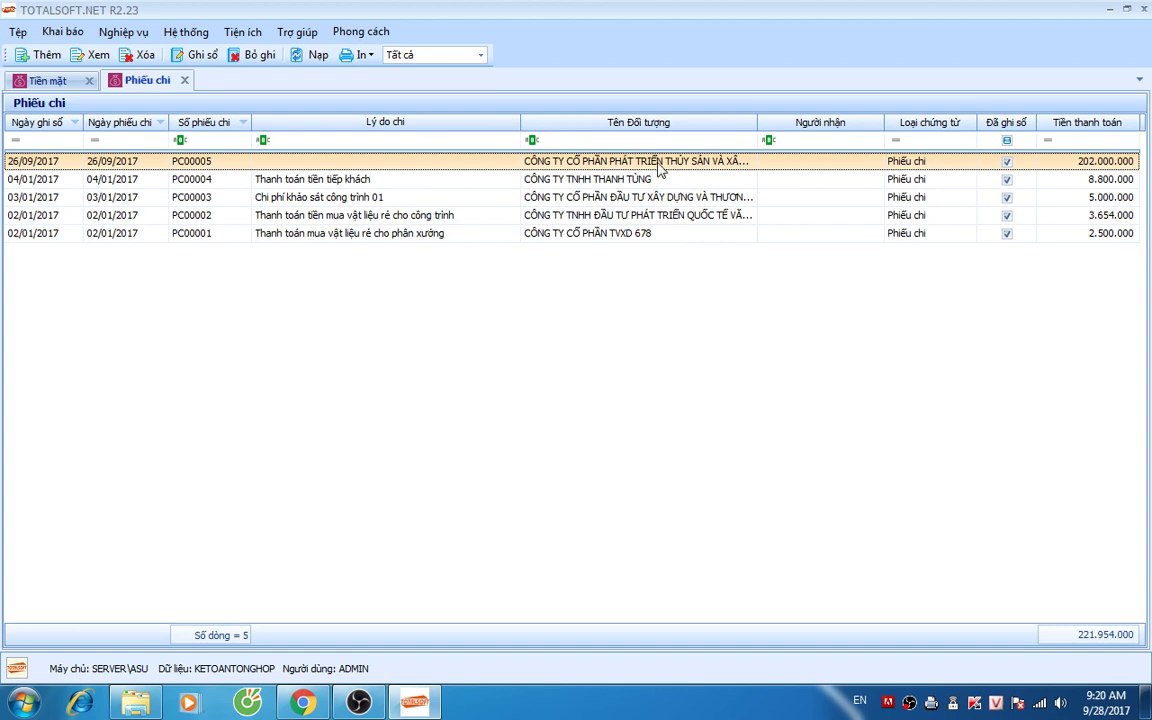
# Step: Look through the payment vouchers in the Phiếu chi list, closing the list and the Tiền mặt module when done
pyautogui.click(540, 178)
pyautogui.click(596, 200)
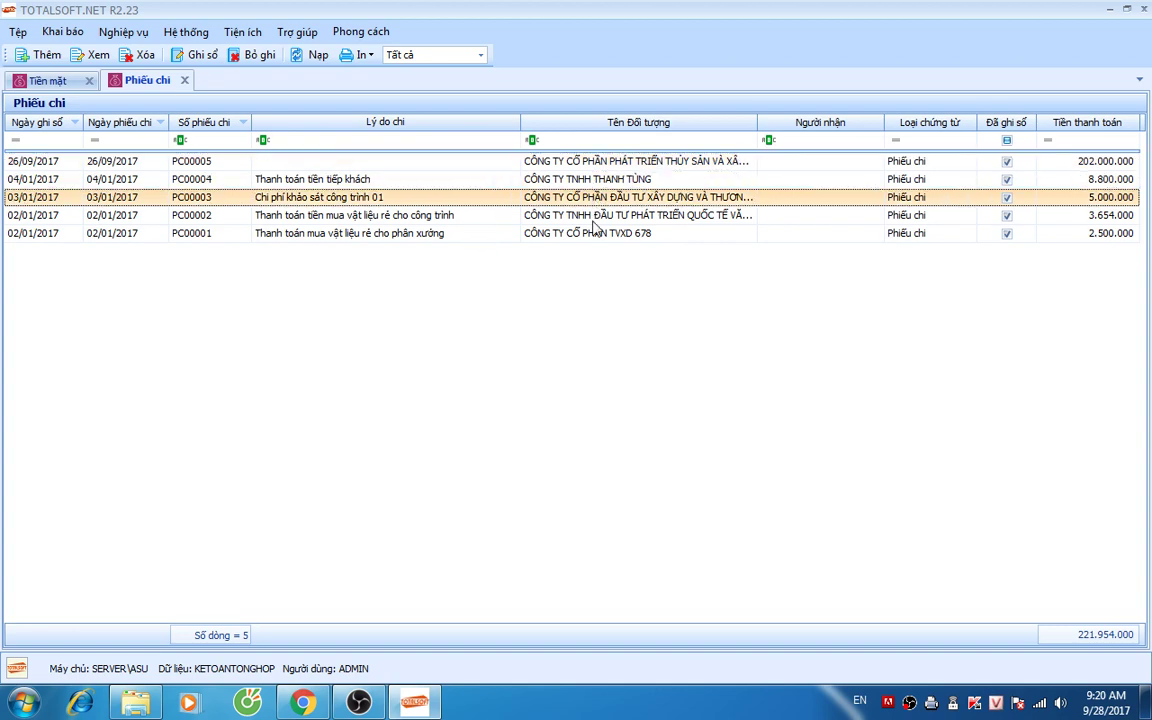
pyautogui.click(373, 213)
pyautogui.click(349, 234)
pyautogui.click(330, 215)
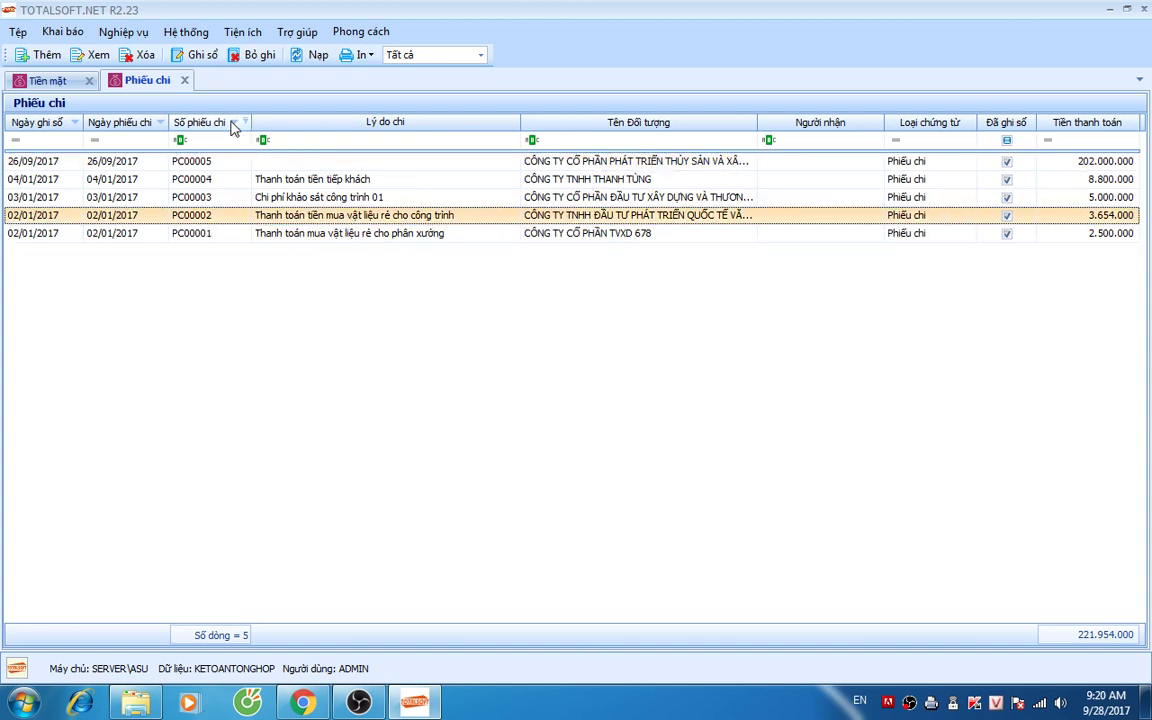
pyautogui.click(184, 80)
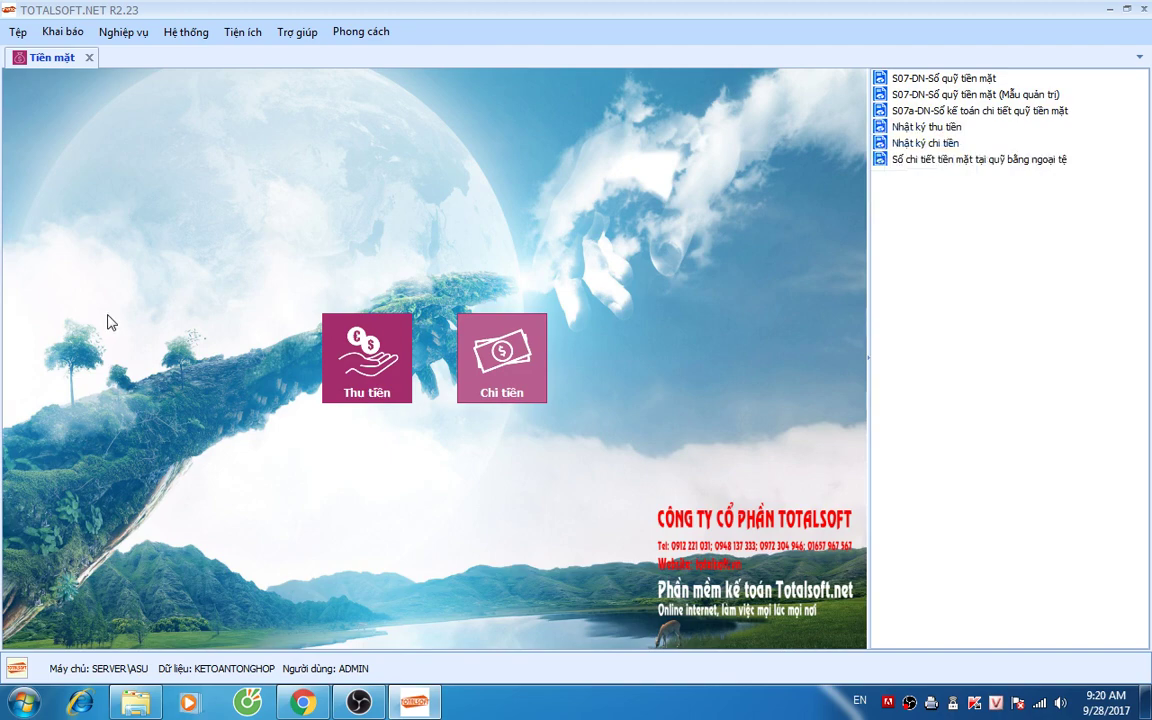
pyautogui.click(88, 58)
# Step: Review the purchase vouchers in the Mua hàng list, closing the list and its module when done
pyautogui.click(205, 368)
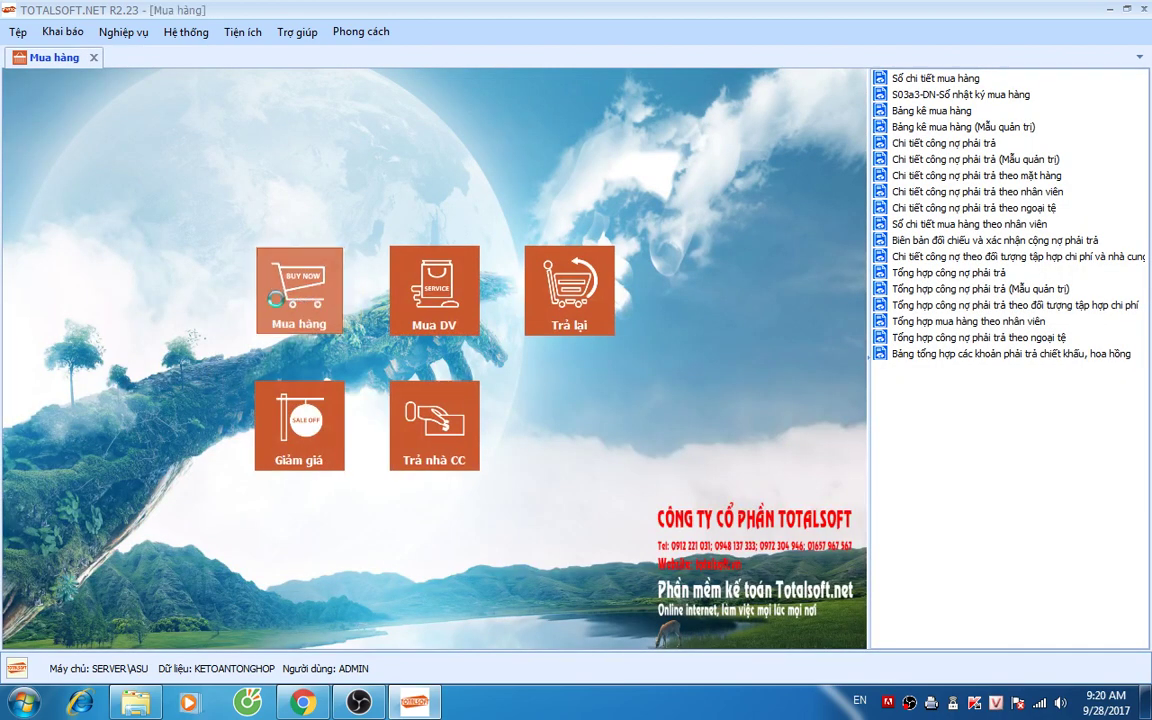
pyautogui.click(276, 297)
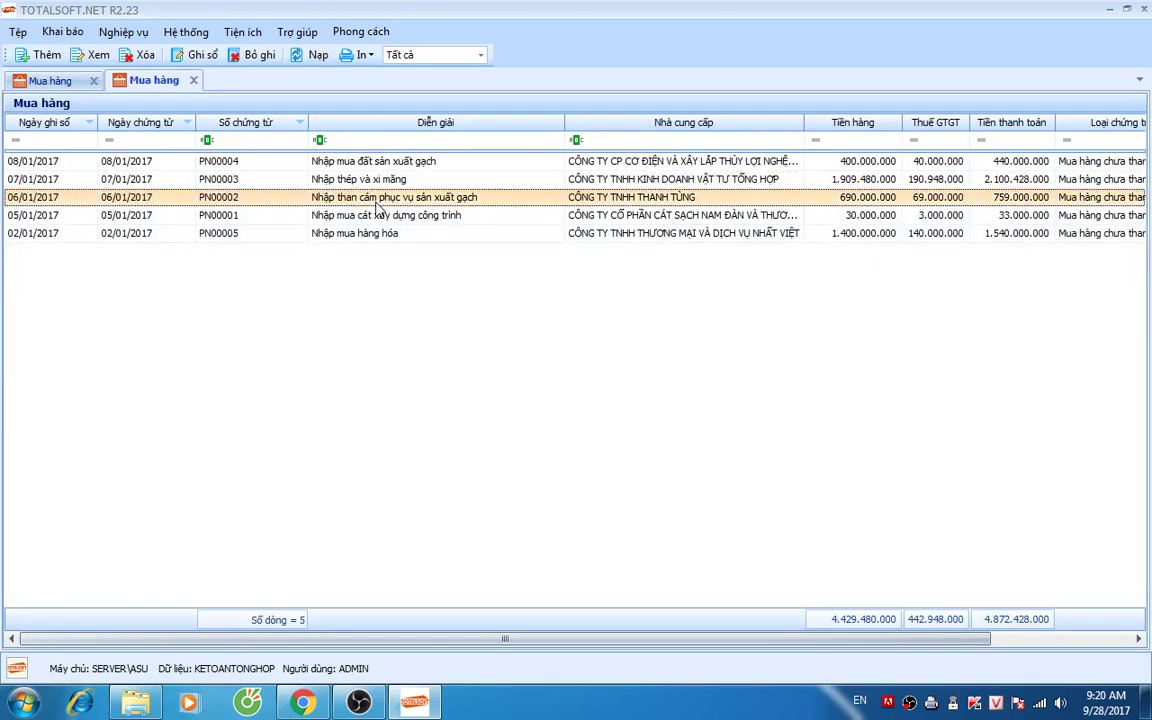
pyautogui.click(366, 234)
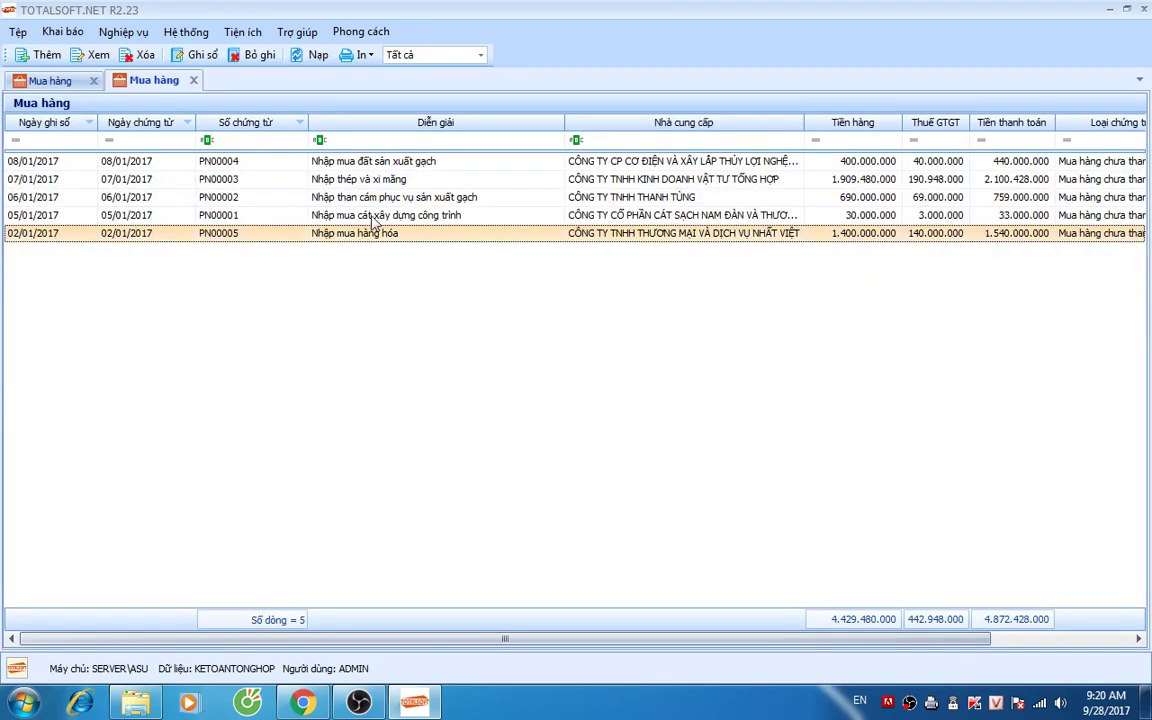
pyautogui.click(194, 81)
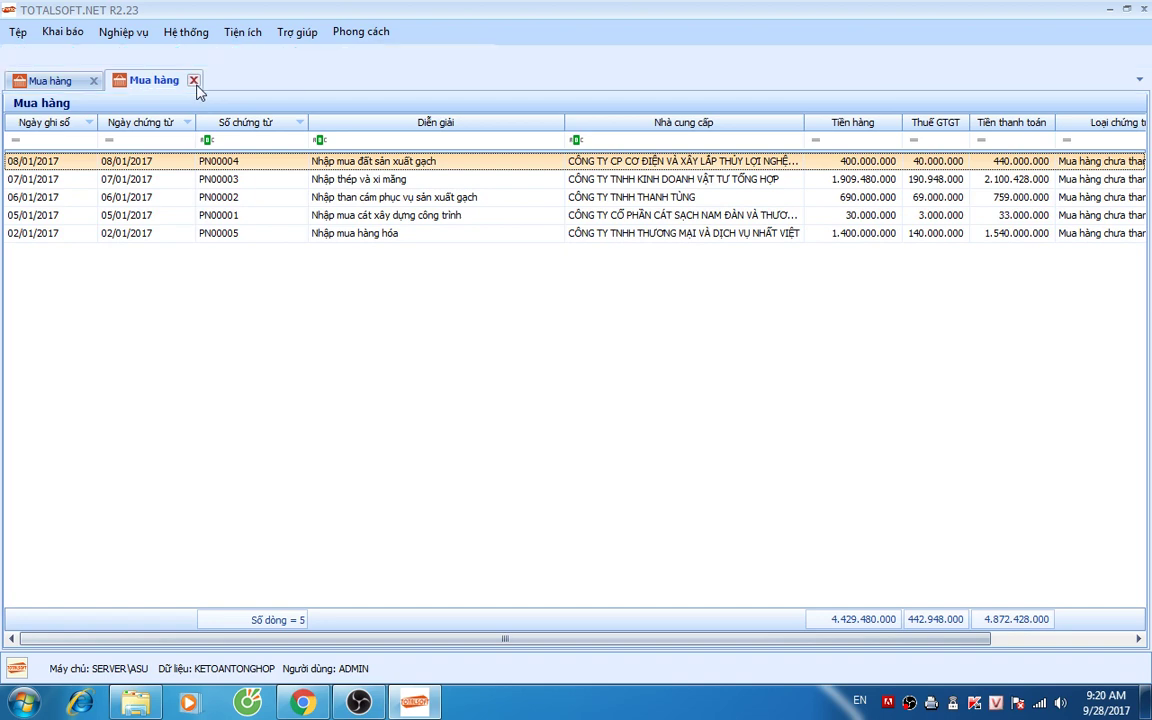
pyautogui.click(93, 58)
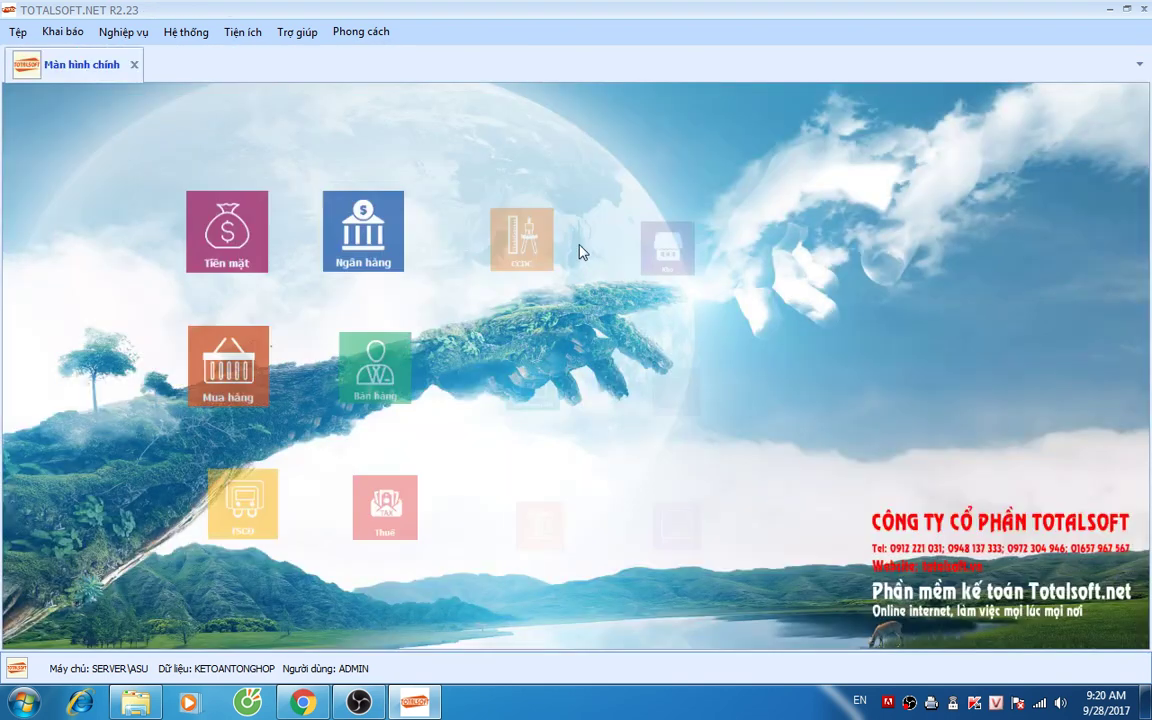
# Step: Review the stock-issue vouchers in the Xuất kho list of the Kho module, closing both when done
pyautogui.click(620, 250)
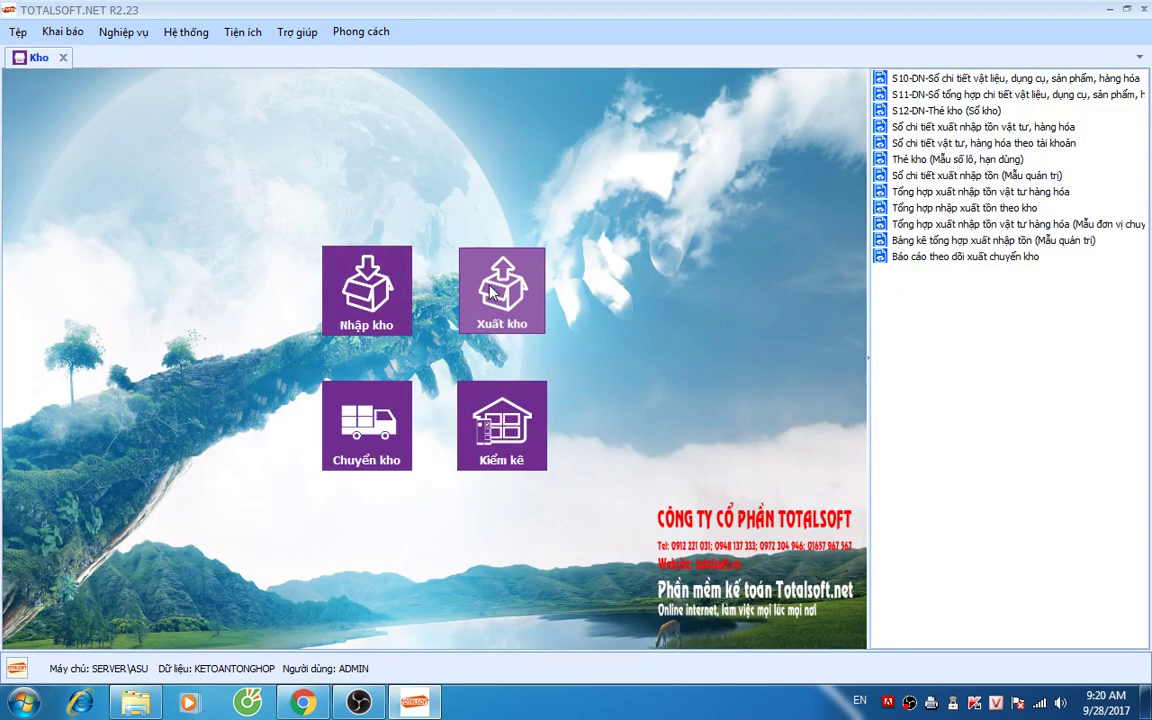
pyautogui.click(465, 265)
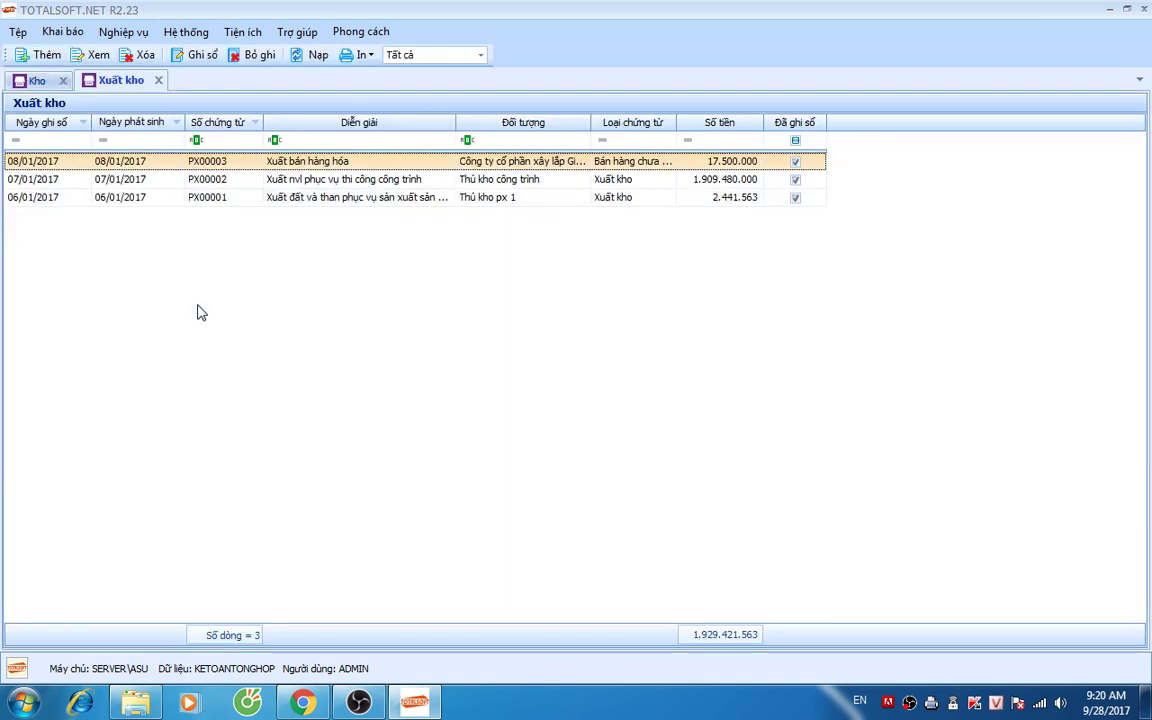
pyautogui.click(298, 183)
pyautogui.click(300, 197)
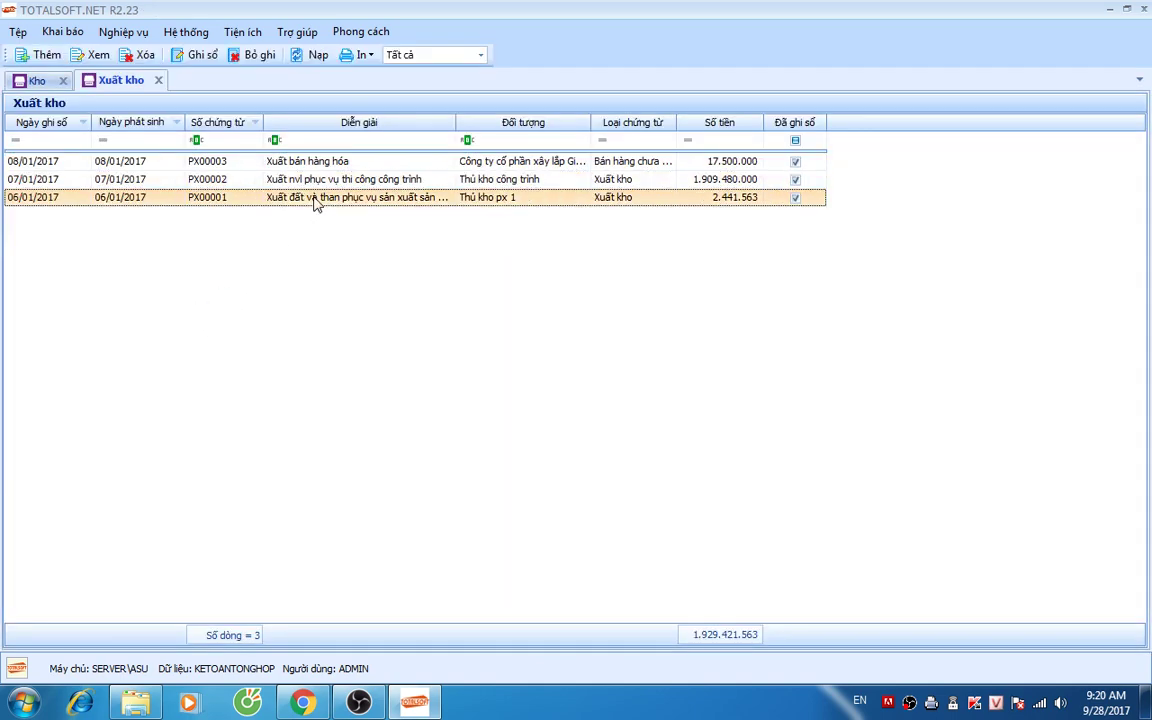
pyautogui.click(158, 80)
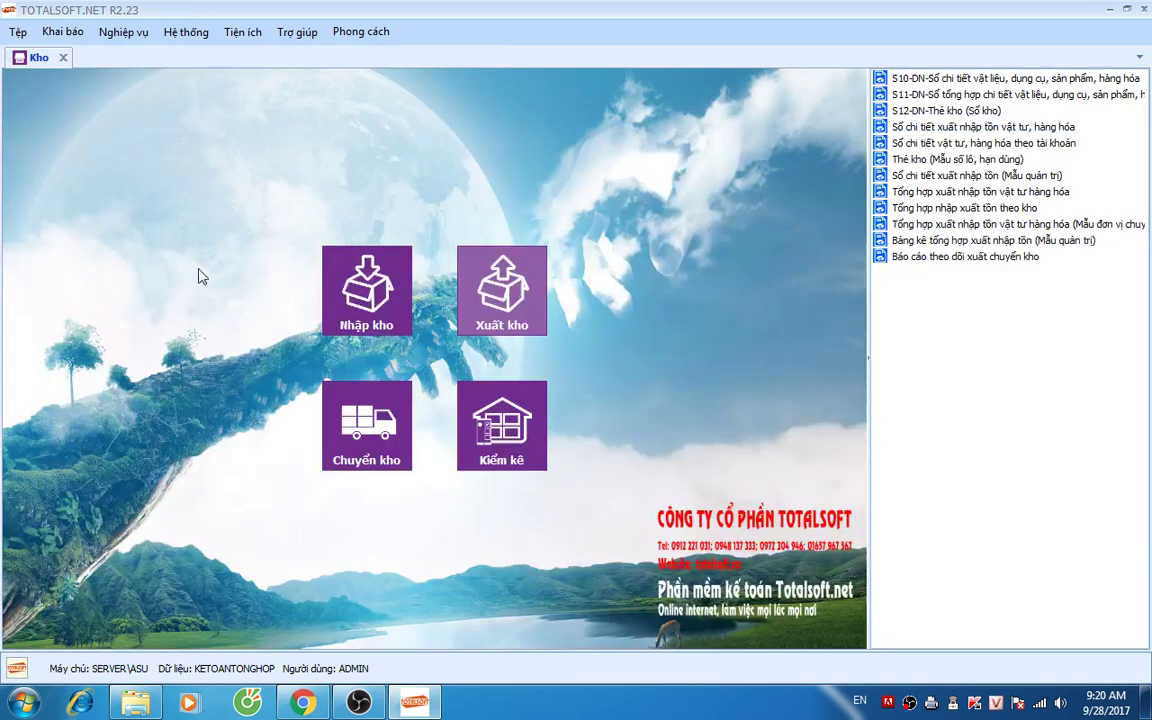
pyautogui.click(63, 58)
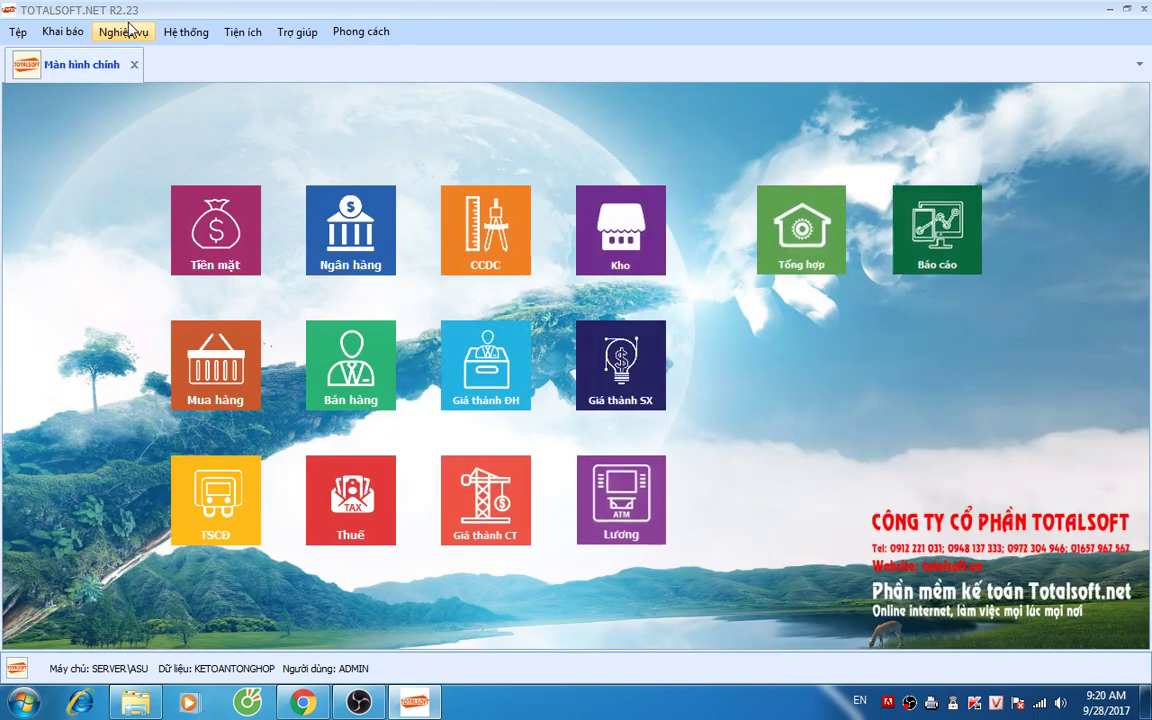
# Step: Generate the F01-DN-Bảng cân đối tài khoản report for Năm nay with Hiển thị số dư 2 bên enabled
pyautogui.click(123, 31)
pyautogui.click(930, 225)
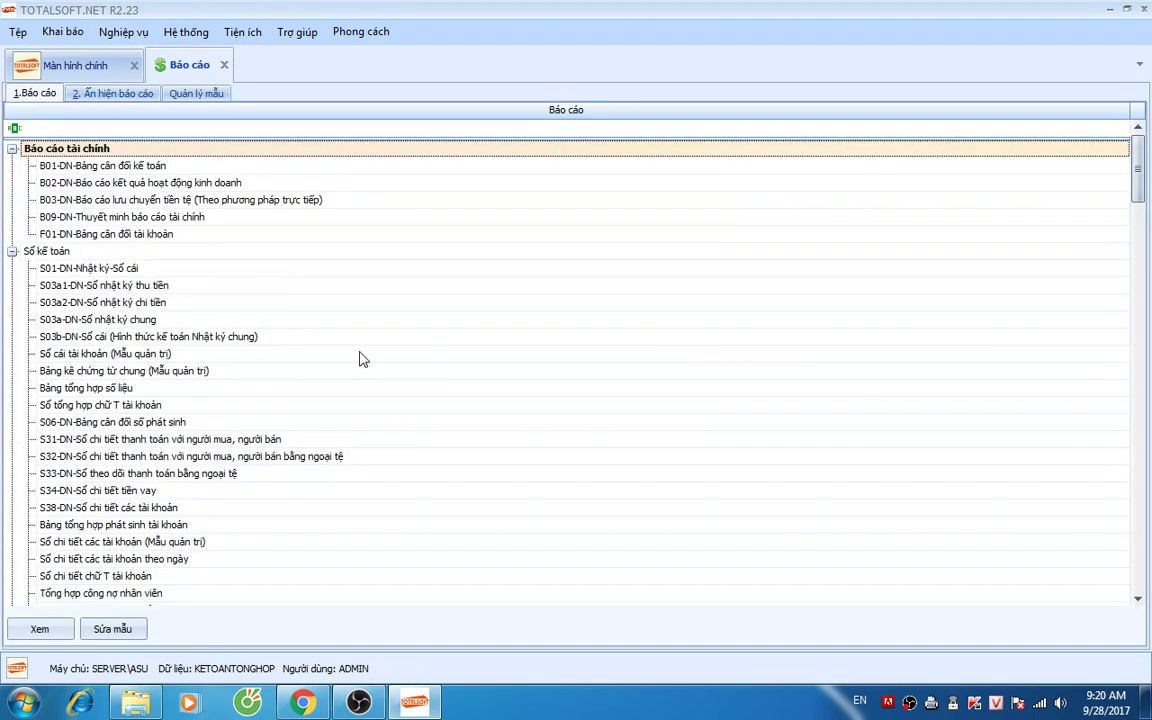
pyautogui.doubleClick(150, 233)
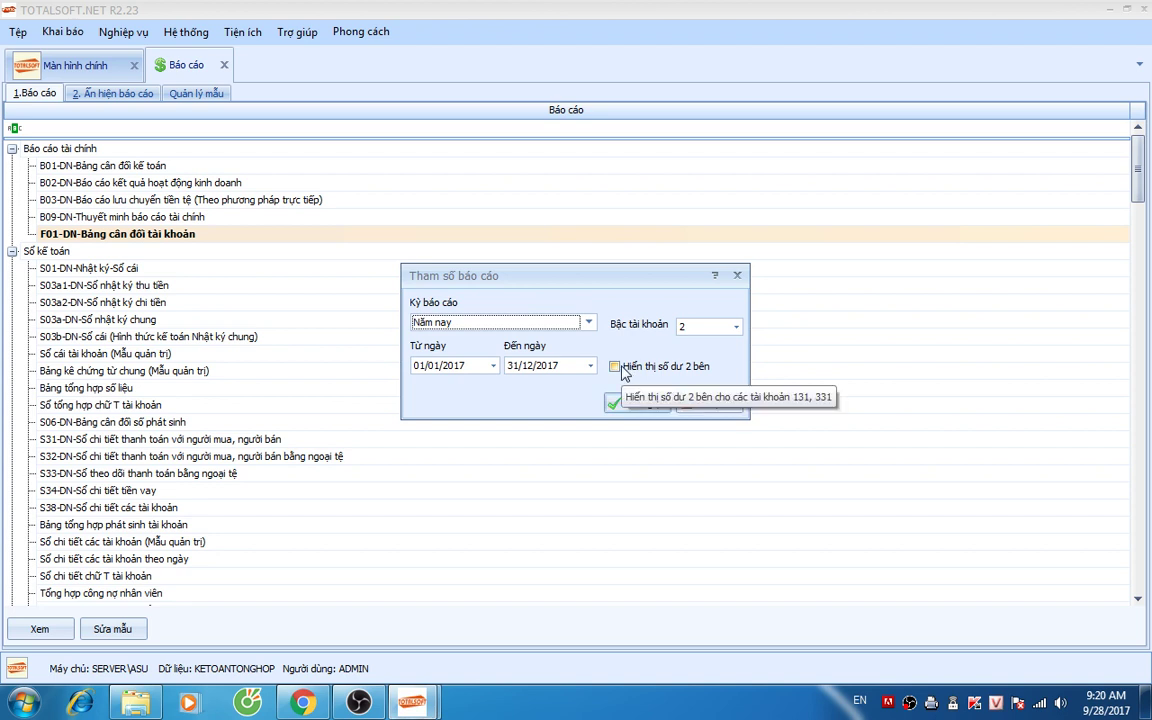
pyautogui.click(615, 367)
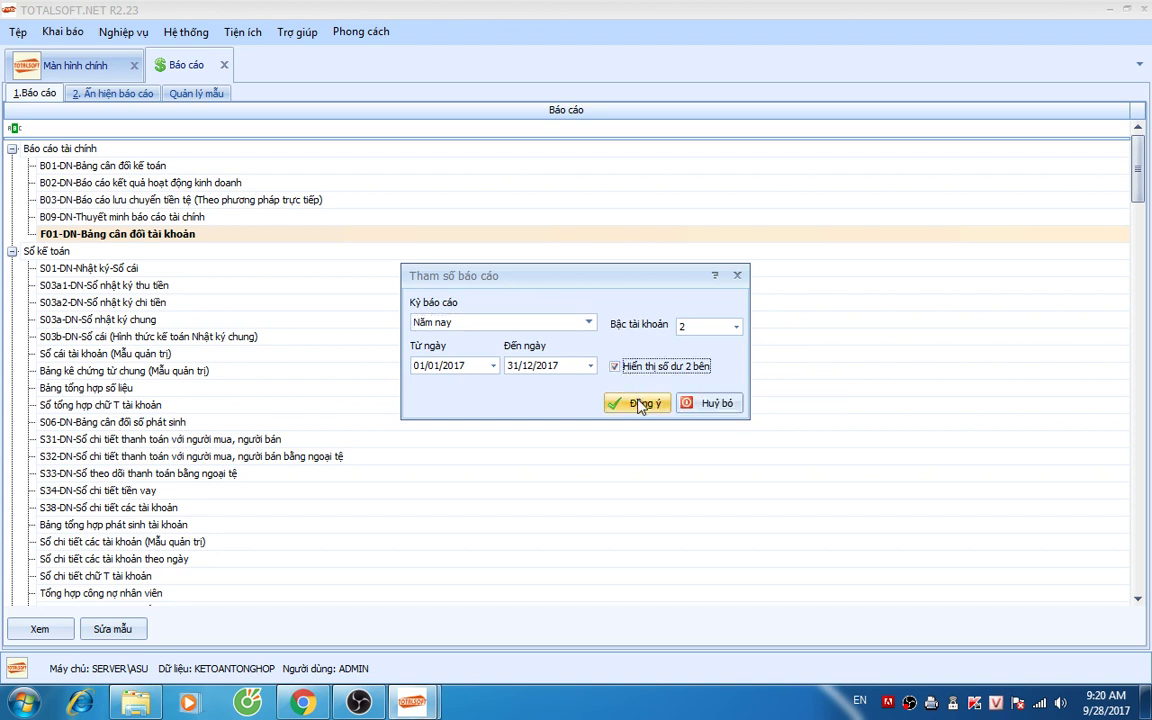
pyautogui.click(640, 404)
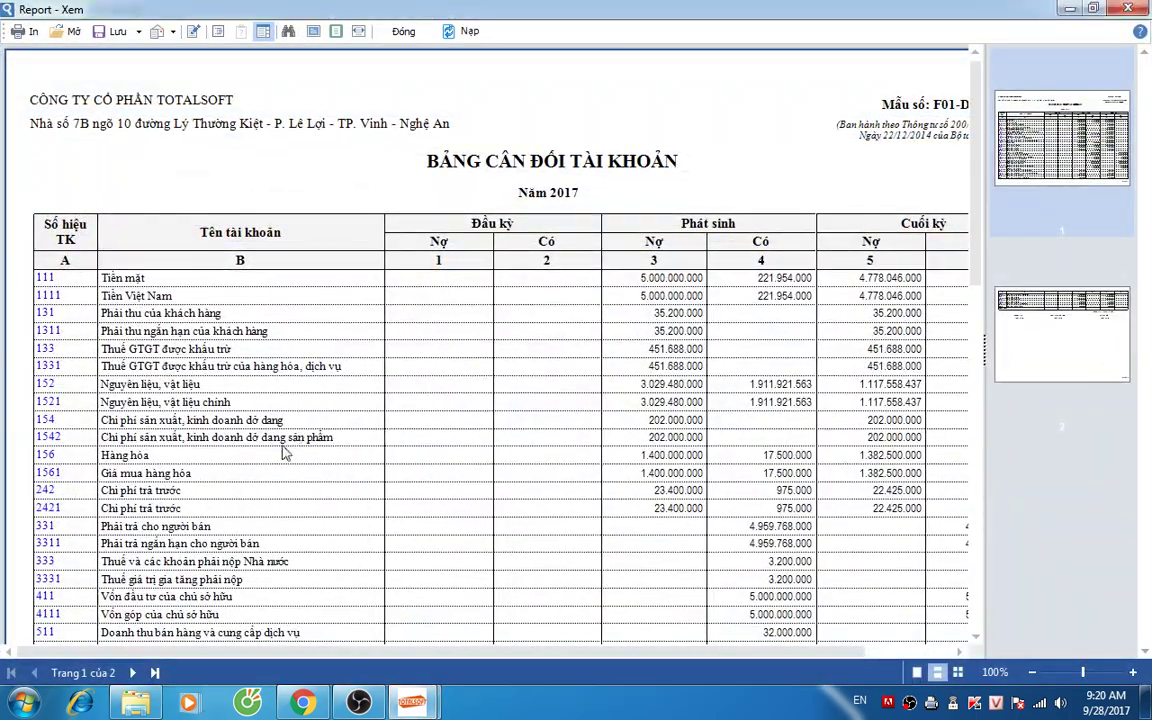
# Step: Read through the account balances on both pages of the trial balance and close the report and the report list
pyautogui.scroll(-10, 280, 457)
pyautogui.scroll(5, 280, 457)
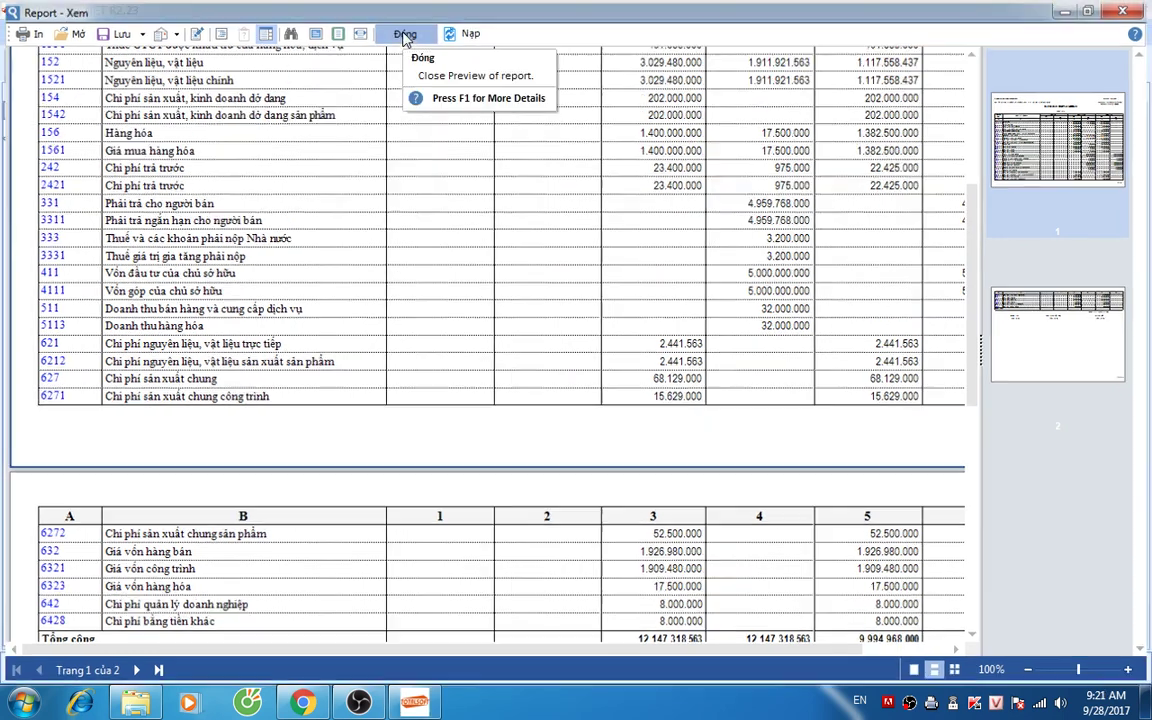
pyautogui.click(405, 36)
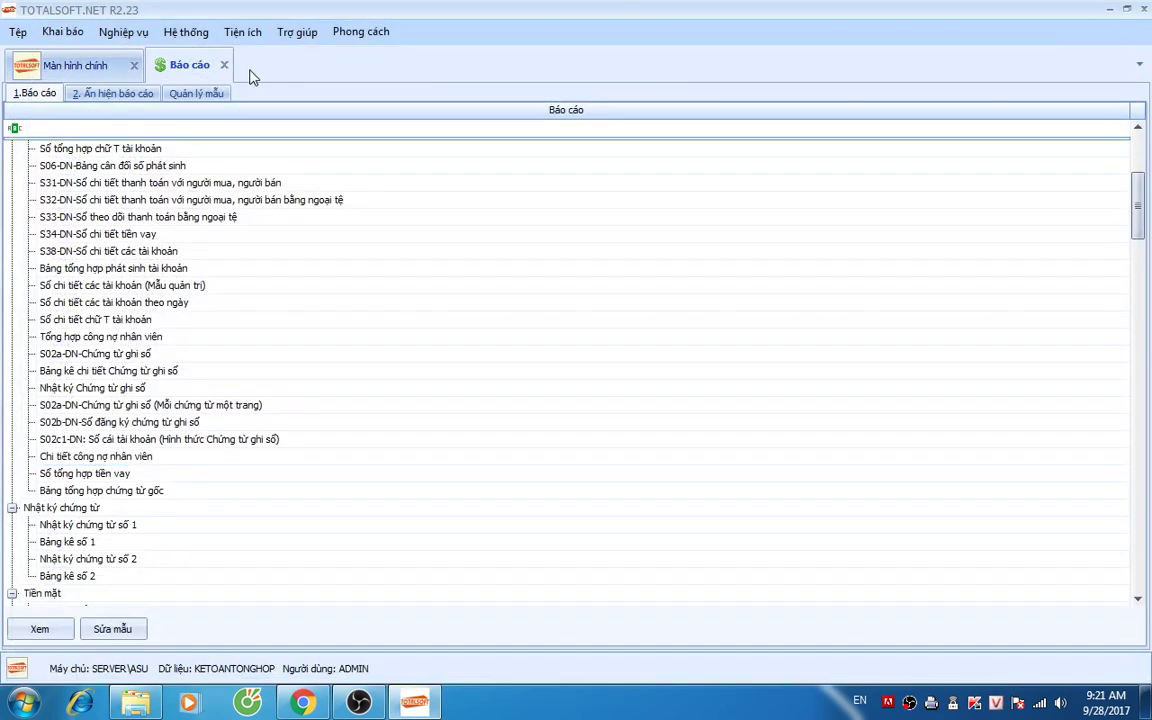
pyautogui.click(224, 66)
# Step: View the Hệ thống tài khoản chart of accounts and the available declaration options, closing the chart when done
pyautogui.click(66, 36)
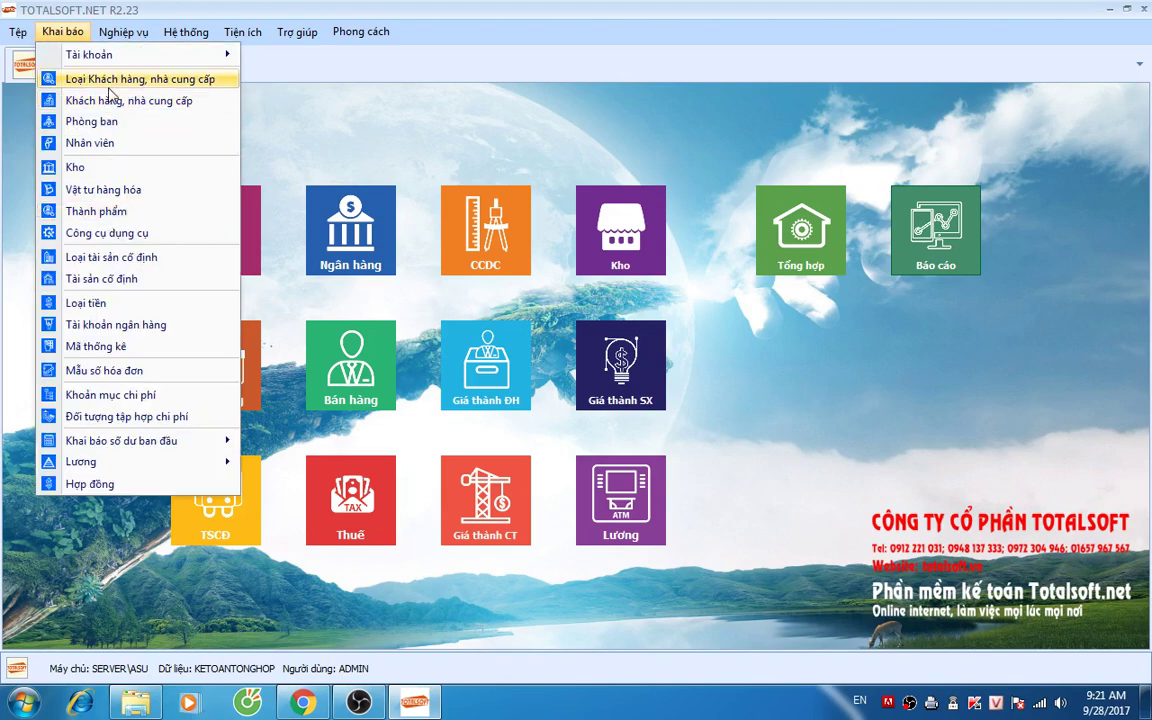
pyautogui.moveTo(124, 58)
pyautogui.click(338, 64)
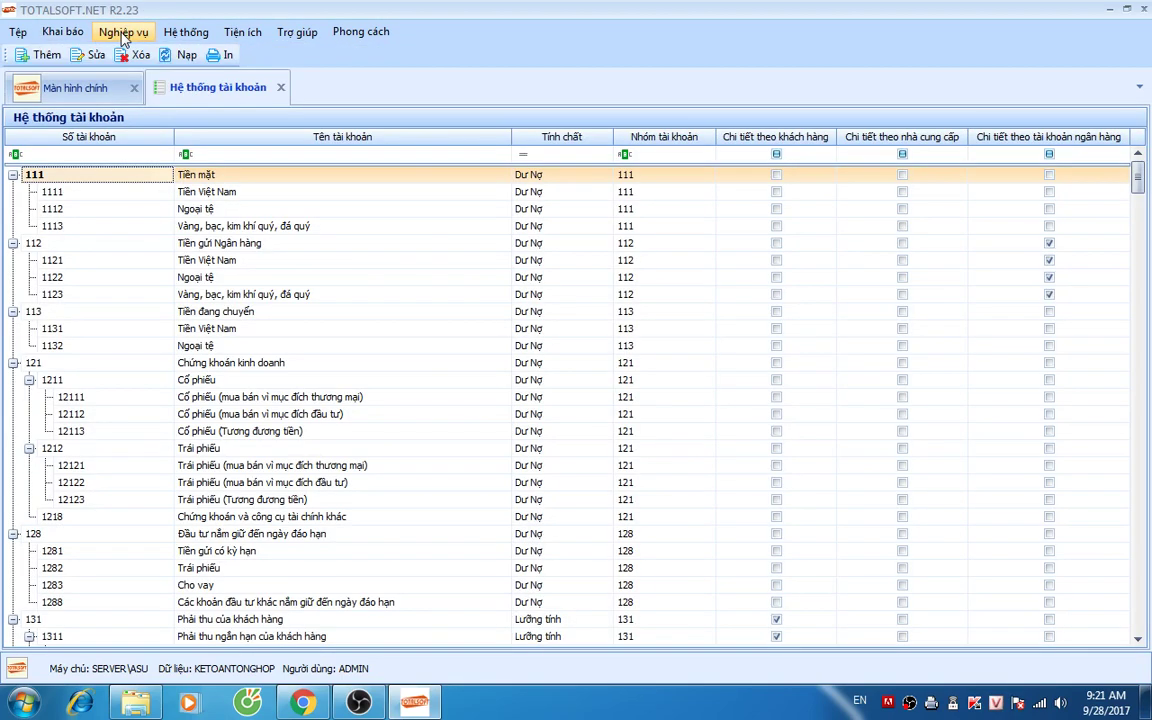
pyautogui.click(123, 33)
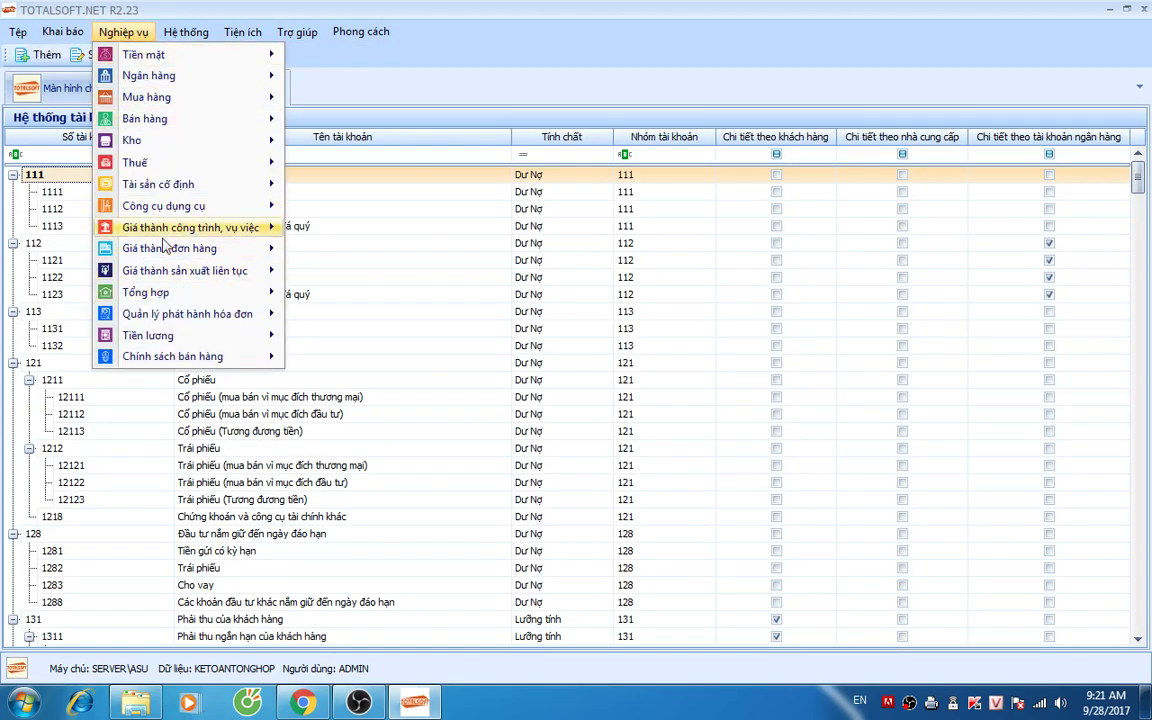
pyautogui.click(62, 31)
pyautogui.moveTo(100, 58)
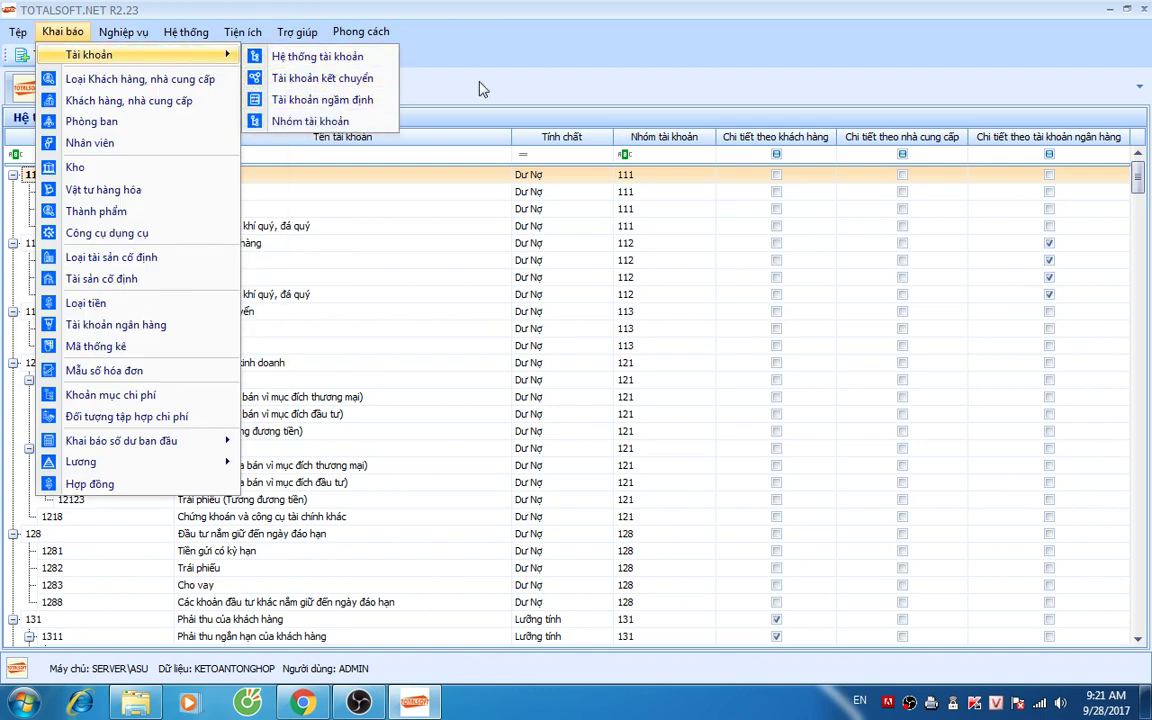
pyautogui.click(436, 79)
pyautogui.click(280, 88)
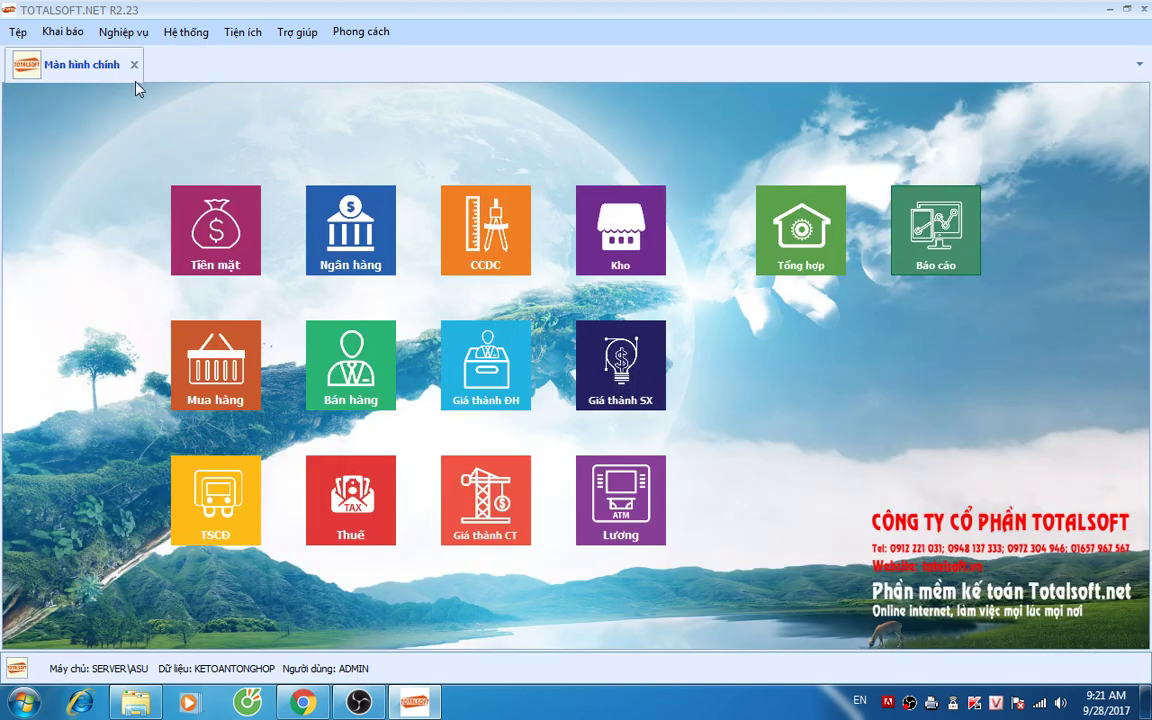
# Step: Open the Tài sản cố định declaration list and start adding a new fixed asset
pyautogui.click(56, 33)
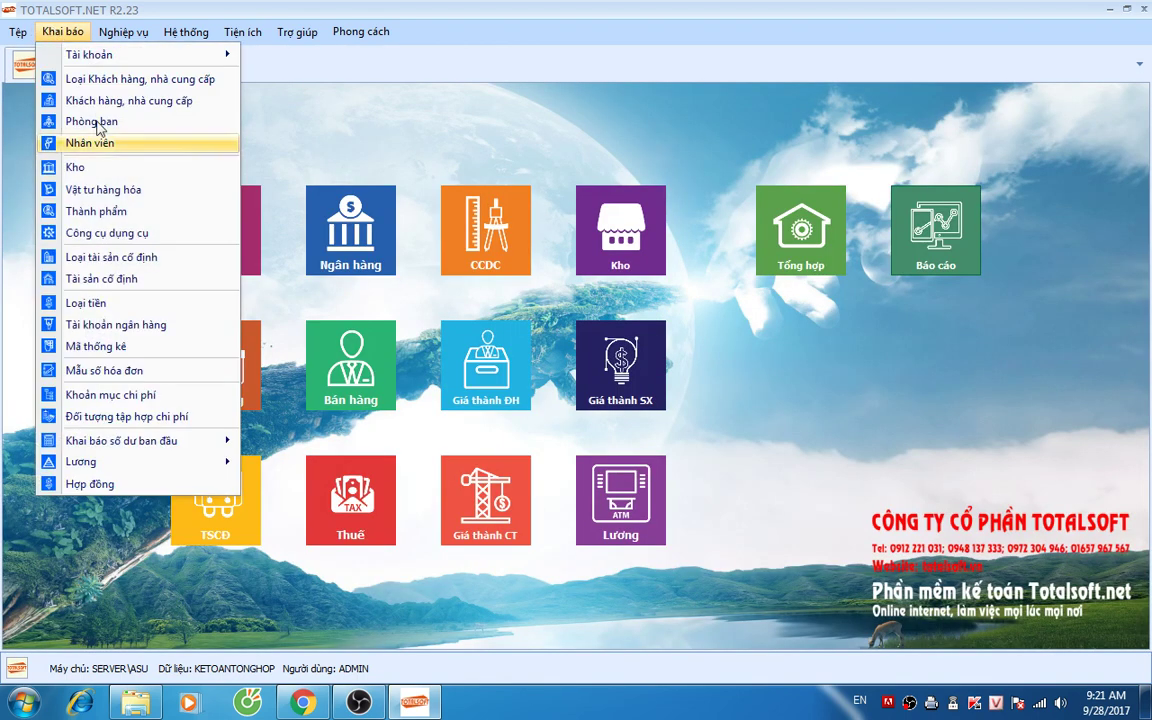
pyautogui.click(120, 277)
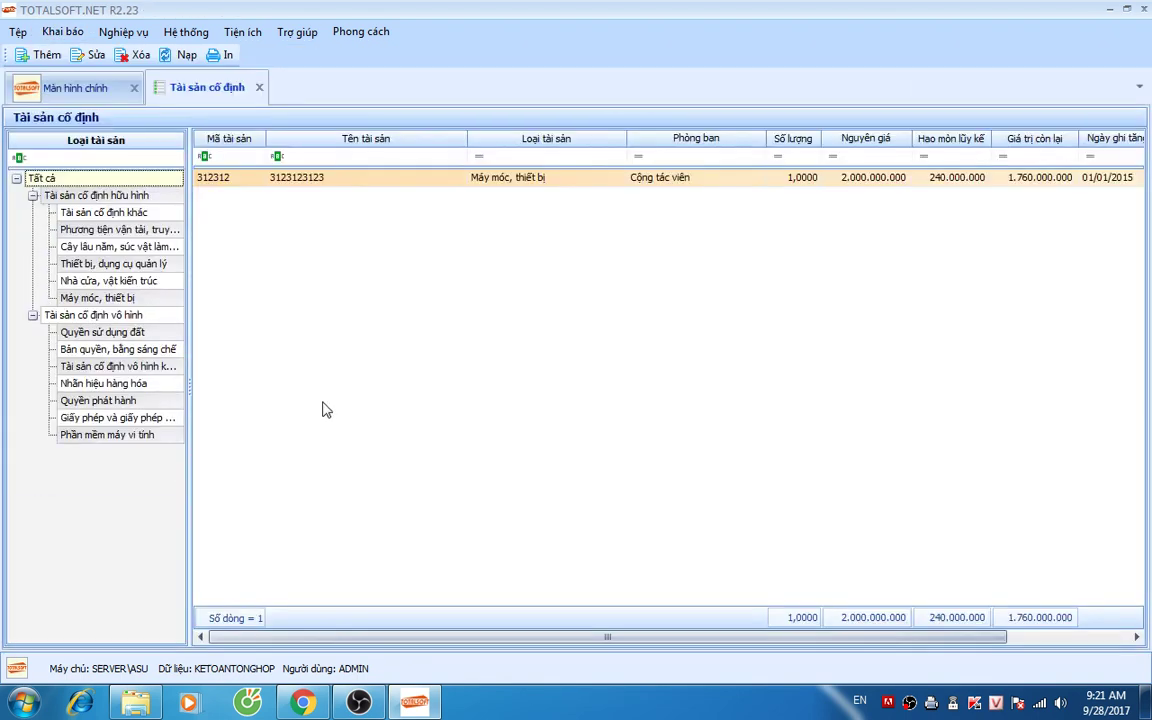
pyautogui.rightClick(232, 402)
pyautogui.click(268, 414)
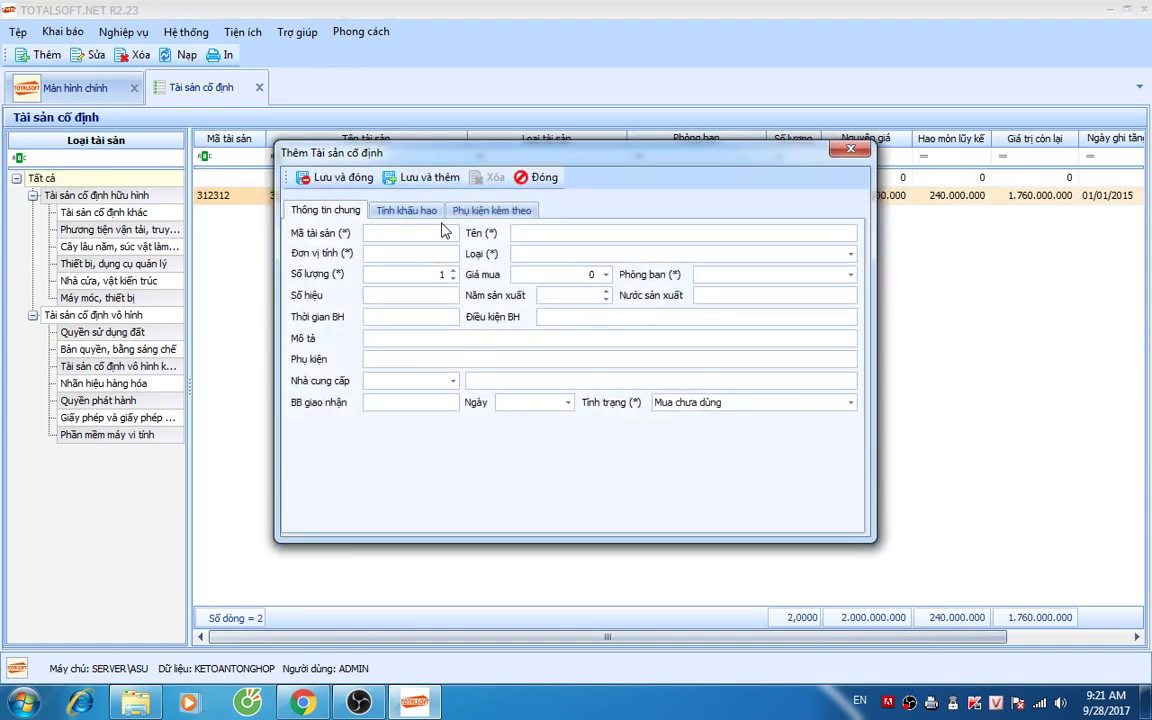
# Step: Enter asset code 00001, name Máy vi tính, unit Bộ and asset type Thiết bị, dụng cụ quản lý
pyautogui.write('00001')
pyautogui.click(680, 253)
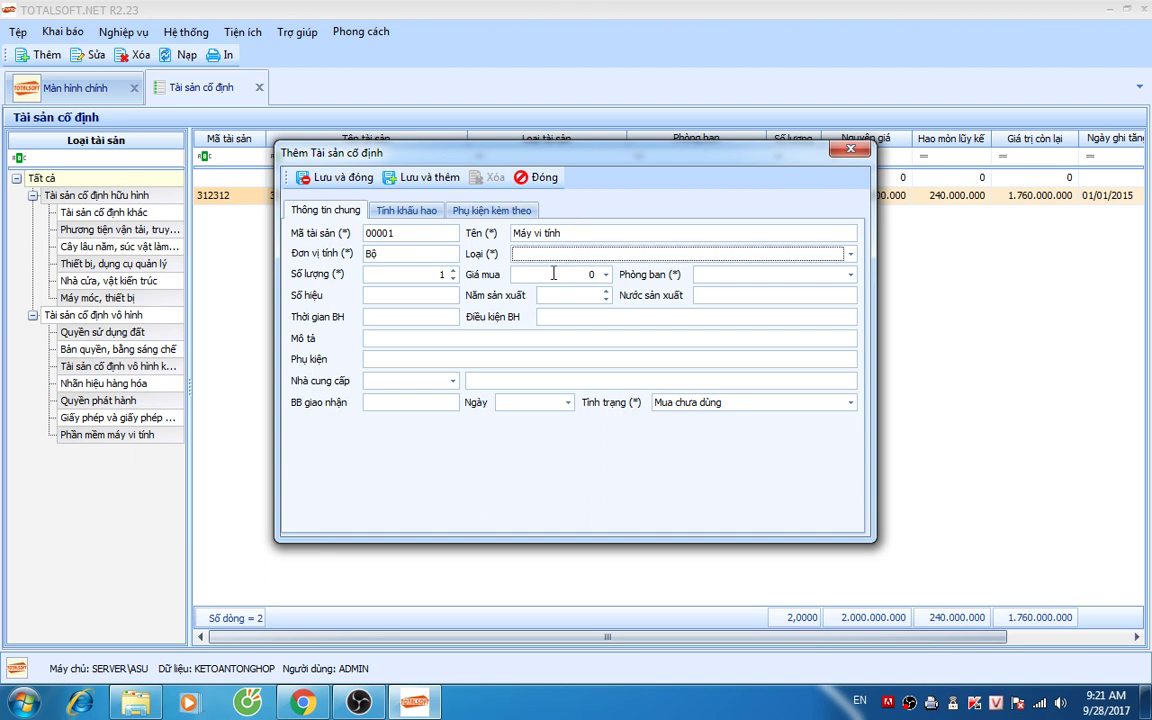
pyautogui.write('t')
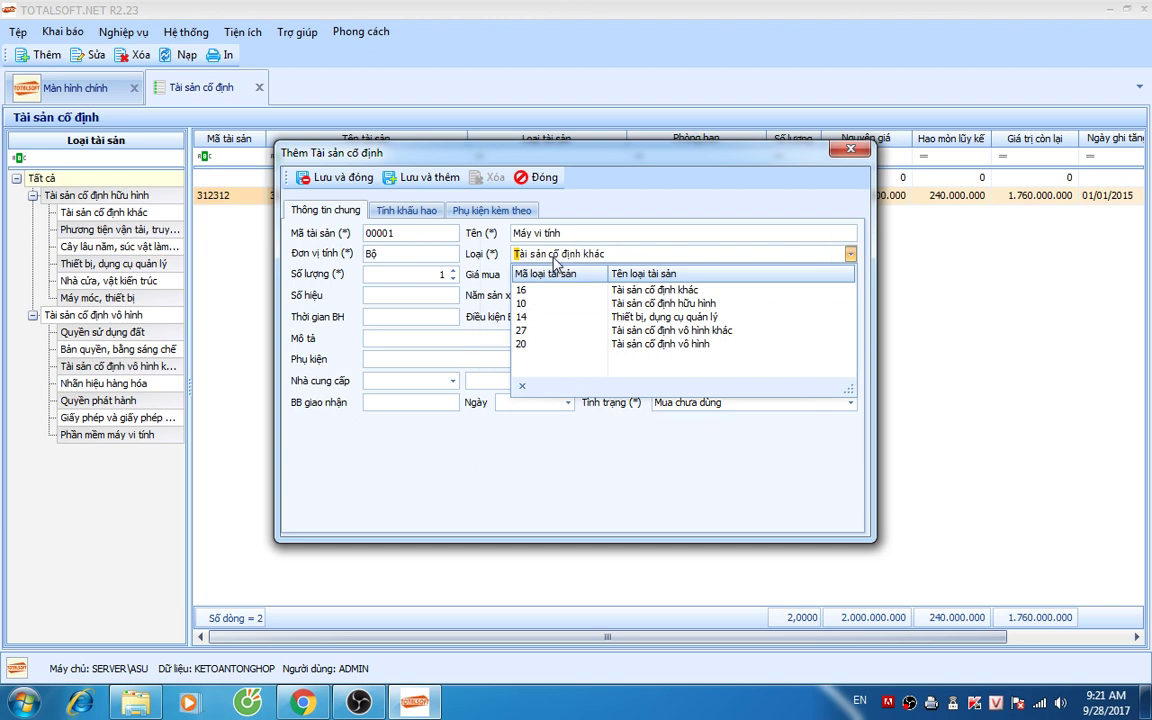
pyautogui.click(566, 317)
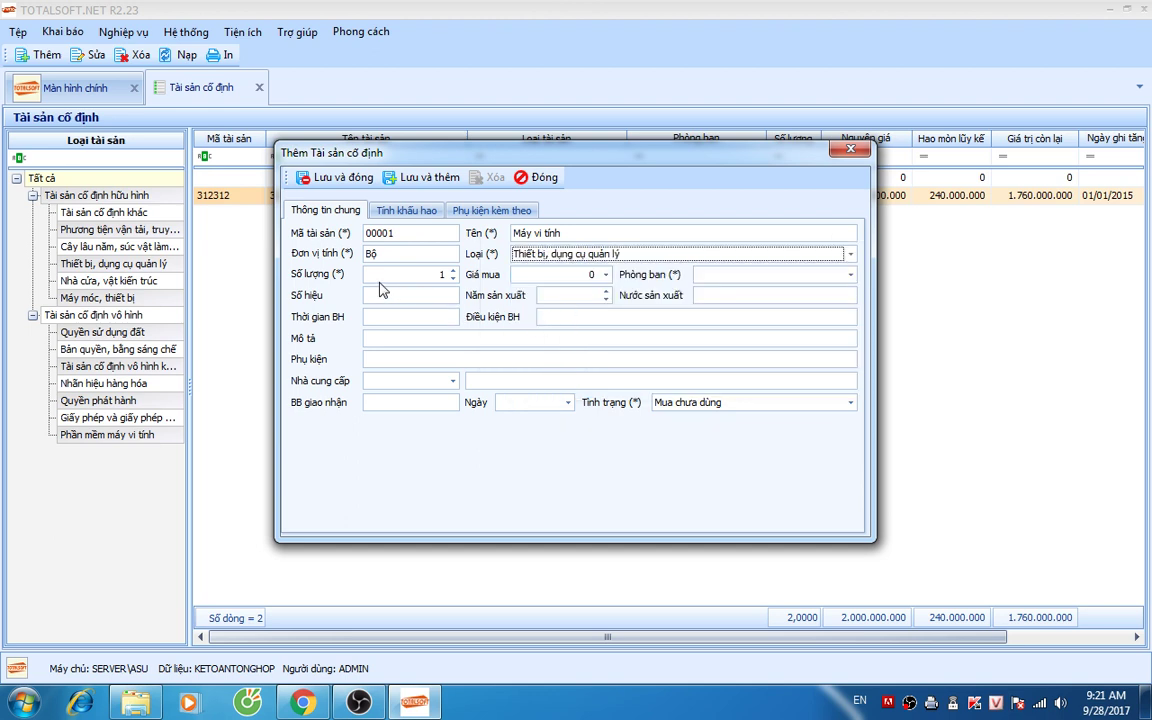
# Step: Set the asset's purchase, recording, usage and depreciation start dates to 01/01/2016 in its depreciation details
pyautogui.click(411, 212)
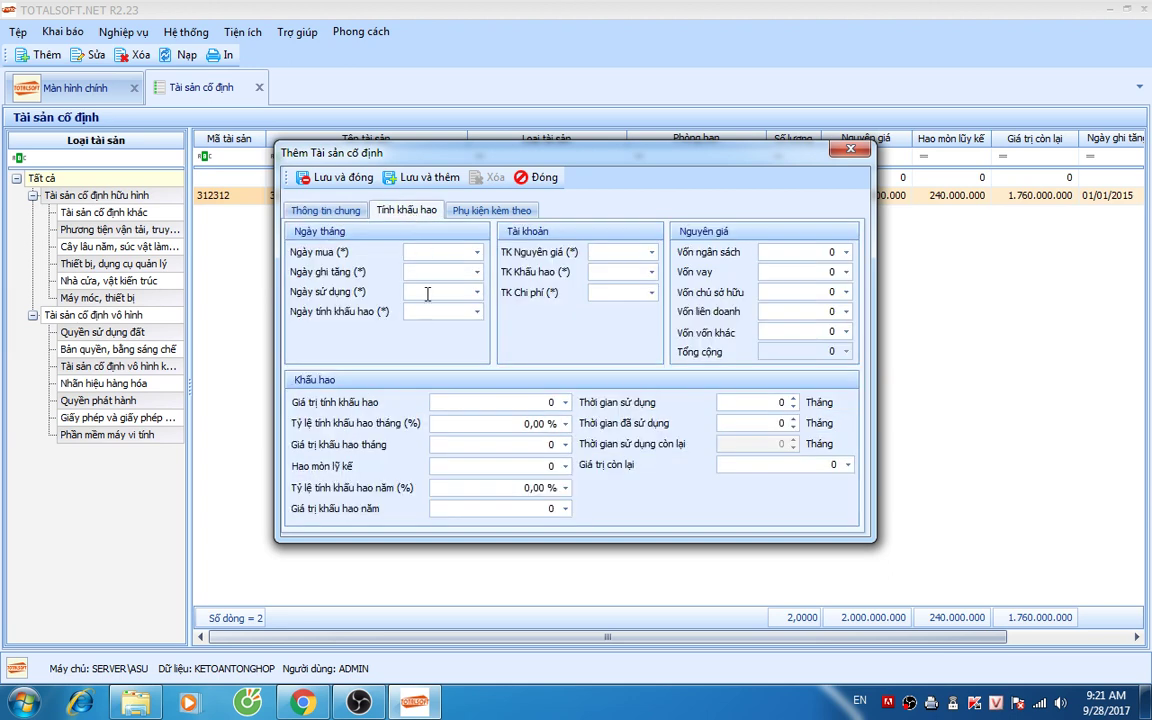
pyautogui.write('012016')
pyautogui.press('Tab')
pyautogui.press('Tab')
pyautogui.press('Tab')
pyautogui.press('Tab')
# Step: Set the asset's original-cost account to 21114 and its depreciation account to 21414
pyautogui.write('2')
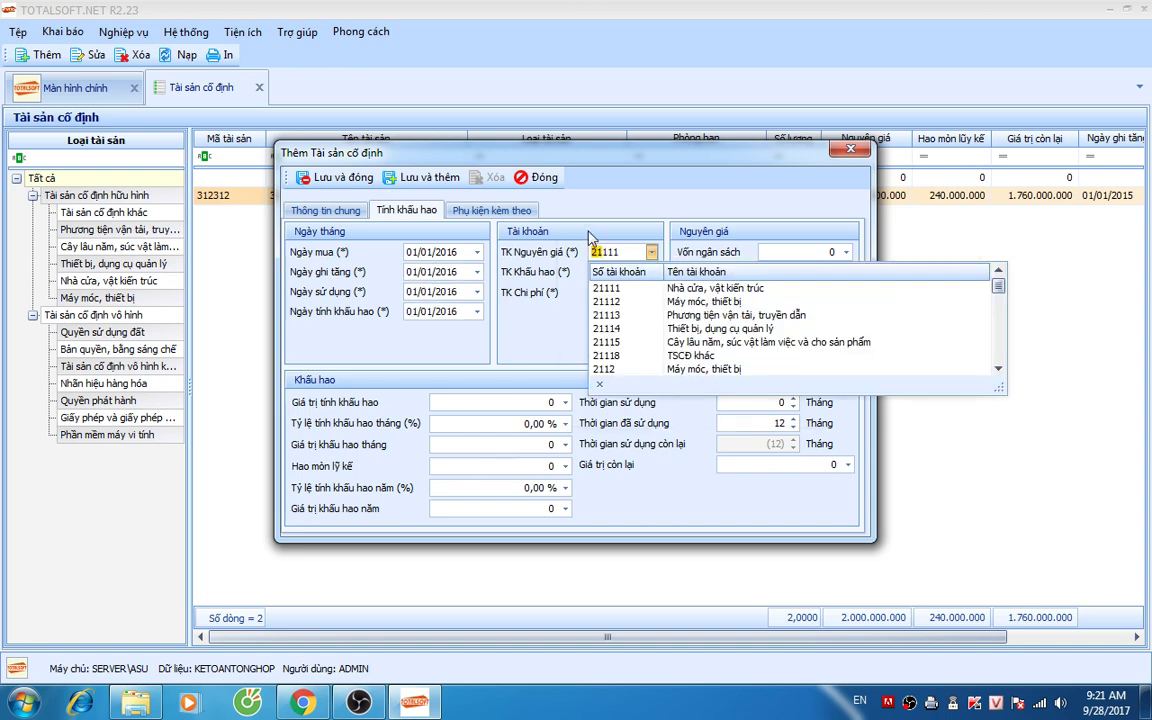
pyautogui.write('111')
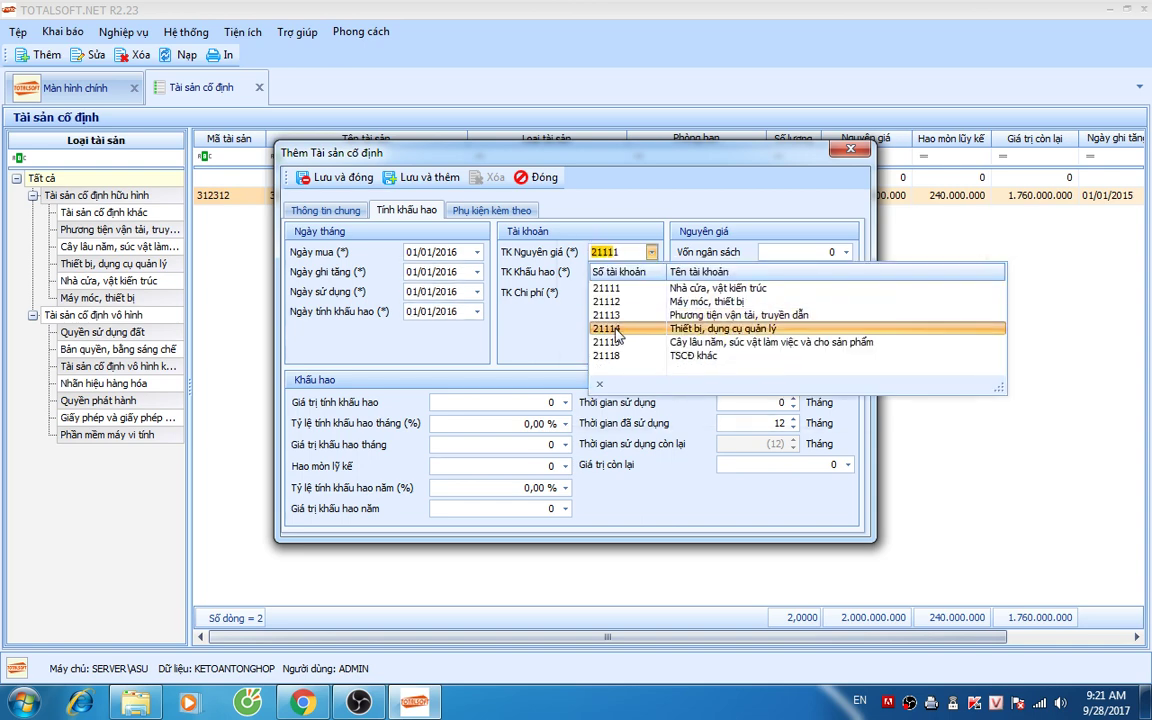
pyautogui.click(617, 334)
pyautogui.press('Tab')
pyautogui.write('21414')
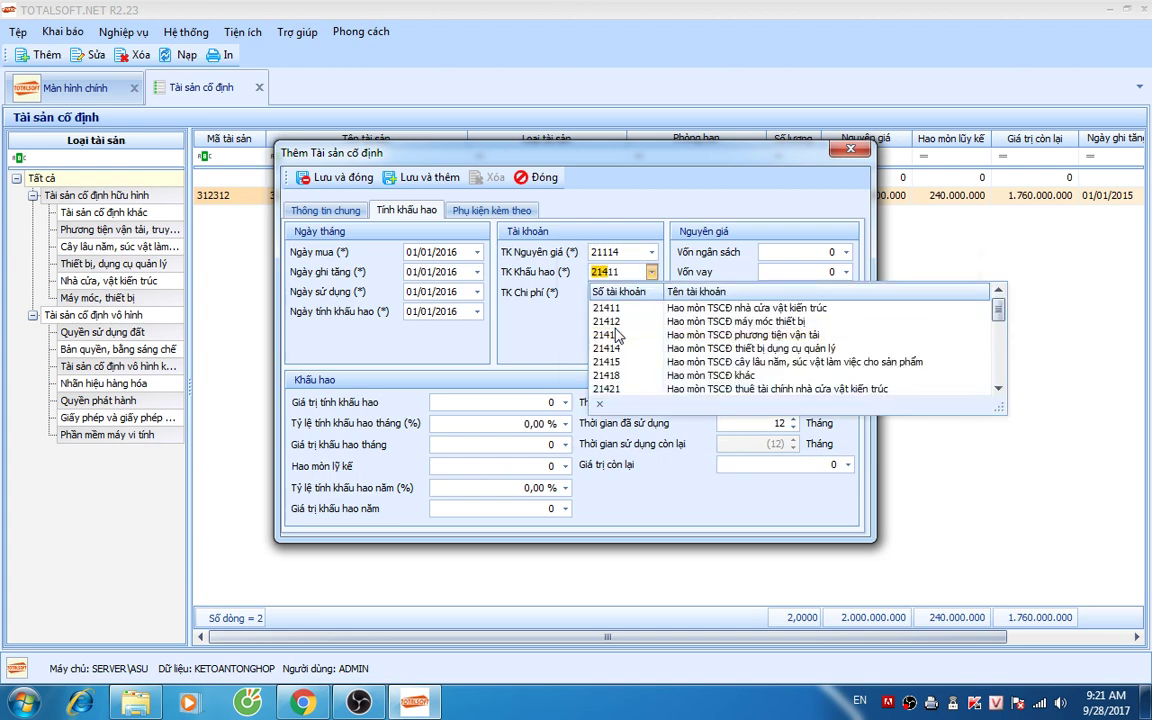
pyautogui.press('Return')
pyautogui.press('Tab')
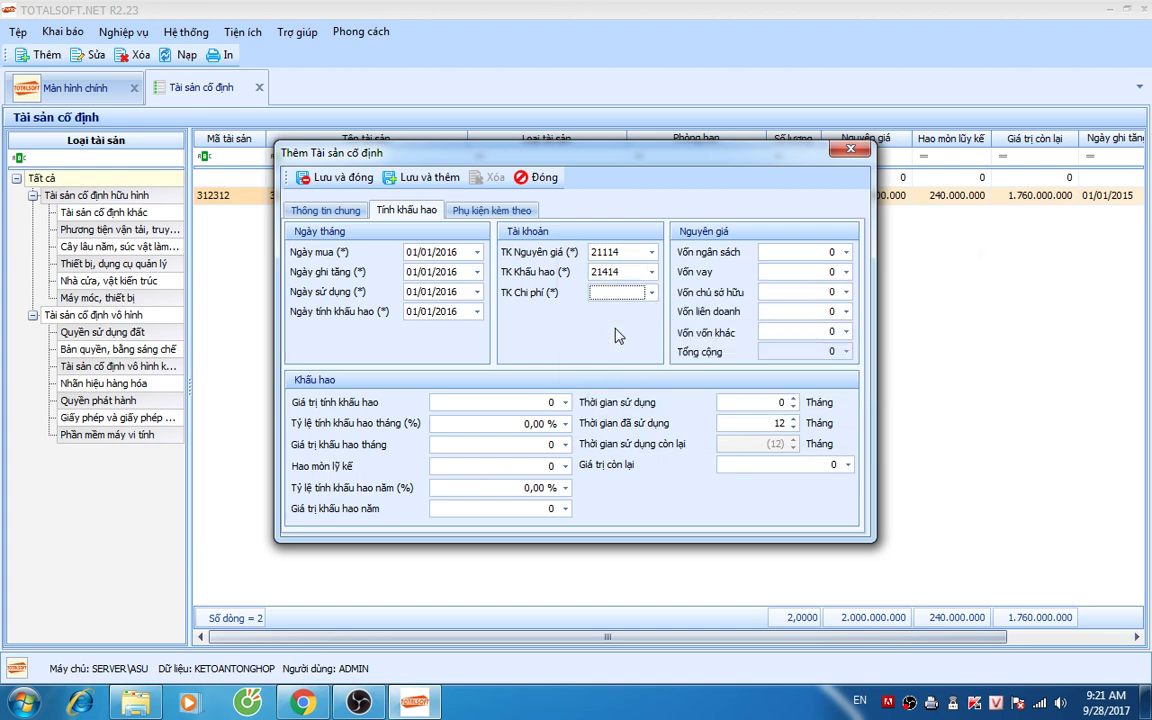
# Step: Set the asset's expense account (TK Chi phí) to 6424
pyautogui.write('6424')
pyautogui.press('Return')
pyautogui.press('Tab')
# Step: Set the owner's capital (Vốn chủ sở hữu) in the asset's original cost to 45.000.000
pyautogui.press('Tab')
pyautogui.press('Tab')
pyautogui.press('Tab')
pyautogui.write('1')
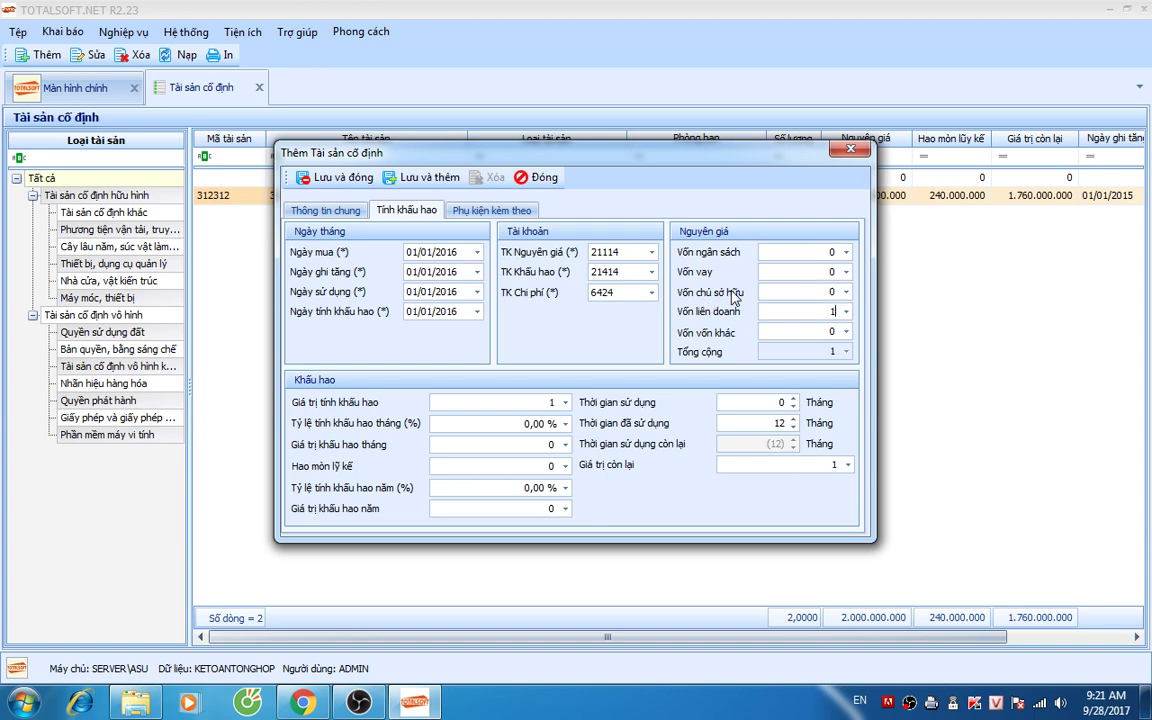
pyautogui.press('BackSpace')
pyautogui.hotkey('shift', 'Tab')
pyautogui.hotkey('shift', 'Tab')
pyautogui.write('450.000.000')
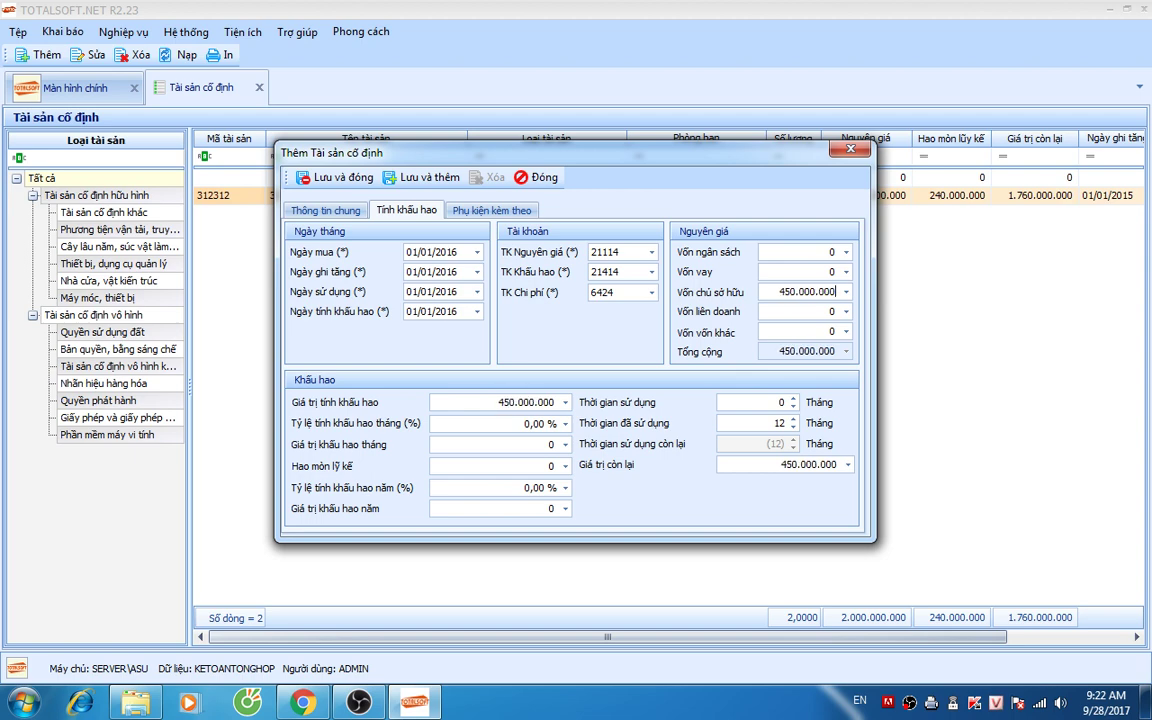
pyautogui.press('BackSpace')
# Step: Set the asset's useful life (Thời gian sử dụng) to 36 months
pyautogui.press('Tab')
pyautogui.press('Tab')
pyautogui.press('Tab')
pyautogui.press('Tab')
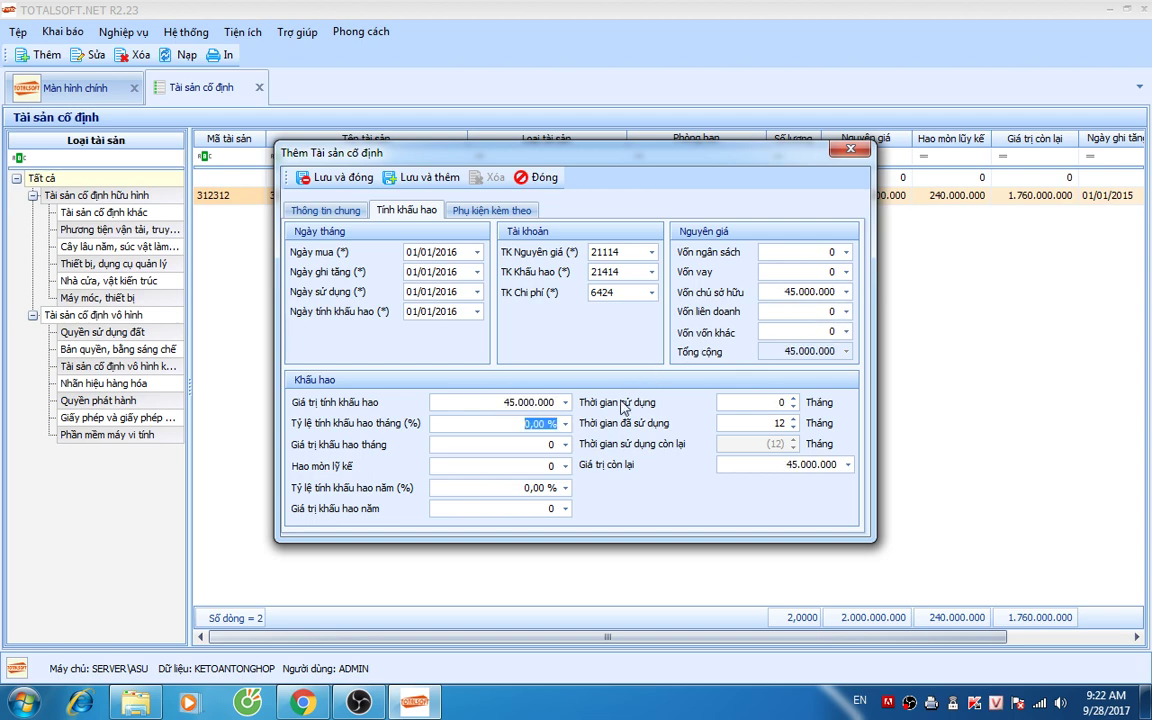
pyautogui.click(729, 401)
pyautogui.write('36')
pyautogui.press('Tab')
pyautogui.press('Tab')
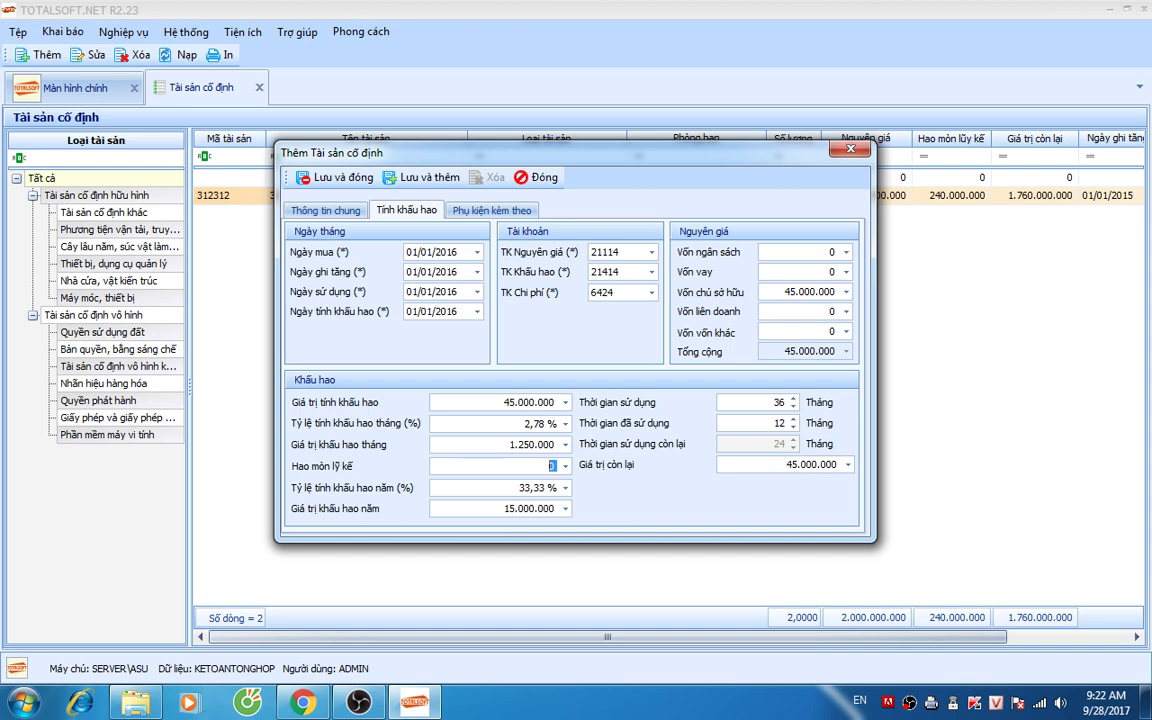
# Step: Set the accumulated depreciation (Hao mòn lũy kế) to 14.500.000 and try to save the asset
pyautogui.write('14500000')
pyautogui.click(500, 487)
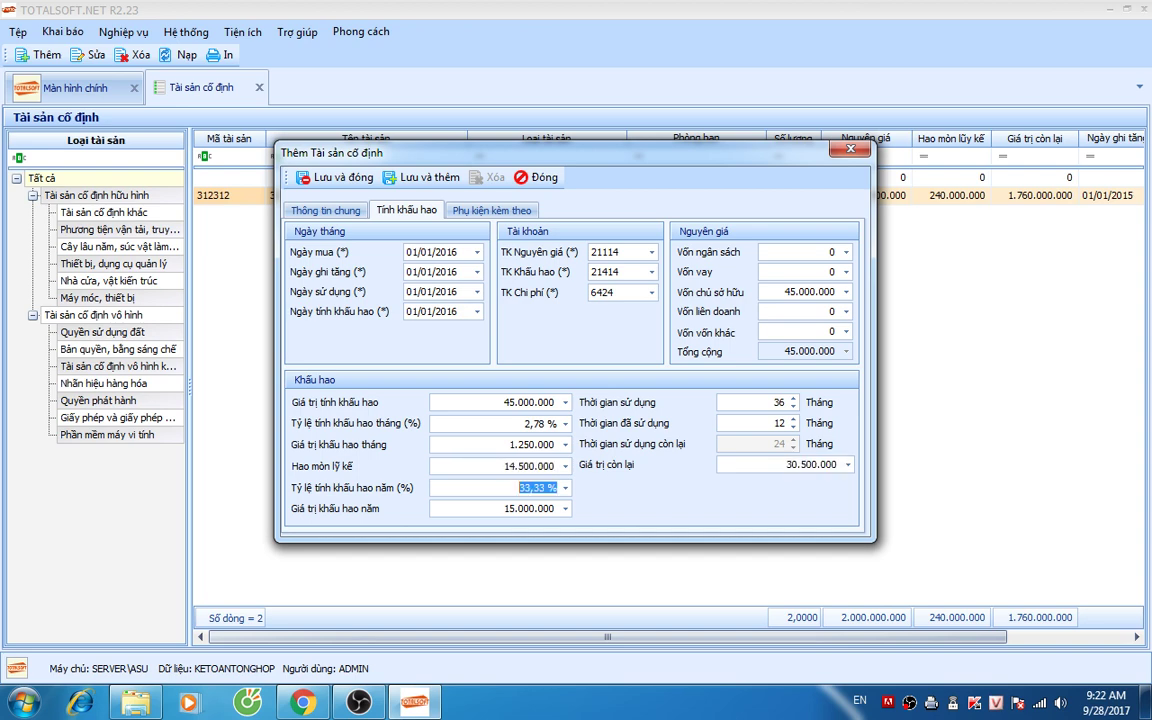
pyautogui.click(329, 178)
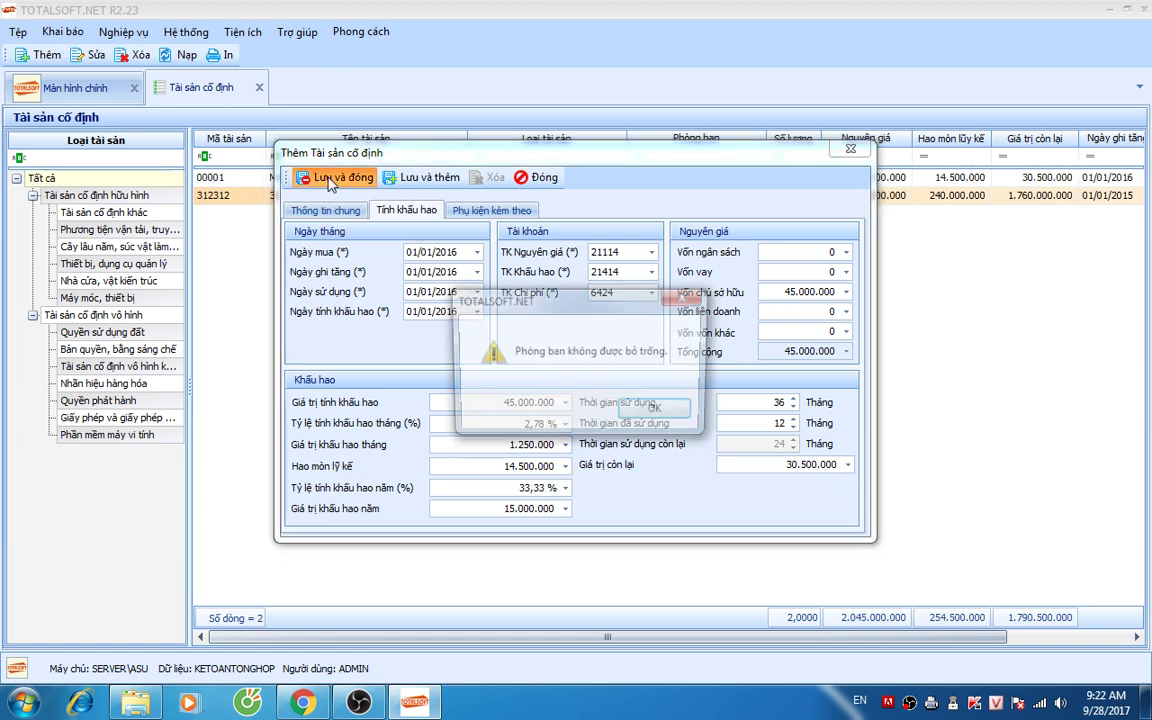
pyautogui.click(592, 373)
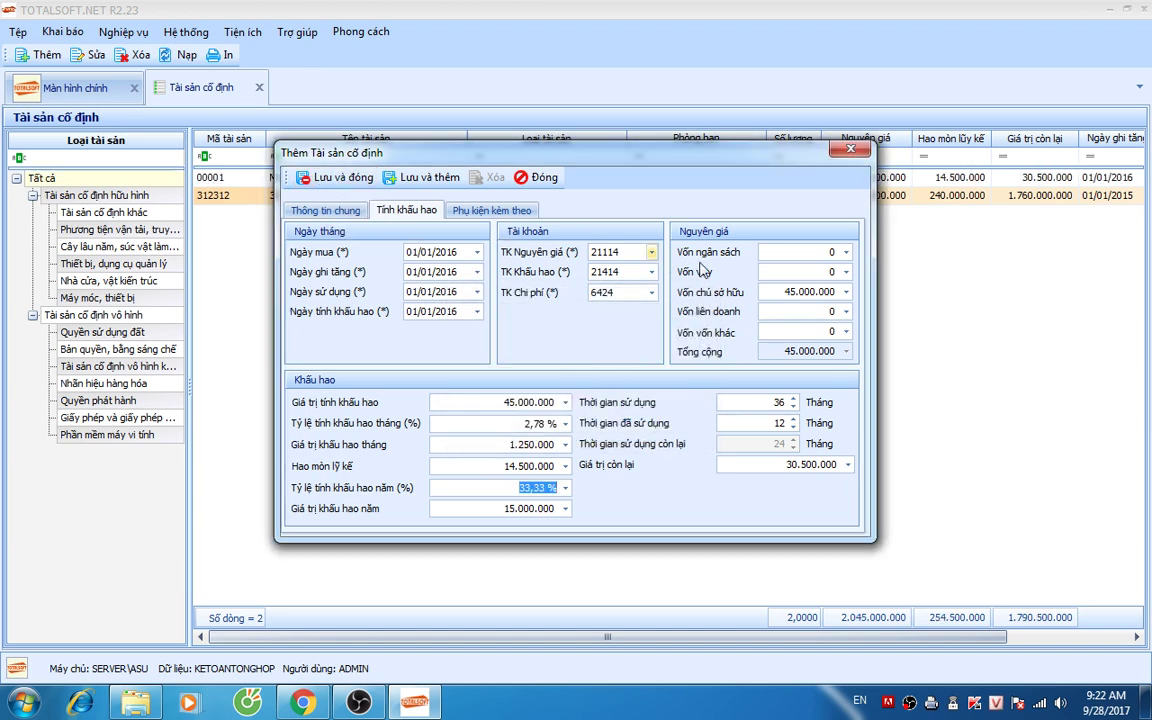
# Step: Assign the asset to department Phòng hỗ trợ in its general information, save it and close the asset list
pyautogui.click(350, 213)
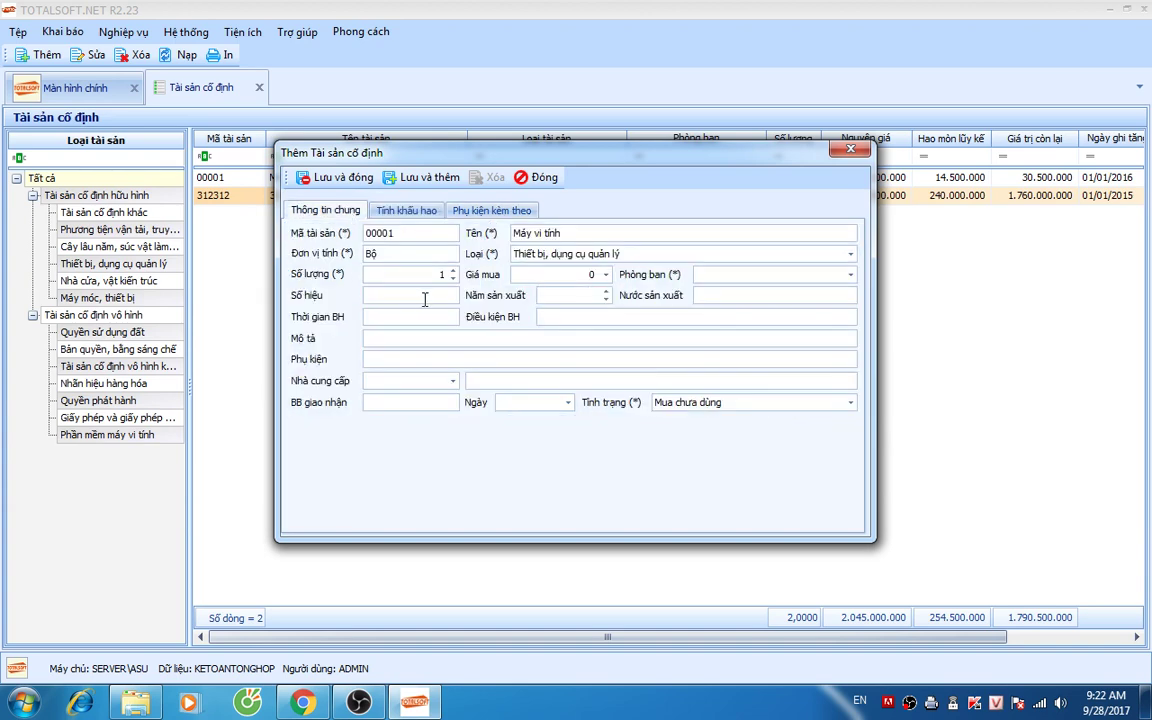
pyautogui.click(850, 274)
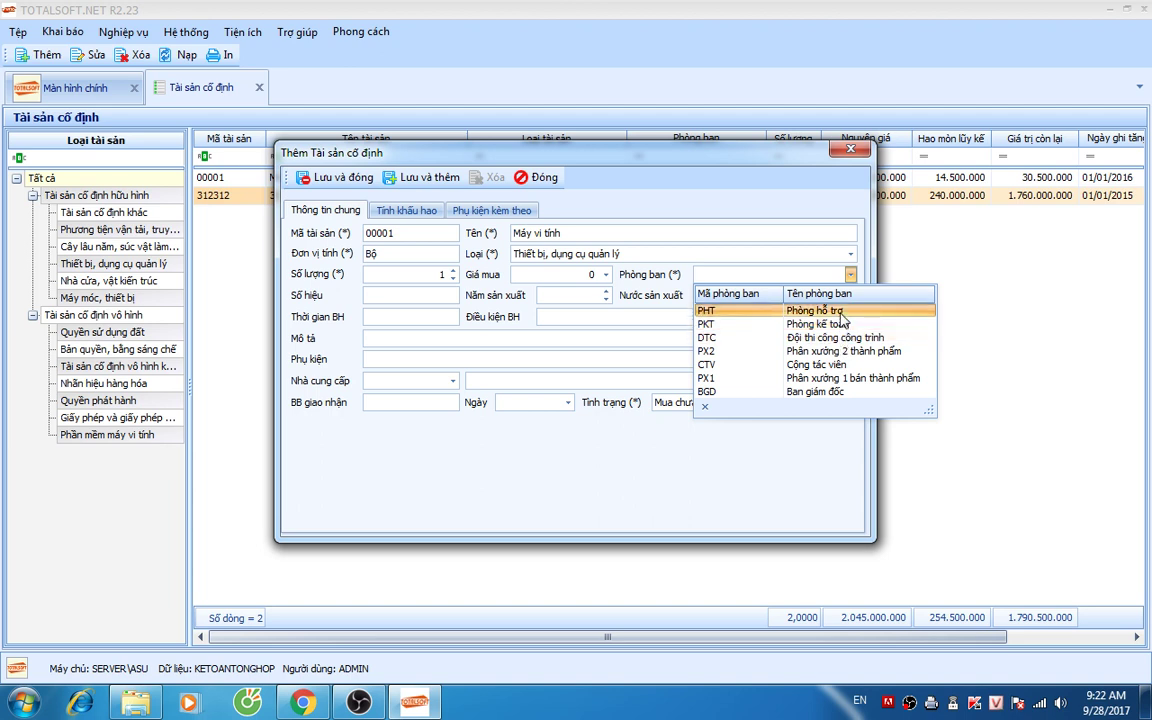
pyautogui.click(841, 317)
pyautogui.click(335, 177)
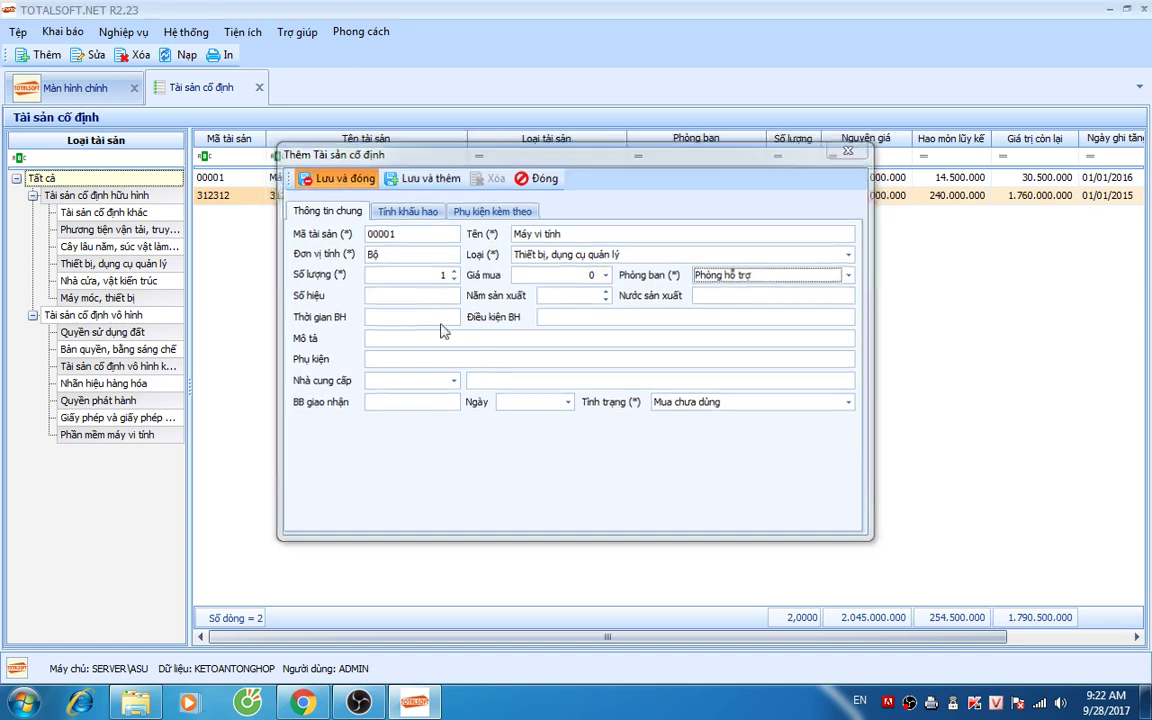
pyautogui.click(259, 87)
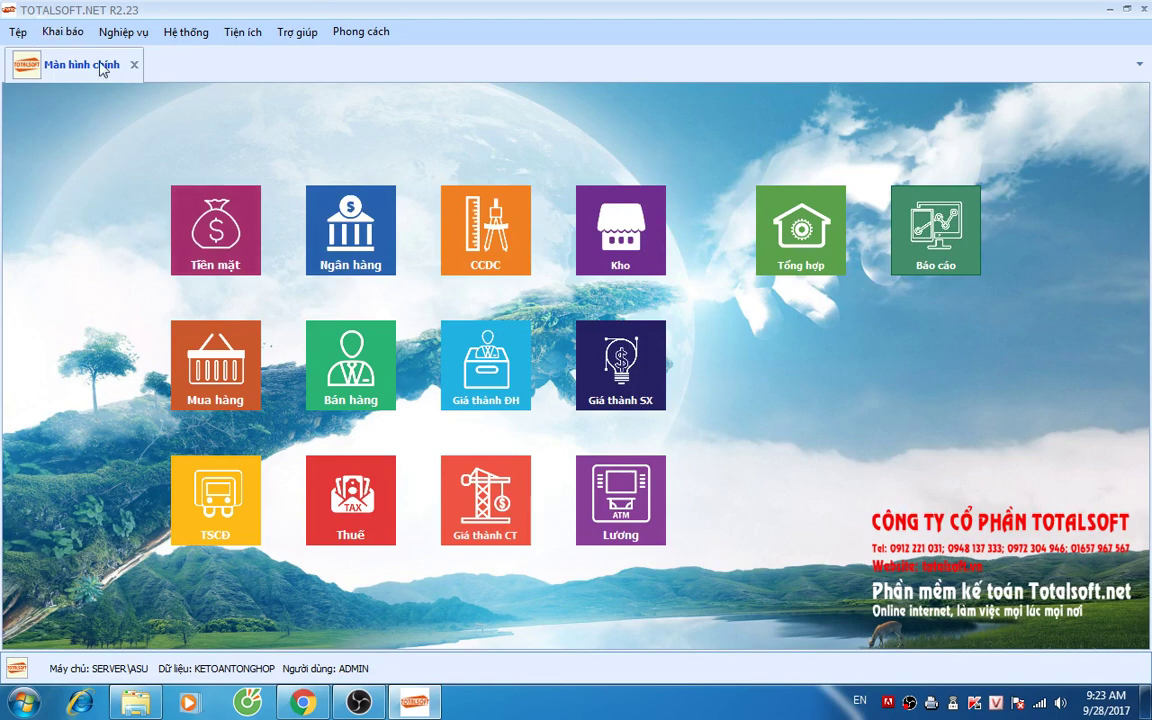
# Step: View the Đối tượng tập hợp chi phí list, highlighting Công trình 01, and close it
pyautogui.click(58, 36)
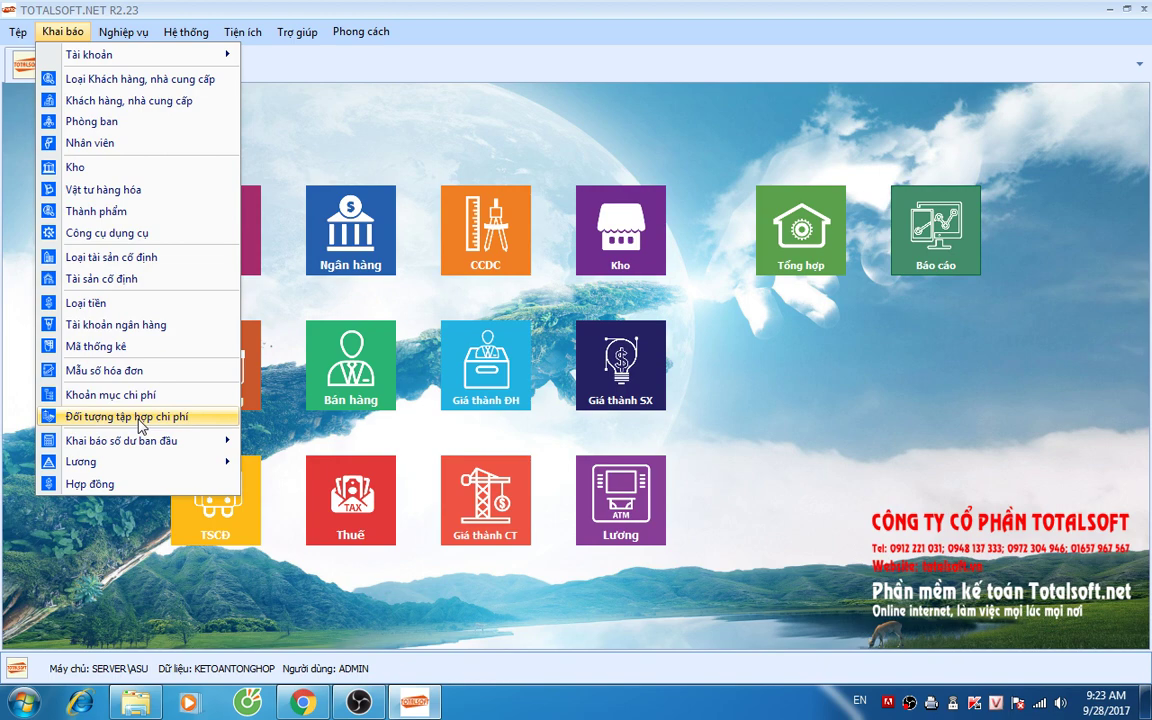
pyautogui.click(141, 417)
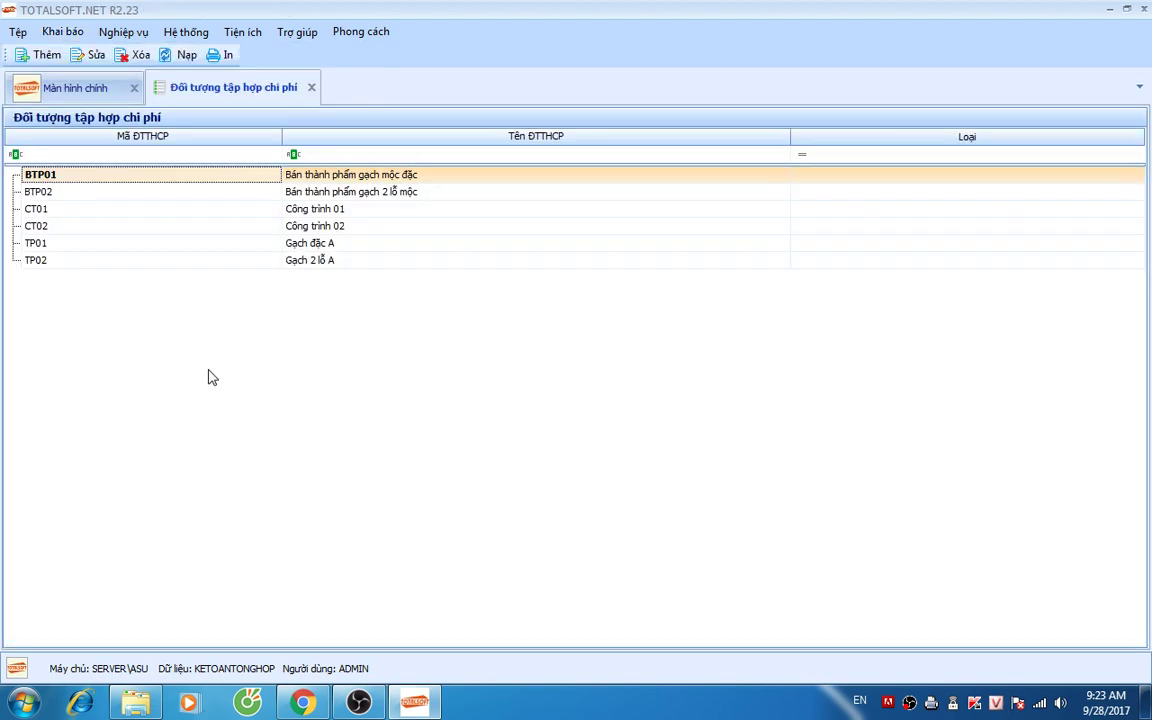
pyautogui.click(286, 209)
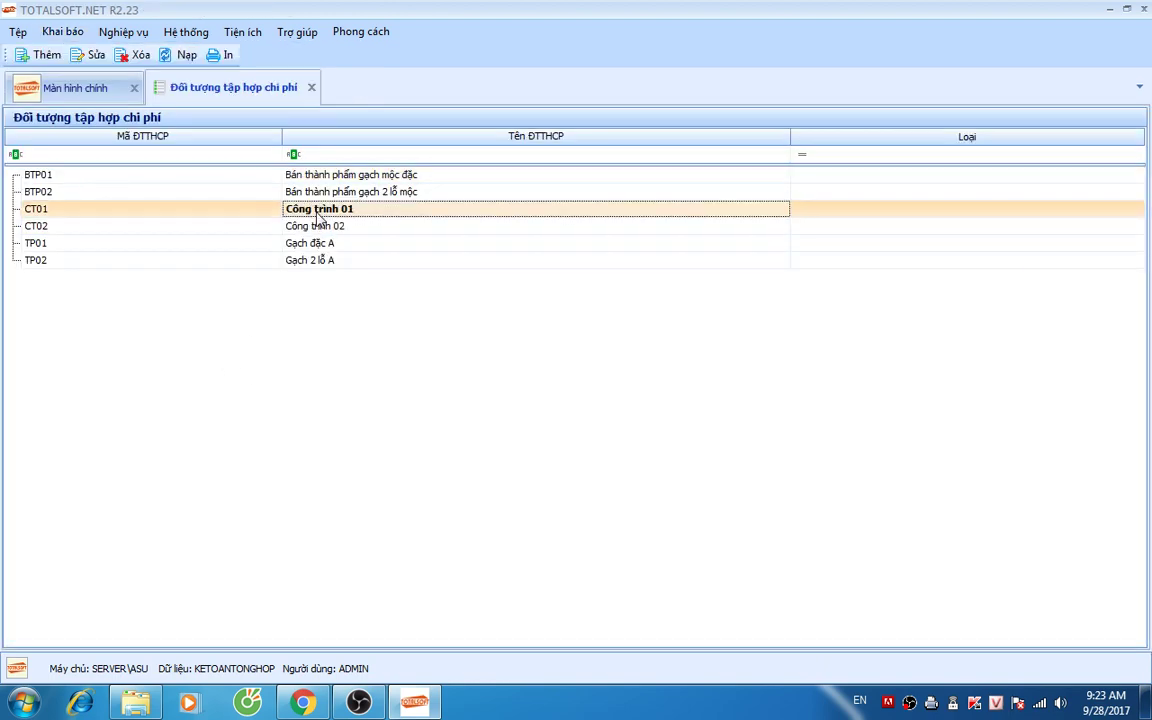
pyautogui.click(311, 87)
# Step: Open a new fixed-asset allocation coefficient table and describe it as "Phân bổ giá trị tính khấu hao tài sản theo công trình"
pyautogui.click(123, 32)
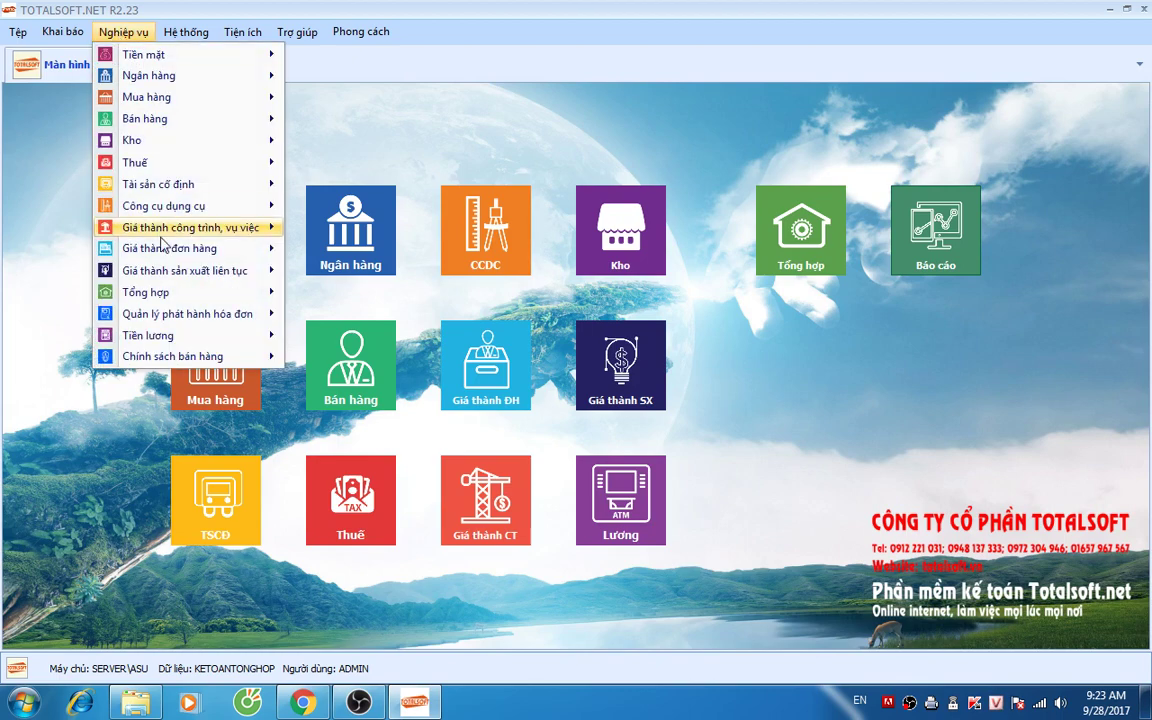
pyautogui.moveTo(172, 184)
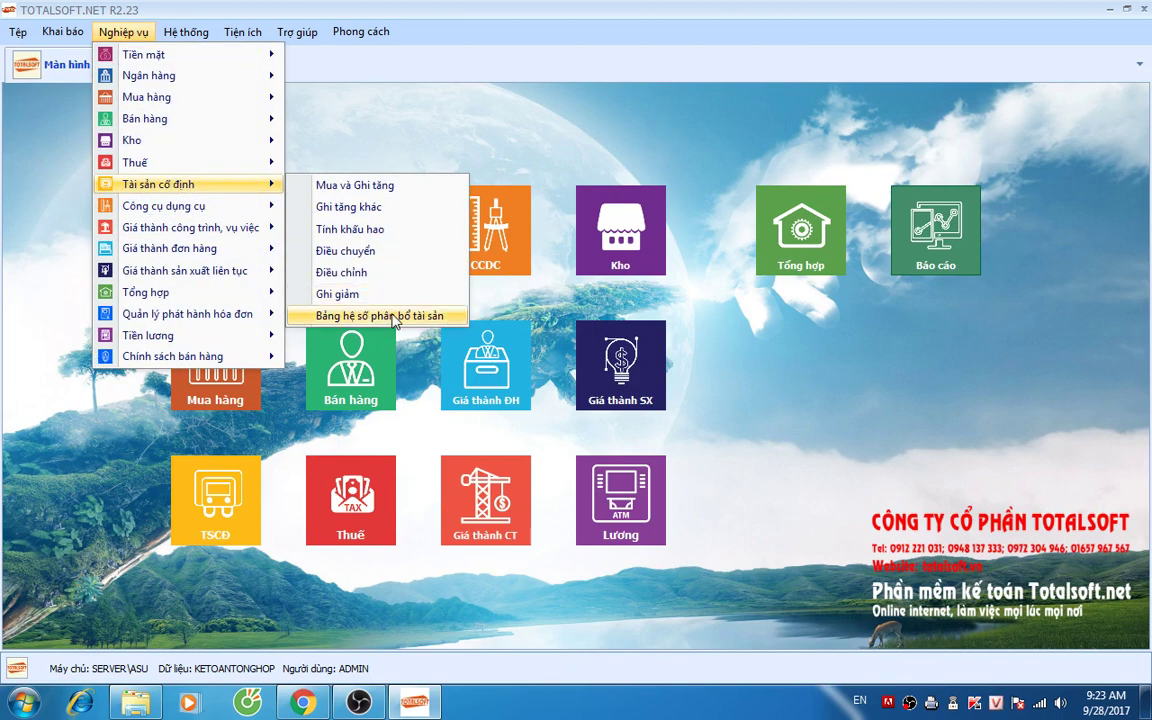
pyautogui.click(355, 310)
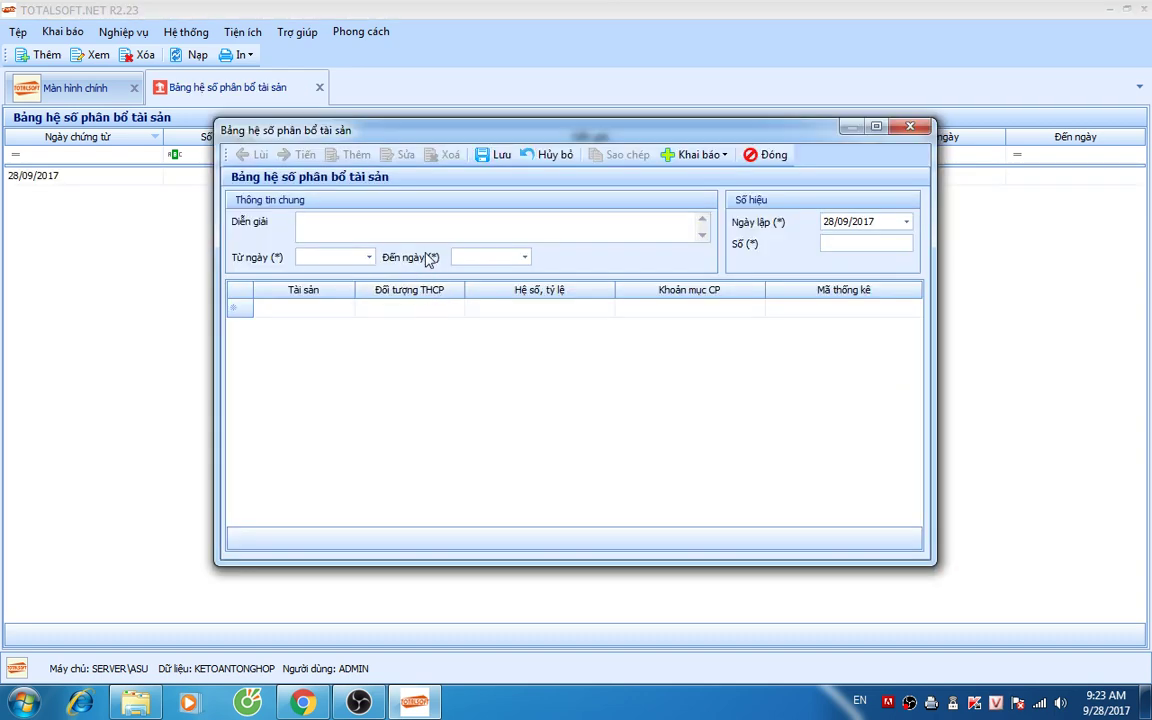
pyautogui.click(397, 226)
pyautogui.write('P')
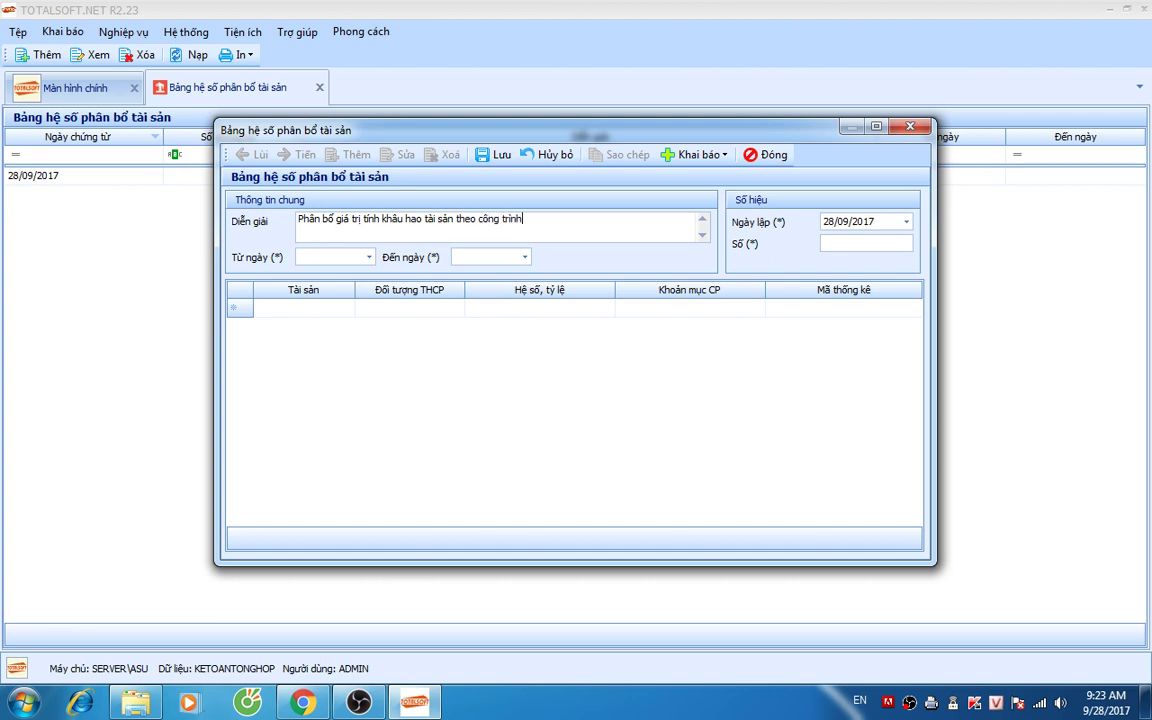
# Step: Set the allocation table's period from 01/01/2017 to 31/03/2017
pyautogui.write('01012017')
pyautogui.press('Tab')
pyautogui.write('31032017')
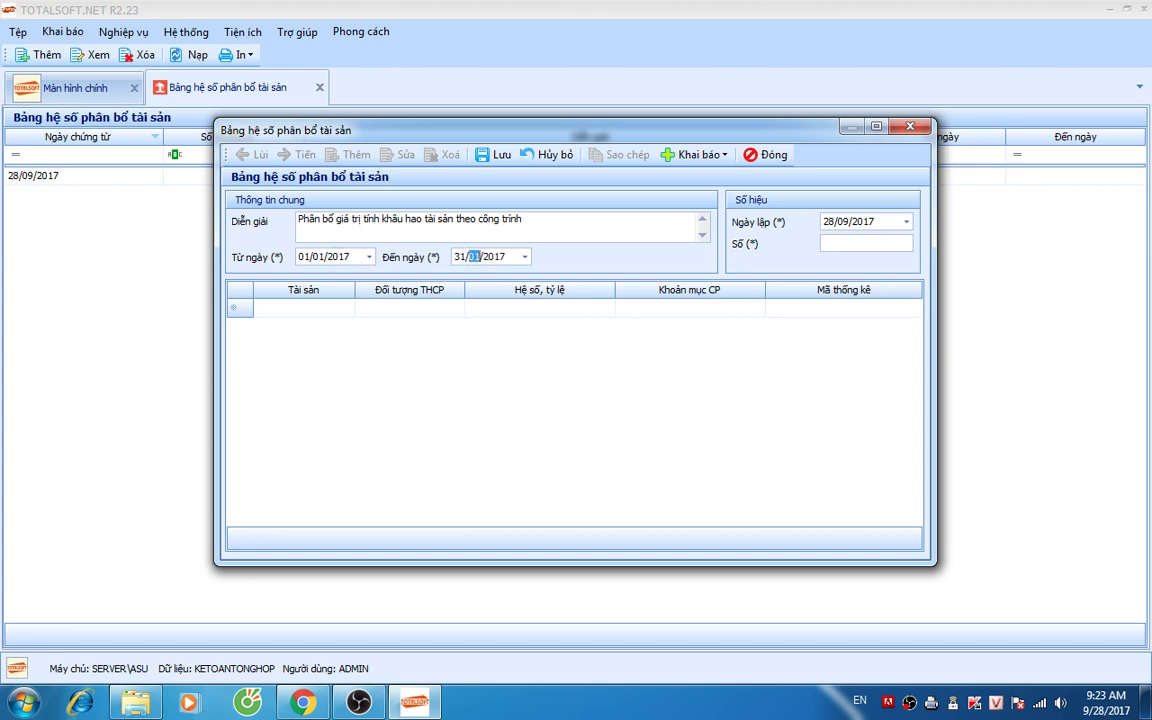
# Step: Set the allocation table's creation date to 01/01/2017 and its number to 01
pyautogui.press('Tab')
pyautogui.press('Tab')
pyautogui.press('Tab')
pyautogui.write('01012017')
pyautogui.press('Tab')
pyautogui.write('01')
pyautogui.press('Tab')
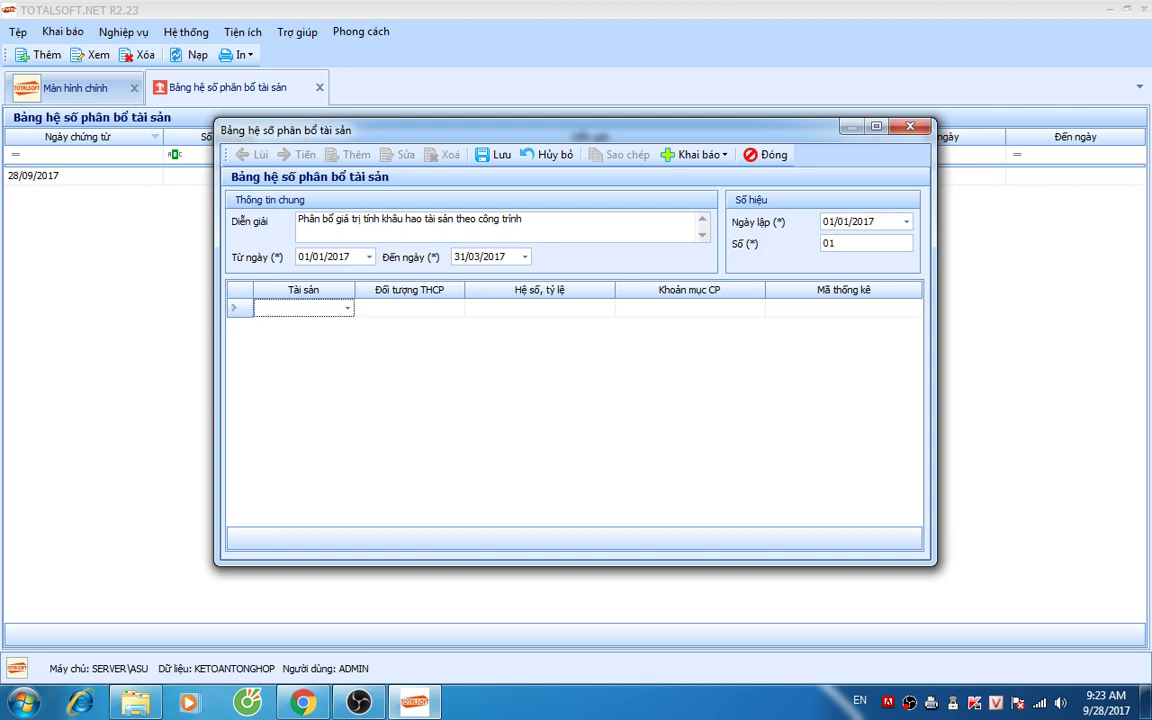
# Step: Fill the first allocation row with asset 312312, cost object CT01, rate 75% and cost item SXC
pyautogui.click(347, 307)
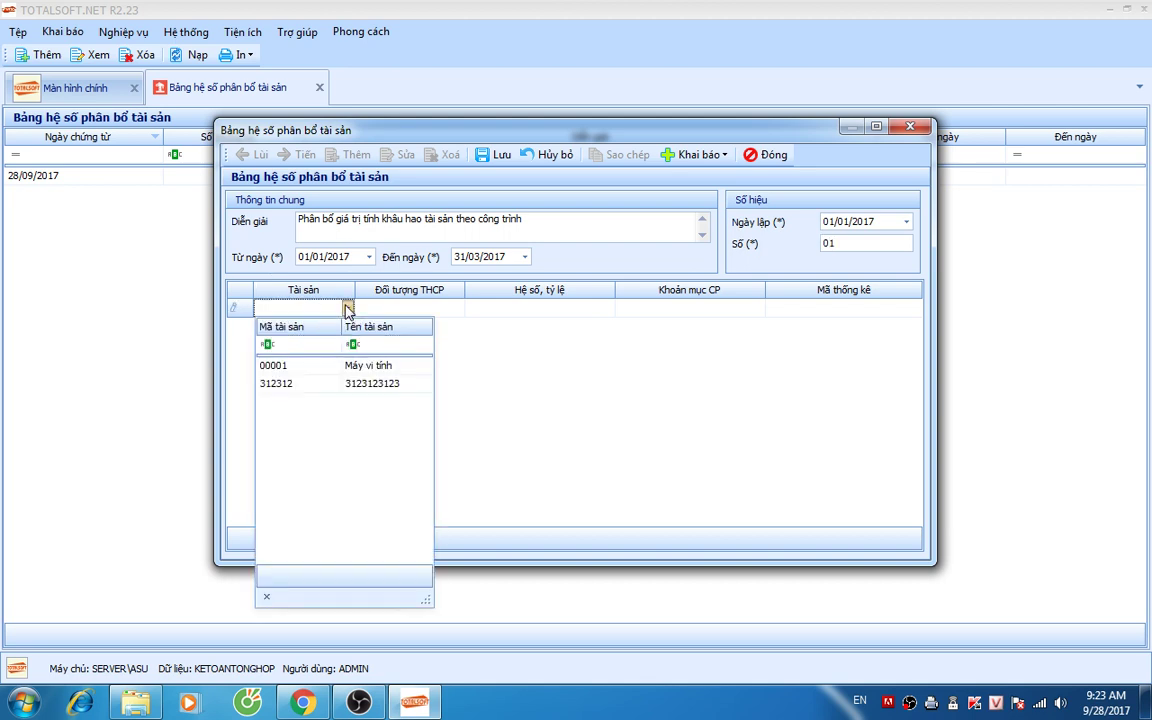
pyautogui.click(360, 383)
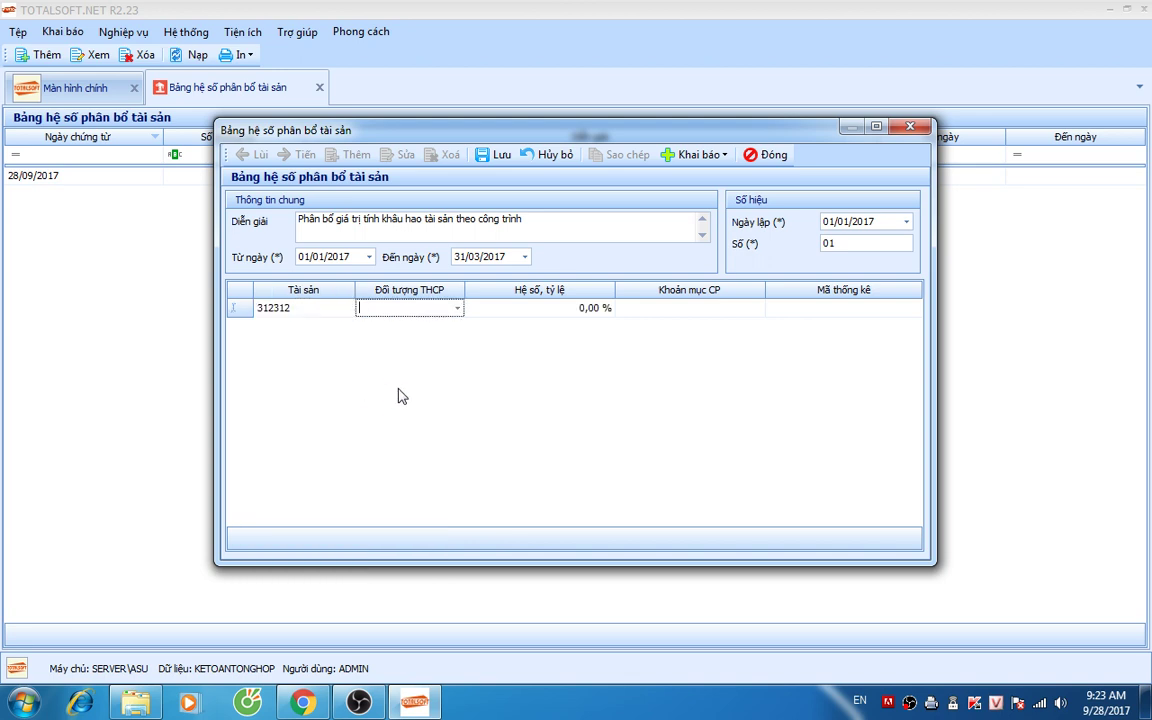
pyautogui.click(457, 307)
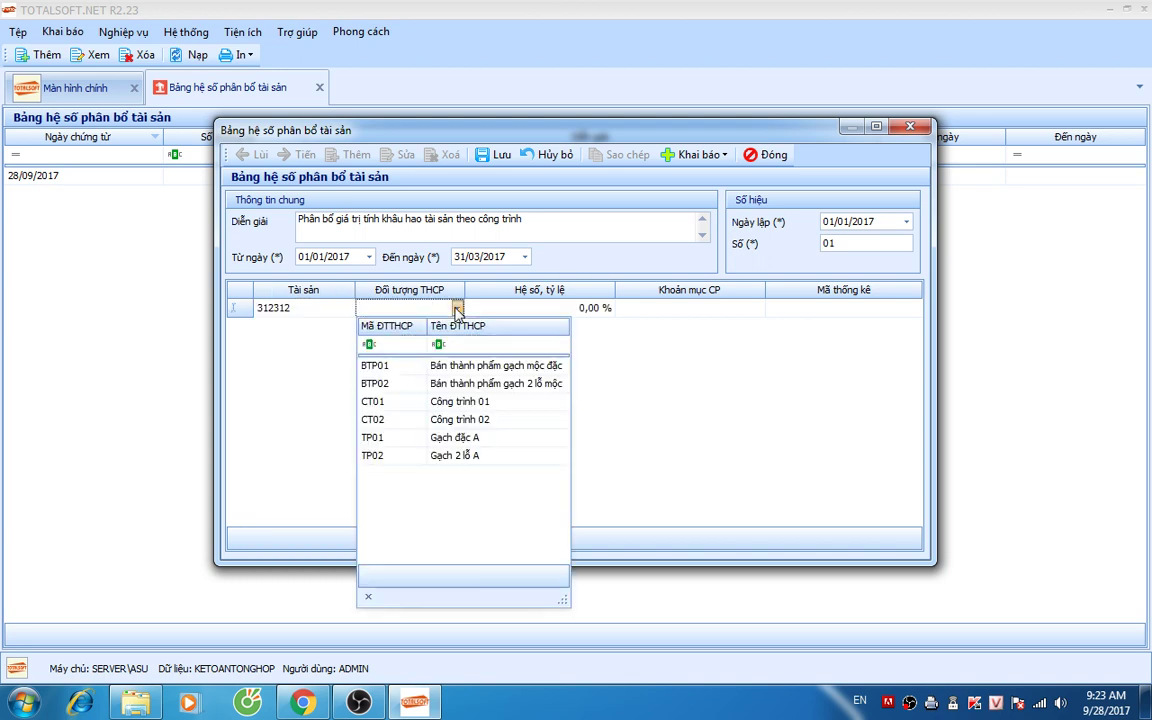
pyautogui.click(437, 404)
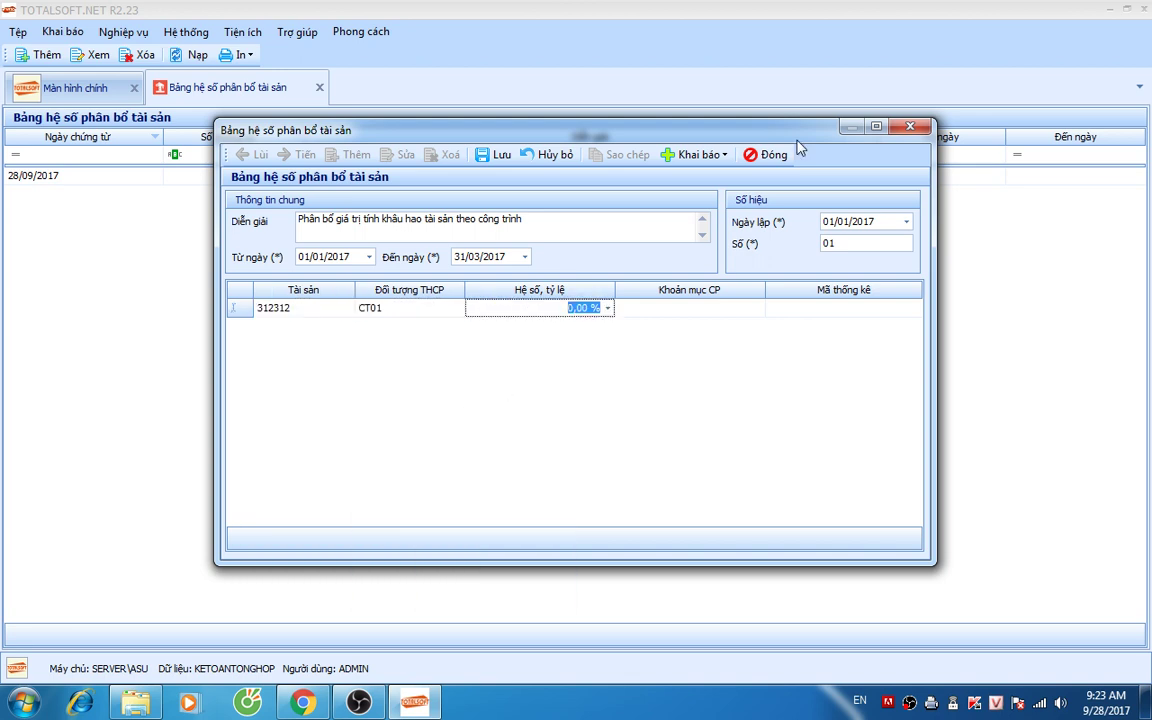
pyautogui.write('75')
pyautogui.press('Tab')
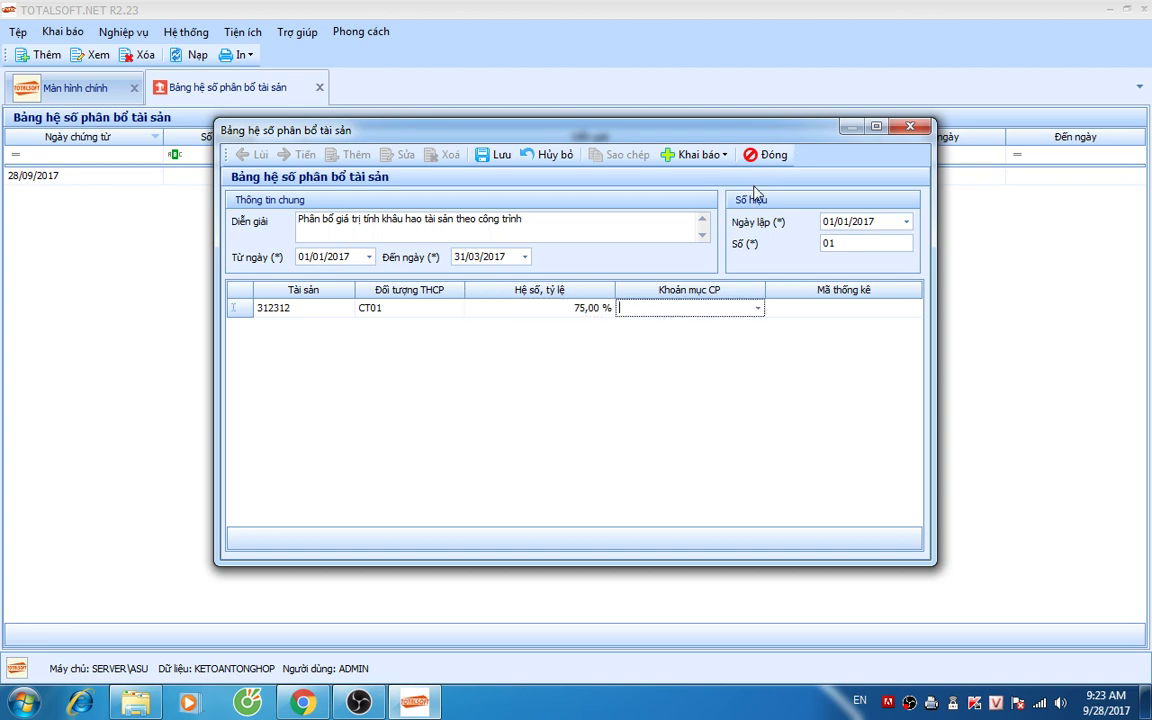
pyautogui.click(757, 308)
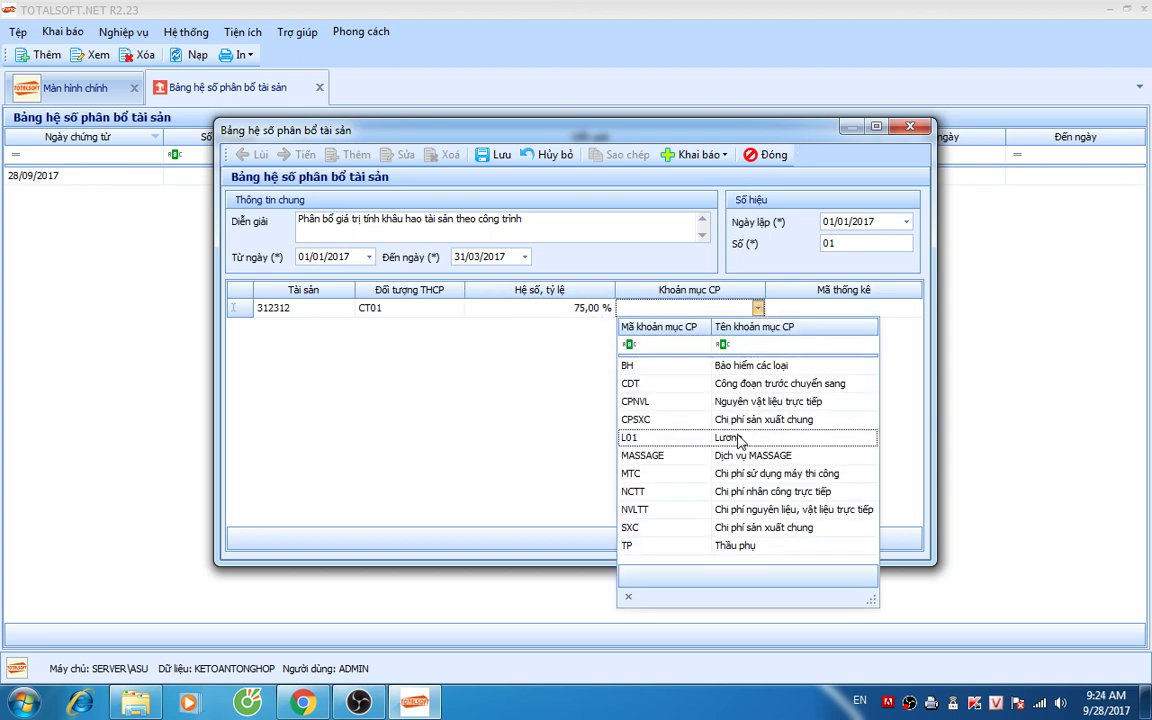
pyautogui.click(683, 528)
# Step: Add a second allocation row for asset 312312 with cost object CT02, rate 25% and cost item SXC
pyautogui.click(340, 327)
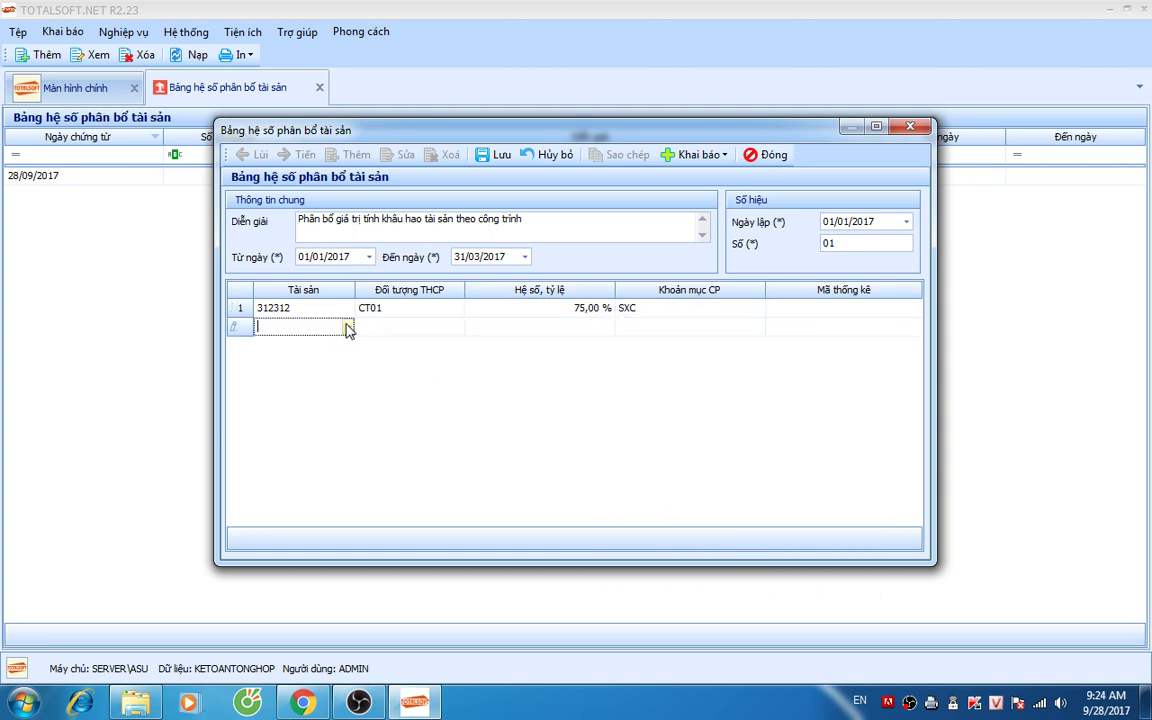
pyautogui.click(347, 327)
pyautogui.click(365, 403)
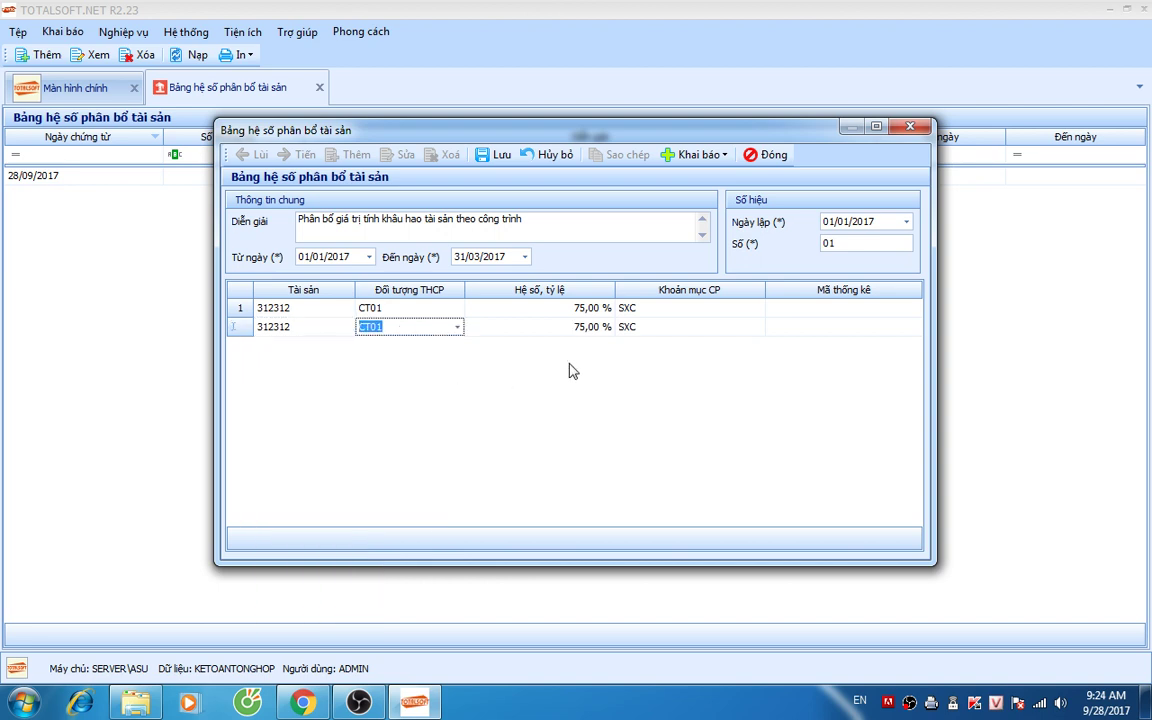
pyautogui.hotkey('alt', 'Down')
pyautogui.click(406, 401)
pyautogui.write('2')
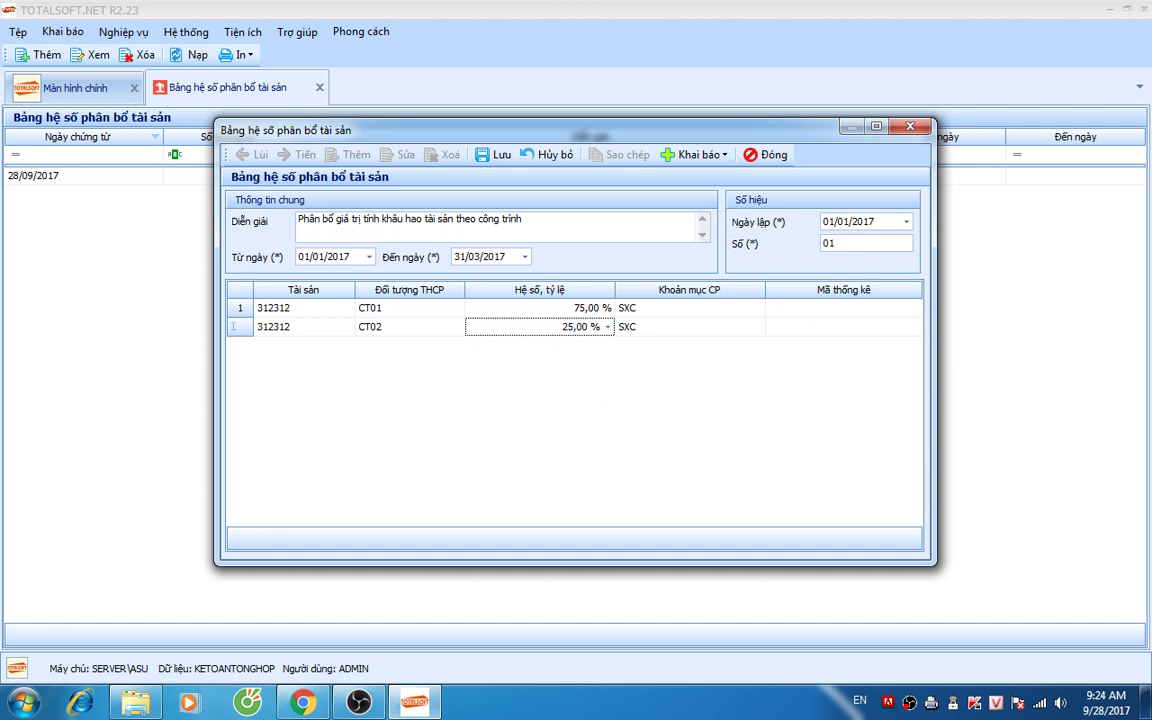
pyautogui.write('5')
pyautogui.press('Tab')
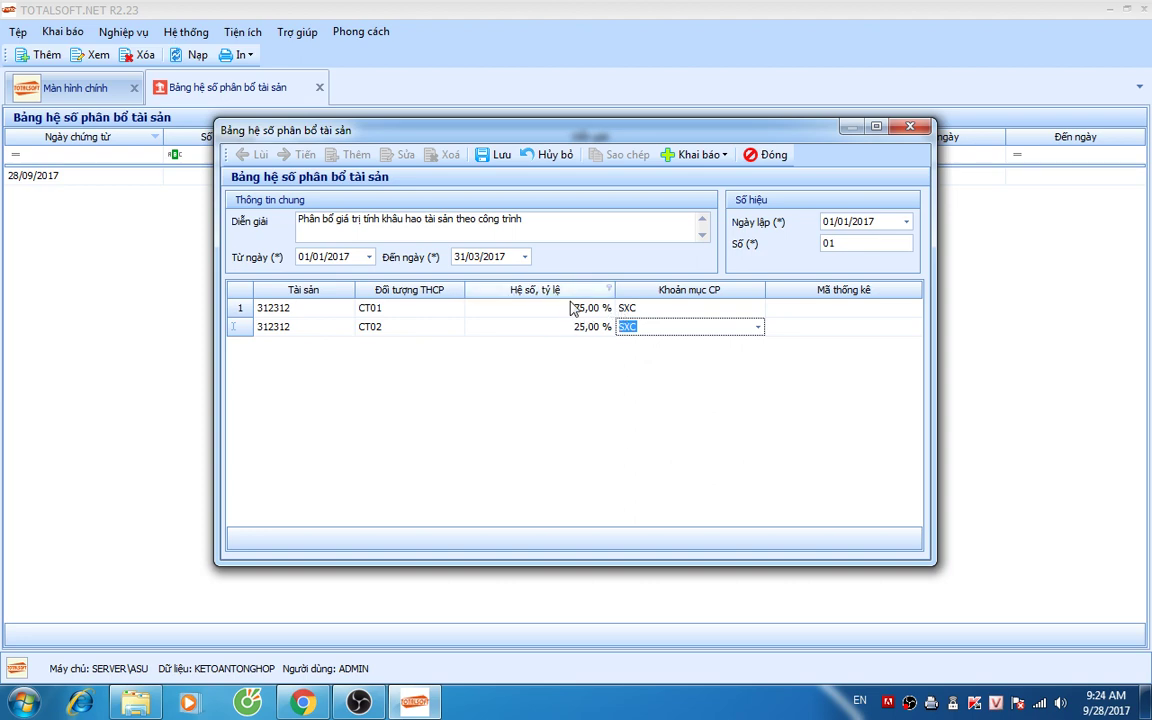
# Step: Save the allocation table, then close it and the allocation table list
pyautogui.click(495, 155)
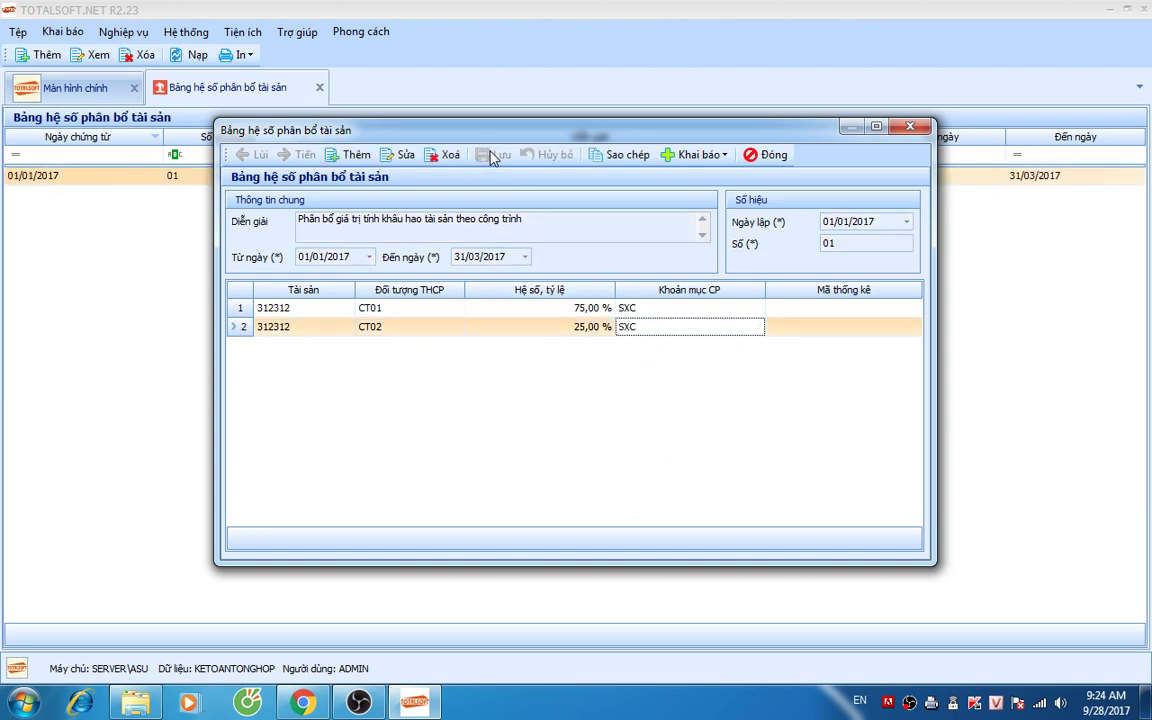
pyautogui.click(770, 155)
pyautogui.click(319, 88)
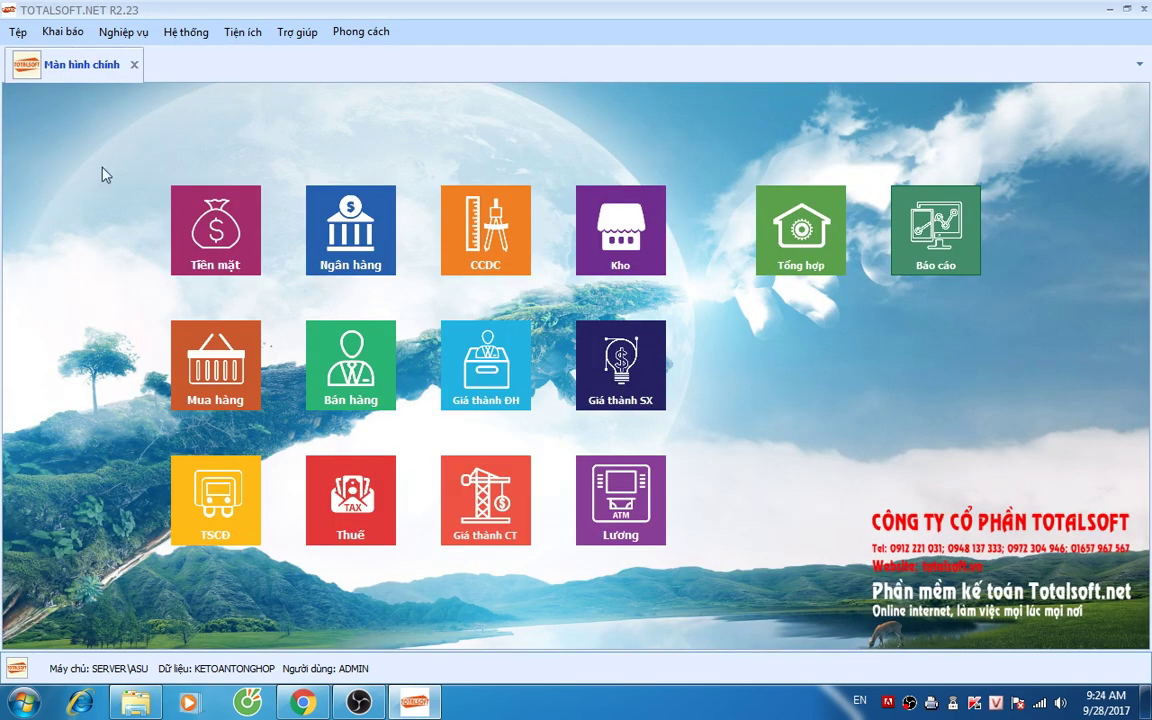
# Step: Create a fixed asset depreciation voucher for month 1 of 2017
pyautogui.click(200, 462)
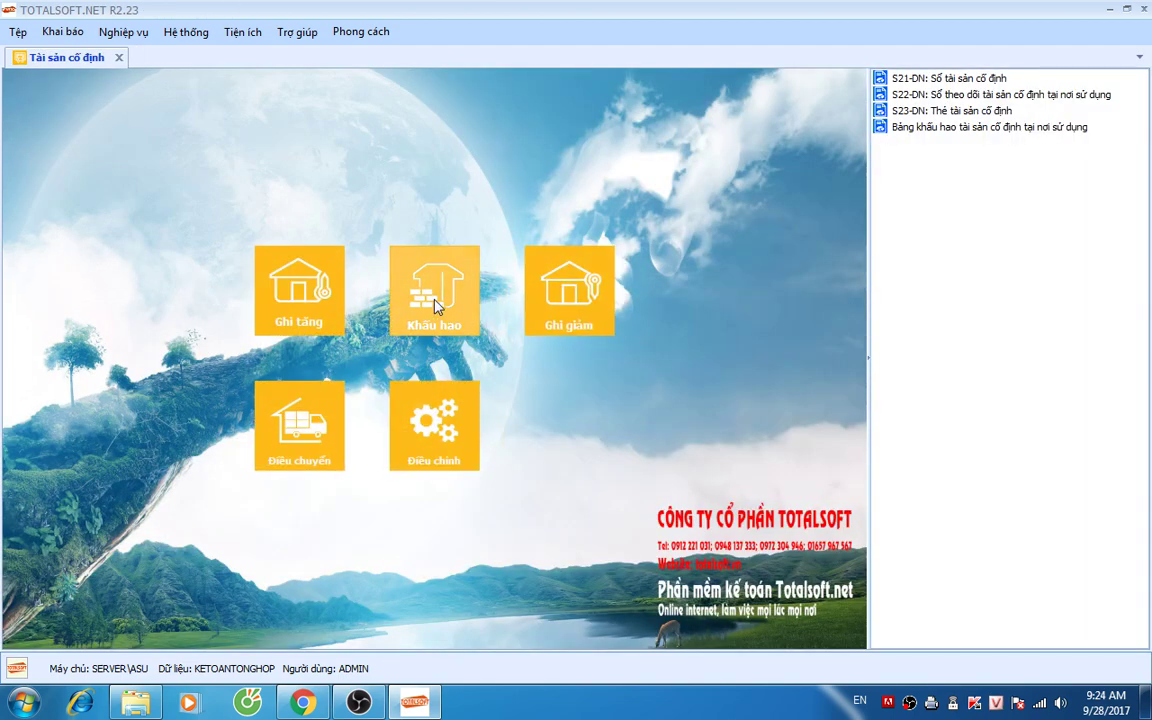
pyautogui.click(435, 305)
pyautogui.rightClick(309, 192)
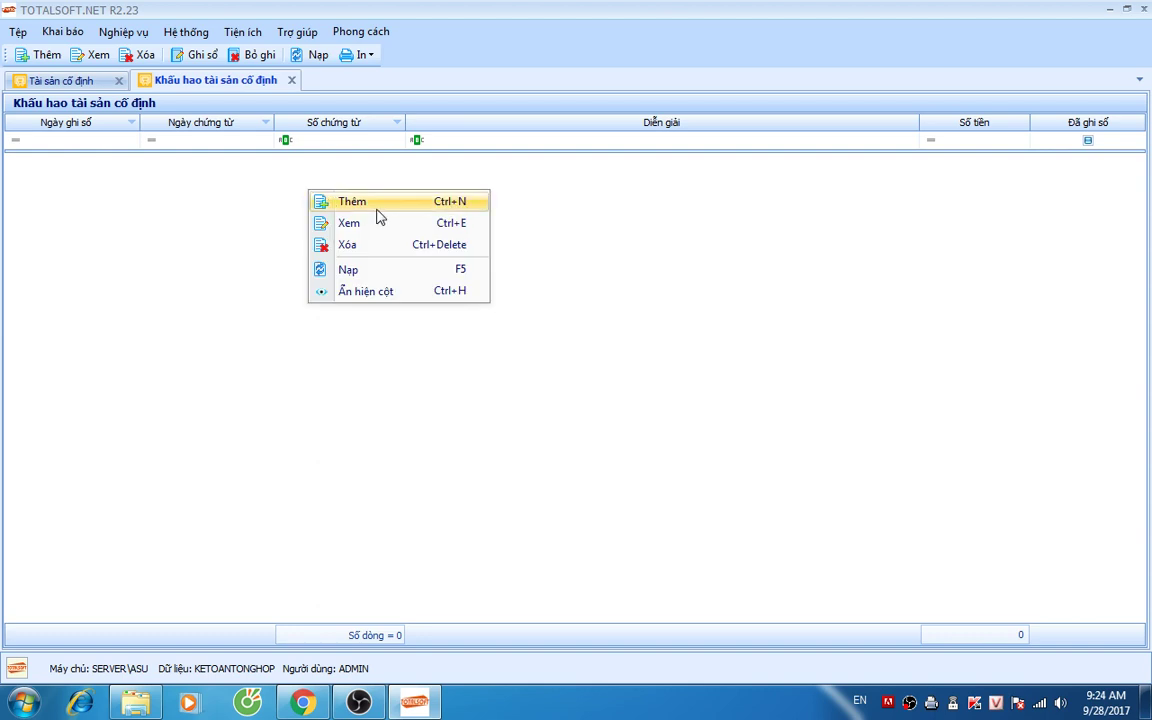
pyautogui.click(378, 210)
pyautogui.click(532, 292)
pyautogui.scroll(1, 543, 328)
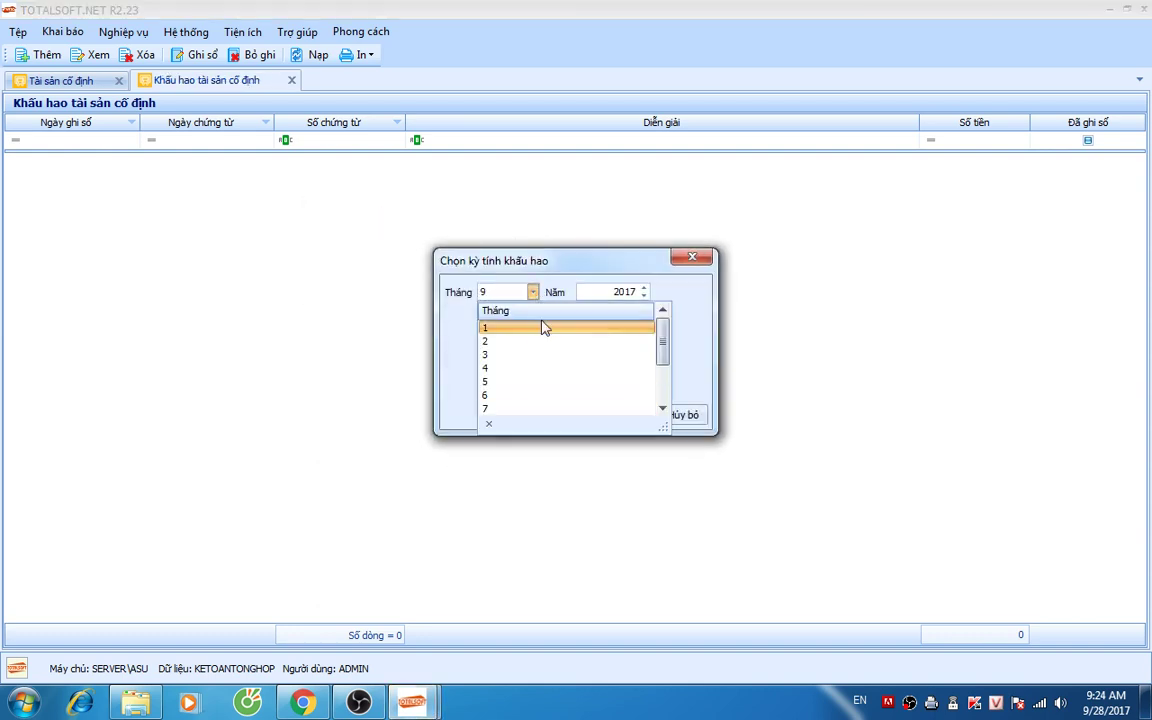
pyautogui.click(543, 328)
pyautogui.click(599, 420)
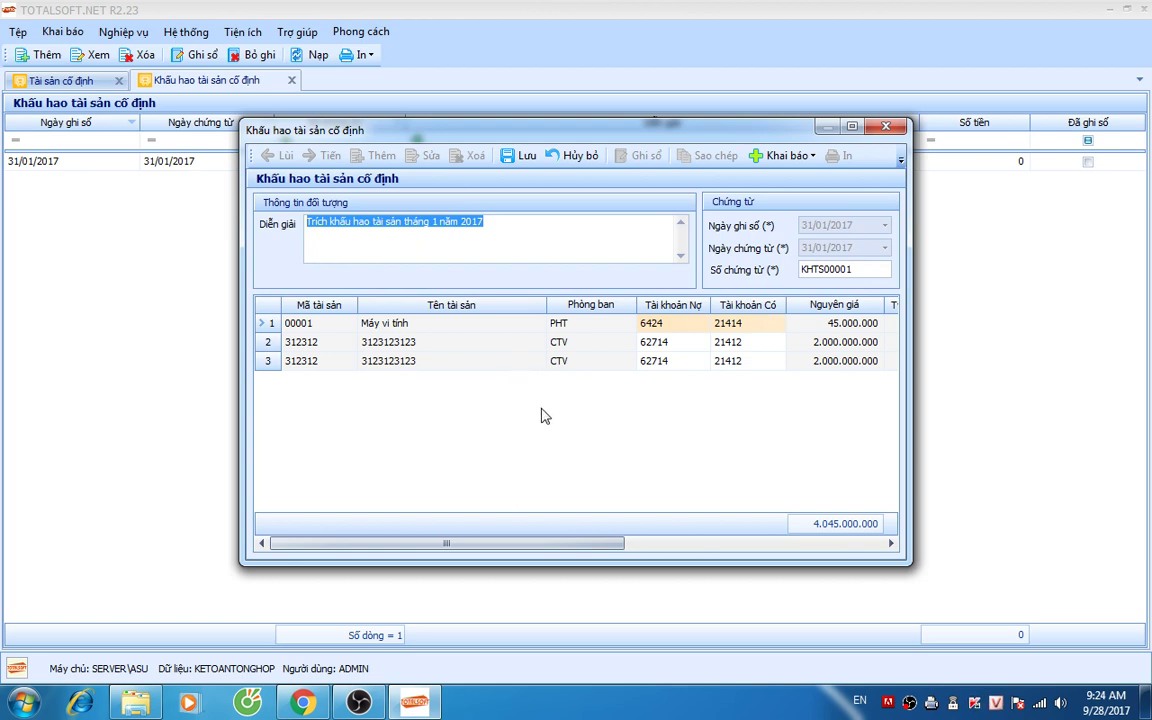
# Step: Check each asset row's debit and credit accounts, depreciation value, cost item and cost object in the depreciation voucher
pyautogui.moveTo(450, 548); pyautogui.dragTo(663, 548)
pyautogui.click(409, 326)
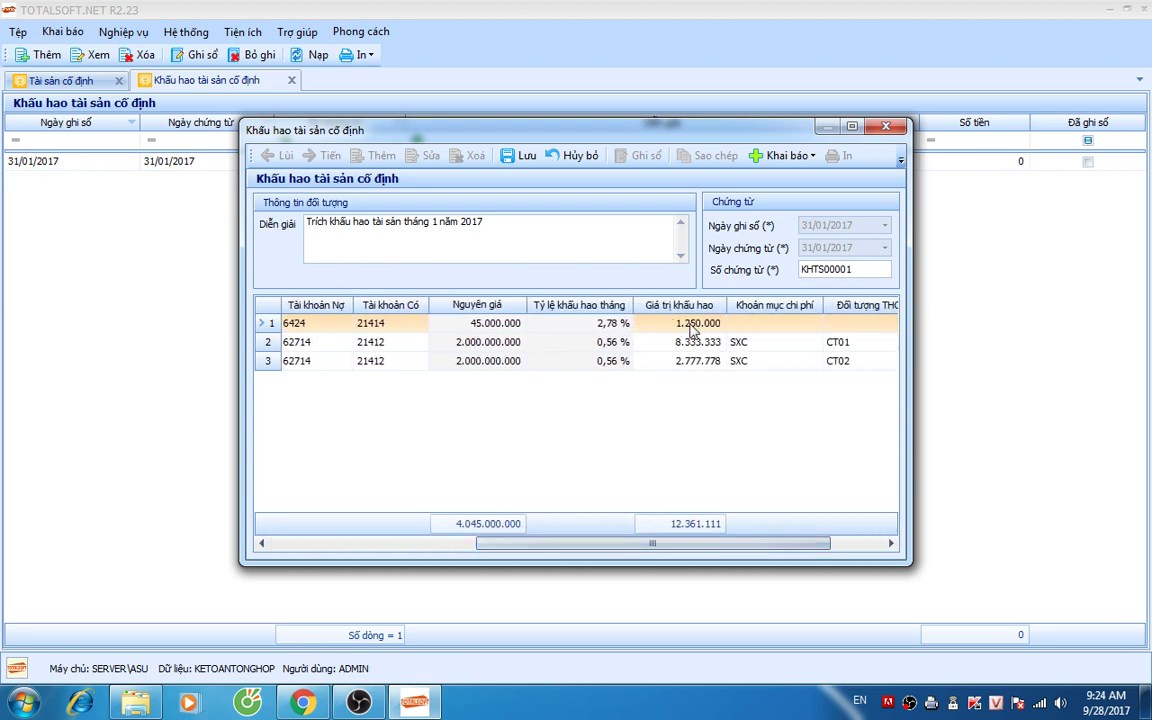
pyautogui.click(310, 326)
pyautogui.click(310, 326)
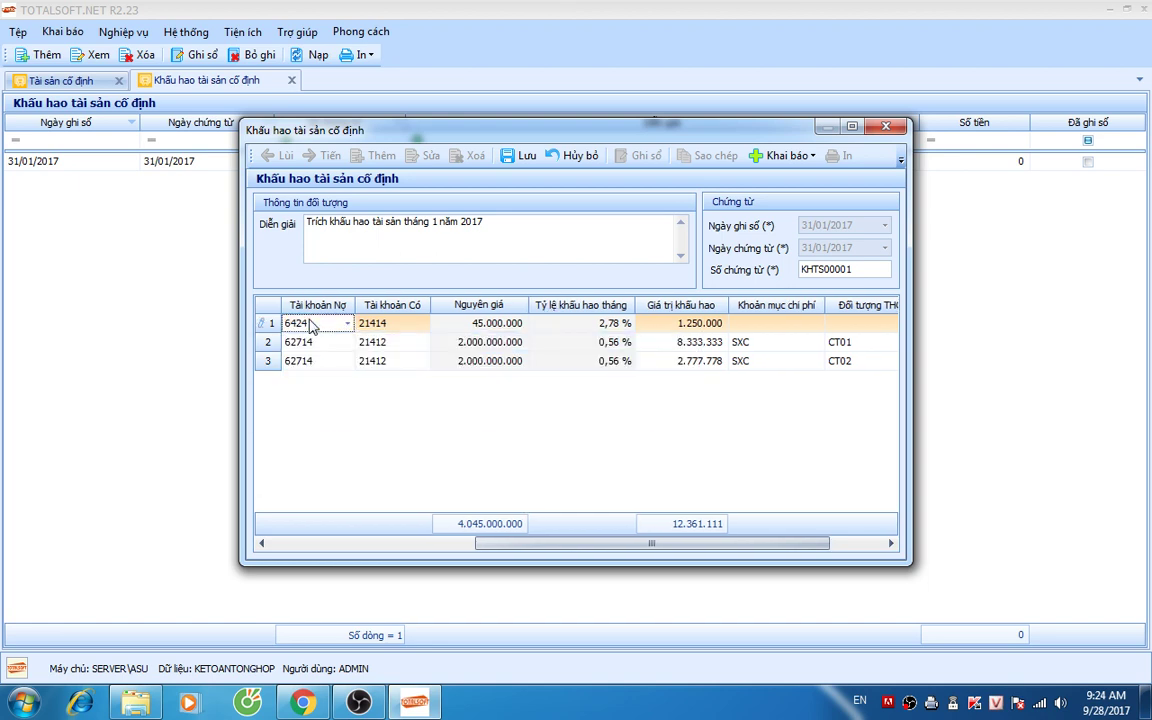
pyautogui.moveTo(591, 543); pyautogui.dragTo(674, 541)
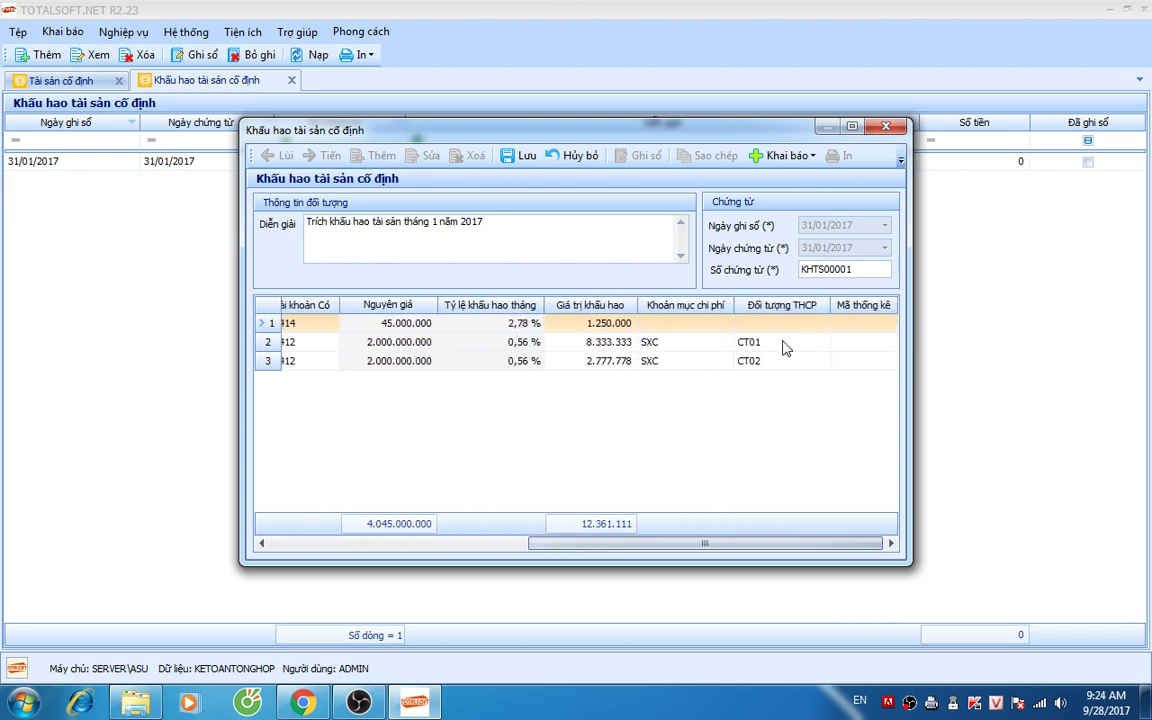
pyautogui.click(670, 346)
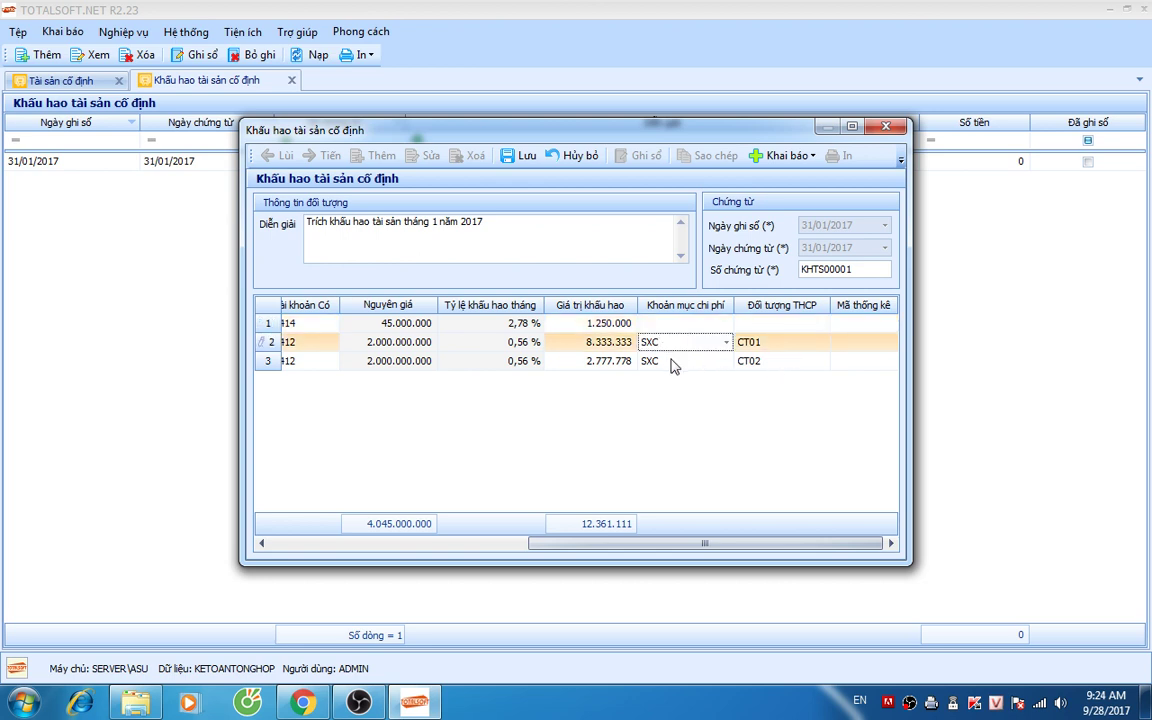
pyautogui.click(590, 345)
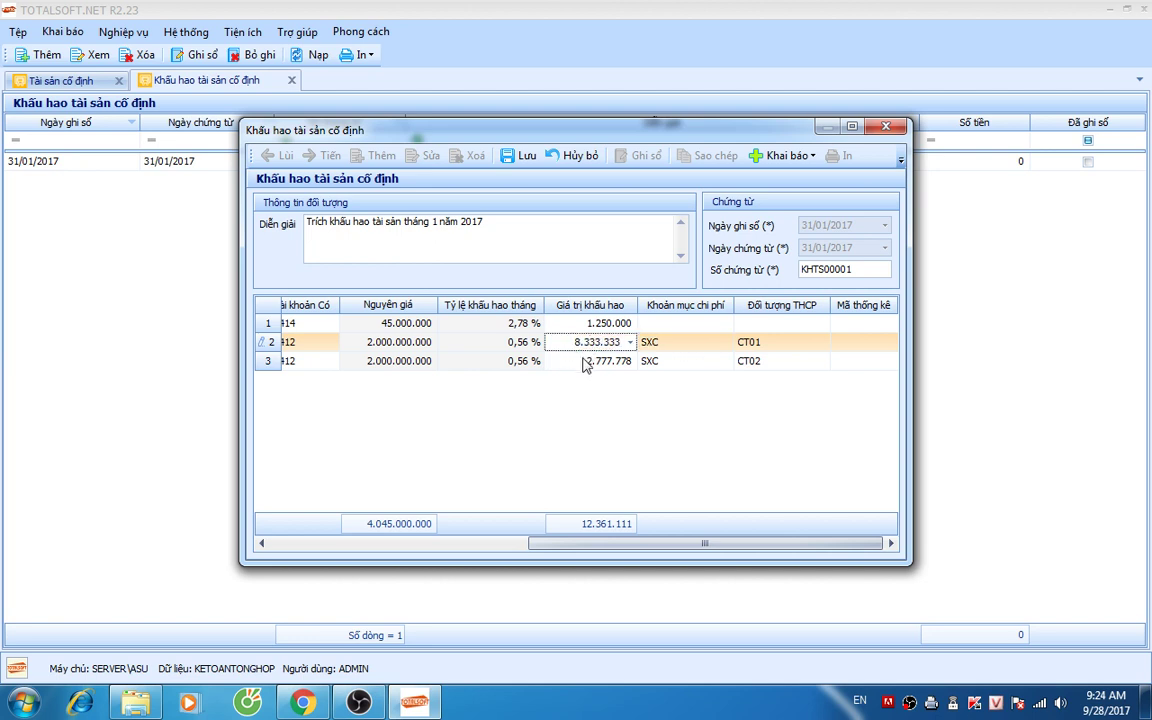
pyautogui.click(587, 361)
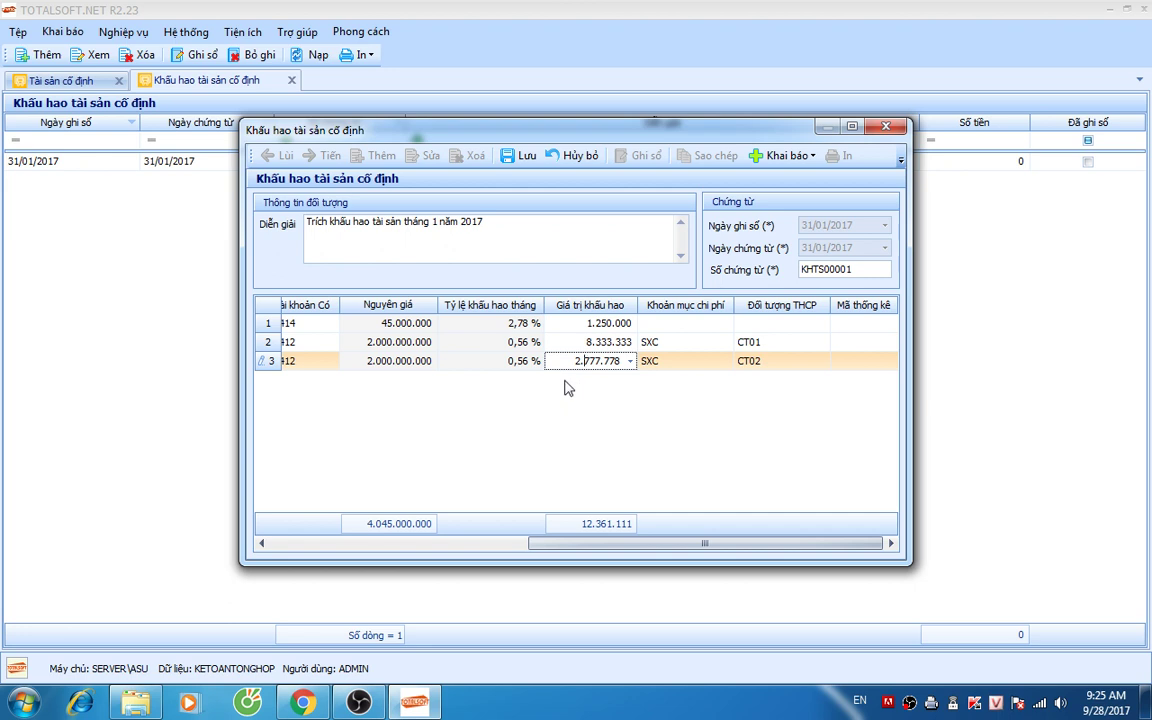
pyautogui.moveTo(589, 543); pyautogui.dragTo(512, 543)
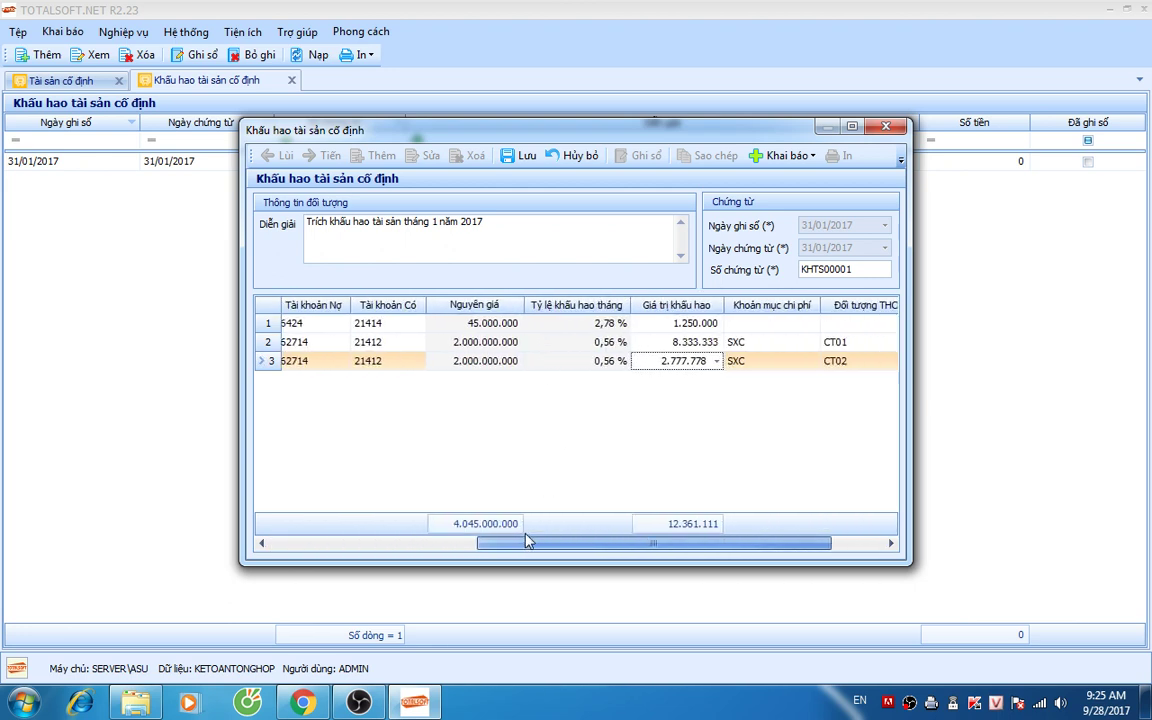
# Step: Save the depreciation voucher, then close it along with the depreciation list and the fixed assets module
pyautogui.click(518, 155)
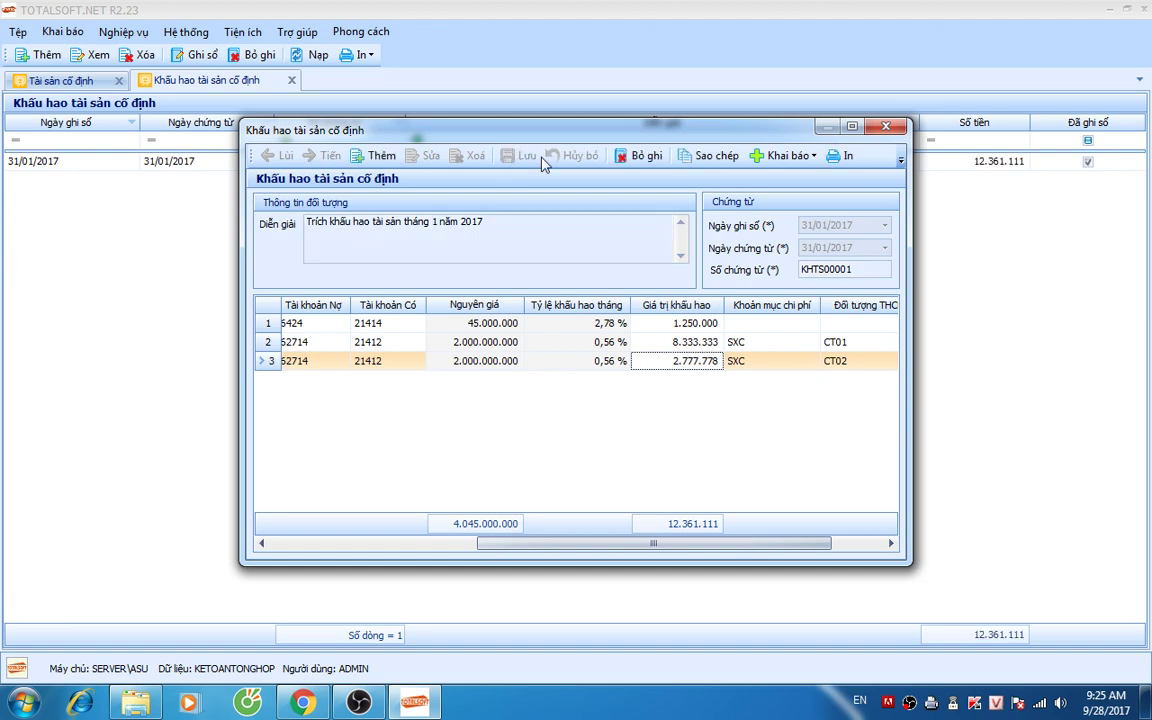
pyautogui.click(886, 128)
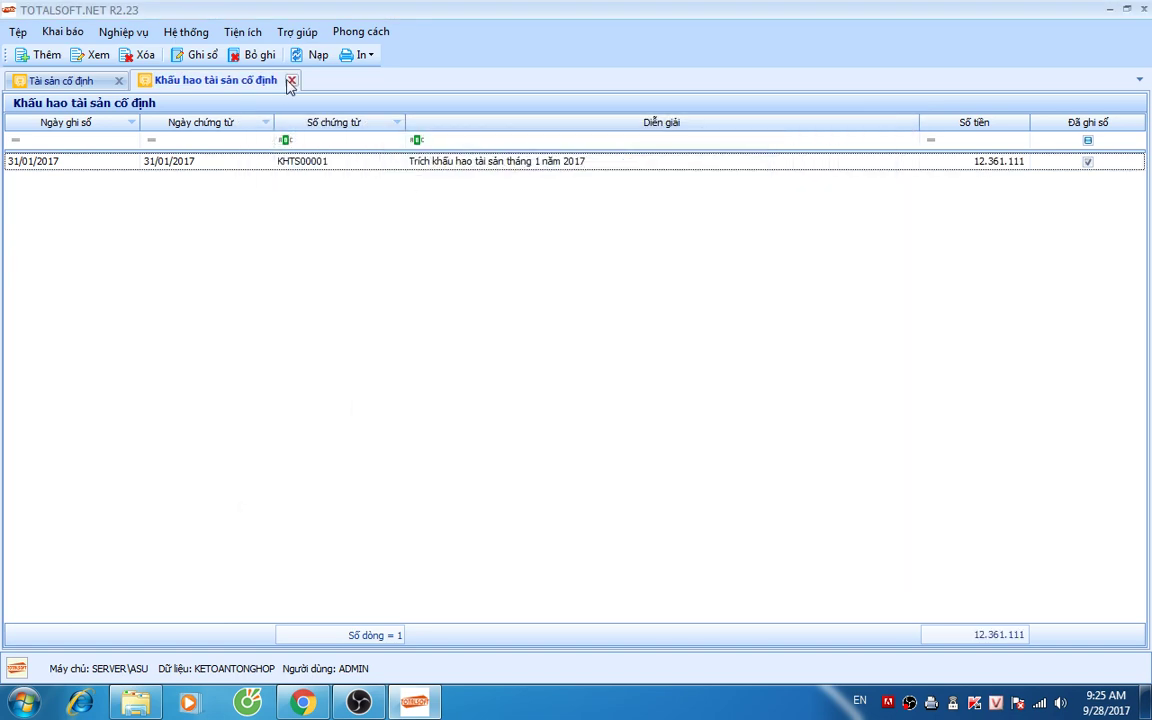
pyautogui.click(291, 80)
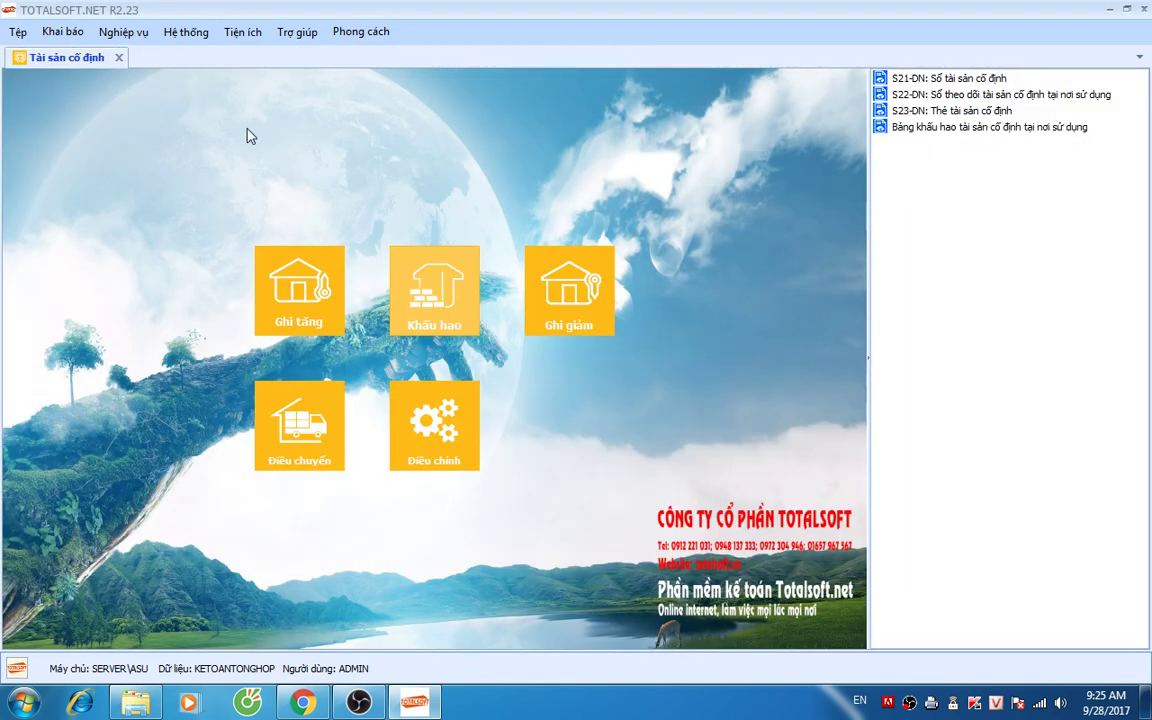
pyautogui.click(118, 57)
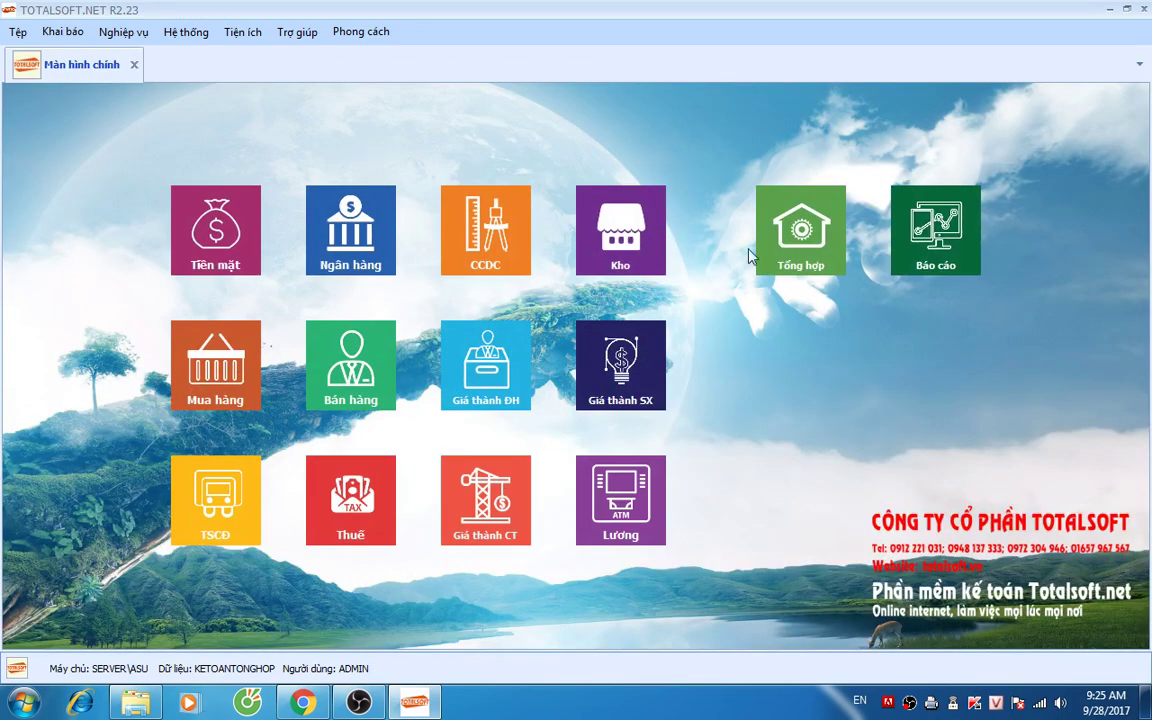
# Step: View the report Sổ cái tài khoản (Mẫu quản trị) for period Tháng 1 and account 627
pyautogui.click(920, 238)
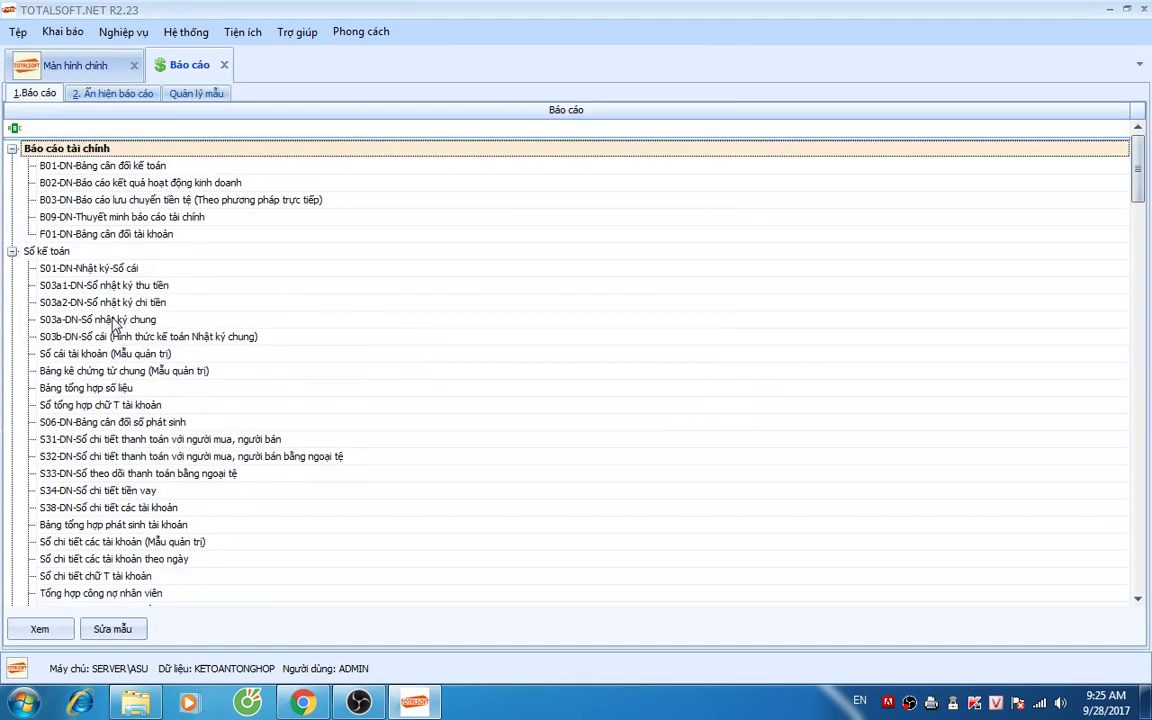
pyautogui.doubleClick(116, 358)
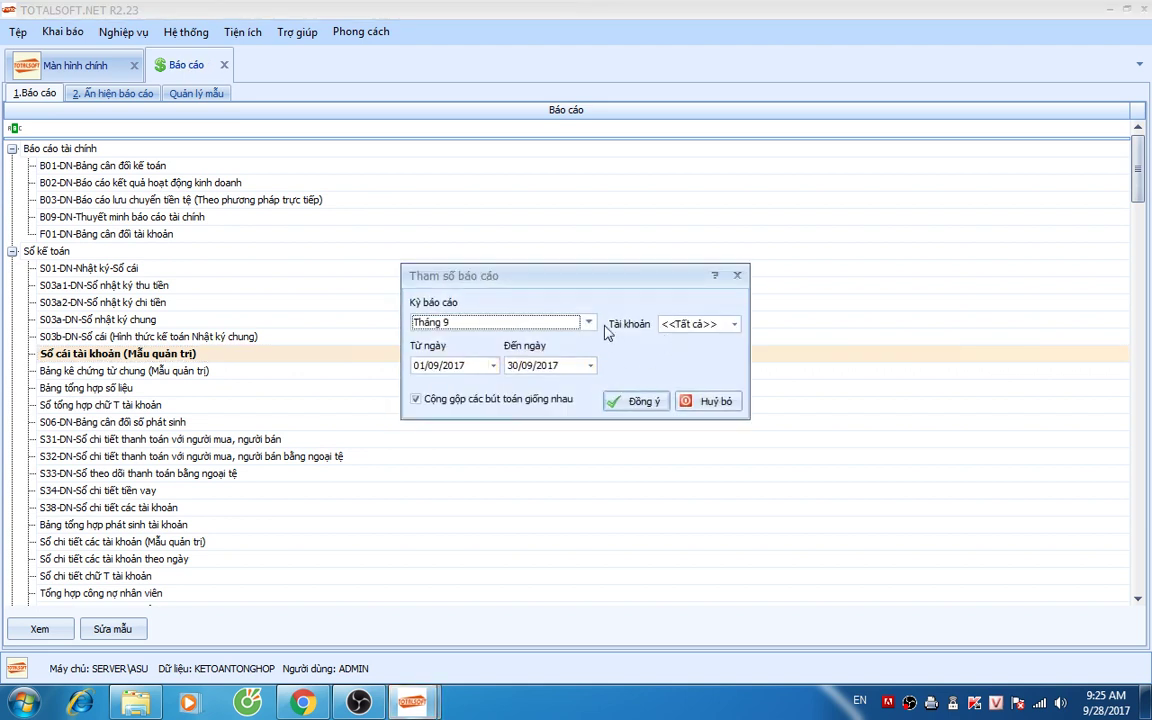
pyautogui.click(588, 322)
pyautogui.scroll(2, 594, 370)
pyautogui.click(560, 353)
pyautogui.click(680, 325)
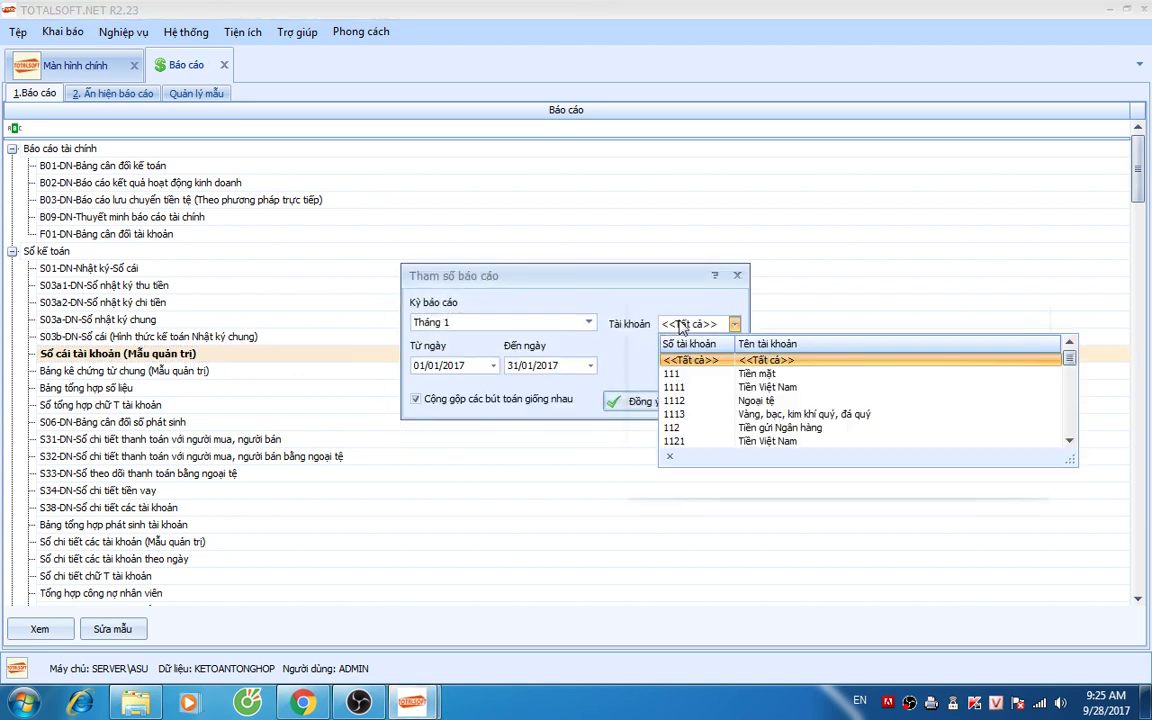
pyautogui.write('627')
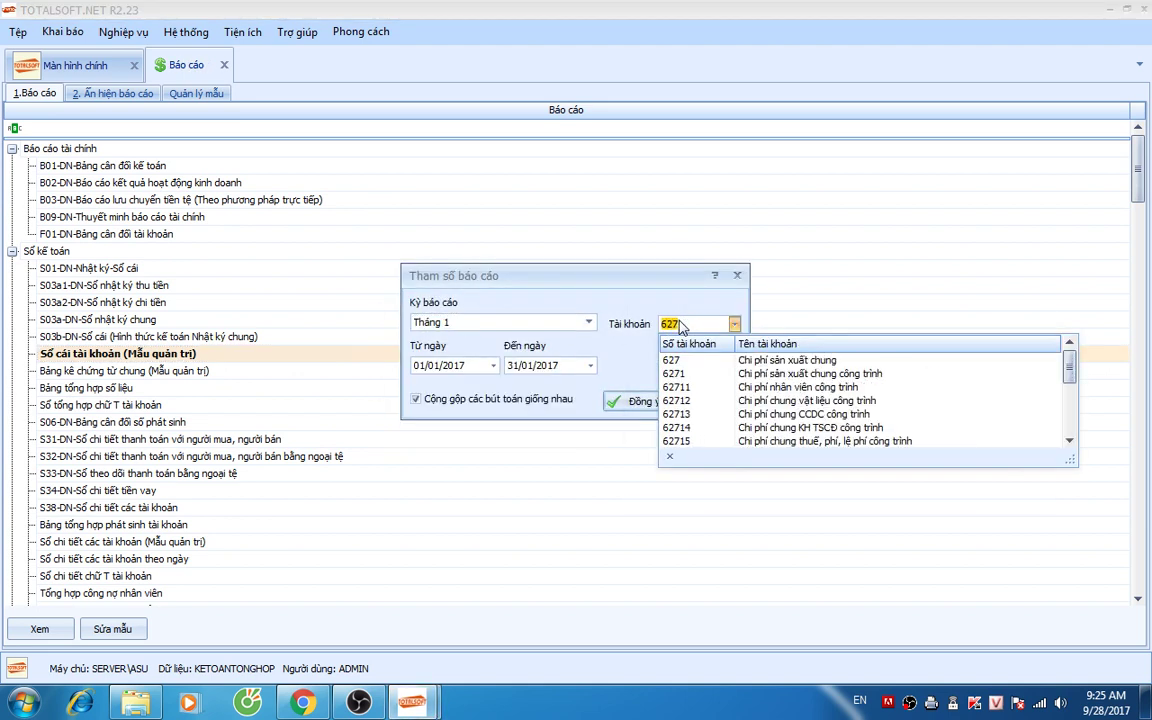
pyautogui.press('Return')
pyautogui.press('Return')
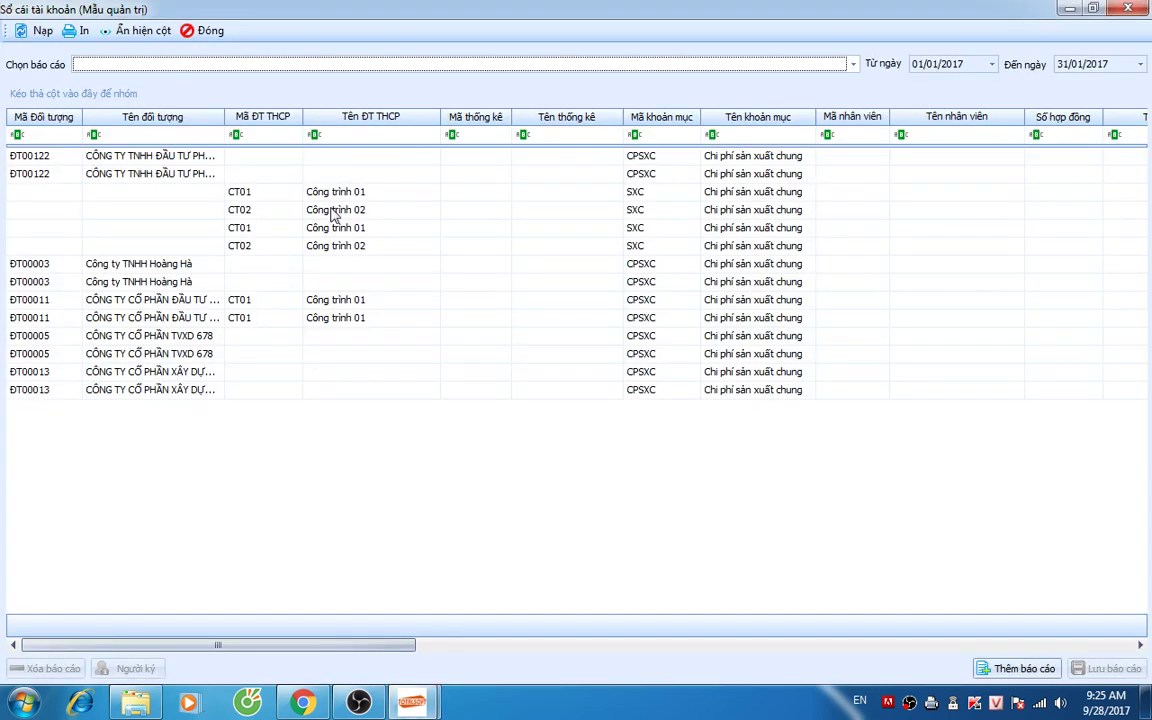
# Step: In the report's column visibility settings, hide Mã Đối tượng, Tên đối tượng, Mã thống kê and Tên thống kê
pyautogui.rightClick(244, 419)
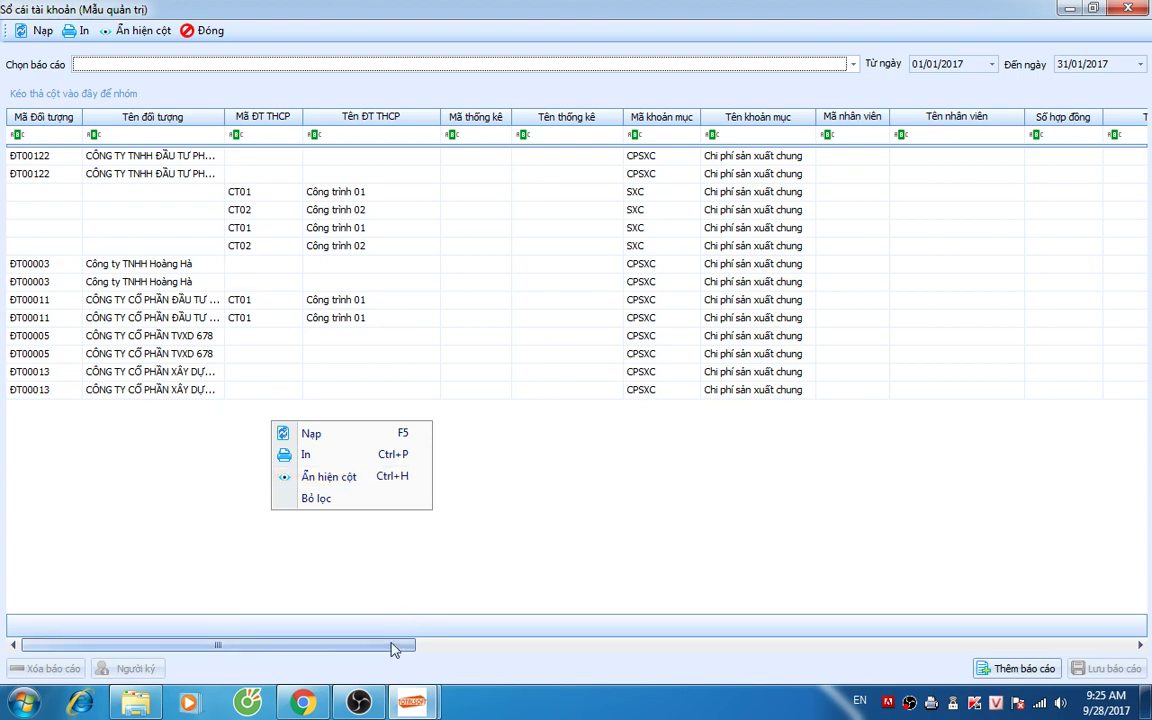
pyautogui.moveTo(391, 645); pyautogui.dragTo(360, 635)
pyautogui.rightClick(316, 508)
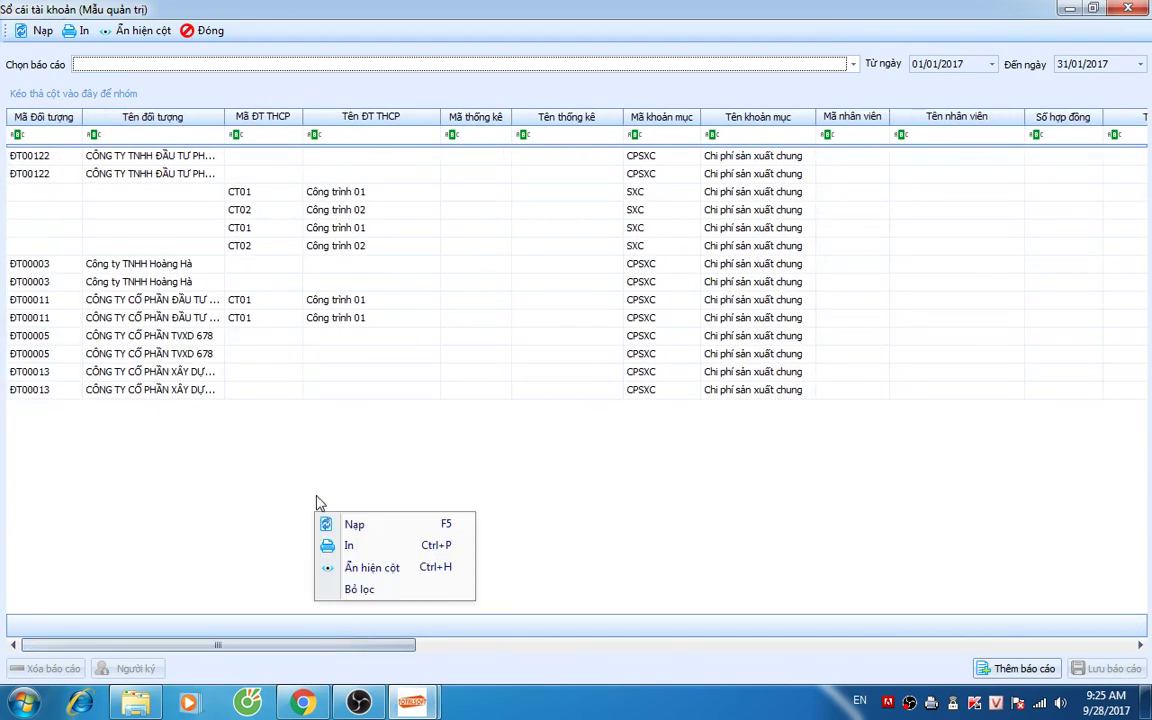
pyautogui.click(375, 568)
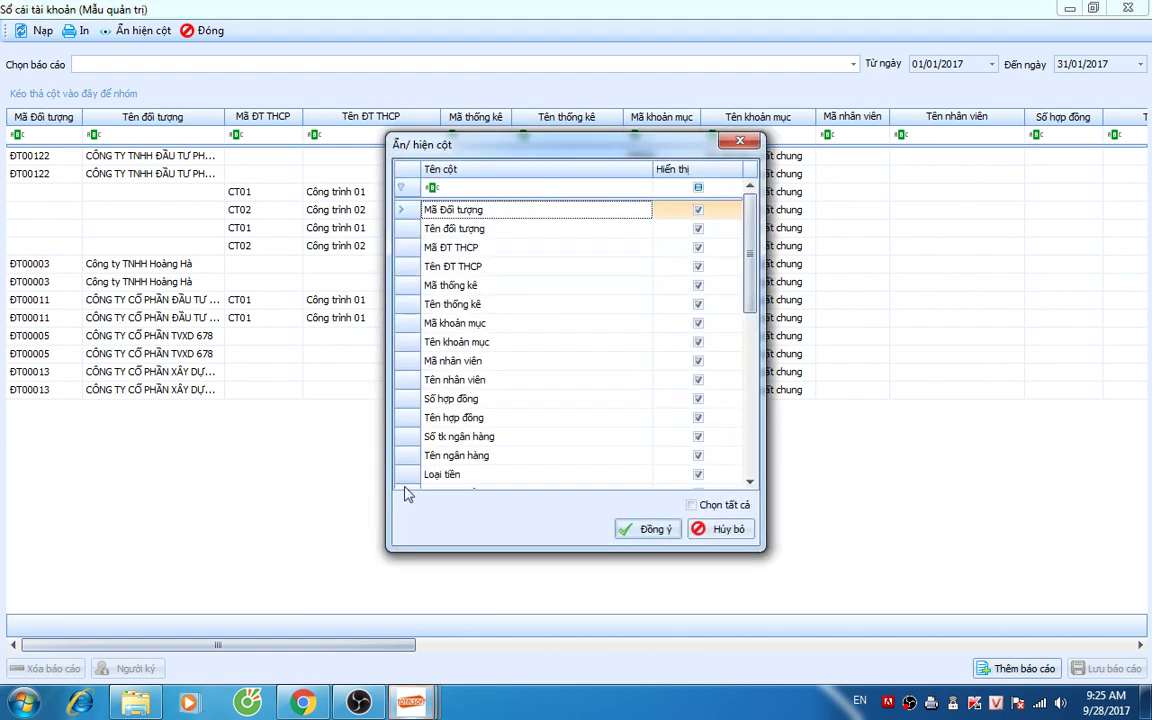
pyautogui.click(698, 210)
pyautogui.click(698, 228)
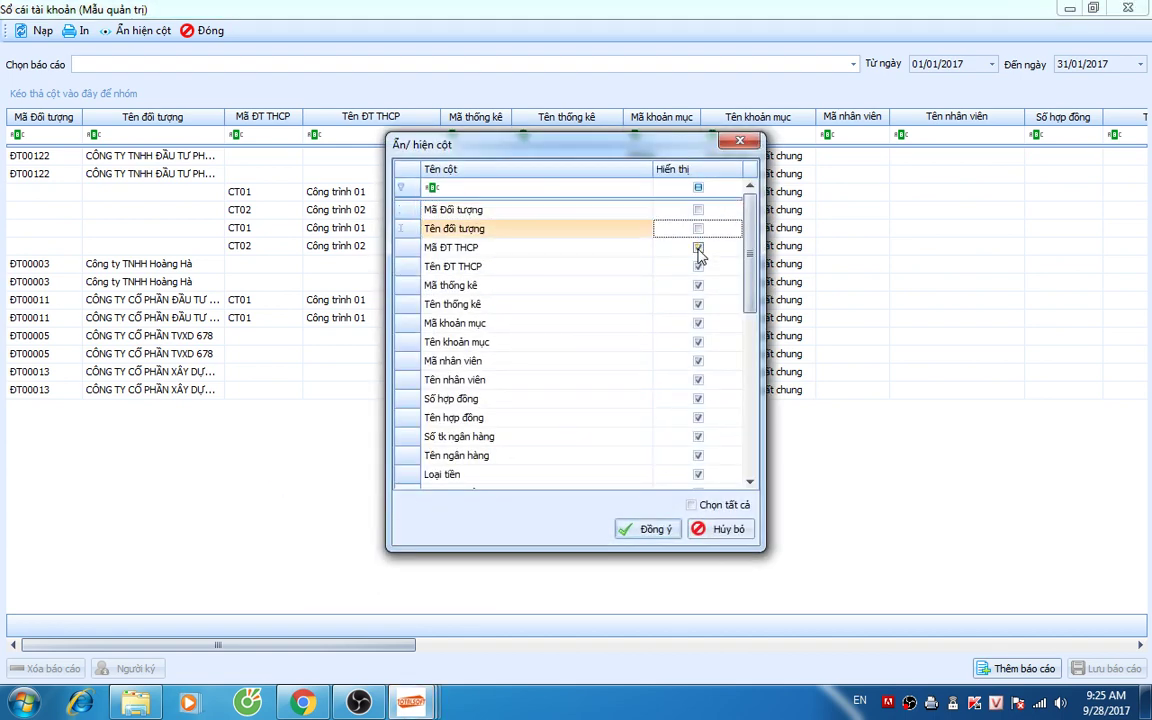
pyautogui.click(698, 285)
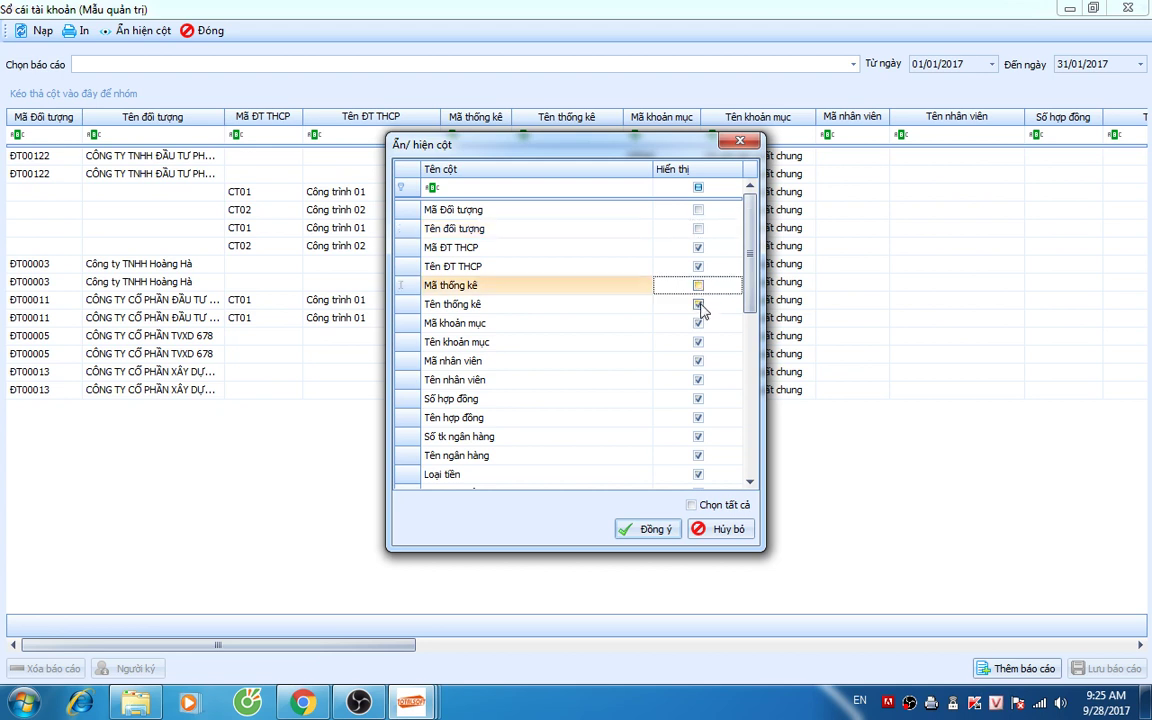
pyautogui.click(698, 304)
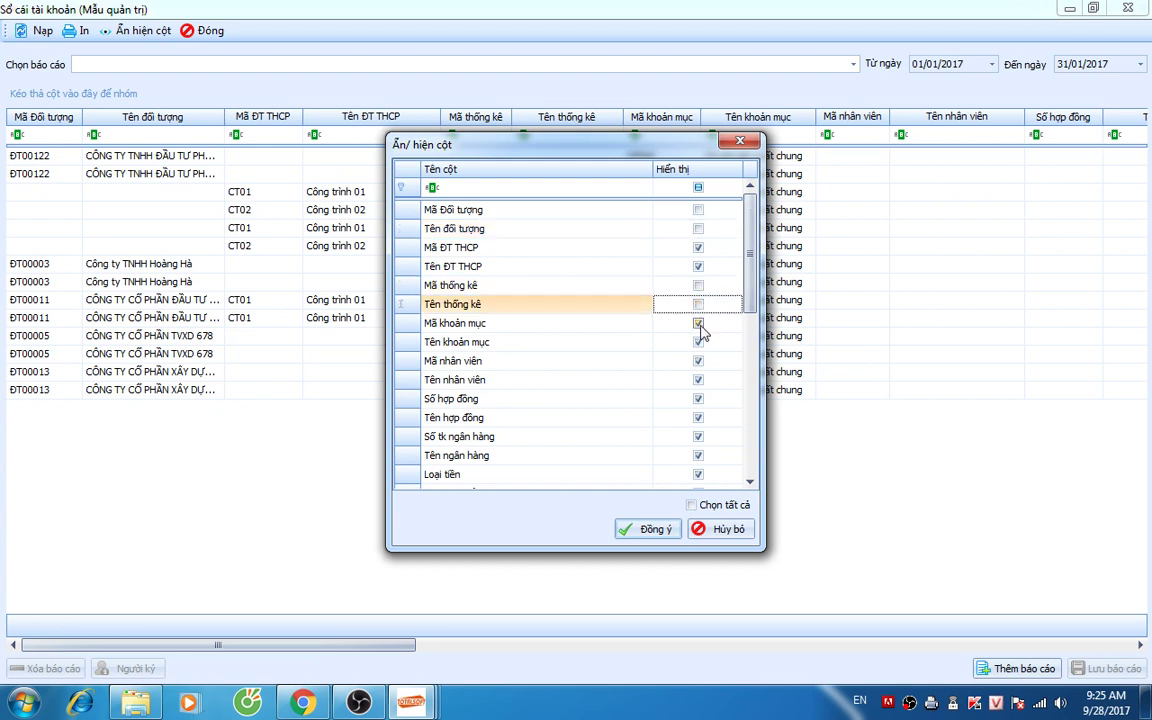
pyautogui.click(698, 323)
pyautogui.click(698, 323)
# Step: Hide the employee and contract columns: Mã nhân viên, Tên nhân viên, Số hợp đồng and Tên hợp đồng
pyautogui.scroll(-1, 700, 330)
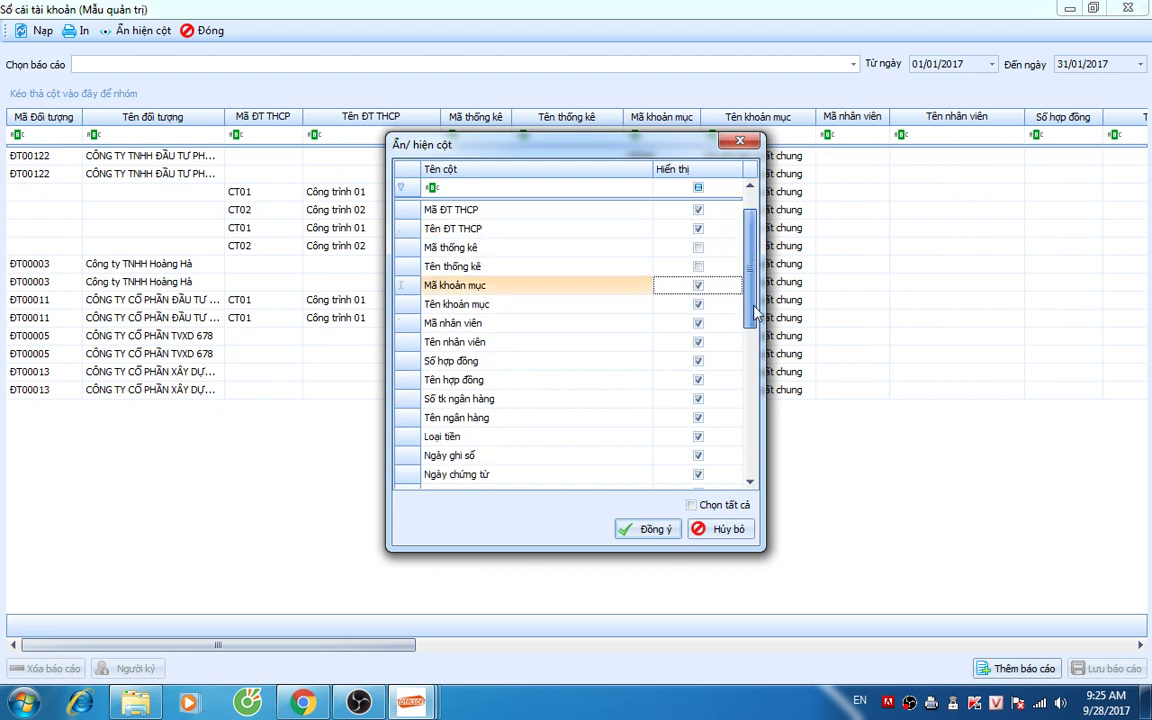
pyautogui.click(698, 323)
pyautogui.click(698, 323)
pyautogui.click(698, 342)
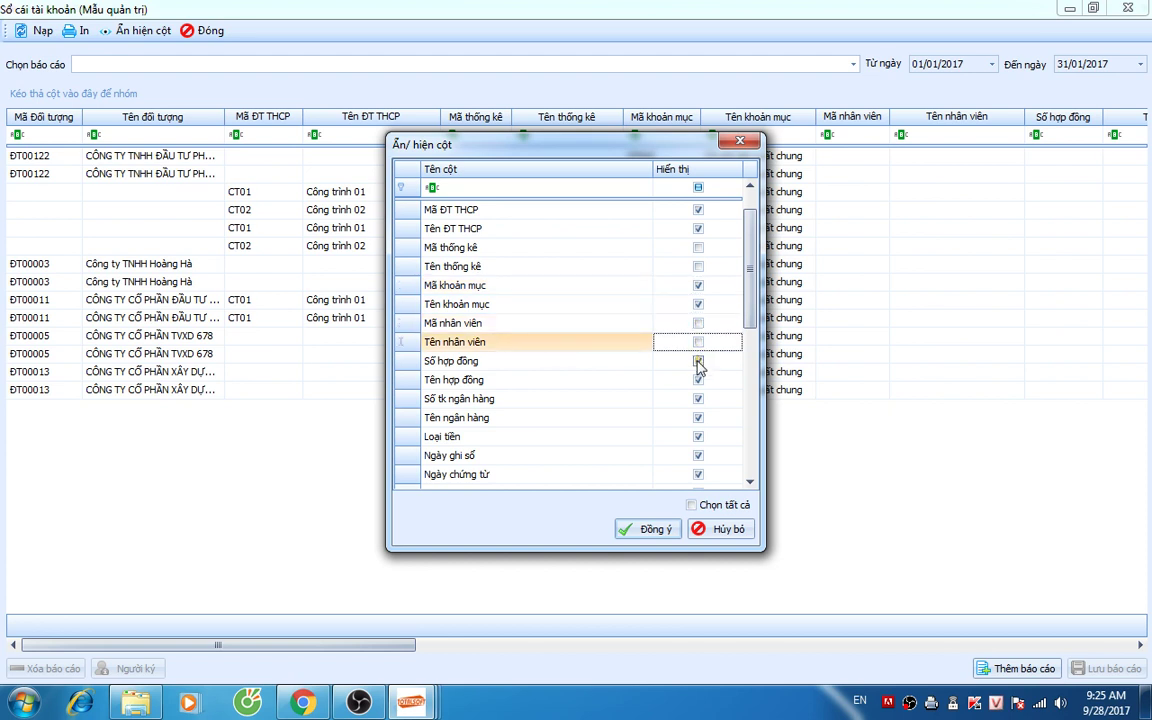
pyautogui.click(698, 380)
pyautogui.click(698, 361)
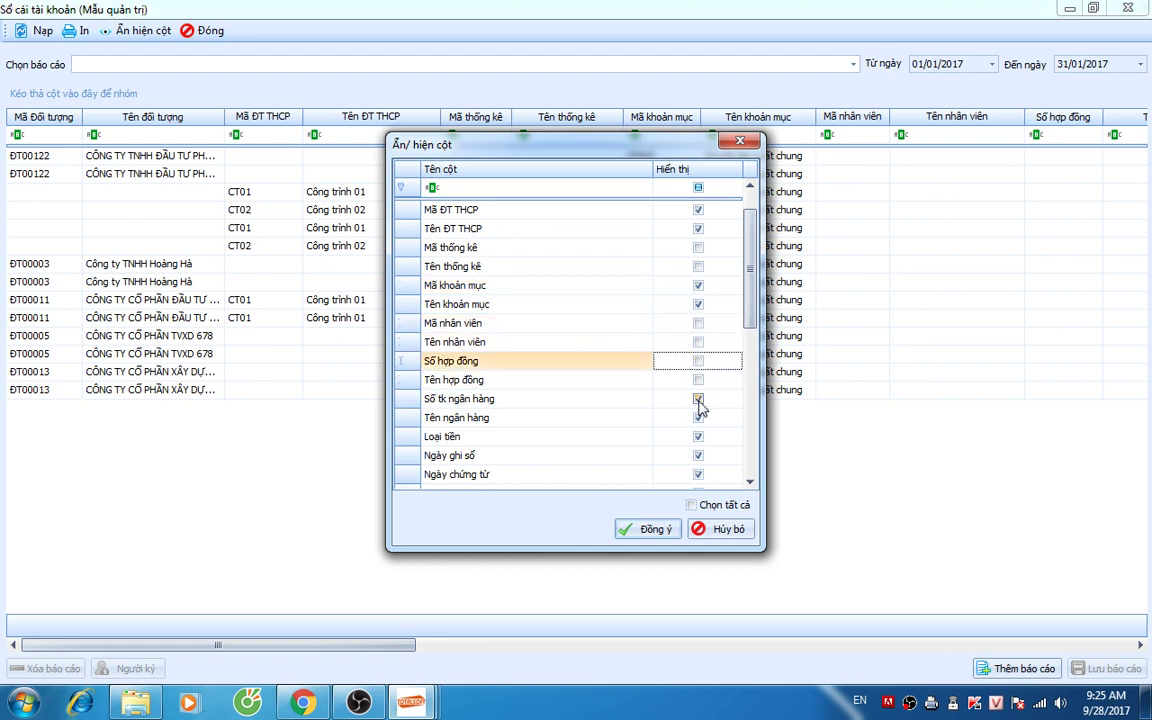
# Step: Hide the bank and currency columns: Số tk ngân hàng, Tên ngân hàng and Loại tiền
pyautogui.click(698, 399)
pyautogui.click(698, 418)
pyautogui.click(698, 437)
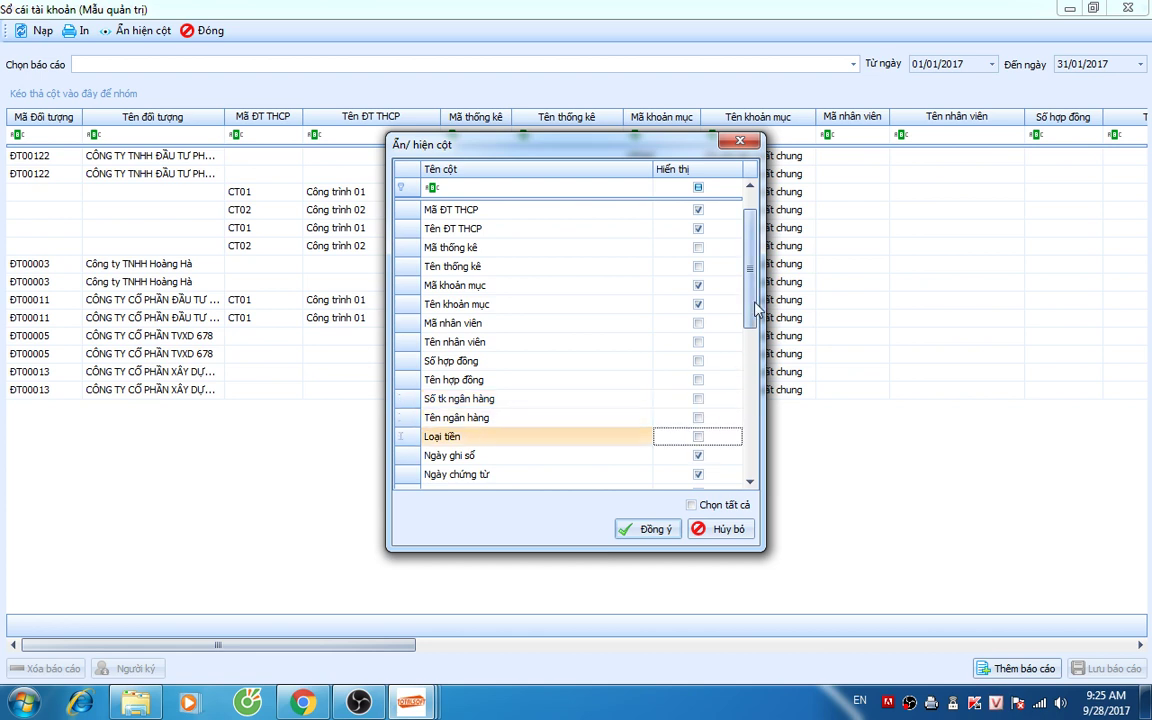
# Step: Hide the invoice and document type columns: Nhóm HHDV, Ngày hóa đơn, Số hóa đơn and Loại chứng từ
pyautogui.moveTo(750, 312); pyautogui.dragTo(752, 377)
pyautogui.click(449, 304)
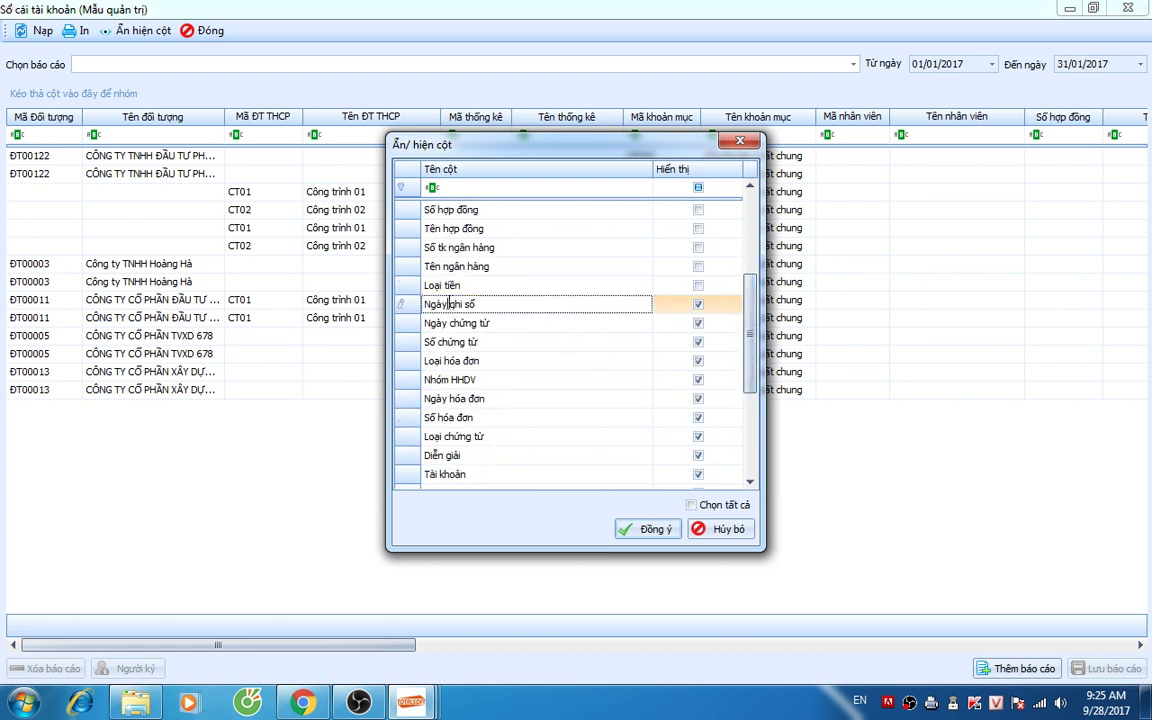
pyautogui.click(472, 323)
pyautogui.click(459, 341)
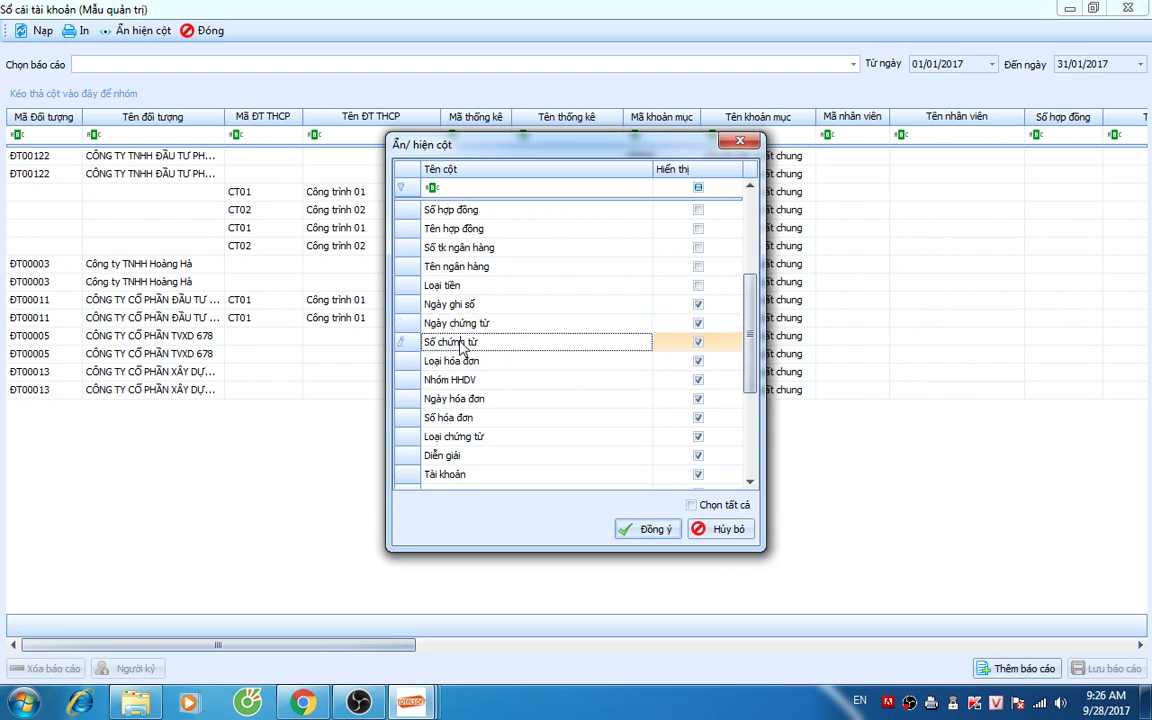
pyautogui.click(472, 360)
pyautogui.click(476, 379)
pyautogui.click(698, 379)
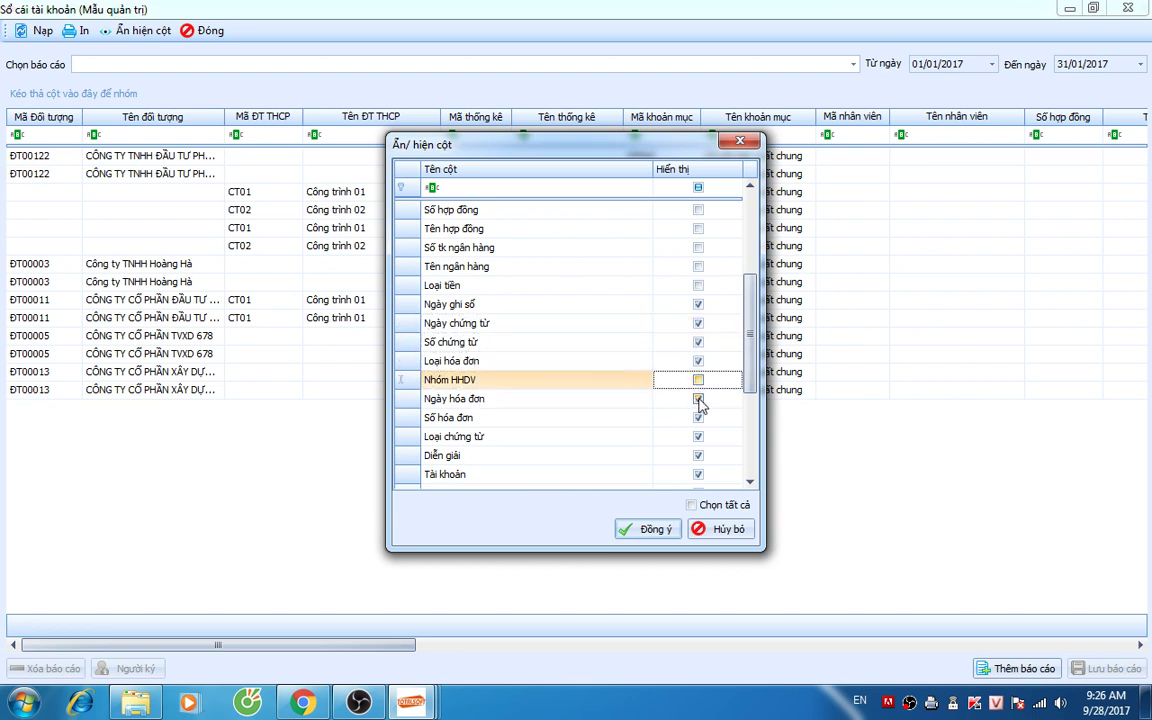
pyautogui.click(698, 398)
pyautogui.click(698, 417)
pyautogui.click(698, 436)
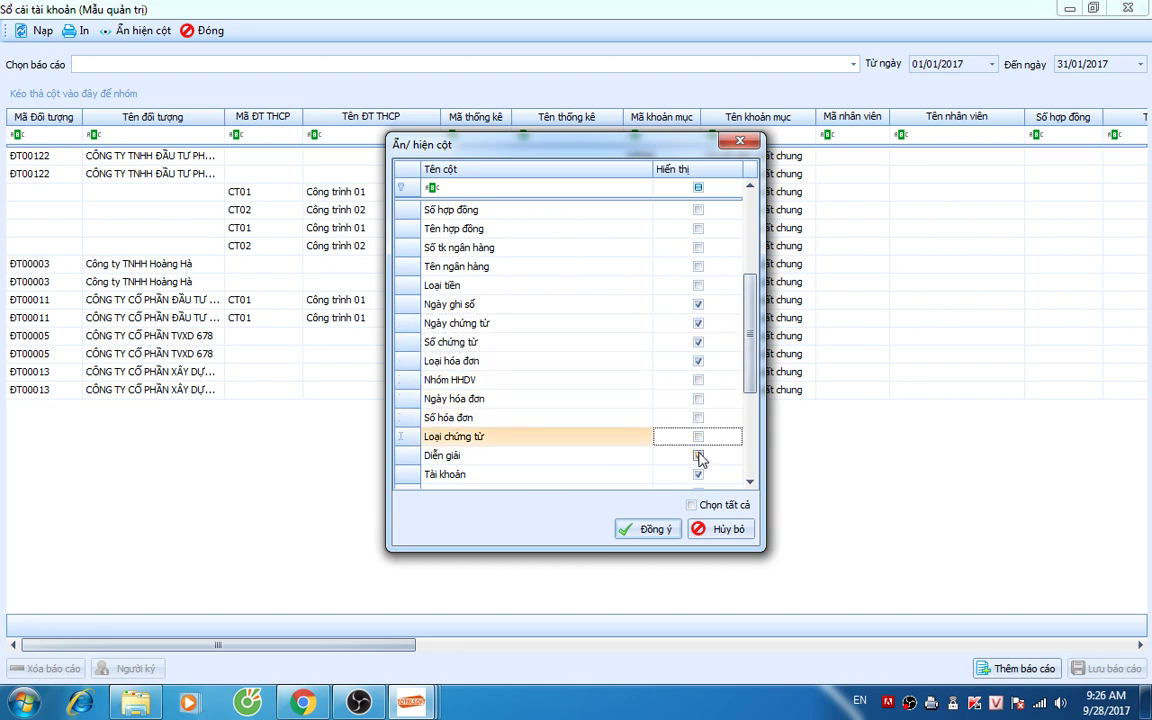
# Step: Hide Phát sinh Nợ (NT), Phát sinh Có (NT), Số dư Nợ (NT) and Số dư Có (NT), and apply the column settings
pyautogui.scroll(-3, 552, 343)
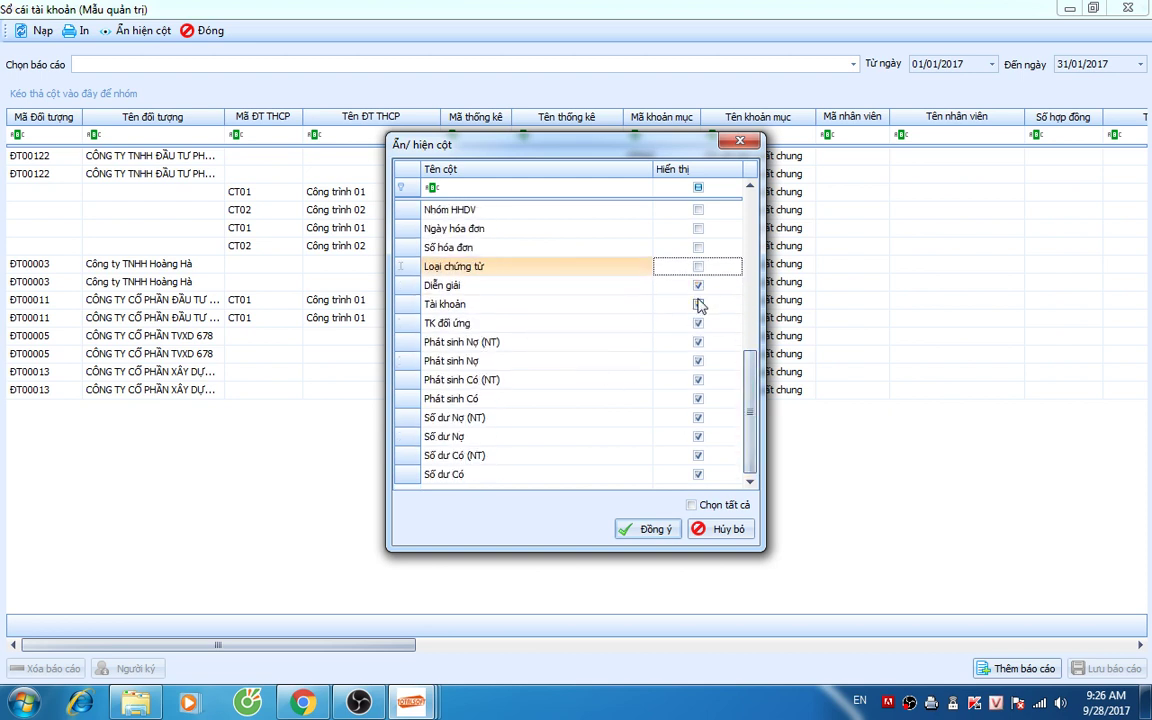
pyautogui.click(698, 342)
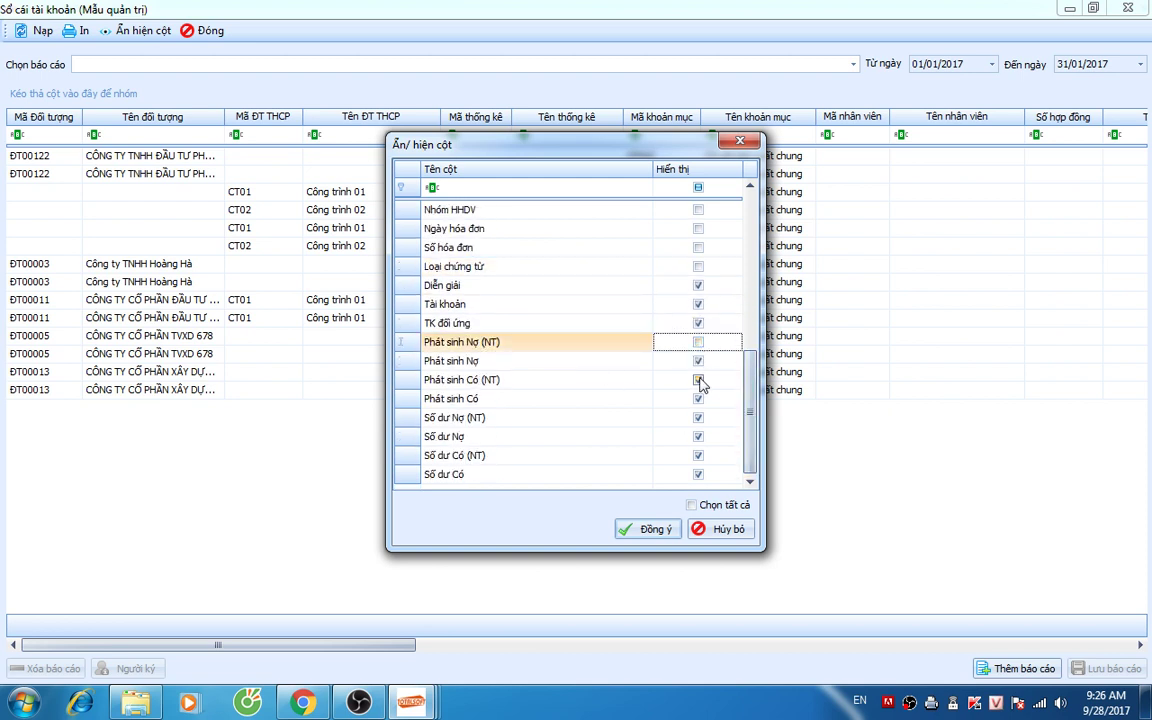
pyautogui.click(698, 380)
pyautogui.click(698, 417)
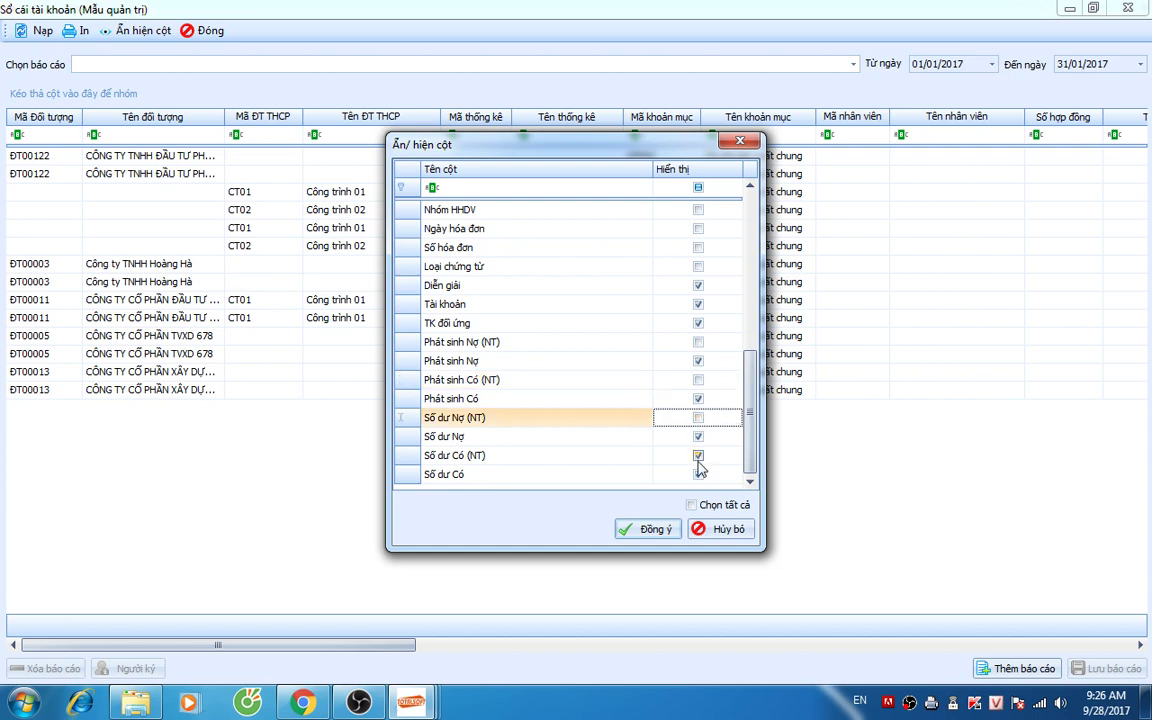
pyautogui.click(698, 455)
pyautogui.click(650, 528)
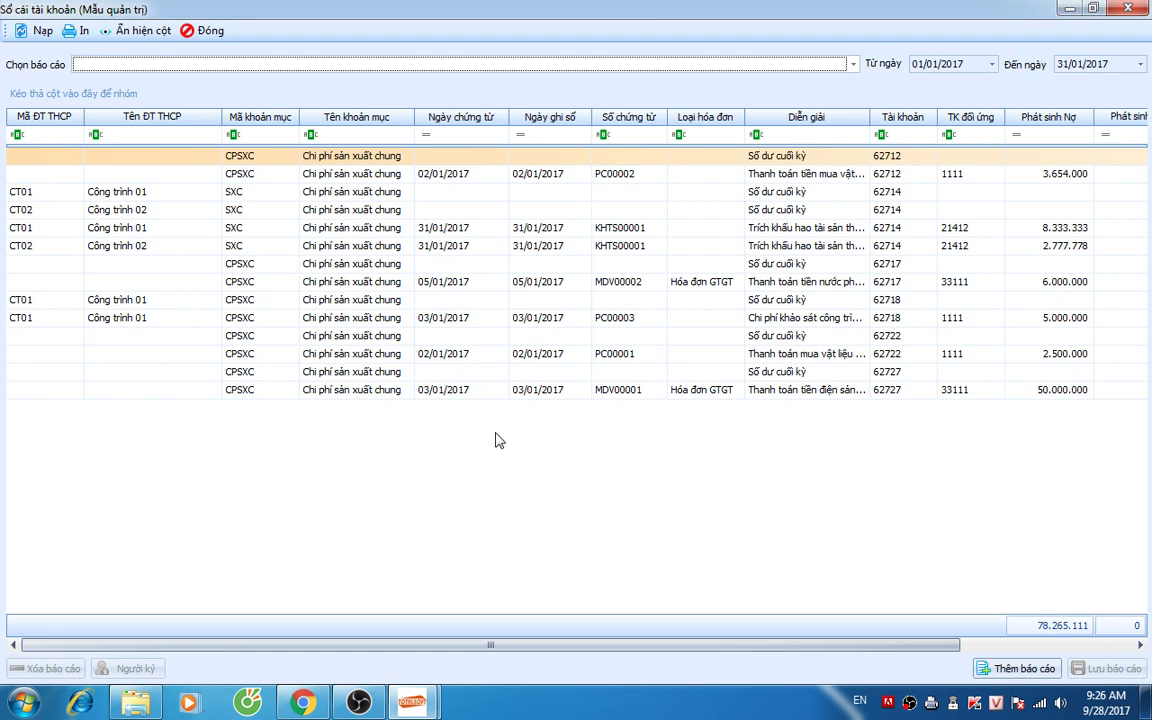
# Step: Group the ledger by Mã ĐT THCP and review the expense entries under CT01 and CT02
pyautogui.click(167, 197)
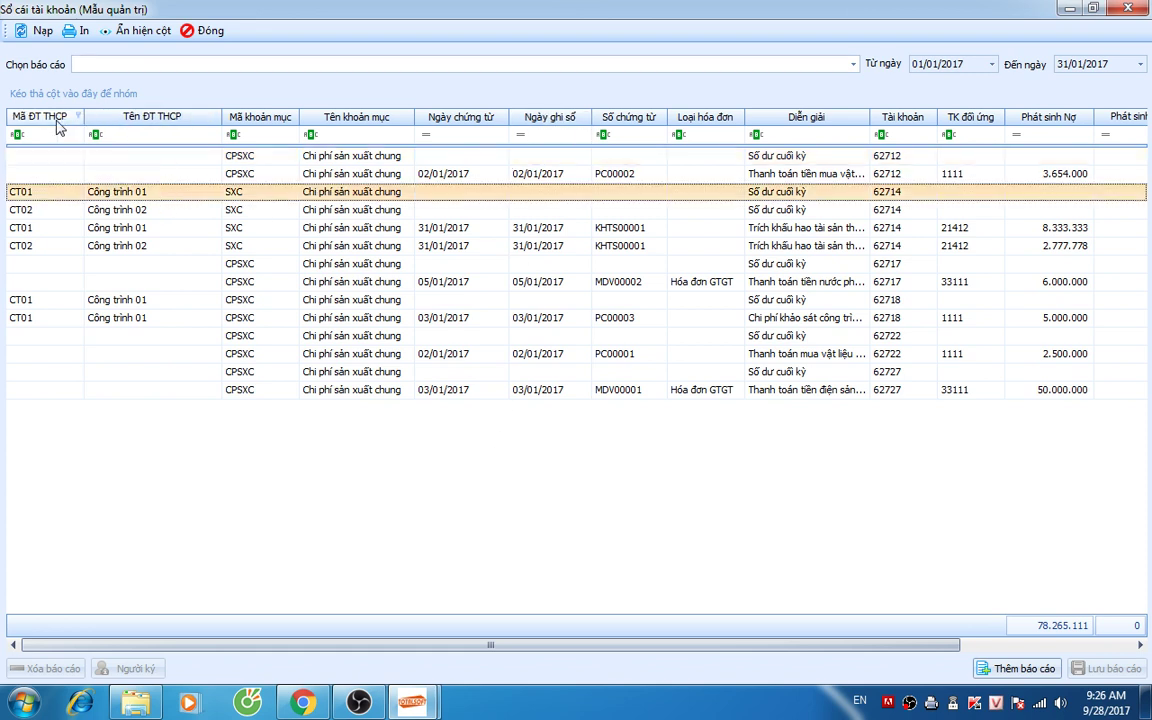
pyautogui.moveTo(57, 118); pyautogui.dragTo(40, 95)
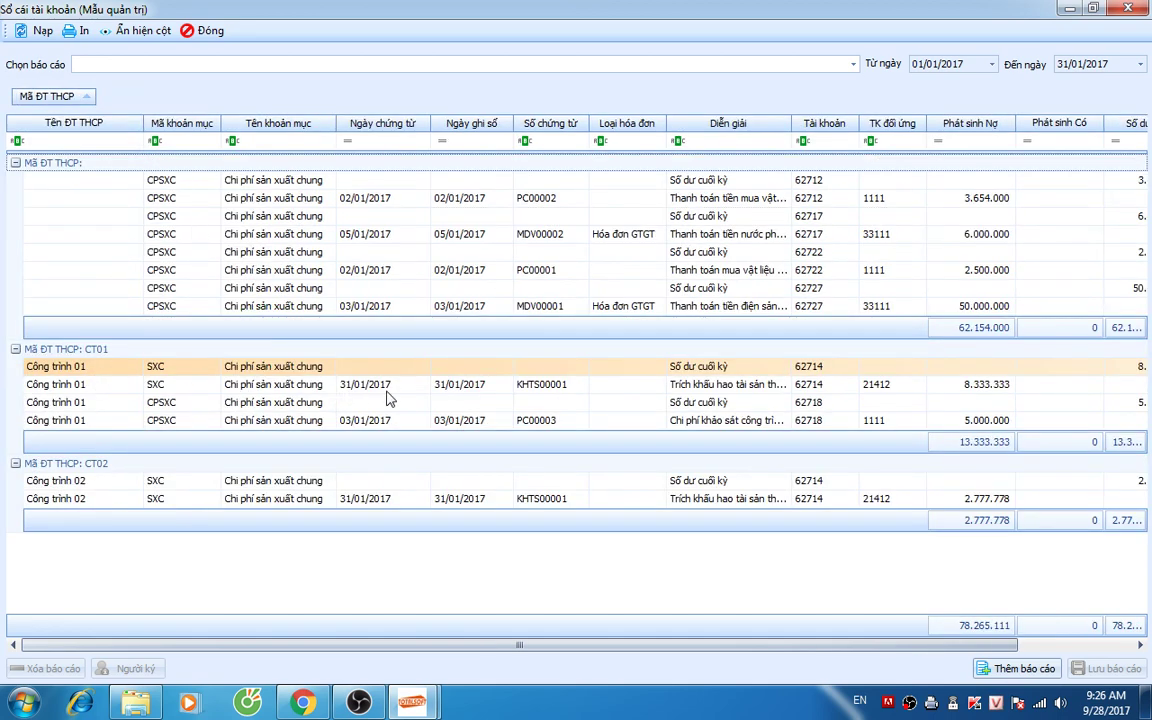
pyautogui.click(691, 389)
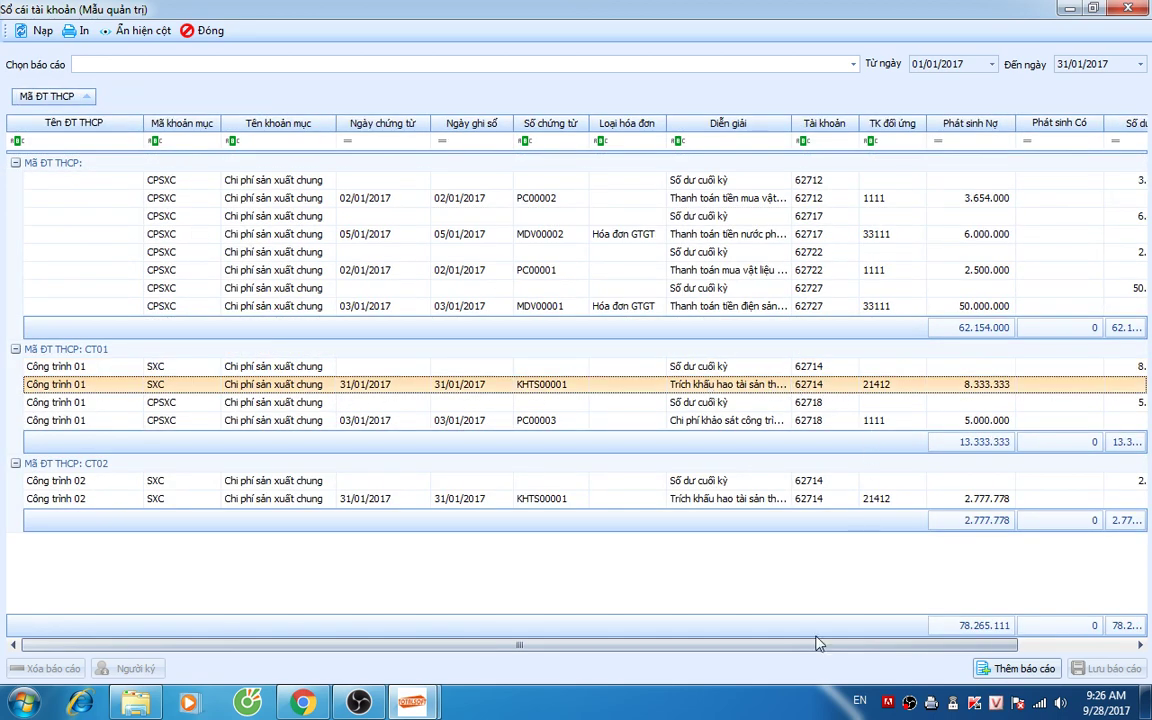
pyautogui.moveTo(815, 655); pyautogui.dragTo(952, 655)
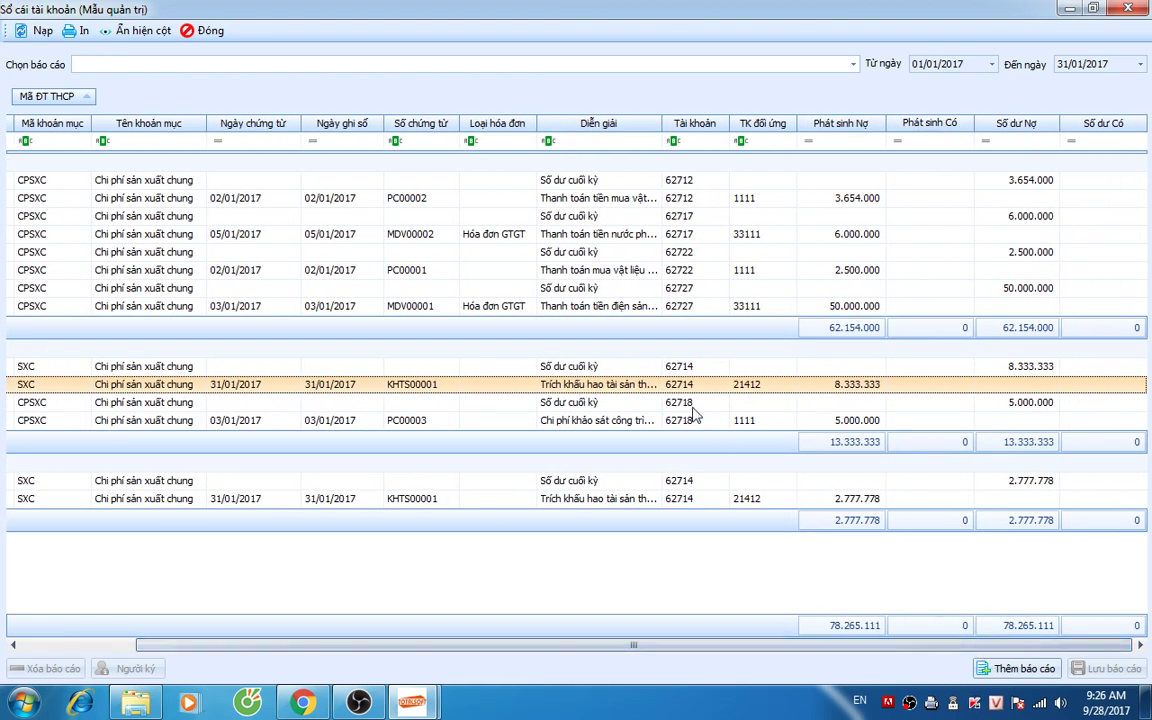
pyautogui.click(651, 423)
pyautogui.click(765, 384)
pyautogui.click(776, 499)
pyautogui.moveTo(560, 644); pyautogui.dragTo(296, 650)
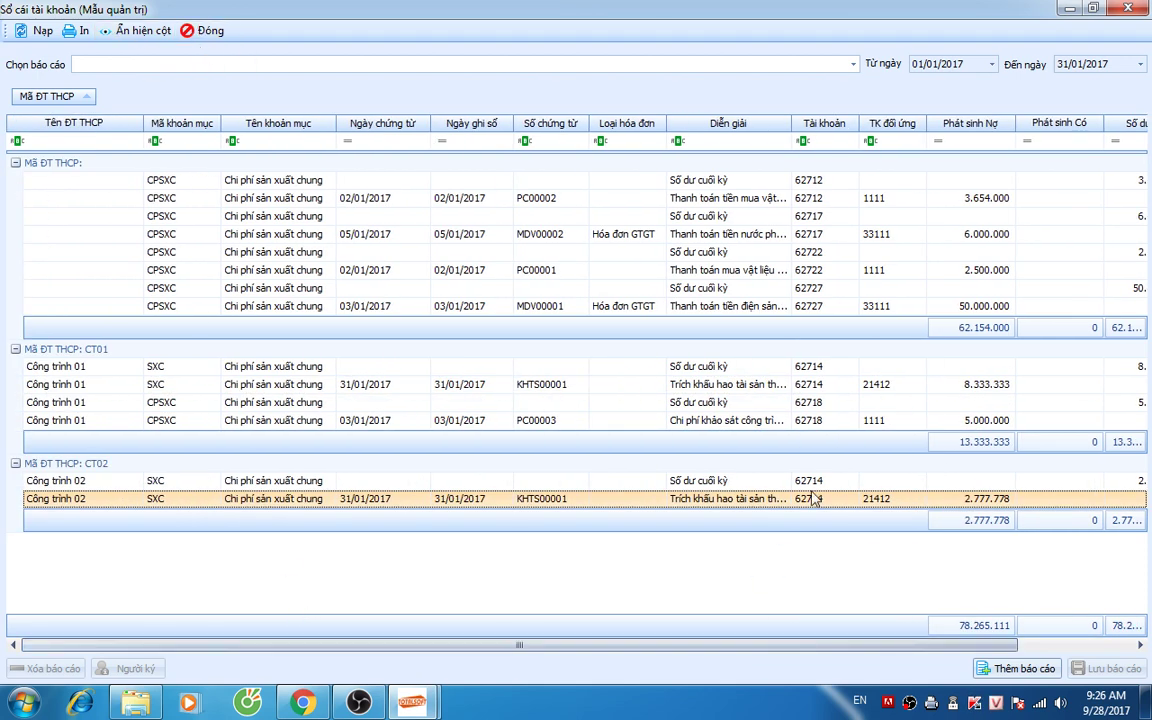
# Step: Save the layout as a new report titled "Kiểm tra tài khoản phí" and close the ledger and the report list
pyautogui.click(1010, 669)
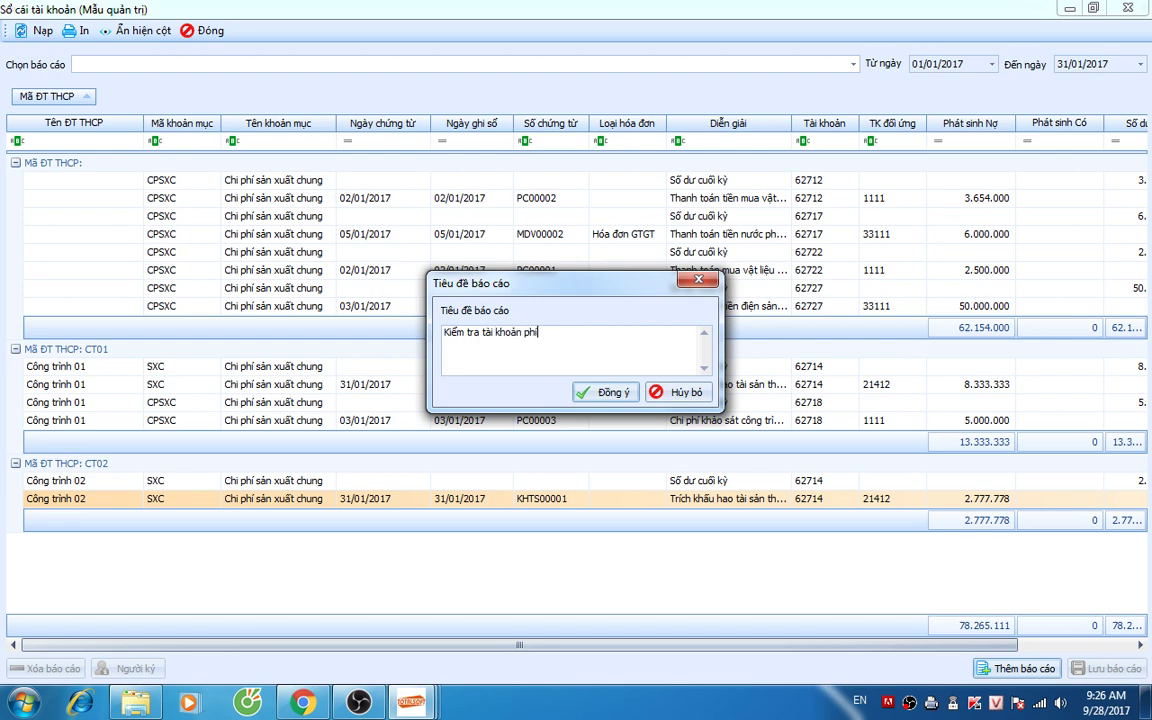
pyautogui.click(606, 393)
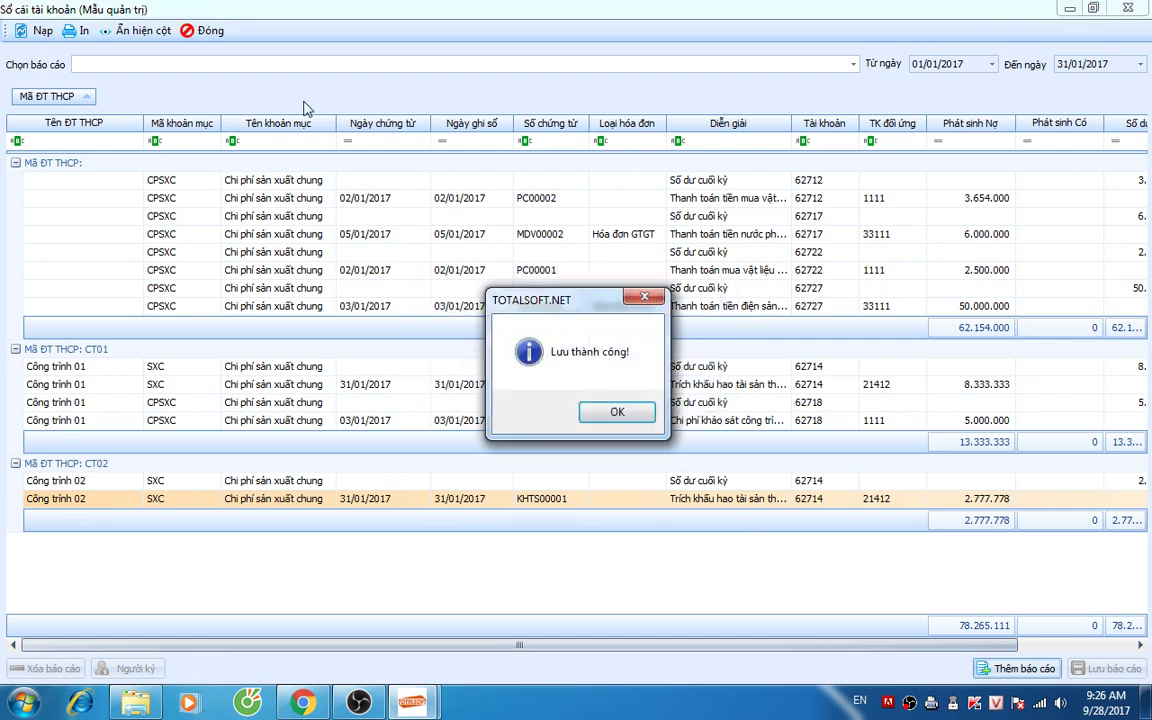
pyautogui.click(610, 412)
pyautogui.click(203, 36)
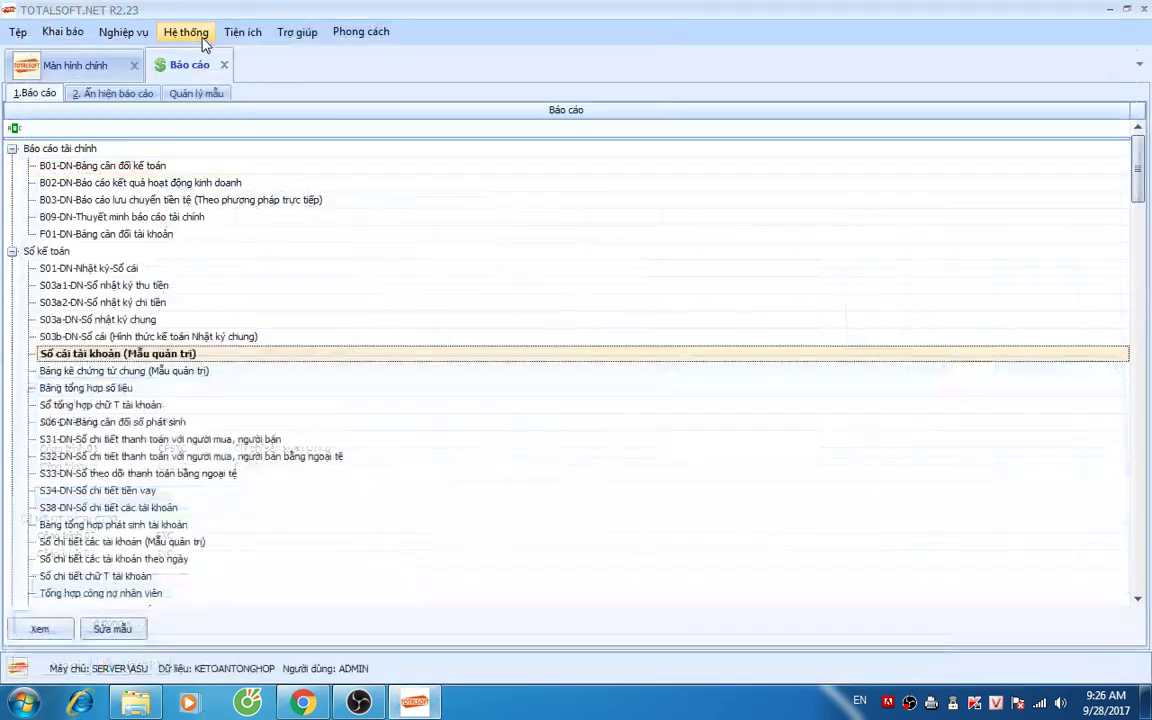
pyautogui.click(225, 64)
# Step: Open the account declaration lists Hệ thống tài khoản and Tài khoản kết chuyển
pyautogui.click(116, 36)
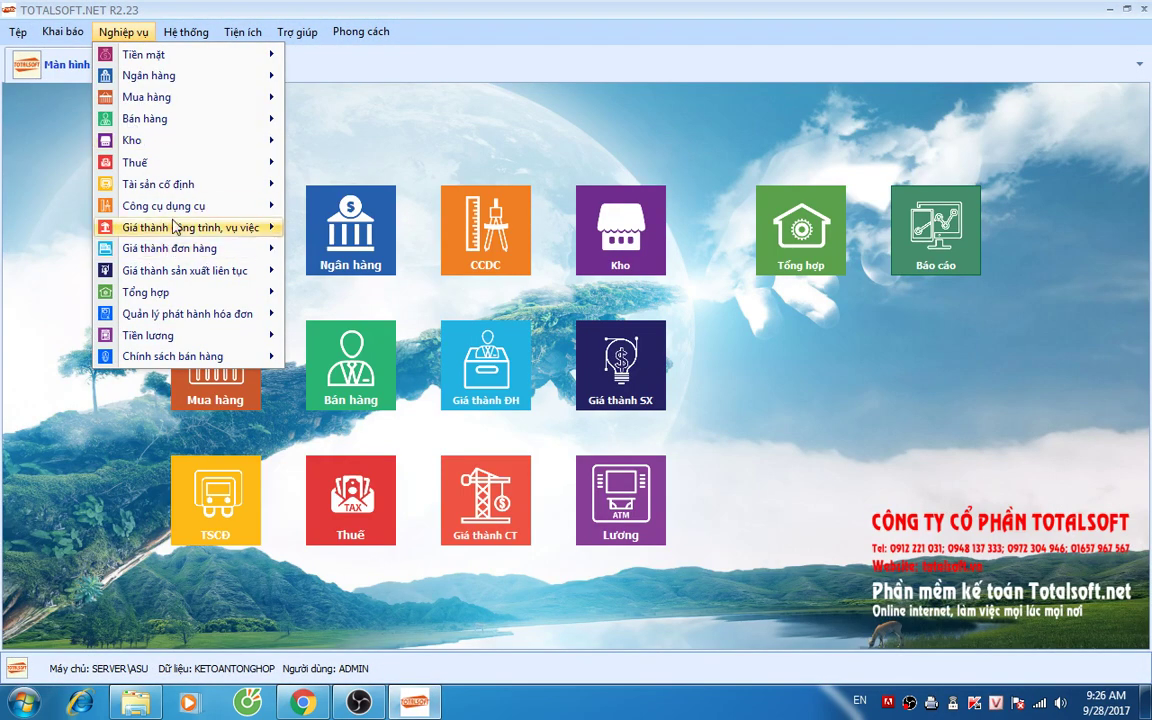
pyautogui.moveTo(174, 227)
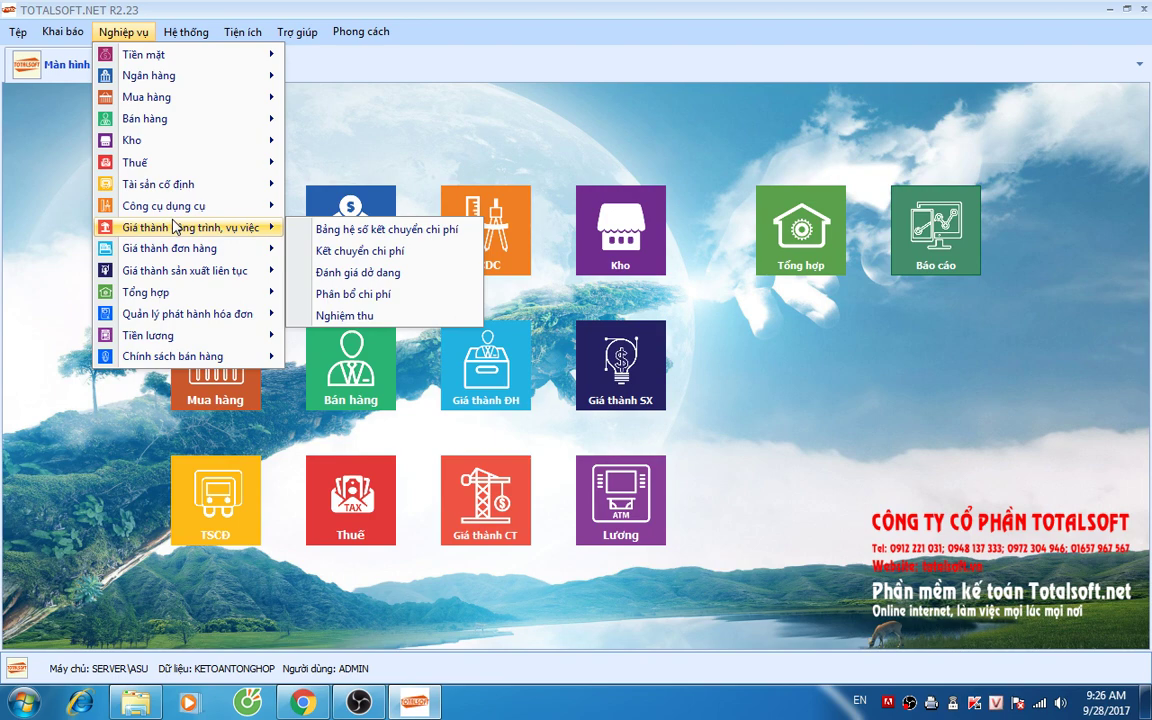
pyautogui.moveTo(62, 31)
pyautogui.moveTo(90, 55)
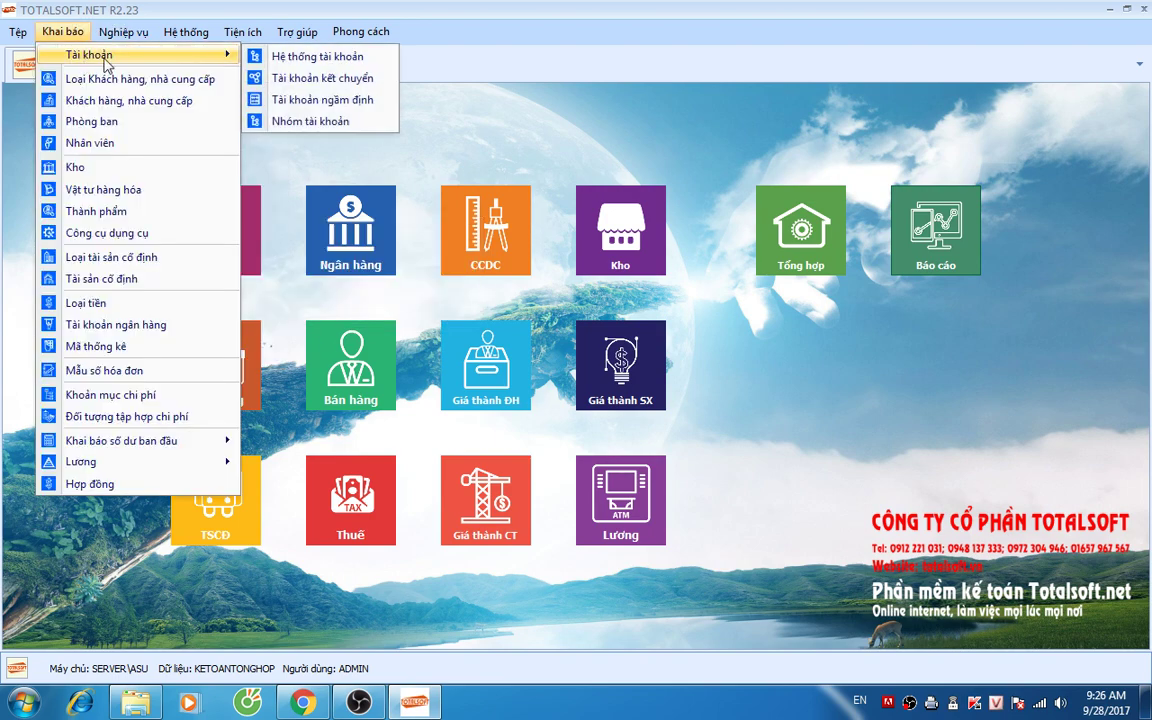
pyautogui.click(283, 60)
pyautogui.click(62, 31)
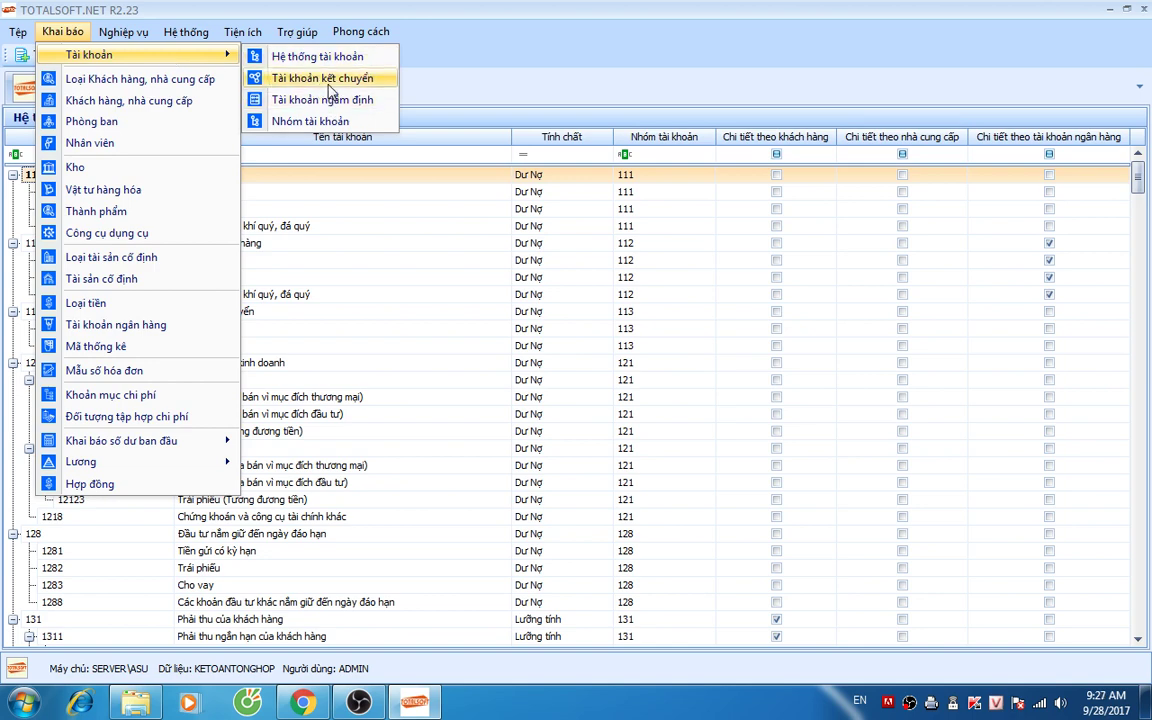
pyautogui.click(330, 80)
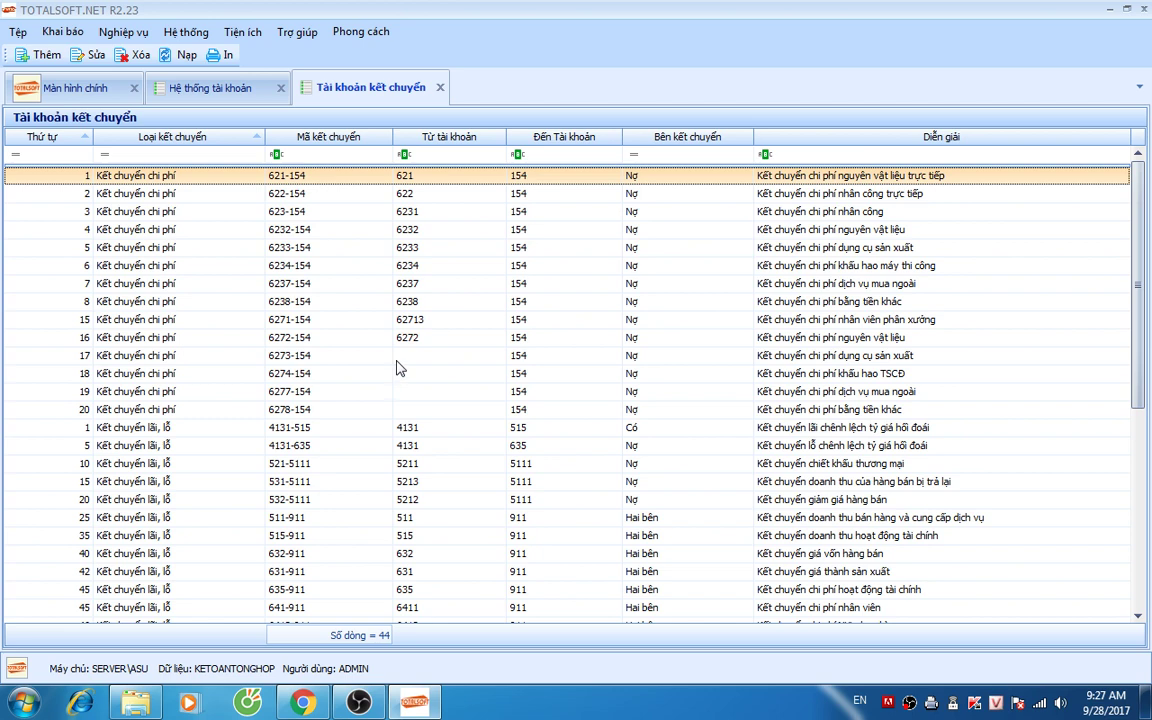
# Step: Delete the four carry-forward entries 6273-154, 6274-154, 6277-154 and 6278-154
pyautogui.click(248, 354)
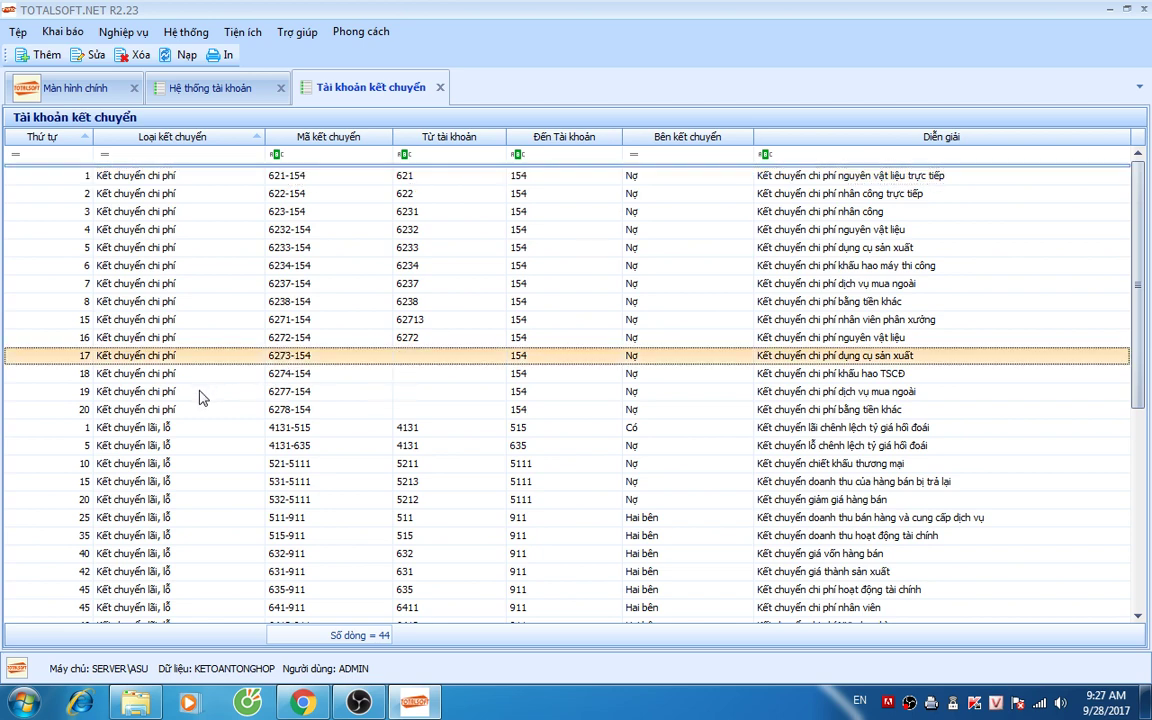
pyautogui.hotkey('shift', 'Down')
pyautogui.hotkey('shift', 'Down')
pyautogui.hotkey('shift', 'Down')
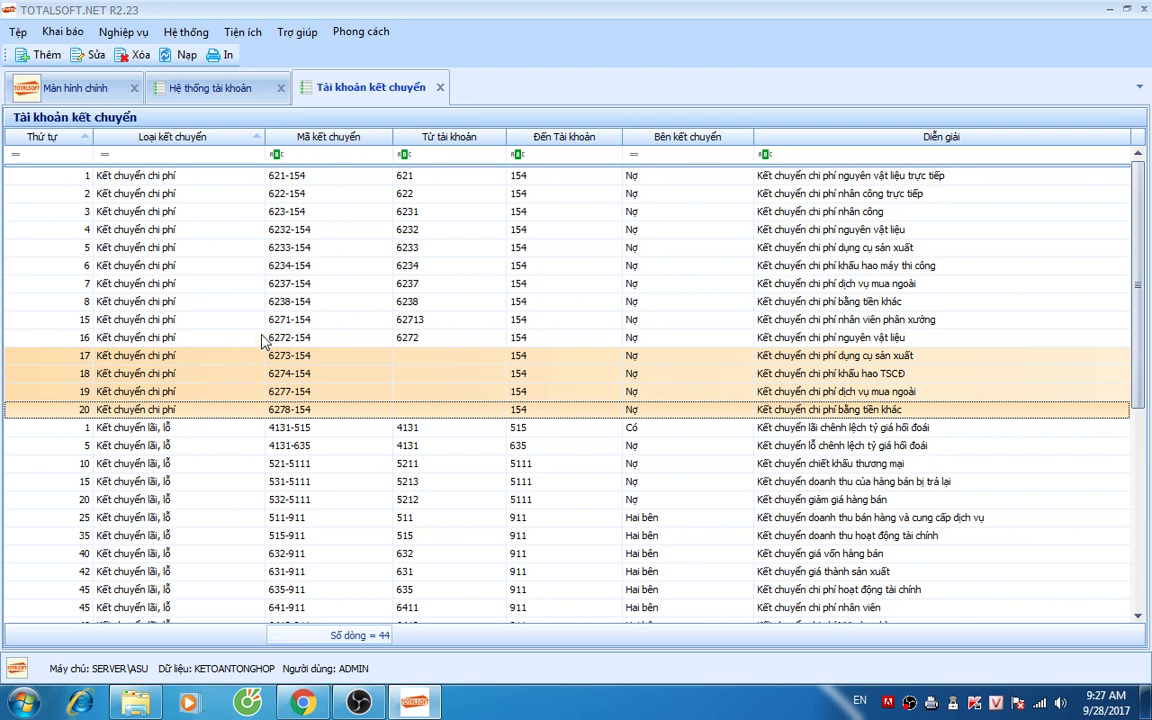
pyautogui.rightClick(206, 373)
pyautogui.click(250, 424)
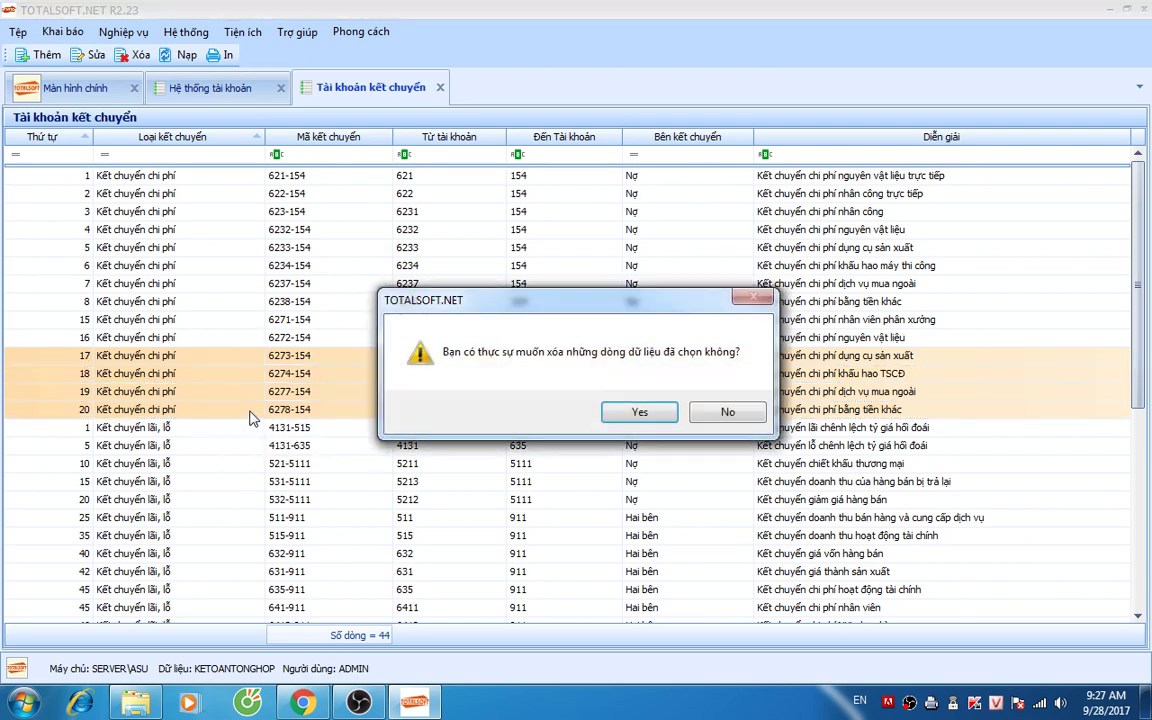
pyautogui.click(630, 411)
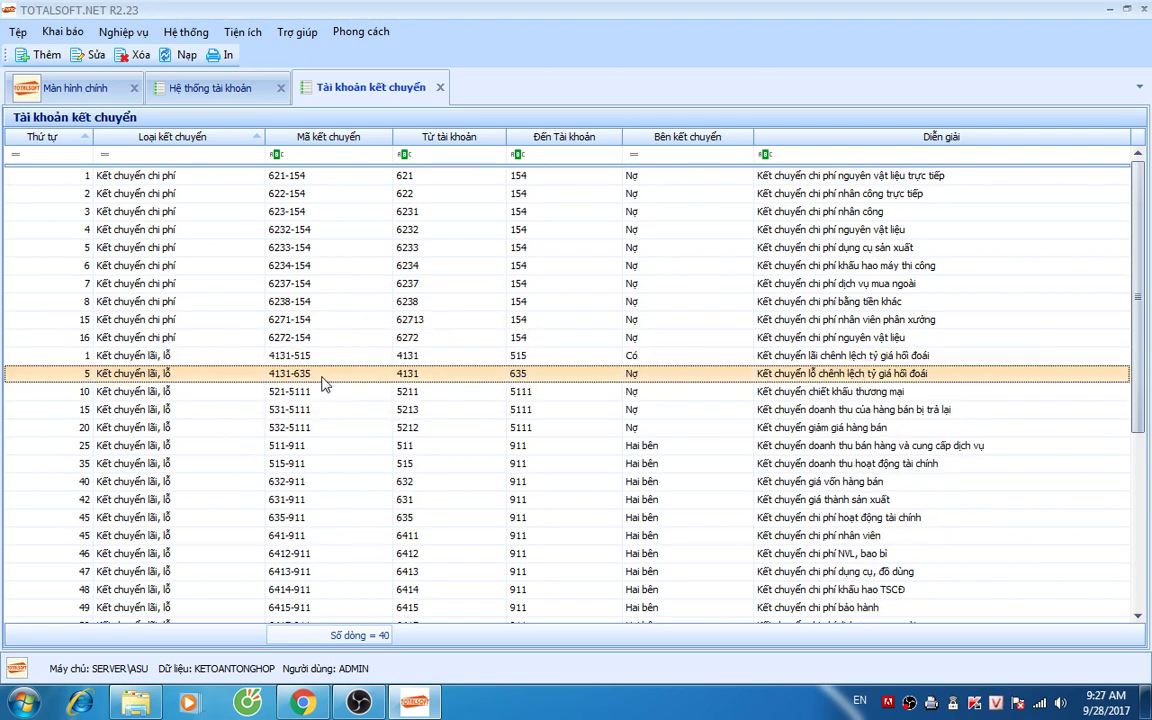
# Step: Look up construction material account 6211 by filtering Hệ thống tài khoản for 621, and return to Tài khoản kết chuyển
pyautogui.click(300, 177)
pyautogui.click(210, 87)
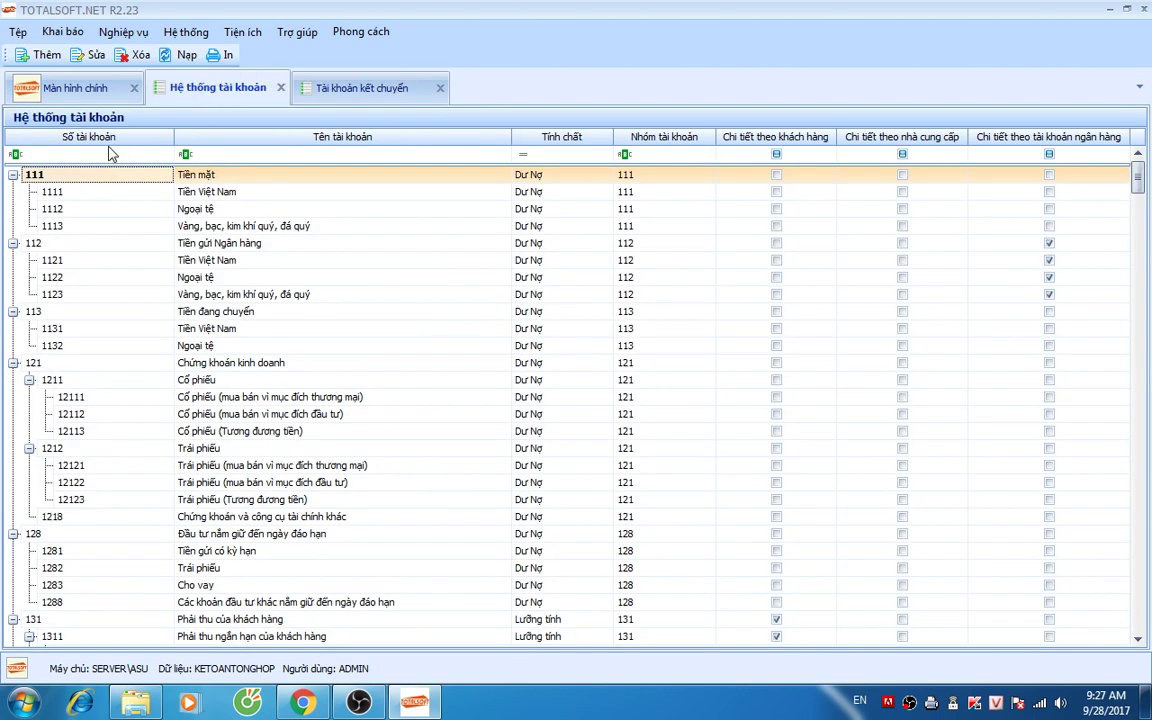
pyautogui.click(110, 153)
pyautogui.write('621')
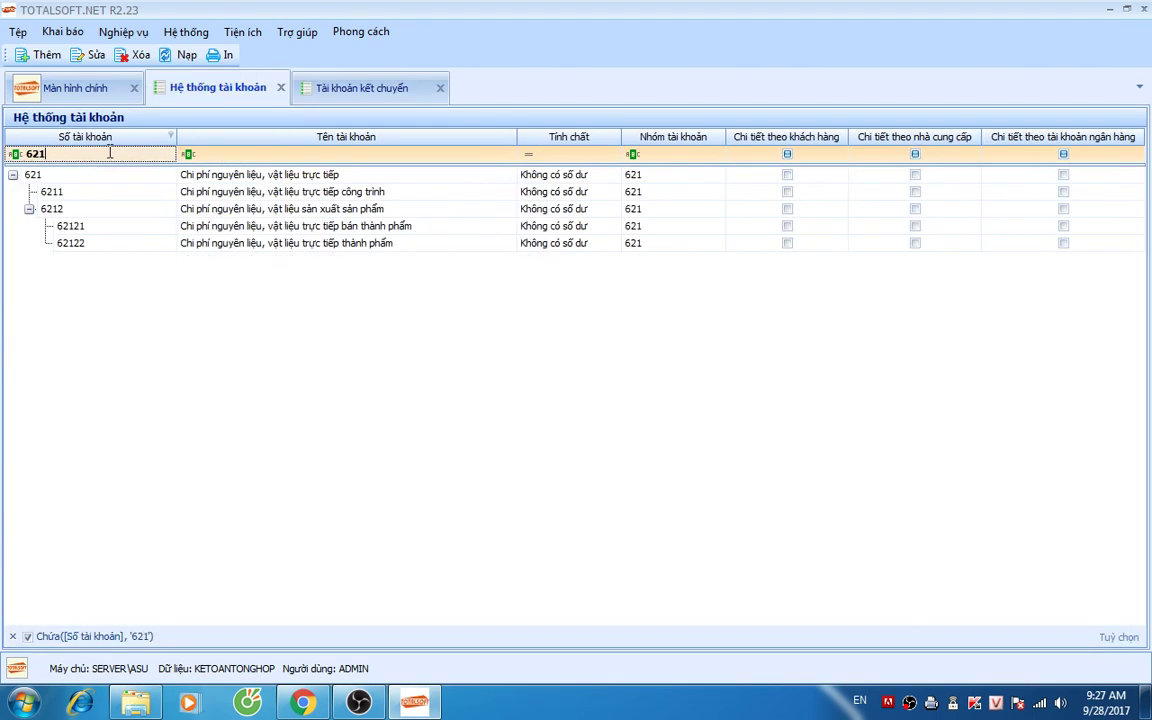
pyautogui.click(60, 190)
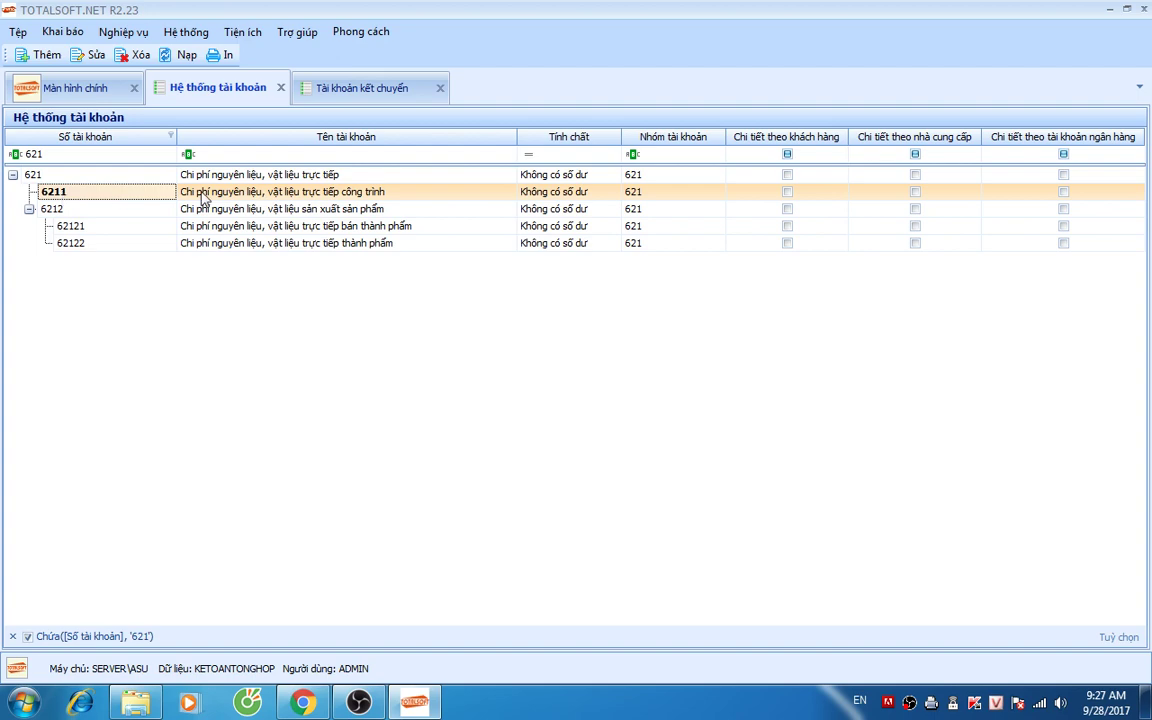
pyautogui.click(316, 82)
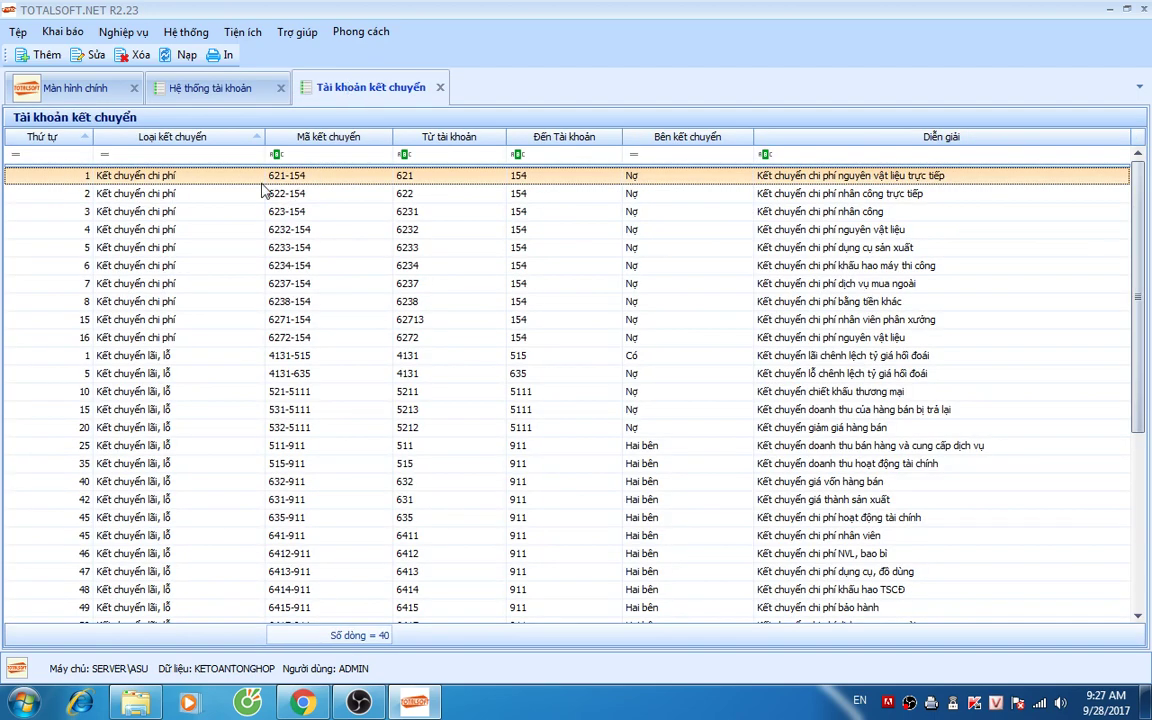
pyautogui.rightClick(224, 180)
pyautogui.click(258, 207)
pyautogui.click(618, 241)
pyautogui.click(192, 199)
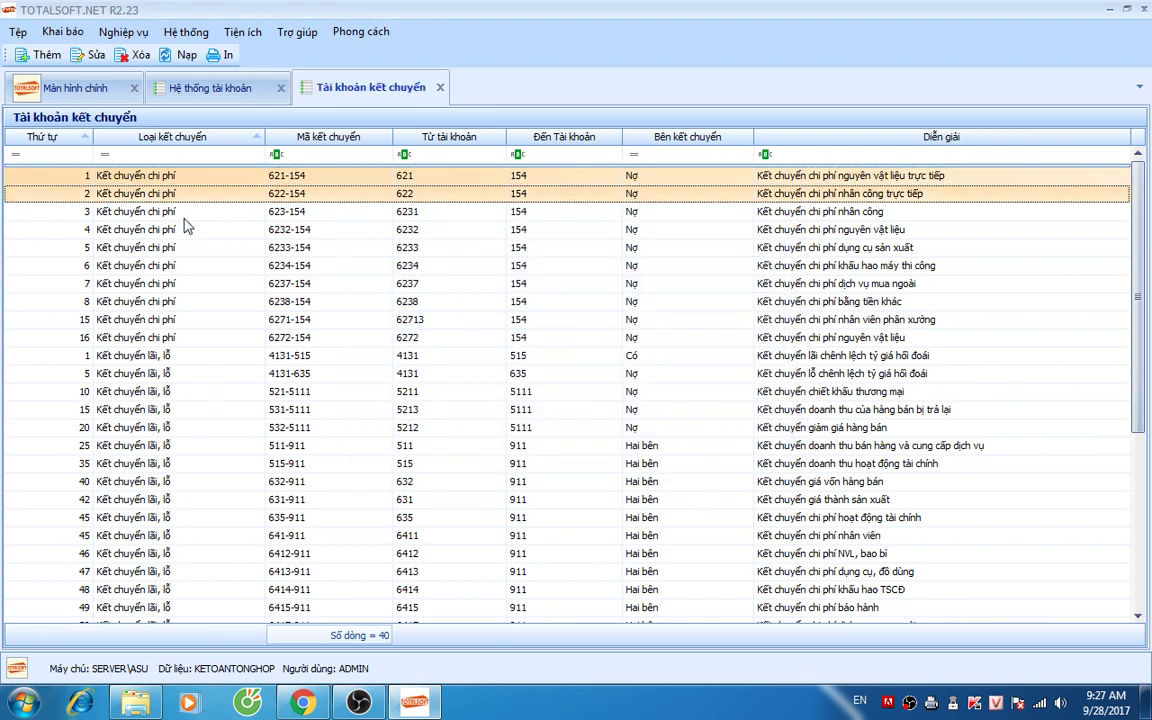
pyautogui.click(190, 180)
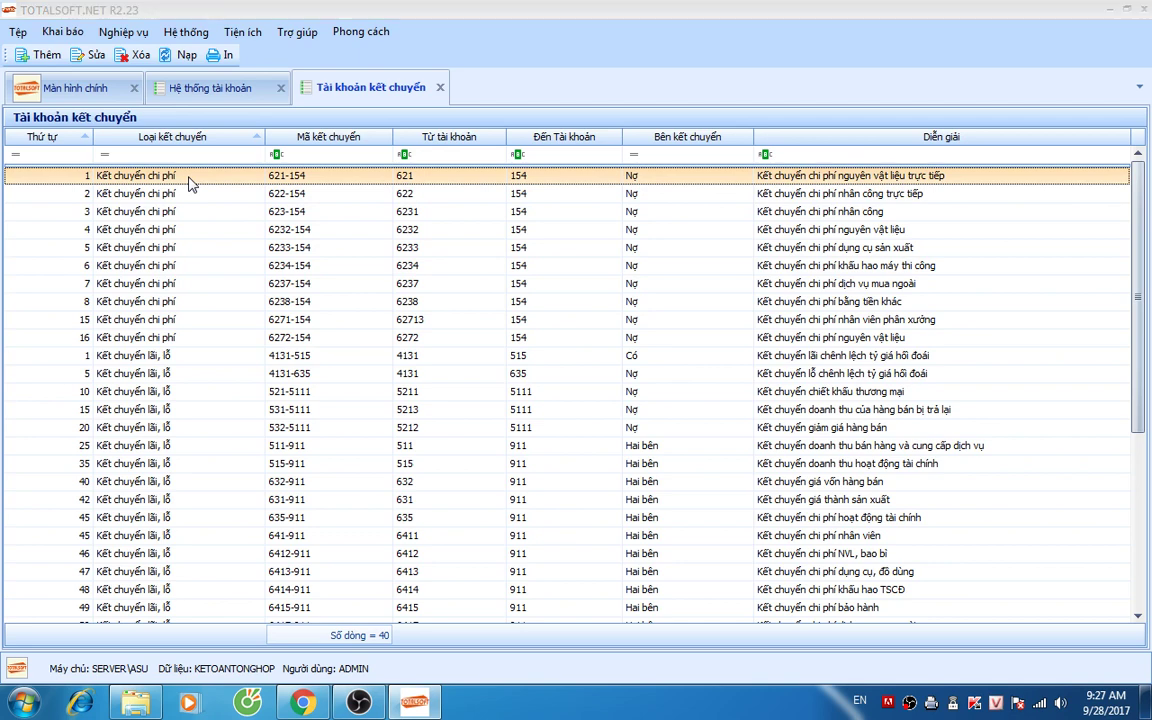
# Step: Edit carry-forward entry 621-154: append "công trình" to its description, set Từ Tài khoản to 6211, and save it
pyautogui.doubleClick(190, 180)
pyautogui.click(655, 340)
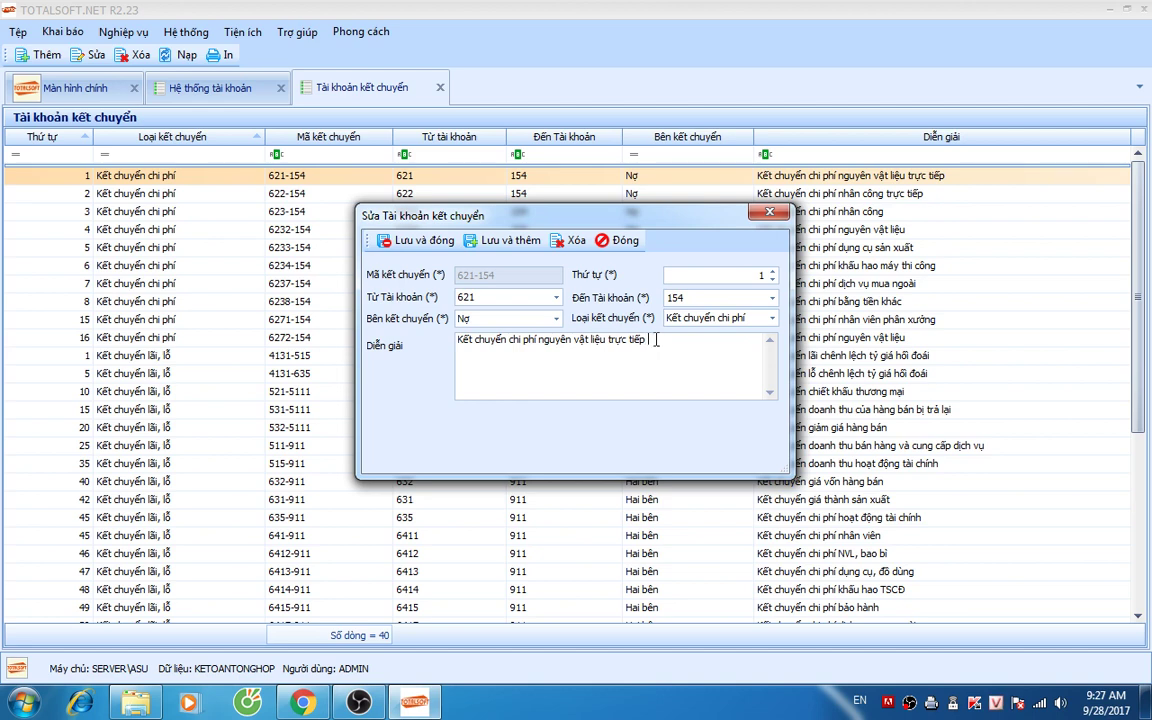
pyautogui.write('công trinh')
pyautogui.click(527, 297)
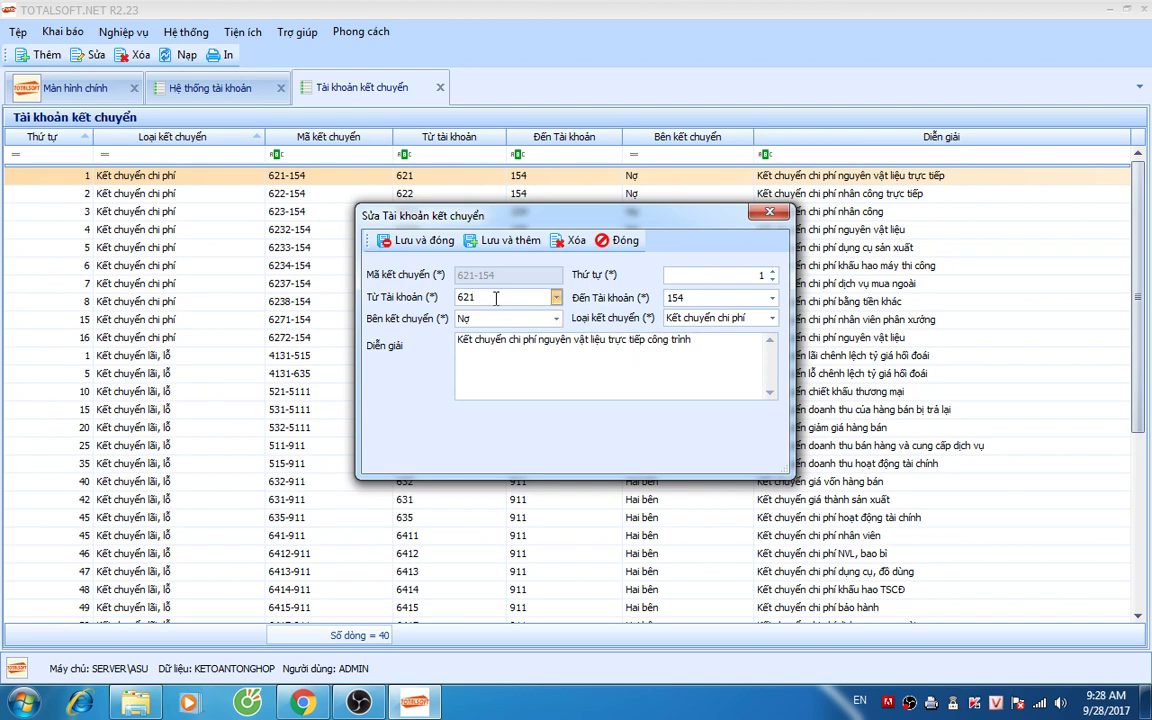
pyautogui.write('1')
pyautogui.press('Tab')
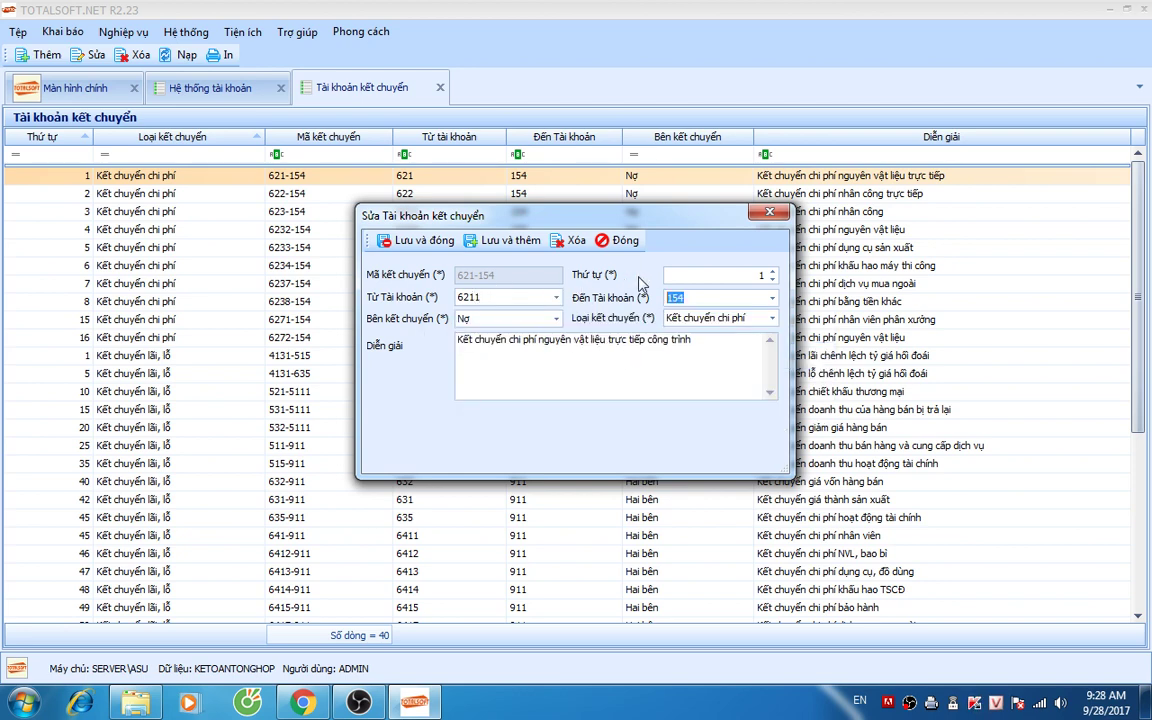
pyautogui.click(412, 240)
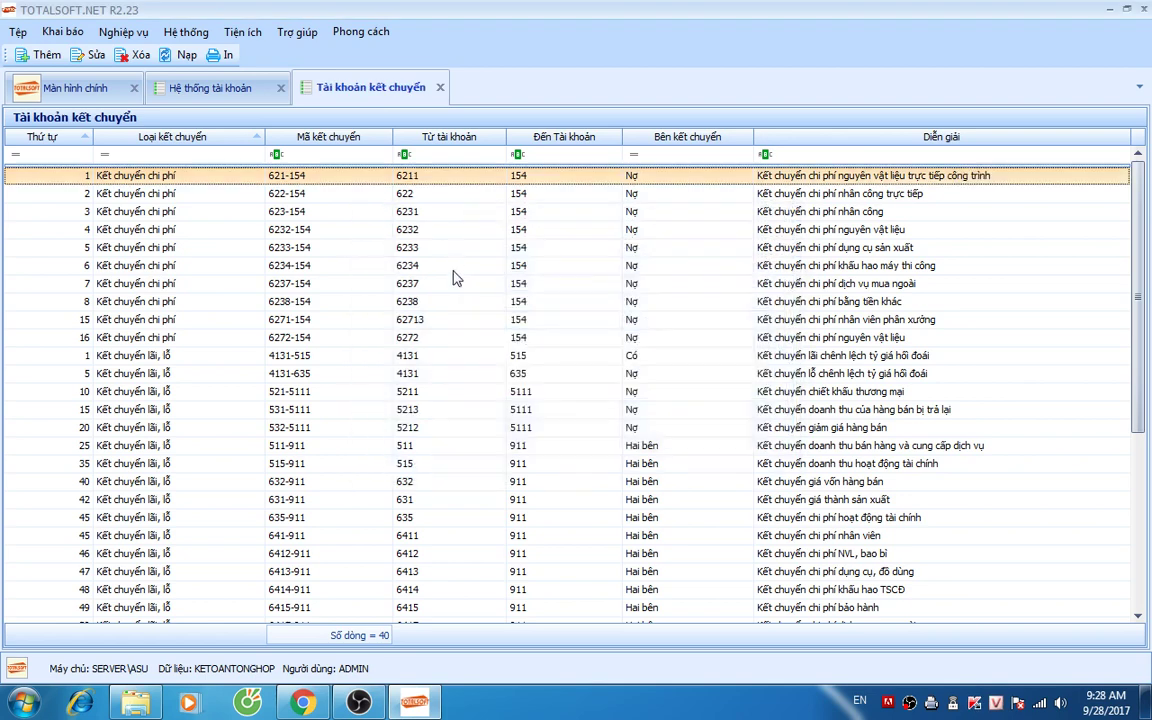
pyautogui.rightClick(218, 182)
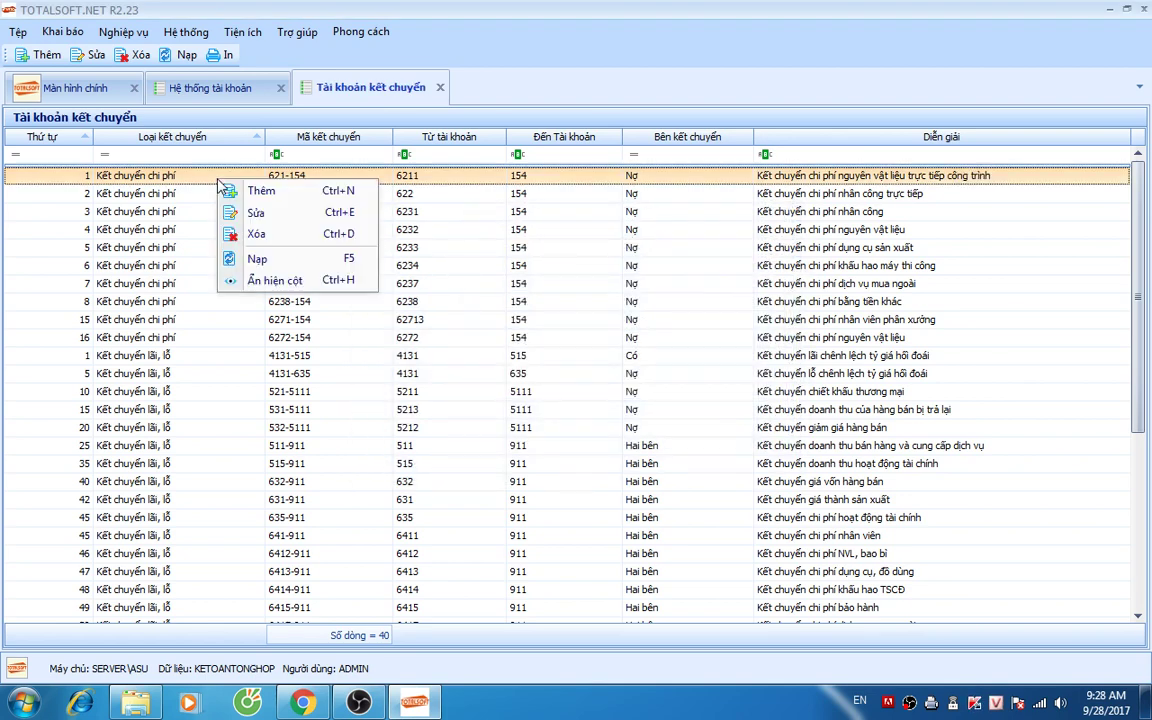
pyautogui.click(241, 190)
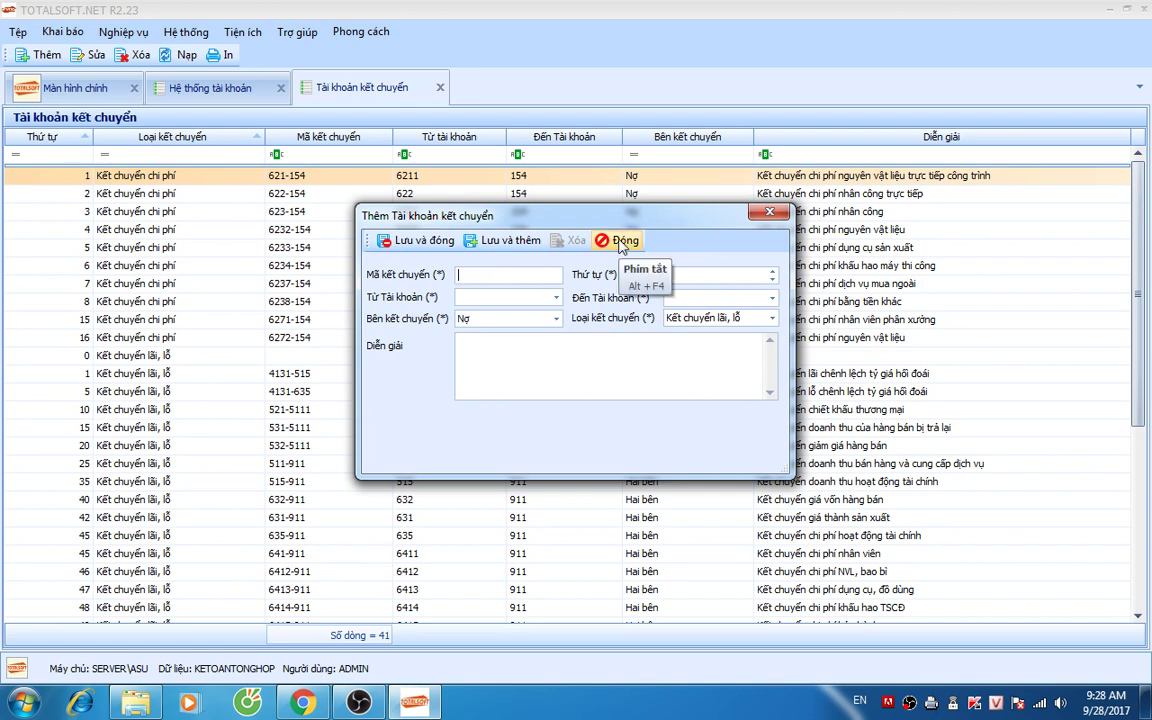
pyautogui.write('6212-15')
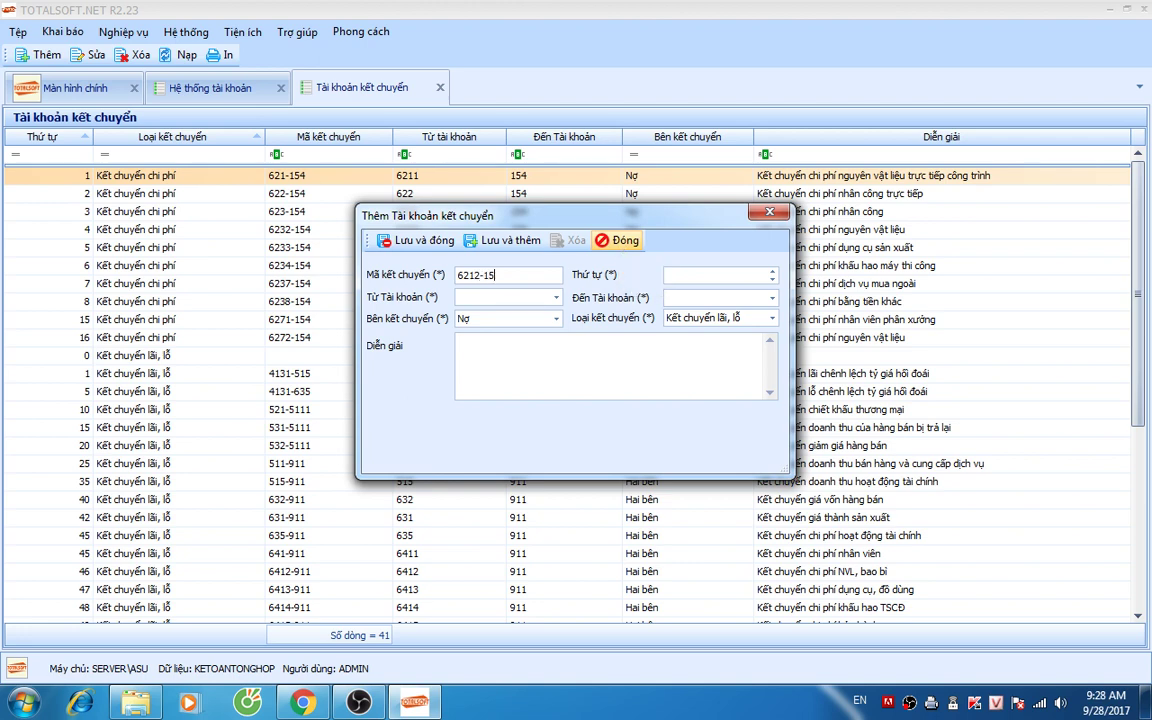
pyautogui.write('4')
pyautogui.press('Tab')
pyautogui.write('1')
pyautogui.press('Tab')
pyautogui.write('6212')
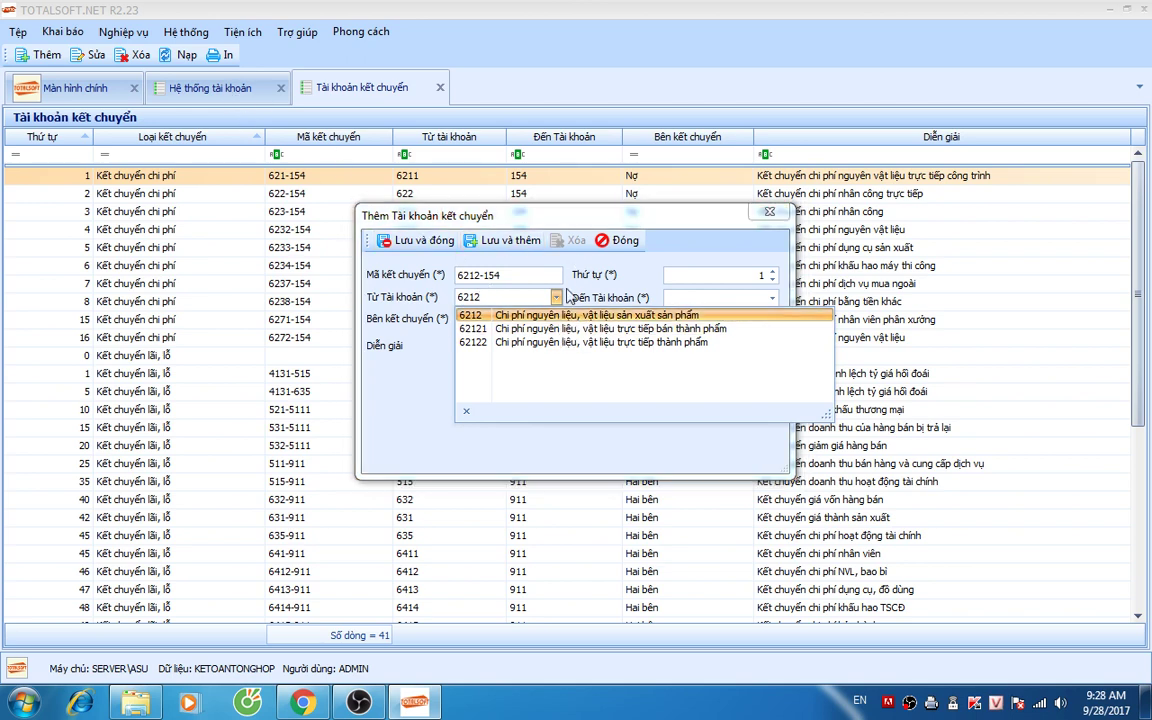
pyautogui.click(620, 239)
pyautogui.click(620, 239)
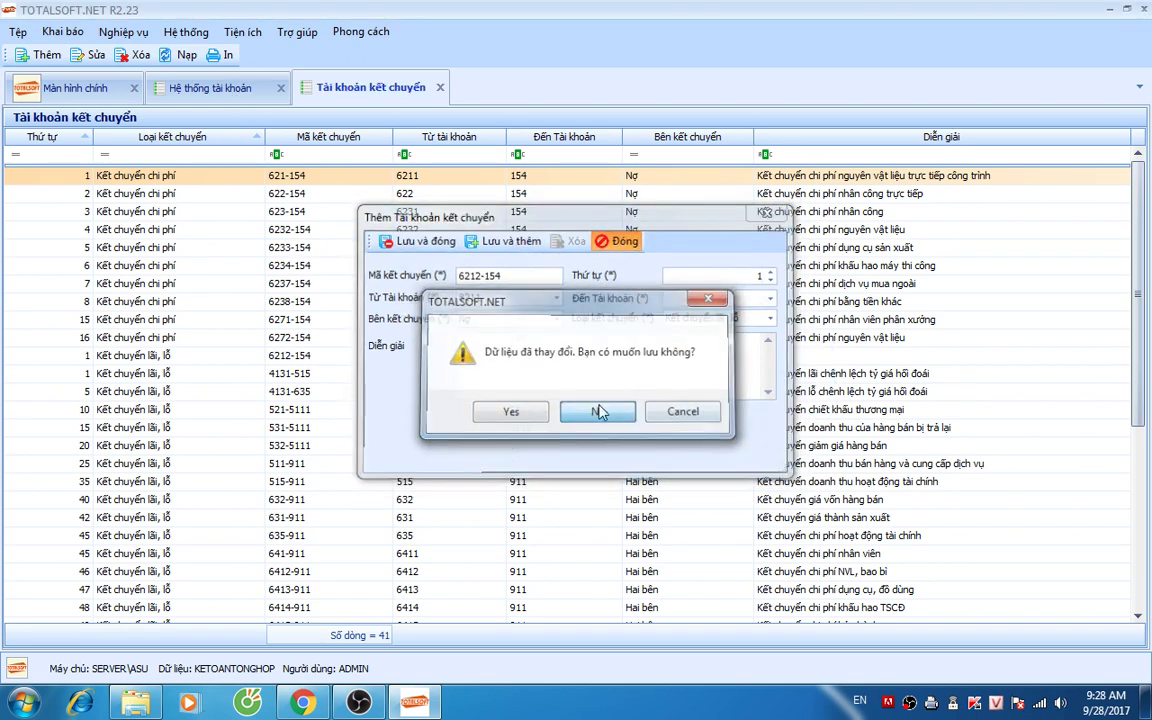
pyautogui.click(597, 409)
# Step: Look up the work-in-progress accounts by filtering Hệ thống tài khoản for 154, and return to Tài khoản kết chuyển
pyautogui.click(211, 92)
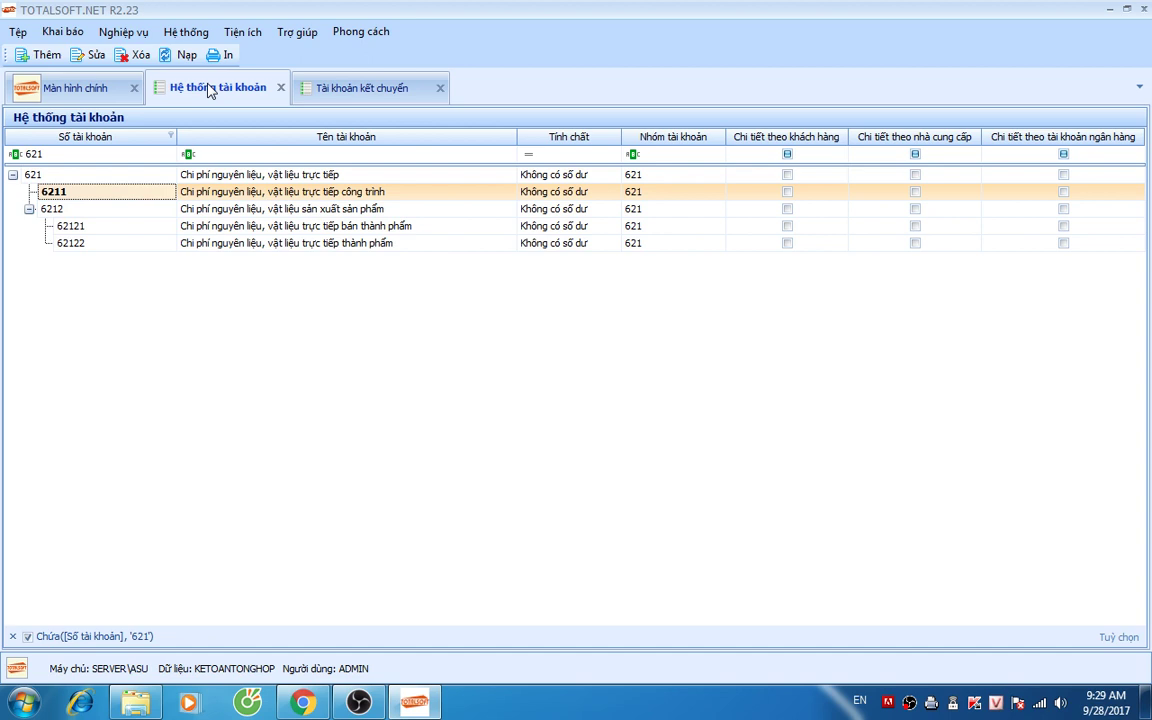
pyautogui.click(83, 230)
pyautogui.click(77, 154)
pyautogui.press('BackSpace')
pyautogui.press('BackSpace')
pyautogui.press('BackSpace')
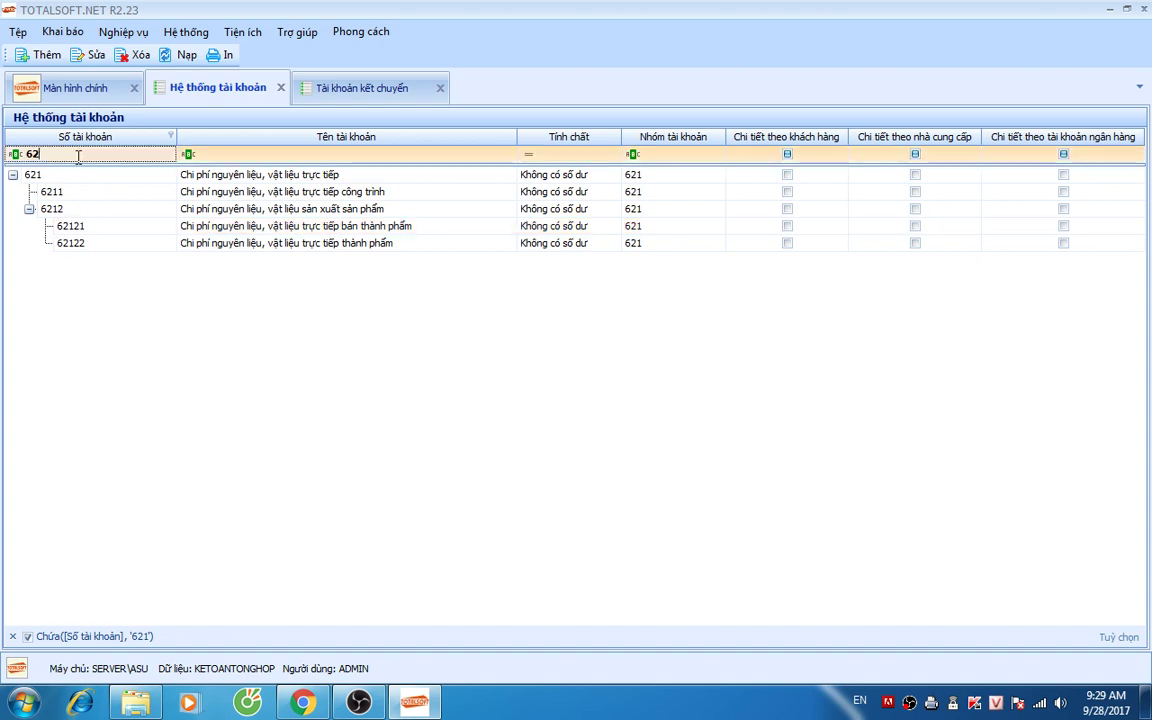
pyautogui.write('154')
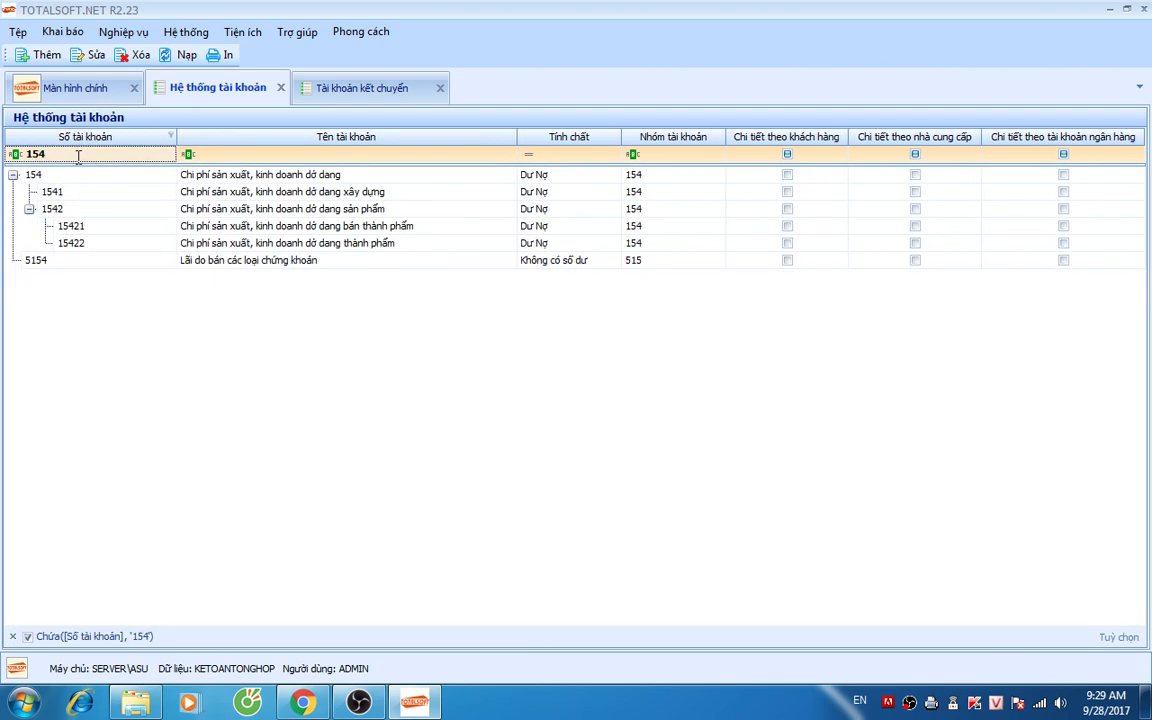
pyautogui.click(340, 90)
# Step: Start a new carry-forward entry with code 6212-154, Thứ tự 1, Từ Tài khoản 6212 and Đến Tài khoản 1542
pyautogui.click(282, 197)
pyautogui.click(237, 180)
pyautogui.rightClick(237, 180)
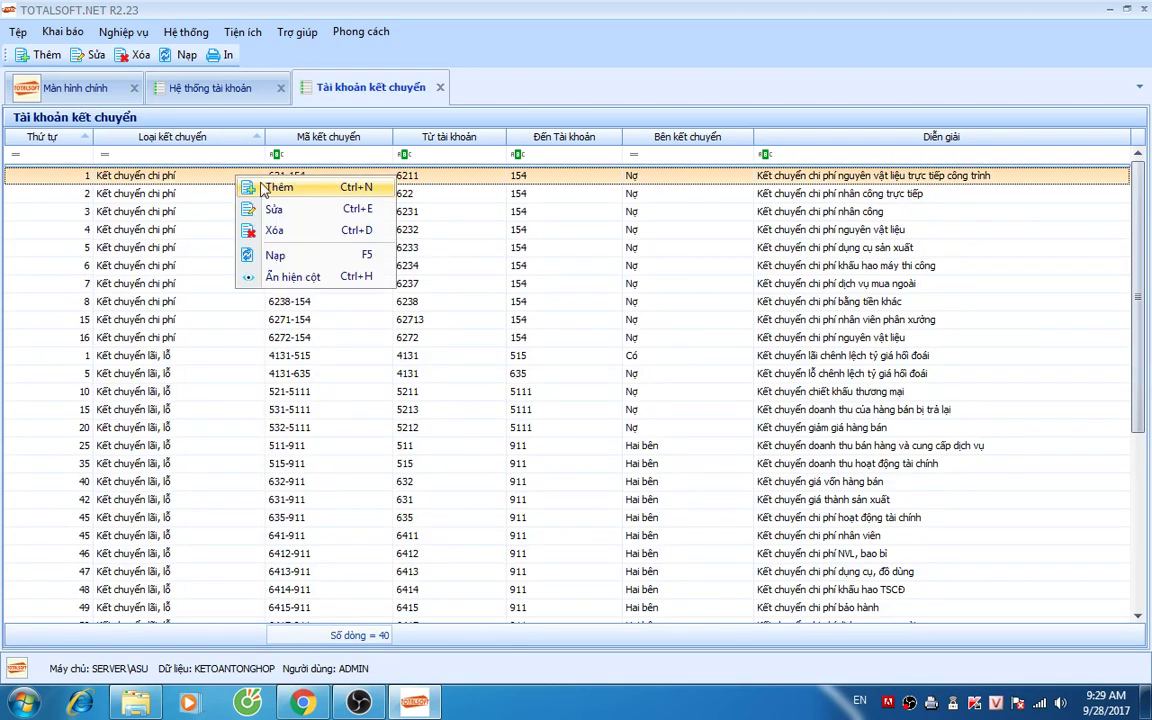
pyautogui.click(278, 188)
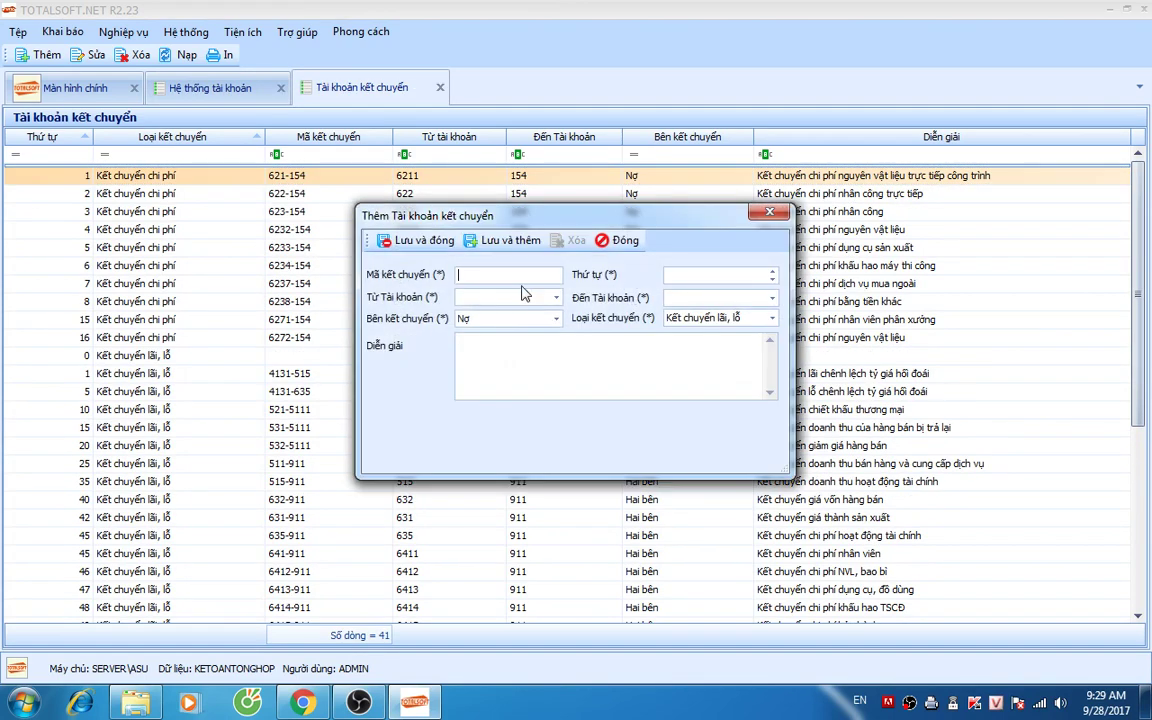
pyautogui.write('621')
pyautogui.press('BackSpace')
pyautogui.write('12-154')
pyautogui.press('Tab')
pyautogui.write('16212')
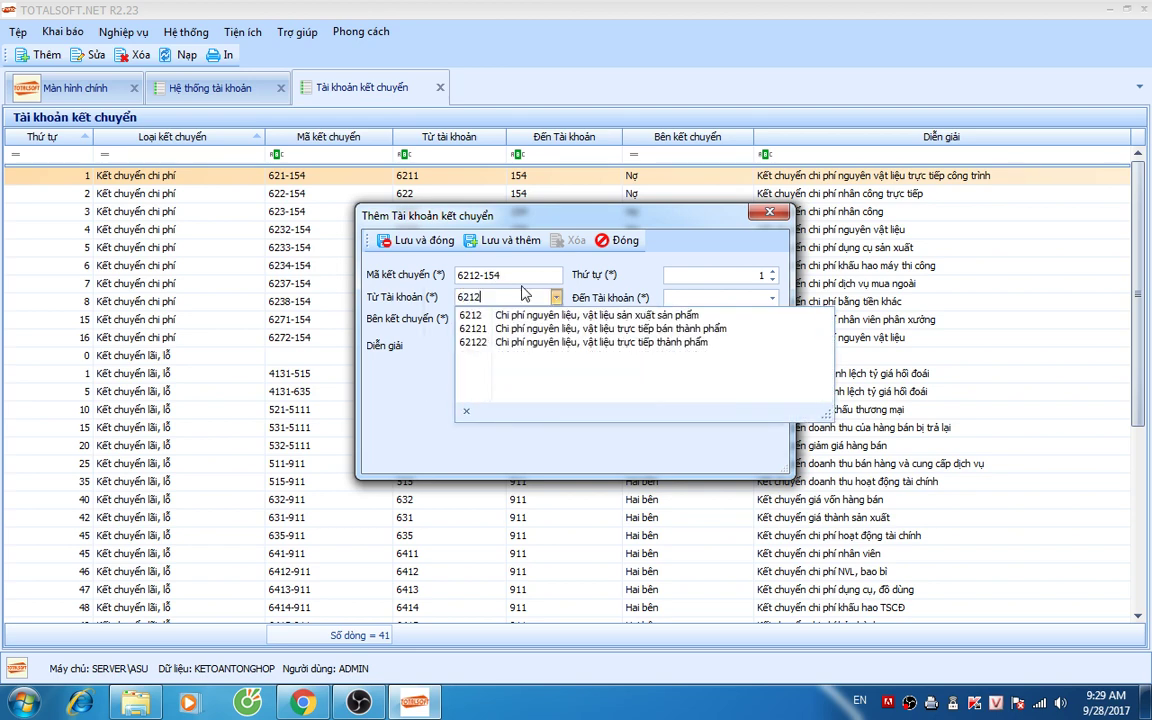
pyautogui.press('Tab')
pyautogui.write('1542')
pyautogui.press('Tab')
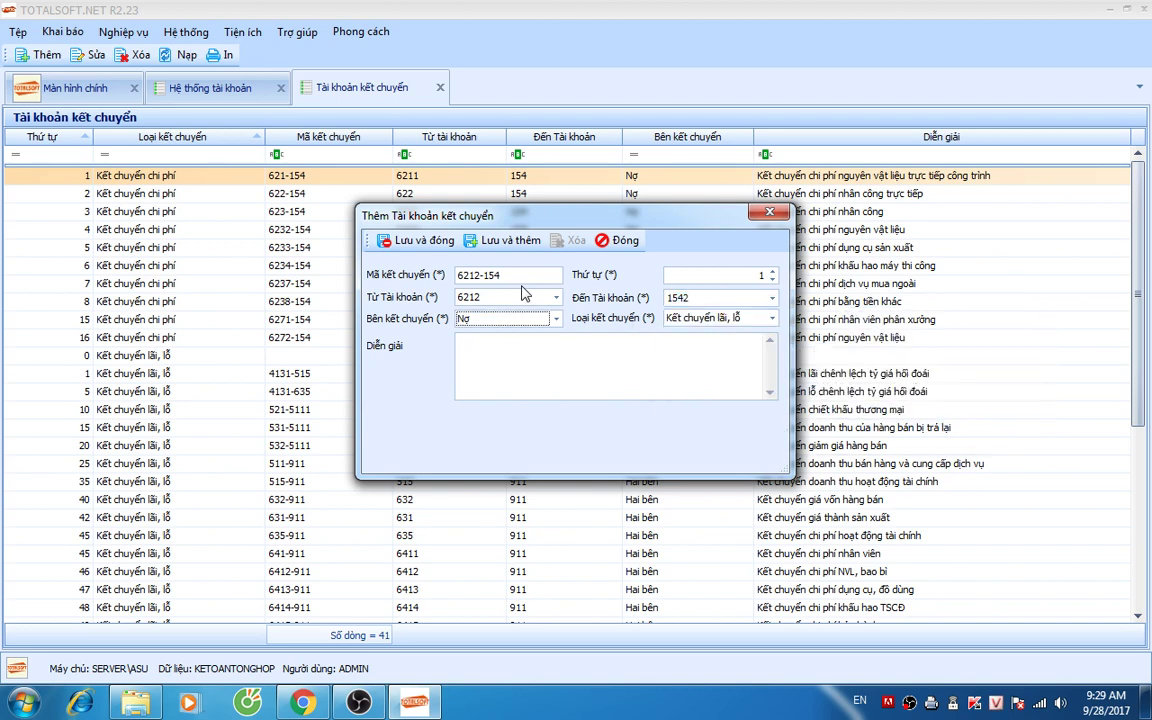
# Step: Set the new entry's type to Kết chuyển chi phí, describe it as "Kết chuyển Chi phí NVL trực tiếp sản phẩm", and save it
pyautogui.press('Tab')
pyautogui.hotkey('alt', 'Down')
pyautogui.press('Up')
pyautogui.press('Return')
pyautogui.press('Tab')
pyautogui.write('Kết chuyển')
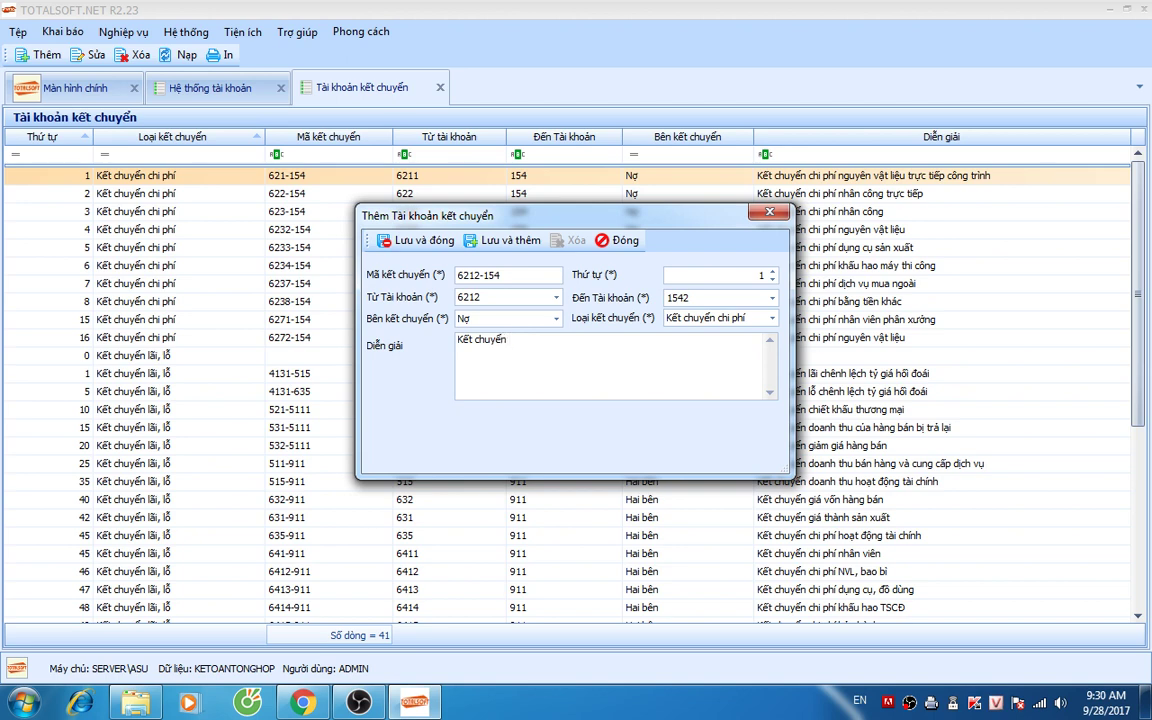
pyautogui.write(' Cih')
pyautogui.press('BackSpace')
pyautogui.press('BackSpace')
pyautogui.press('BackSpace')
pyautogui.write('hi phí NVL trực tiếp sản phẩm')
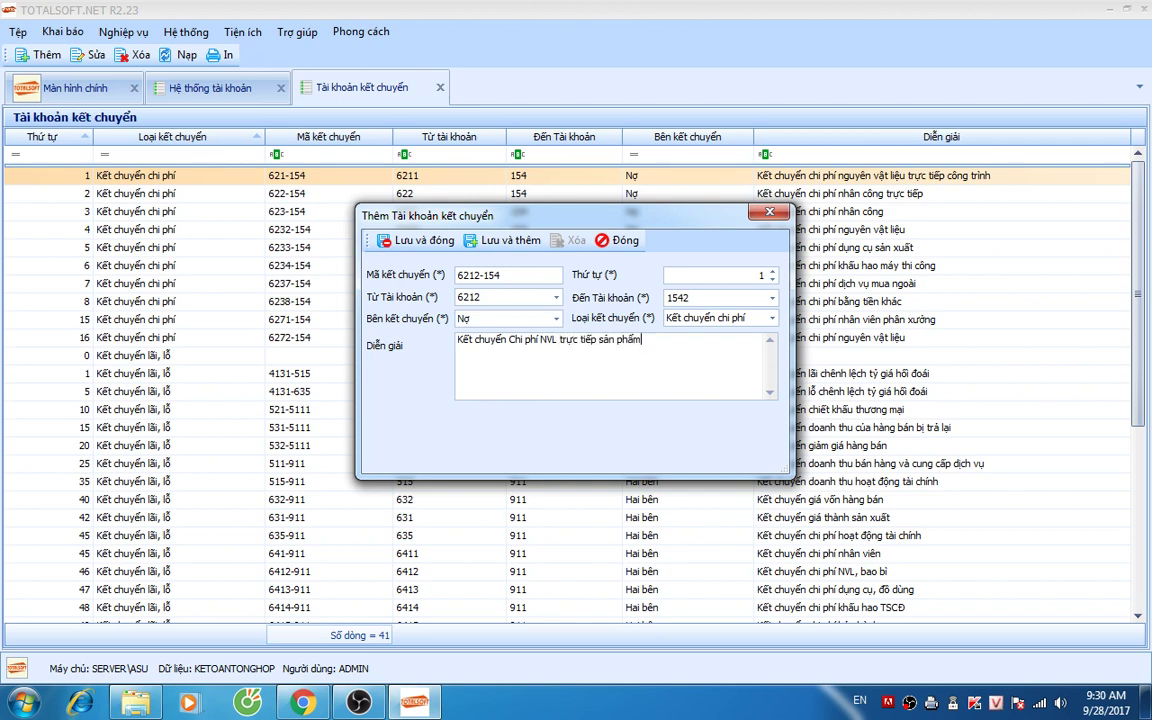
pyautogui.click(383, 240)
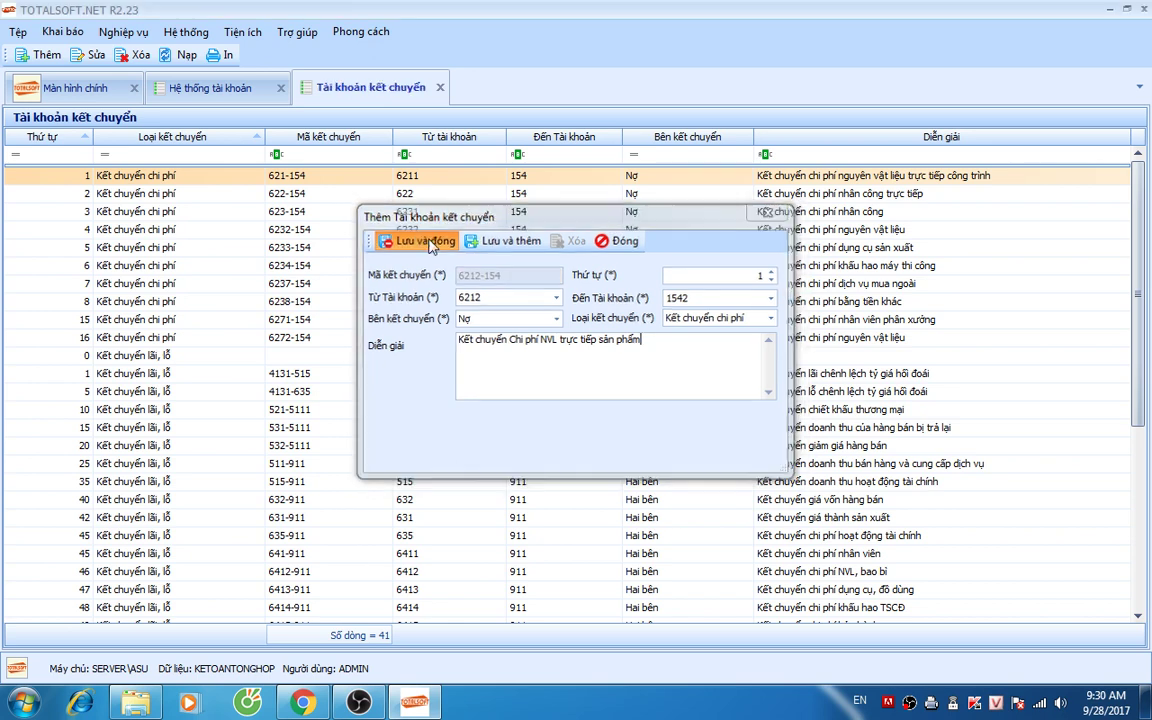
# Step: Delete the carry-forward entry 621-154
pyautogui.click(291, 178)
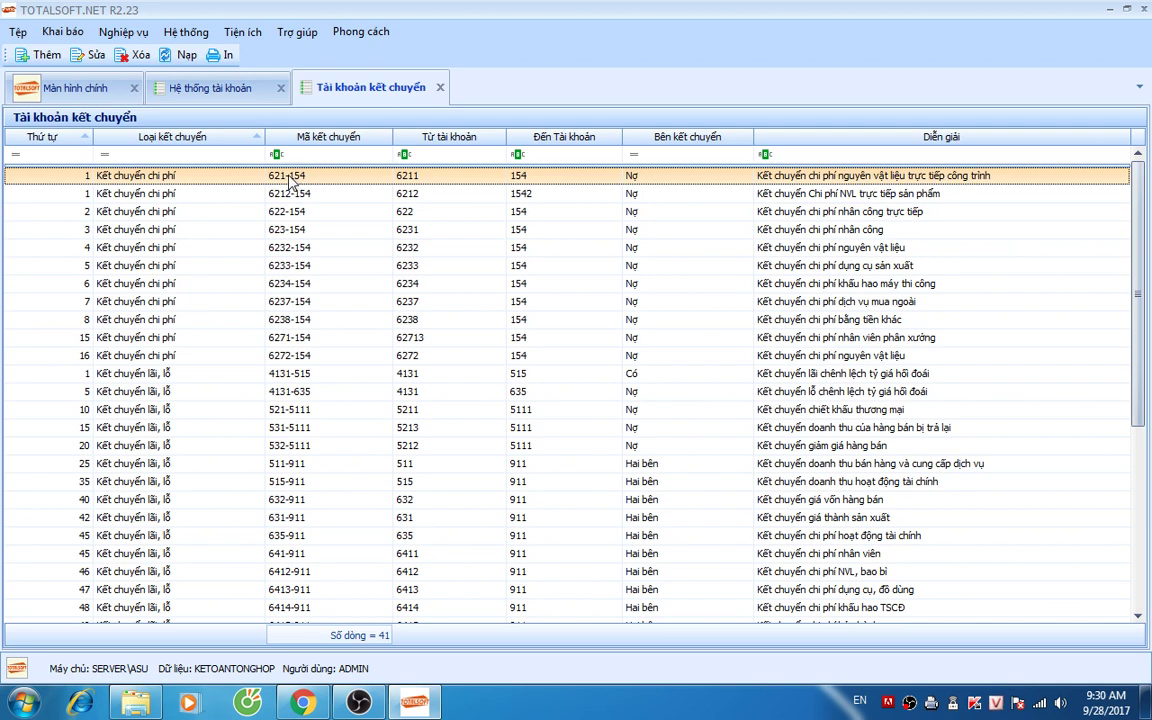
pyautogui.click(250, 190)
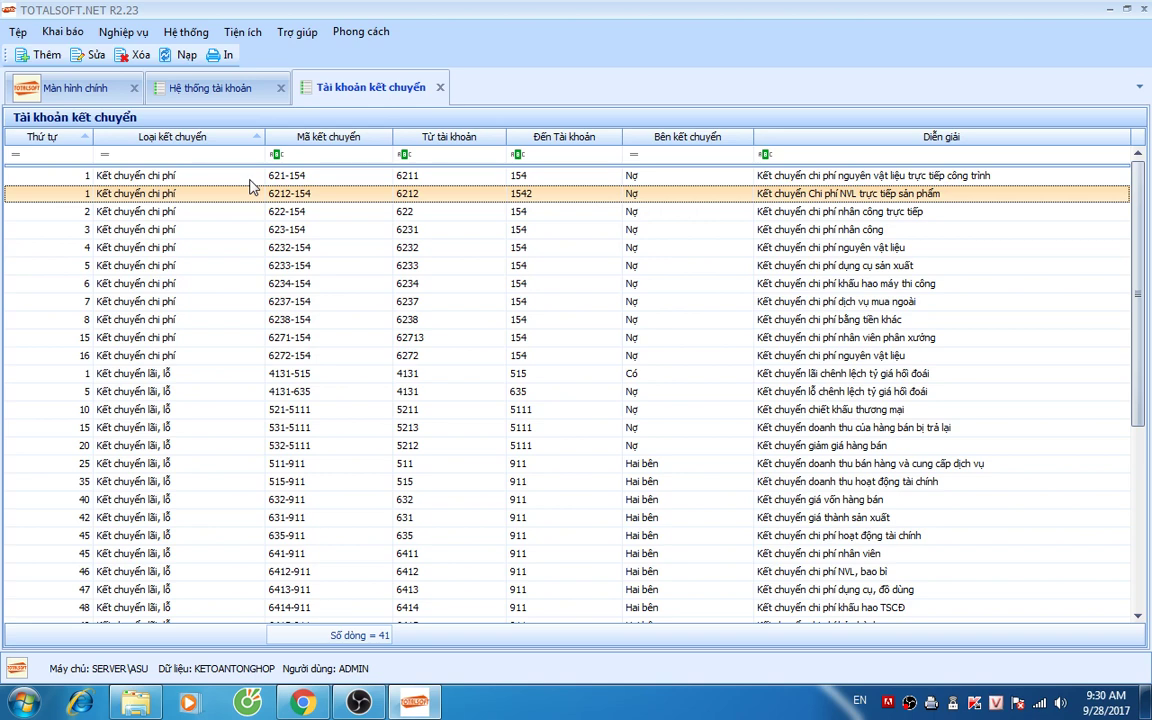
pyautogui.click(250, 181)
pyautogui.rightClick(249, 180)
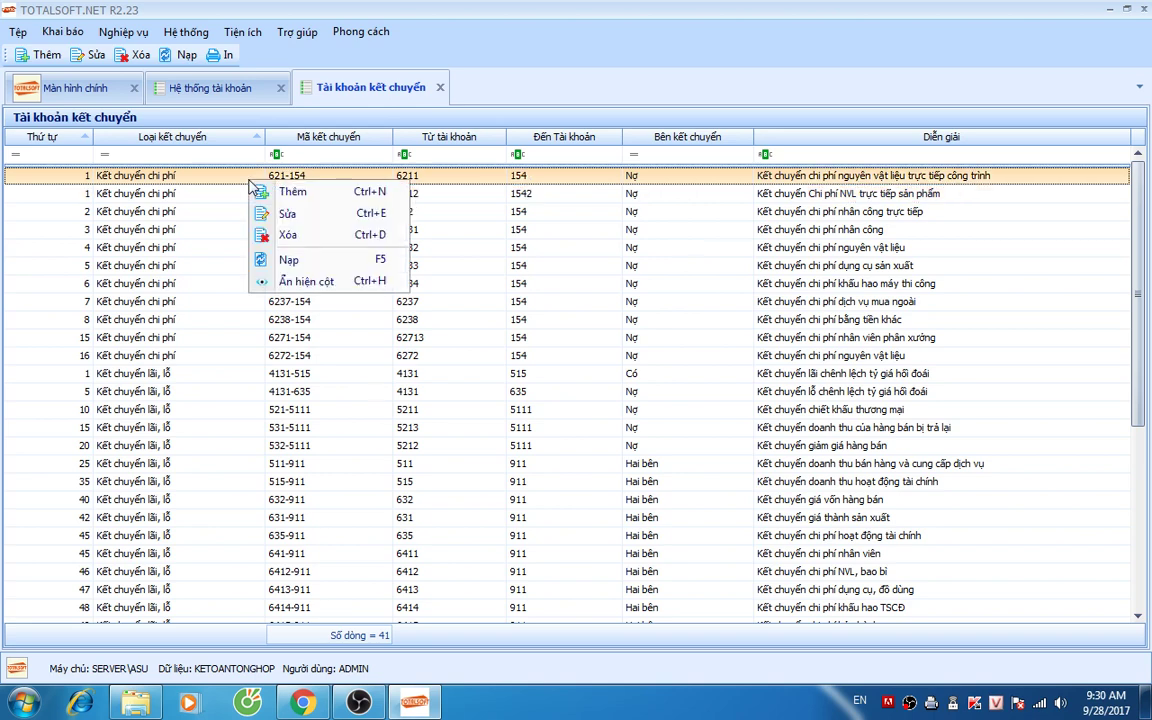
pyautogui.click(314, 240)
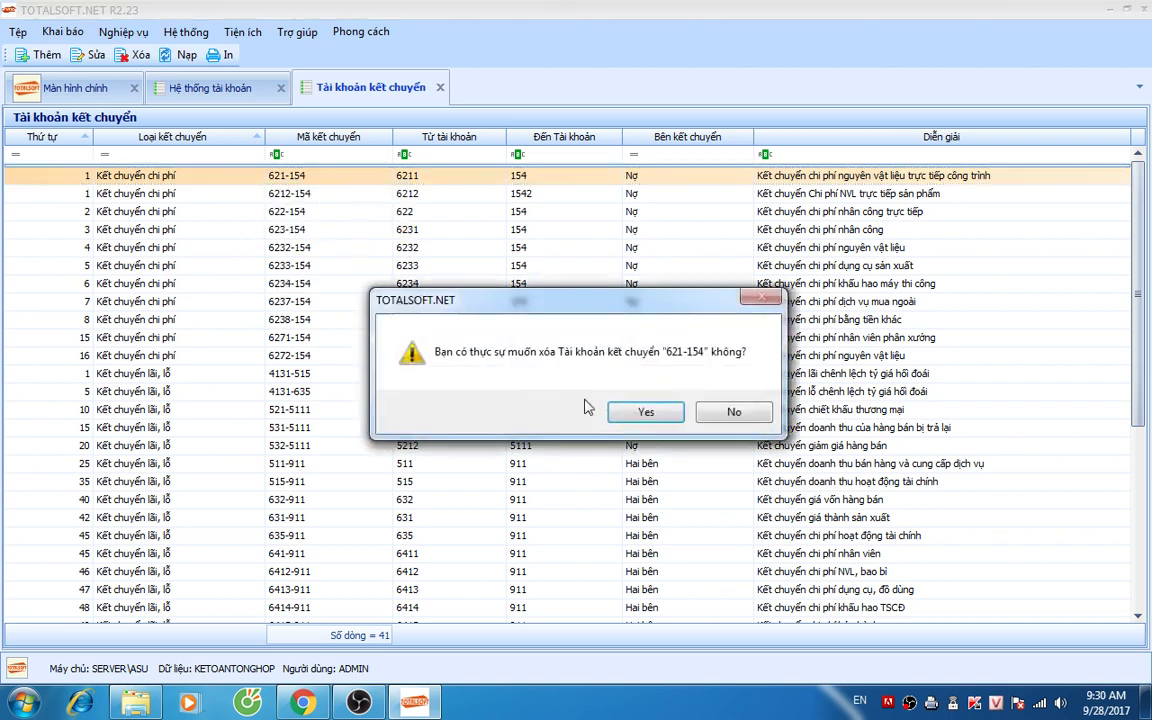
pyautogui.click(658, 416)
# Step: Start a new carry-forward entry with code 6211-1541, Thứ tự 1, Từ Tài khoản 6211 and Đến Tài khoản 1541
pyautogui.rightClick(206, 157)
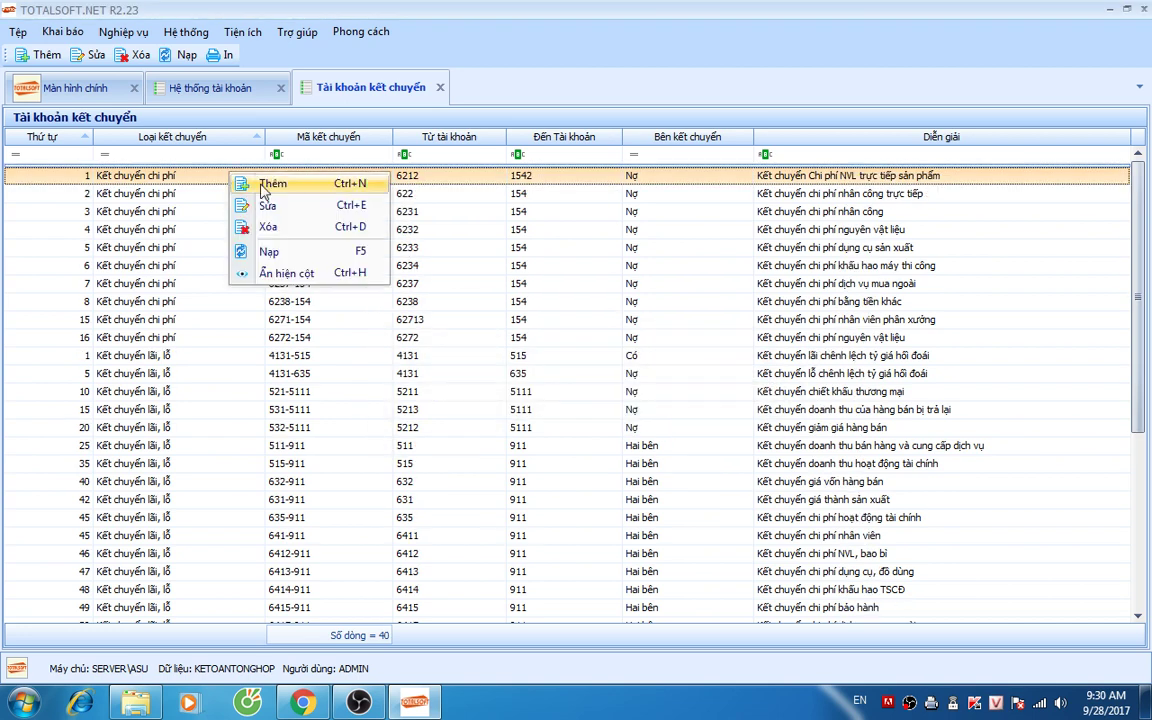
pyautogui.click(233, 168)
pyautogui.click(548, 274)
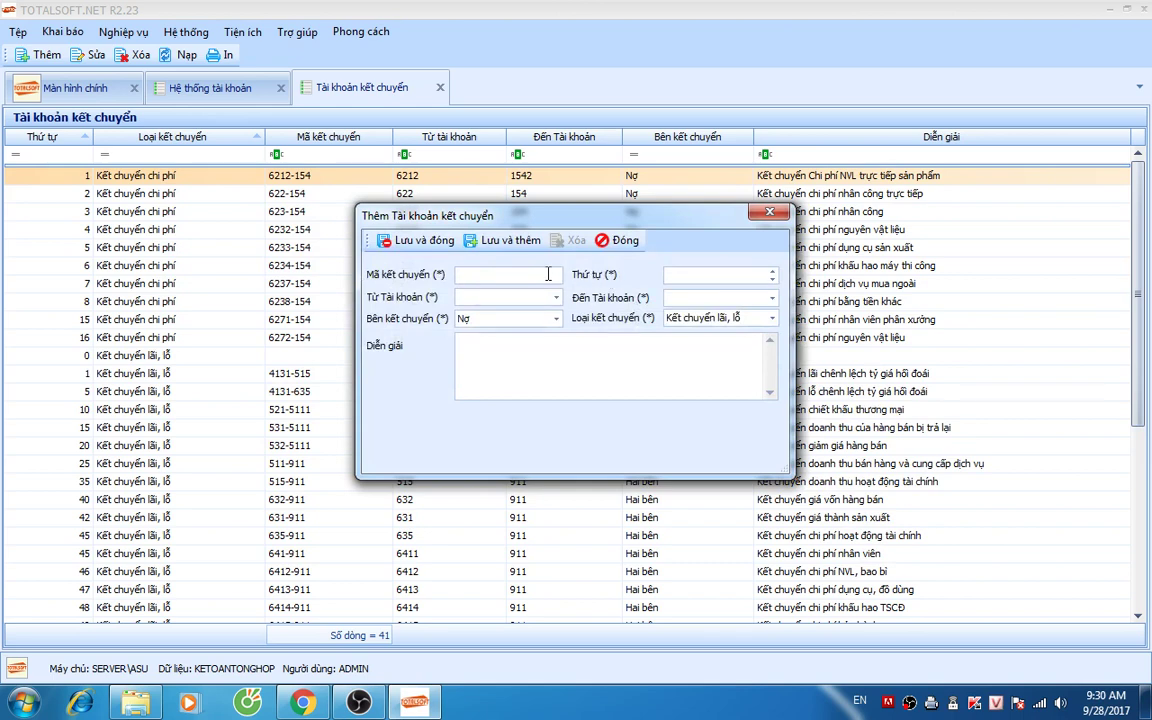
pyautogui.write('6211-1541')
pyautogui.click(491, 298)
pyautogui.write('6211')
pyautogui.press('Tab')
pyautogui.write('621')
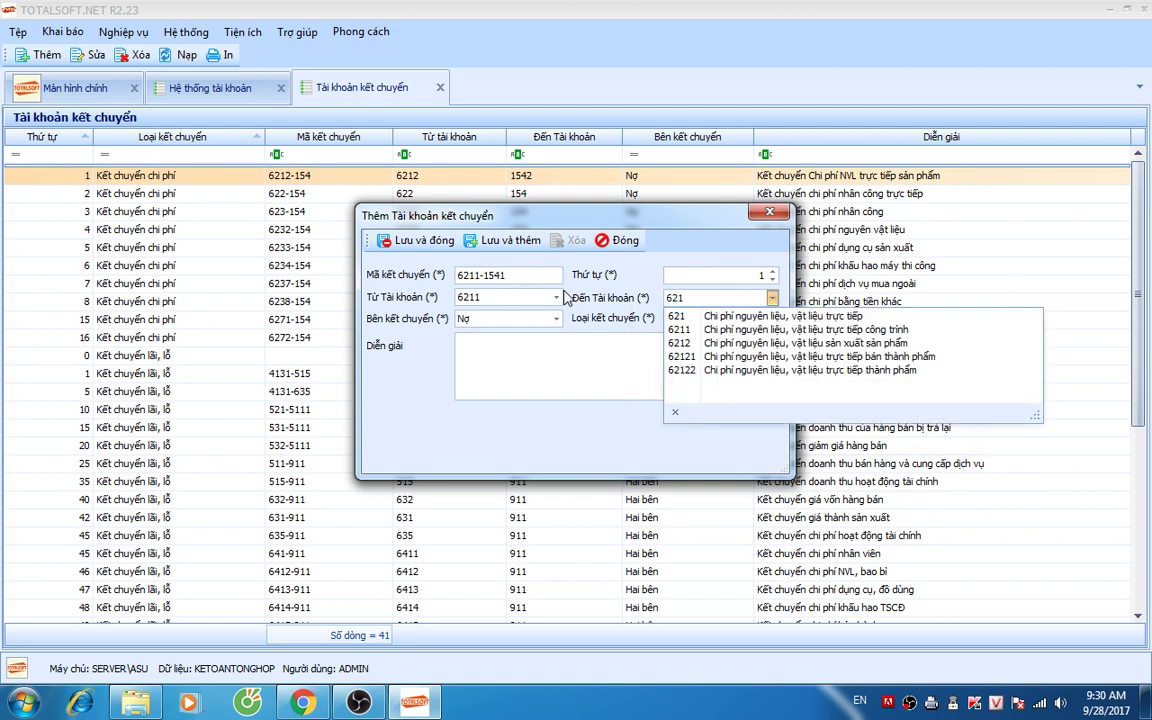
pyautogui.press('BackSpace')
pyautogui.press('BackSpace')
pyautogui.press('BackSpace')
pyautogui.write('5111541')
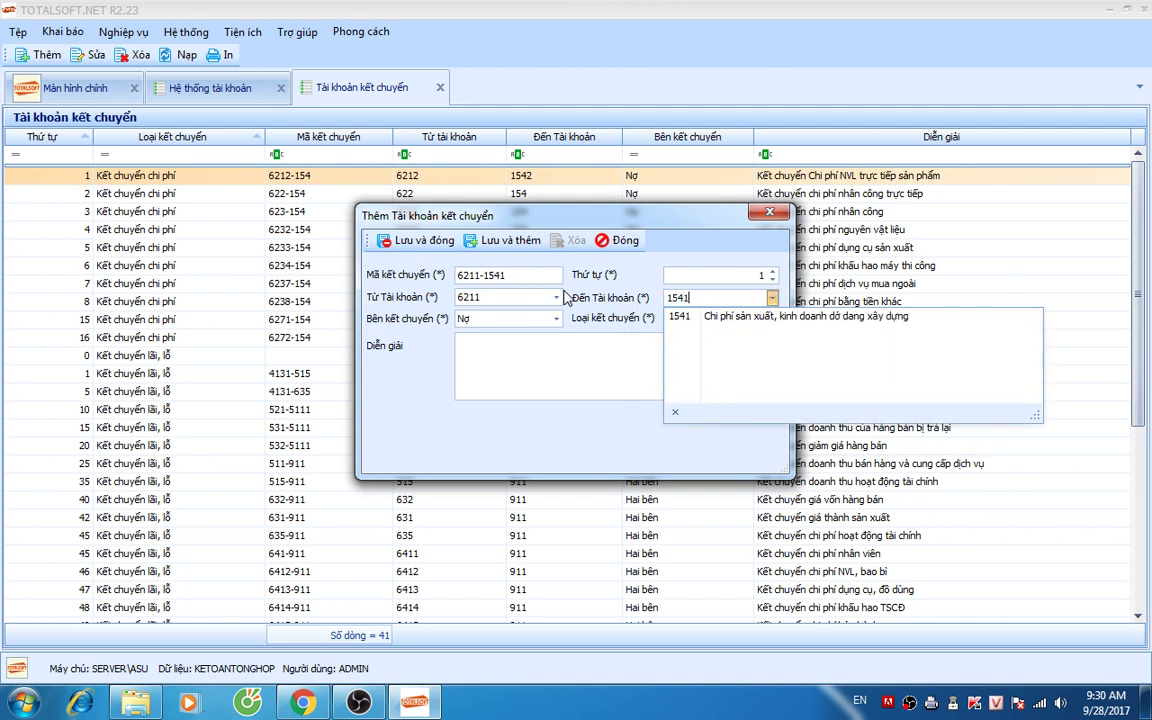
pyautogui.press('Tab')
# Step: Describe the new entry as "Kết chuyển chi phí NVL công trình" and save it
pyautogui.click(599, 350)
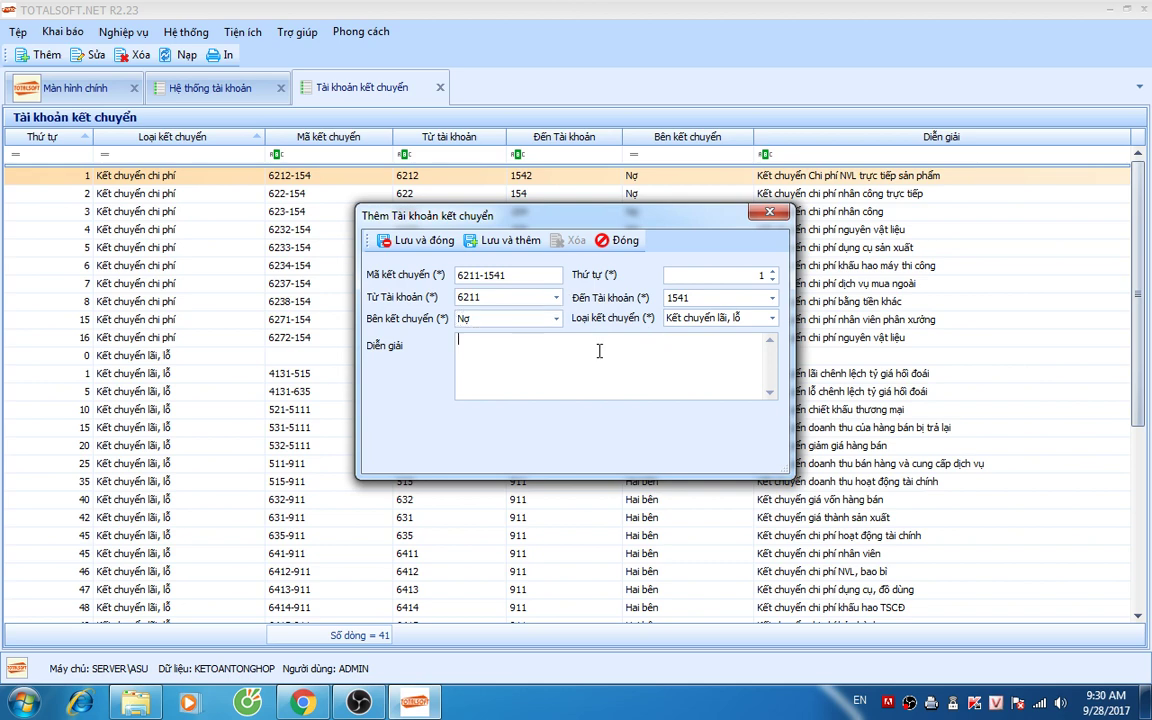
pyautogui.write('Kết chuyển chi phí NVL công trinh')
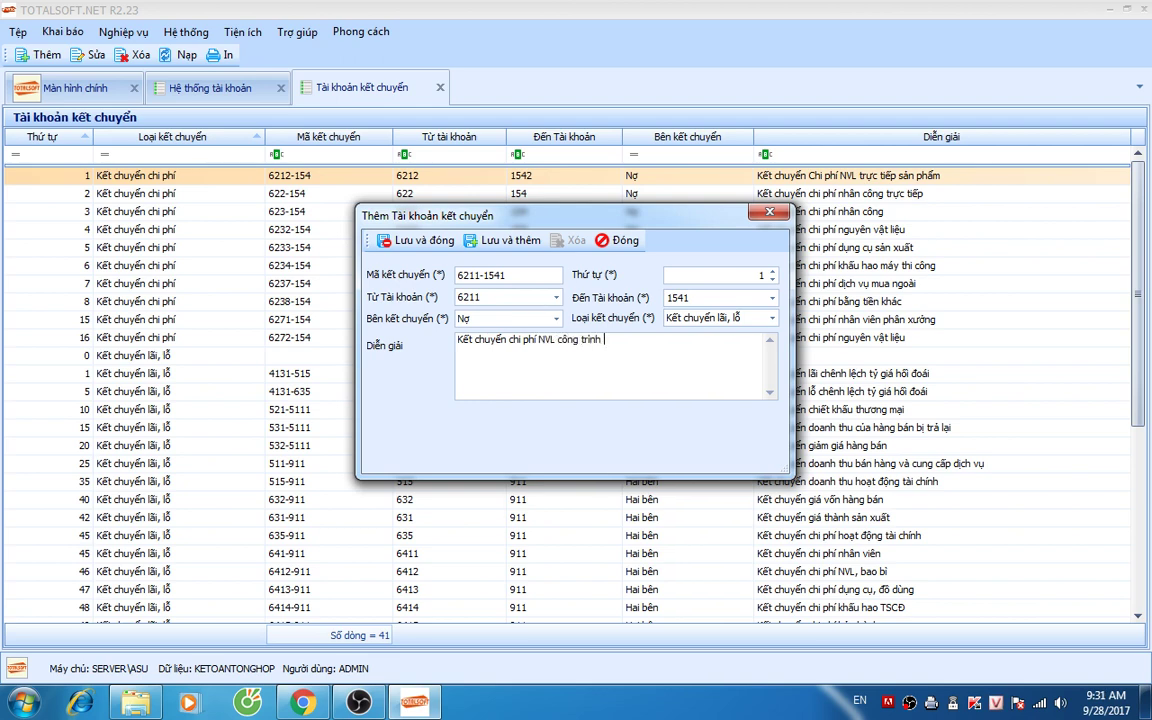
pyautogui.click(416, 241)
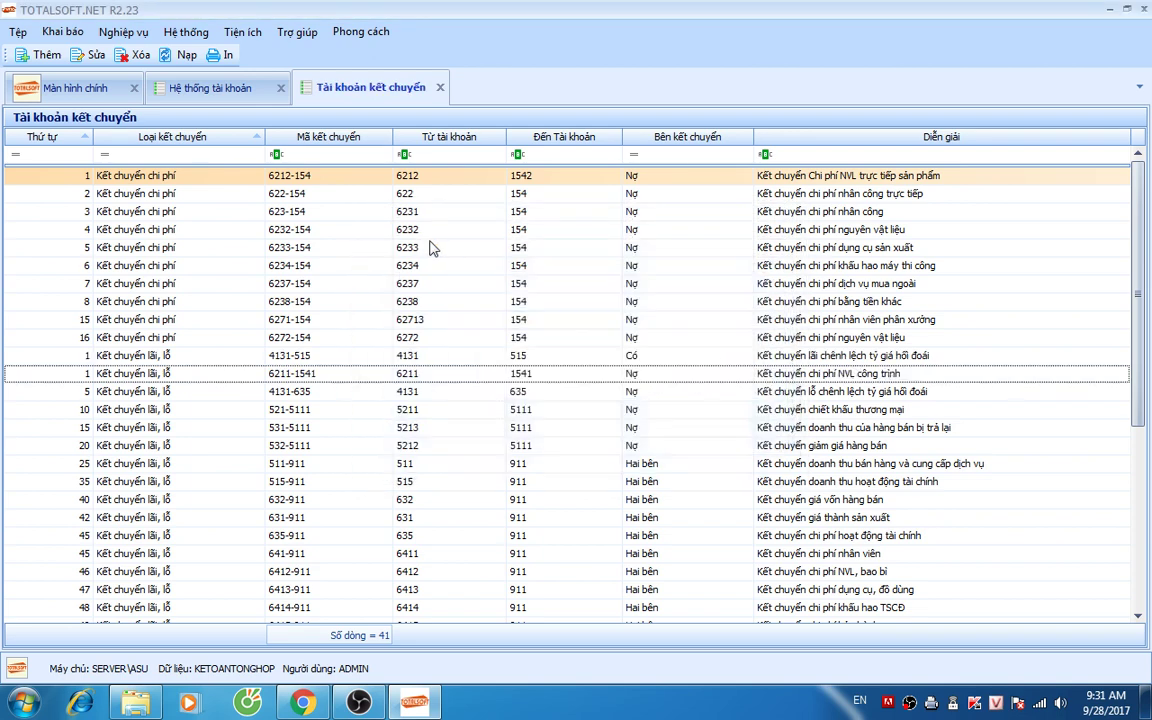
# Step: Change the type of carry-forward entry 6211-1541 to Kết chuyển chi phí and save it
pyautogui.doubleClick(115, 373)
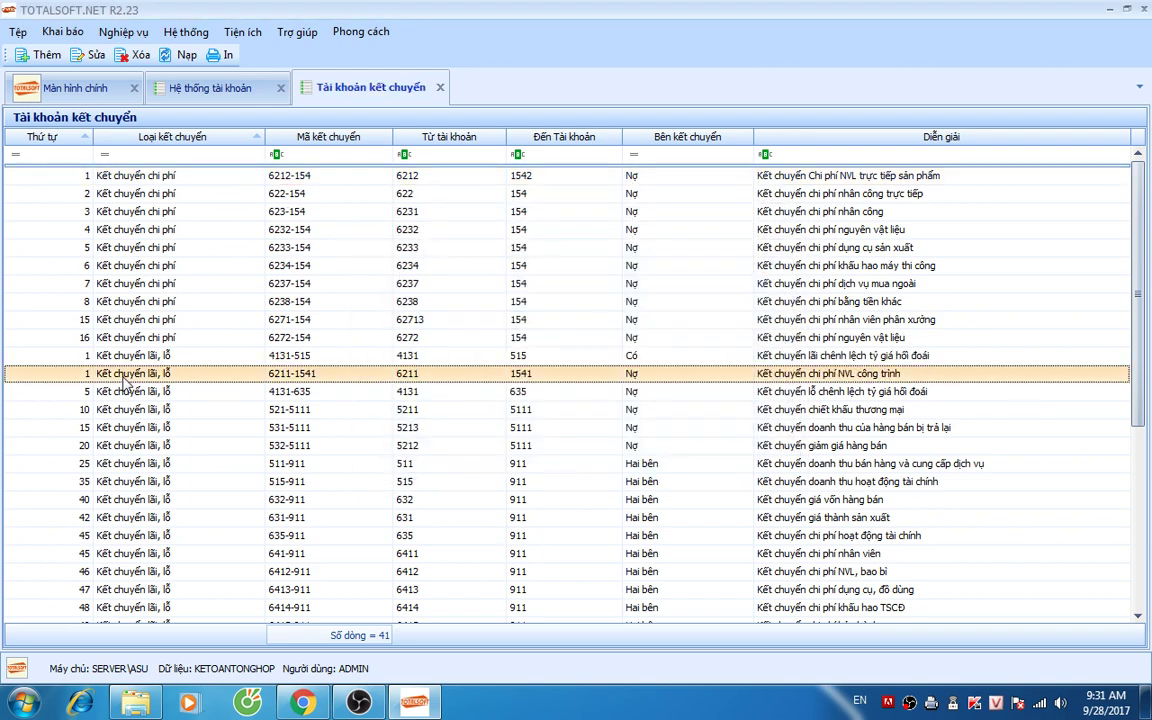
pyautogui.click(714, 317)
pyautogui.click(712, 333)
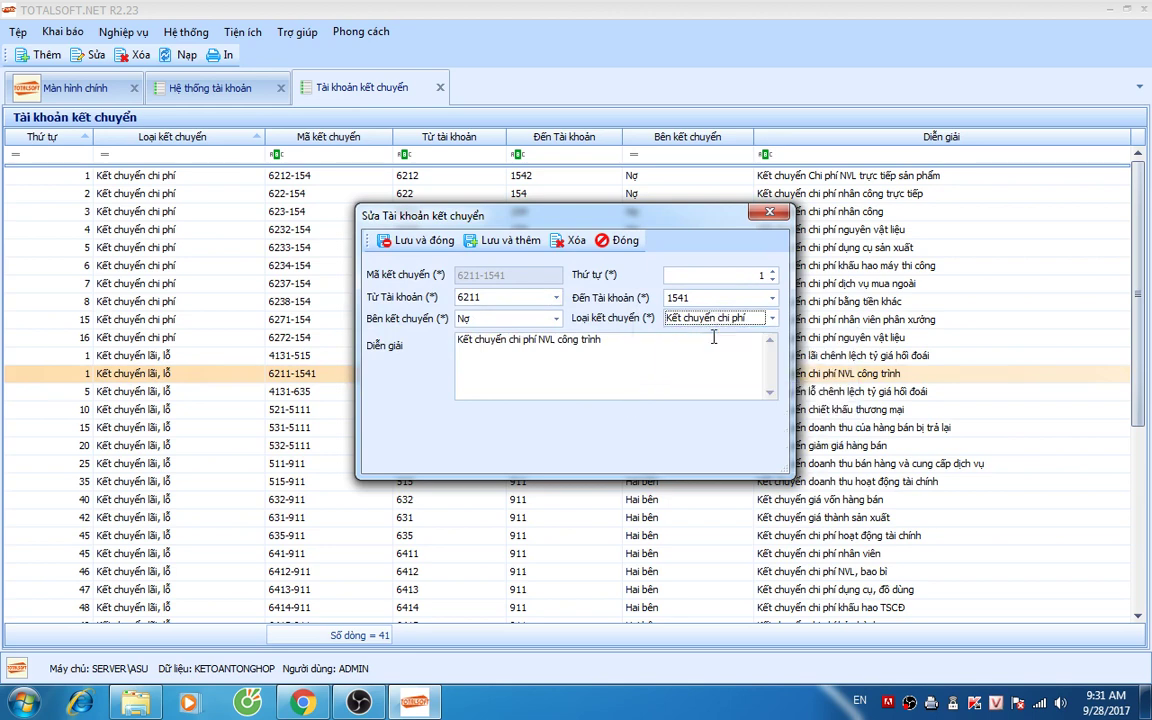
pyautogui.click(420, 241)
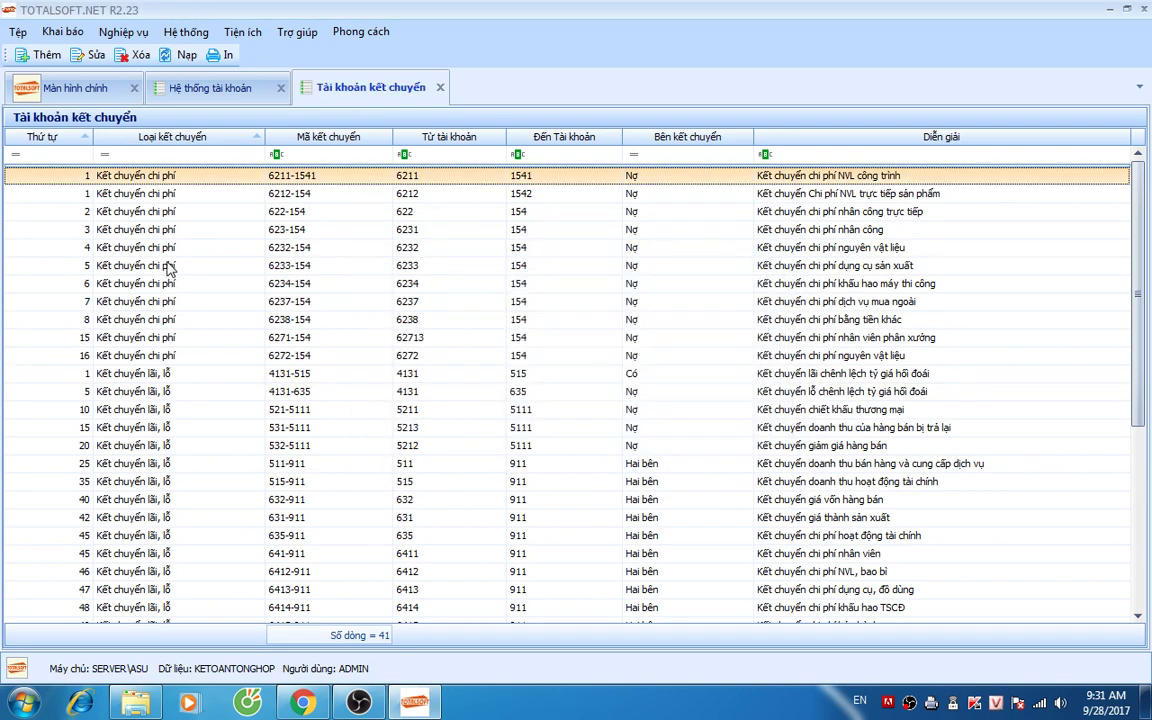
# Step: Delete the direct labour carry-forward entry 622-154
pyautogui.click(220, 216)
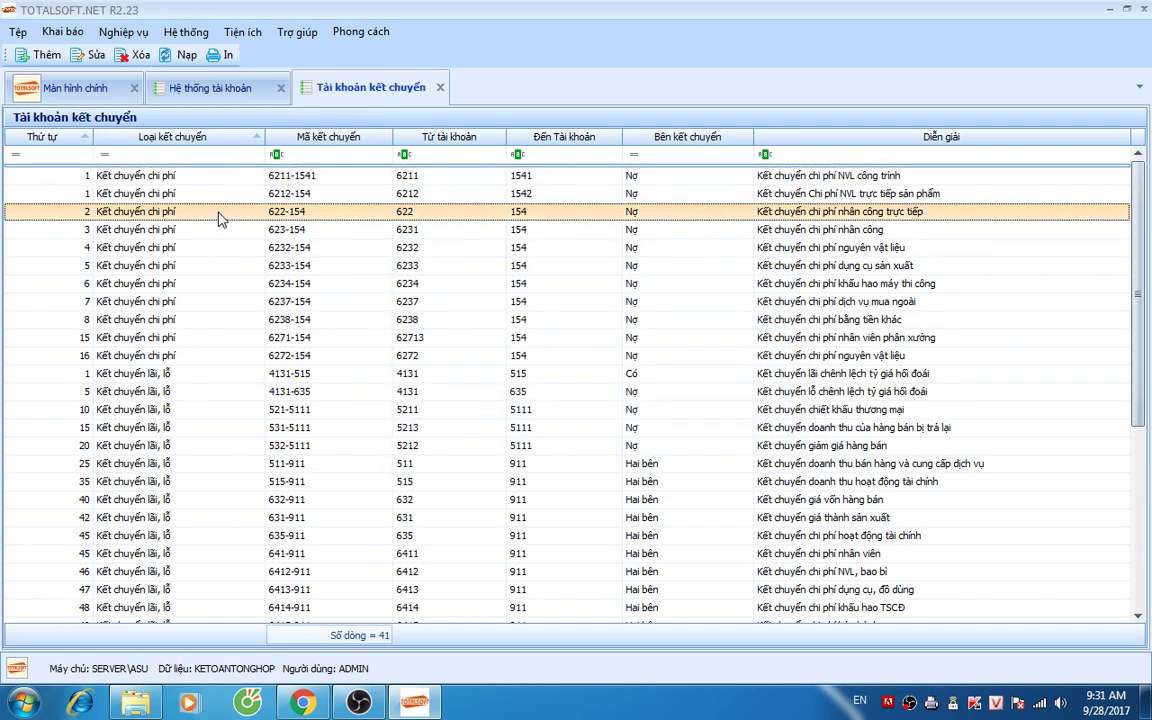
pyautogui.rightClick(220, 216)
pyautogui.doubleClick(200, 218)
pyautogui.click(620, 240)
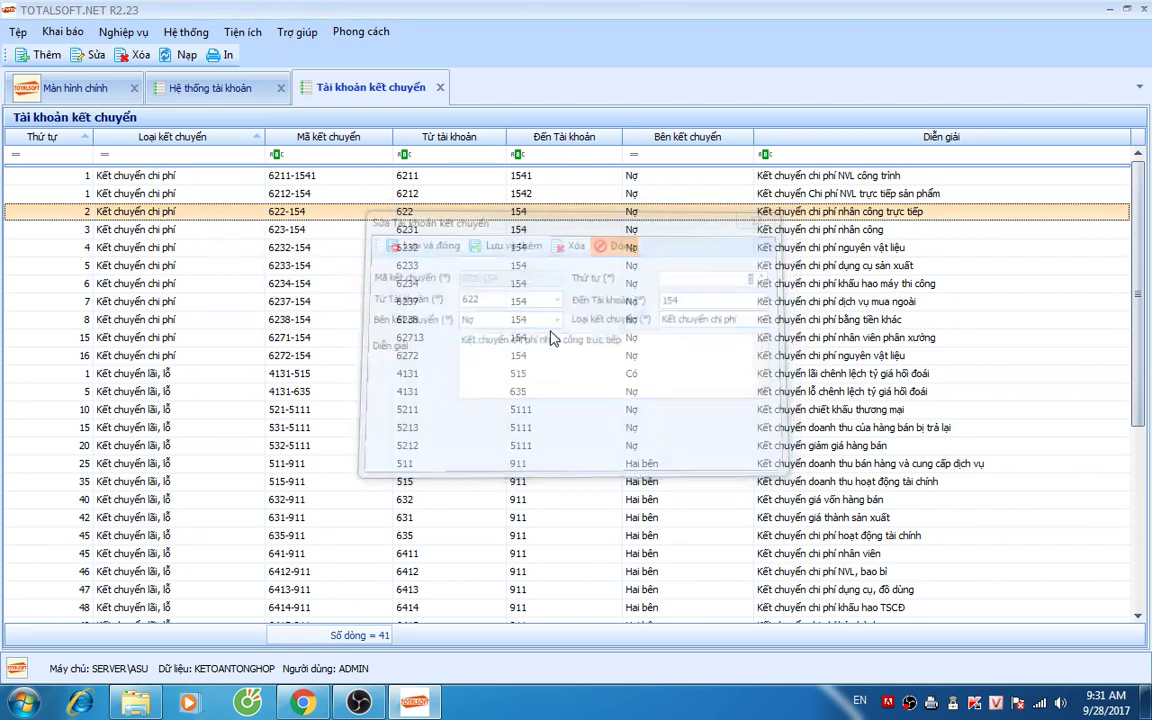
pyautogui.rightClick(250, 222)
pyautogui.click(321, 273)
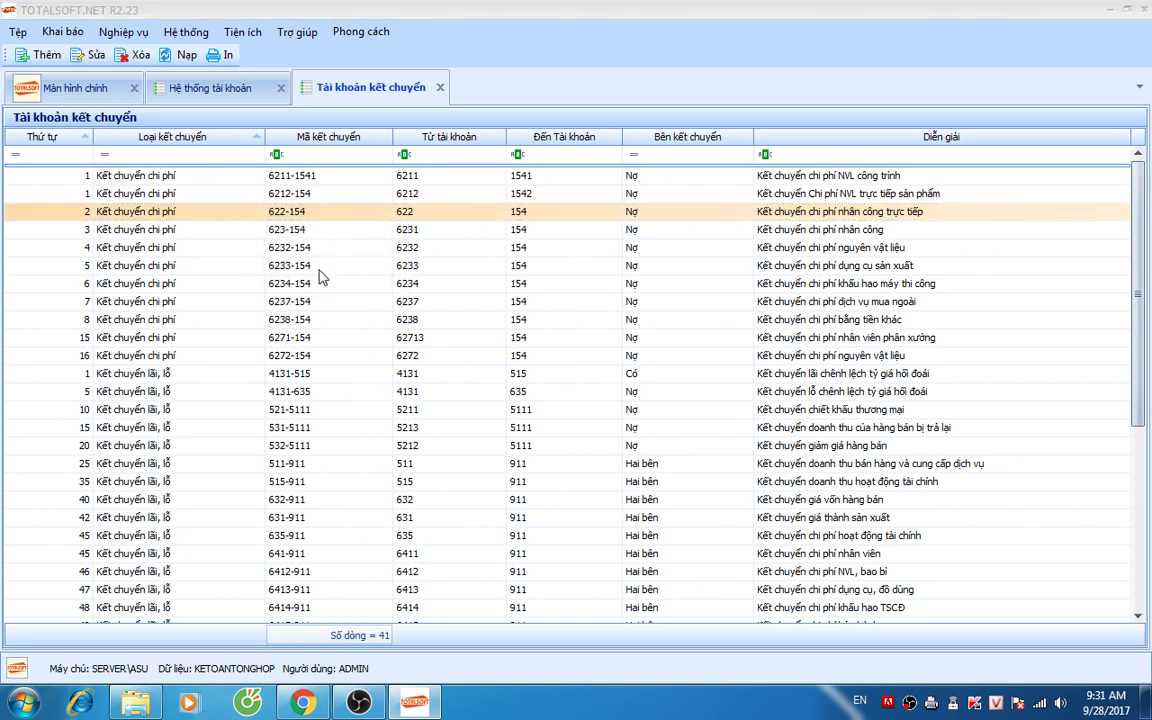
pyautogui.press('Return')
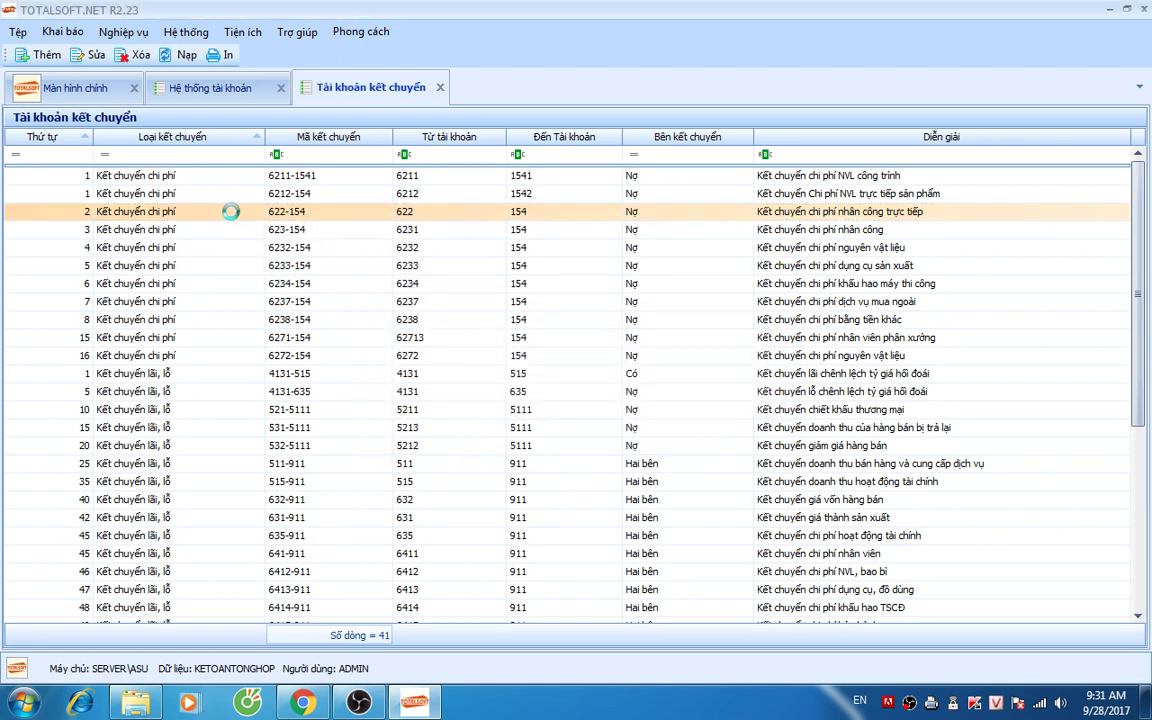
# Step: Start a new carry-forward entry with code 6221, Thứ tự 2, Từ Tài khoản 6221 and Đến Tài khoản 1541
pyautogui.rightClick(231, 214)
pyautogui.click(268, 224)
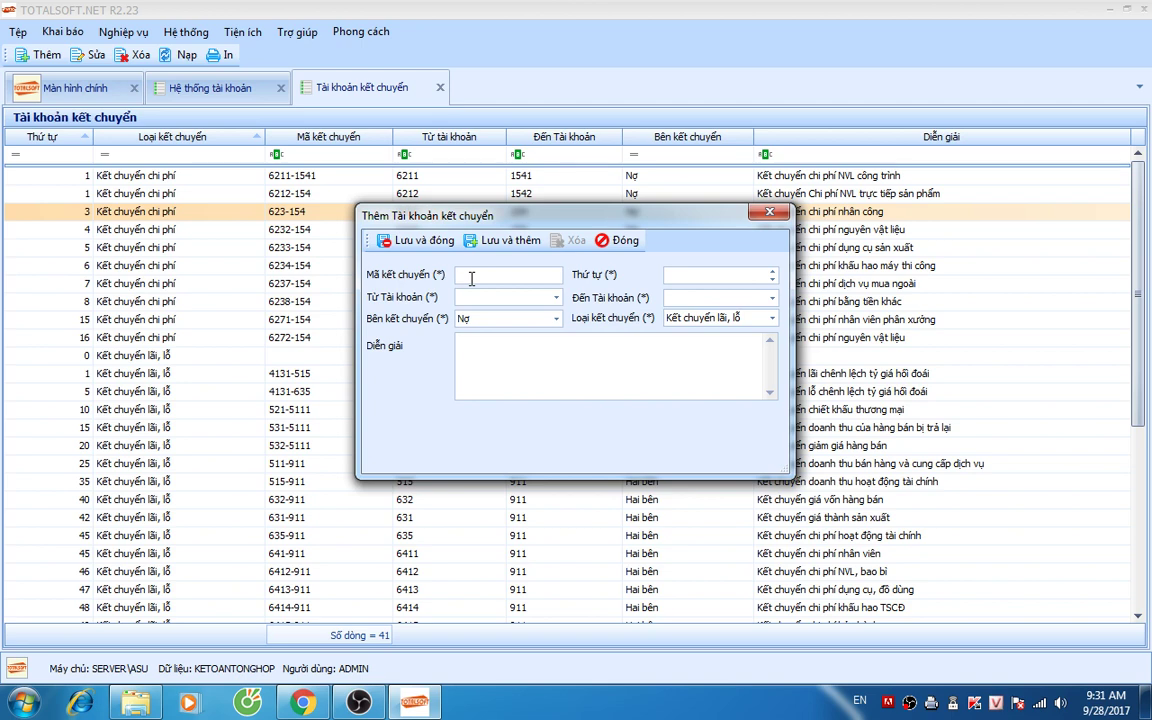
pyautogui.write('6221')
pyautogui.press('Tab')
pyautogui.write('511')
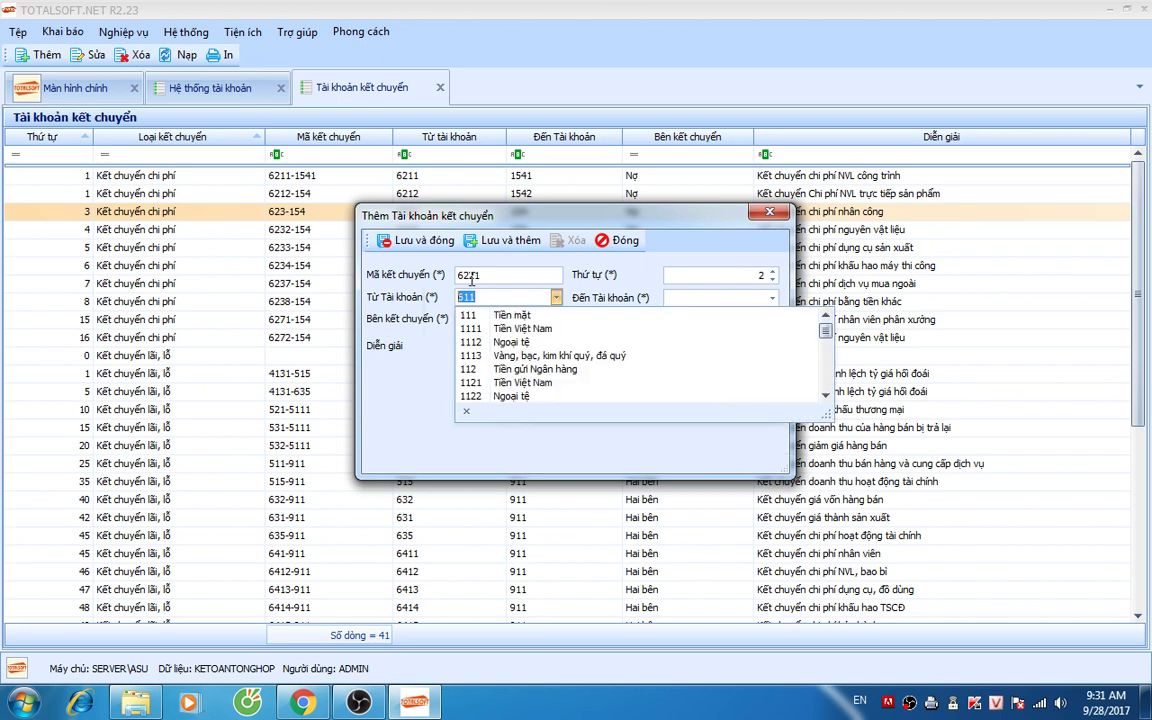
pyautogui.write('6221')
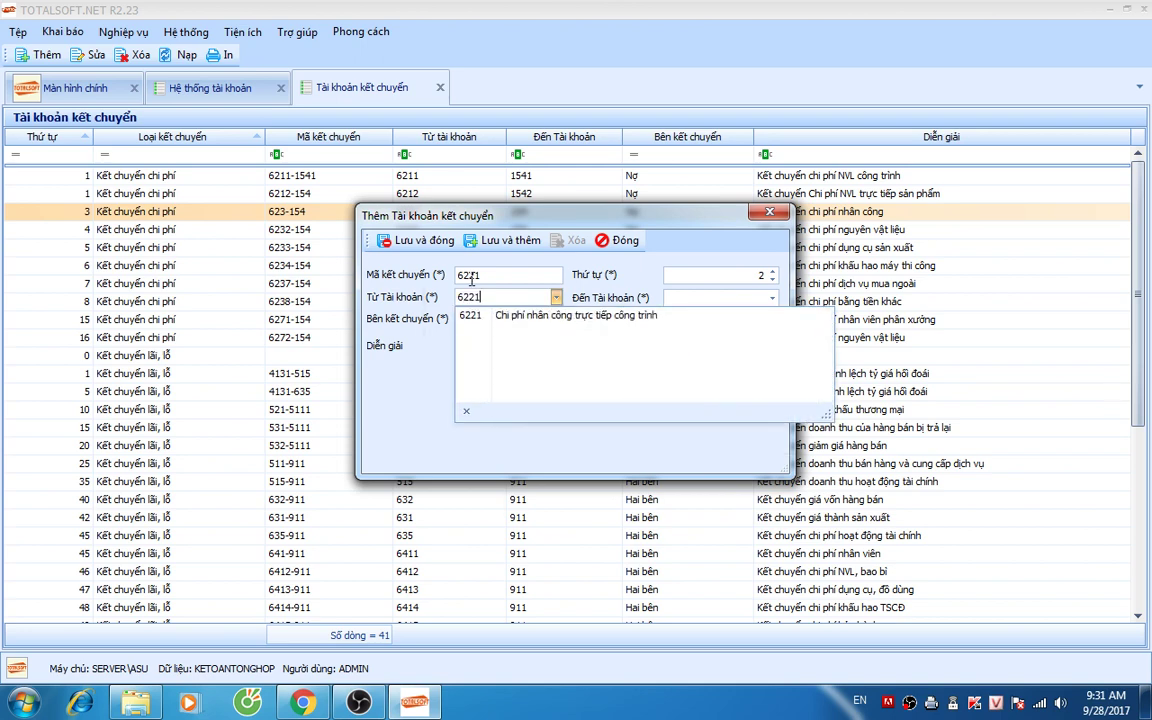
pyautogui.press('Tab')
pyautogui.write('1541')
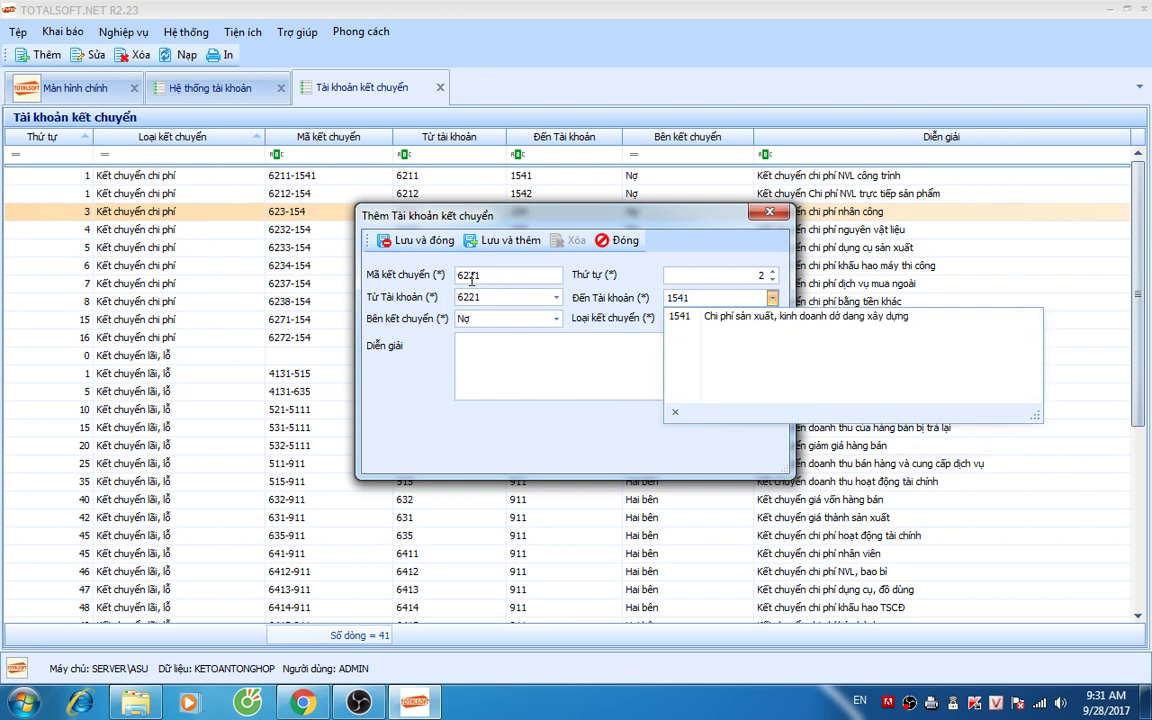
pyautogui.press('Tab')
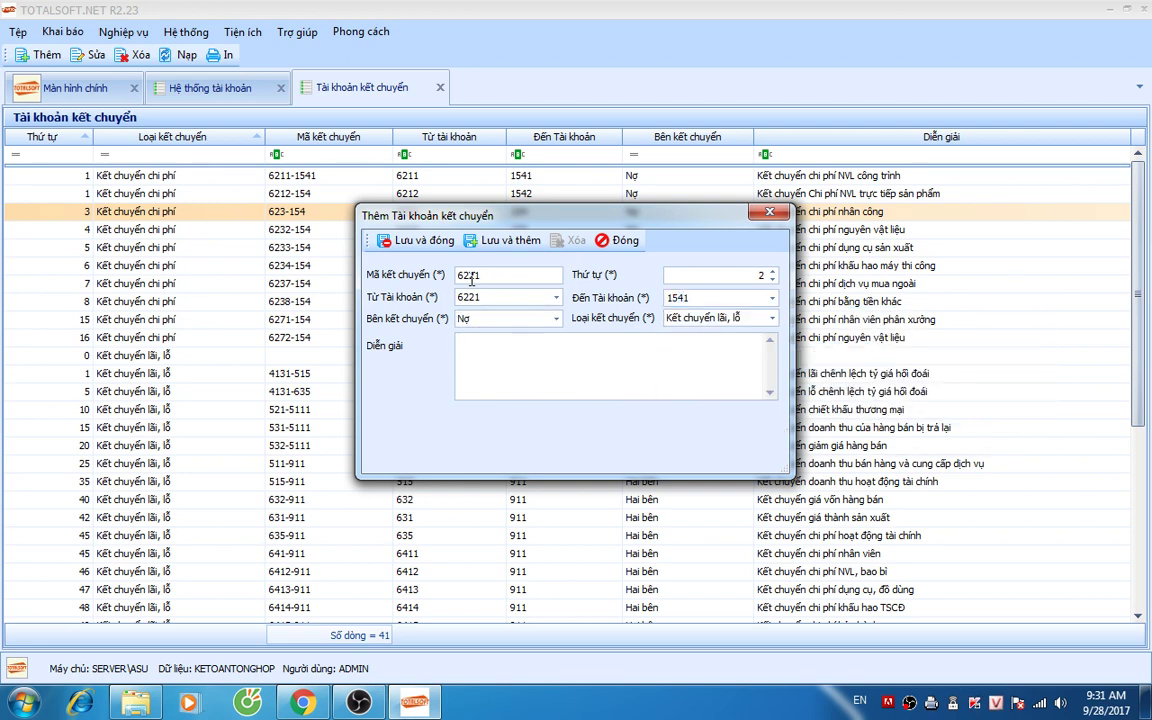
# Step: Describe the new entry as "Kết chuyển chi phí nhân công của công trình" and save it
pyautogui.write('Ke')
pyautogui.write('ết chuyển')
pyautogui.write(' chi phí nhân công ')
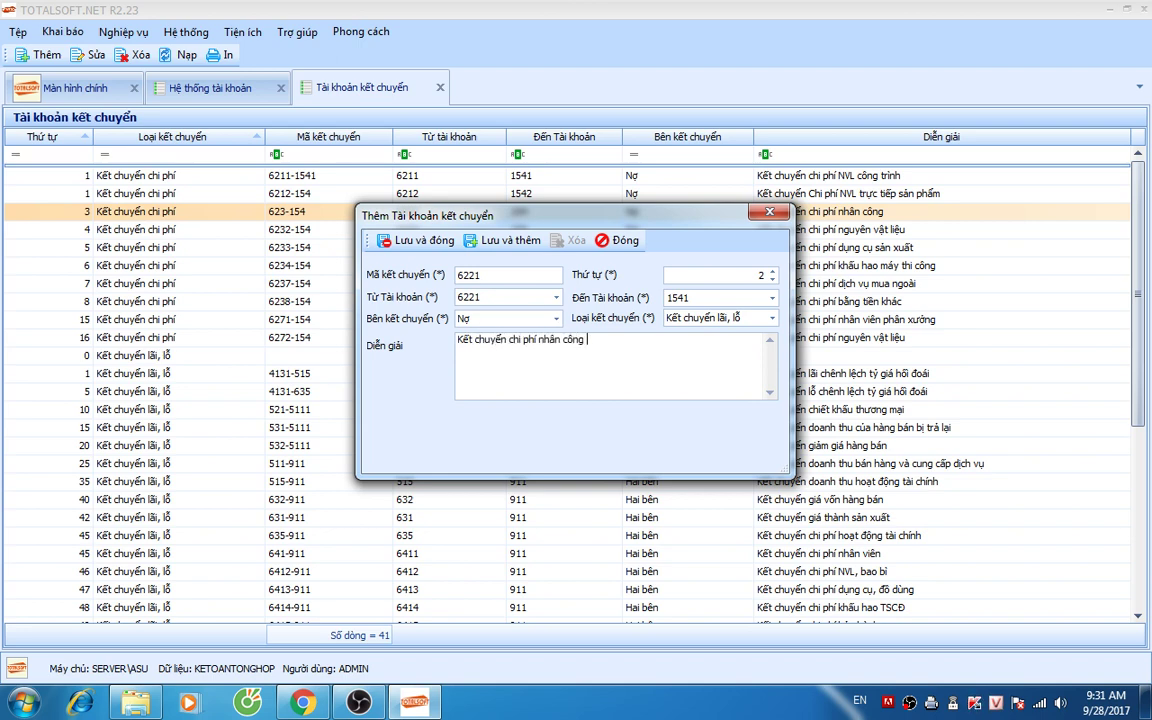
pyautogui.write('của công tri')
pyautogui.click(407, 243)
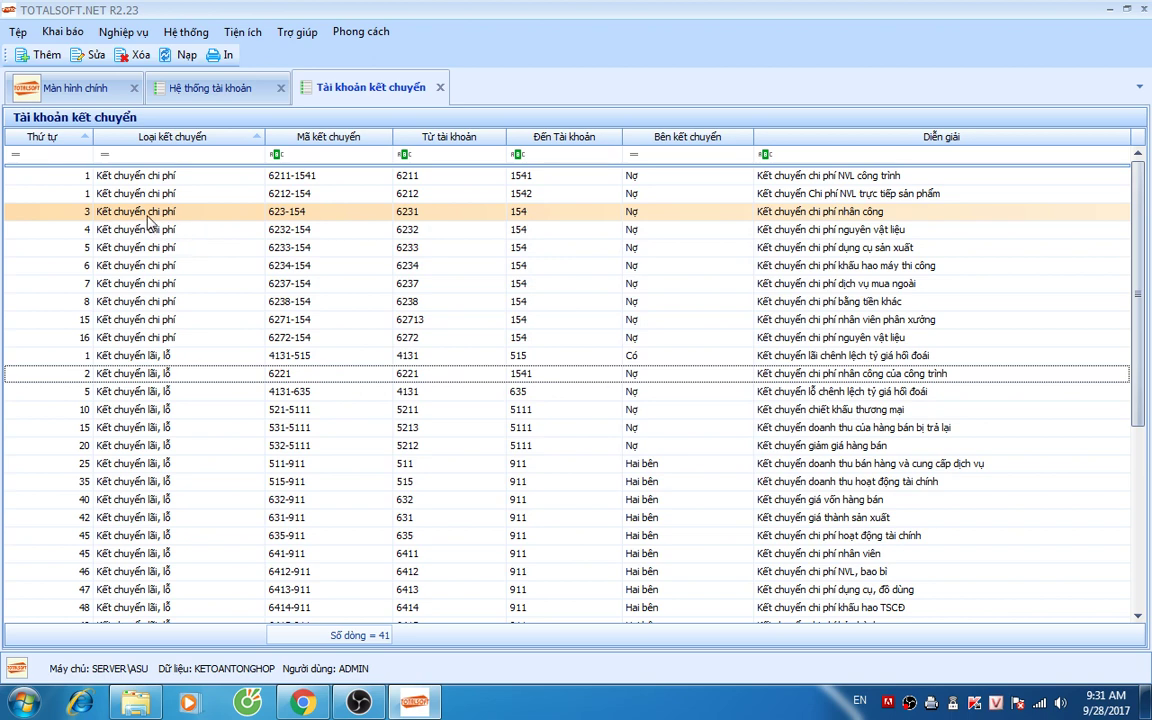
# Step: Change the type of carry-forward entry 6221 to Kết chuyển chi phí and save it
pyautogui.doubleClick(140, 374)
pyautogui.click(713, 320)
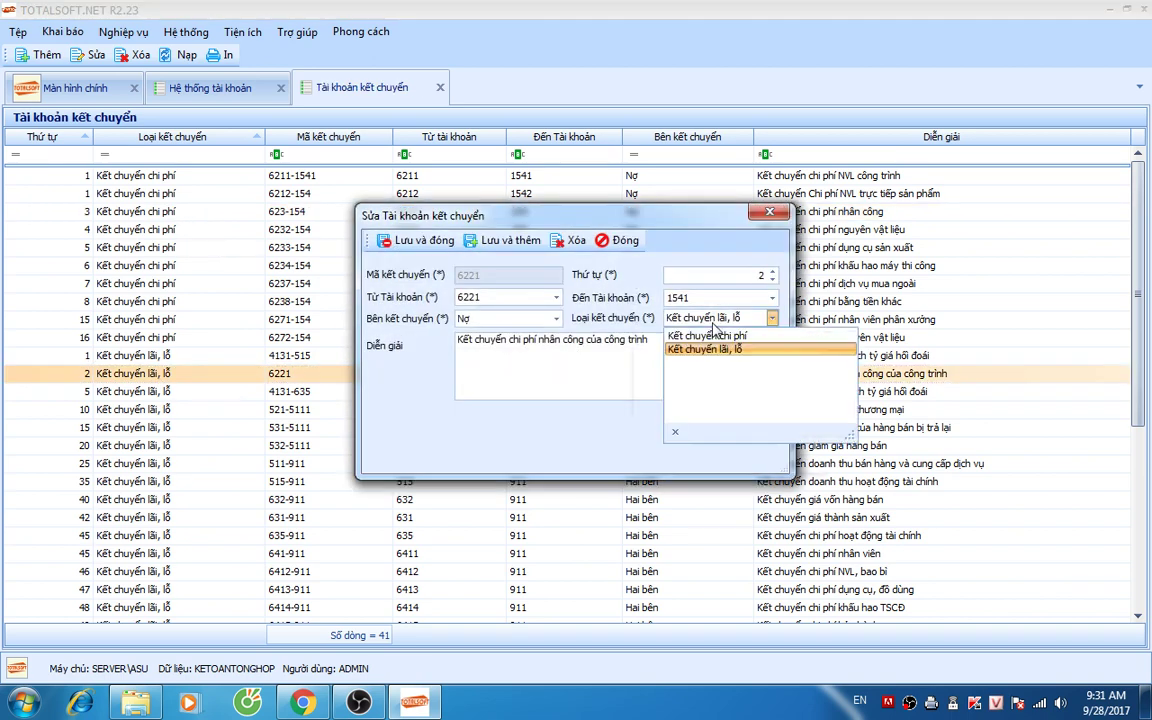
pyautogui.click(707, 336)
pyautogui.click(413, 241)
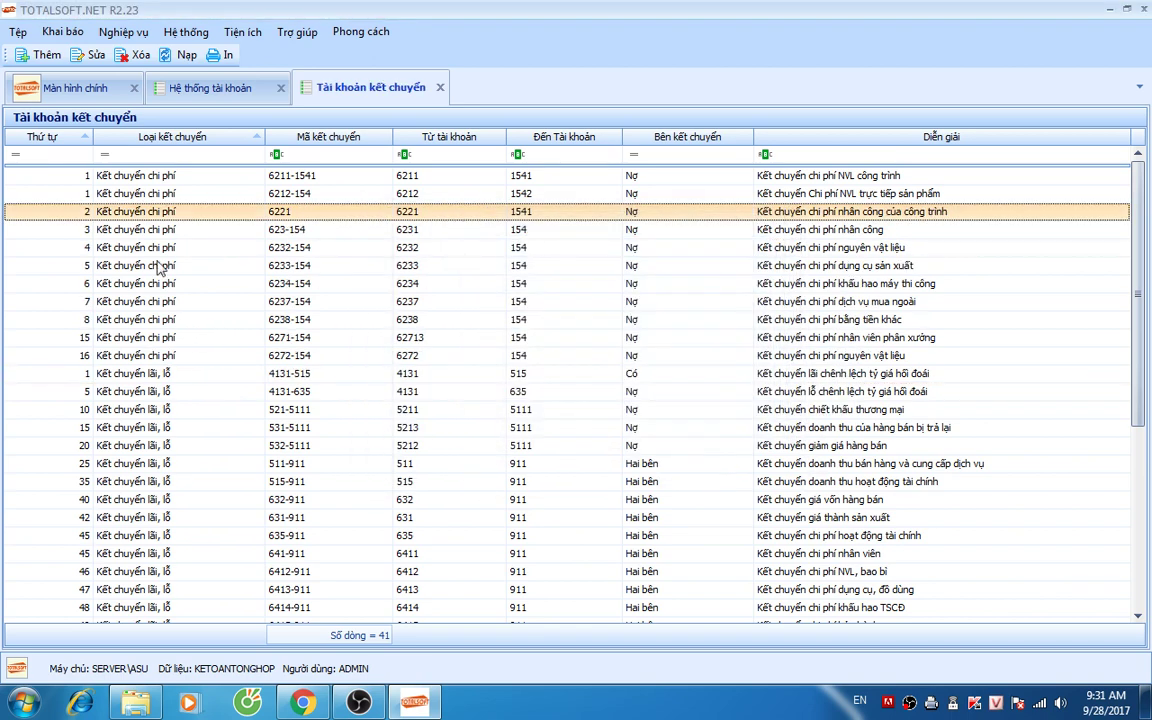
pyautogui.rightClick(130, 196)
pyautogui.click(160, 207)
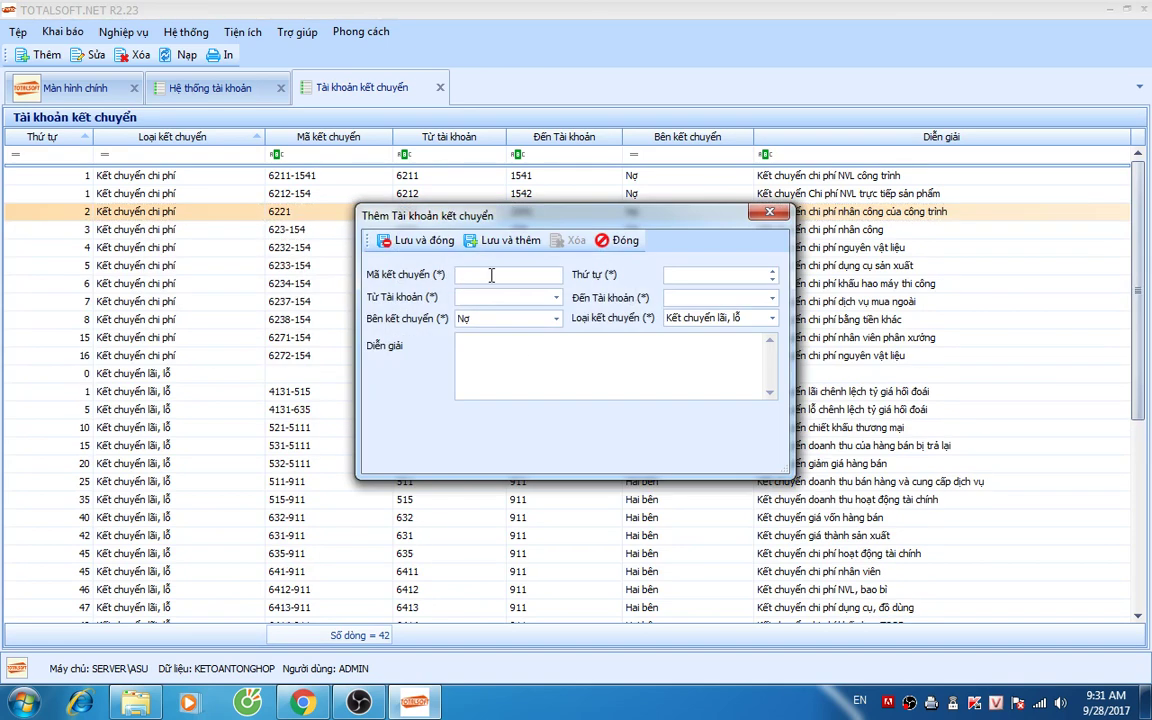
pyautogui.click(607, 240)
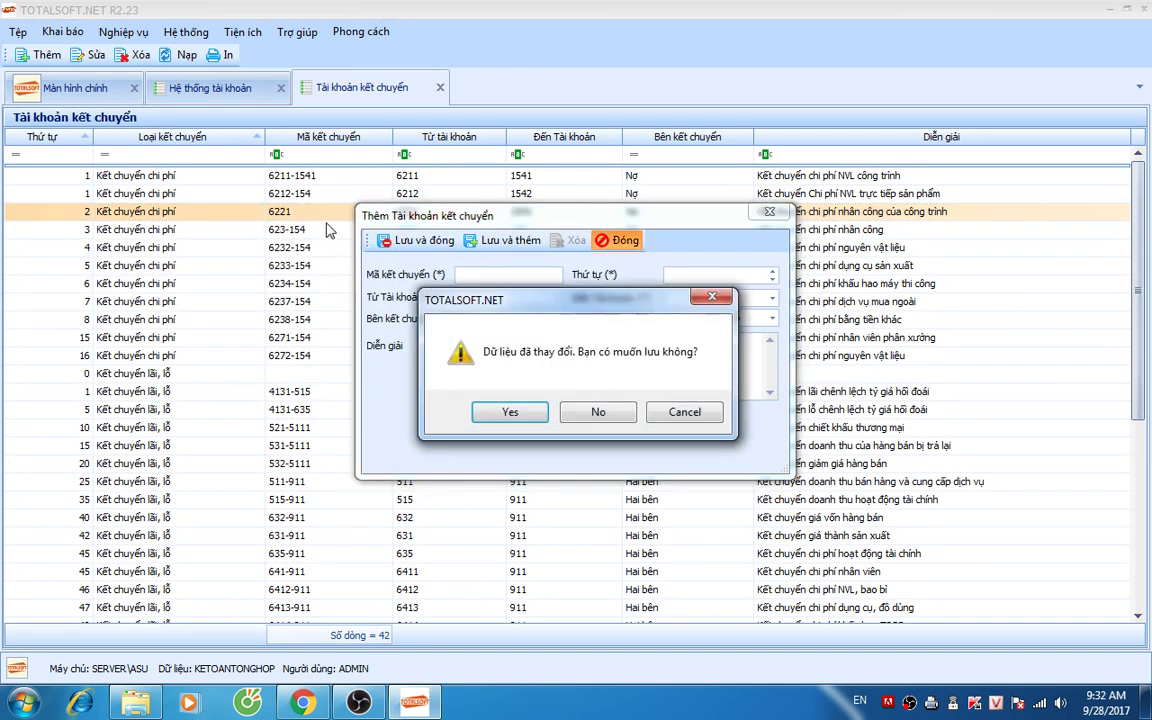
pyautogui.click(597, 412)
pyautogui.doubleClick(291, 214)
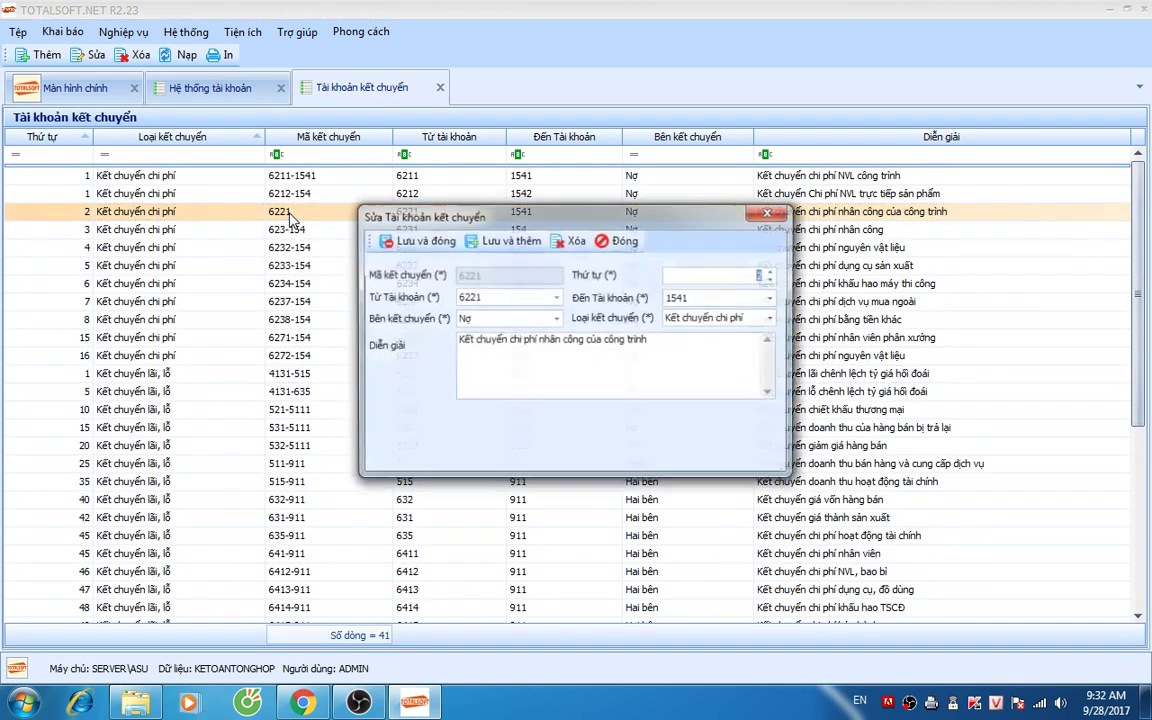
pyautogui.click(615, 240)
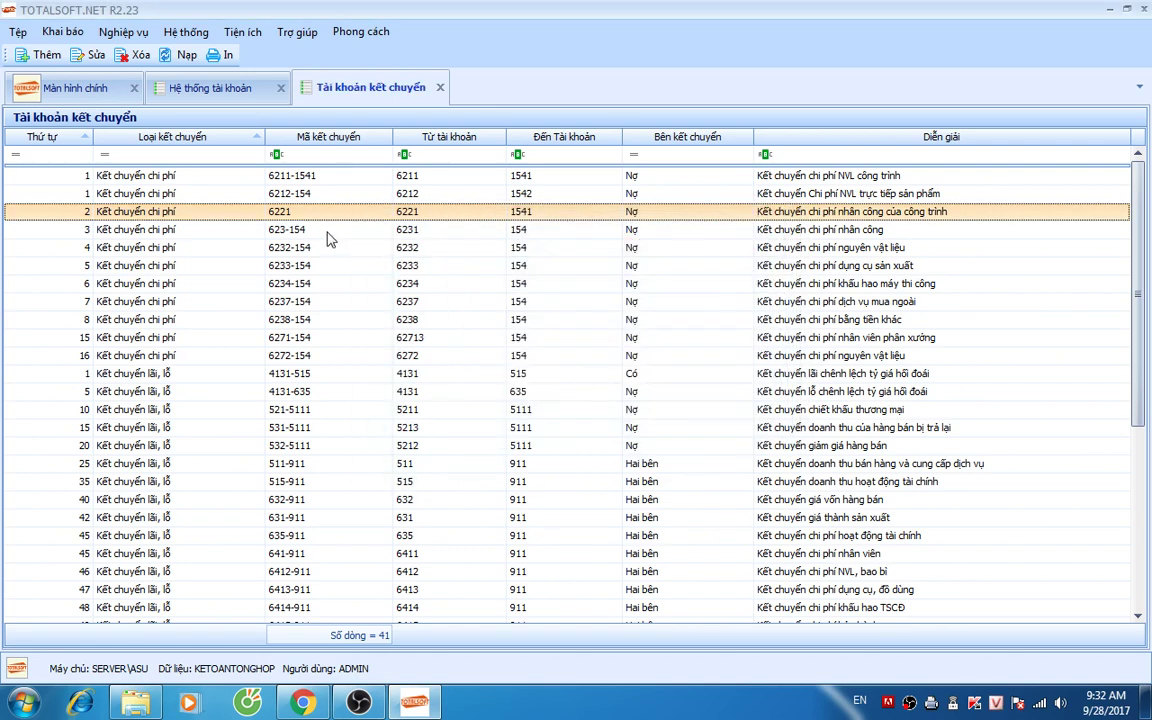
# Step: Delete the carry-forward entry with code 6221
pyautogui.rightClick(281, 220)
pyautogui.click(300, 267)
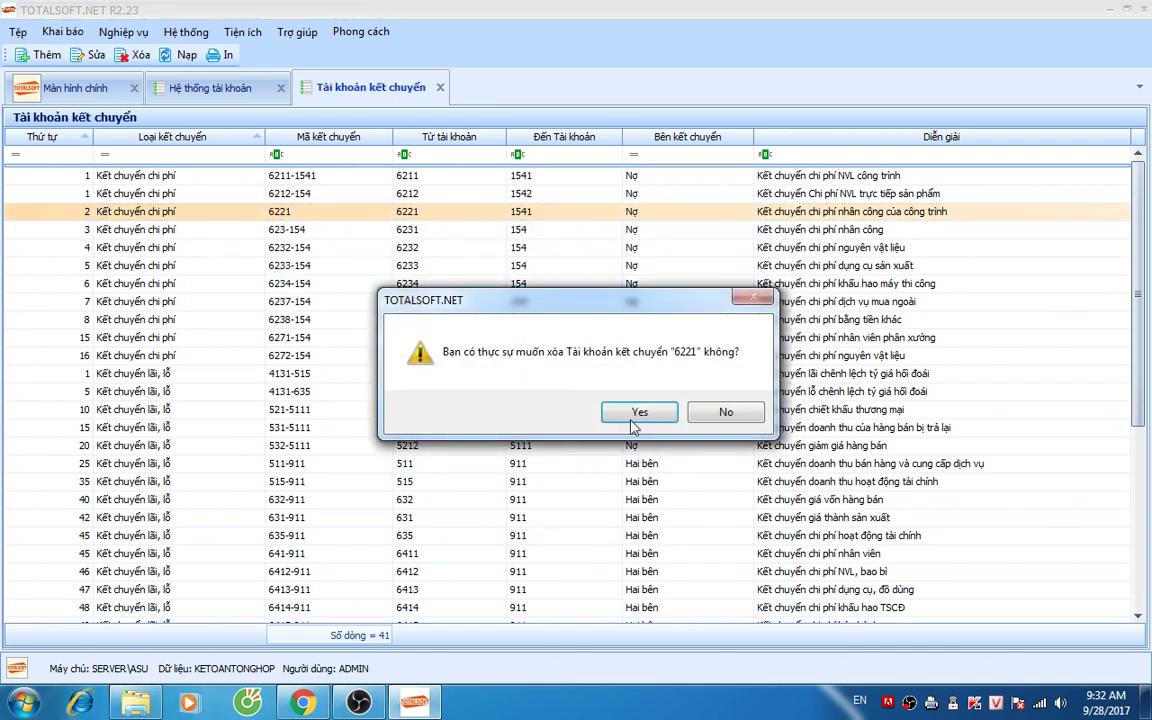
pyautogui.click(623, 413)
# Step: Start a new carry-forward entry with code 6221-1541, Thứ tự 2, Từ Tài khoản 6221 and Đến Tài khoản 1541
pyautogui.click(200, 195)
pyautogui.rightClick(200, 195)
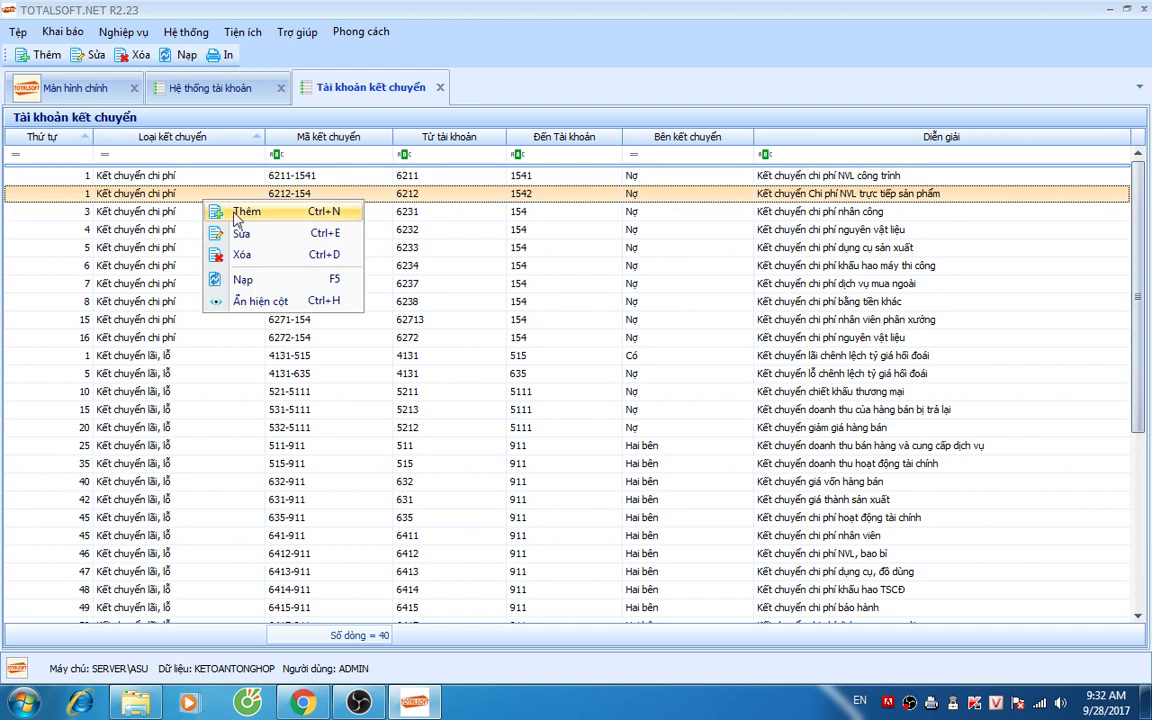
pyautogui.click(234, 212)
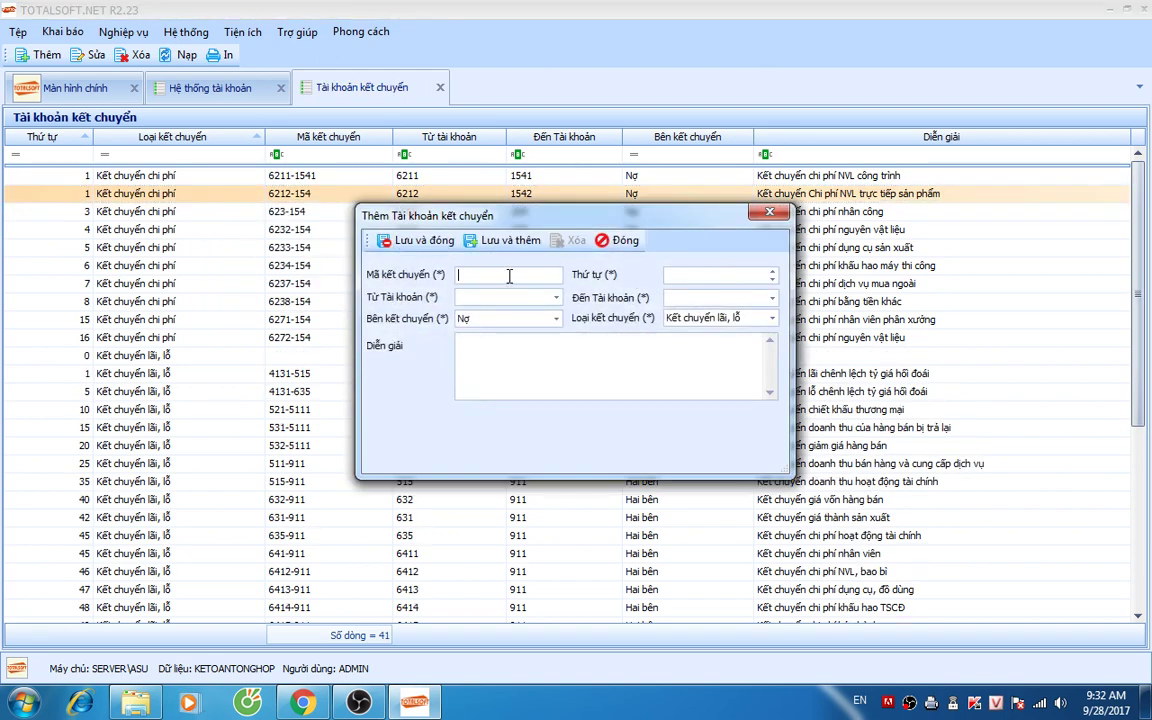
pyautogui.write('6221')
pyautogui.write('6221')
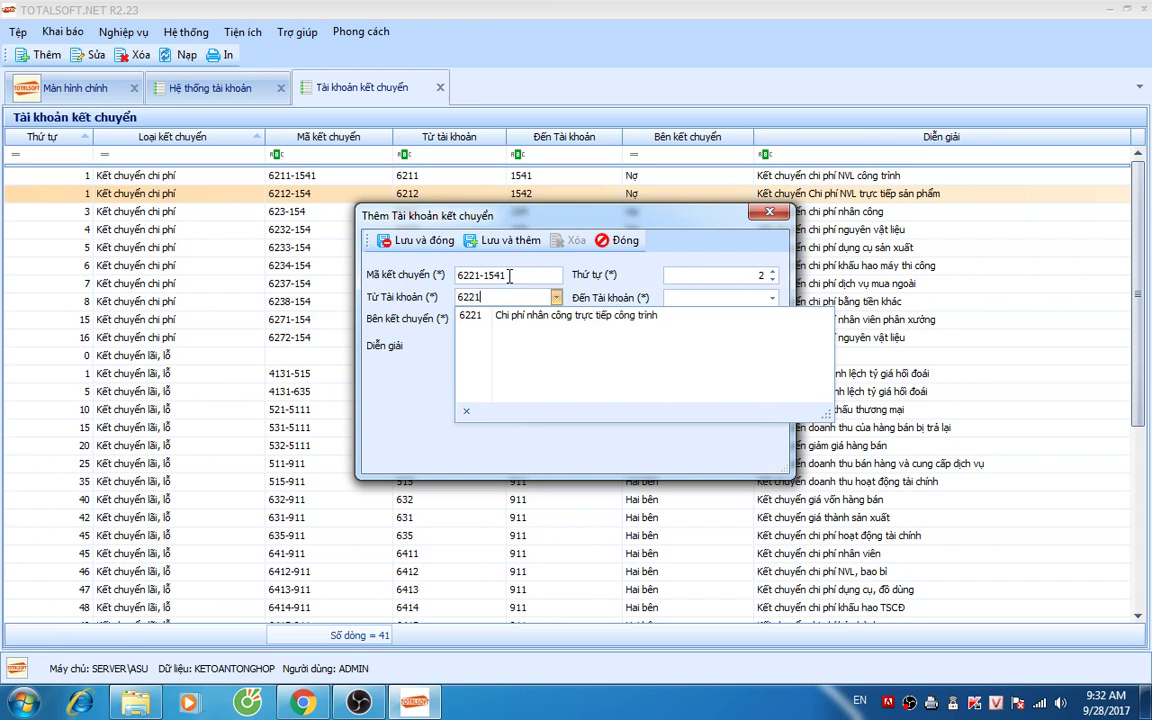
pyautogui.press('Tab')
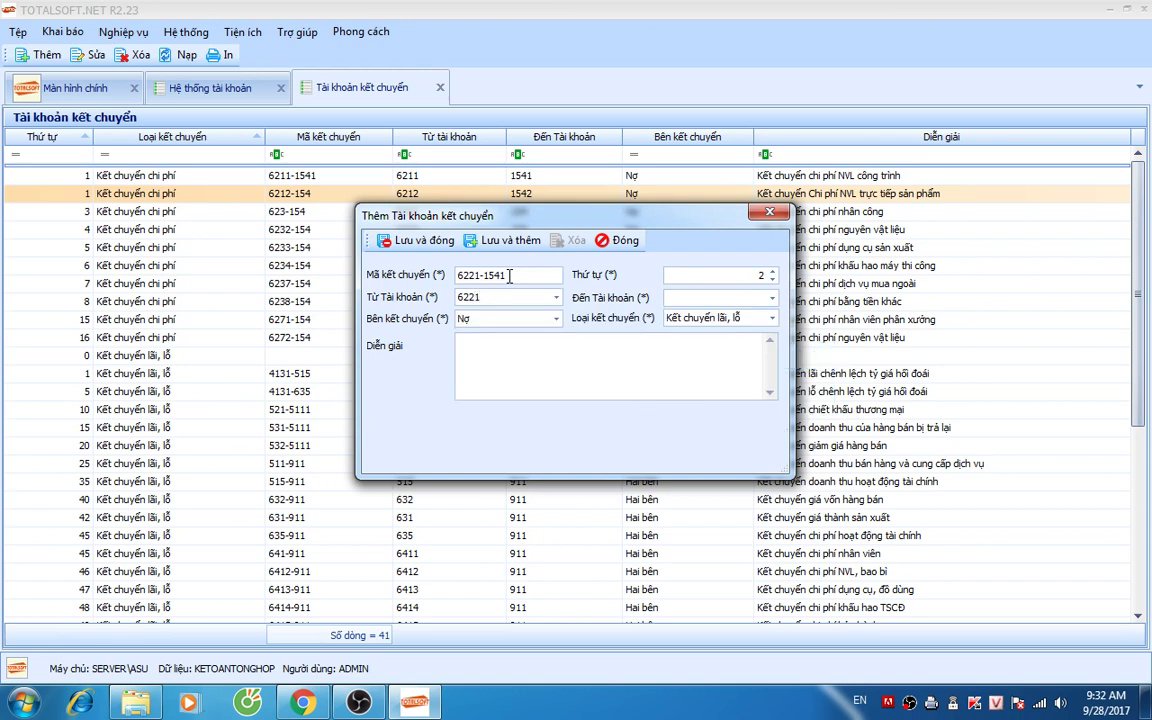
pyautogui.write('1541')
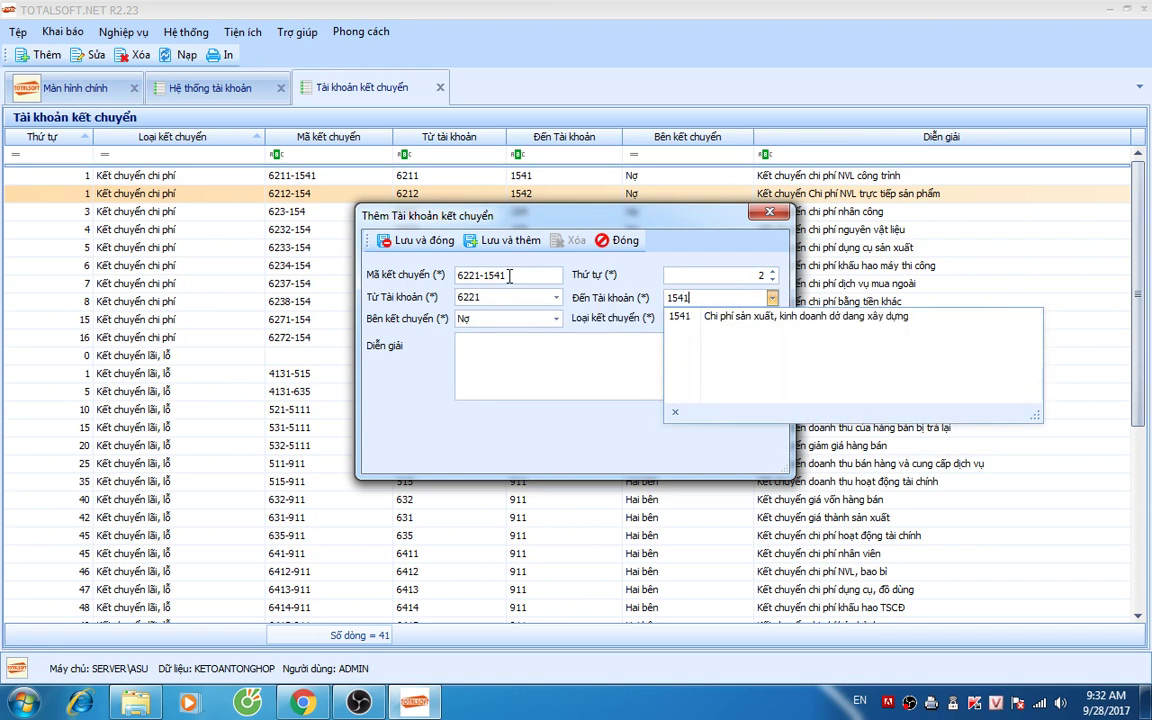
pyautogui.press('Tab')
# Step: Set the new entry's type to Kết chuyển chi phí, describe it as "Kết chuyển chi phí nhân công công trình" and save it
pyautogui.click(726, 318)
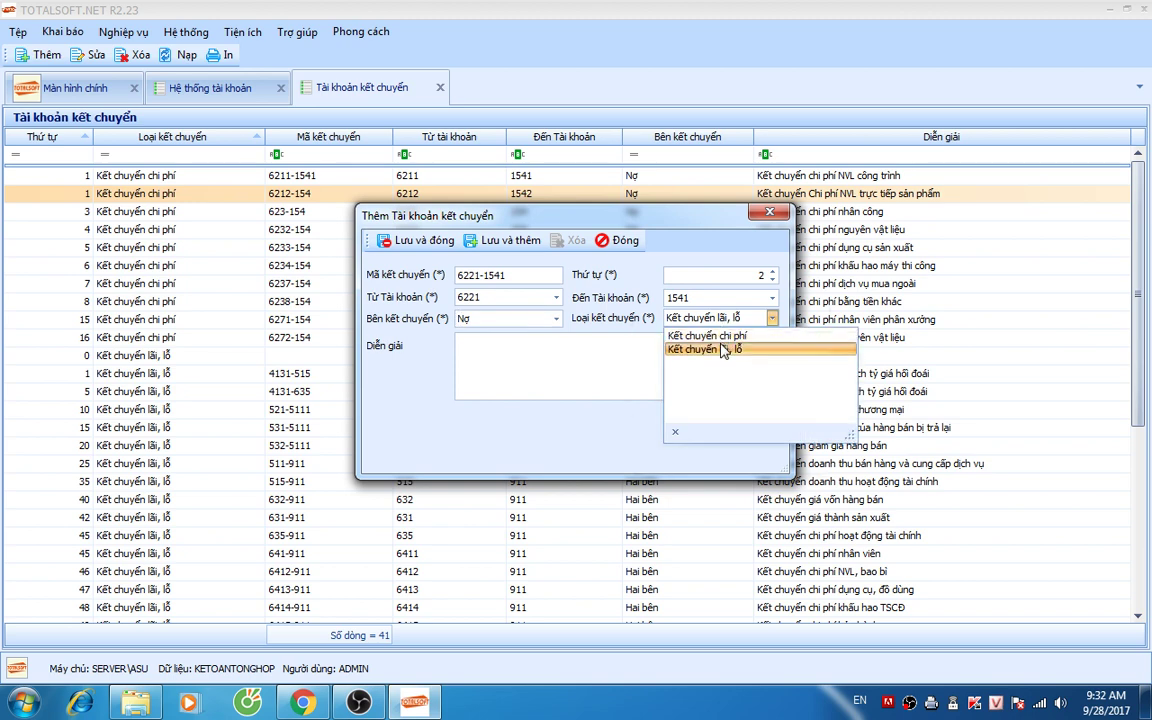
pyautogui.click(700, 331)
pyautogui.click(468, 360)
pyautogui.write('Kết')
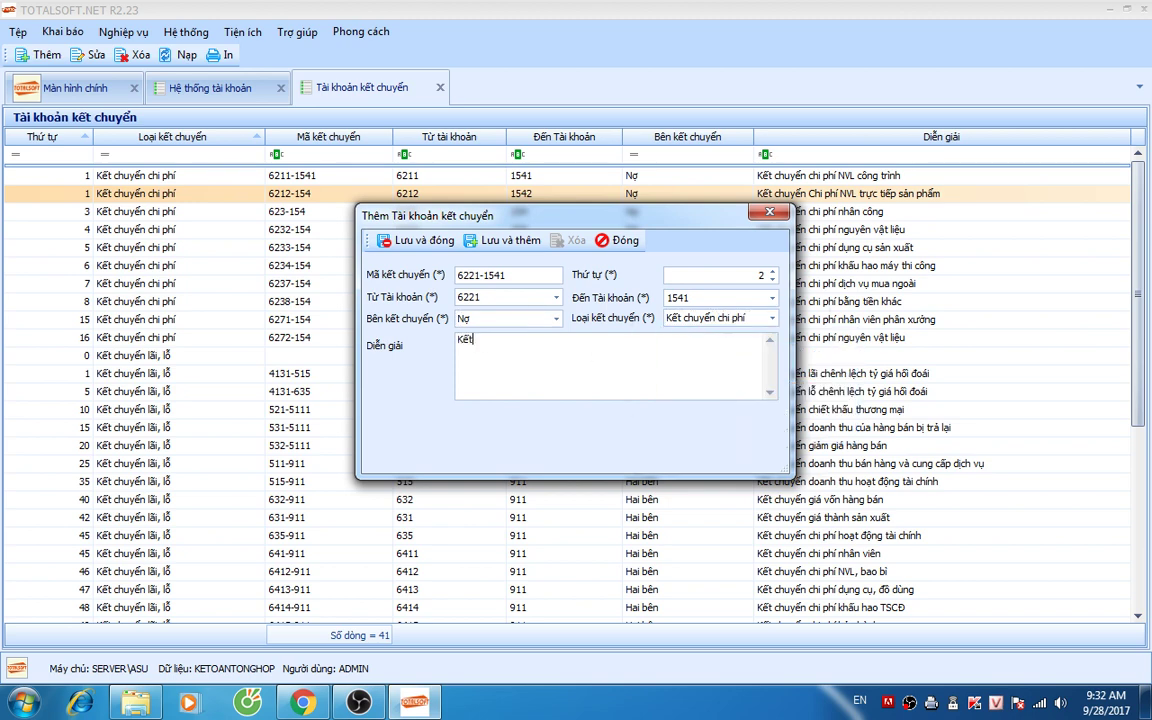
pyautogui.write(' chuyển chi phí nhân công về')
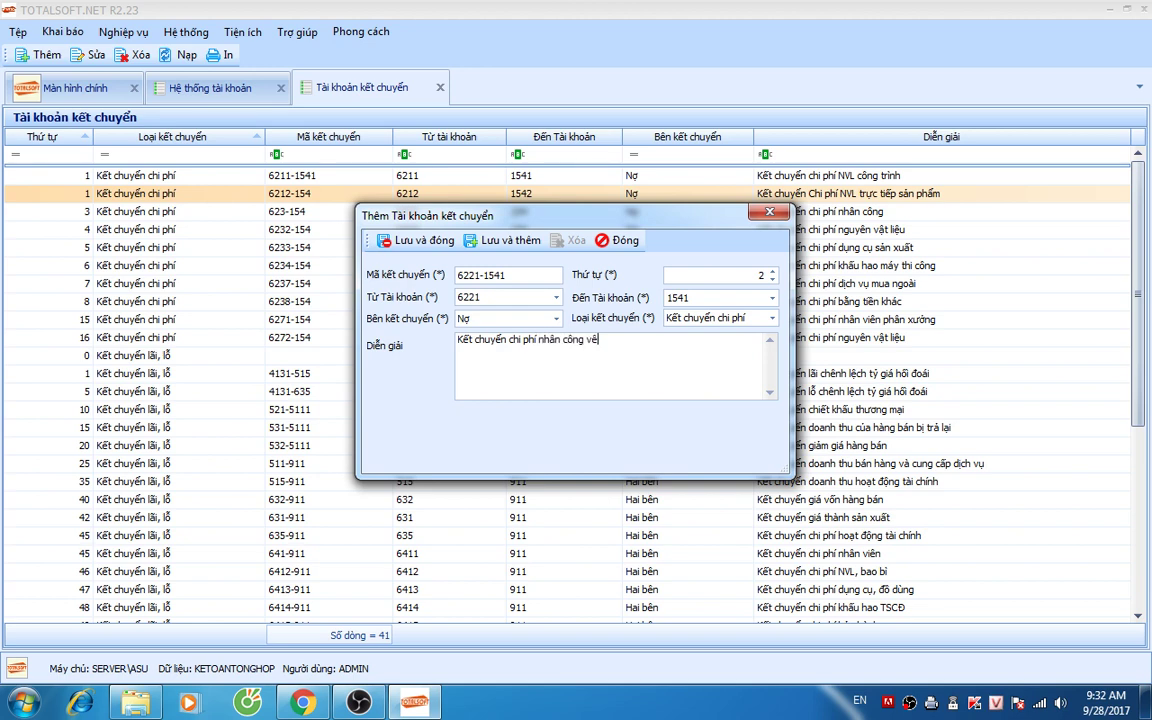
pyautogui.write(' co')
pyautogui.press('BackSpace')
pyautogui.press('BackSpace')
pyautogui.press('BackSpace')
pyautogui.press('BackSpace')
pyautogui.press('BackSpace')
pyautogui.write('công trình')
pyautogui.click(400, 241)
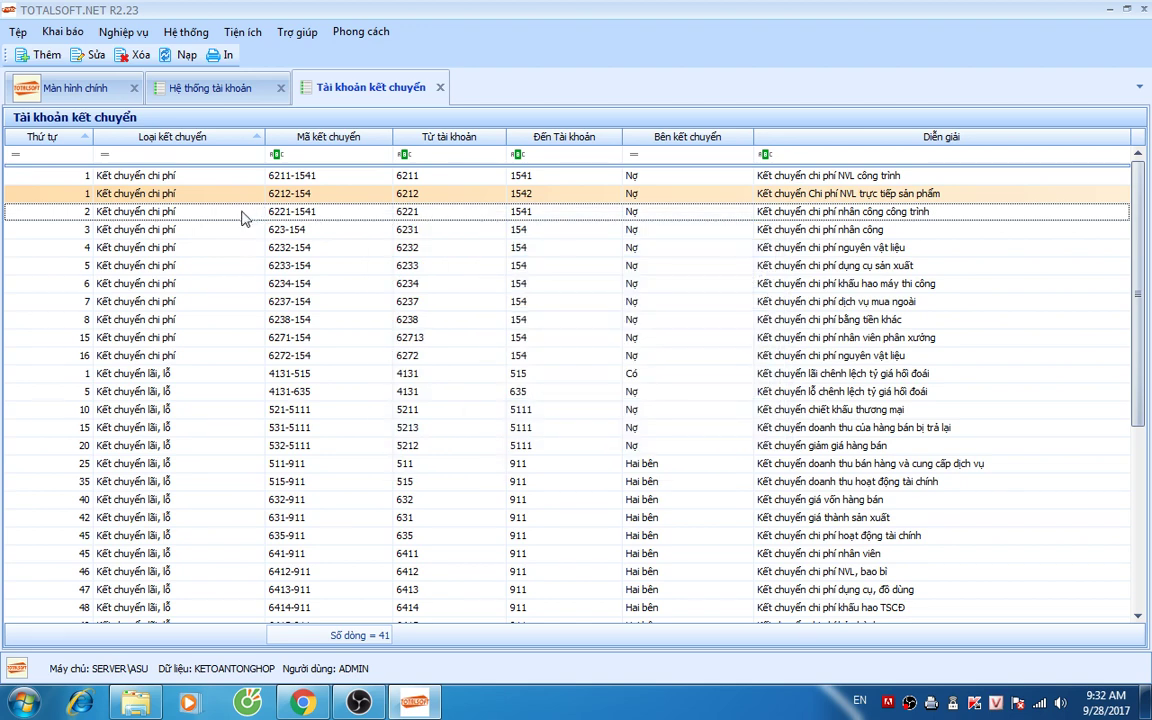
# Step: Start a new carry-forward entry with code 6222-1542, Thứ tự 2, Từ Tài khoản 6222 and Đến Tài khoản 1542
pyautogui.rightClick(239, 218)
pyautogui.click(254, 224)
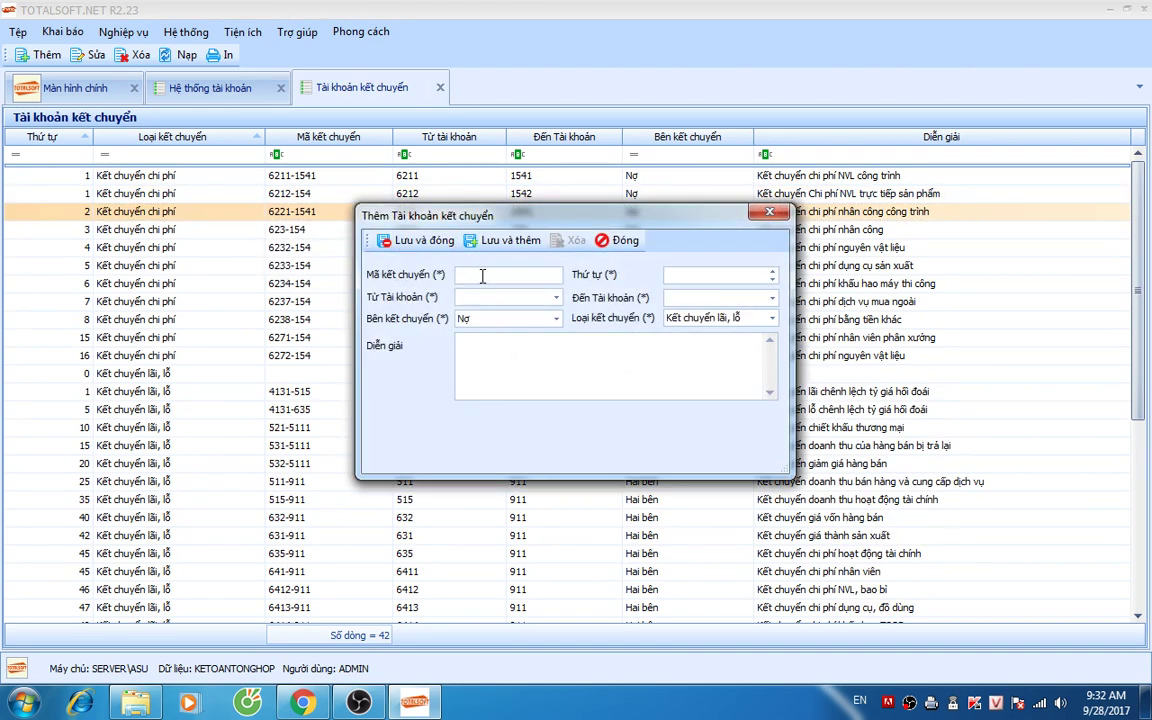
pyautogui.write('622')
pyautogui.write('21')
pyautogui.write('2-1542')
pyautogui.write('6222')
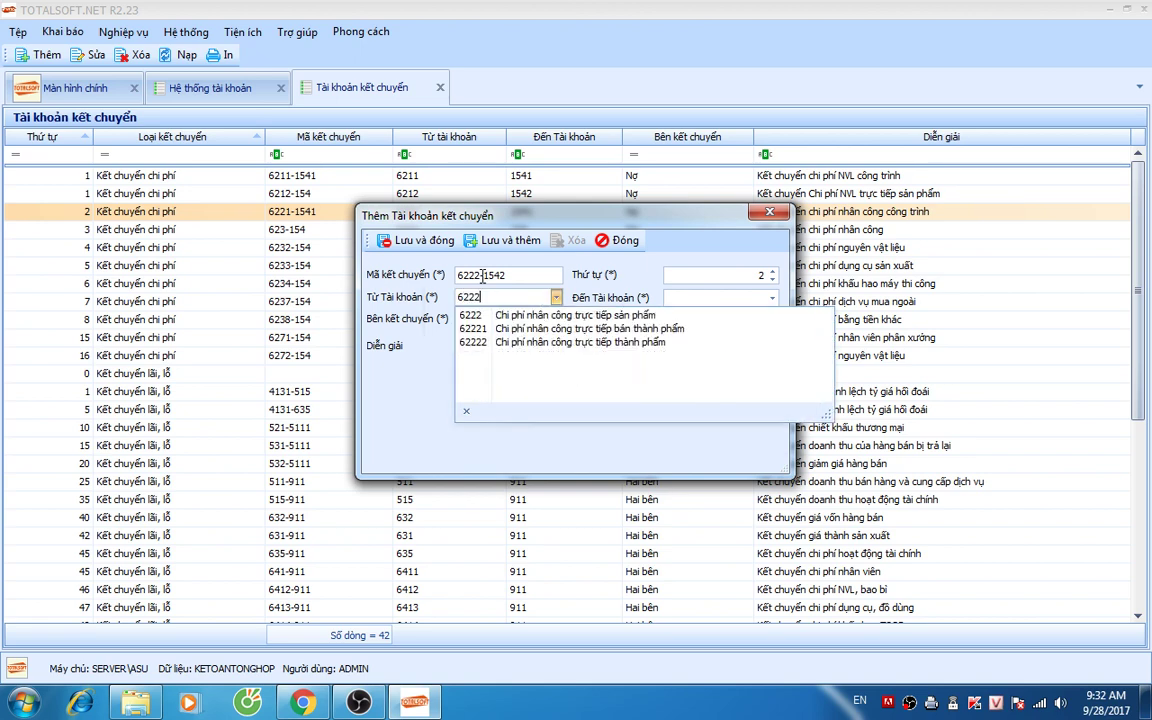
pyautogui.press('Tab')
pyautogui.write('1542')
pyautogui.press('Tab')
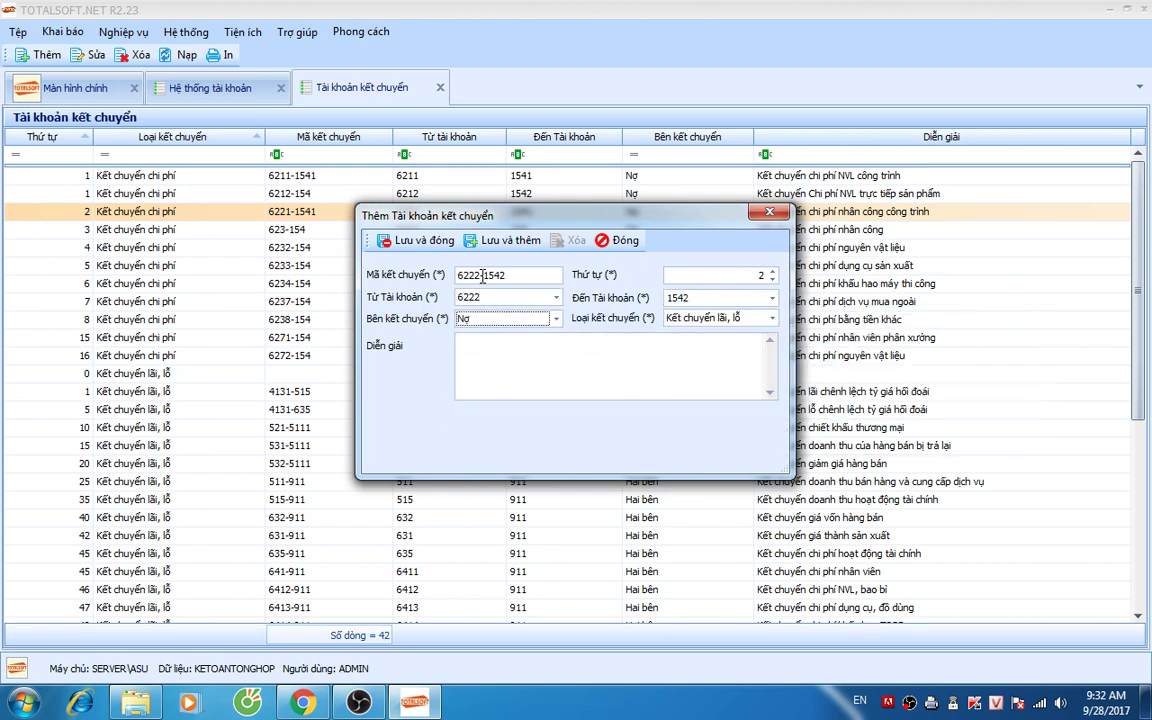
pyautogui.press('Tab')
# Step: Set the new entry's type to Kết chuyển chi phí, describe it as "Kết chuyển chi phí nhân công sản phẩm" and save it
pyautogui.click(689, 320)
pyautogui.click(705, 404)
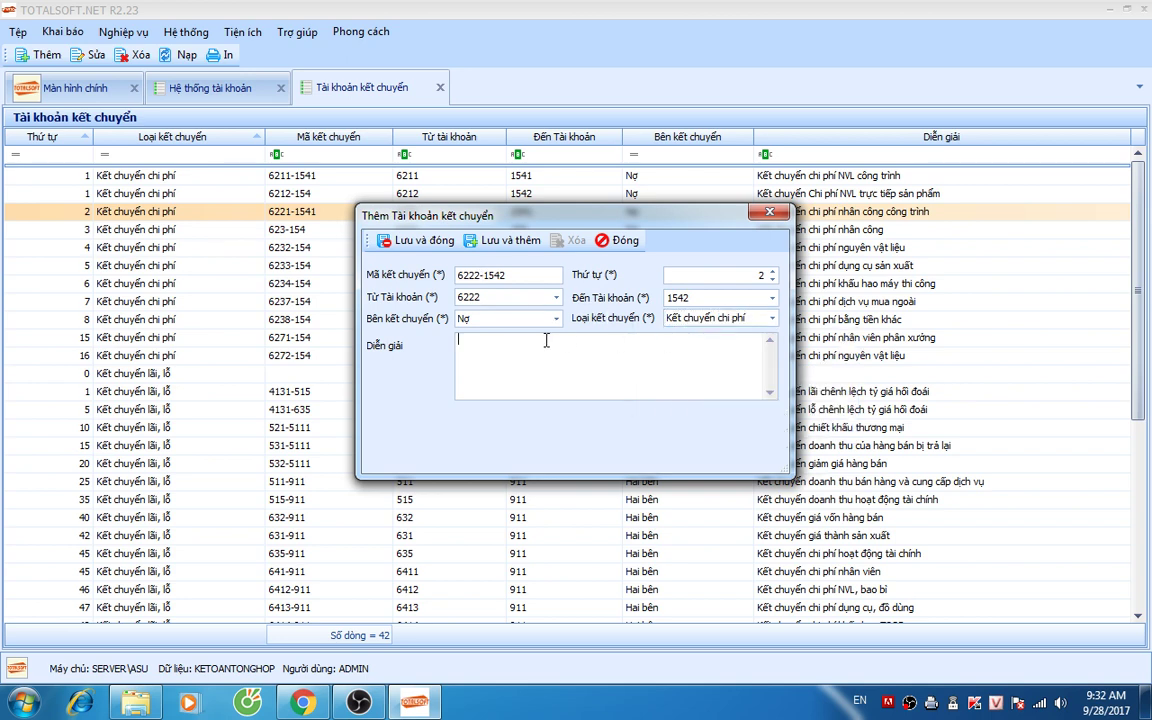
pyautogui.write('Kết chuyển chi phí nhân công về tài khoản')
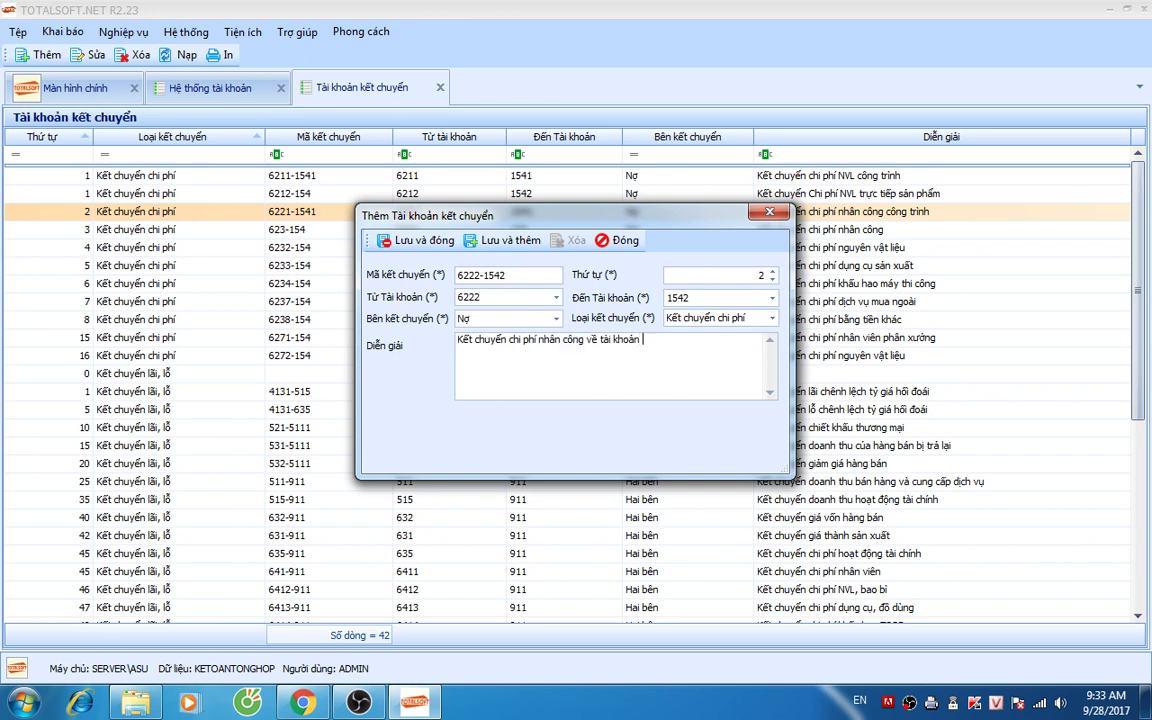
pyautogui.press('BackSpace')
pyautogui.press('BackSpace')
pyautogui.press('BackSpace')
pyautogui.press('BackSpace')
pyautogui.press('BackSpace')
pyautogui.press('BackSpace')
pyautogui.press('BackSpace')
pyautogui.press('BackSpace')
pyautogui.press('BackSpace')
pyautogui.press('BackSpace')
pyautogui.press('BackSpace')
pyautogui.write('sản phẩm')
pyautogui.click(383, 238)
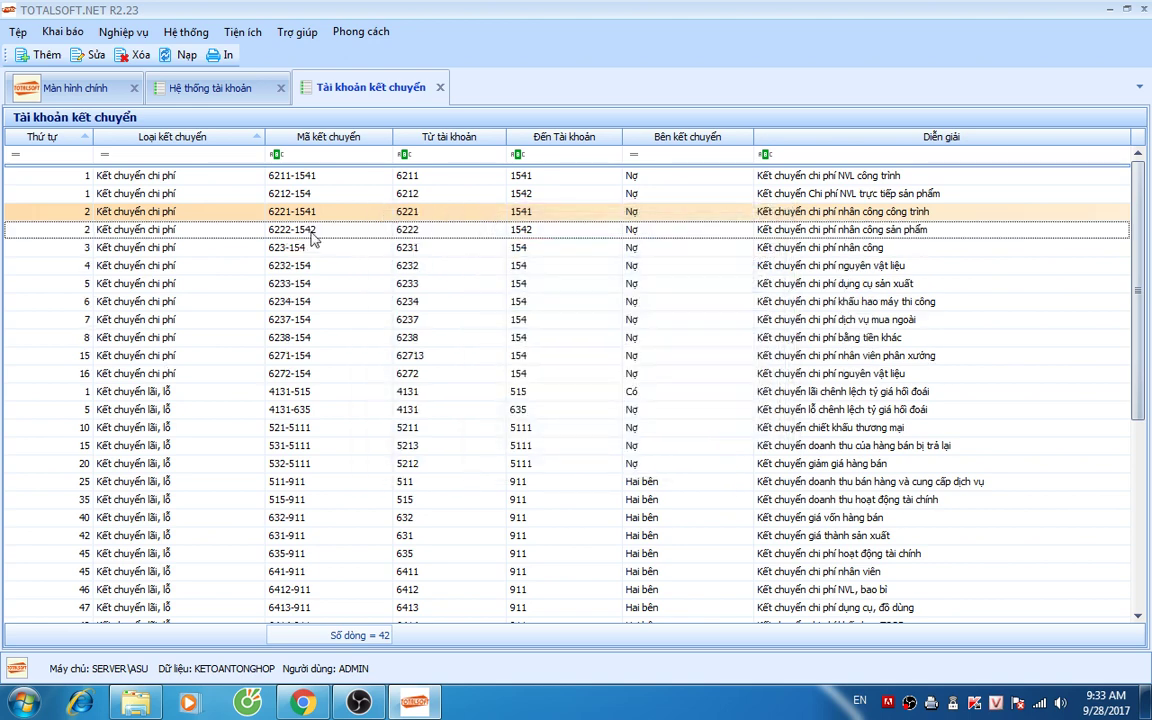
# Step: Delete the five carry-forward entries from 6232-154 through 6238-154
pyautogui.click(238, 249)
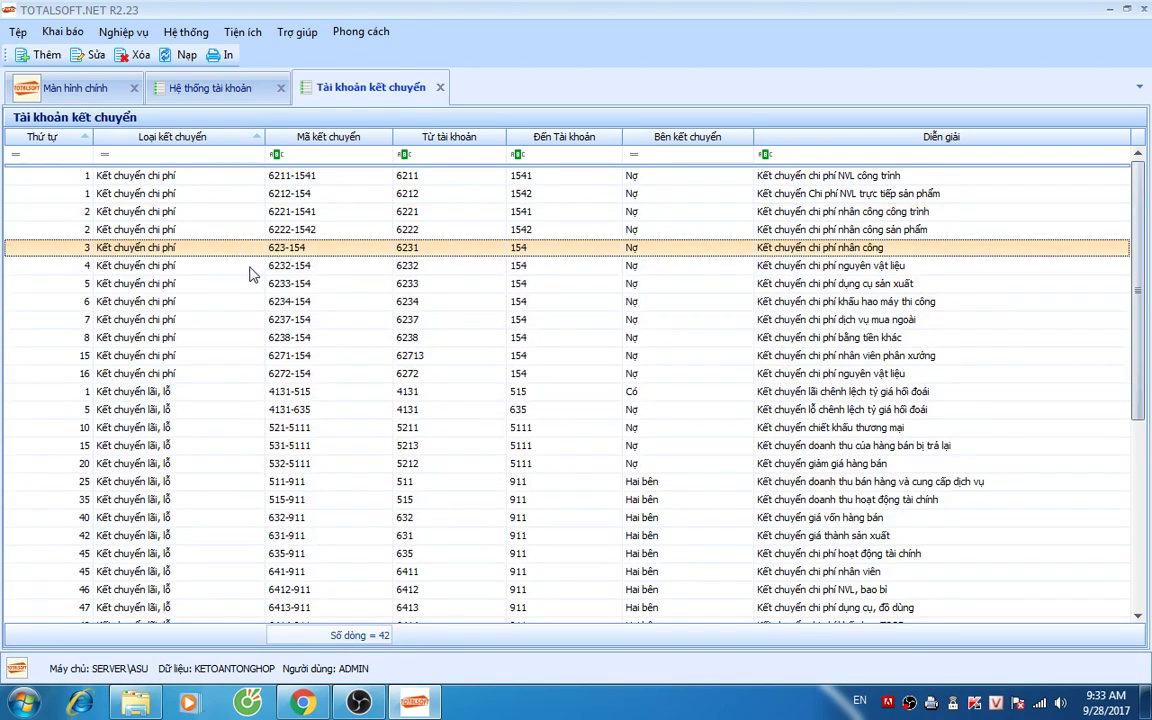
pyautogui.moveTo(228, 273); pyautogui.dragTo(218, 345)
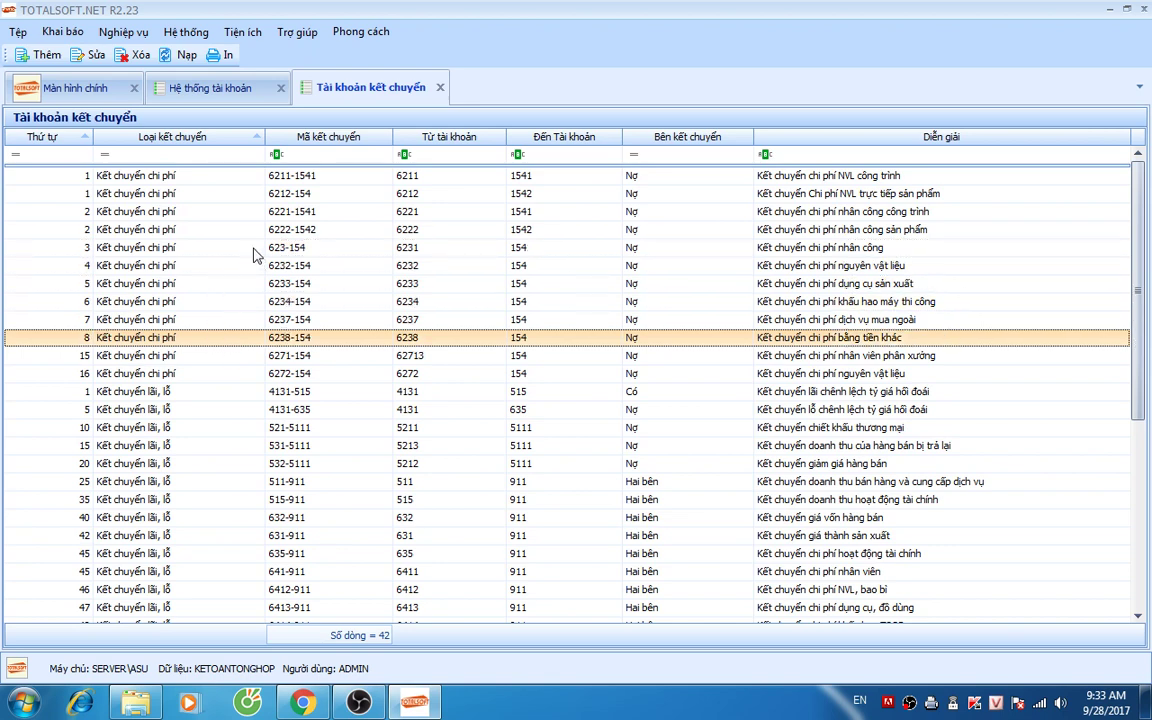
pyautogui.click(398, 265)
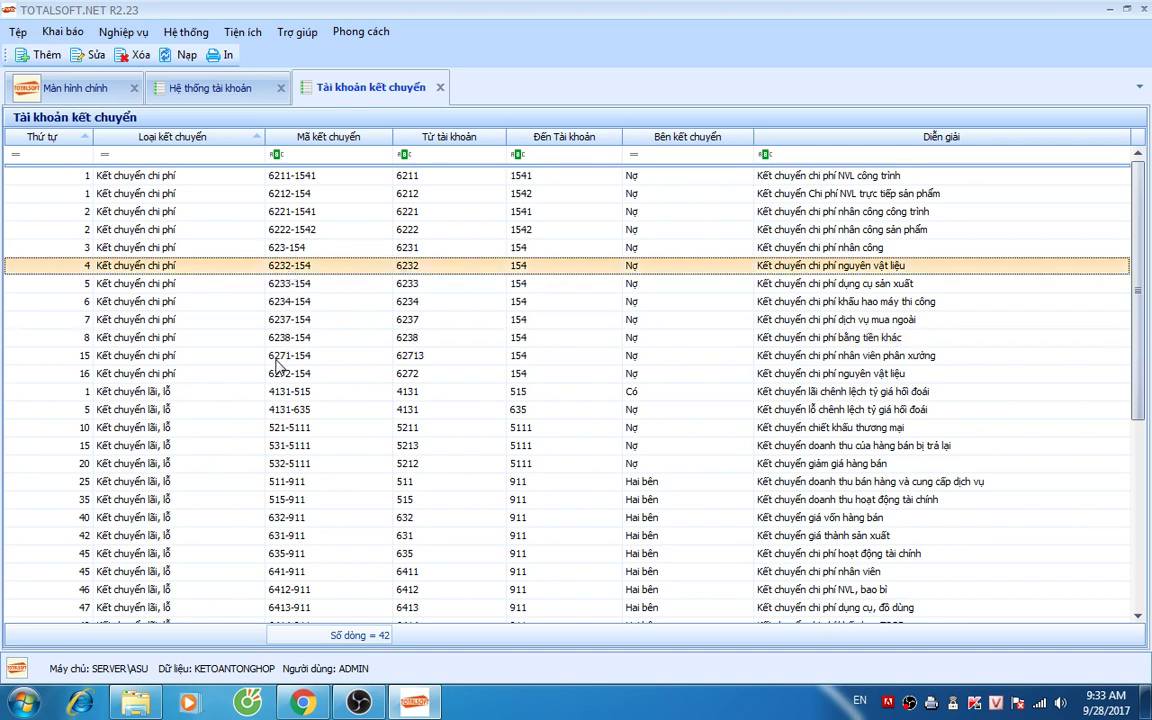
pyautogui.keyDown('shift'); pyautogui.click(277, 338); pyautogui.keyUp('shift')
pyautogui.rightClick(278, 344)
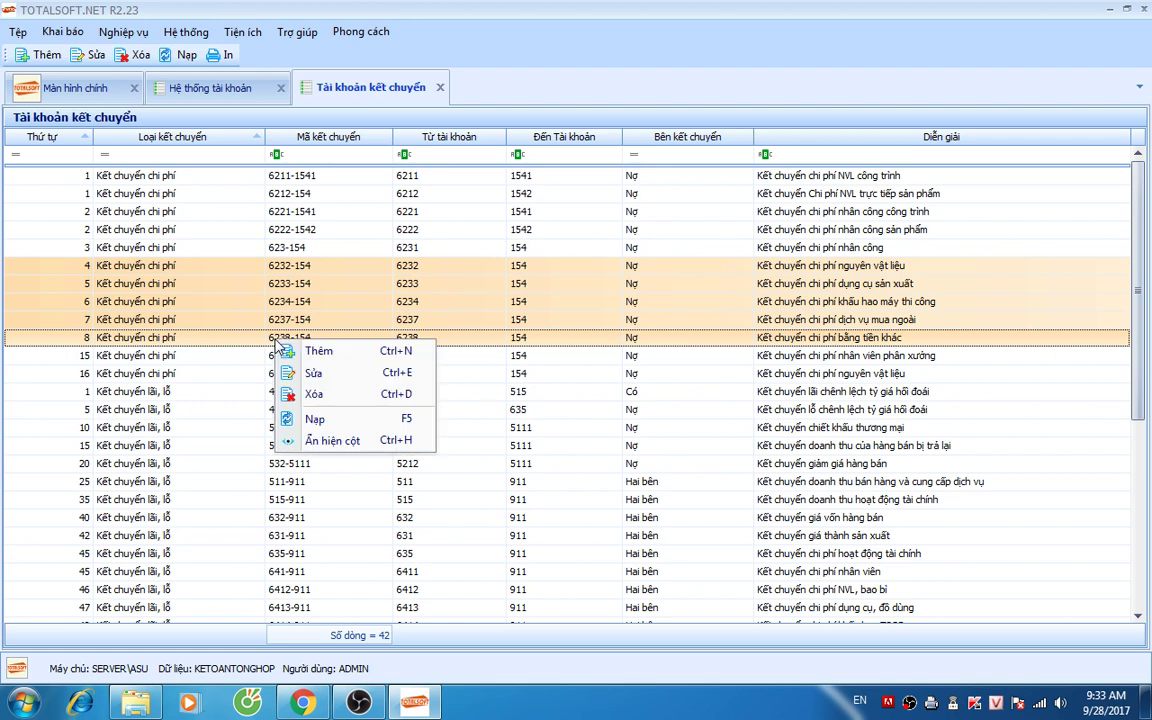
pyautogui.click(290, 398)
pyautogui.click(636, 412)
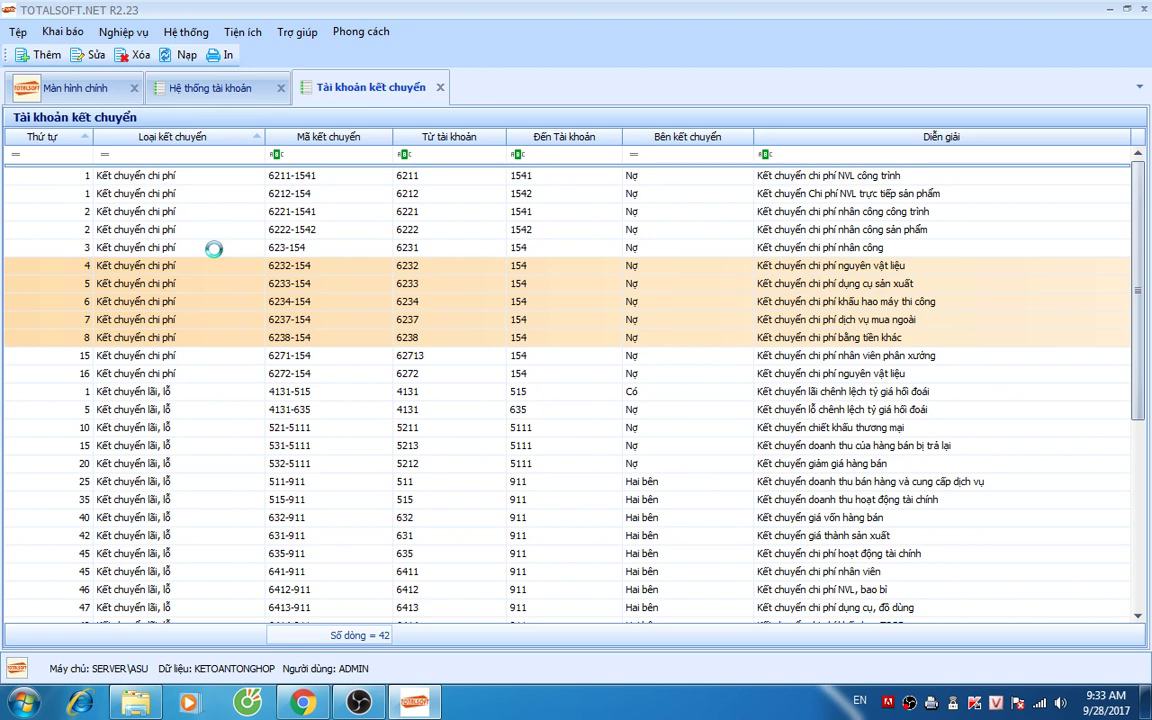
# Step: Set Đến Tài khoản of carry-forward entry 623-154 to 1541 and save the entry
pyautogui.doubleClick(215, 252)
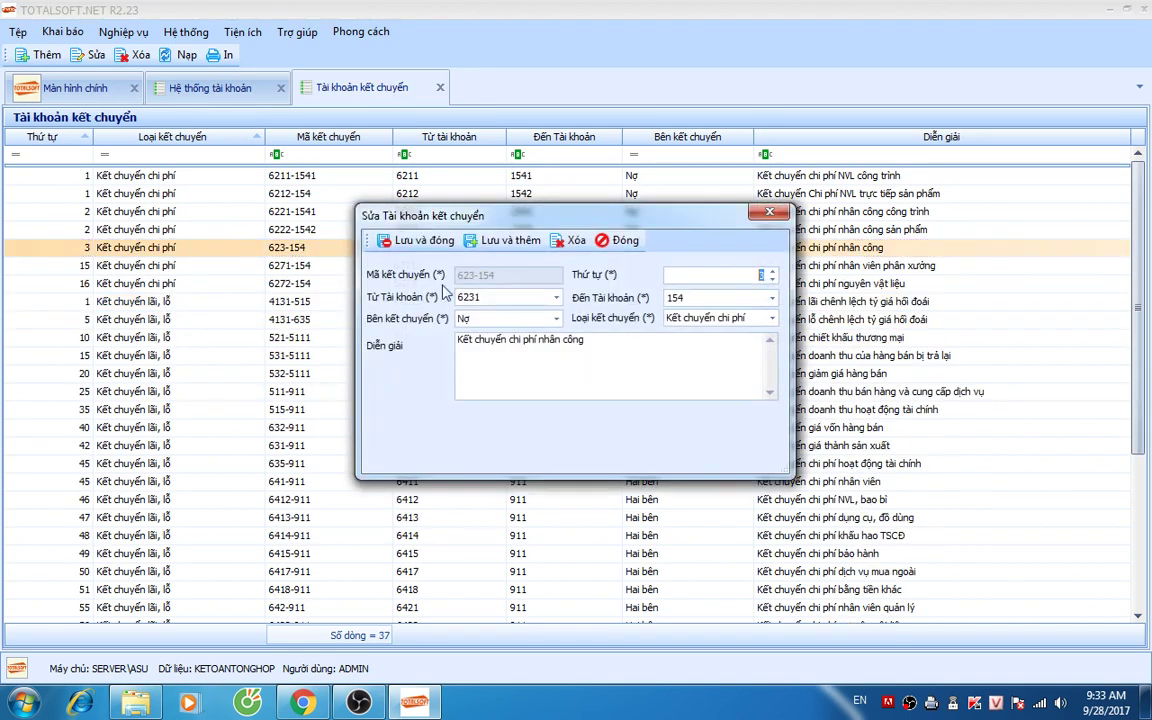
pyautogui.click(534, 297)
pyautogui.write('1')
pyautogui.click(412, 242)
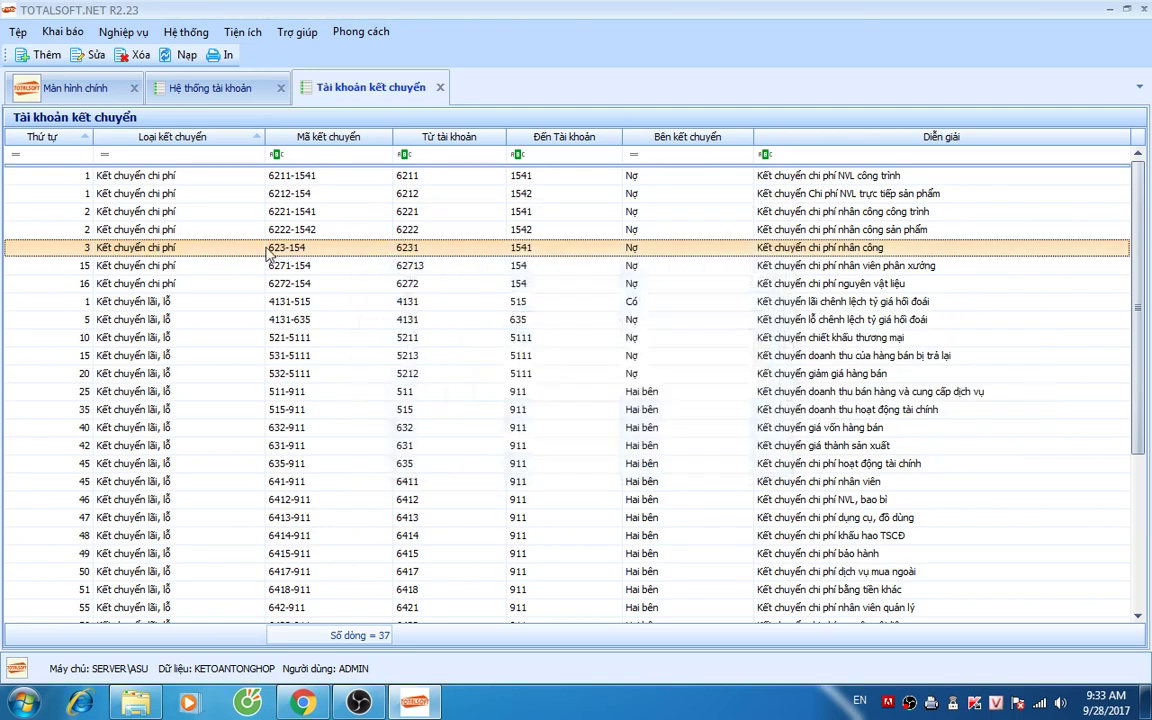
# Step: Change the description of entry 623-154 to "Kết chuyển chi phí máy thi công công trình" and save it
pyautogui.doubleClick(762, 250)
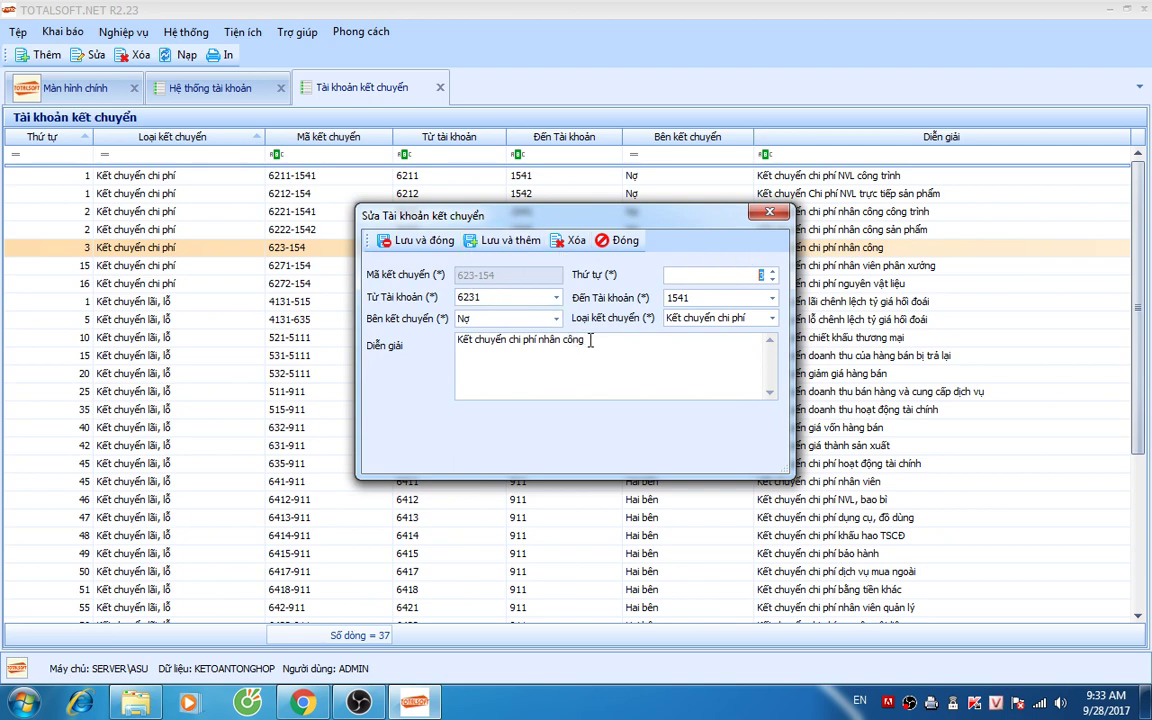
pyautogui.moveTo(590, 340); pyautogui.dragTo(540, 340)
pyautogui.write('máy thi')
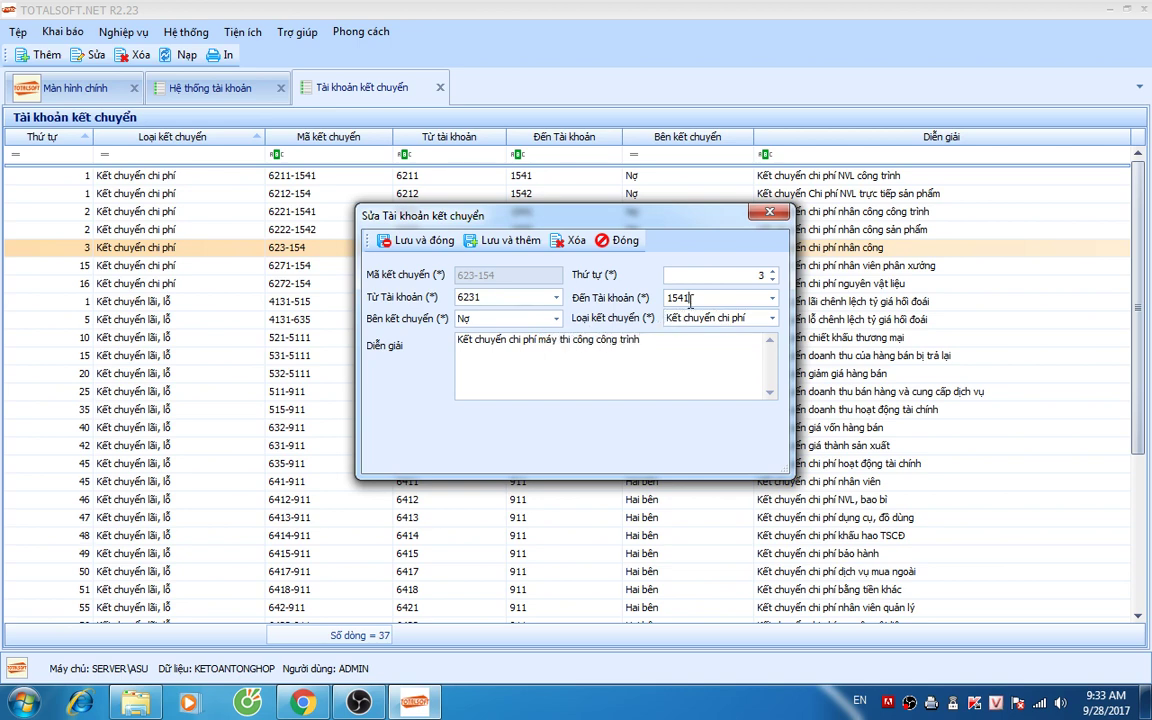
pyautogui.click(410, 241)
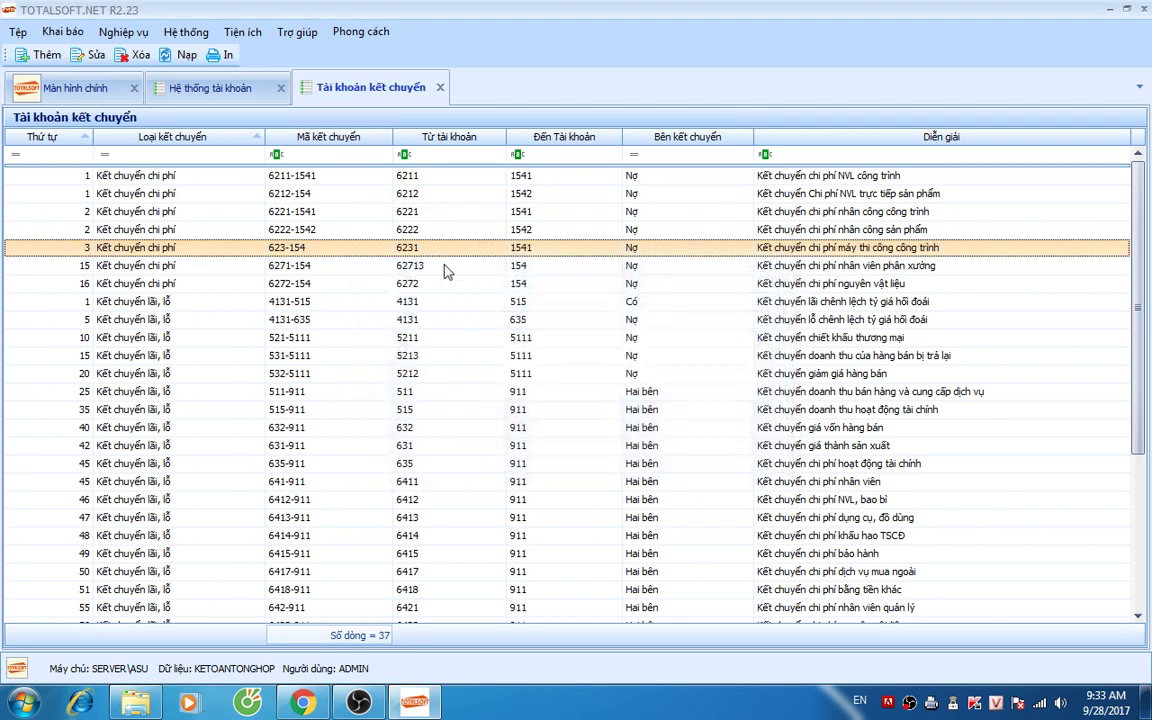
# Step: Filter the Hệ thống tài khoản list by account number 627
pyautogui.click(284, 270)
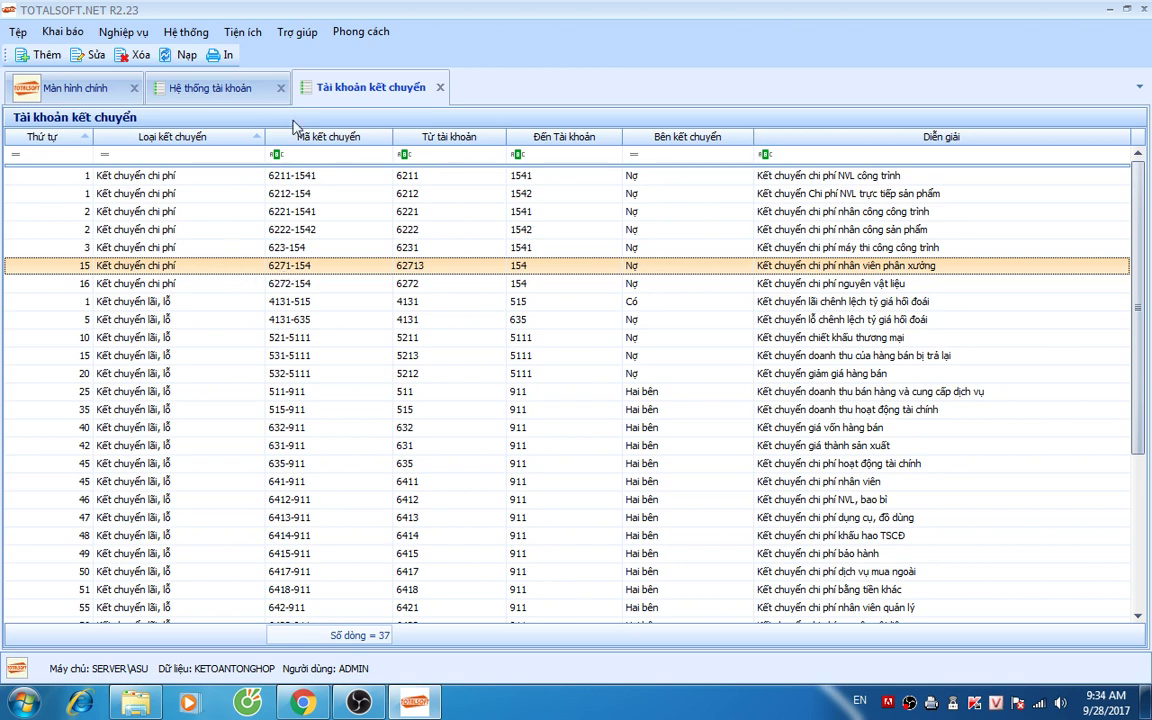
pyautogui.click(230, 92)
pyautogui.press('BackSpace')
pyautogui.press('BackSpace')
pyautogui.press('BackSpace')
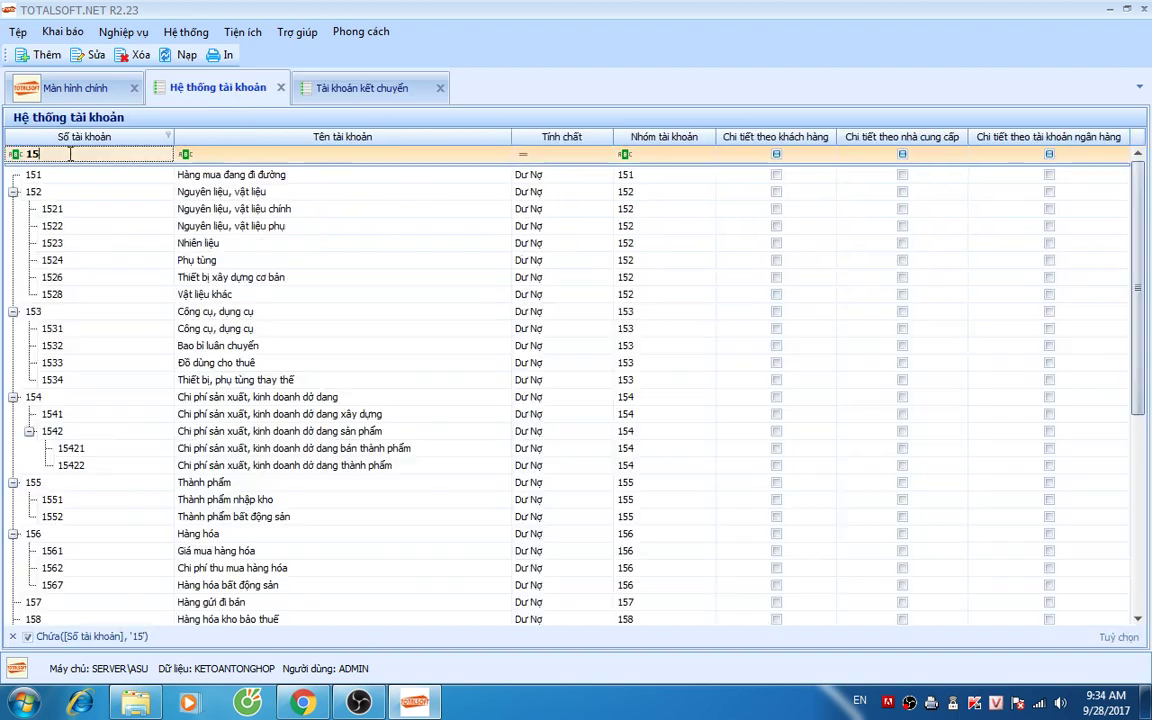
pyautogui.write('627')
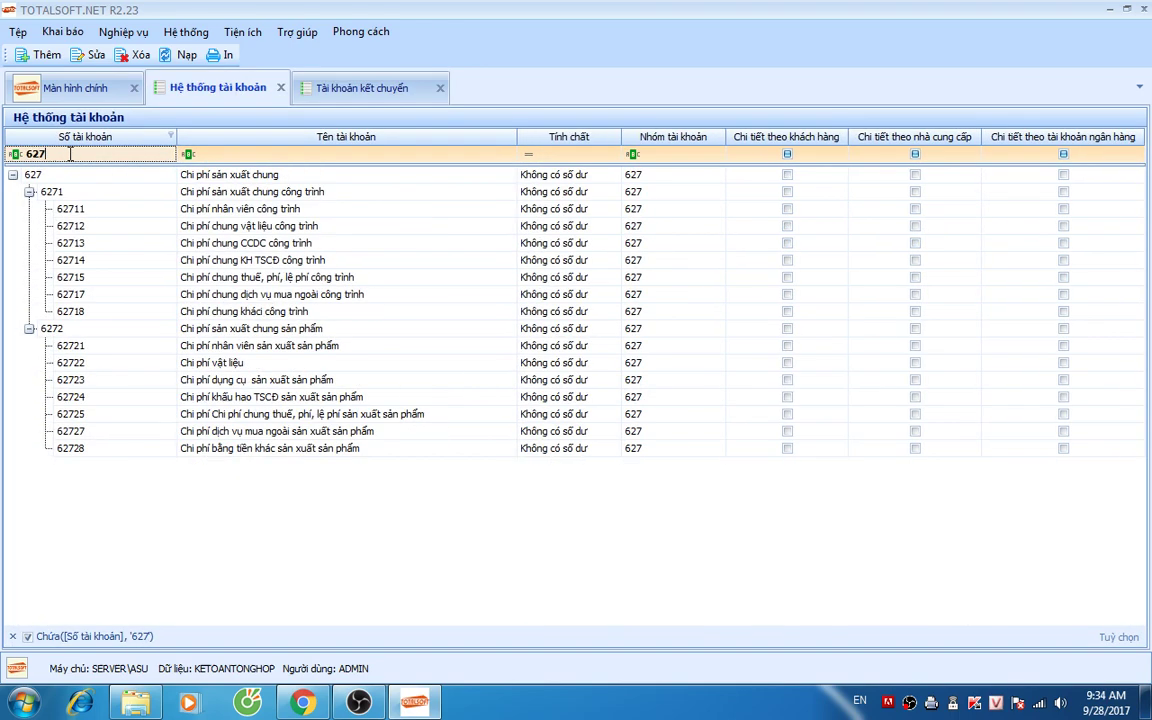
# Step: Examine the construction sub-accounts under 6271 and the product account group 6272 in the filtered list
pyautogui.press('Down')
pyautogui.press('Down')
pyautogui.press('Down')
pyautogui.press('Down')
pyautogui.press('Down')
pyautogui.press('Down')
pyautogui.press('Down')
pyautogui.press('Down')
pyautogui.press('Down')
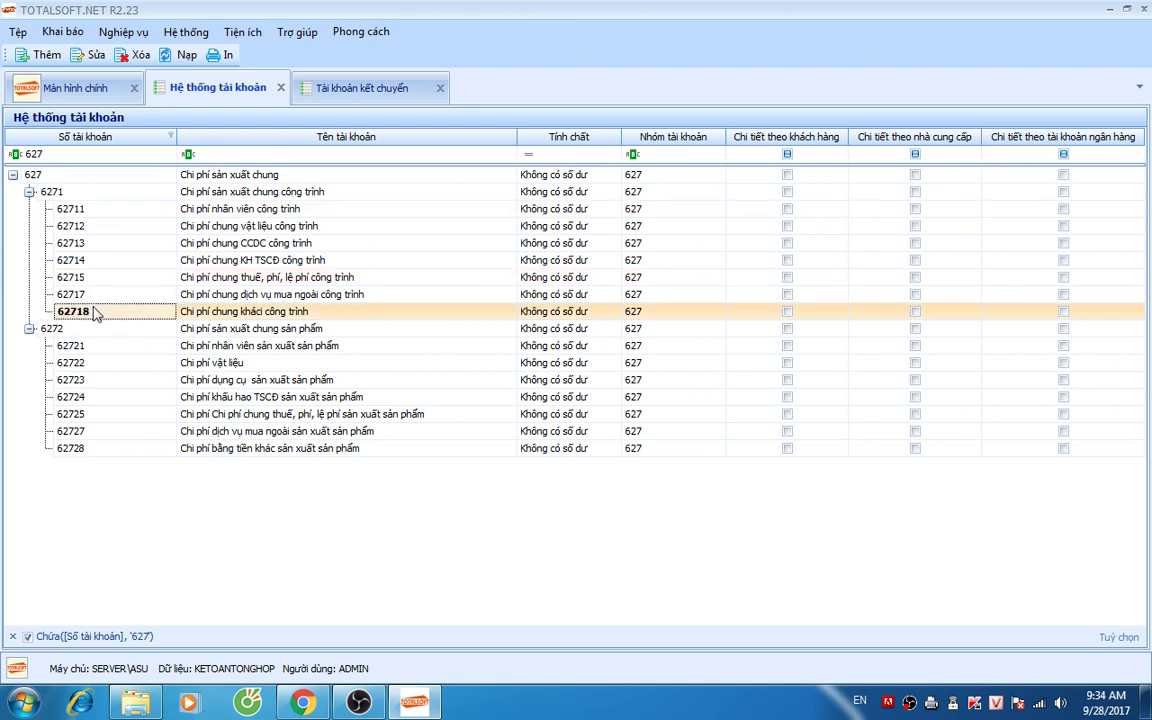
pyautogui.press('Down')
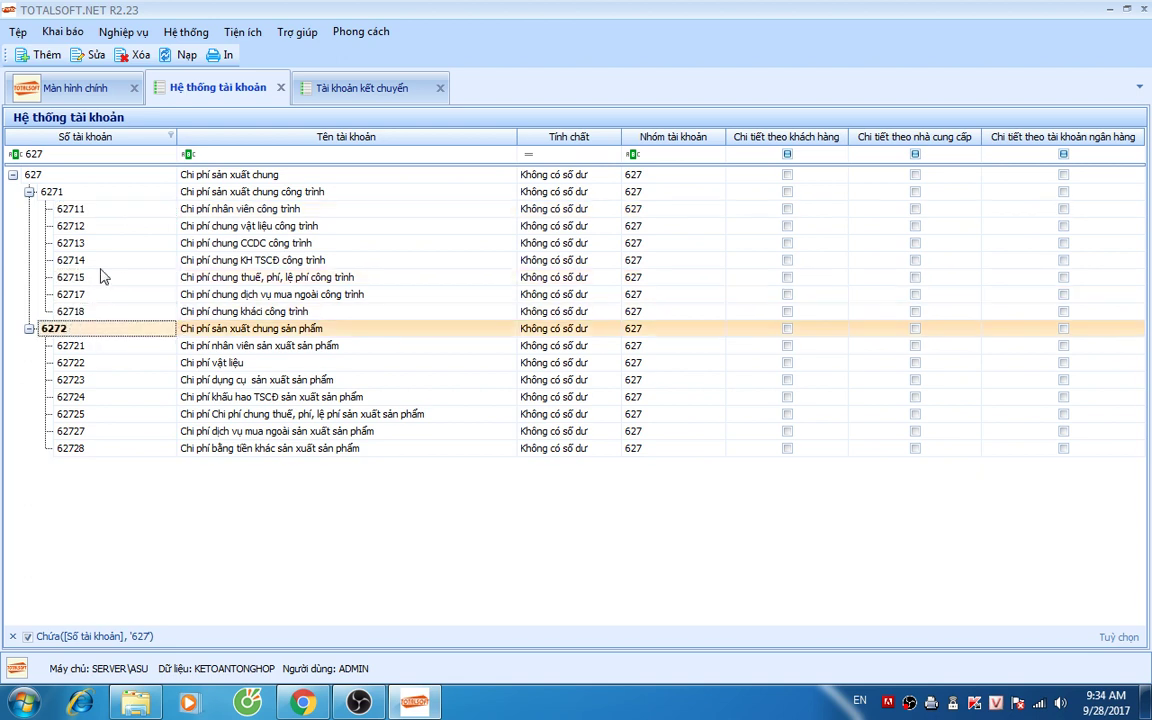
pyautogui.click(60, 191)
pyautogui.press('Down')
pyautogui.press('Down')
pyautogui.press('Down')
pyautogui.press('Down')
pyautogui.press('Down')
pyautogui.press('Down')
pyautogui.press('Down')
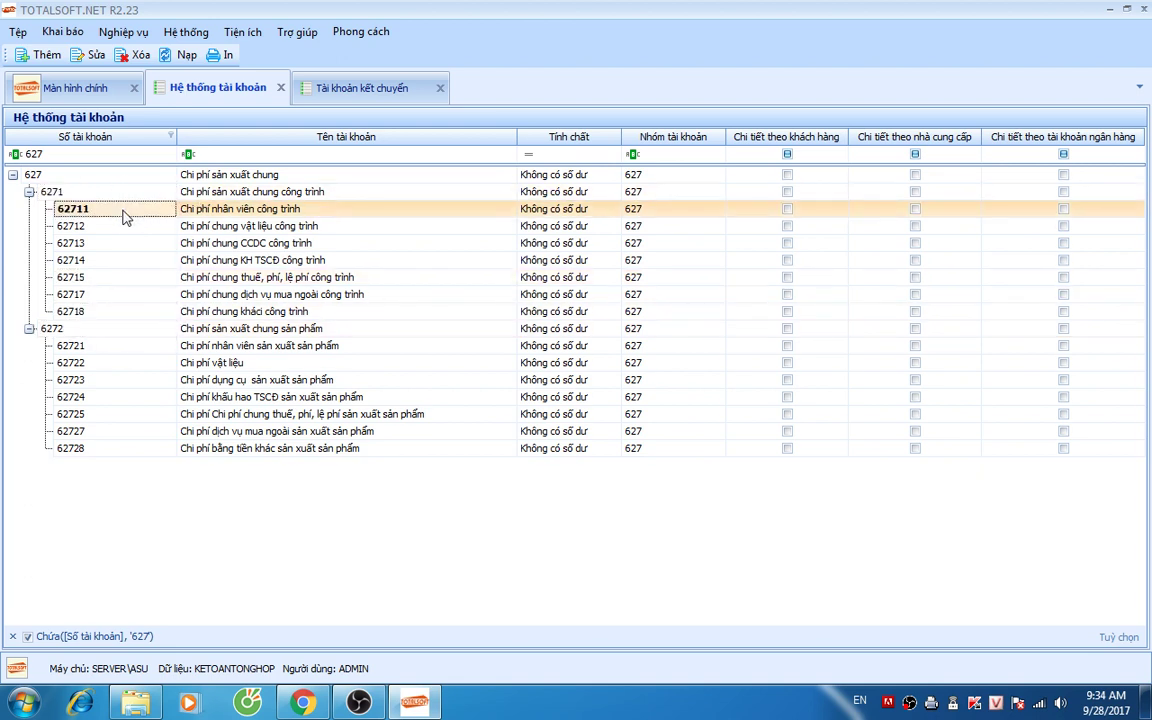
pyautogui.click(72, 333)
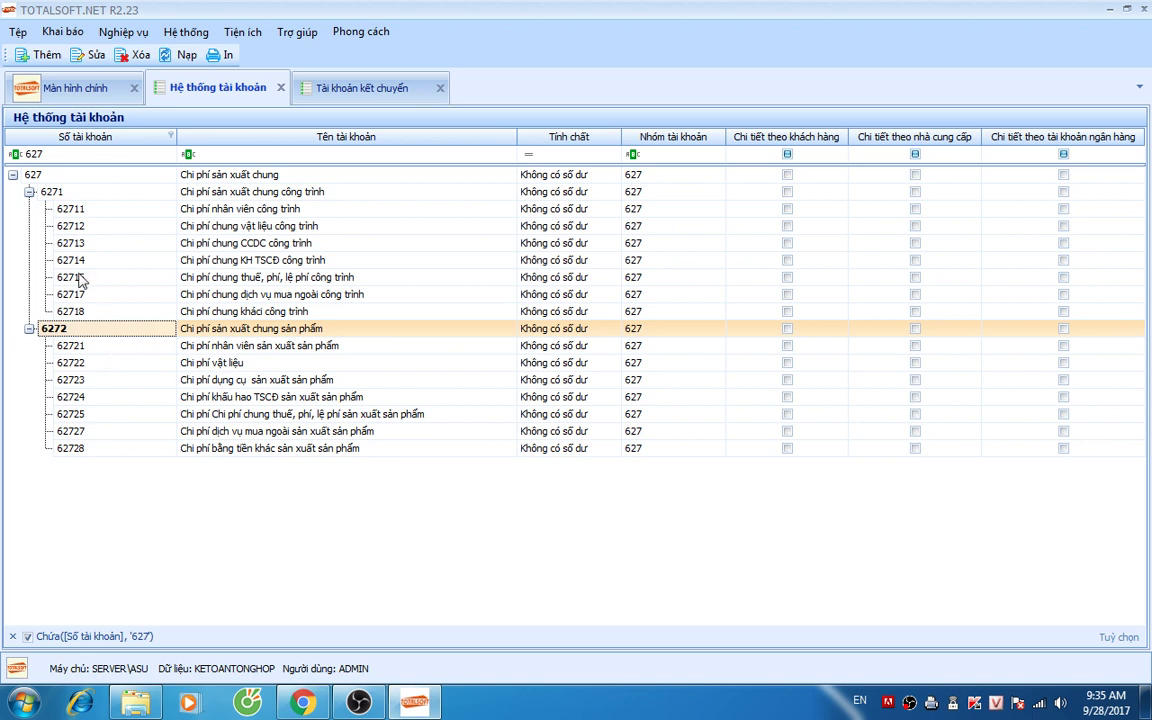
pyautogui.click(86, 192)
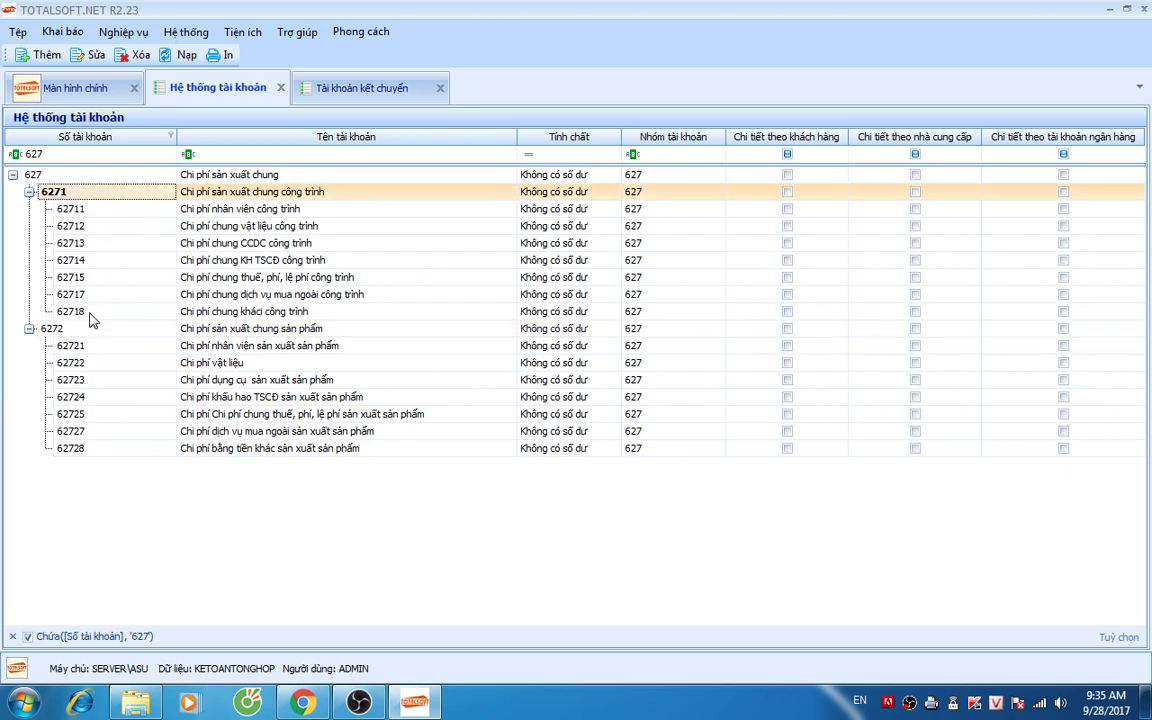
pyautogui.click(95, 211)
pyautogui.click(108, 312)
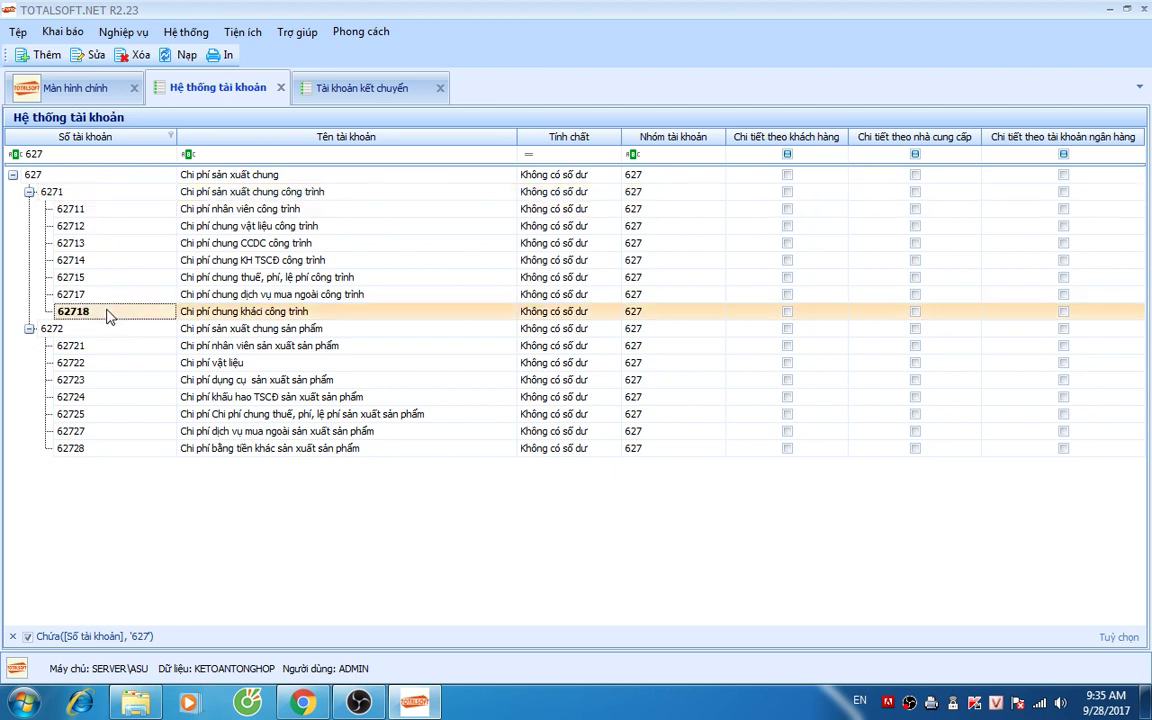
pyautogui.click(95, 209)
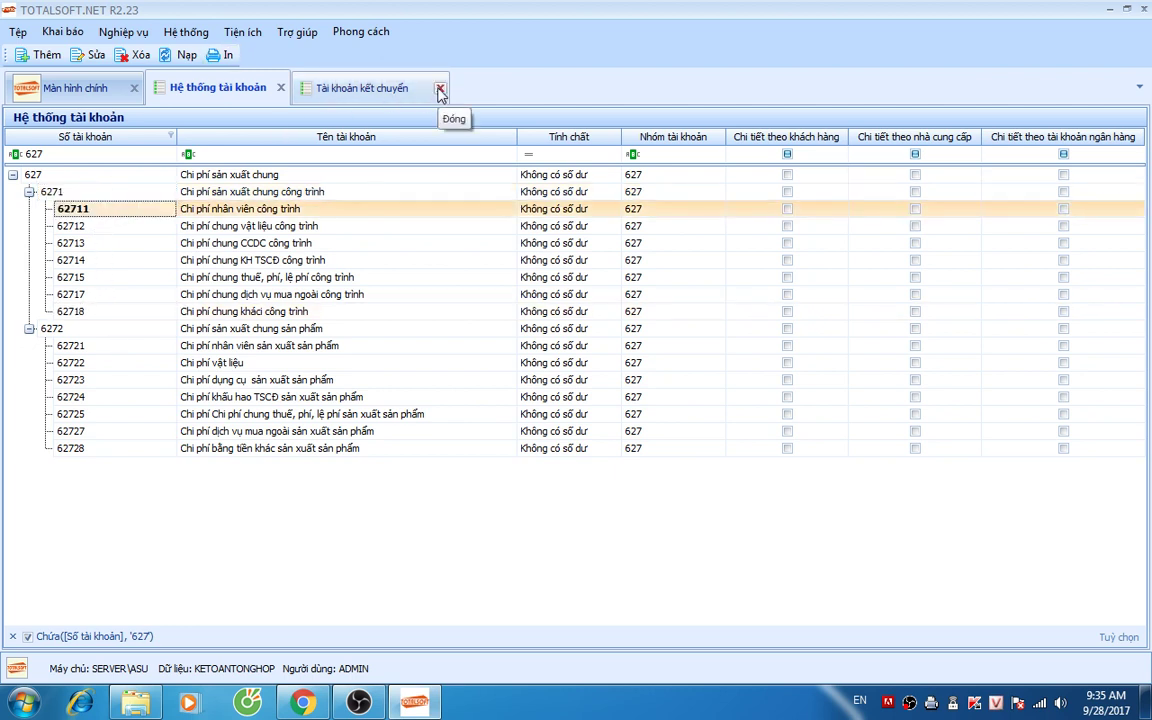
# Step: Return to Tài khoản kết chuyển and view the details of entry 6271-154, closing it without changes
pyautogui.click(352, 92)
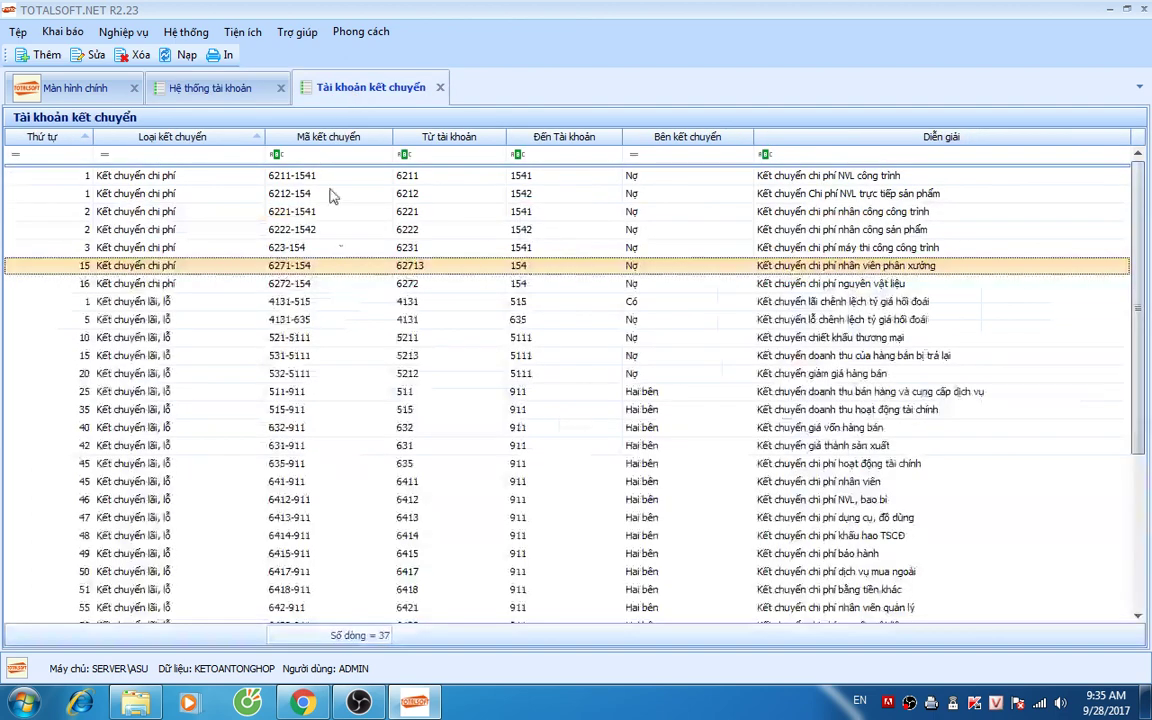
pyautogui.doubleClick(248, 273)
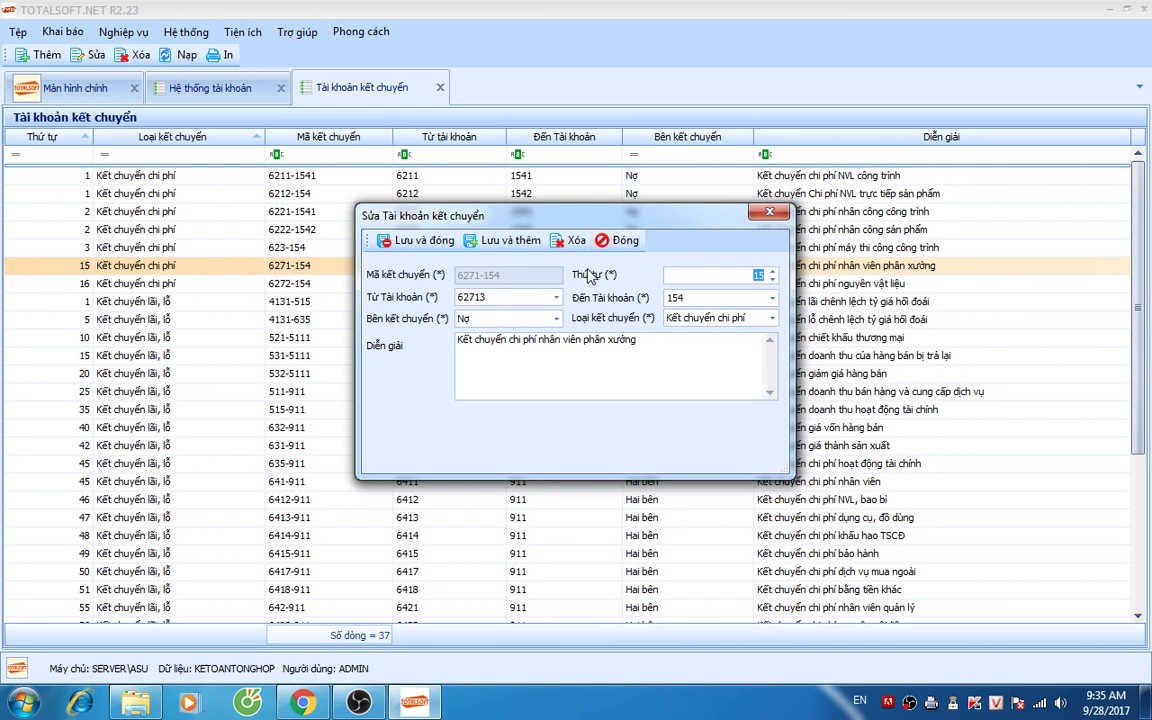
pyautogui.click(624, 241)
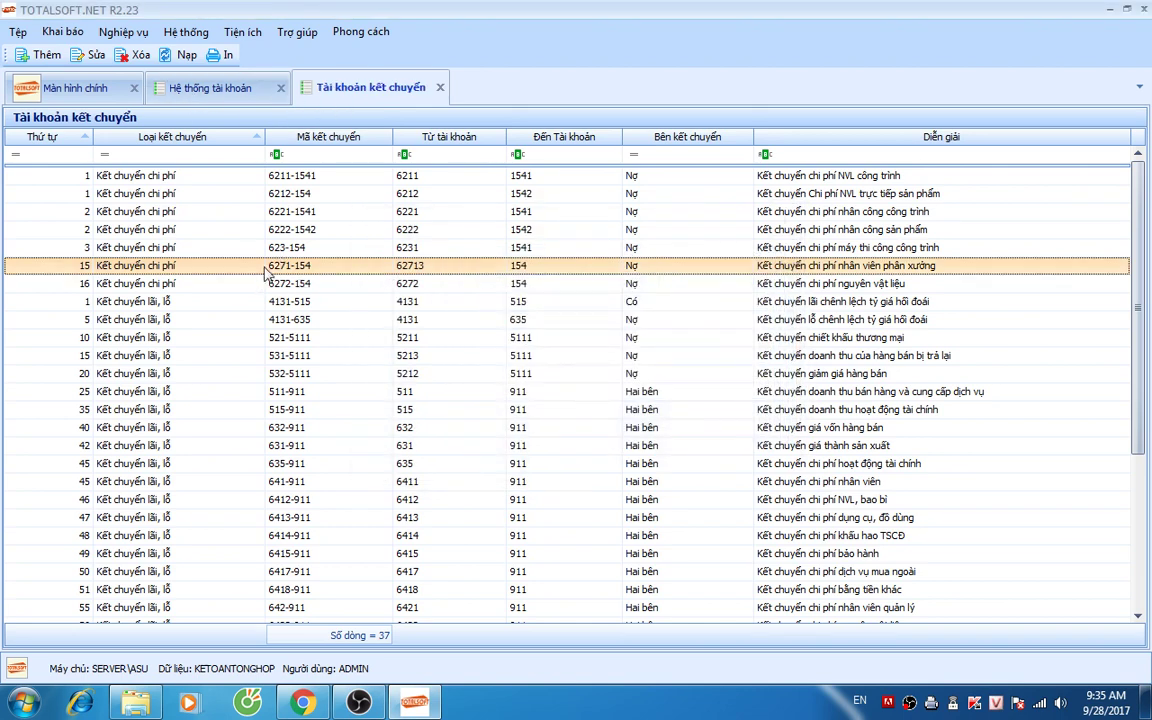
# Step: Switch to a new Microsoft Word document and enter the heading "Giải thích tài khoản 627"
pyautogui.click(25, 706)
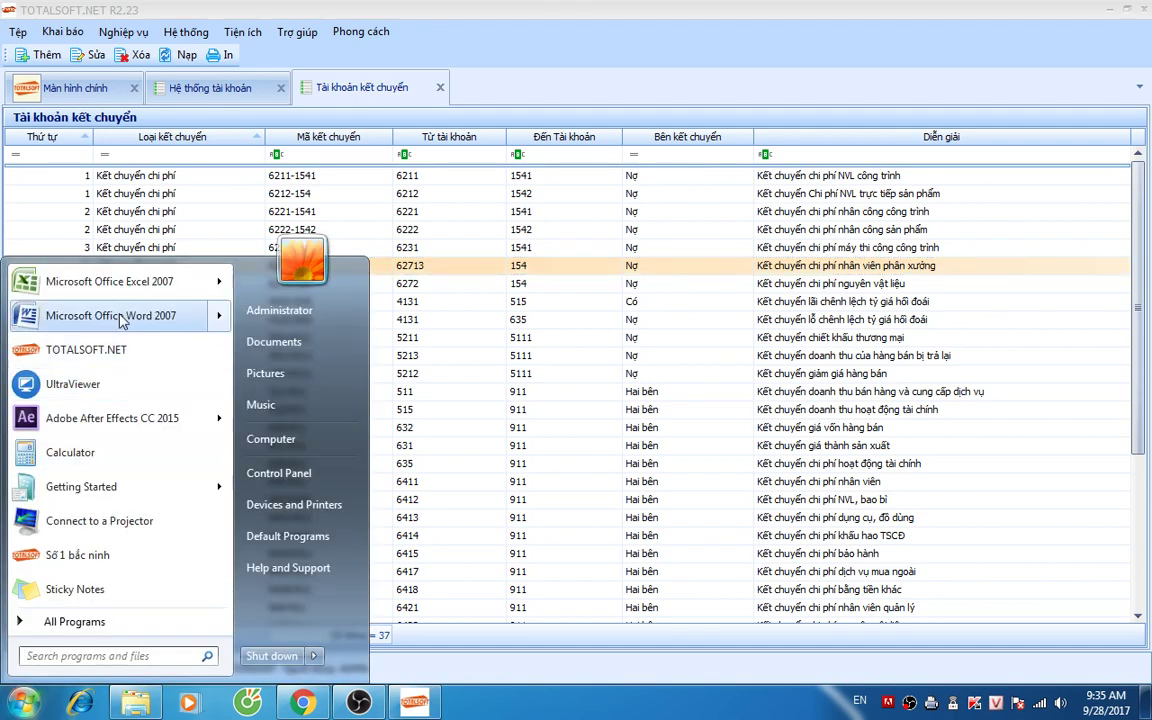
pyautogui.moveTo(117, 316)
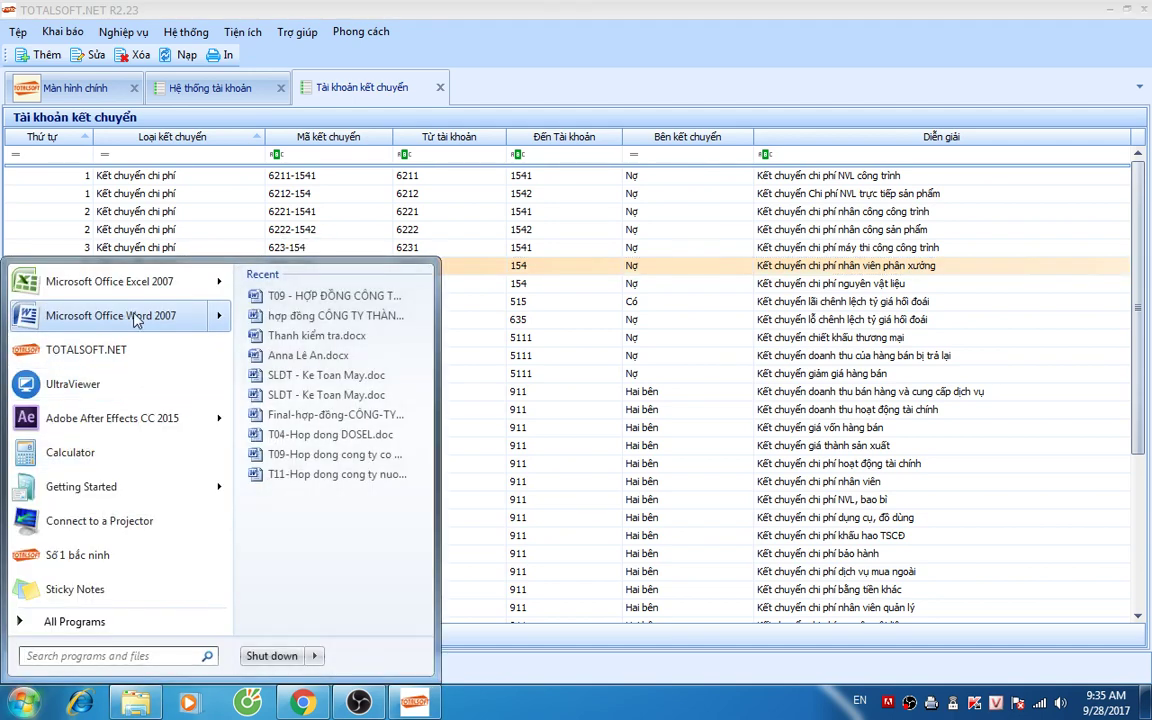
pyautogui.click(1110, 10)
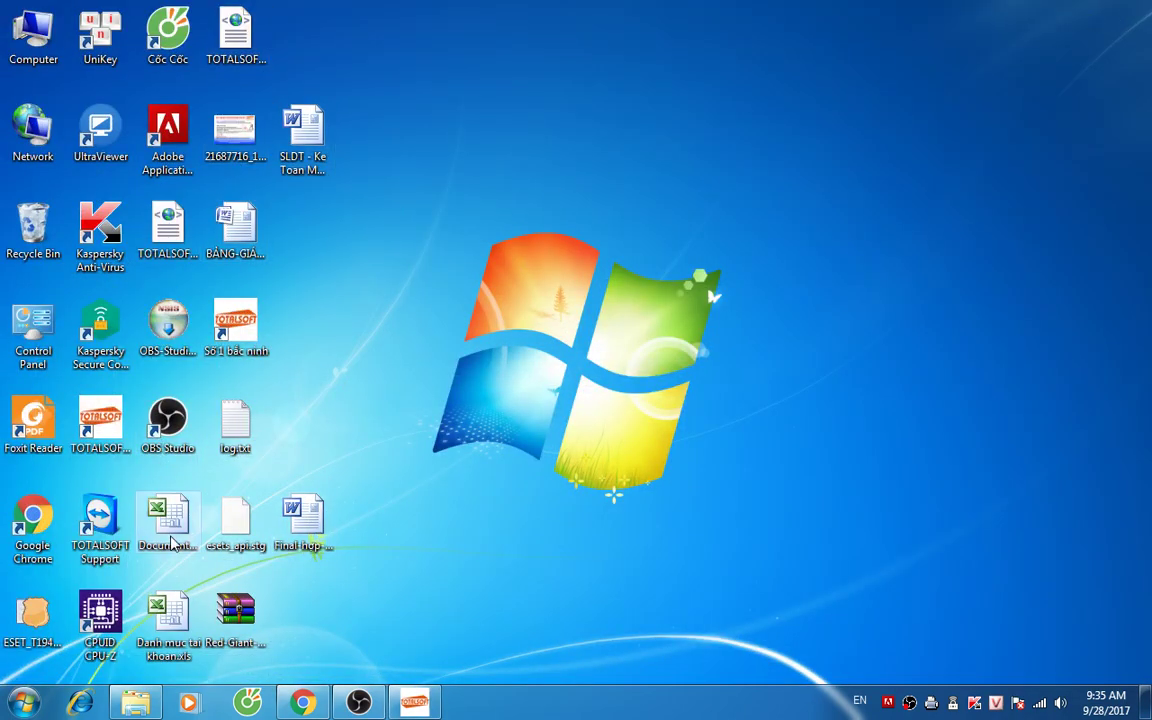
pyautogui.click(22, 702)
pyautogui.click(140, 315)
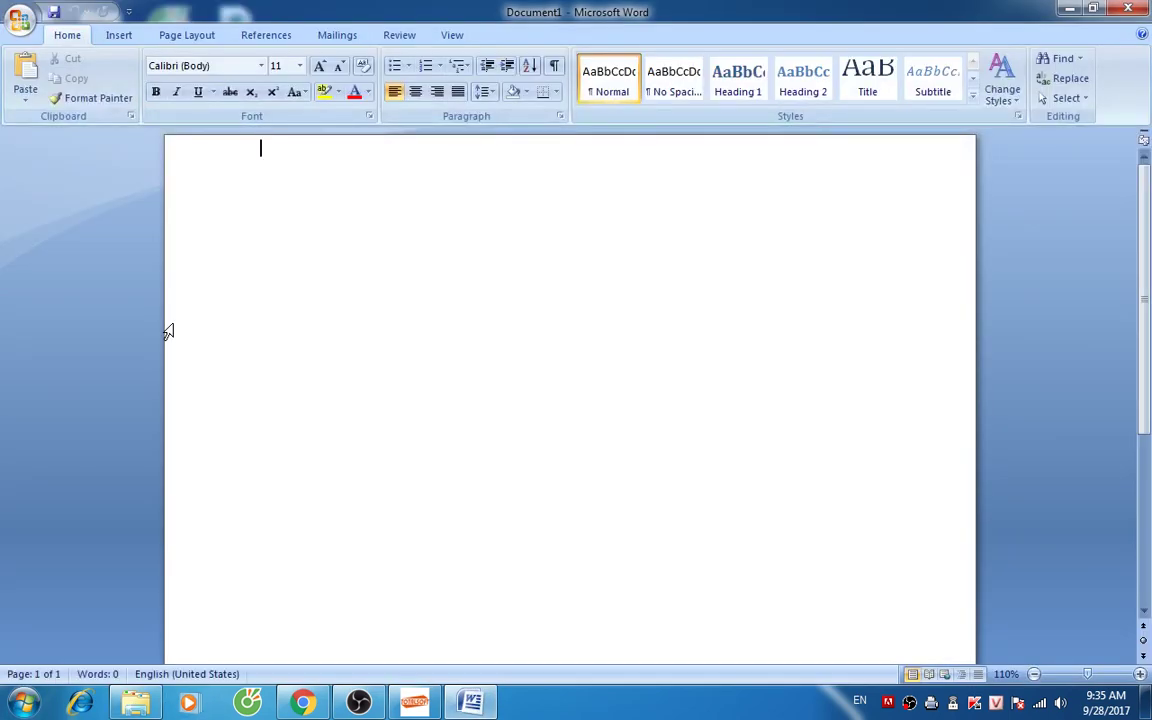
pyautogui.write('Giải thích')
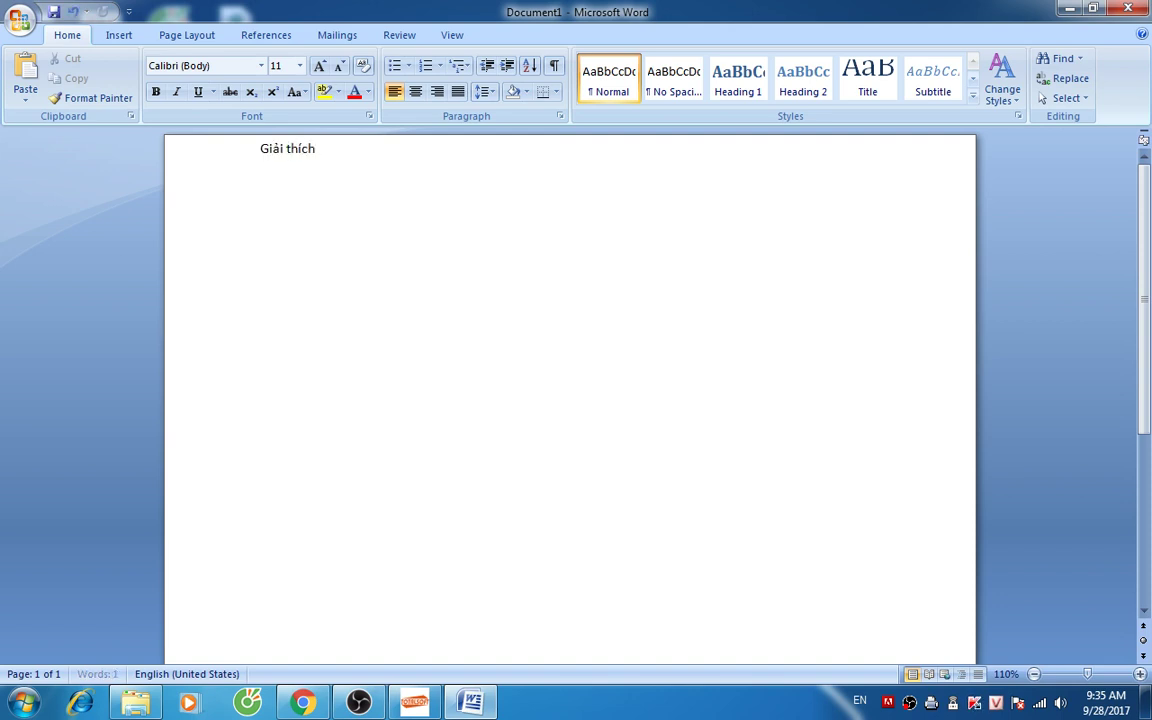
pyautogui.write(' tai khoản 627')
pyautogui.press('Return')
# Step: Enlarge all text in the document to 27 pt
pyautogui.hotkey('ctrl', 'a')
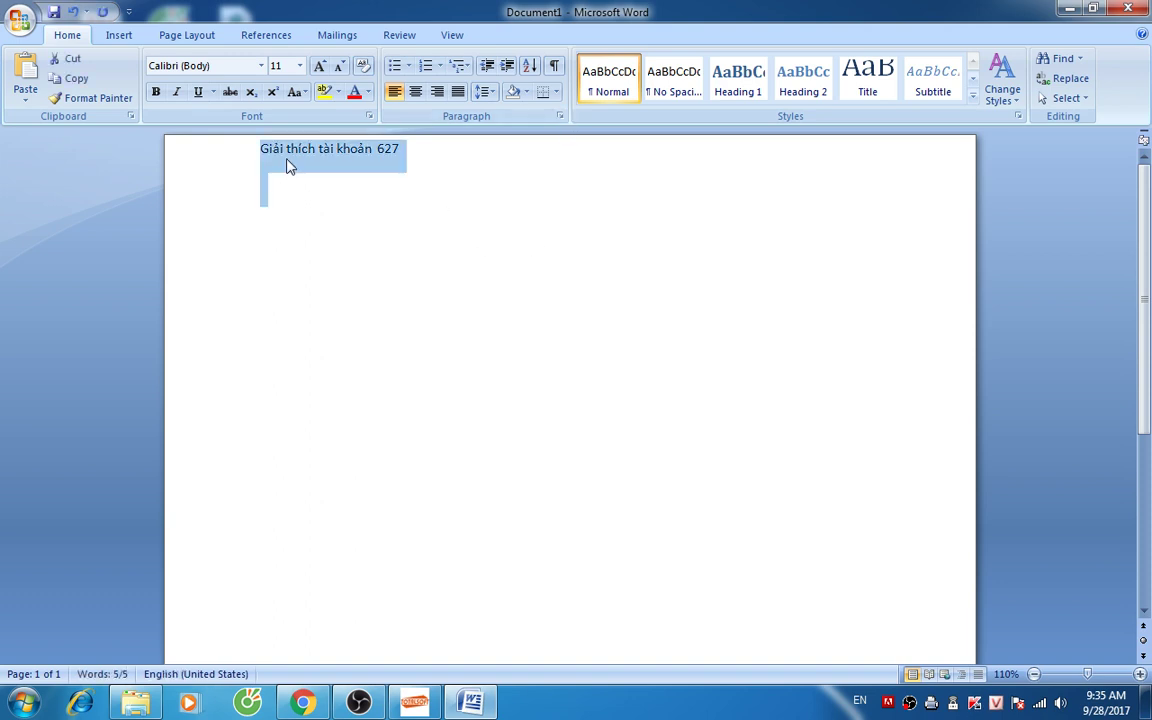
pyautogui.hotkey('ctrl', ']')
pyautogui.hotkey('ctrl', ']')
pyautogui.hotkey('ctrl', ']')
pyautogui.hotkey('ctrl', ']')
pyautogui.hotkey('ctrl', ']')
pyautogui.hotkey('ctrl', ']')
pyautogui.hotkey('ctrl', ']')
pyautogui.hotkey('ctrl', ']')
pyautogui.hotkey('ctrl', ']')
pyautogui.hotkey('ctrl', ']')
pyautogui.hotkey('ctrl', ']')
pyautogui.hotkey('ctrl', ']')
pyautogui.hotkey('ctrl', ']')
pyautogui.hotkey('ctrl', ']')
pyautogui.hotkey('ctrl', ']')
pyautogui.hotkey('ctrl', ']')
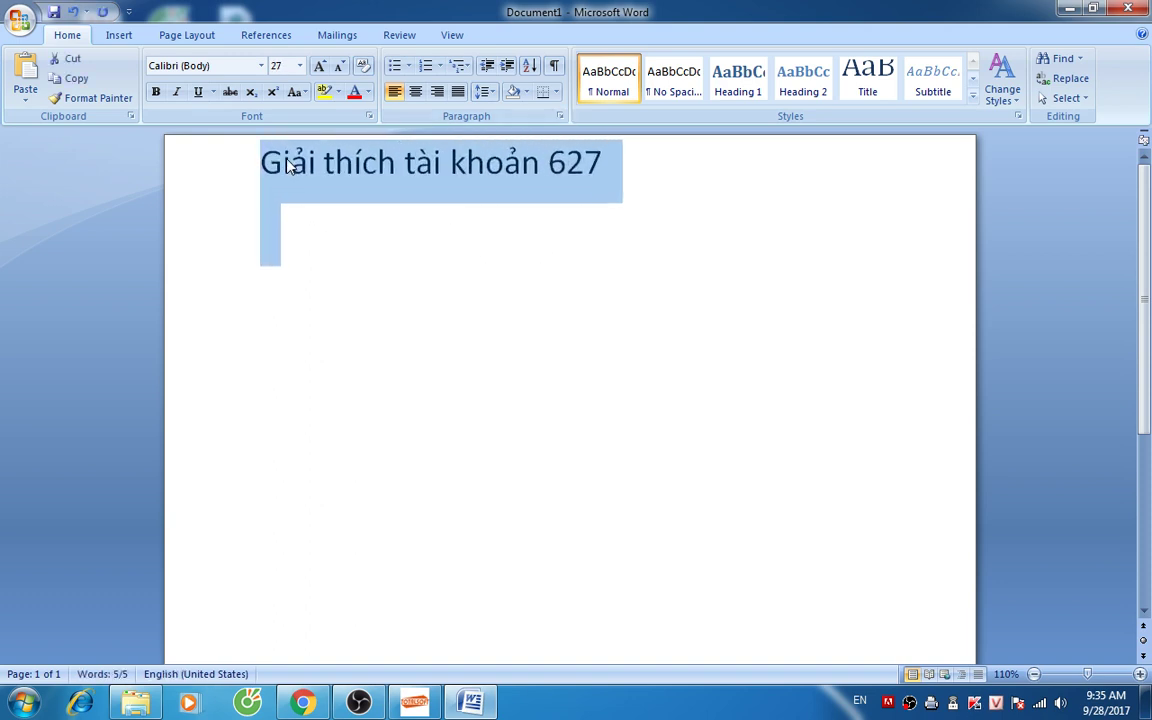
pyautogui.click(303, 175)
# Step: Write under the heading: "Tài khoản 627 có 1 số cái chi phí đã cụ thể cho từng đối tượng tập hợp chi phí."
pyautogui.click(695, 162)
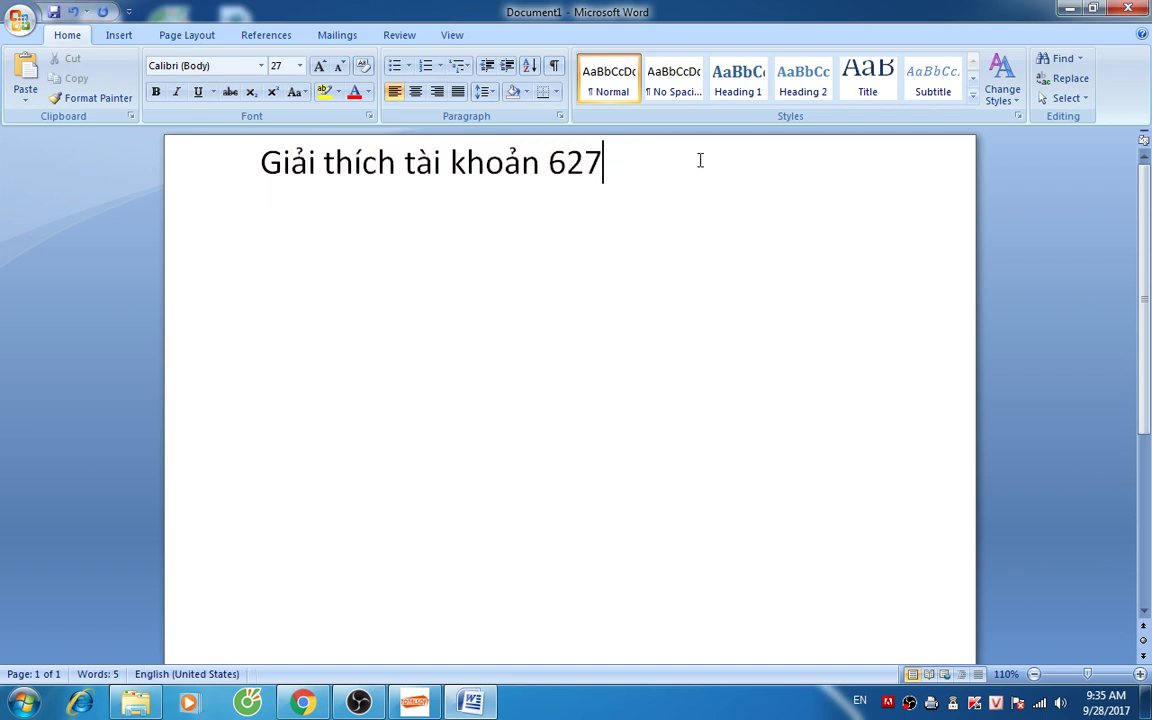
pyautogui.press('Down')
pyautogui.write('Tài')
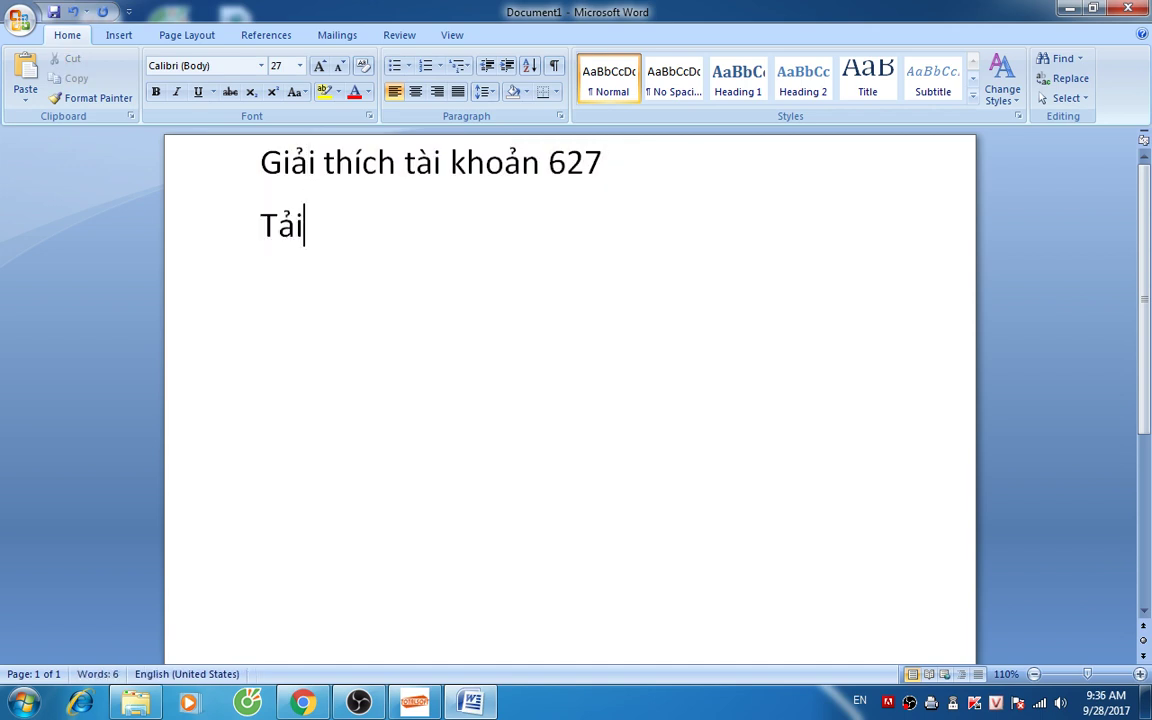
pyautogui.write(' khỏan')
pyautogui.press('BackSpace')
pyautogui.press('BackSpace')
pyautogui.press('BackSpace')
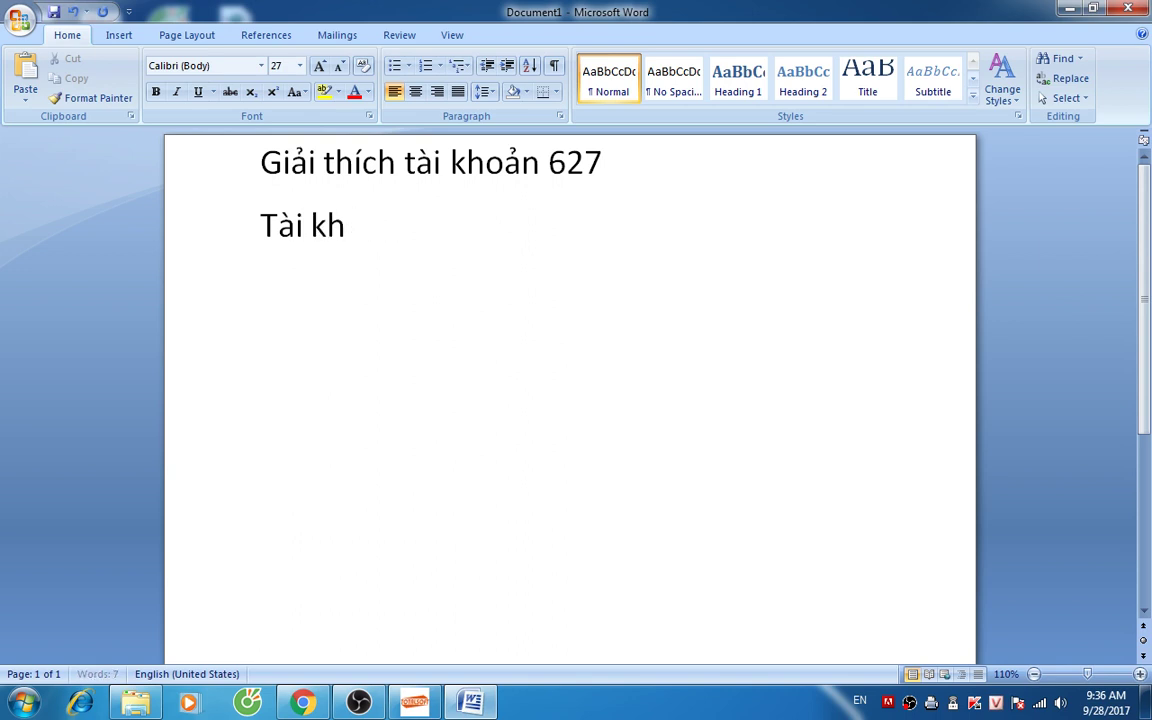
pyautogui.write('oaanr')
pyautogui.press('BackSpace')
pyautogui.press('BackSpace')
pyautogui.press('BackSpace')
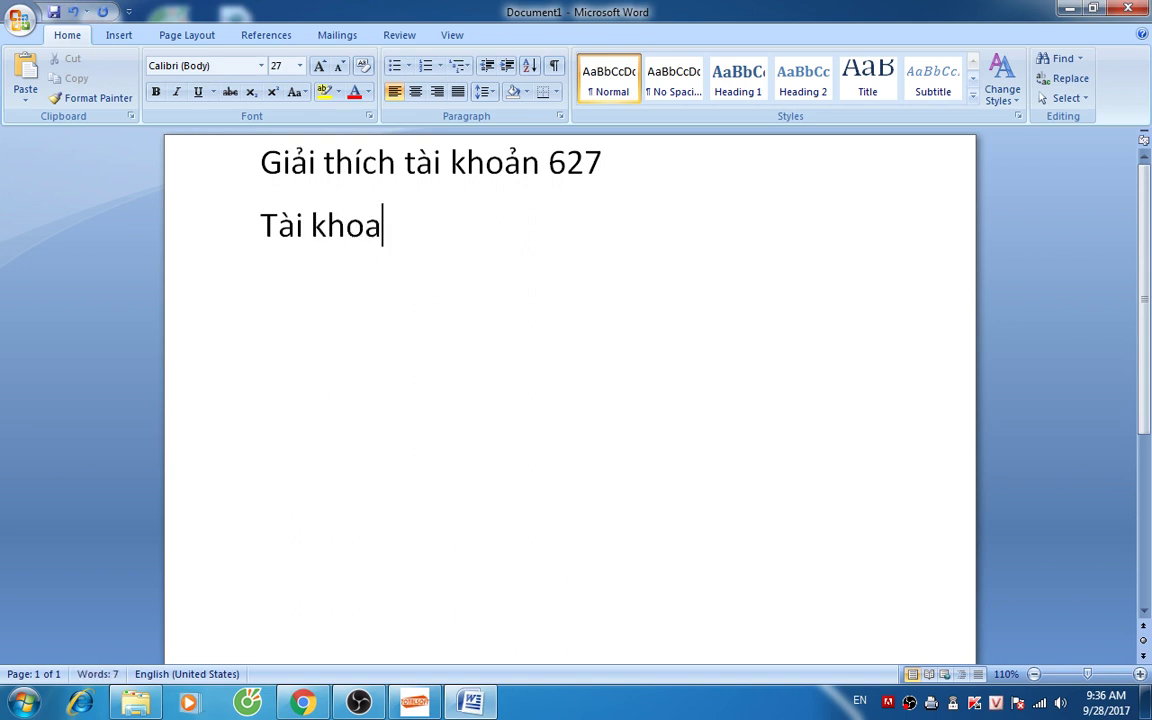
pyautogui.write('nr')
pyautogui.write(' 627 co')
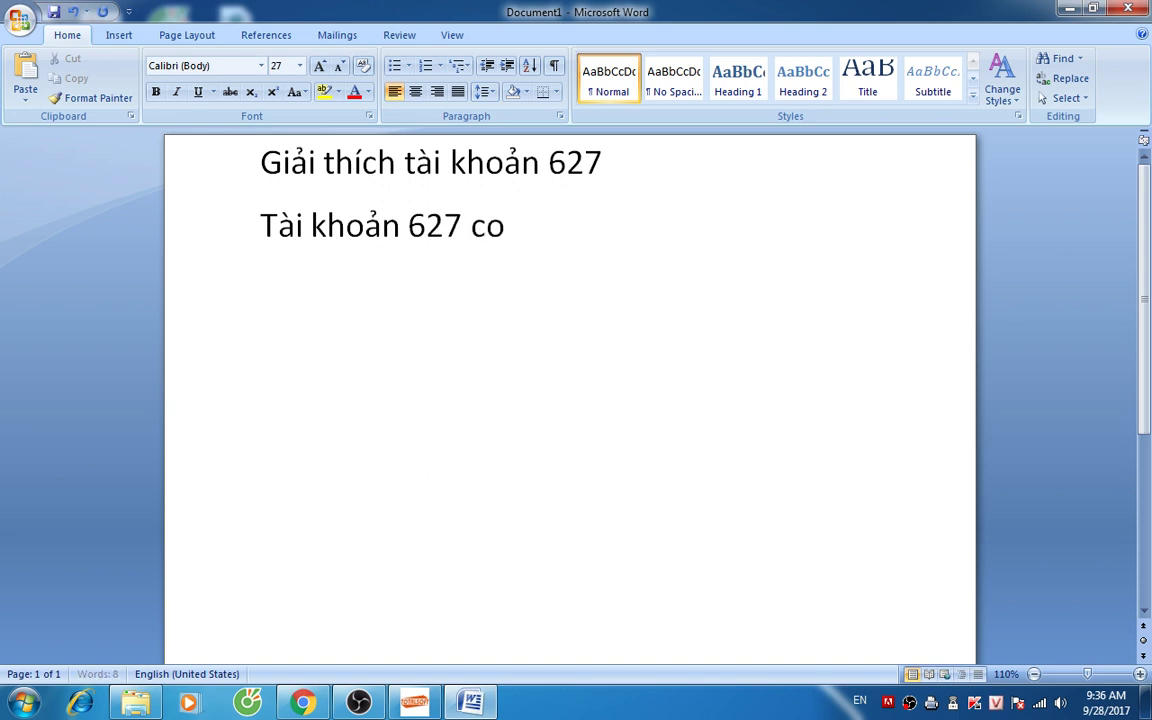
pyautogui.write('s 1 soos c')
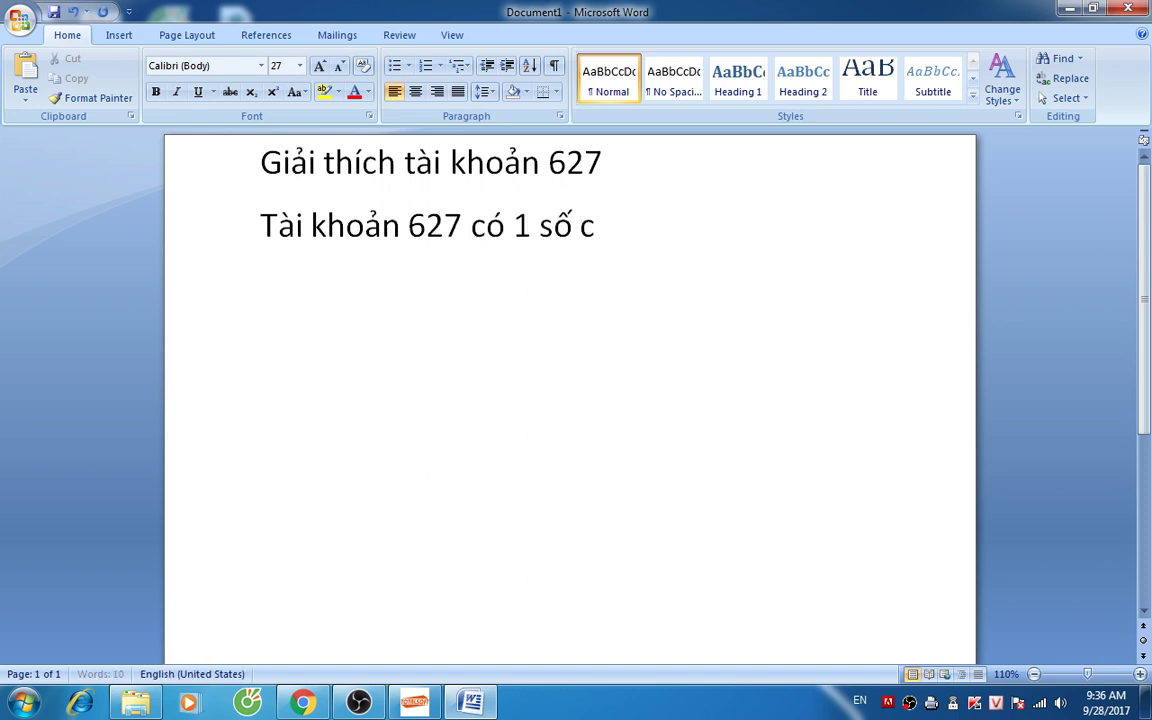
pyautogui.write('ais chi')
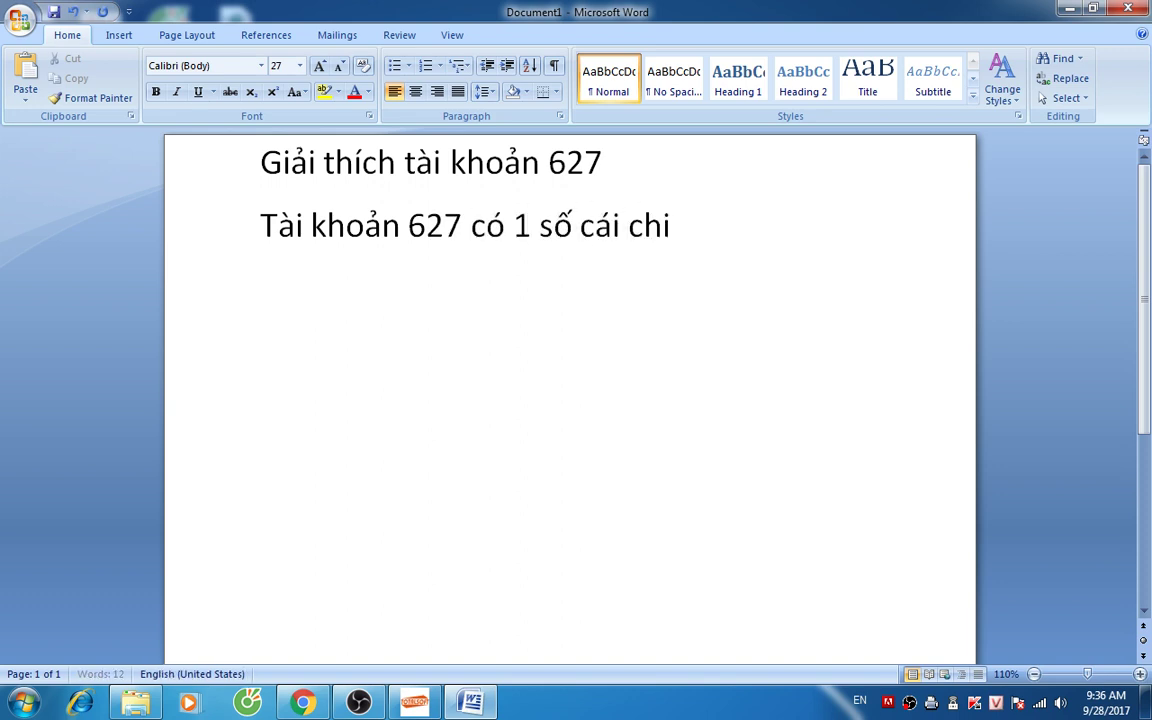
pyautogui.write(' phis ddax cu')
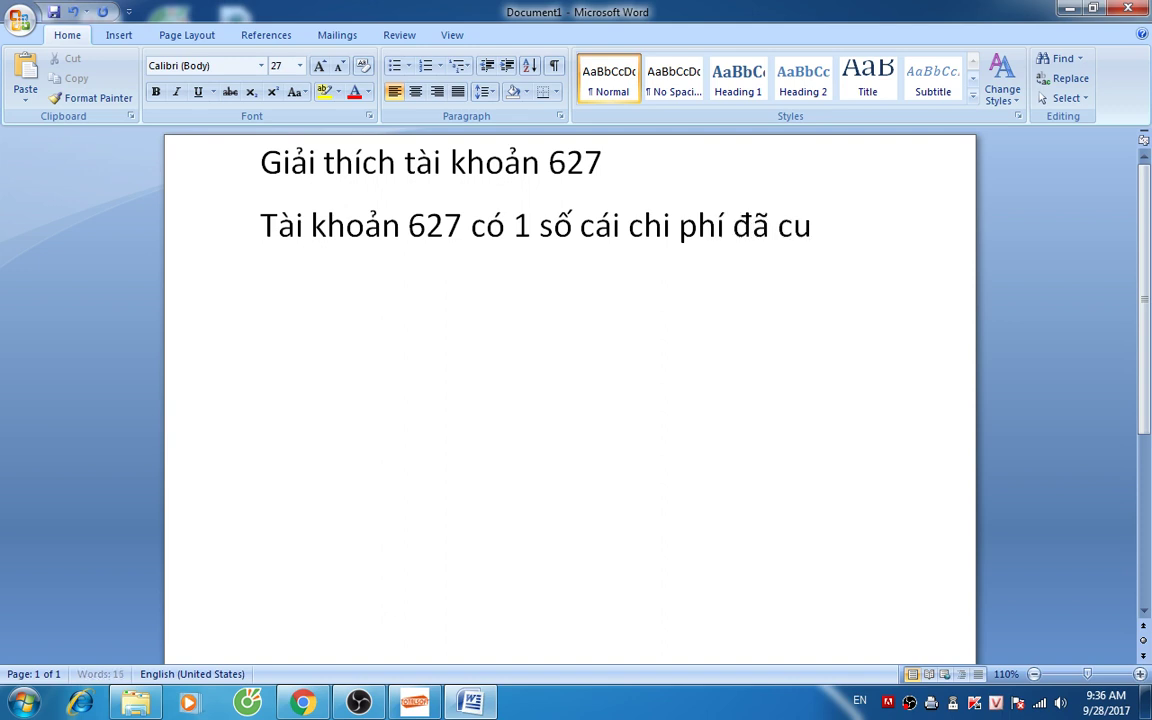
pyautogui.write('j theer cho tuwfng')
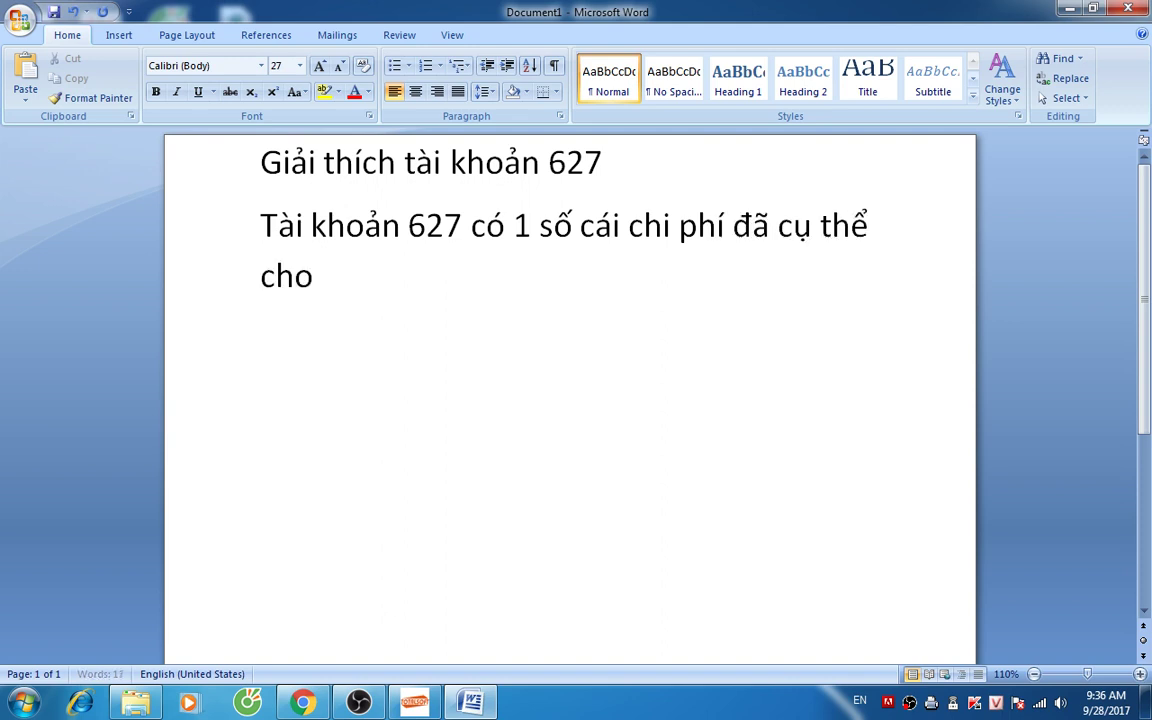
pyautogui.write(' ddoo')
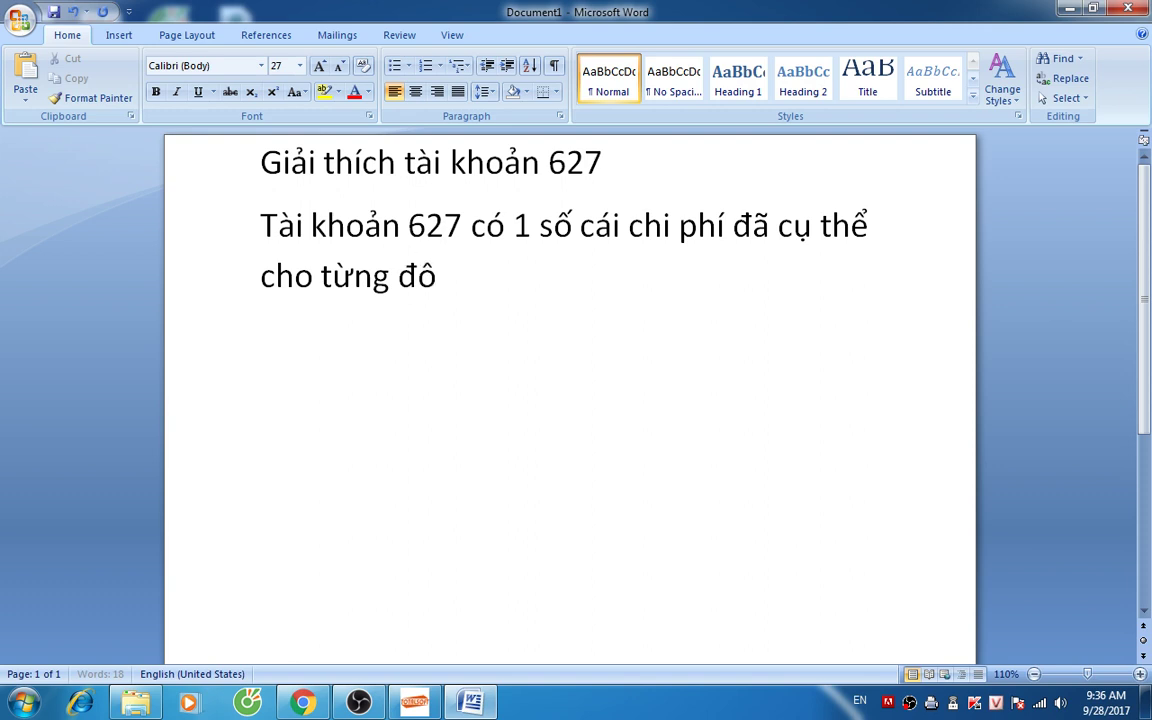
pyautogui.write('is tuwowngj taapj how')
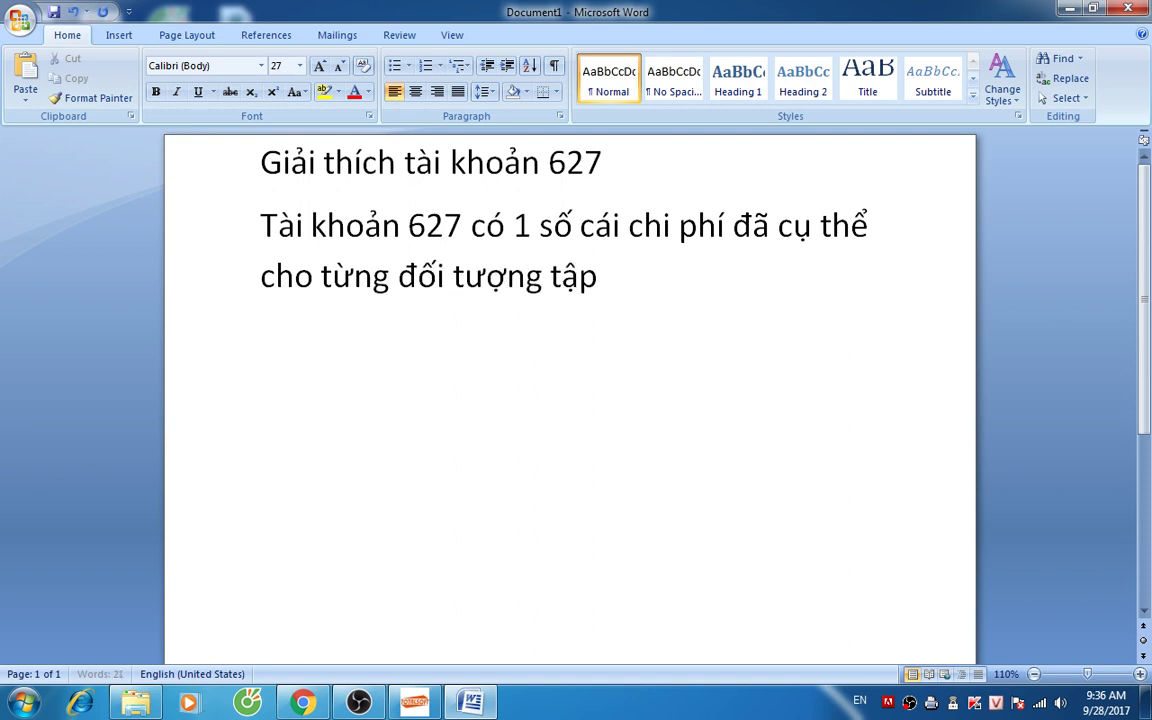
pyautogui.write('pj chi phis')
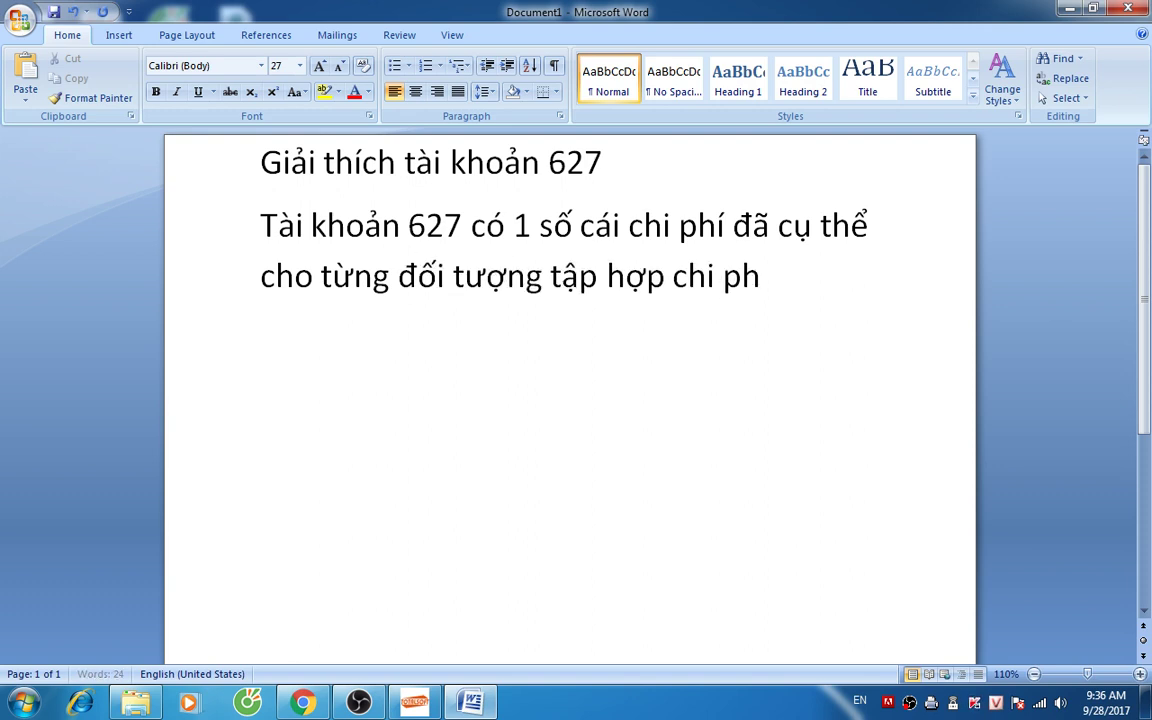
pyautogui.write('.')
# Step: Add a second paragraph reading "Vẫn còn nhiều các chi phí không cụ thể:"
pyautogui.press('Return')
pyautogui.write('\\')
pyautogui.press('BackSpace')
pyautogui.write('Vaanx ch')
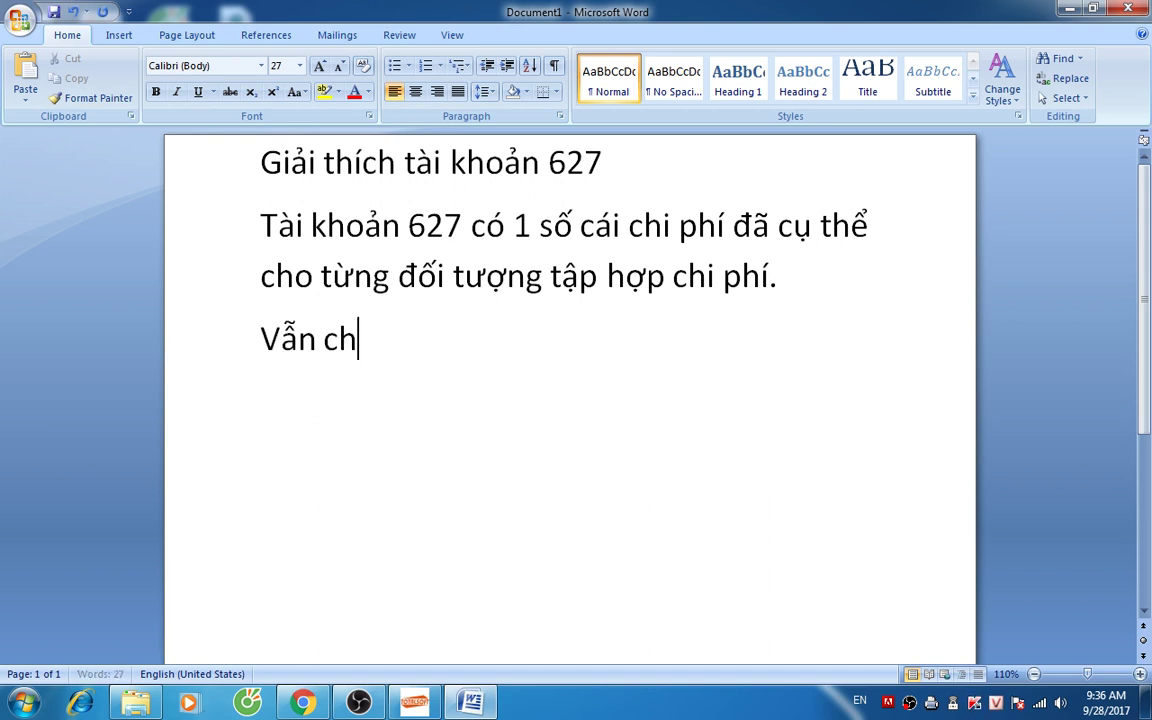
pyautogui.press('BackSpace')
pyautogui.write('onf nhieuef ca')
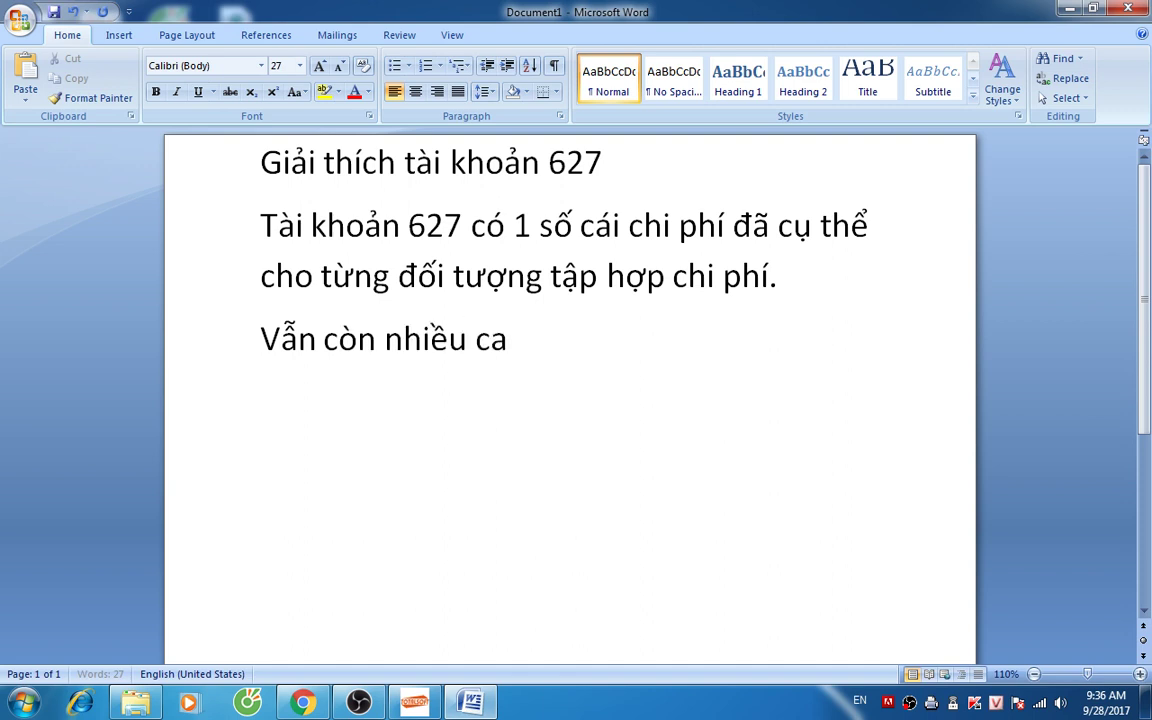
pyautogui.write('sc chi phis khoo')
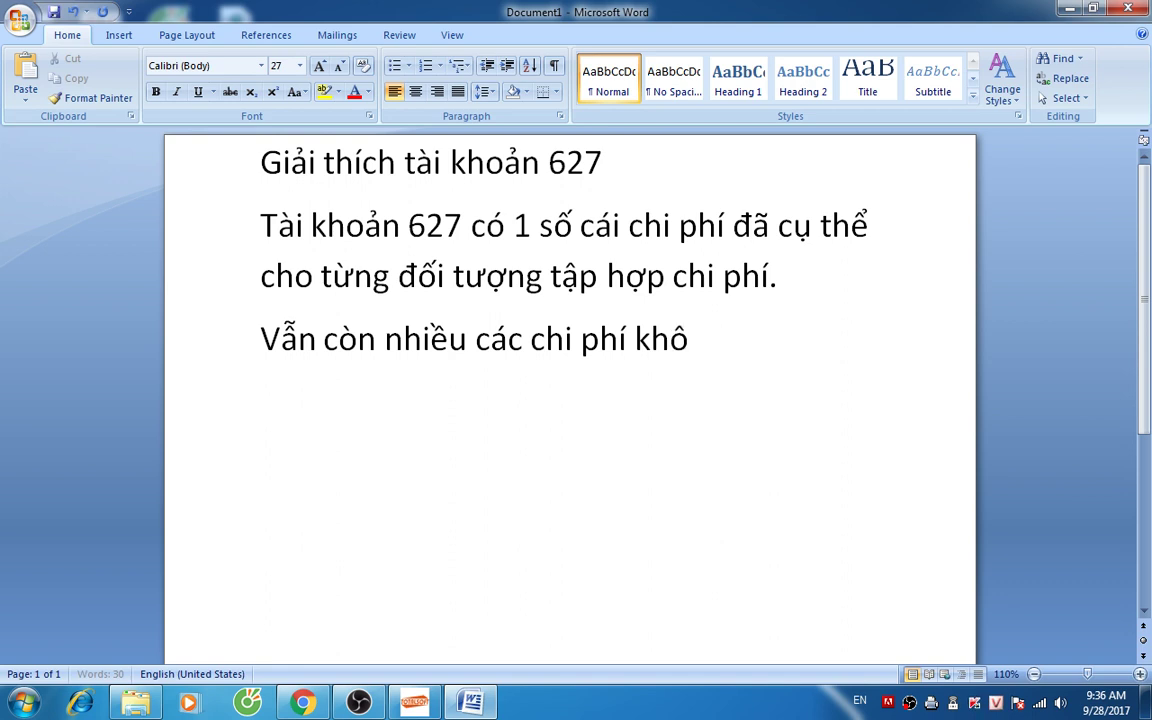
pyautogui.write('ng cuj theer')
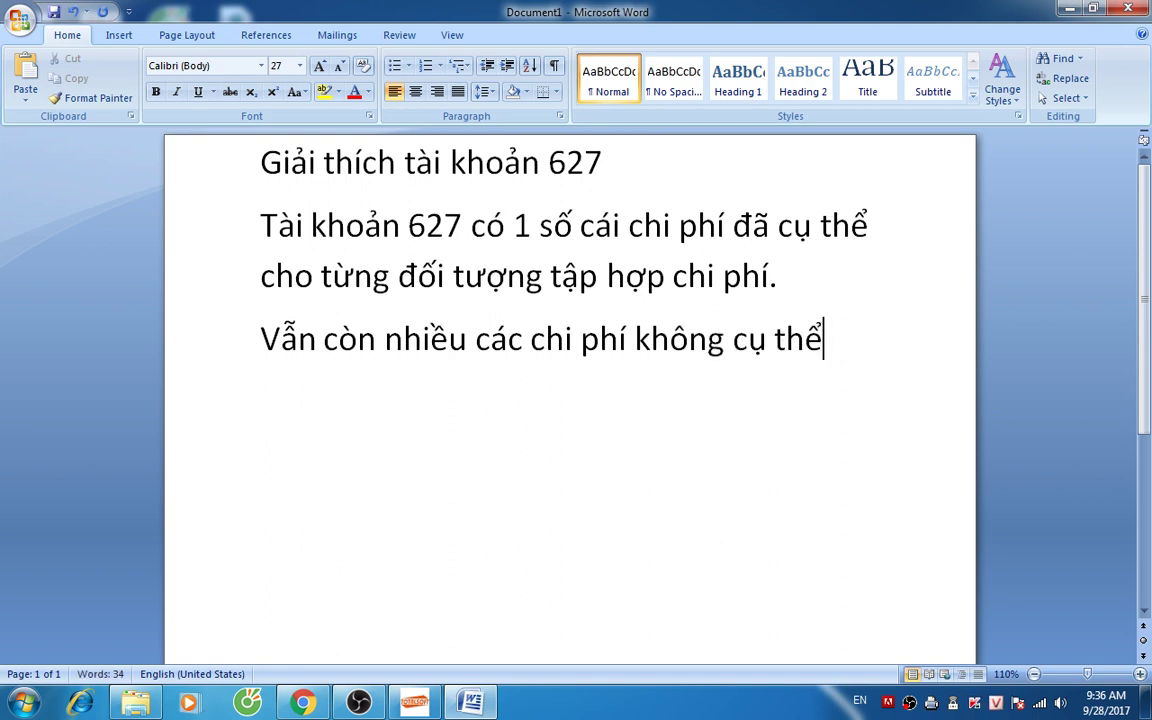
pyautogui.write(':')
# Step: Insert the line "----> Kết chuyển" after the first paragraph and "----> Phân bổ" after the second
pyautogui.click(778, 276)
pyautogui.press('Return')
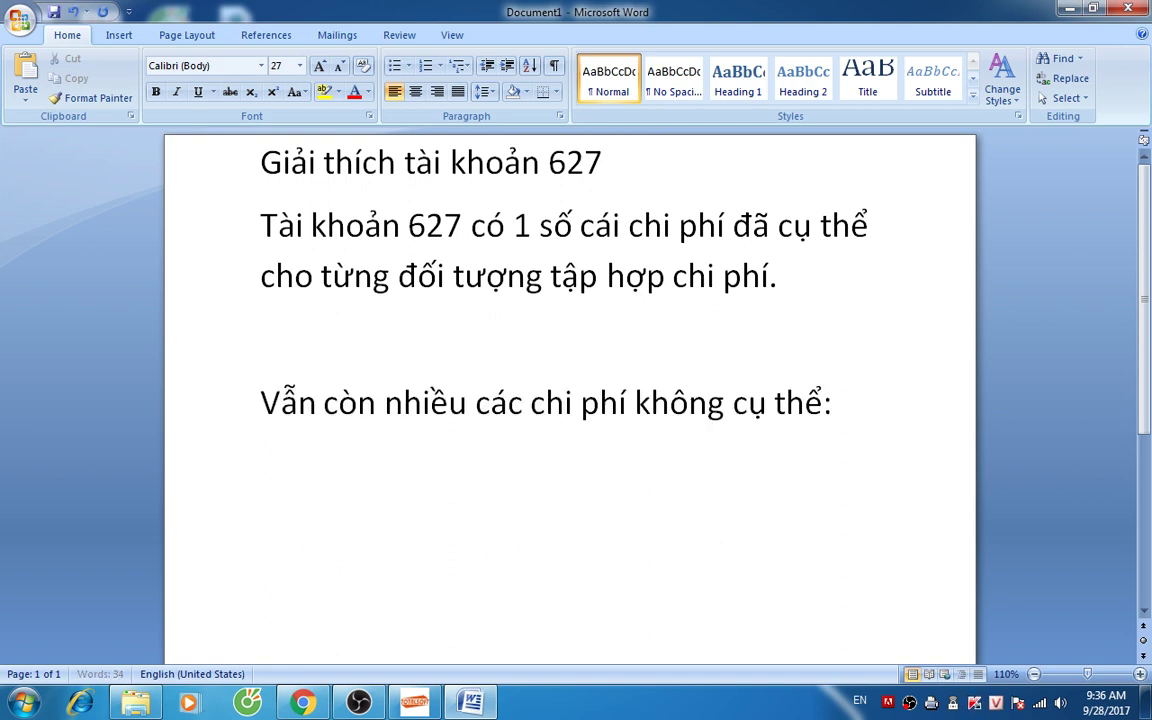
pyautogui.write('---->')
pyautogui.write(' Keets')
pyautogui.write('chuyển')
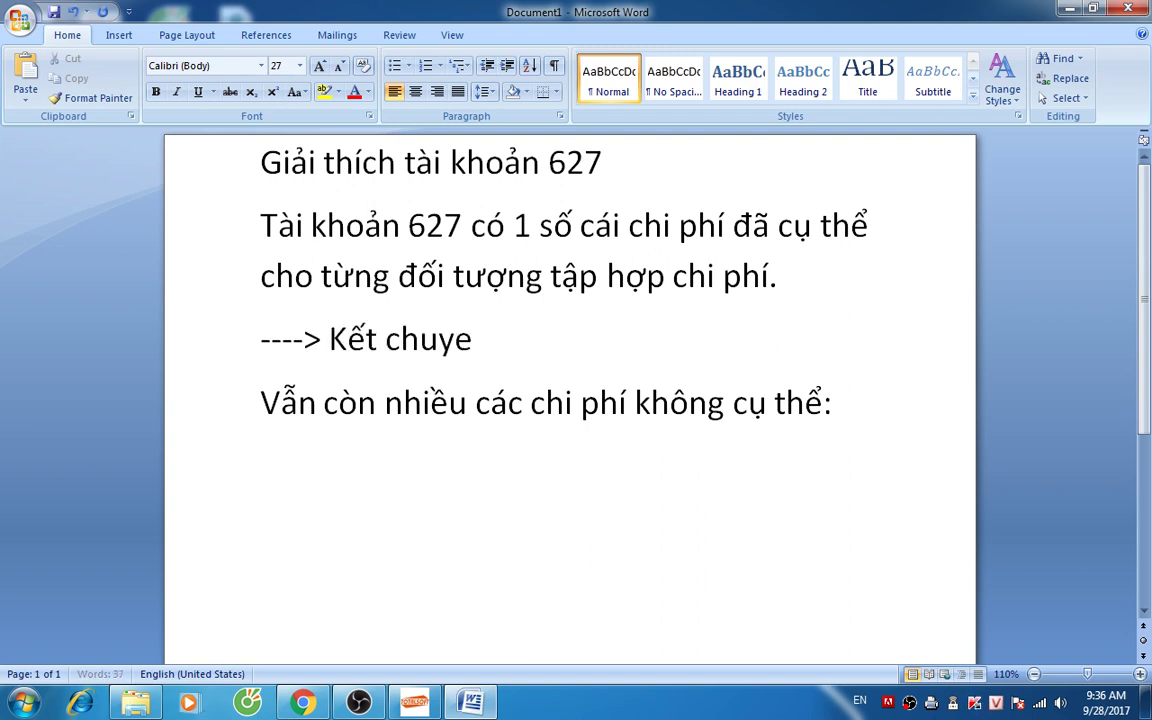
pyautogui.click(260, 463)
pyautogui.write('----> Phân bổ')
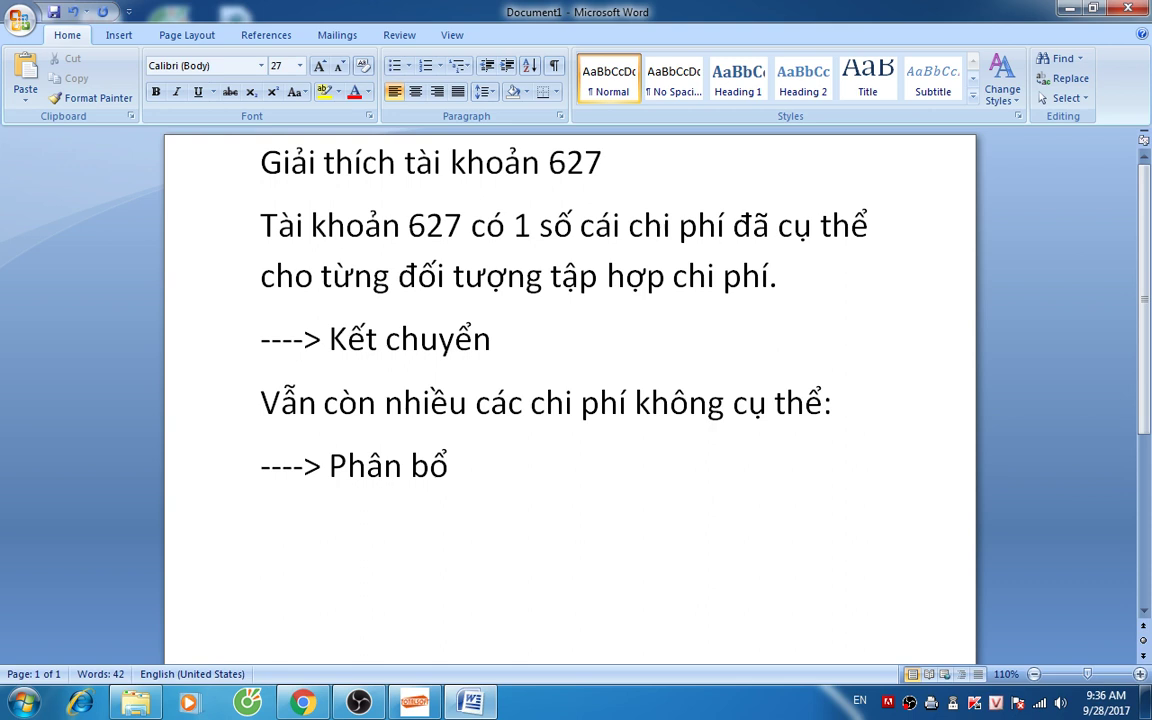
# Step: Add the line "Chung ta phải khai báo cả hai." below the Phân bổ line
pyautogui.press('Return')
pyautogui.write('Chung')
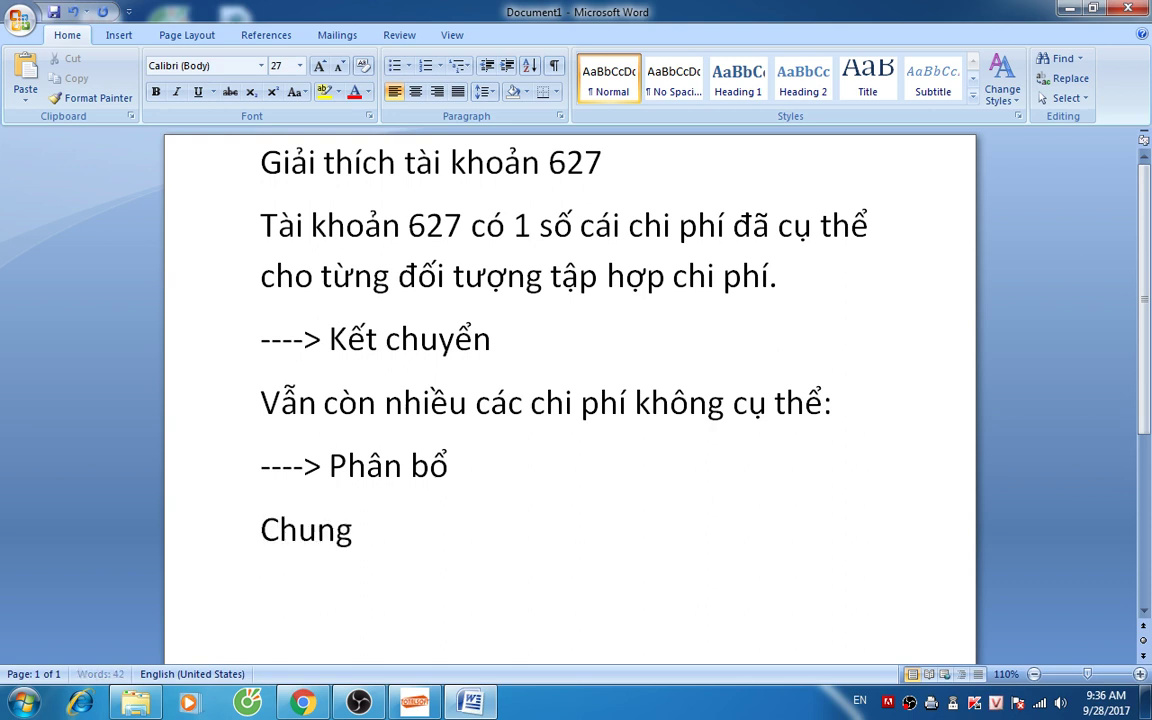
pyautogui.write(' ta phải k')
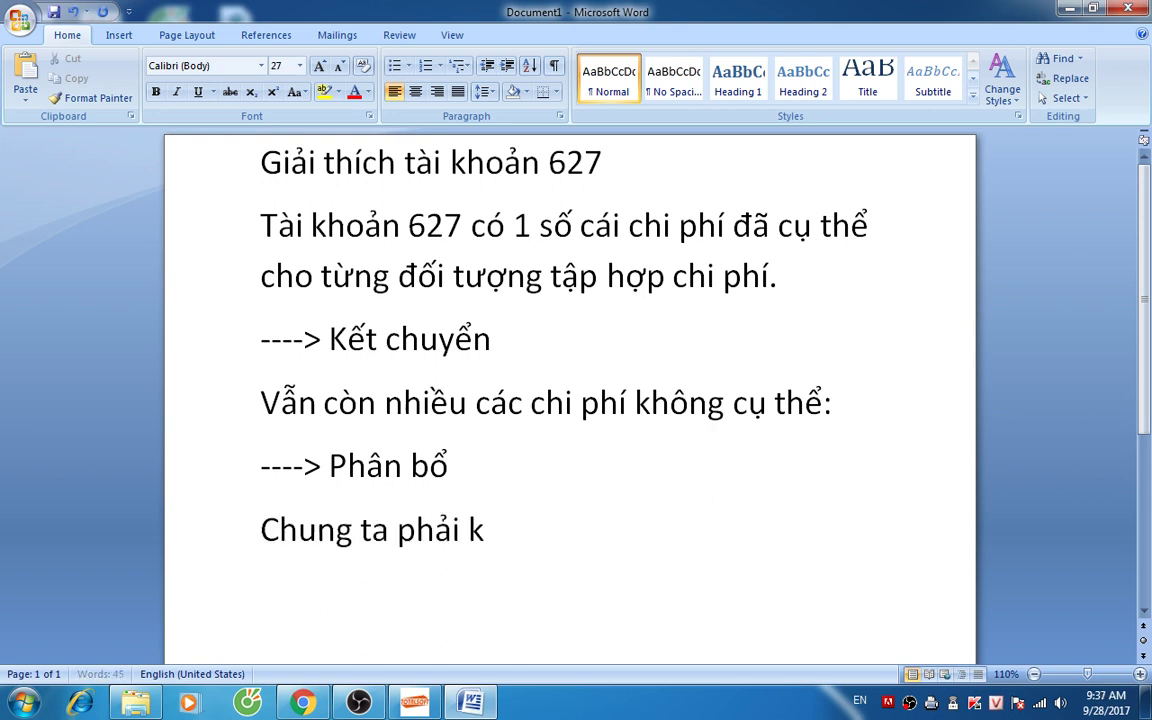
pyautogui.write('hai báo cả')
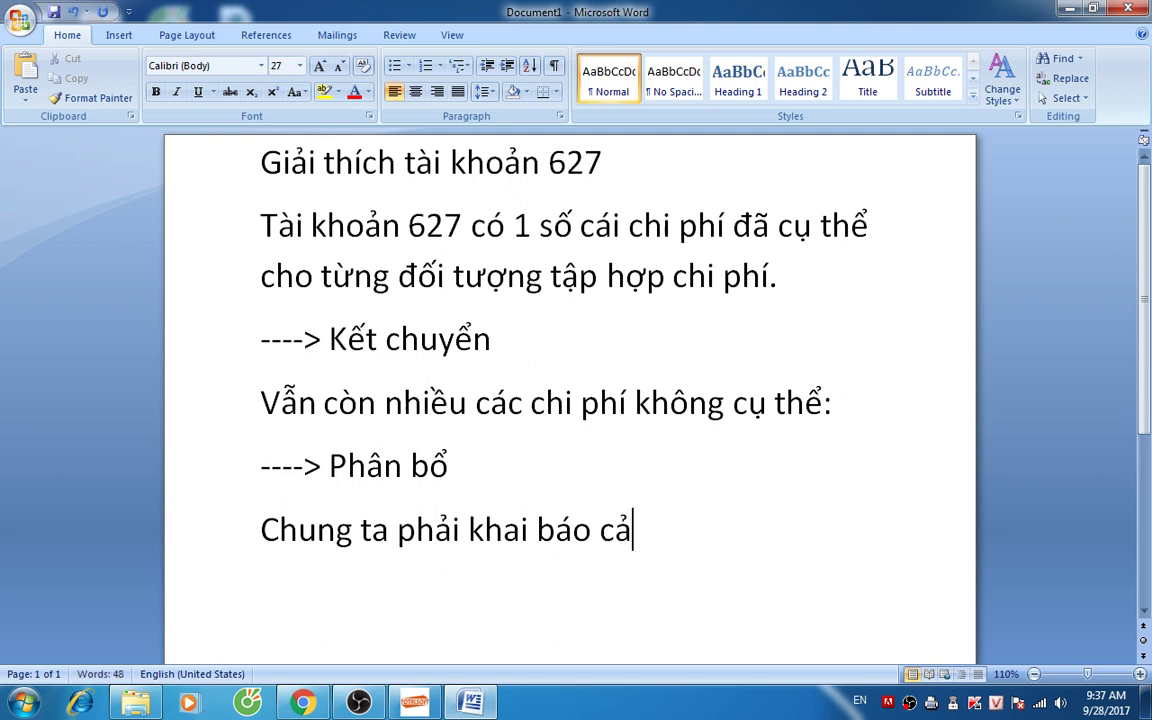
pyautogui.write(' hai.')
# Step: Add the line "Chạy kết chuyển xong rồi mới phân bổ." at the end of the document
pyautogui.press('Return')
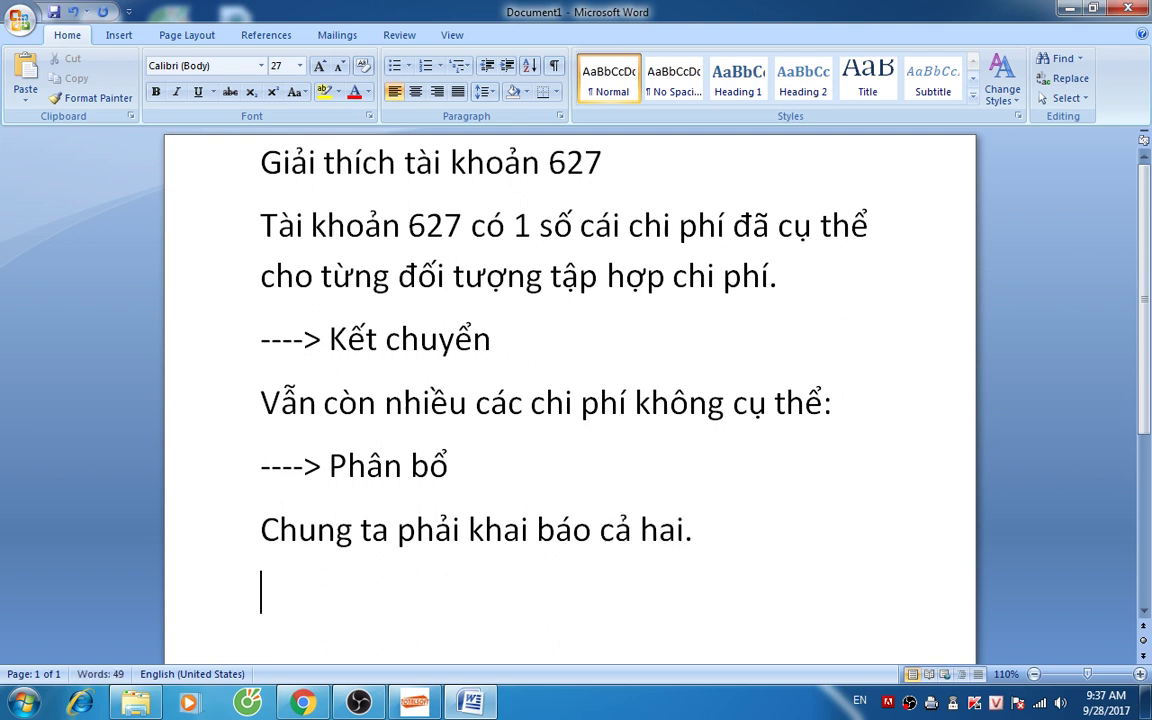
pyautogui.write('Chayj kết t')
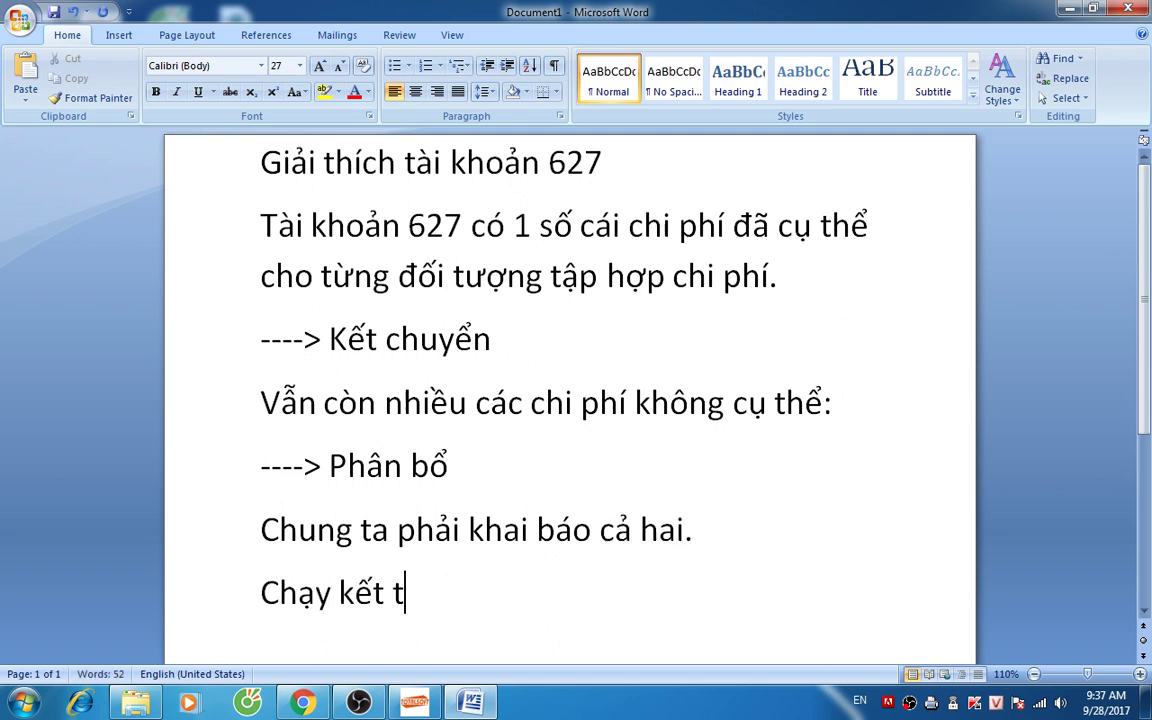
pyautogui.press('BackSpace')
pyautogui.write('chuyển ')
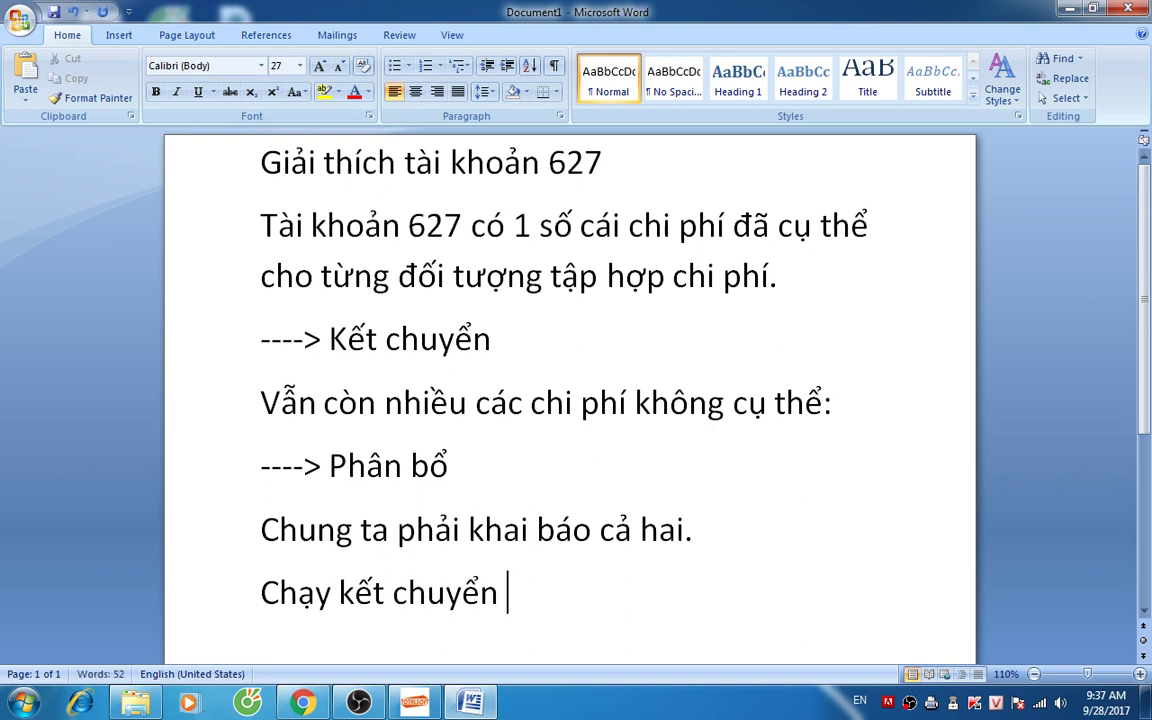
pyautogui.write('xong')
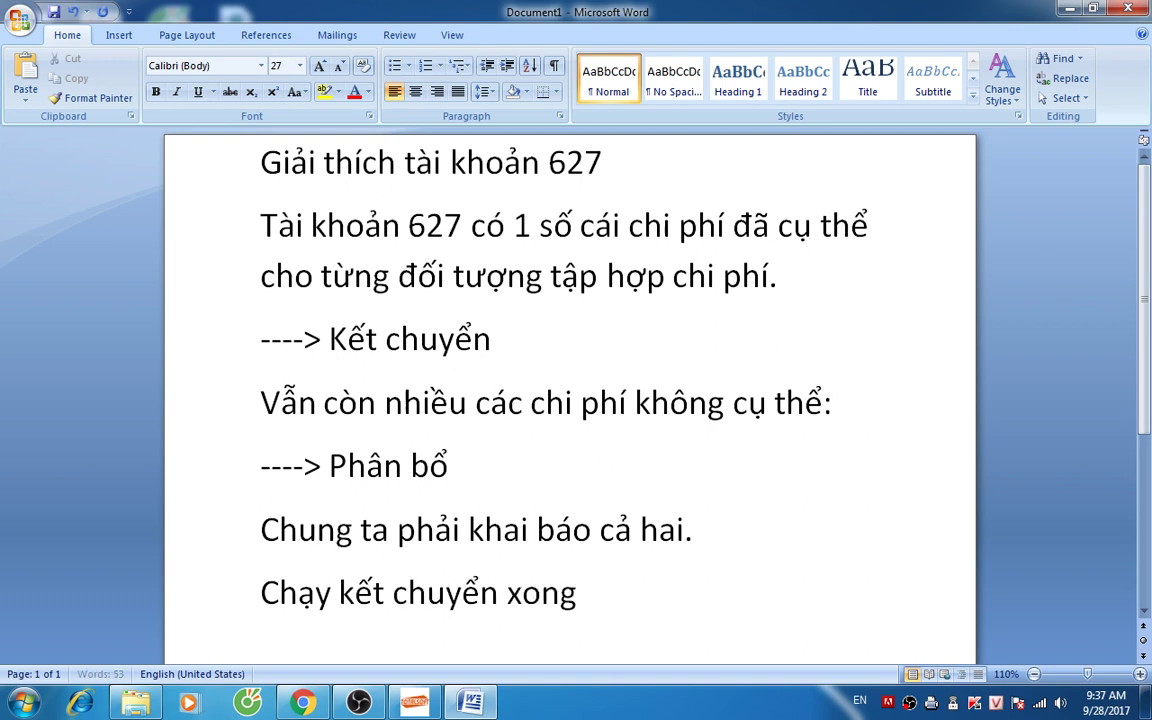
pyautogui.write(' rôi mới phâ')
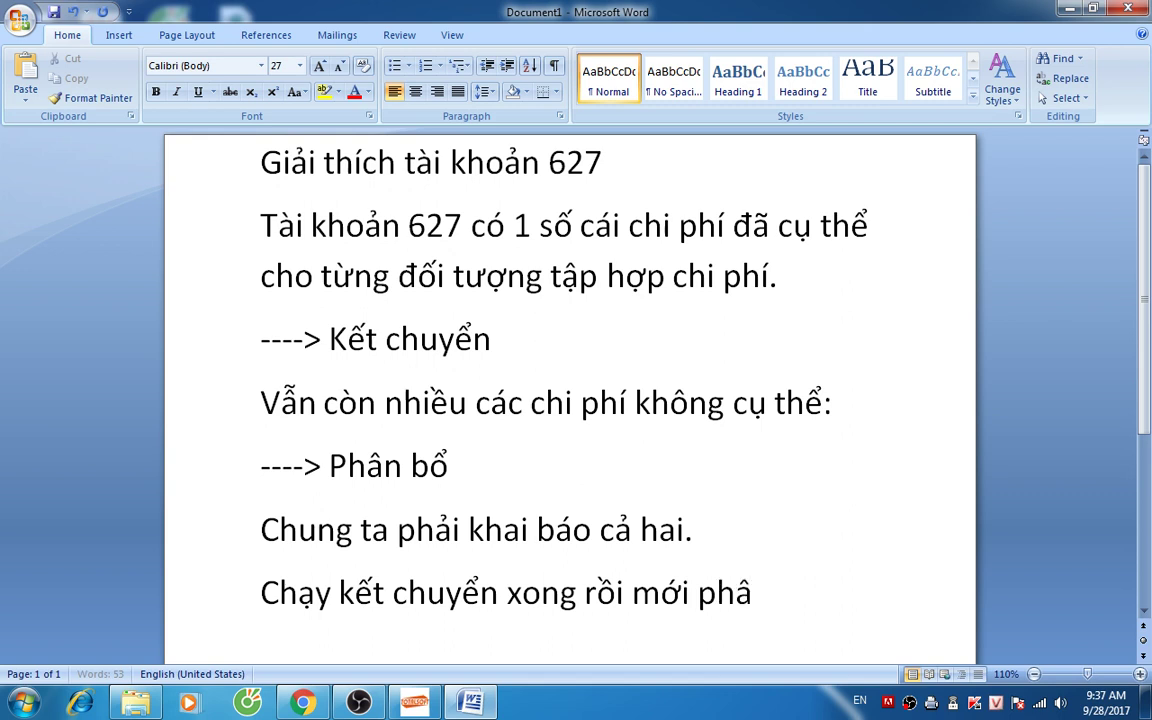
pyautogui.write('n boor.')
pyautogui.press('Return')
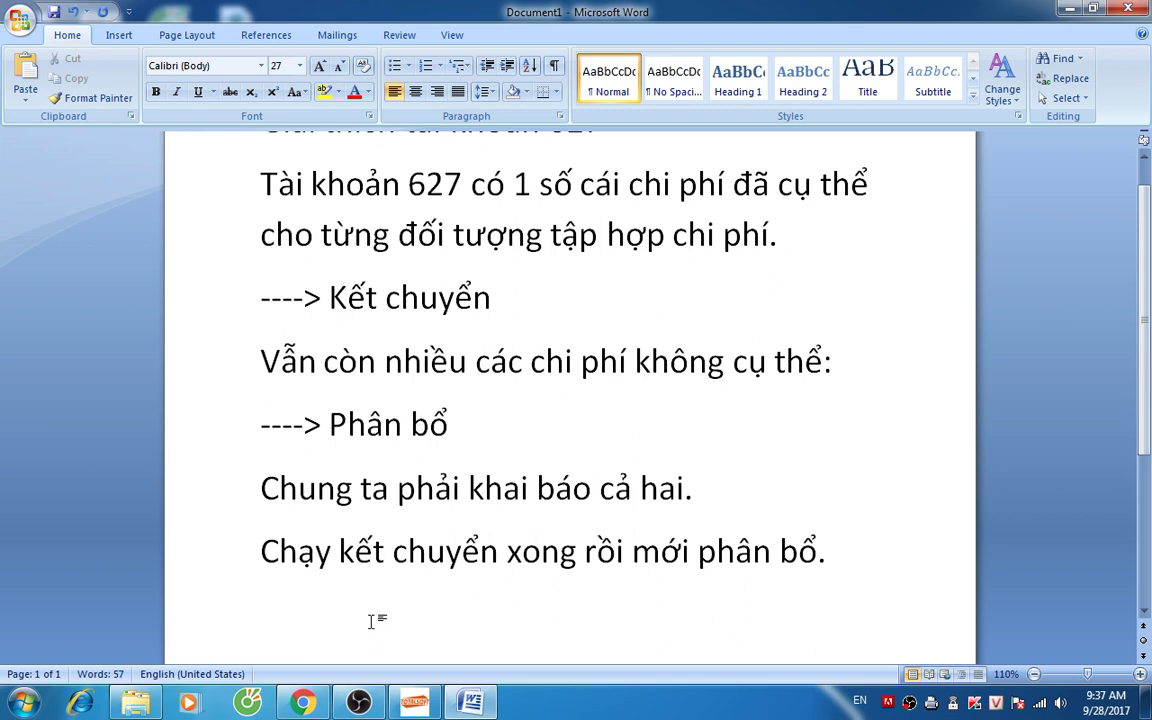
pyautogui.scroll(1, 398, 581)
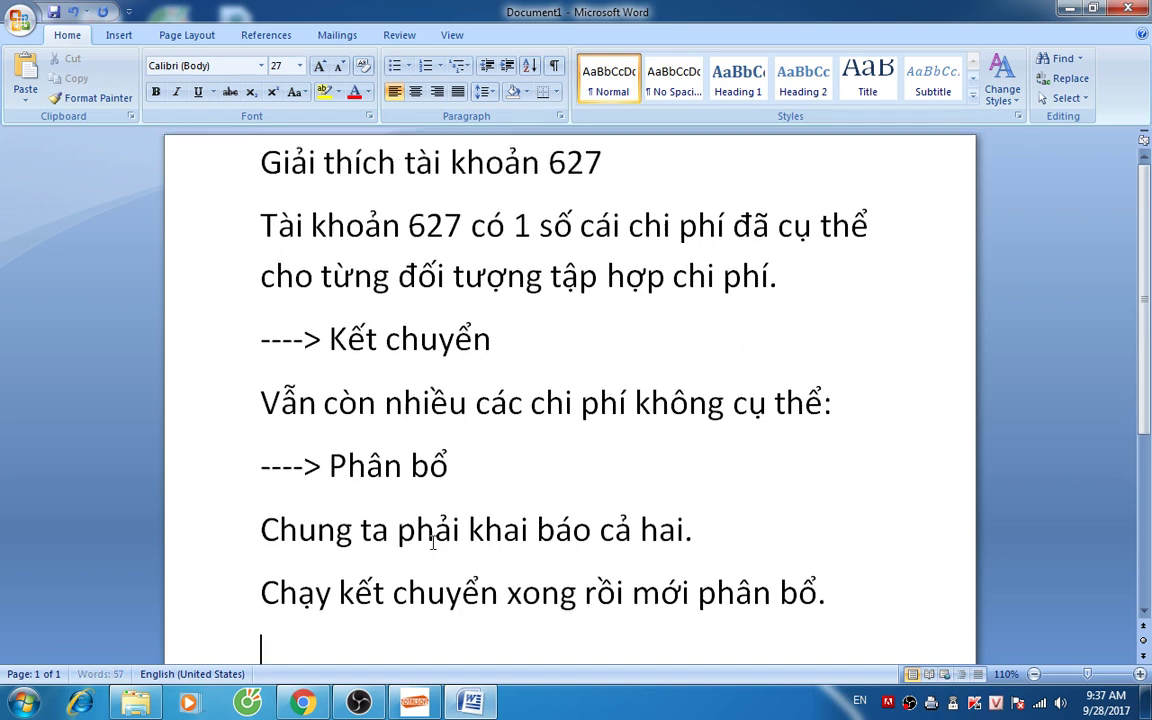
# Step: Switch to TOTALSOFT.NET and delete the carry-forward entries 6271-154 and 6272-154 from Tài khoản kết chuyển
pyautogui.click(415, 702)
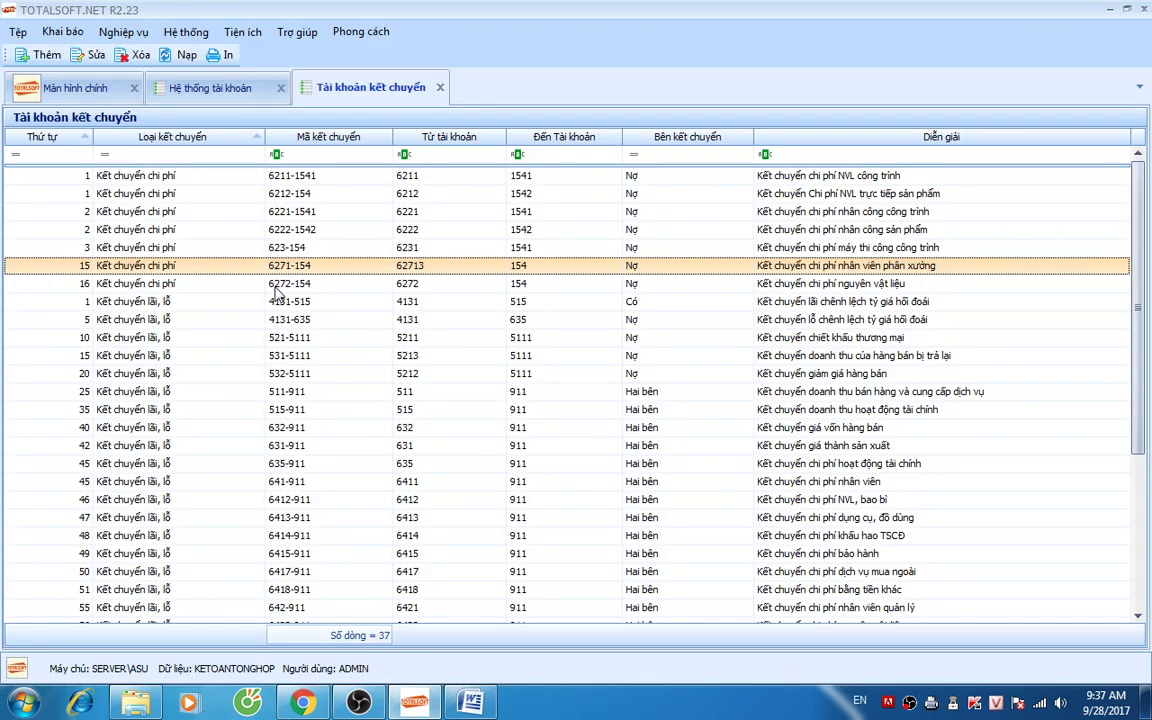
pyautogui.click(207, 287)
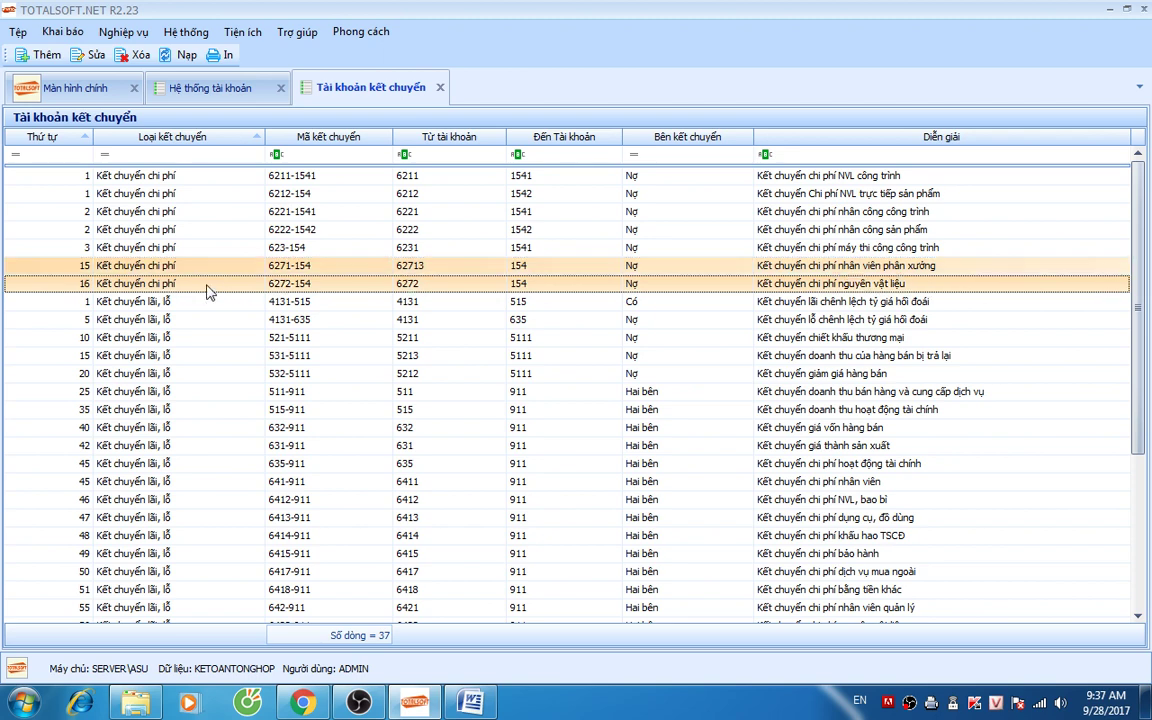
pyautogui.rightClick(207, 290)
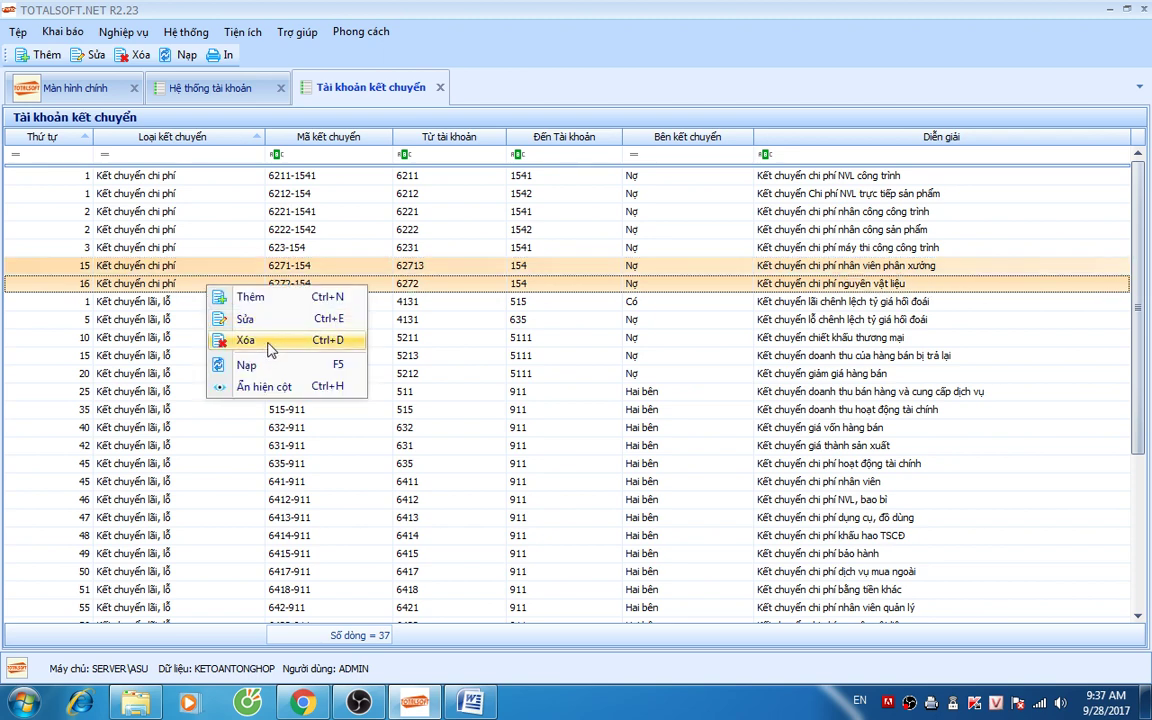
pyautogui.click(262, 339)
pyautogui.click(664, 420)
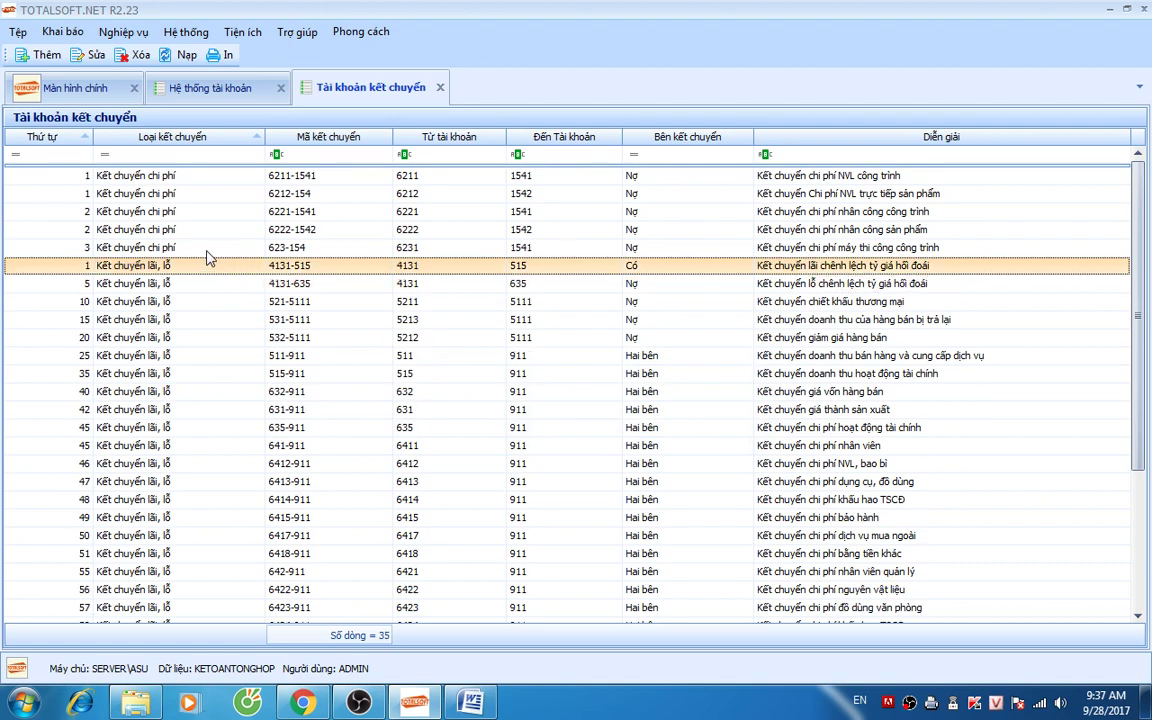
# Step: Switch to Word and add the line "Chúng ta có hai tài khoản 627 cho 2 lĩnh." at the end of the document
pyautogui.click(468, 706)
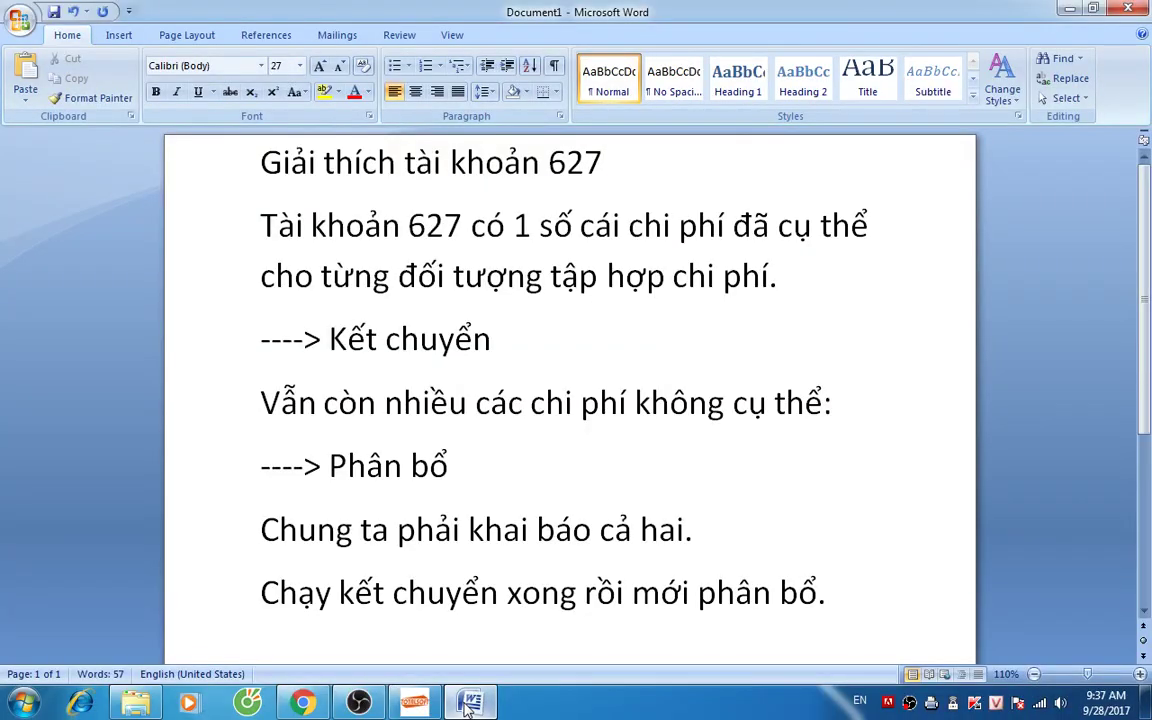
pyautogui.press('Return')
pyautogui.write('Chúng ta c')
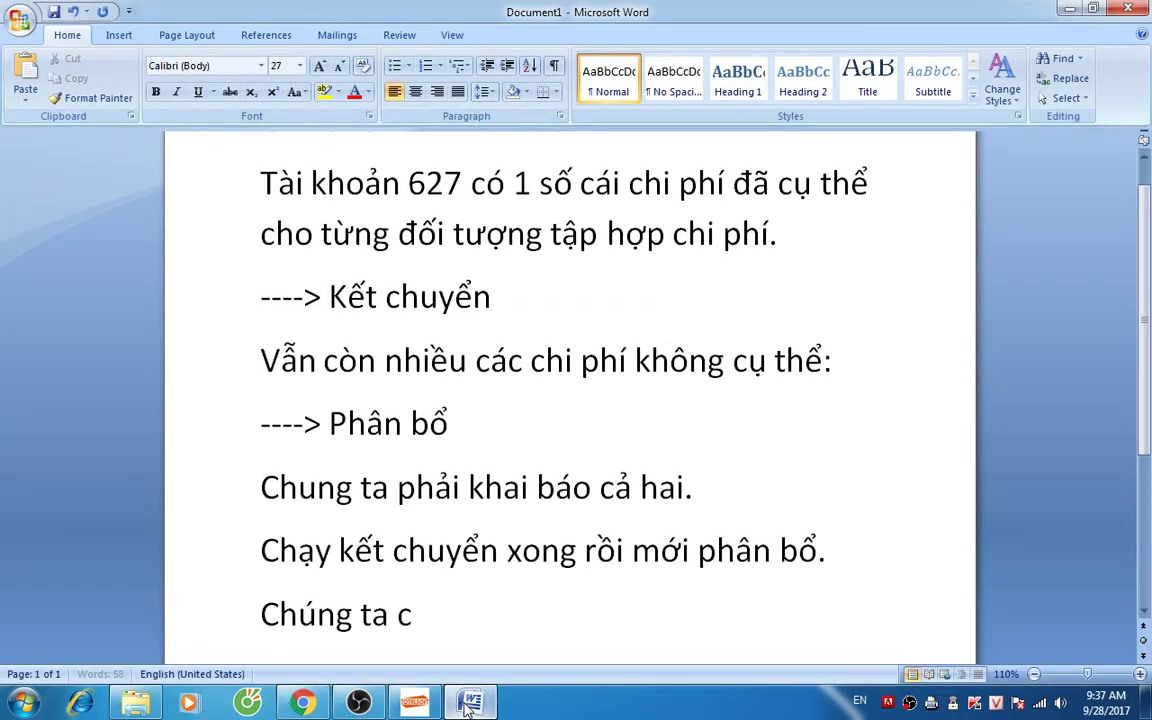
pyautogui.write('ó hai')
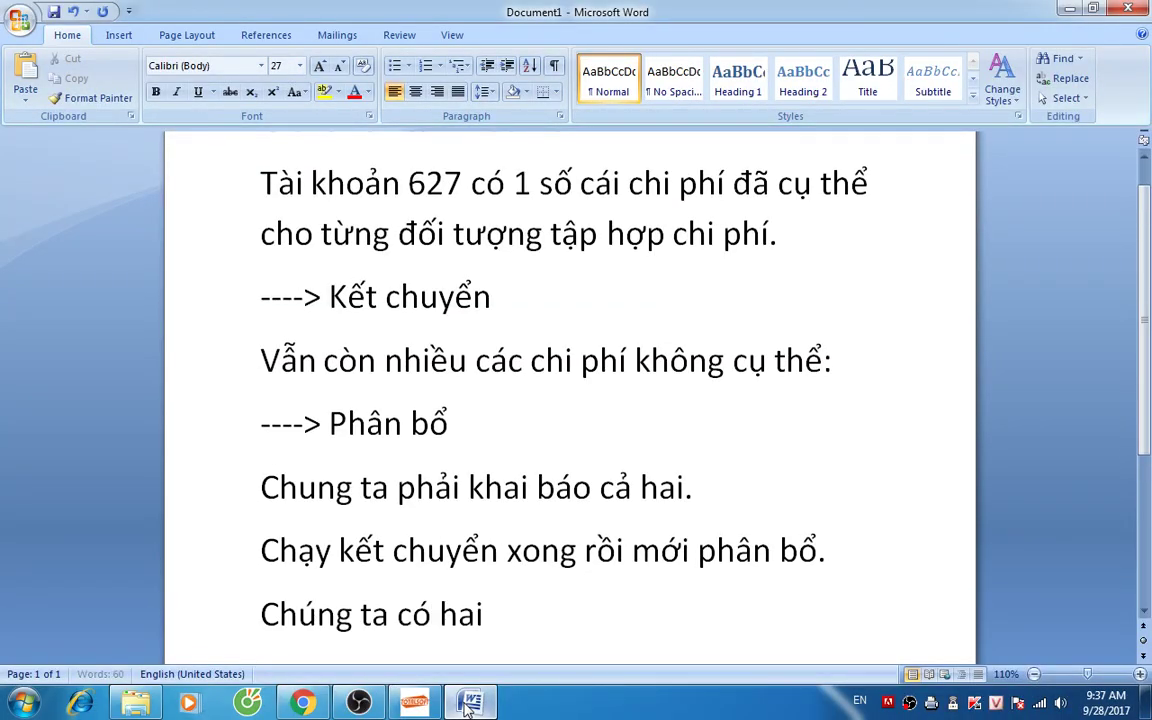
pyautogui.write(' tai khoản')
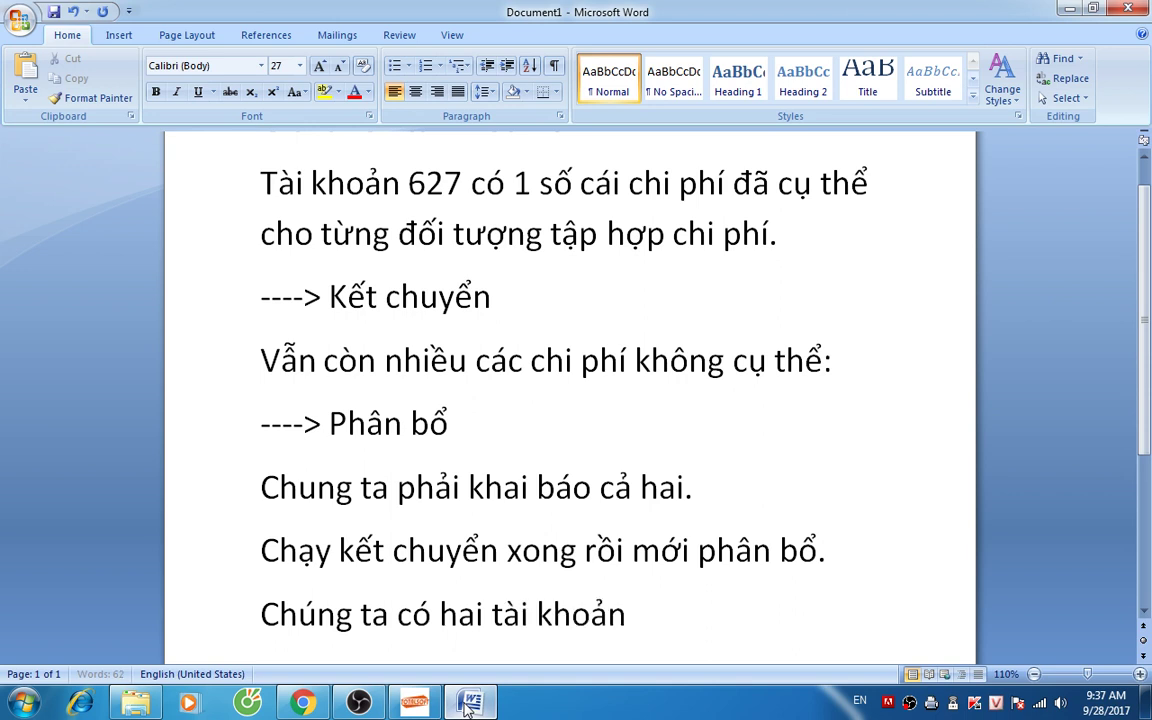
pyautogui.write(' 627 ch')
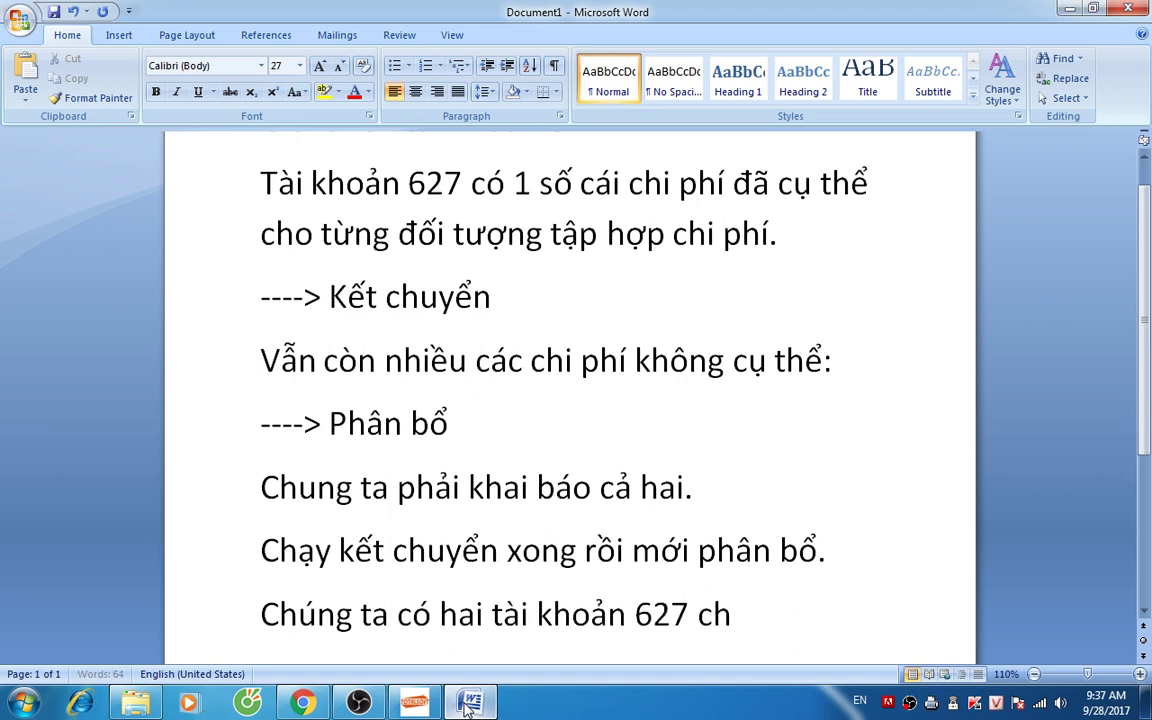
pyautogui.write('o 2 lĩnh./')
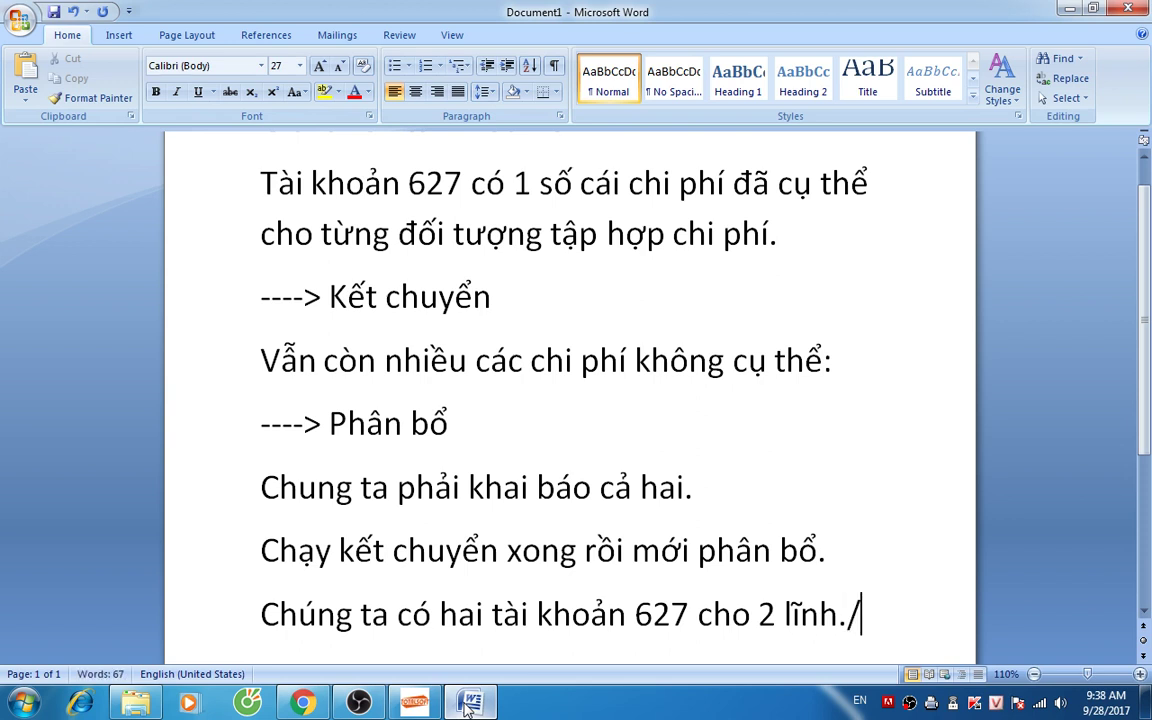
pyautogui.press('BackSpace')
pyautogui.press('Return')
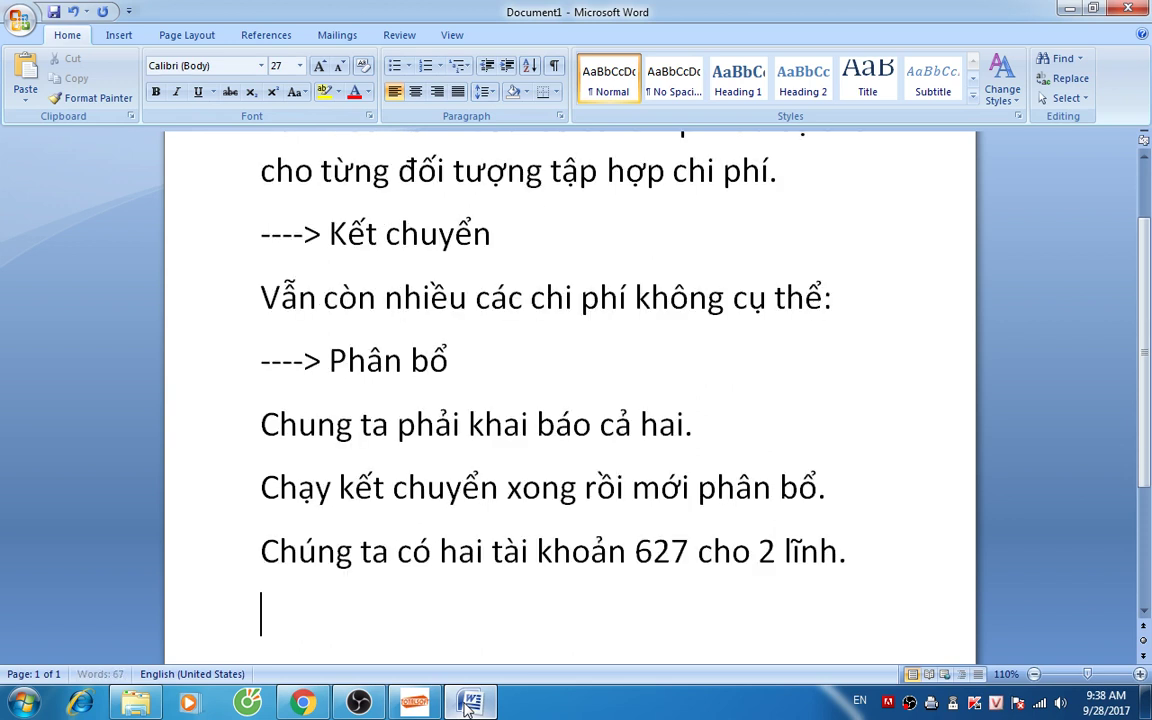
# Step: Add the two lines "1 Xây dựng" and "2 - Sản xuất." below the sentence about the two 627 accounts
pyautogui.write('1 Xâ')
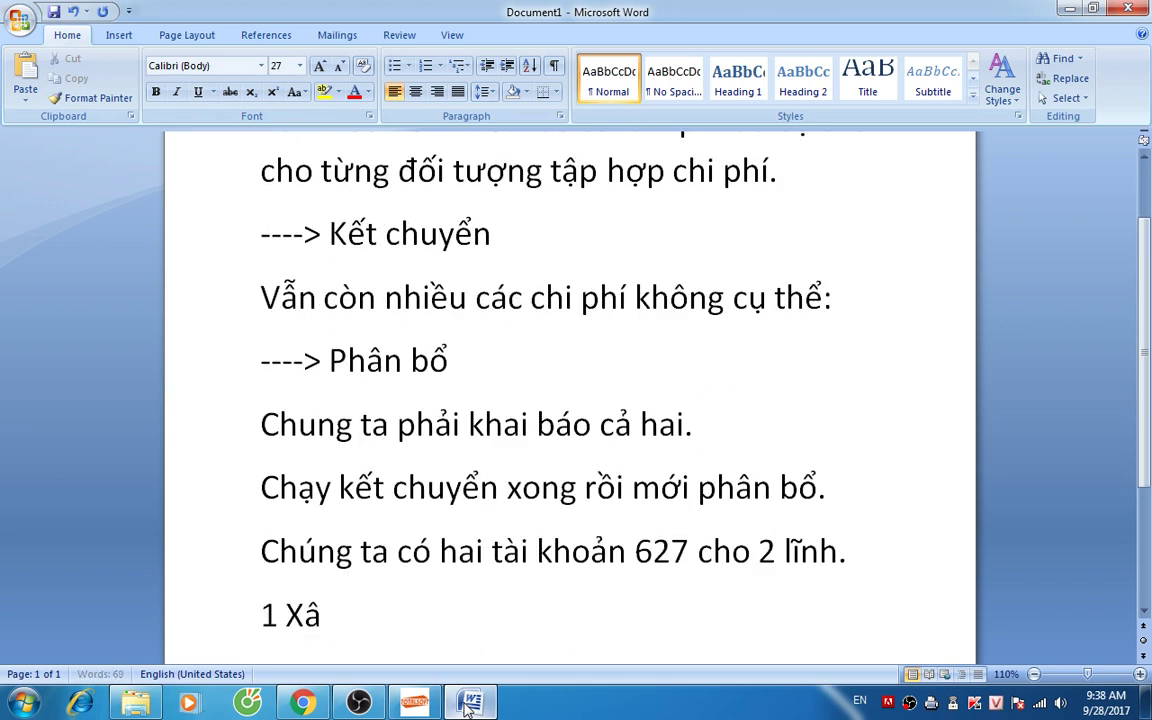
pyautogui.write('y dưngj')
pyautogui.press('Return')
pyautogui.write('2')
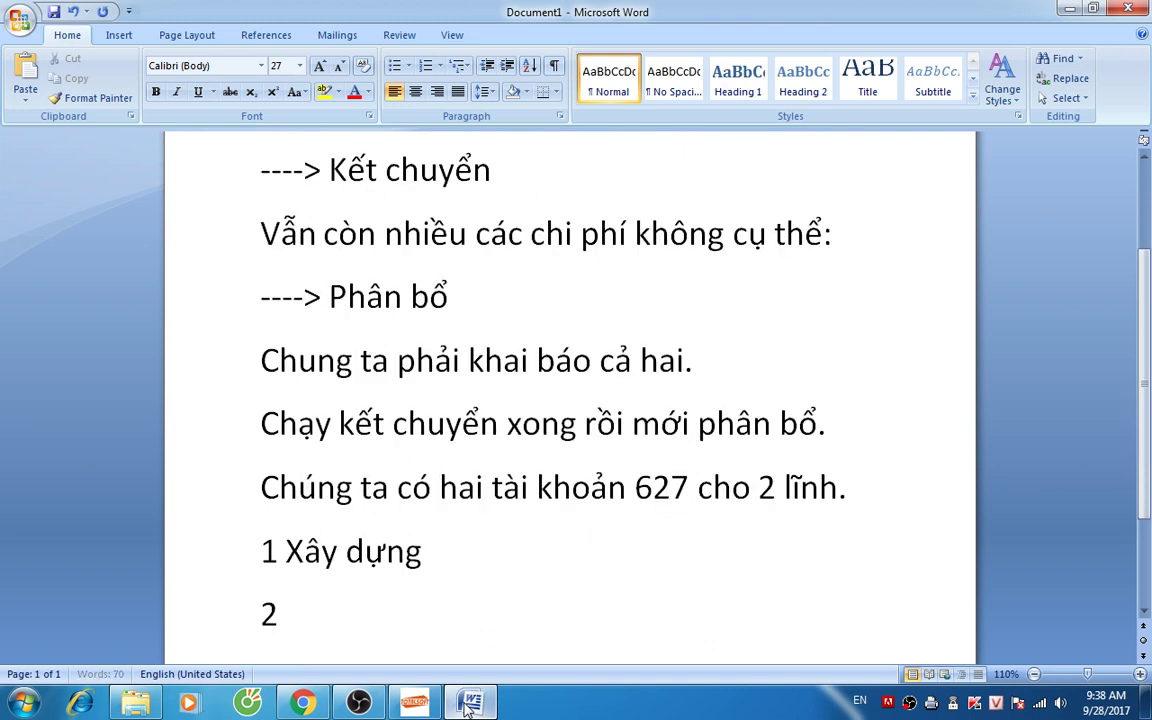
pyautogui.write(' - Sản xuâ')
pyautogui.write('ts.')
pyautogui.press('Return')
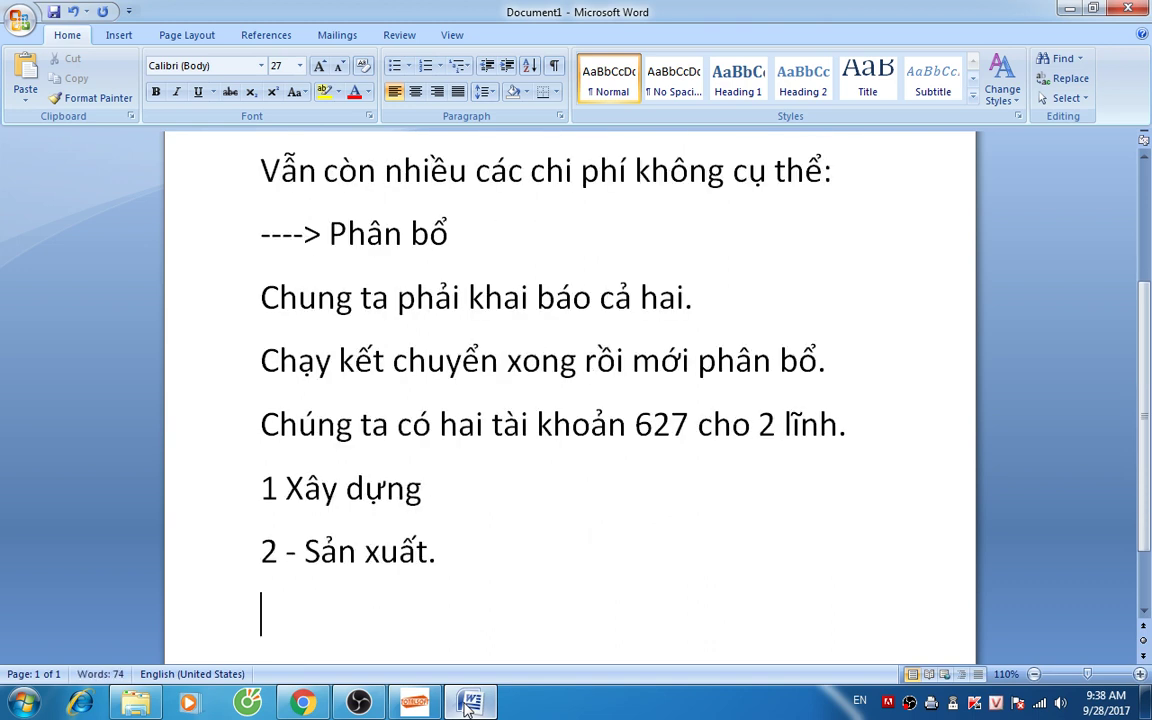
# Step: Insert a hyphen so the first item reads "1 - Xây dựng", and remove the period after "Sản xuất"
pyautogui.press('Up')
pyautogui.press('Up')
pyautogui.press('Up')
pyautogui.press('Down')
pyautogui.press('Right')
pyautogui.press('Right')
pyautogui.write('-')
pyautogui.press('End')
pyautogui.press('Down')
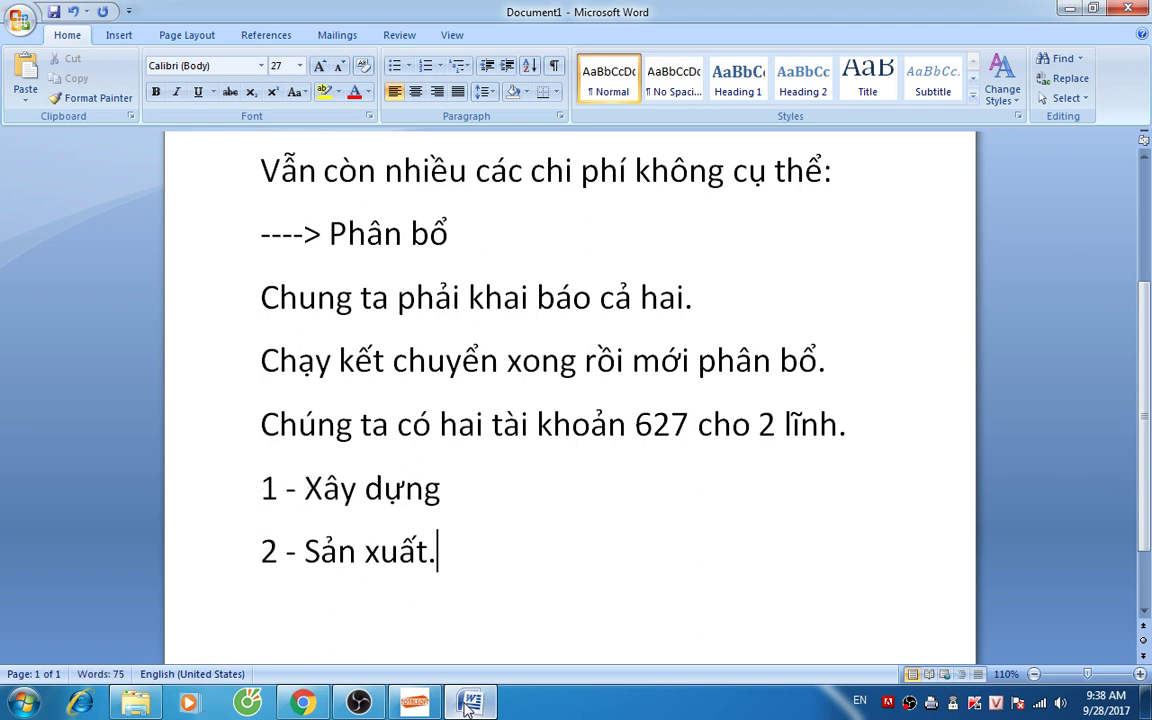
pyautogui.press('BackSpace')
pyautogui.press('Return')
# Step: Switch to TOTALSOFT.NET and open Bảng hệ số kết chuyển chi phí for Giá thành sản xuất liên tục
pyautogui.click(414, 703)
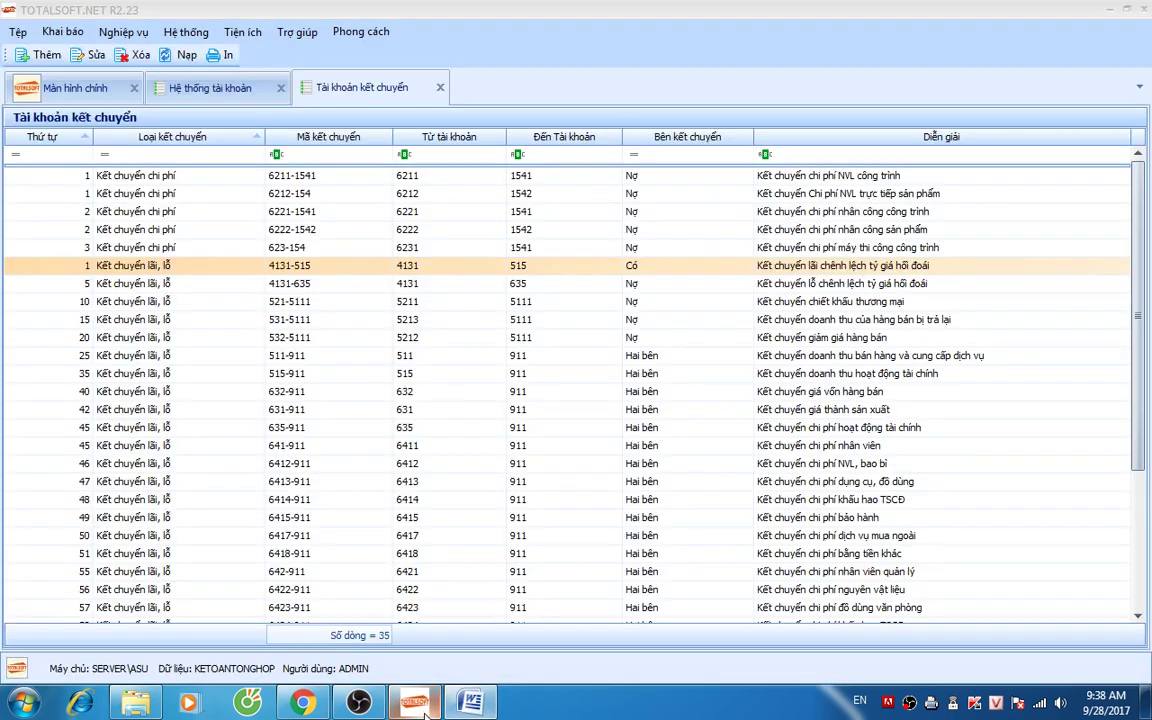
pyautogui.click(122, 32)
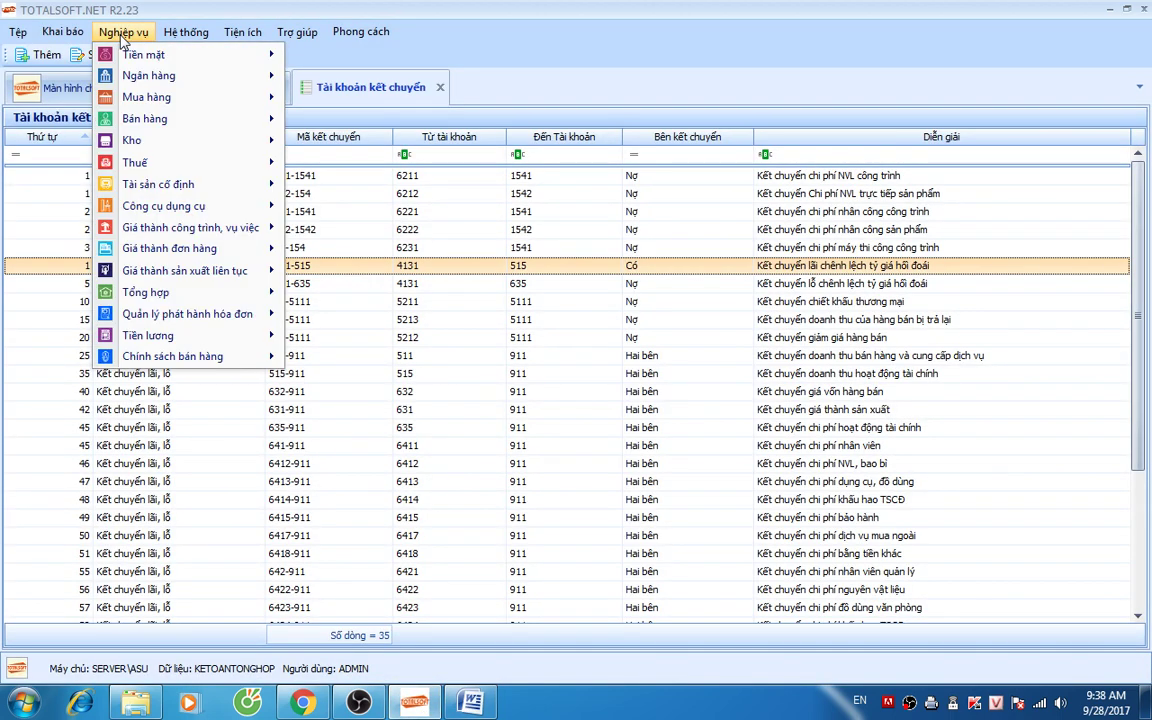
pyautogui.moveTo(186, 234)
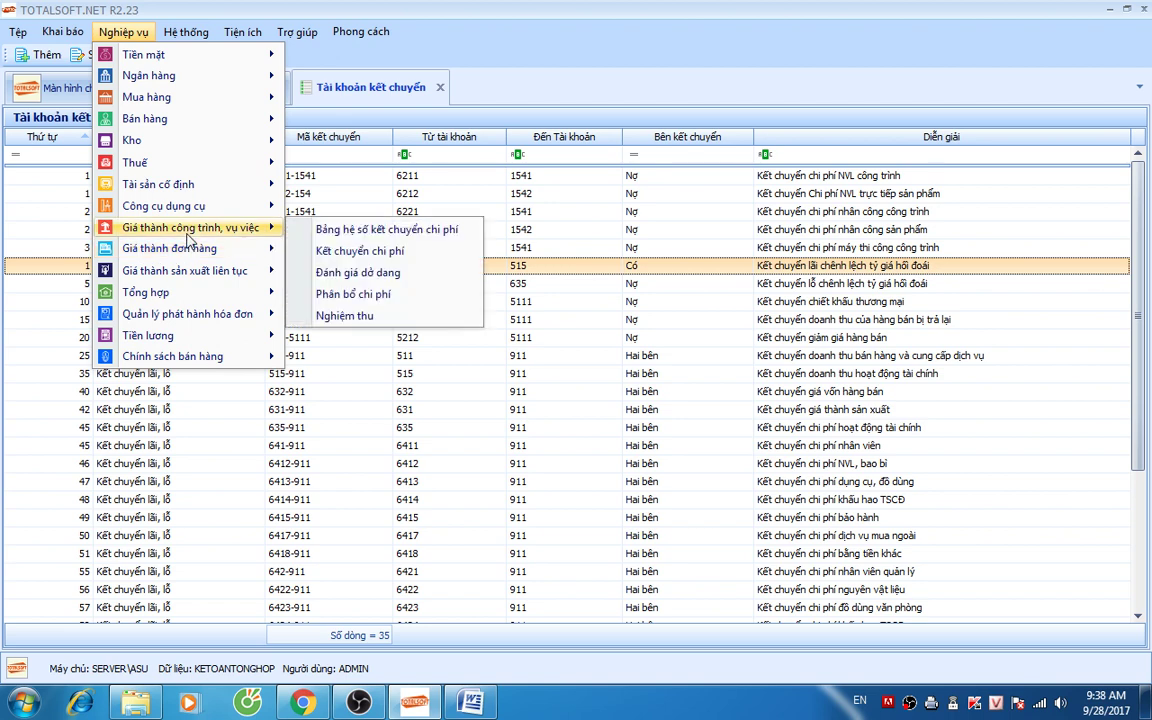
pyautogui.moveTo(205, 271)
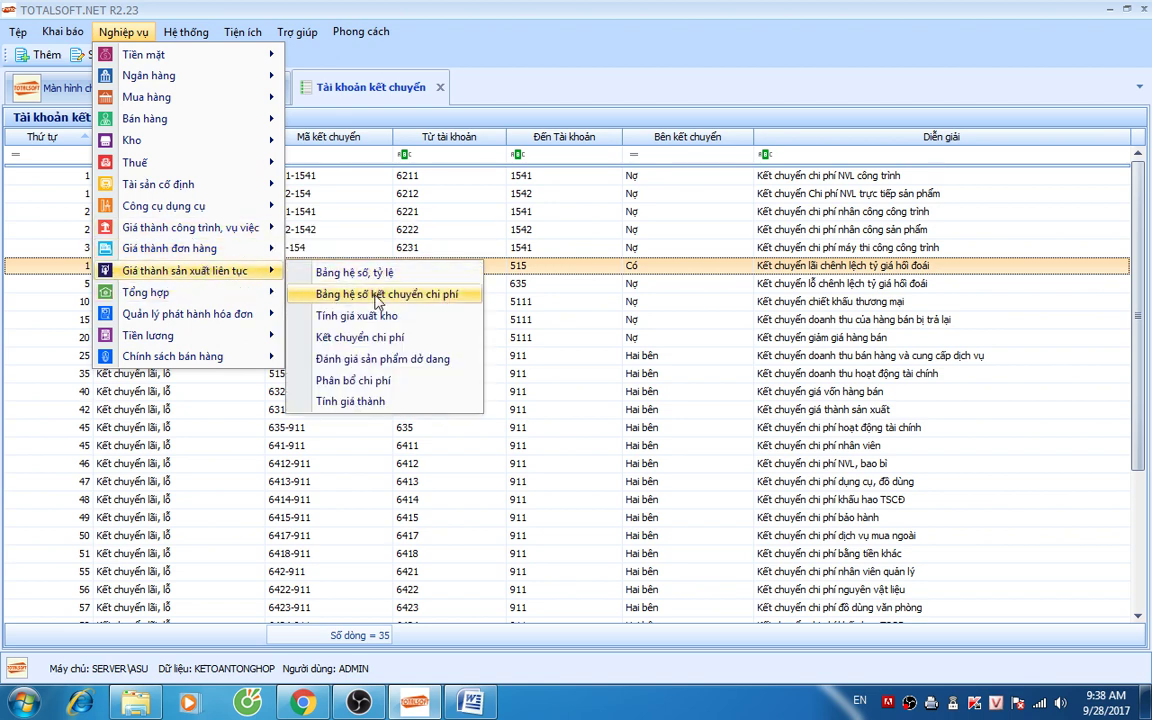
pyautogui.click(377, 297)
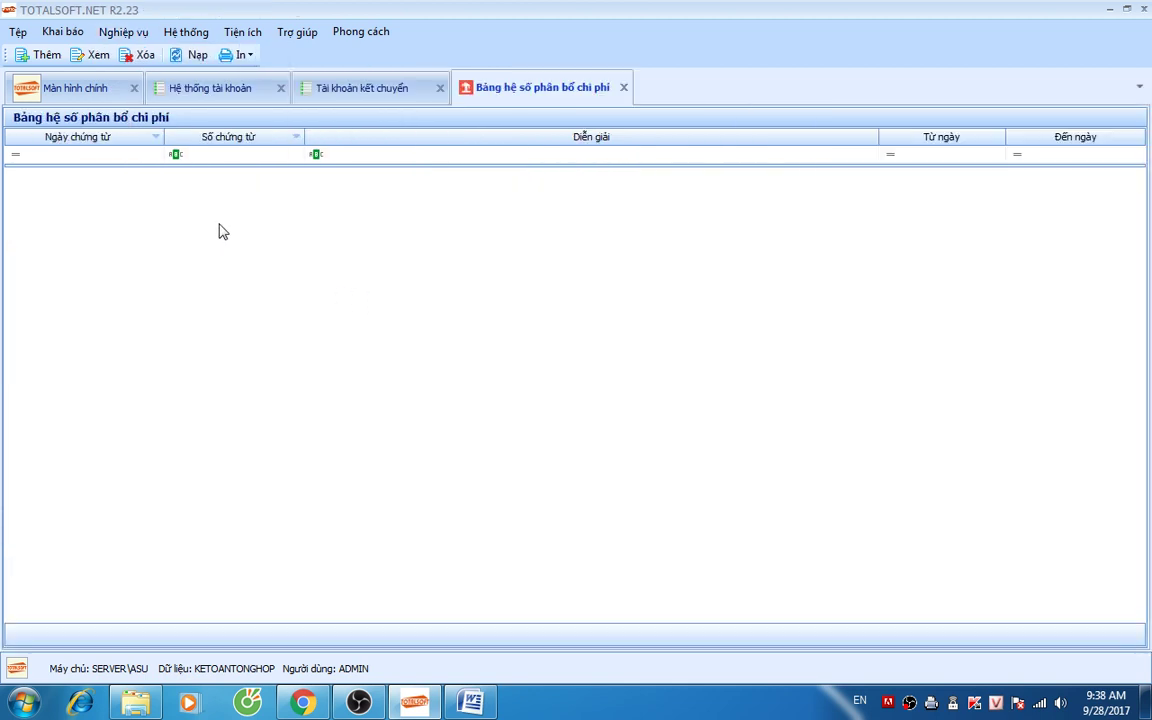
pyautogui.rightClick(219, 228)
pyautogui.click(268, 238)
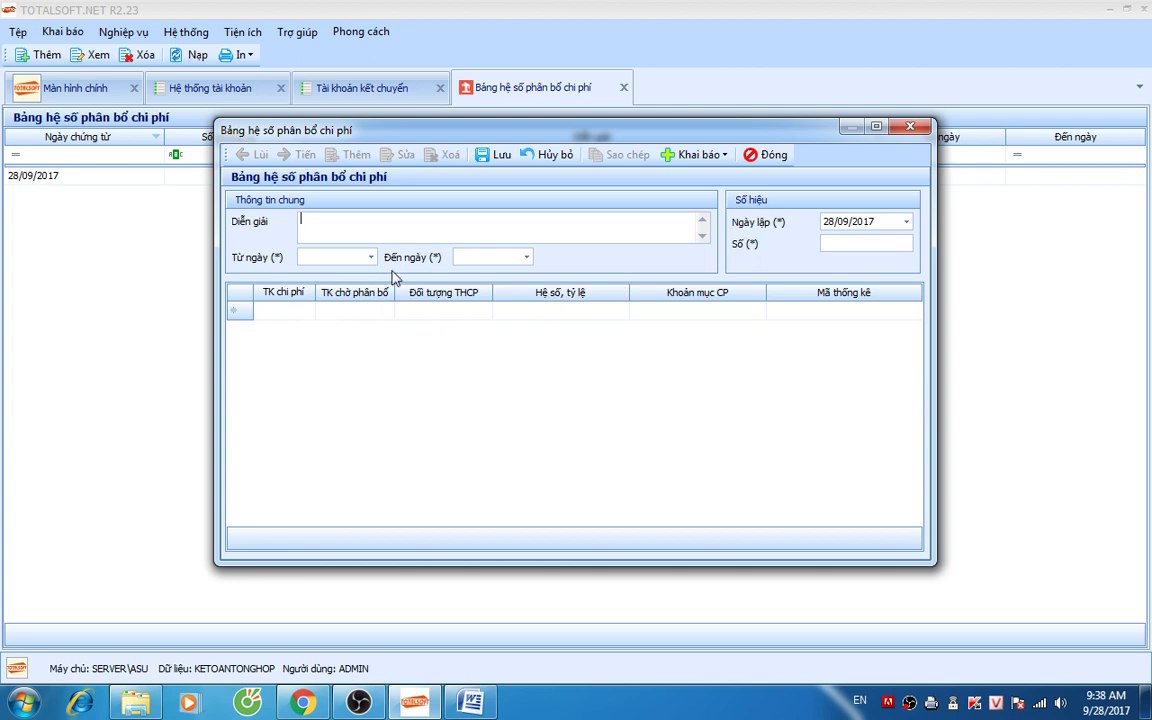
pyautogui.click(548, 312)
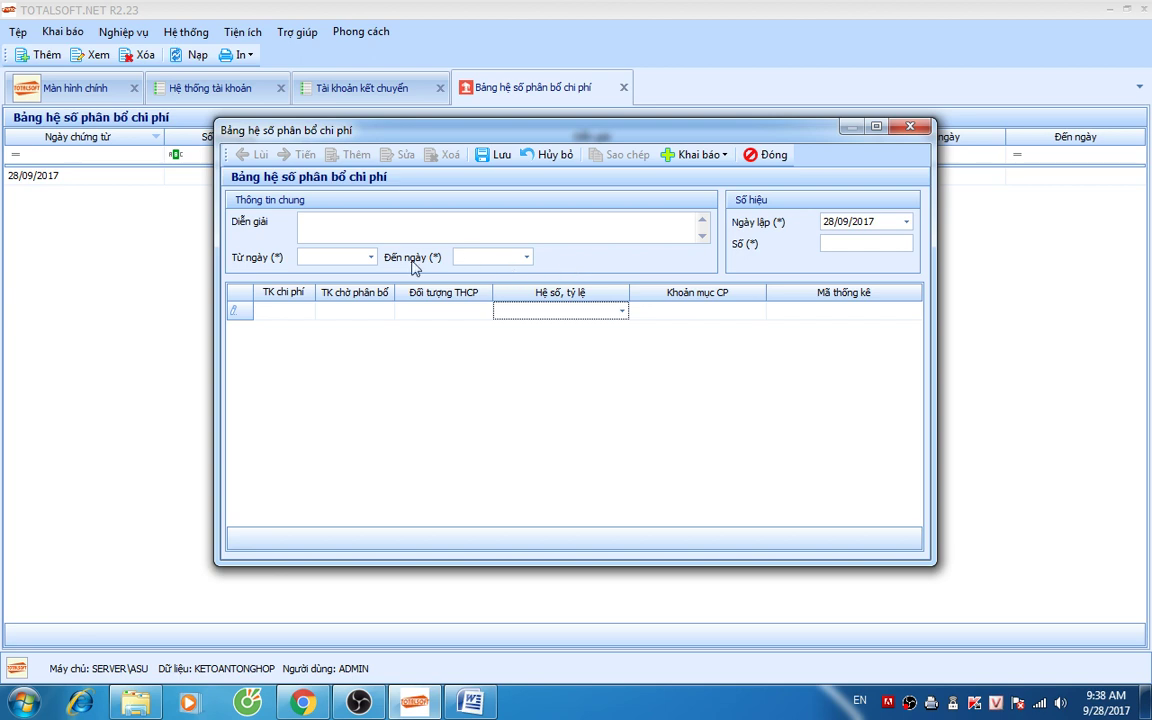
pyautogui.click(765, 155)
pyautogui.click(596, 415)
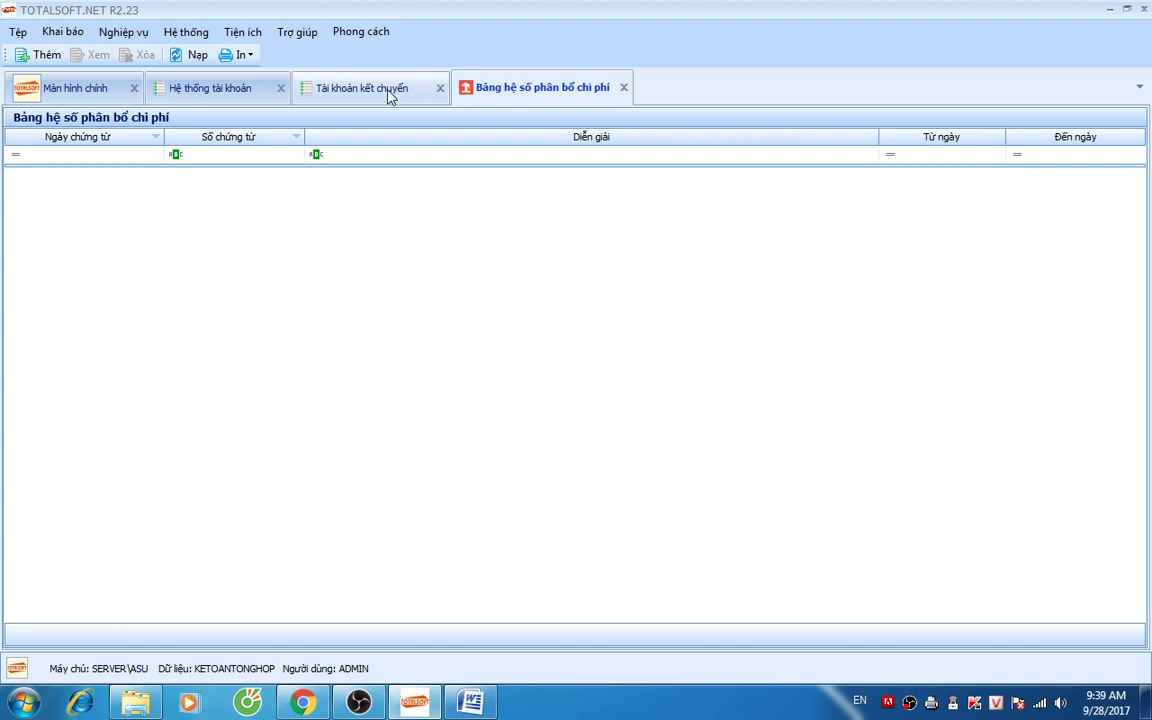
# Step: Start a new entry in Tài khoản kết chuyển with code 6271-1541, order 4, from account 6271 to account 1541
pyautogui.click(375, 93)
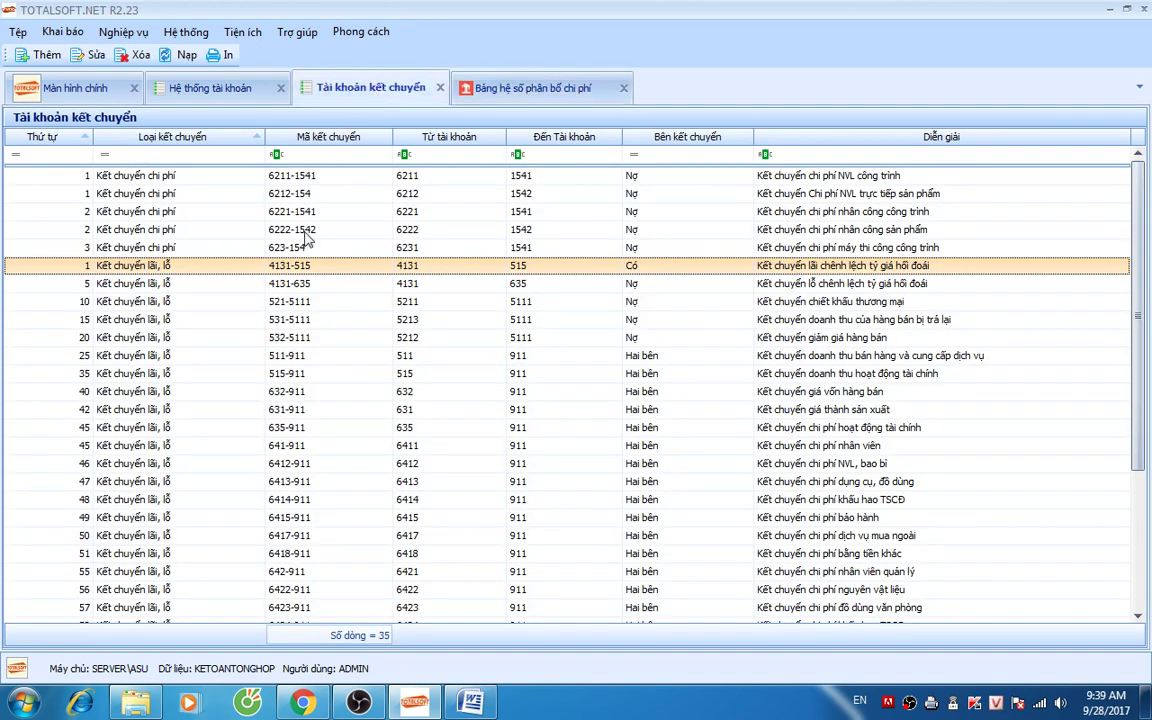
pyautogui.click(180, 250)
pyautogui.rightClick(180, 250)
pyautogui.rightClick(181, 237)
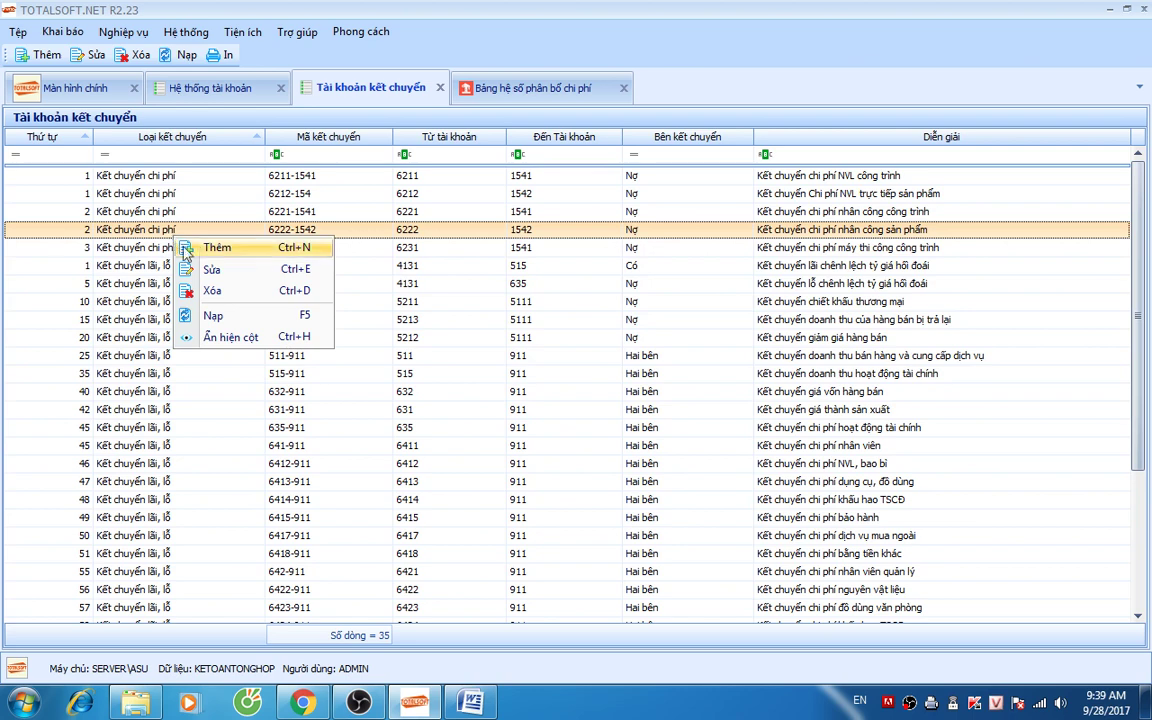
pyautogui.click(215, 247)
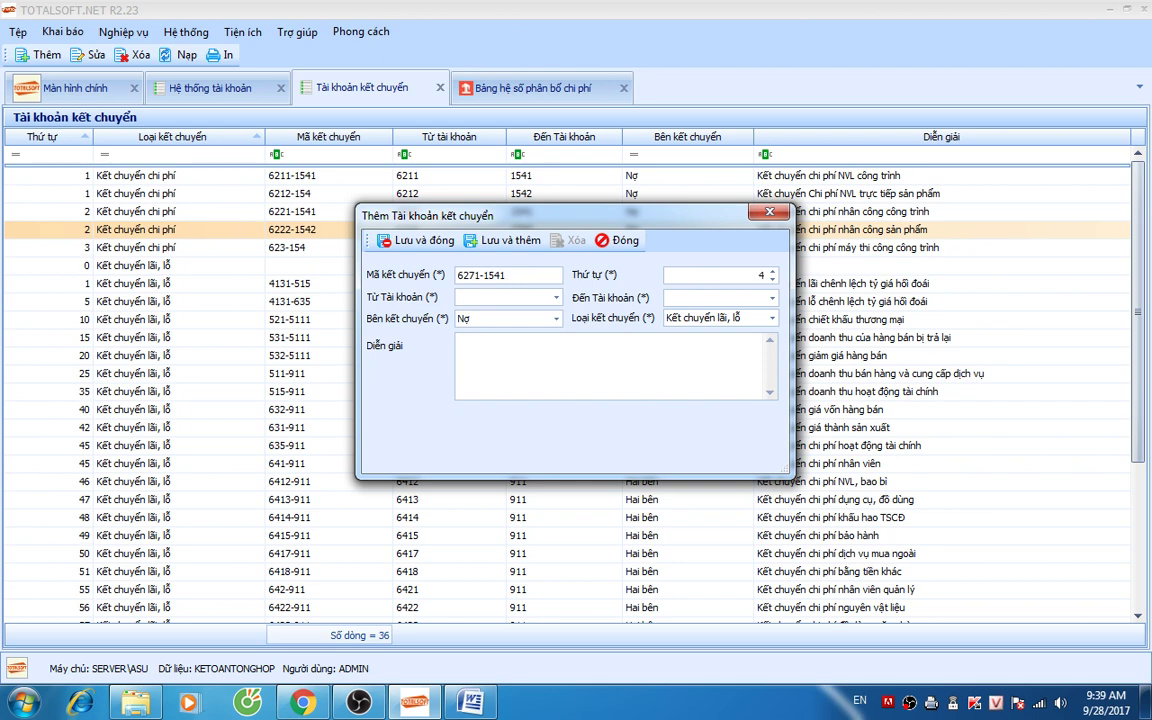
pyautogui.write('6271')
pyautogui.press('Tab')
pyautogui.write('1541')
pyautogui.press('Tab')
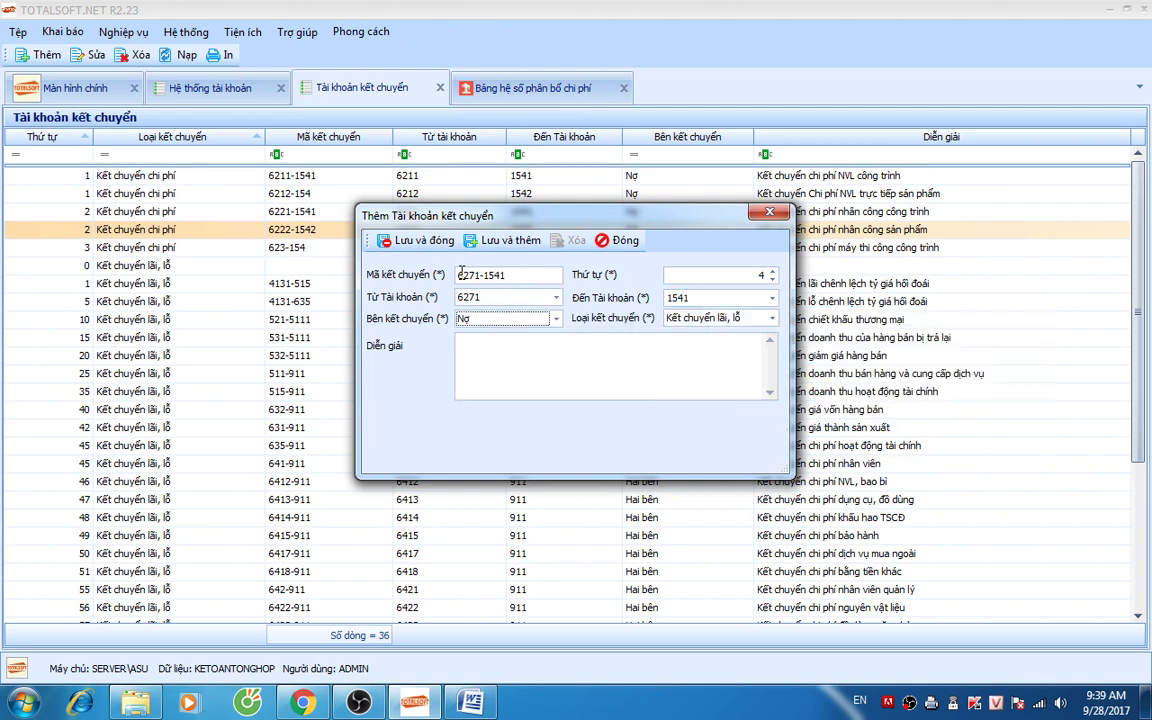
# Step: Enter the description "Kết chuyển chi phí chung công trình" for the new entry and save it
pyautogui.press('Tab')
pyautogui.press('Tab')
pyautogui.write('Ke')
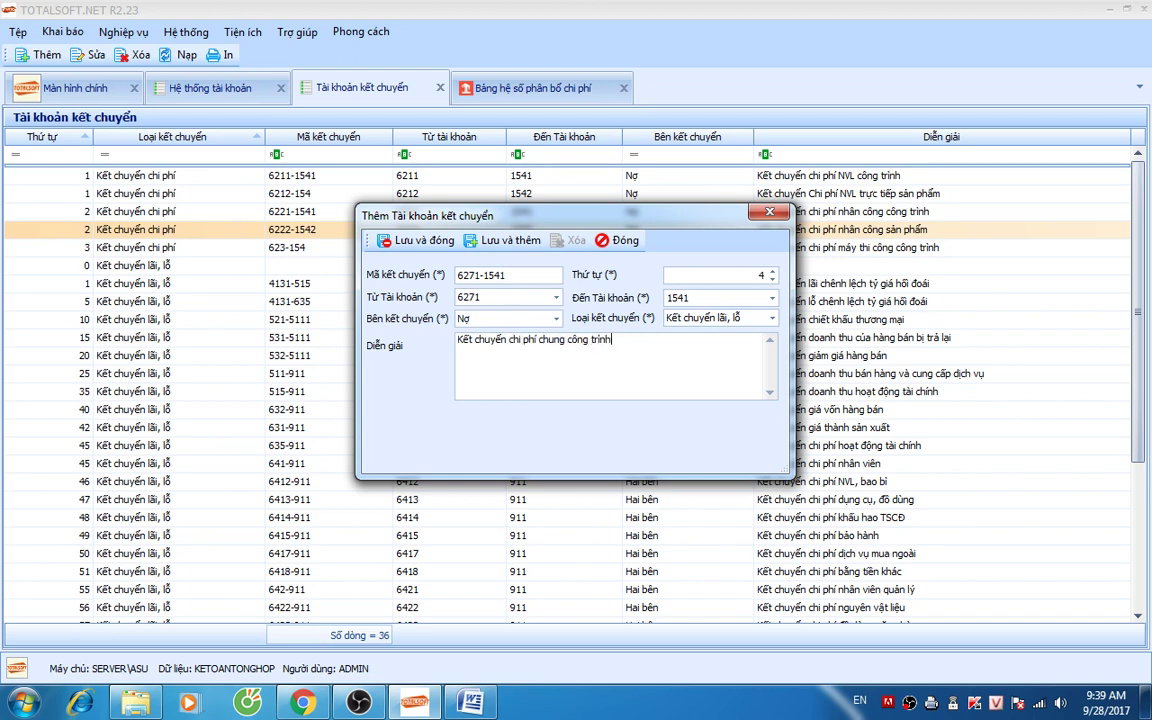
pyautogui.click(405, 241)
# Step: Set Loại kết chuyển of entry 6271-1541 to "Kết chuyển chi phí" and save the change
pyautogui.click(145, 266)
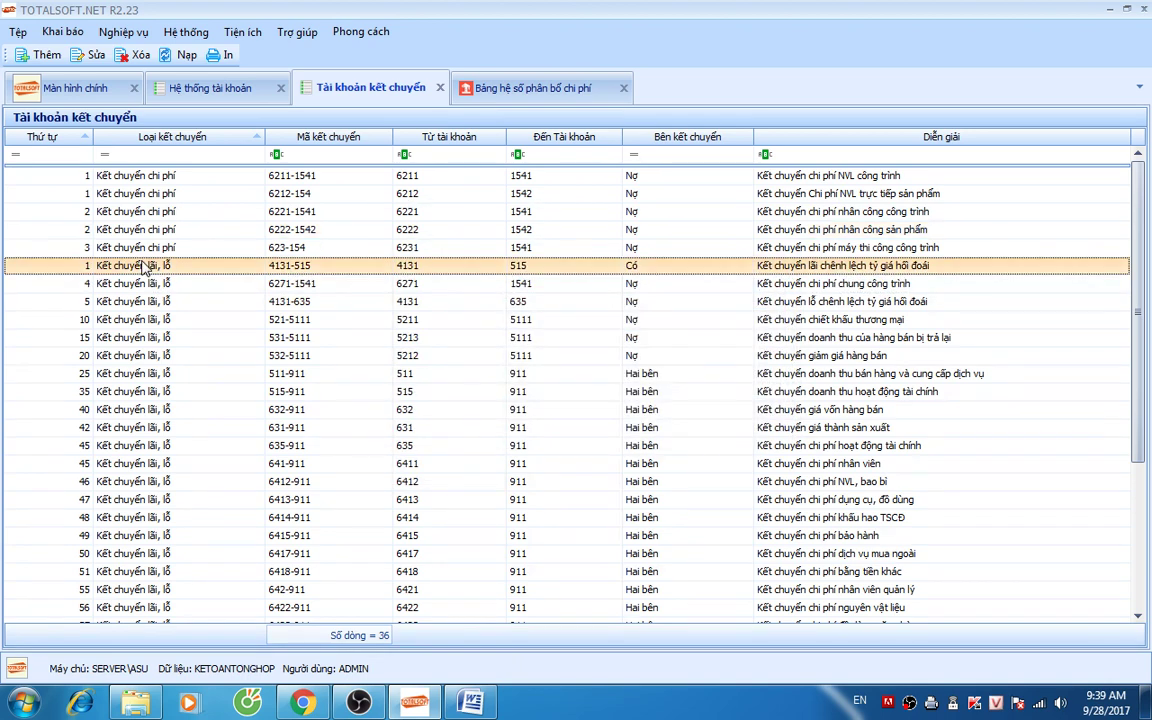
pyautogui.click(133, 285)
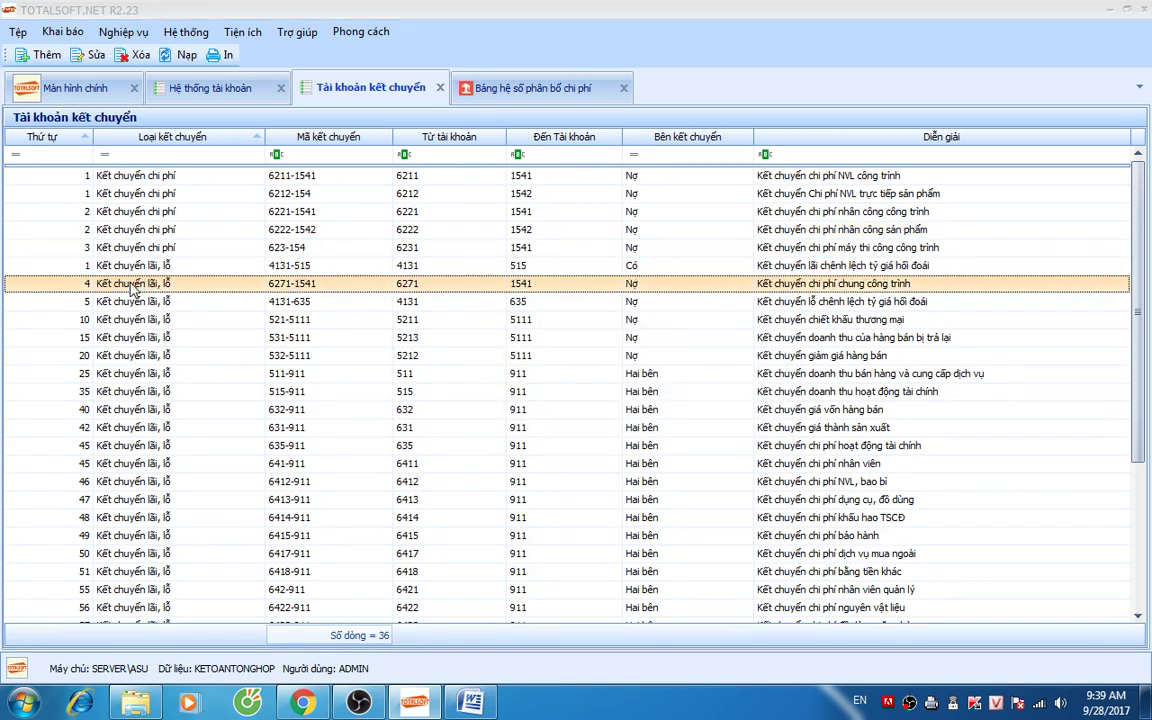
pyautogui.doubleClick(133, 285)
pyautogui.click(771, 318)
pyautogui.click(700, 334)
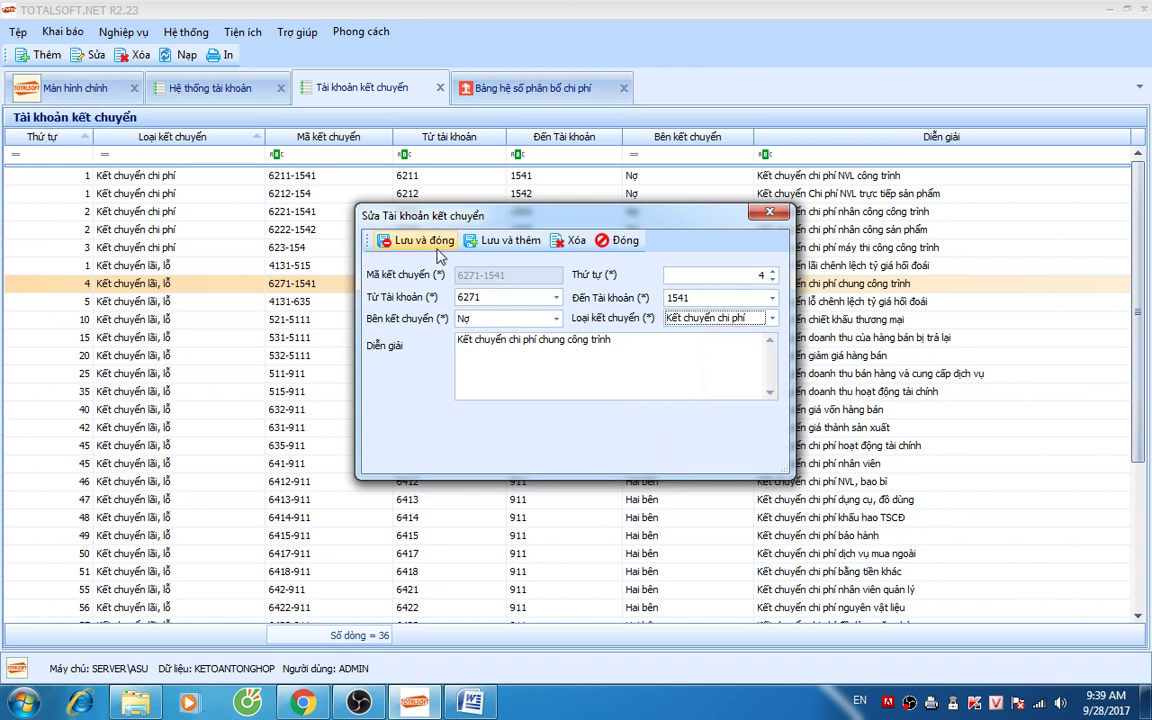
pyautogui.click(437, 248)
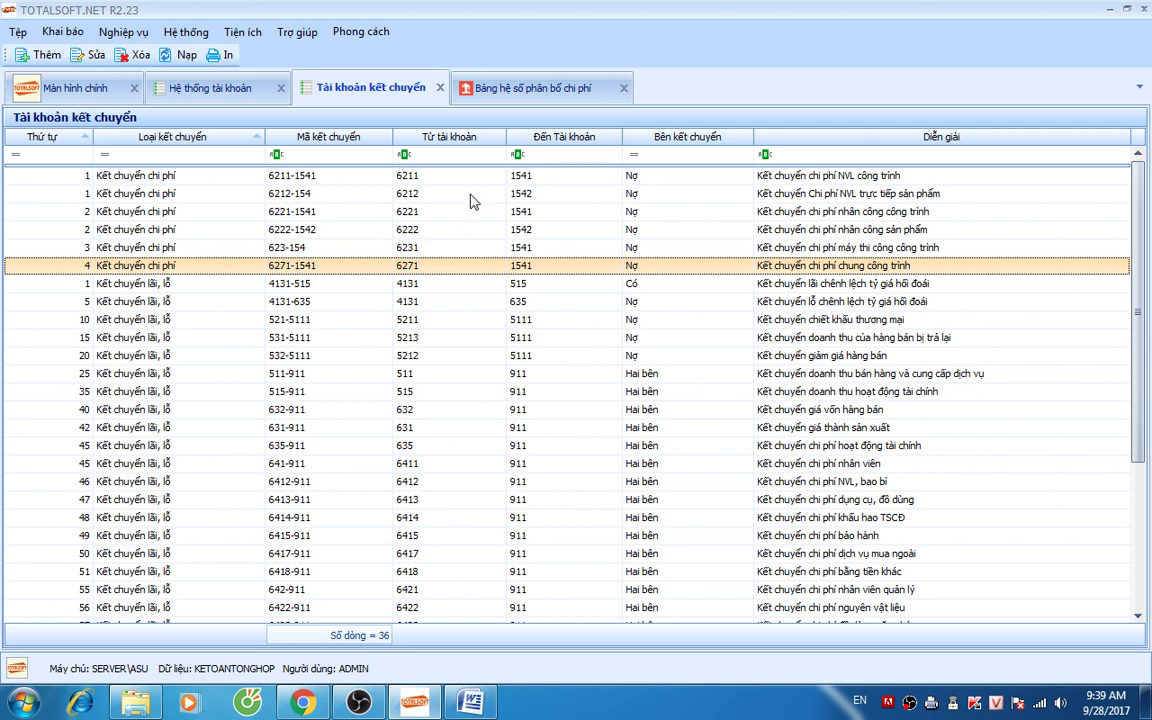
# Step: Revisit Bảng hệ số phân bổ chi phí, and switch to Word to review the explanation of account 627 from the start
pyautogui.click(495, 88)
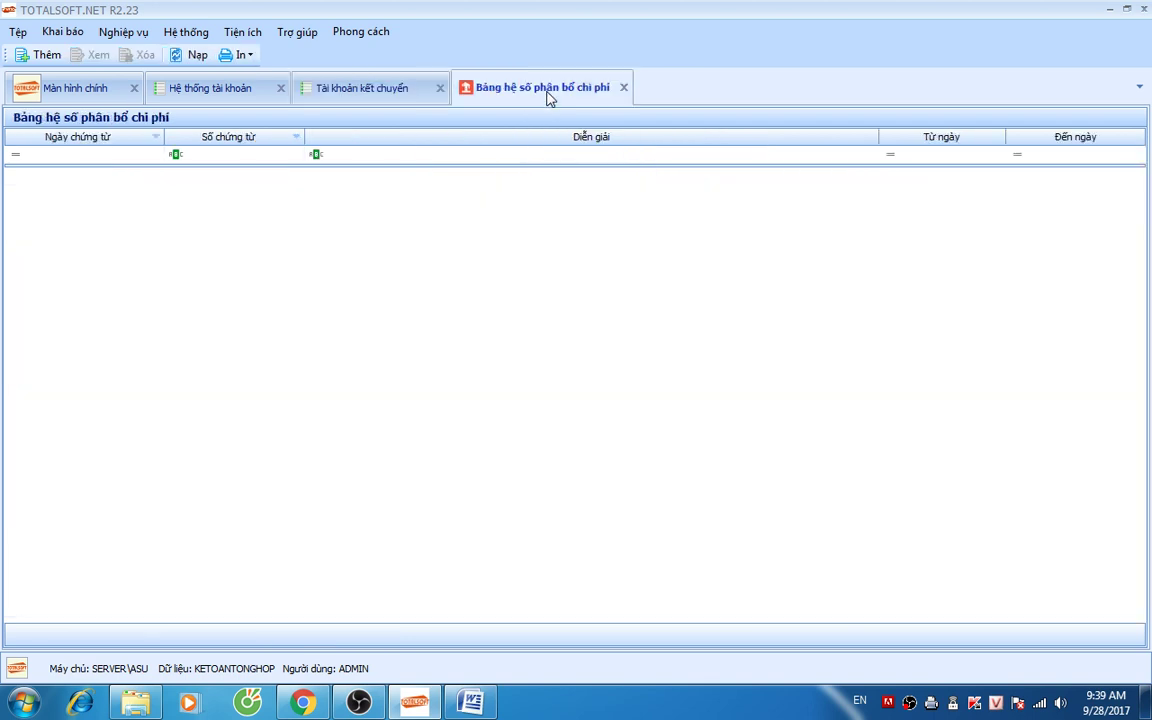
pyautogui.rightClick(293, 189)
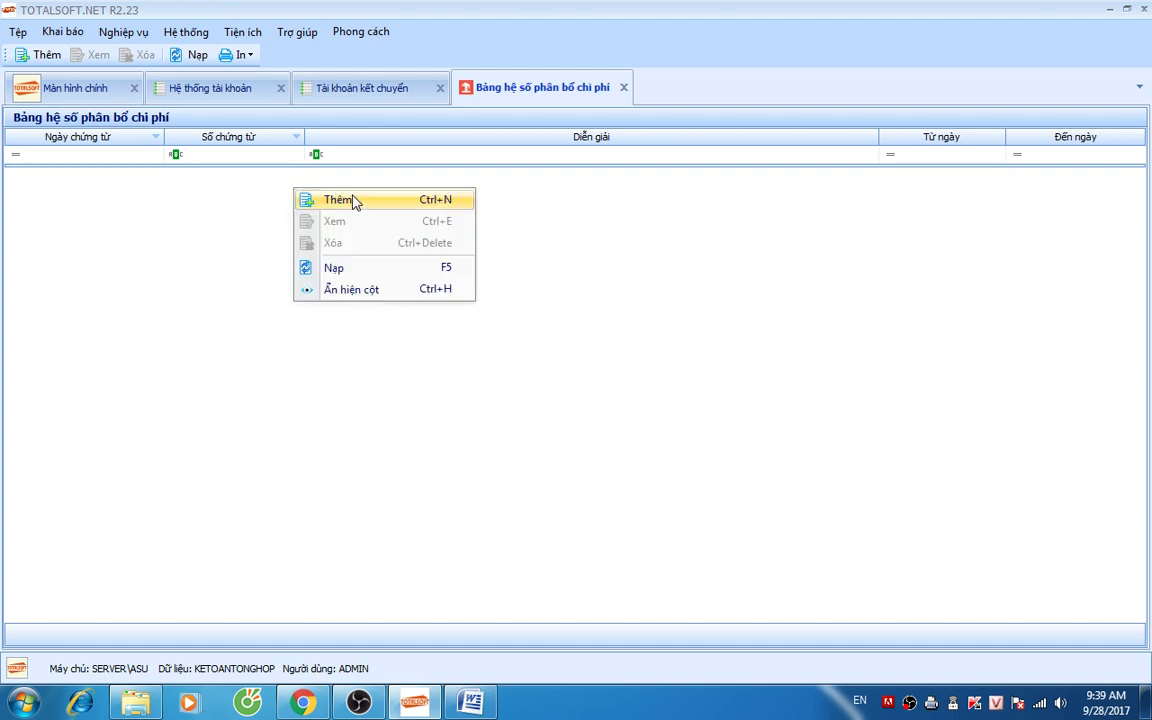
pyautogui.hotkey('alt', 'Tab')
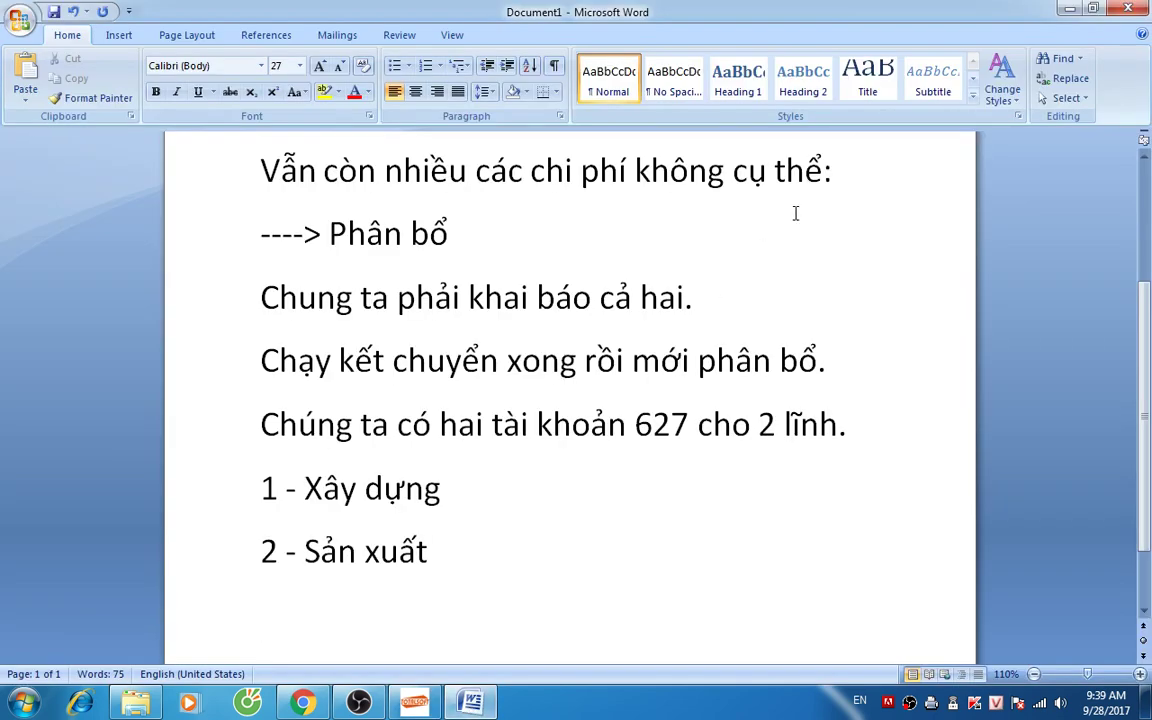
pyautogui.scroll(2, 278, 195)
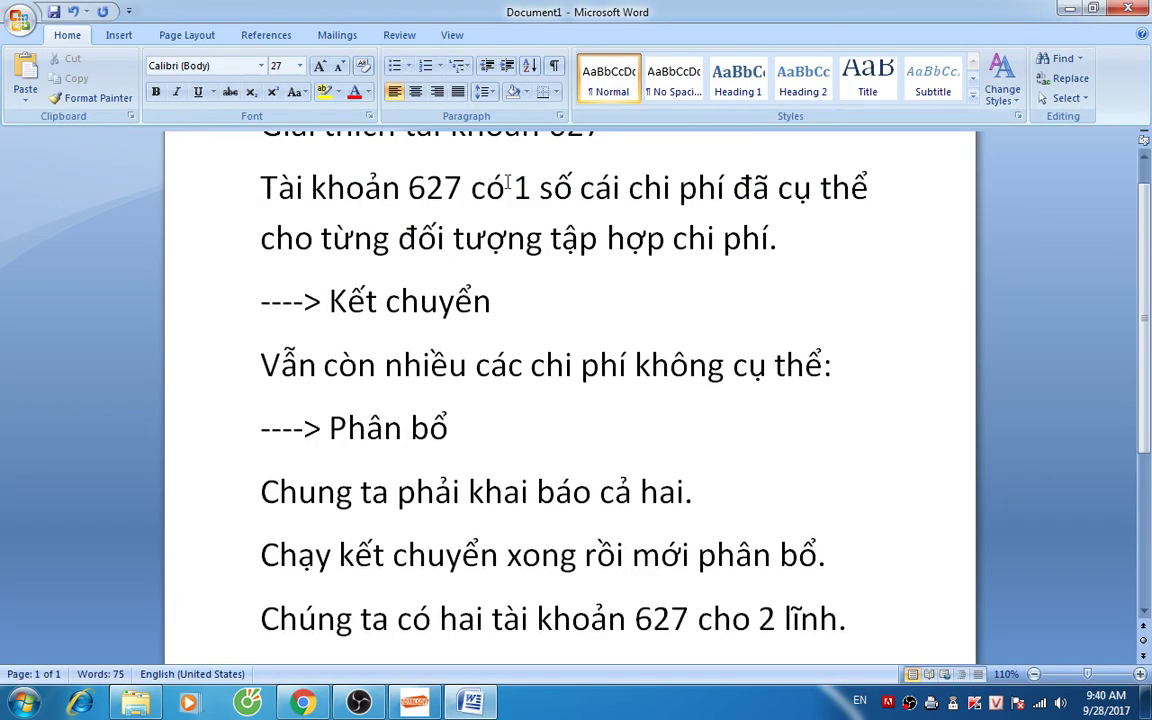
pyautogui.click(250, 187)
pyautogui.scroll(1, 257, 182)
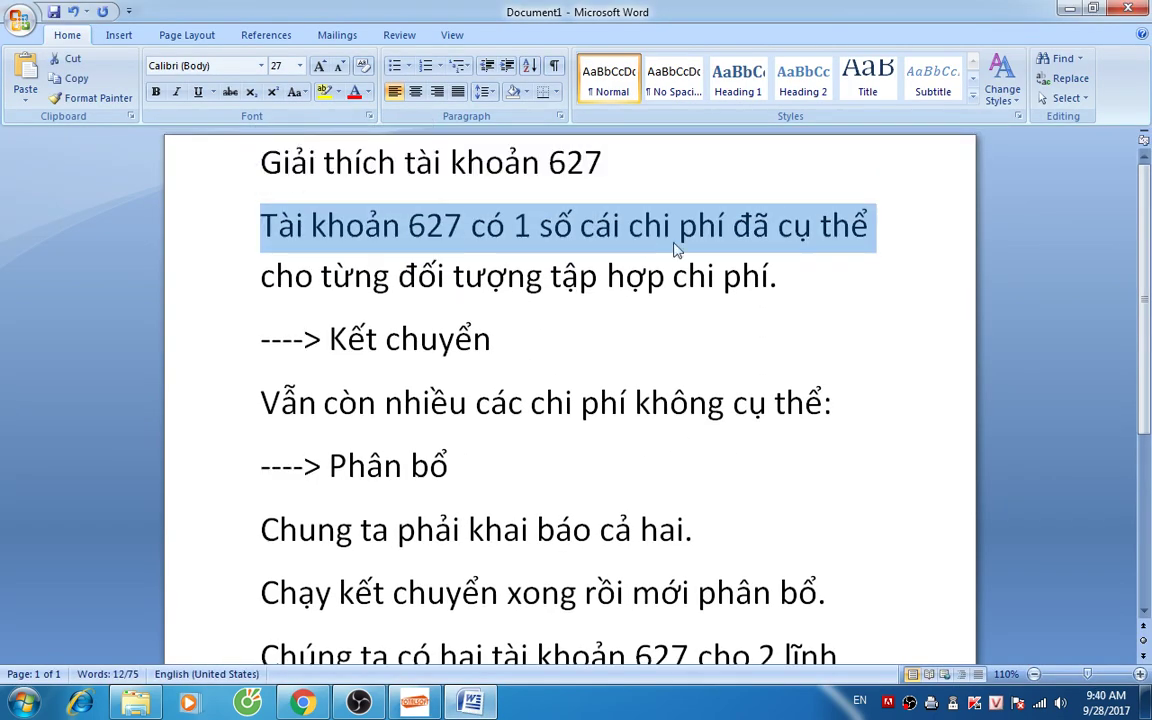
pyautogui.moveTo(226, 226); pyautogui.dragTo(226, 470)
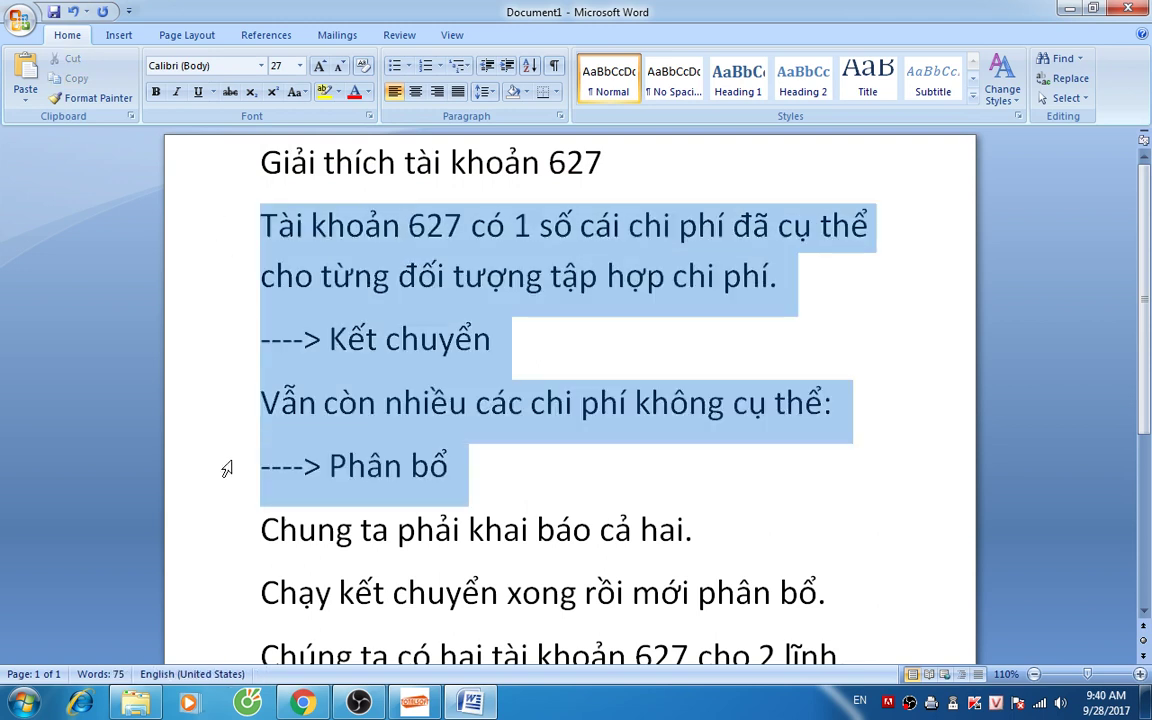
pyautogui.scroll(-3, 230, 420)
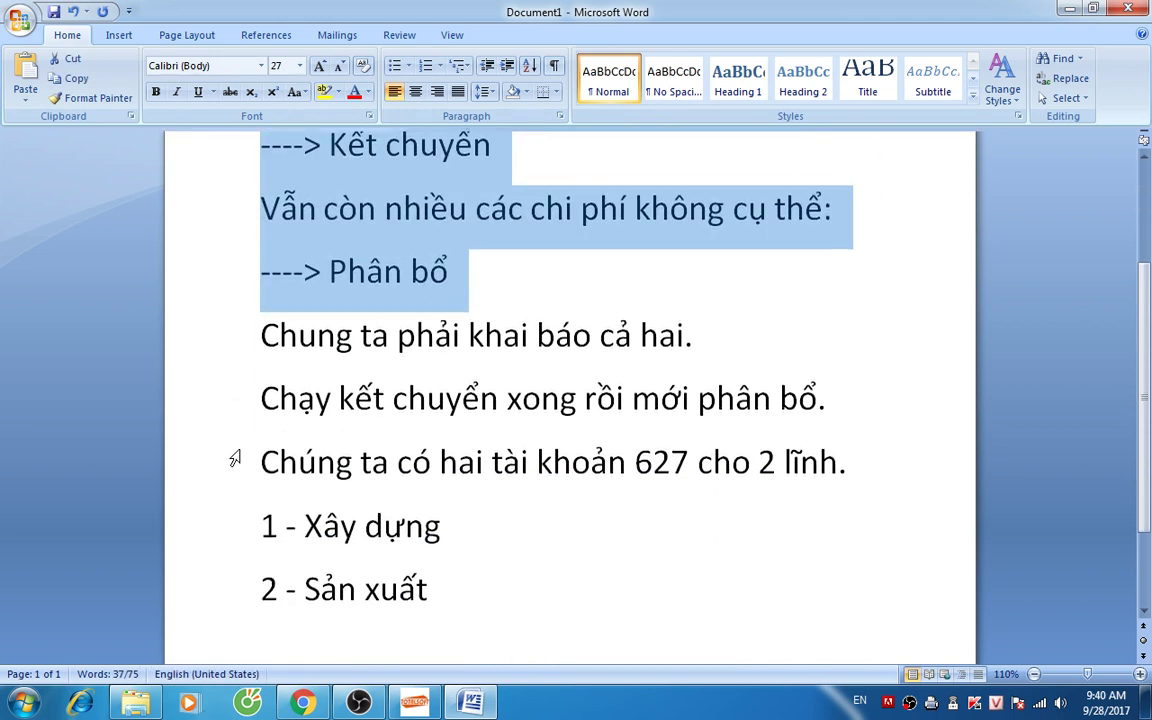
# Step: Return to TOTALSOFT.NET and start a Bảng hệ số phân bổ chi phí entry described "Phân bổ chi phí chung sản xuất sản phẩm"
pyautogui.moveTo(229, 343); pyautogui.dragTo(234, 545)
pyautogui.click(545, 607)
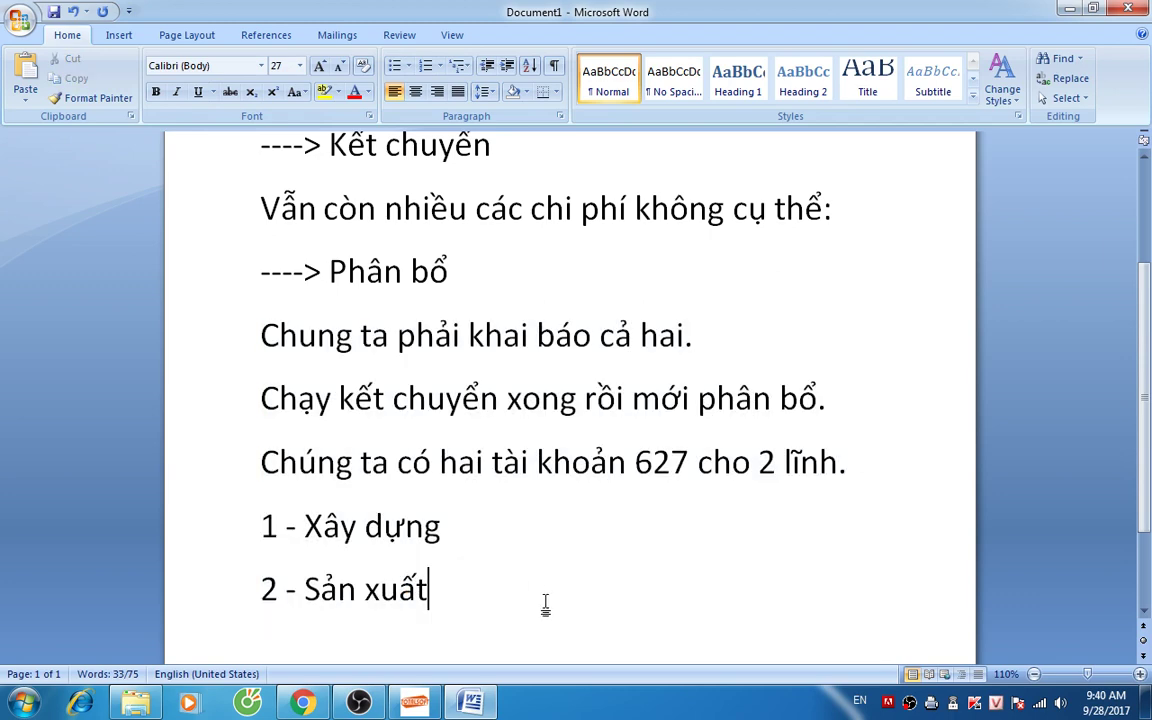
pyautogui.click(415, 703)
pyautogui.rightClick(264, 206)
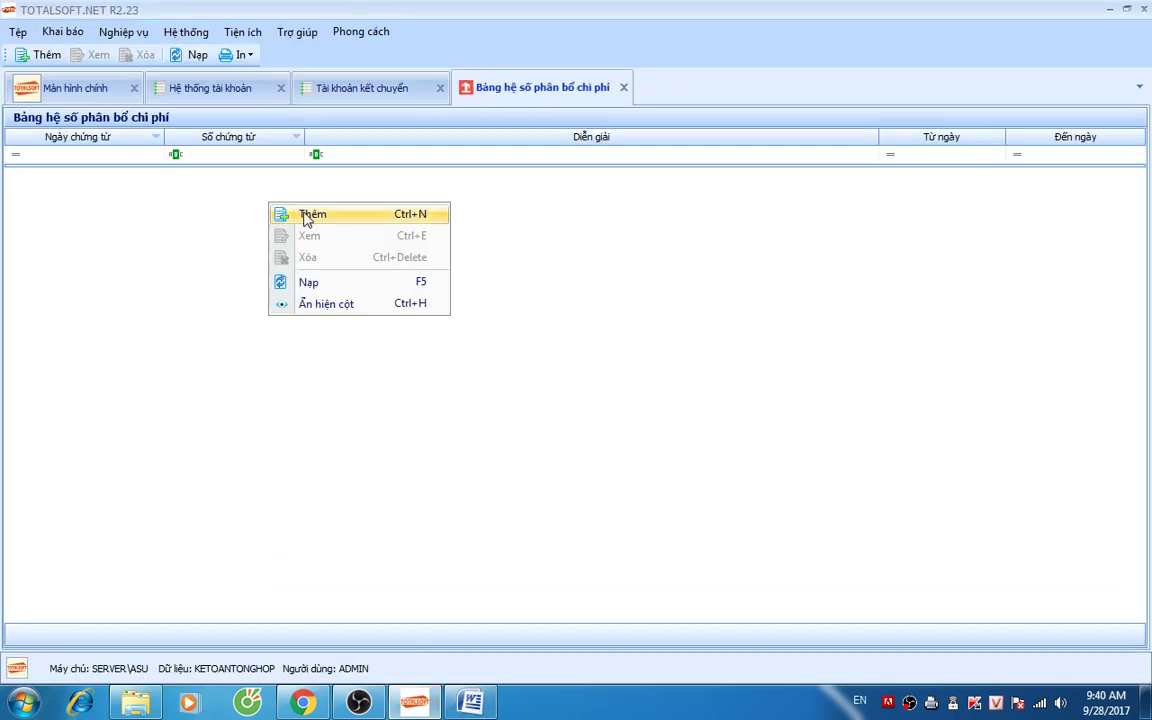
pyautogui.click(303, 218)
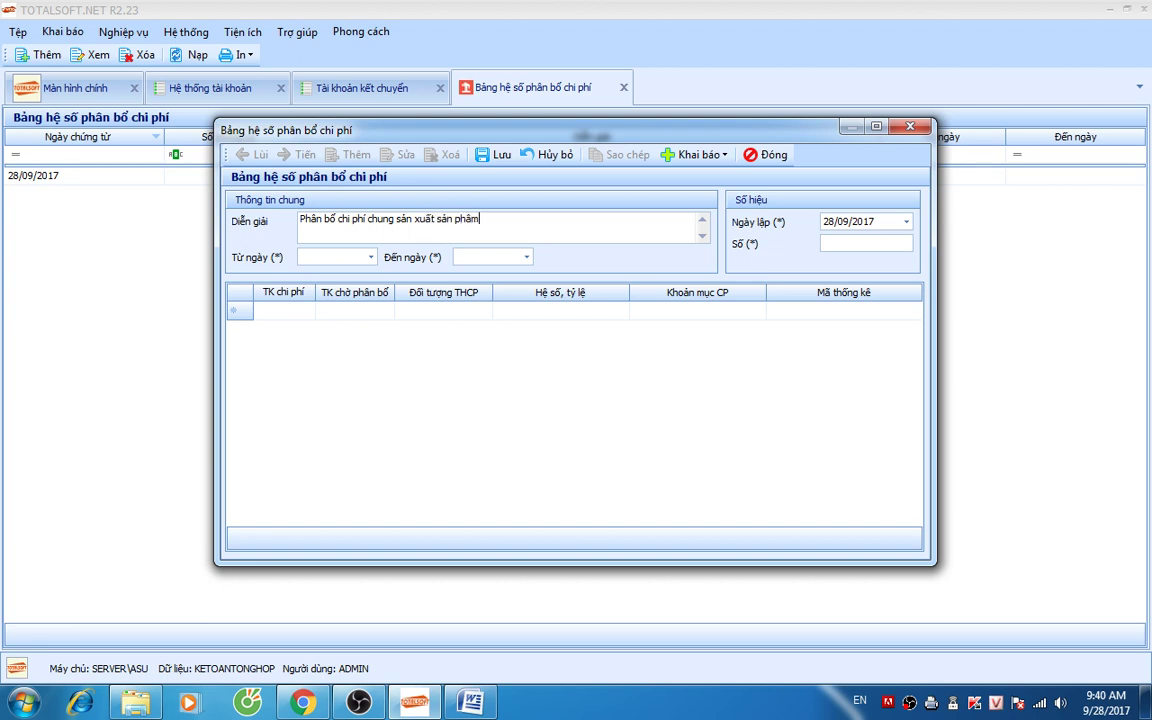
# Step: Set the allocation entry's period from 01/01/2017 to 31/12/2999, its Ngày lập to 01/01/2017 and its Số to 01
pyautogui.write('0101')
pyautogui.press('Tab')
pyautogui.write('3112')
pyautogui.press('Tab')
pyautogui.write('0101')
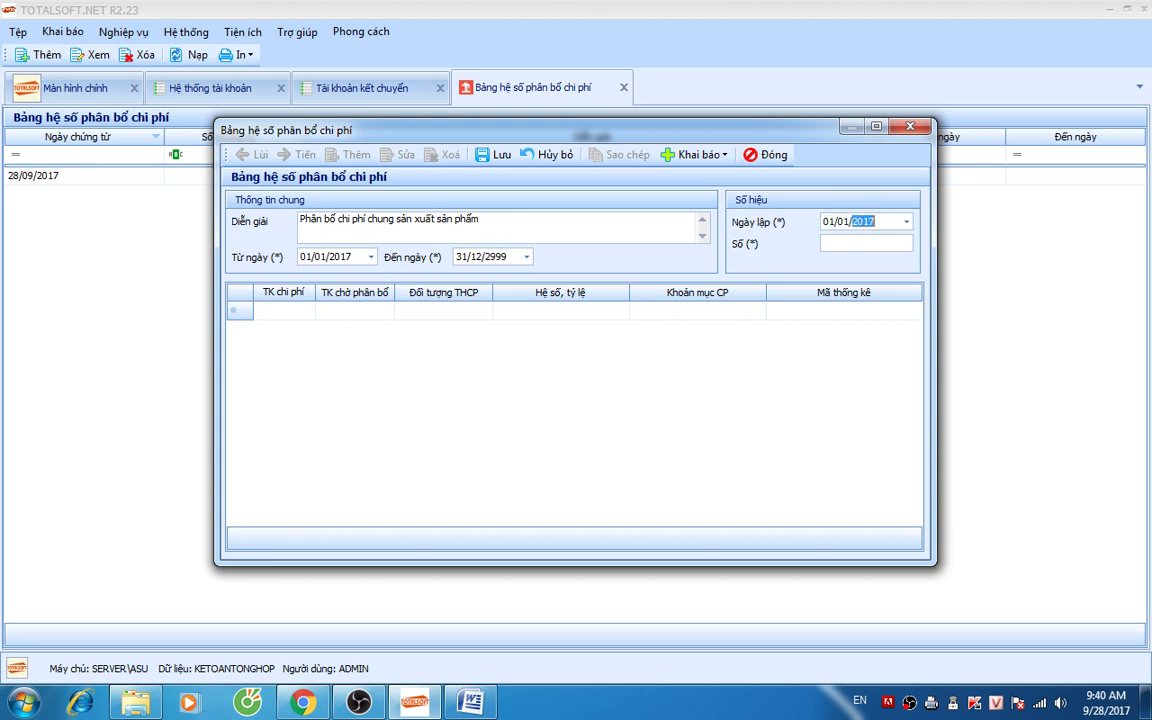
pyautogui.press('Tab')
pyautogui.write('01')
pyautogui.press('Tab')
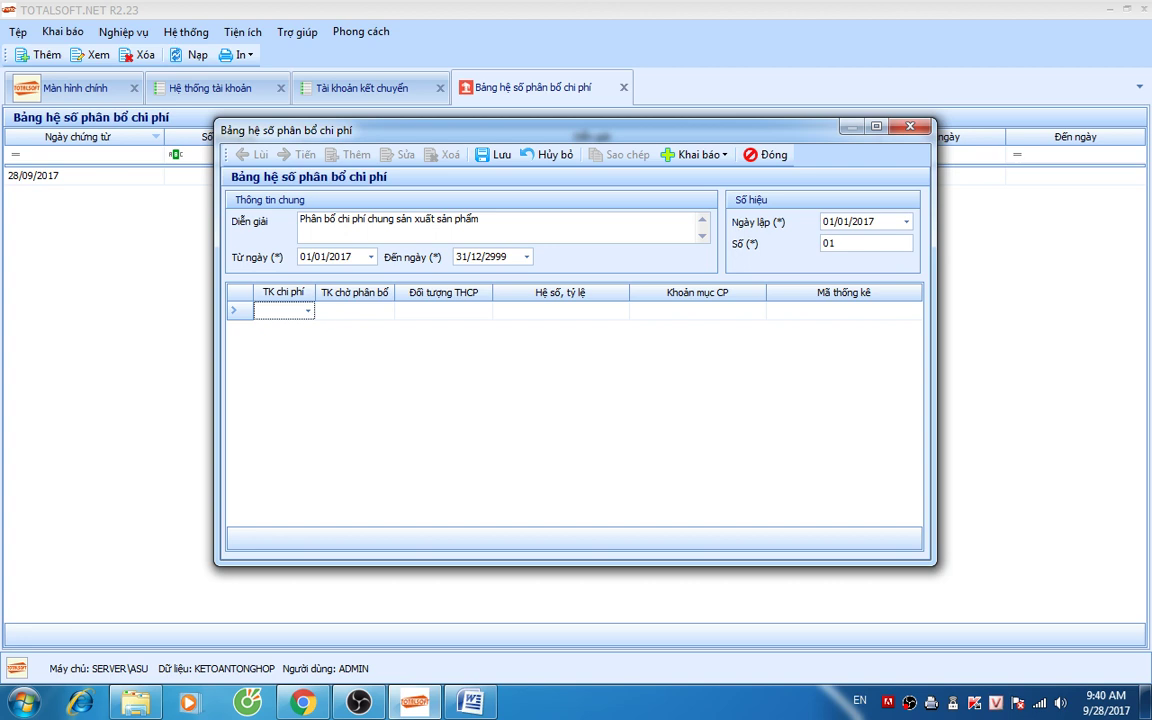
# Step: Add an allocation row with TK chi phí 6272 and TK chờ phân bổ 15421
pyautogui.click(308, 311)
pyautogui.write('6272')
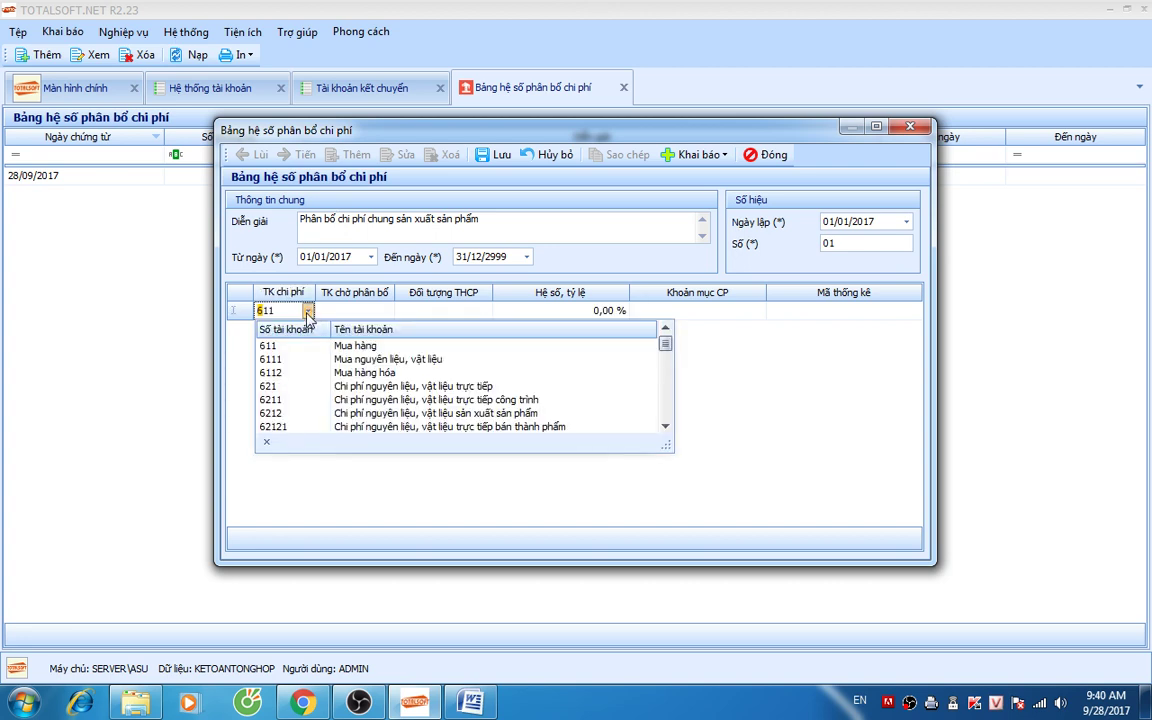
pyautogui.press('Return')
pyautogui.press('Tab')
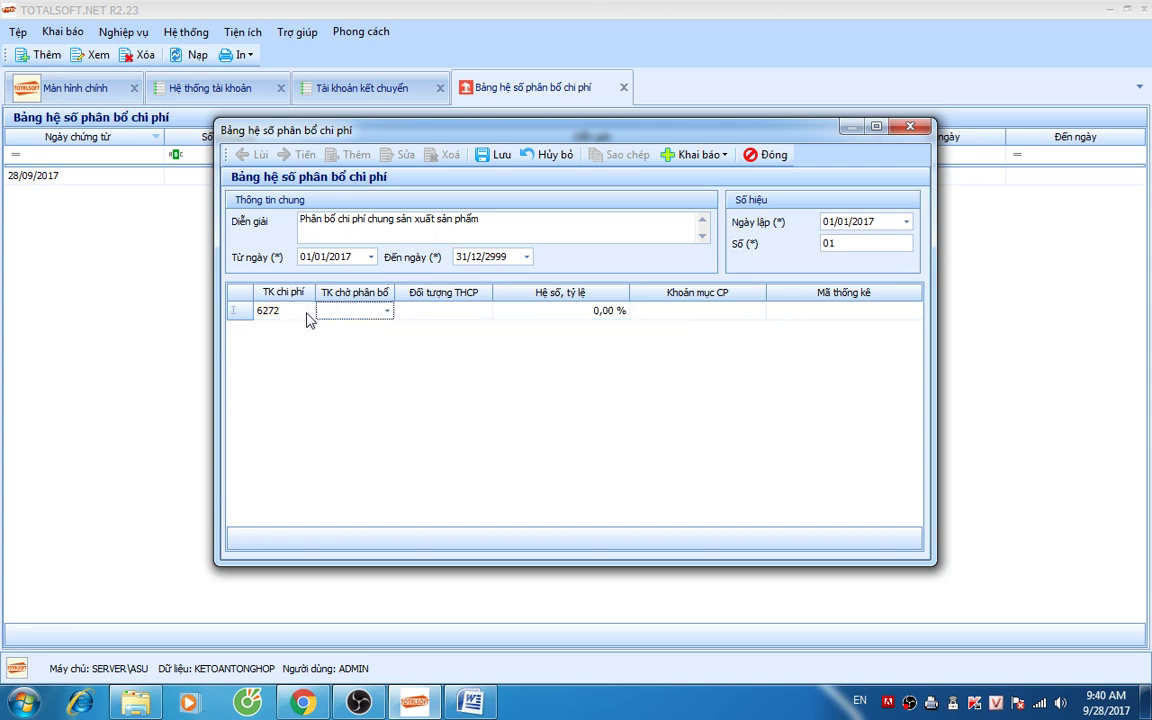
pyautogui.write('15')
pyautogui.write('421')
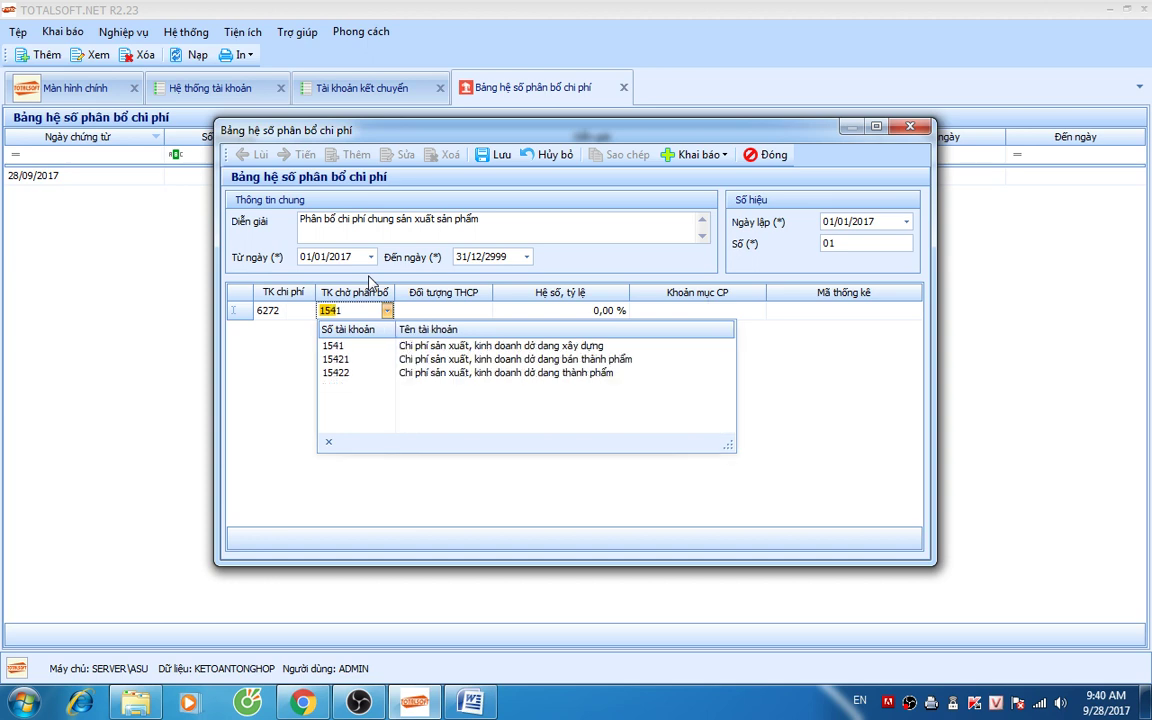
pyautogui.press('Return')
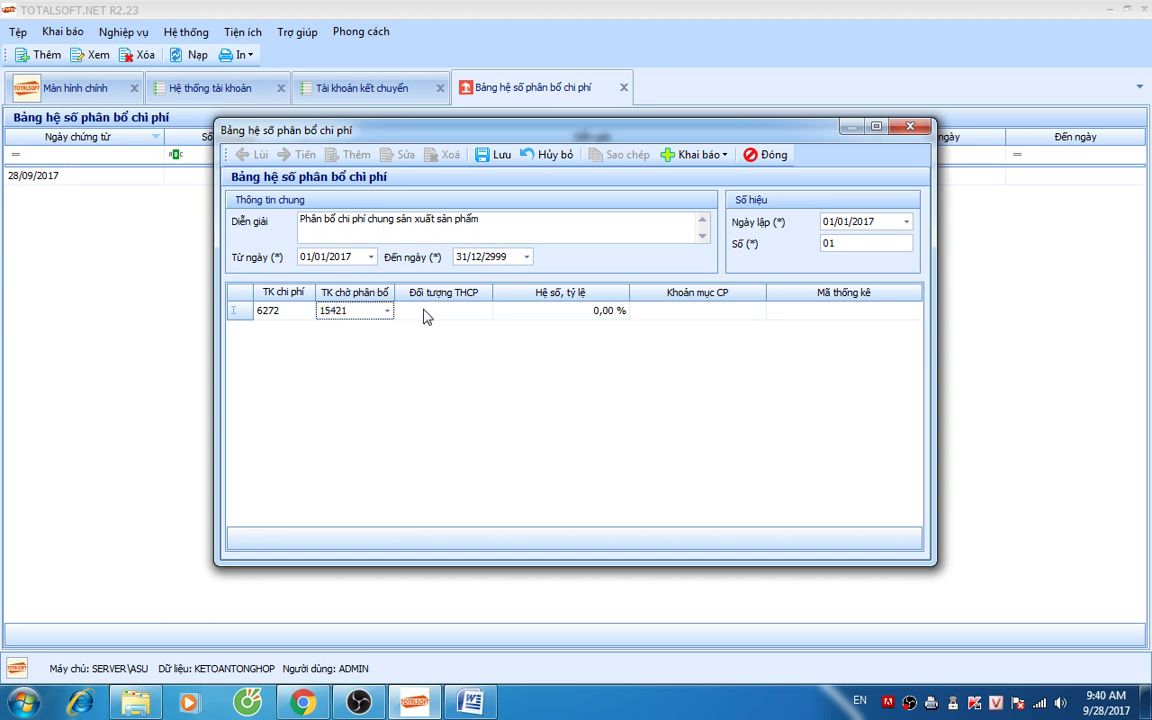
# Step: Look through the Khoản mục CP choices for the allocation row, and close the entry without saving it
pyautogui.click(761, 311)
pyautogui.click(759, 312)
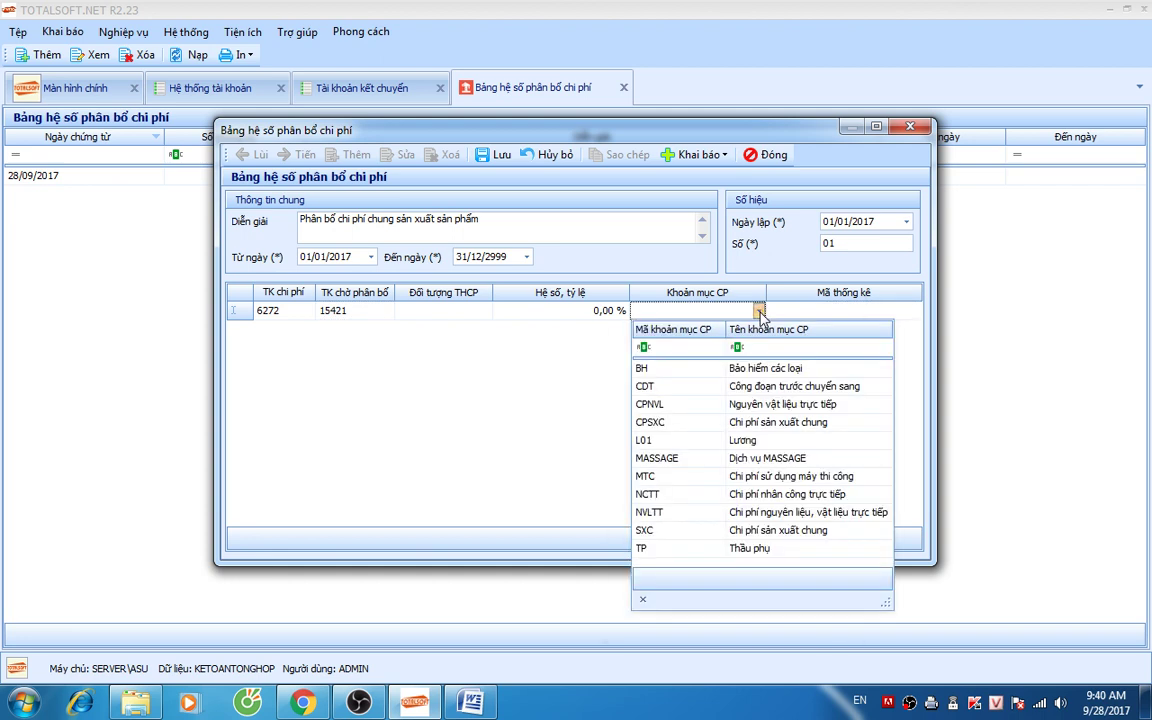
pyautogui.write('CDT')
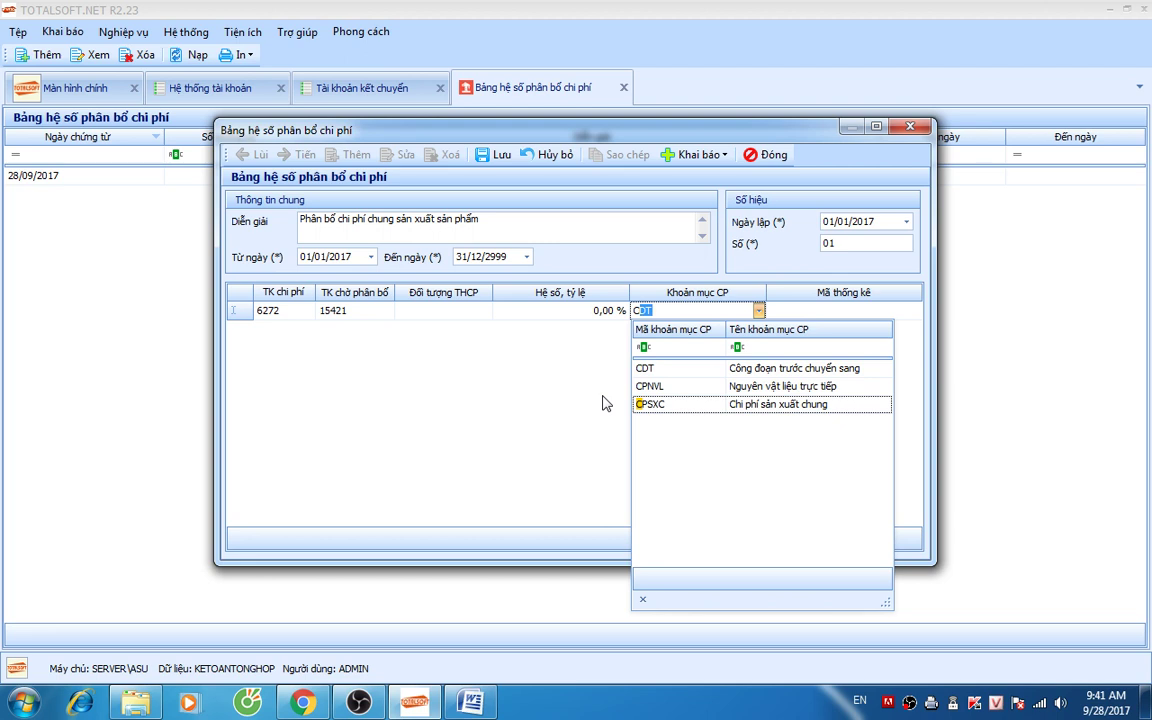
pyautogui.click(603, 403)
pyautogui.click(768, 155)
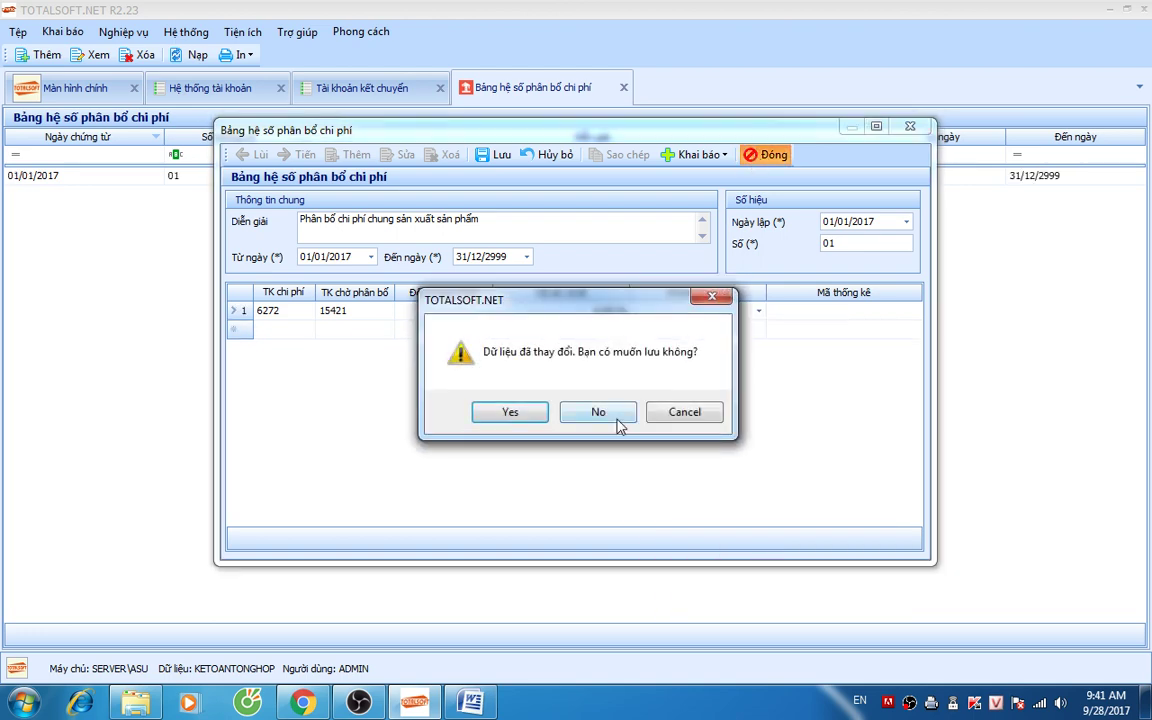
pyautogui.click(617, 423)
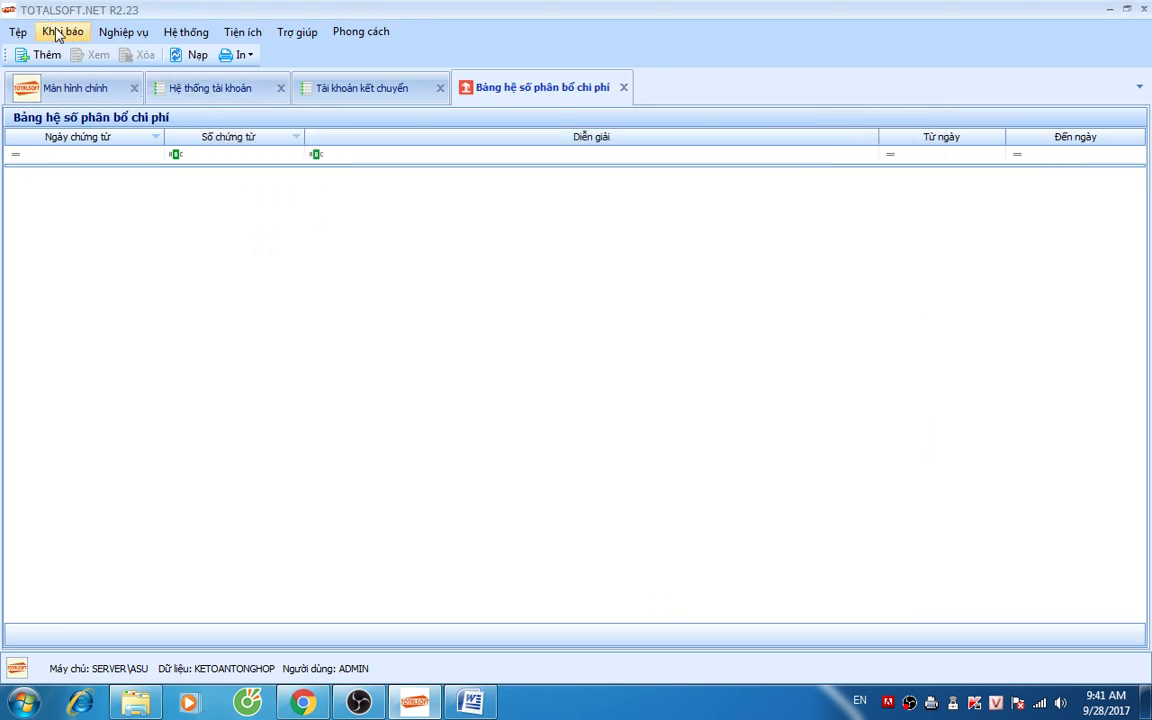
# Step: Open the Khoản mục chi phí list and expand the CPSX group to review its cost items
pyautogui.click(58, 32)
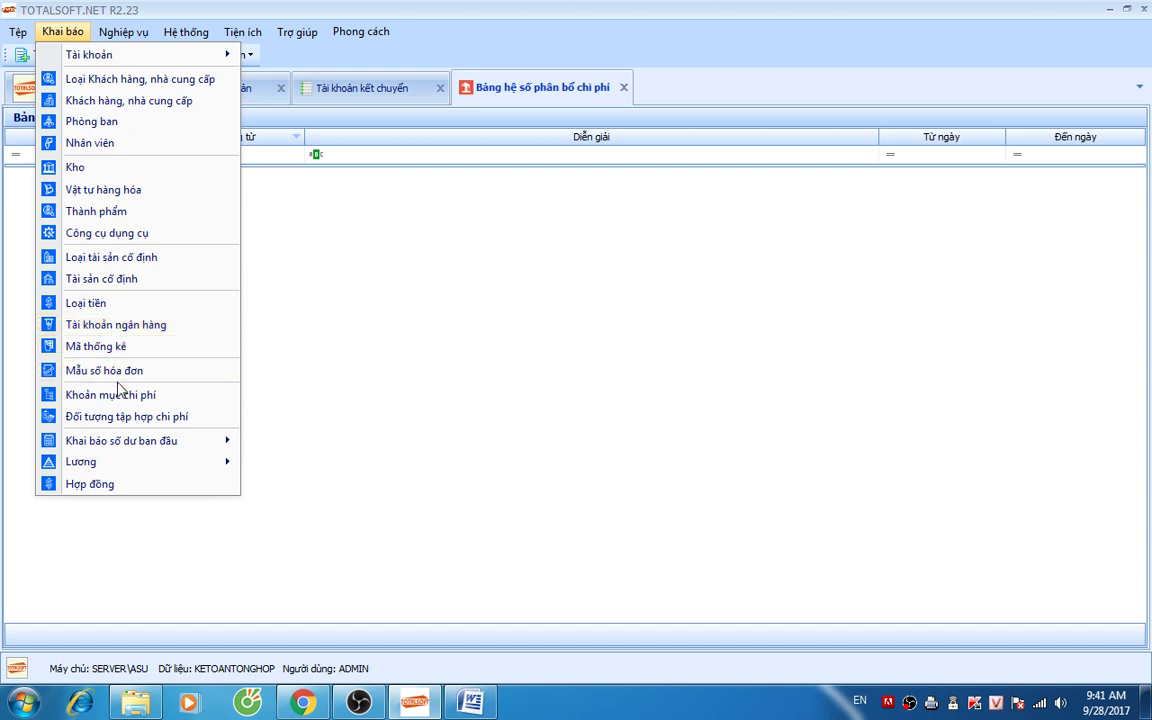
pyautogui.click(118, 394)
pyautogui.click(92, 280)
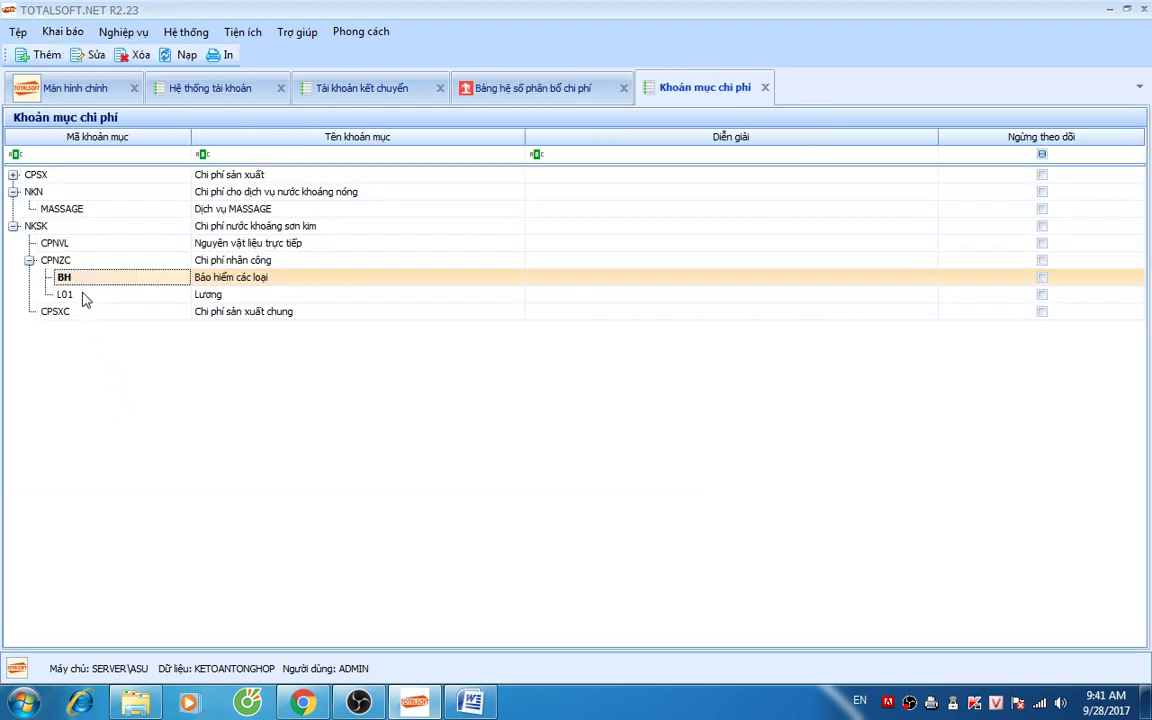
pyautogui.click(60, 210)
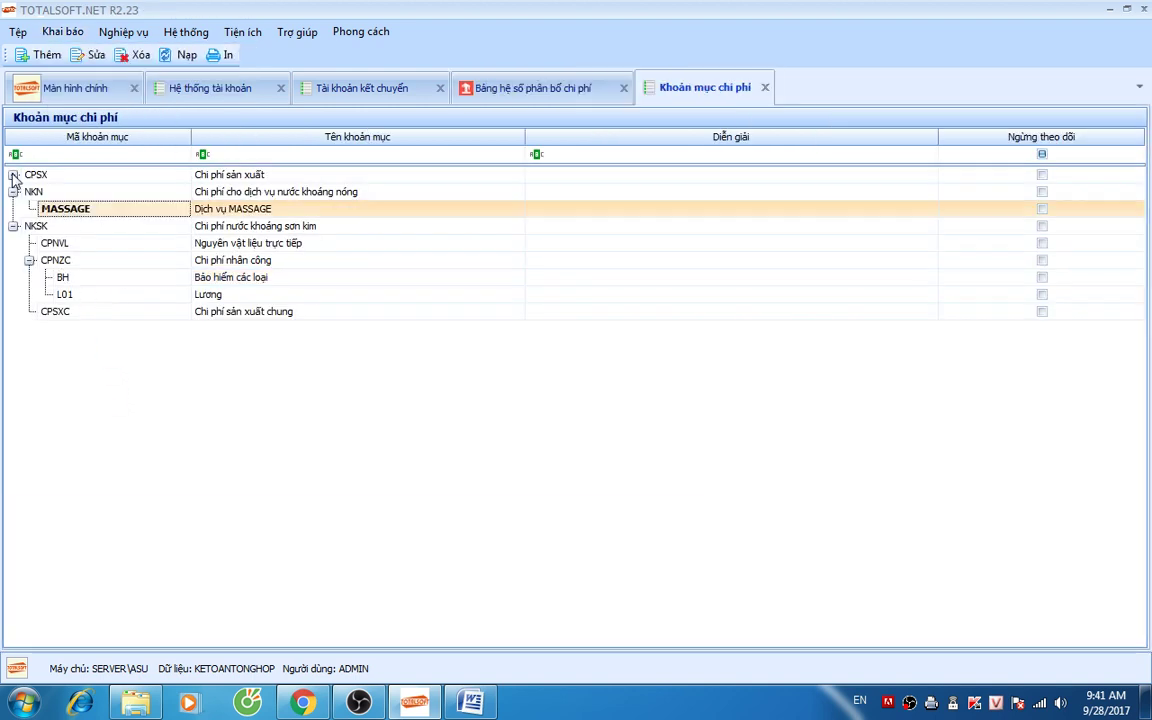
pyautogui.click(13, 175)
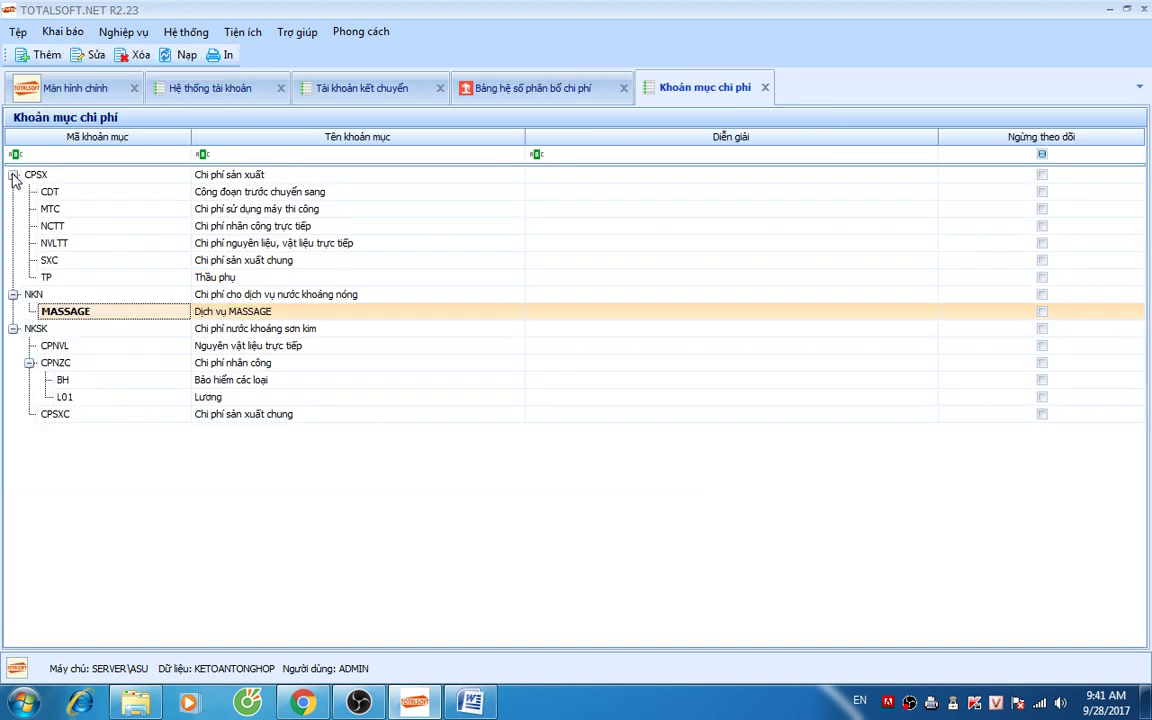
# Step: Try to delete the parent cost item NKSK (Chi phí nước khoáng sơn kim)
pyautogui.click(30, 330)
pyautogui.rightClick(30, 336)
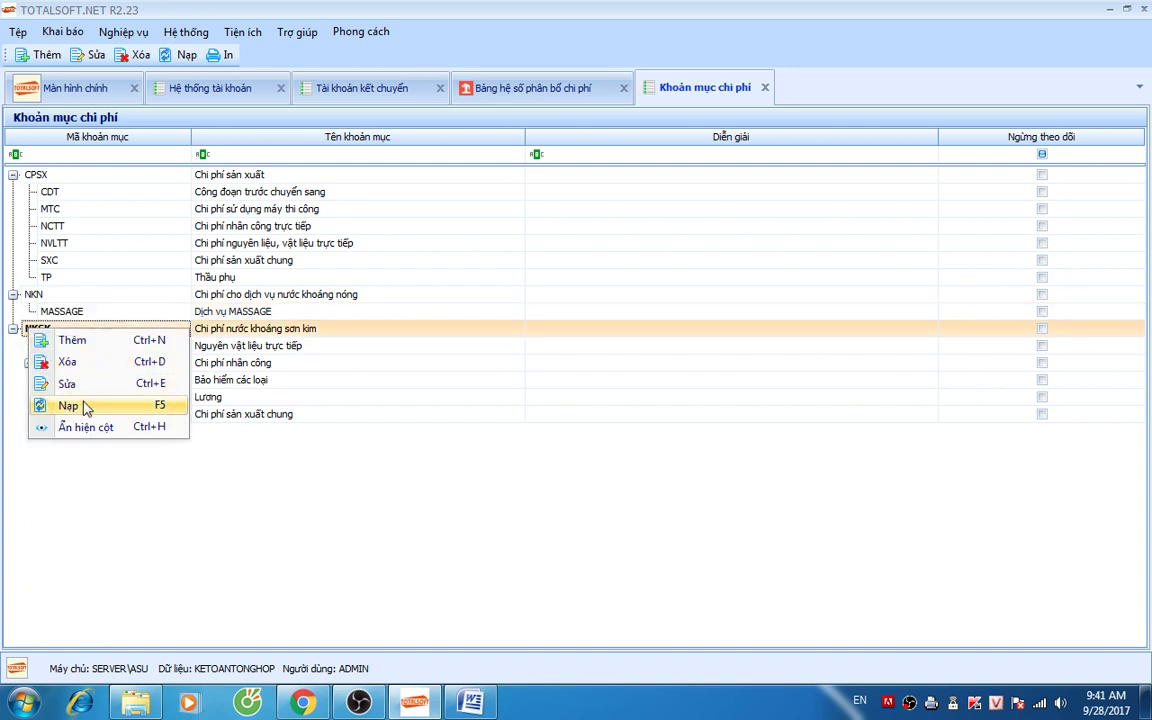
pyautogui.click(78, 363)
pyautogui.click(640, 411)
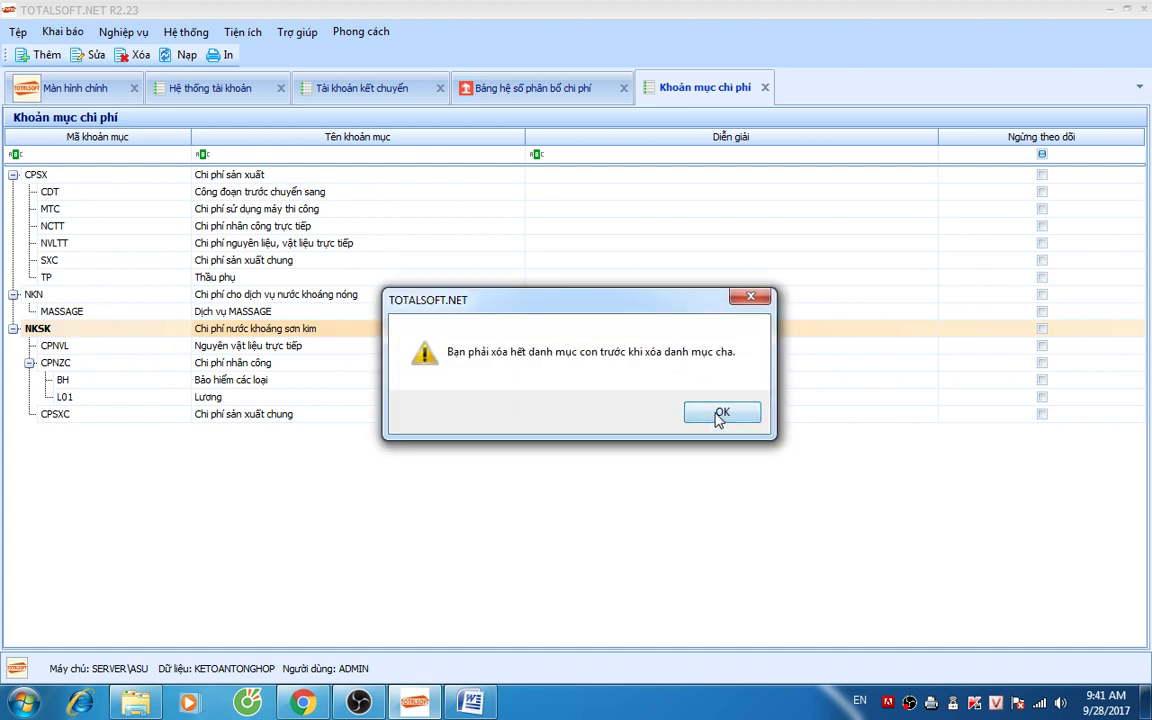
pyautogui.click(718, 415)
# Step: Delete the cost item L01 (Lương) under CPNZC
pyautogui.click(85, 378)
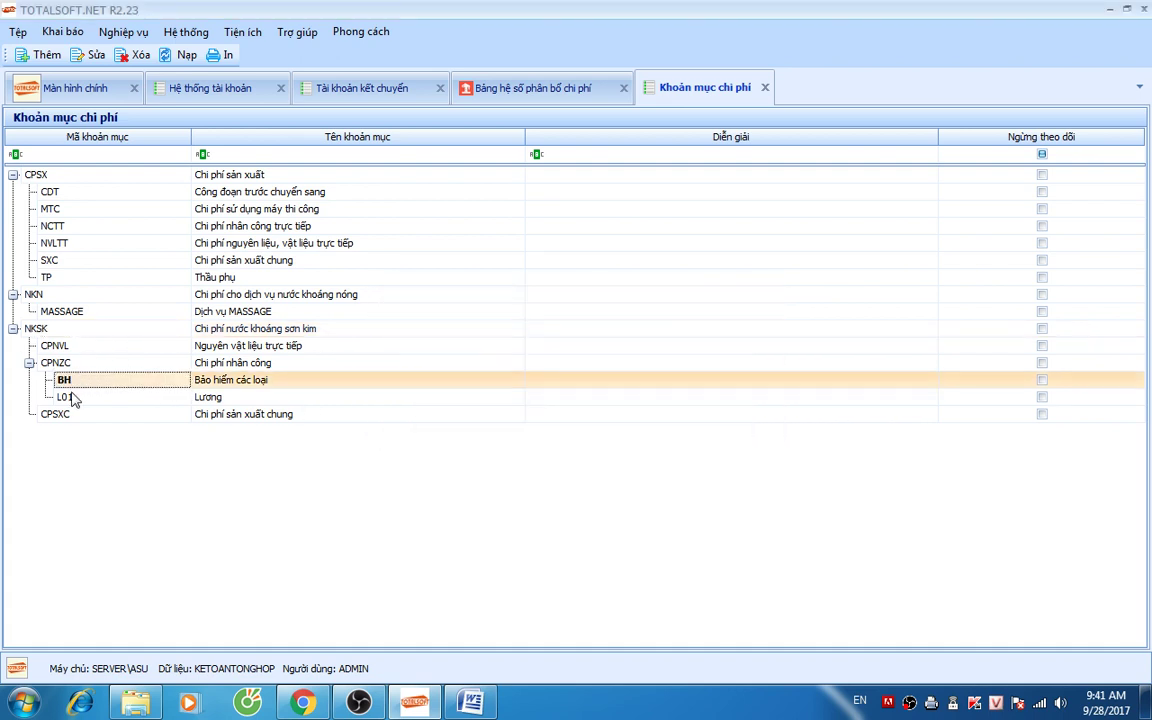
pyautogui.rightClick(68, 396)
pyautogui.click(110, 425)
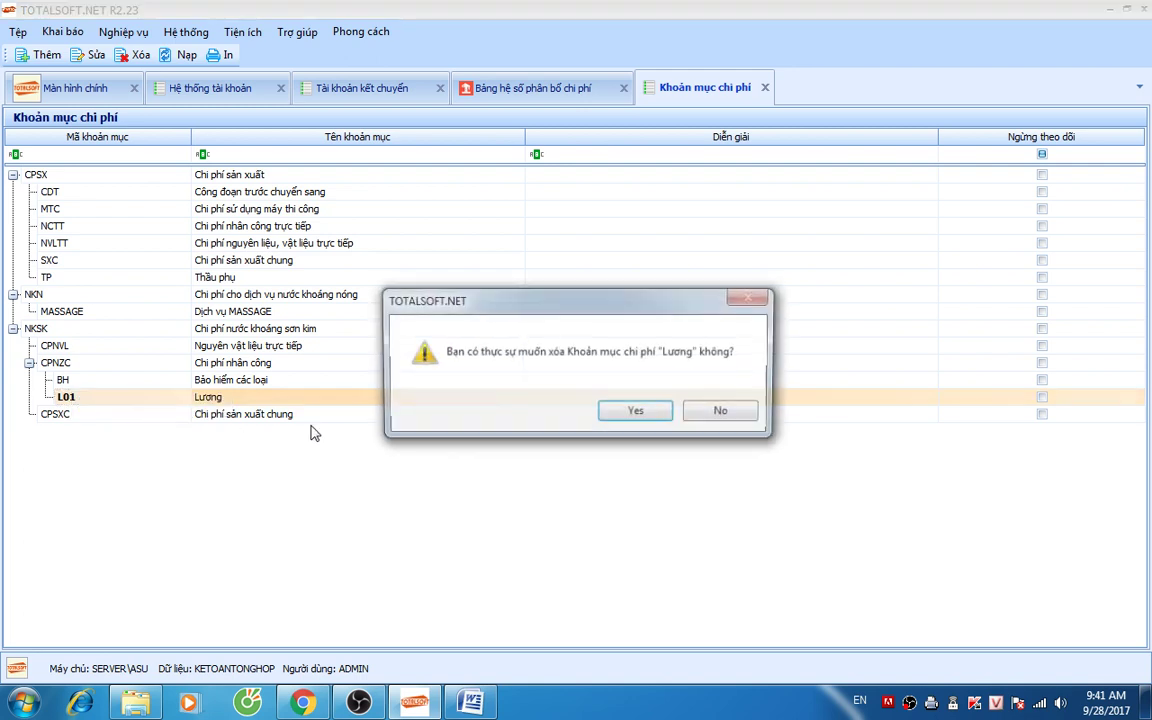
pyautogui.click(636, 412)
# Step: Delete the cost item BH (Bảo hiểm các loại) under CPNZC
pyautogui.rightClick(66, 382)
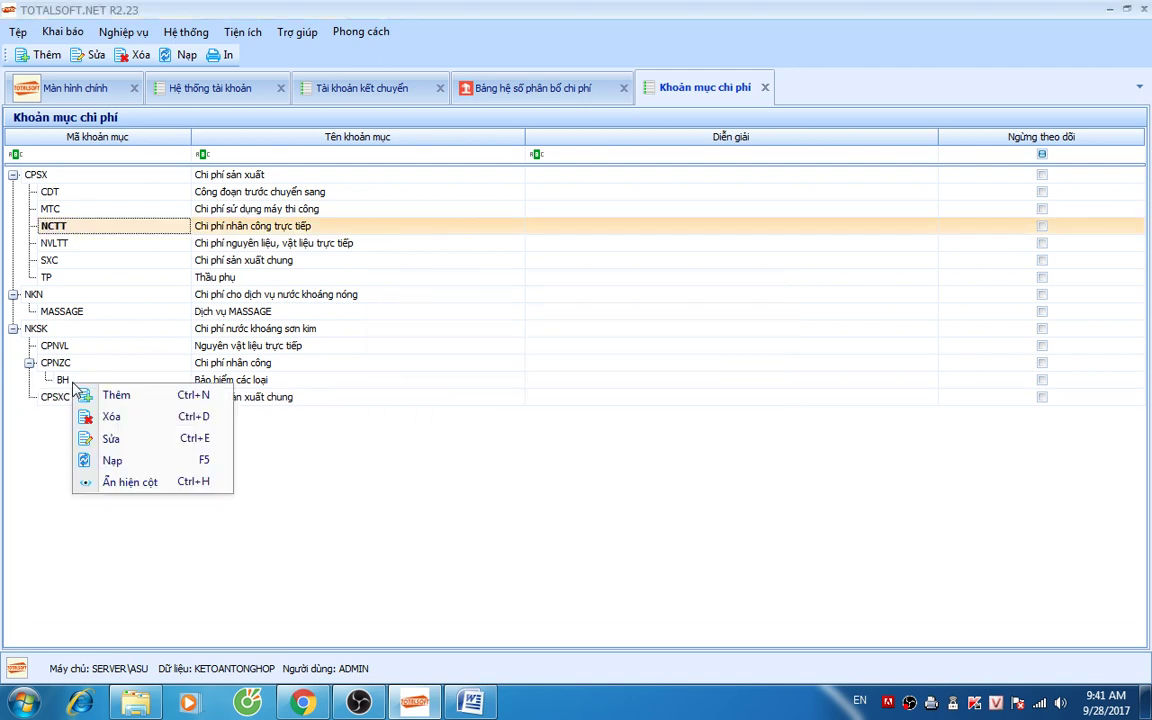
pyautogui.click(65, 382)
pyautogui.rightClick(66, 388)
pyautogui.click(110, 424)
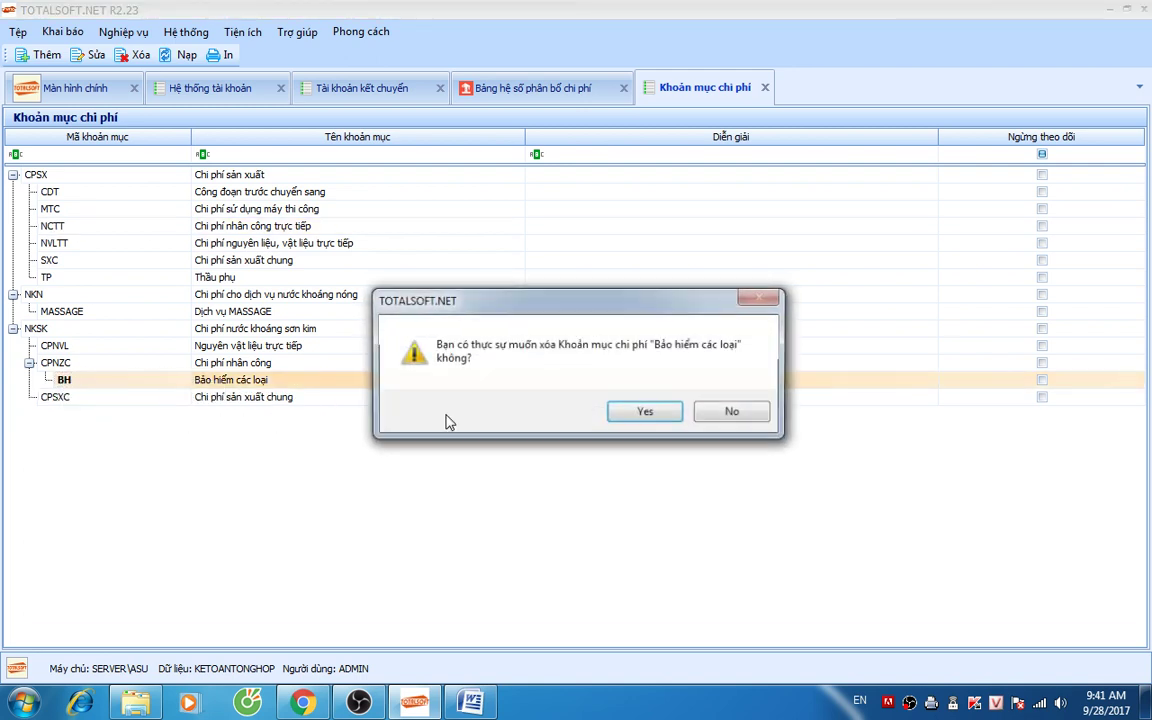
pyautogui.click(636, 413)
# Step: Try to delete the cost item CPNZC (Chi phí nhân công) under NKSK
pyautogui.click(62, 368)
pyautogui.rightClick(62, 370)
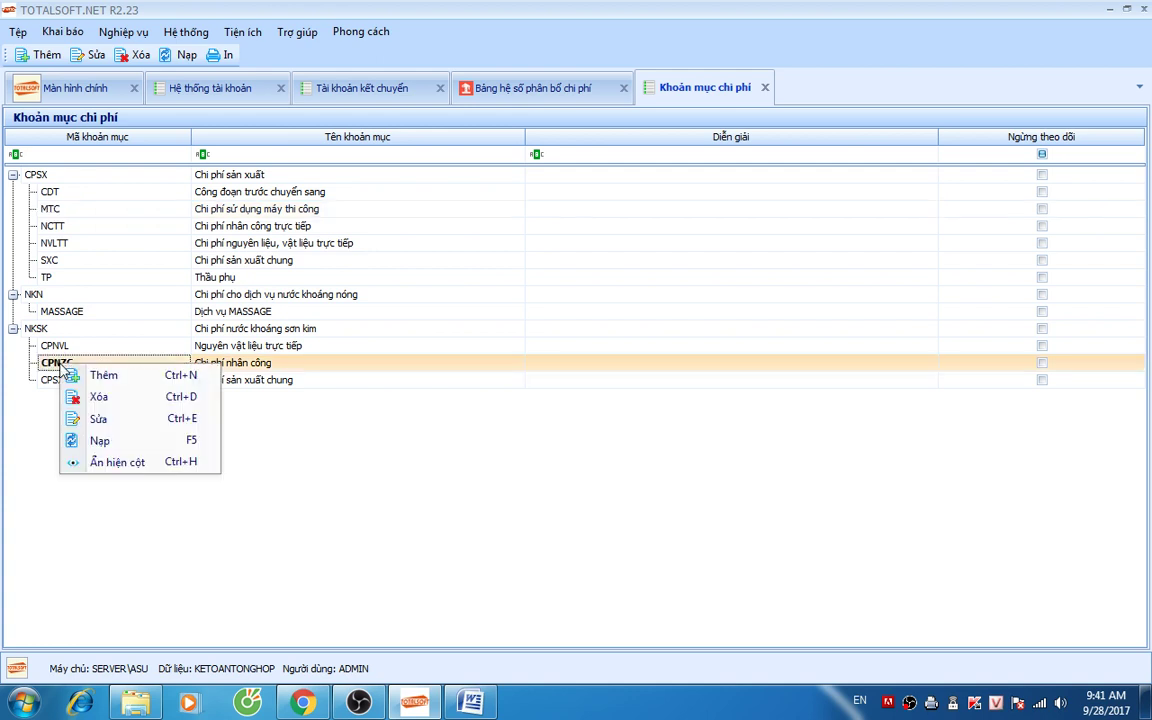
pyautogui.click(100, 397)
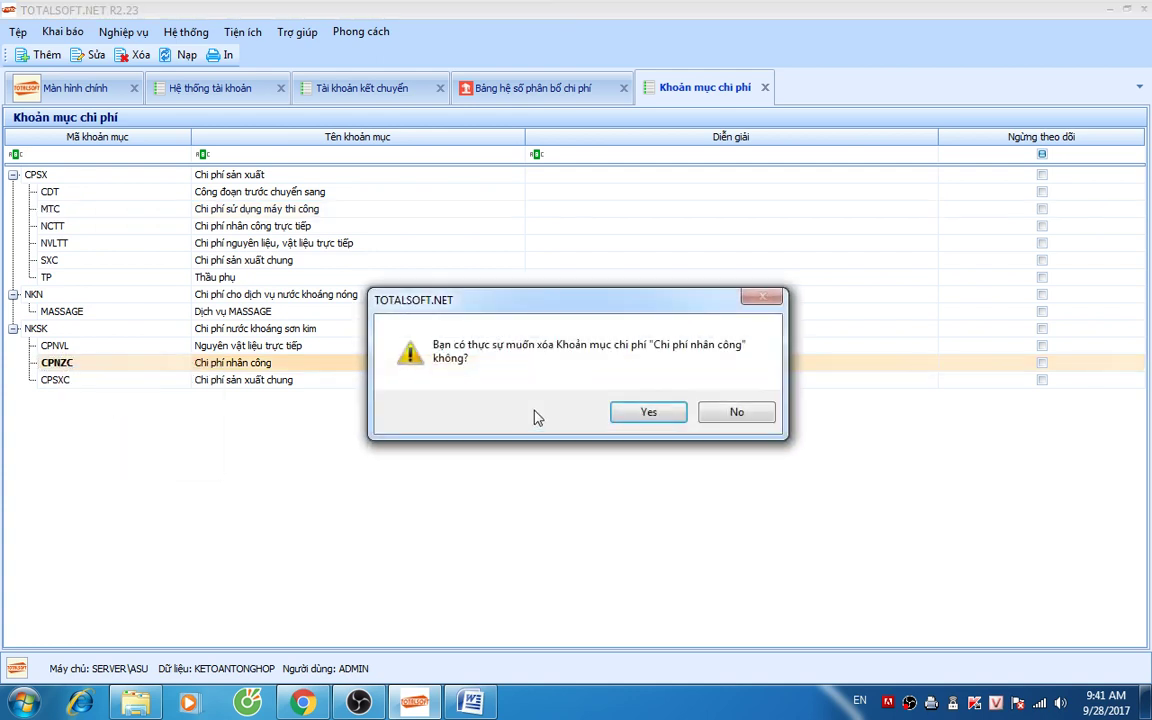
pyautogui.click(635, 416)
pyautogui.click(722, 412)
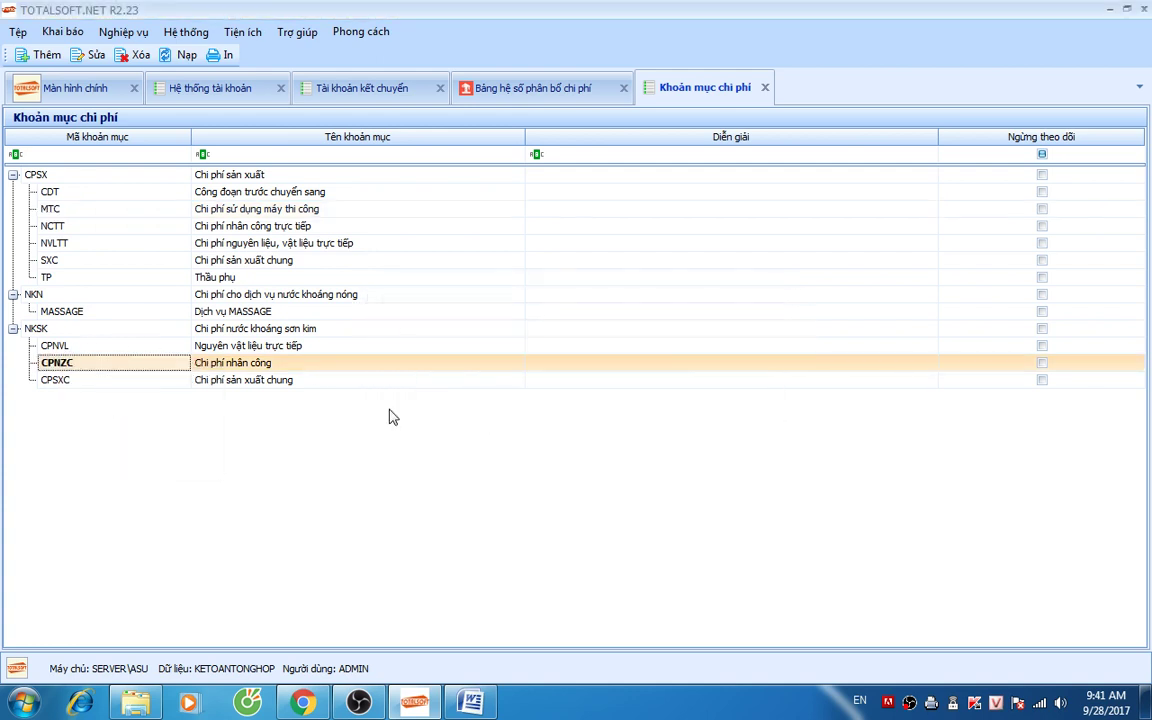
# Step: Try to delete the cost item CPSXC (Chi phí sản xuất chung) under NKSK
pyautogui.click(80, 384)
pyautogui.rightClick(80, 384)
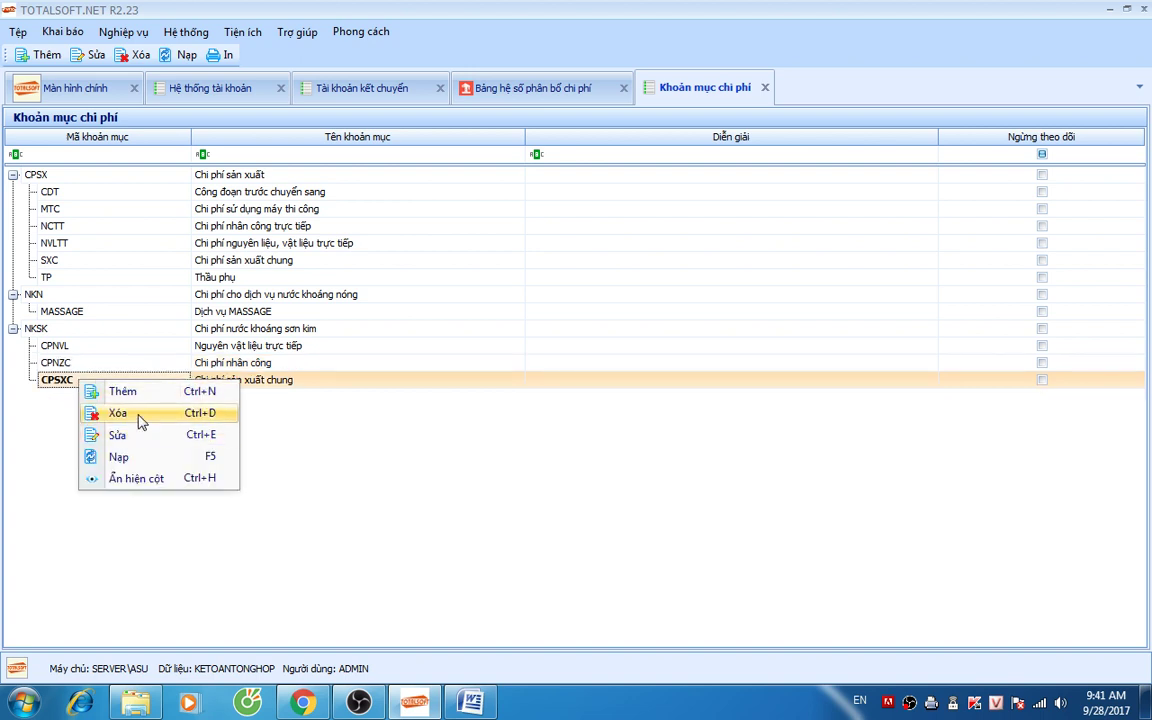
pyautogui.click(141, 411)
pyautogui.click(660, 413)
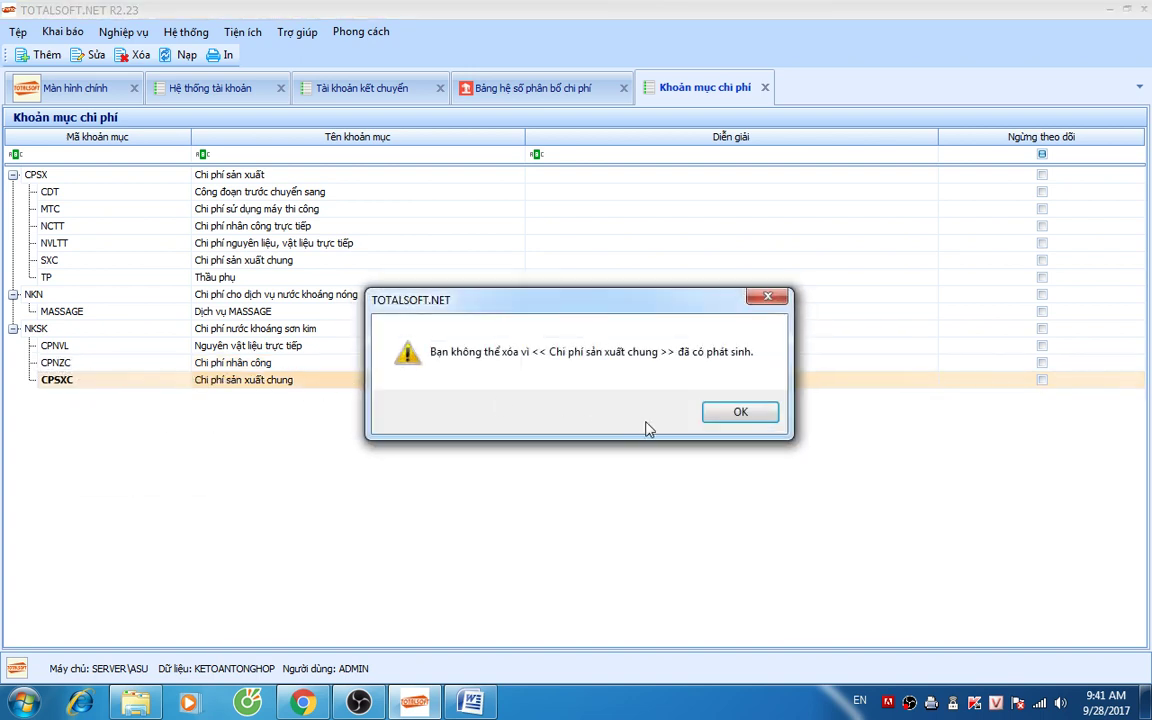
pyautogui.click(727, 414)
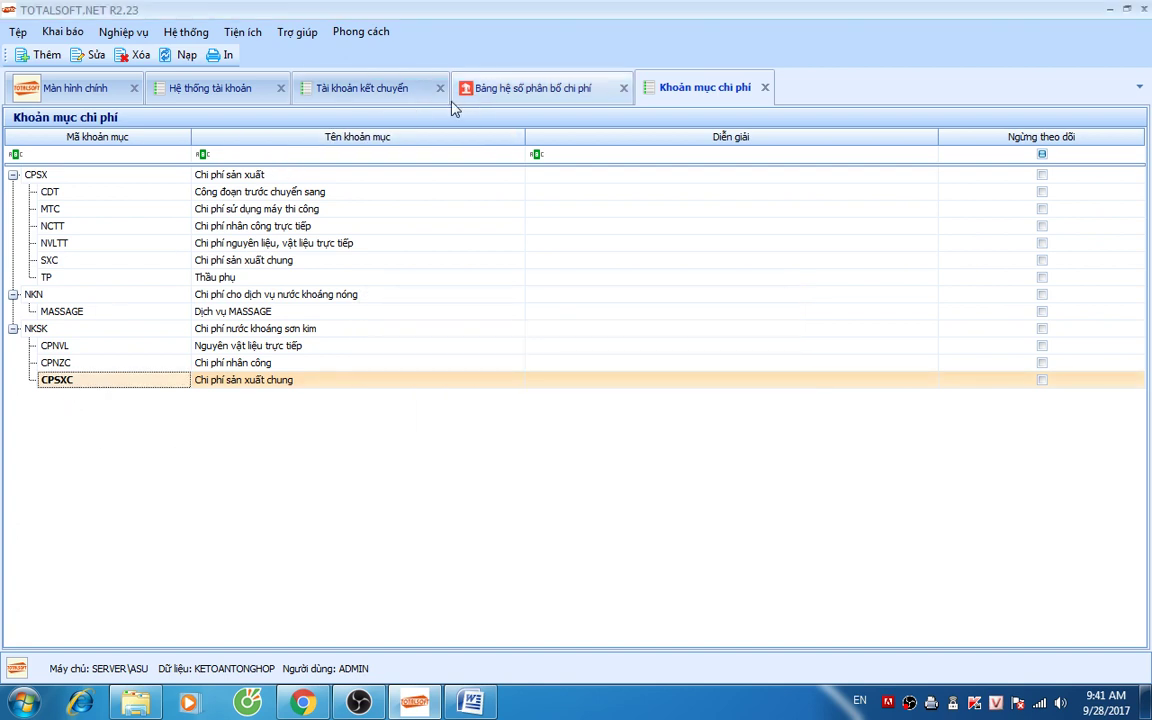
# Step: Close the Khoản mục chi phí, Bảng hệ số phân bổ chi phí, Tài khoản kết chuyển and Hệ thống tài khoản lists
pyautogui.click(530, 90)
pyautogui.rightClick(337, 206)
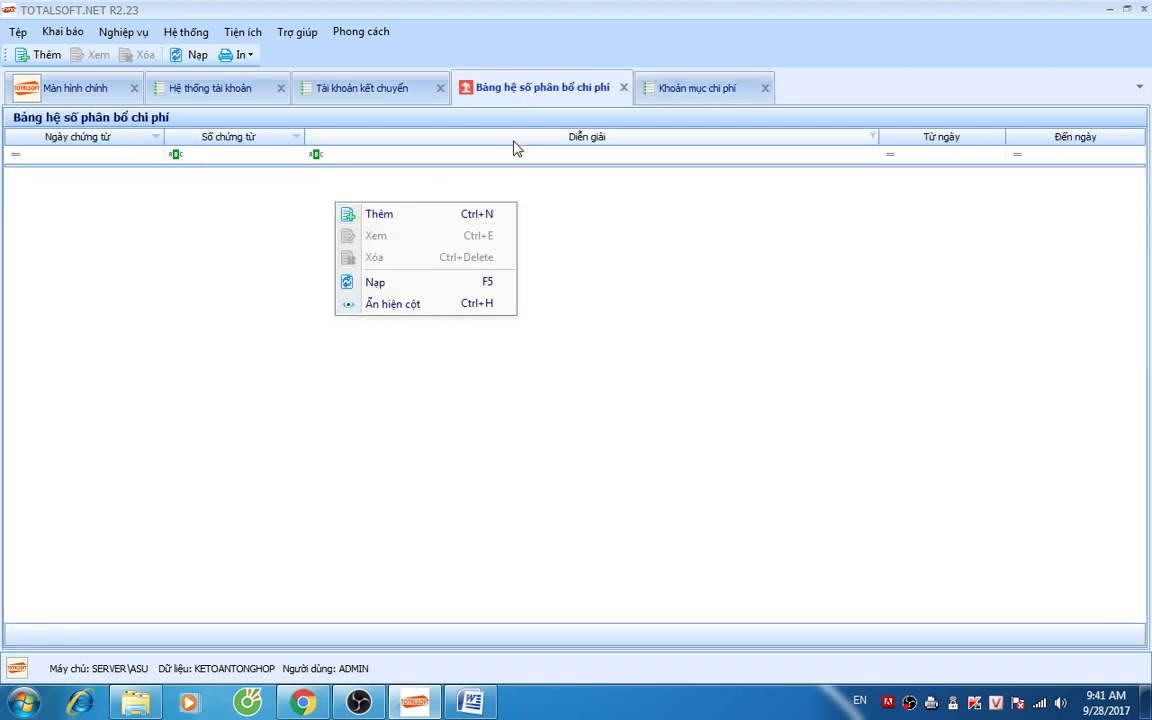
pyautogui.click(765, 88)
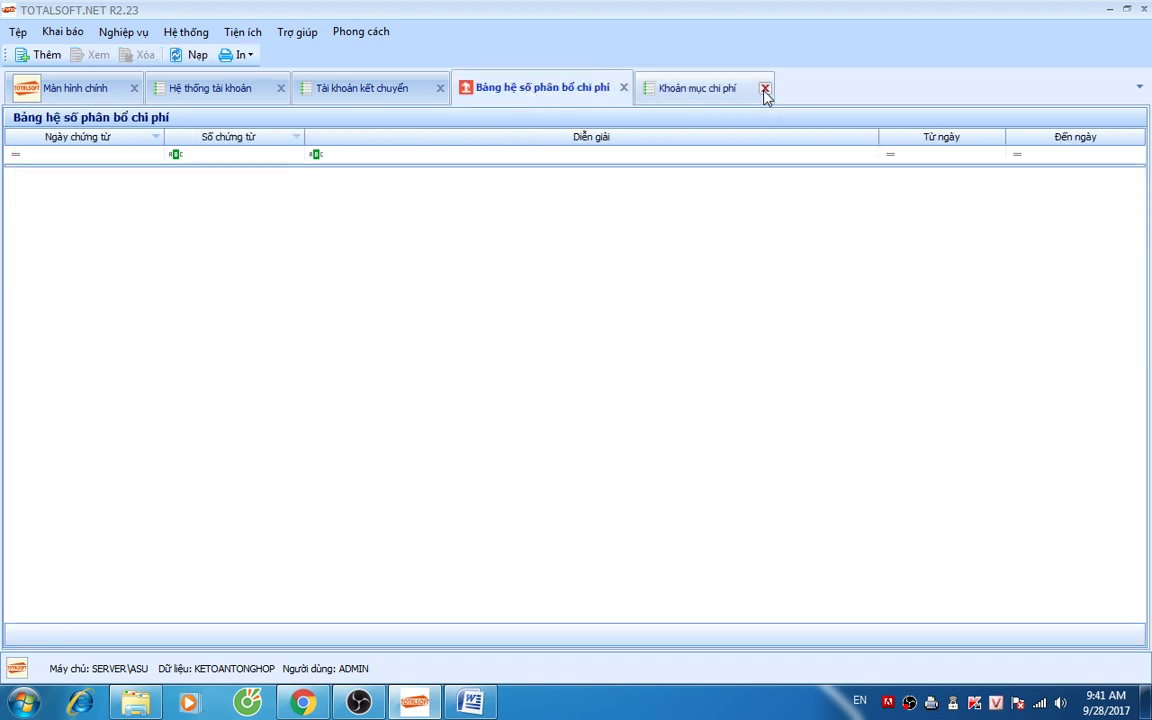
pyautogui.click(624, 88)
pyautogui.click(398, 88)
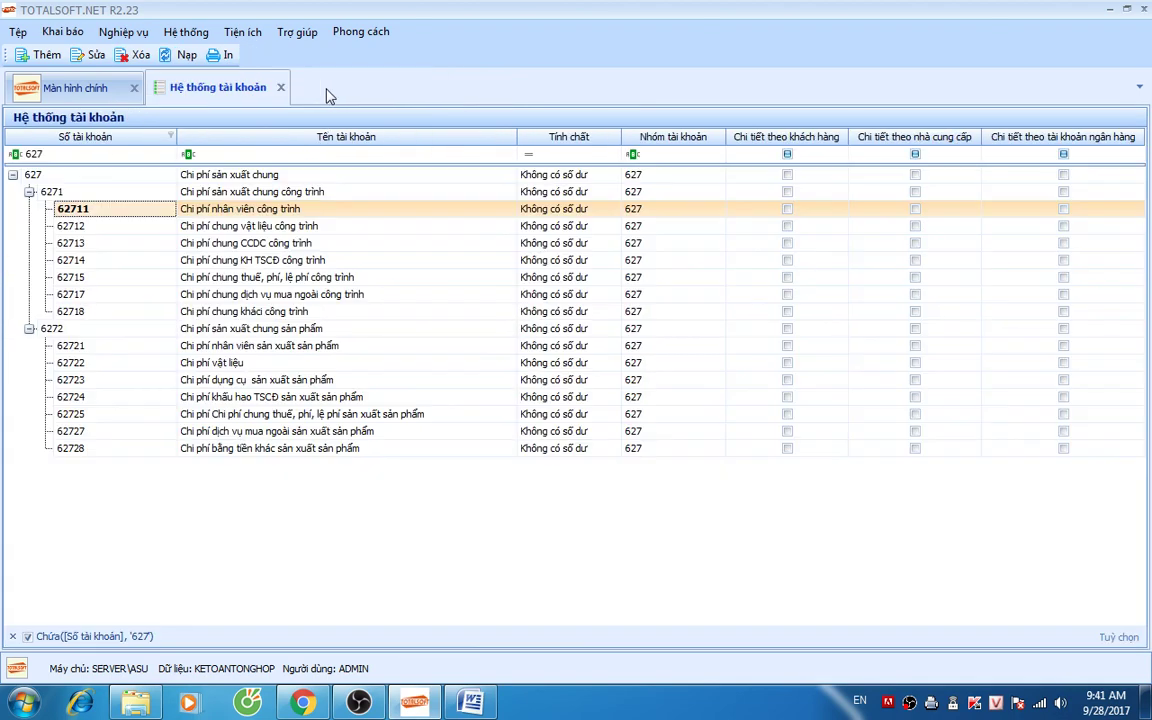
pyautogui.click(281, 88)
# Step: Open the Sổ cái tài khoản (Mẫu quản trị) report for the period Năm nay, covering all accounts
pyautogui.click(930, 228)
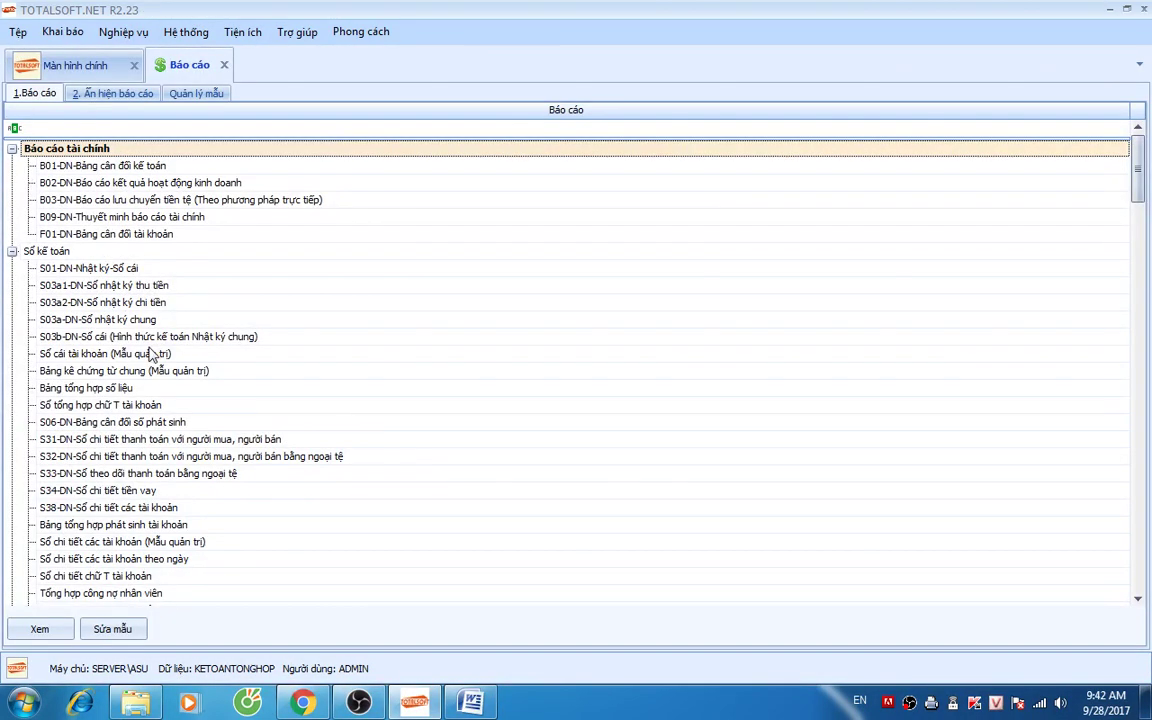
pyautogui.doubleClick(145, 353)
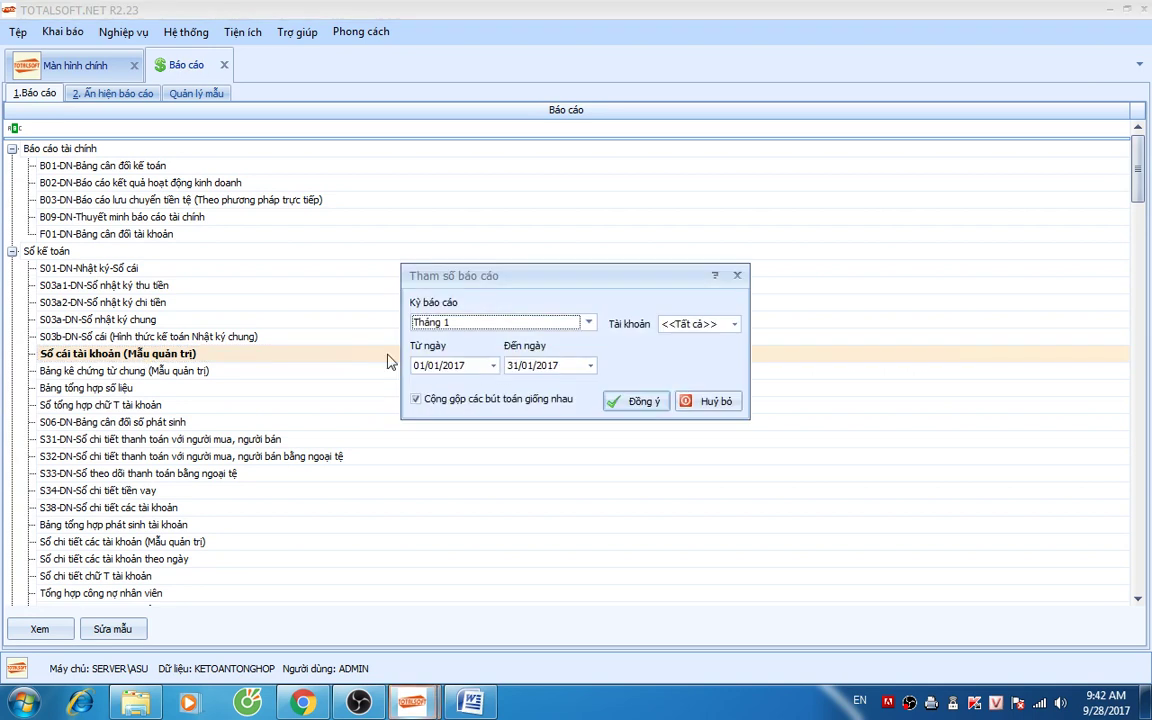
pyautogui.click(550, 323)
pyautogui.click(548, 338)
pyautogui.click(685, 329)
pyautogui.click(690, 360)
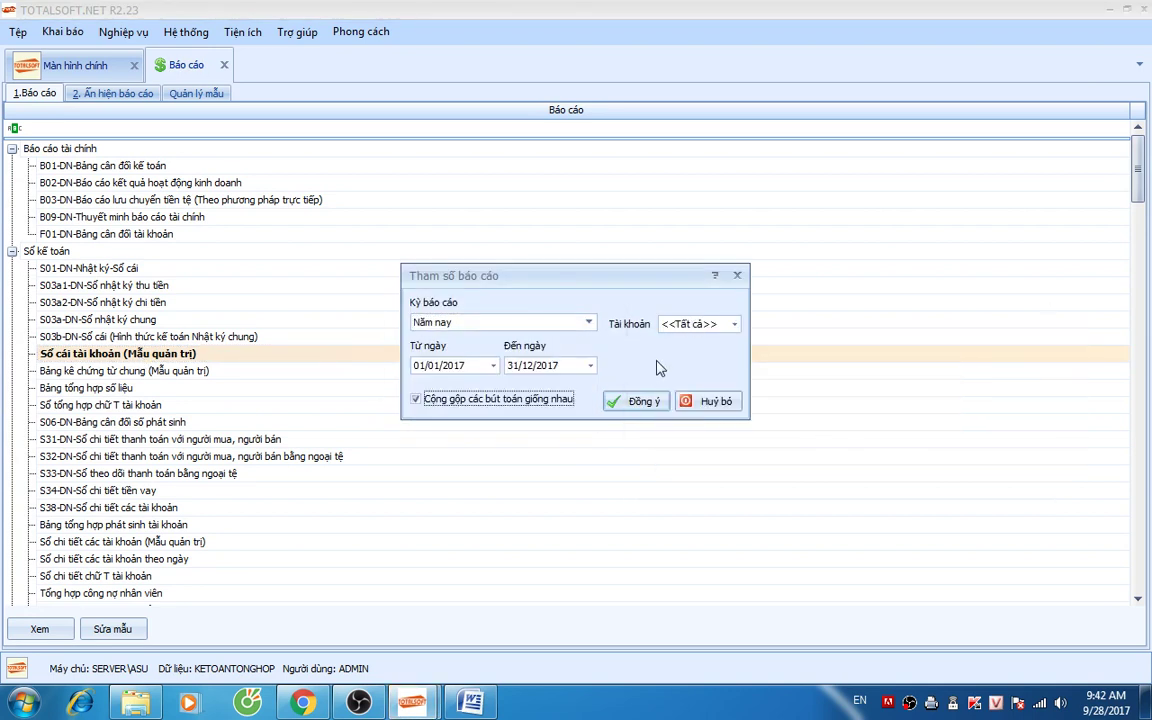
pyautogui.click(638, 404)
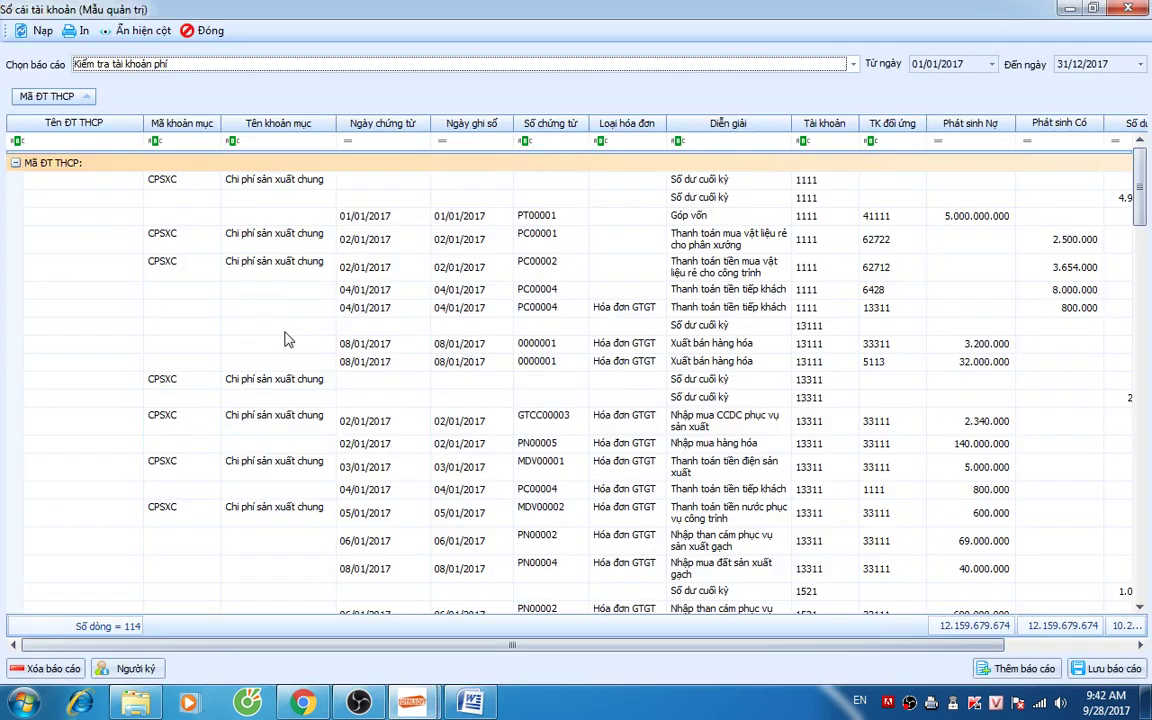
# Step: Unpost the payment voucher "Thanh toán mua vật liệu rẻ cho phân xưởng" from the ledger, set its cost item to SXC, save, and close the report
pyautogui.click(171, 186)
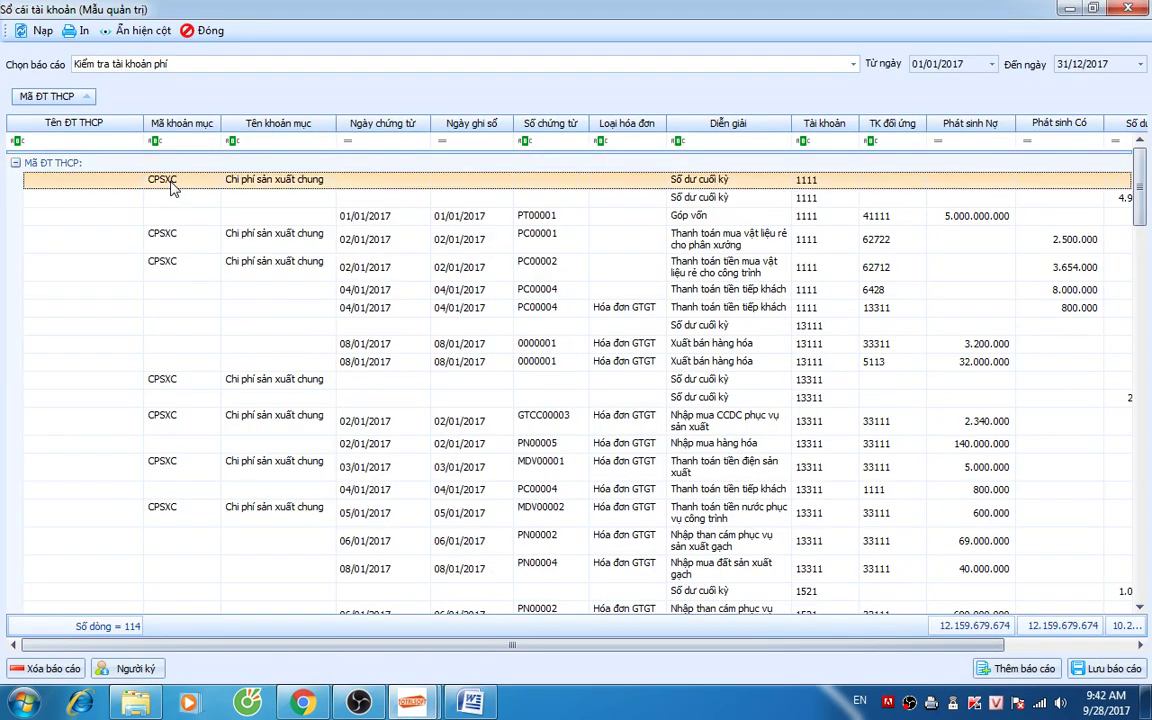
pyautogui.click(171, 240)
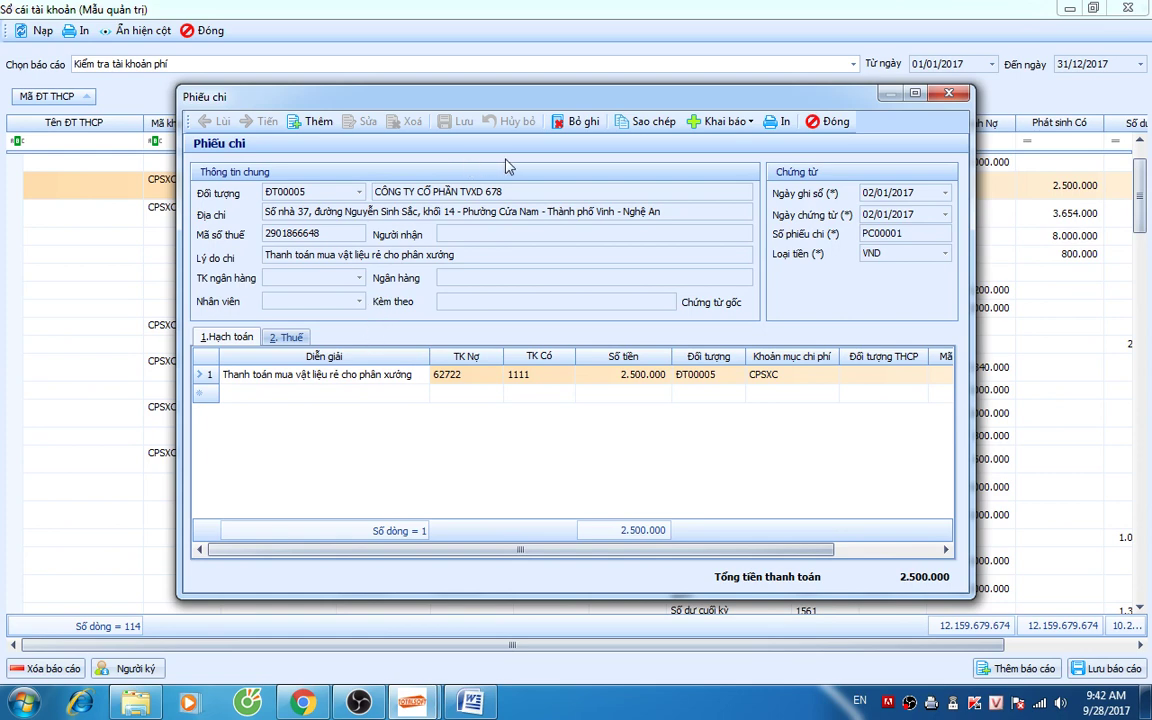
pyautogui.click(580, 121)
pyautogui.click(362, 121)
pyautogui.moveTo(513, 552); pyautogui.dragTo(663, 620)
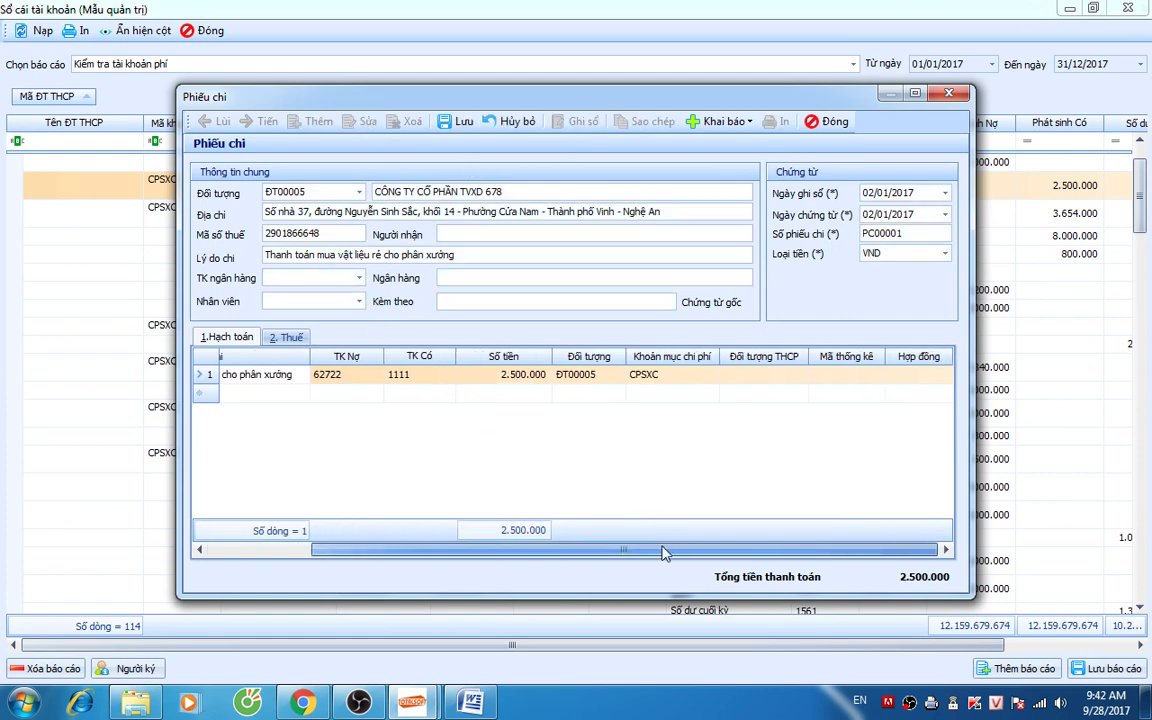
pyautogui.click(674, 375)
pyautogui.click(712, 376)
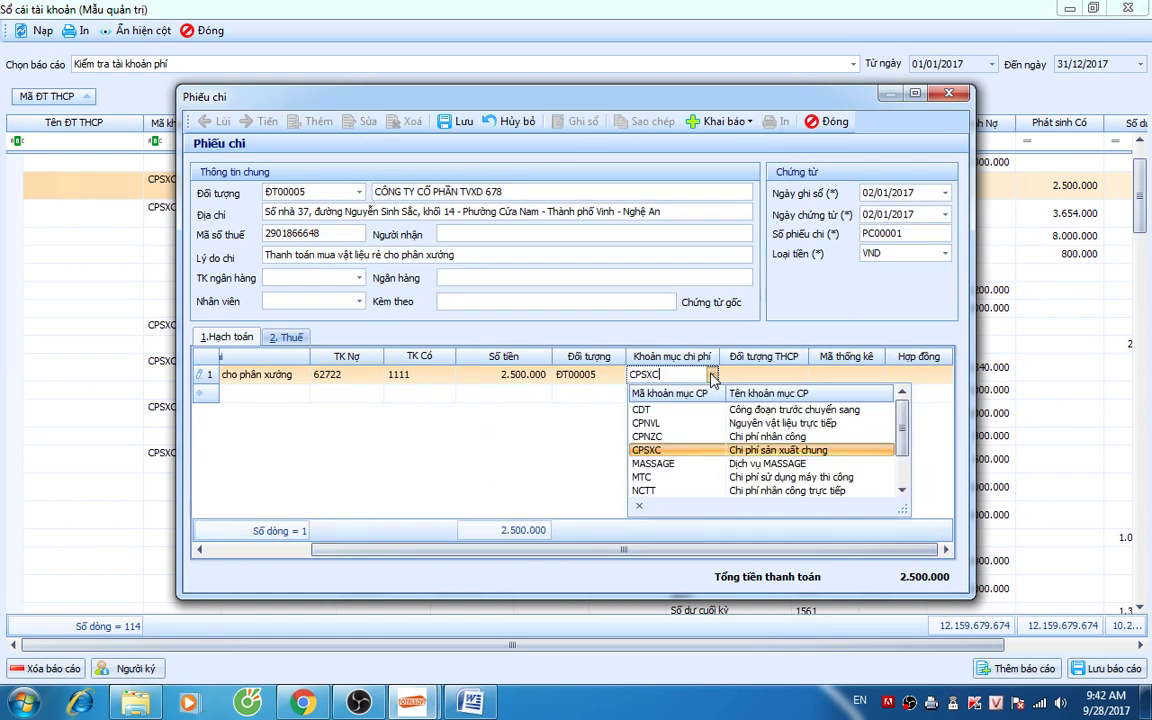
pyautogui.scroll(-1, 672, 425)
pyautogui.click(672, 478)
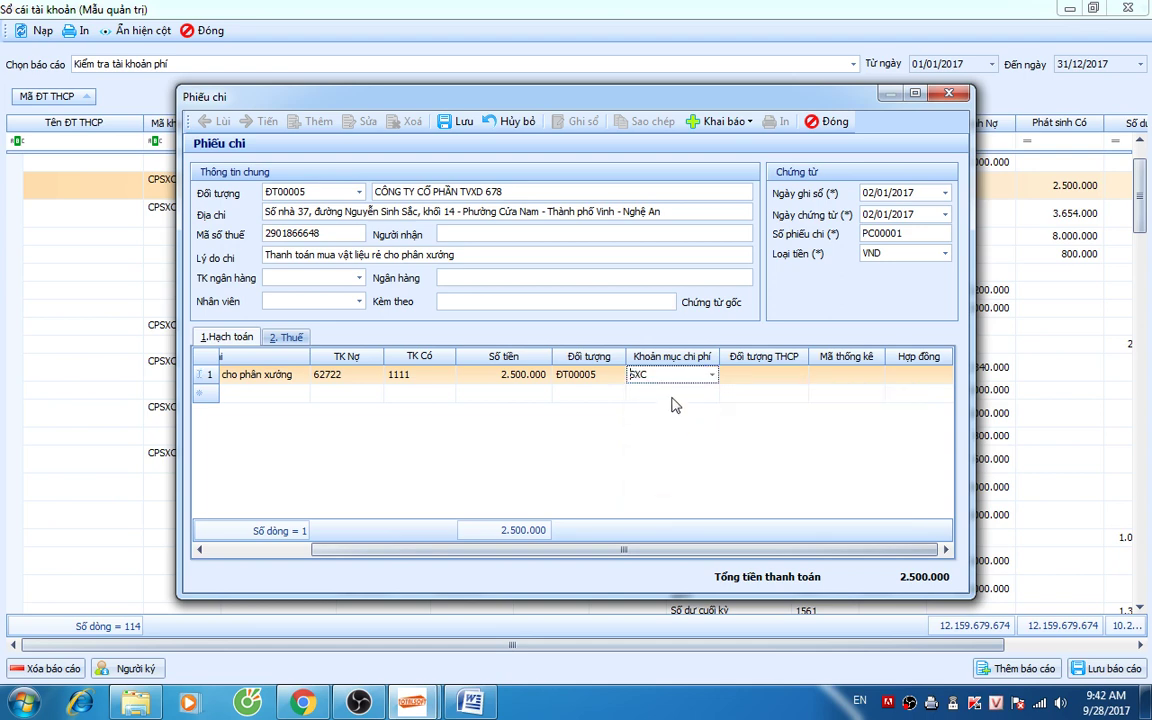
pyautogui.click(467, 123)
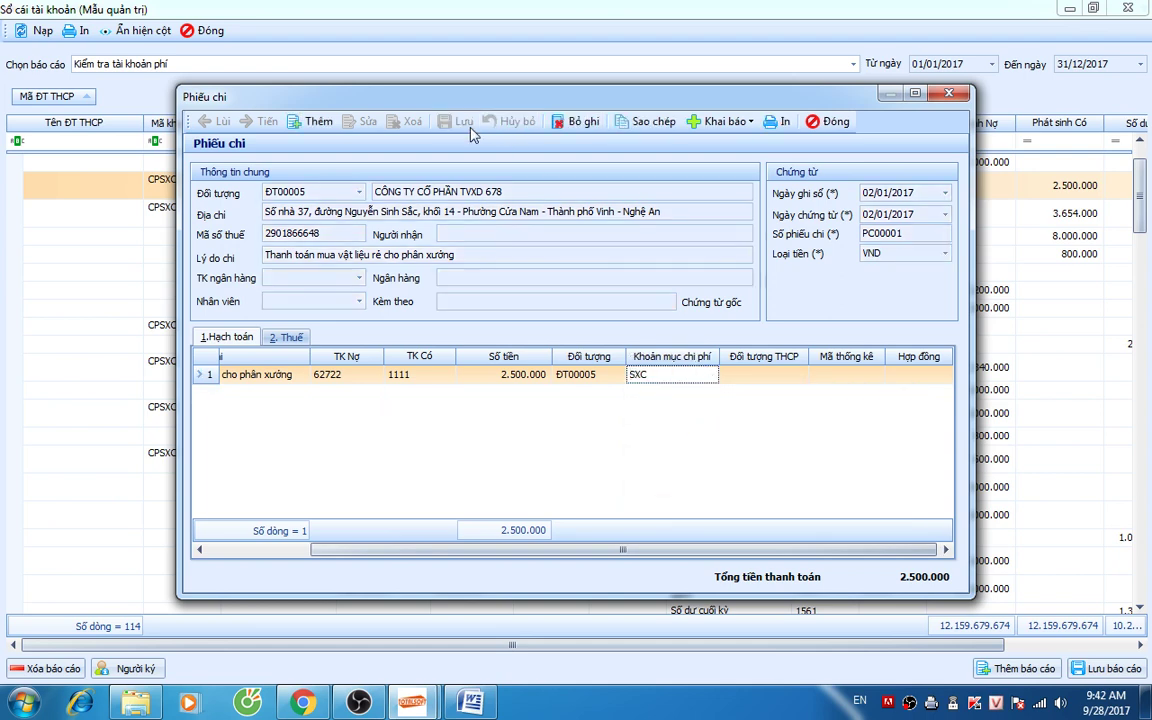
pyautogui.click(828, 121)
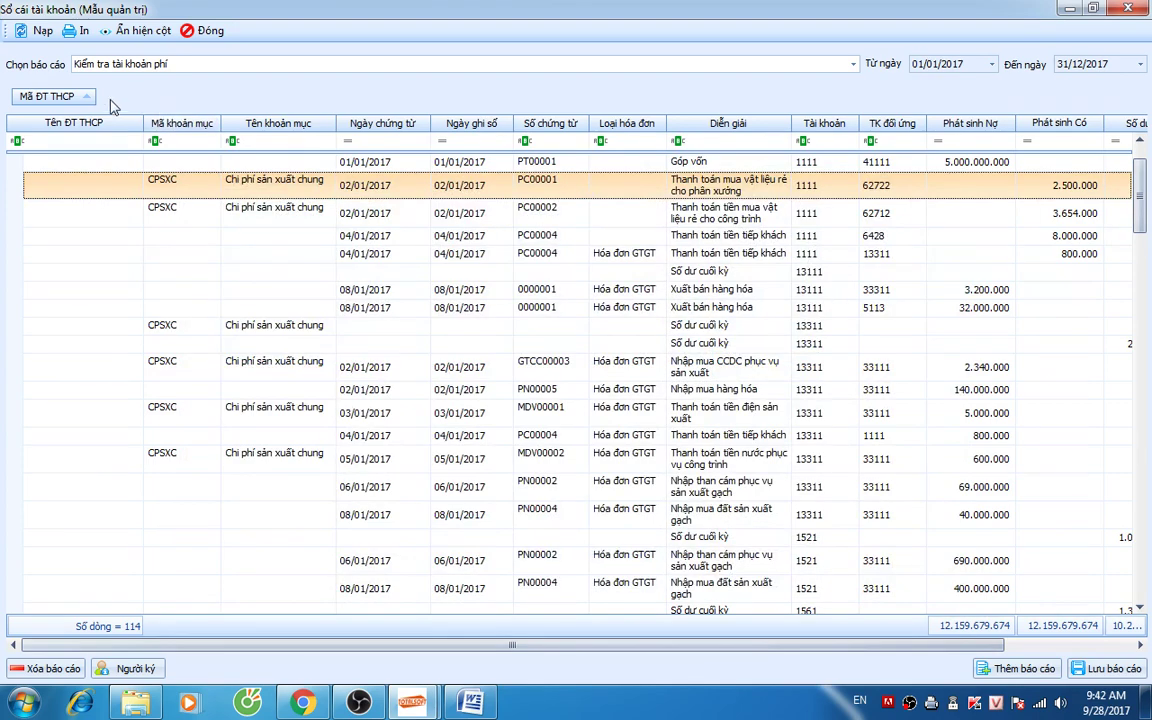
pyautogui.click(195, 31)
# Step: Open the voucher search and replace the account condition with Khoản mục chi phí equal to CPSXC
pyautogui.click(242, 31)
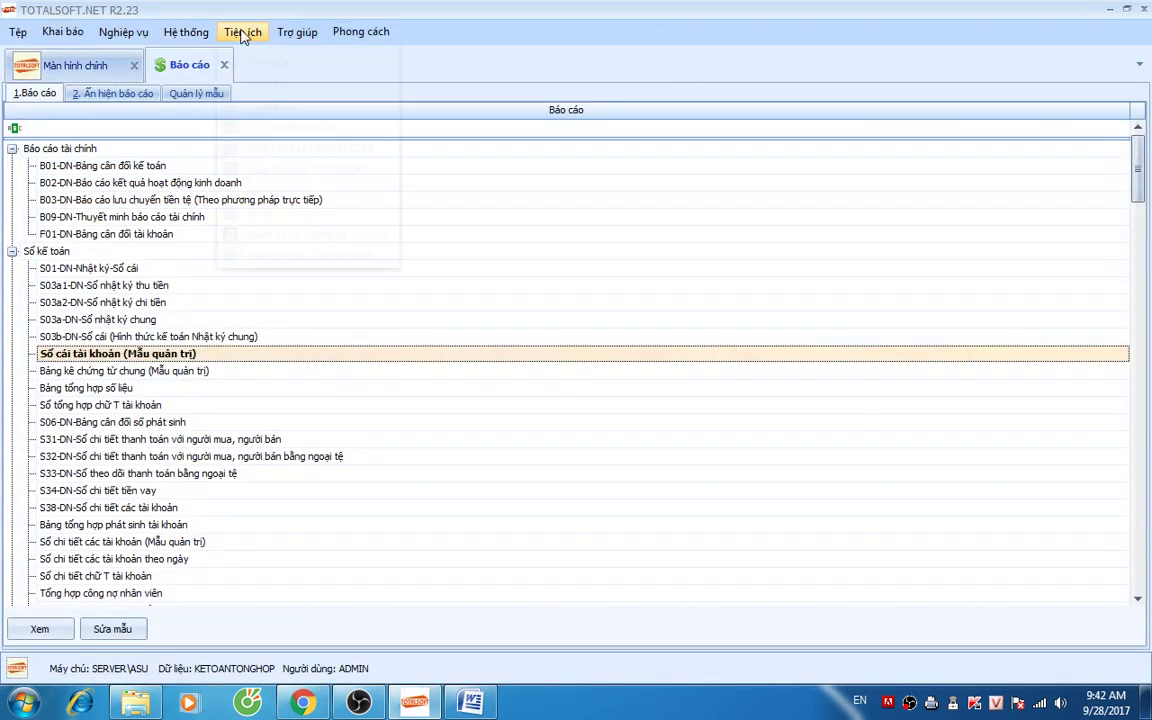
pyautogui.click(266, 82)
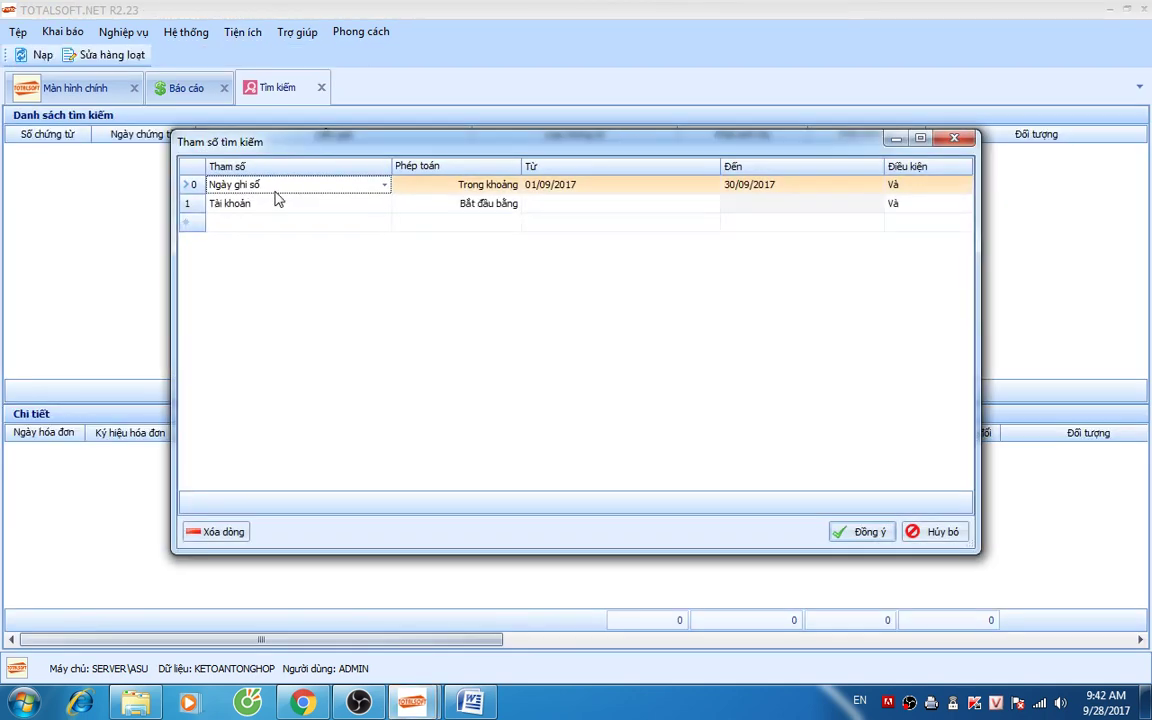
pyautogui.click(270, 204)
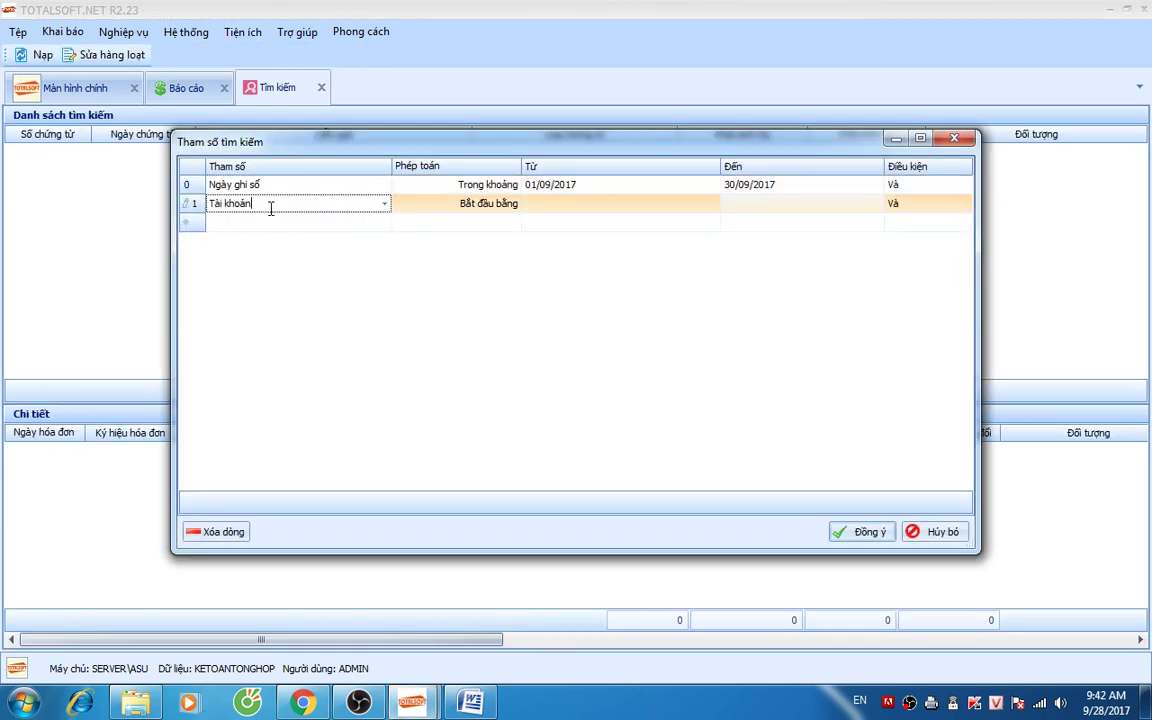
pyautogui.click(384, 203)
pyautogui.scroll(-3, 340, 300)
pyautogui.scroll(-2, 312, 290)
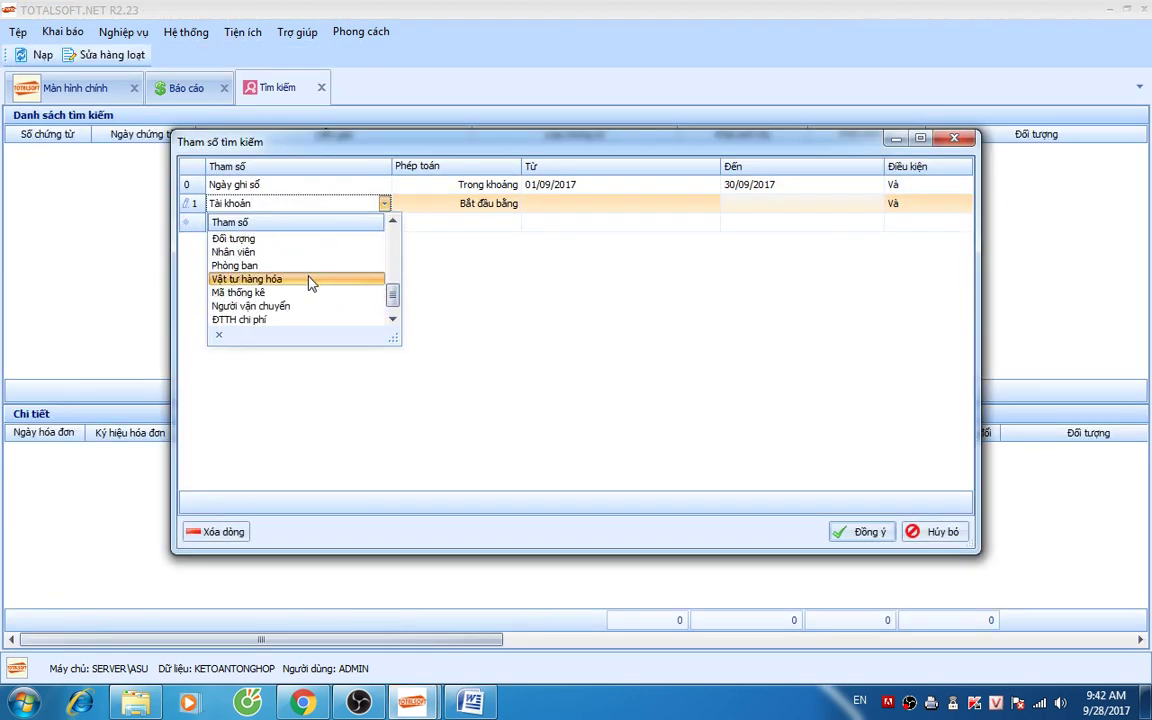
pyautogui.scroll(2, 296, 300)
pyautogui.scroll(-3, 296, 290)
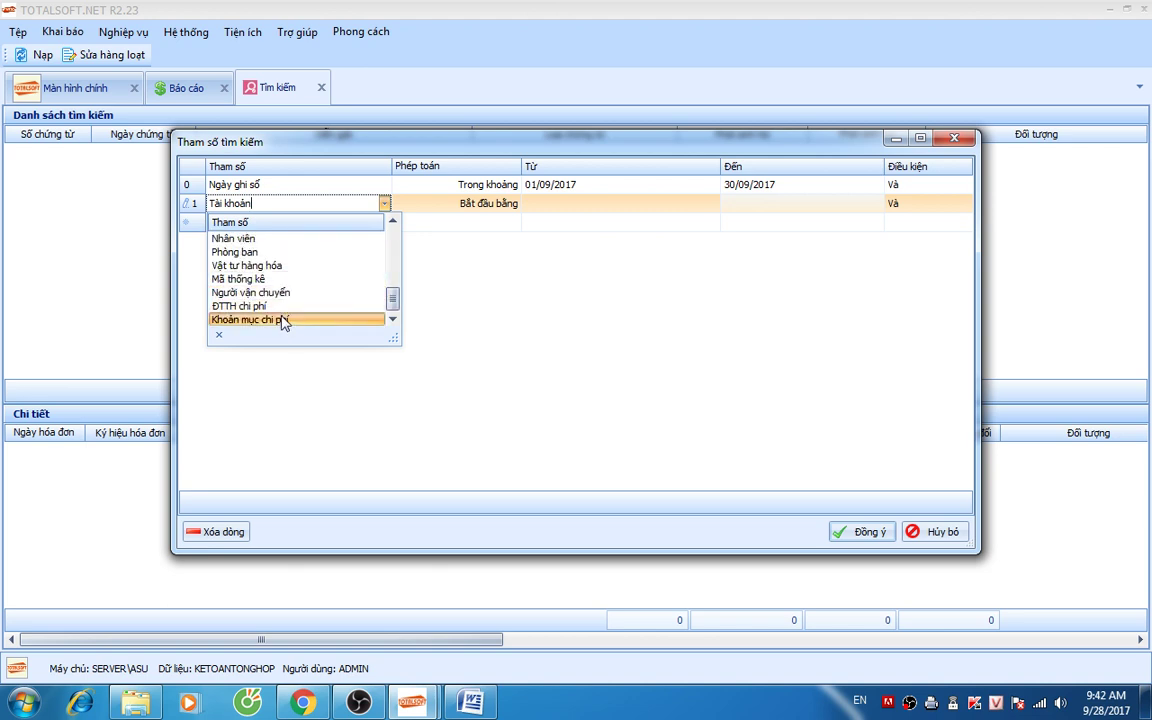
pyautogui.click(283, 320)
pyautogui.click(560, 210)
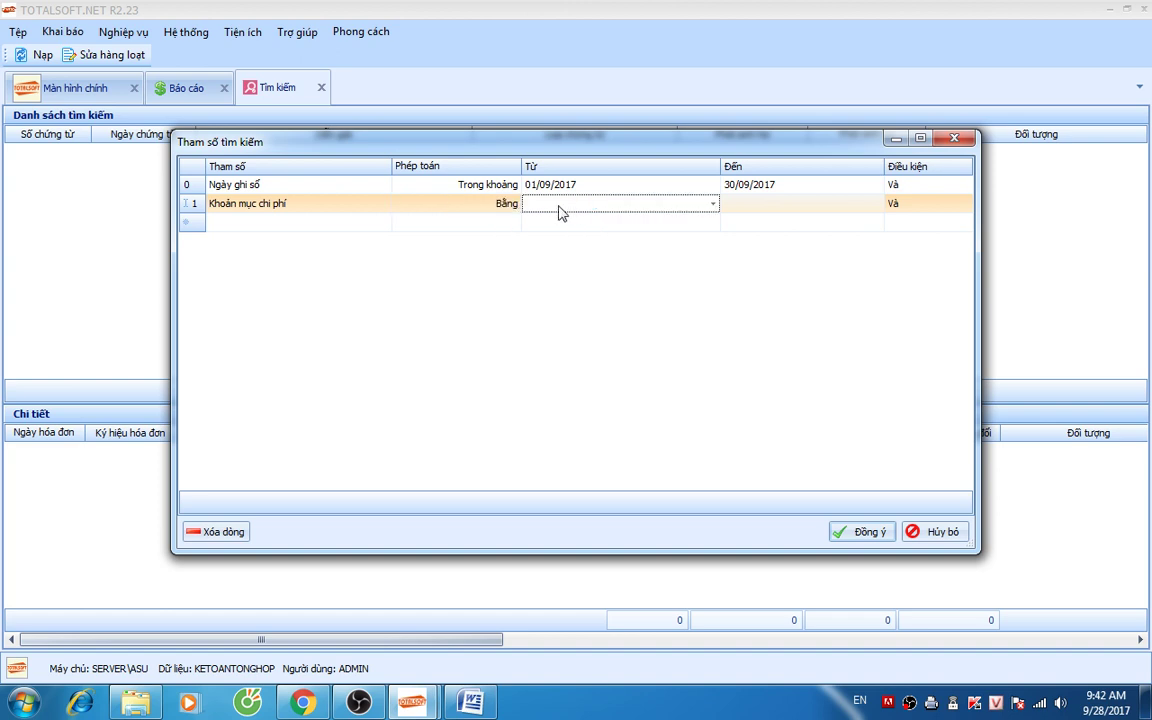
pyautogui.click(563, 212)
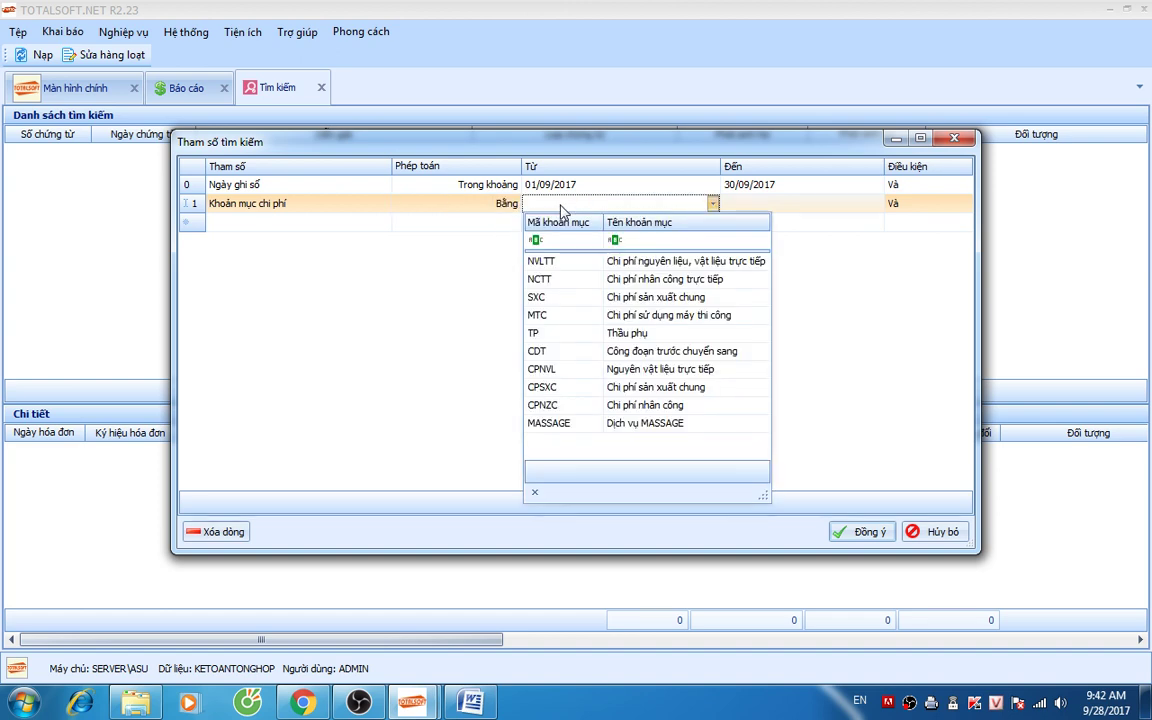
pyautogui.click(557, 390)
pyautogui.click(764, 208)
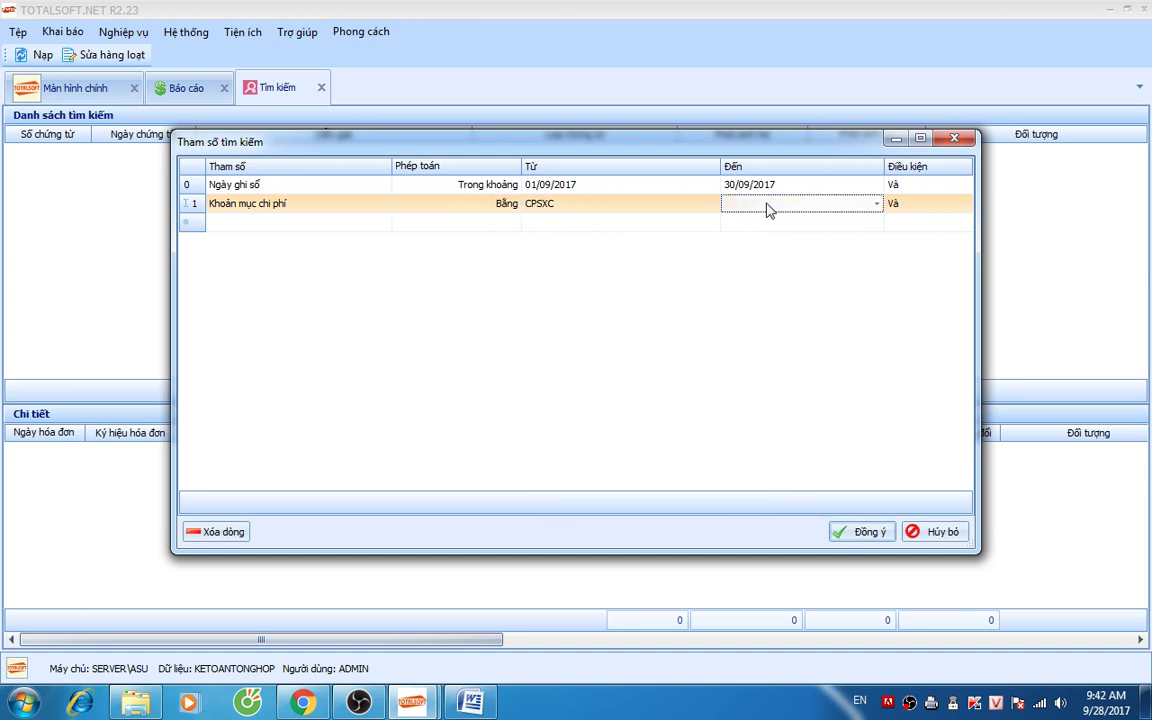
# Step: Set the posting date range to 01/01/2017 through 31/12/2017 and run the voucher search
pyautogui.click(610, 183)
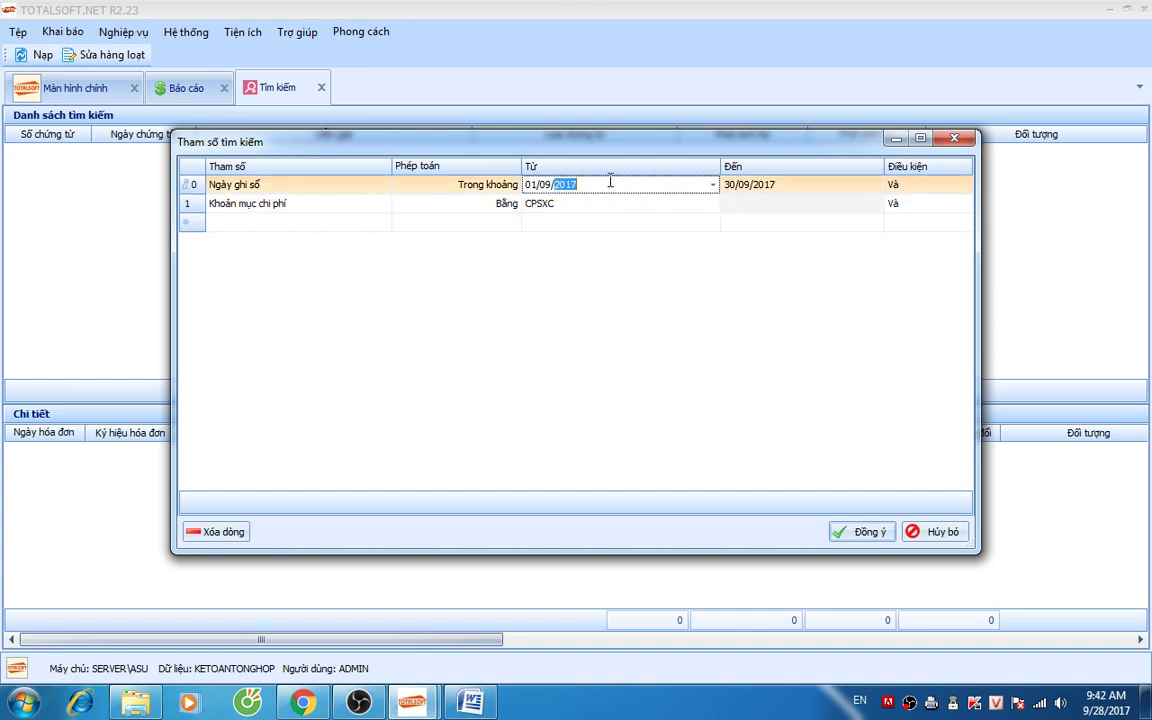
pyautogui.click(547, 183)
pyautogui.write('4')
pyautogui.press('Tab')
pyautogui.write('3112')
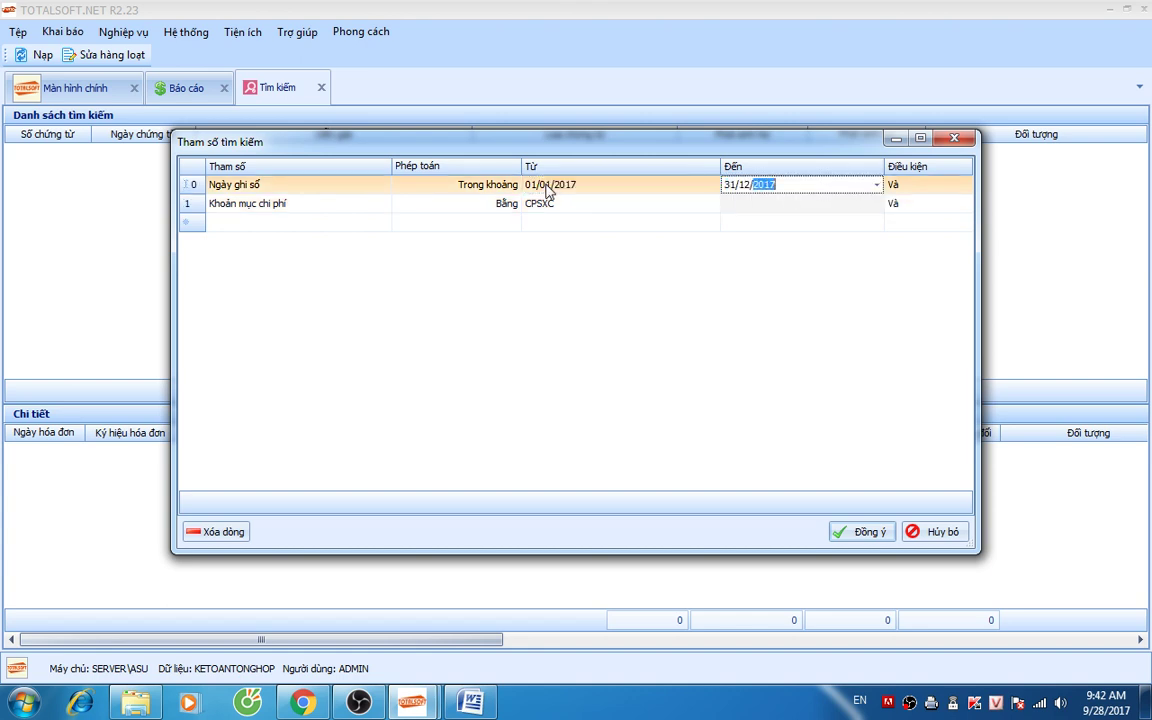
pyautogui.click(856, 540)
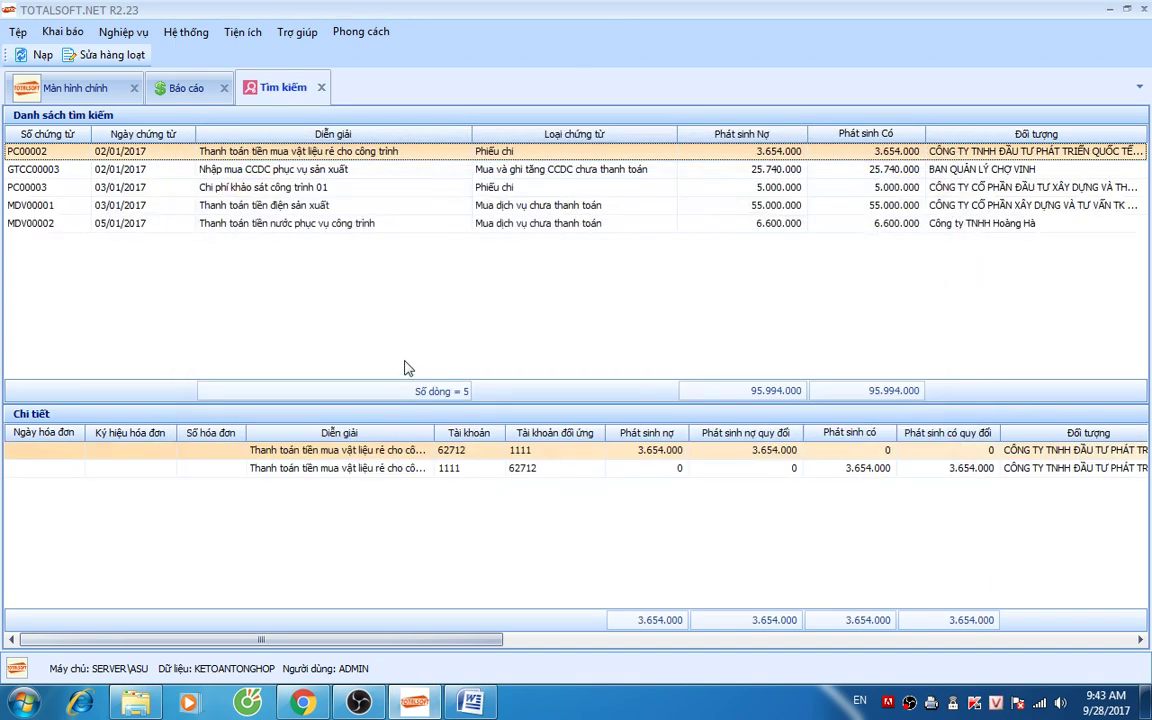
# Step: Batch-edit Khoản mục chi phí on all found vouchers, replacing CPSXC with SXC, and close the search
pyautogui.click(88, 58)
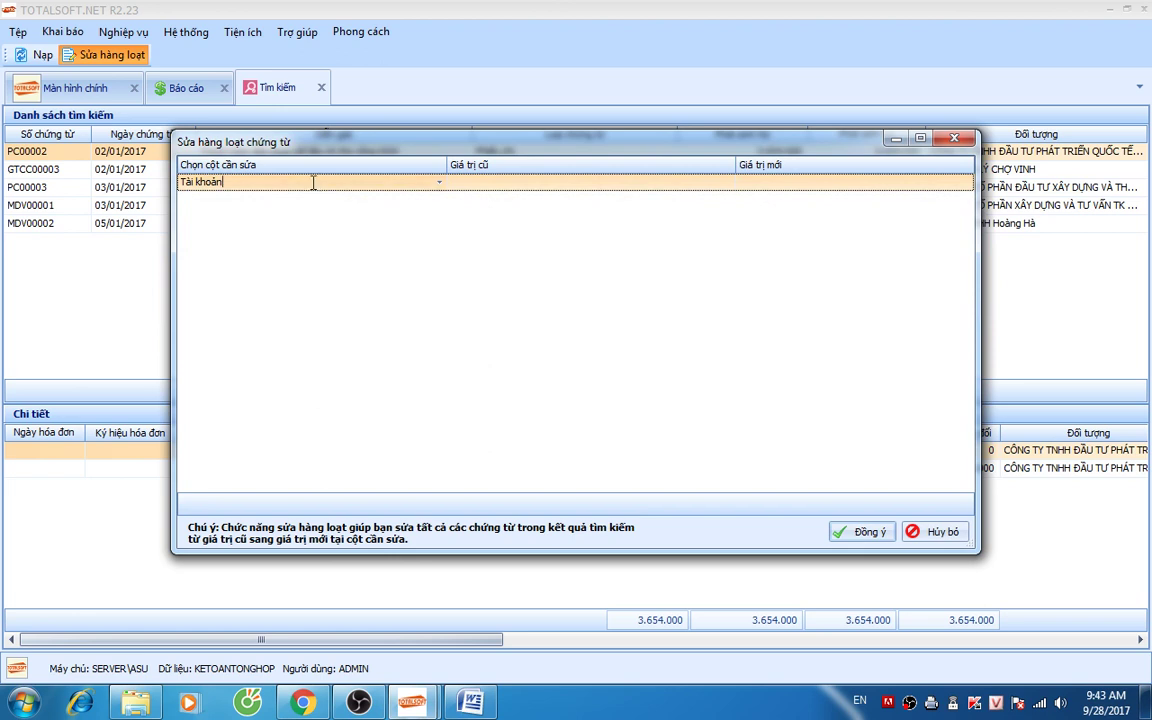
pyautogui.click(440, 188)
pyautogui.scroll(-3, 370, 285)
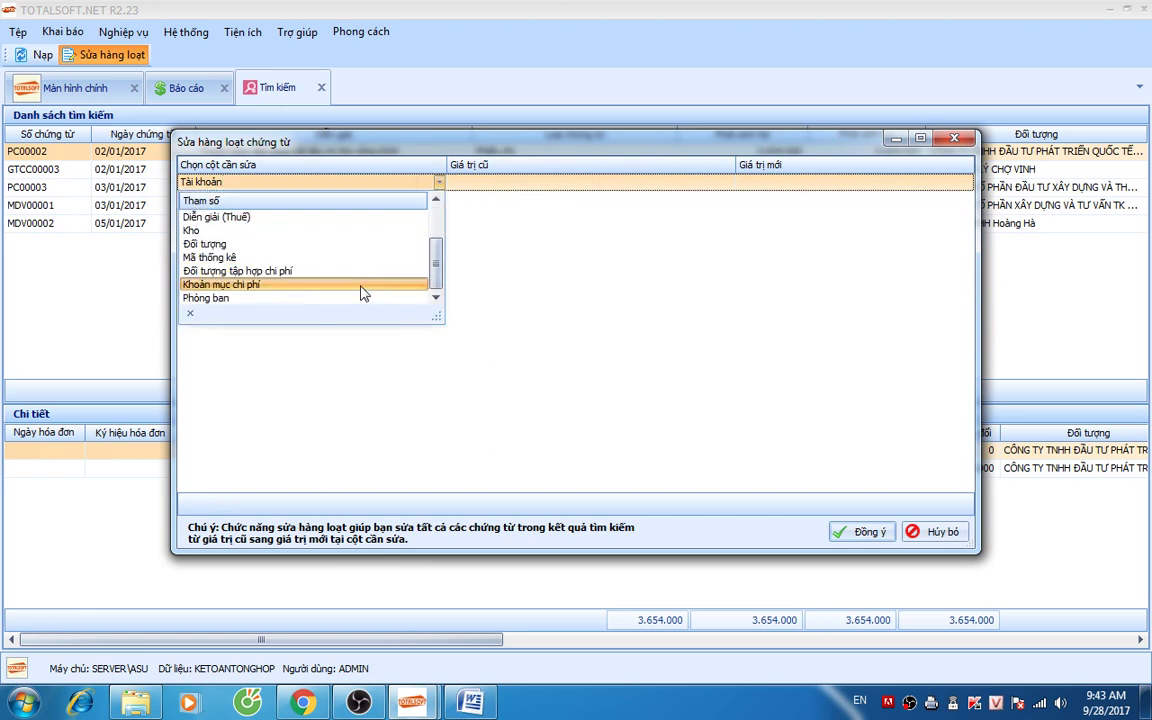
pyautogui.click(300, 287)
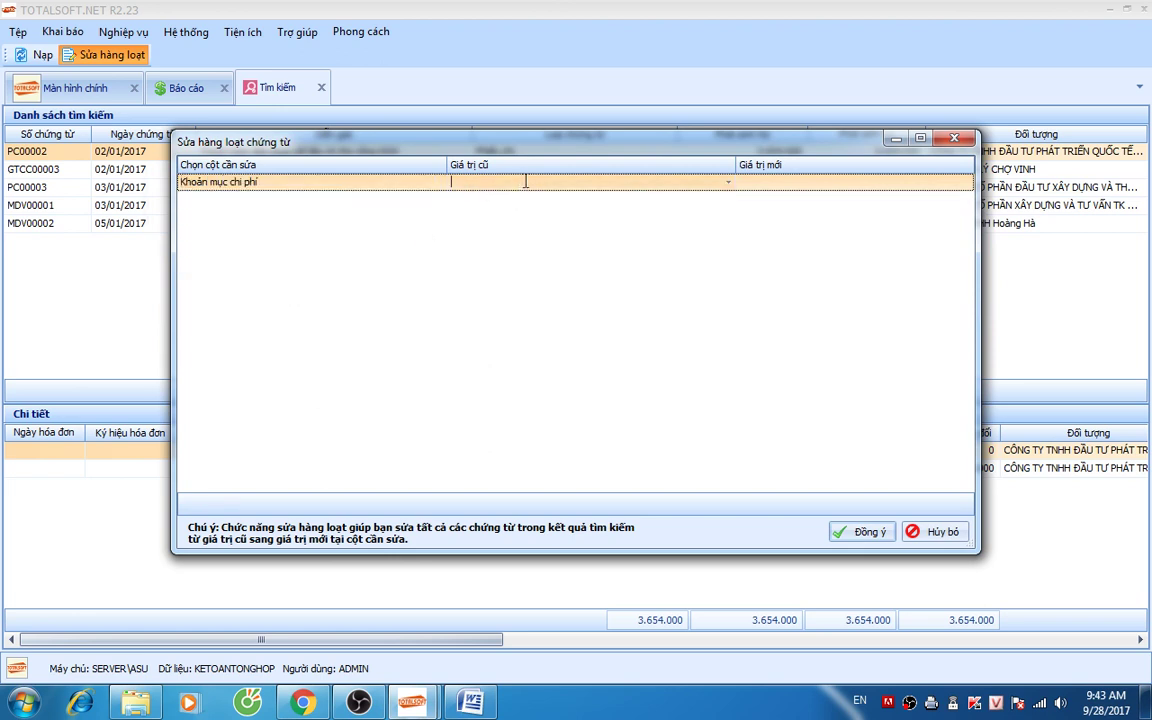
pyautogui.click(725, 182)
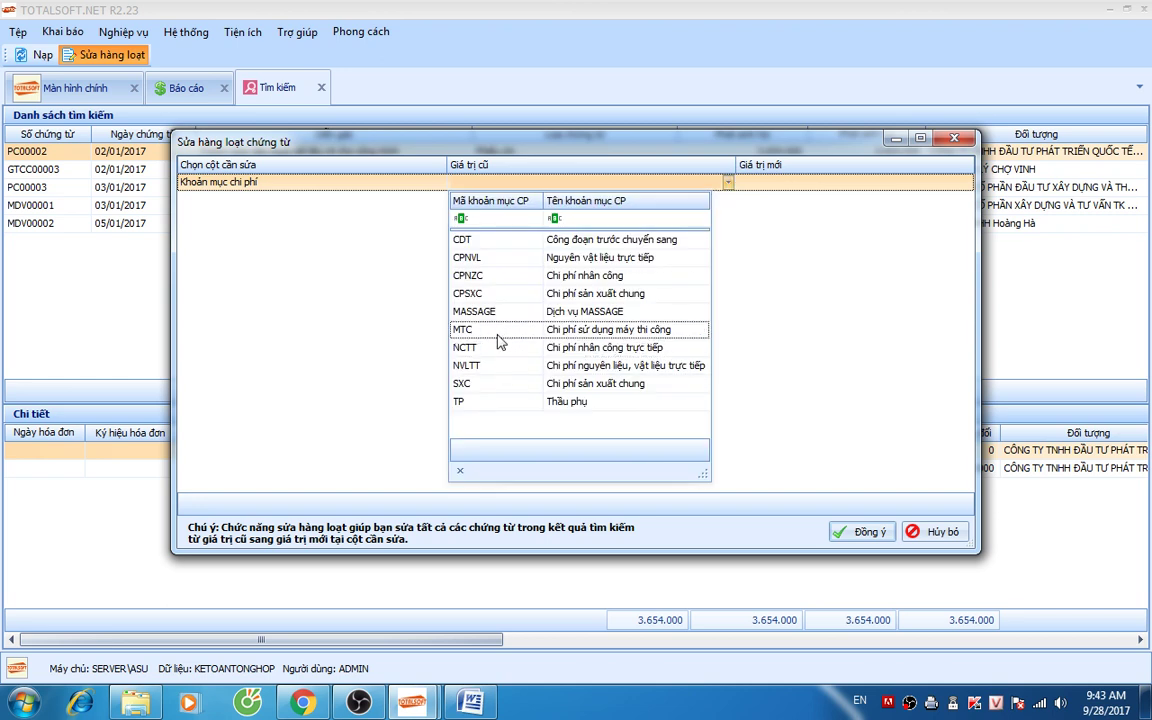
pyautogui.click(489, 293)
pyautogui.click(764, 187)
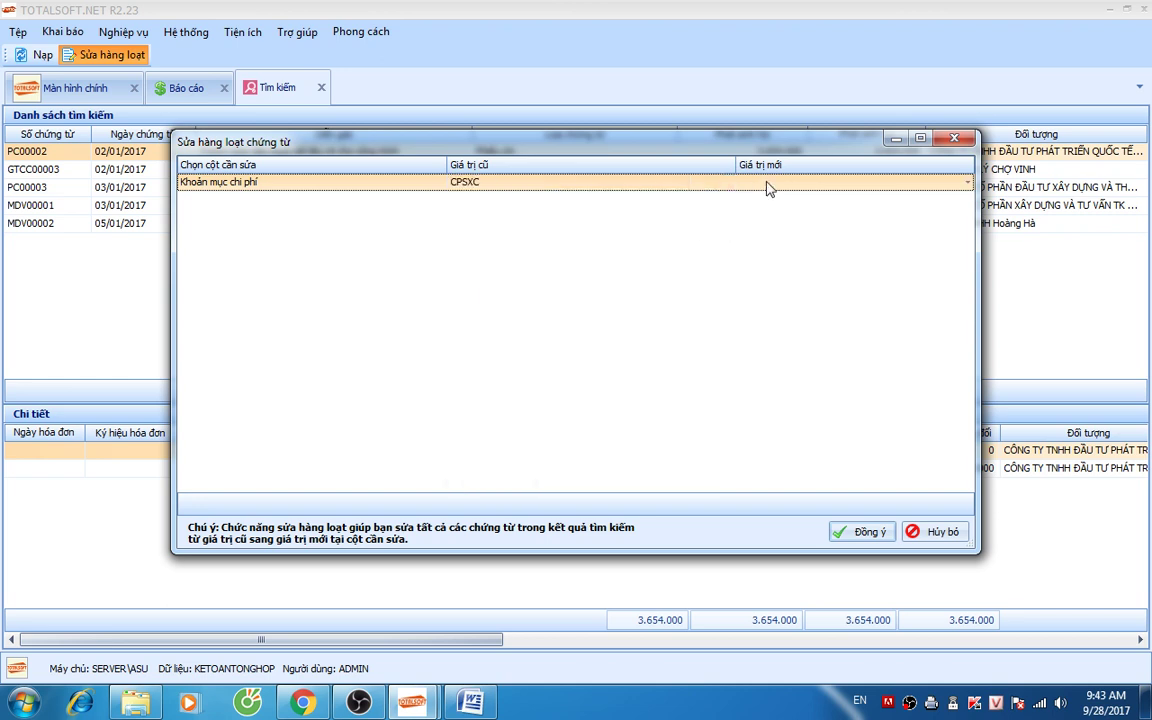
pyautogui.click(964, 185)
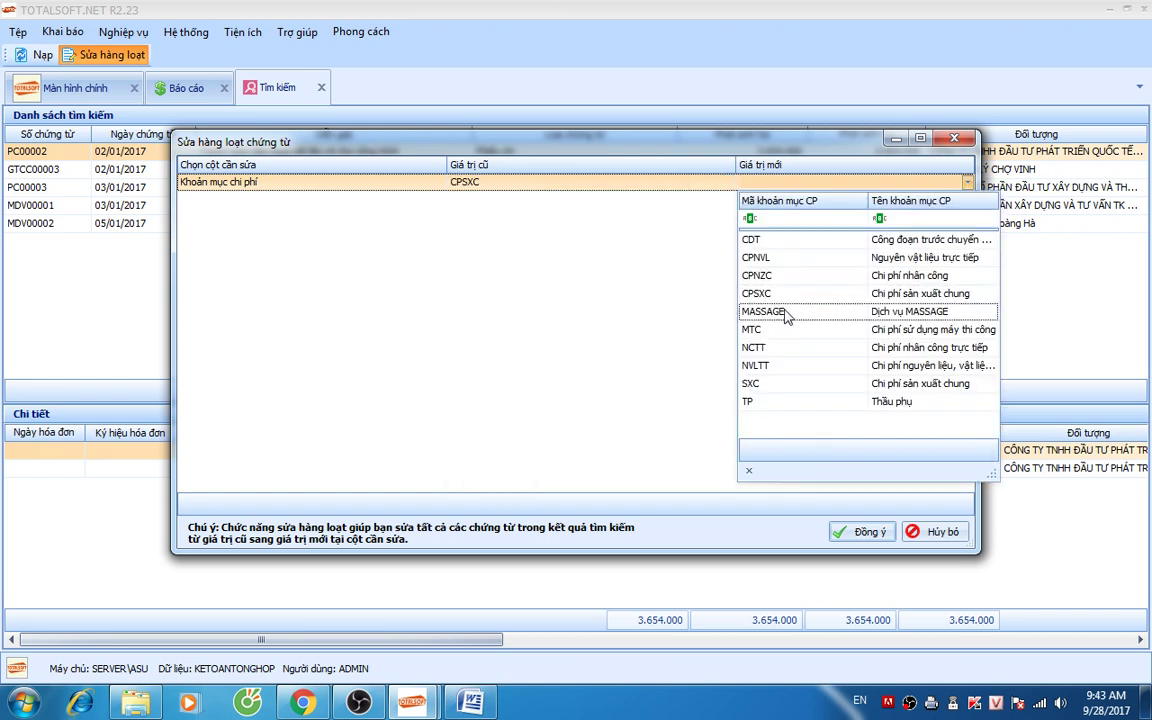
pyautogui.click(783, 389)
pyautogui.click(866, 532)
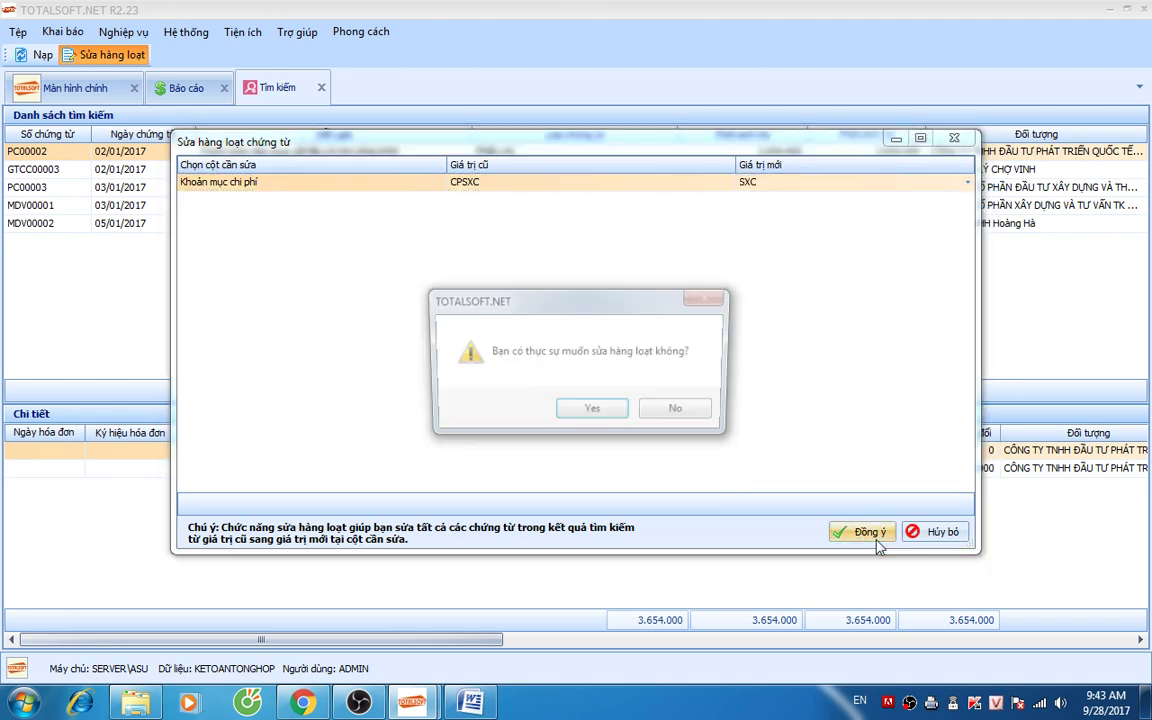
pyautogui.click(592, 410)
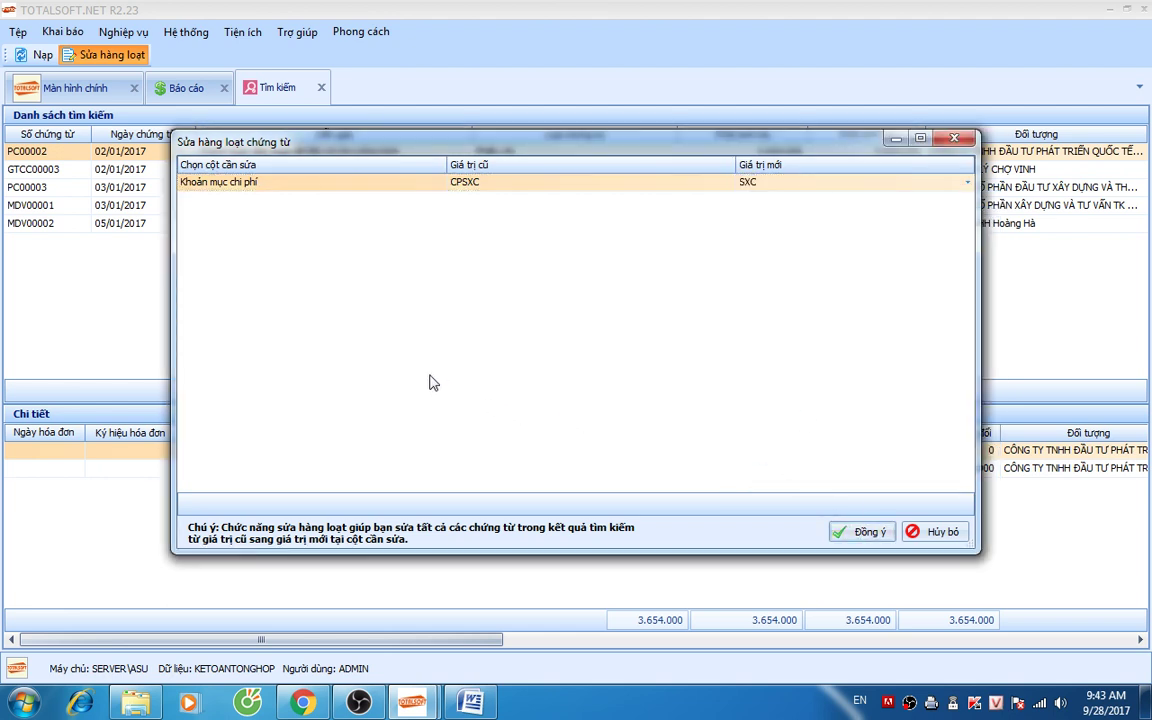
pyautogui.click(624, 413)
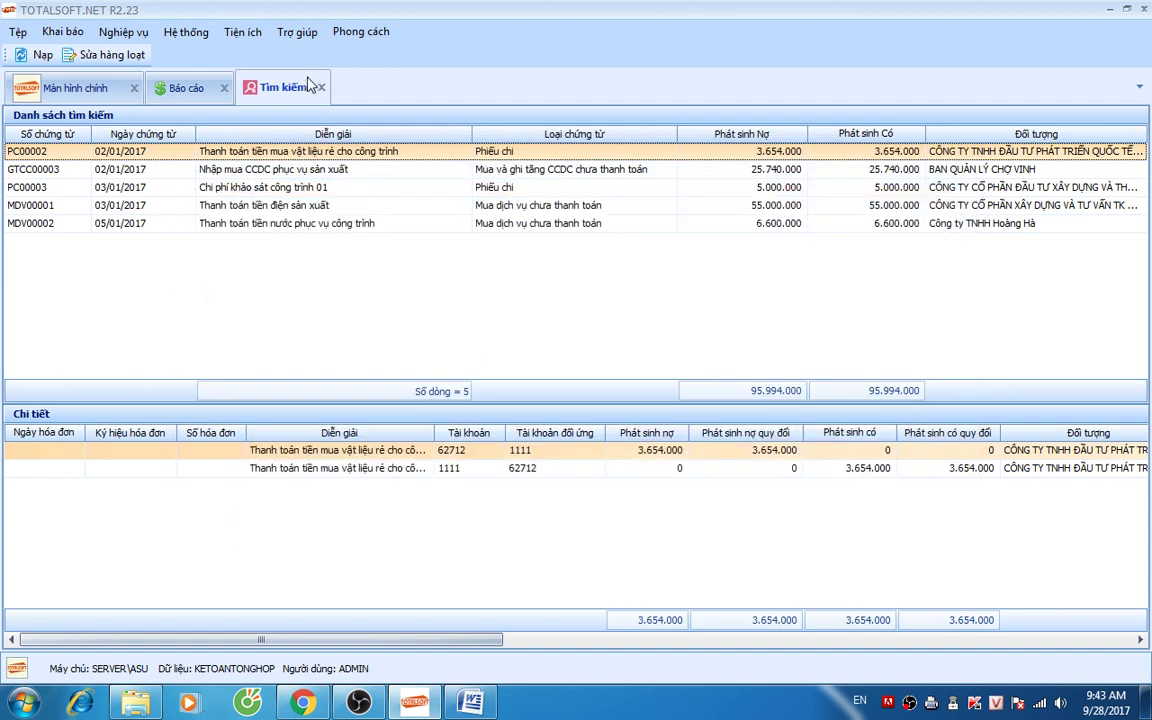
pyautogui.click(321, 87)
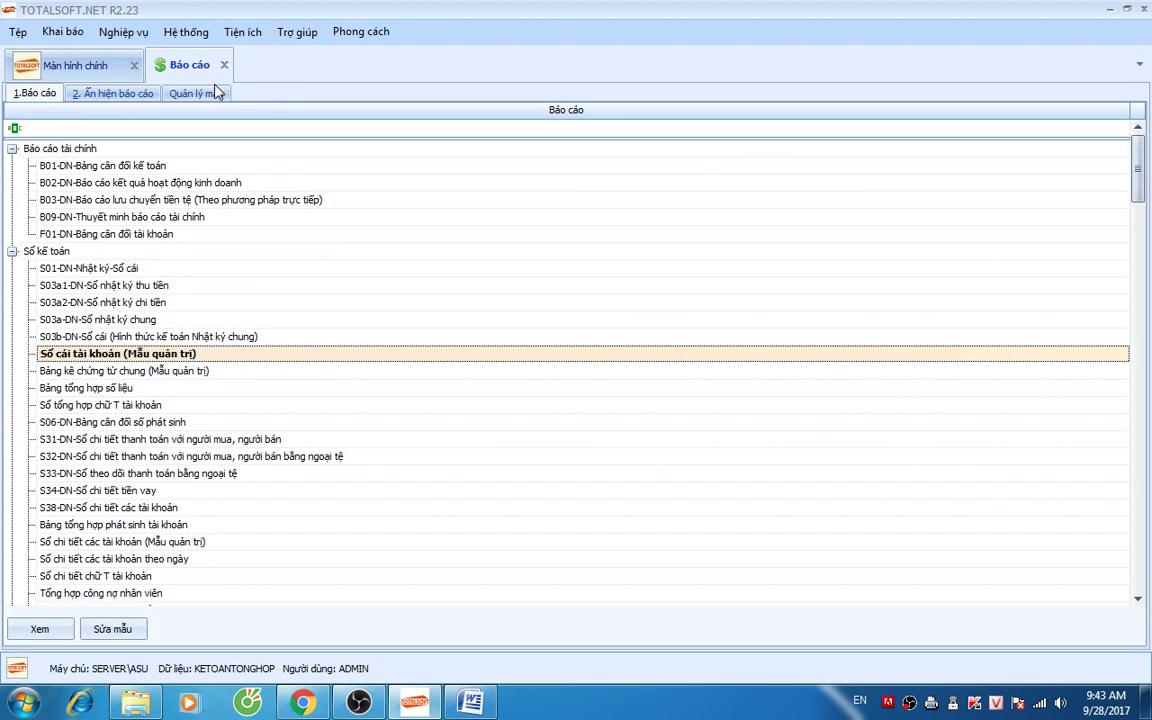
# Step: Rerun the Sổ cái tài khoản (Mẫu quản trị) report, check the cost item codes on its entries, and close it
pyautogui.doubleClick(130, 355)
pyautogui.click(630, 402)
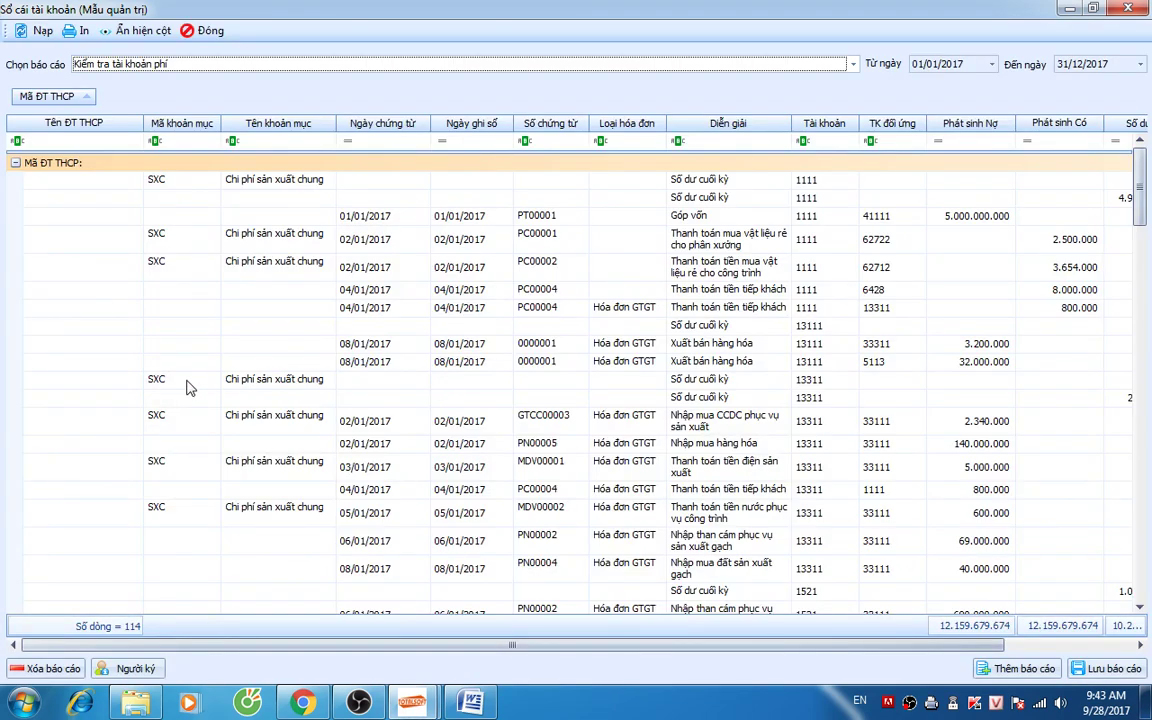
pyautogui.click(165, 215)
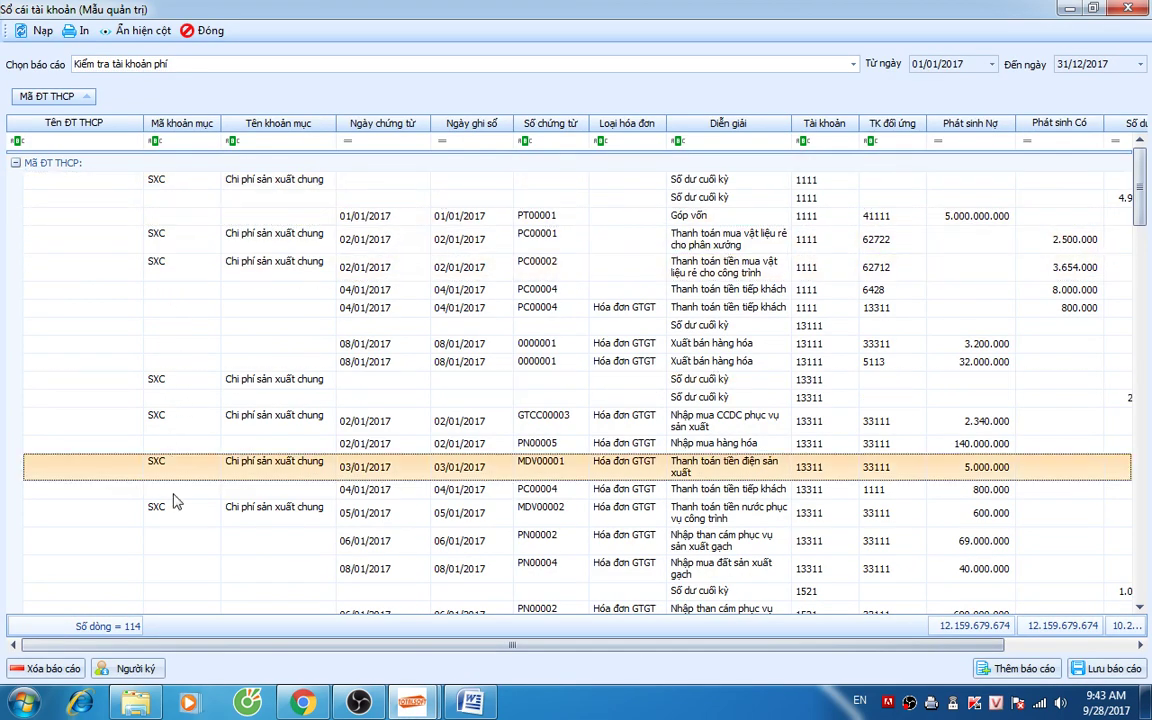
pyautogui.click(200, 31)
# Step: Open the Khoản mục chi phí list and delete the Chi phí nhân công item under NKSK
pyautogui.click(62, 31)
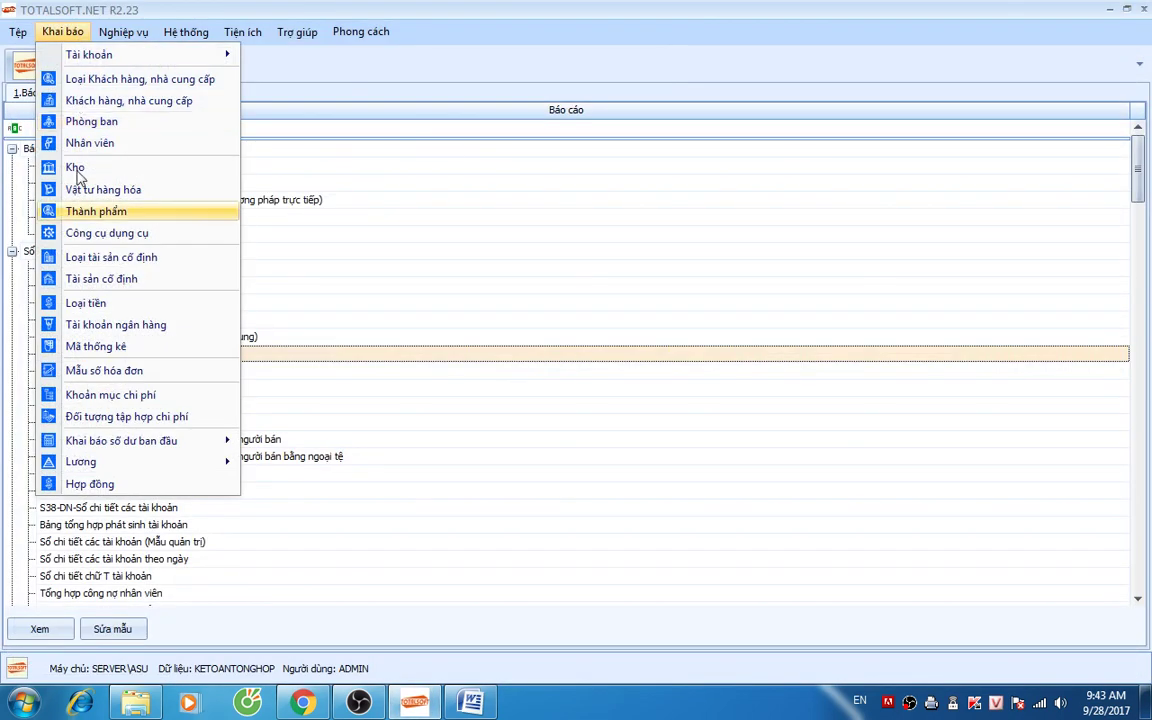
pyautogui.click(110, 394)
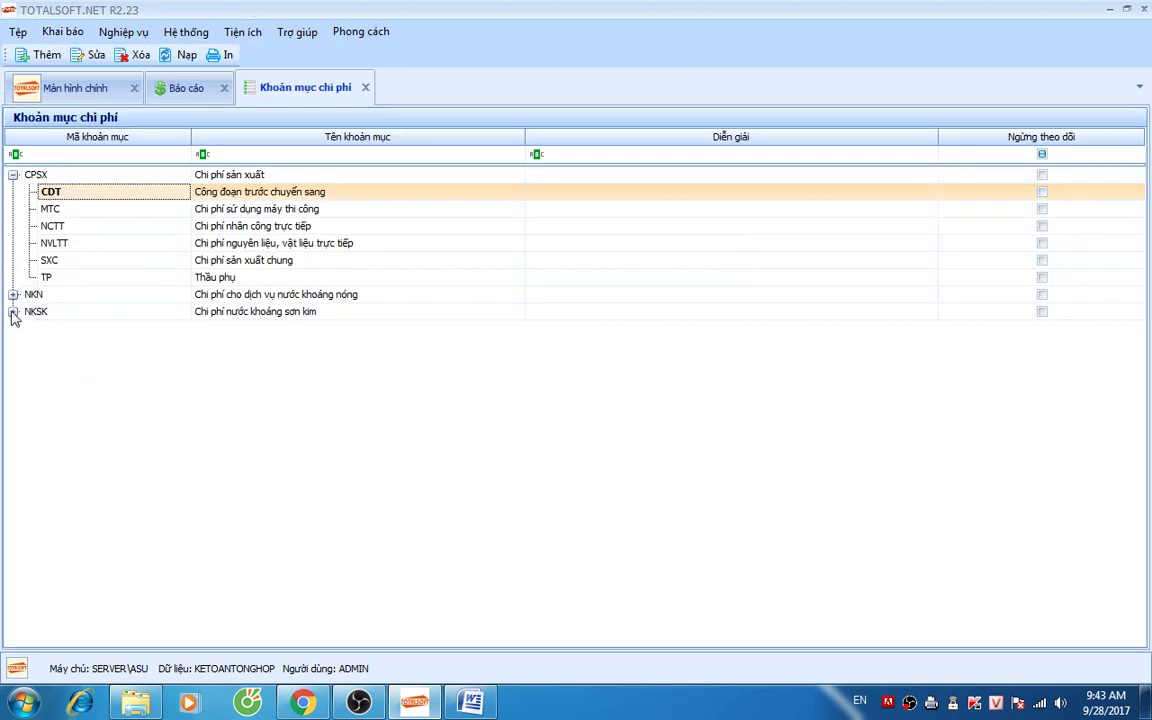
pyautogui.click(13, 311)
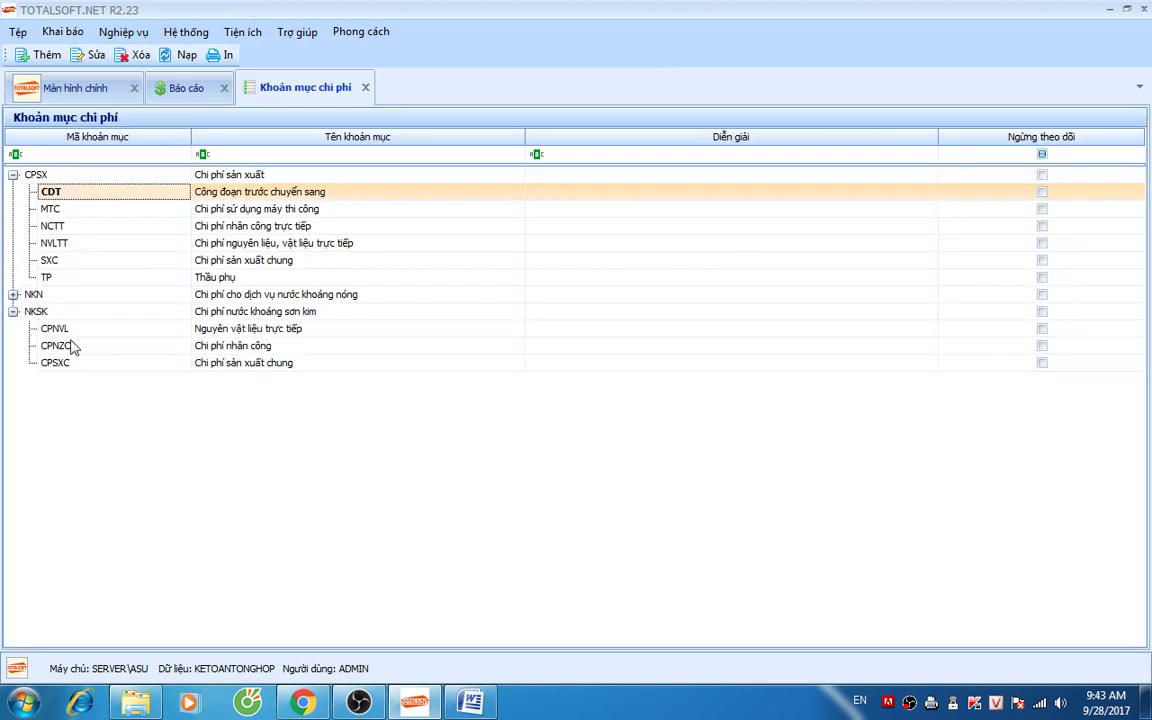
pyautogui.rightClick(150, 406)
pyautogui.click(56, 345)
pyautogui.rightClick(53, 347)
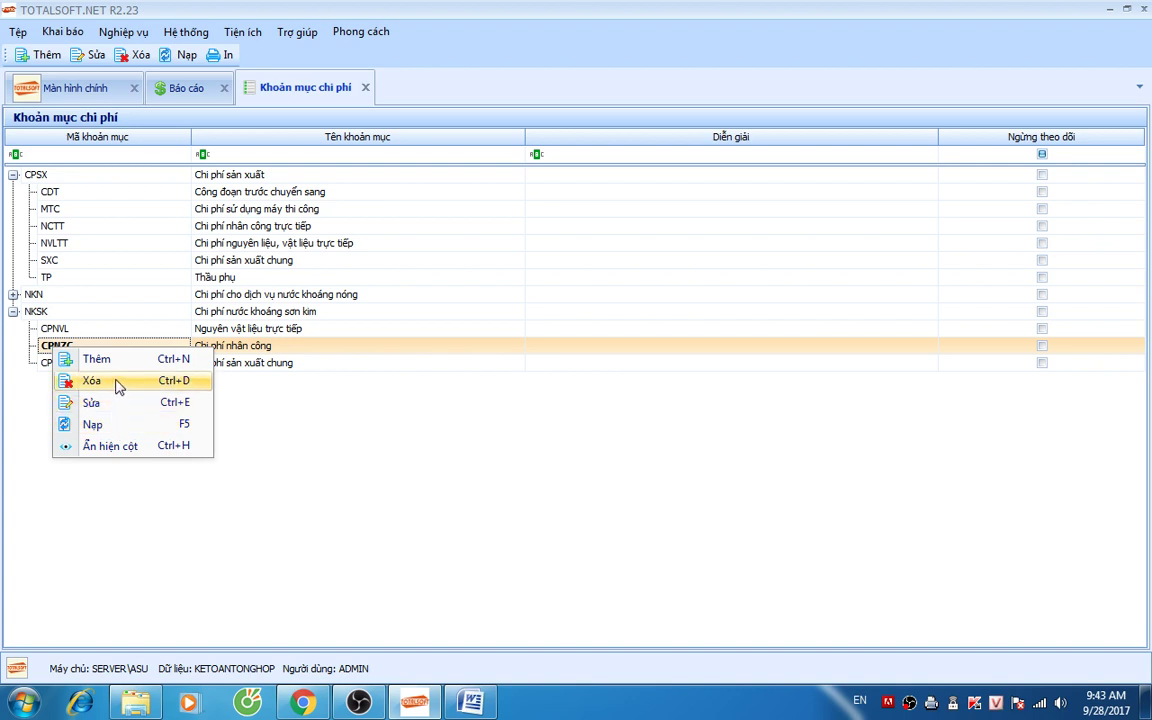
pyautogui.click(116, 381)
pyautogui.click(660, 411)
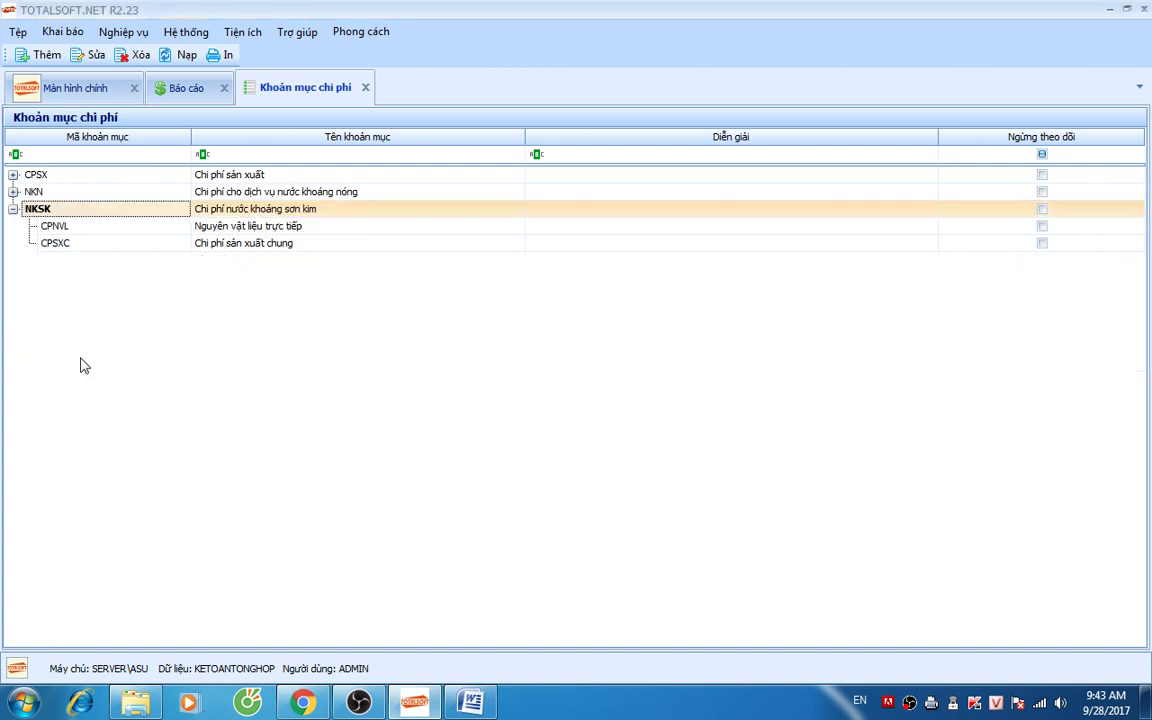
# Step: Delete the cost item CPSXC under NKSK
pyautogui.click(63, 246)
pyautogui.rightClick(62, 246)
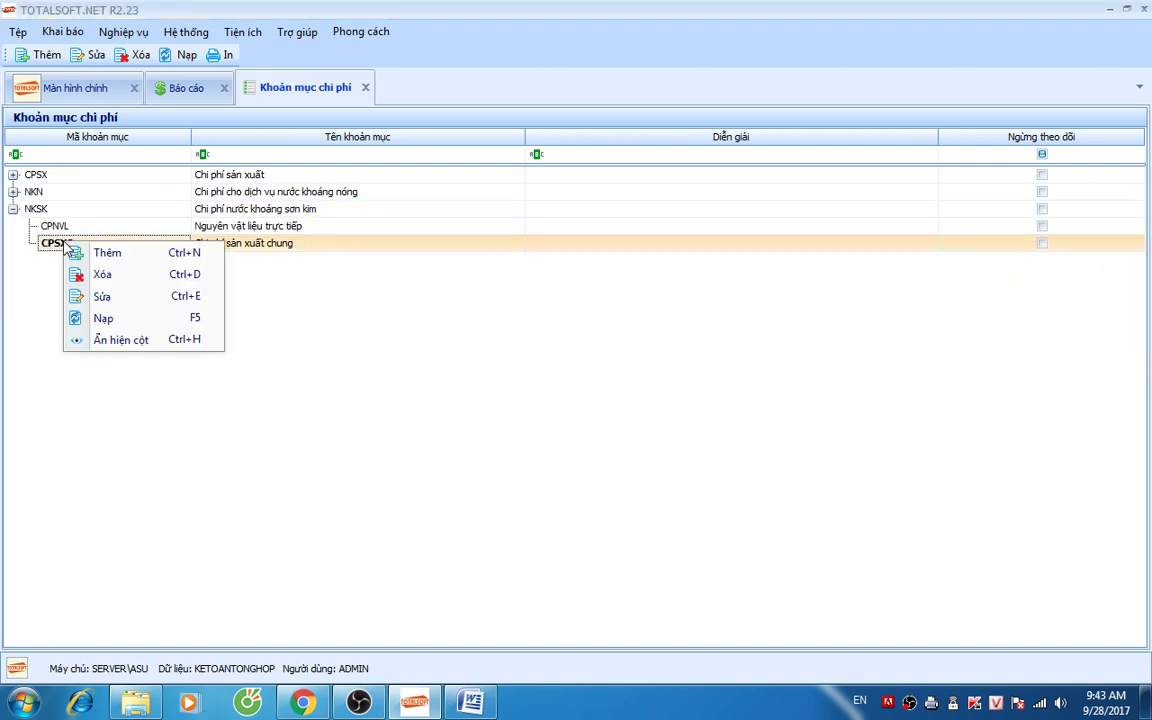
pyautogui.click(108, 296)
pyautogui.click(668, 414)
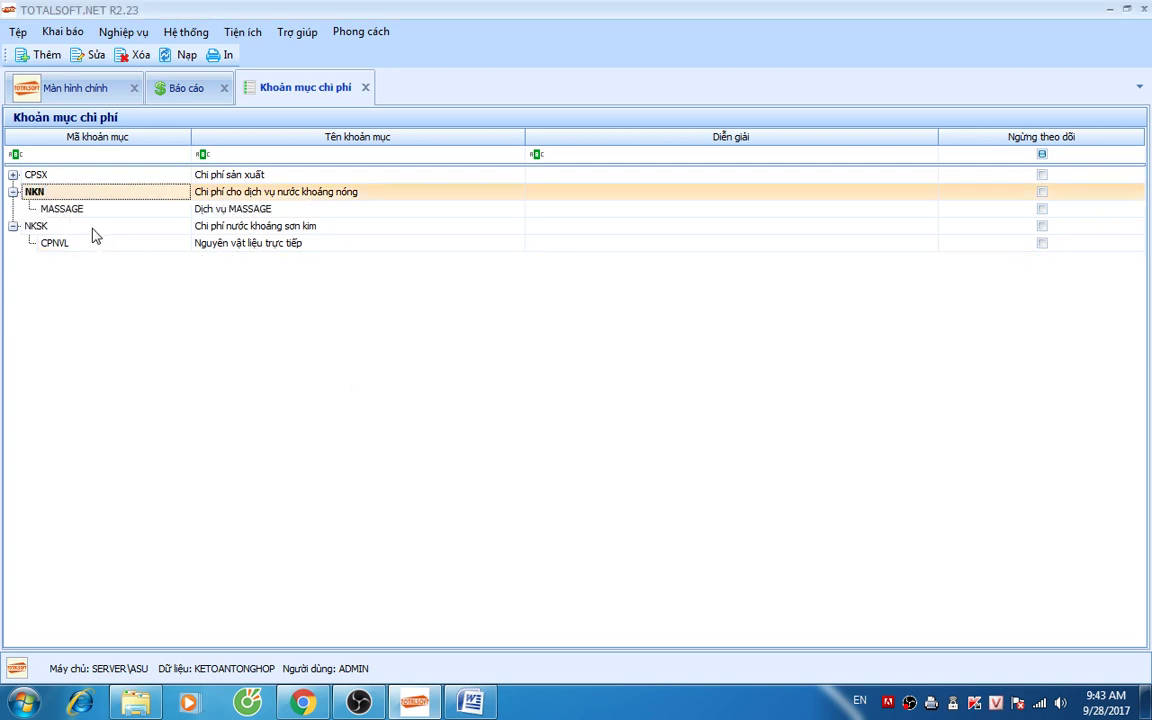
# Step: Try to delete the cost item CPNVL under NKSK
pyautogui.rightClick(68, 250)
pyautogui.click(90, 280)
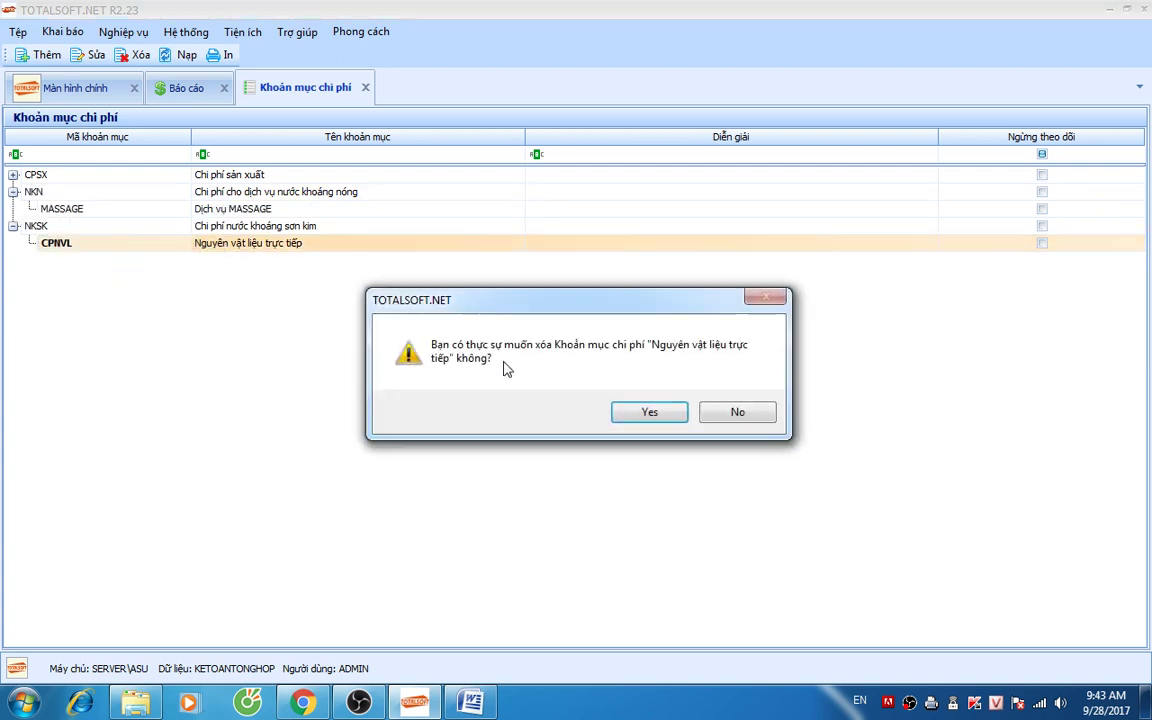
pyautogui.click(659, 418)
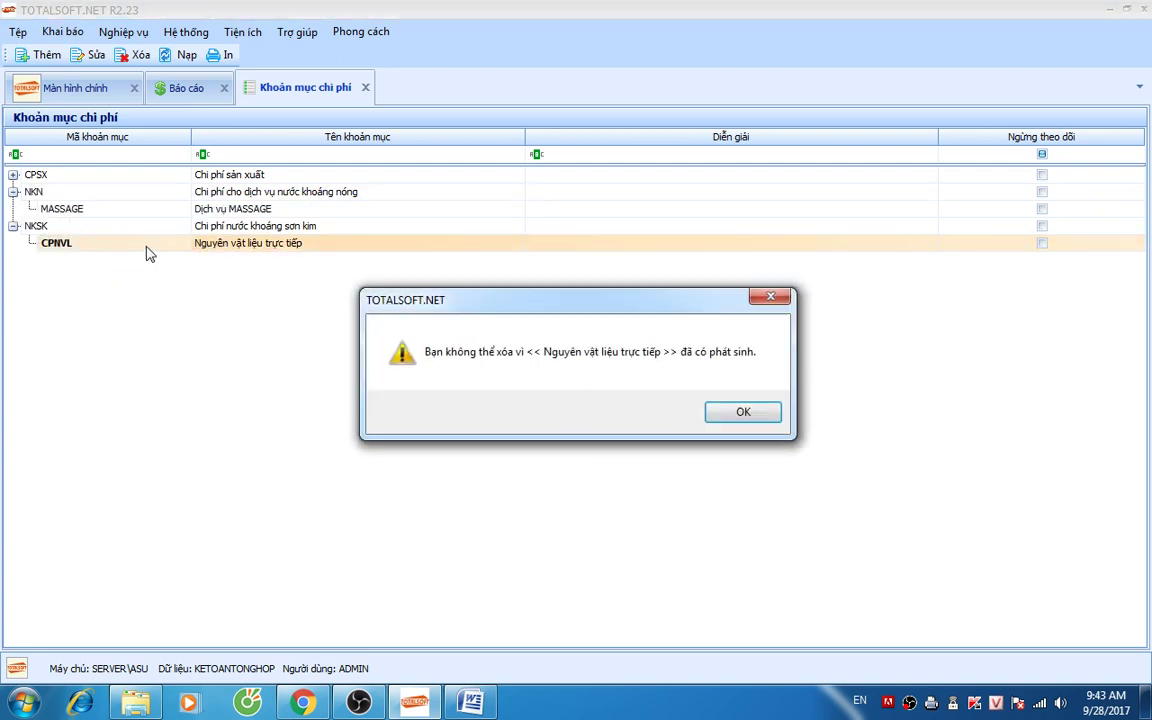
pyautogui.click(727, 415)
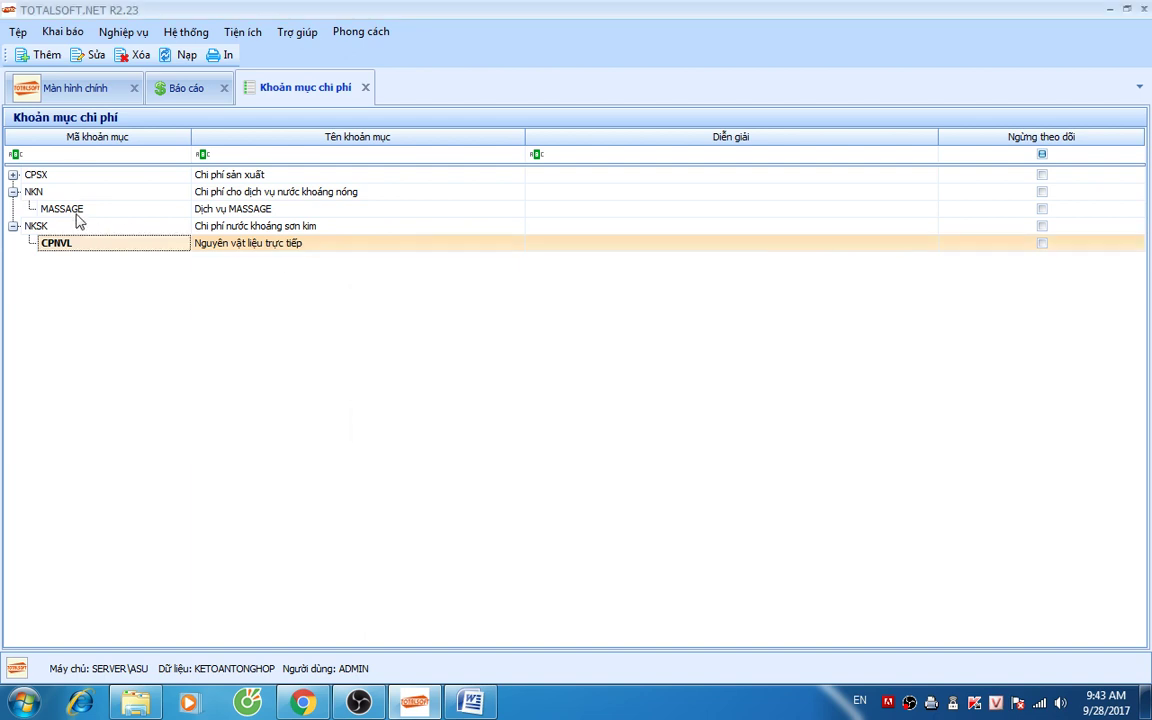
# Step: Delete the cost item MASSAGE under NKN
pyautogui.click(62, 212)
pyautogui.rightClick(62, 212)
pyautogui.click(100, 244)
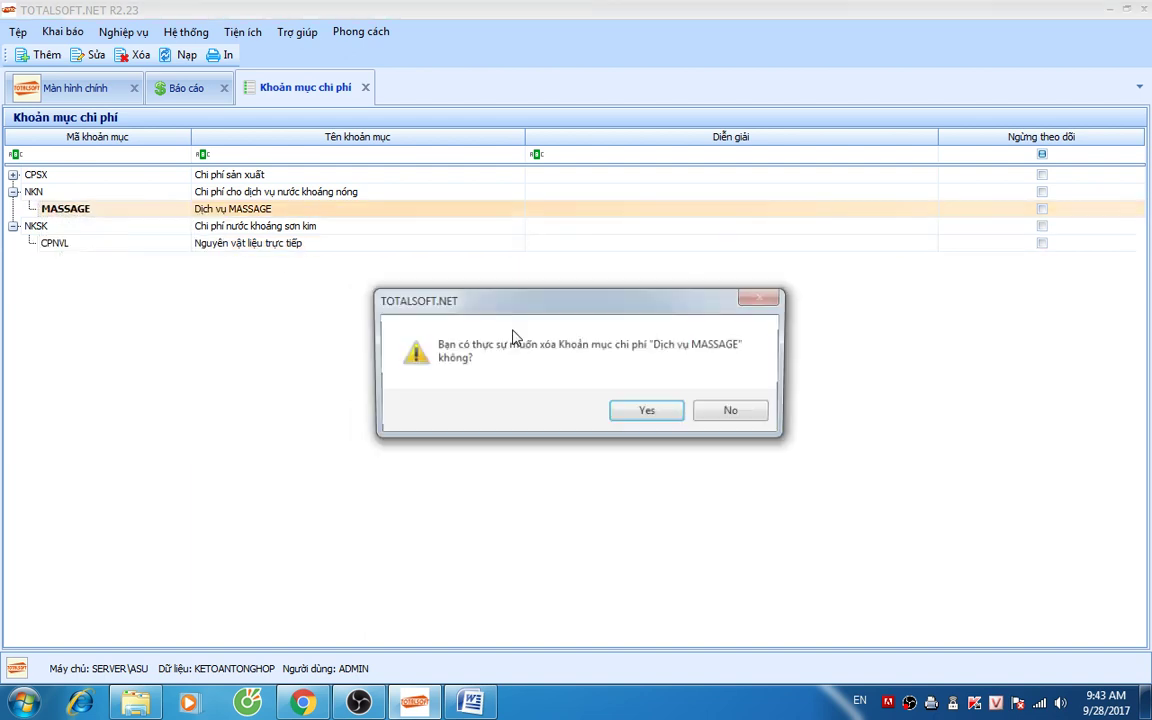
pyautogui.click(640, 412)
# Step: Try to delete the parent cost item NKN, and close the cost item list
pyautogui.click(52, 296)
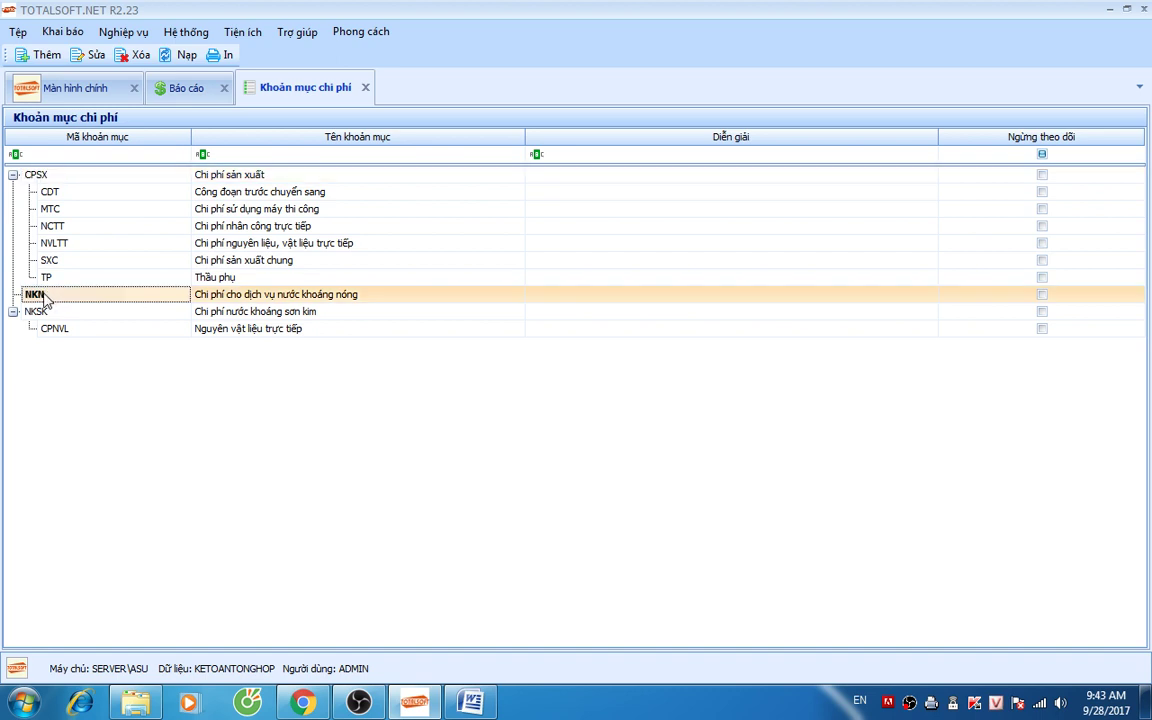
pyautogui.rightClick(52, 296)
pyautogui.click(100, 329)
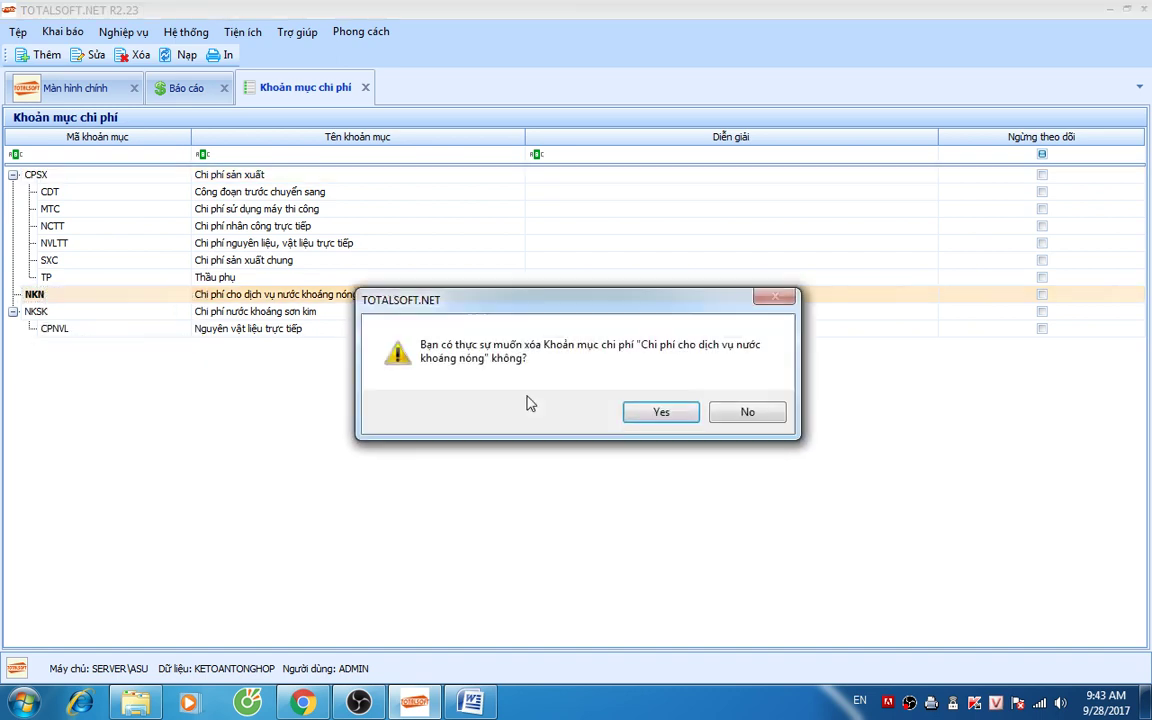
pyautogui.click(661, 412)
pyautogui.click(711, 414)
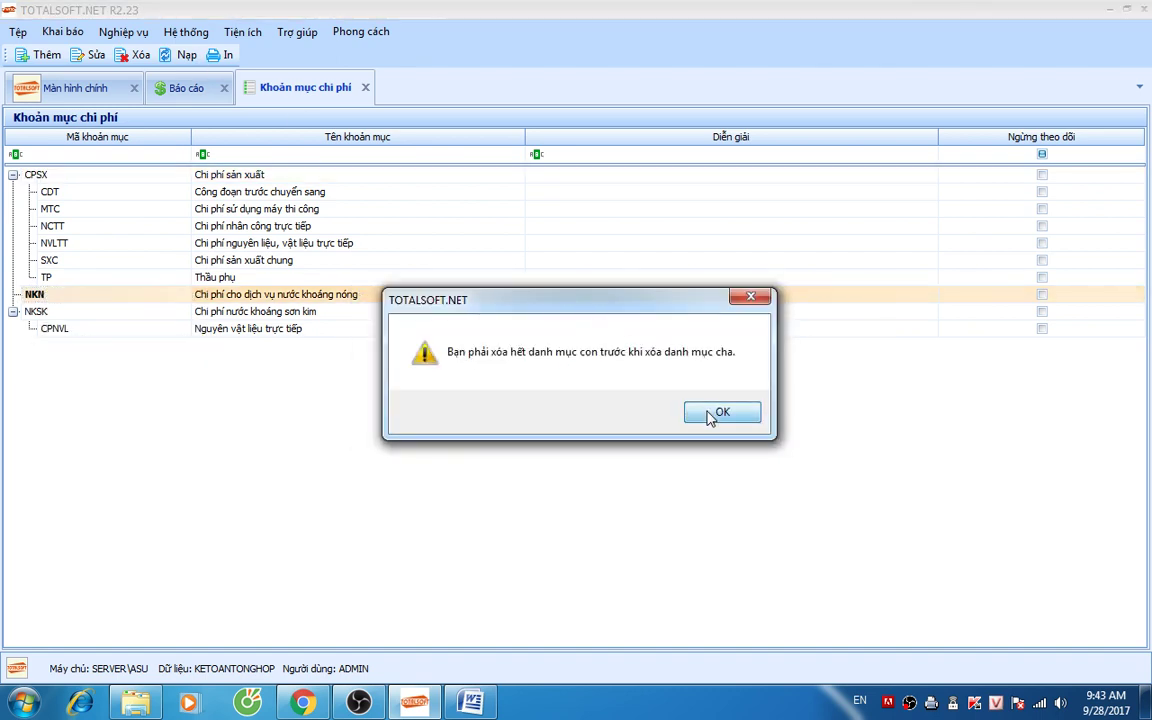
pyautogui.click(62, 311)
pyautogui.click(58, 330)
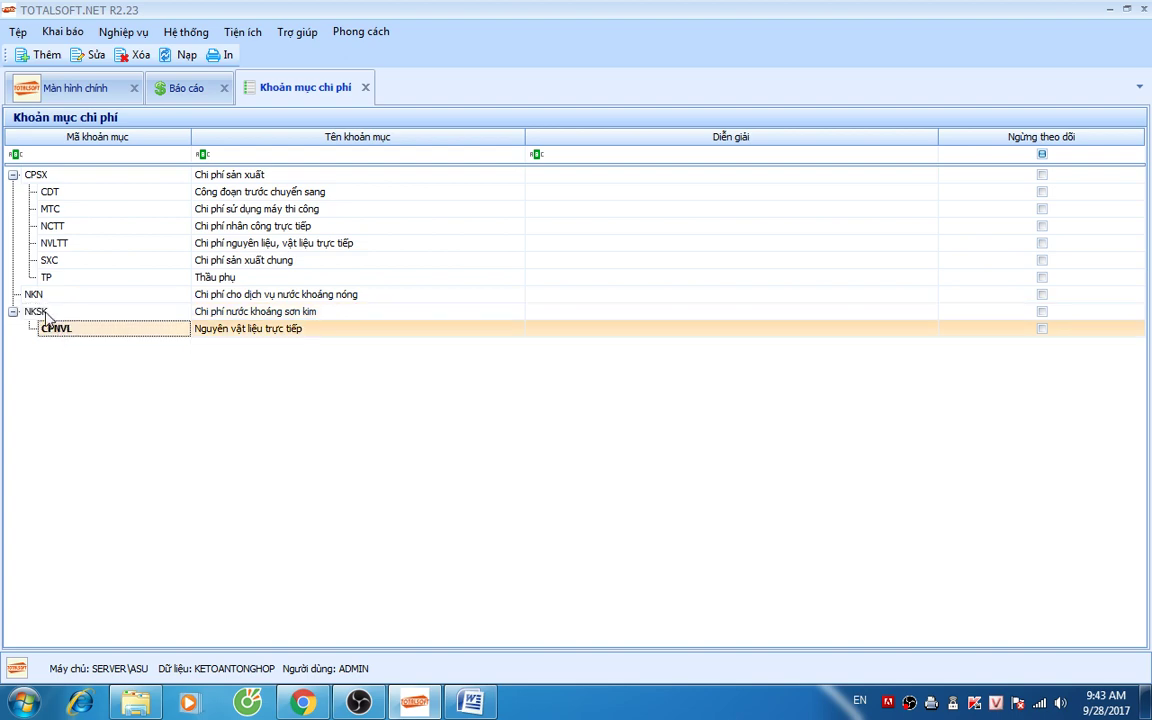
pyautogui.click(40, 294)
pyautogui.click(366, 89)
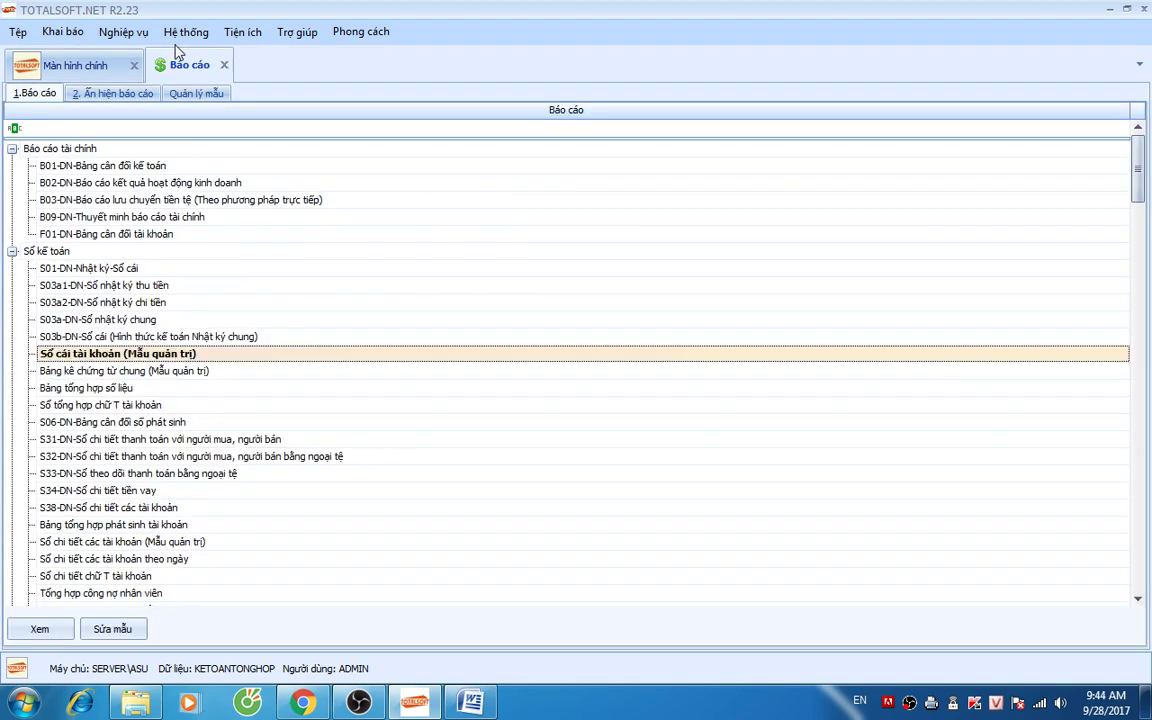
# Step: Open the voucher search and find vouchers whose Khoản mục chi phí equals CPNVL
pyautogui.click(242, 31)
pyautogui.click(257, 77)
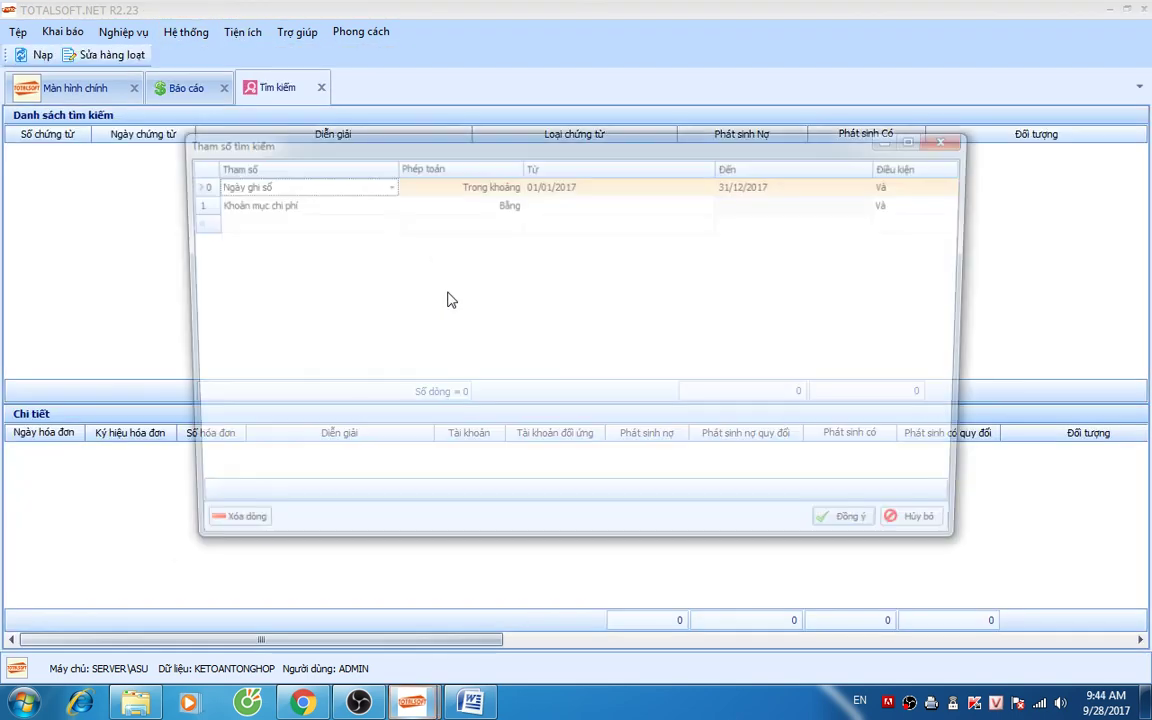
pyautogui.click(303, 203)
pyautogui.click(532, 203)
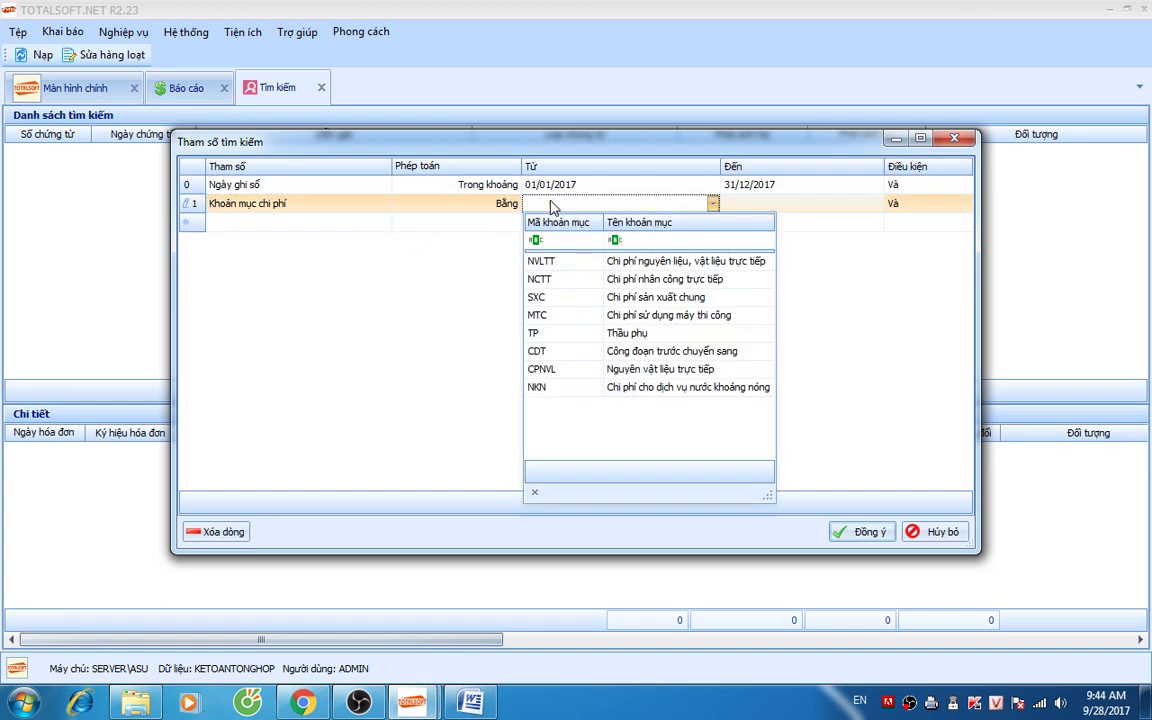
pyautogui.click(520, 340)
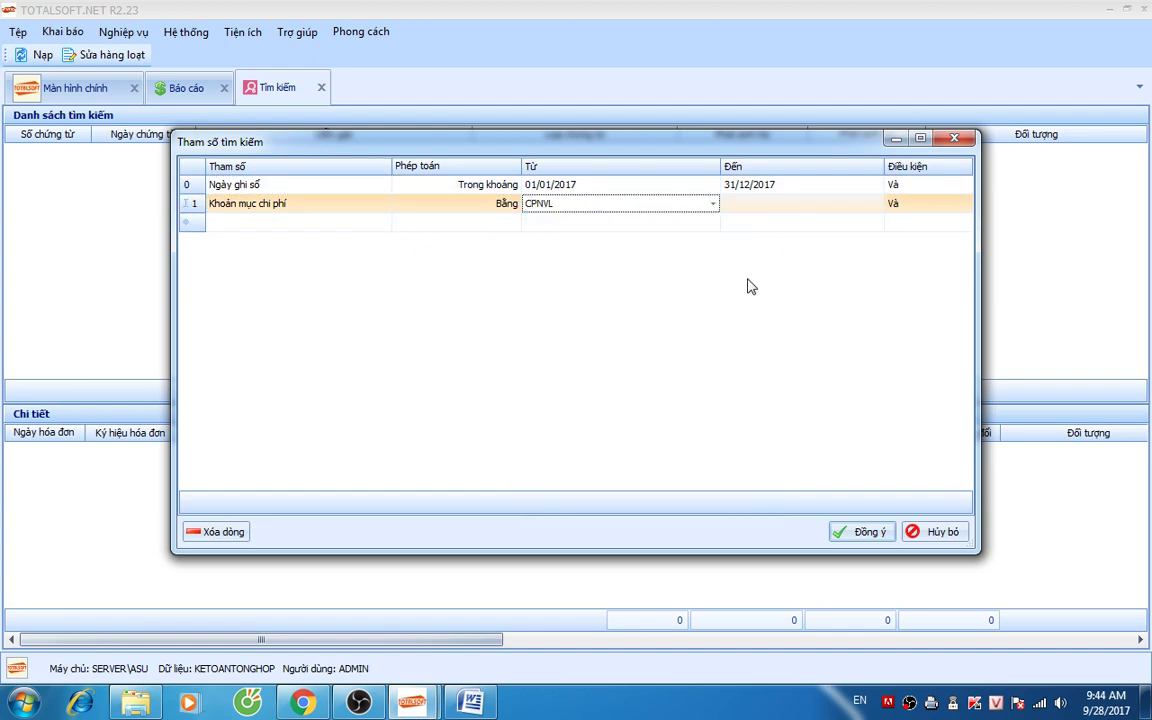
pyautogui.click(865, 532)
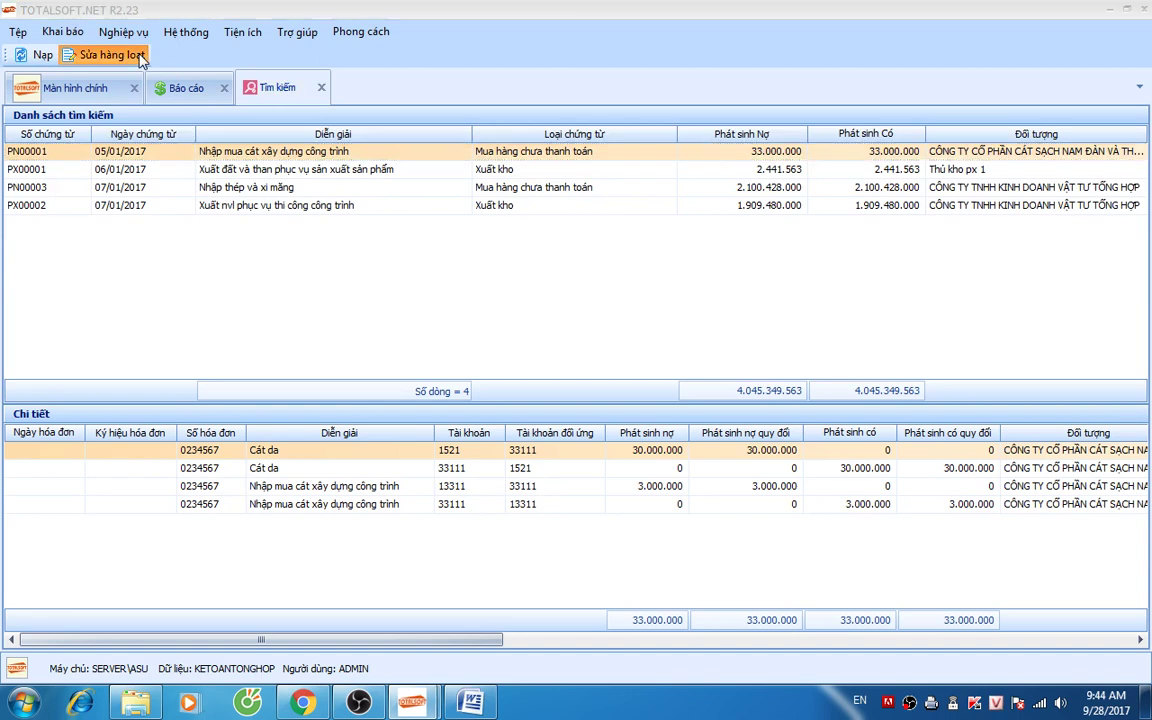
# Step: Start a batch edit of the found vouchers on Khoản mục chi phí with CPNVL as the old value
pyautogui.click(141, 57)
pyautogui.click(438, 183)
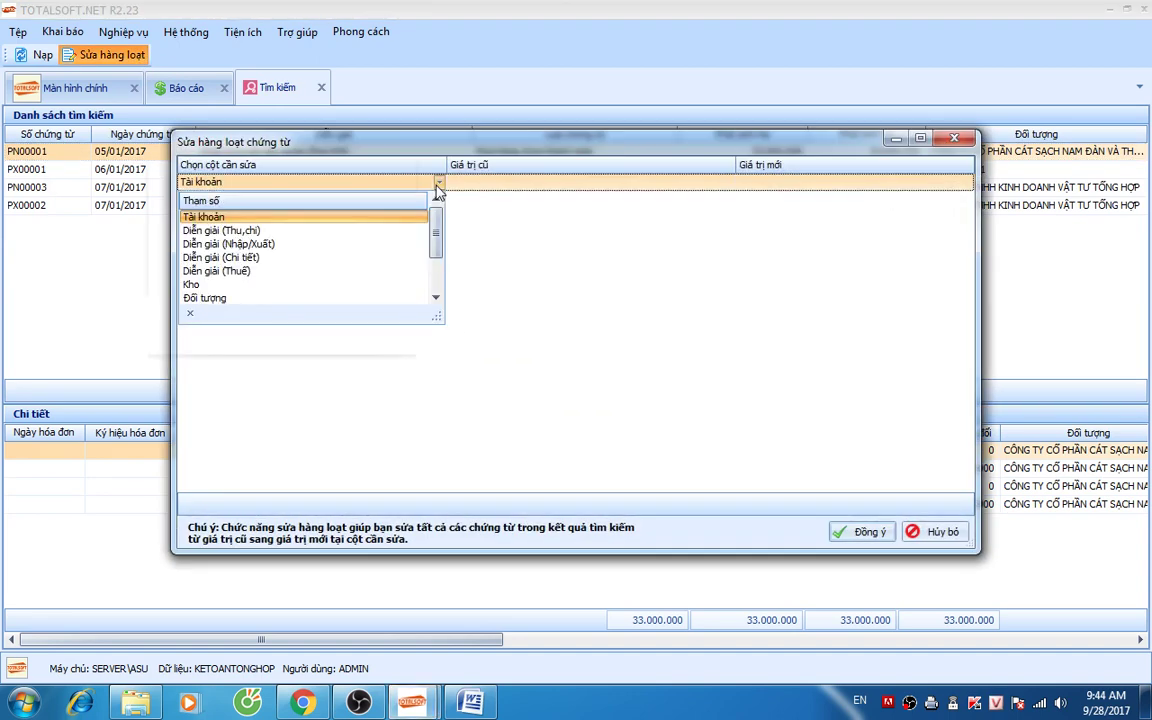
pyautogui.scroll(-3, 300, 260)
pyautogui.click(297, 289)
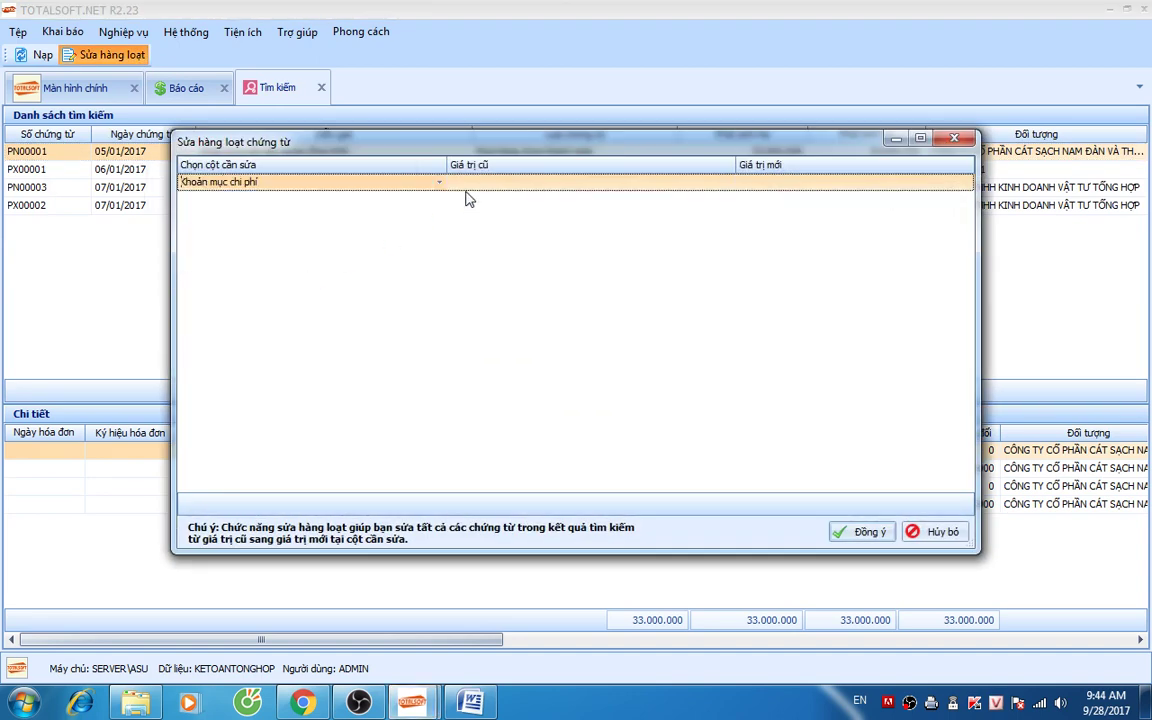
pyautogui.click(524, 184)
pyautogui.click(730, 184)
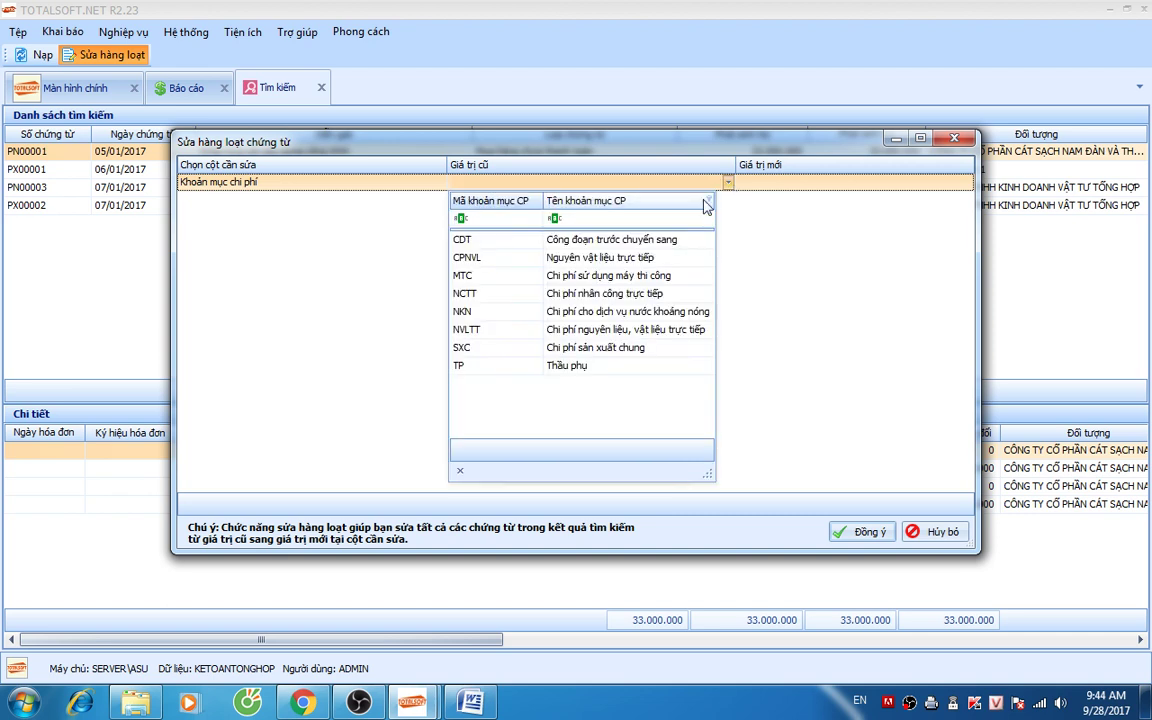
pyautogui.click(489, 336)
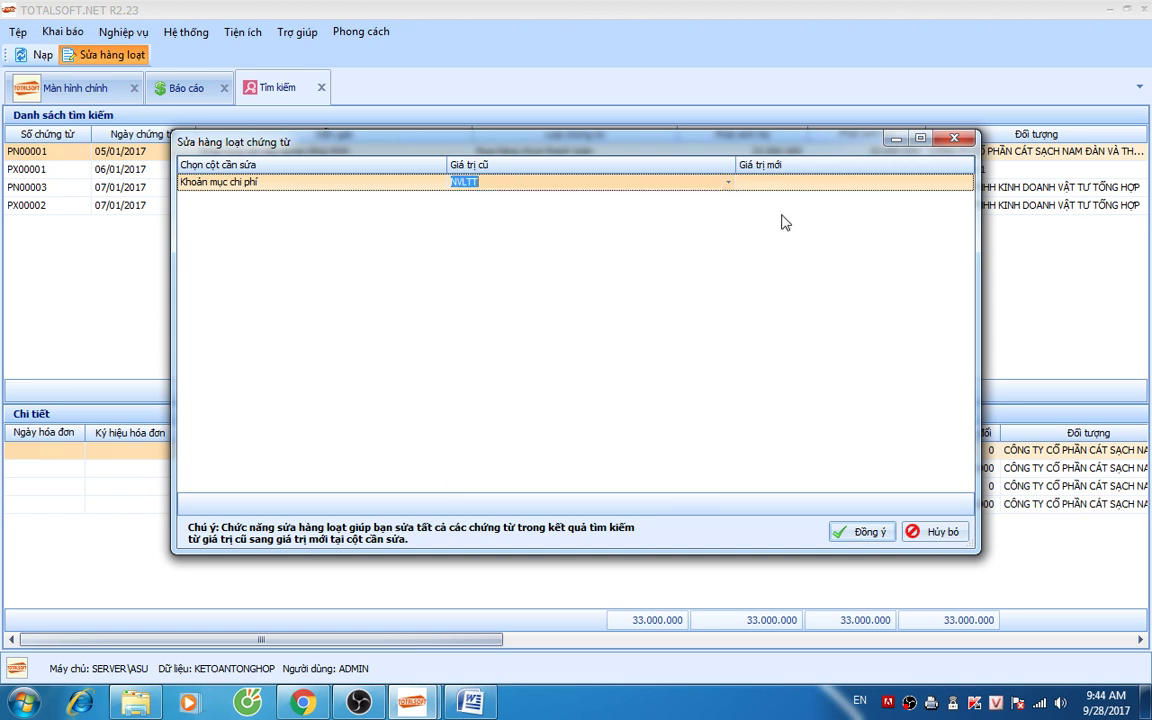
pyautogui.click(729, 187)
pyautogui.click(730, 187)
pyautogui.click(728, 185)
pyautogui.click(501, 259)
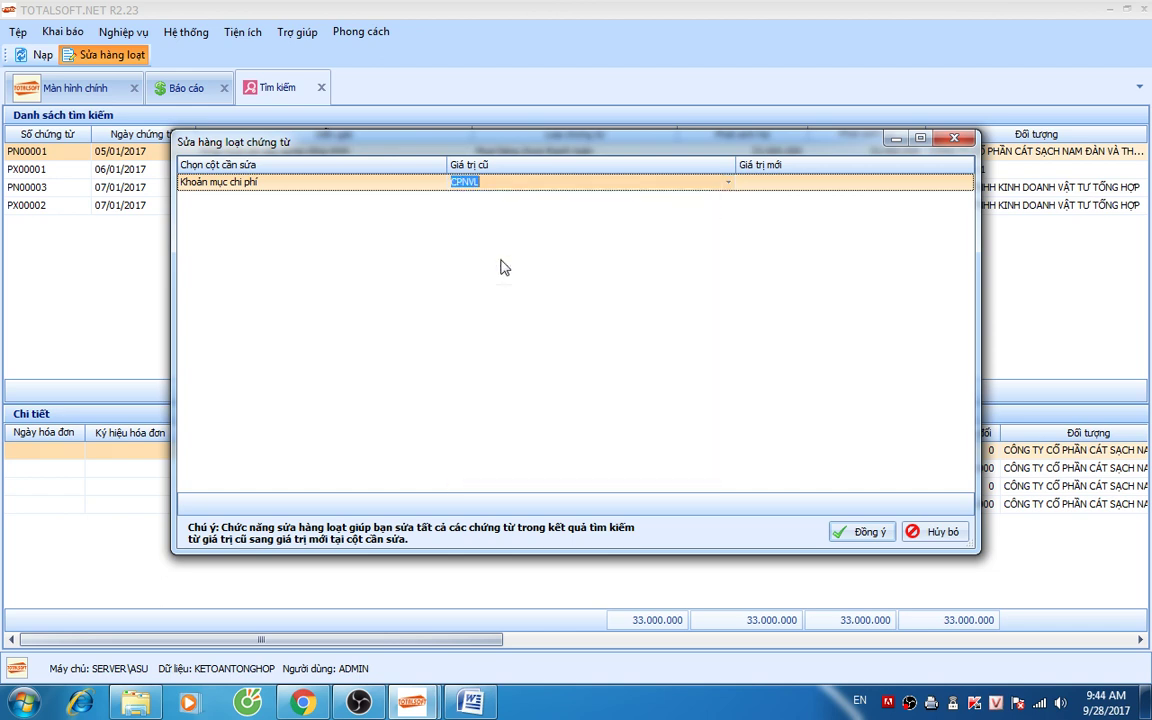
# Step: Set the batch edit's new value to NVLTT, apply it to the vouchers, and close the search
pyautogui.click(797, 186)
pyautogui.click(966, 183)
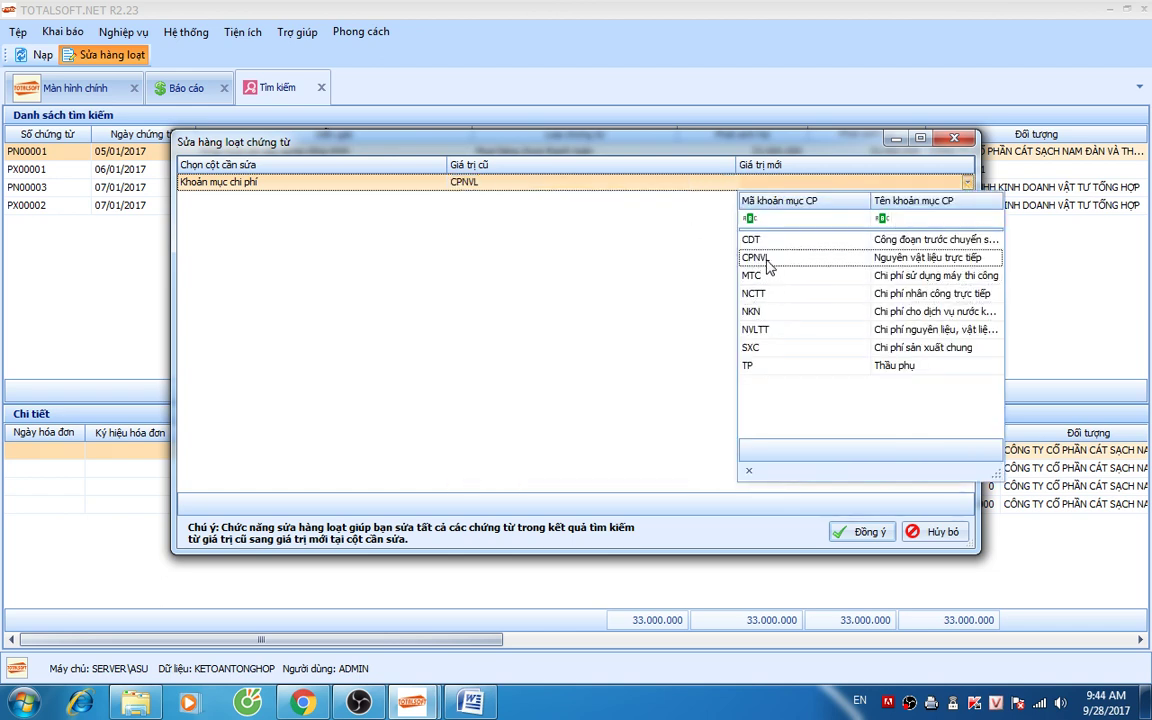
pyautogui.click(756, 329)
pyautogui.click(860, 531)
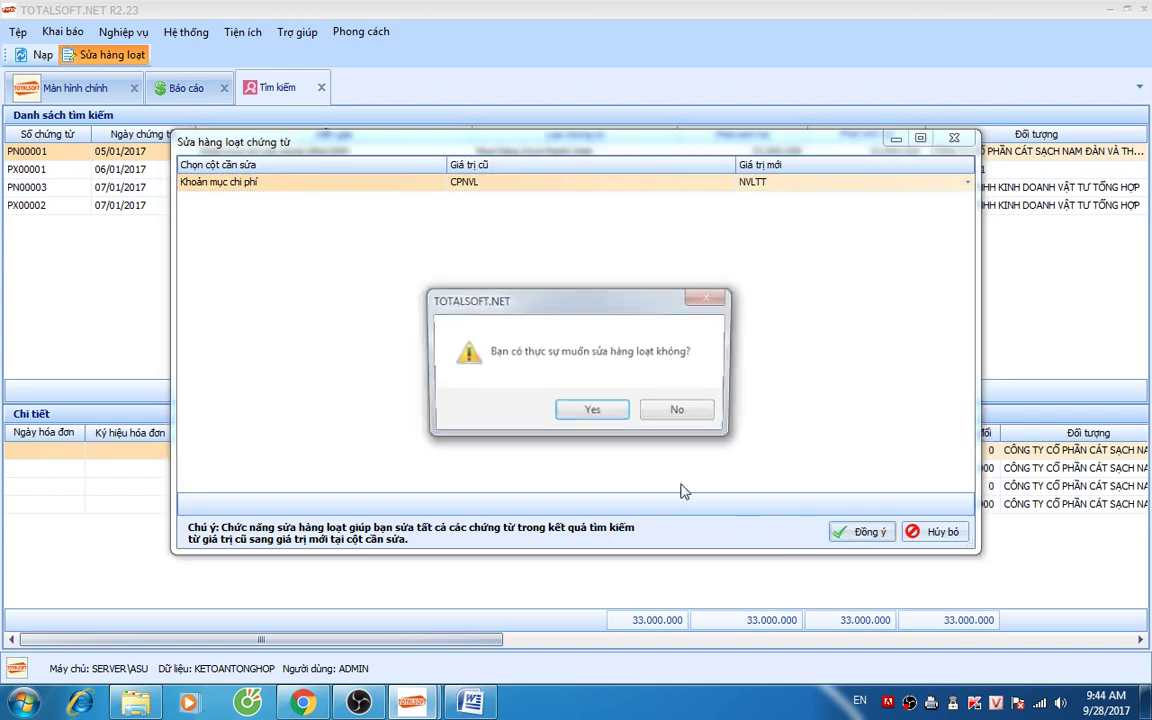
pyautogui.click(594, 410)
pyautogui.click(630, 412)
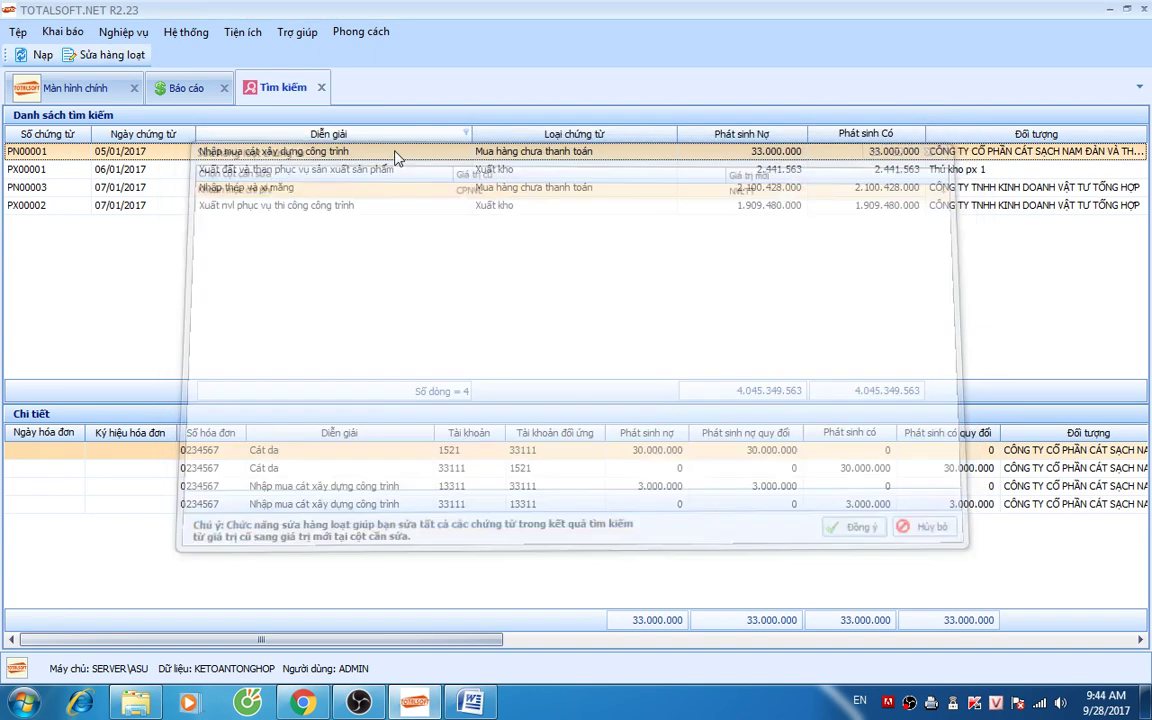
pyautogui.click(321, 88)
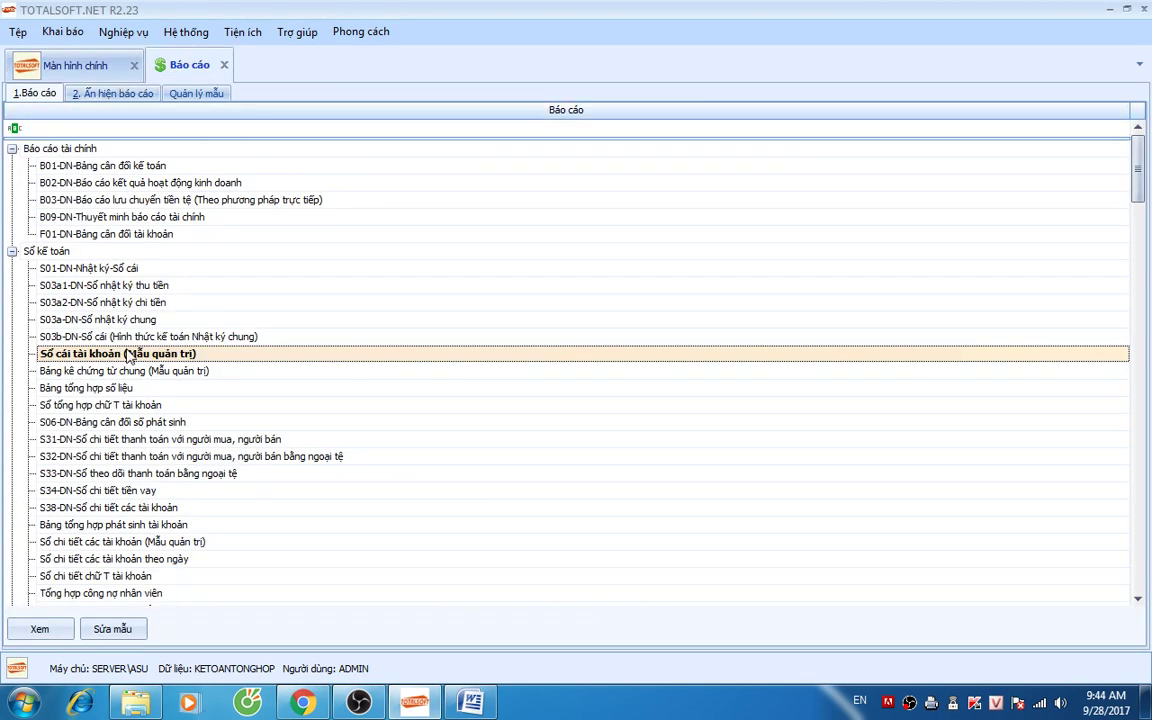
# Step: Reopen the Khoản mục chi phí list and delete the cost item CPNVL under NKSK
pyautogui.click(62, 31)
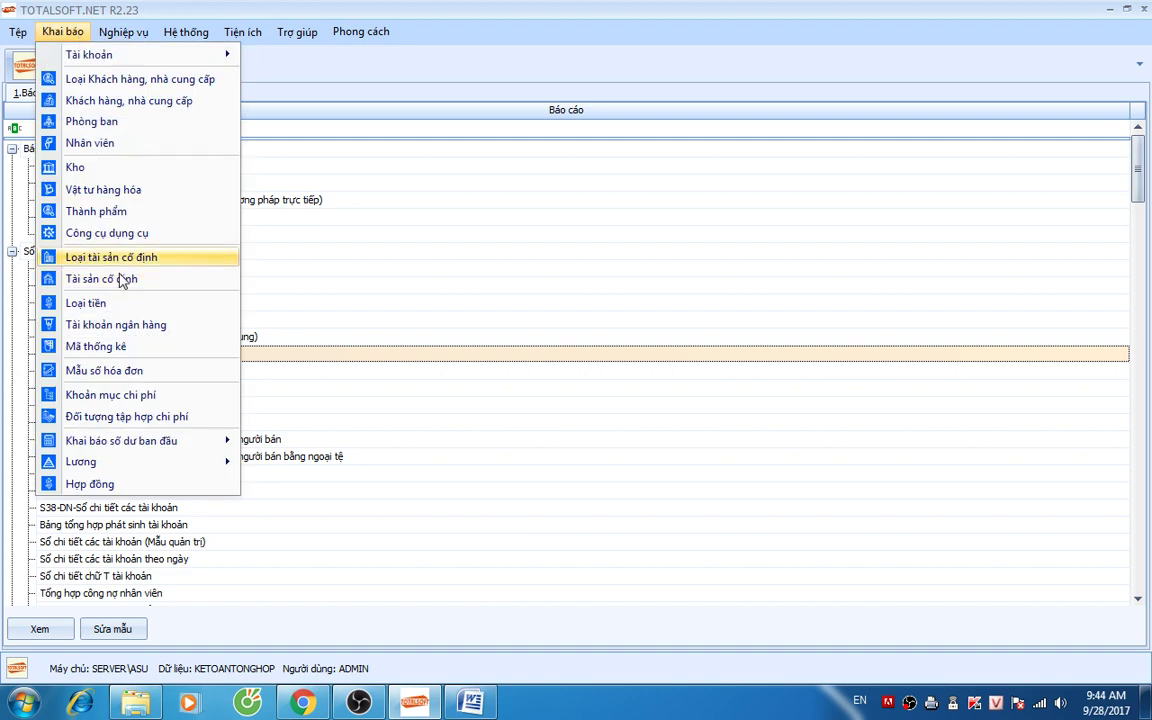
pyautogui.click(111, 395)
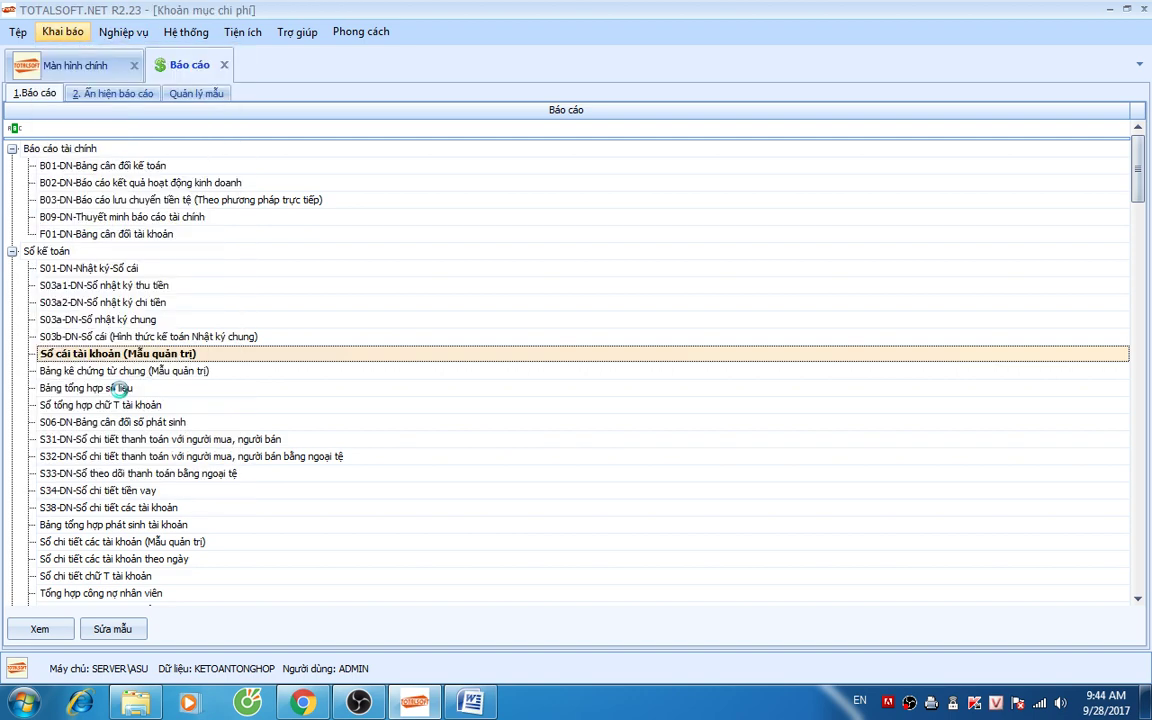
pyautogui.click(13, 312)
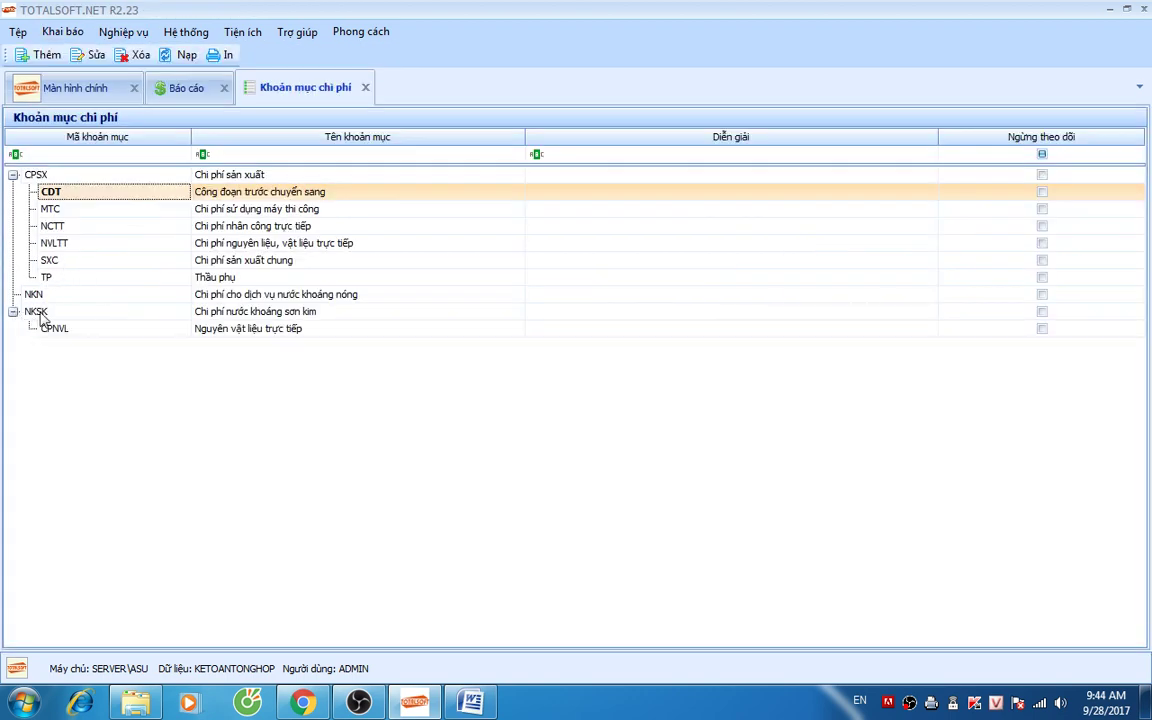
pyautogui.rightClick(53, 335)
pyautogui.click(52, 329)
pyautogui.rightClick(53, 333)
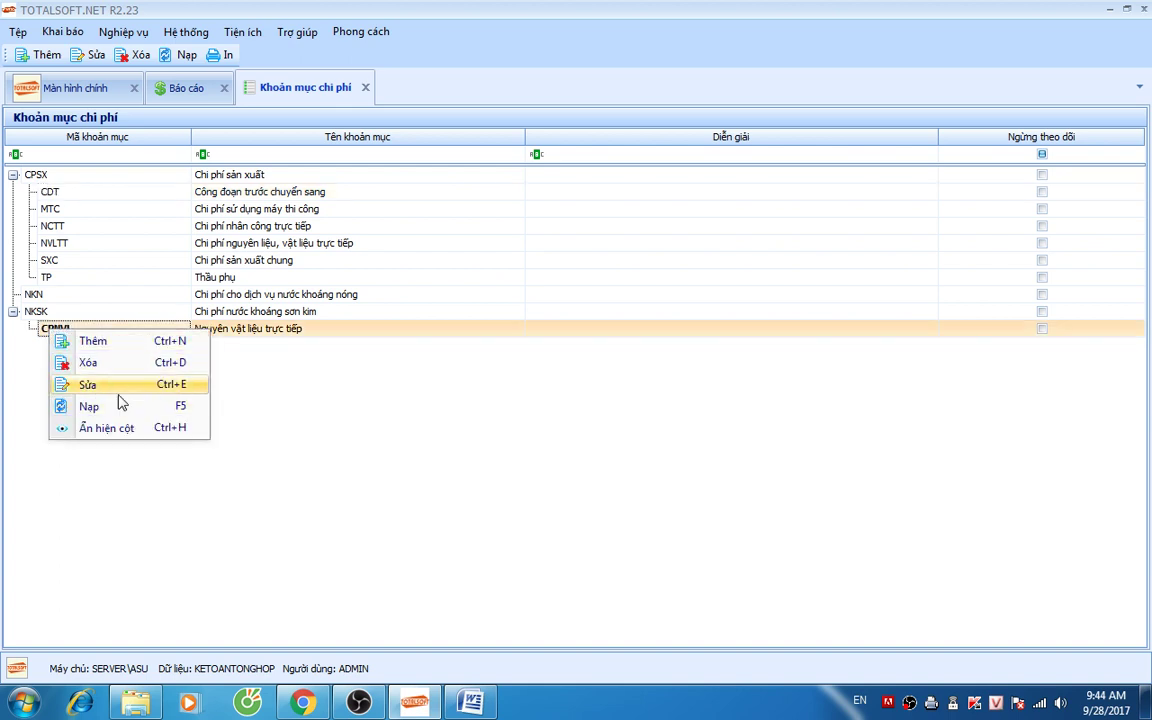
pyautogui.click(116, 385)
pyautogui.click(632, 418)
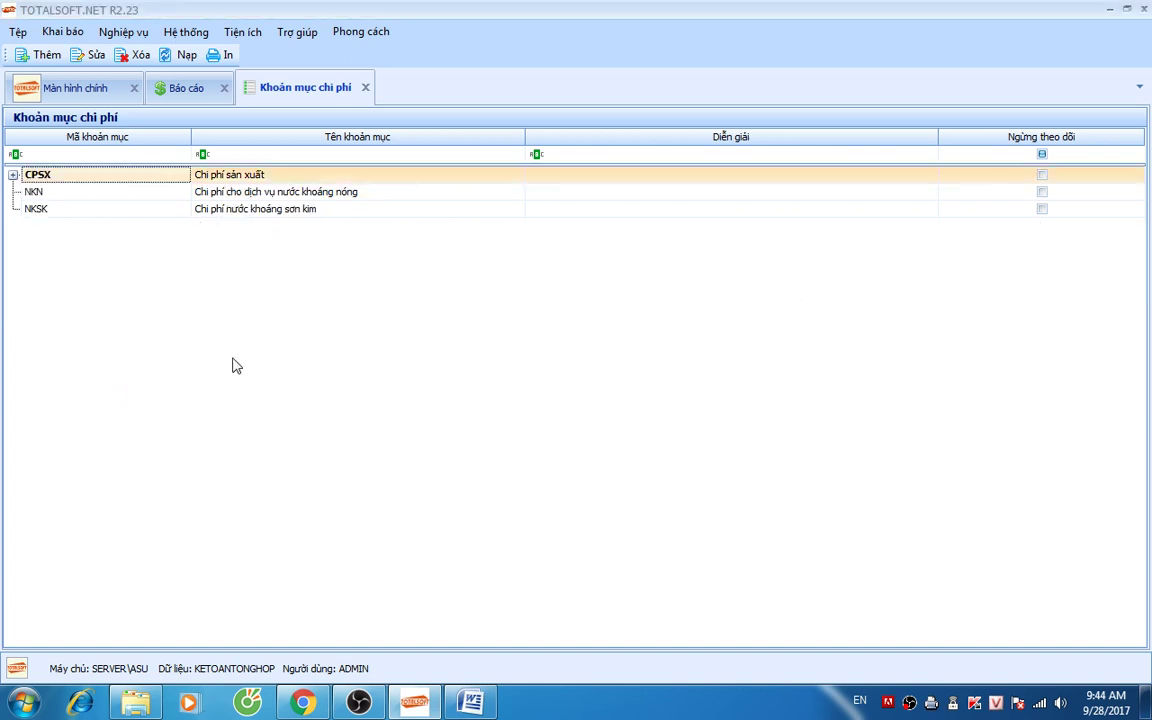
# Step: Delete the parent cost item NKN from the list
pyautogui.click(44, 196)
pyautogui.rightClick(44, 196)
pyautogui.click(150, 248)
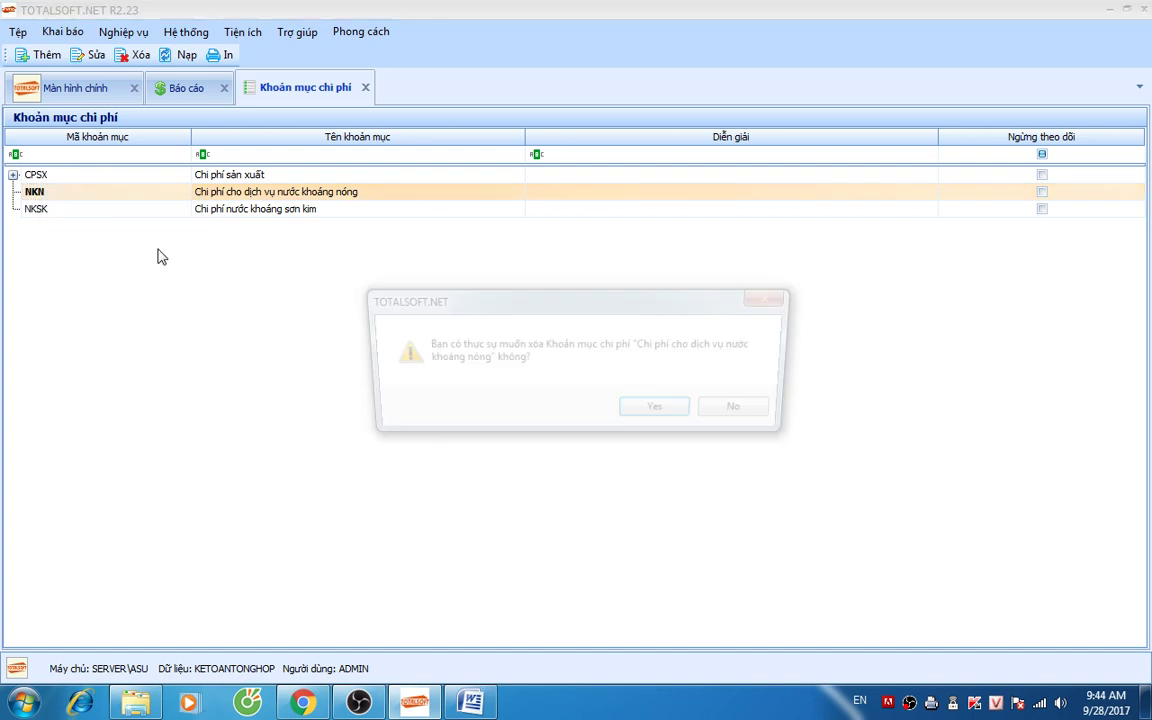
# Step: Confirm deletion of the NKN cost item and try to delete the NKSK cost item
pyautogui.click(648, 411)
pyautogui.click(36, 193)
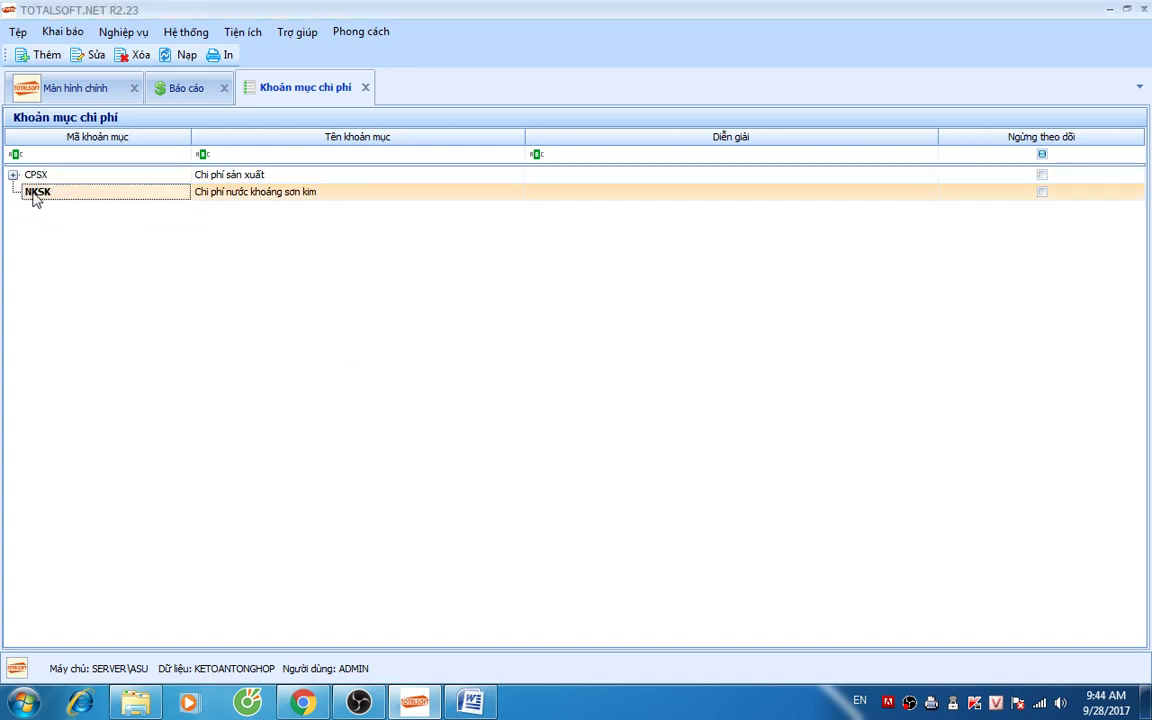
pyautogui.rightClick(34, 193)
pyautogui.click(76, 226)
pyautogui.click(638, 418)
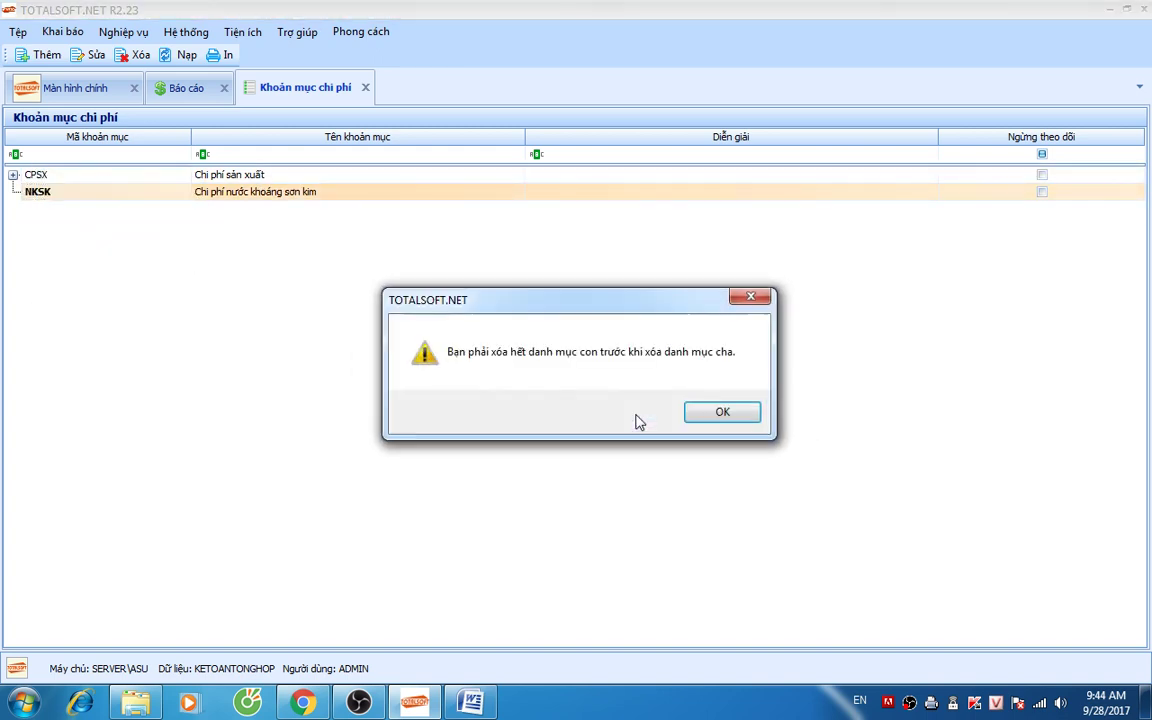
pyautogui.click(723, 415)
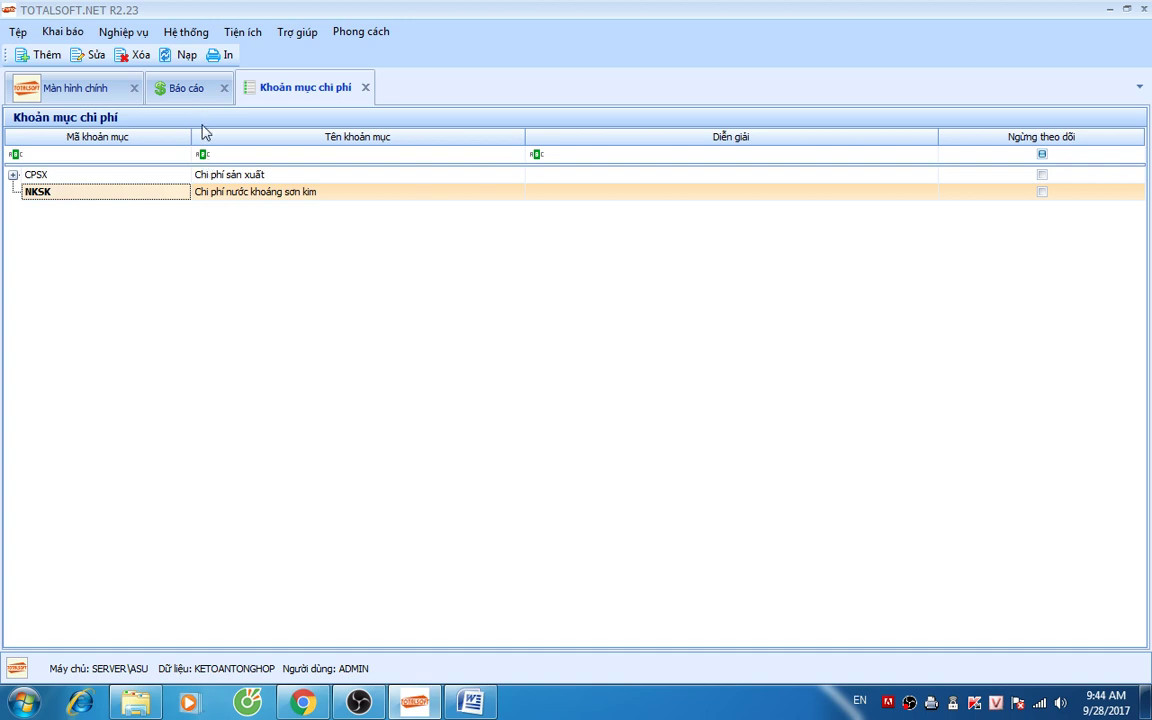
# Step: Expand the CPSX group and delete the NKSK cost item, "Chi phí nước khoáng sơn kim"
pyautogui.doubleClick(130, 175)
pyautogui.rightClick(47, 299)
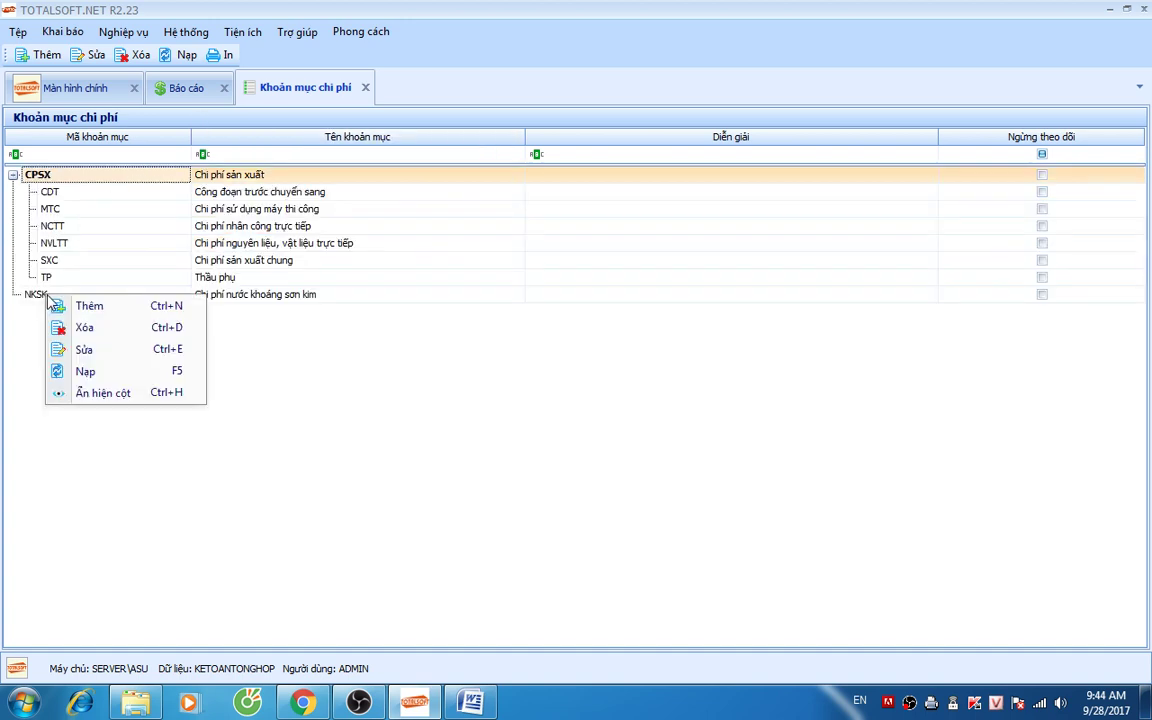
pyautogui.click(36, 297)
pyautogui.rightClick(36, 297)
pyautogui.click(82, 327)
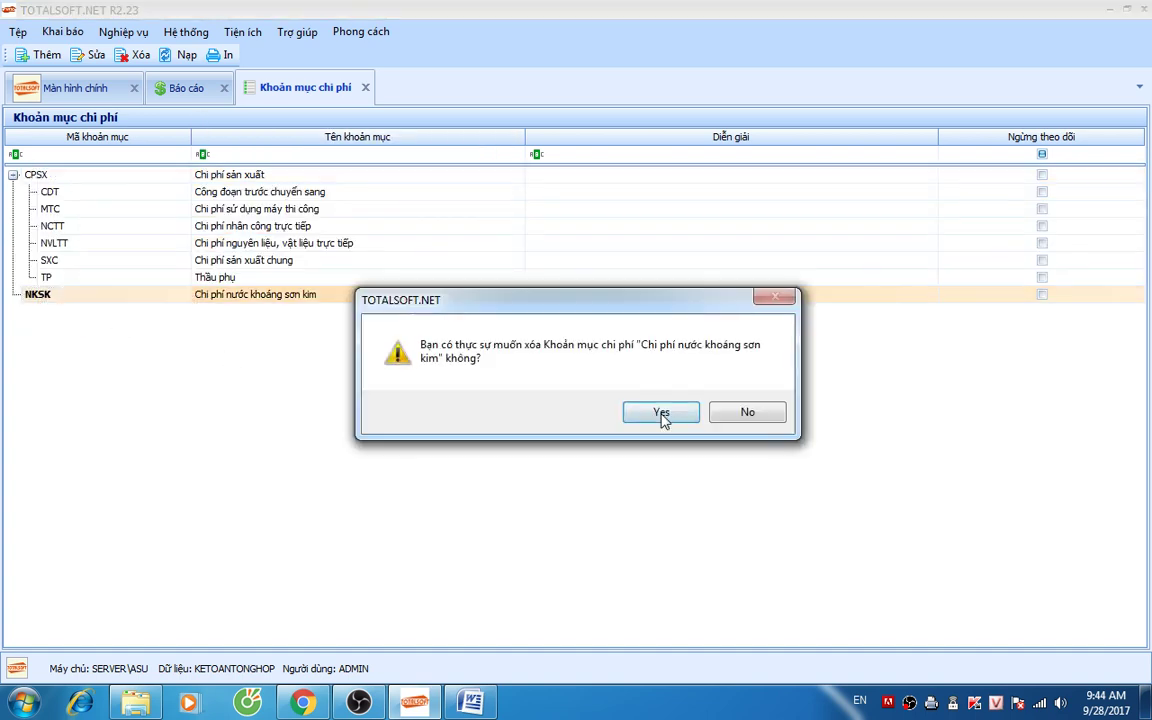
pyautogui.click(659, 413)
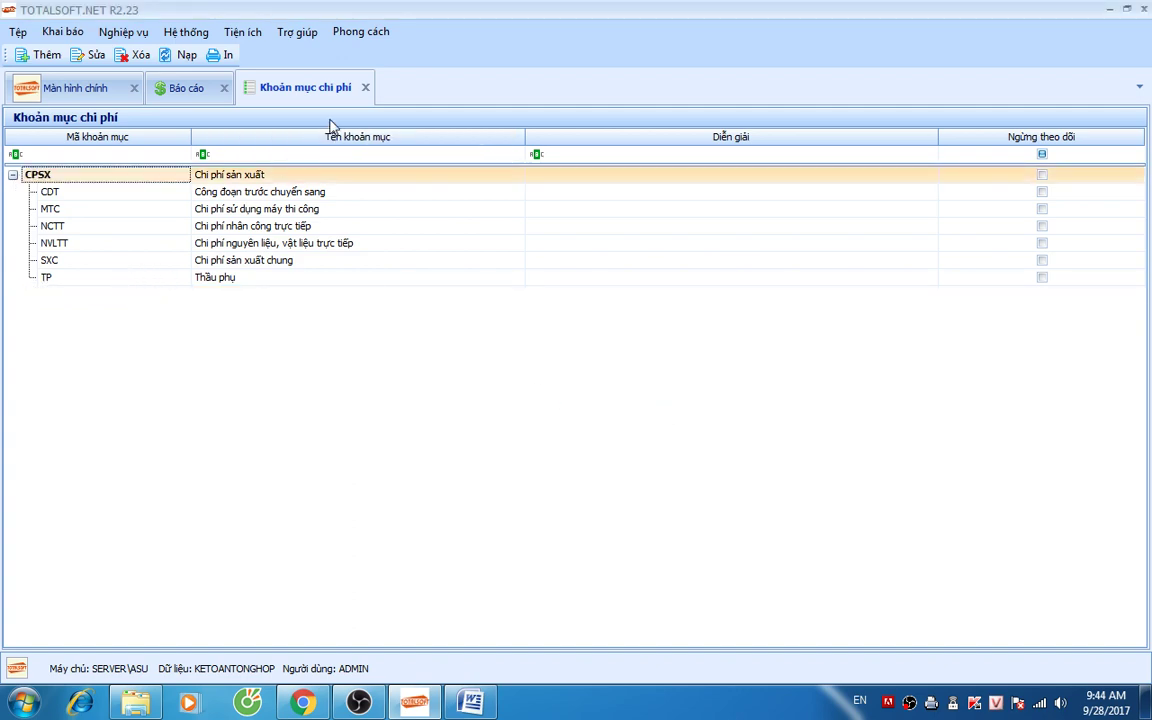
# Step: Close the cost item list and the reports, and open Bảng hệ số kết chuyển chi phí under Giá thành sản xuất liên tục
pyautogui.click(365, 88)
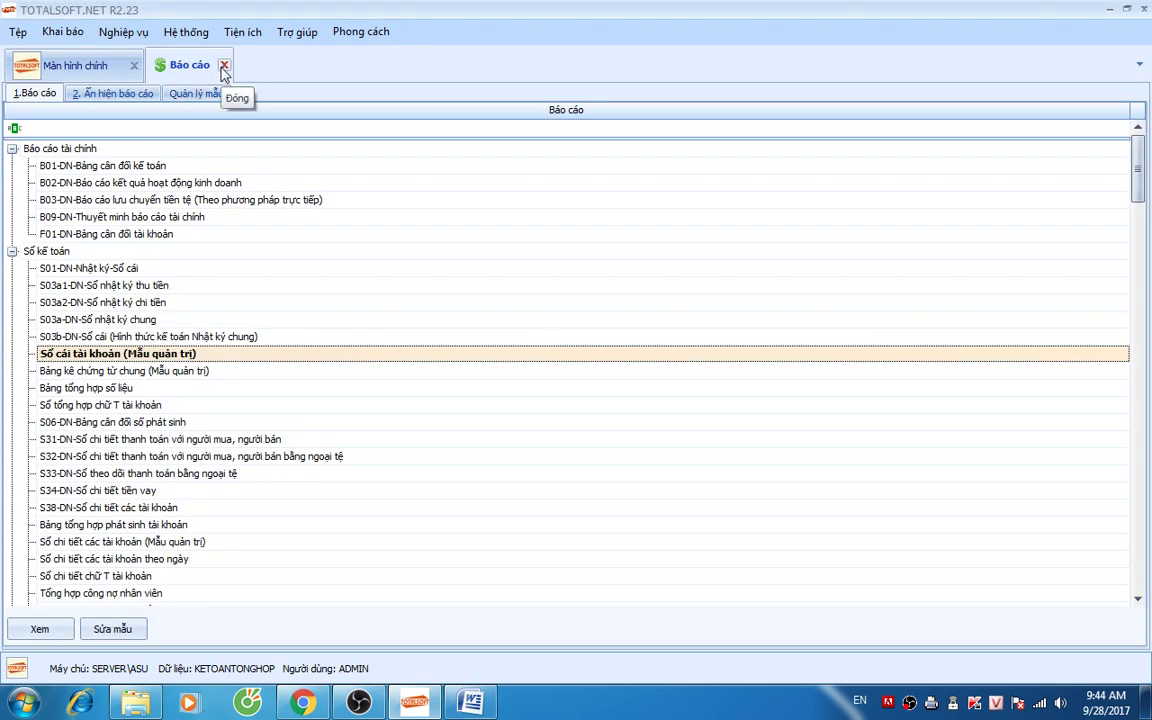
pyautogui.click(224, 66)
pyautogui.click(105, 29)
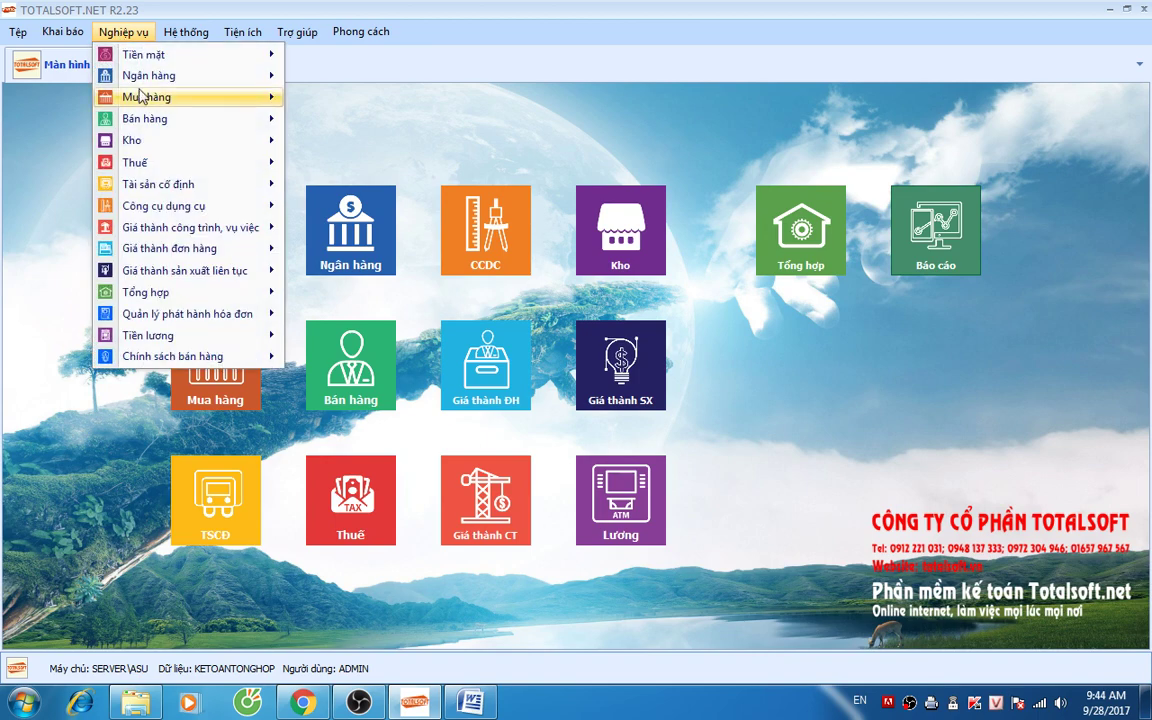
pyautogui.moveTo(155, 274)
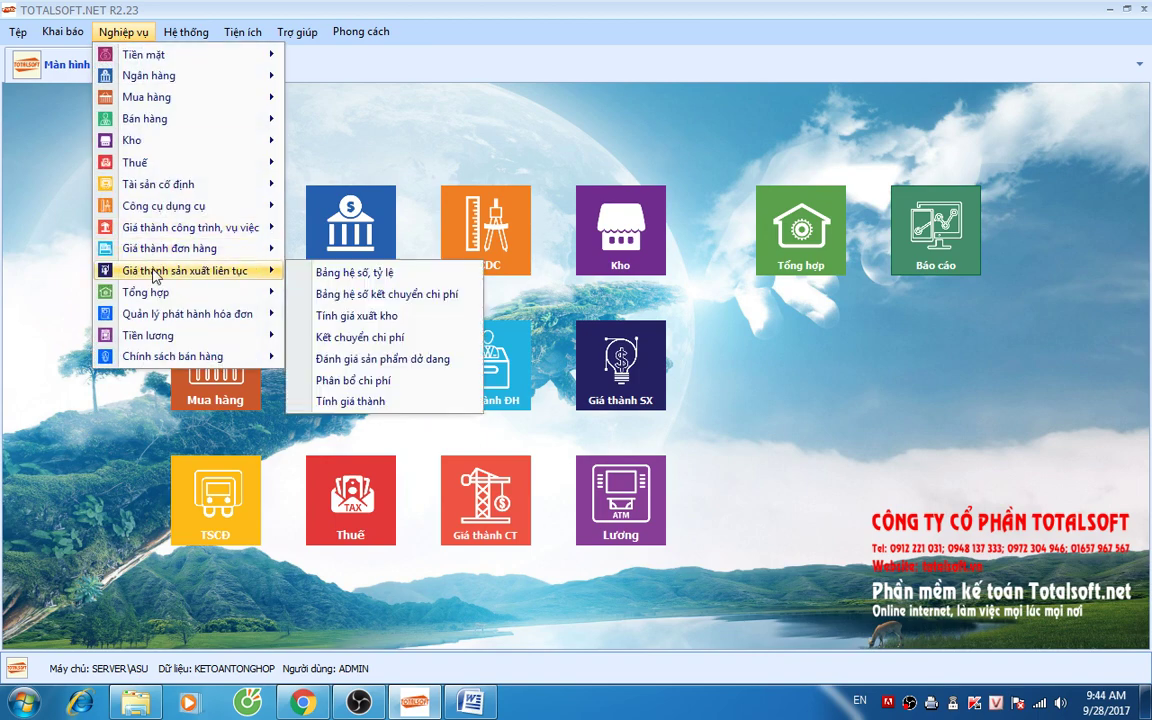
pyautogui.click(362, 296)
# Step: Create record 01 dated 01/01/2017, described "Phân bổ chi phí chung cho sản xuất sản phẩm", valid from 01/01/2017 to 31/12/9999
pyautogui.rightClick(295, 229)
pyautogui.press('Escape')
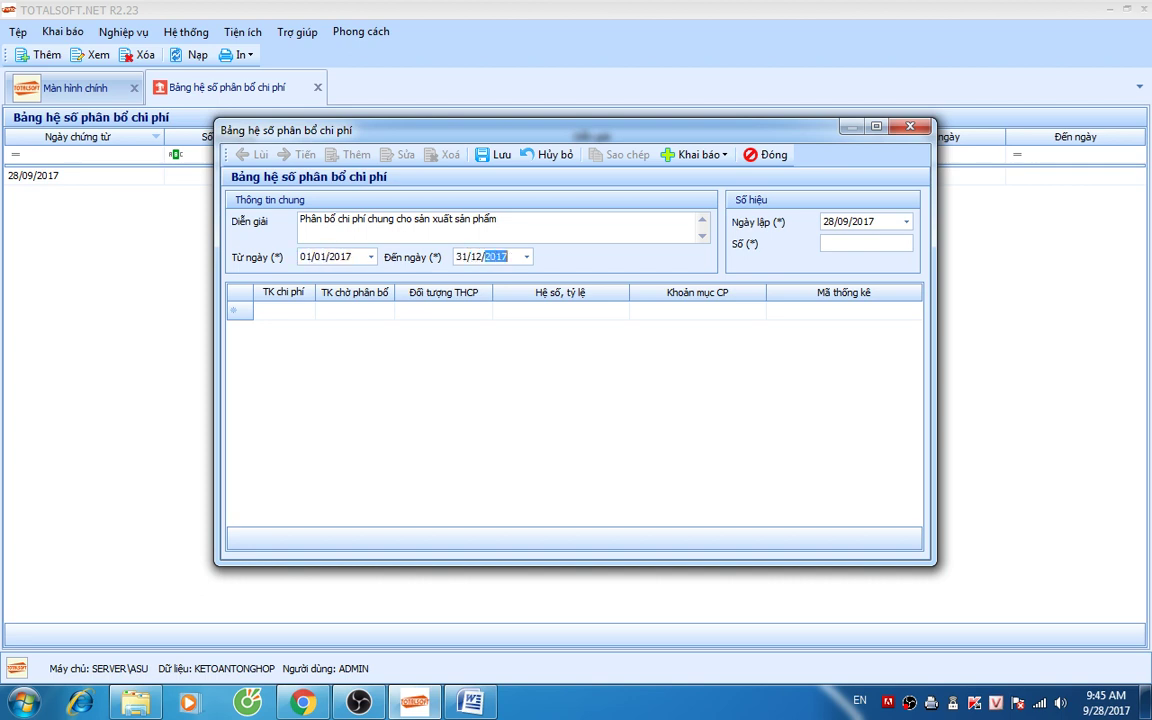
pyautogui.click(848, 221)
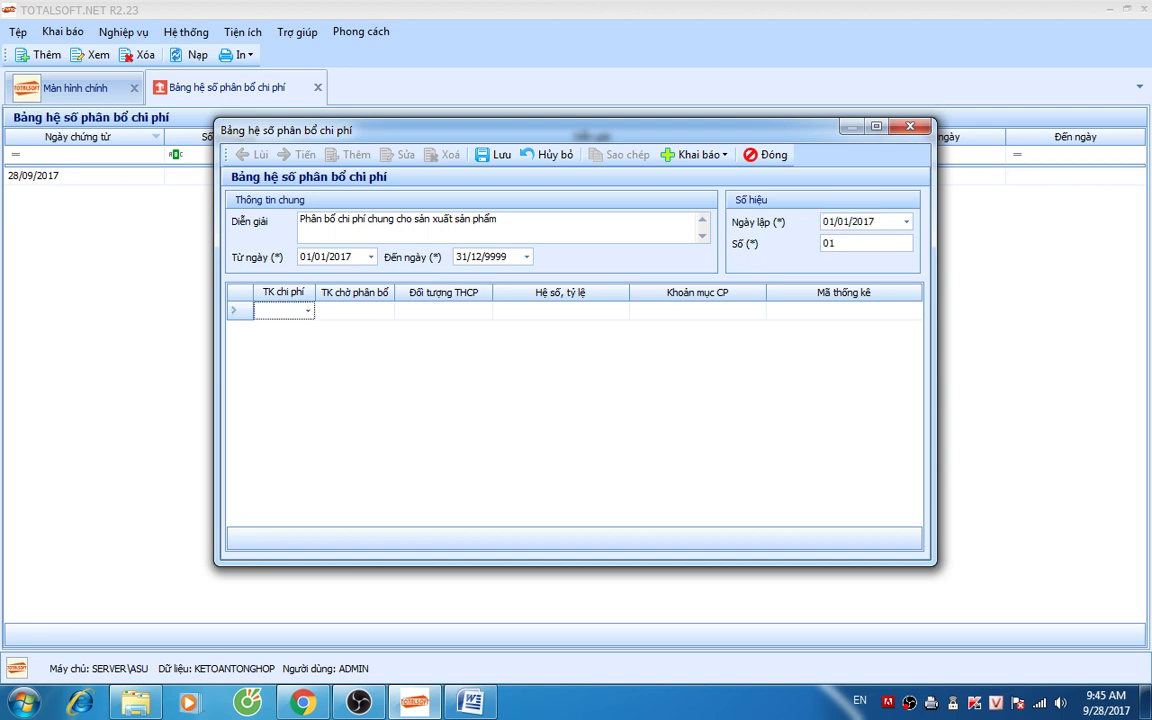
# Step: Set the first row's TK chi phí to 6272 and its TK chờ phân bổ to 15421
pyautogui.write('6272')
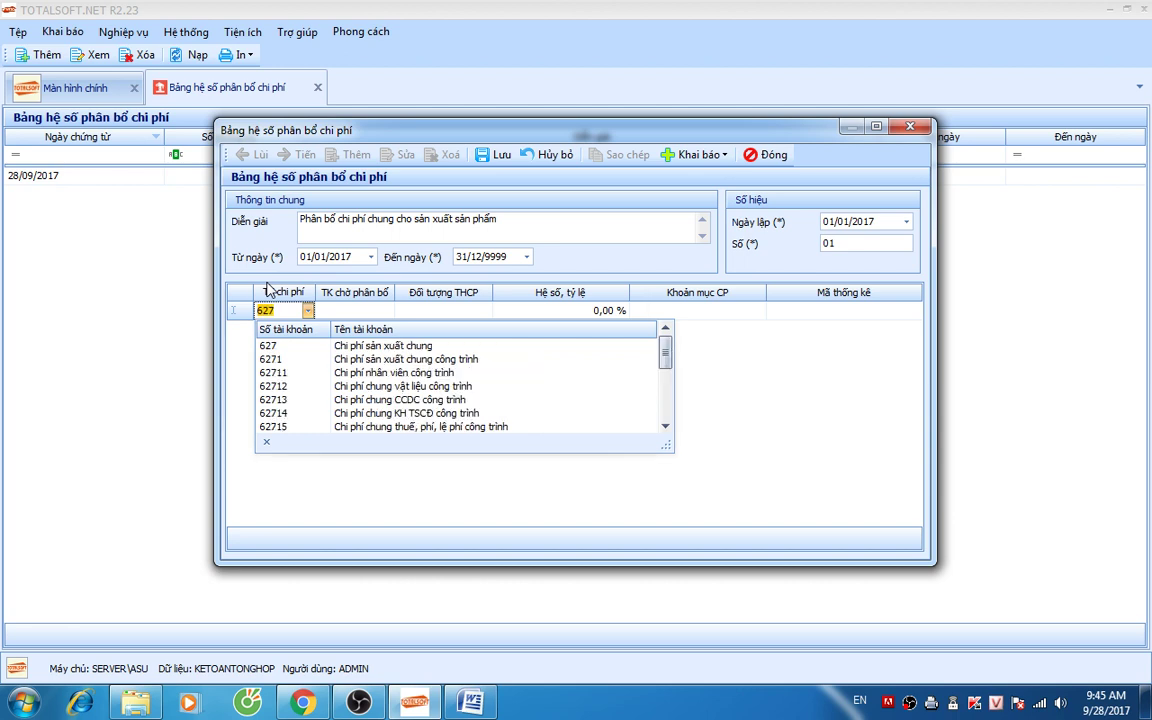
pyautogui.press('Return')
pyautogui.press('Tab')
pyautogui.write('1')
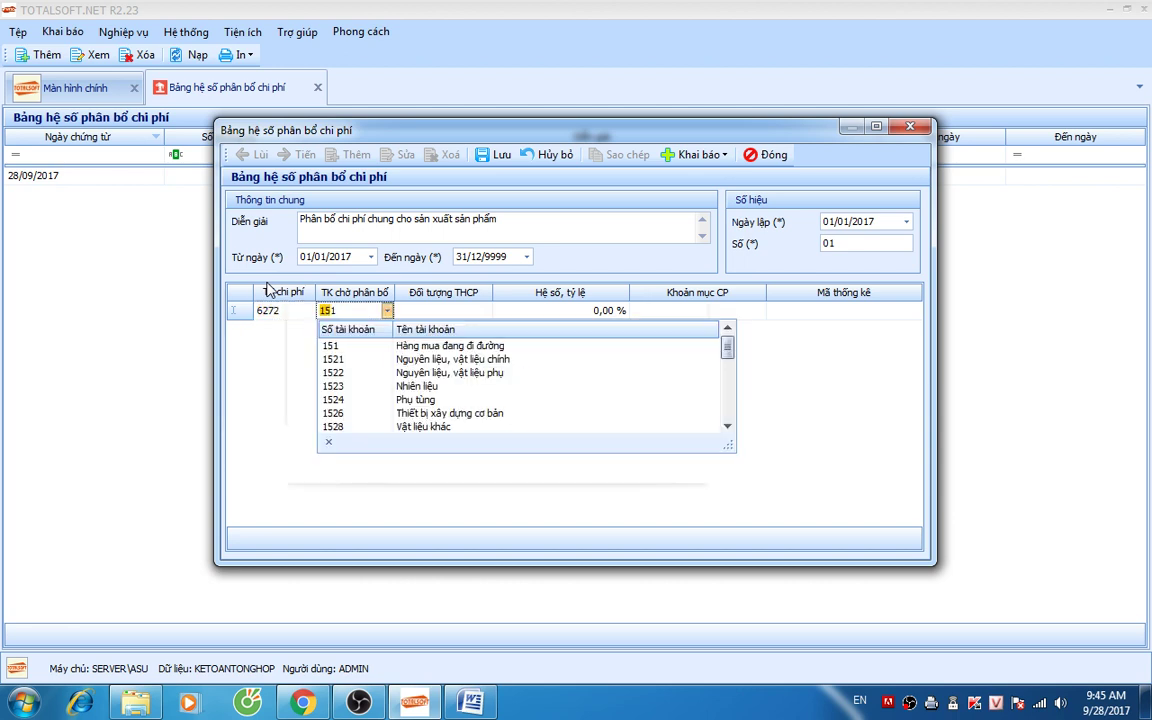
pyautogui.write('5421')
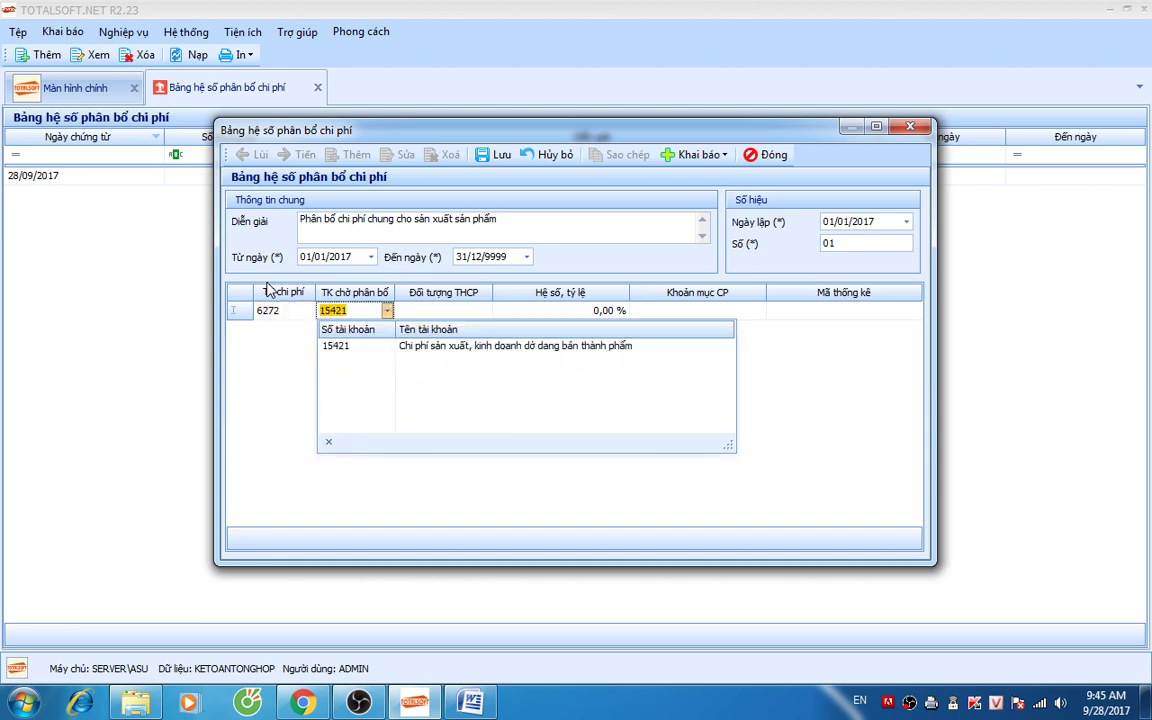
pyautogui.press('Return')
# Step: Set the first row's Khoản mục CP to SXC (Chi phí sản xuất chung)
pyautogui.press('Tab')
pyautogui.press('Tab')
pyautogui.press('Tab')
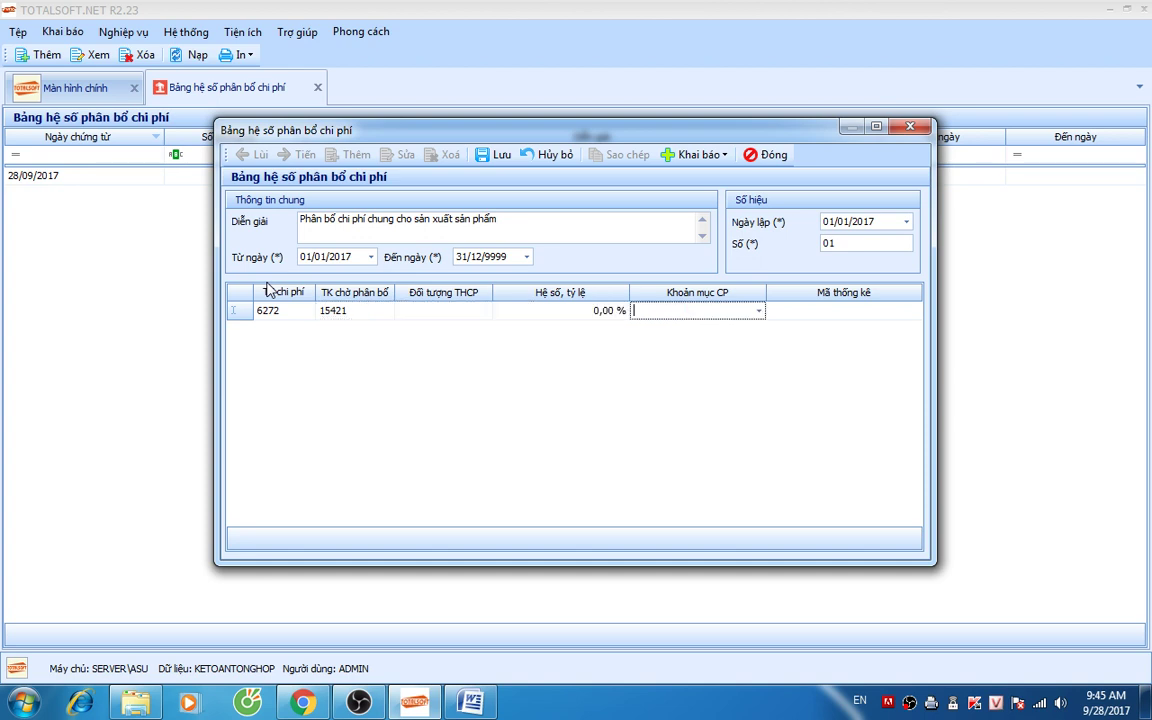
pyautogui.write('C')
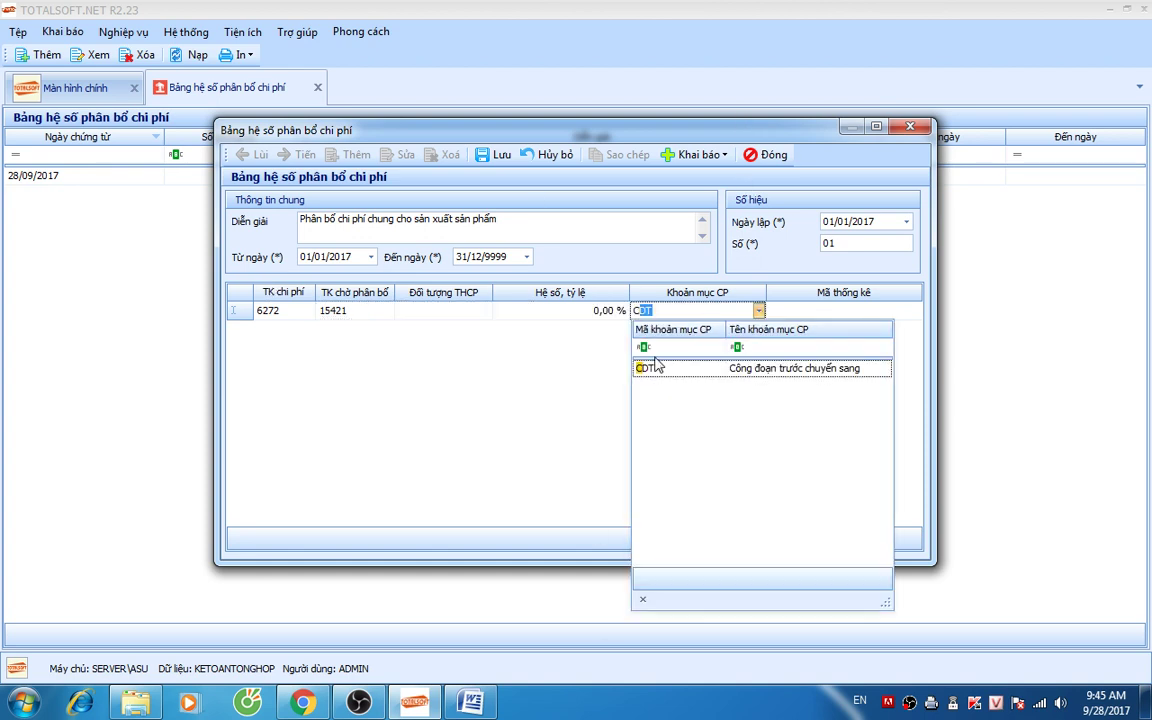
pyautogui.press('BackSpace')
pyautogui.press('BackSpace')
pyautogui.write('SXC')
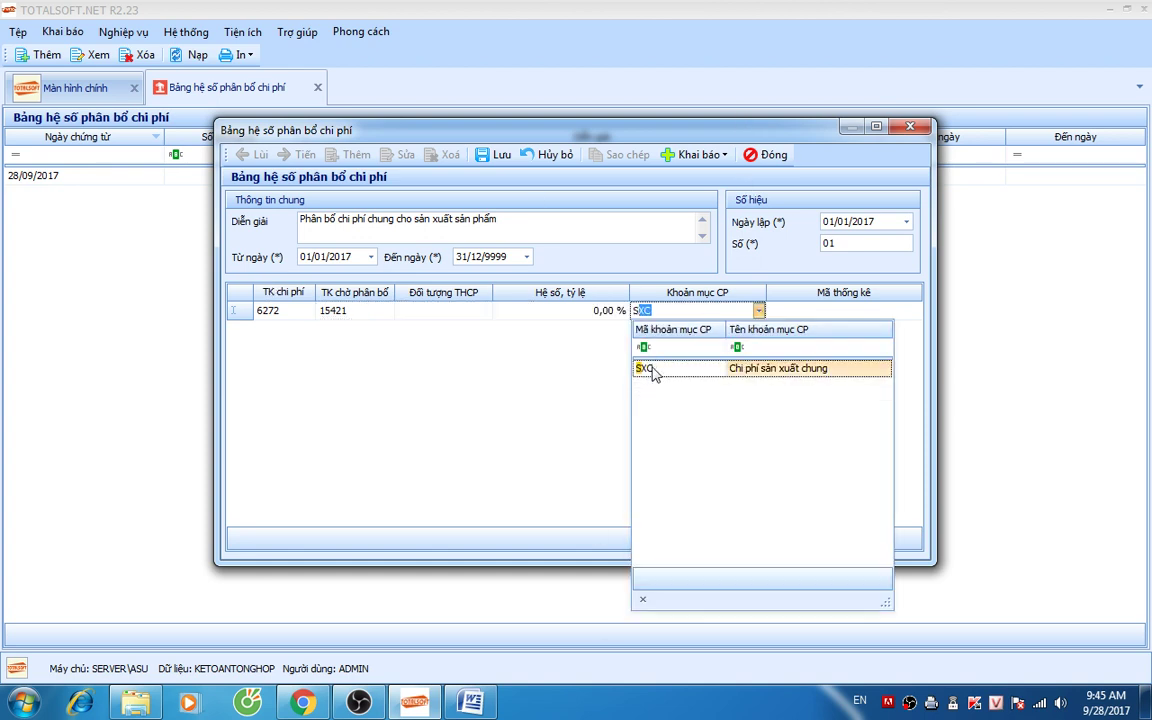
pyautogui.click(650, 370)
# Step: Add a second allocation row with TK chi phí 6272 and TK chờ phân bổ 15422, keeping cost item SXC
pyautogui.click(309, 331)
pyautogui.click(309, 331)
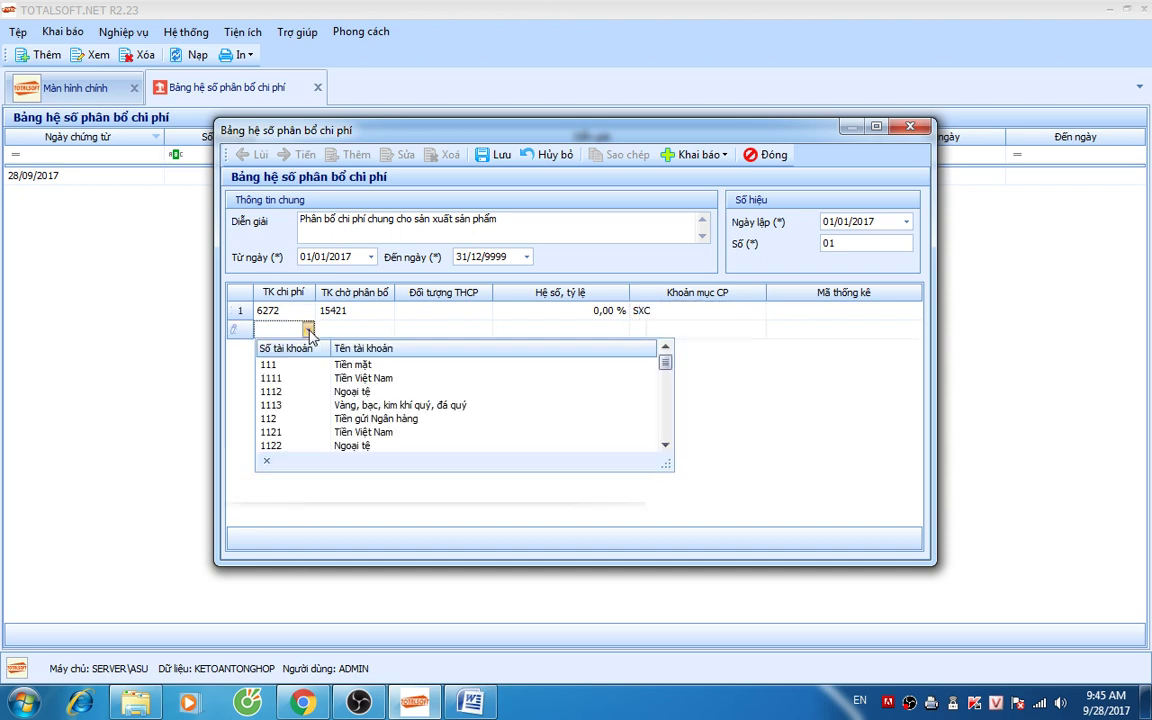
pyautogui.click(309, 331)
pyautogui.write('6272')
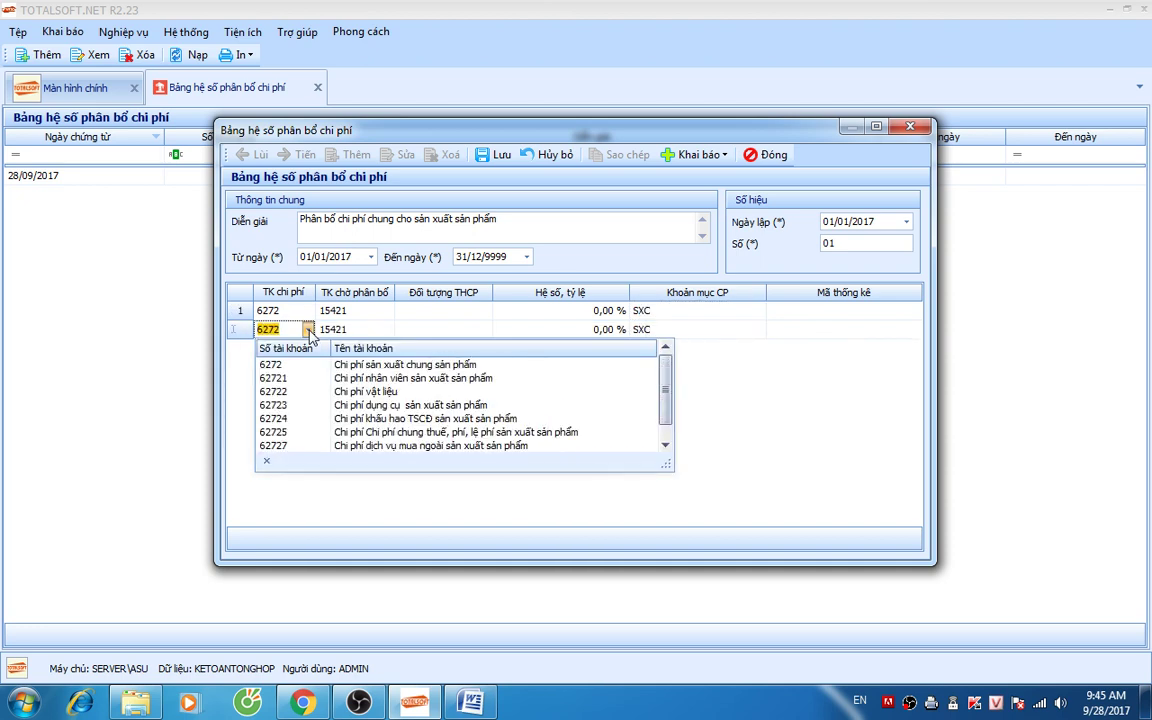
pyautogui.press('Tab')
pyautogui.write('154')
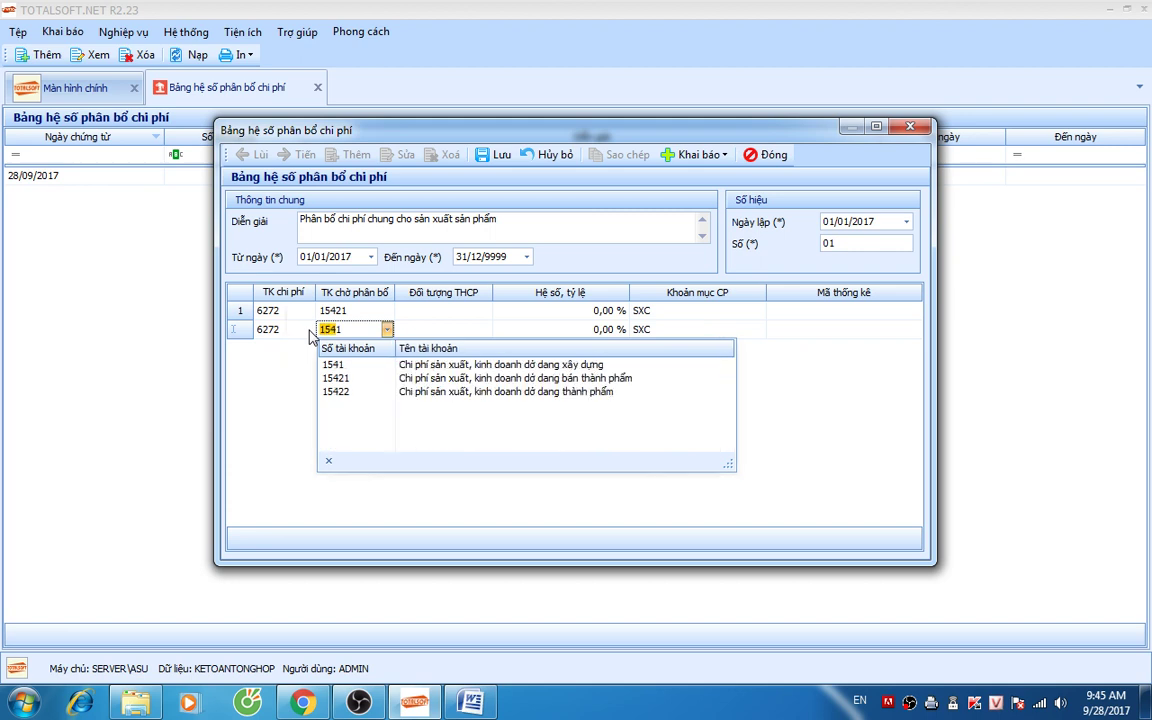
pyautogui.write('22')
pyautogui.press('Tab')
pyautogui.press('Tab')
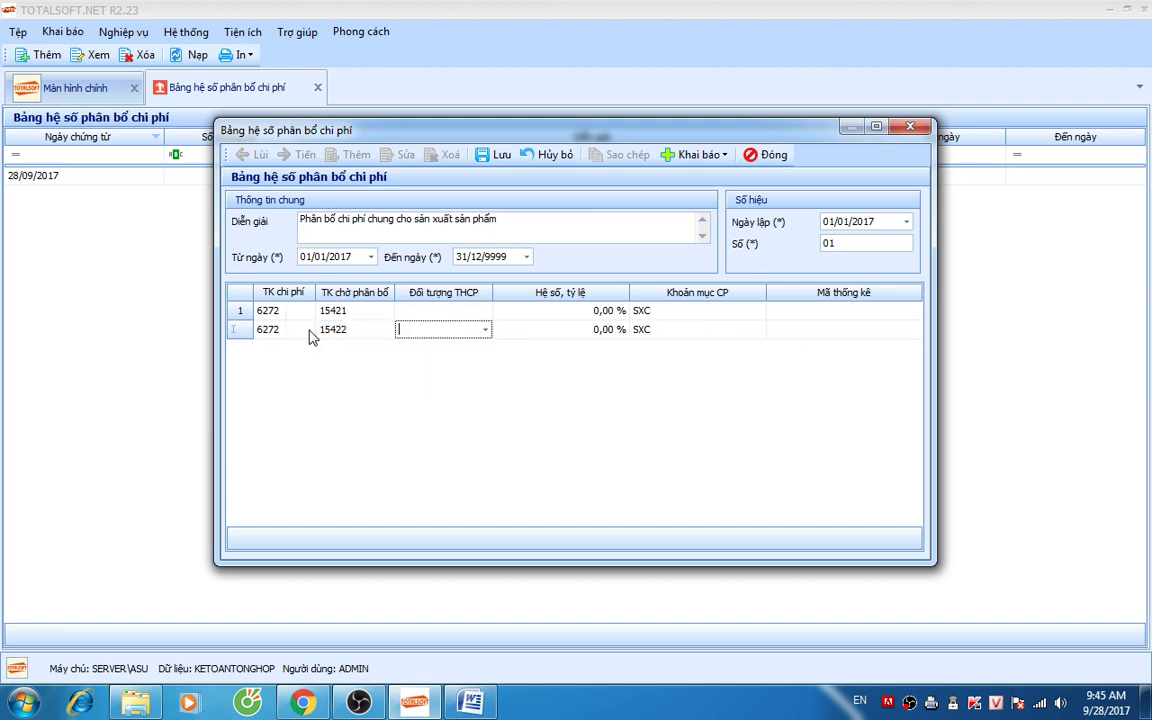
pyautogui.press('Tab')
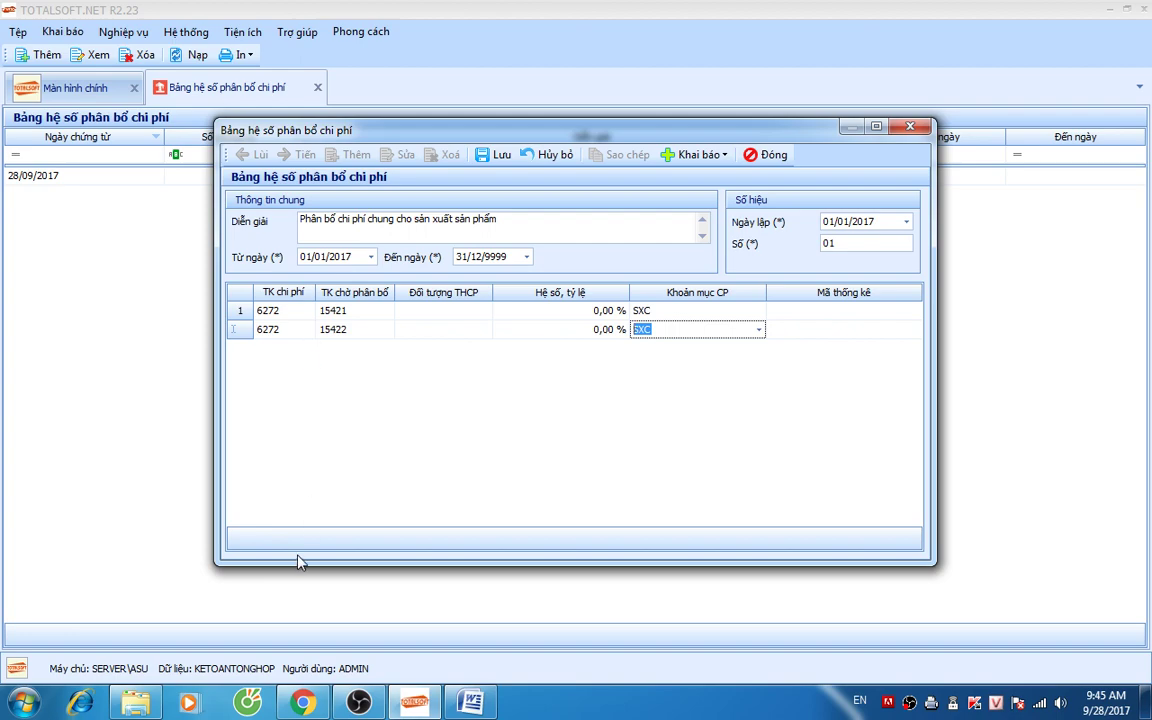
# Step: Switch to Facebook in Chrome and accept the pending friend request
pyautogui.click(303, 703)
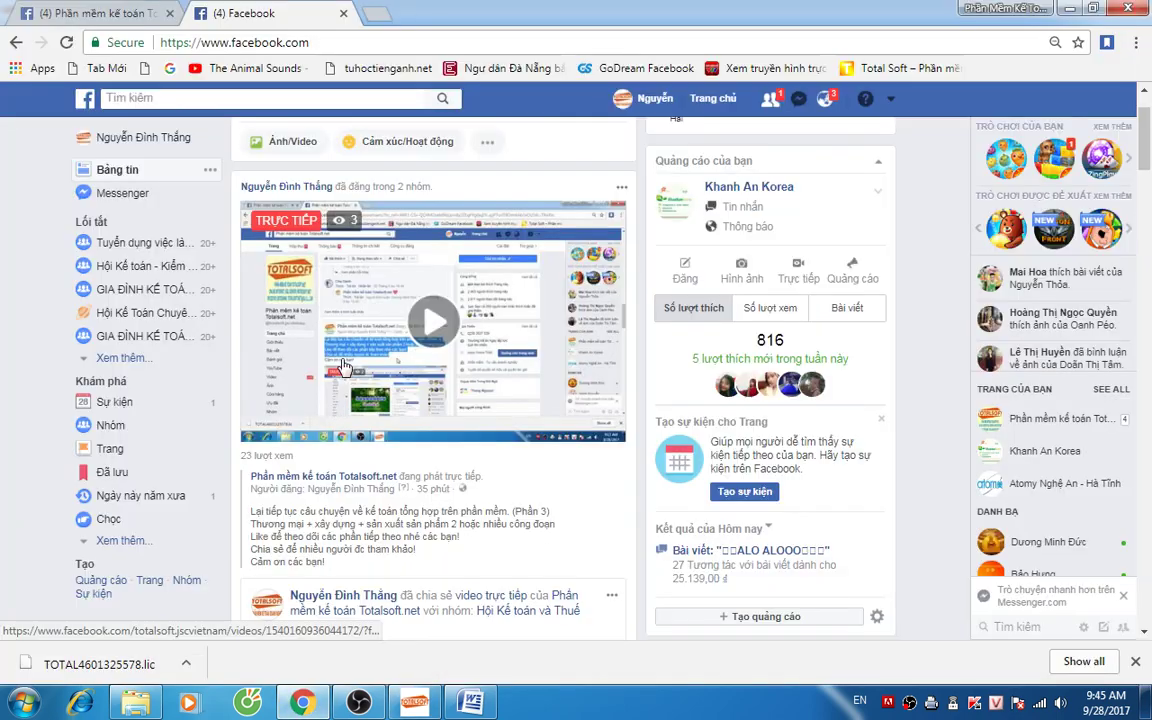
pyautogui.scroll(-2, 470, 190)
pyautogui.scroll(3, 480, 200)
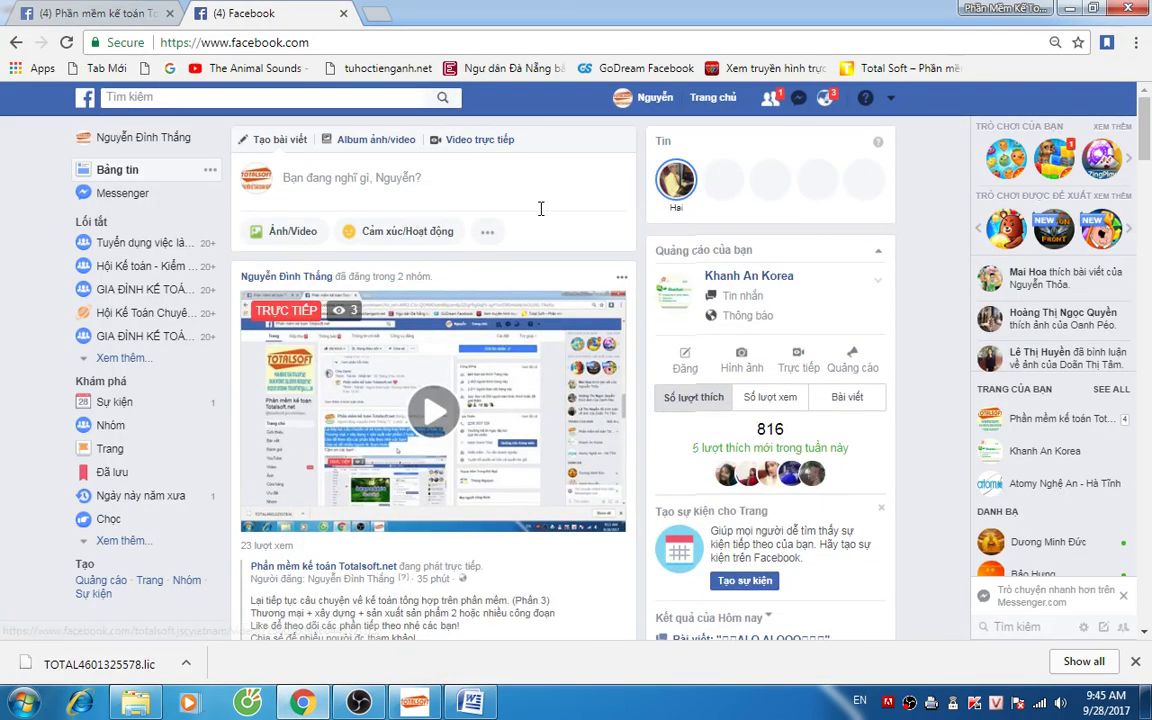
pyautogui.click(769, 98)
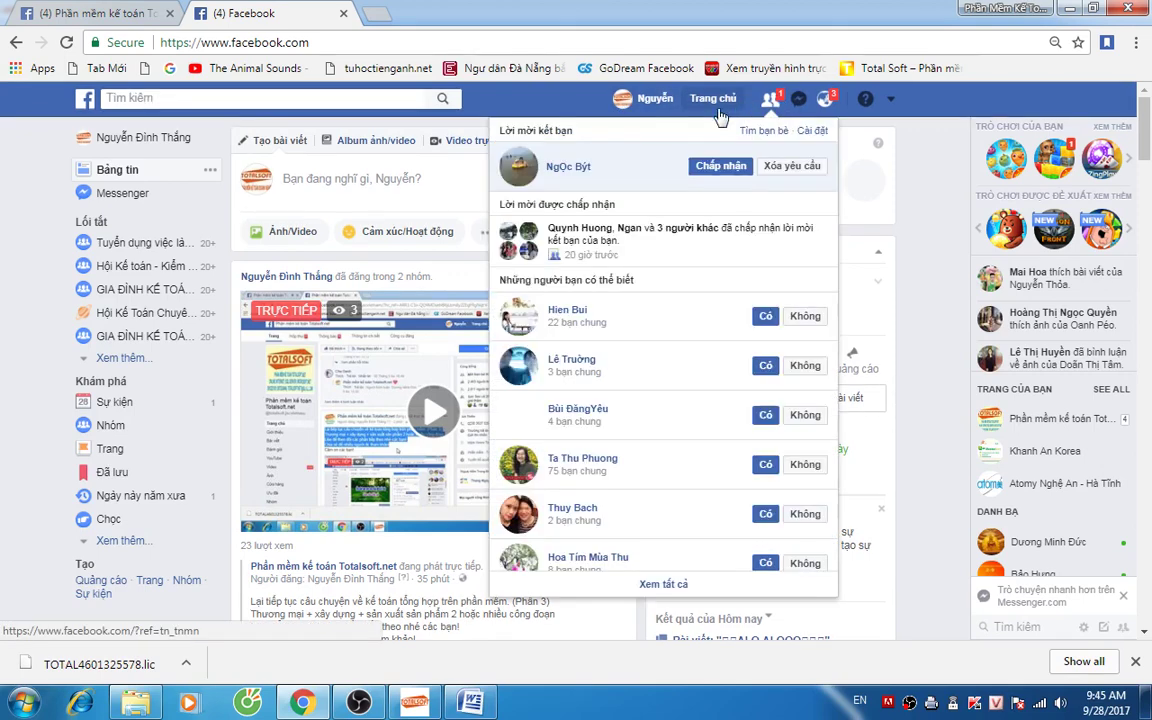
pyautogui.click(702, 170)
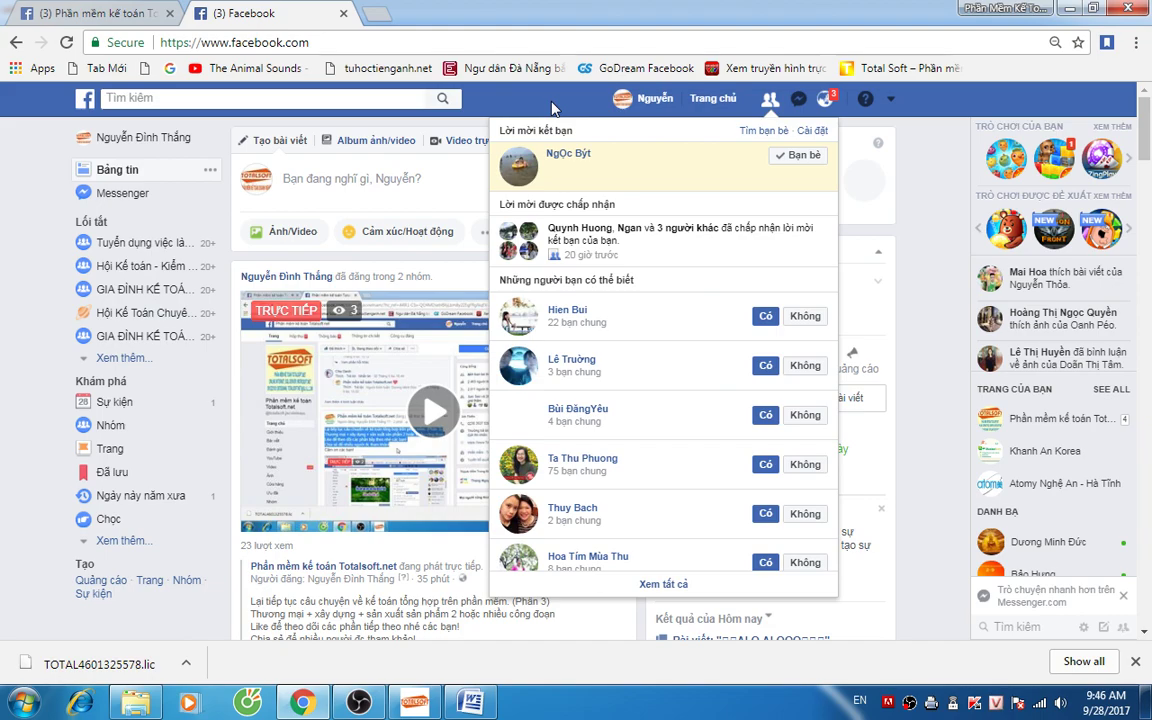
pyautogui.click(551, 108)
# Step: Reload the news feed and open the "Phần mềm kế toán Totalsoft.net" page from the expanded shortcuts
pyautogui.scroll(-8, 497, 424)
pyautogui.scroll(-5, 497, 424)
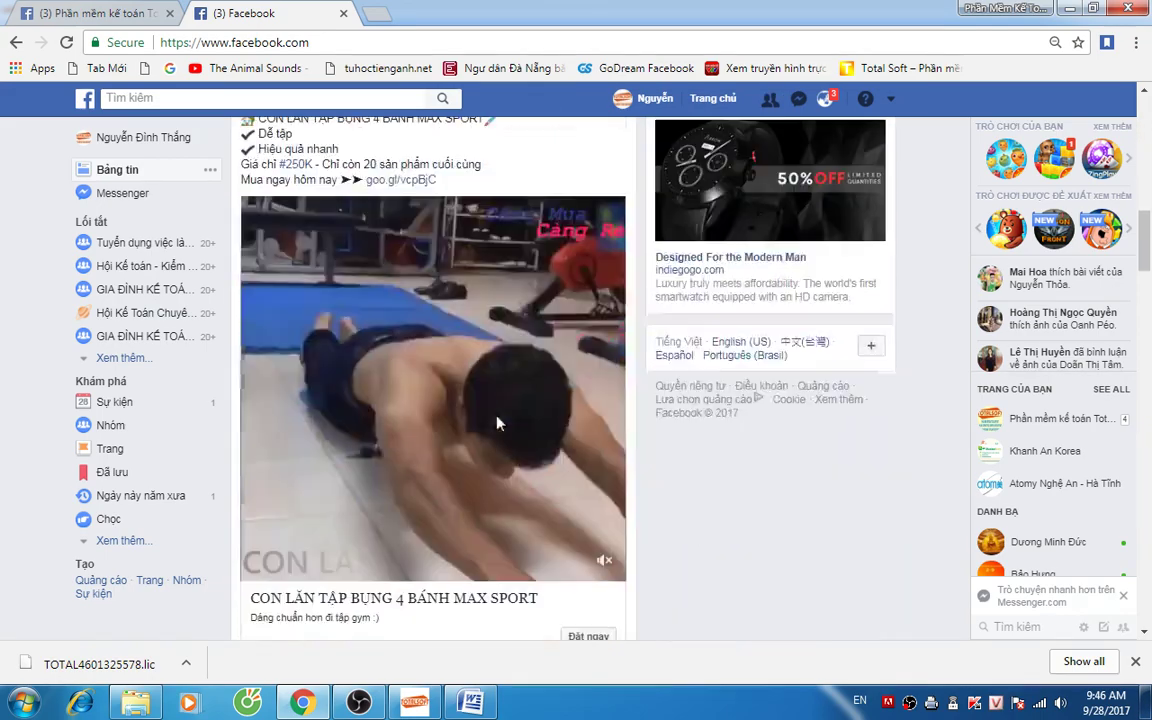
pyautogui.scroll(5, 489, 327)
pyautogui.press('F5')
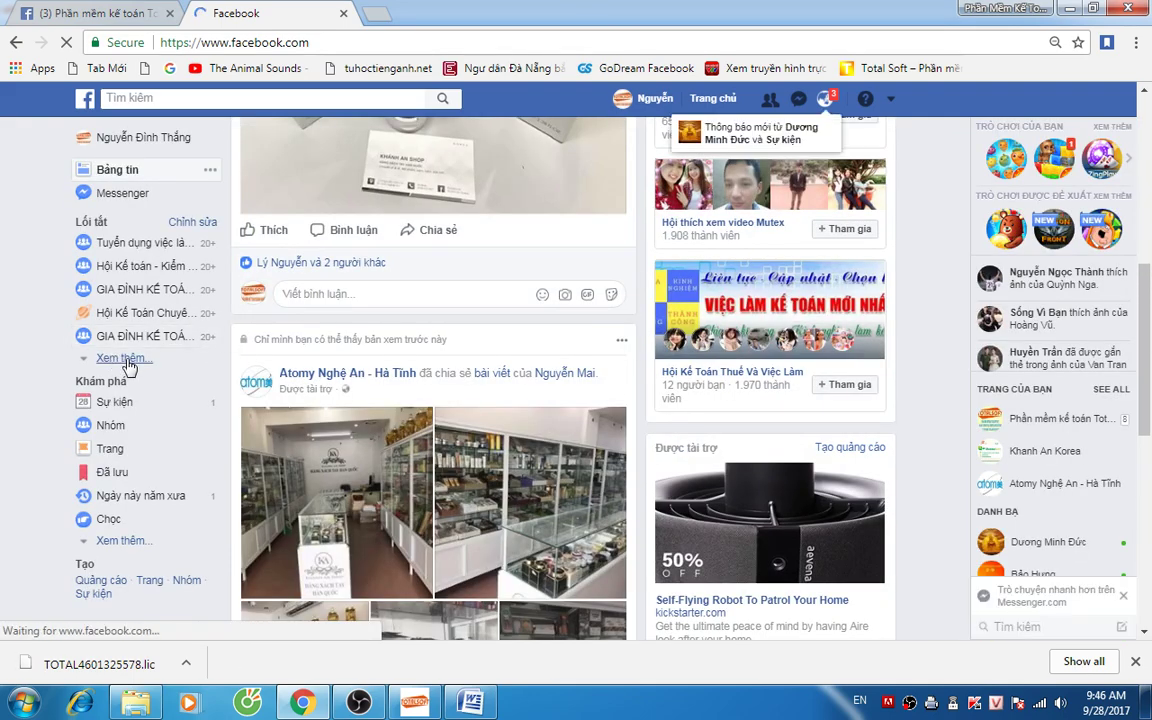
pyautogui.click(121, 358)
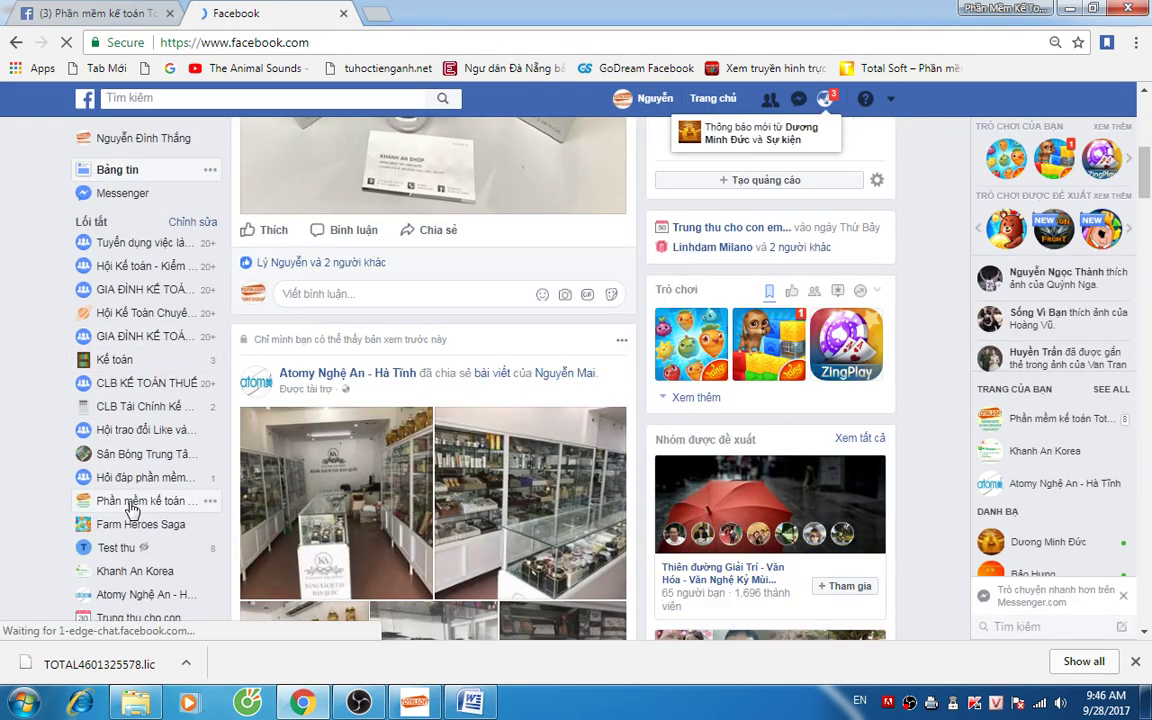
pyautogui.click(183, 503)
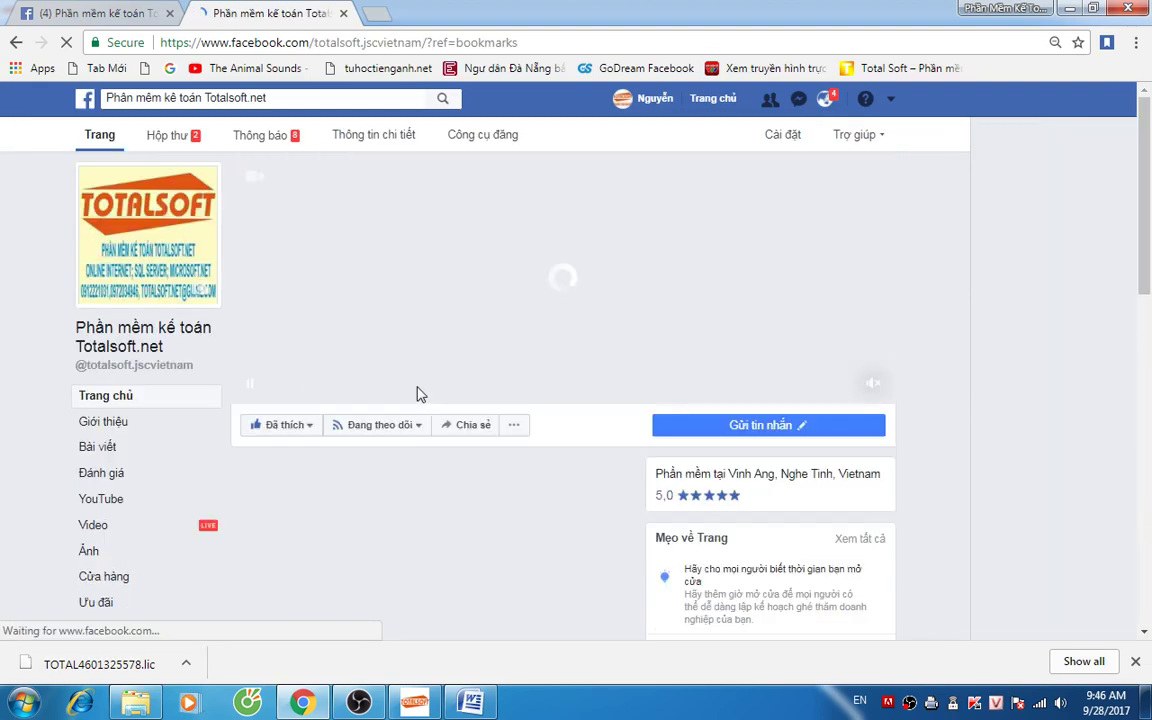
# Step: Find the page's live video post about general accounting (Phần 3) and view its comments
pyautogui.scroll(-3, 501, 391)
pyautogui.scroll(-8, 548, 400)
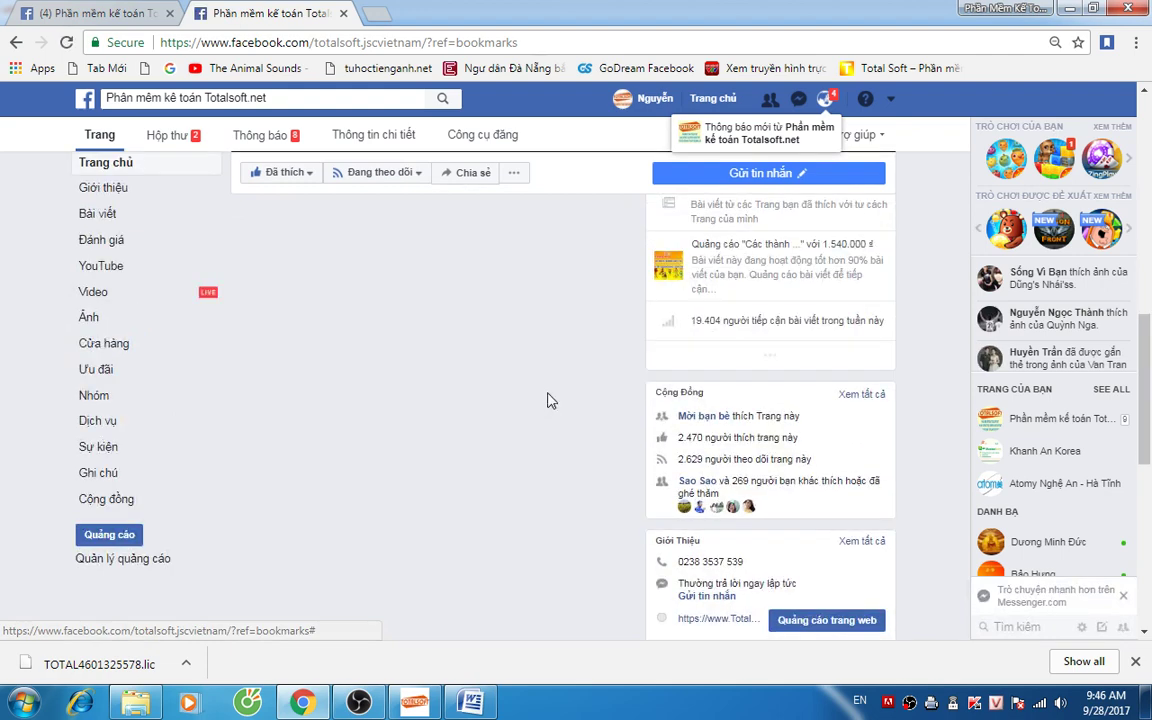
pyautogui.scroll(-2, 548, 400)
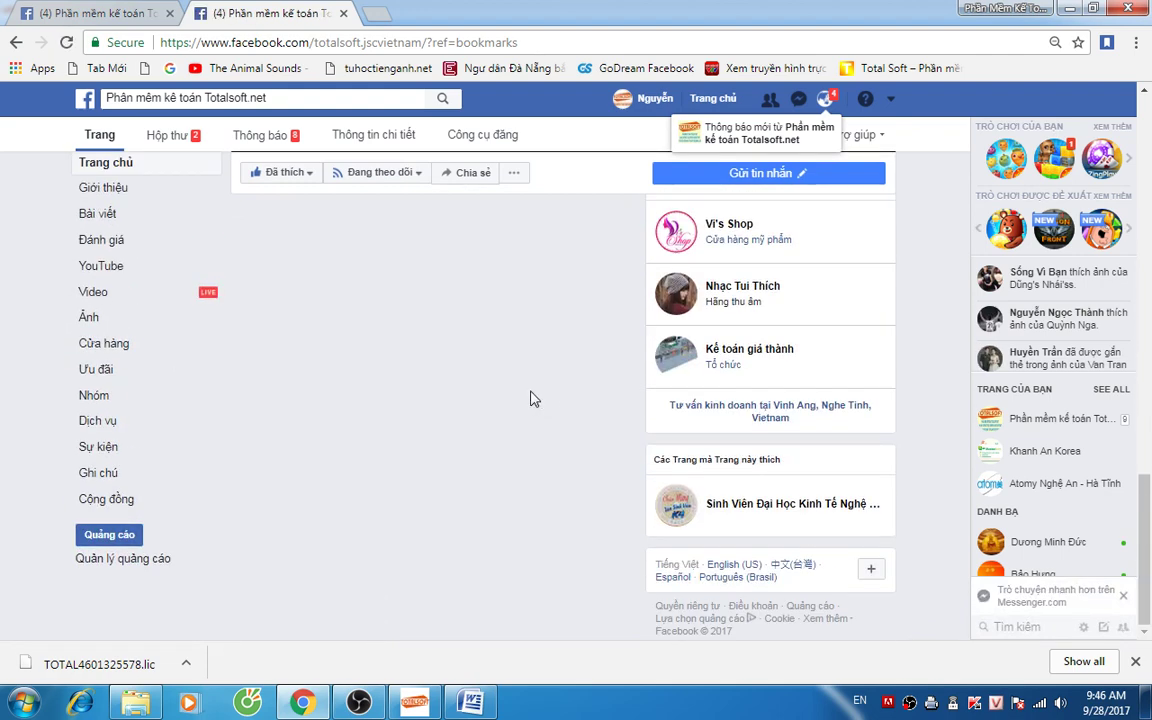
pyautogui.scroll(-1, 500, 430)
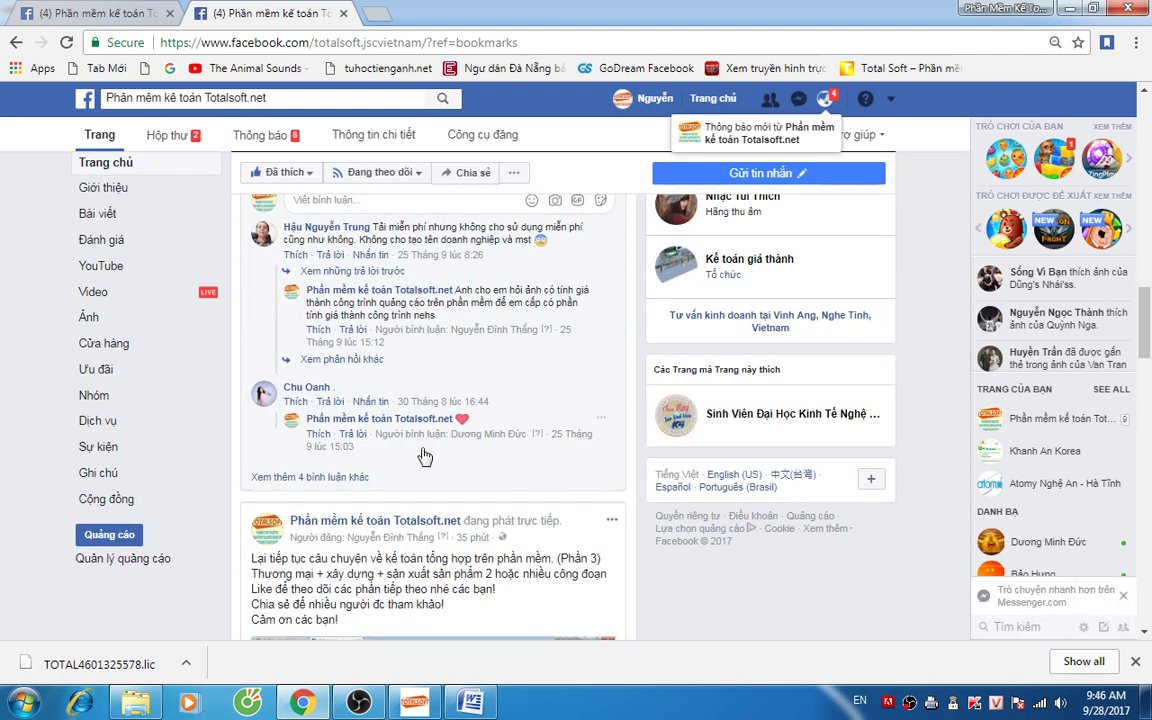
pyautogui.scroll(-3, 450, 383)
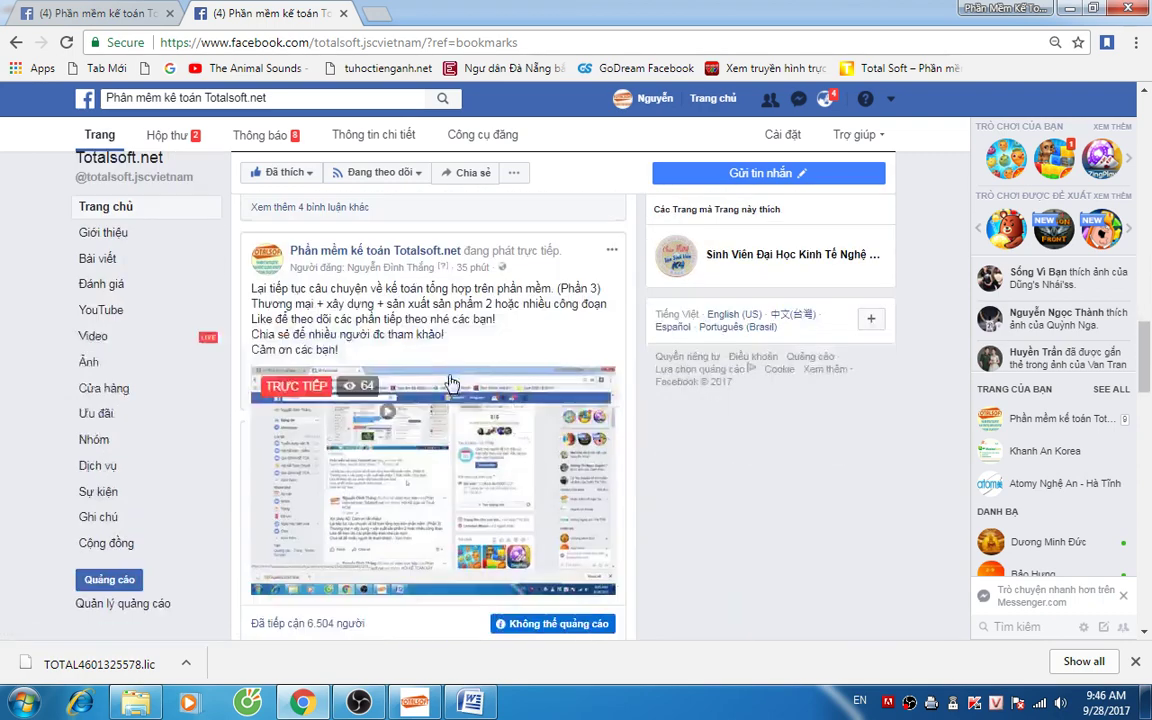
pyautogui.scroll(-2, 386, 504)
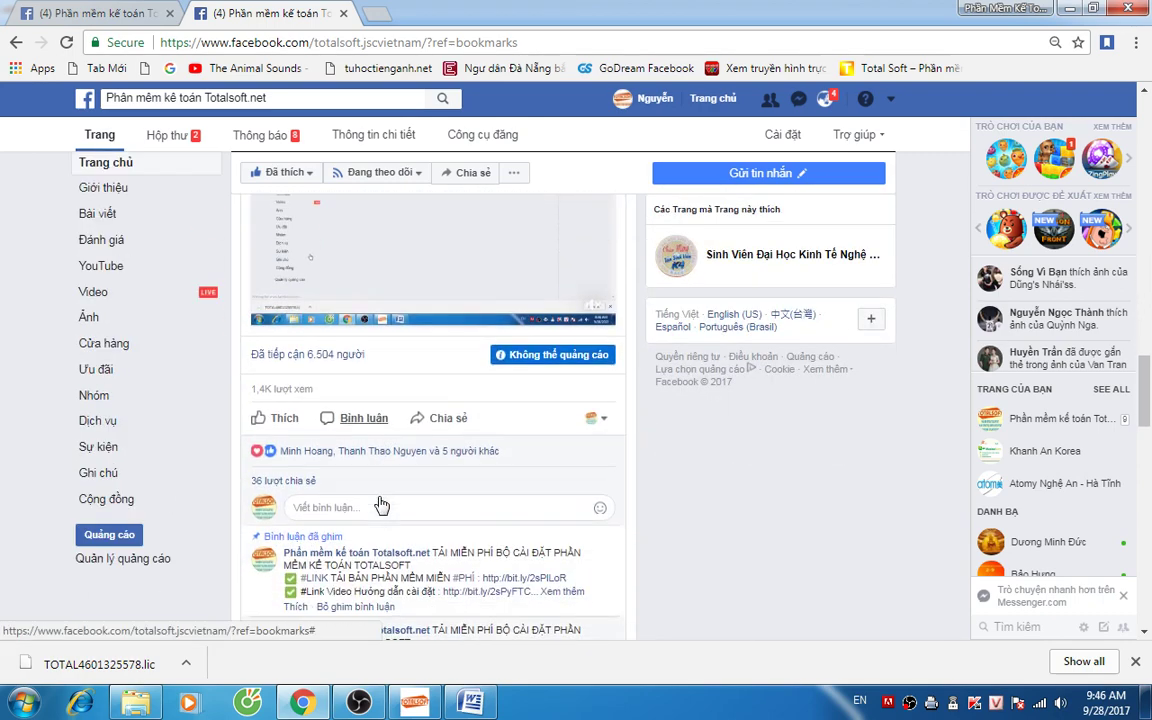
# Step: Open the Totalsoft.net page's full post list and read the comments under the live video post
pyautogui.scroll(-3, 380, 497)
pyautogui.scroll(1, 405, 420)
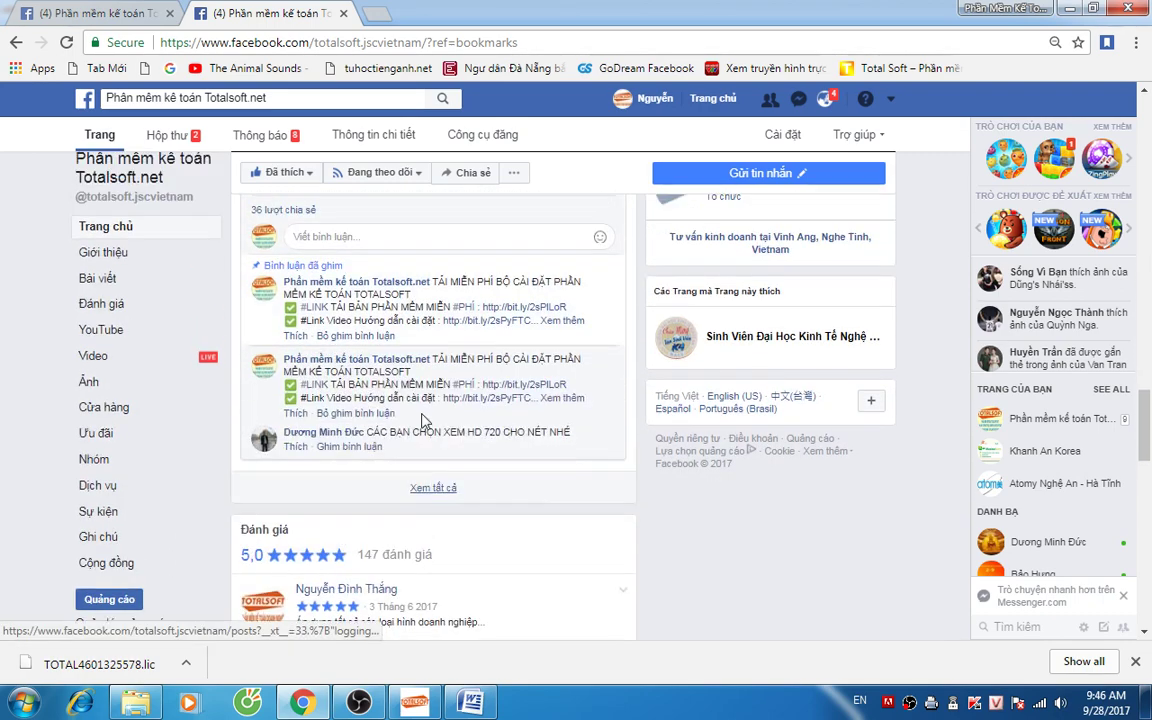
pyautogui.click(434, 490)
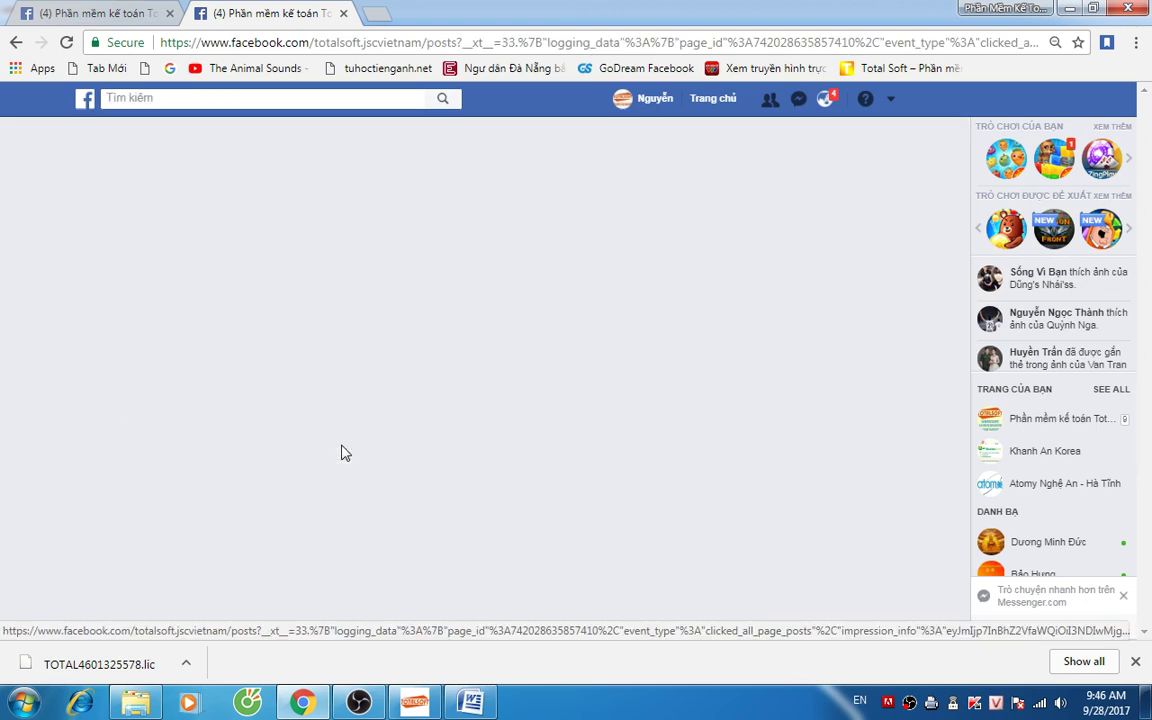
pyautogui.scroll(-2, 567, 395)
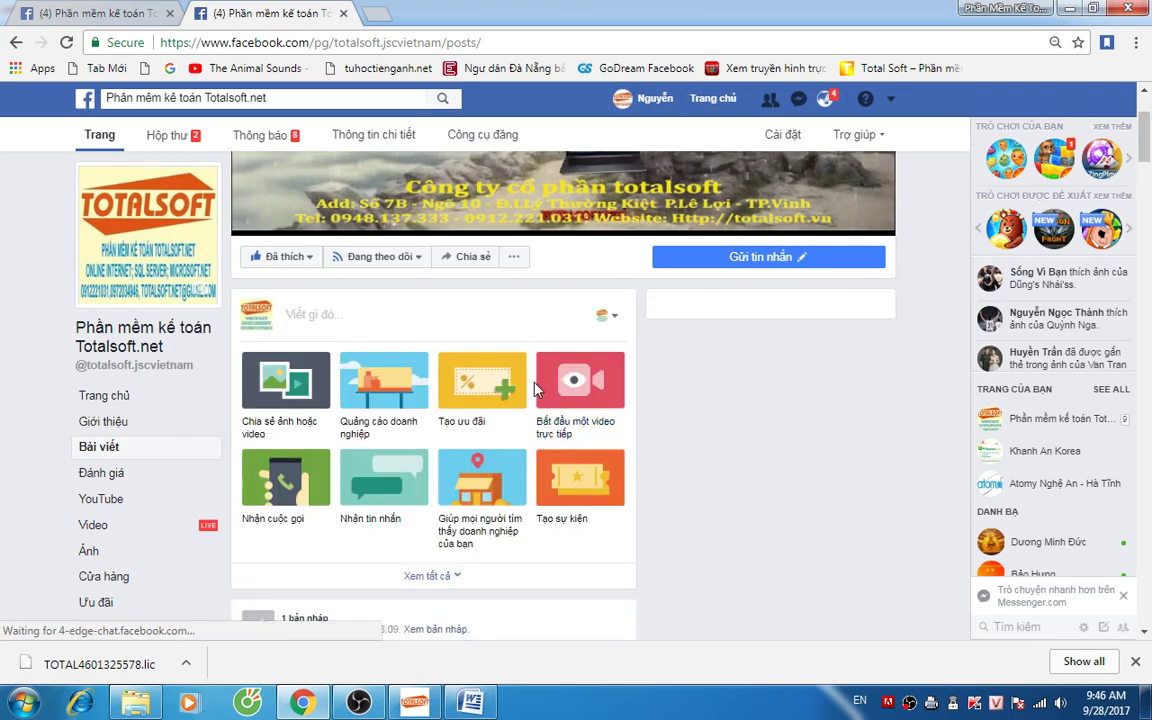
pyautogui.scroll(-4, 500, 400)
pyautogui.scroll(-8, 489, 403)
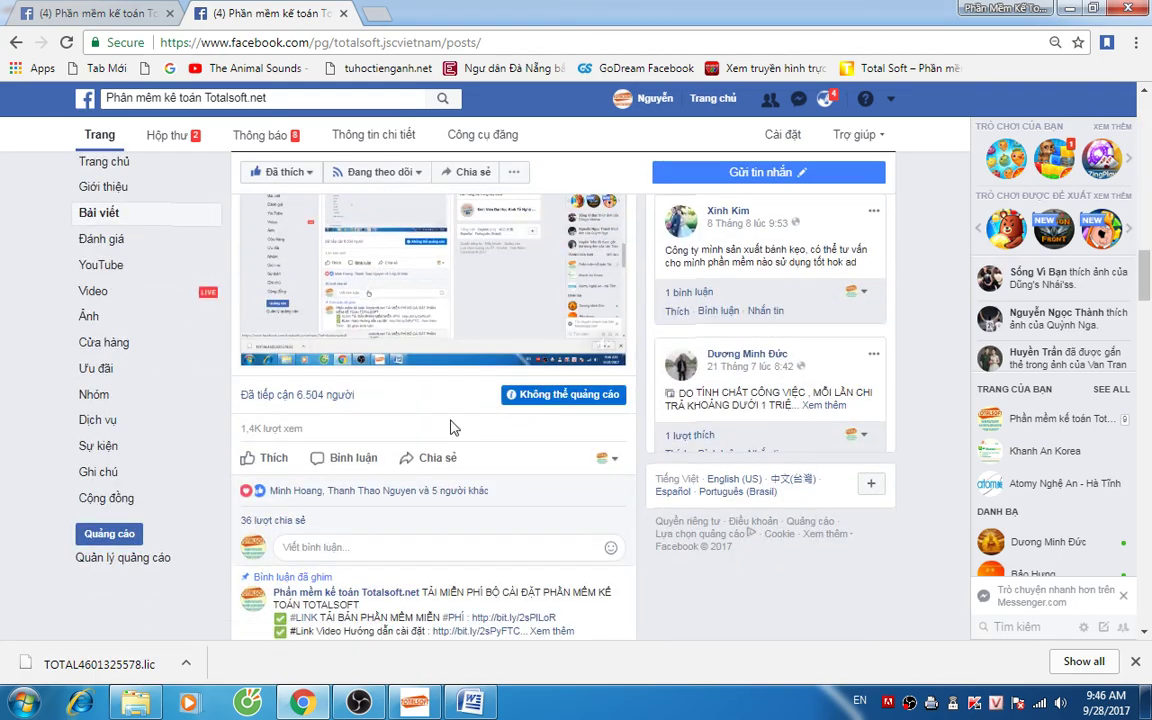
pyautogui.scroll(-2, 418, 425)
pyautogui.scroll(-2, 418, 425)
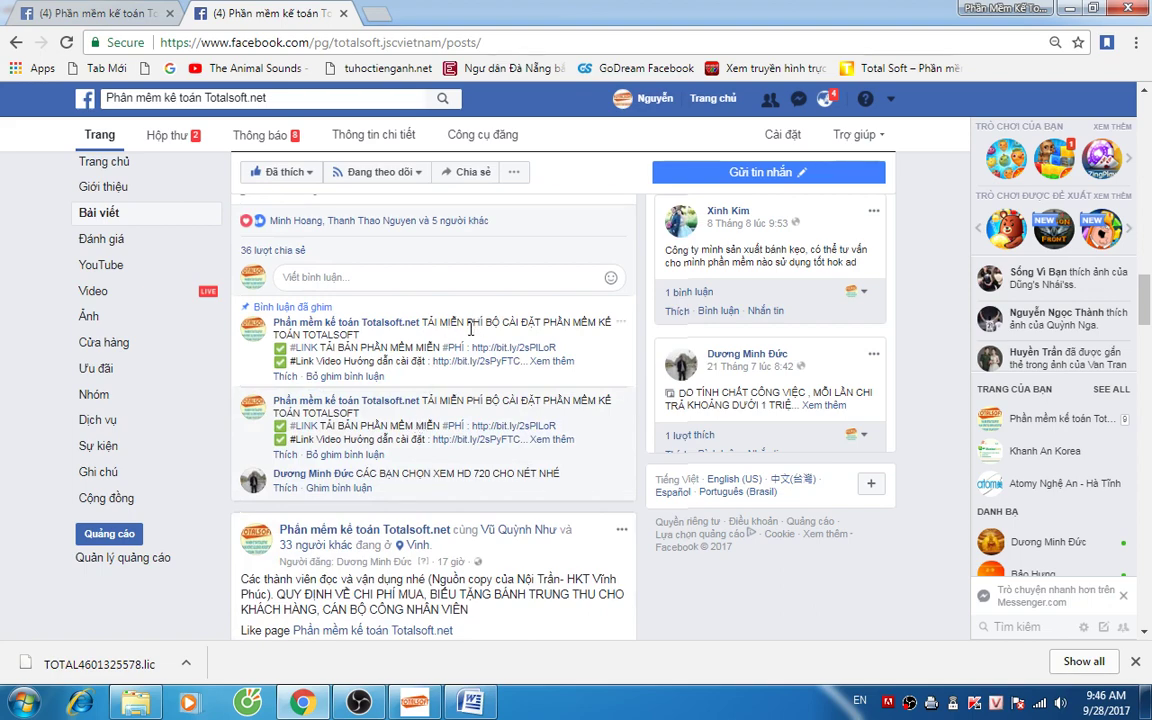
pyautogui.scroll(5, 470, 330)
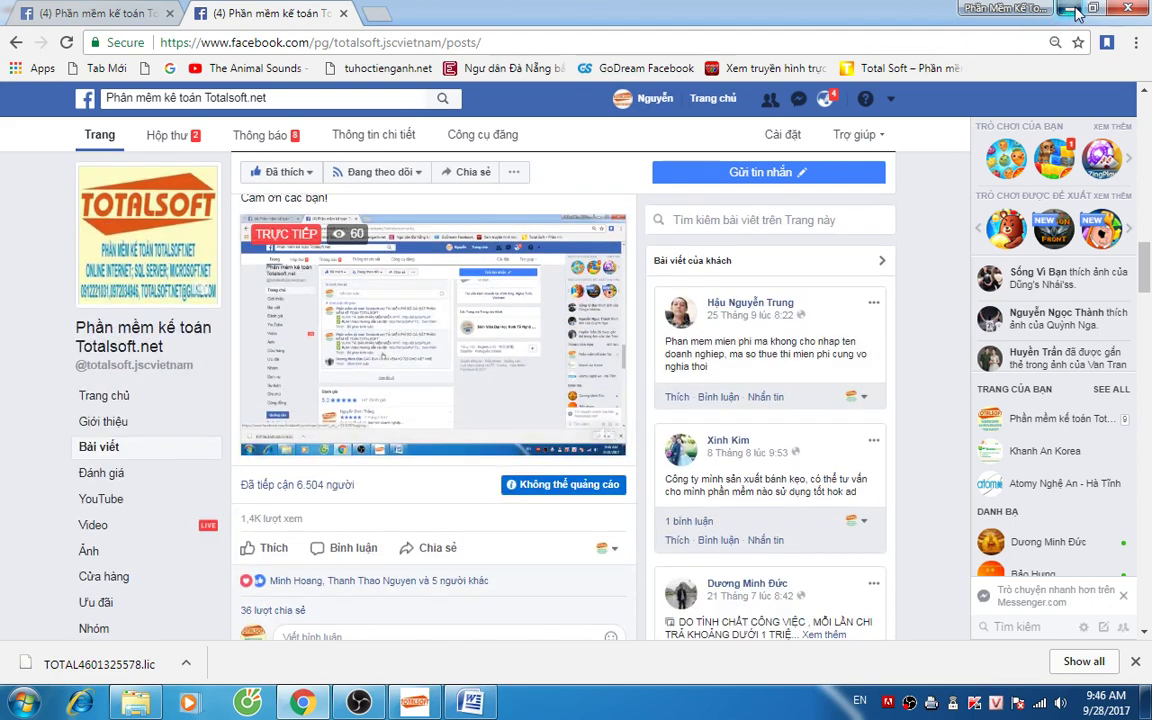
# Step: Switch back to Totalsoft.net, save the general production cost allocation coefficient table, and close it with its list
pyautogui.click(1072, 9)
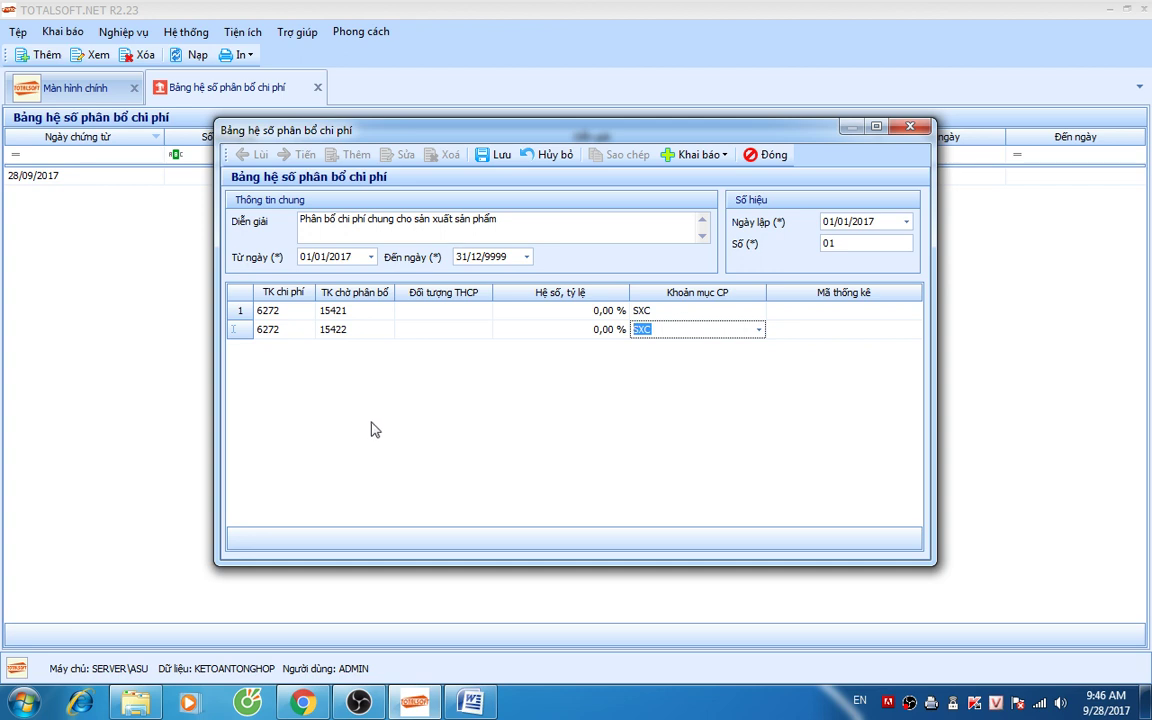
pyautogui.click(558, 311)
pyautogui.click(571, 331)
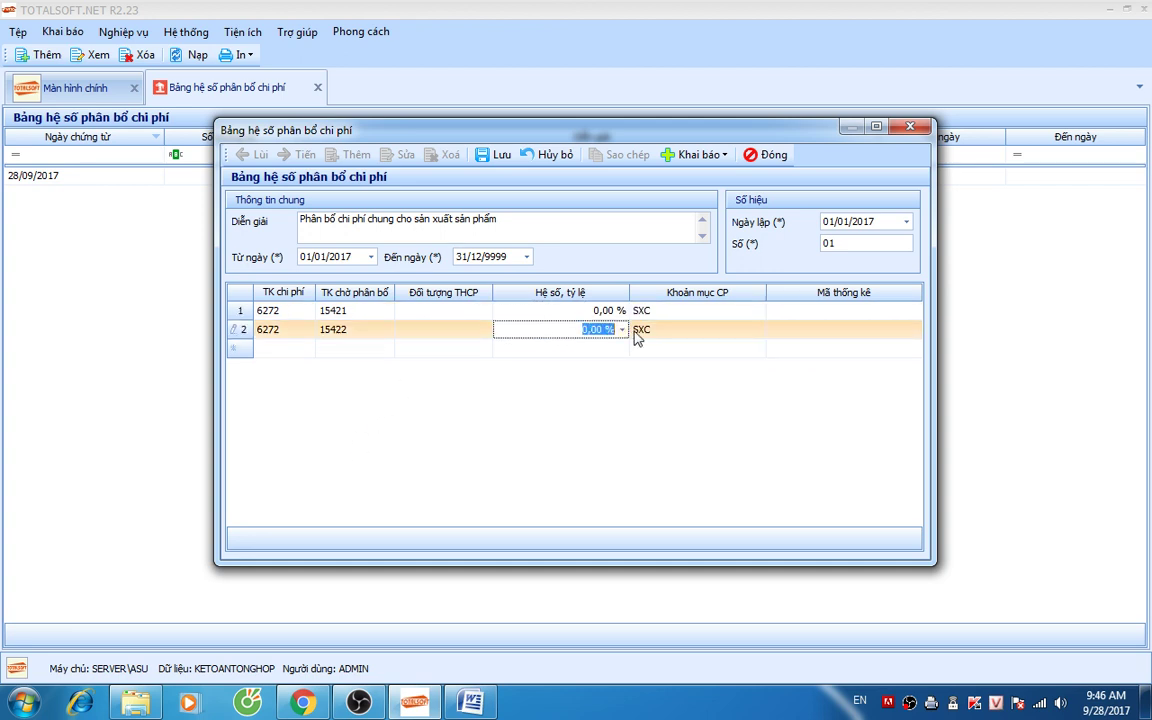
pyautogui.click(575, 311)
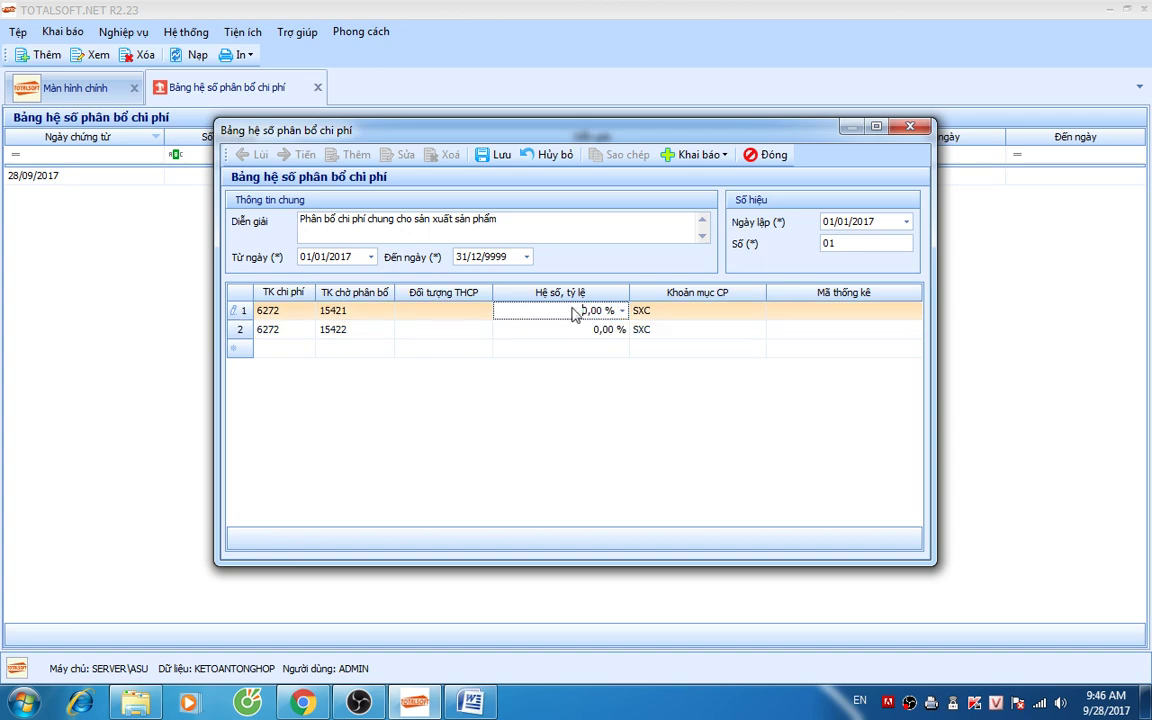
pyautogui.click(505, 157)
pyautogui.click(768, 154)
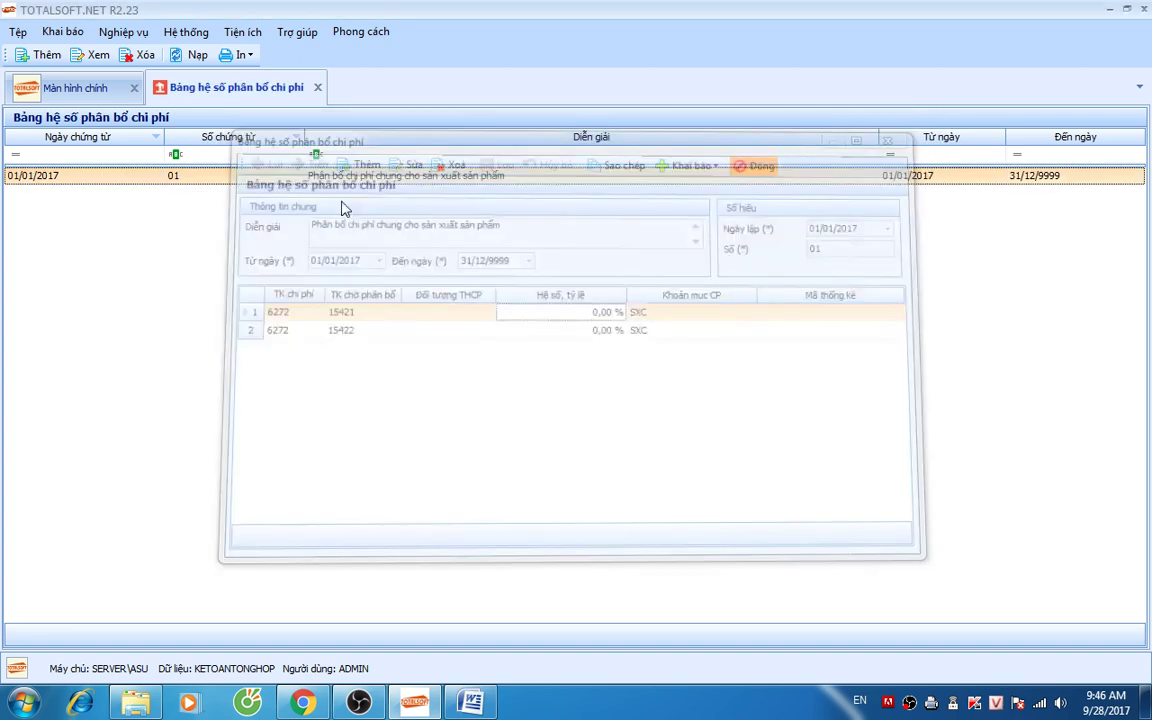
pyautogui.click(317, 88)
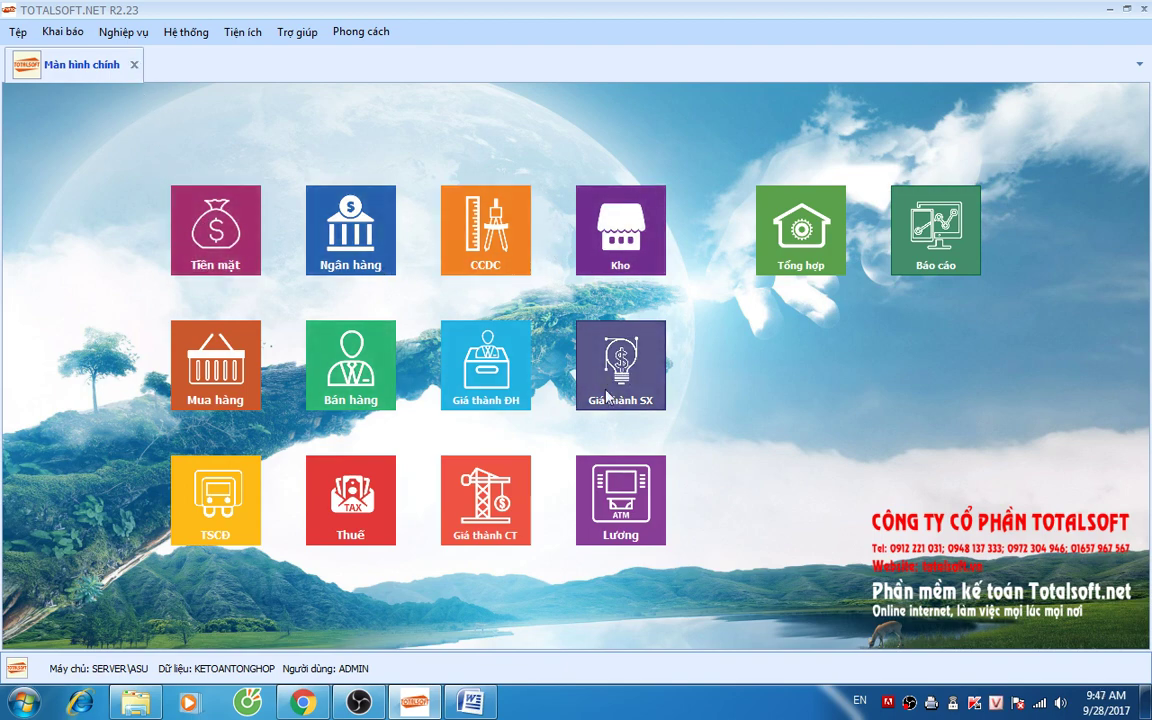
# Step: Try to add a new Kết chuyển chi phí voucher from the Giá thành công trình, vụ việc module
pyautogui.click(497, 487)
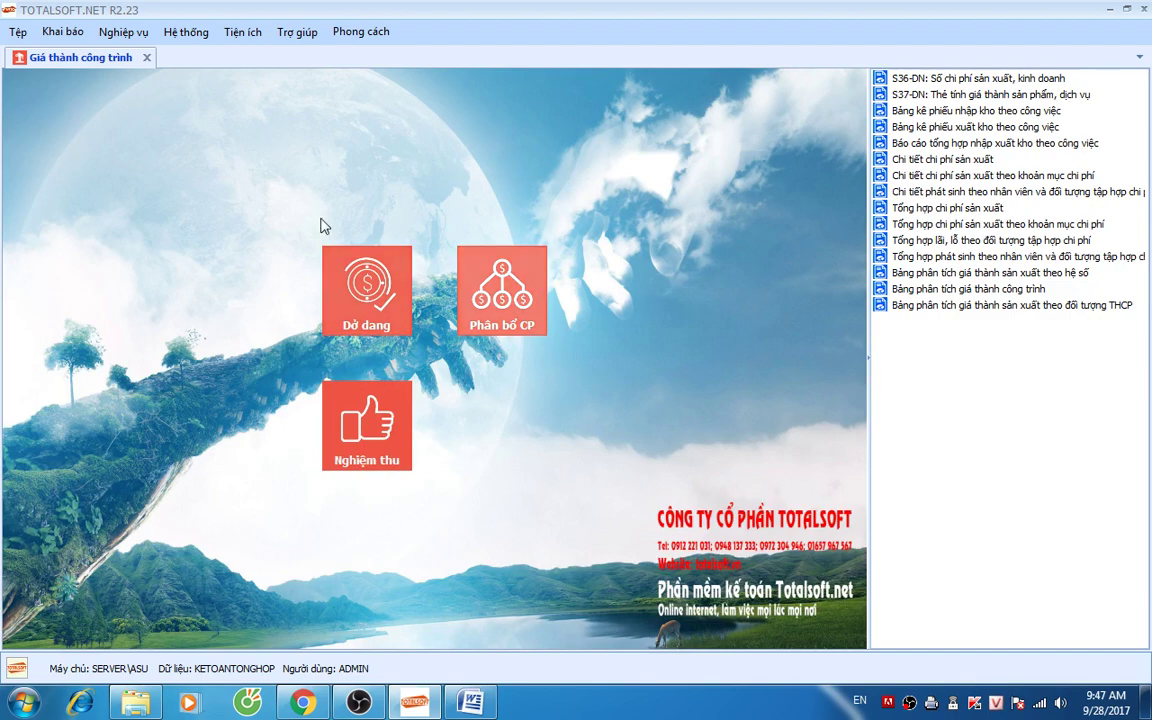
pyautogui.click(123, 31)
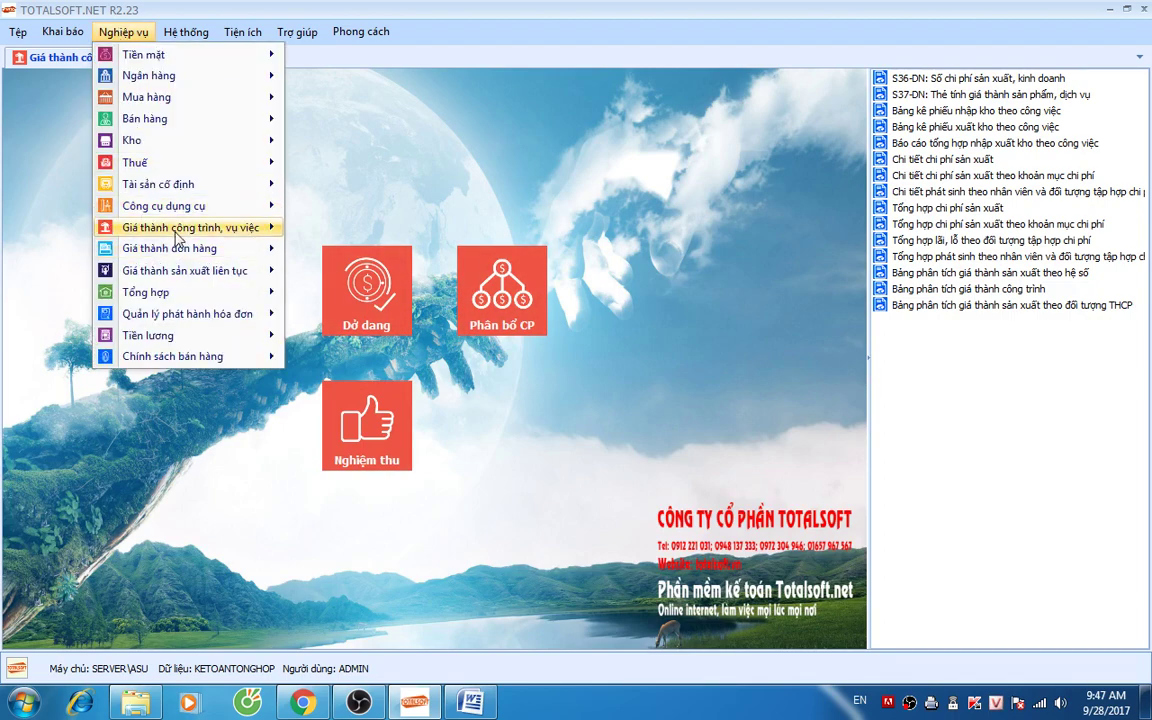
pyautogui.moveTo(176, 233)
pyautogui.click(375, 254)
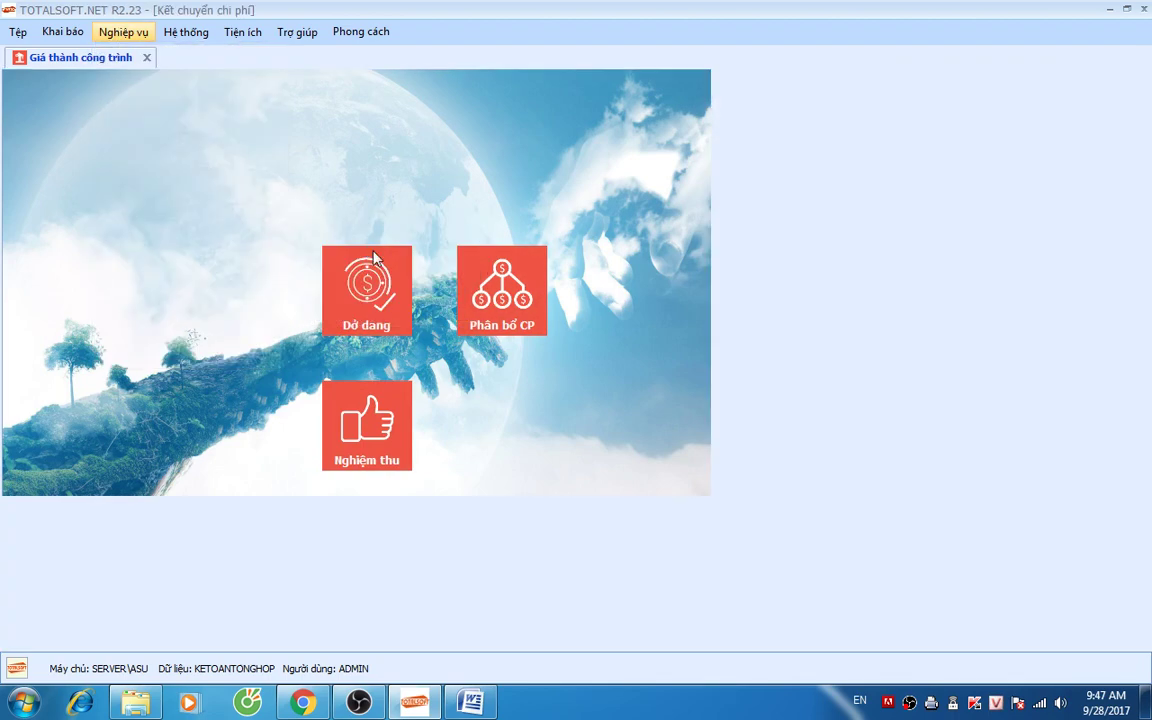
pyautogui.rightClick(328, 190)
pyautogui.click(373, 198)
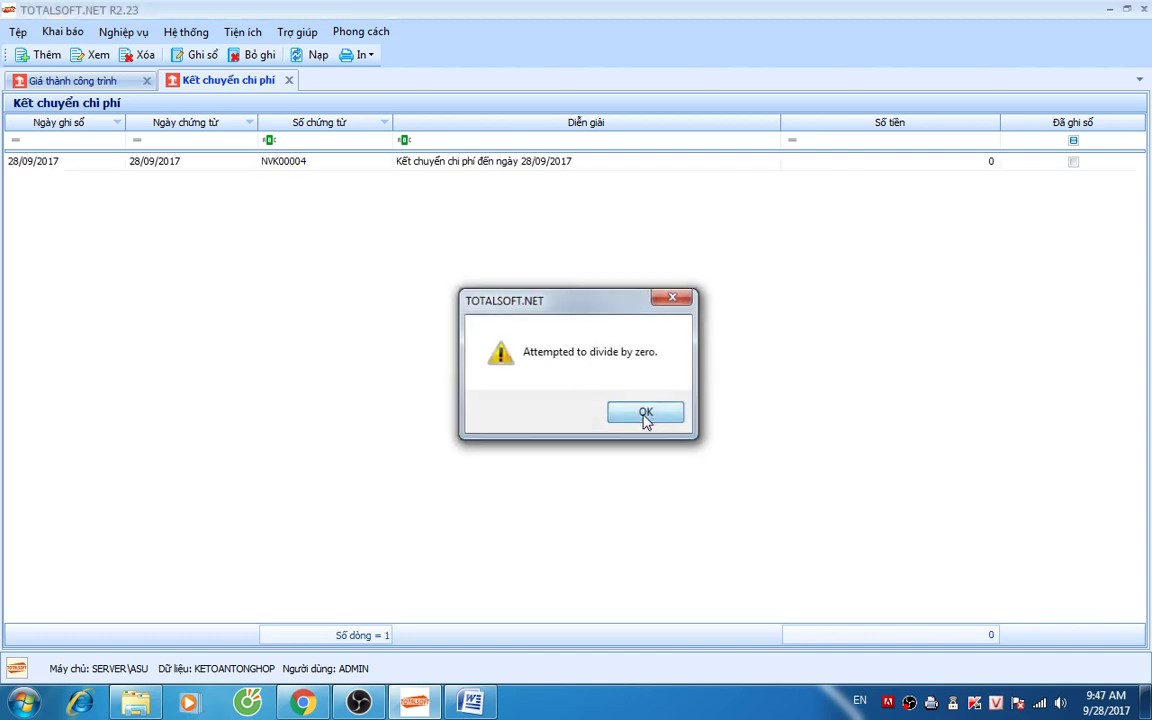
pyautogui.click(645, 413)
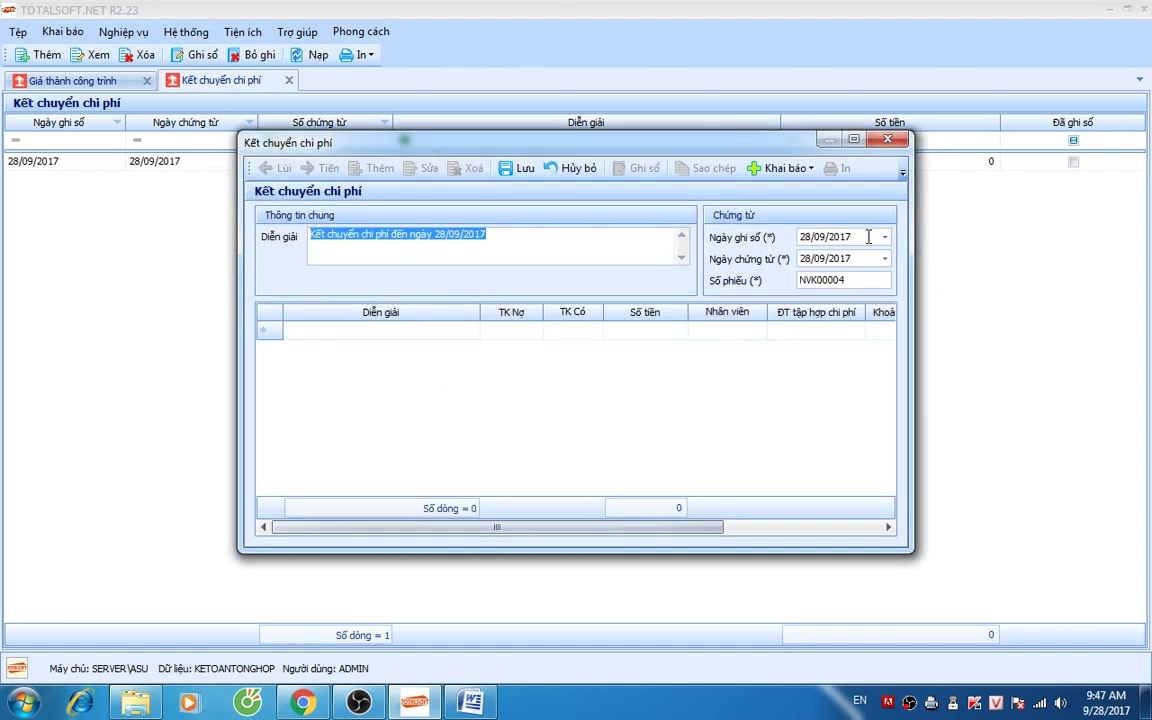
# Step: Try the cost transfer voucher with Ngày ghi sổ 31/01/2017, discard it unsaved and close the voucher list
pyautogui.click(868, 236)
pyautogui.write('03')
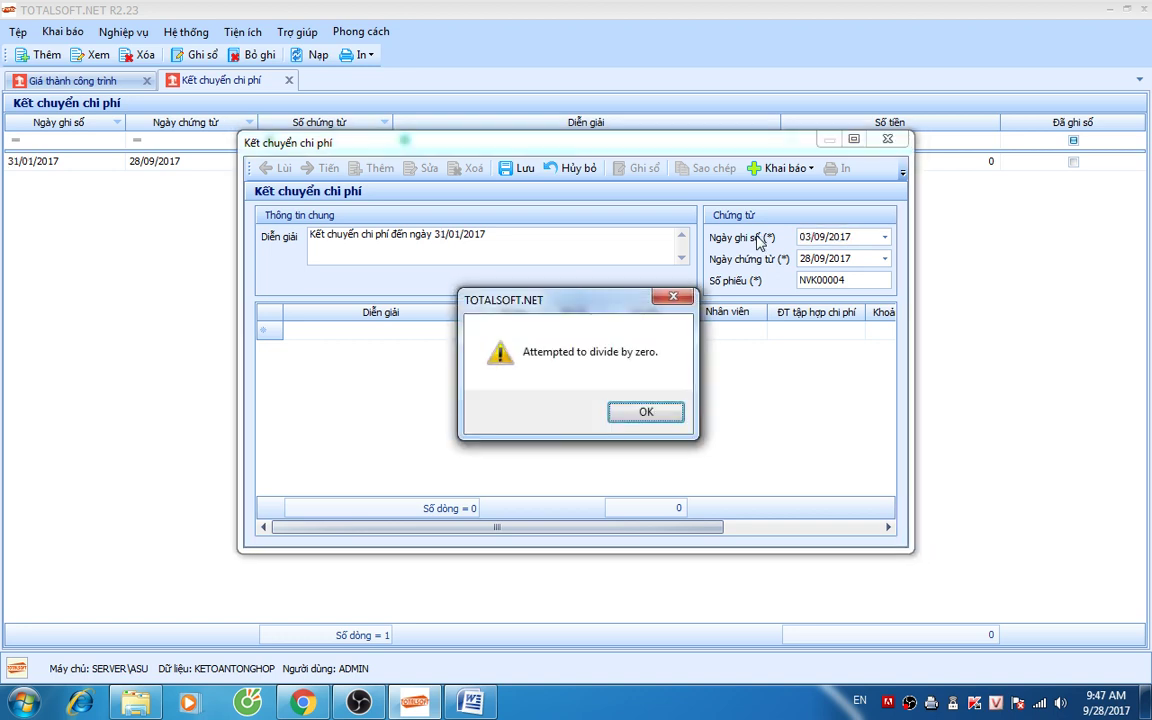
pyautogui.click(646, 414)
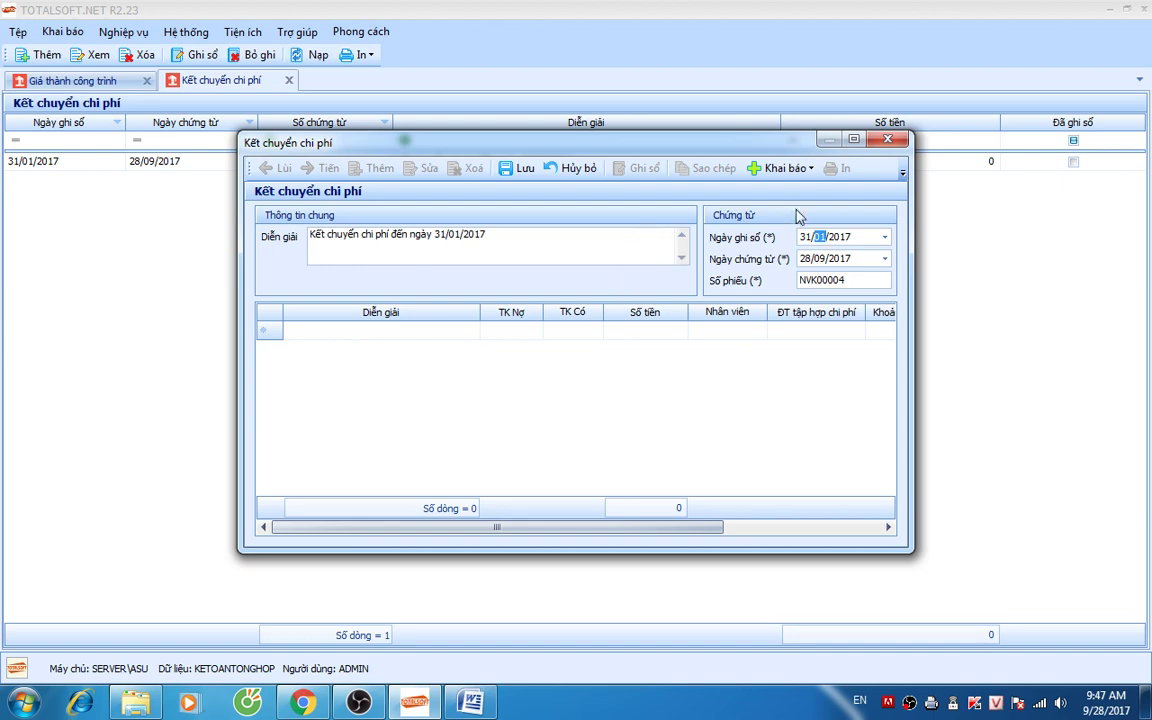
pyautogui.click(887, 139)
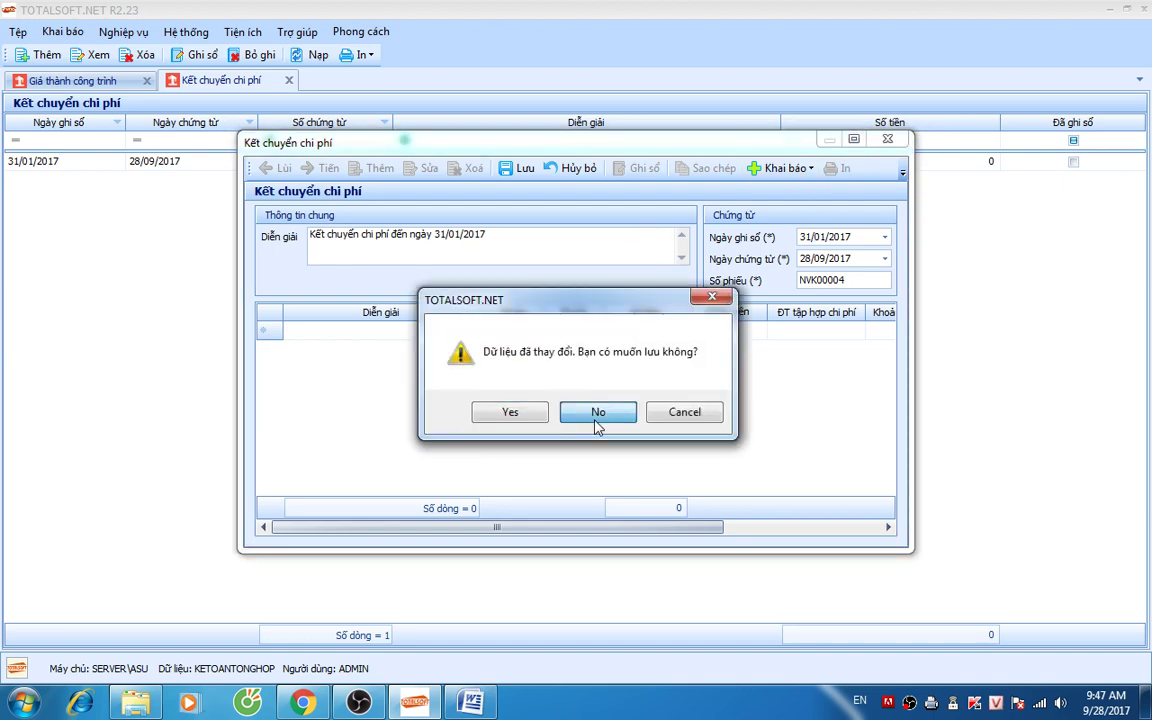
pyautogui.click(597, 410)
pyautogui.click(289, 80)
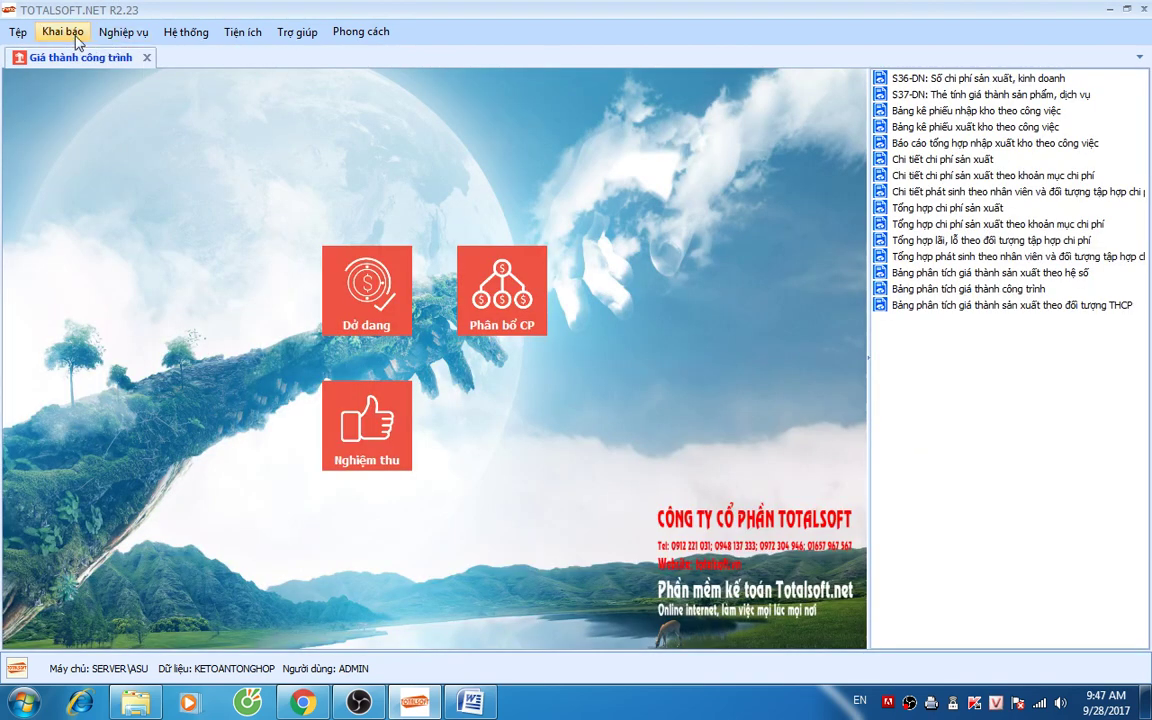
# Step: Open the Tài khoản kết chuyển list and examine its Kết chuyển chi phí entries, including the details of 6212-154
pyautogui.click(124, 37)
pyautogui.moveTo(62, 31)
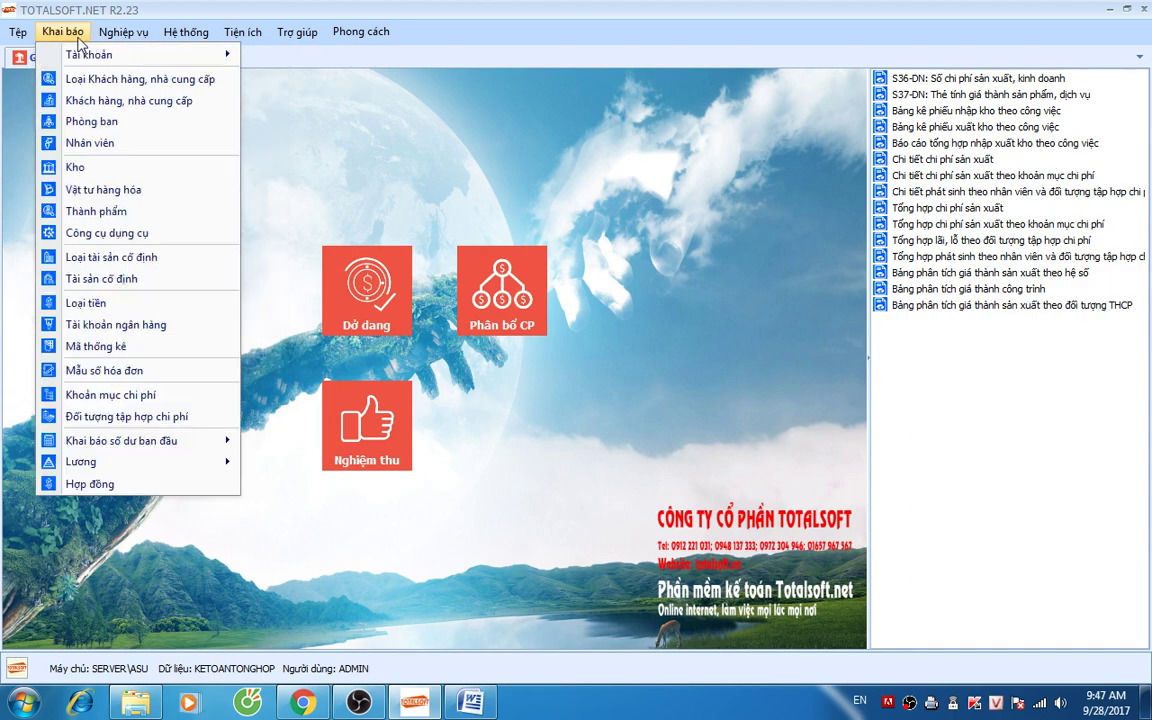
pyautogui.moveTo(90, 60)
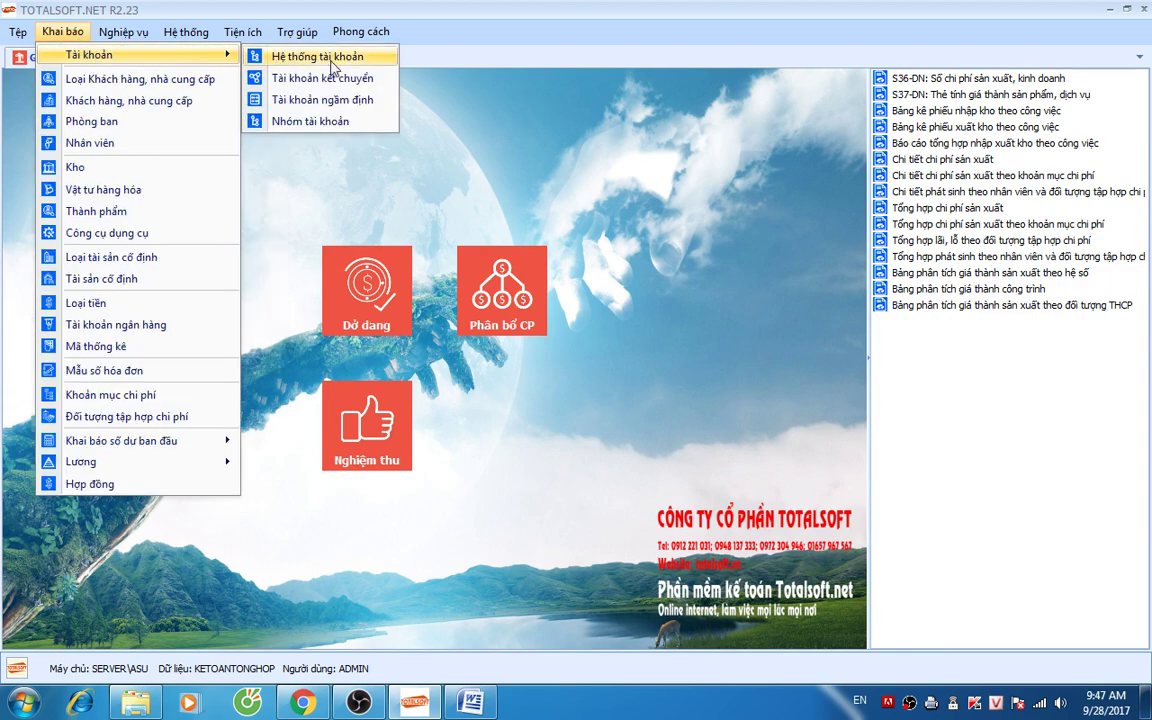
pyautogui.click(333, 79)
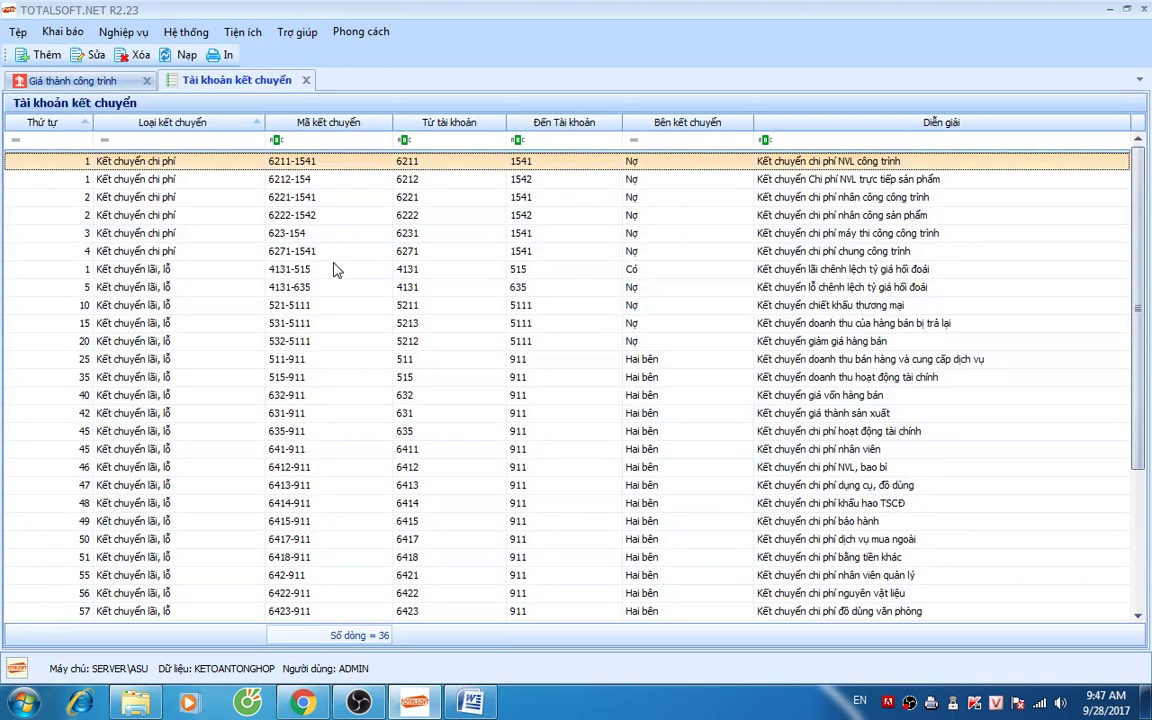
pyautogui.click(309, 235)
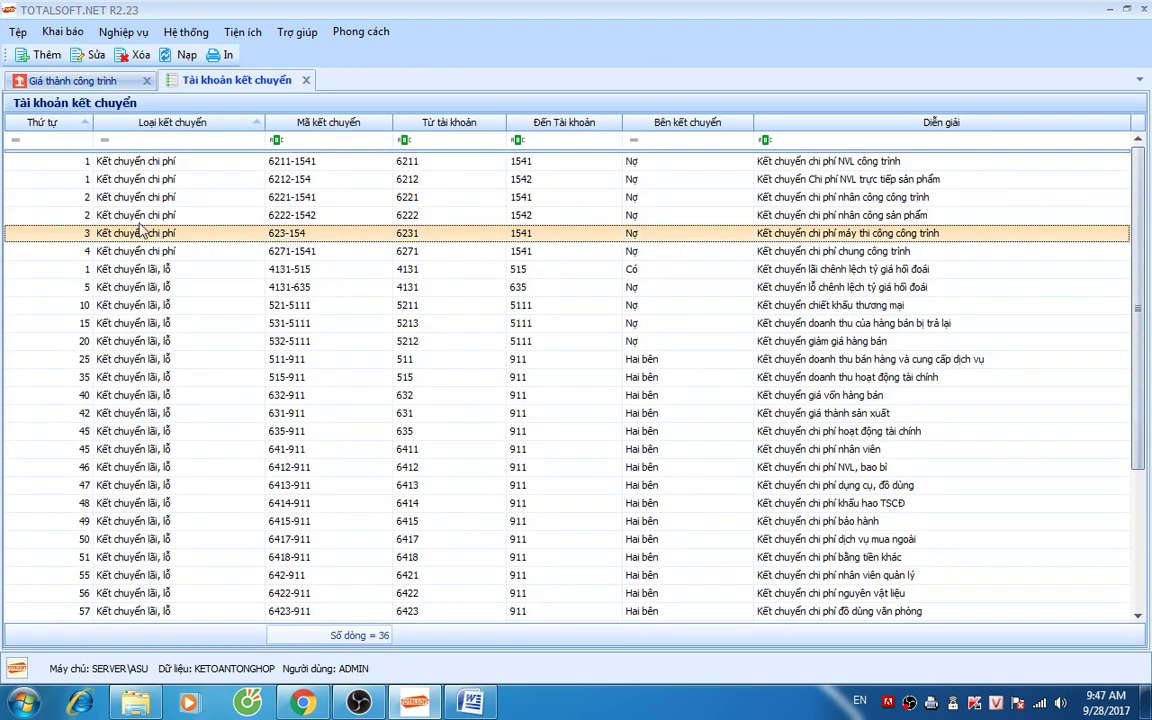
pyautogui.click(104, 177)
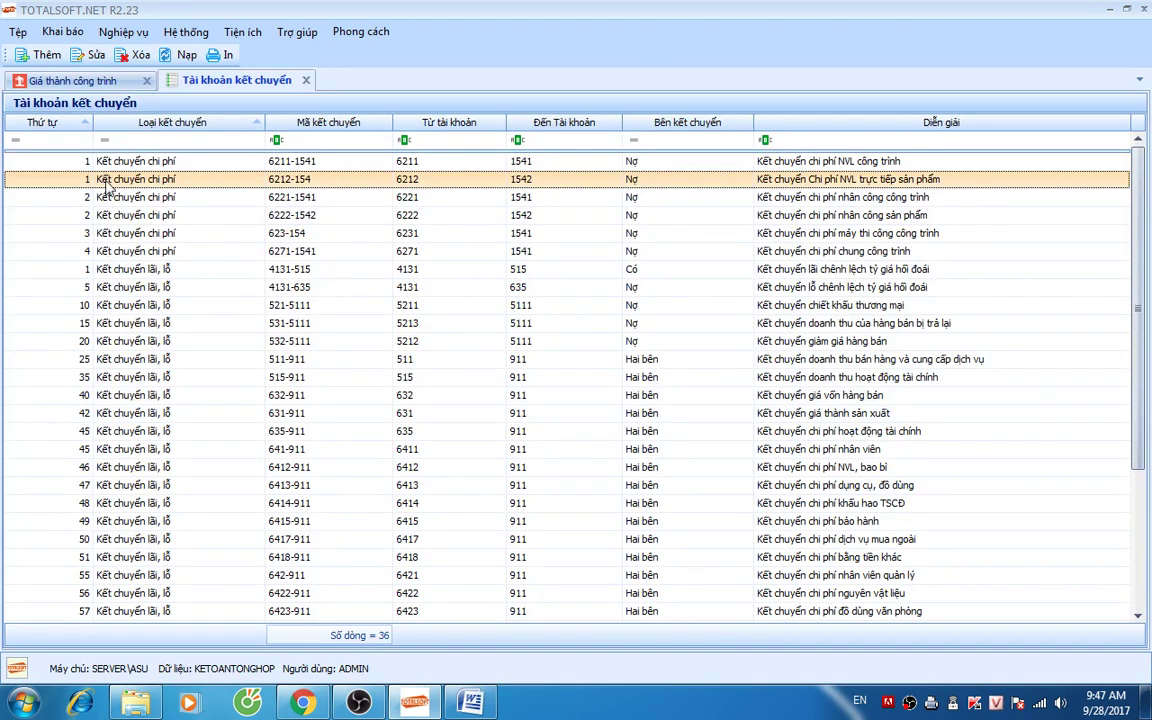
pyautogui.doubleClick(105, 184)
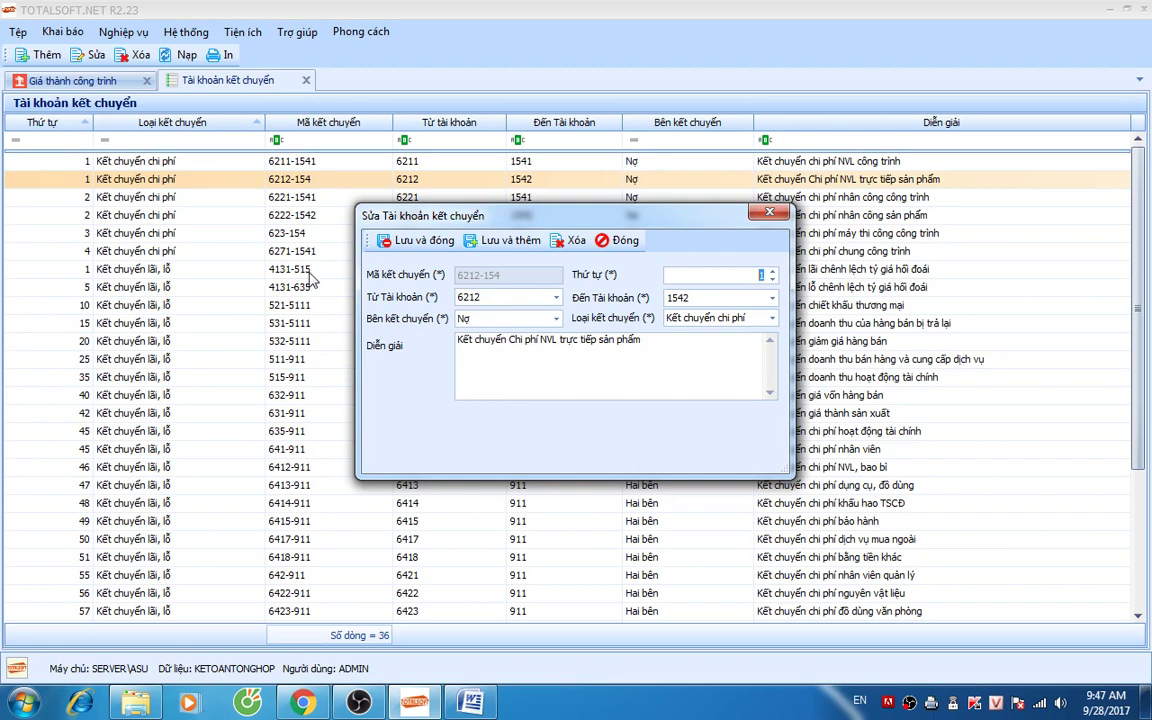
pyautogui.press('Escape')
pyautogui.click(106, 288)
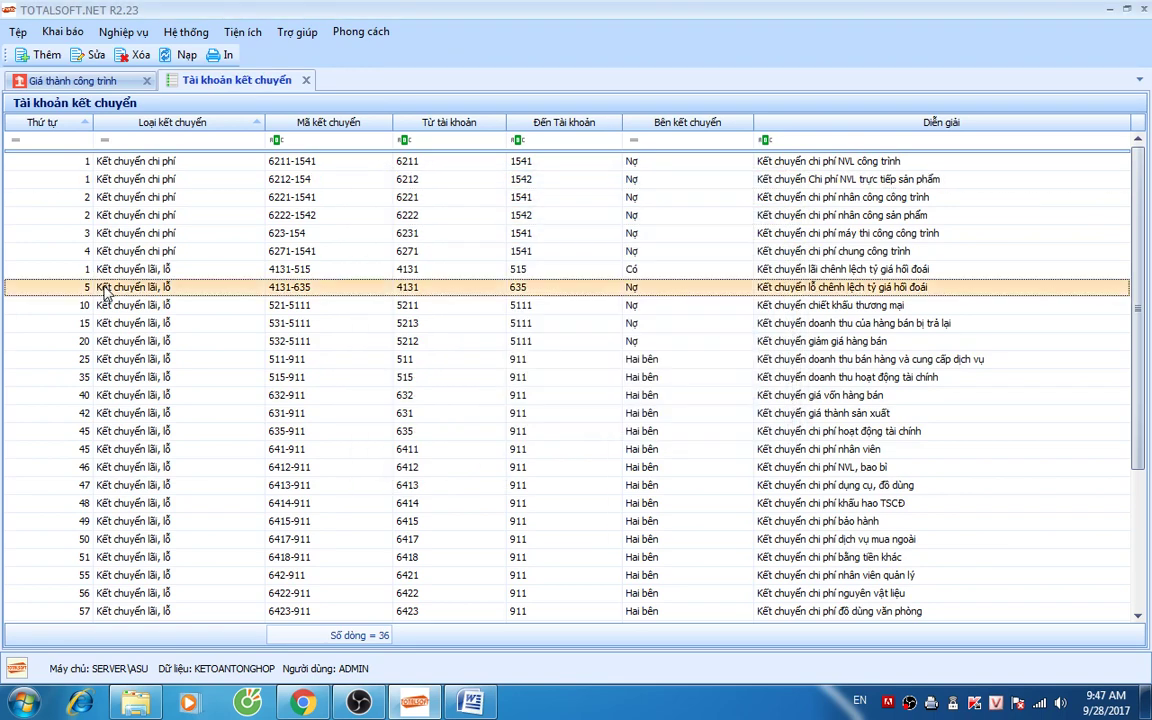
pyautogui.click(106, 254)
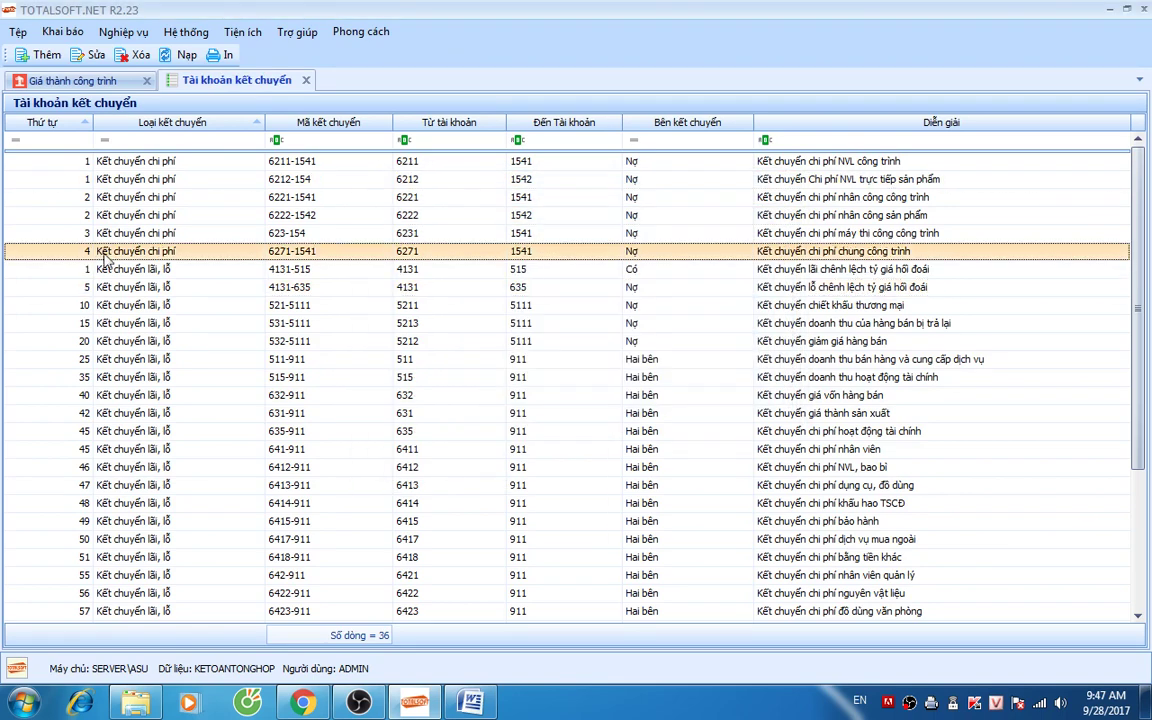
pyautogui.moveTo(123, 245); pyautogui.dragTo(129, 158)
# Step: Set Hệ số, tỷ lệ to 1 for the 15421 and 15422 rows of cost allocation coefficient table 01, saving and closing it
pyautogui.click(123, 31)
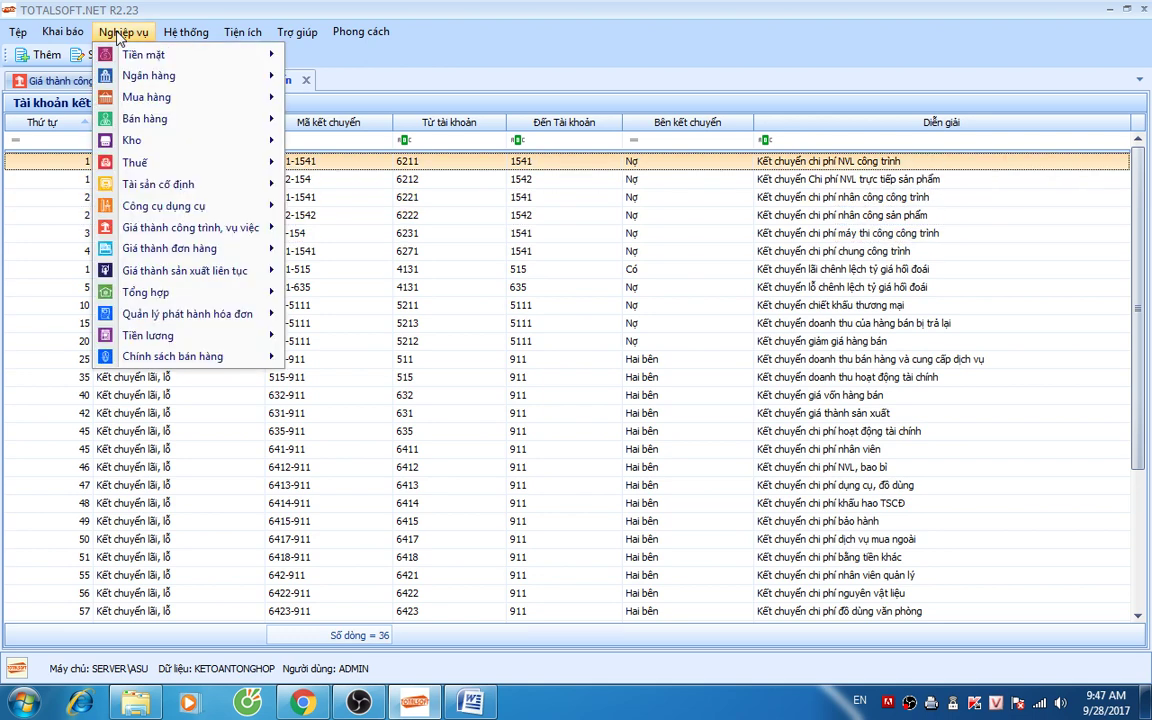
pyautogui.moveTo(168, 233)
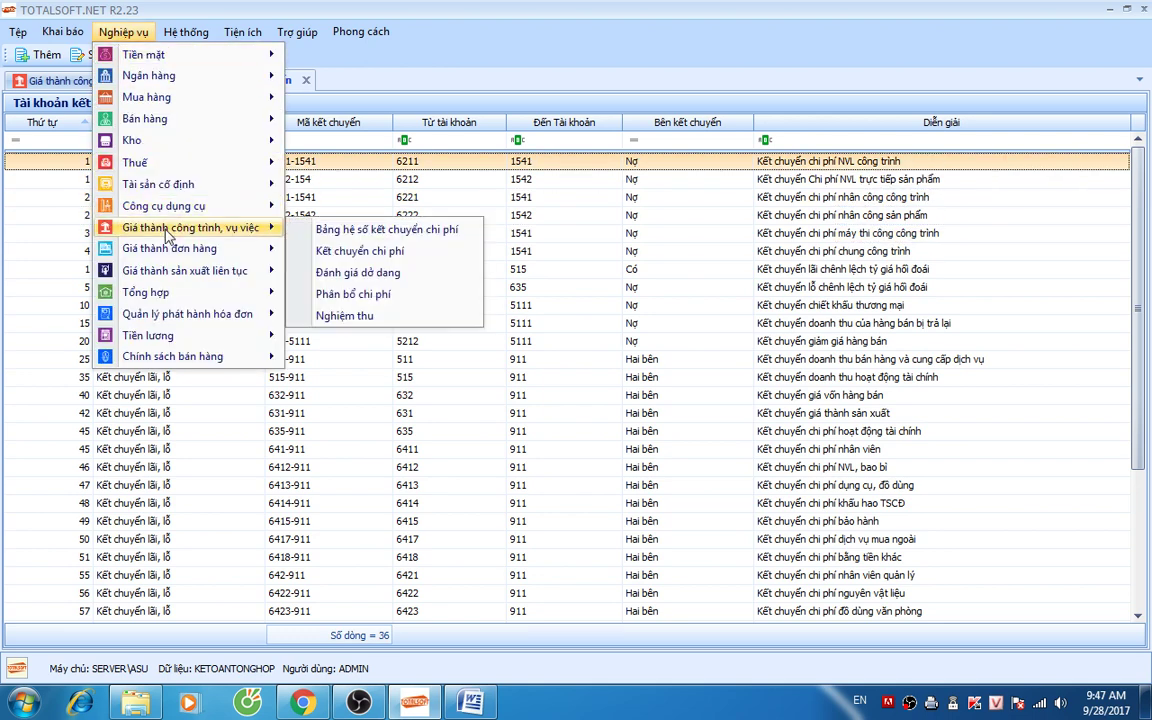
pyautogui.click(376, 231)
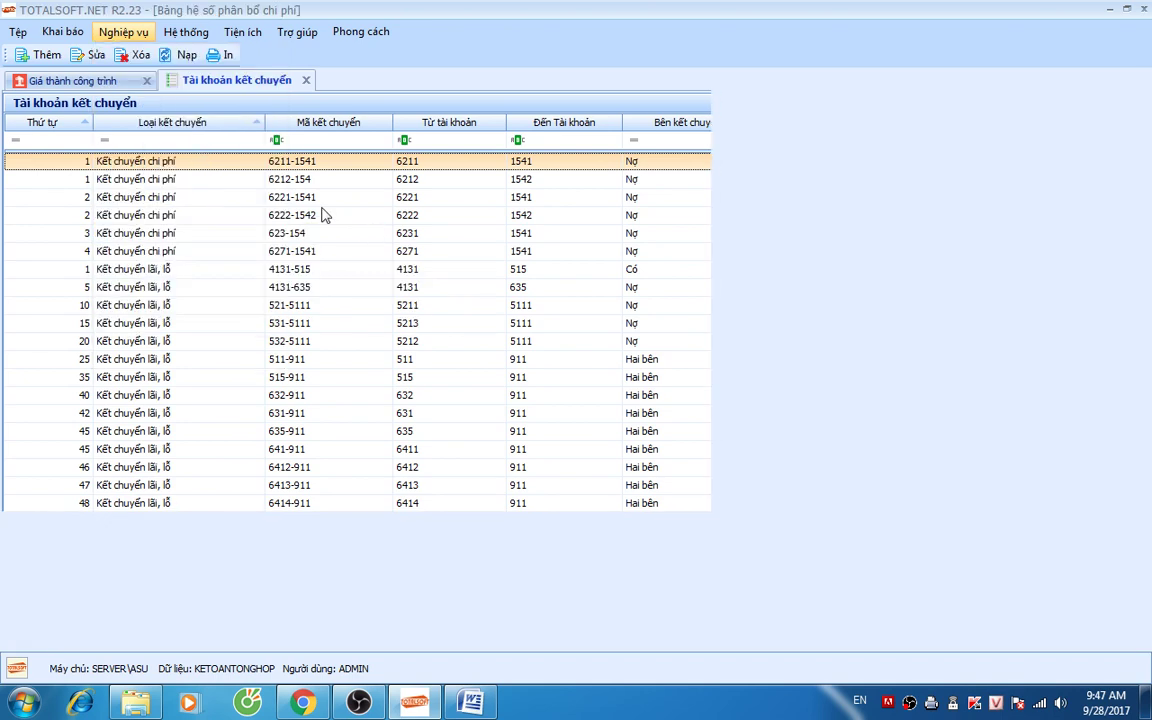
pyautogui.doubleClick(318, 172)
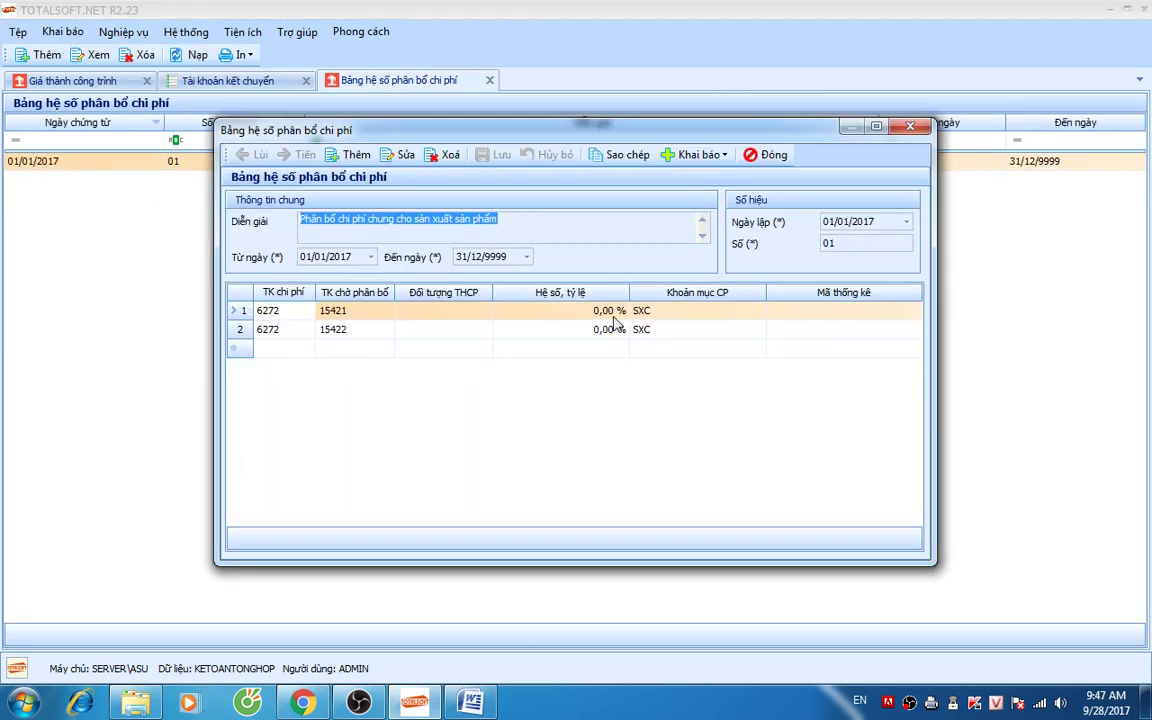
pyautogui.click(403, 155)
pyautogui.write('1')
pyautogui.click(584, 337)
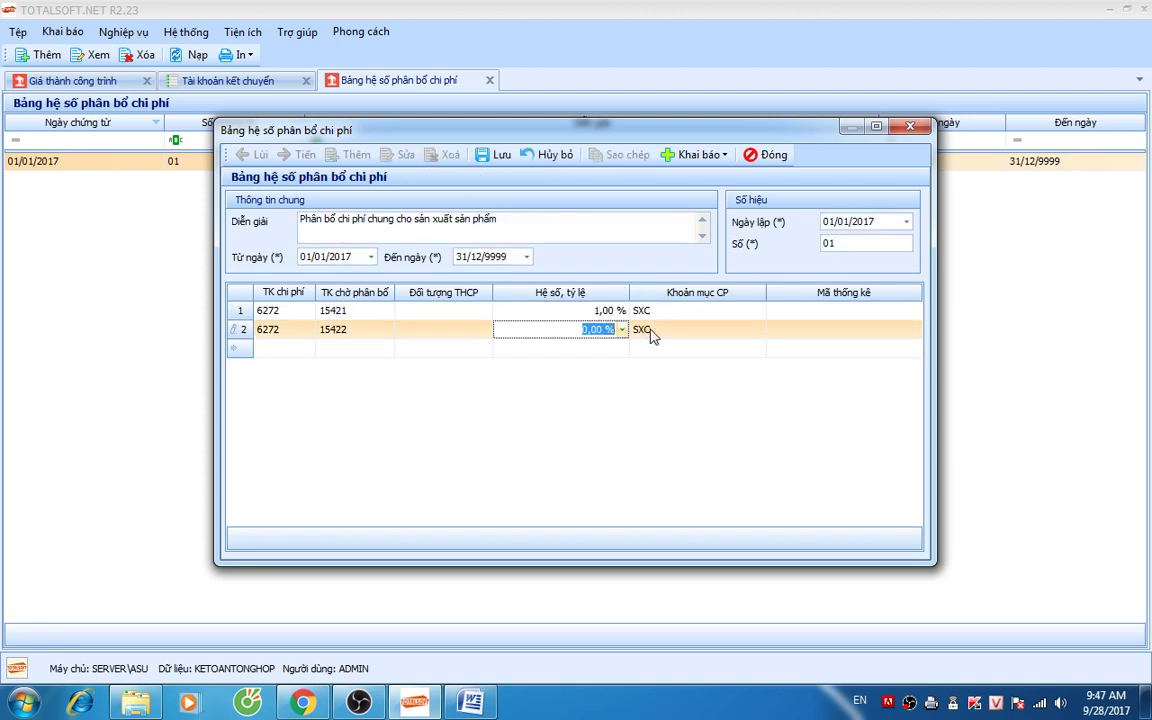
pyautogui.write('1')
pyautogui.click(499, 154)
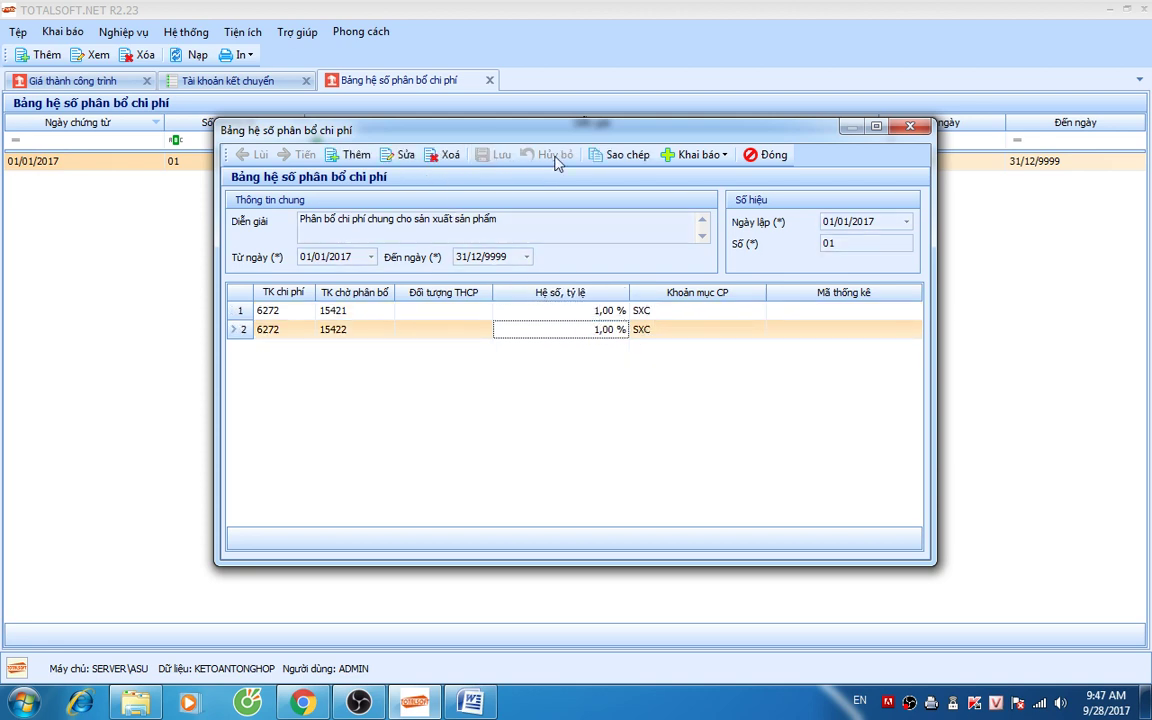
pyautogui.click(766, 154)
# Step: Open Kết chuyển chi phí under Giá thành công trình, vụ việc with a new cost transfer voucher
pyautogui.click(237, 81)
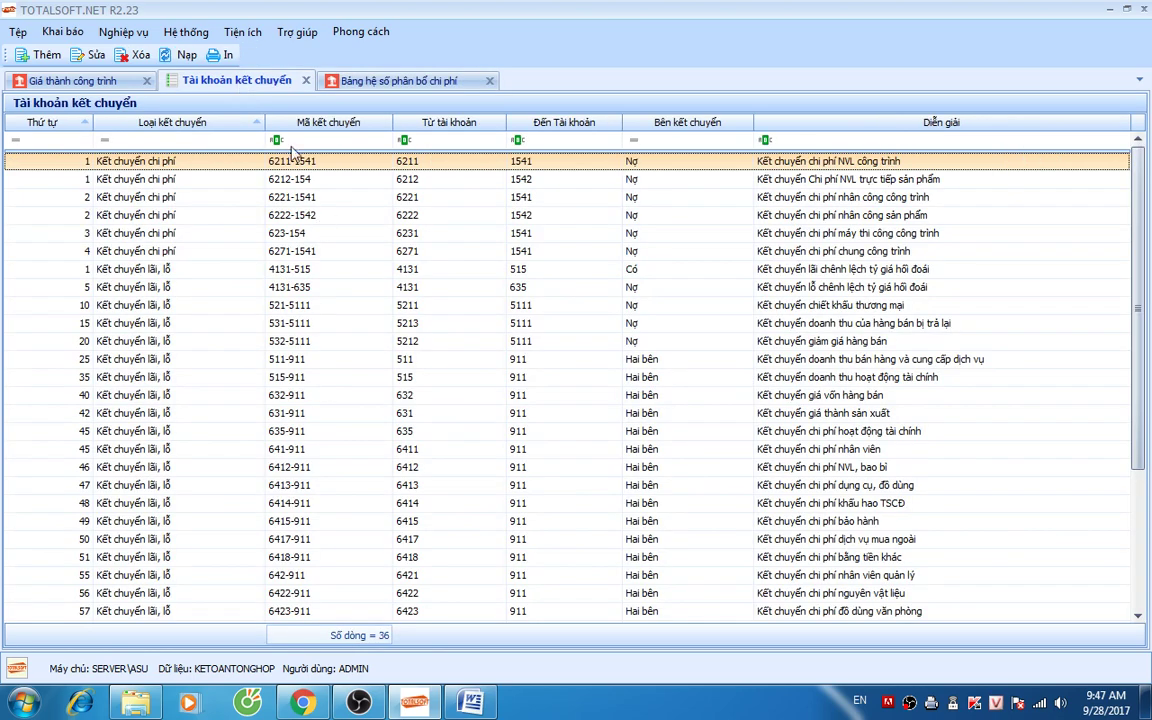
pyautogui.click(104, 33)
pyautogui.moveTo(172, 233)
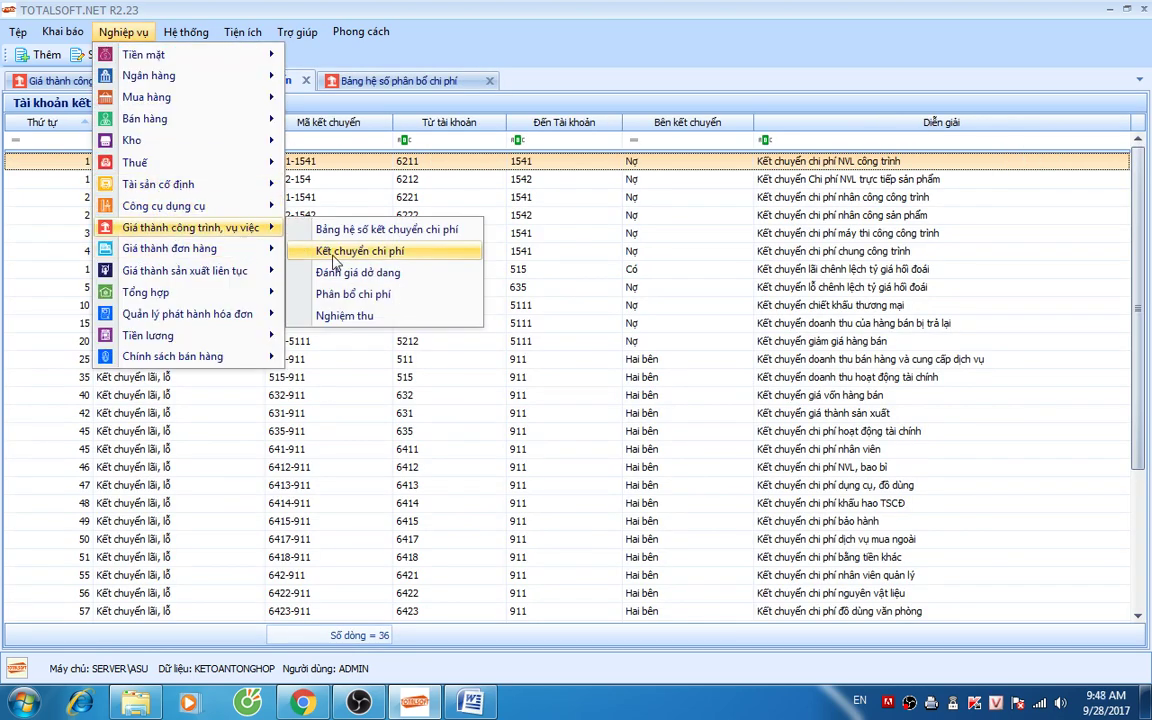
pyautogui.click(340, 252)
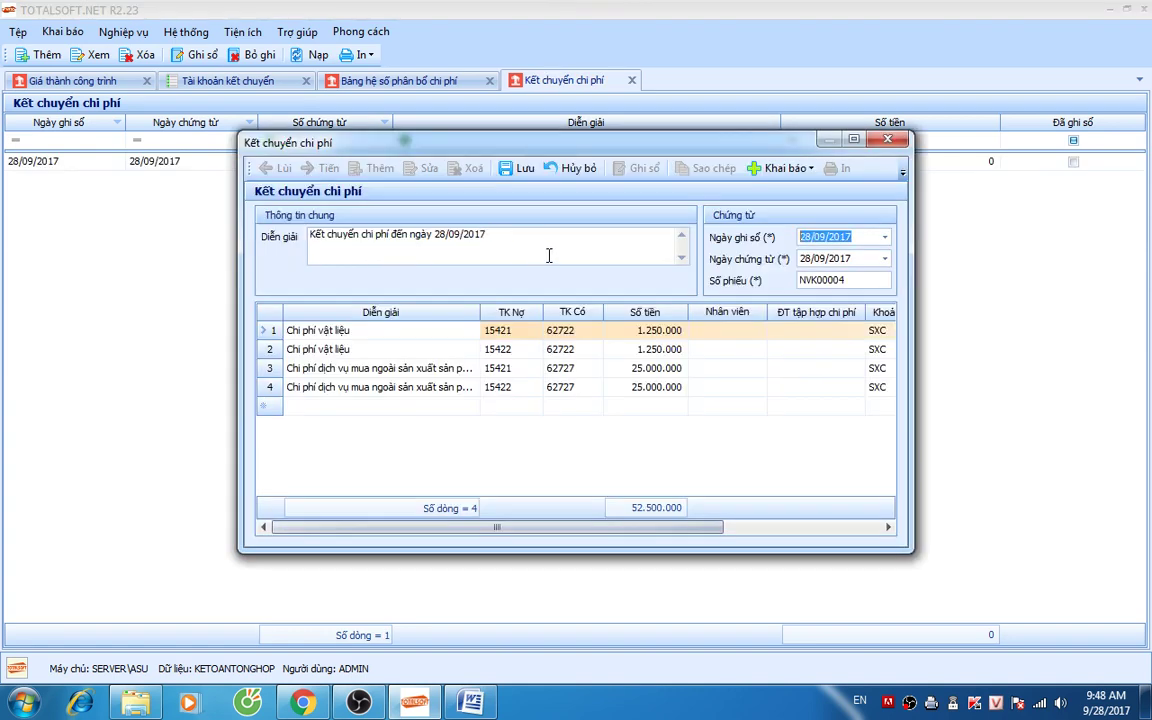
# Step: Try the cost transfer voucher with Ngày ghi sổ and Ngày chứng từ 31/12/2017, examine its contents, and close it without saving
pyautogui.write('3112')
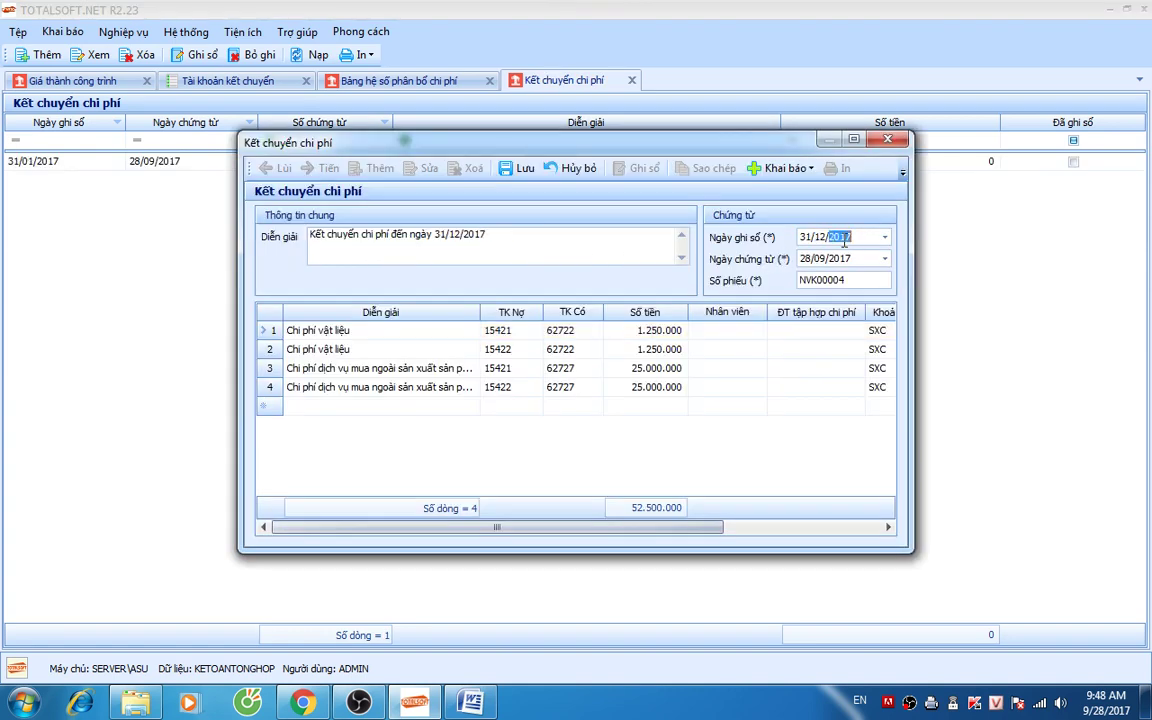
pyautogui.press('Tab')
pyautogui.write('3112')
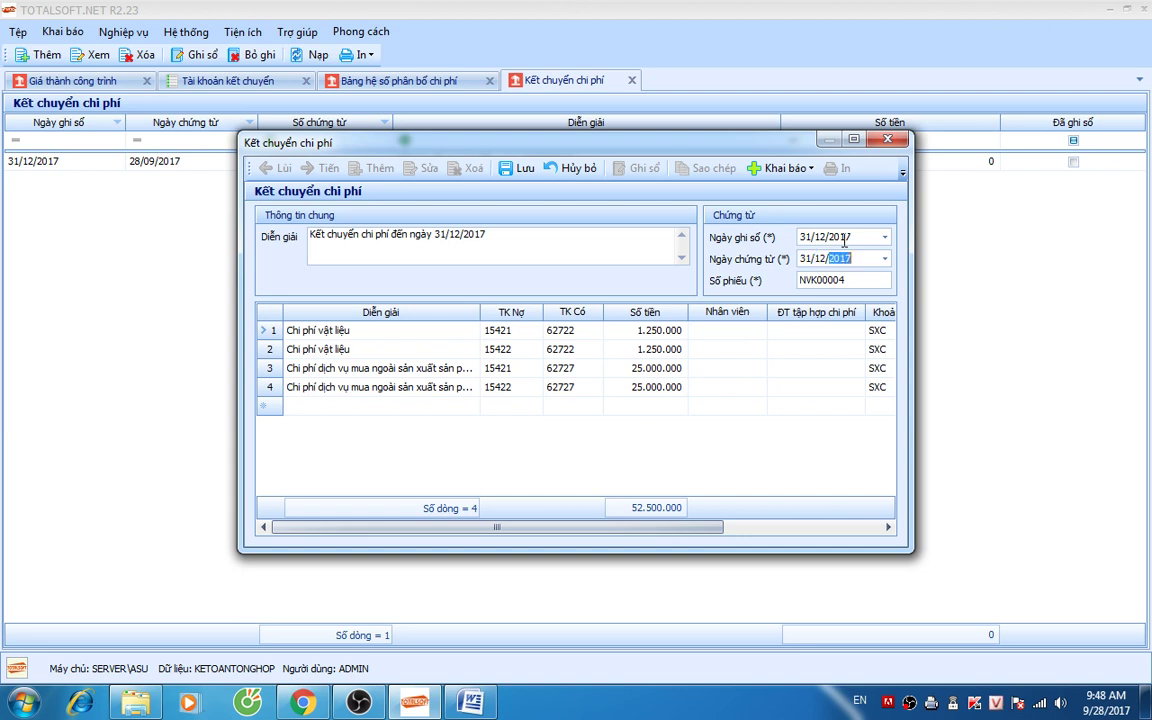
pyautogui.press('Tab')
pyautogui.press('Tab')
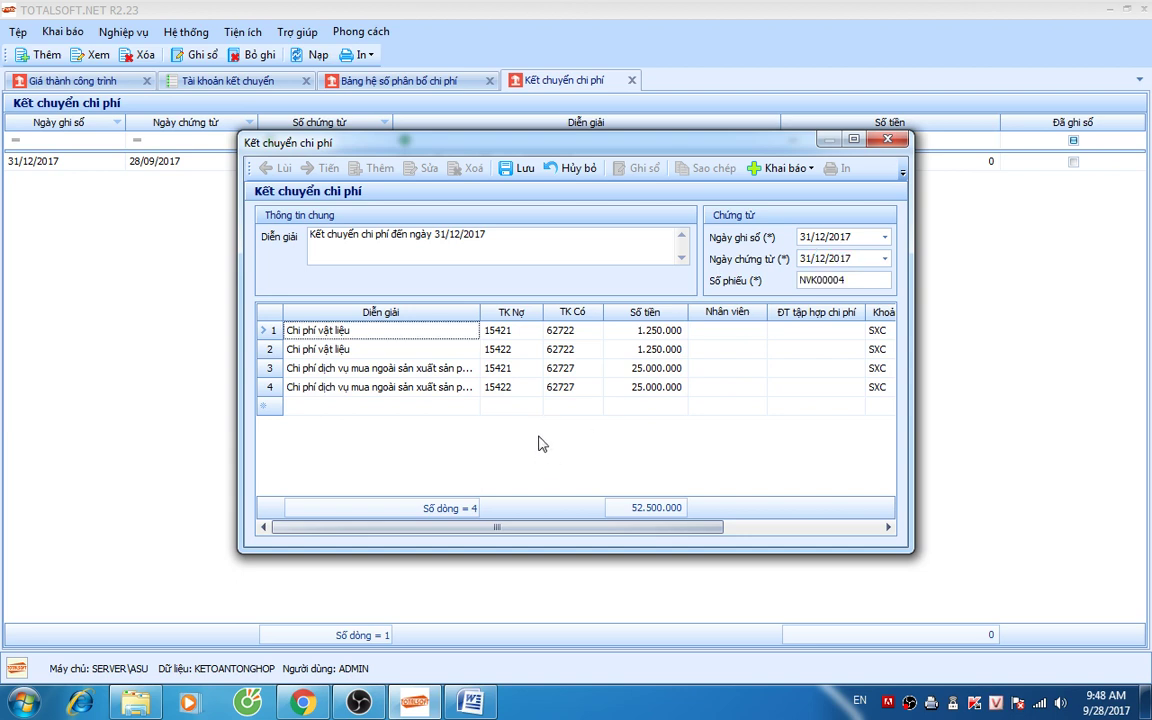
pyautogui.moveTo(500, 528)
pyautogui.mouseDown()
pyautogui.moveTo(670, 531)
pyautogui.moveTo(514, 530)
pyautogui.mouseUp()
pyautogui.moveTo(480, 240); pyautogui.dragTo(311, 234)
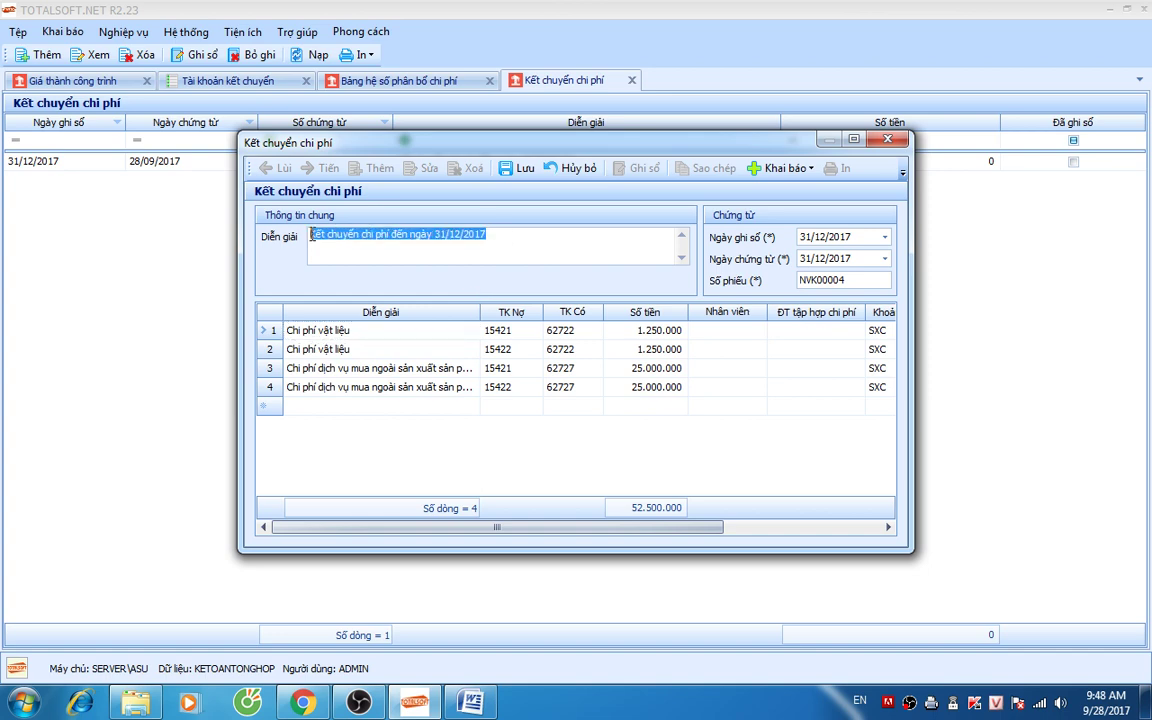
pyautogui.click(884, 139)
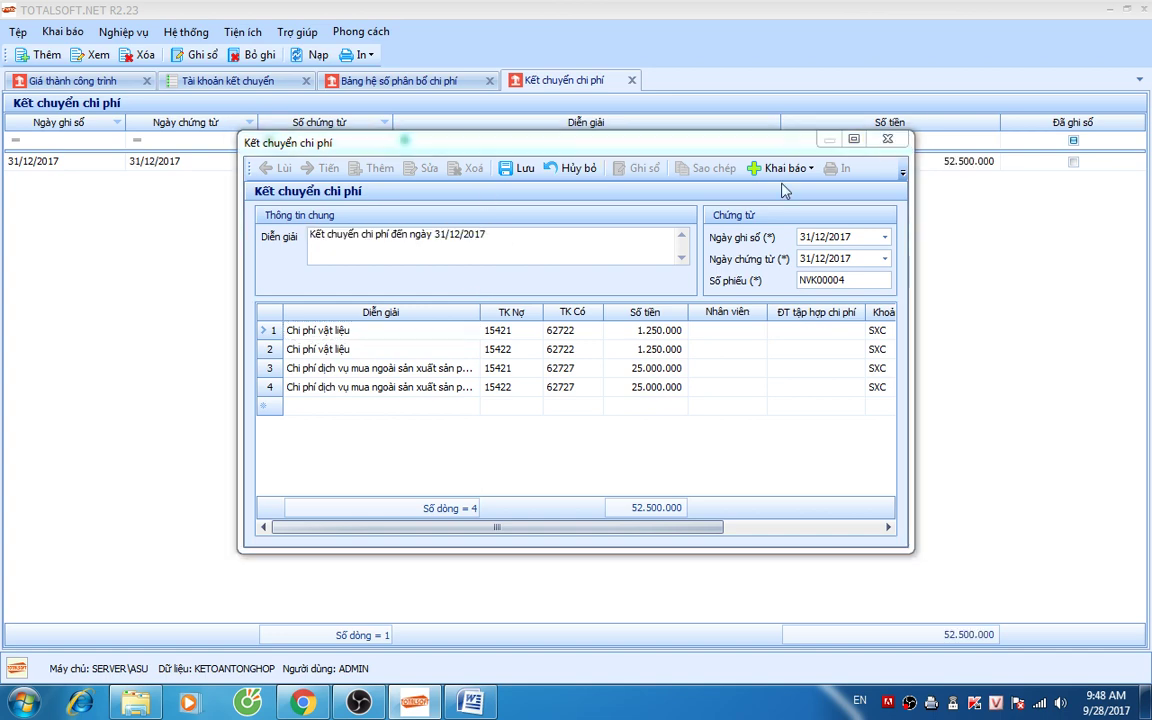
pyautogui.click(596, 414)
# Step: Set Từ ngày to 01/01/2018 in cost allocation coefficient table 01, saving and closing the table
pyautogui.click(378, 82)
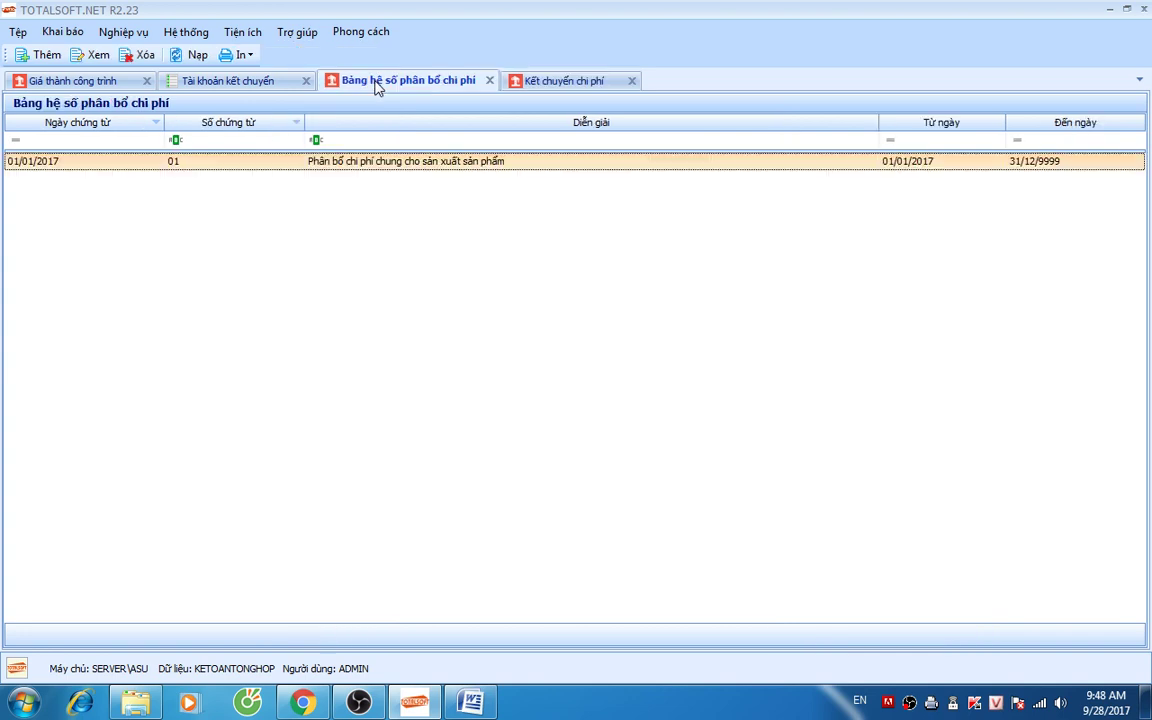
pyautogui.doubleClick(327, 162)
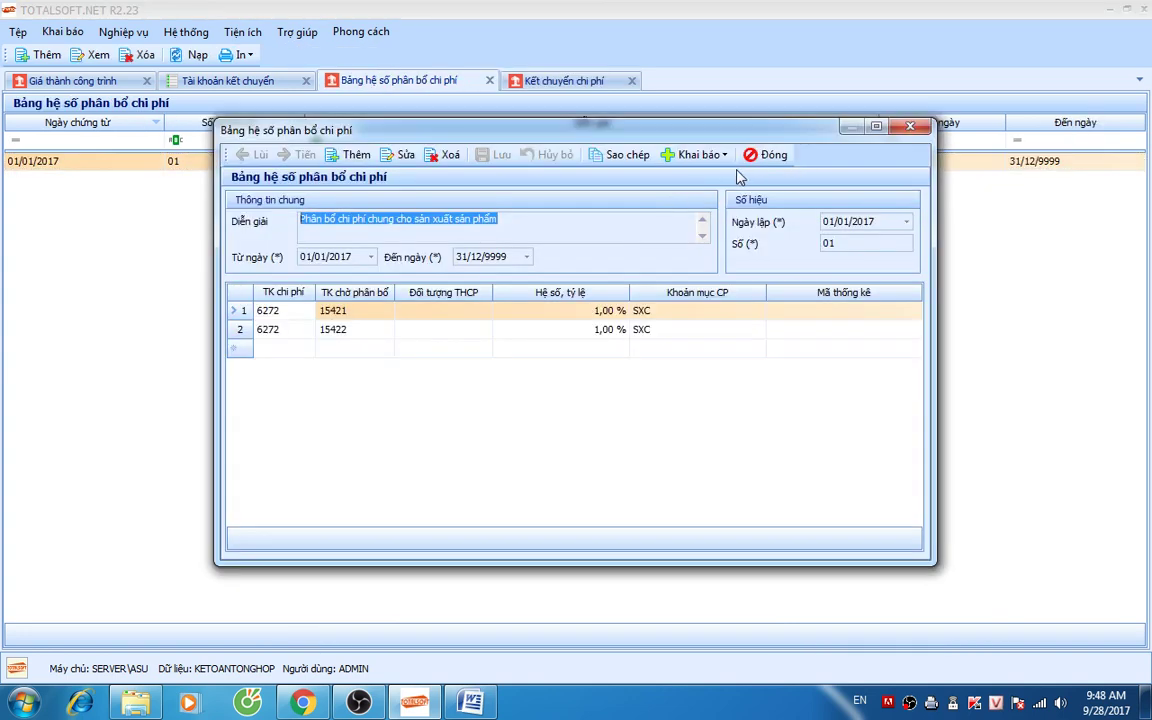
pyautogui.click(403, 155)
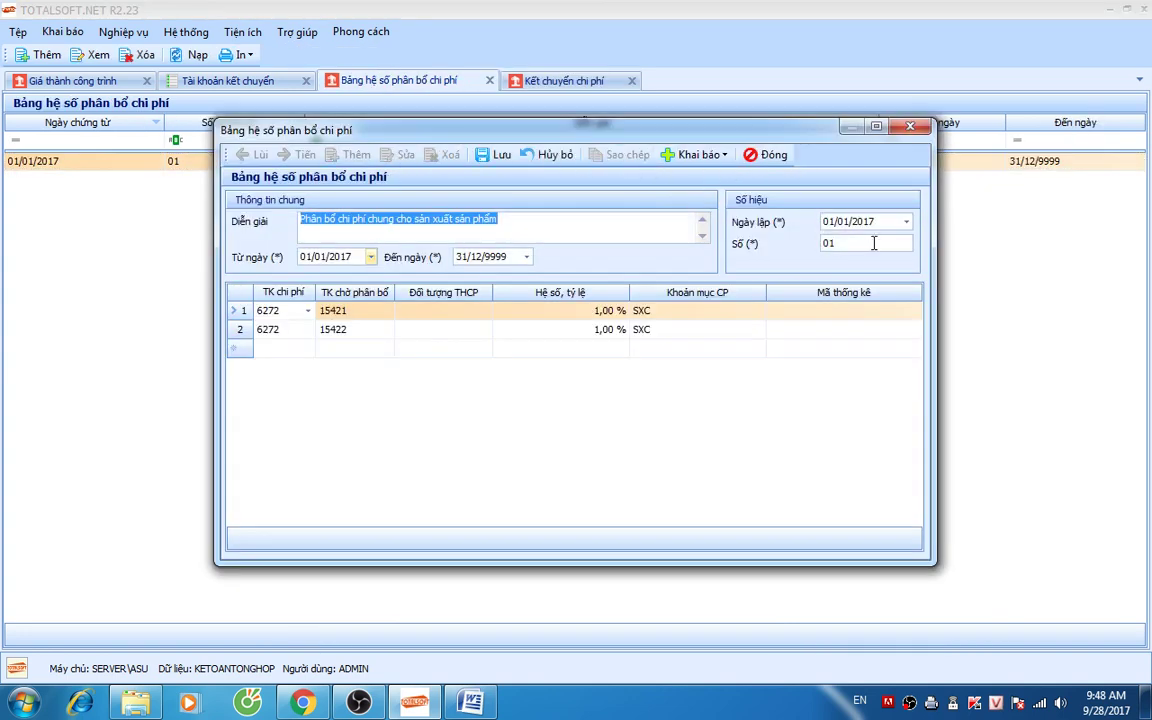
pyautogui.click(359, 256)
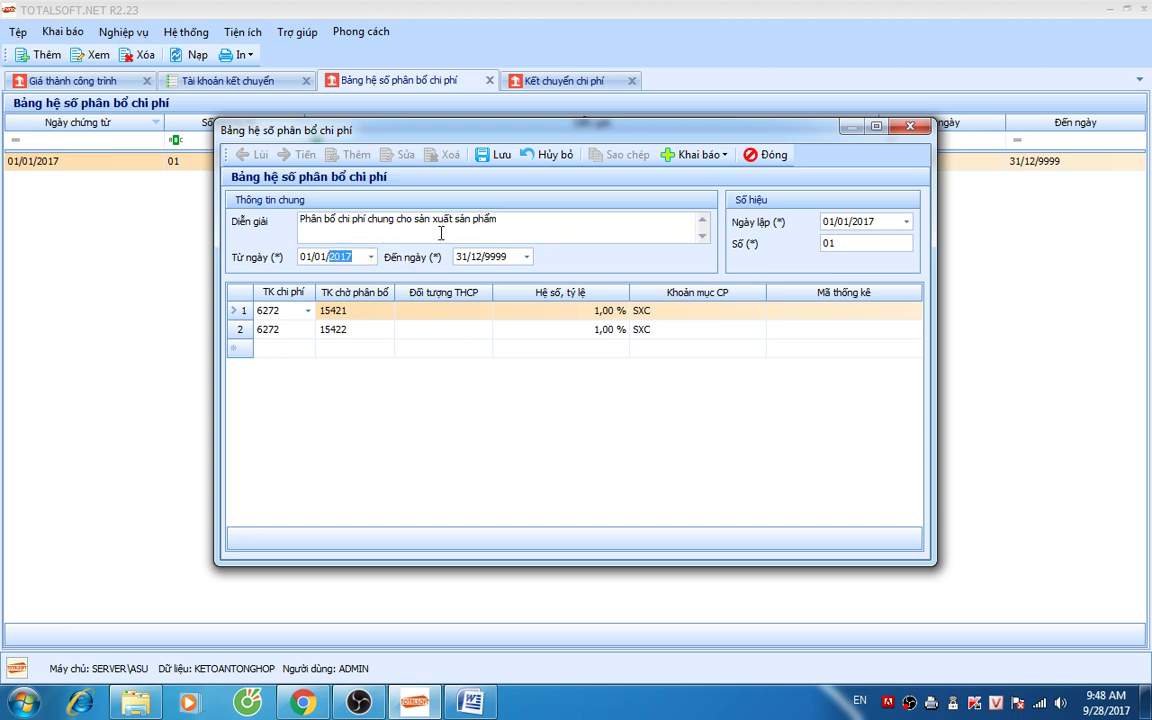
pyautogui.click(480, 157)
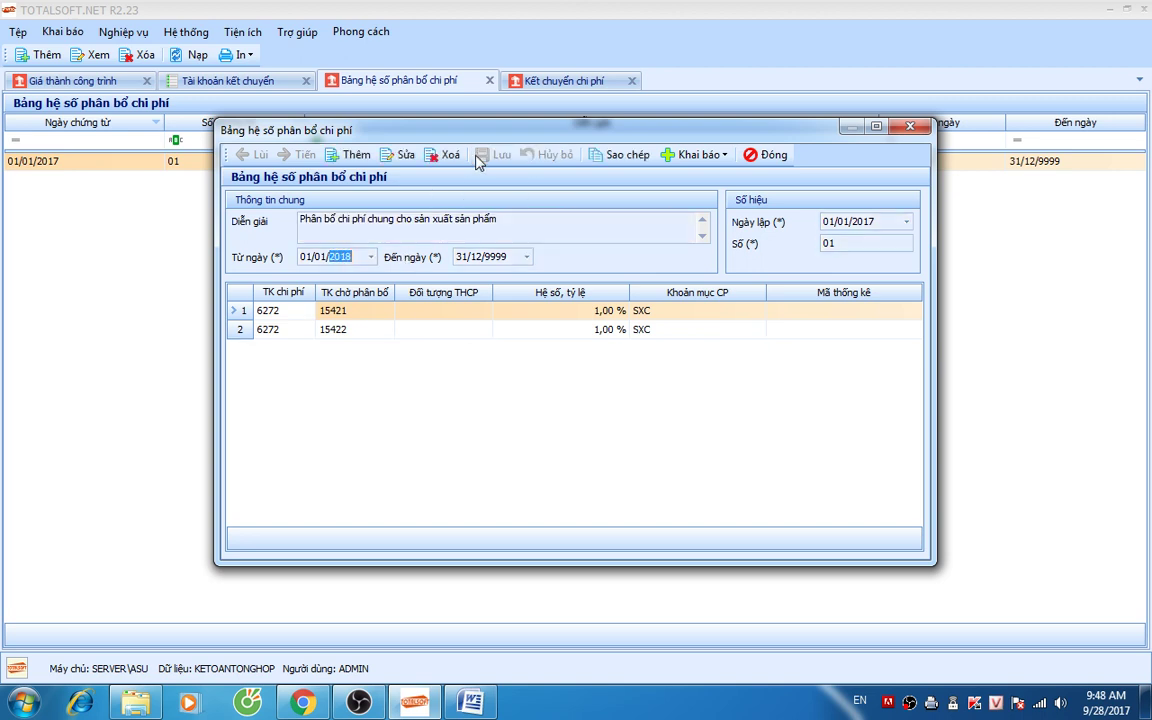
pyautogui.click(765, 155)
# Step: Add another Kết chuyển chi phí voucher, examine its Kết chuyển Chi phí NVL trực tiếp sản phẩm rows, and discard it unsaved
pyautogui.click(545, 83)
pyautogui.rightClick(313, 174)
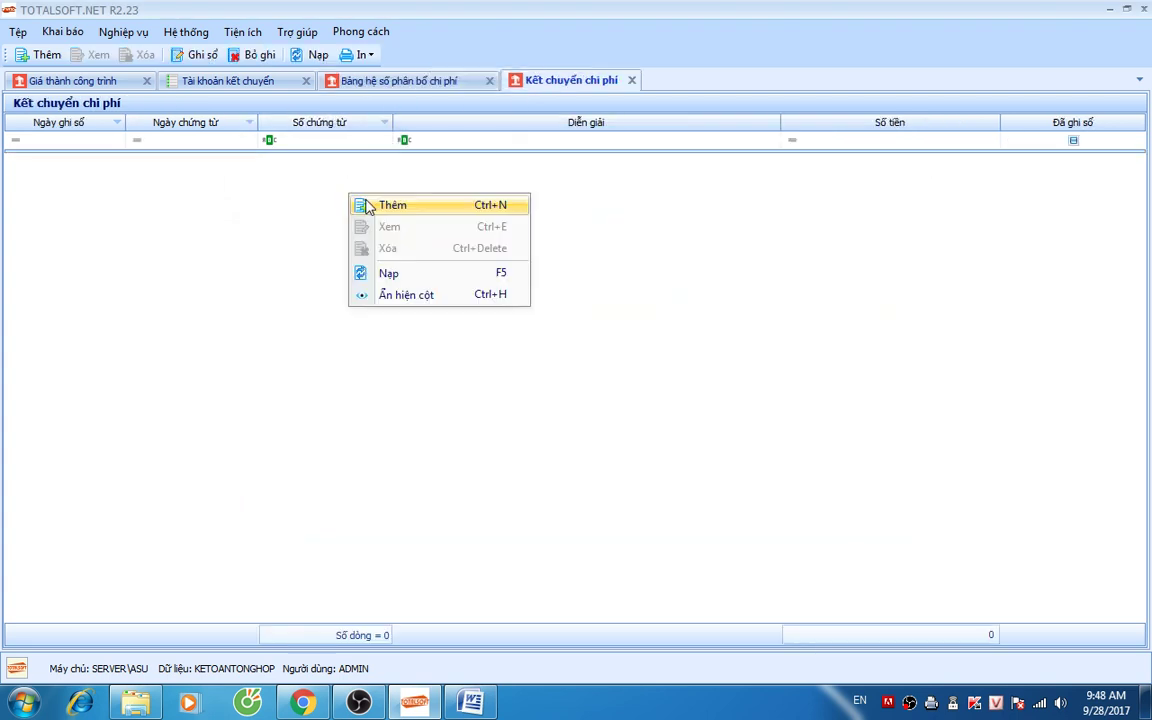
pyautogui.click(358, 186)
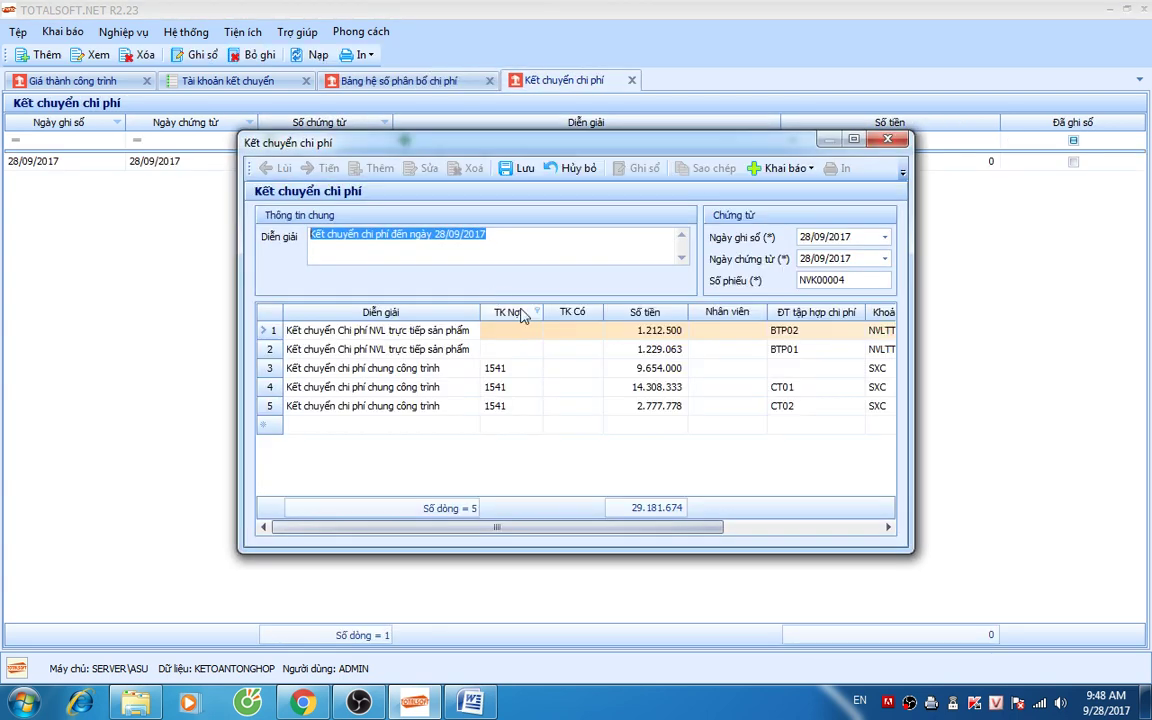
pyautogui.click(333, 331)
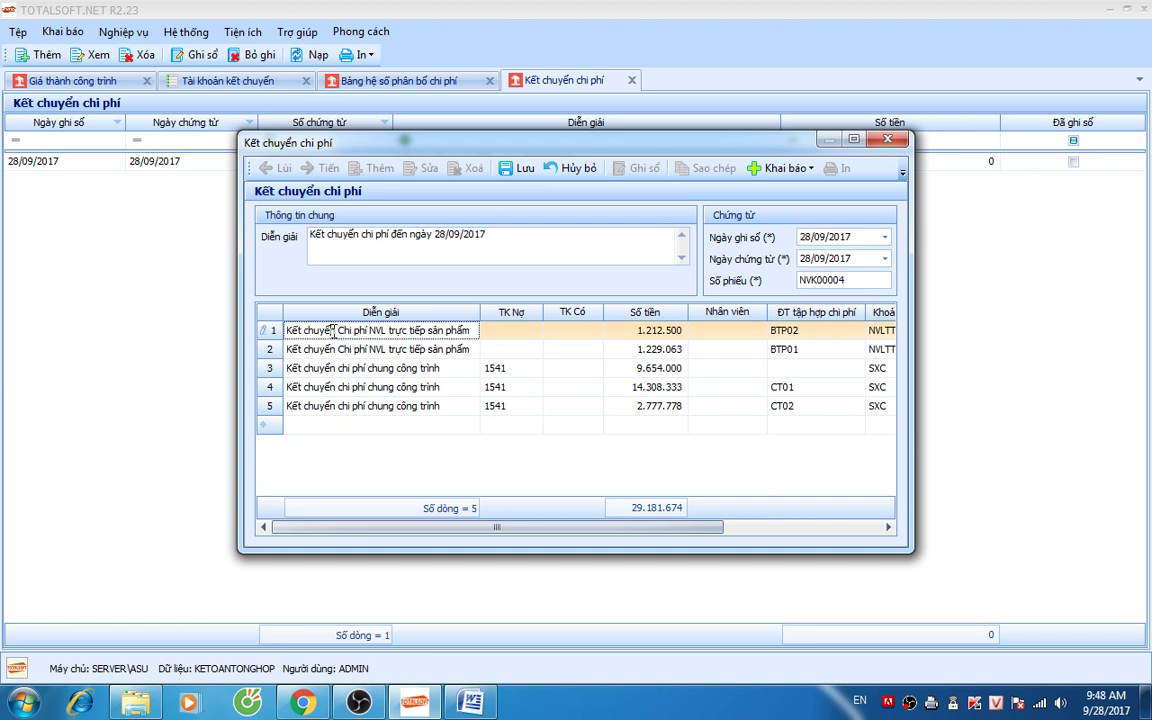
pyautogui.click(415, 355)
pyautogui.click(365, 330)
pyautogui.click(520, 345)
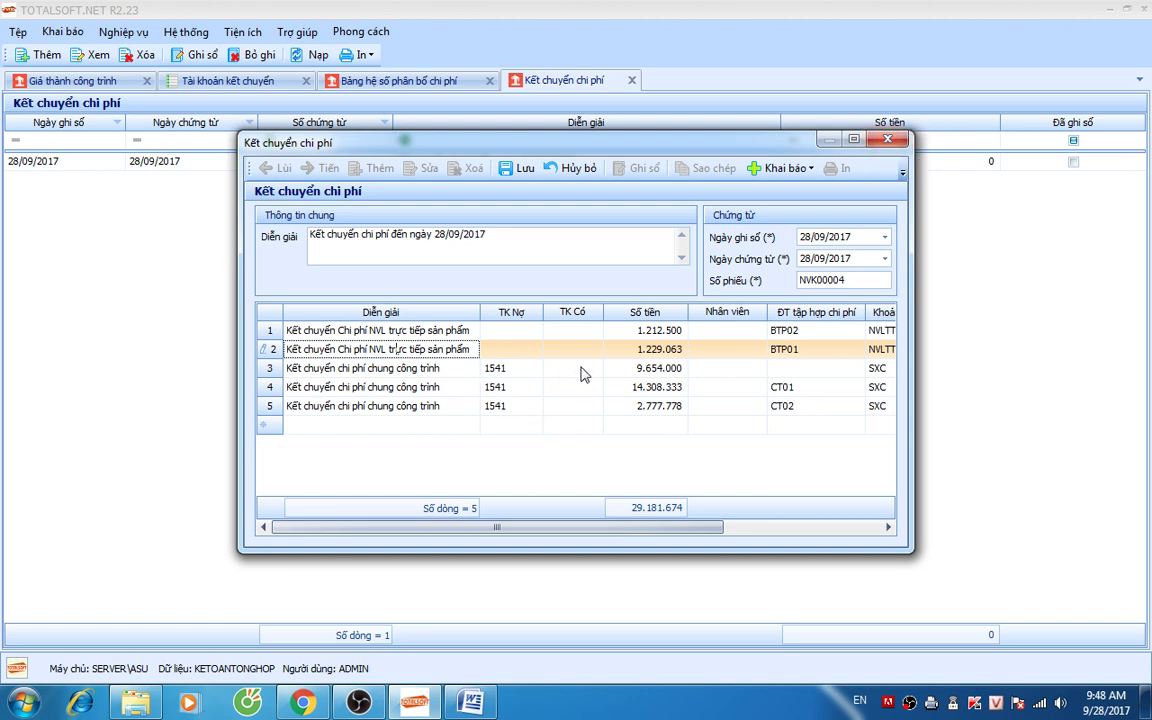
pyautogui.click(887, 142)
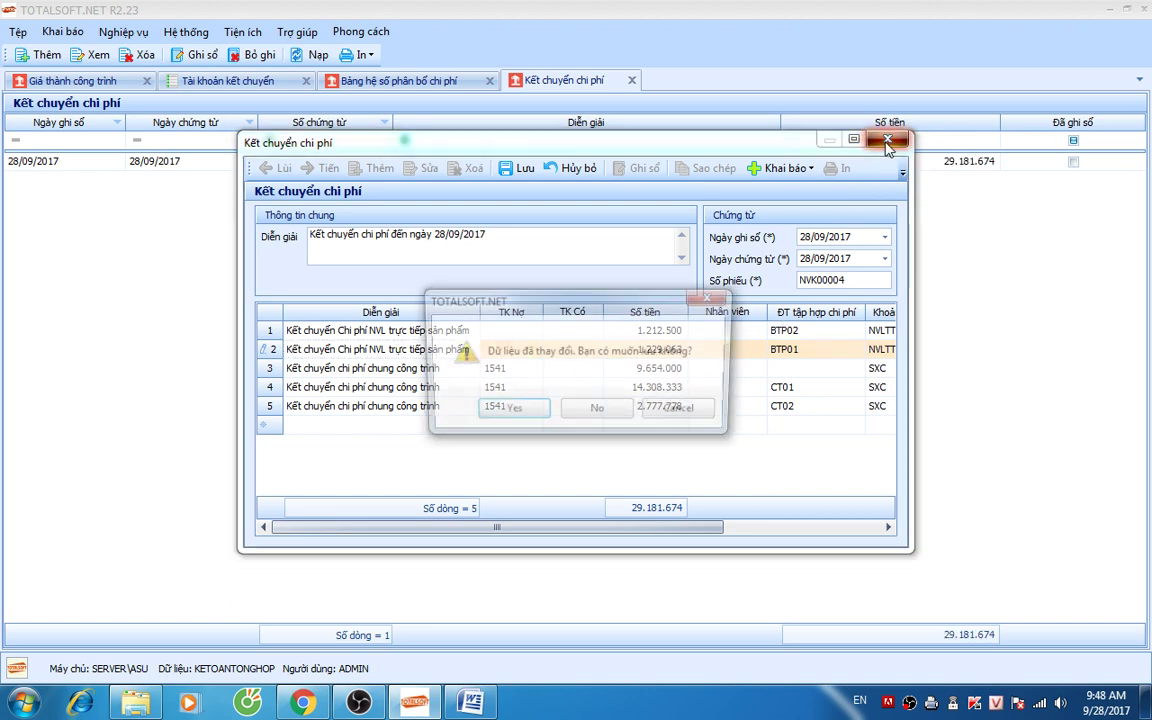
pyautogui.click(568, 412)
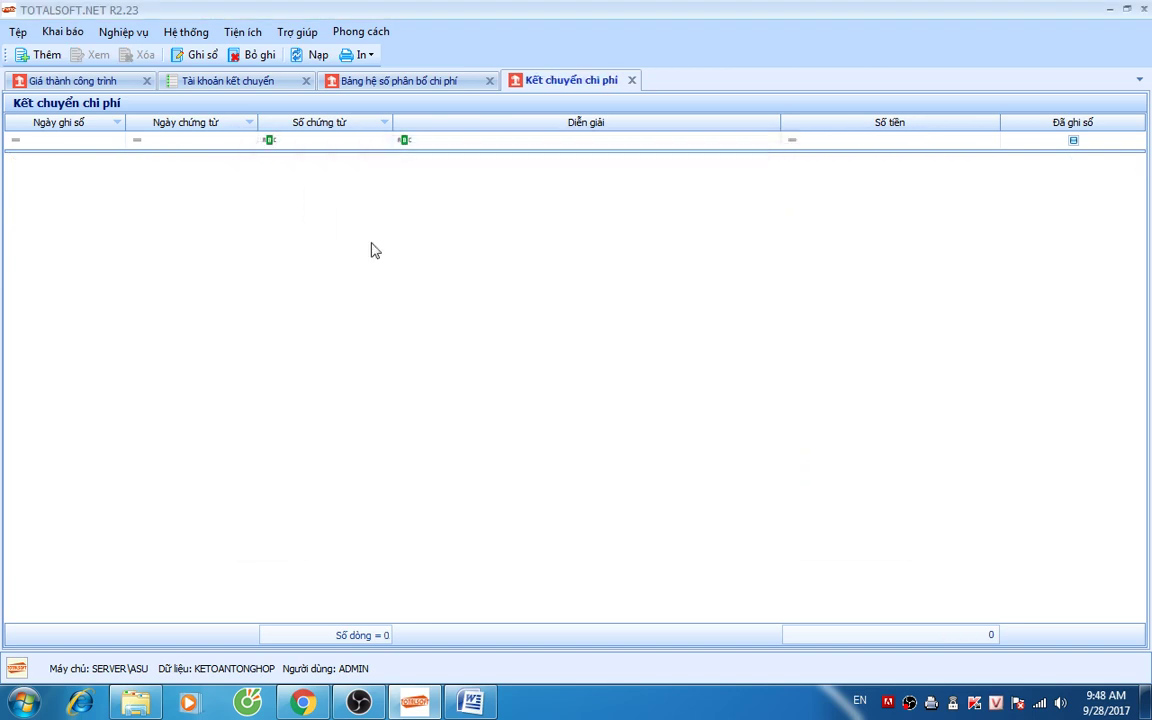
# Step: Review the saved allocation coefficient table's dates and the cost transfer entries in the Tài khoản kết chuyển list
pyautogui.click(138, 30)
pyautogui.moveTo(186, 32)
pyautogui.click(380, 85)
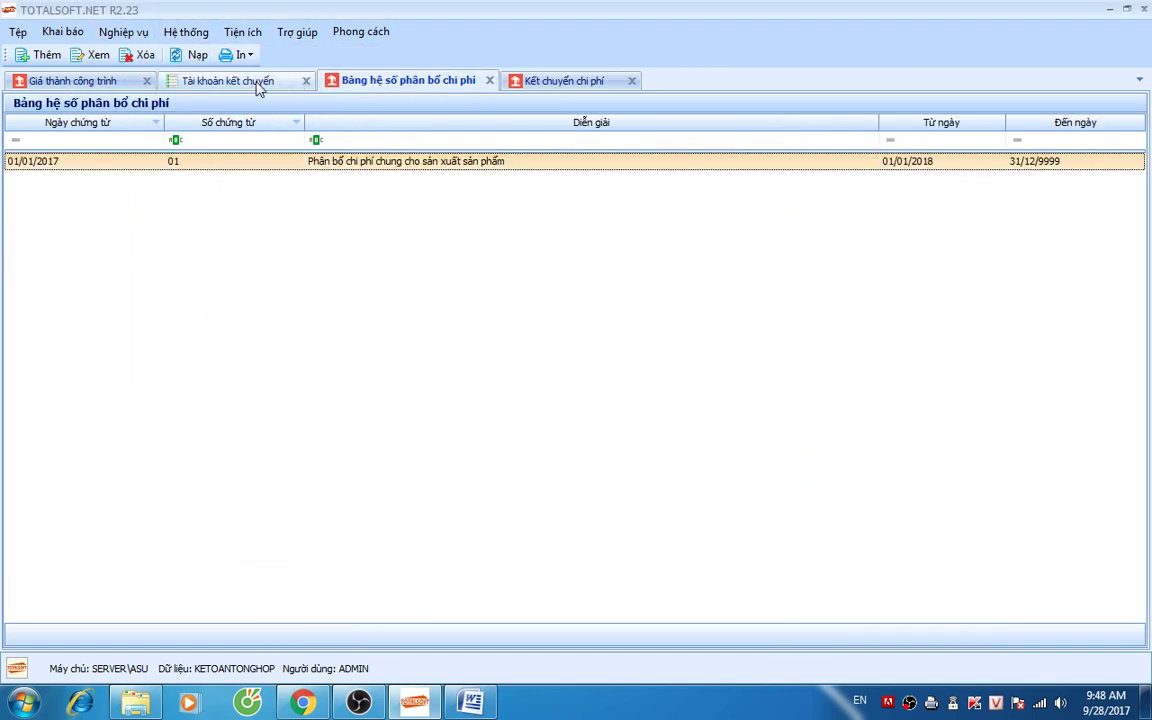
pyautogui.click(257, 82)
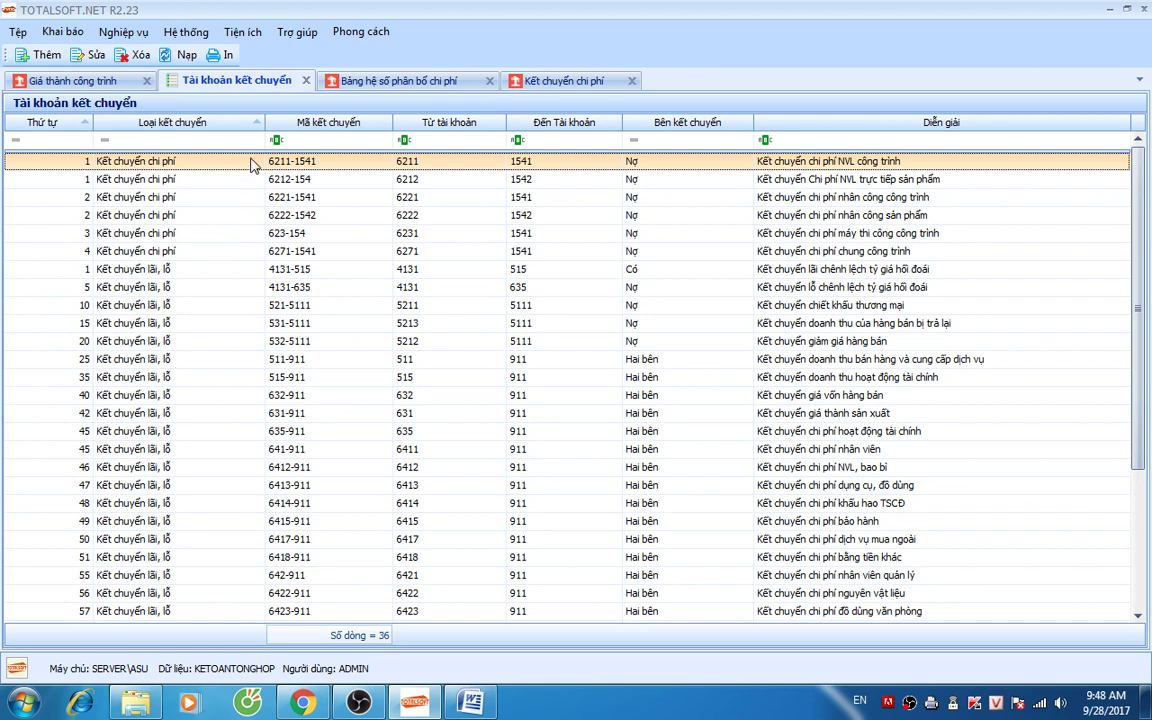
# Step: Open the Hệ thống tài khoản list and examine account 154 and its sub-accounts
pyautogui.click(70, 34)
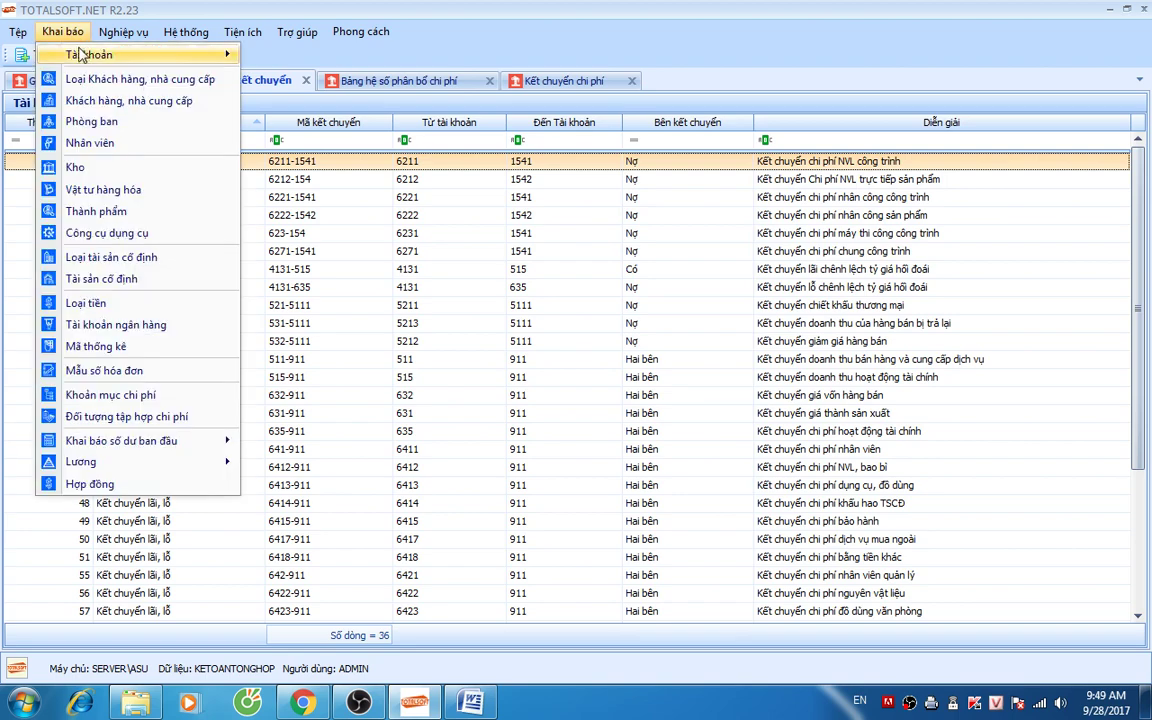
pyautogui.moveTo(85, 50)
pyautogui.click(285, 55)
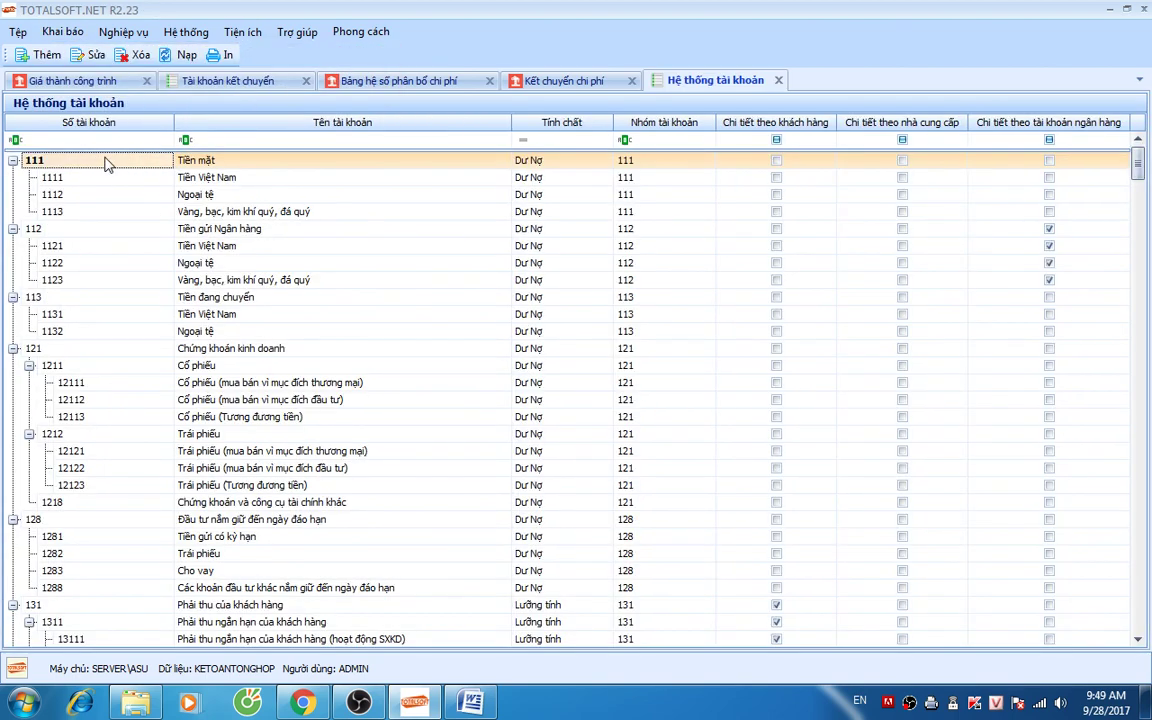
pyautogui.click(120, 399)
pyautogui.scroll(-15, 134, 483)
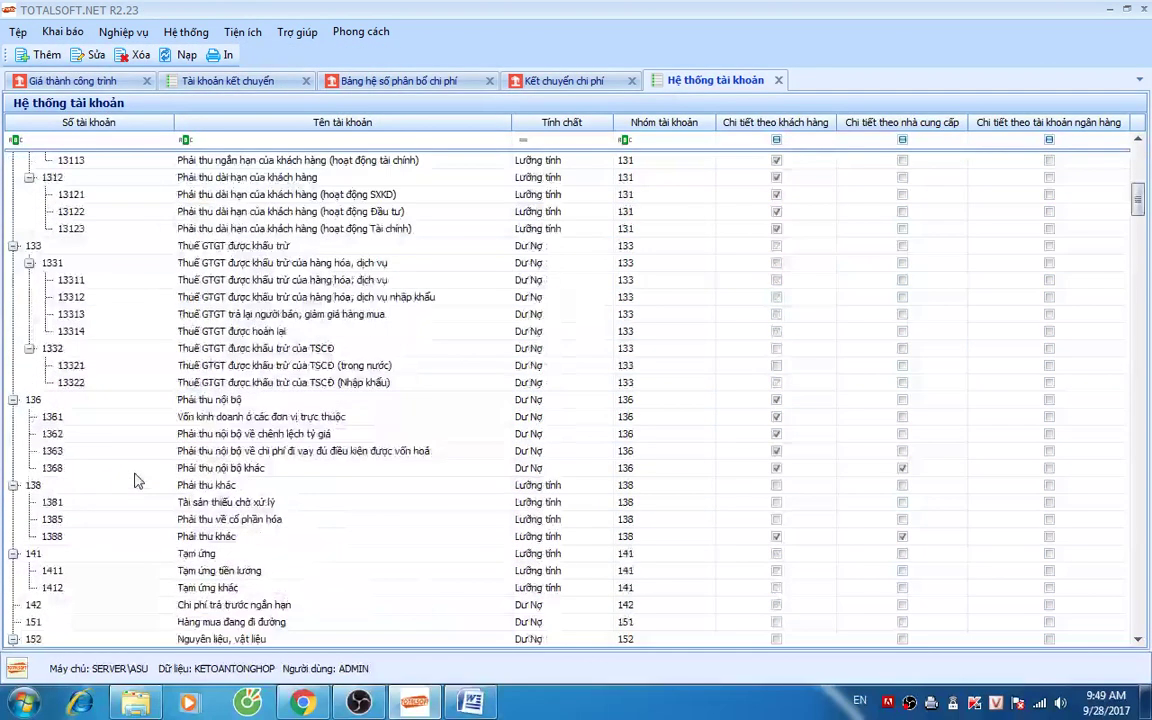
pyautogui.scroll(-9, 134, 480)
pyautogui.scroll(4, 134, 478)
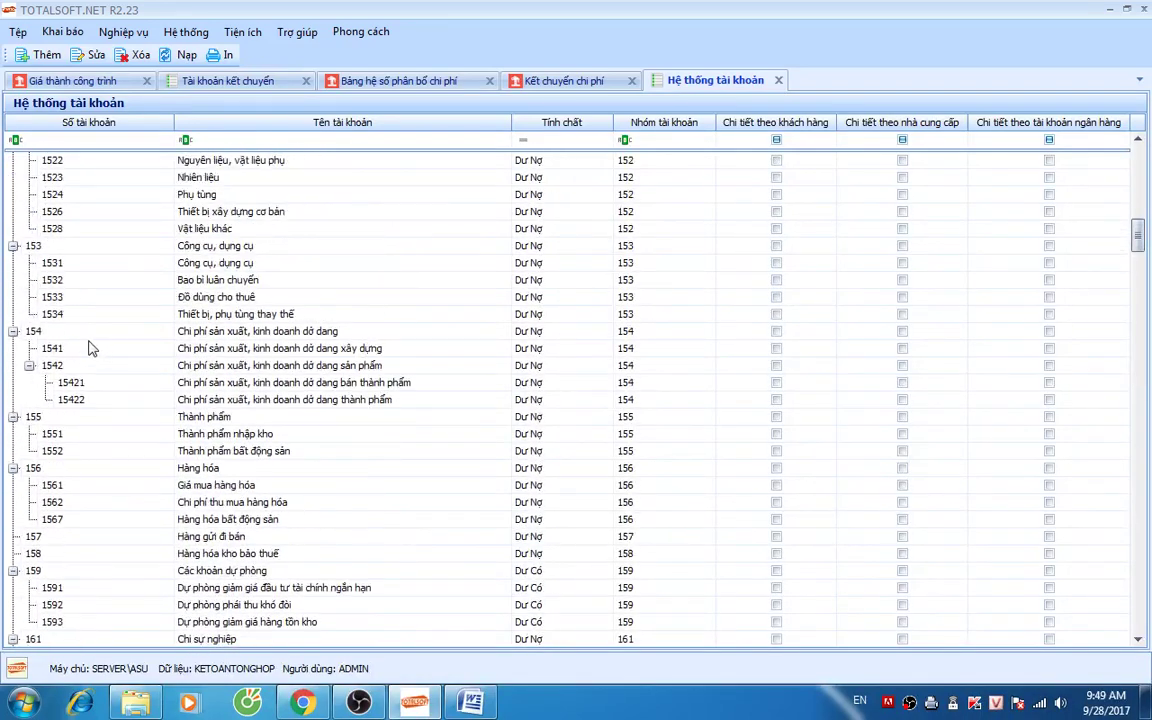
pyautogui.click(67, 351)
pyautogui.scroll(-16, 134, 391)
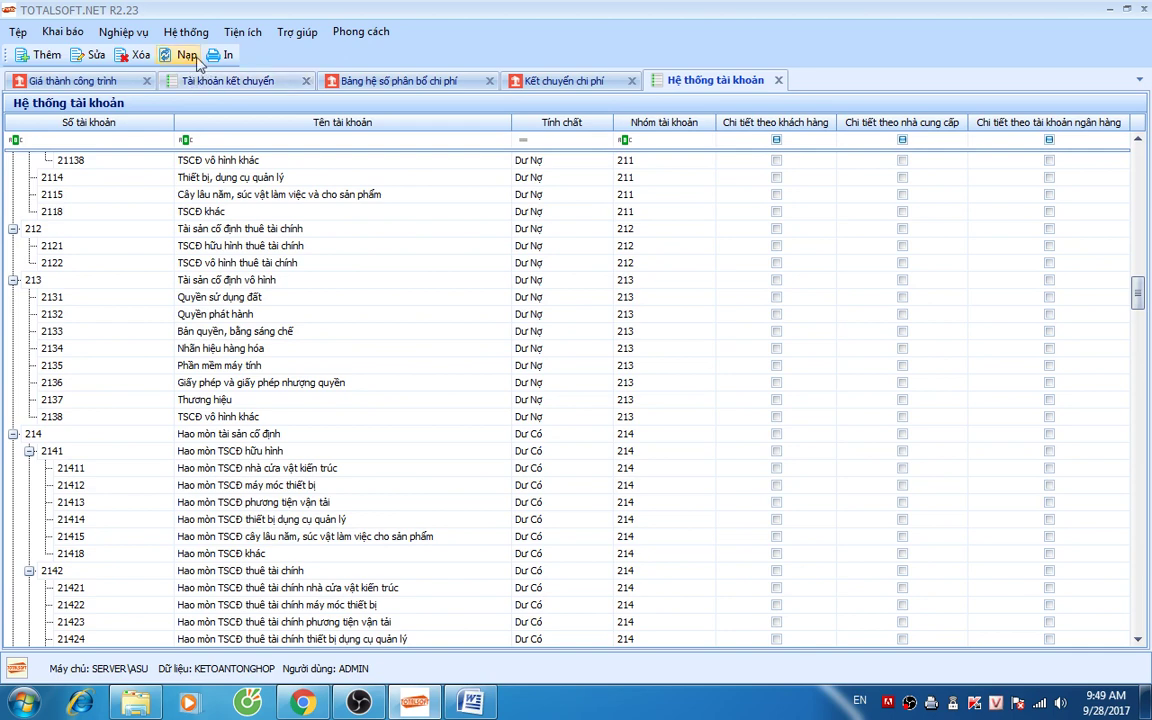
# Step: View the F01-DN-Bảng cân đối tài khoản report for Năm nay at Bậc tài khoản 2, examine accounts 621 and 627, and close it
pyautogui.click(253, 37)
pyautogui.click(266, 99)
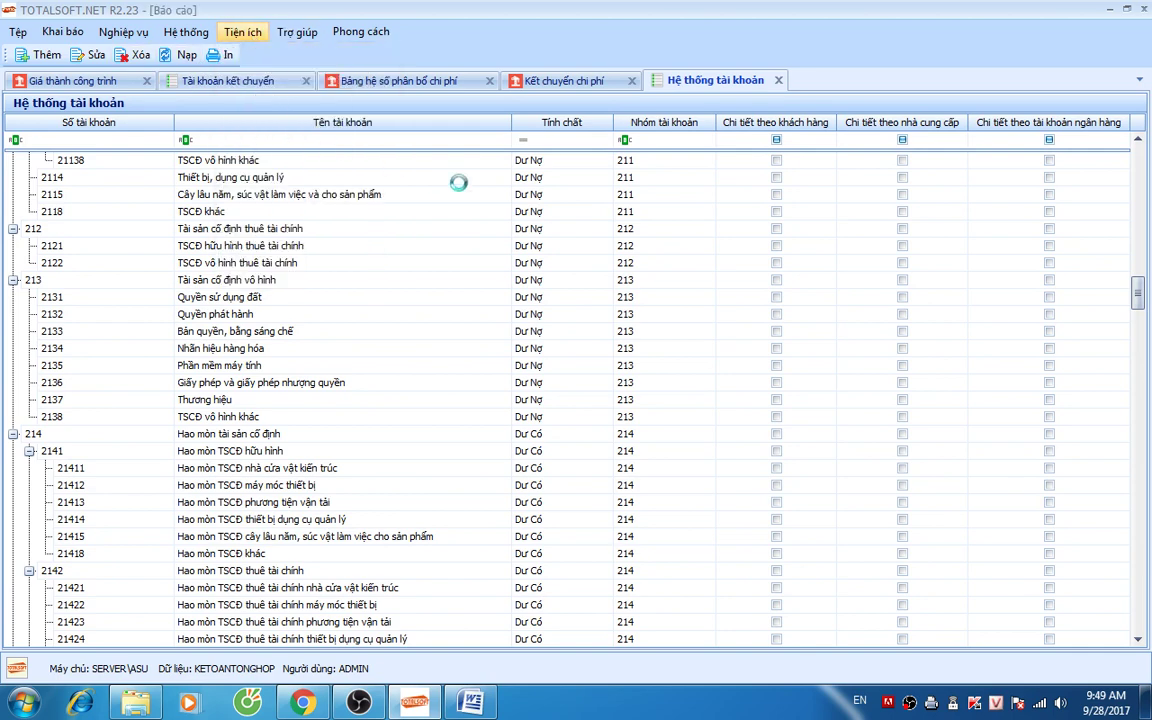
pyautogui.doubleClick(205, 219)
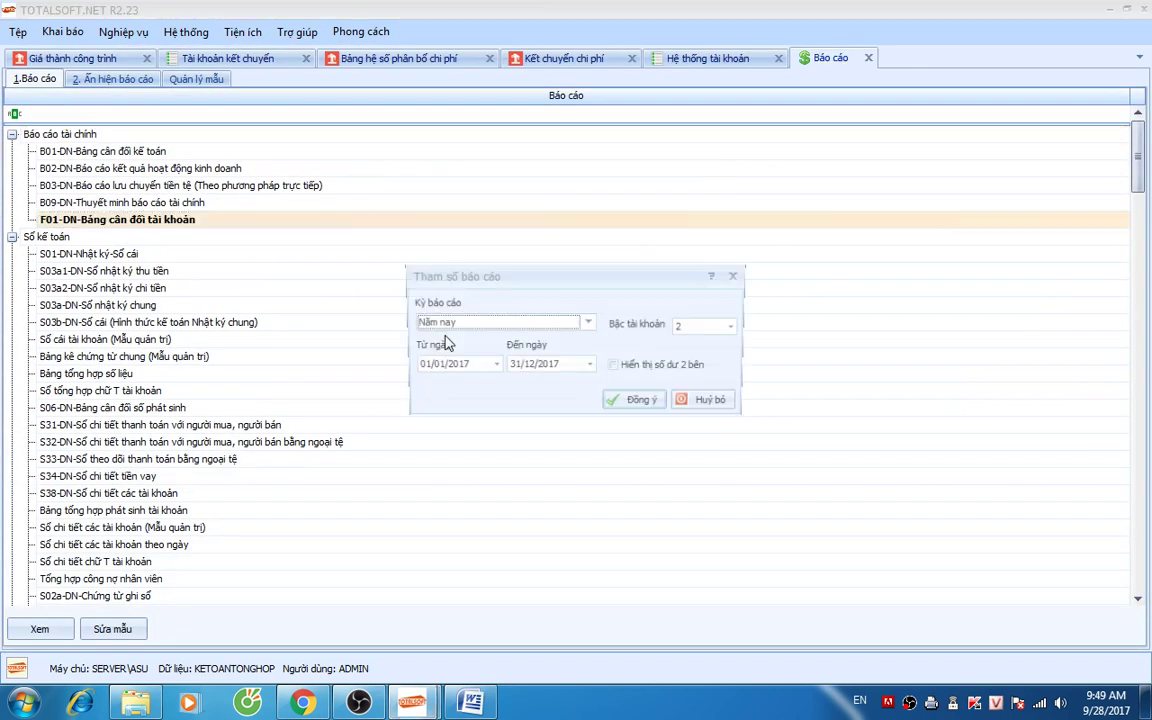
pyautogui.click(612, 401)
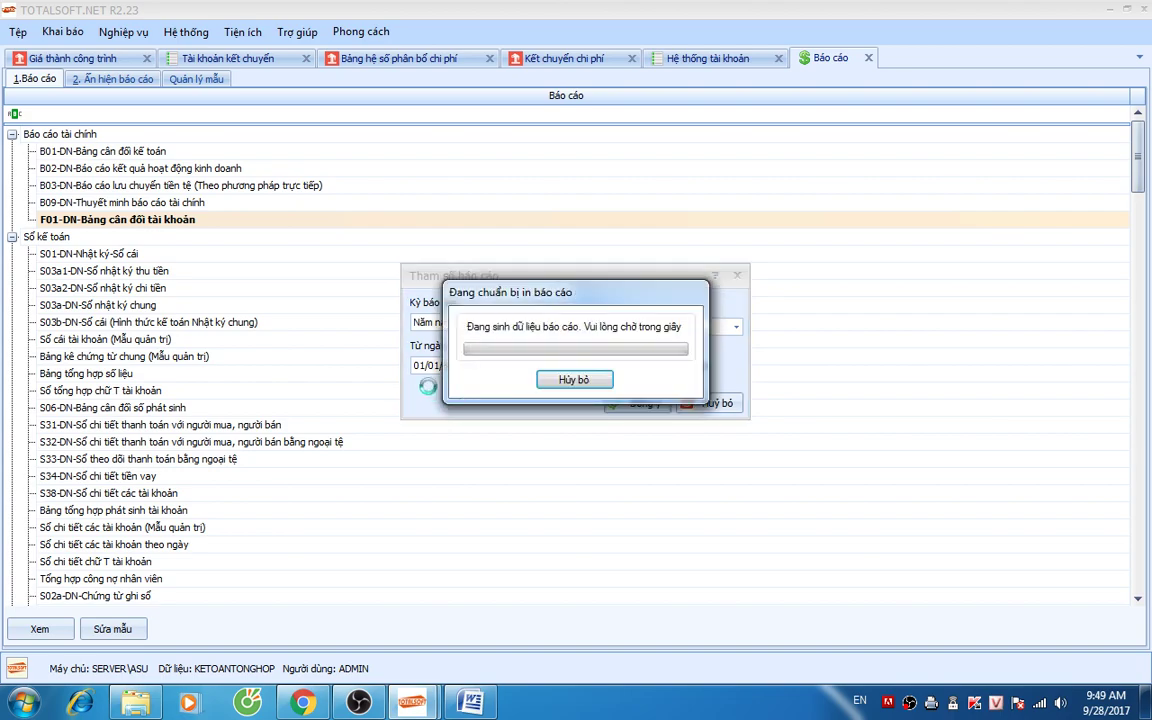
pyautogui.scroll(-10, 418, 460)
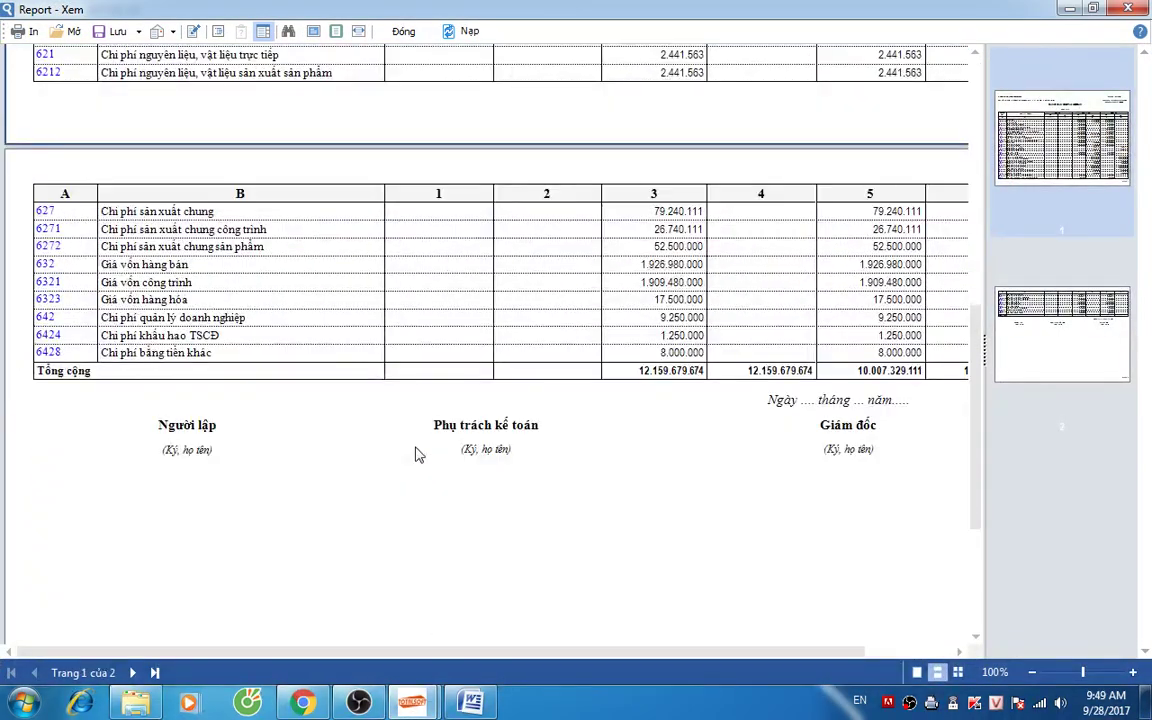
pyautogui.scroll(4, 404, 447)
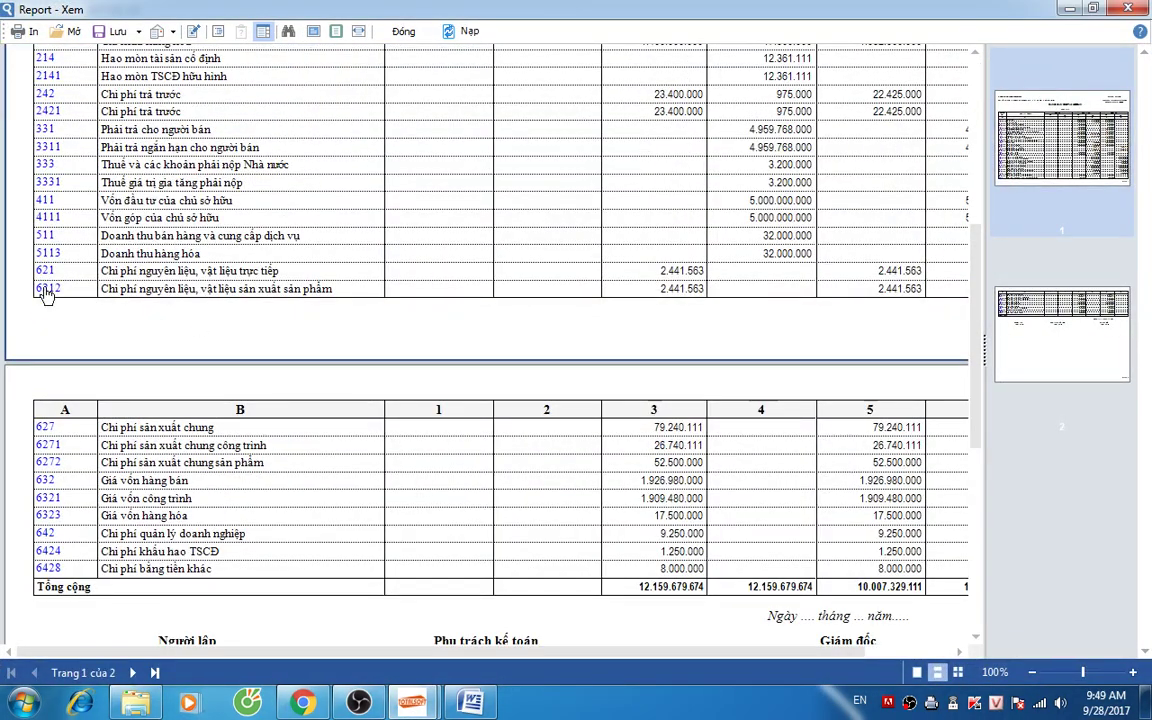
pyautogui.click(403, 33)
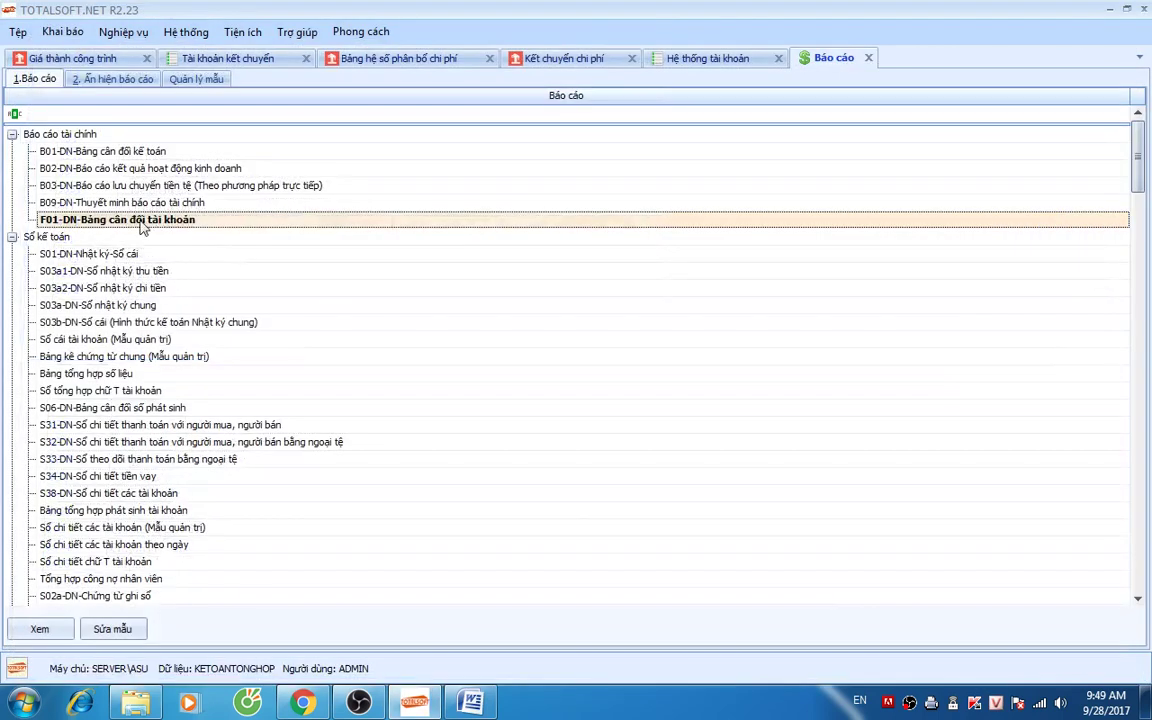
# Step: Rerun the F01-DN-Bảng cân đối tài khoản report with Bậc tài khoản 4 and Hiển thị số dư 2 bên enabled, and examine the cost accounts
pyautogui.doubleClick(323, 226)
pyautogui.click(710, 326)
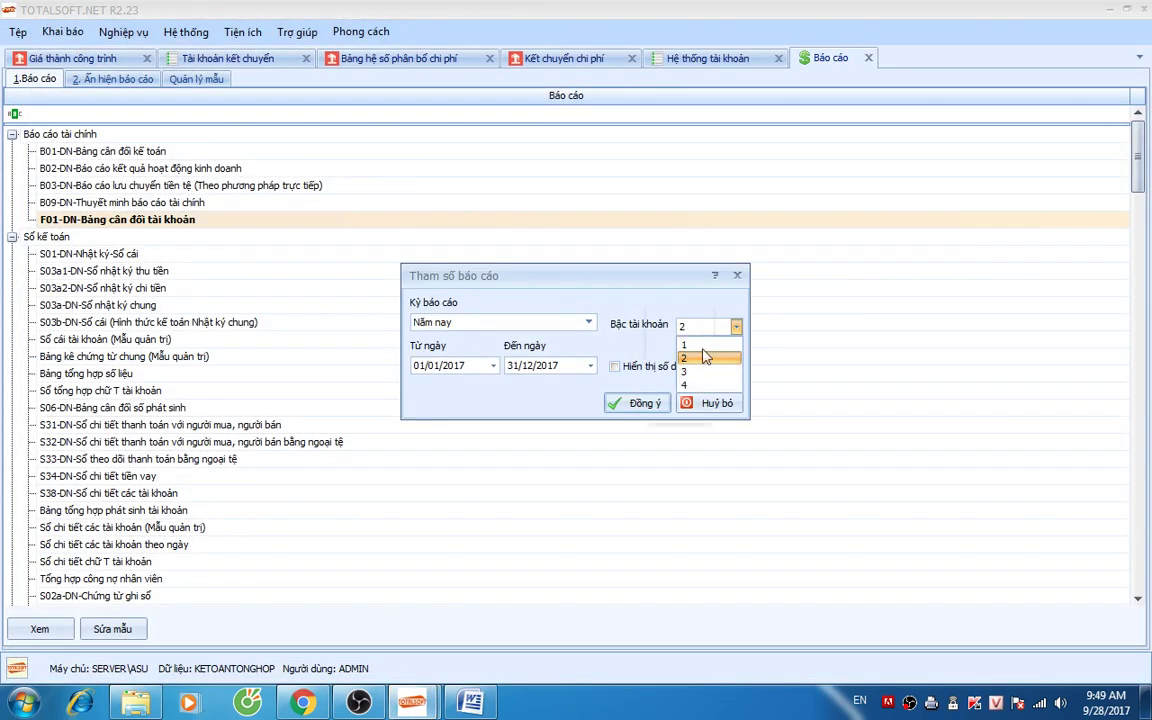
pyautogui.click(700, 384)
pyautogui.click(614, 366)
pyautogui.click(637, 403)
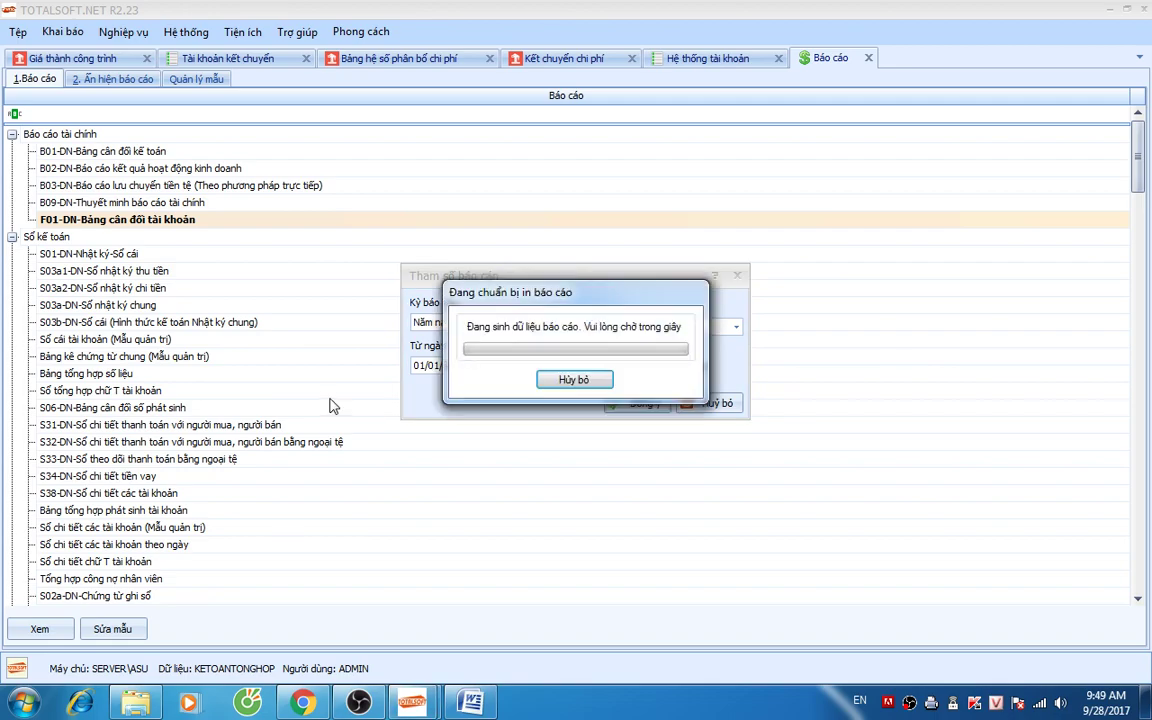
pyautogui.scroll(-15, 329, 404)
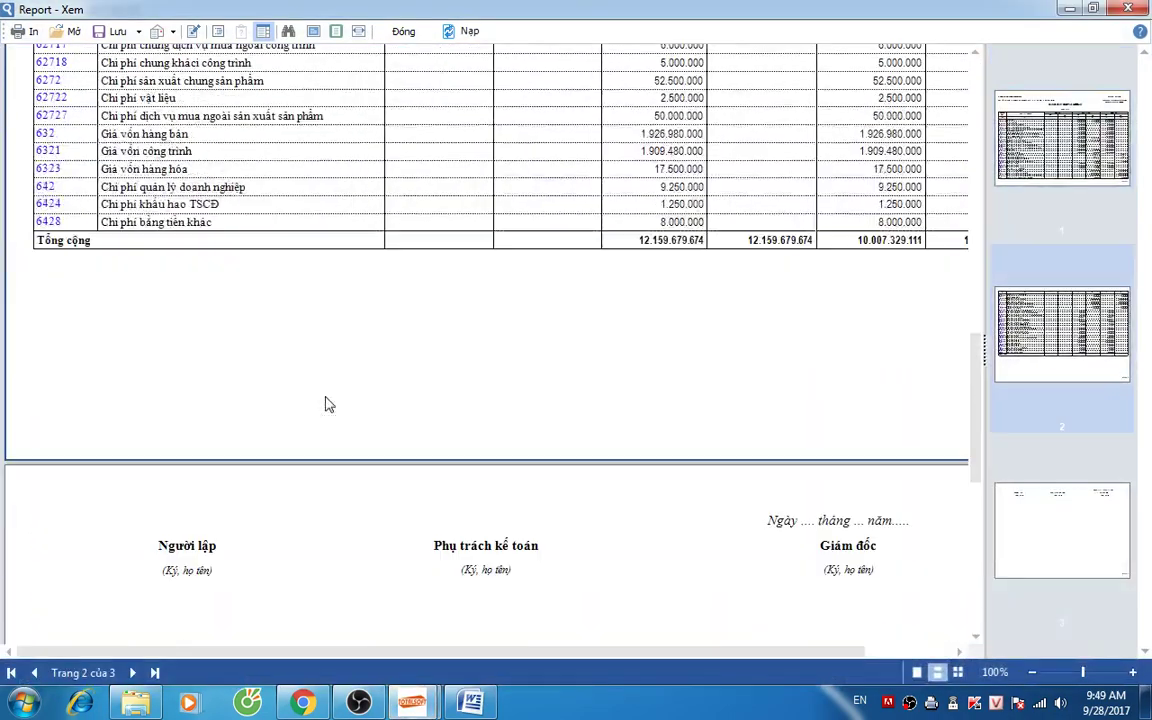
# Step: Examine accounts 621 and 627 in the trial balance report, close it and check the Kết chuyển chi phí list
pyautogui.scroll(5, 329, 404)
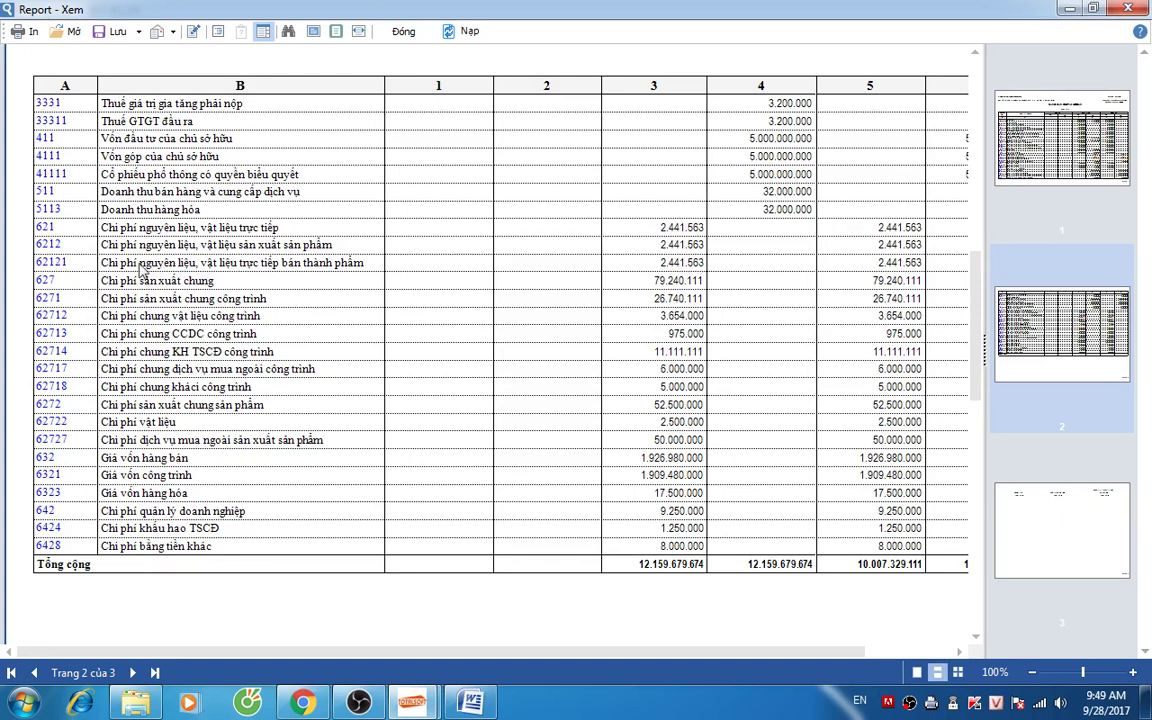
pyautogui.click(400, 31)
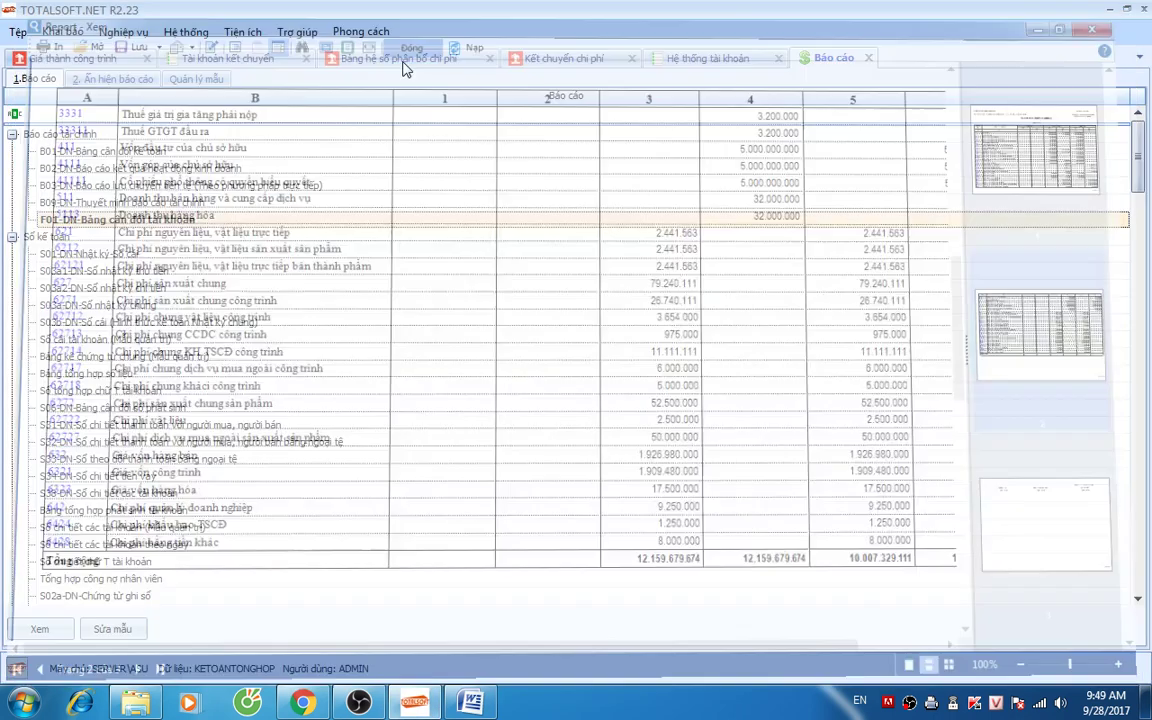
pyautogui.click(500, 55)
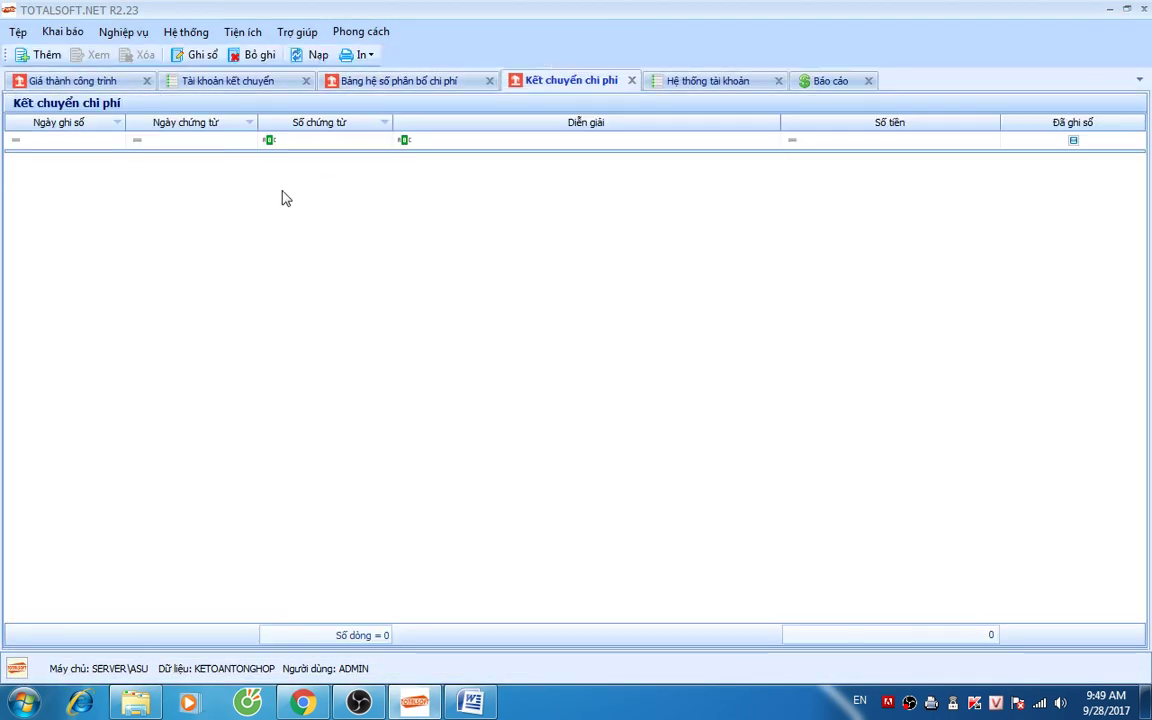
# Step: Try 62111 as the source account of transfer entry 6211-1541, restore 6211 and save the entry
pyautogui.click(280, 84)
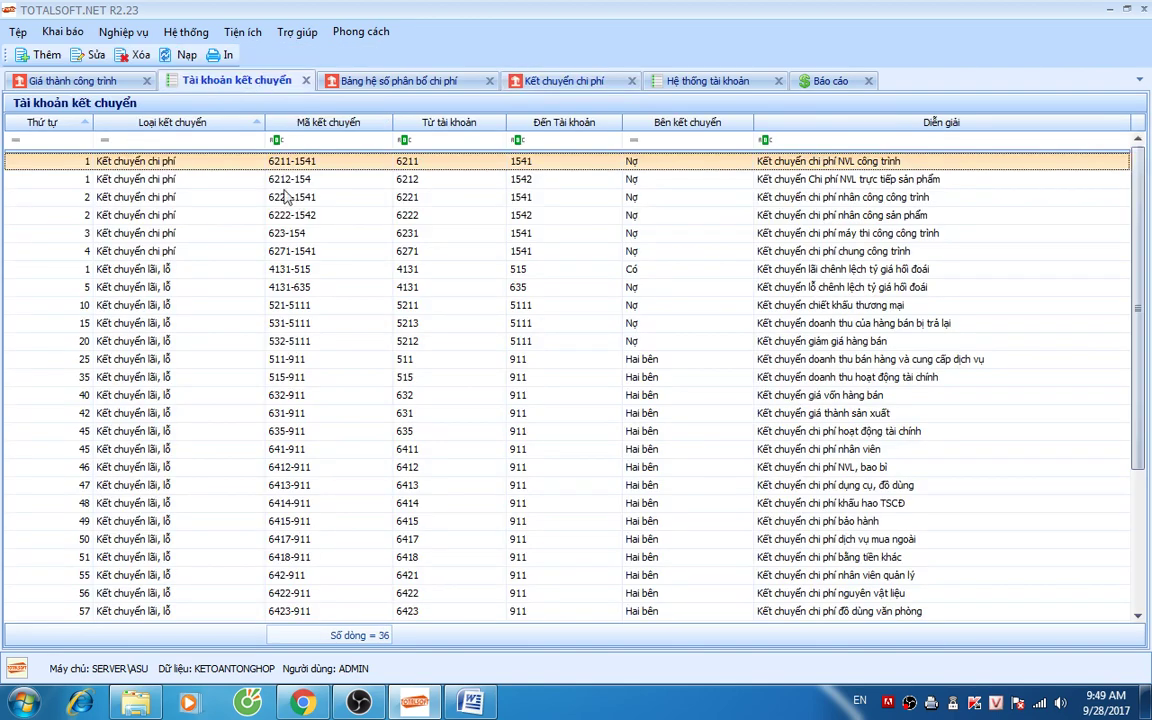
pyautogui.doubleClick(295, 168)
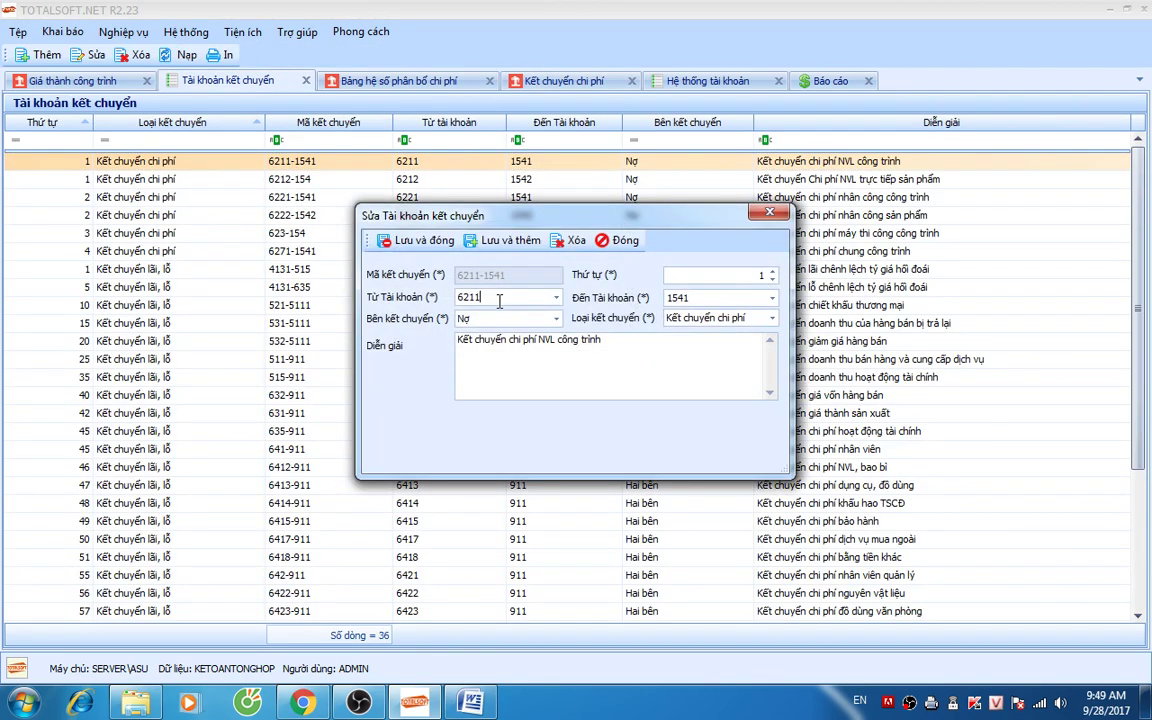
pyautogui.write('1')
pyautogui.click(556, 298)
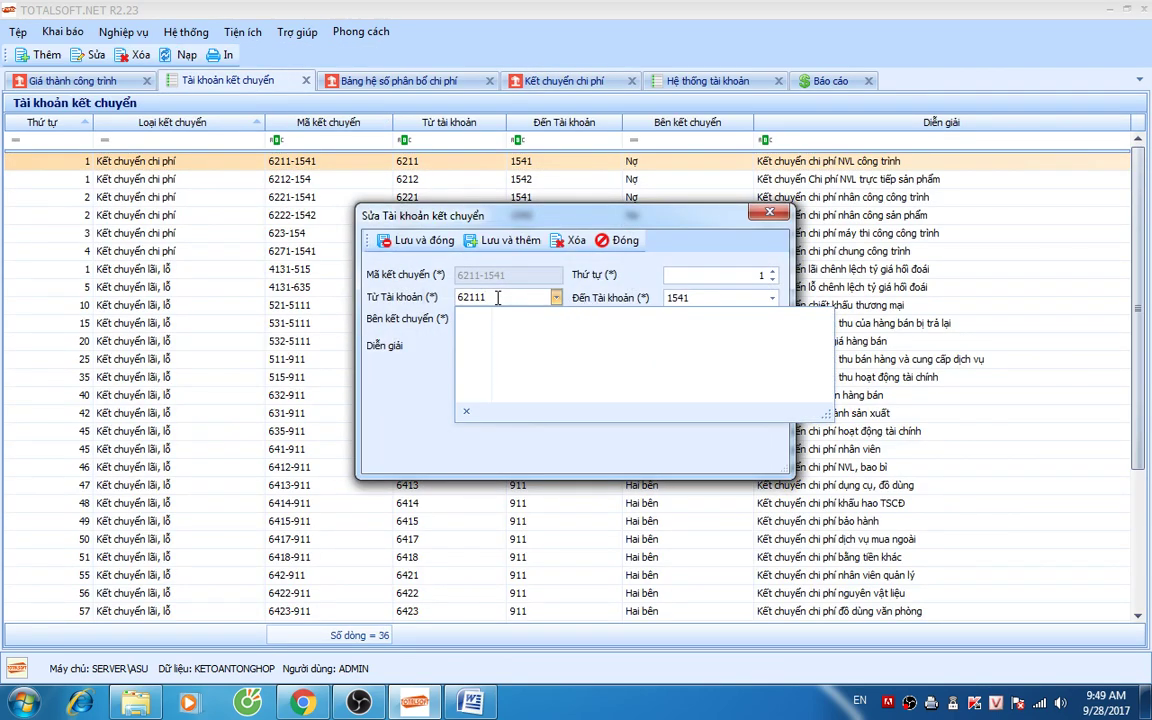
pyautogui.press('BackSpace')
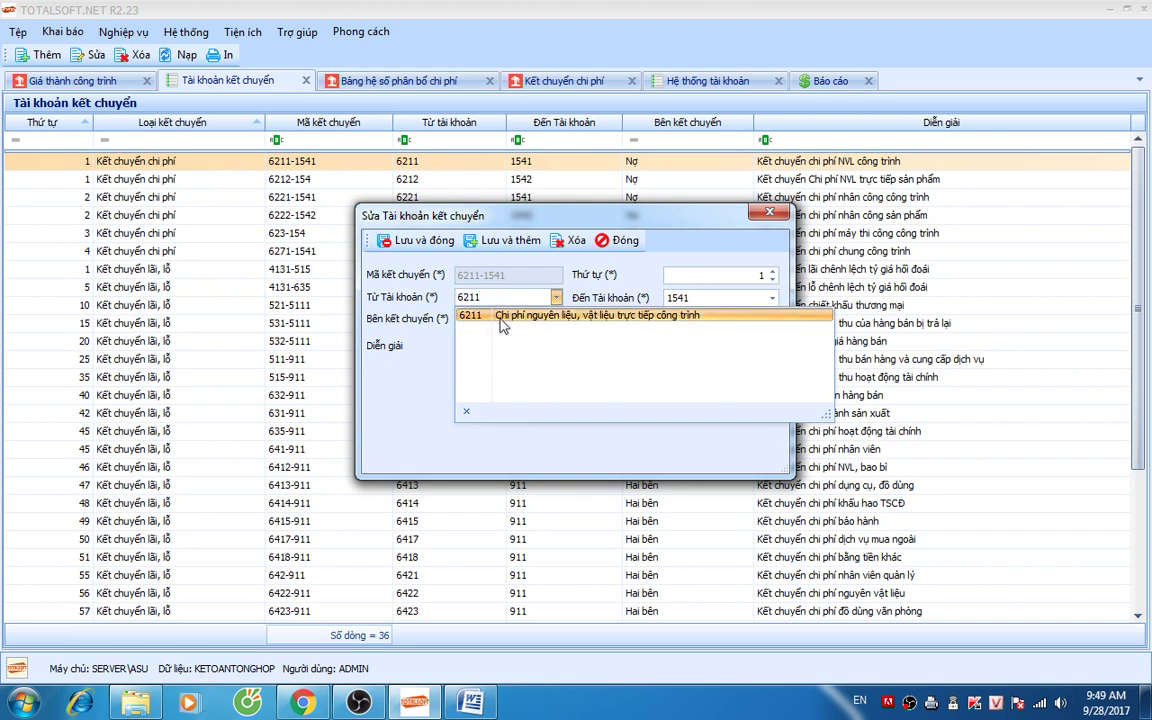
pyautogui.click(475, 315)
pyautogui.press('Tab')
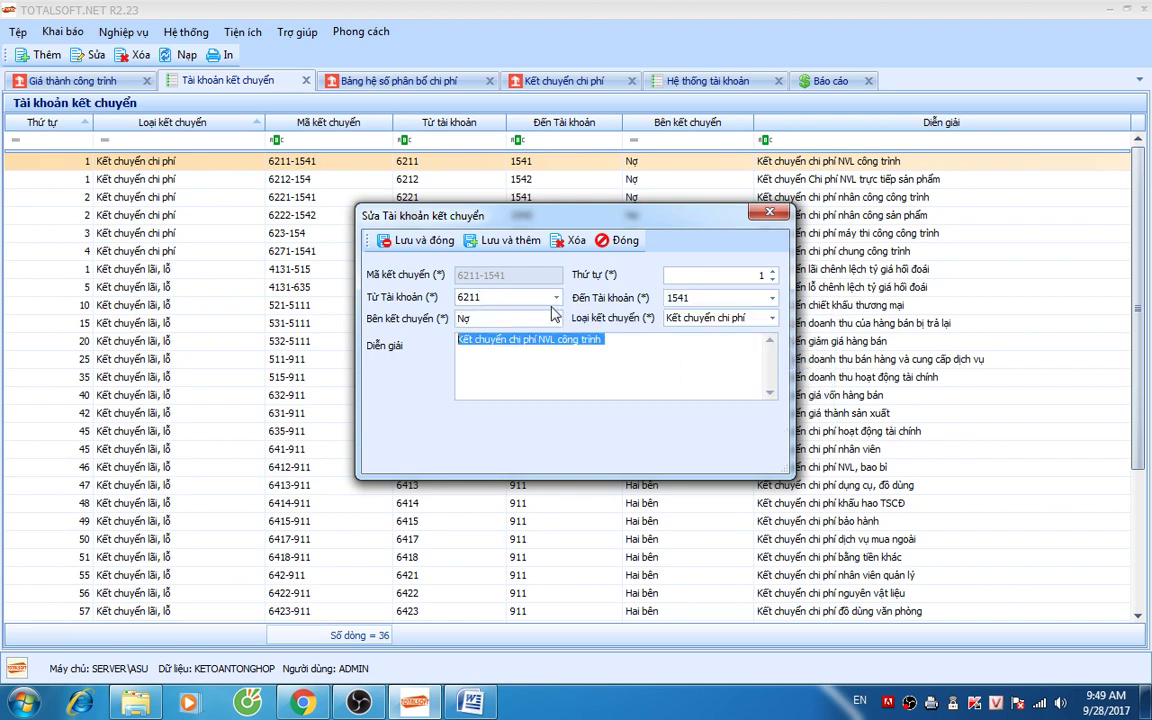
pyautogui.click(420, 240)
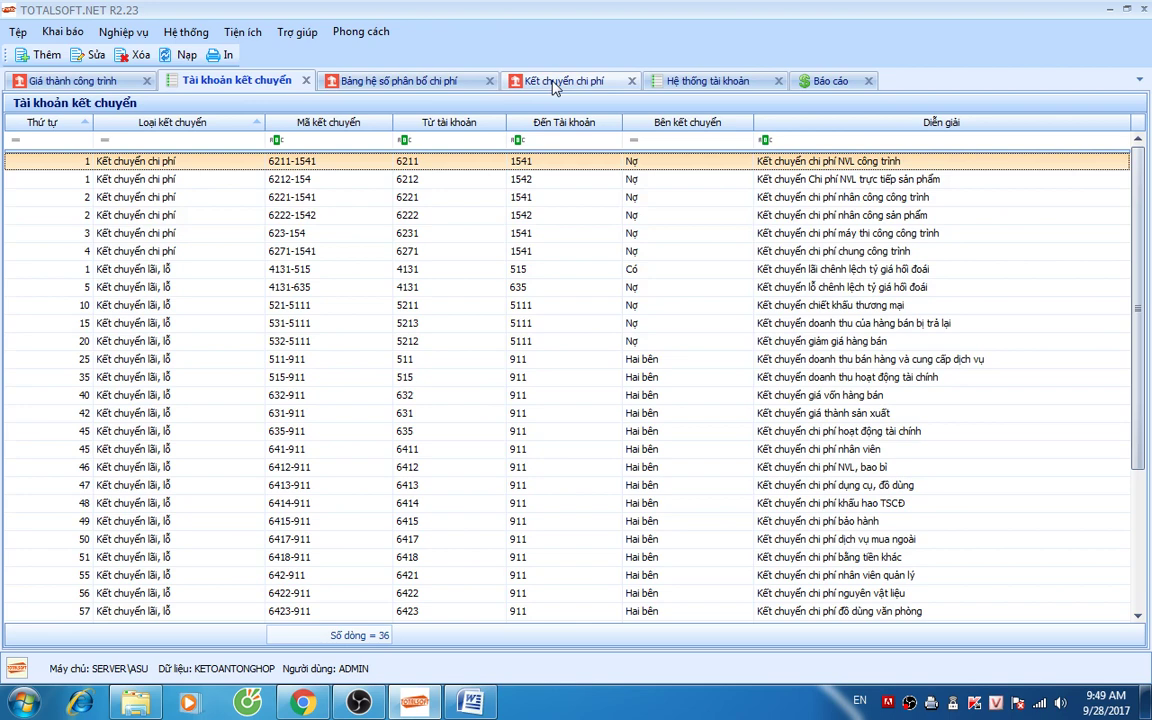
# Step: Rerun the F01-DN-Bảng cân đối tài khoản report for Năm nay at Bậc tài khoản 4, examine the 621 and 627 sub-accounts, and close it
pyautogui.click(830, 81)
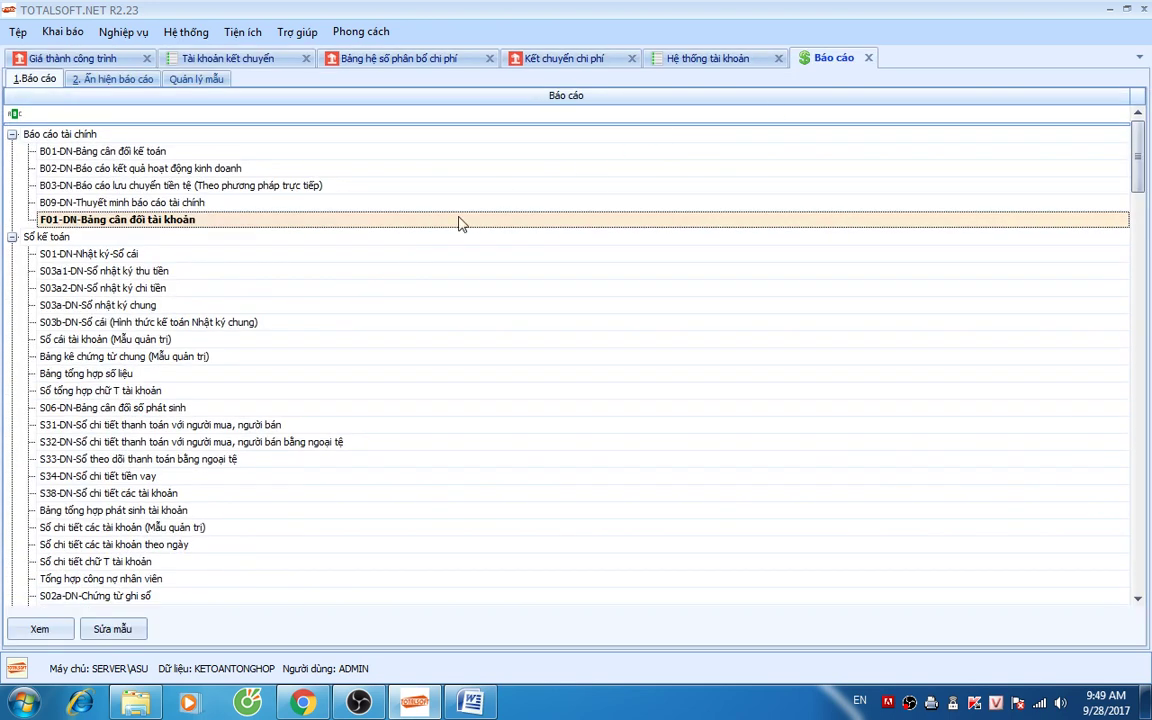
pyautogui.doubleClick(172, 222)
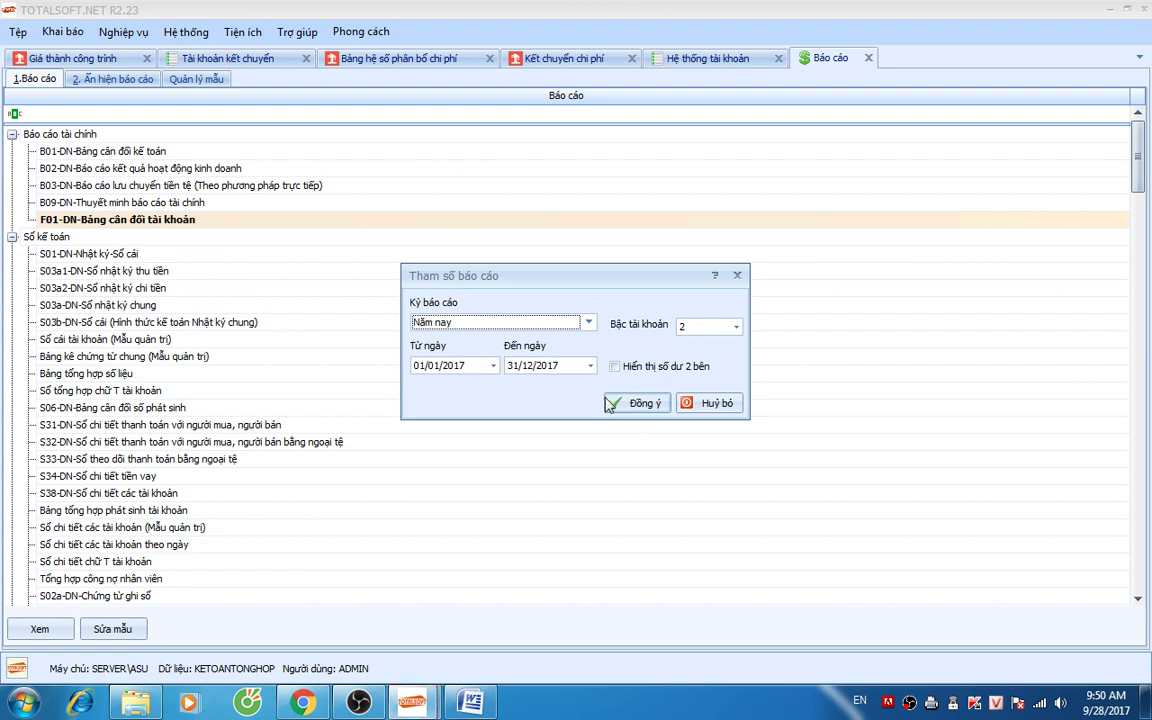
pyautogui.click(728, 327)
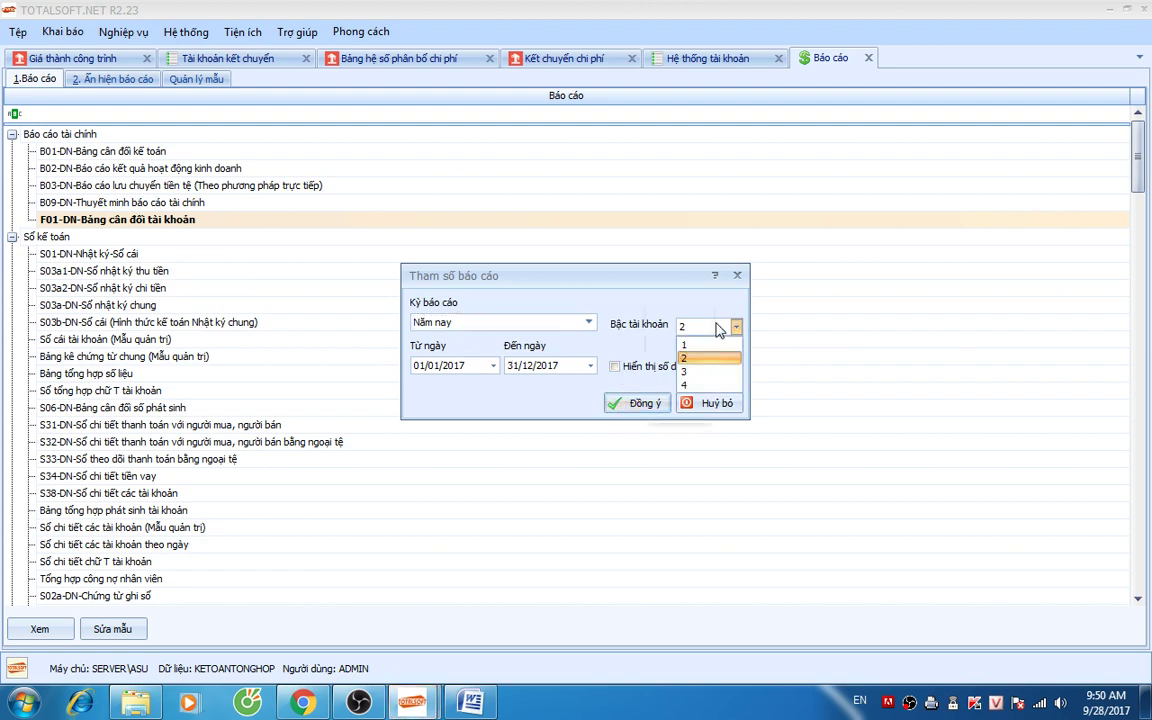
pyautogui.click(705, 384)
pyautogui.click(633, 403)
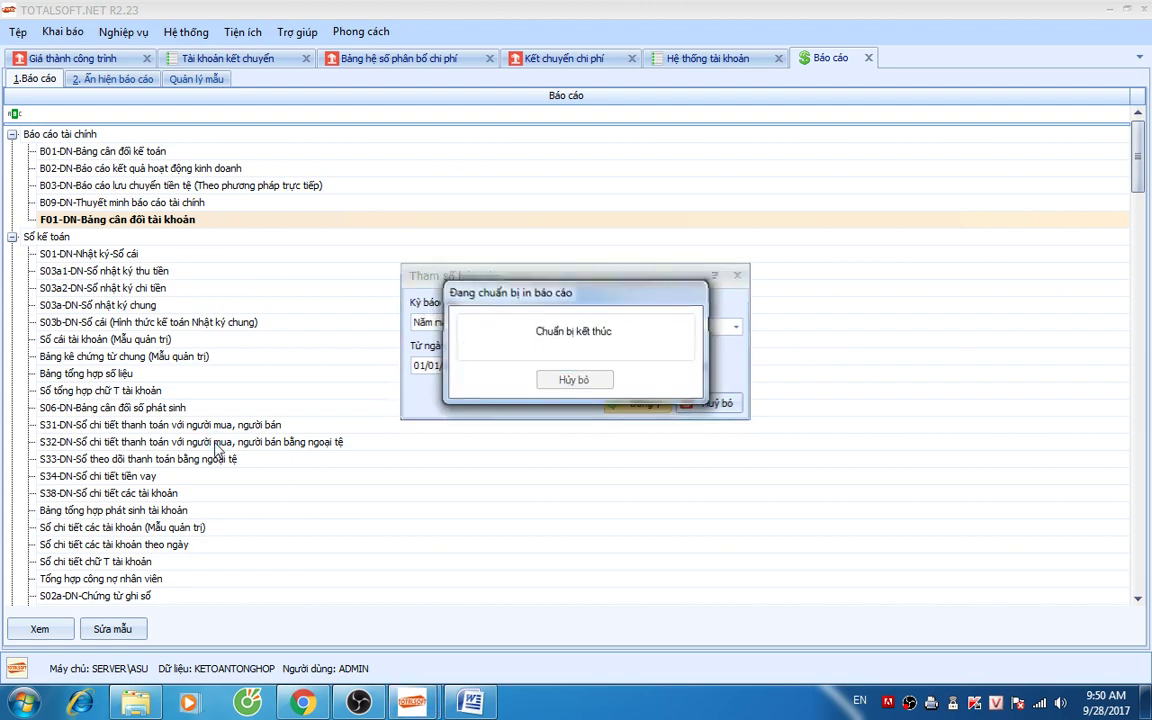
pyautogui.scroll(-10, 217, 450)
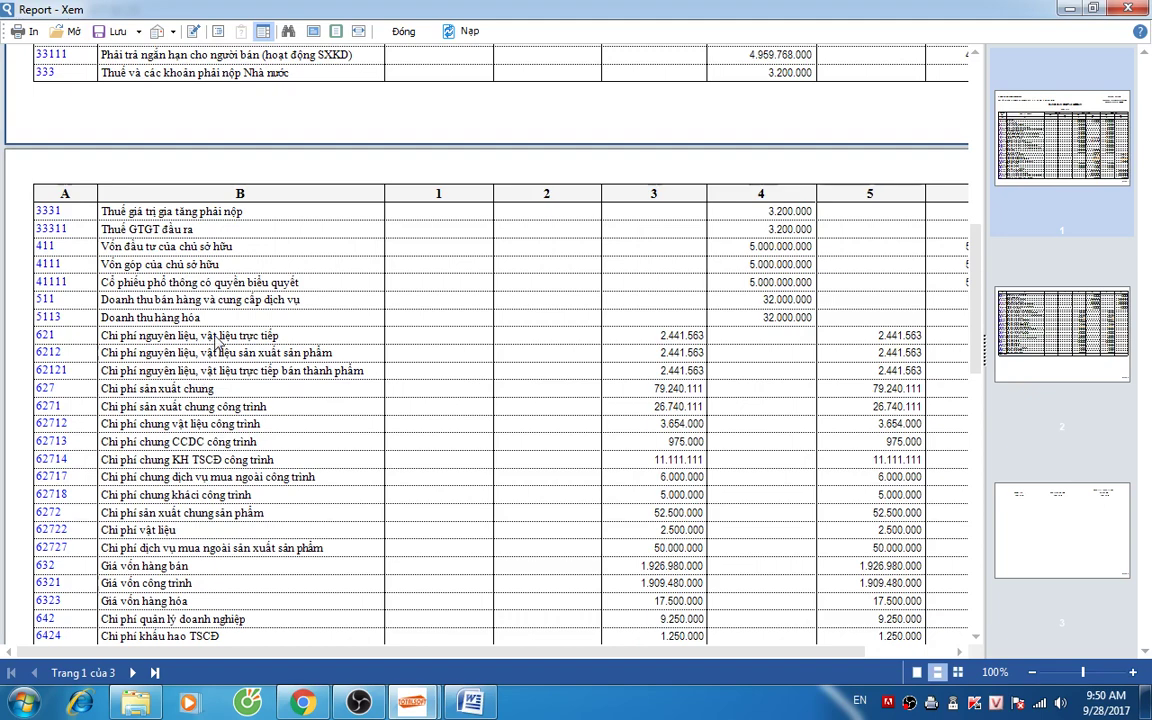
pyautogui.click(403, 31)
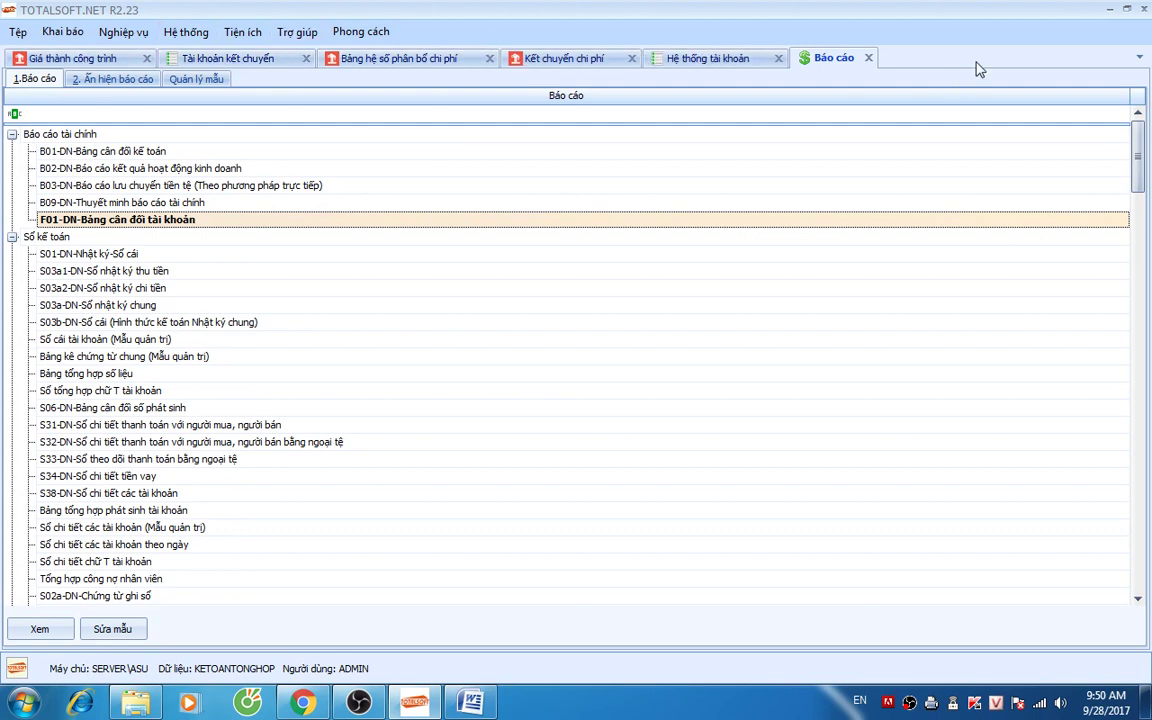
# Step: Close all open work tabs and open the Xuất kho list from the Kho module
pyautogui.rightClick(873, 58)
pyautogui.click(915, 68)
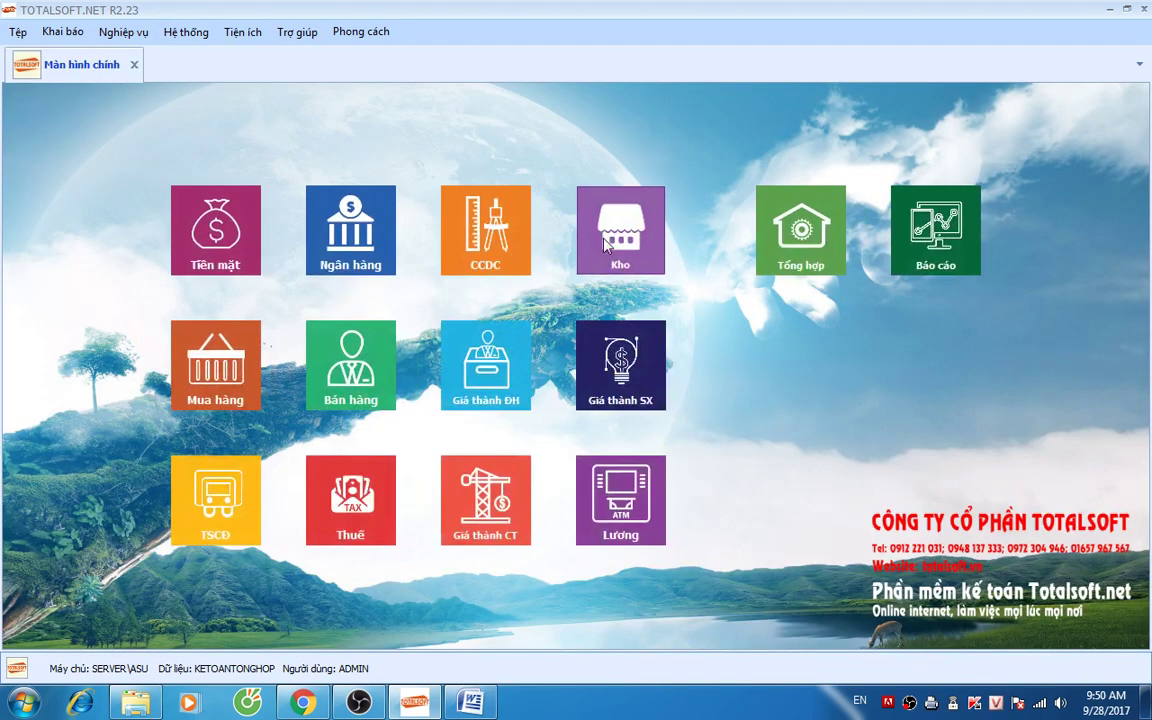
pyautogui.click(620, 222)
pyautogui.click(515, 290)
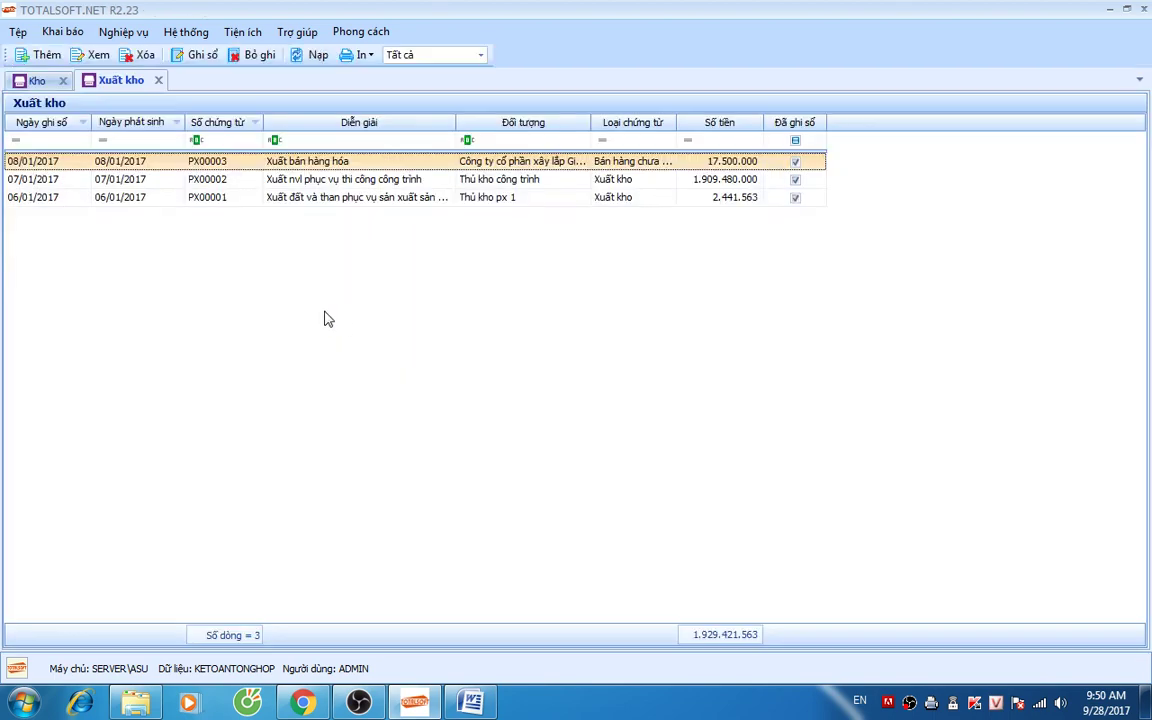
pyautogui.rightClick(208, 238)
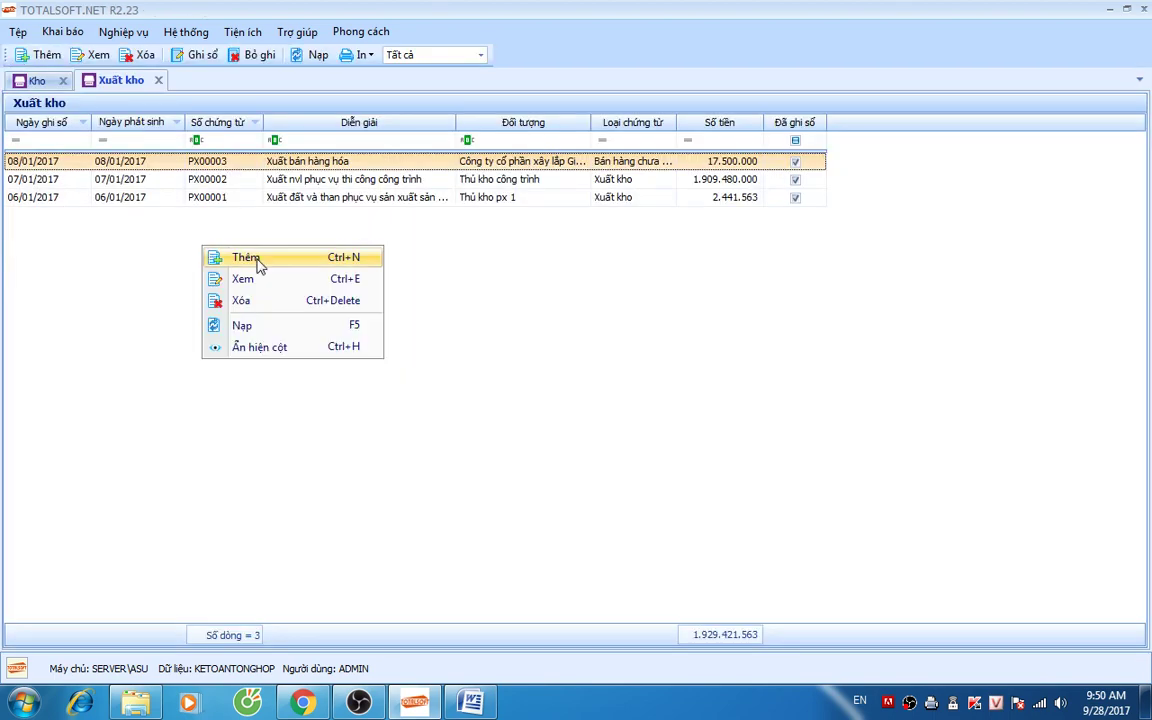
pyautogui.click(229, 258)
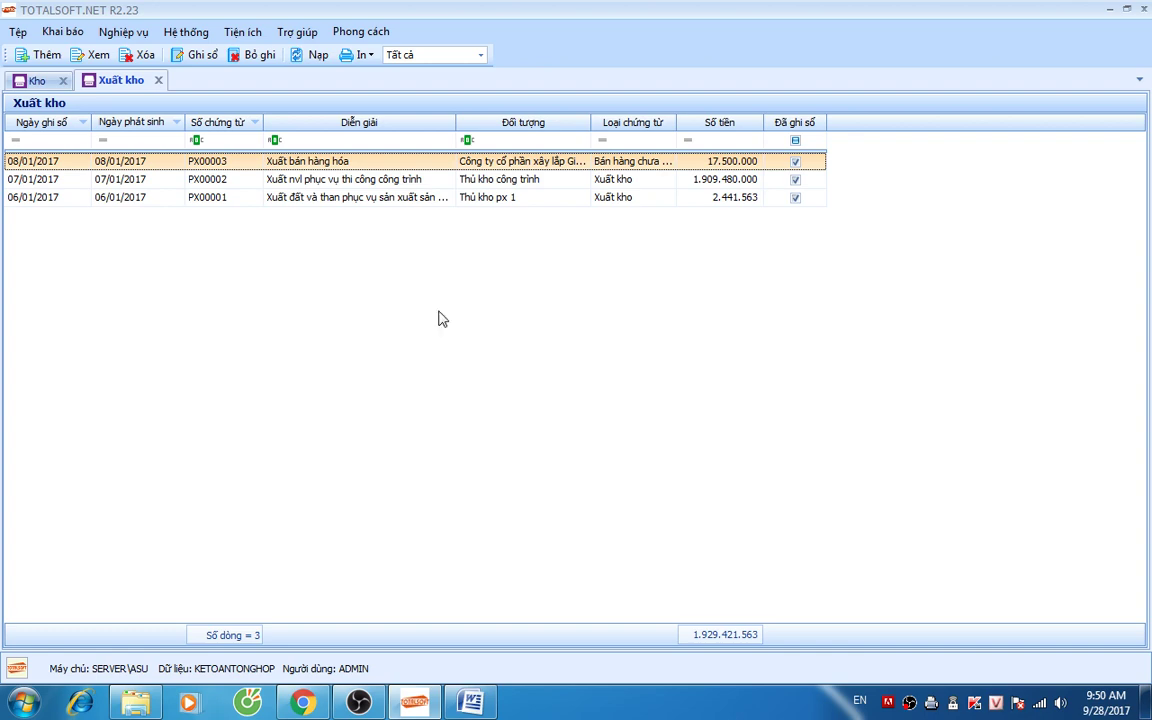
pyautogui.click(838, 112)
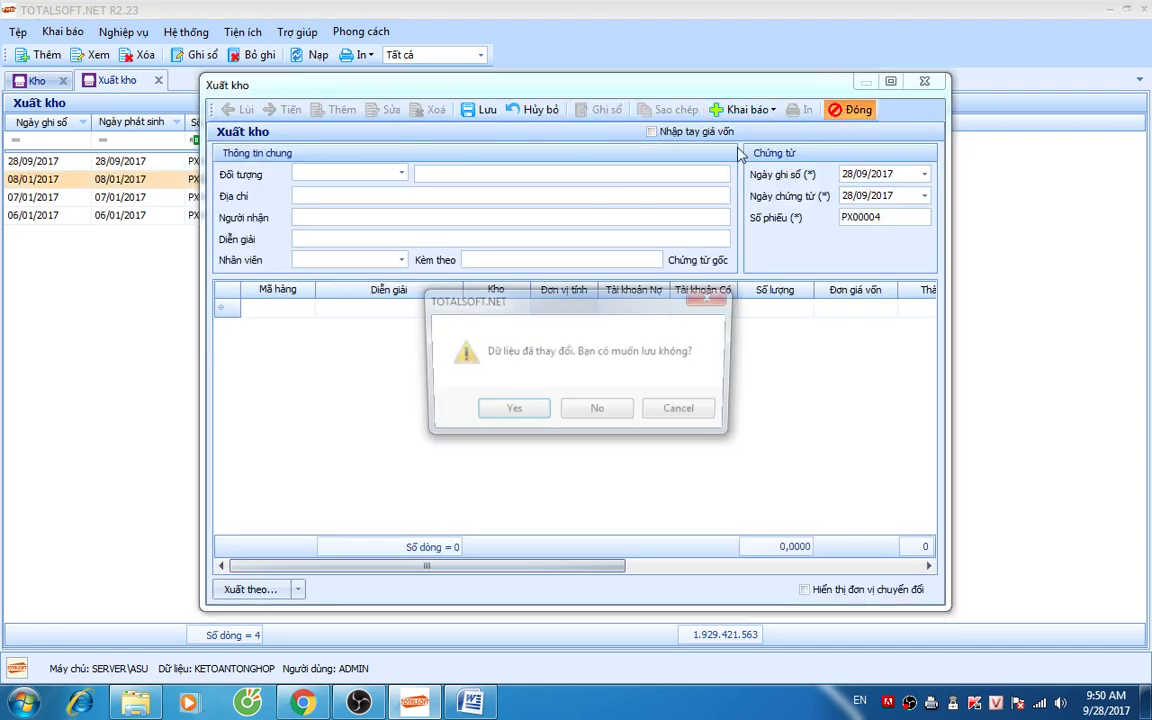
pyautogui.click(596, 411)
# Step: Change Tài khoản Nợ to 6211 on all four lines of stock issue voucher PX00002, save it, and close the voucher and list
pyautogui.doubleClick(229, 183)
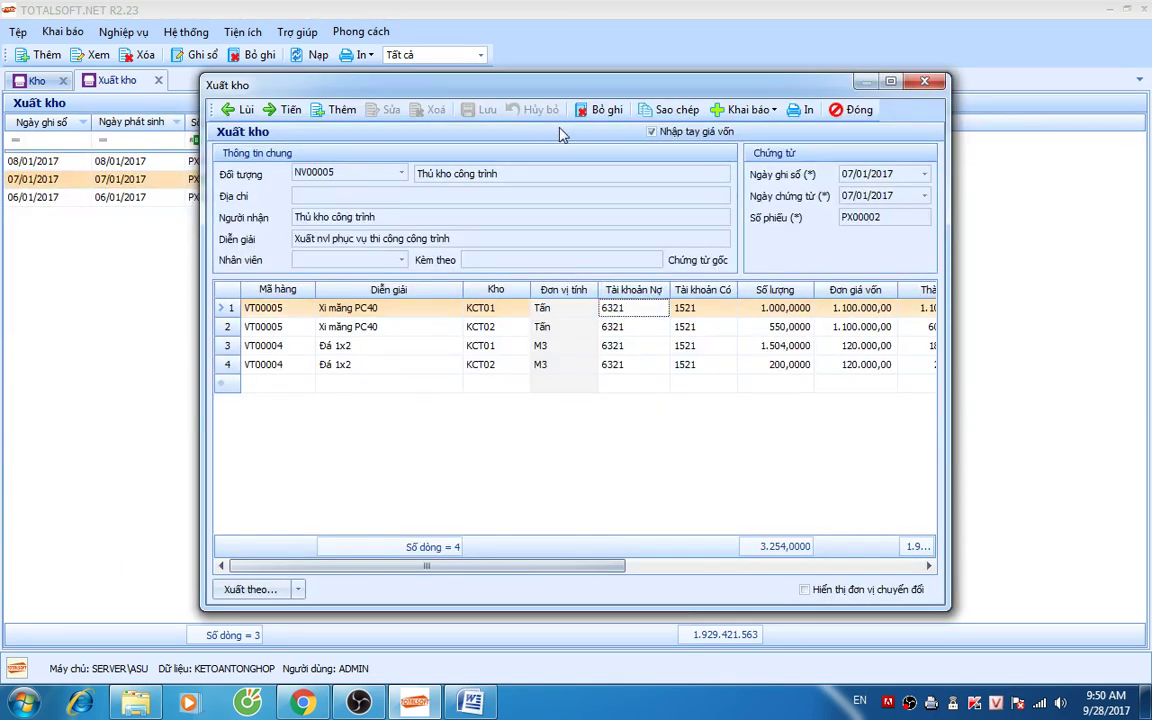
pyautogui.click(386, 109)
pyautogui.click(617, 312)
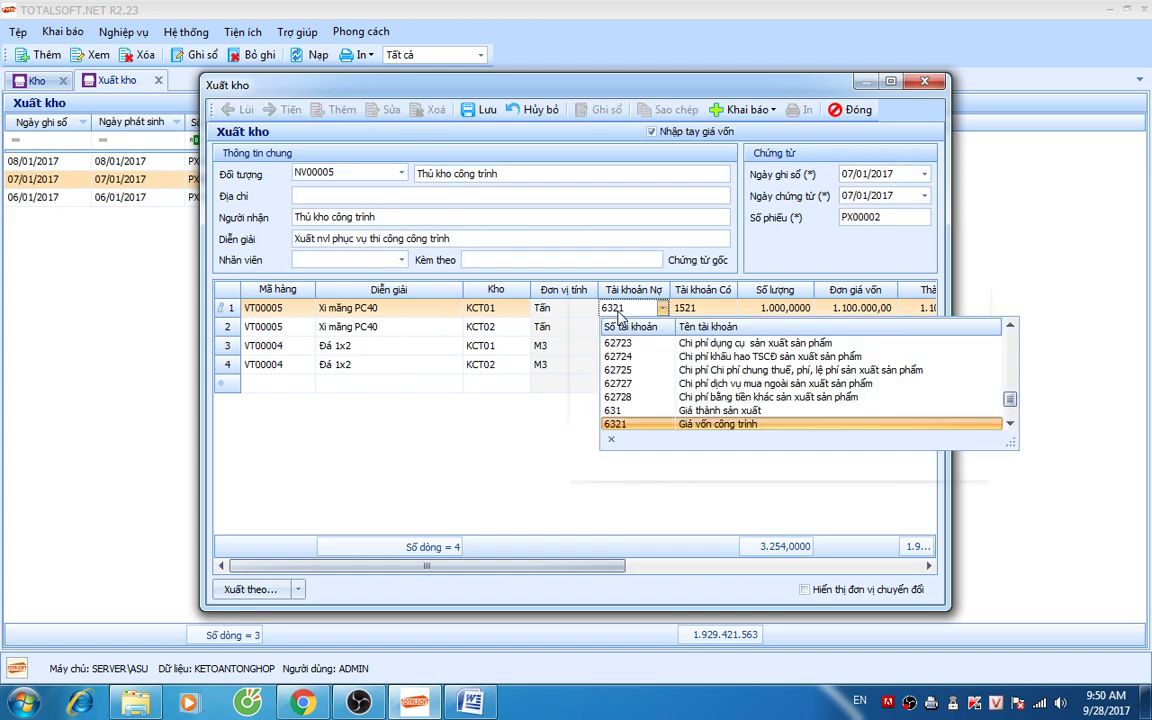
pyautogui.write('62')
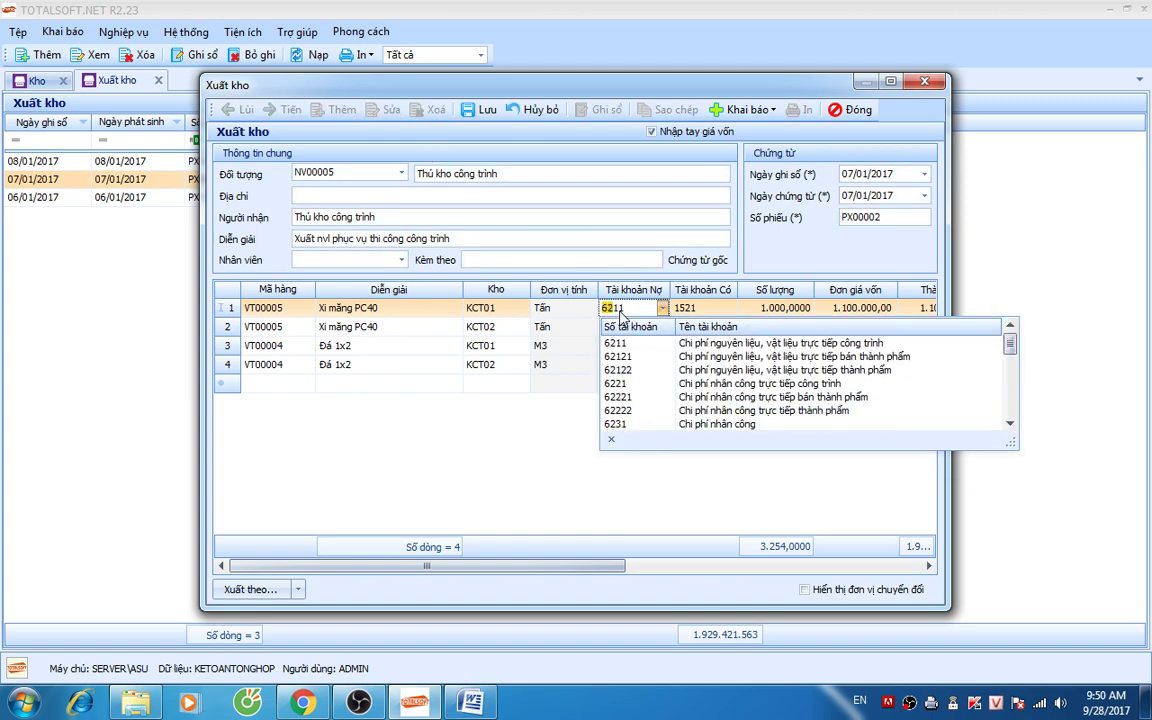
pyautogui.write('11')
pyautogui.press('Return')
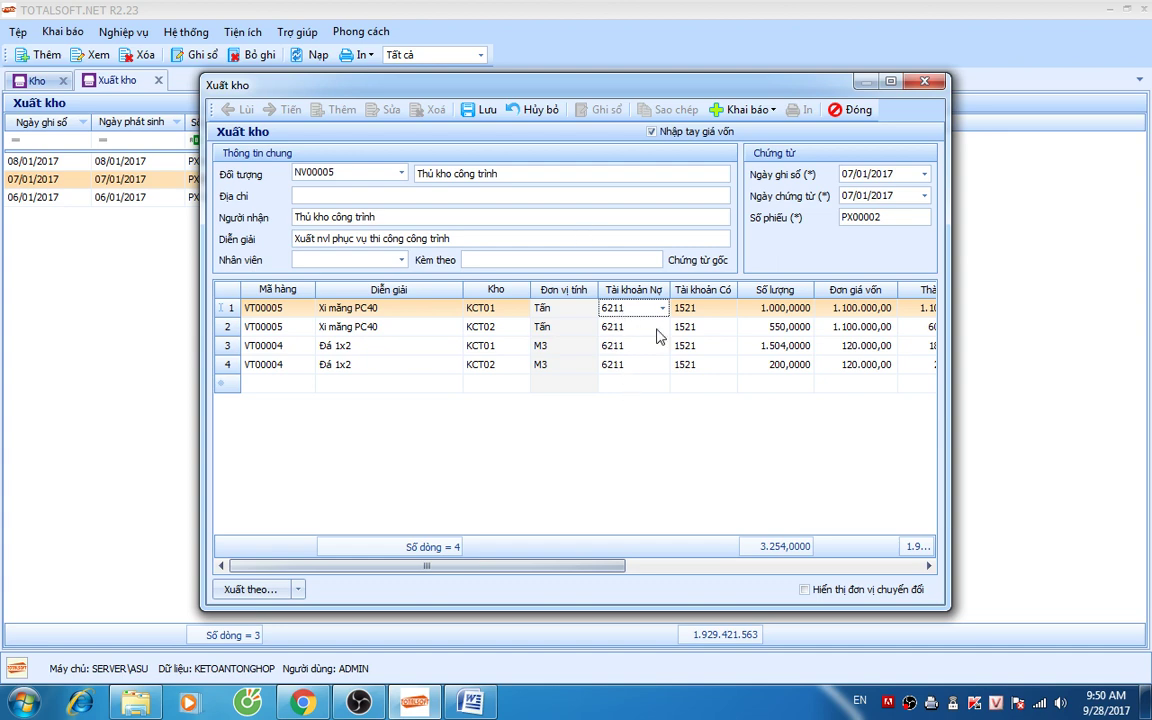
pyautogui.moveTo(568, 566)
pyautogui.mouseDown()
pyautogui.moveTo(830, 577)
pyautogui.moveTo(568, 570)
pyautogui.mouseUp()
pyautogui.click(466, 116)
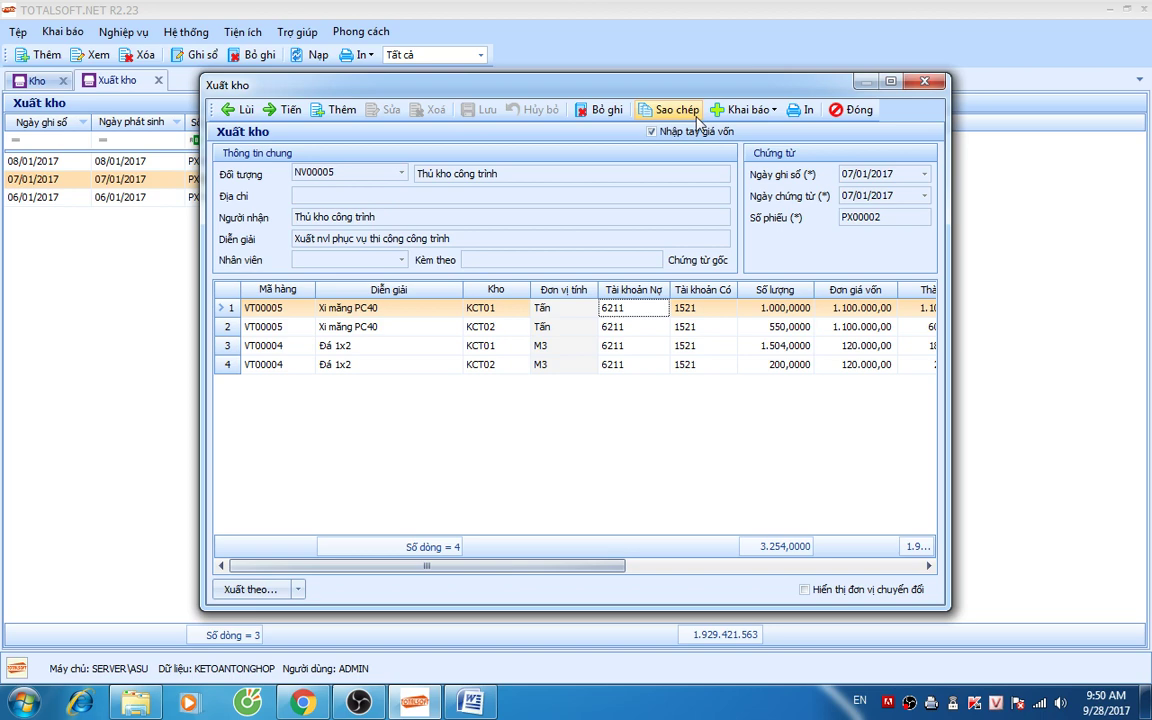
pyautogui.click(850, 109)
pyautogui.click(159, 81)
# Step: In the Tài khoản kết chuyển list, set entry 6212-154 to transfer from account 62121 to account 15421 and save it
pyautogui.click(123, 31)
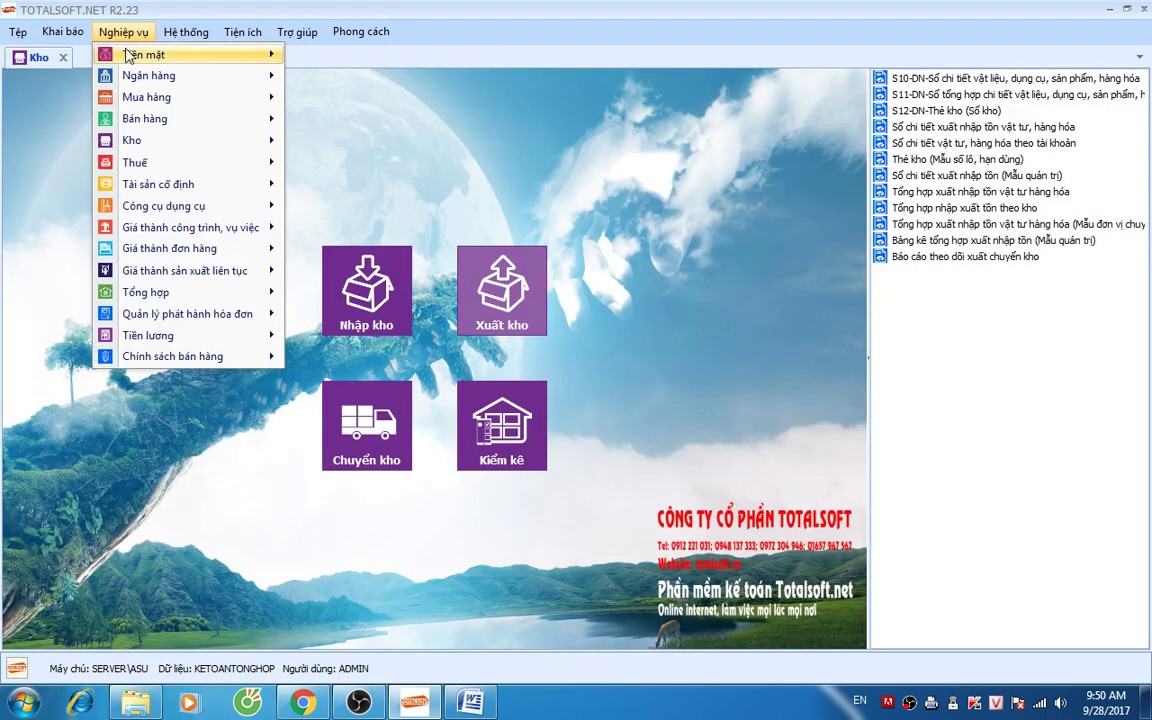
pyautogui.moveTo(75, 54)
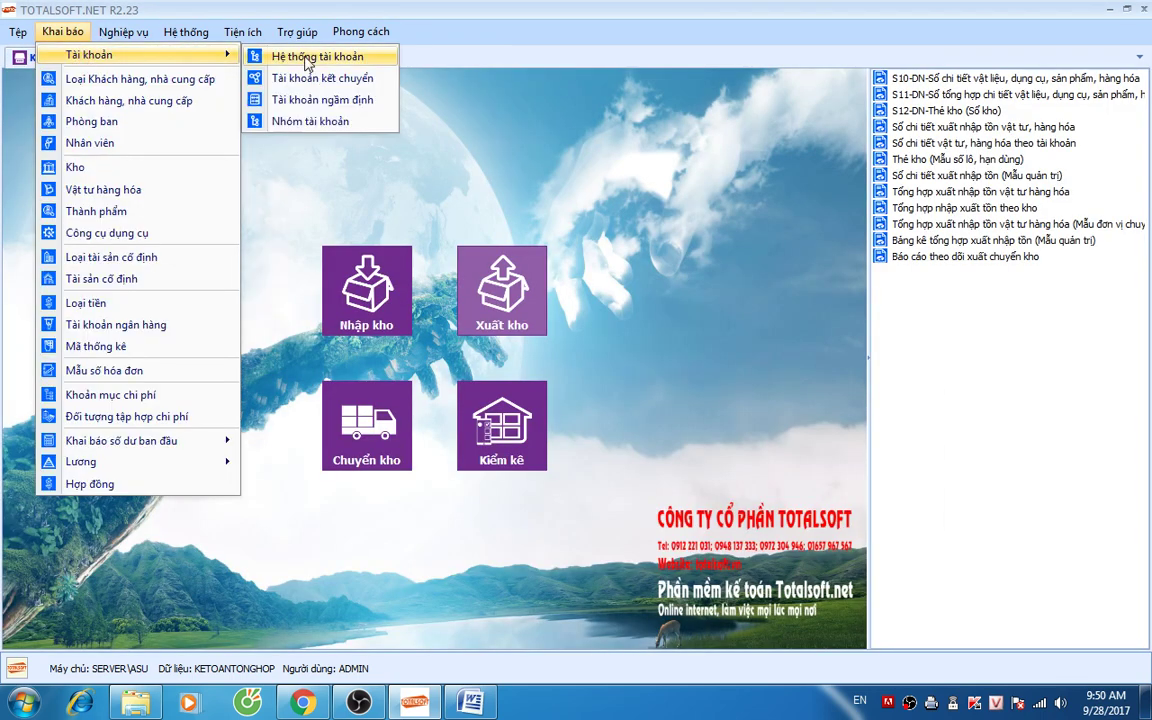
pyautogui.click(290, 78)
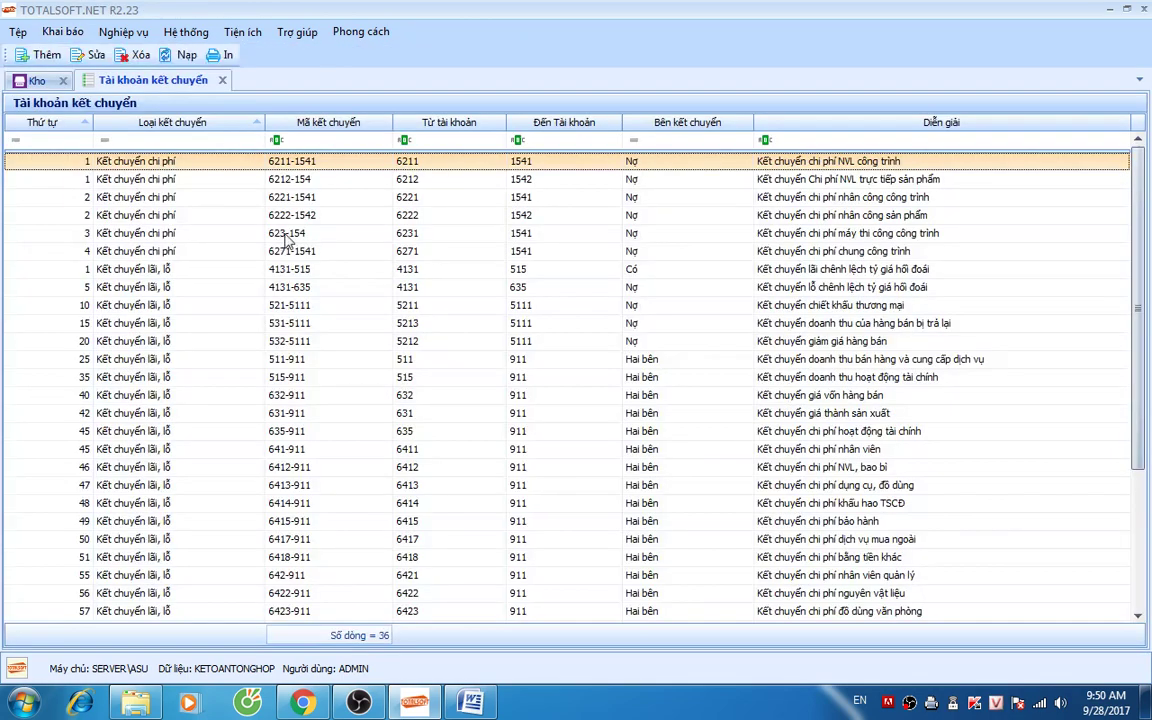
pyautogui.click(169, 183)
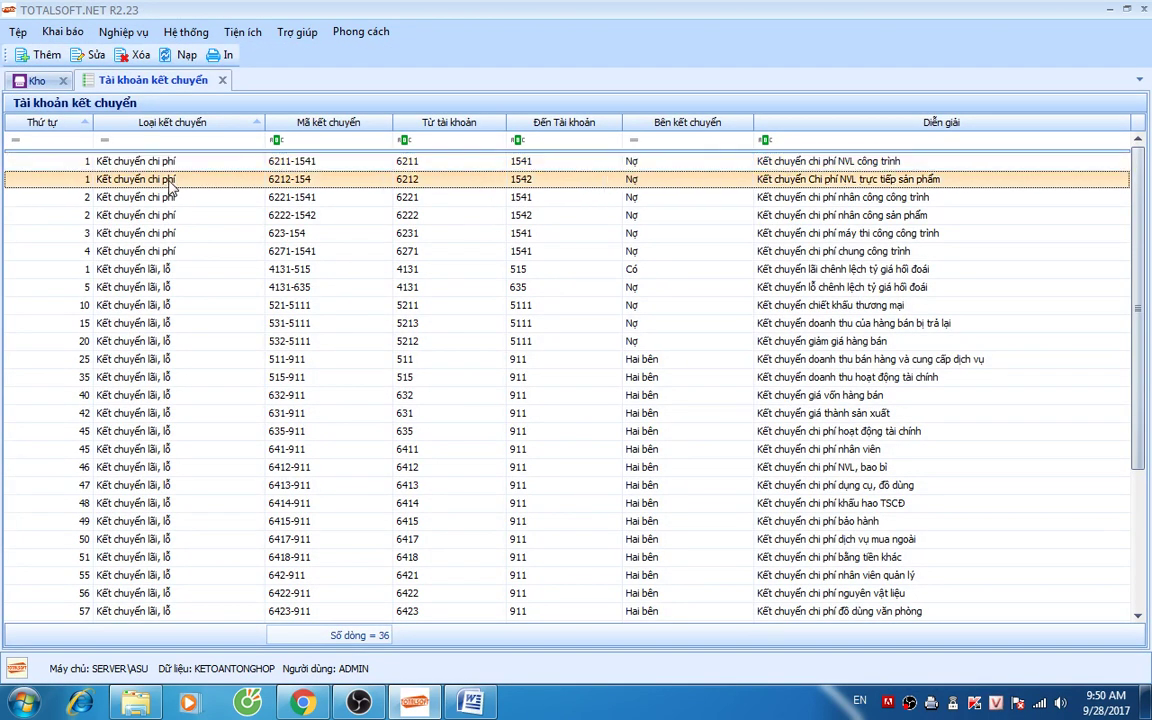
pyautogui.doubleClick(169, 183)
pyautogui.click(515, 298)
pyautogui.write('121')
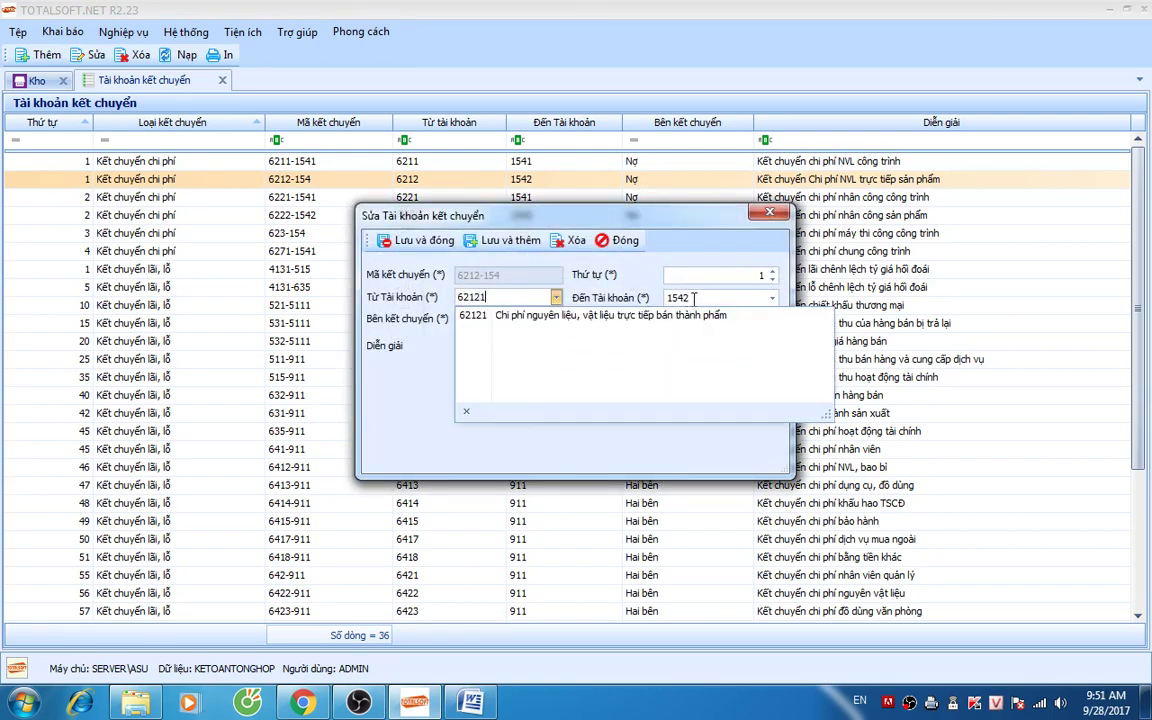
pyautogui.click(693, 298)
pyautogui.write('1')
pyautogui.click(412, 240)
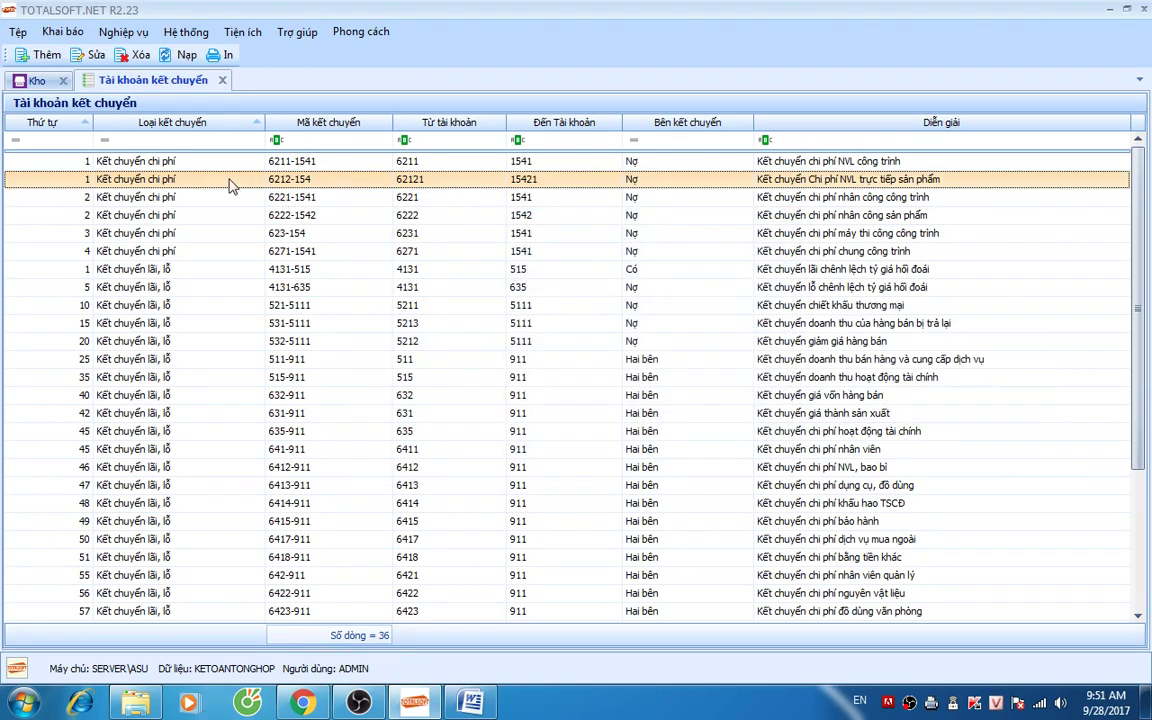
pyautogui.rightClick(230, 186)
pyautogui.click(262, 184)
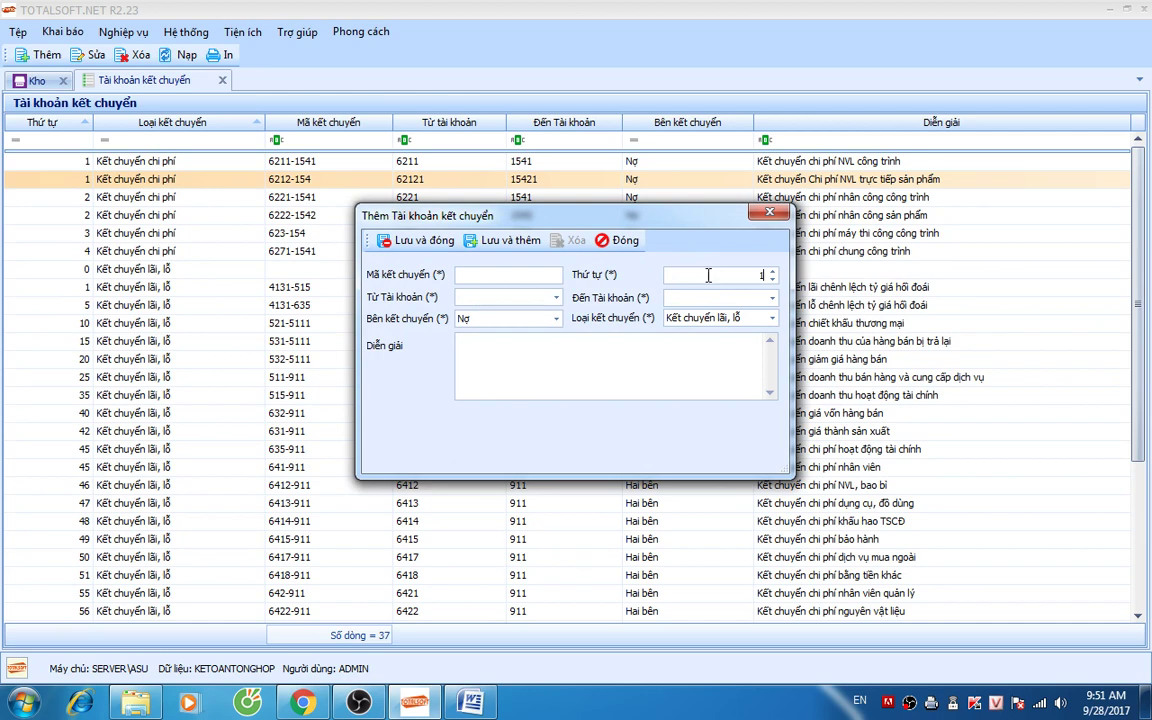
pyautogui.click(497, 276)
pyautogui.write('62122')
pyautogui.press('Tab')
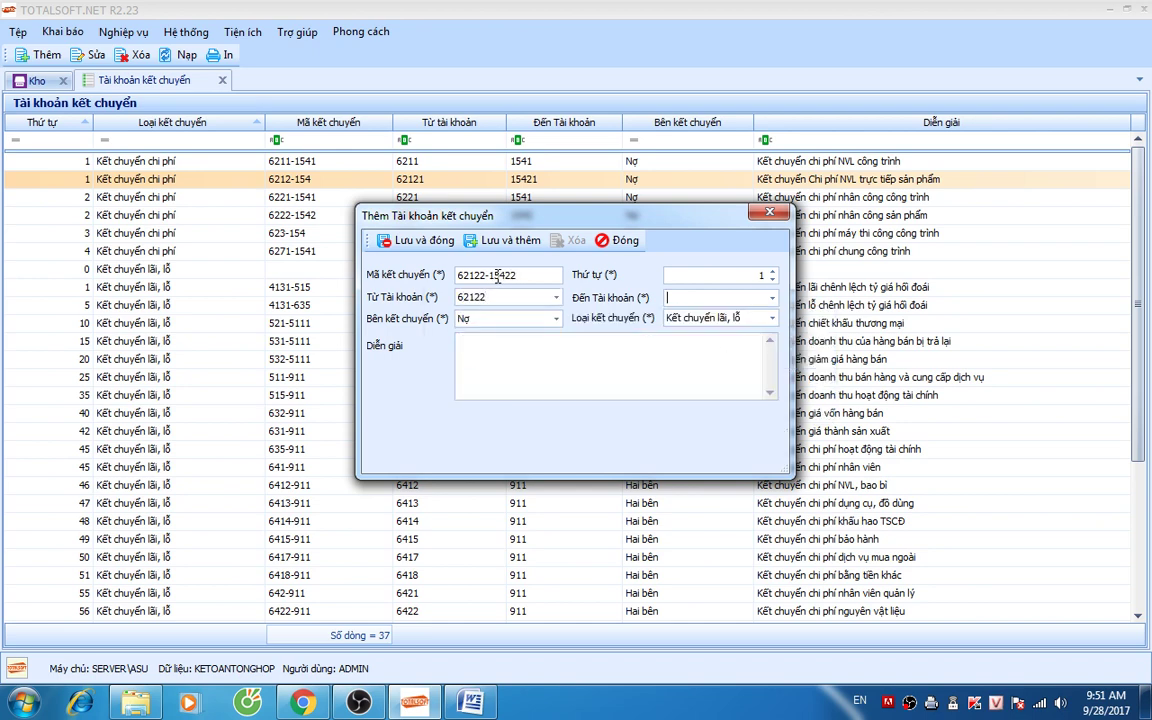
pyautogui.write('15422')
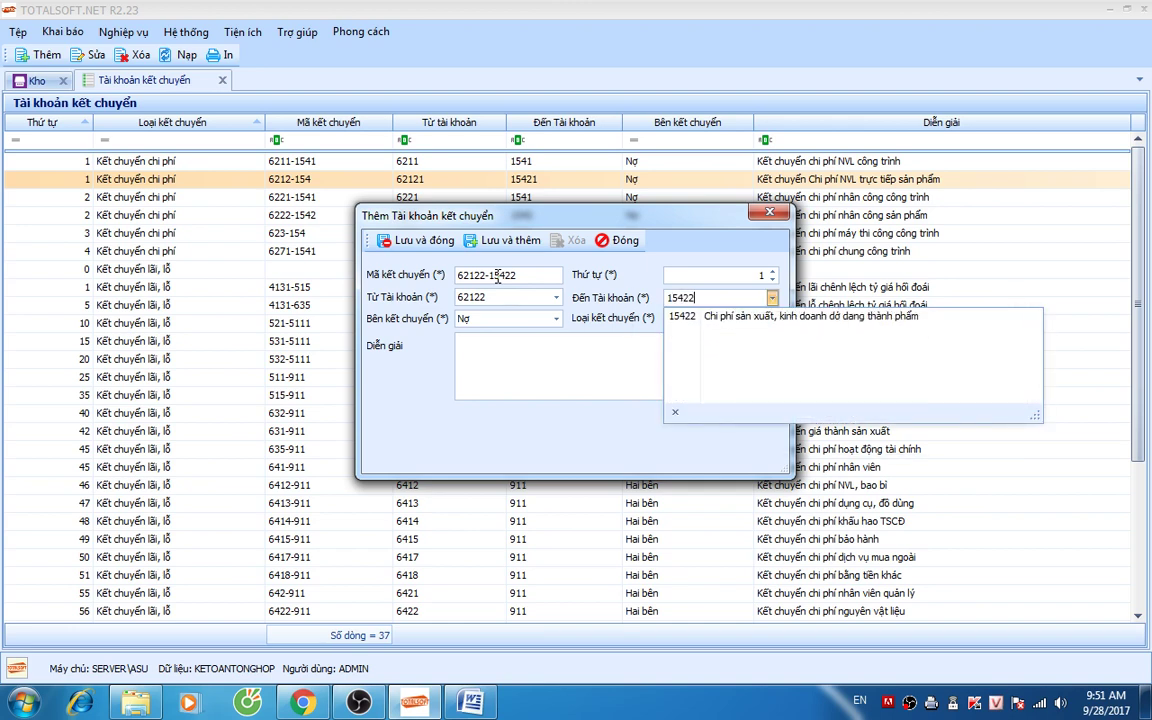
pyautogui.press('Tab')
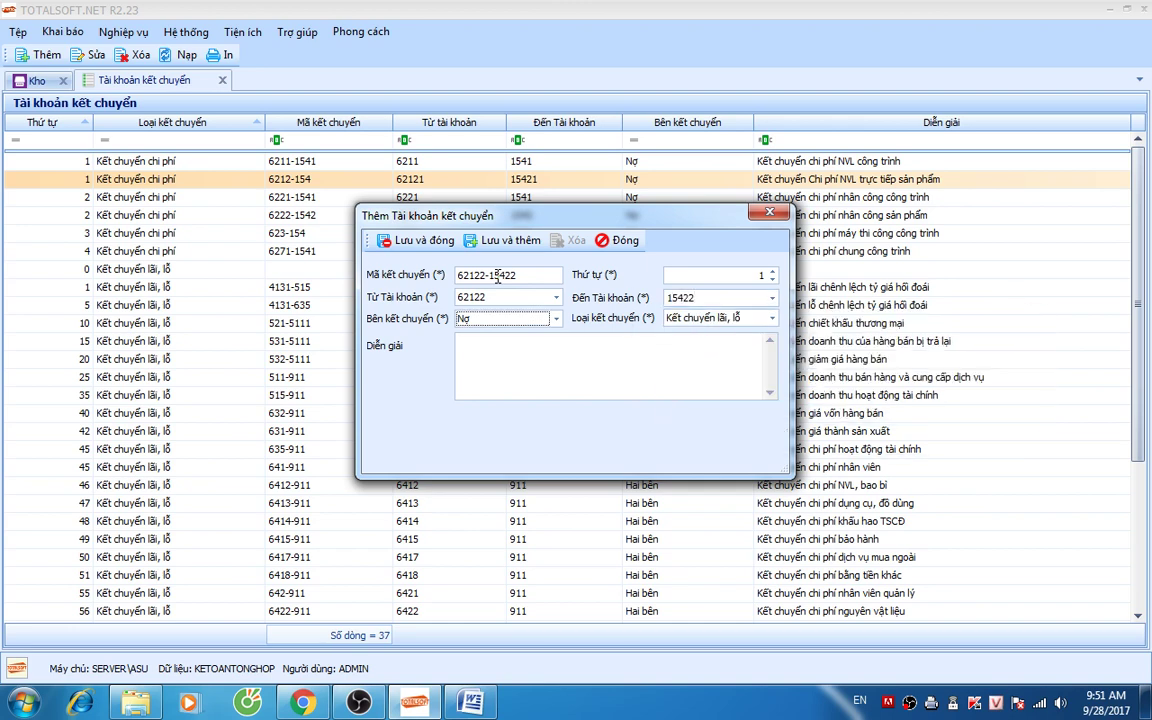
pyautogui.click(700, 318)
pyautogui.click(705, 331)
pyautogui.click(415, 240)
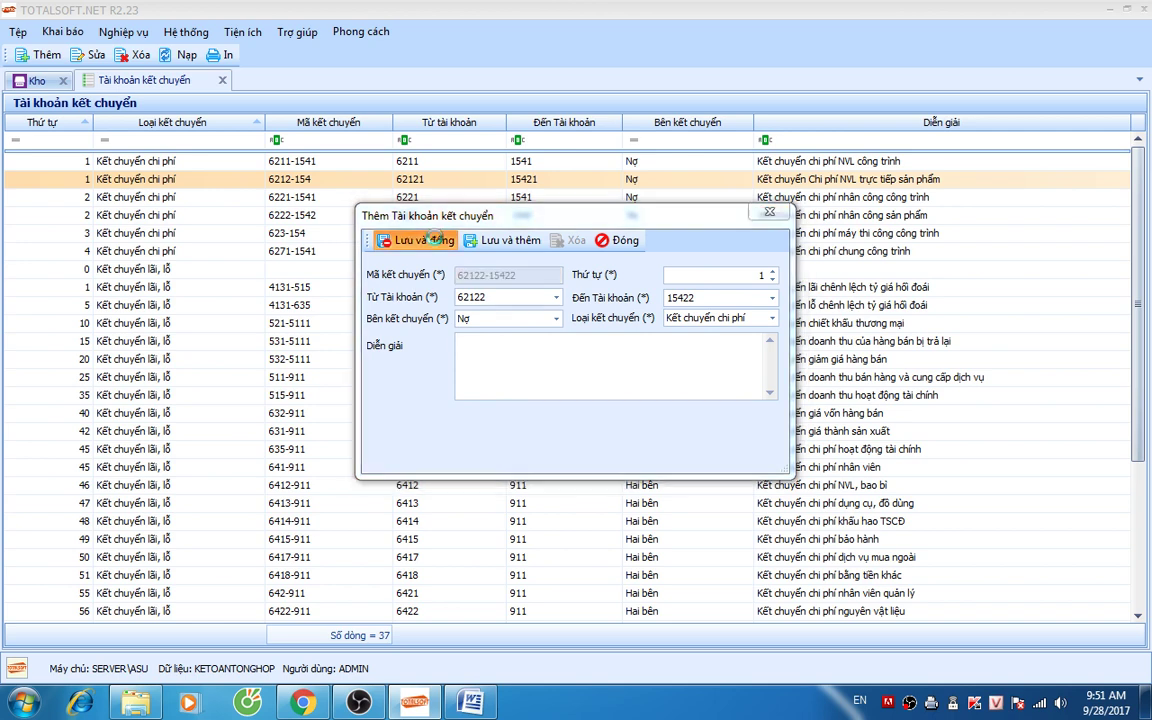
# Step: Open the Kết chuyển chi phí list under Giá thành công trình, vụ việc and start a new transfer voucher
pyautogui.click(120, 39)
pyautogui.moveTo(160, 226)
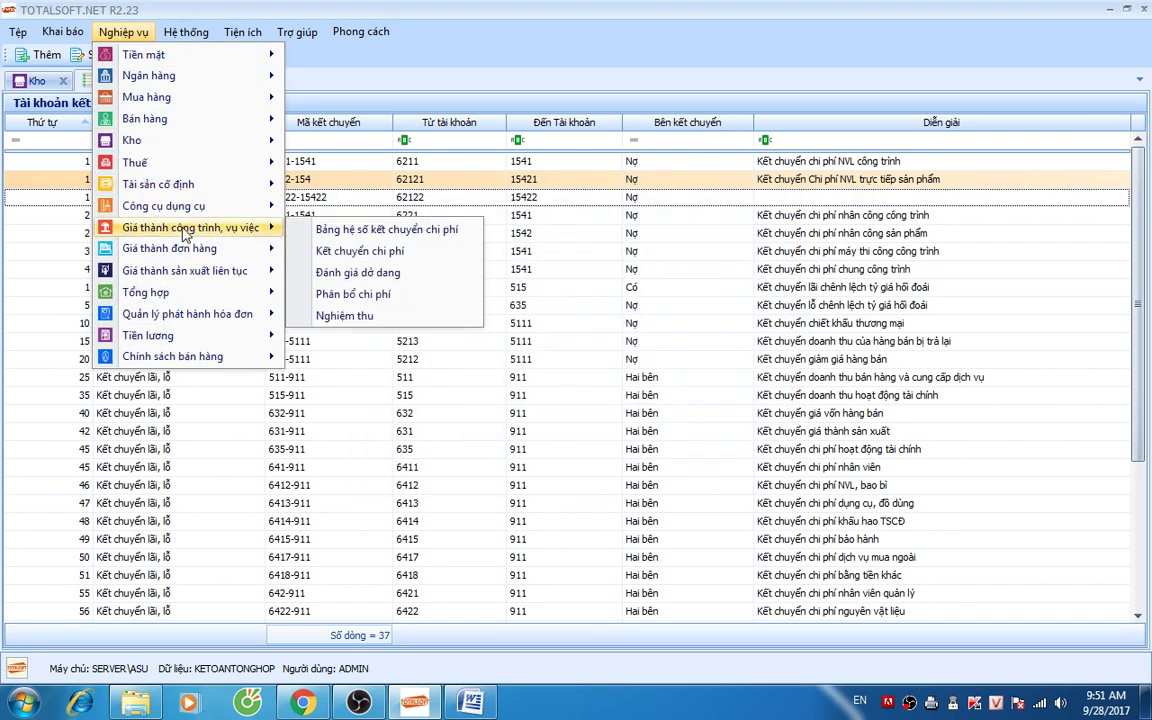
pyautogui.click(362, 251)
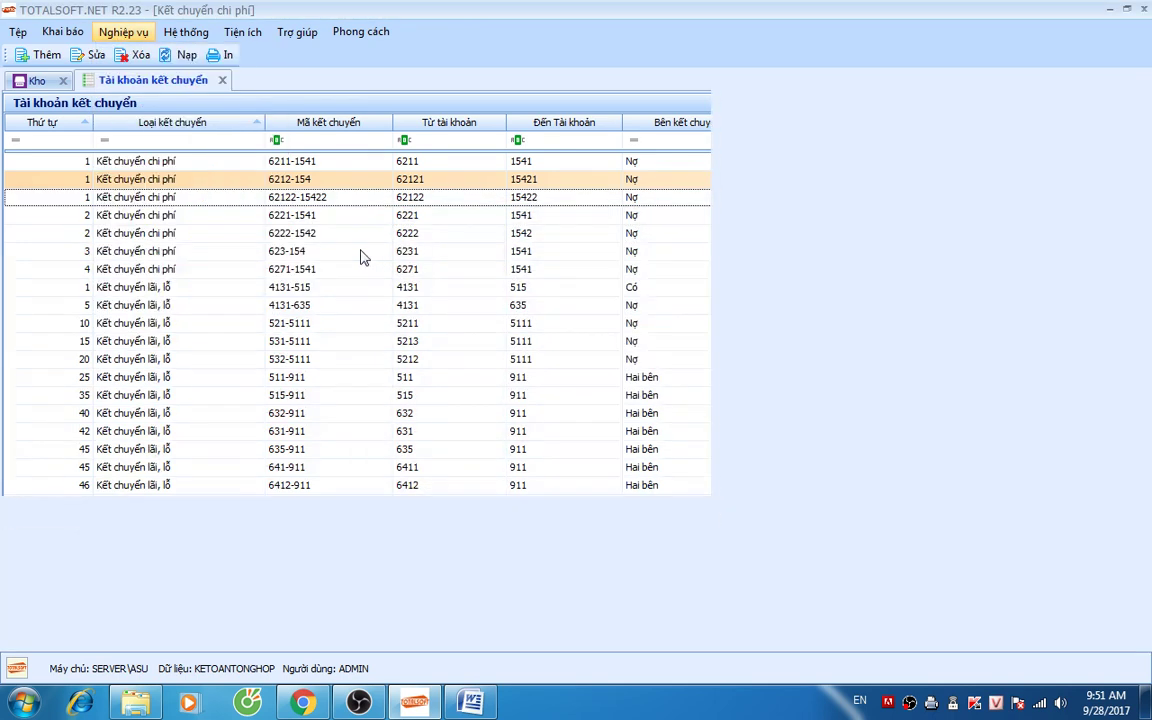
pyautogui.rightClick(324, 225)
pyautogui.click(366, 240)
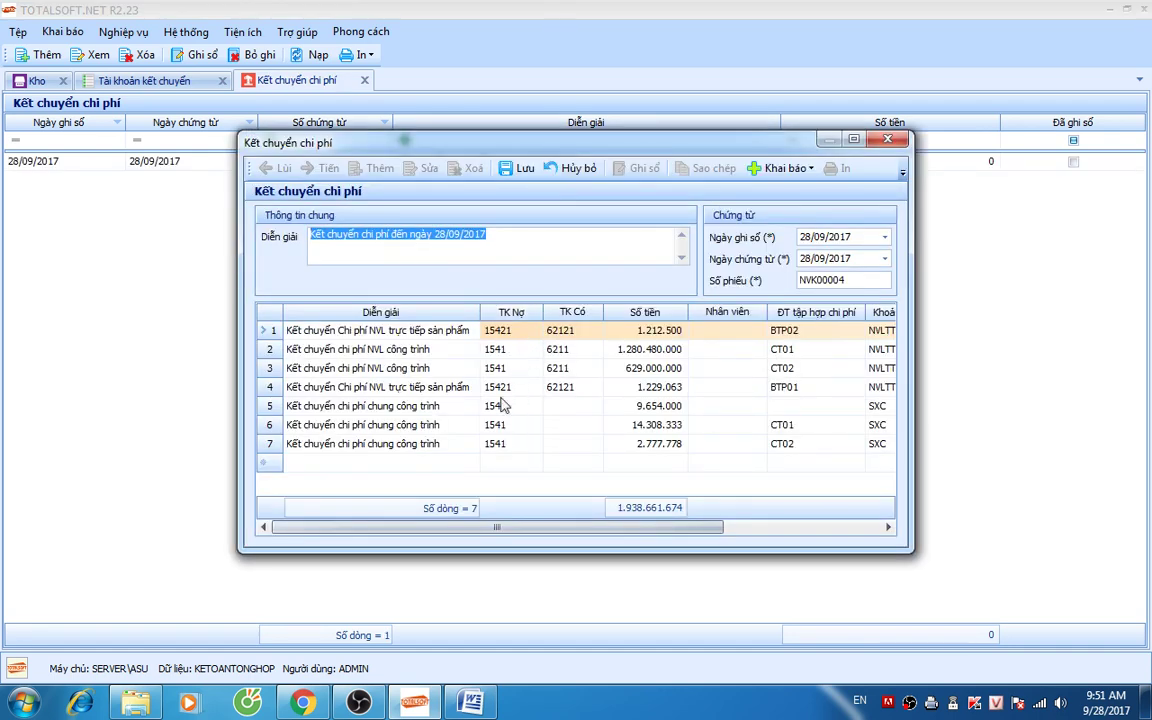
# Step: Examine the debit and credit accounts and cost objects on the new voucher's lines, and close it without saving
pyautogui.click(376, 387)
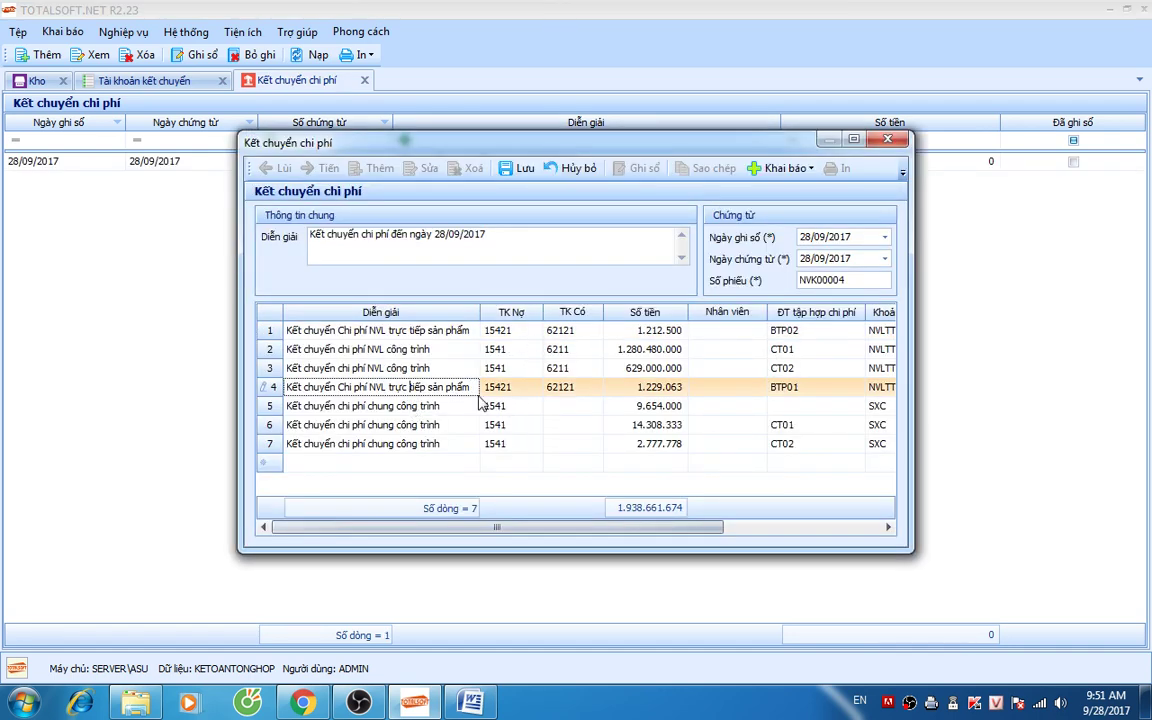
pyautogui.click(545, 352)
pyautogui.click(400, 366)
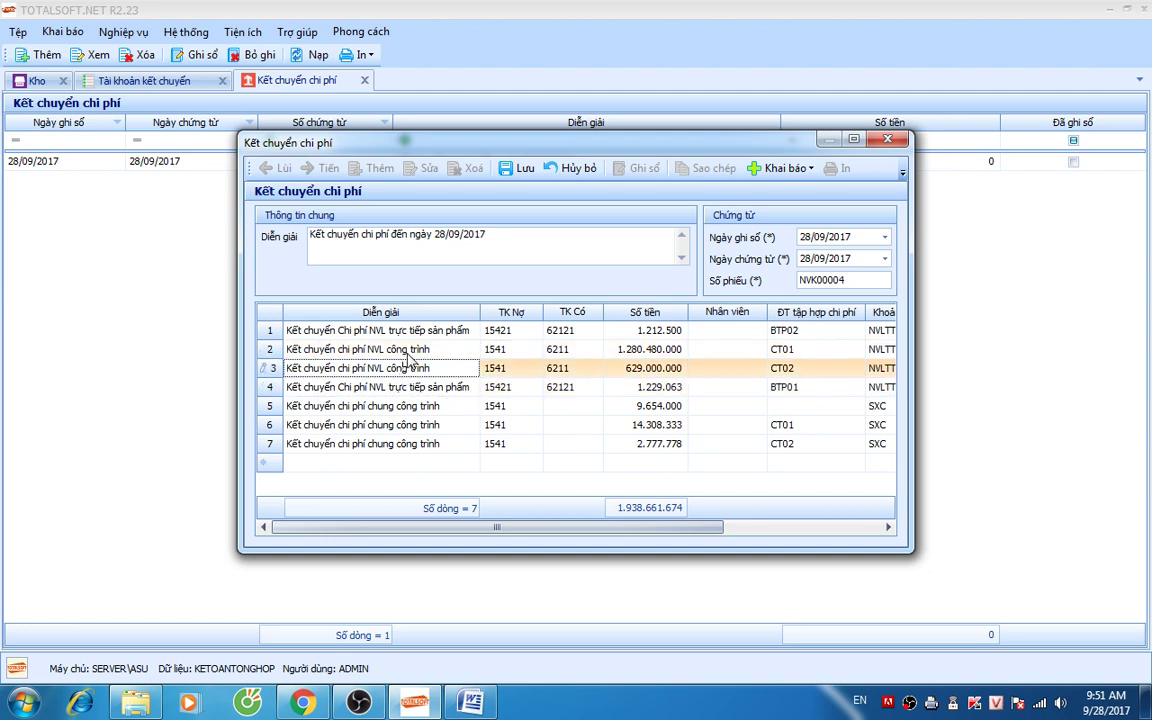
pyautogui.hscroll(3, 610, 480)
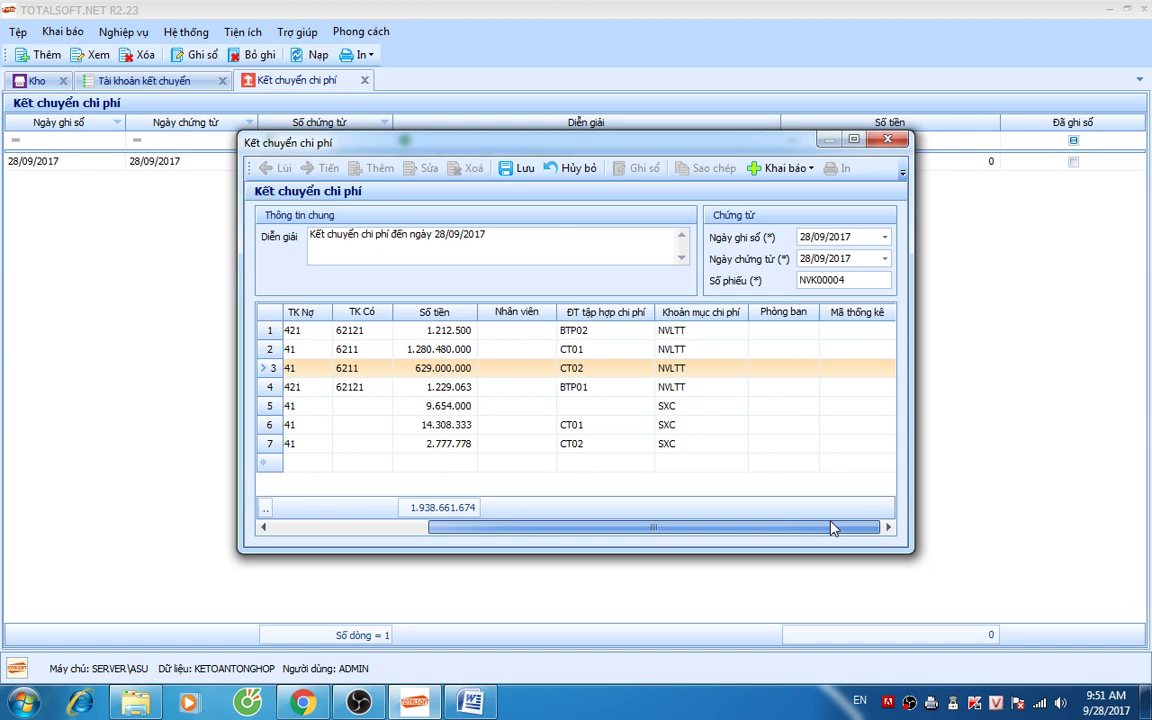
pyautogui.click(585, 352)
pyautogui.click(579, 368)
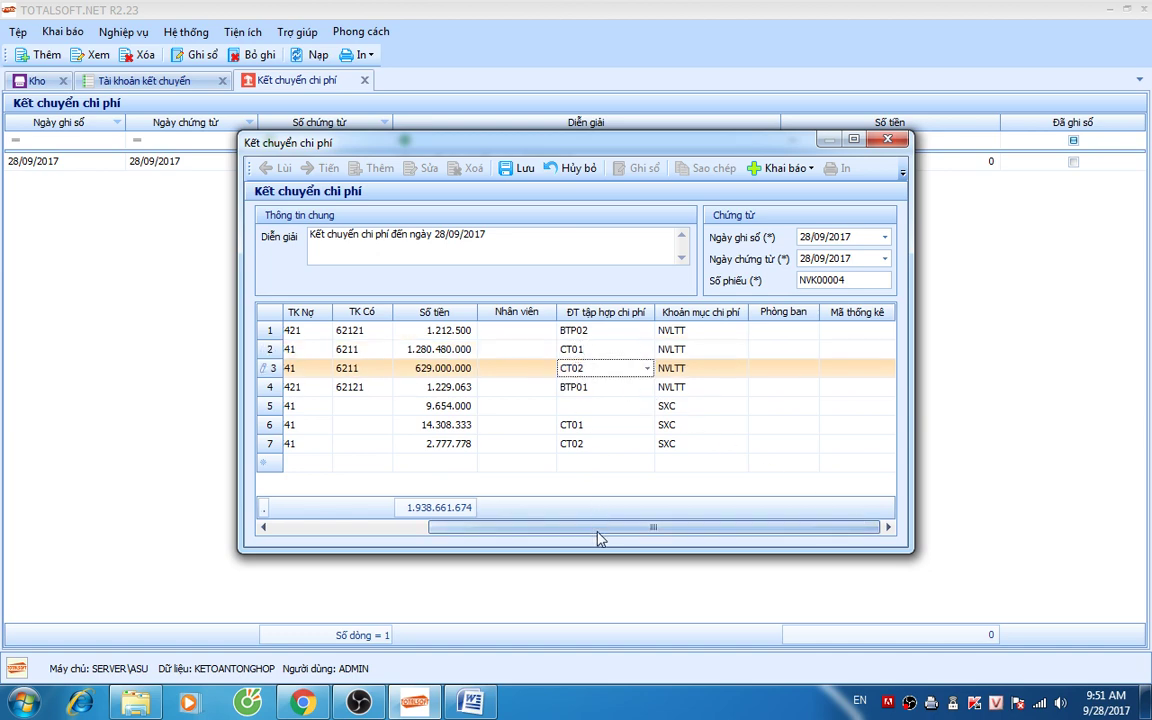
pyautogui.moveTo(599, 527); pyautogui.dragTo(397, 531)
pyautogui.click(432, 330)
pyautogui.click(450, 390)
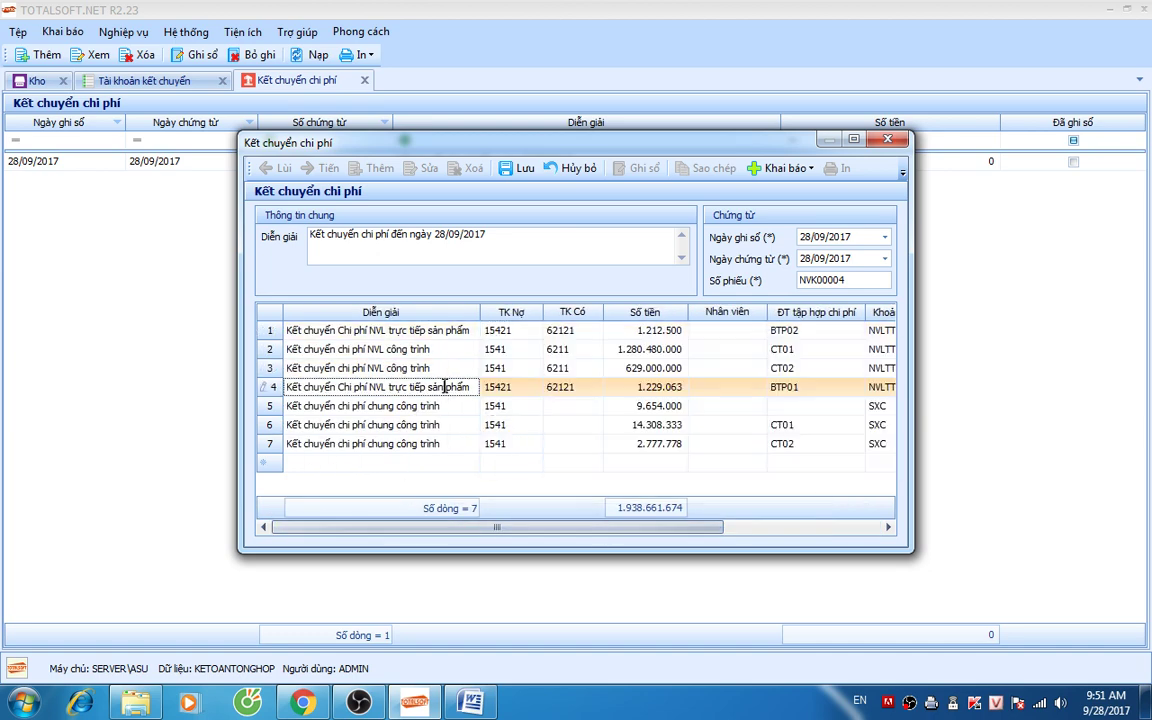
pyautogui.press('Down')
pyautogui.press('Down')
pyautogui.press('Down')
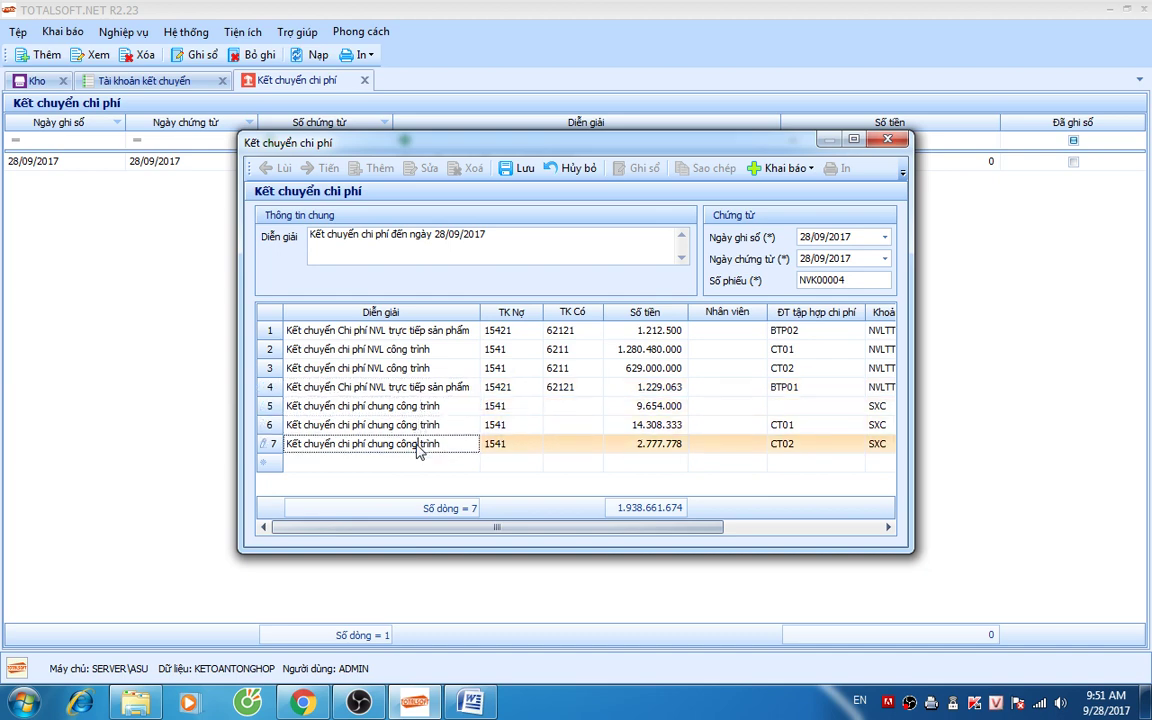
pyautogui.click(886, 139)
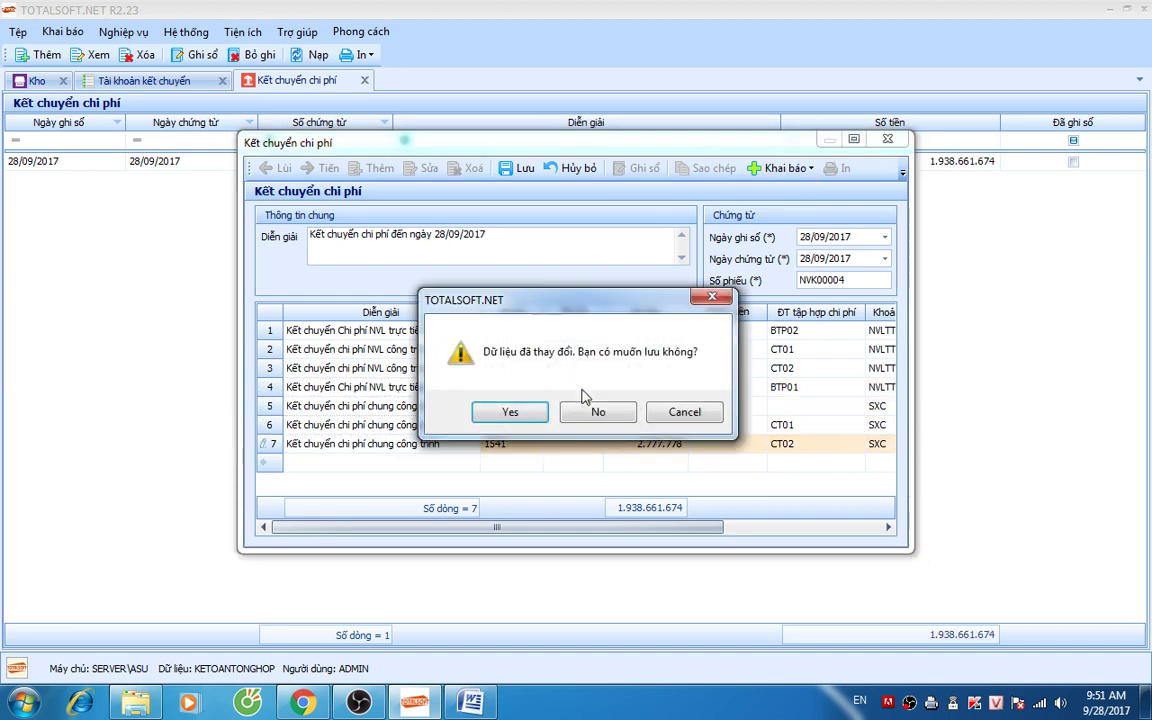
pyautogui.click(575, 416)
# Step: Return to the Tài khoản kết chuyển list and delete transfer entry 6271-1541
pyautogui.click(148, 79)
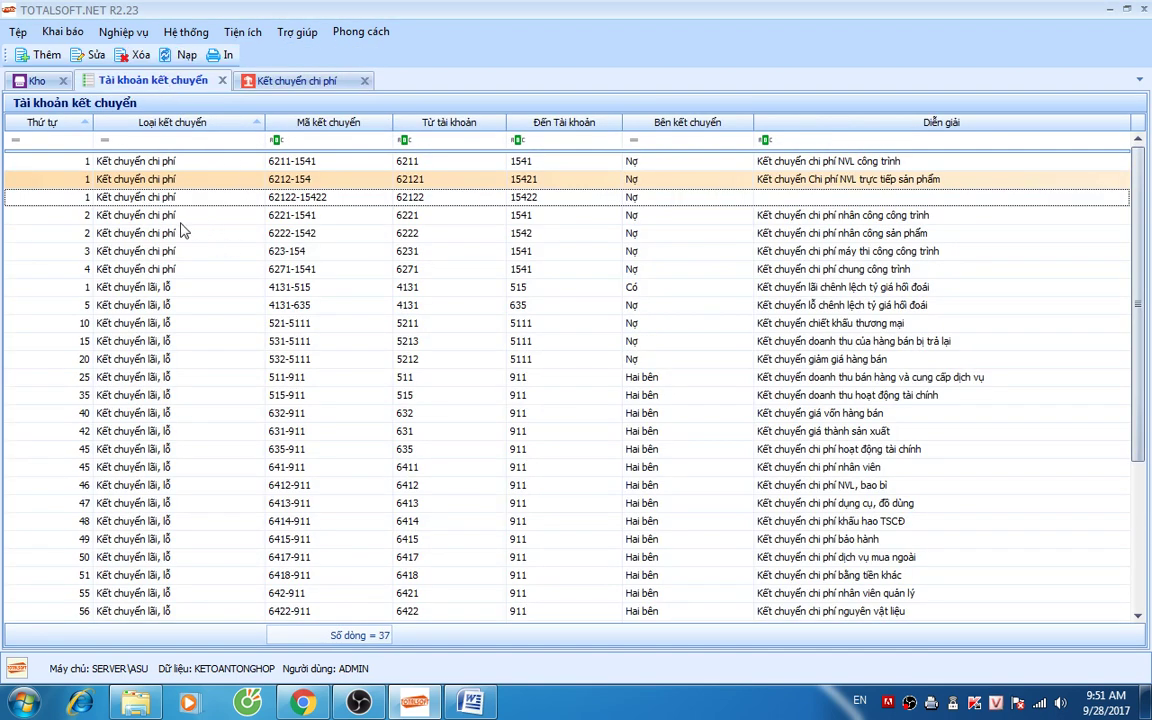
pyautogui.click(195, 271)
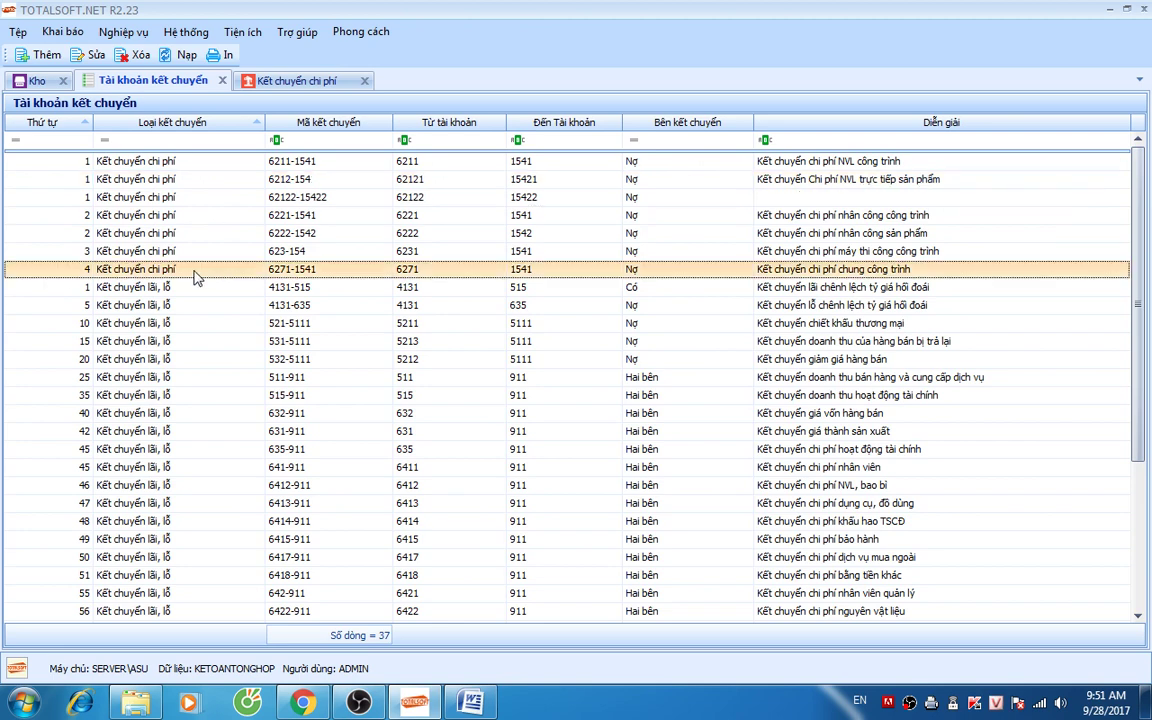
pyautogui.rightClick(189, 270)
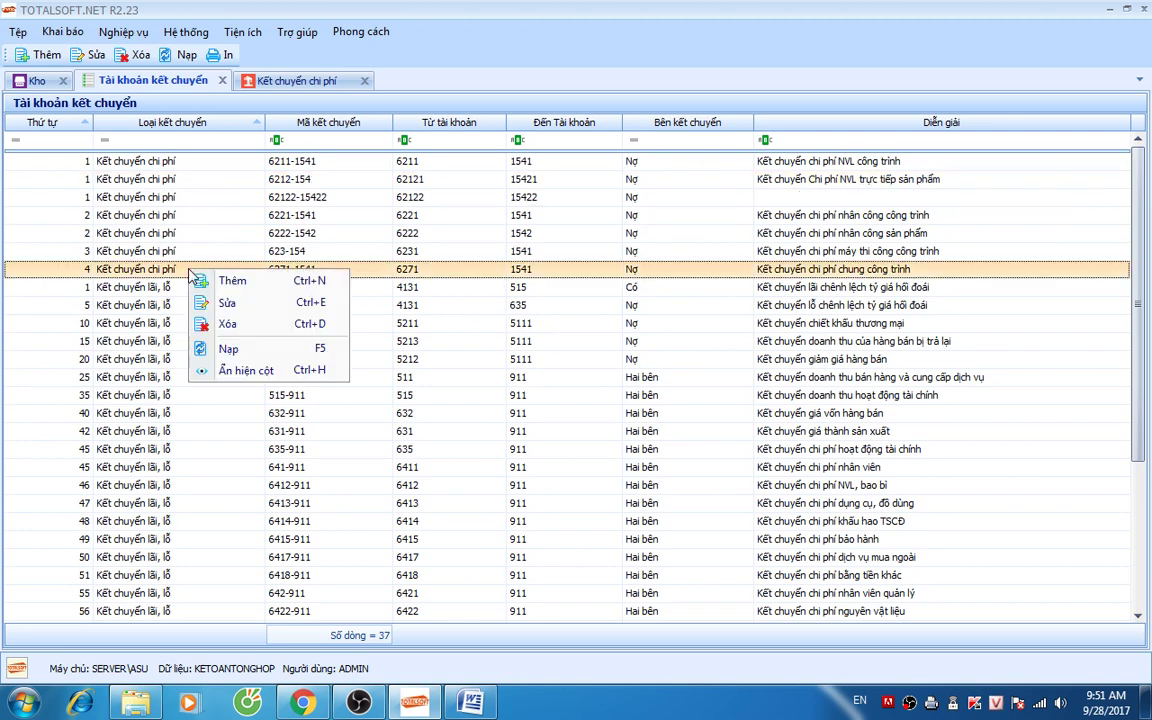
pyautogui.click(226, 324)
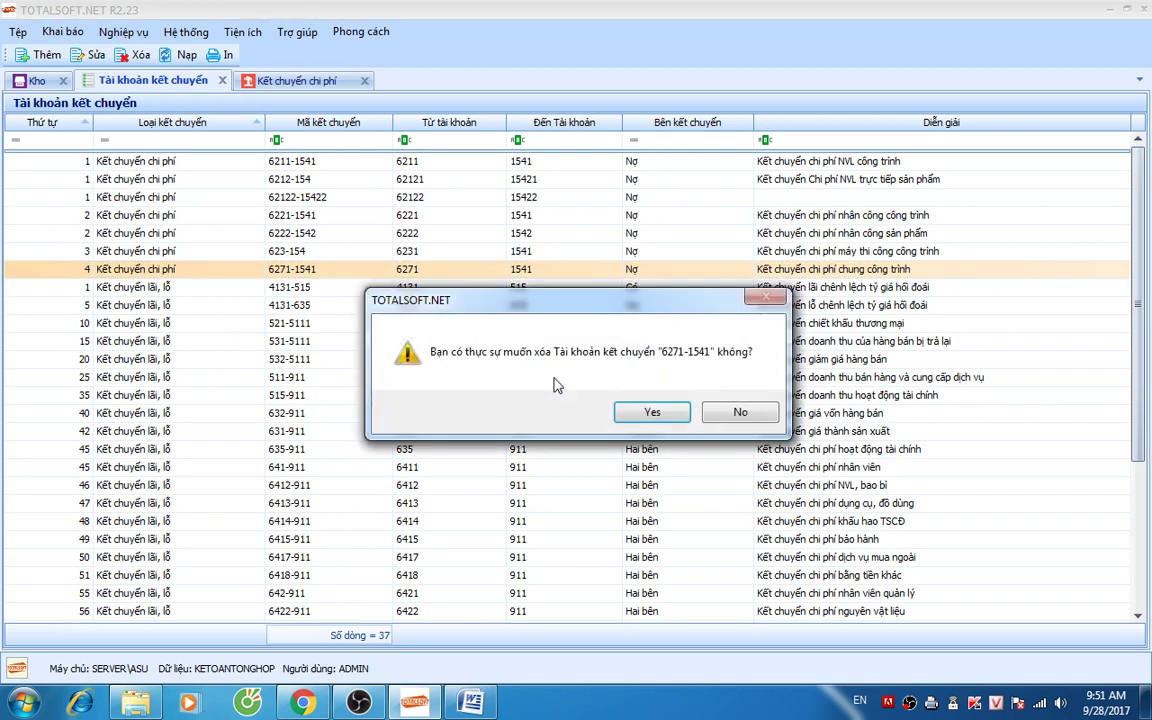
pyautogui.click(652, 412)
# Step: Create transfer entry 62711-1541 with Thứ tự 3, transferring from account 62711 to account 1541
pyautogui.click(158, 256)
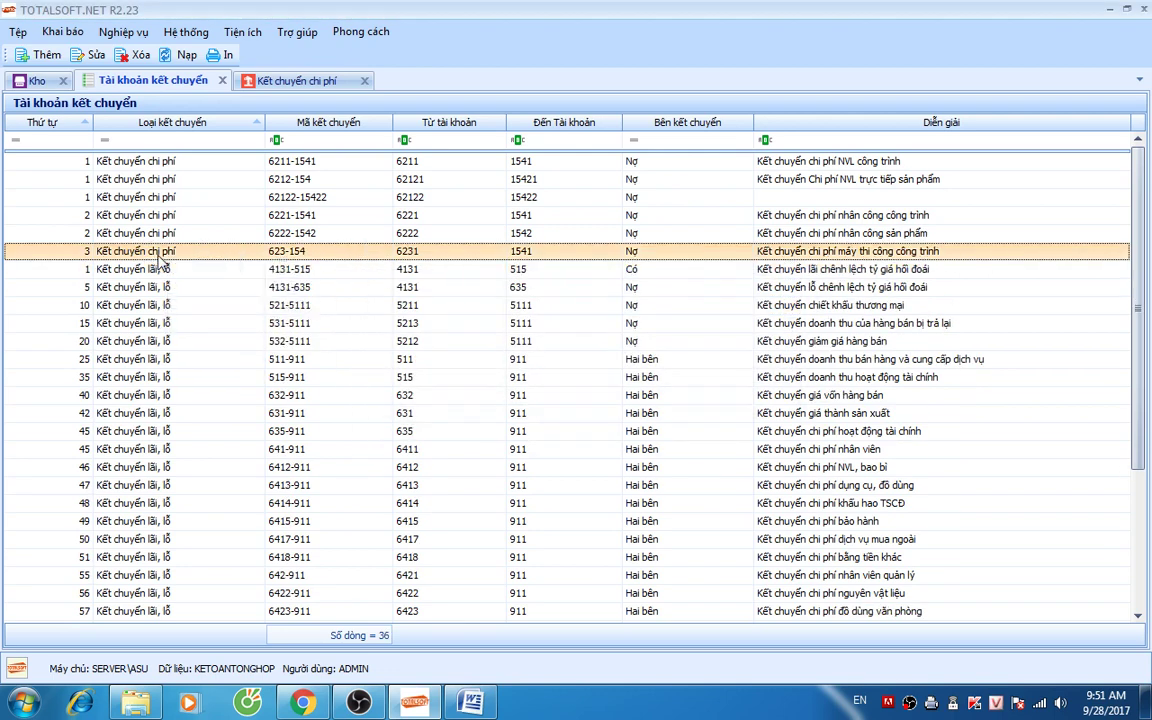
pyautogui.rightClick(158, 256)
pyautogui.click(195, 258)
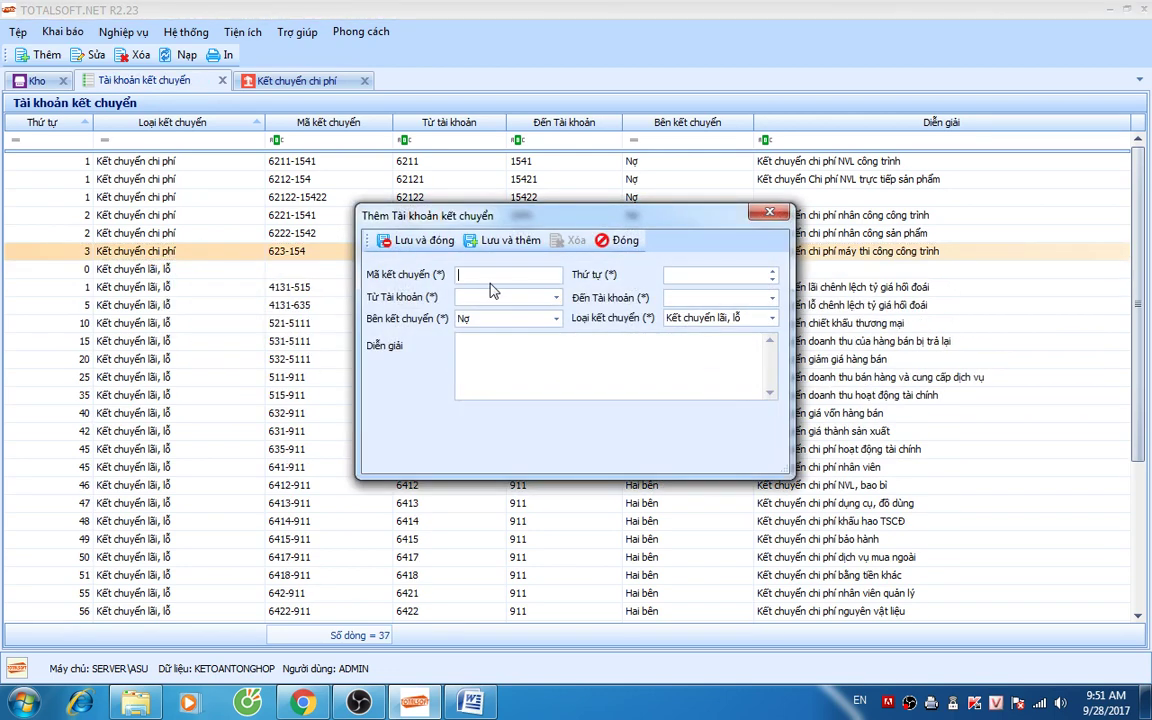
pyautogui.write('6')
pyautogui.write('62711')
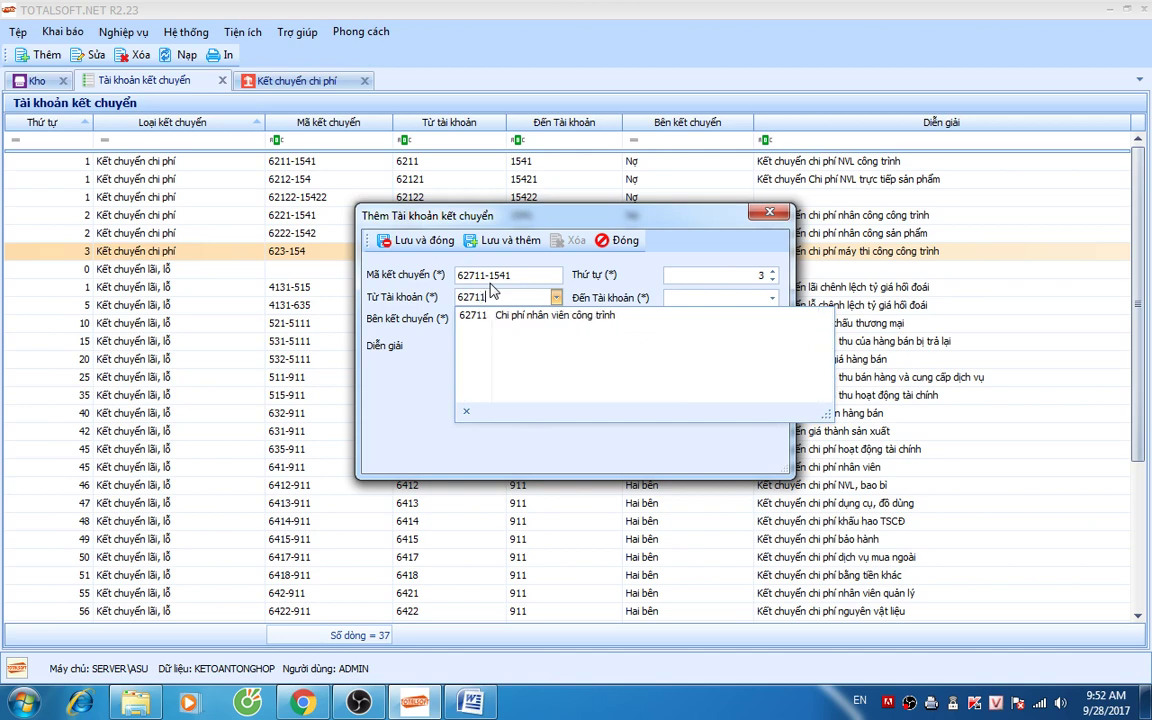
pyautogui.press('Tab')
pyautogui.write('1541')
pyautogui.press('Tab')
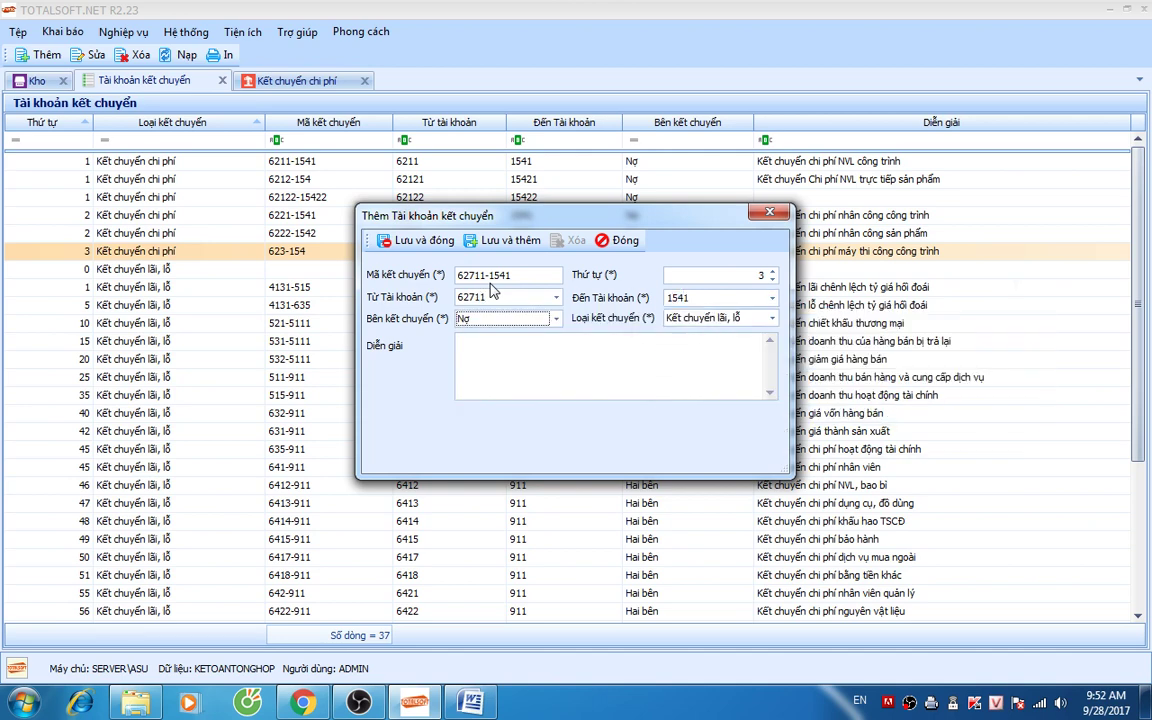
# Step: Set the 62711-1541 entry's type to Kết chuyển chi phí, describe it as "Kết chuyển chi phí chung", and save it
pyautogui.click(715, 318)
pyautogui.click(706, 336)
pyautogui.click(554, 353)
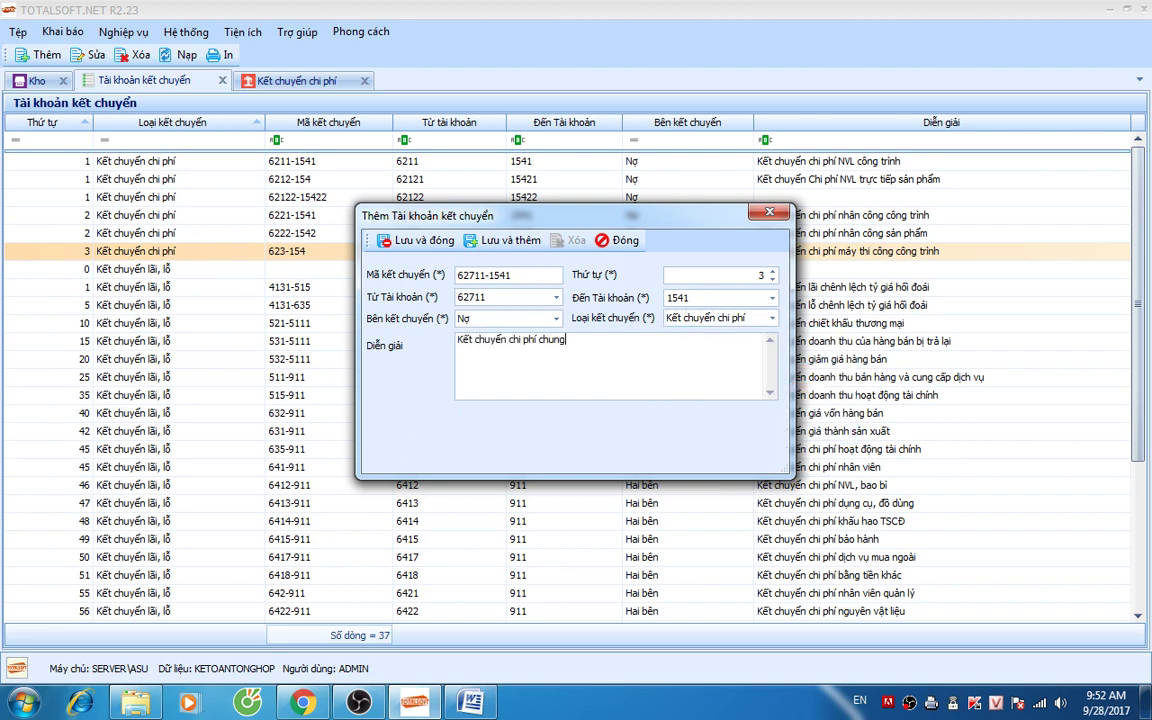
pyautogui.click(420, 241)
# Step: Create transfer entry 62712-1541 with Thứ tự 3, transferring from account 62712 to account 1541
pyautogui.rightClick(218, 268)
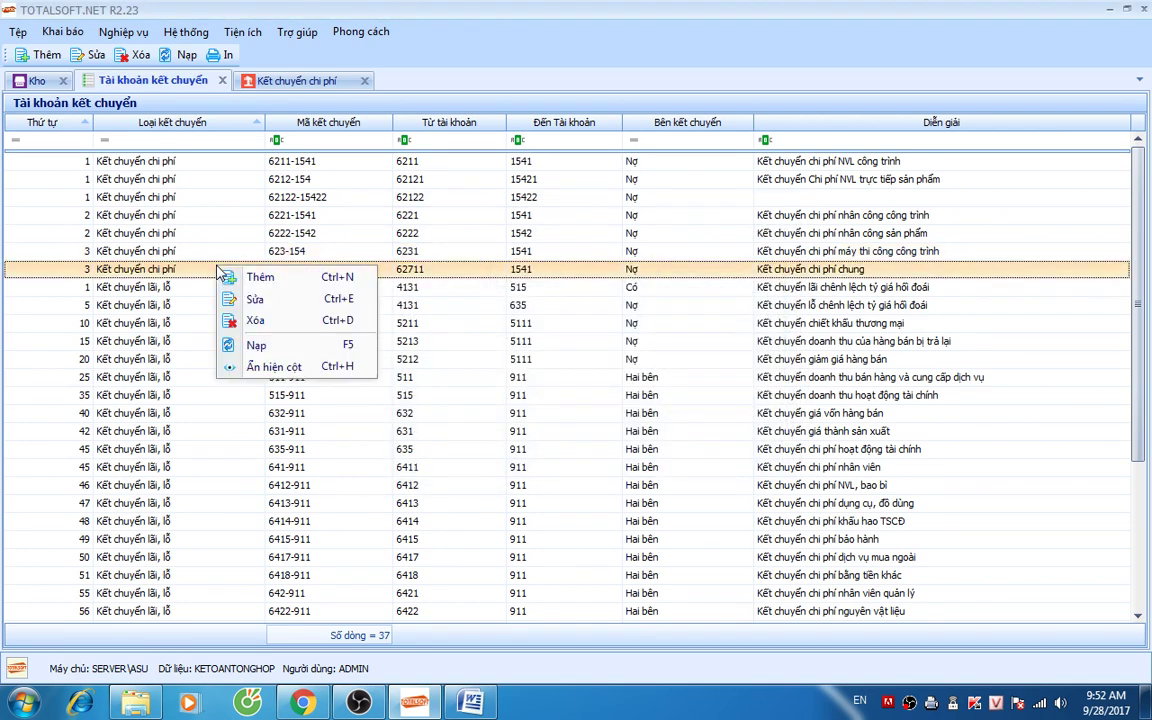
pyautogui.click(256, 278)
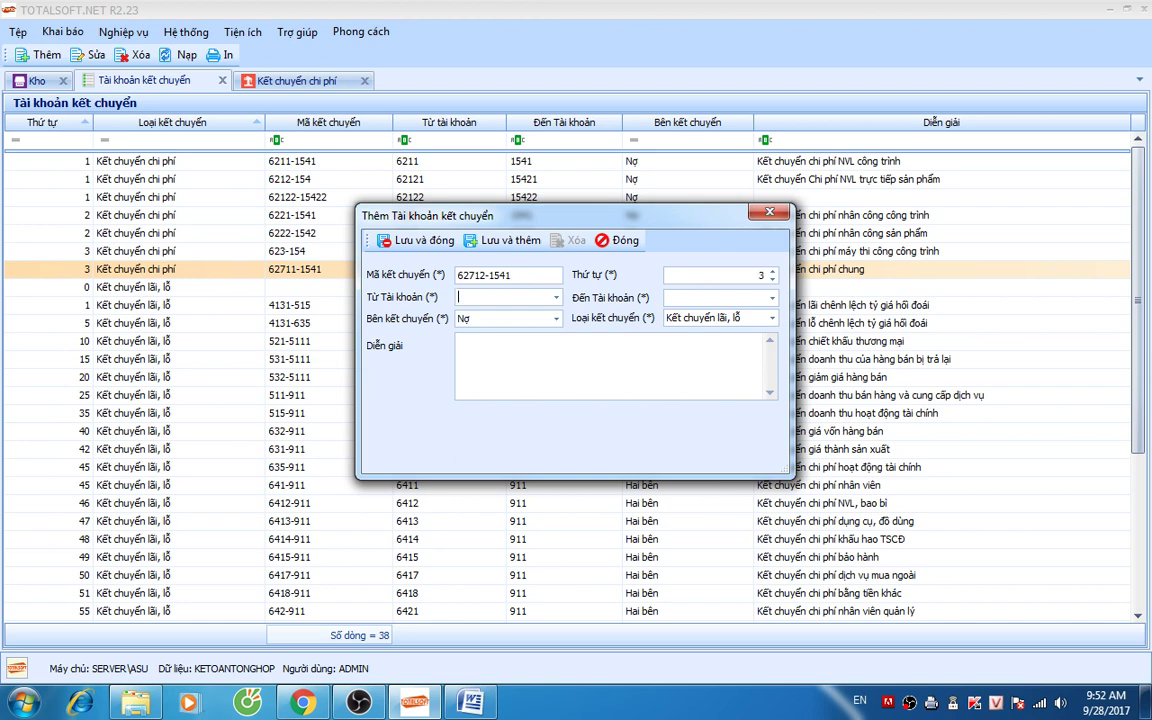
pyautogui.write('627')
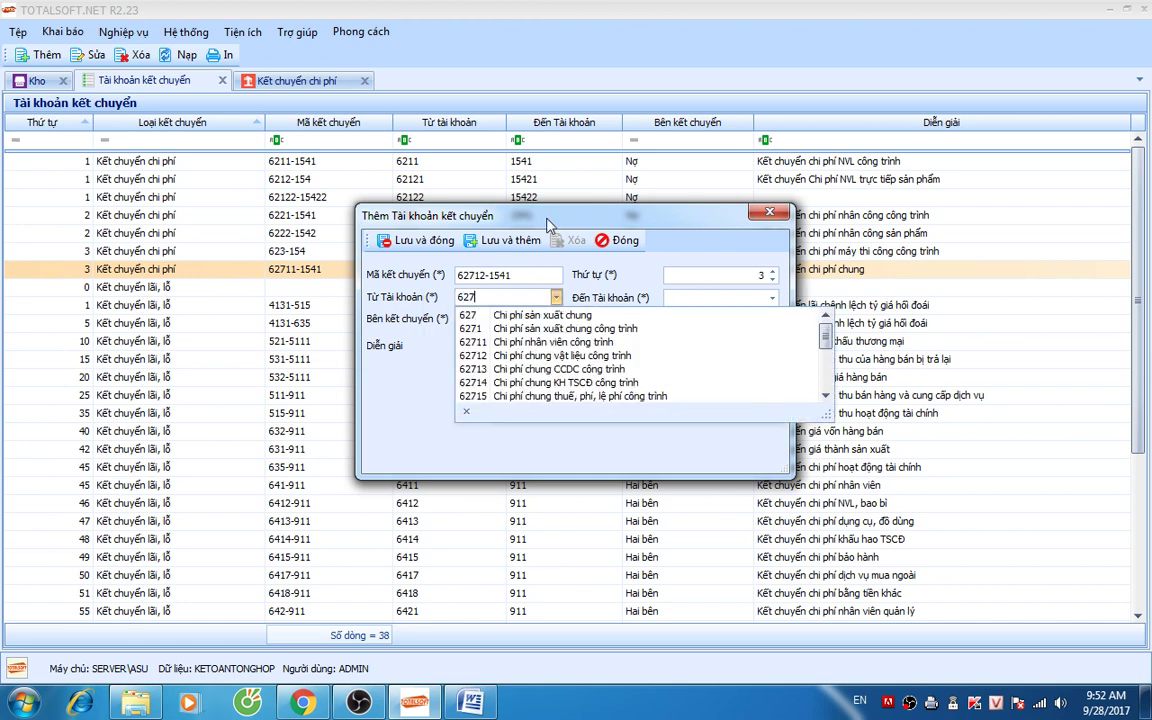
pyautogui.write('12')
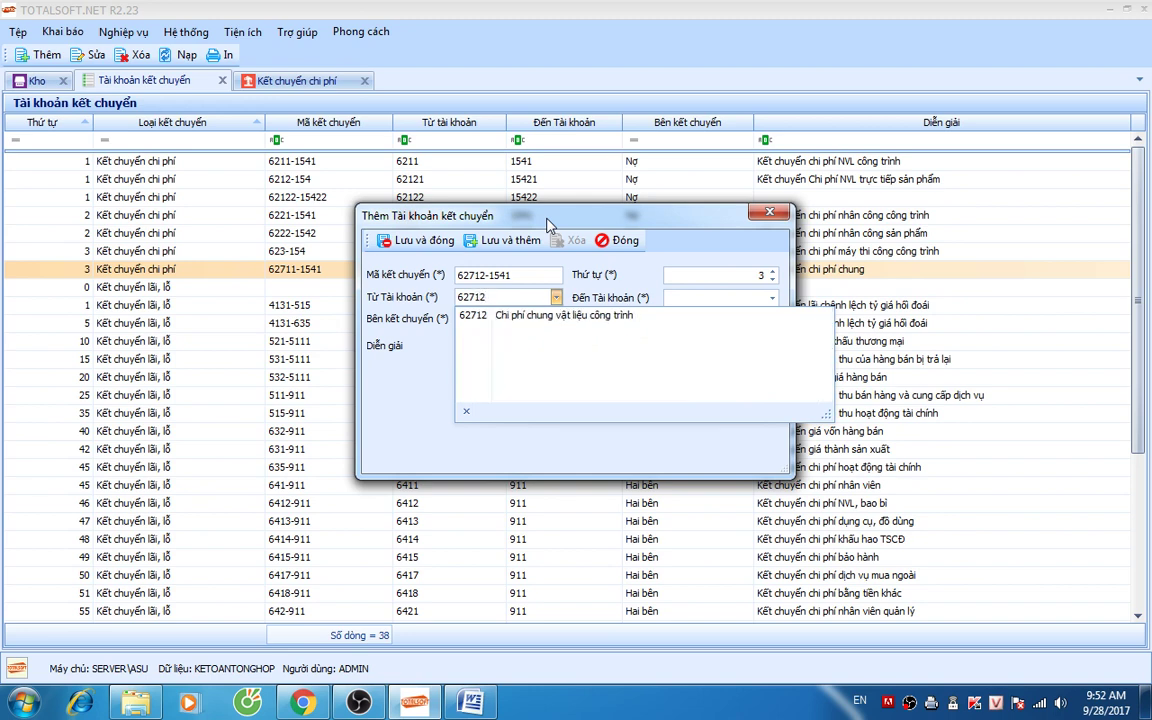
pyautogui.press('Tab')
pyautogui.write('1541')
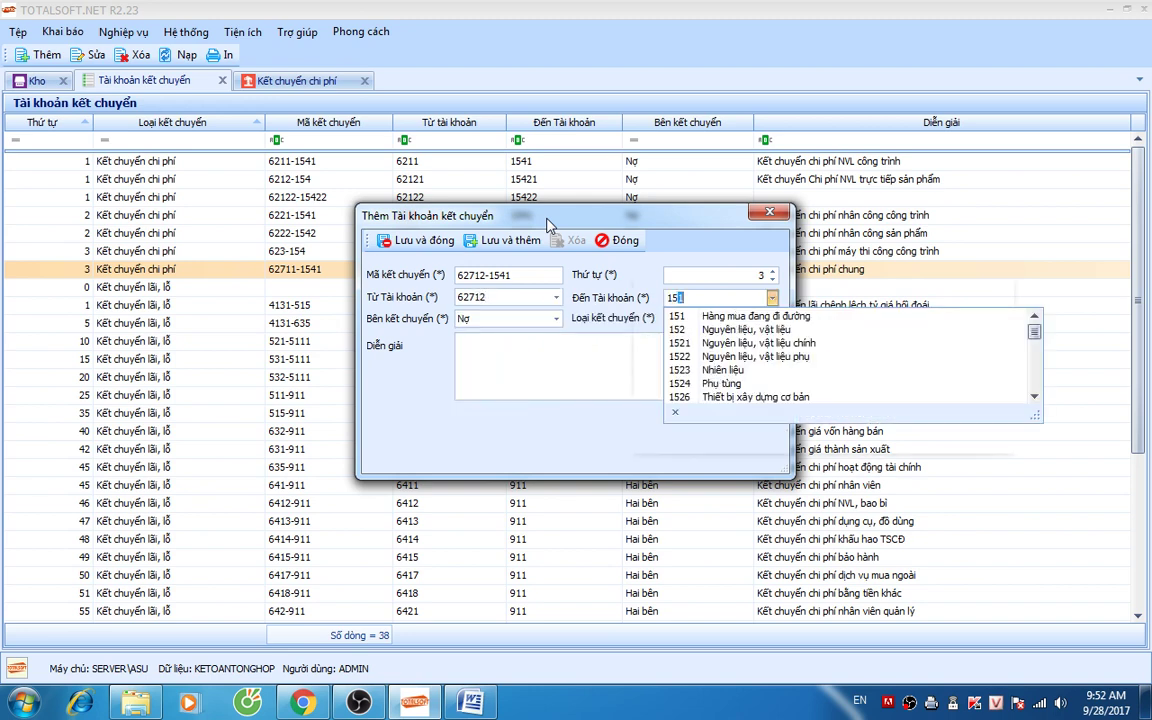
pyautogui.press('Tab')
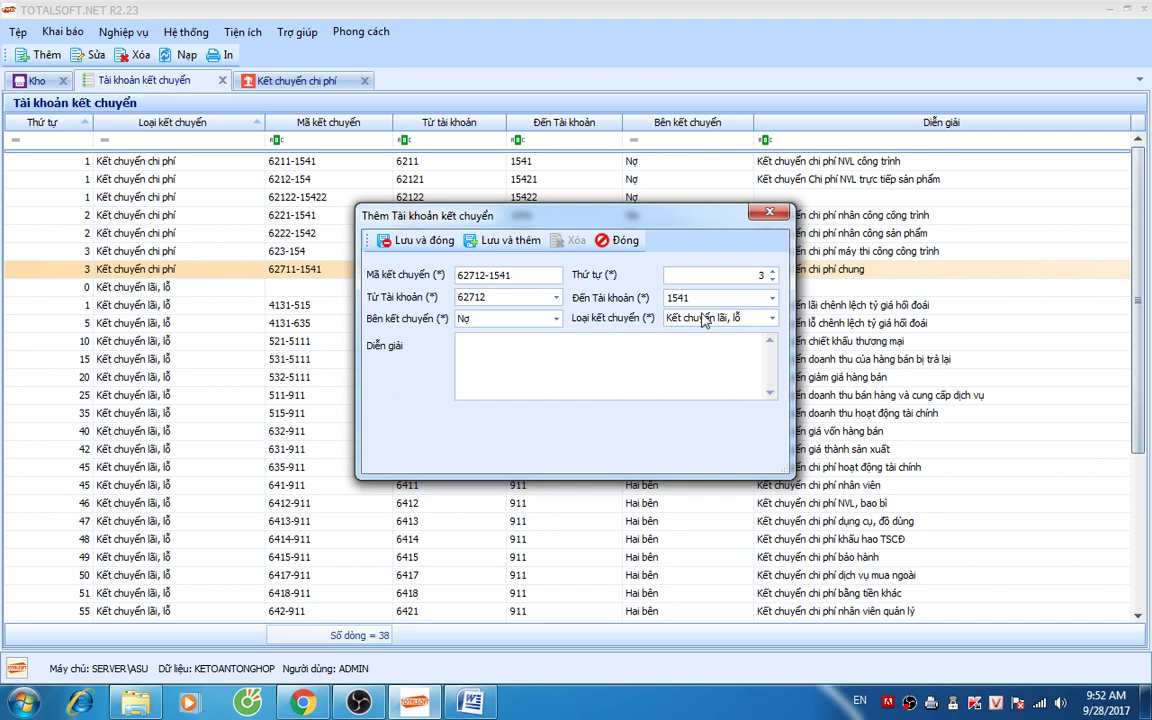
# Step: Set the 62712-1541 entry's type to Kết chuyển chi phí, enter and copy the description "Kết chuyển chi phí chung công trình", and save it
pyautogui.click(700, 318)
pyautogui.click(702, 332)
pyautogui.click(510, 339)
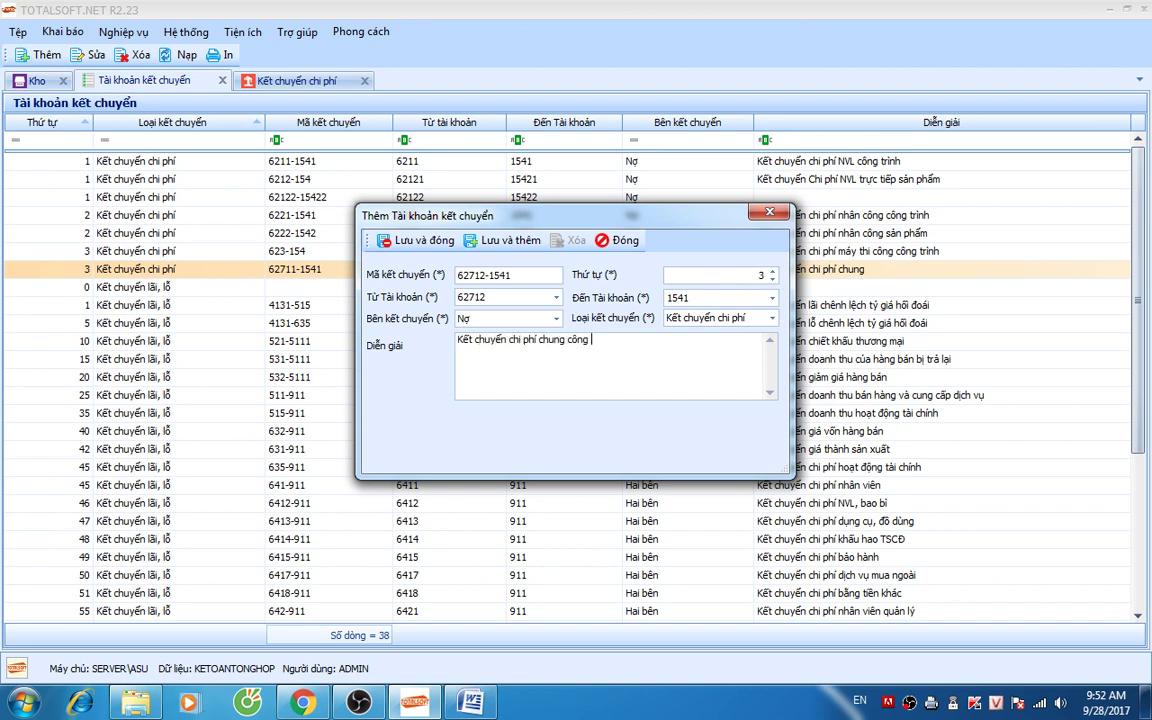
pyautogui.hotkey('ctrl', 'a')
pyautogui.hotkey('ctrl', 'c')
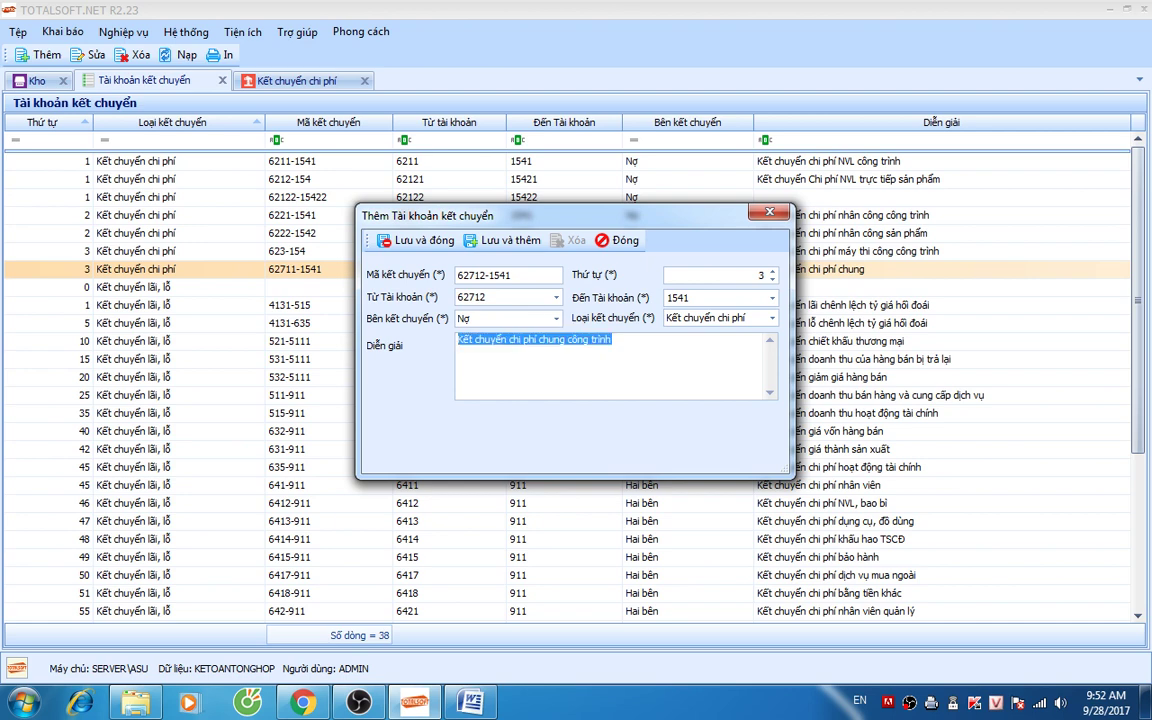
pyautogui.click(410, 240)
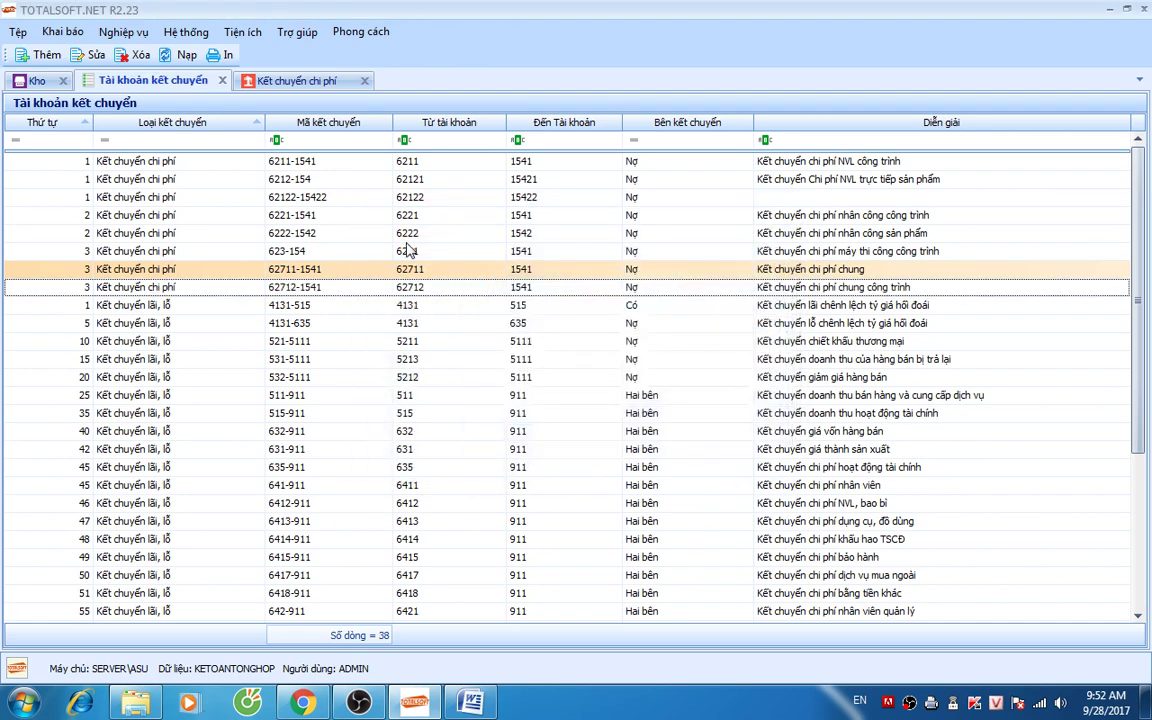
# Step: Create transfer entry 62713-1541 with Thứ tự 3, transferring from account 62713 to account 1541
pyautogui.rightClick(262, 290)
pyautogui.click(300, 298)
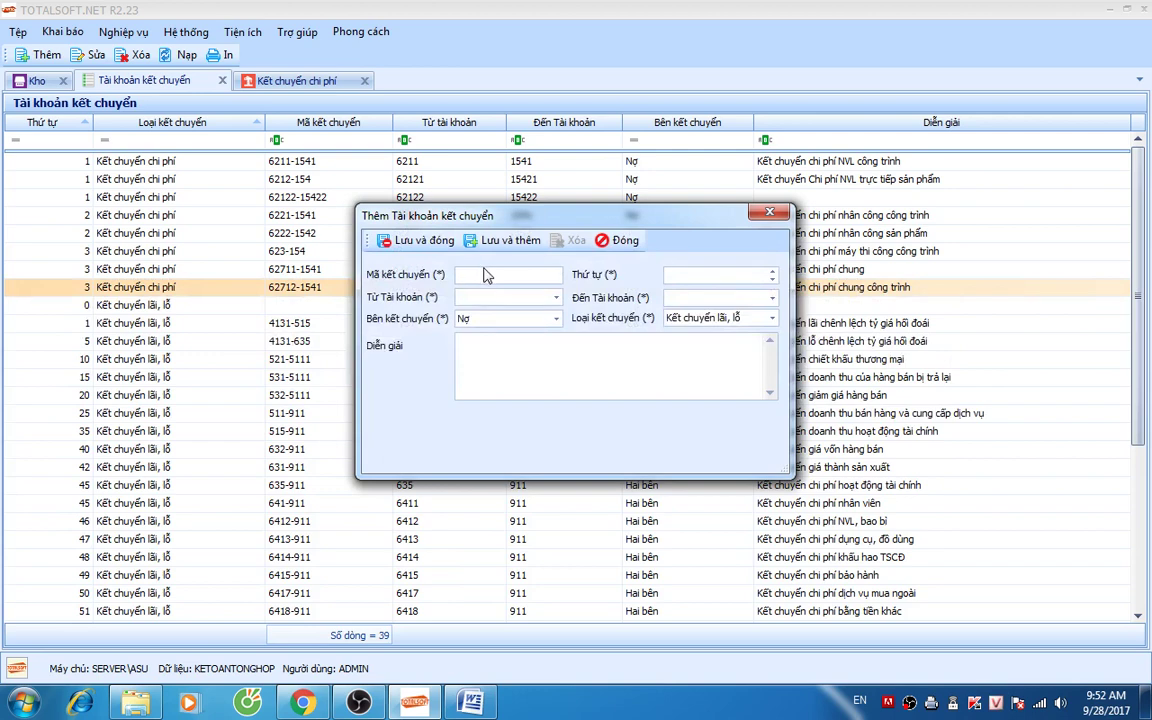
pyautogui.write('6')
pyautogui.write('62713-1541')
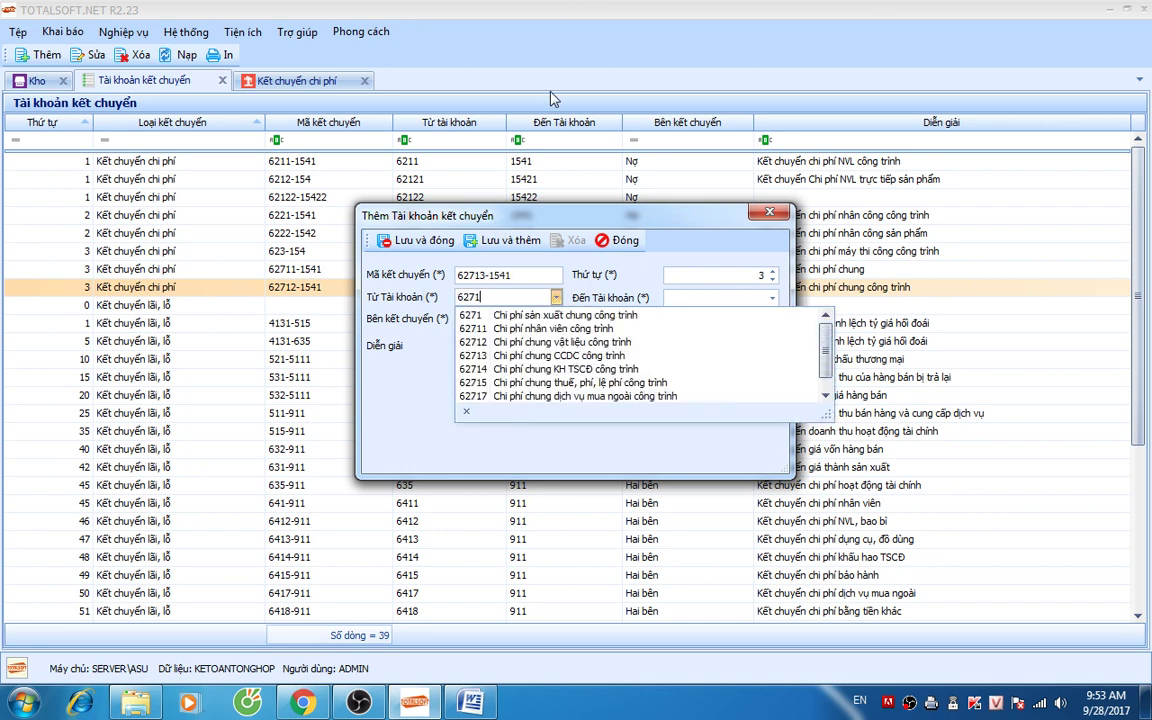
pyautogui.press('Tab')
pyautogui.write('1541')
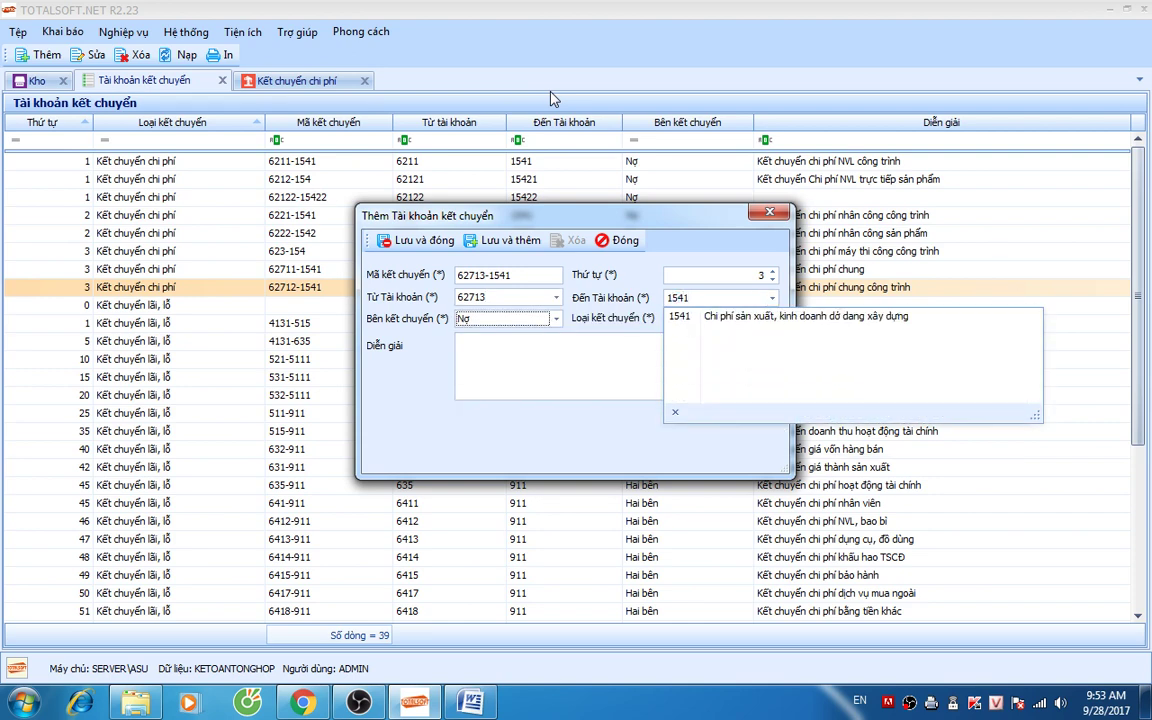
# Step: Set the 62713-1541 entry's type to Kết chuyển chi phí, paste the description "Kết chuyển chi phí chung công trình", and save it
pyautogui.press('Tab')
pyautogui.press('Tab')
pyautogui.click(710, 318)
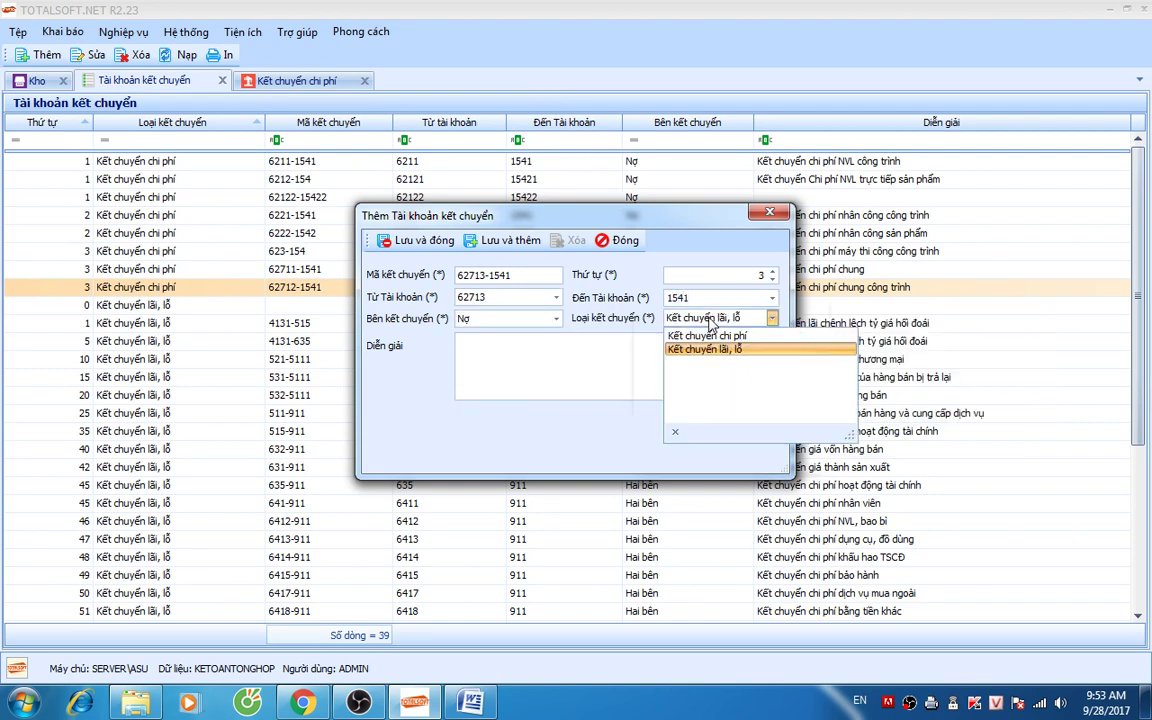
pyautogui.click(700, 403)
pyautogui.click(524, 352)
pyautogui.hotkey('ctrl', 'v')
pyautogui.click(406, 240)
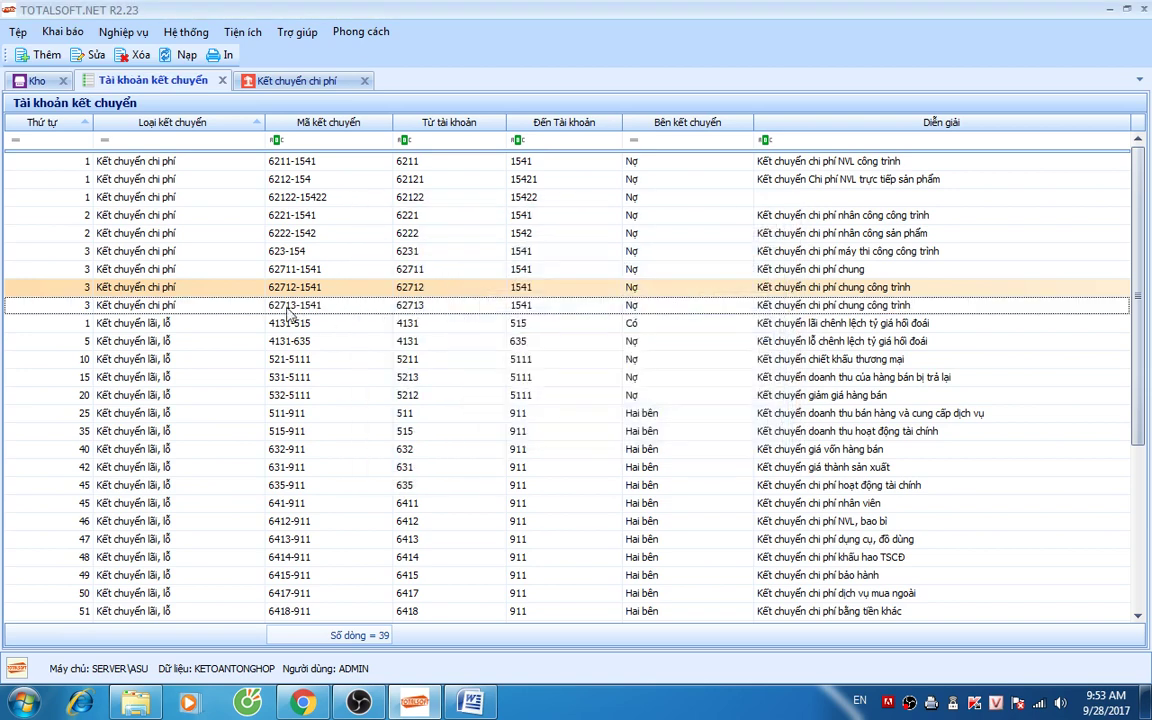
# Step: Create transfer entry 62714-1541 with Thứ tự 3, transferring from account 62714 to account 1541
pyautogui.click(213, 311)
pyautogui.rightClick(212, 312)
pyautogui.click(228, 318)
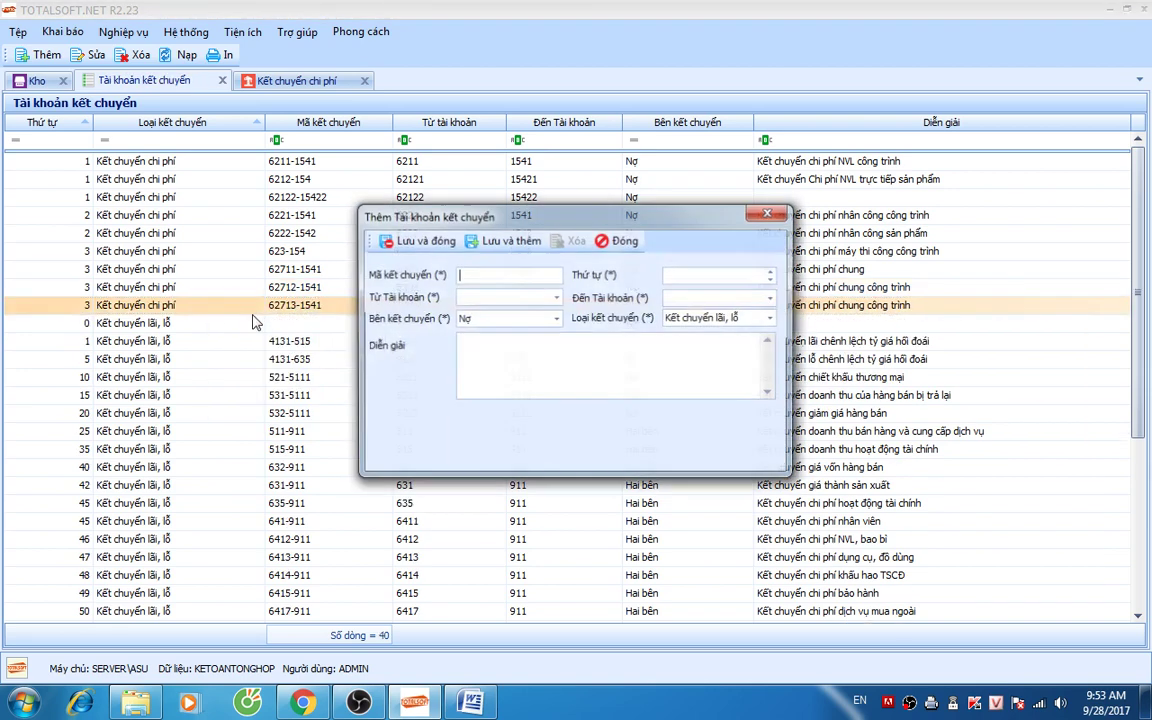
pyautogui.write('6271')
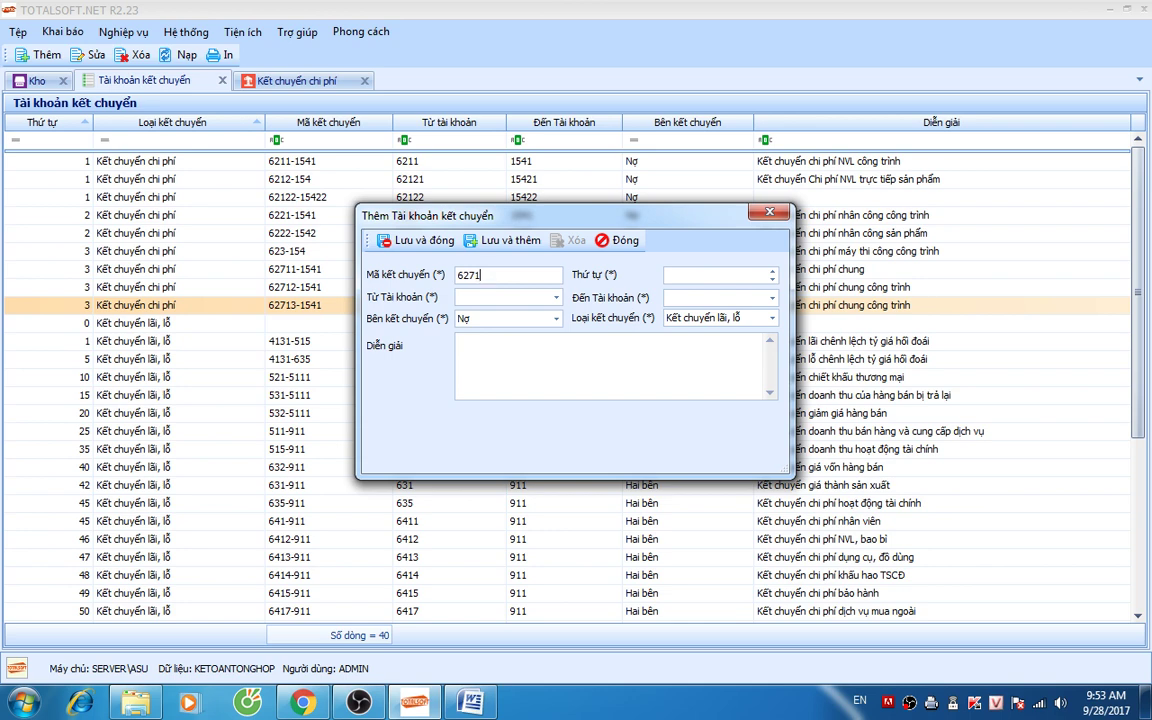
pyautogui.write('4-1541')
pyautogui.write('3')
pyautogui.press('Tab')
pyautogui.write('627')
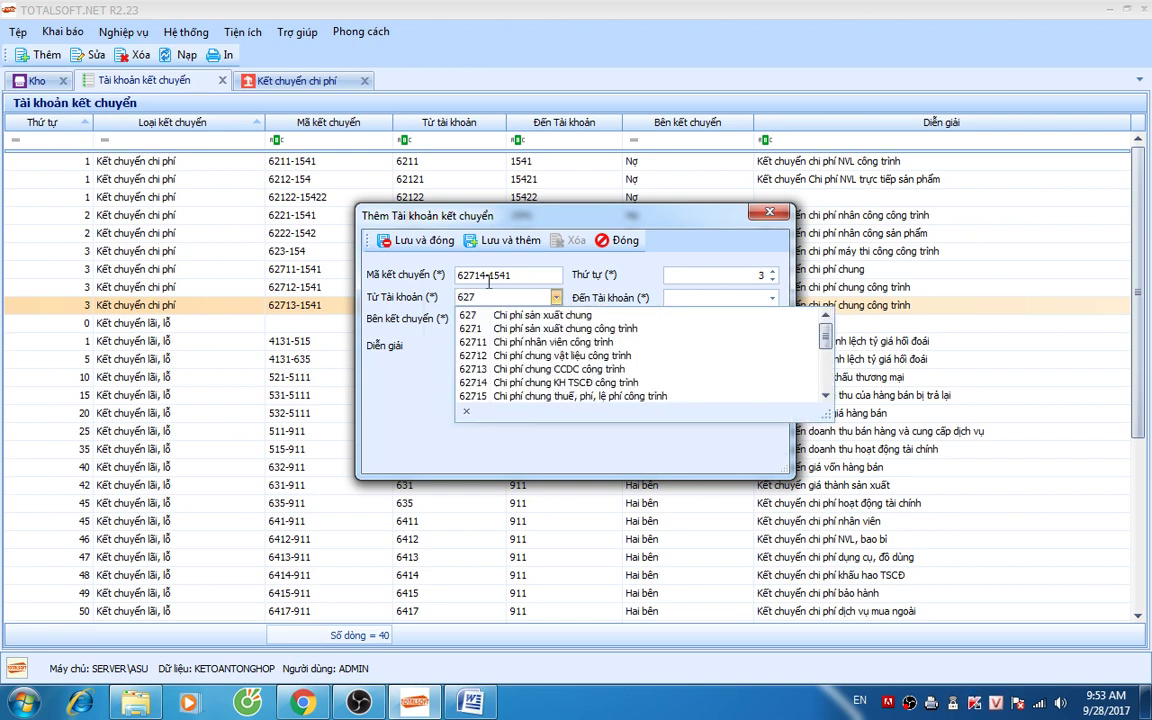
pyautogui.write('14')
pyautogui.press('Tab')
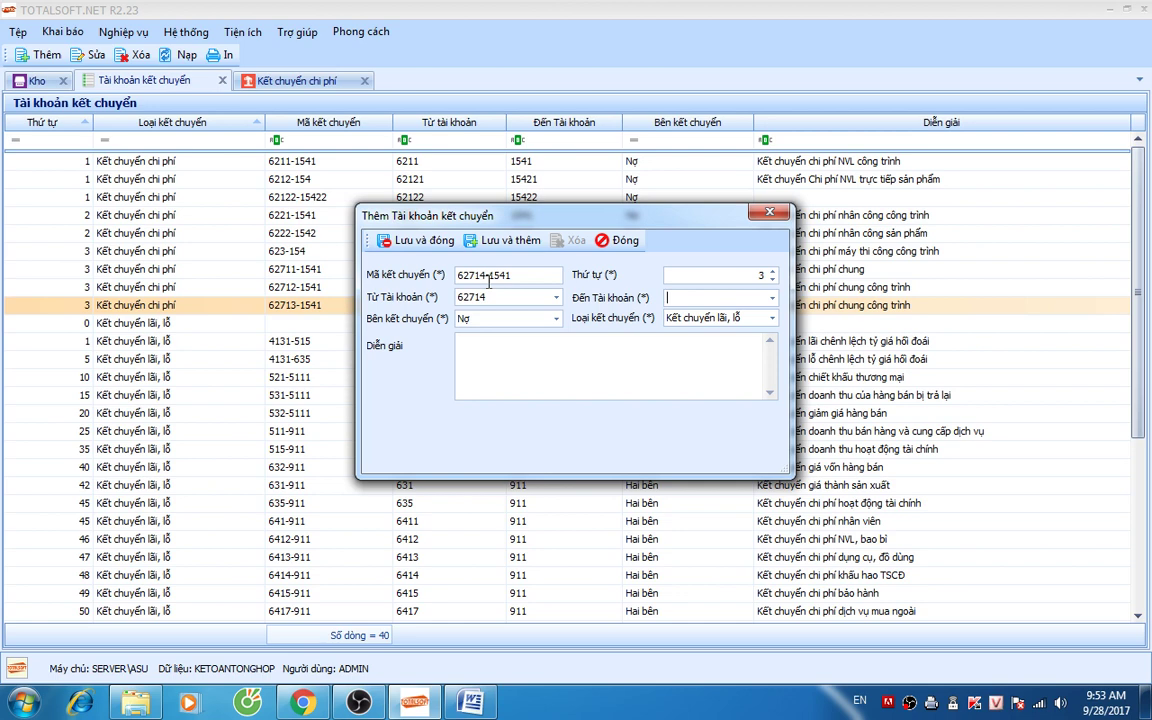
pyautogui.write('1541')
pyautogui.press('Tab')
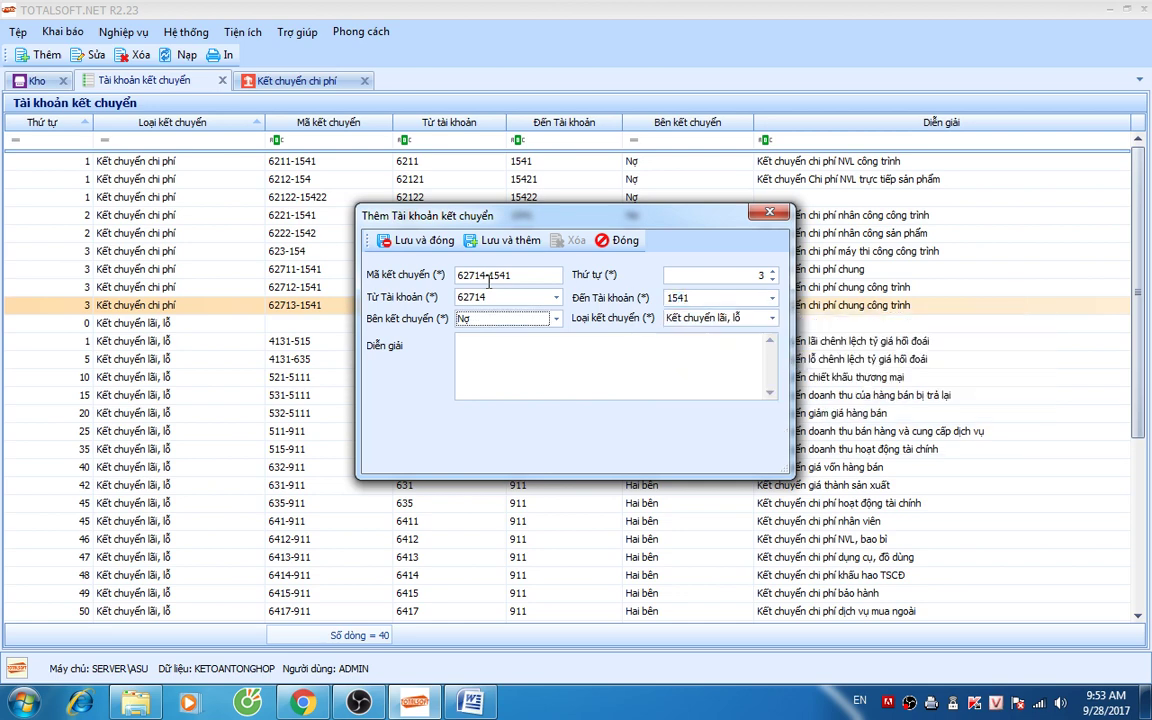
# Step: Set the 62714-1541 entry's type to Kết chuyển chi phí, describe it as "Kết chuyển chi phí chung công trình", and save it
pyautogui.press('Tab')
pyautogui.hotkey('alt', 'Down')
pyautogui.press('Up')
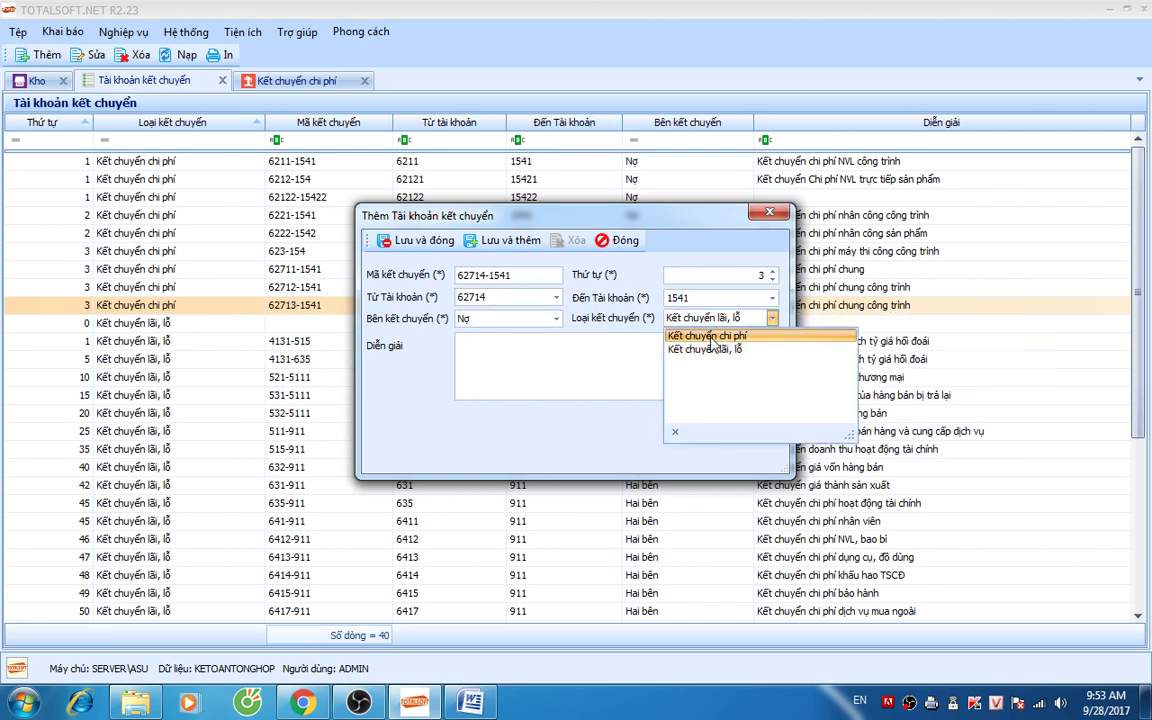
pyautogui.press('Return')
pyautogui.press('Tab')
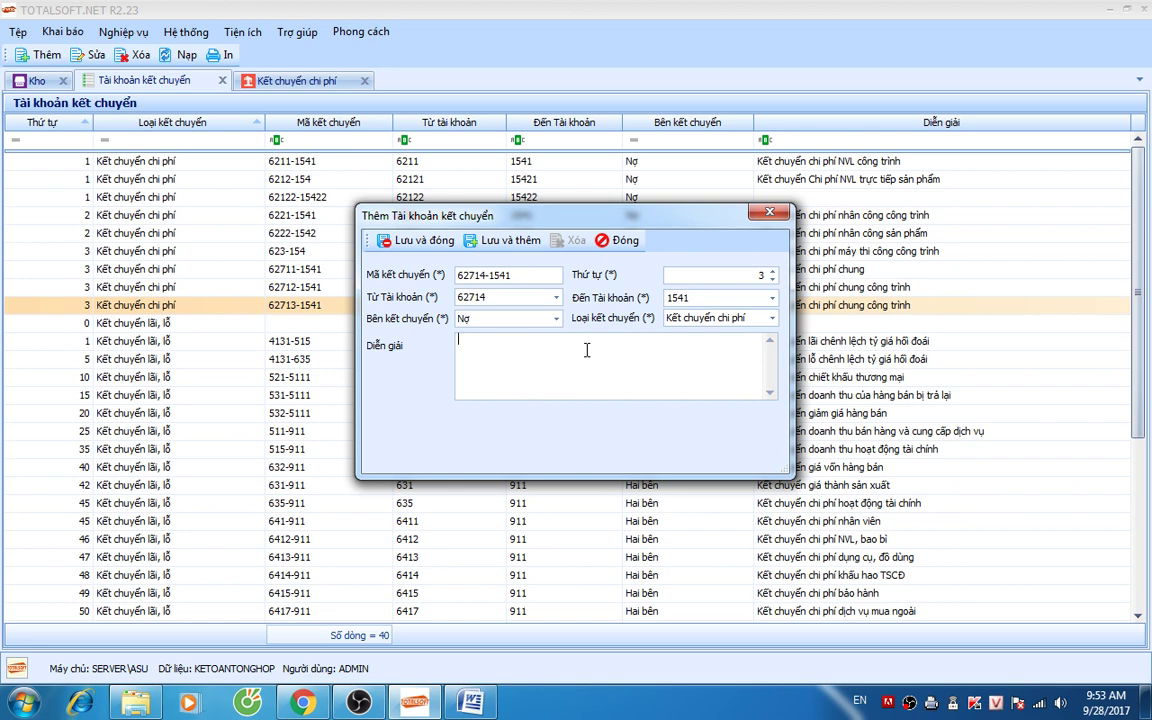
pyautogui.write('Kết chuyển chi phí chung công trình')
pyautogui.click(415, 240)
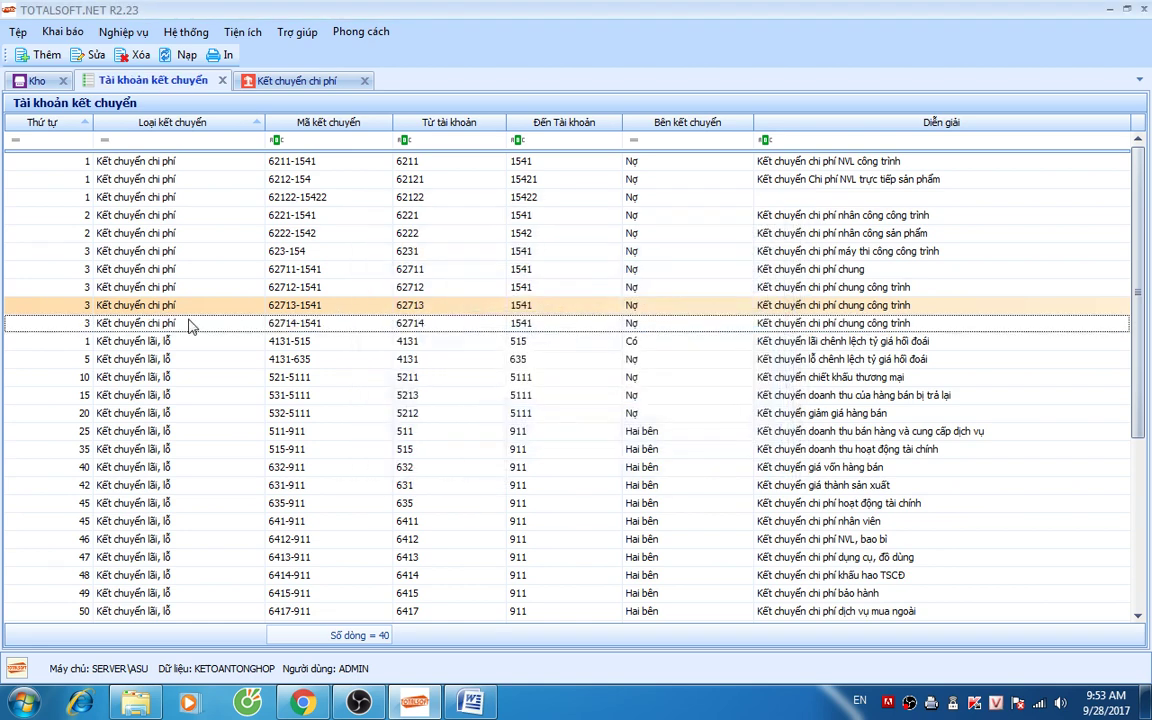
# Step: Start another transfer entry with account 62715 as its source account
pyautogui.click(190, 326)
pyautogui.rightClick(190, 326)
pyautogui.click(210, 330)
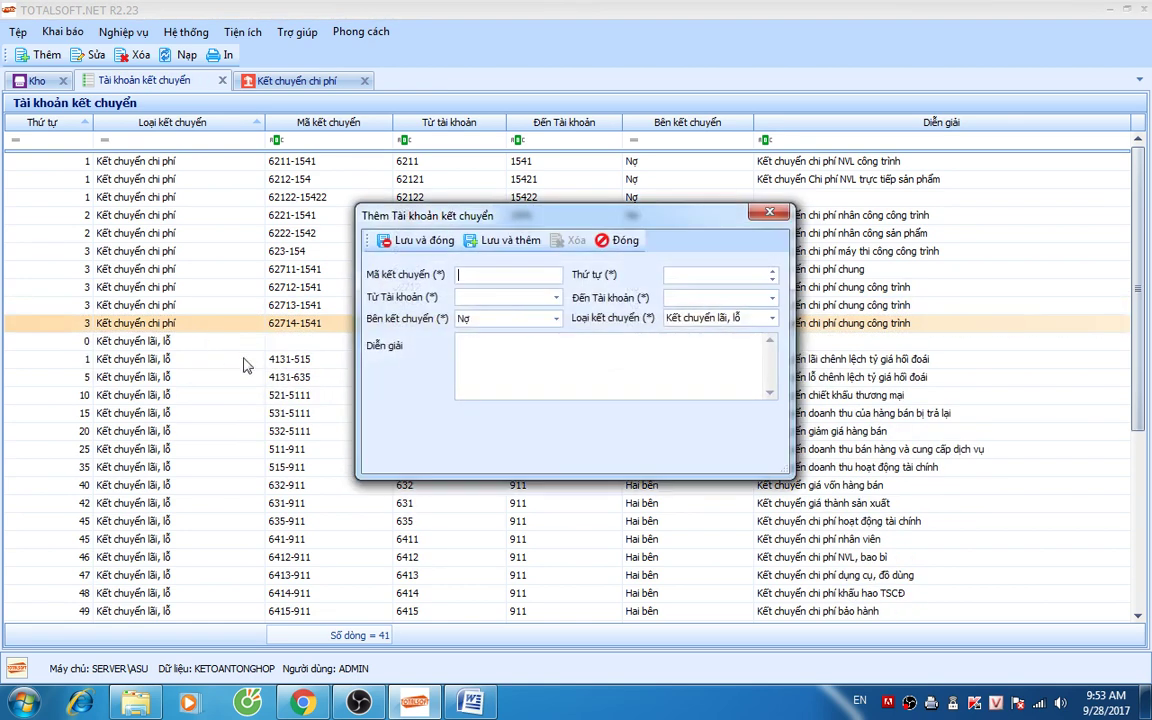
pyautogui.write('627')
pyautogui.click(555, 297)
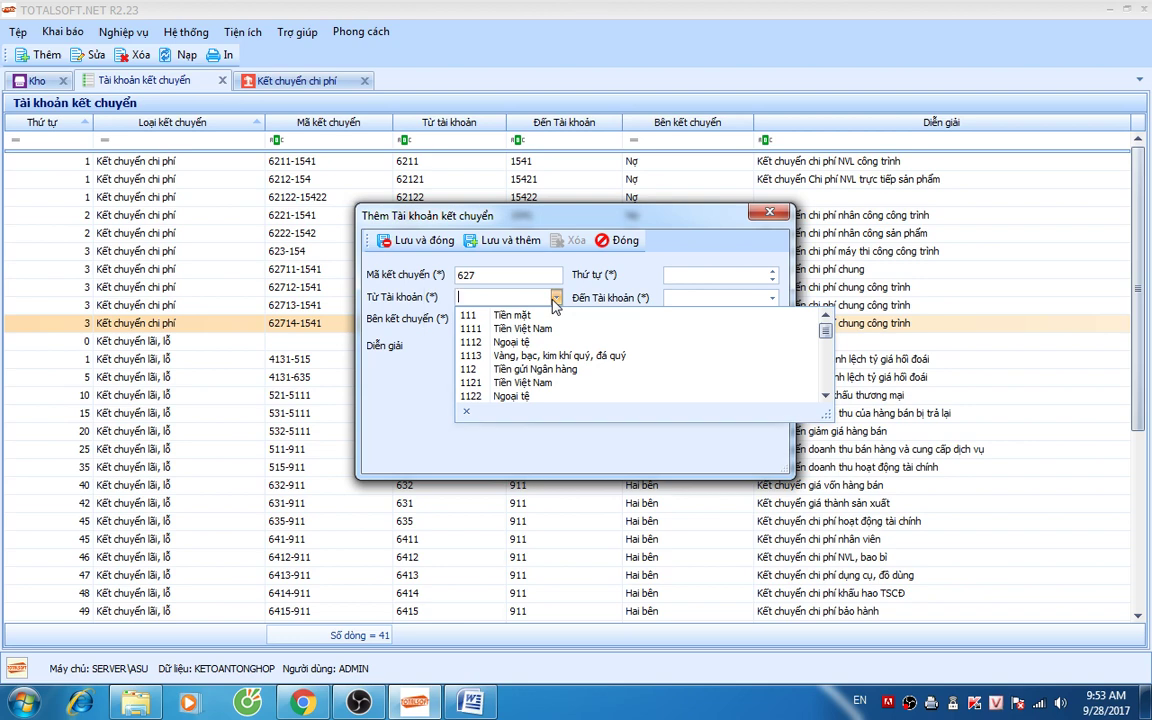
pyautogui.write('6271')
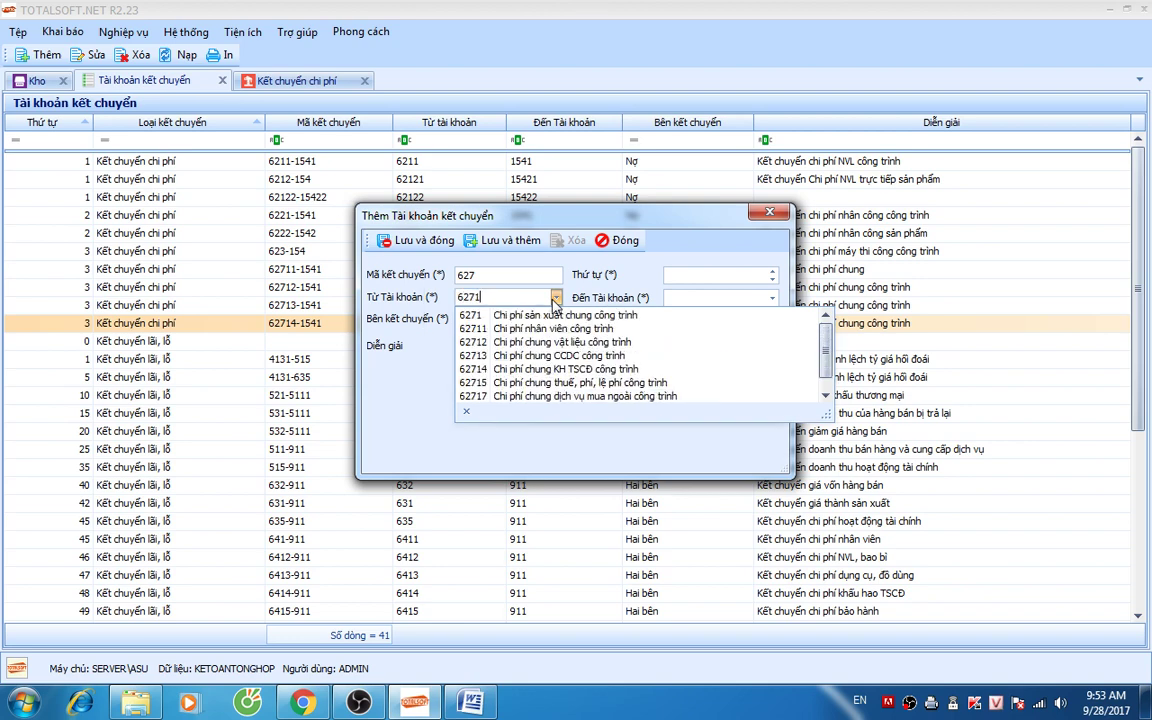
pyautogui.write('5')
pyautogui.press('Return')
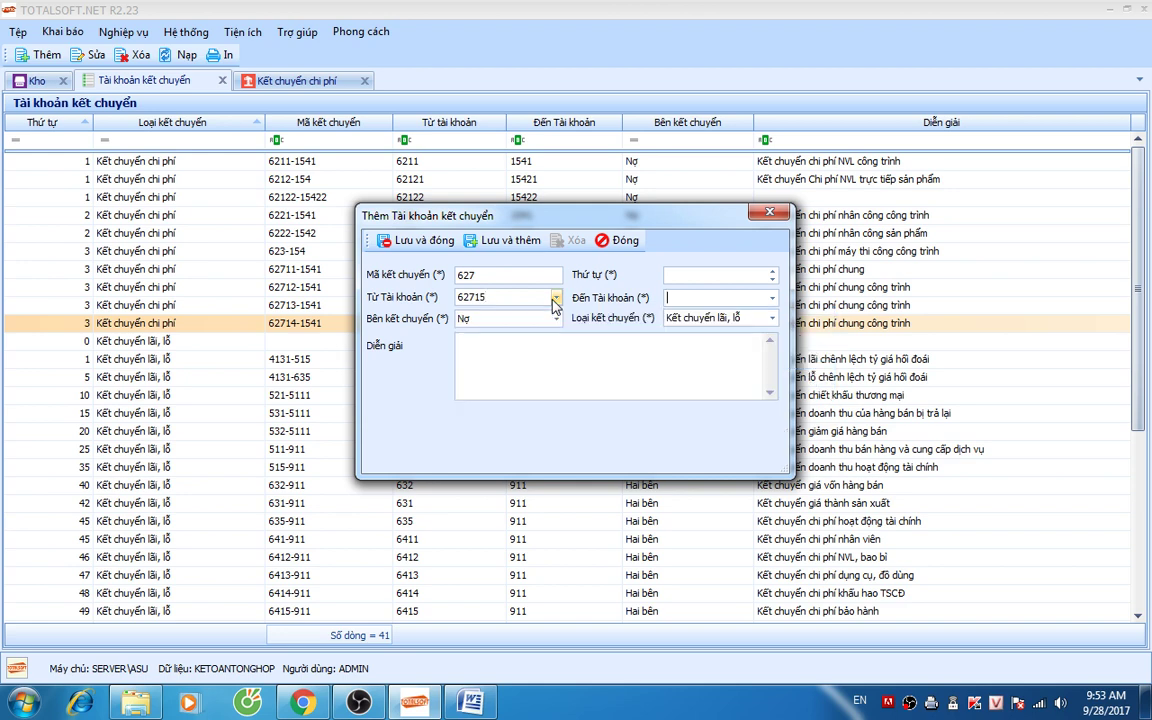
# Step: Give the new entry the code 62715 and Thứ tự 3, with 1541 as the destination account
pyautogui.click(533, 274)
pyautogui.write('62715')
pyautogui.press('Tab')
pyautogui.write('3')
pyautogui.press('Tab')
pyautogui.press('Tab')
pyautogui.write('1541')
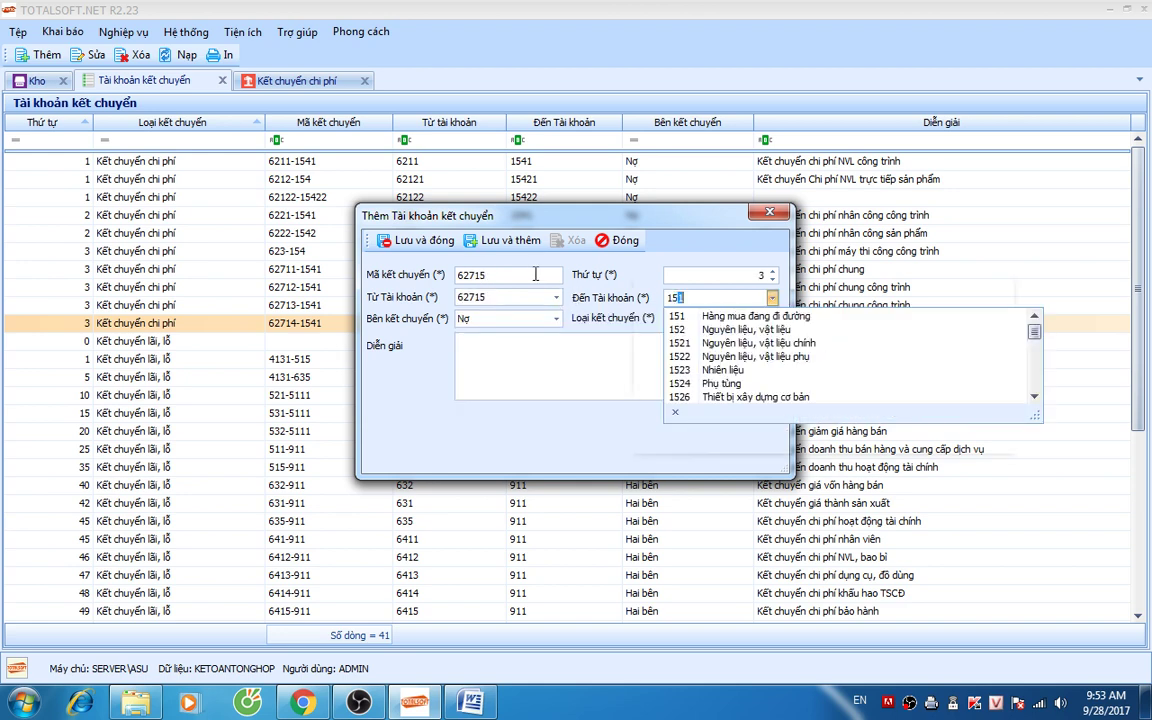
pyautogui.press('Return')
# Step: Set the 62715 entry's type to Kết chuyển chi phí, describe it as "Kết chuyển chi phí chung công trình", and save it
pyautogui.press('Tab')
pyautogui.hotkey('alt', 'Down')
pyautogui.press('Up')
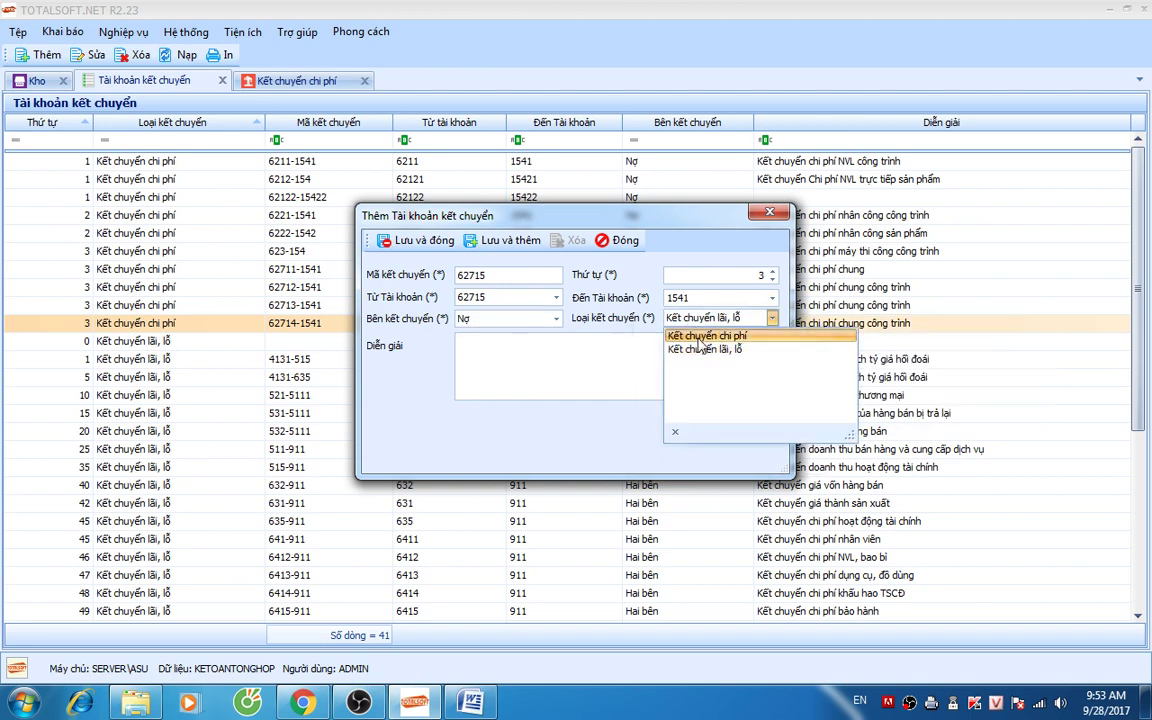
pyautogui.press('Return')
pyautogui.write('Kết chuyển chi phí chung công trình')
pyautogui.click(415, 240)
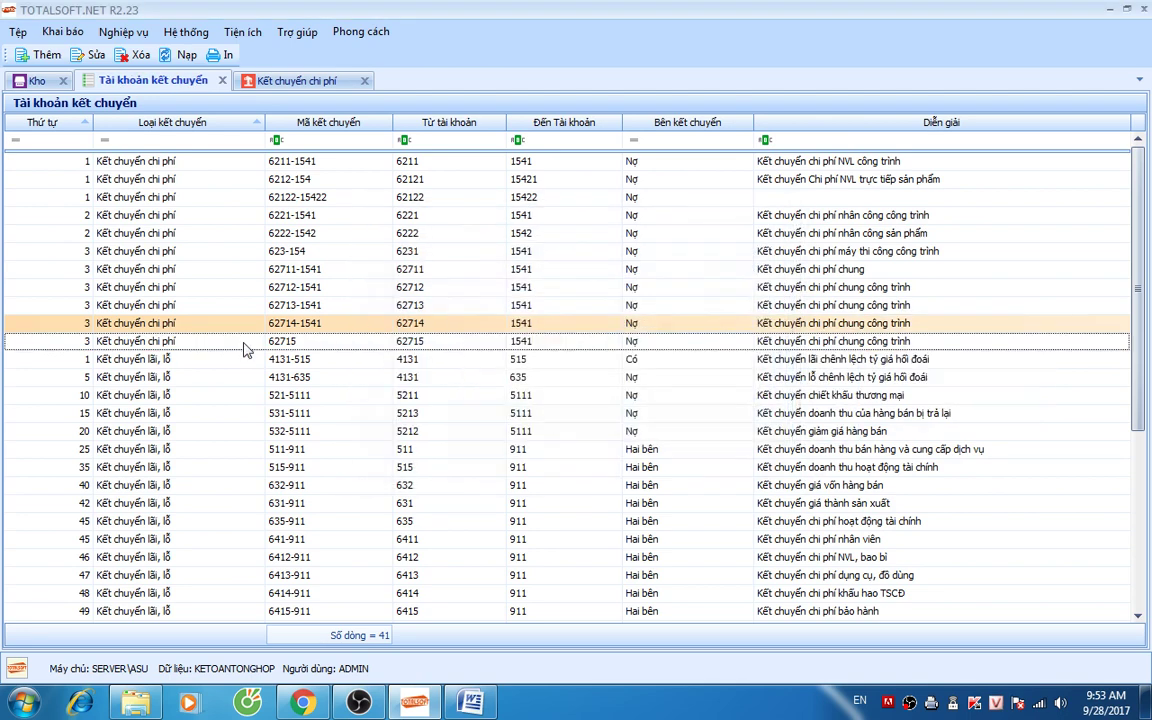
# Step: Start a new transfer entry with the code 62717-1541 and Thứ tự 3
pyautogui.rightClick(216, 328)
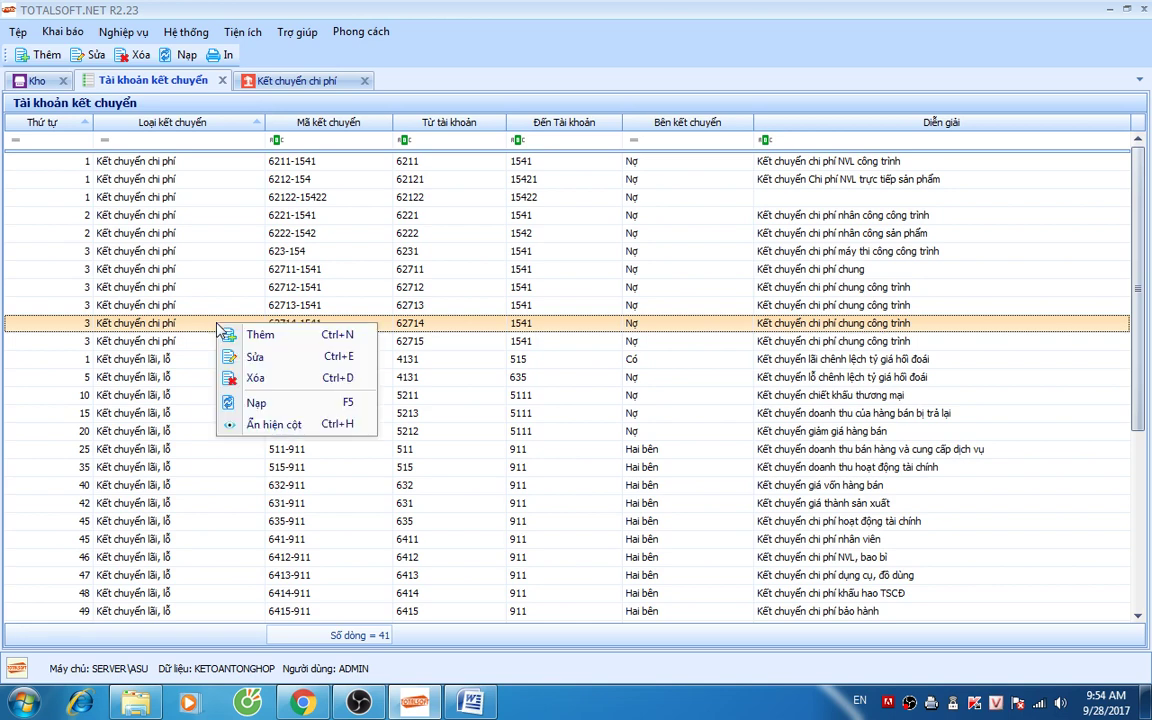
pyautogui.click(199, 343)
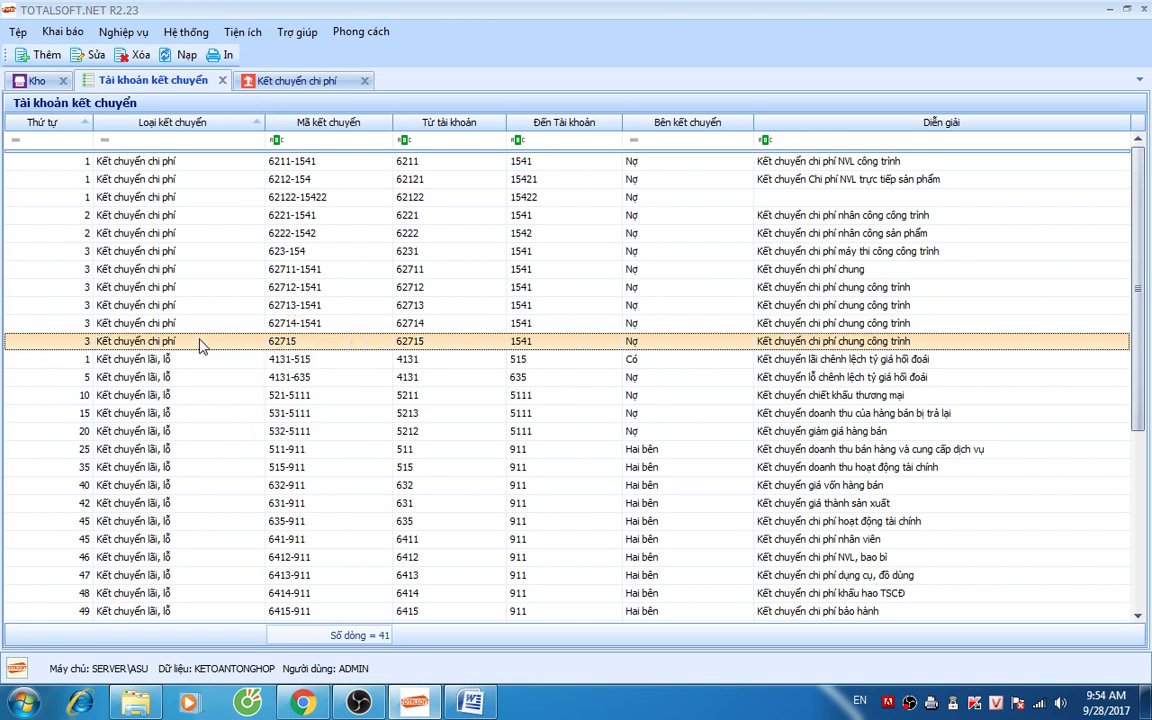
pyautogui.rightClick(199, 343)
pyautogui.click(225, 350)
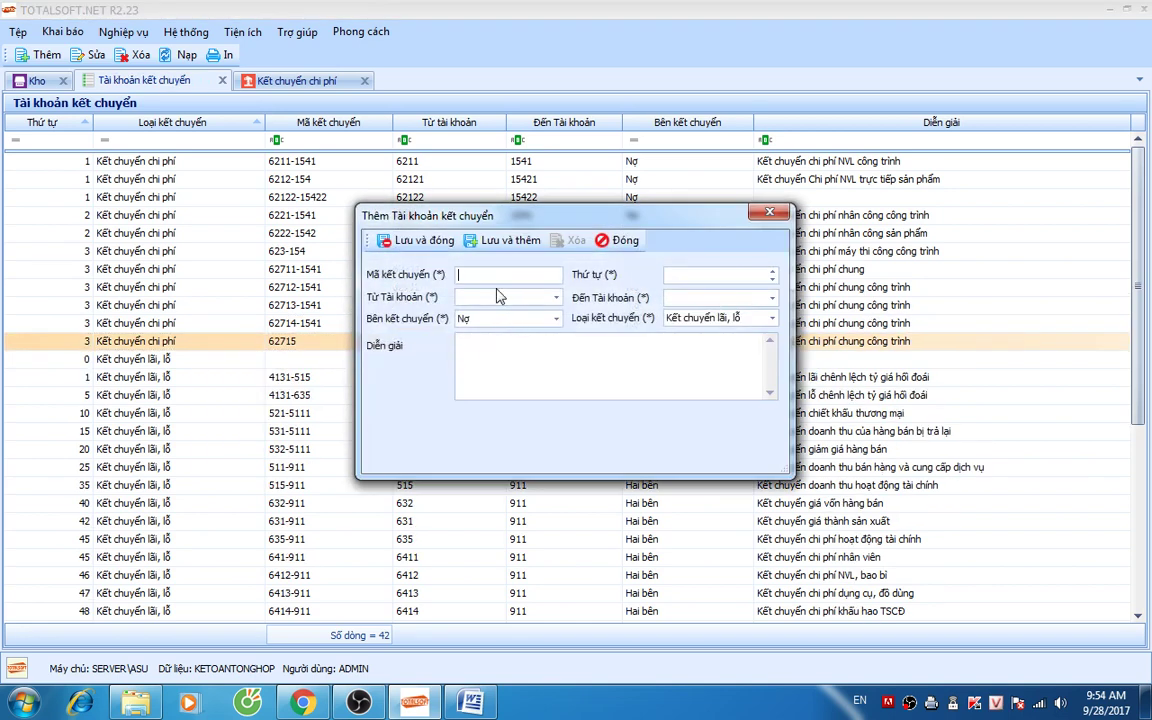
pyautogui.write('627')
pyautogui.write('17')
pyautogui.write('3')
pyautogui.press('Tab')
pyautogui.click(499, 275)
pyautogui.write('-1541')
# Step: Set the 62717-1541 entry to transfer from account 62717 to account 1541
pyautogui.press('Tab')
pyautogui.write('6271')
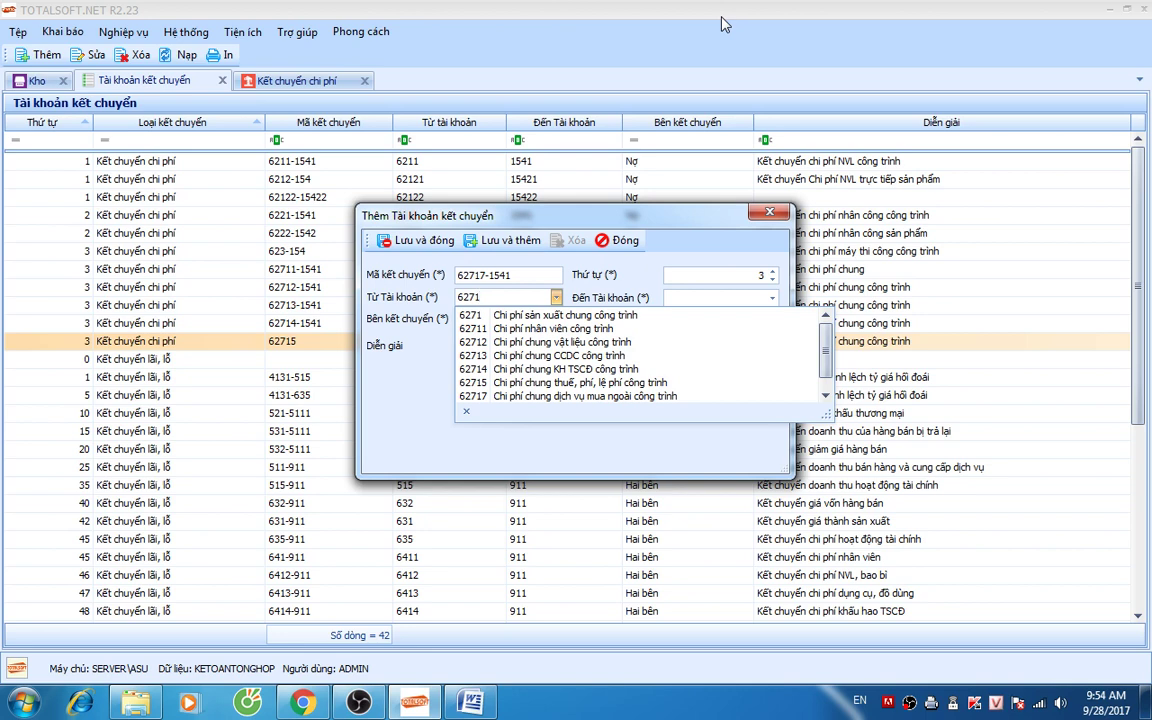
pyautogui.write('7')
pyautogui.press('Tab')
pyautogui.write('1541')
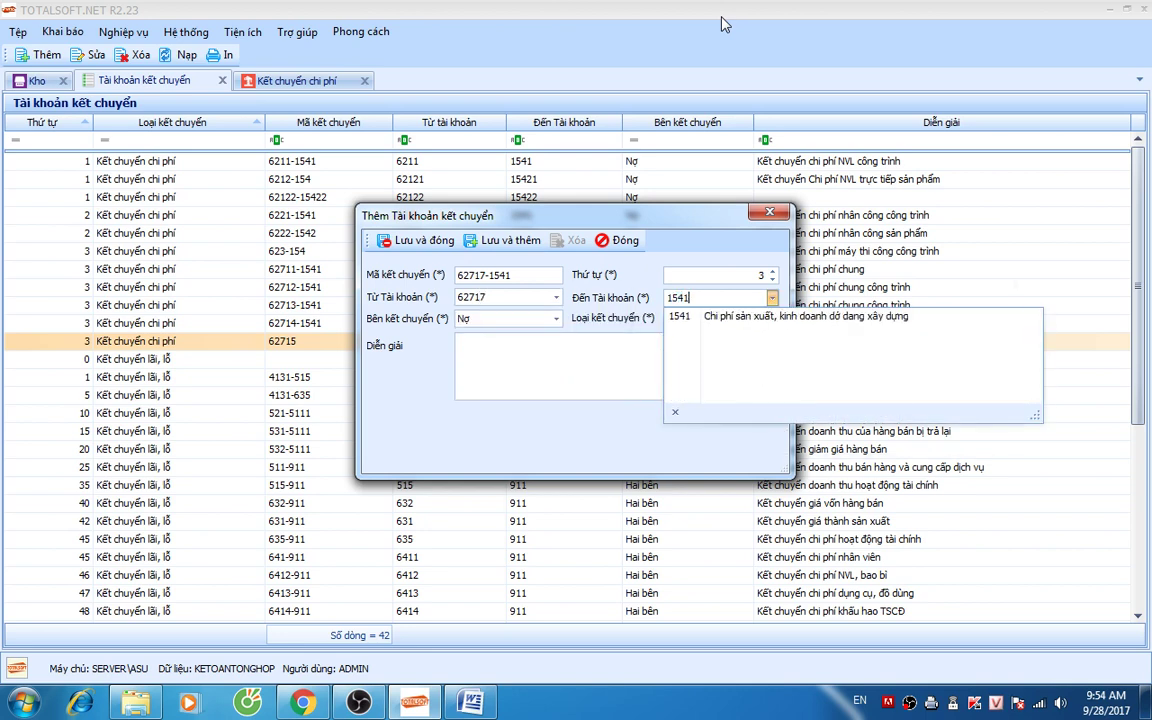
# Step: Set the 62717-1541 entry's type to Kết chuyển chi phí, describe it as "Kết chuyển chi phí chung công trình", and save it
pyautogui.press('Tab')
pyautogui.hotkey('alt', 'Down')
pyautogui.press('Up')
pyautogui.press('Return')
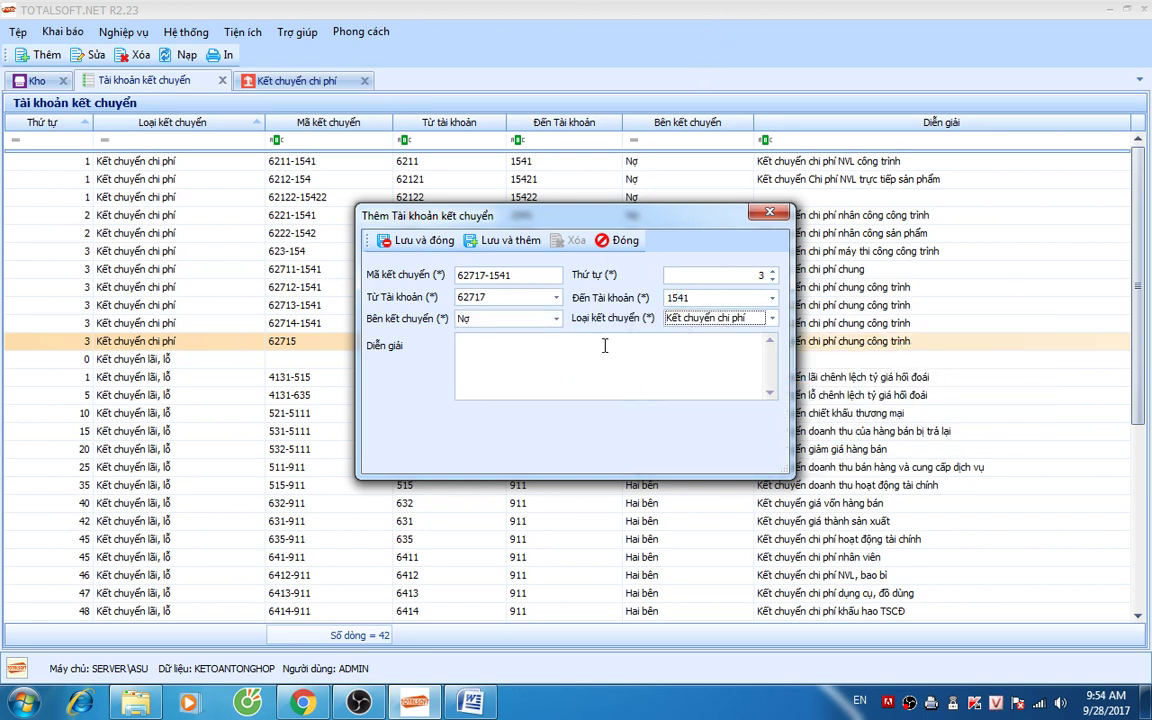
pyautogui.click(604, 345)
pyautogui.write('Kết chuyển chi phí chung công trình')
pyautogui.click(412, 240)
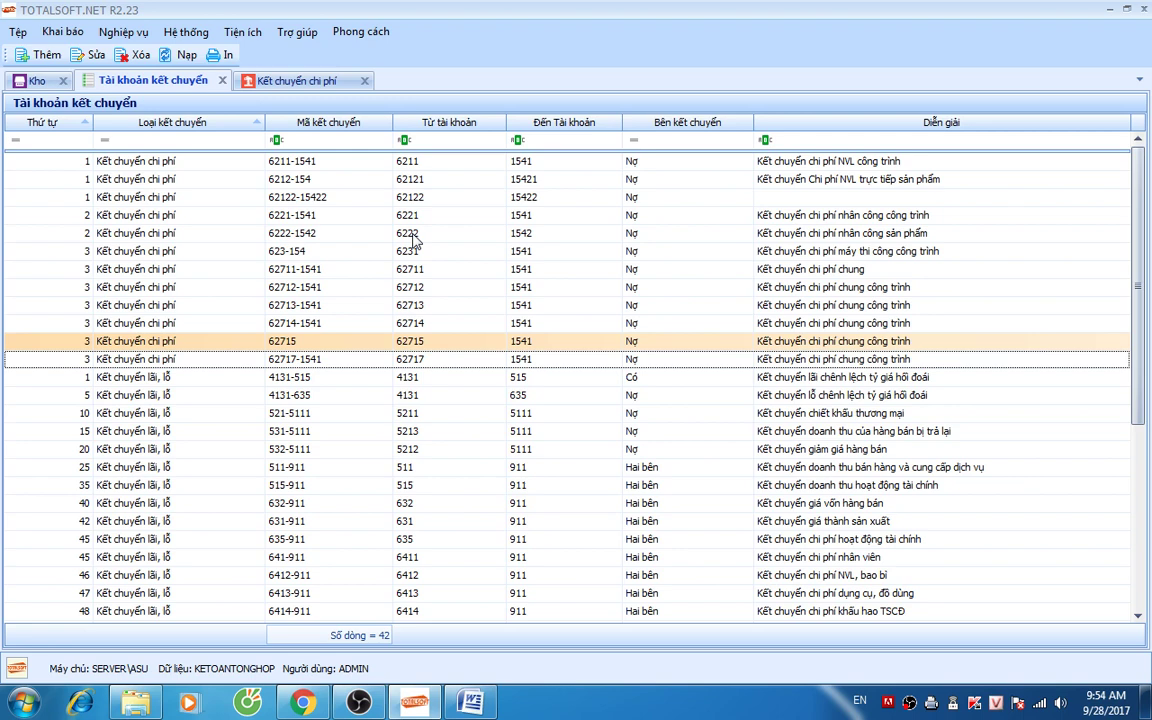
# Step: Create transfer entry 62718-1541 with Thứ tự 3, transferring from account 62718 to account 1541
pyautogui.click(233, 362)
pyautogui.rightClick(233, 362)
pyautogui.click(310, 373)
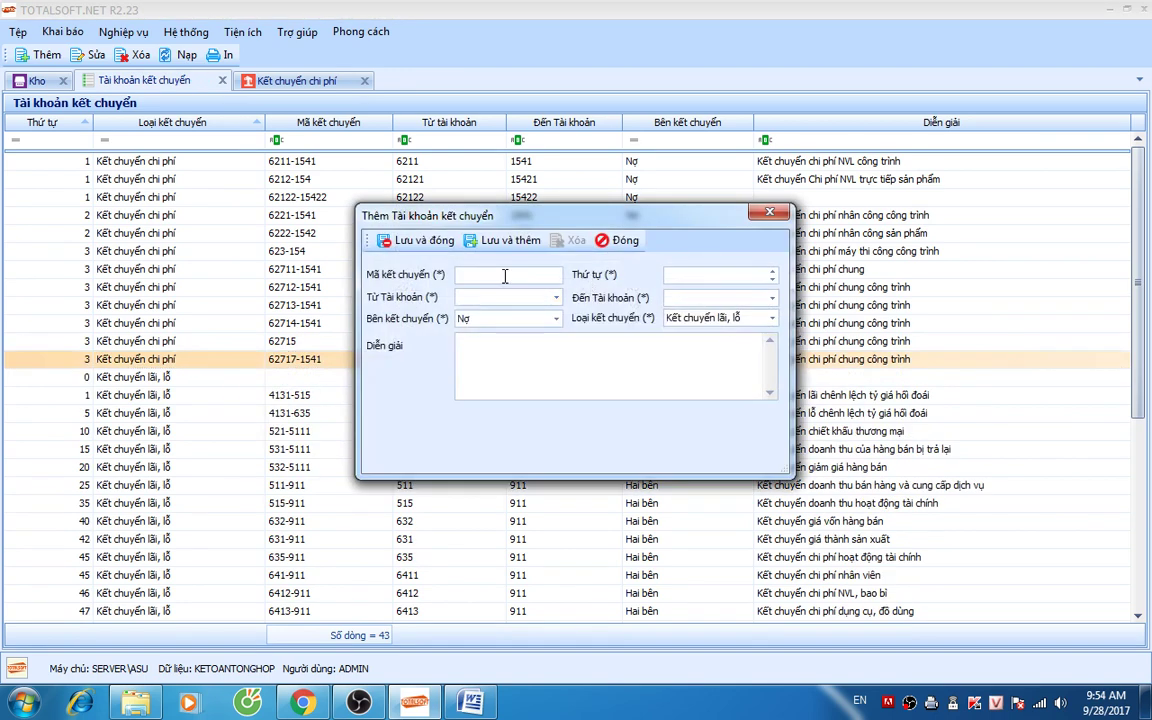
pyautogui.write('62718-1541')
pyautogui.press('Tab')
pyautogui.write('3')
pyautogui.press('Tab')
pyautogui.write('62718')
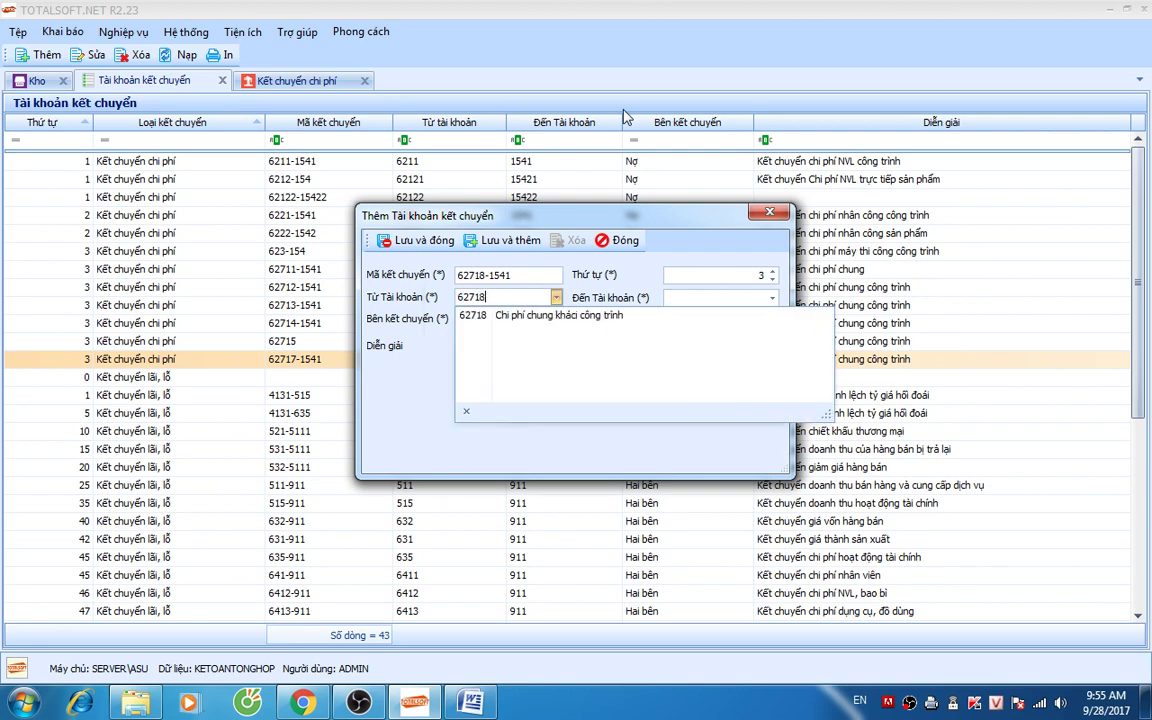
pyautogui.press('Tab')
pyautogui.write('158')
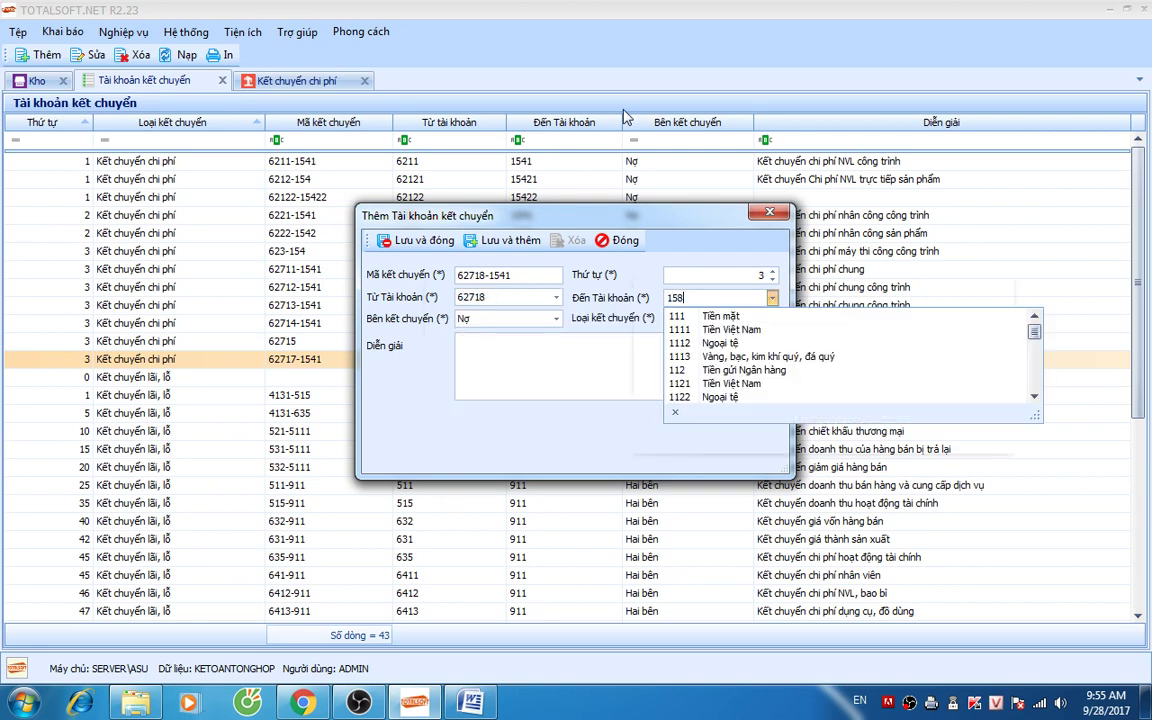
pyautogui.press('BackSpace')
pyautogui.write('41')
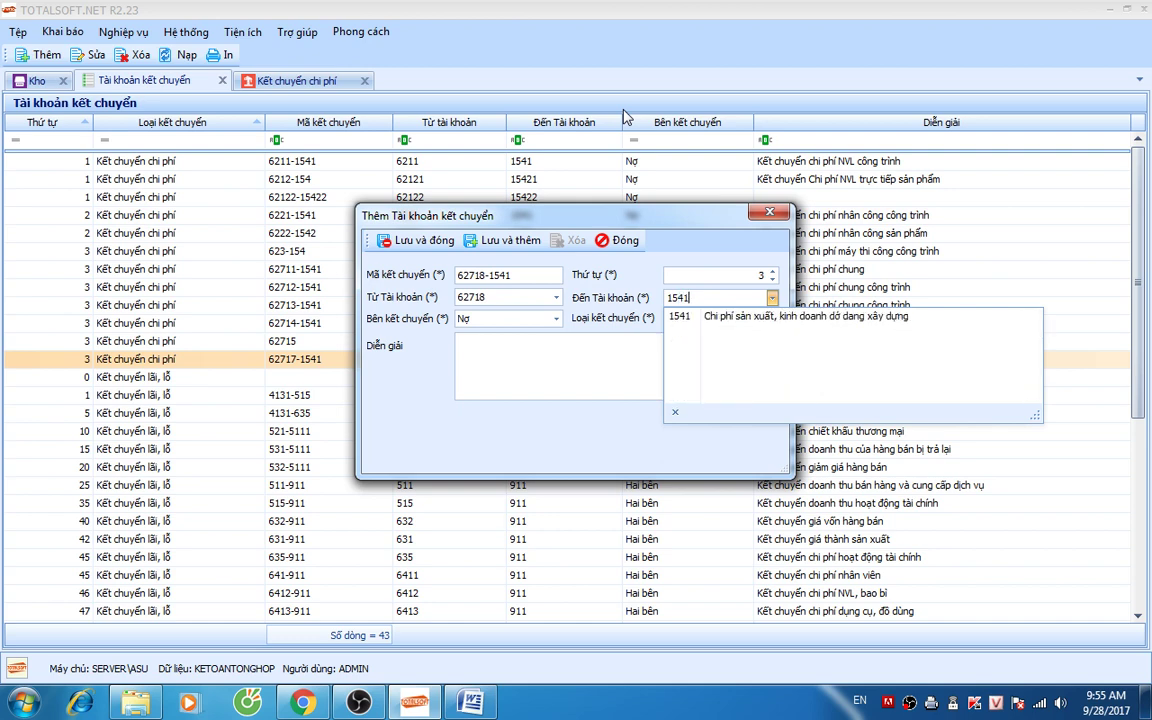
# Step: Set the 62718-1541 entry's type to Kết chuyển chi phí, describe it as "Kết chuyển chi phí chung công trình", and save it
pyautogui.press('Tab')
pyautogui.click(710, 318)
pyautogui.click(707, 338)
pyautogui.click(602, 337)
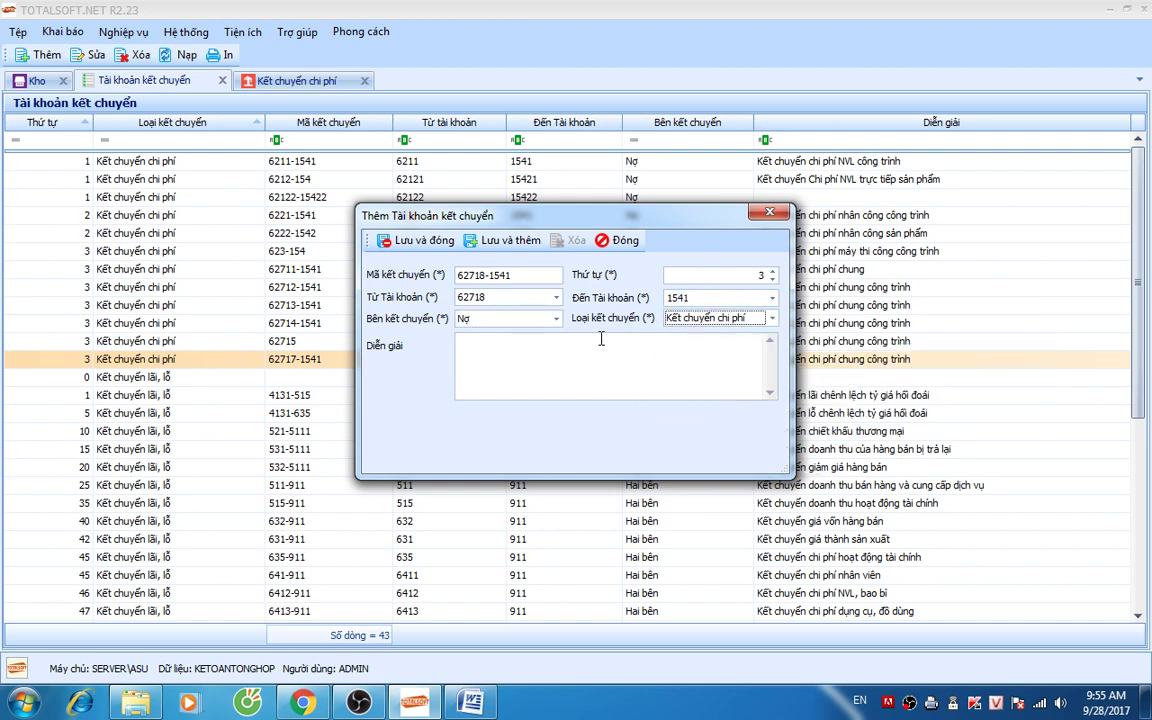
pyautogui.write('Kết chuyển chi phí chung công trình')
pyautogui.click(424, 241)
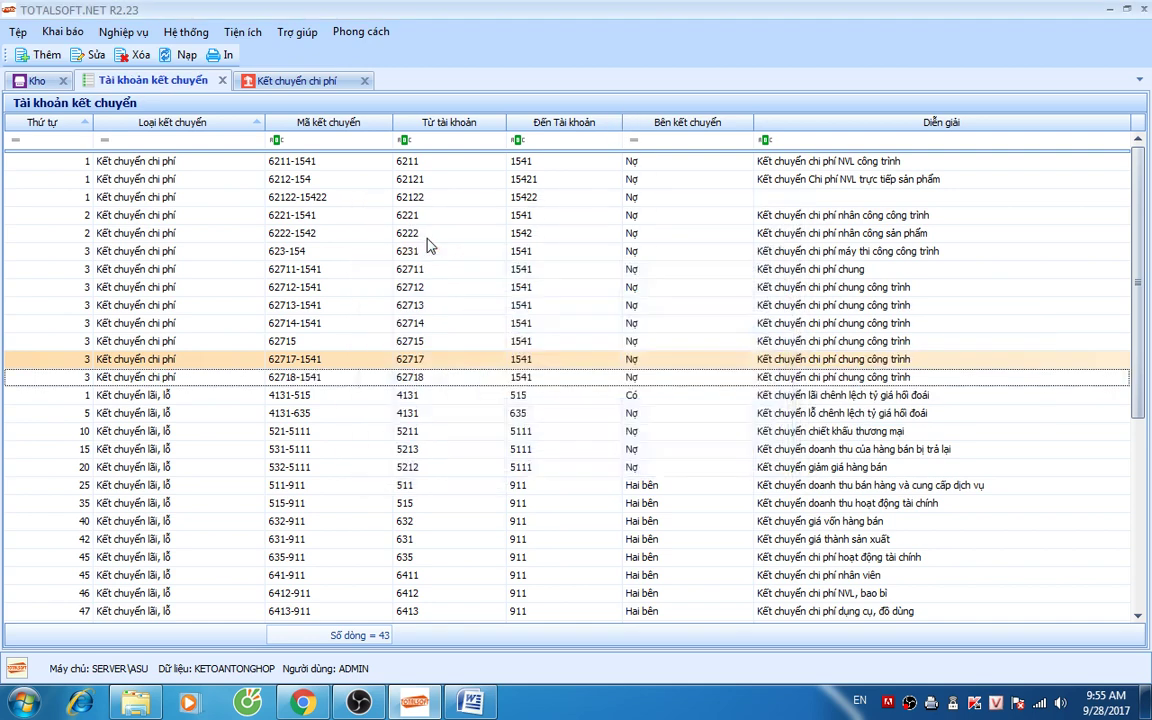
# Step: Add a new Kết chuyển chi phí voucher and look through its generated transfer lines
pyautogui.click(292, 80)
pyautogui.rightClick(290, 172)
pyautogui.click(318, 180)
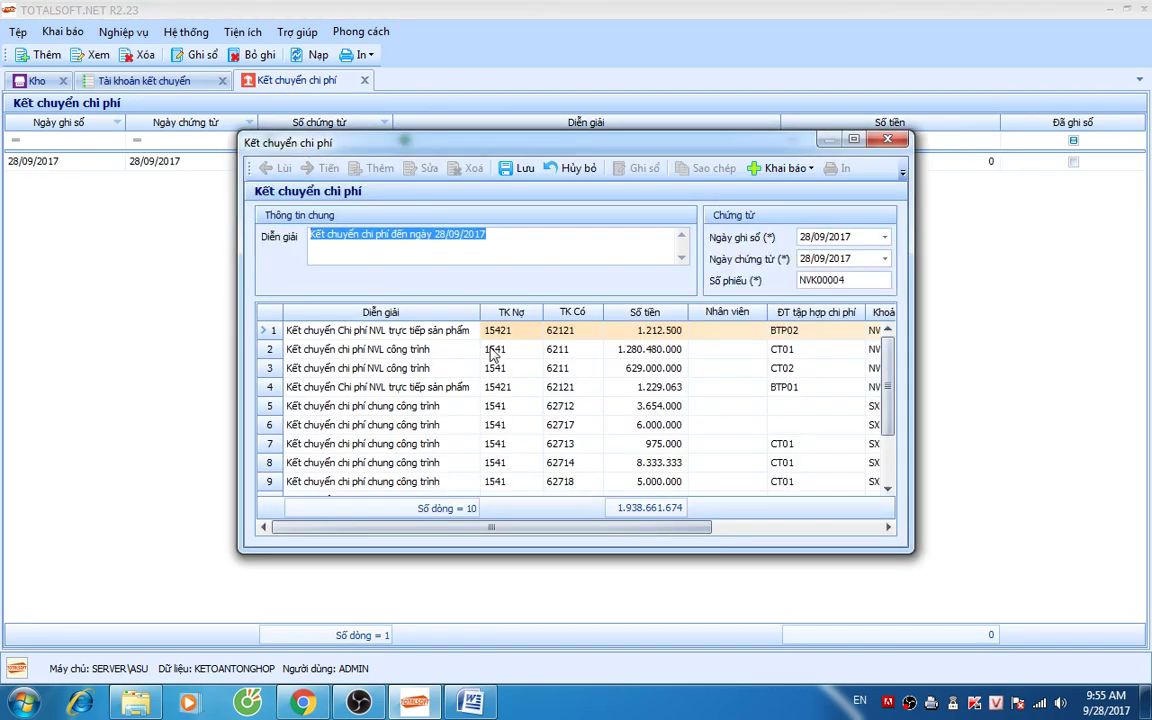
pyautogui.moveTo(626, 528)
pyautogui.mouseDown()
pyautogui.moveTo(749, 528)
pyautogui.moveTo(647, 528)
pyautogui.mouseUp()
pyautogui.scroll(-1, 884, 372)
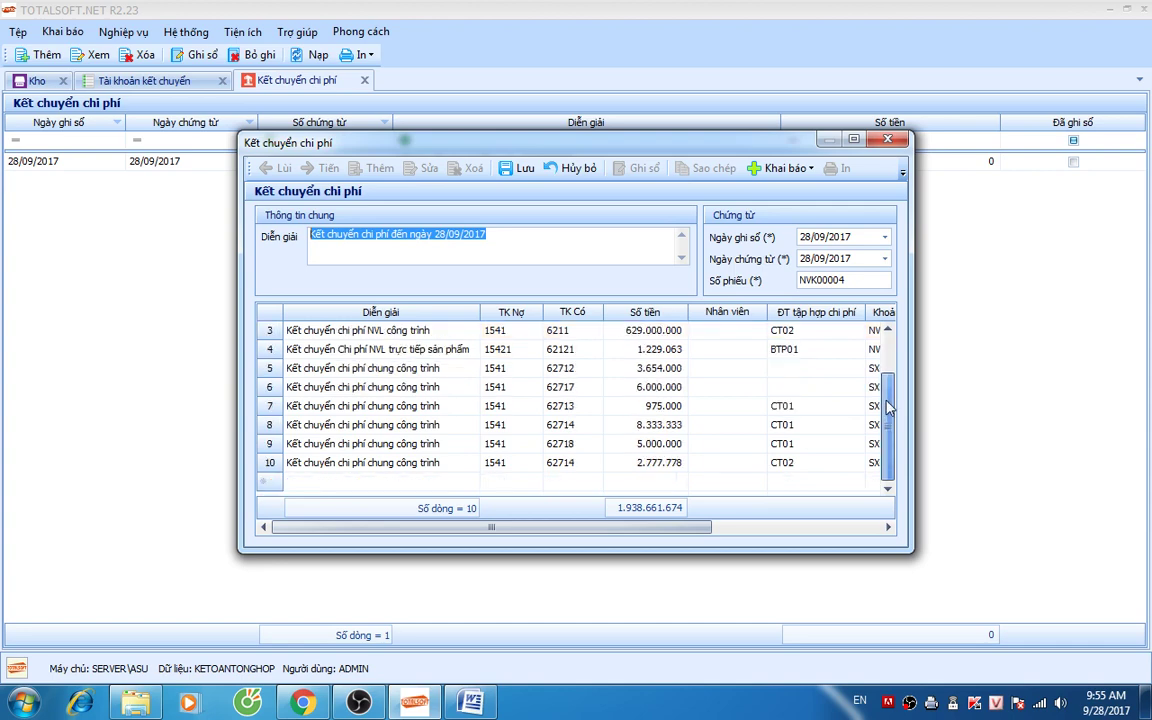
# Step: Look through the generated transfer lines of the Kết chuyển chi phí voucher
pyautogui.scroll(1, 886, 375)
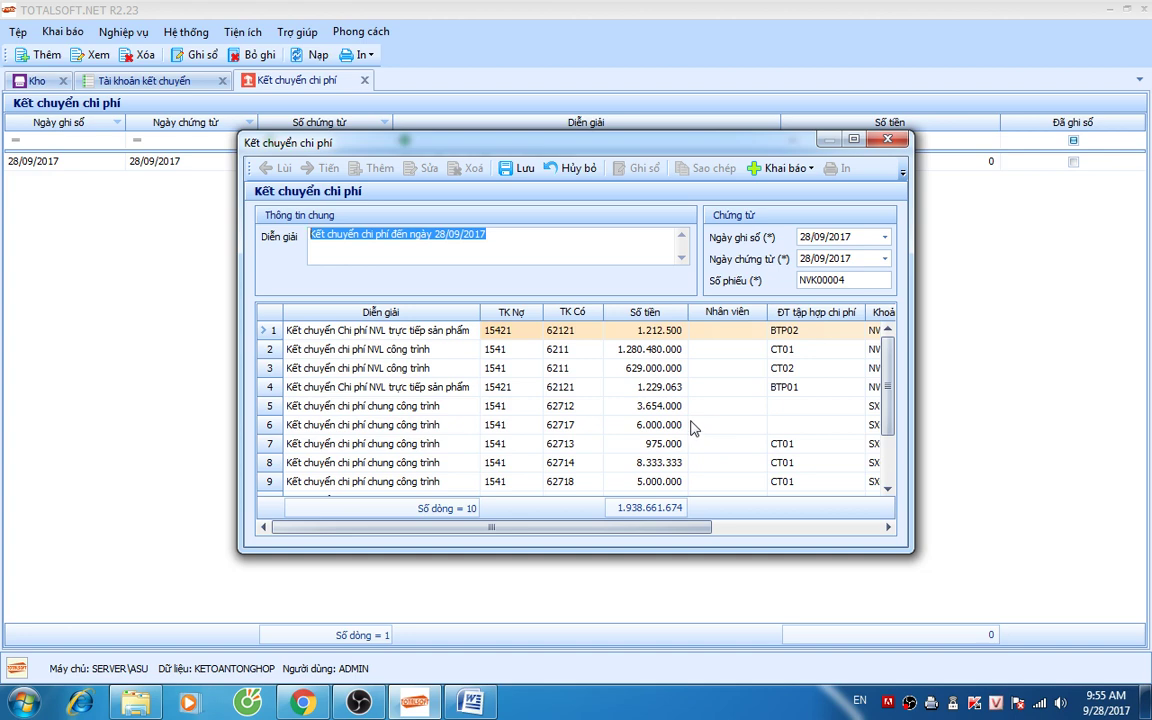
pyautogui.click(510, 387)
pyautogui.click(435, 393)
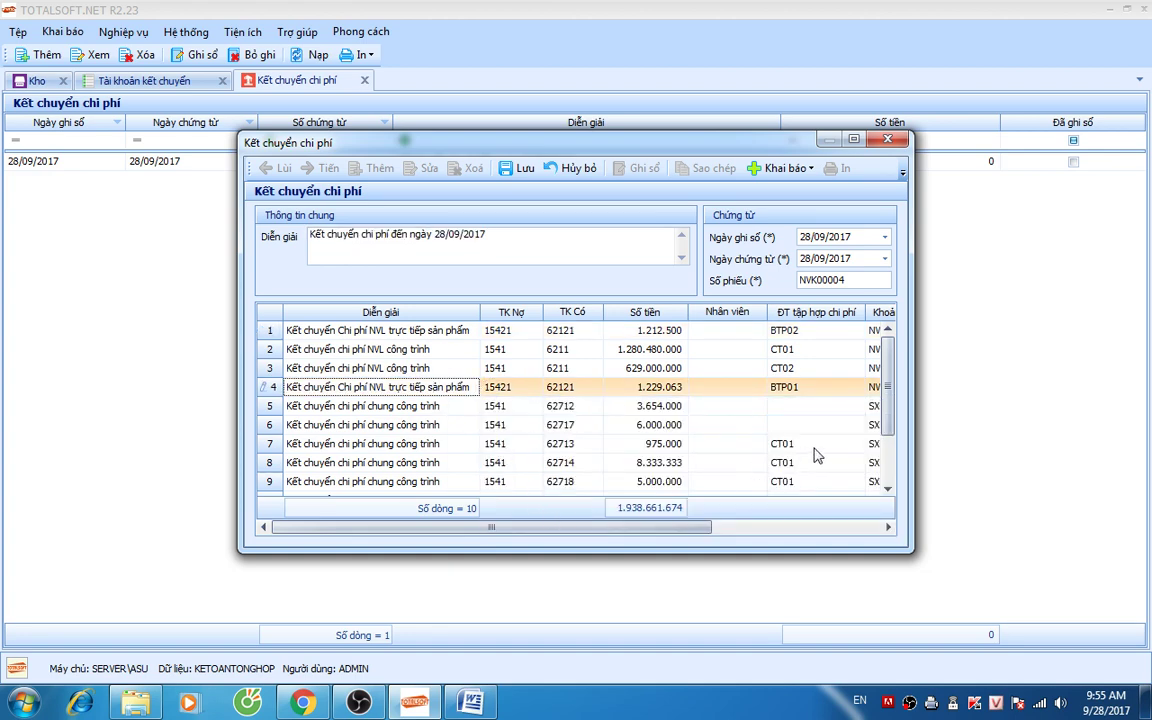
pyautogui.moveTo(894, 404); pyautogui.dragTo(893, 453)
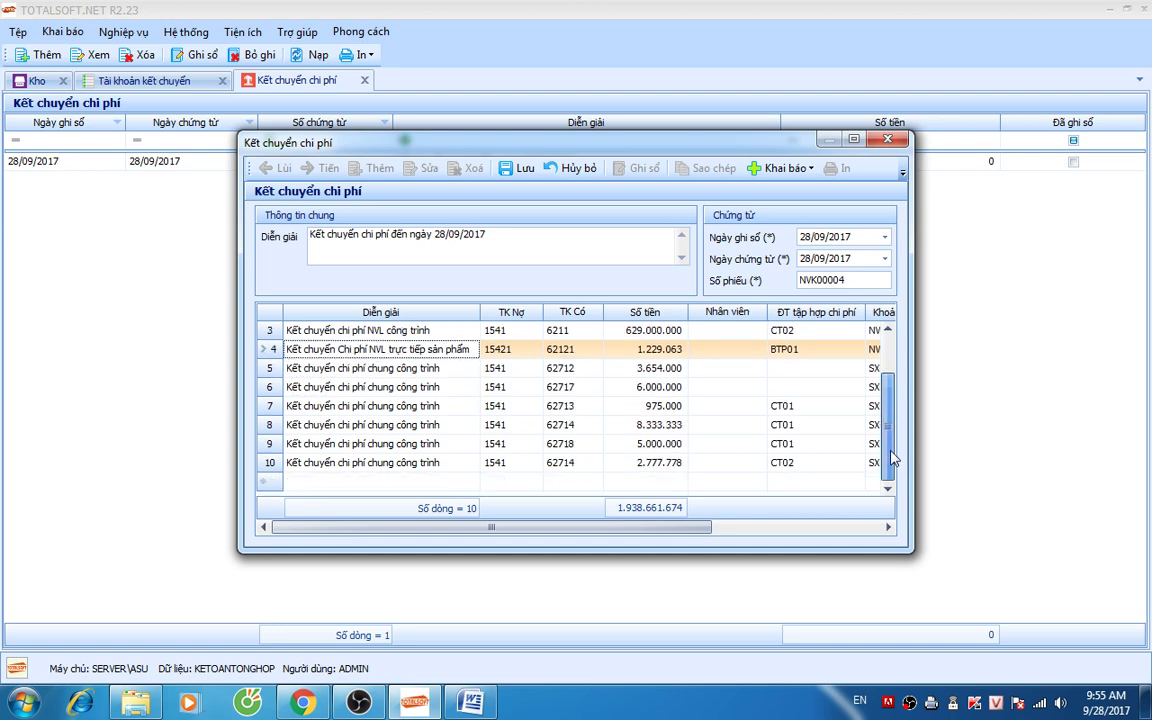
pyautogui.scroll(1, 893, 385)
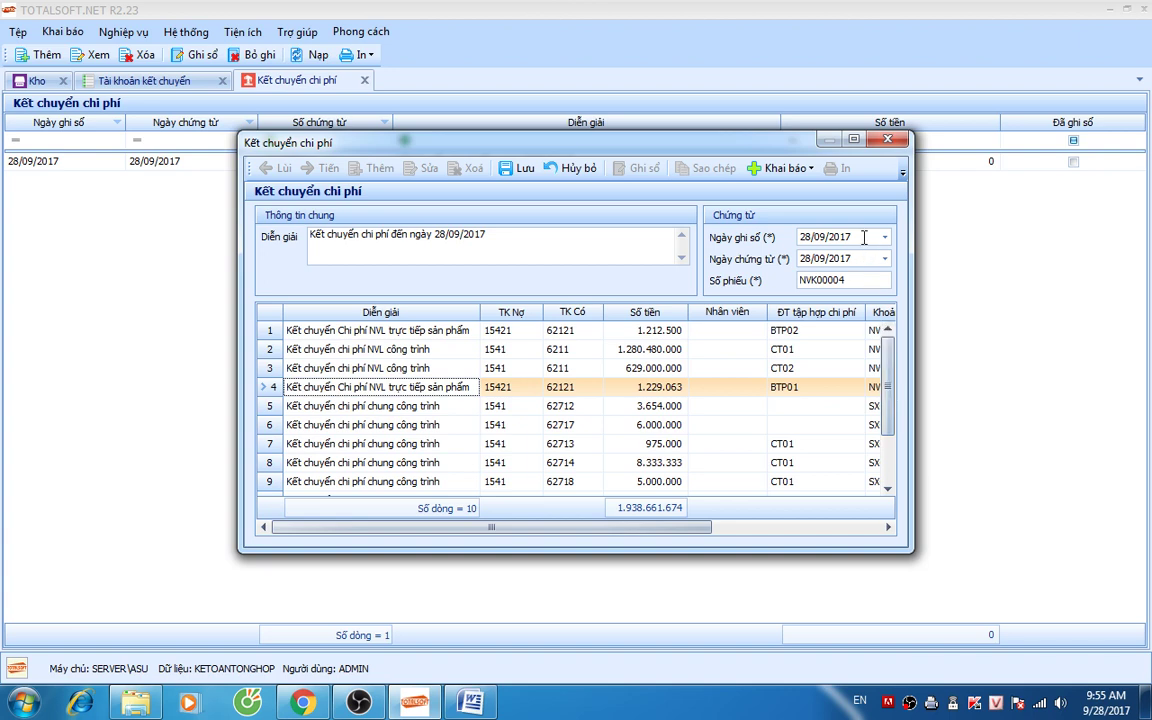
# Step: Discard the voucher's unsaved changes and close the Kết chuyển chi phí, Tài khoản kết chuyển and Kho screens
pyautogui.click(887, 139)
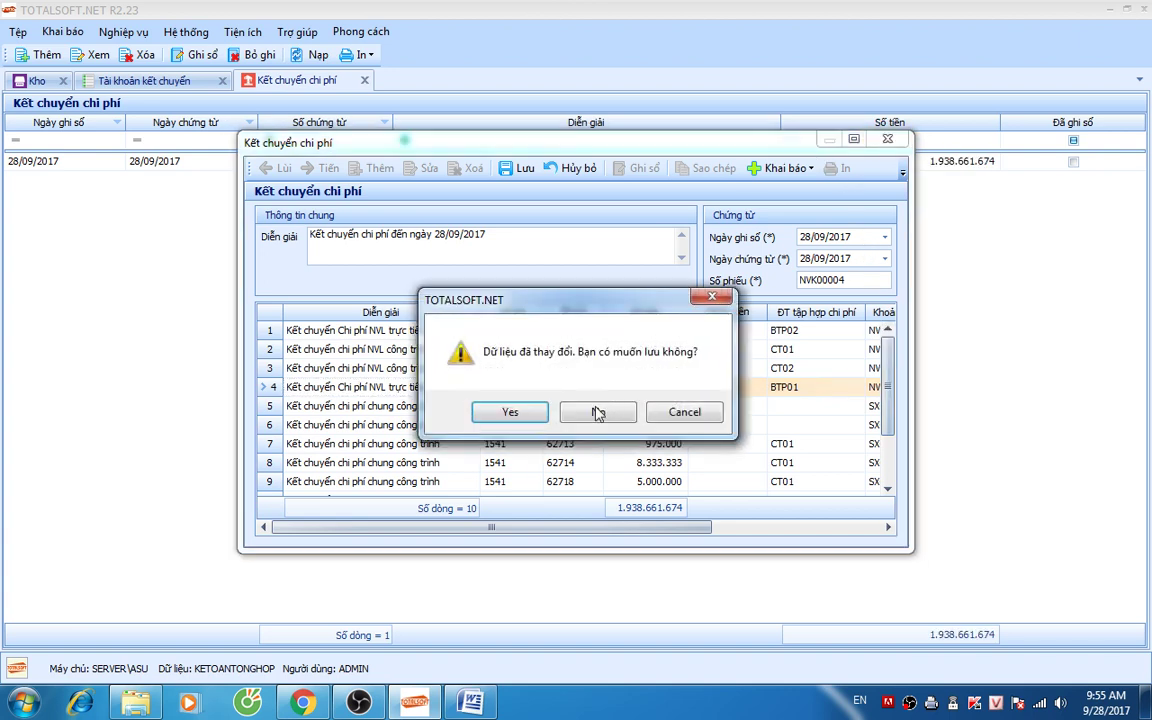
pyautogui.click(597, 410)
pyautogui.click(364, 80)
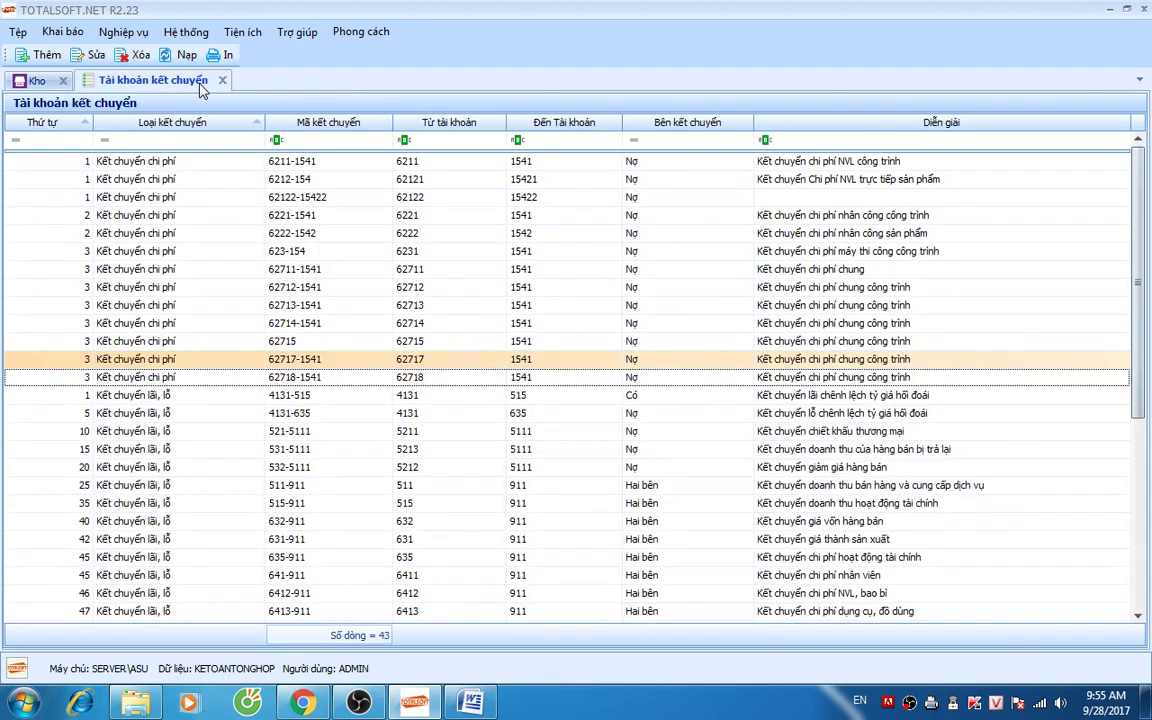
pyautogui.click(223, 81)
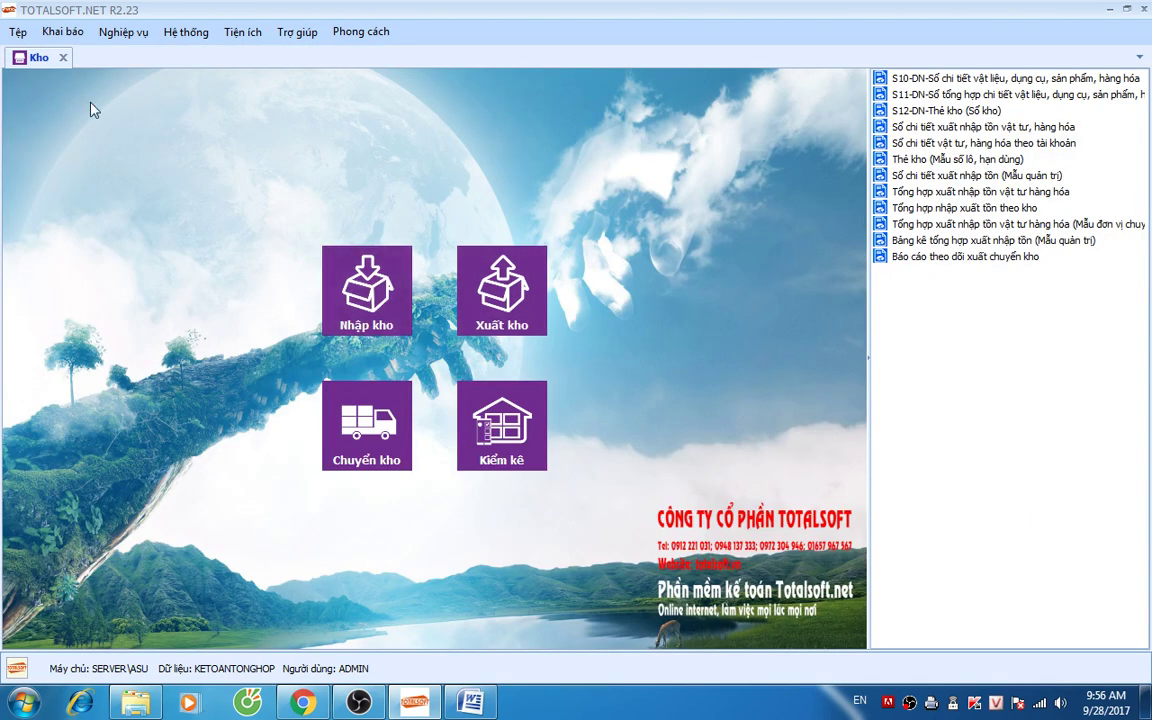
pyautogui.click(63, 59)
# Step: Generate the F01-DN-Bảng cân đối tài khoản report for 01/02/2017 to 31/12/2017
pyautogui.click(936, 228)
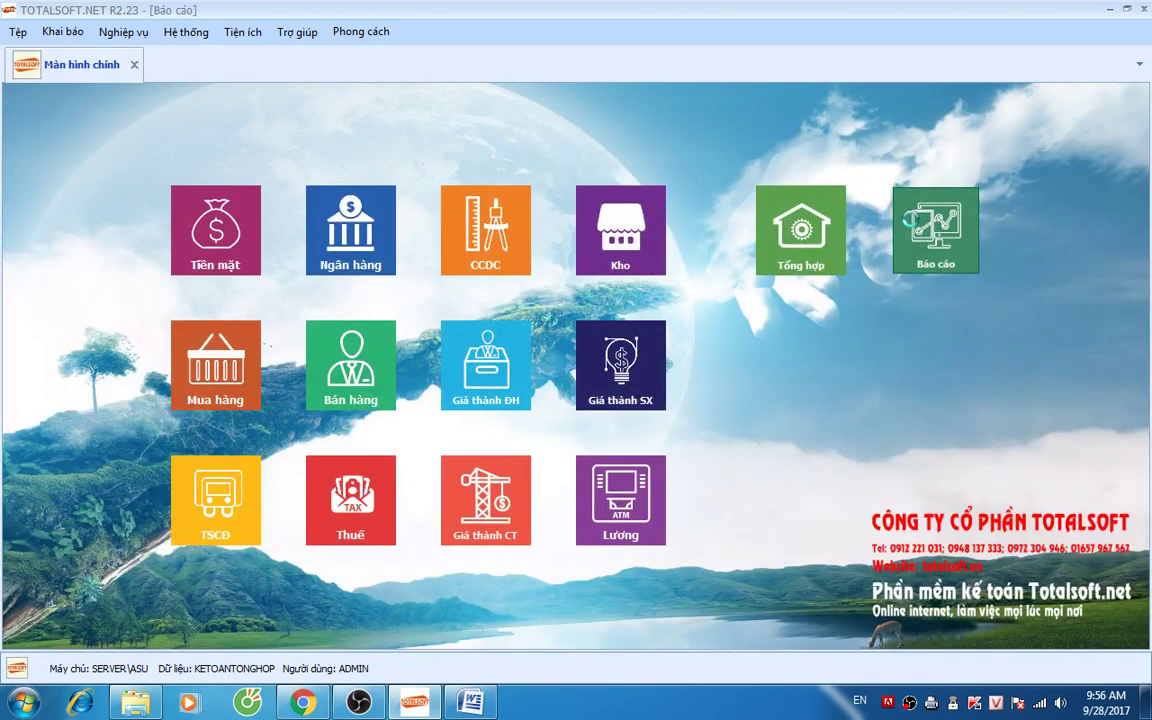
pyautogui.doubleClick(110, 234)
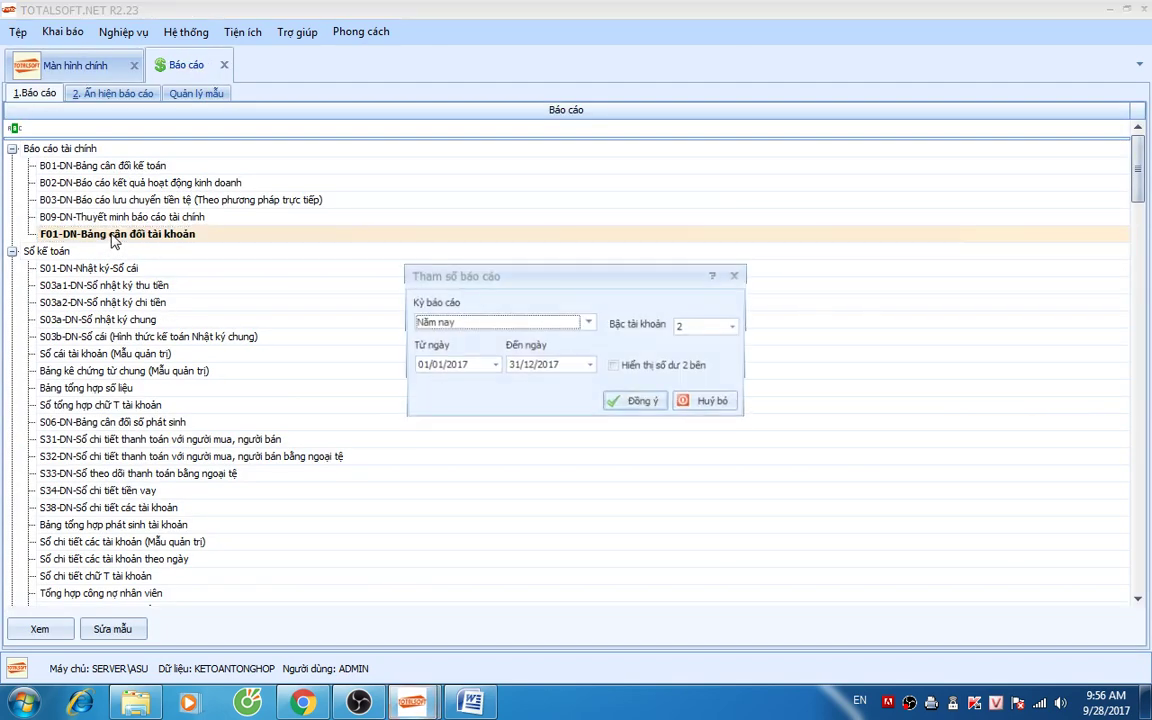
pyautogui.press('Tab')
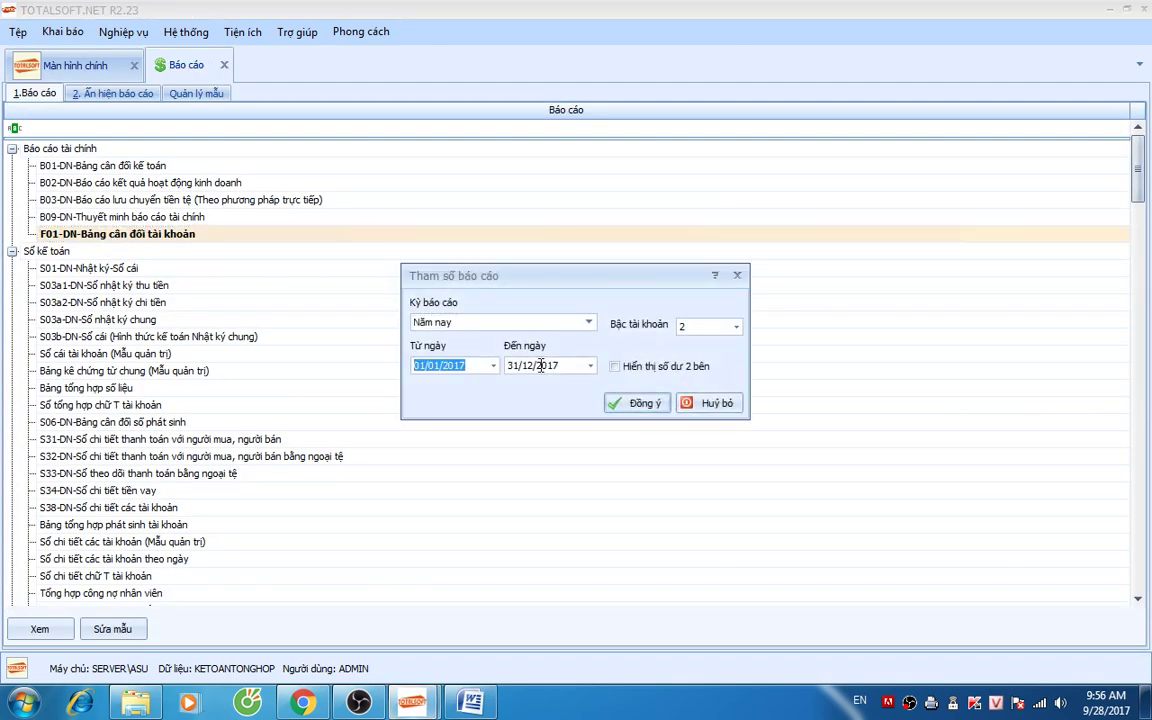
pyautogui.doubleClick(431, 365)
pyautogui.write('02')
pyautogui.press('Tab')
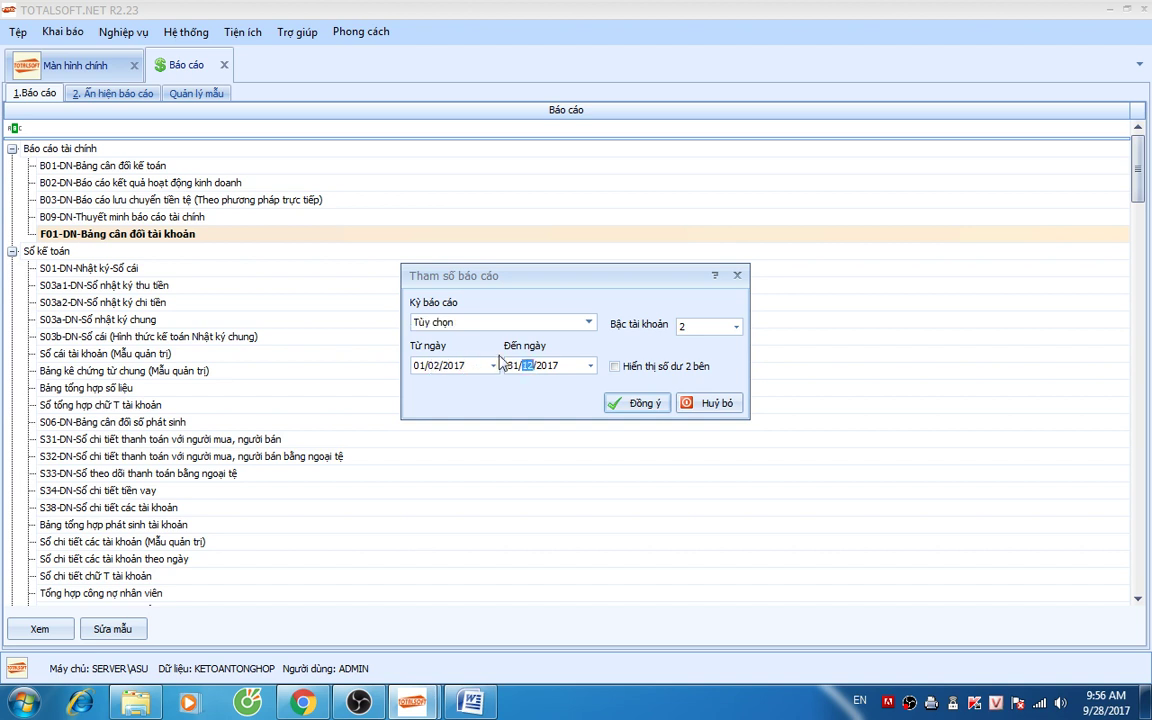
pyautogui.click(624, 404)
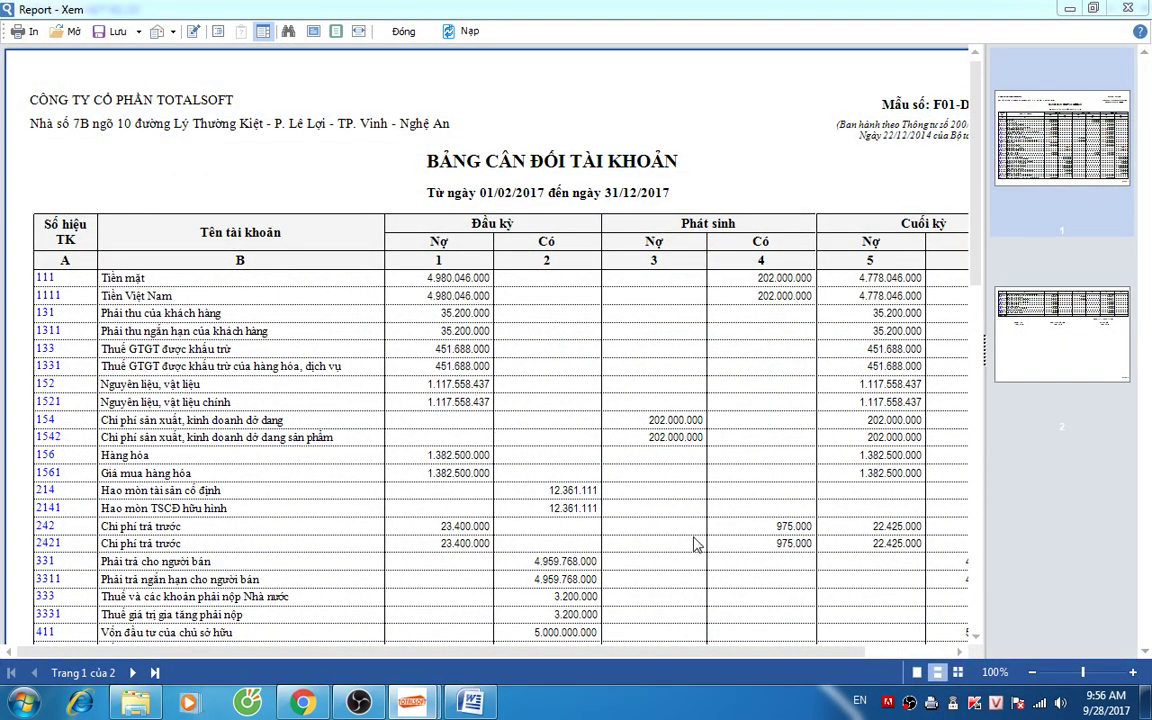
# Step: Trace account 2421 to its tool allocation voucher PBCC00002, then unpost and delete that voucher
pyautogui.click(48, 544)
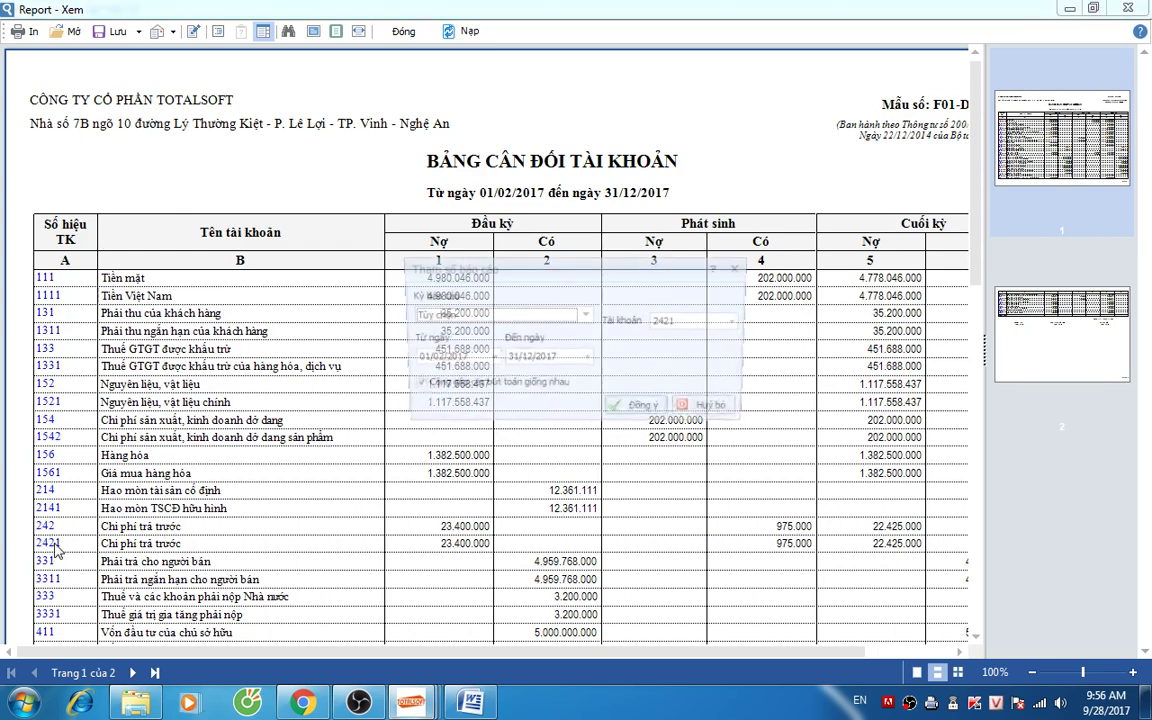
pyautogui.click(628, 411)
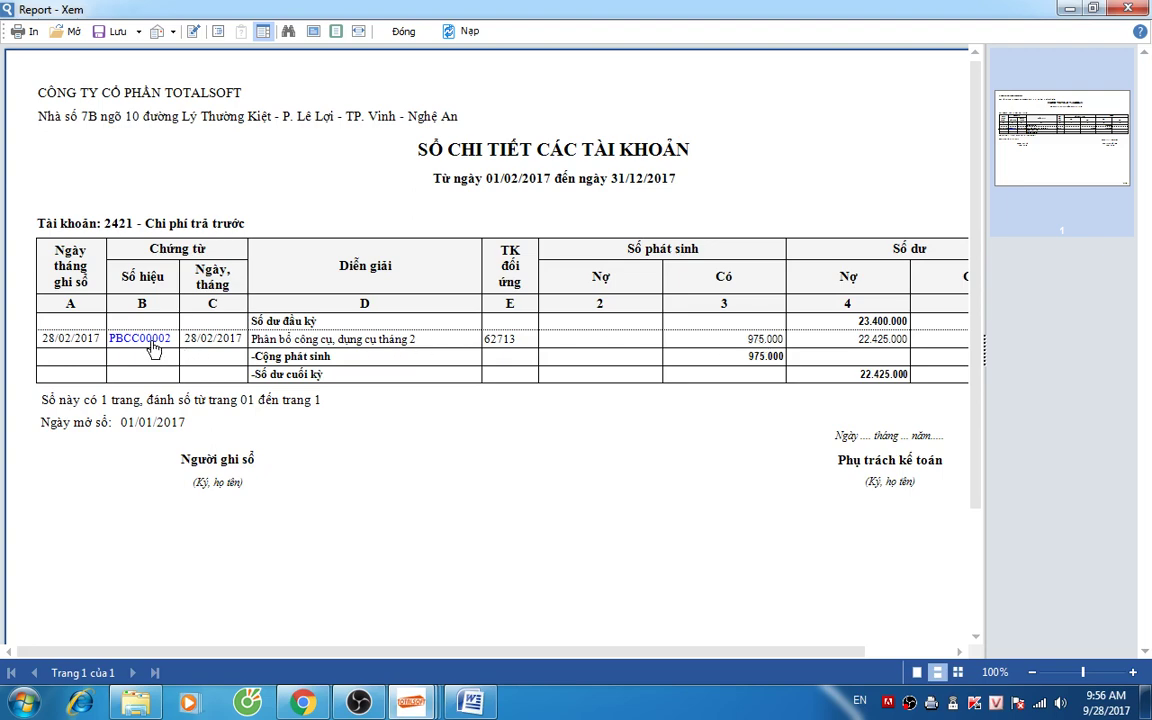
pyautogui.click(152, 341)
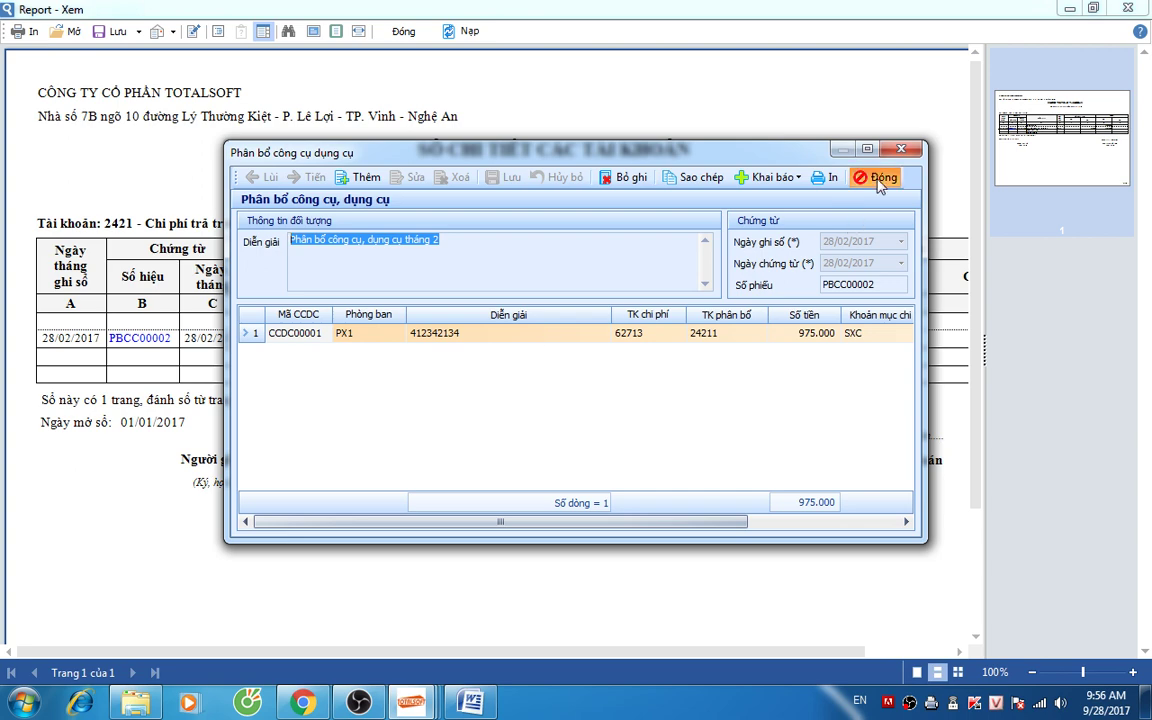
pyautogui.click(626, 179)
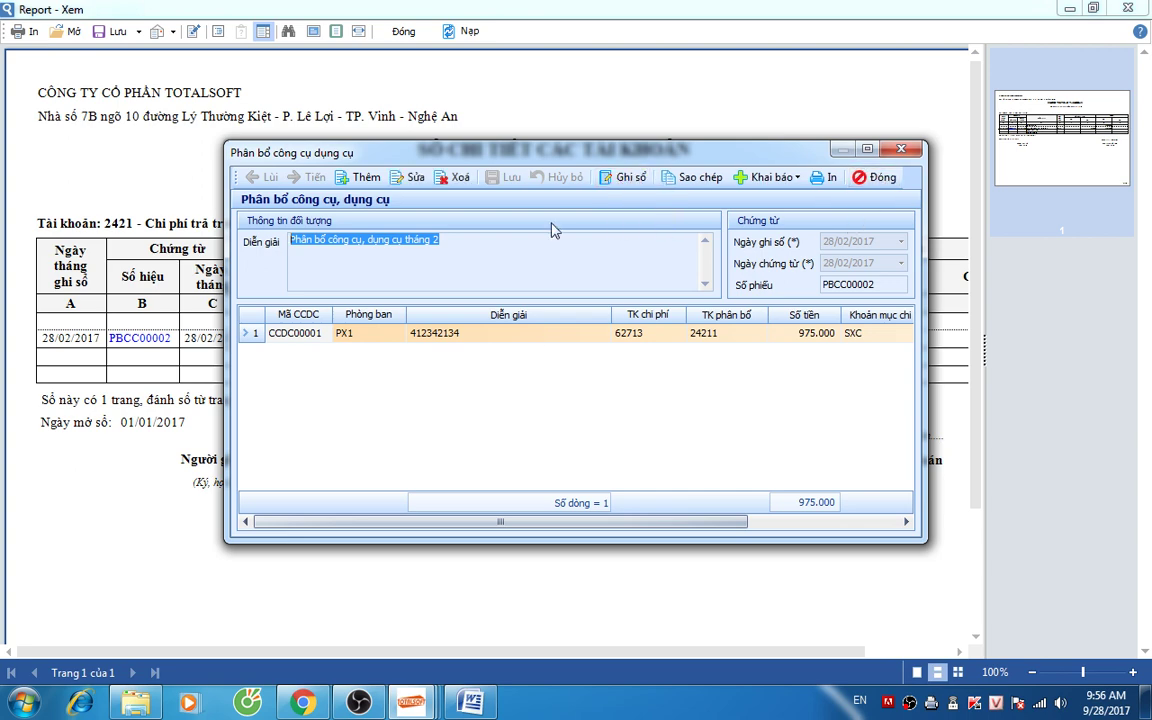
pyautogui.click(450, 180)
pyautogui.click(655, 411)
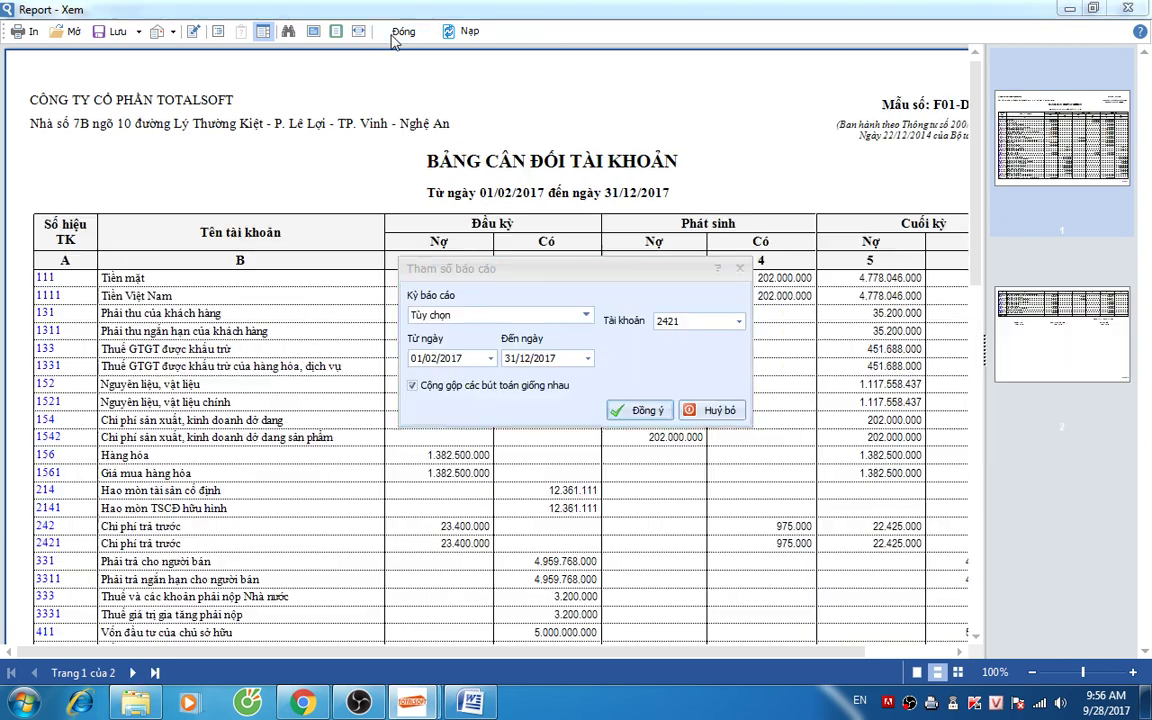
pyautogui.click(633, 406)
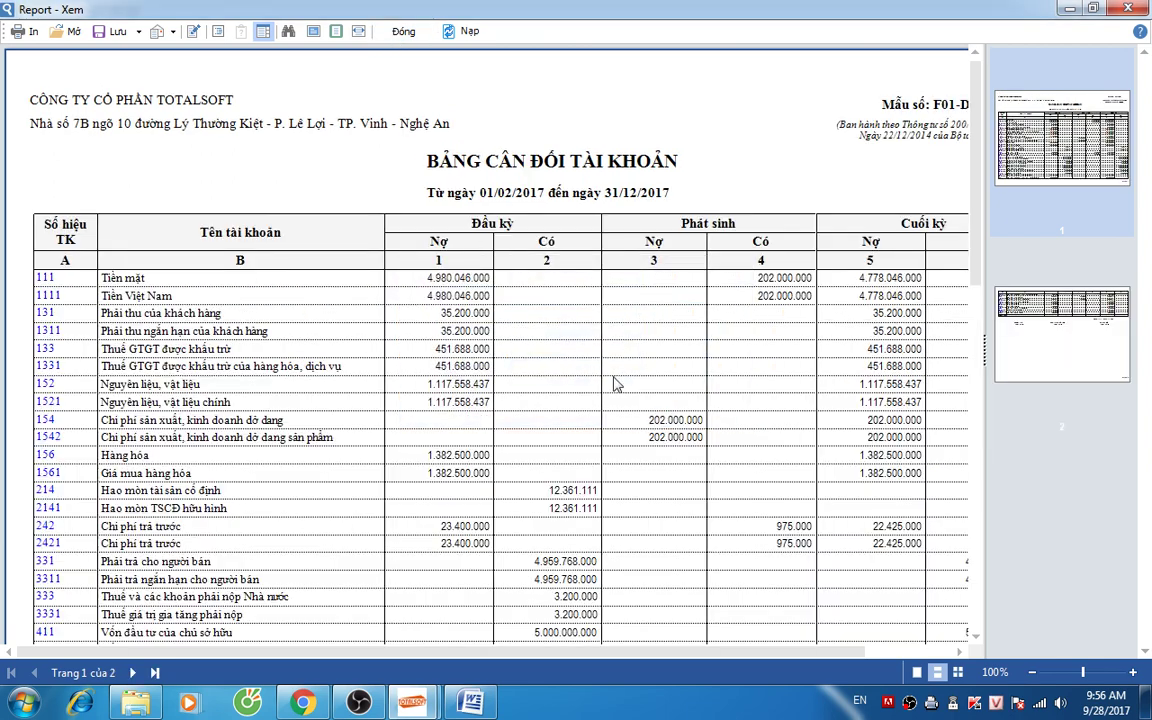
# Step: Open the detail ledger of account 1542 and bring up payment voucher PC00005 from it
pyautogui.doubleClick(50, 437)
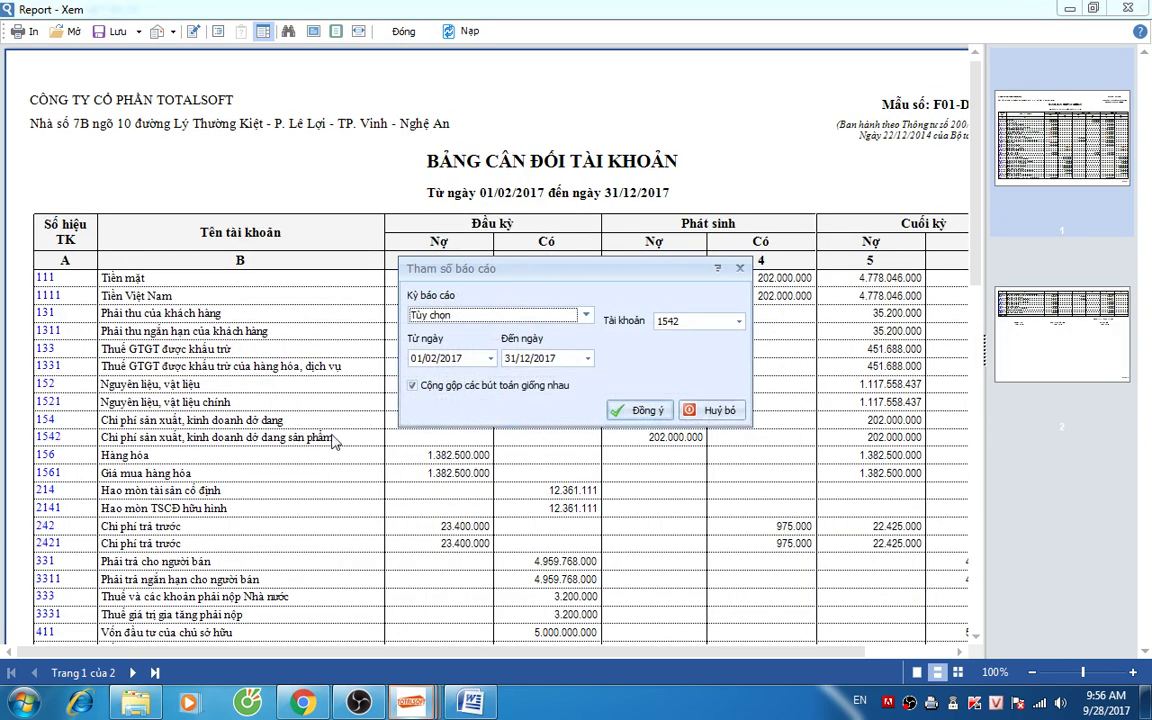
pyautogui.click(640, 411)
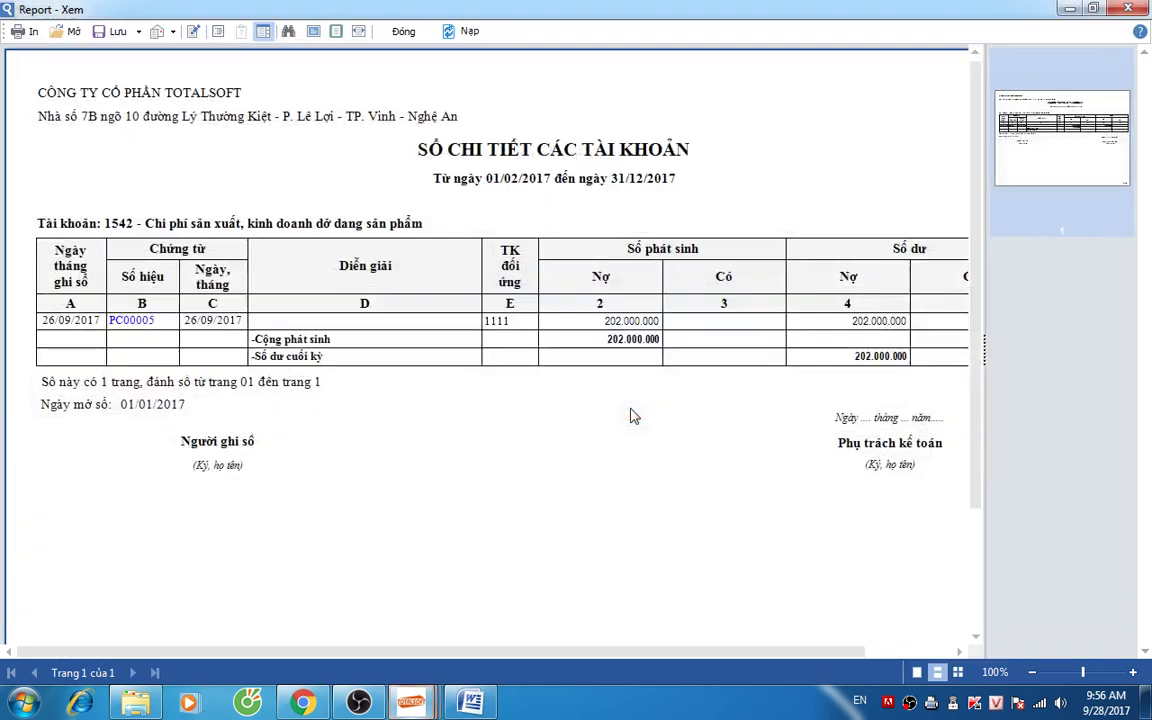
pyautogui.click(120, 319)
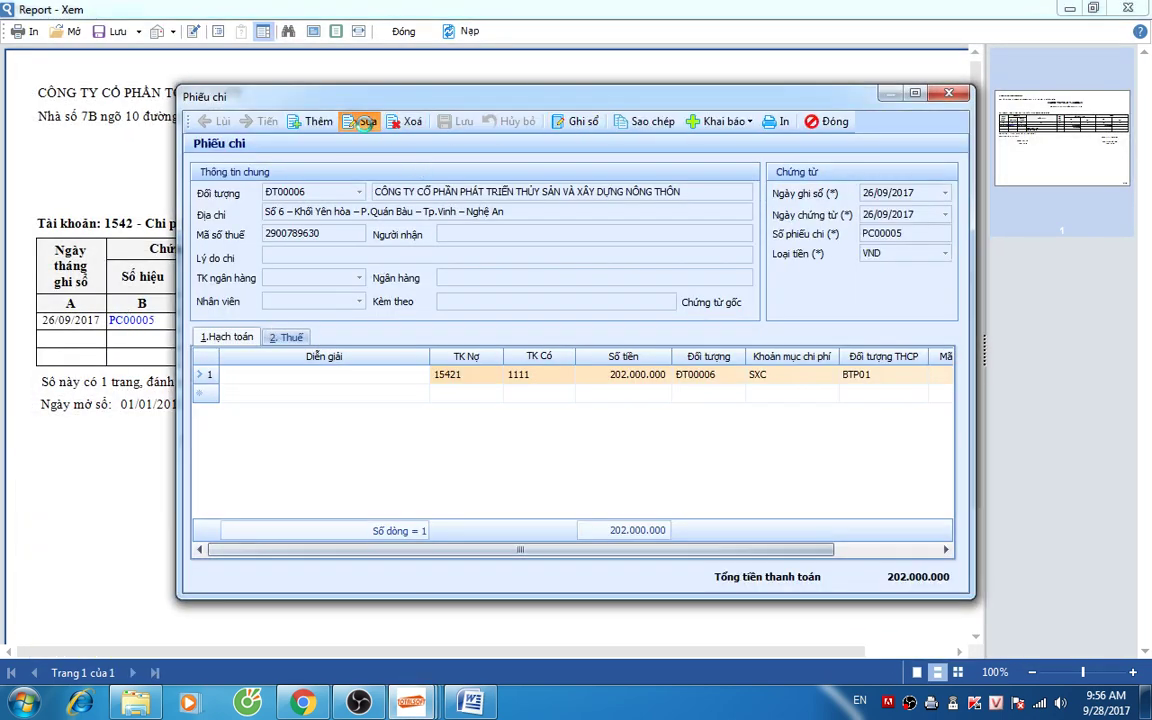
# Step: Change payment voucher PC00005's posting date to 26/01/2017, save it, and return to the account balance report
pyautogui.click(365, 121)
pyautogui.click(888, 193)
pyautogui.click(888, 193)
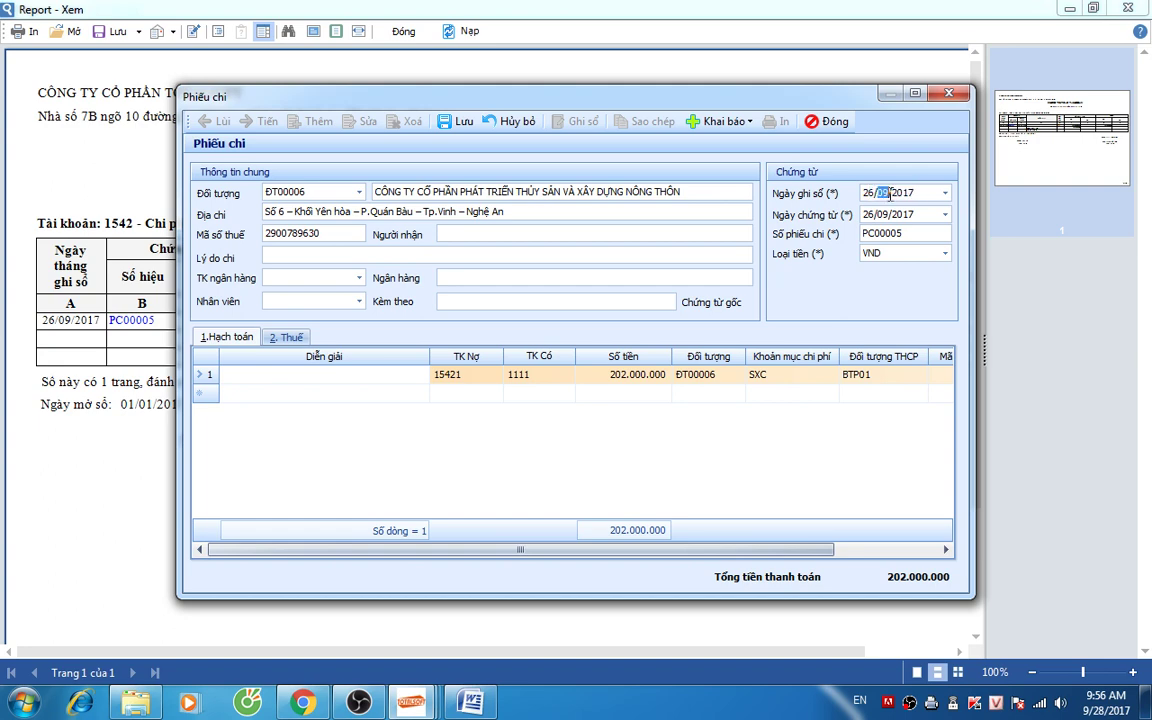
pyautogui.write('01')
pyautogui.click(464, 126)
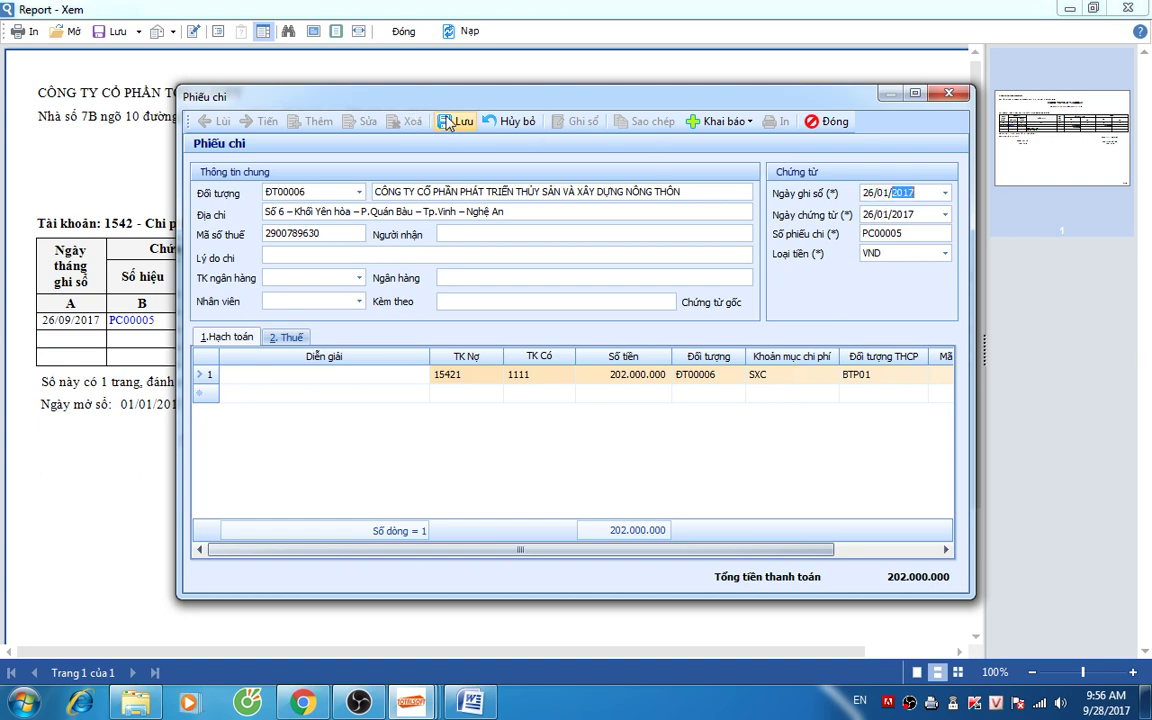
pyautogui.click(829, 121)
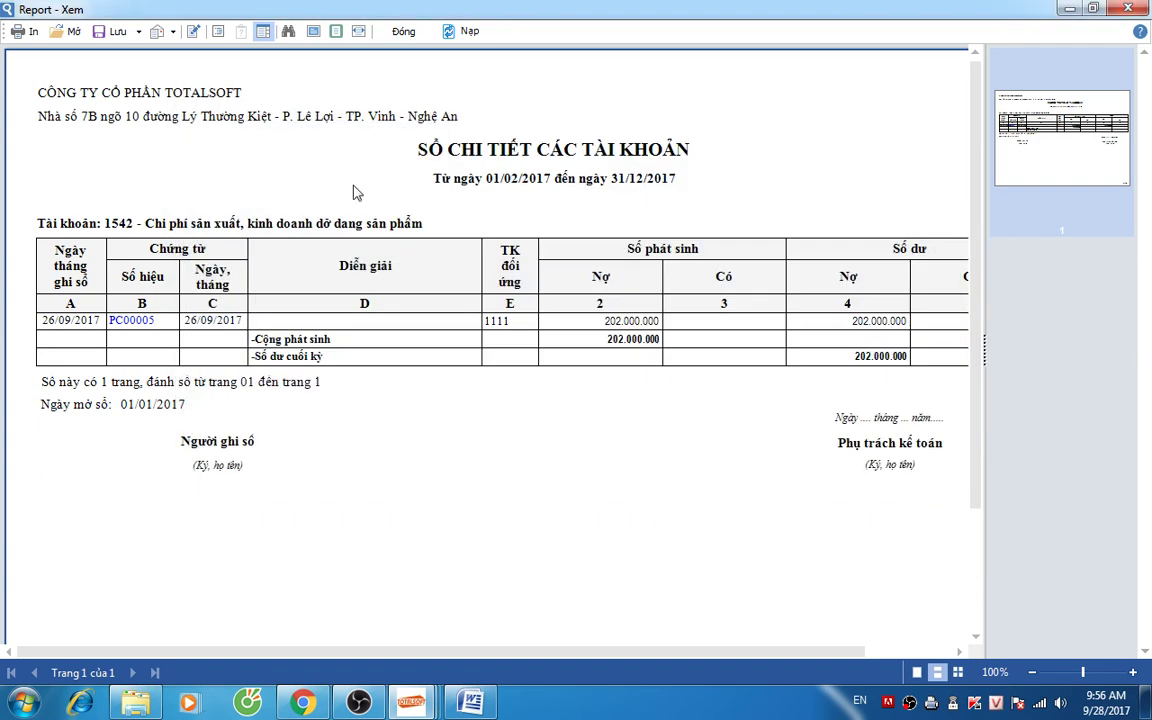
pyautogui.click(399, 31)
# Step: Reload the account balance report for the same period, review its balances, and close the reports
pyautogui.scroll(-10, 443, 343)
pyautogui.scroll(-3, 443, 343)
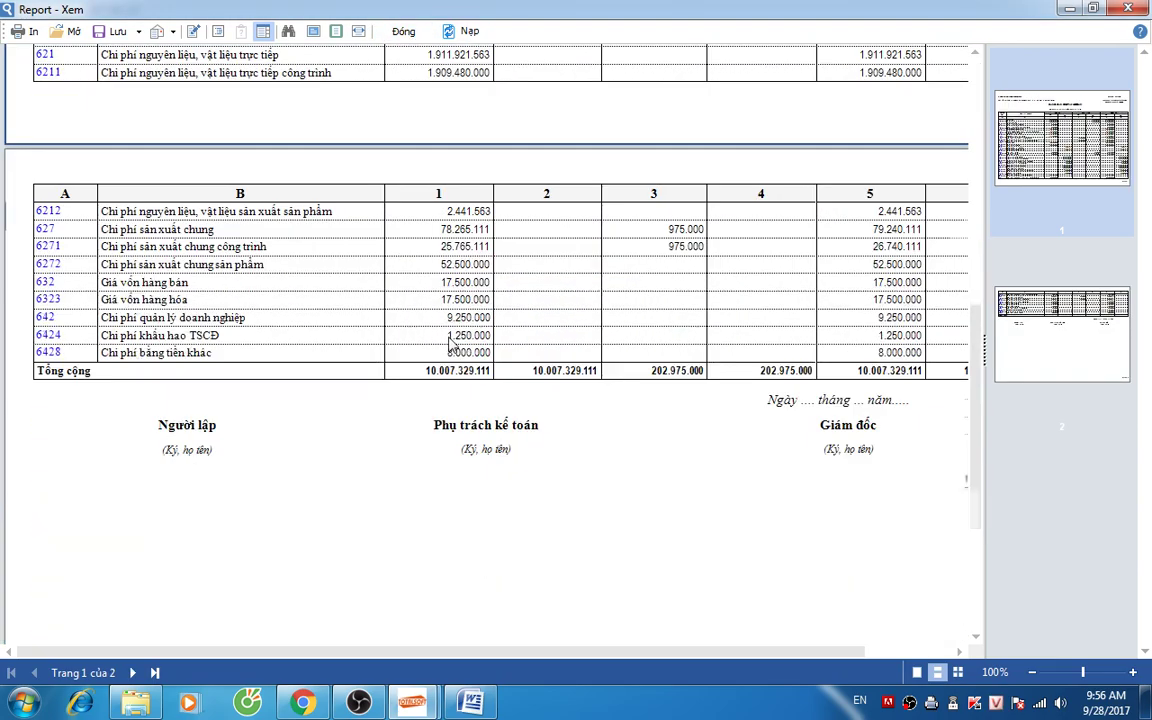
pyautogui.scroll(6, 443, 343)
pyautogui.click(452, 31)
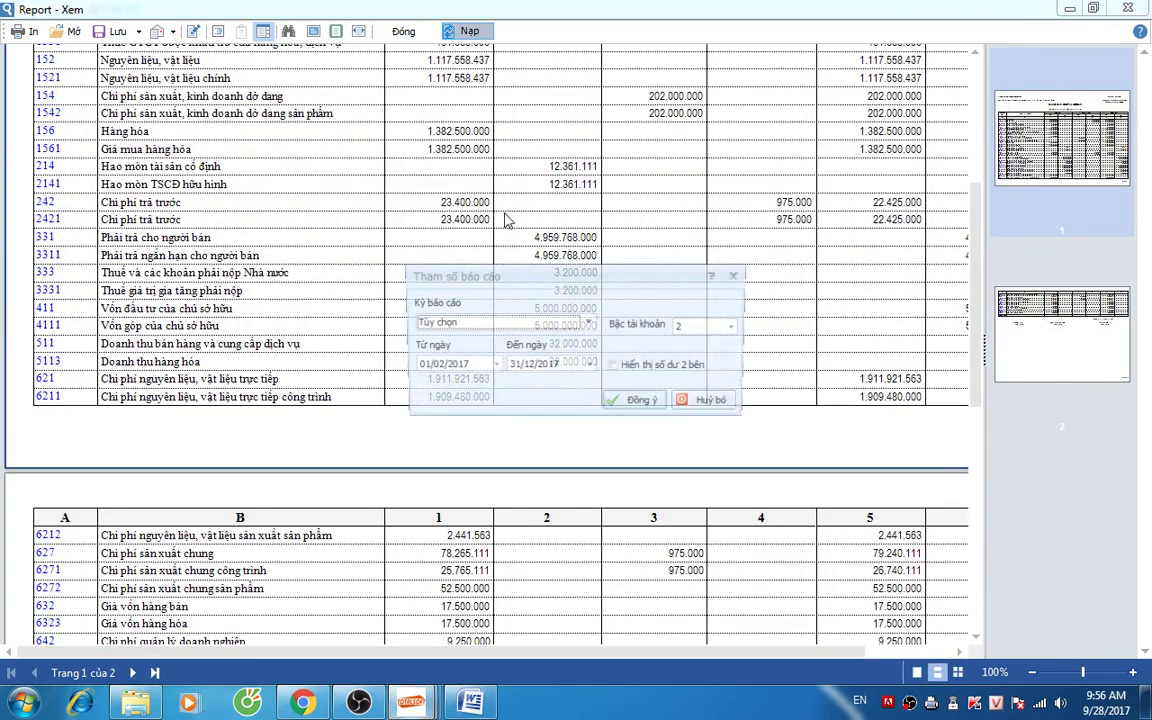
pyautogui.click(636, 403)
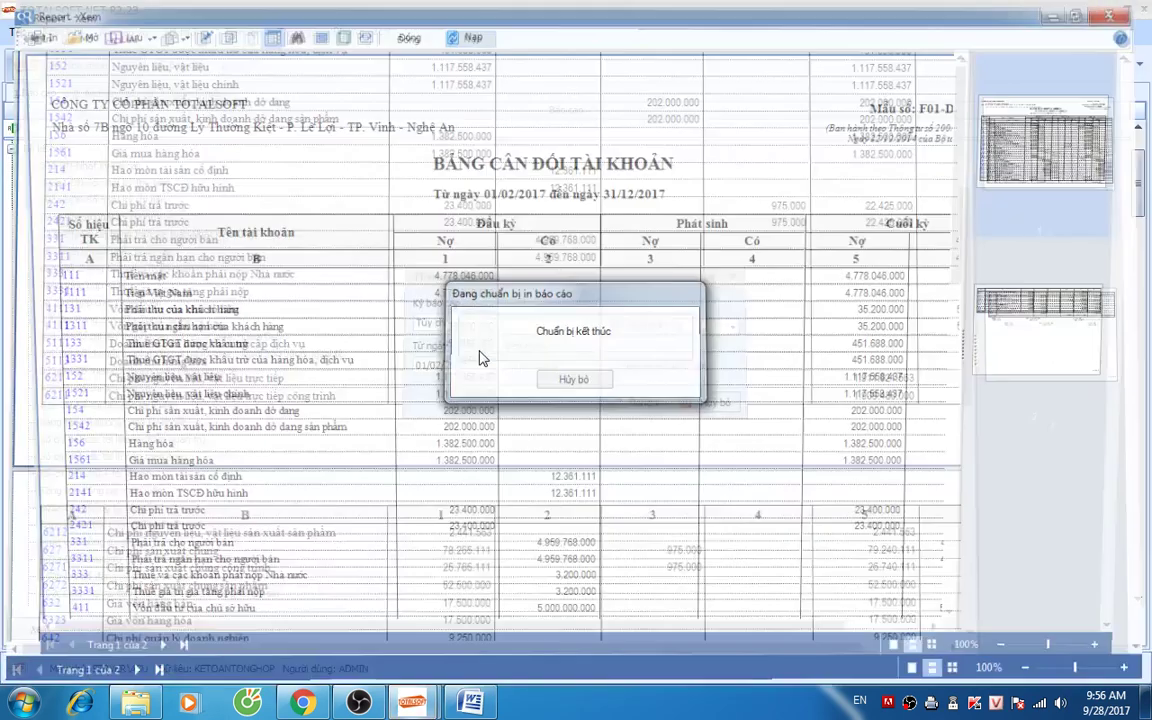
pyautogui.scroll(-10, 383, 320)
pyautogui.scroll(8, 403, 85)
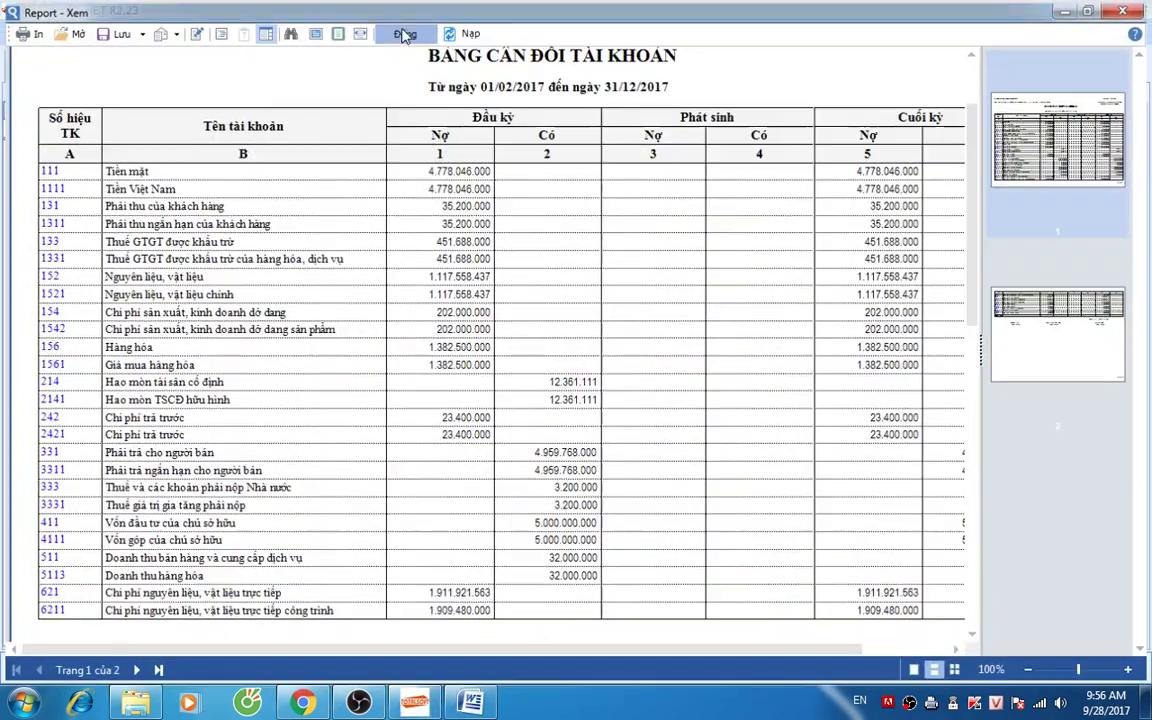
pyautogui.click(400, 31)
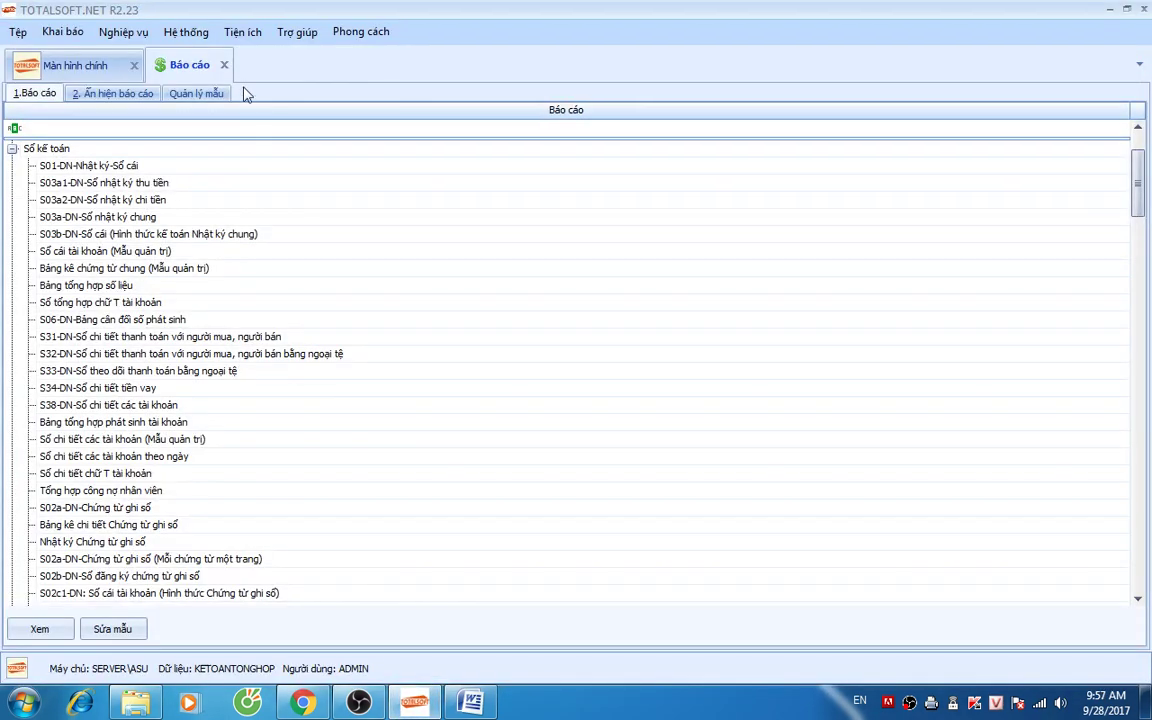
pyautogui.click(224, 65)
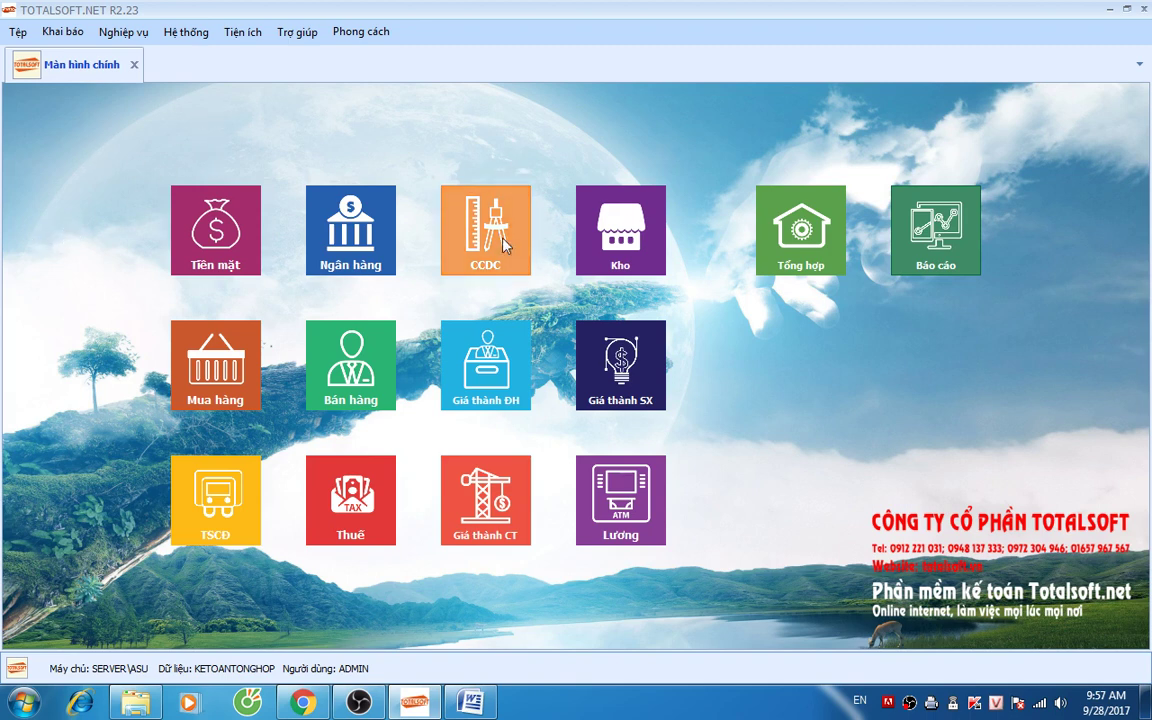
# Step: Open the Bảng chấm công list in the Lương module and start a new timesheet
pyautogui.click(621, 500)
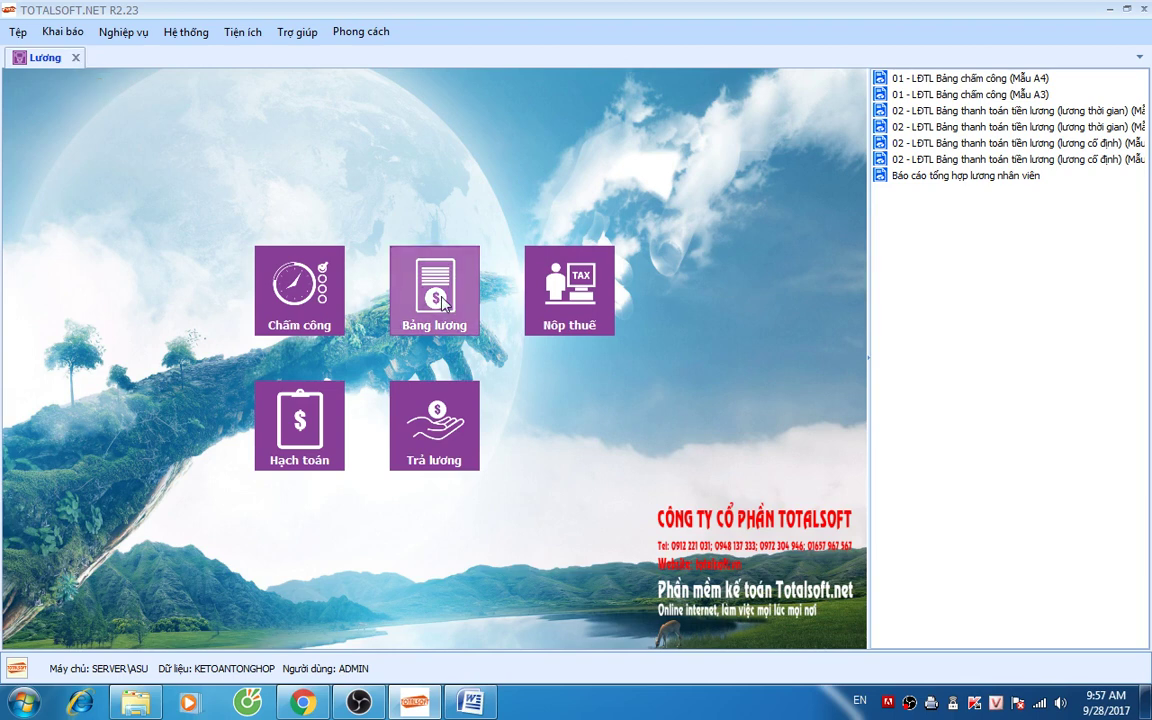
pyautogui.click(290, 305)
pyautogui.rightClick(240, 150)
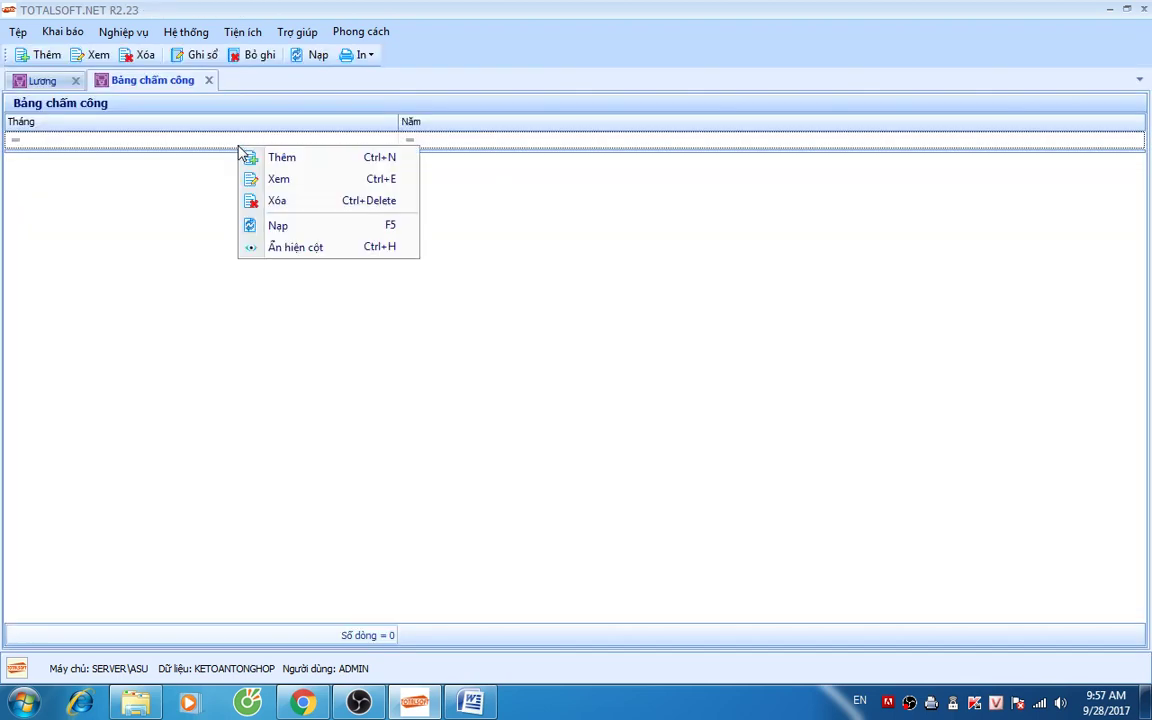
pyautogui.click(198, 177)
pyautogui.rightClick(198, 174)
pyautogui.click(237, 182)
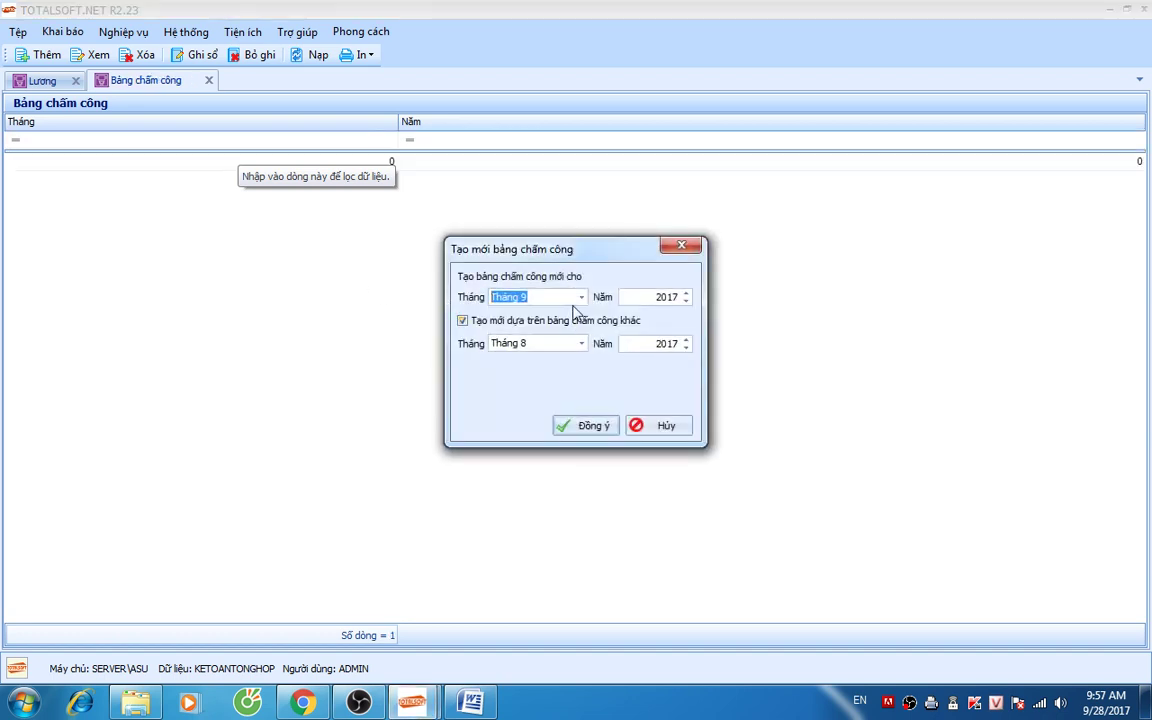
# Step: Generate a Tháng 1 2017 timesheet not based on another timesheet, discard it without saving, and close the timesheet list
pyautogui.click(581, 297)
pyautogui.scroll(1, 588, 350)
pyautogui.click(578, 336)
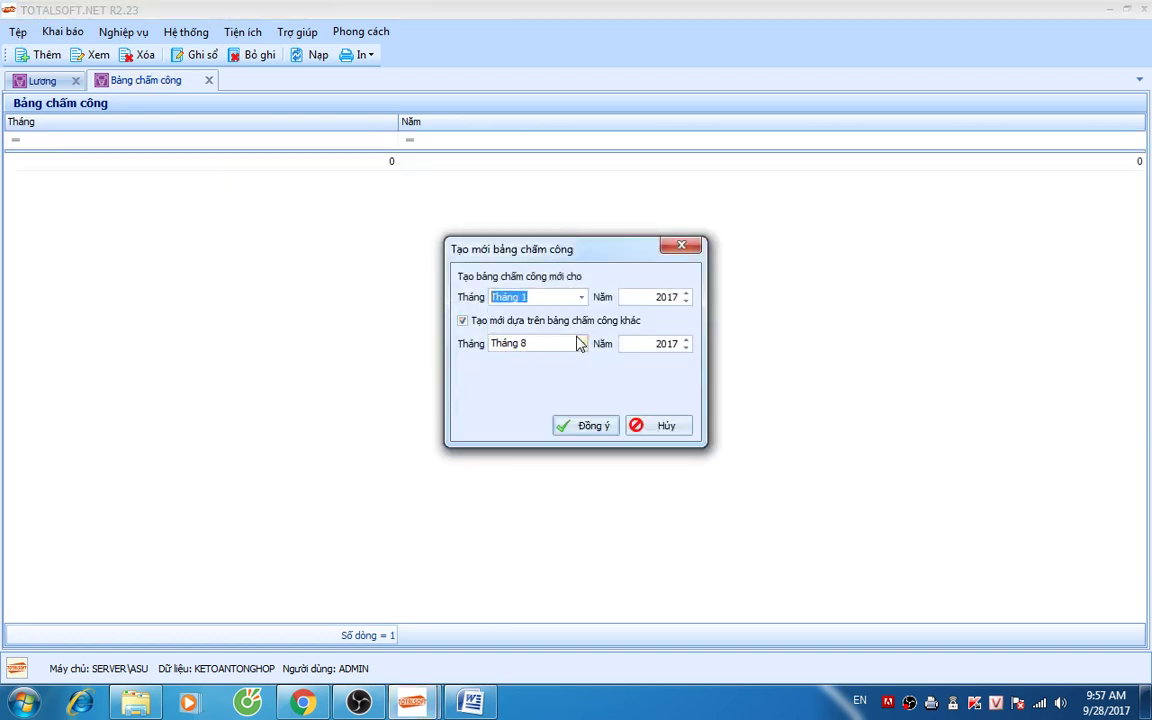
pyautogui.click(462, 321)
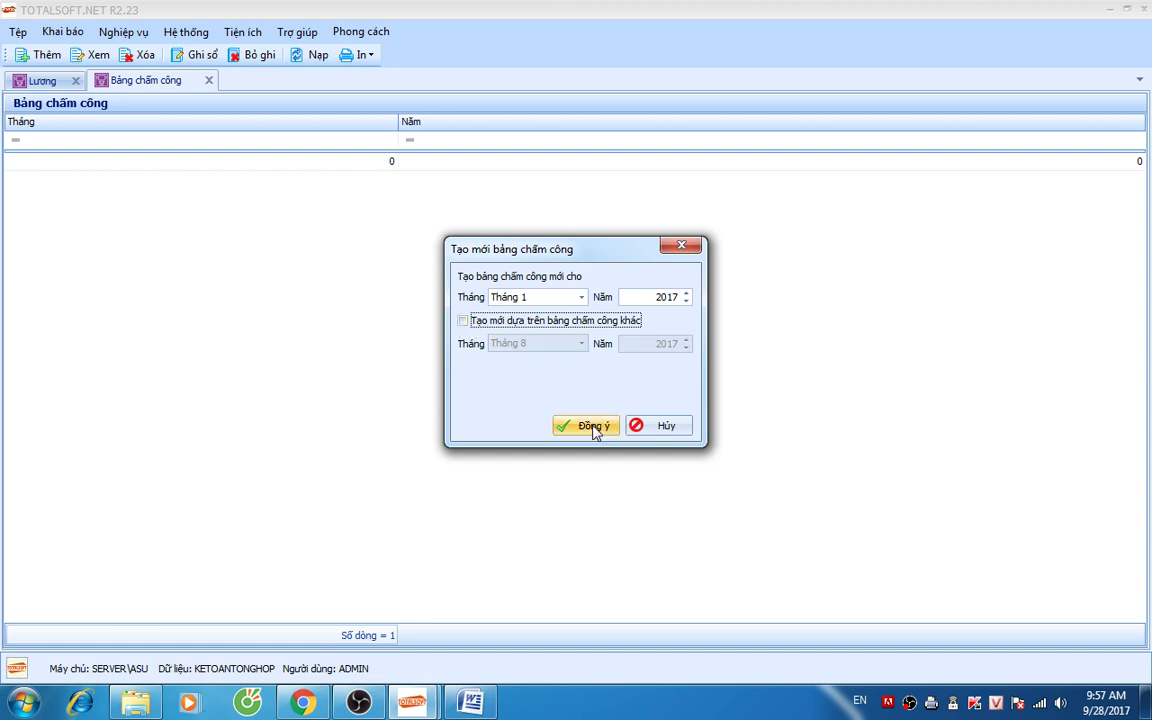
pyautogui.click(594, 427)
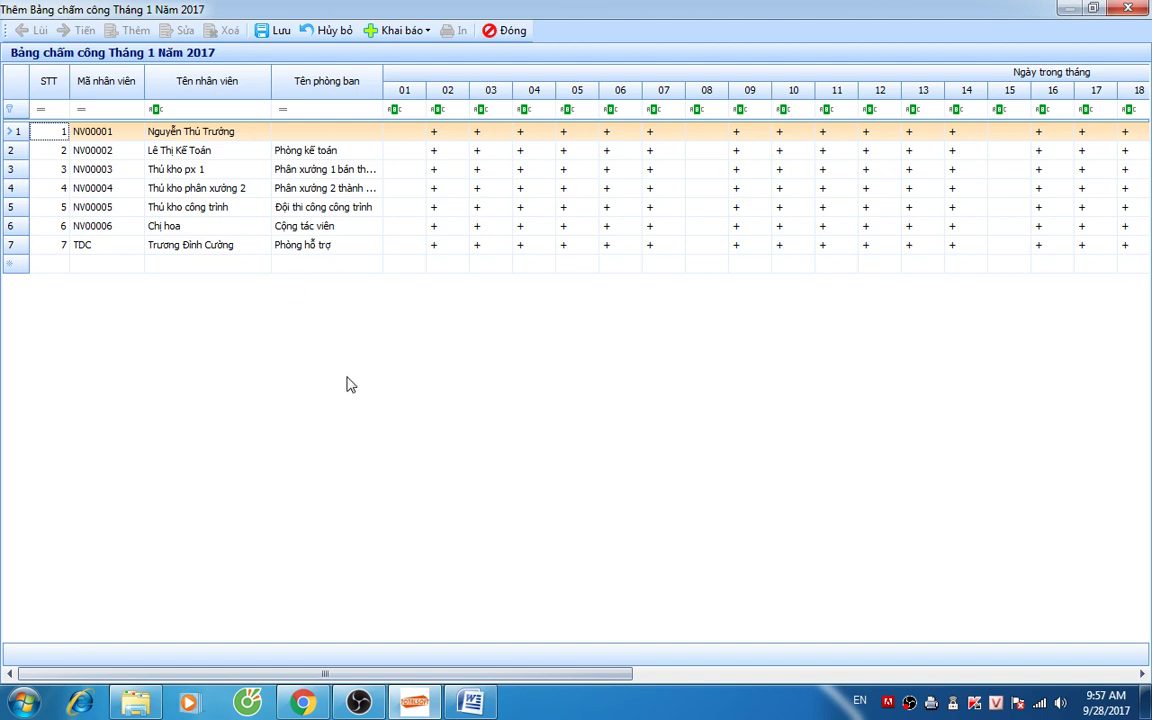
pyautogui.click(510, 32)
pyautogui.click(594, 414)
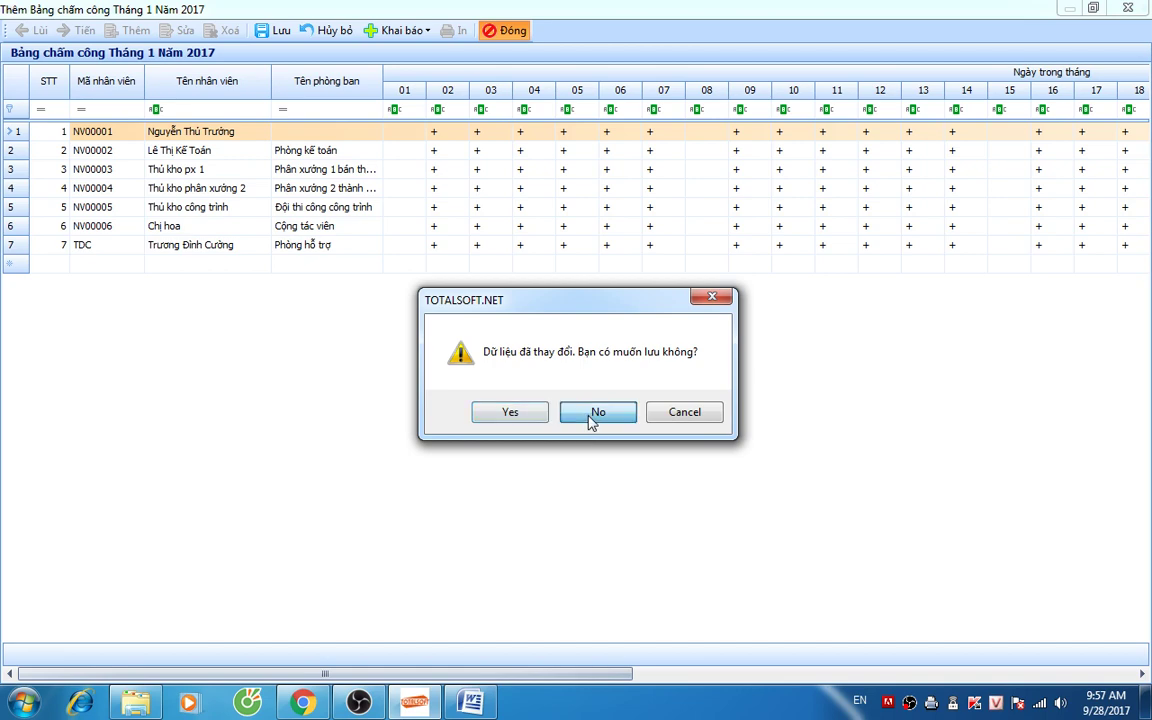
pyautogui.click(209, 83)
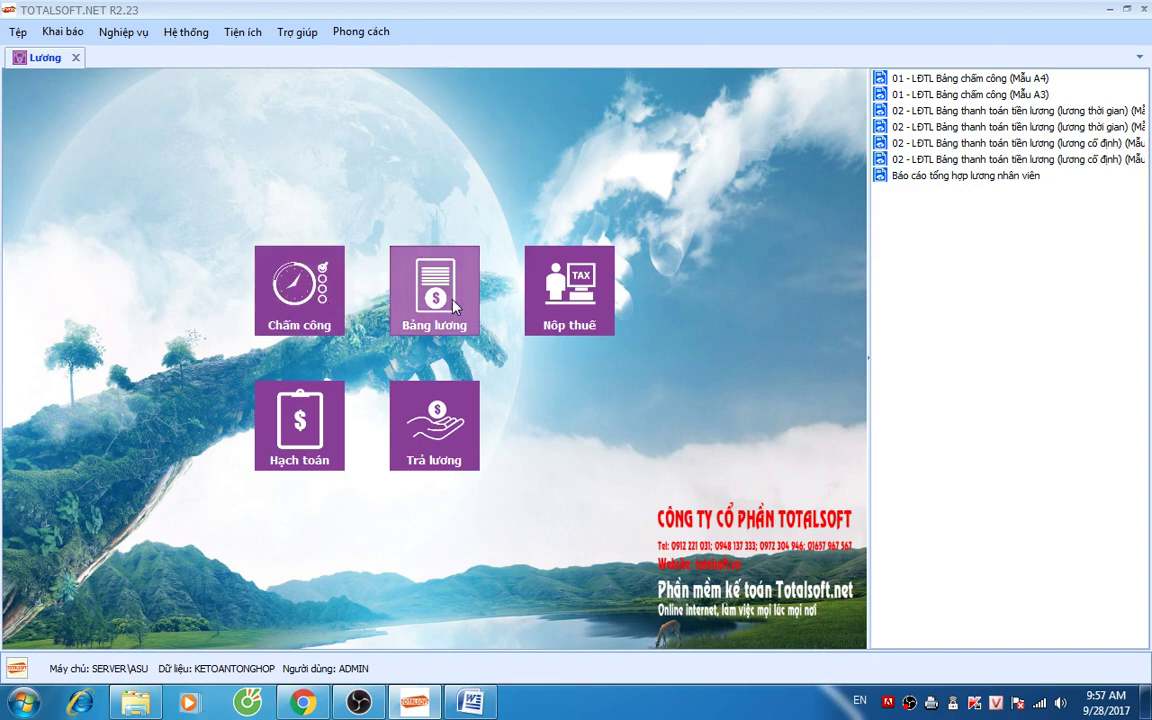
# Step: Start a new general voucher in the Chứng từ chung list of the Tổng hợp module, discard it, and close the module
pyautogui.click(76, 58)
pyautogui.click(808, 254)
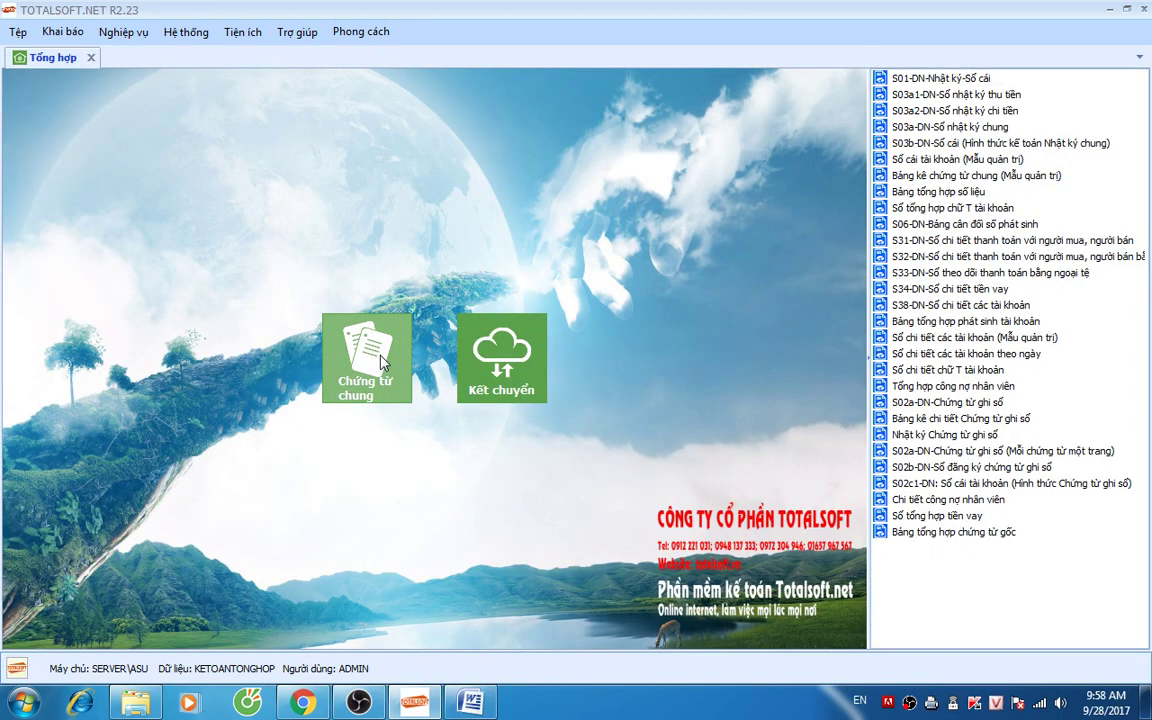
pyautogui.click(367, 372)
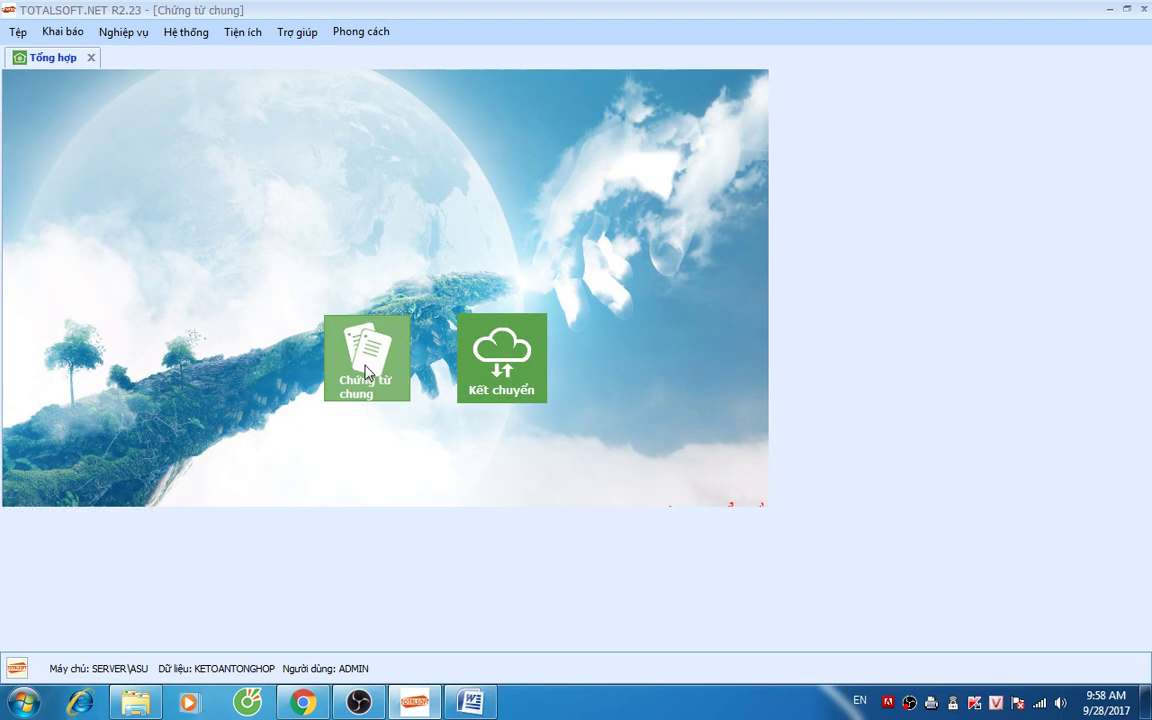
pyautogui.rightClick(278, 321)
pyautogui.click(327, 329)
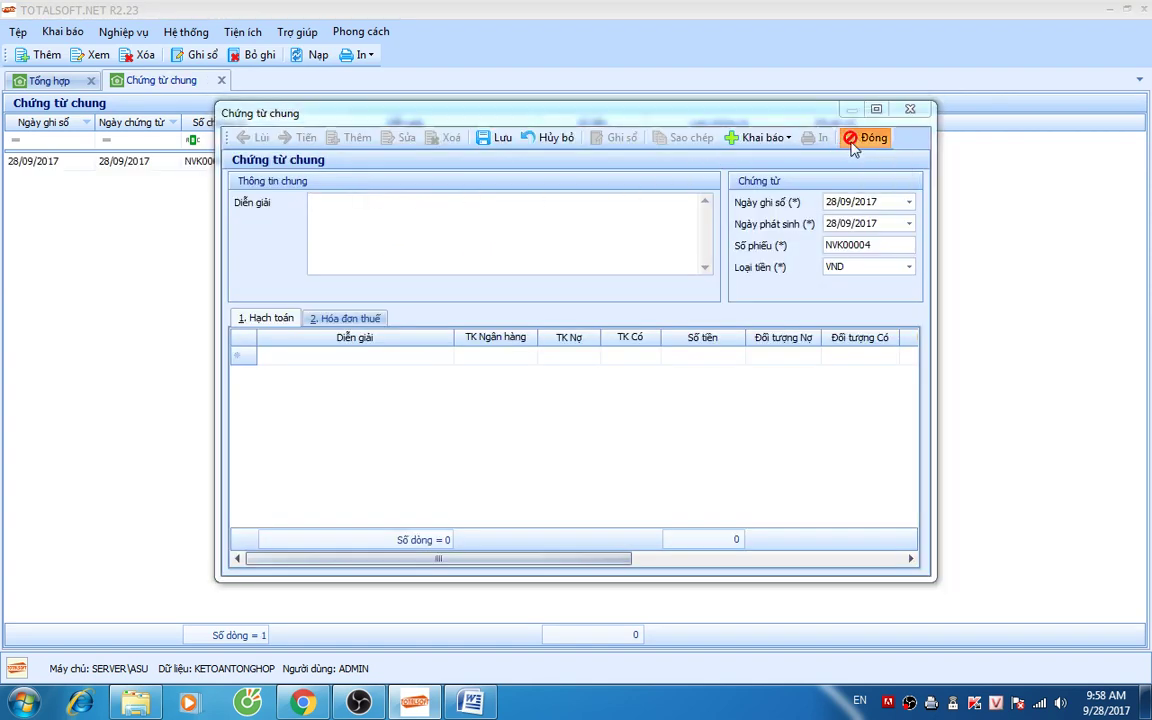
pyautogui.click(853, 142)
pyautogui.click(598, 413)
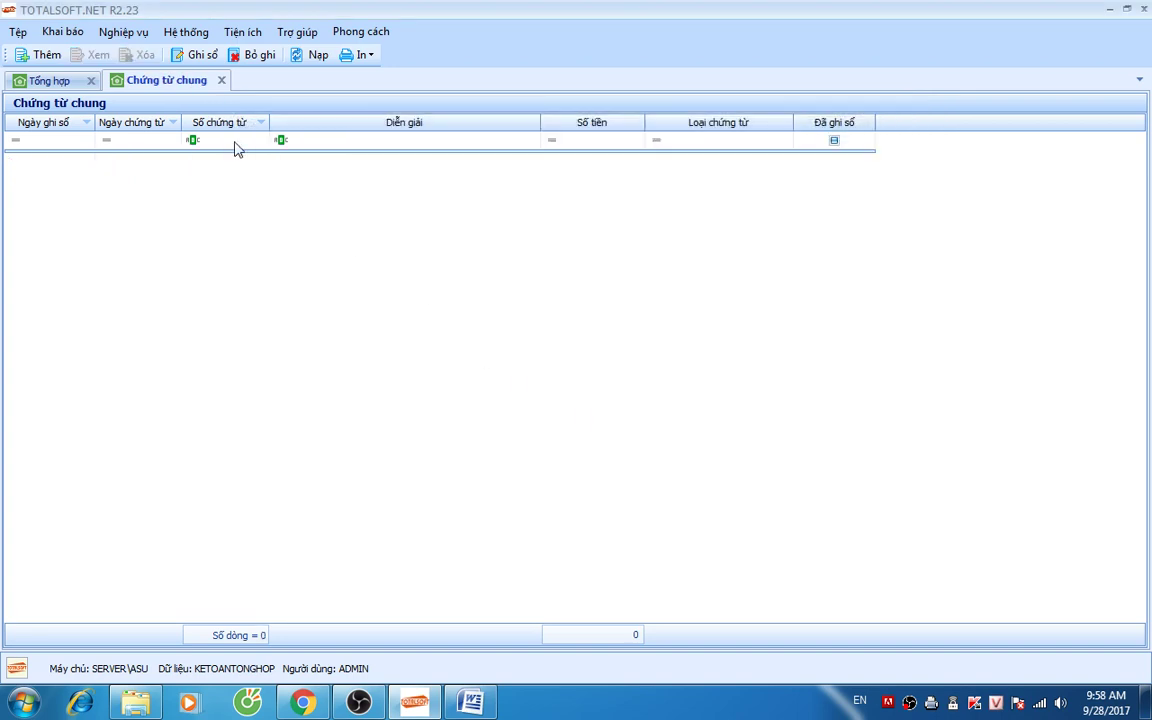
pyautogui.click(221, 81)
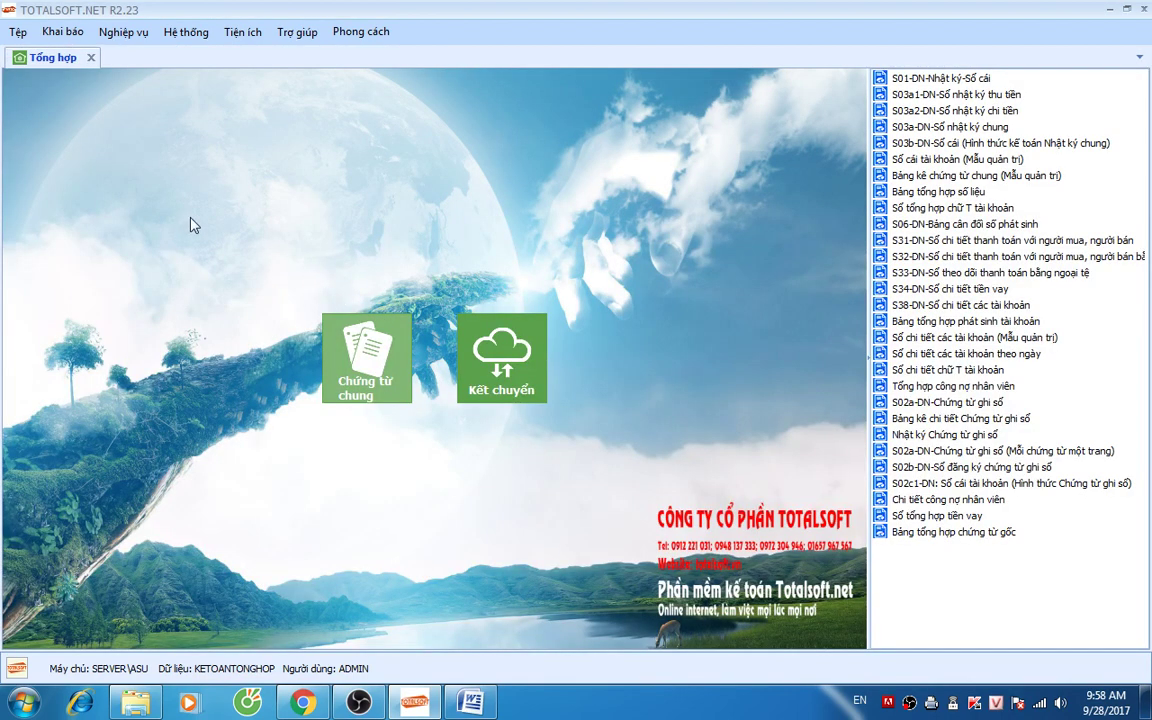
pyautogui.click(91, 58)
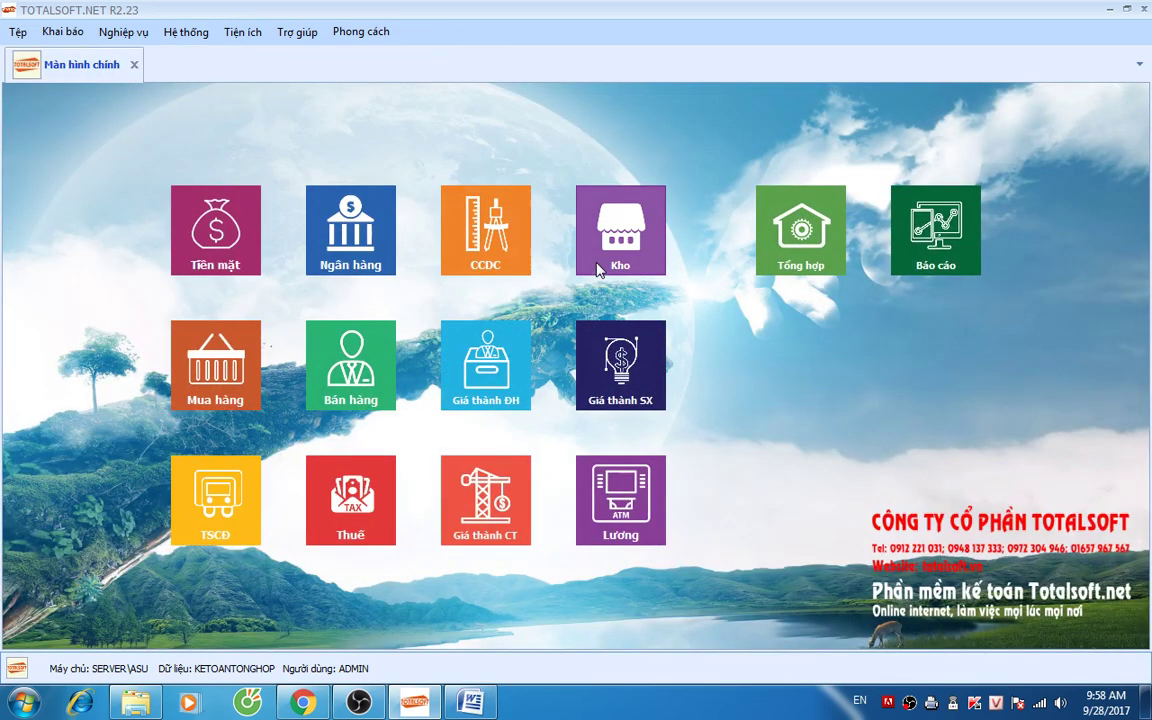
# Step: Open the Kết chuyển chi phí list for Giá thành công trình, vụ việc and start a new cost transfer
pyautogui.click(120, 33)
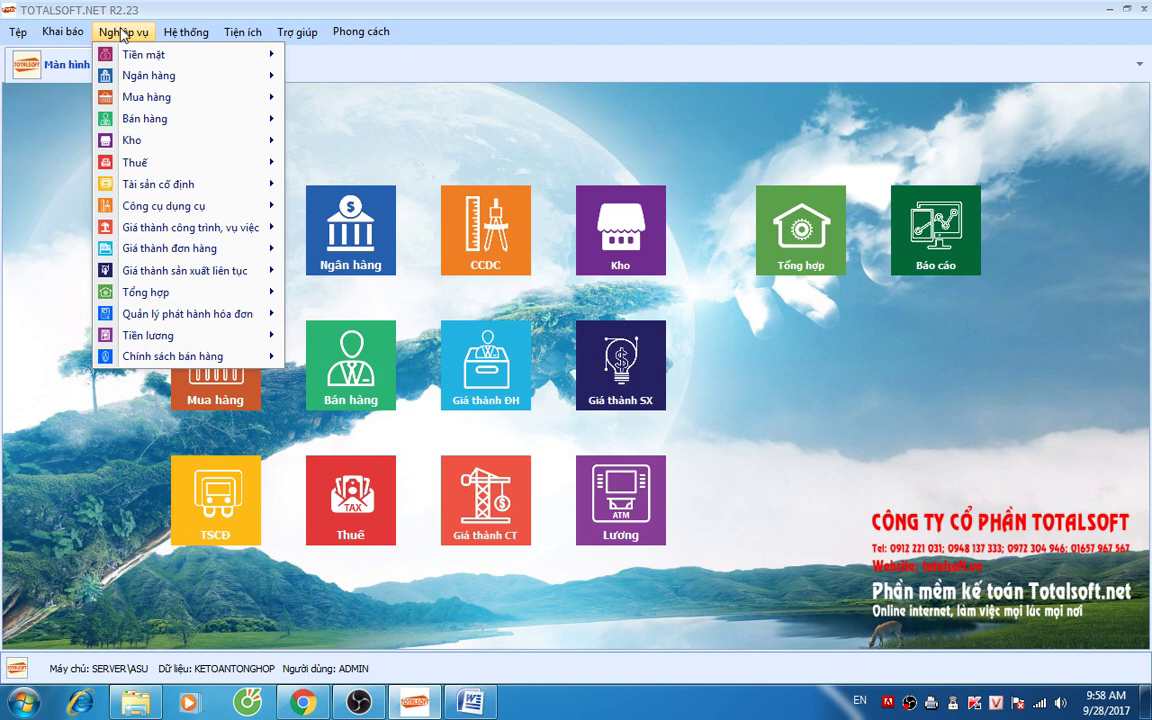
pyautogui.moveTo(205, 226)
pyautogui.click(330, 249)
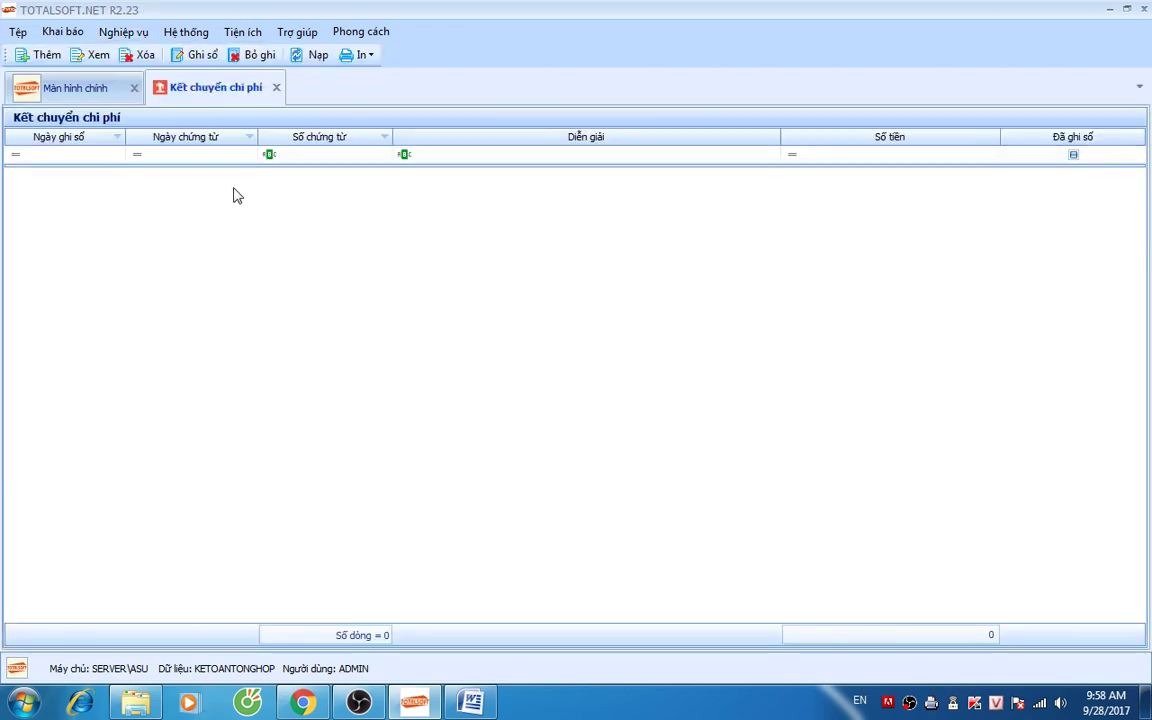
pyautogui.rightClick(233, 190)
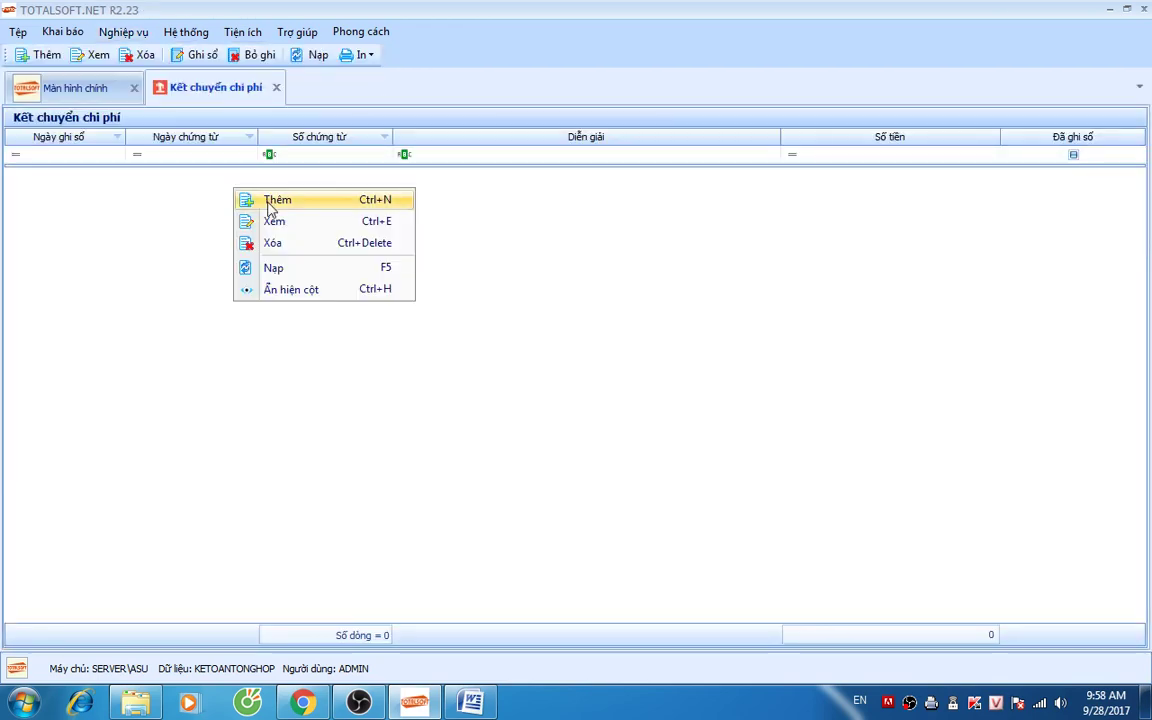
pyautogui.click(277, 200)
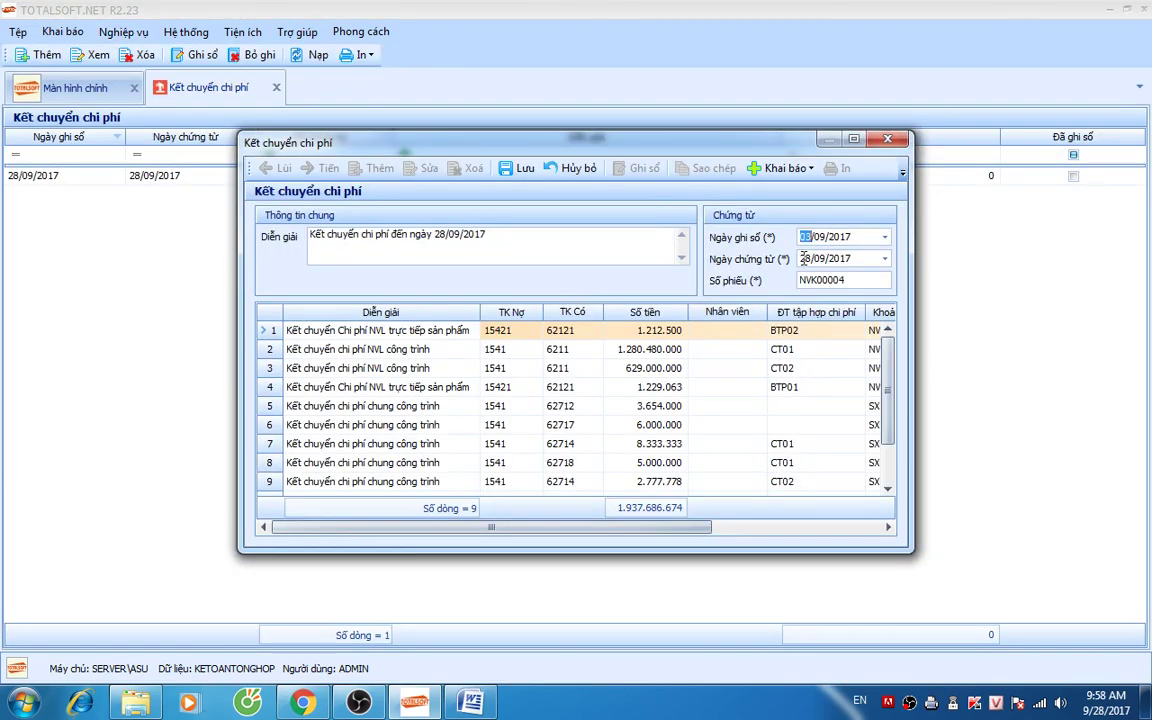
# Step: Set the cost transfer's posting and voucher dates to 31/01/2017, check its lines, save it, and close the cost transfer list
pyautogui.write('3101')
pyautogui.press('Tab')
pyautogui.write('3101')
pyautogui.press('Tab')
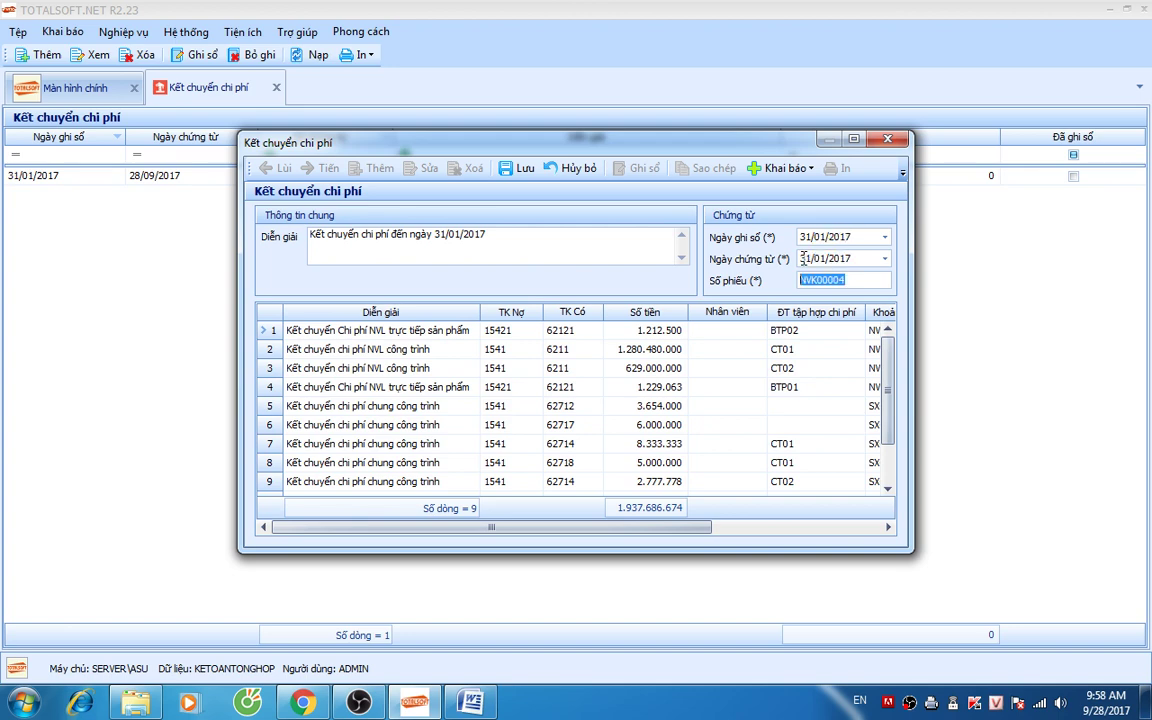
pyautogui.scroll(-1, 800, 378)
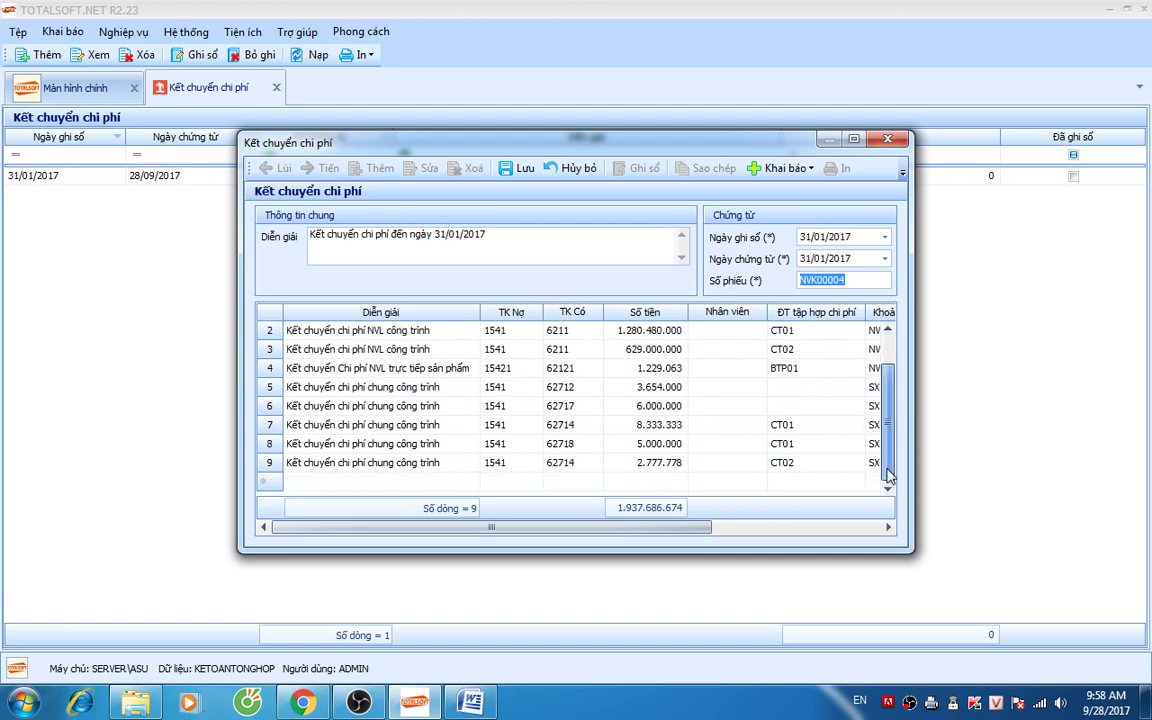
pyautogui.scroll(1, 800, 428)
pyautogui.click(510, 168)
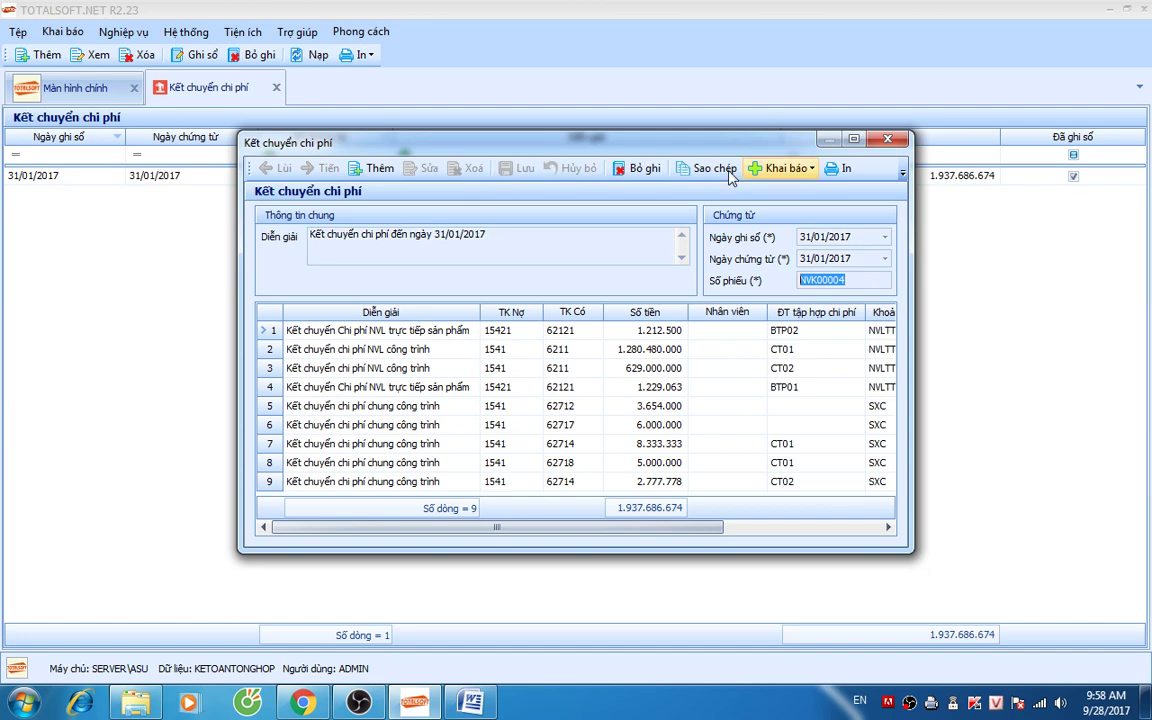
pyautogui.click(886, 139)
pyautogui.click(277, 89)
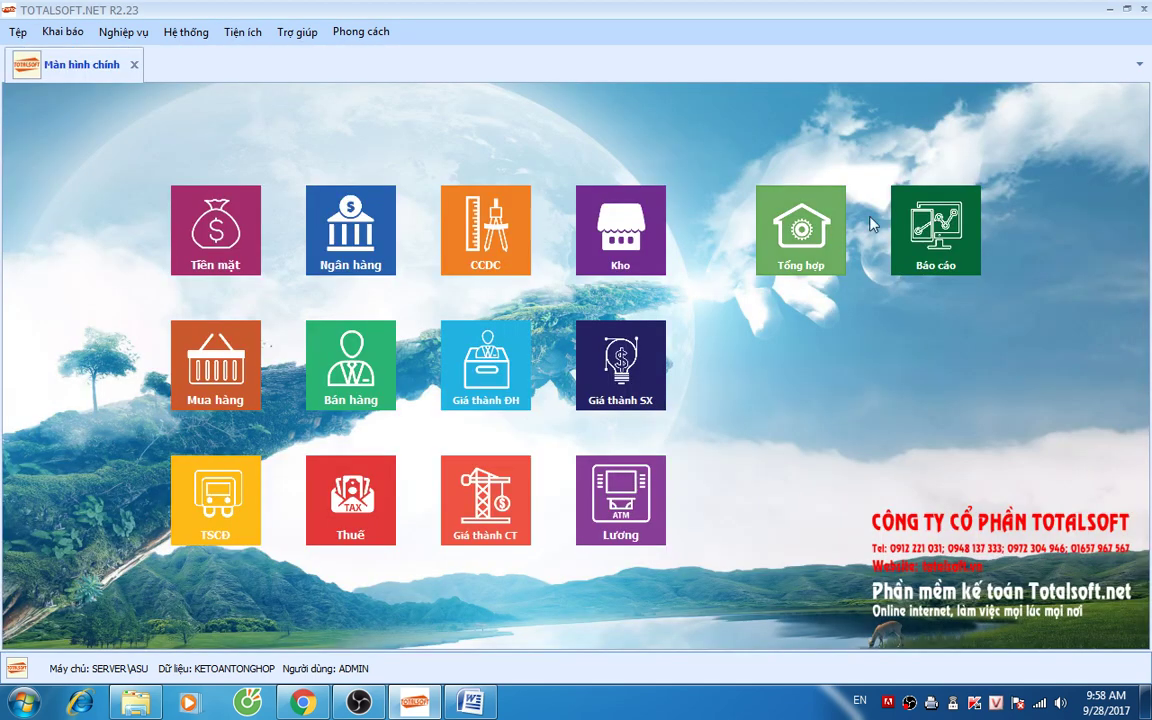
# Step: View the F01-DN-Bảng cân đối tài khoản report for 01/02/2017 to 31/12/2017 and close it
pyautogui.click(940, 230)
pyautogui.doubleClick(125, 234)
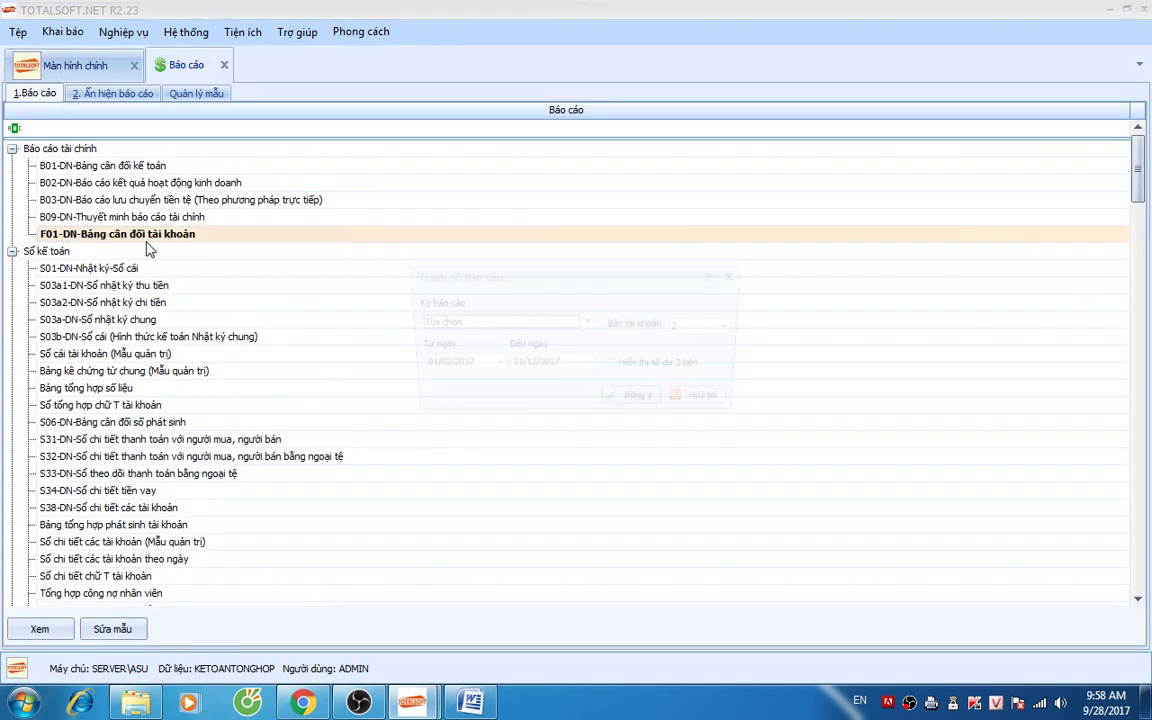
pyautogui.press('Return')
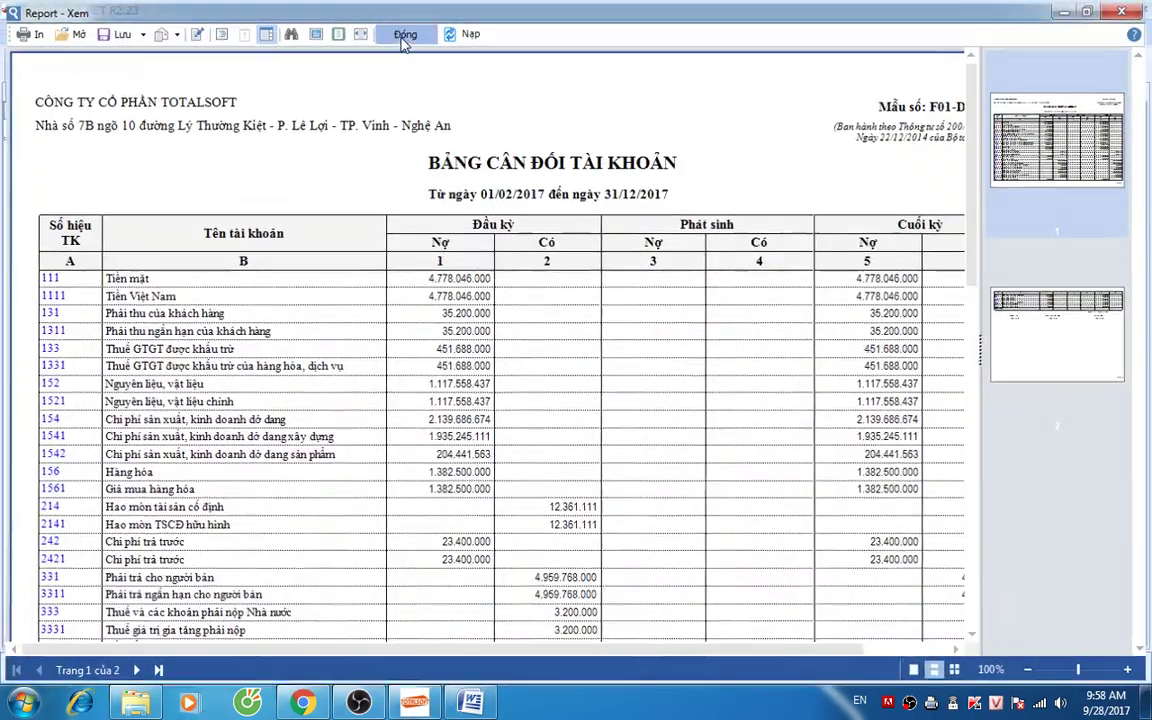
pyautogui.click(404, 31)
# Step: Run the F01-DN account balance report for 01/01/2017 to 31/01/2017 with two-sided balances, review the 62x accounts, and close the reports
pyautogui.doubleClick(226, 234)
pyautogui.click(483, 366)
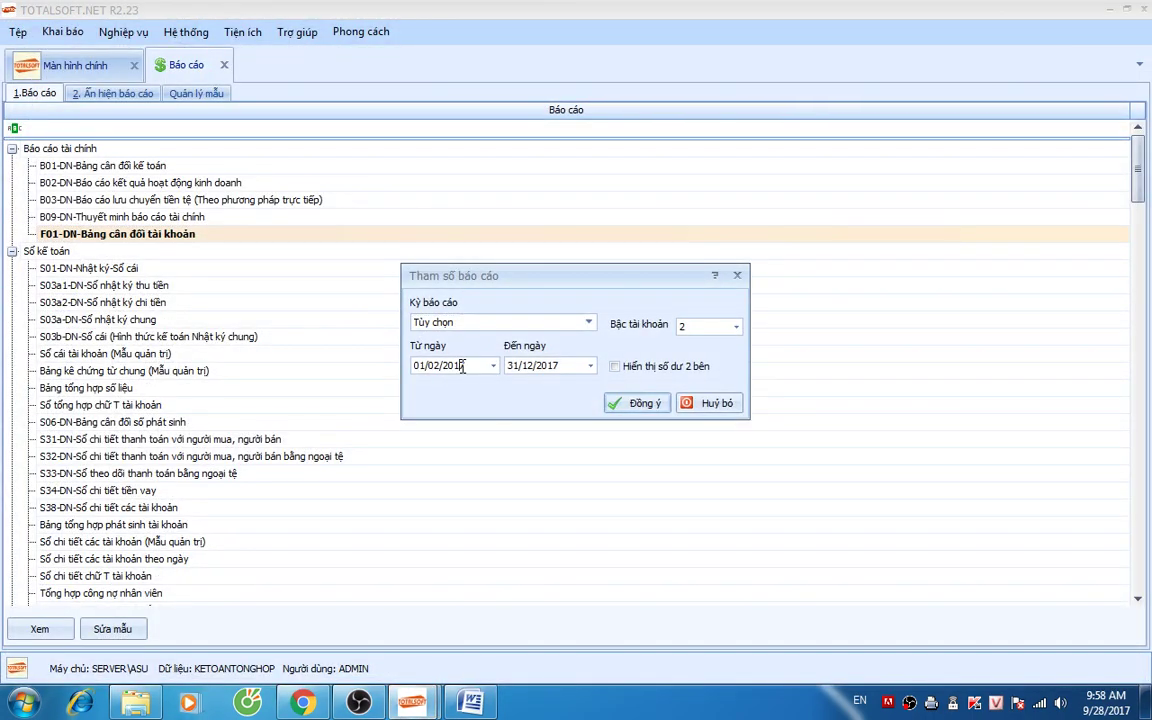
pyautogui.write('01')
pyautogui.press('Tab')
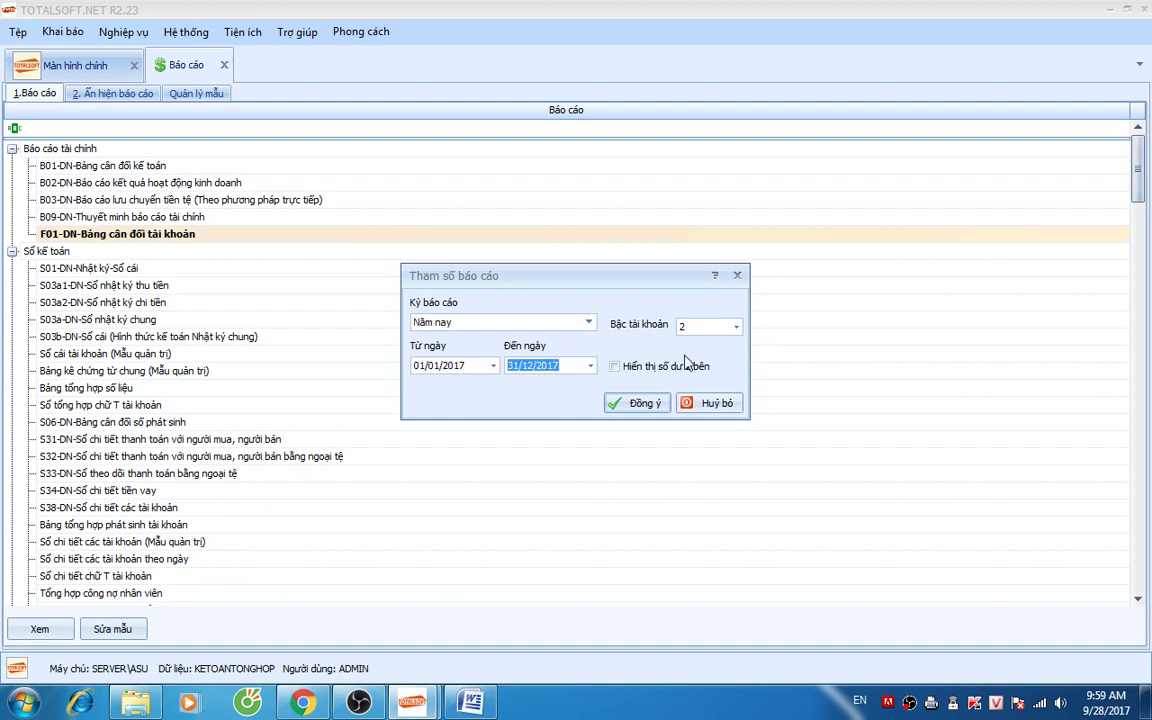
pyautogui.write('01')
pyautogui.click(614, 366)
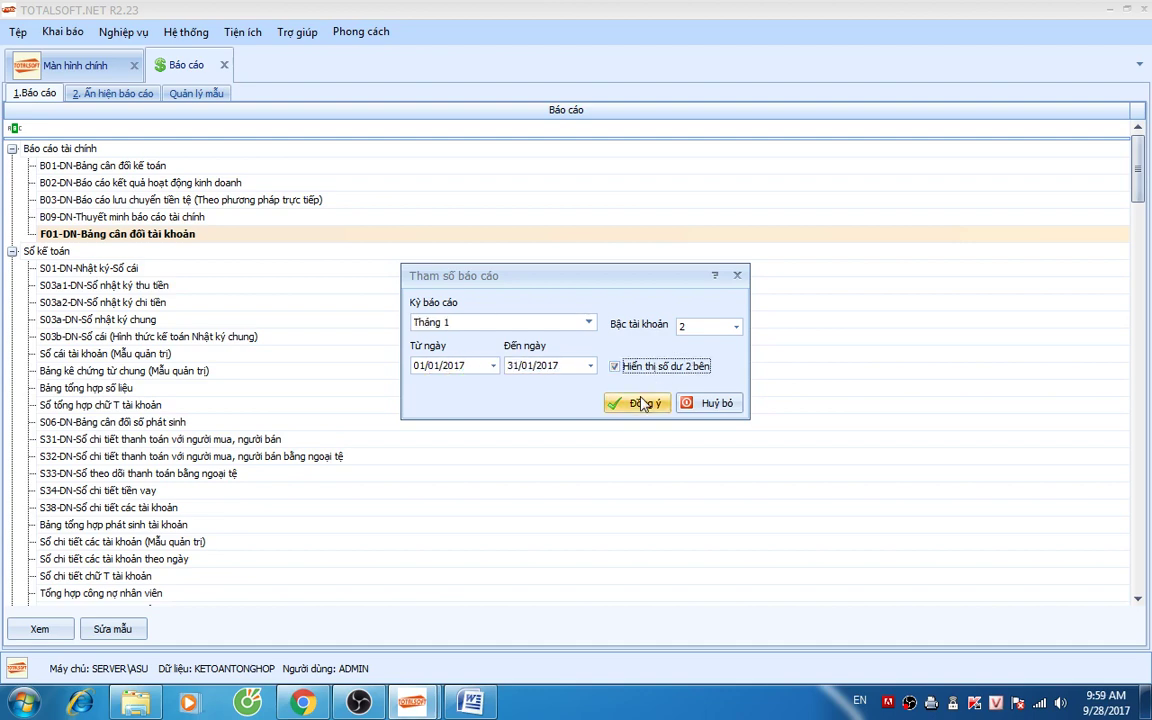
pyautogui.click(643, 403)
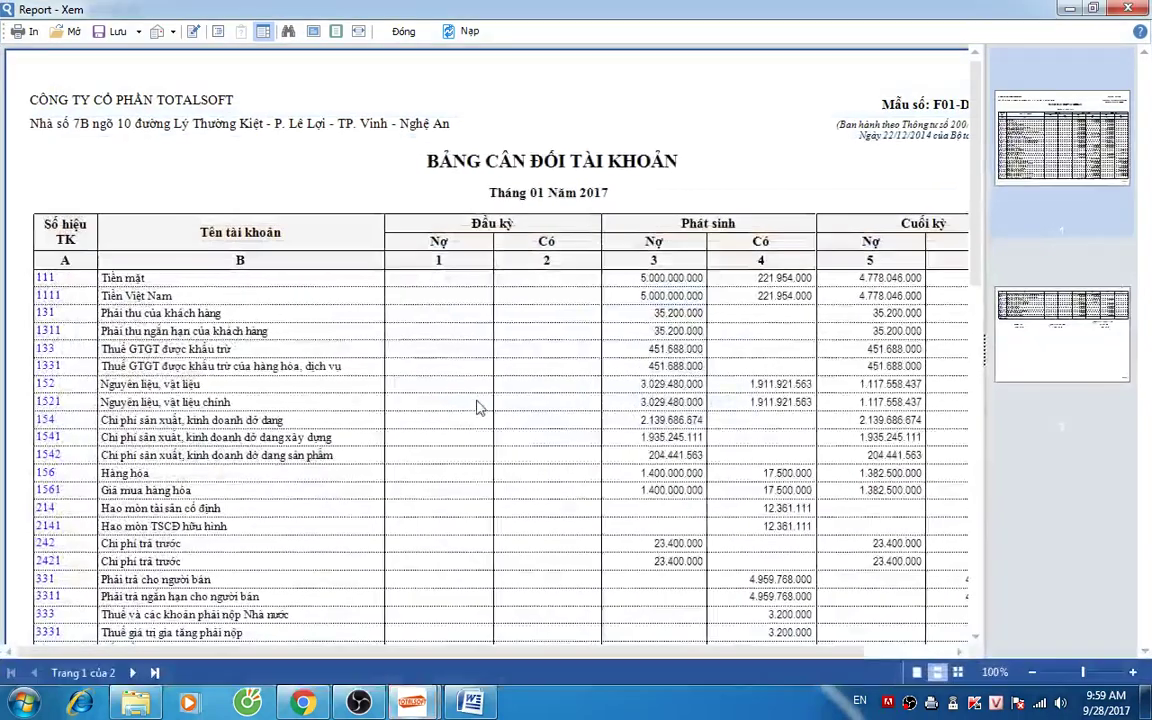
pyautogui.scroll(-10, 478, 407)
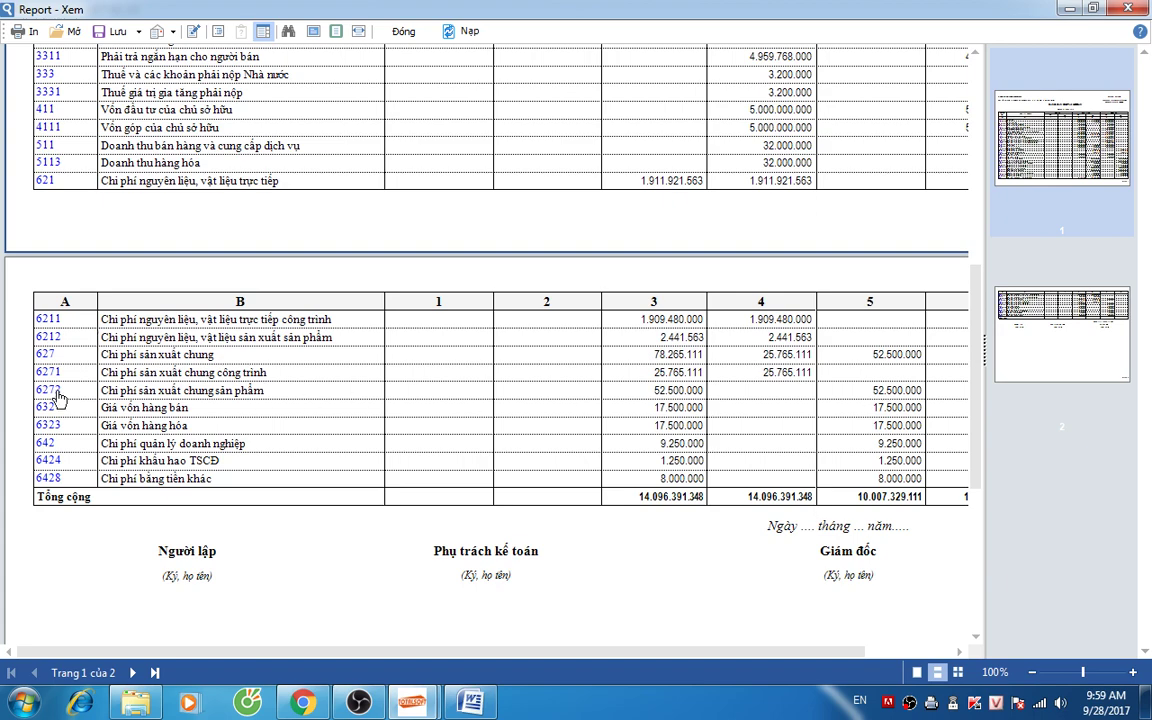
pyautogui.click(405, 31)
pyautogui.click(223, 65)
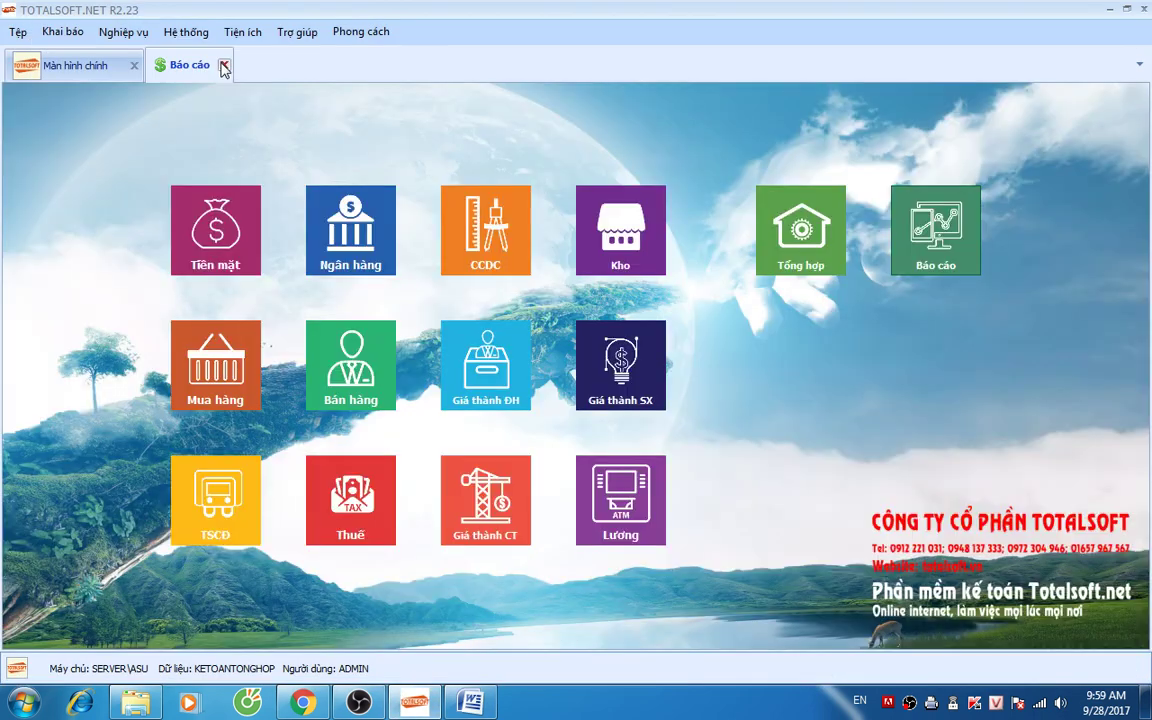
# Step: Review allocation table 01 in the Bảng hệ số, tỷ lệ list of Giá thành sản xuất liên tục, and close the list
pyautogui.click(123, 32)
pyautogui.moveTo(198, 268)
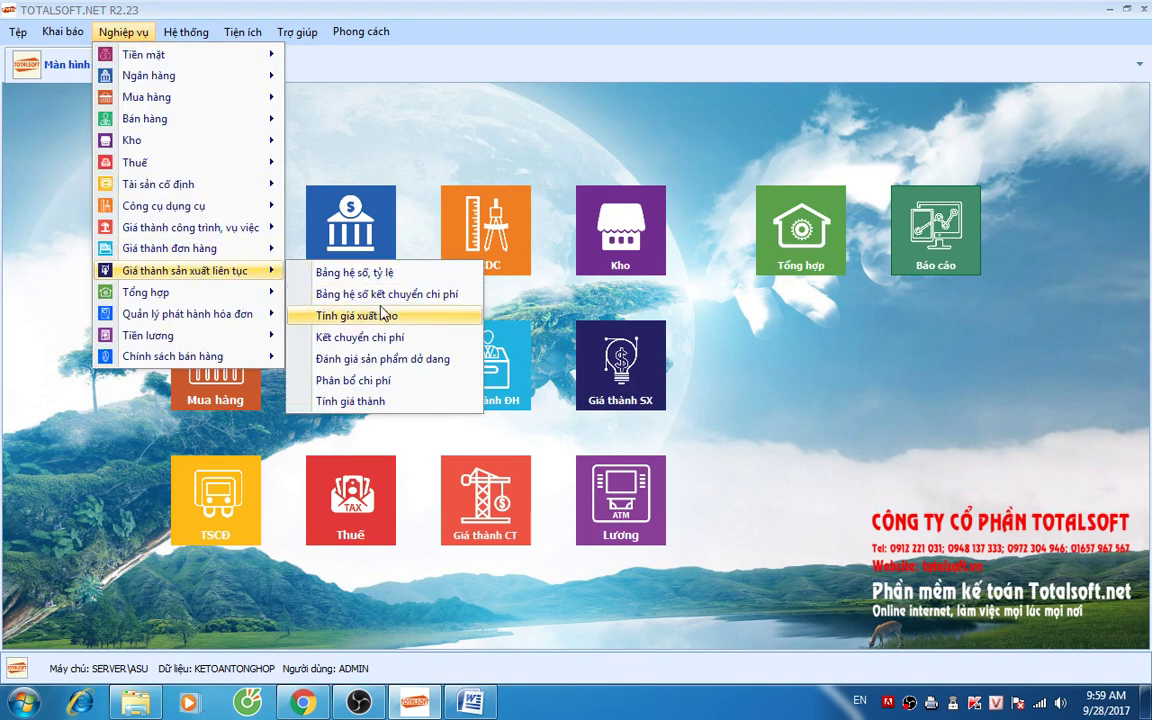
pyautogui.click(350, 264)
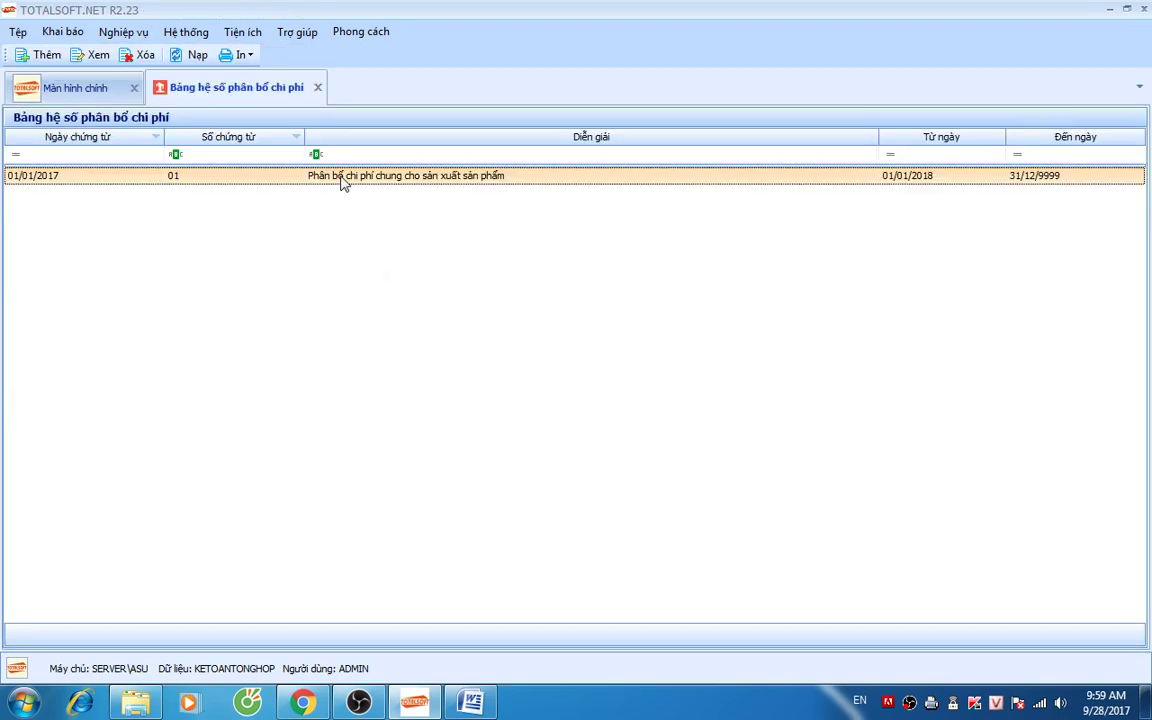
pyautogui.doubleClick(340, 178)
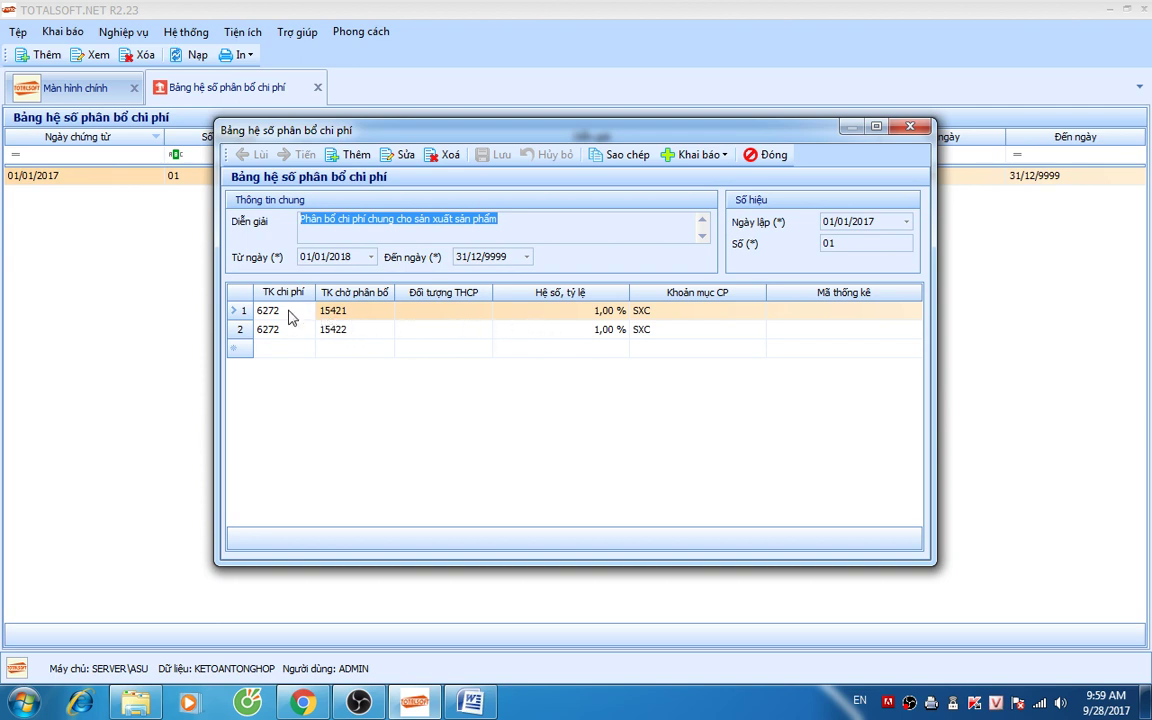
pyautogui.click(769, 156)
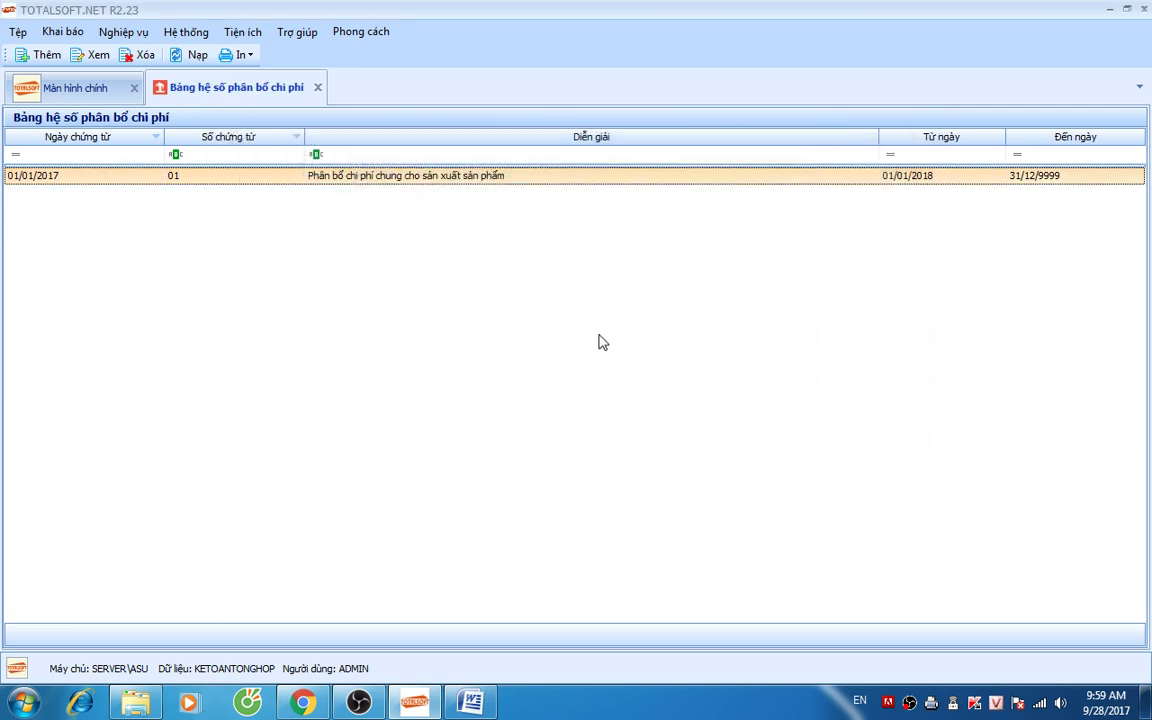
pyautogui.click(318, 88)
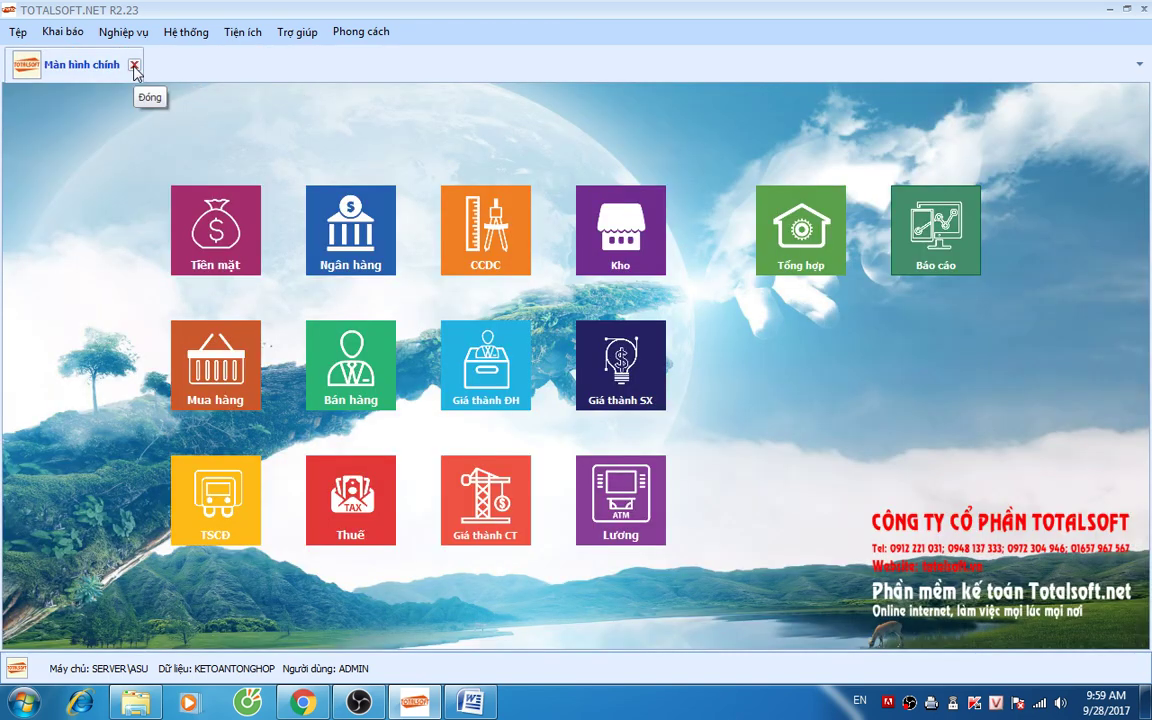
# Step: Run the Bảng phân tích giá thành công trình report for Tháng 1, account 1541 and all cost objects, and close the construction costing module
pyautogui.click(473, 505)
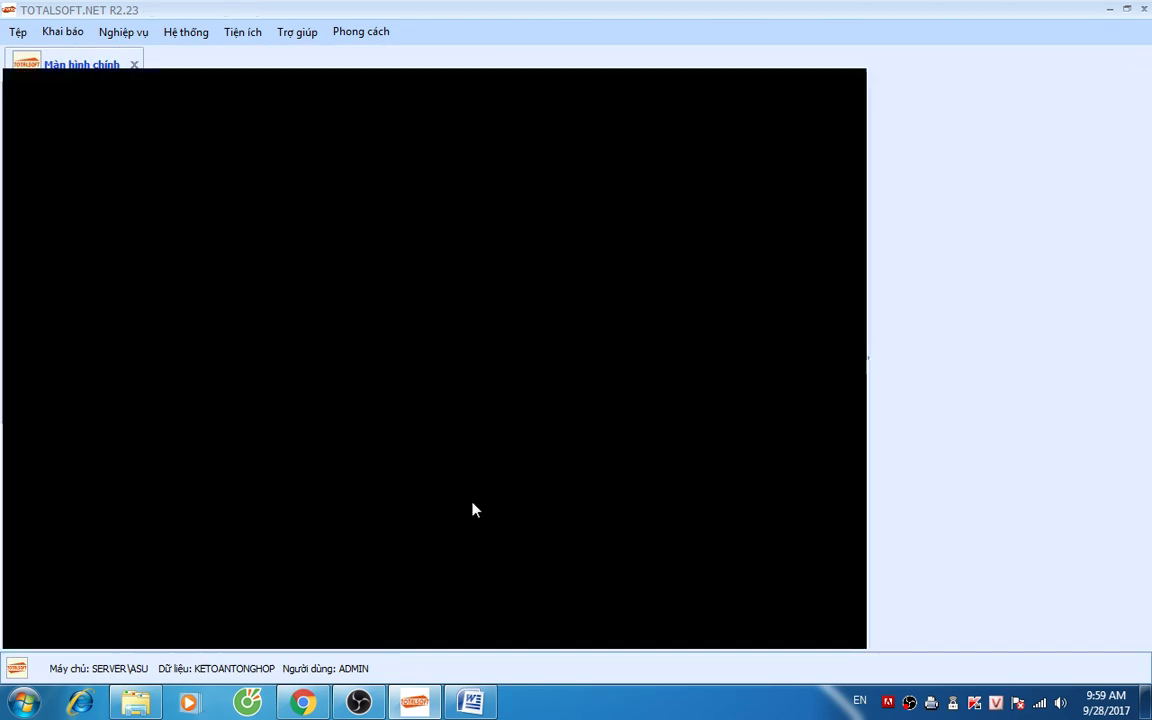
pyautogui.doubleClick(905, 288)
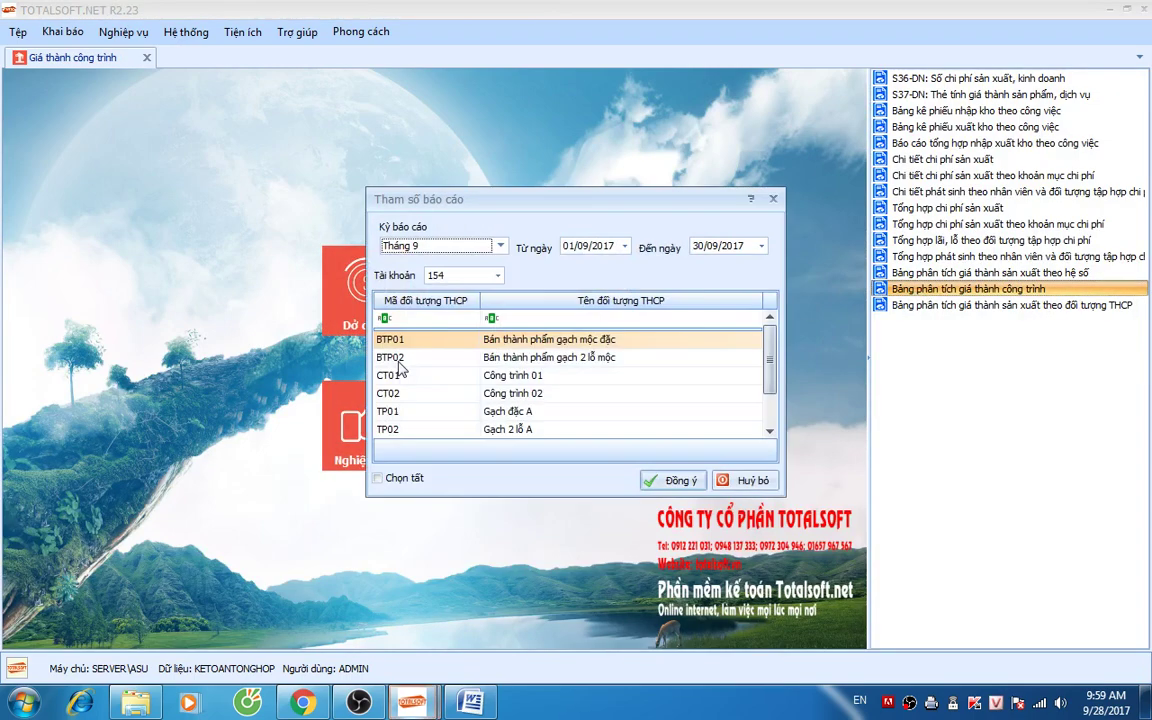
pyautogui.click(478, 254)
pyautogui.moveTo(496, 288); pyautogui.dragTo(499, 265)
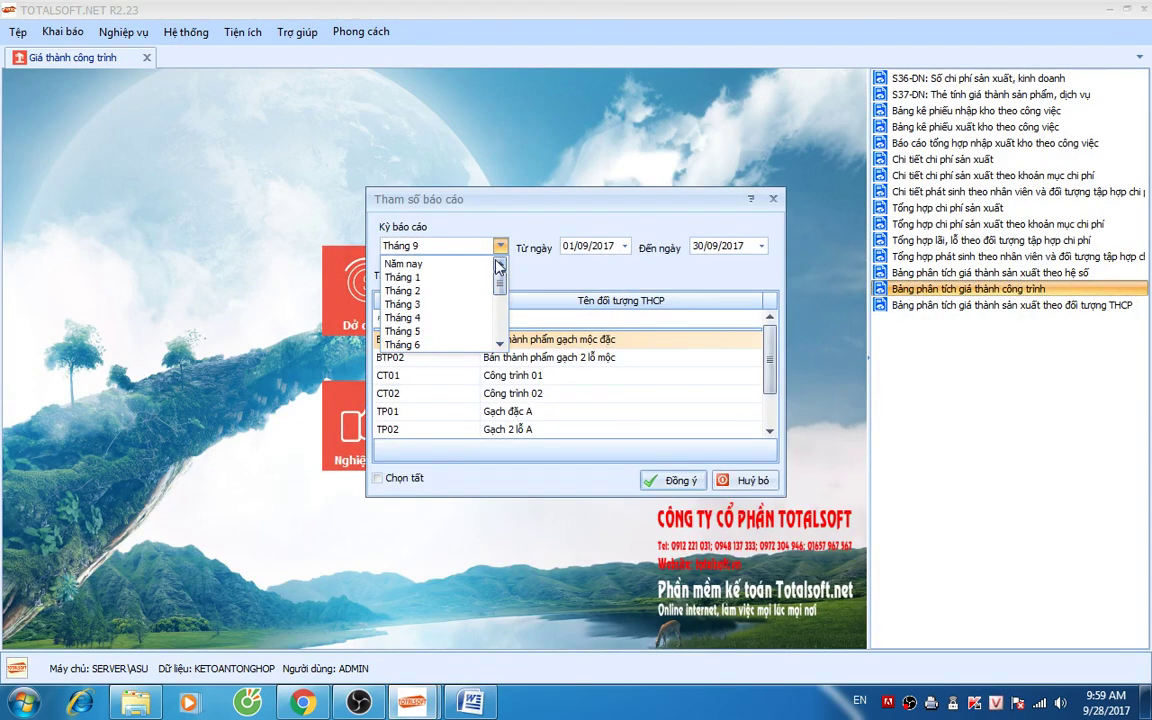
pyautogui.click(452, 283)
pyautogui.click(497, 275)
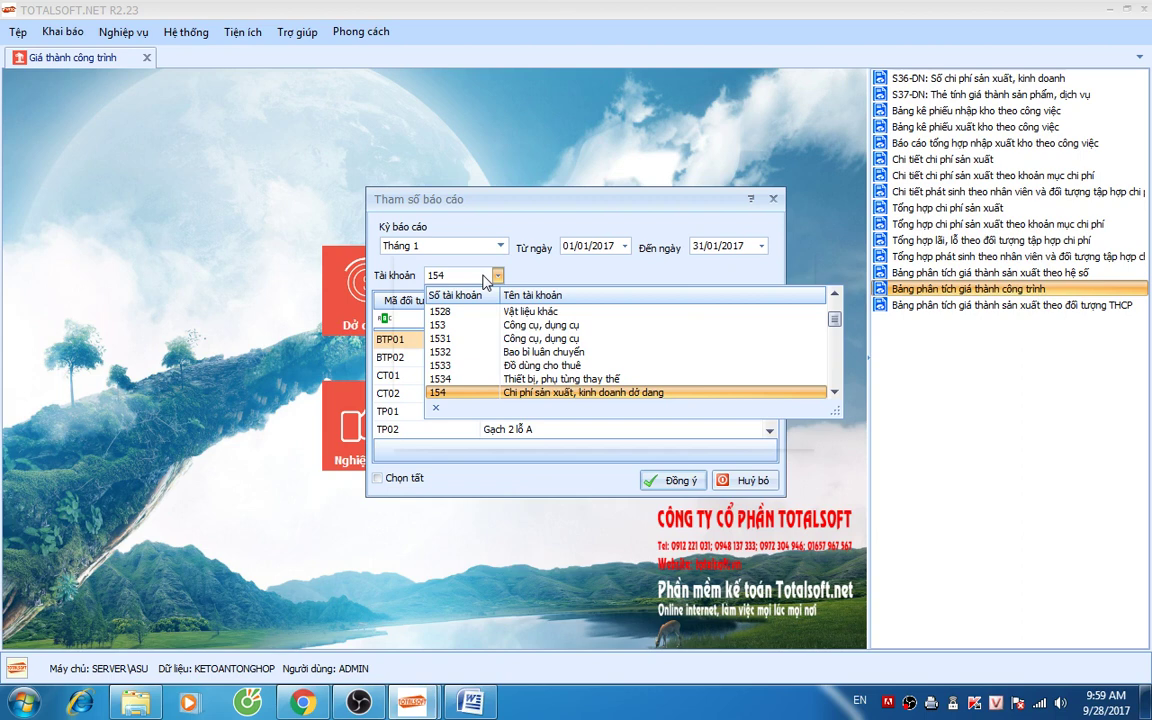
pyautogui.scroll(-2, 467, 380)
pyautogui.click(465, 367)
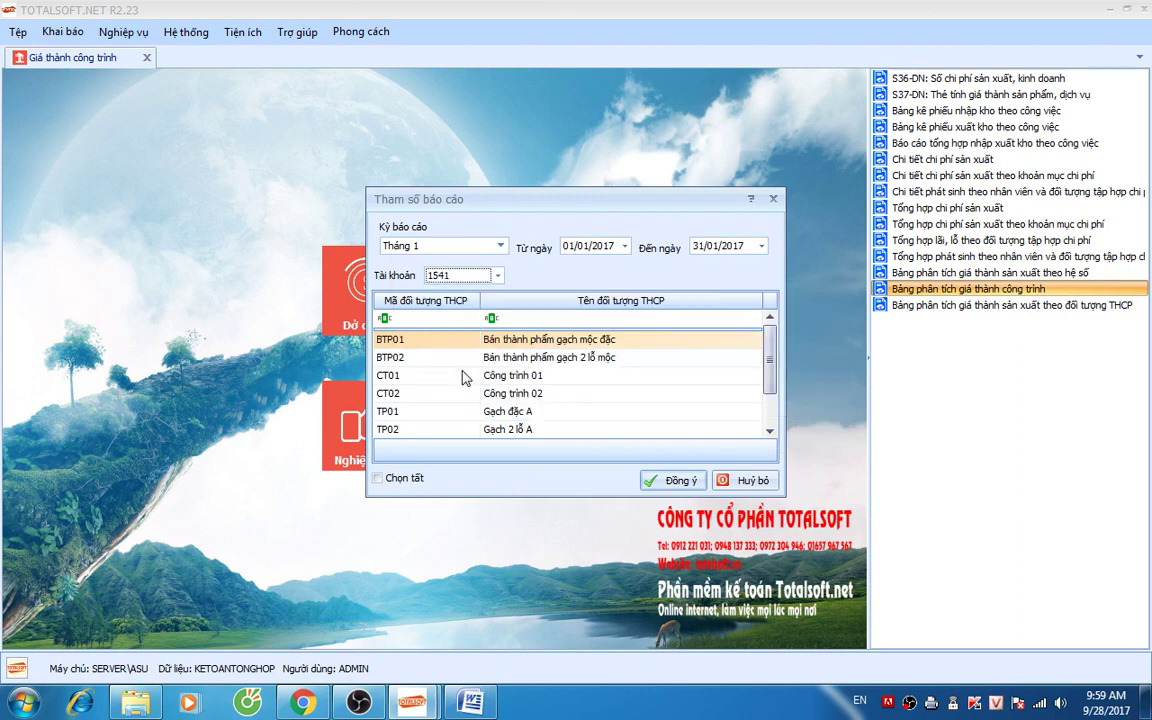
pyautogui.click(377, 478)
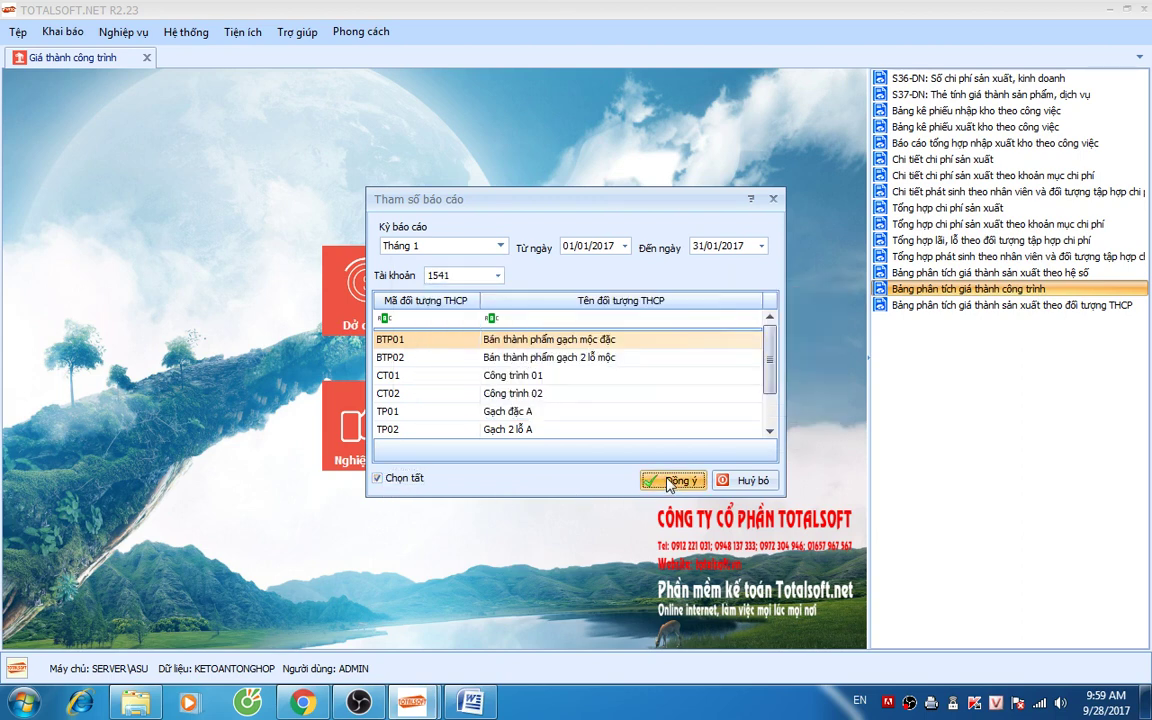
pyautogui.click(674, 480)
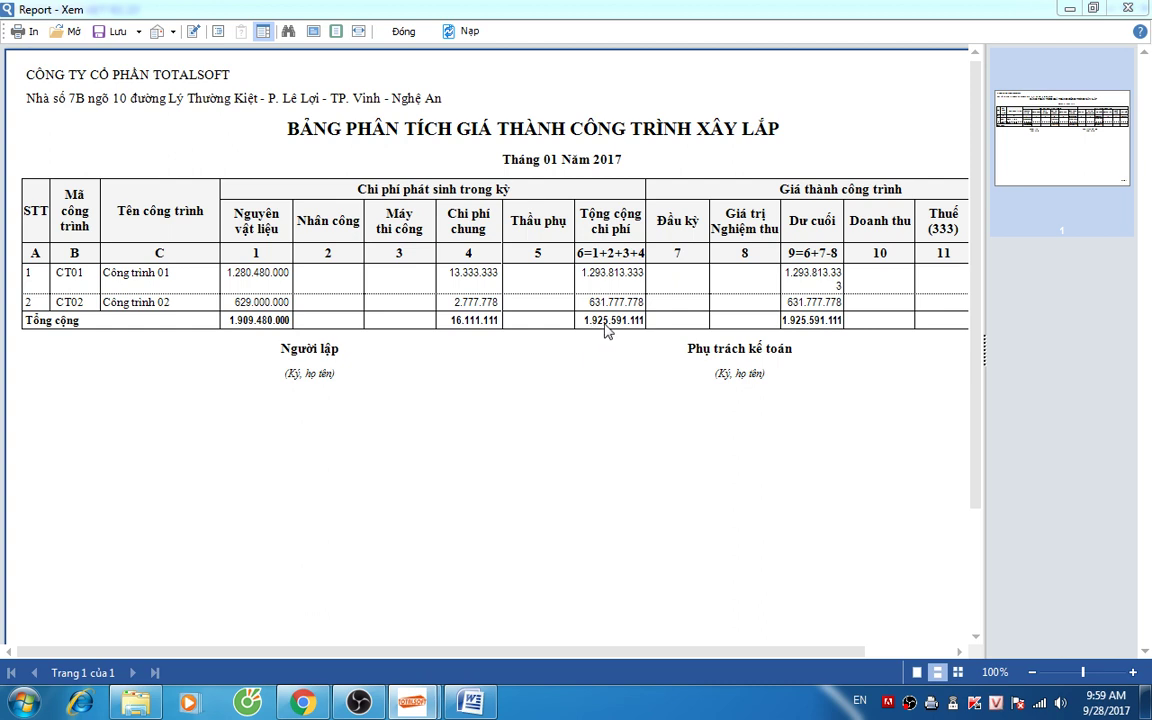
pyautogui.click(400, 31)
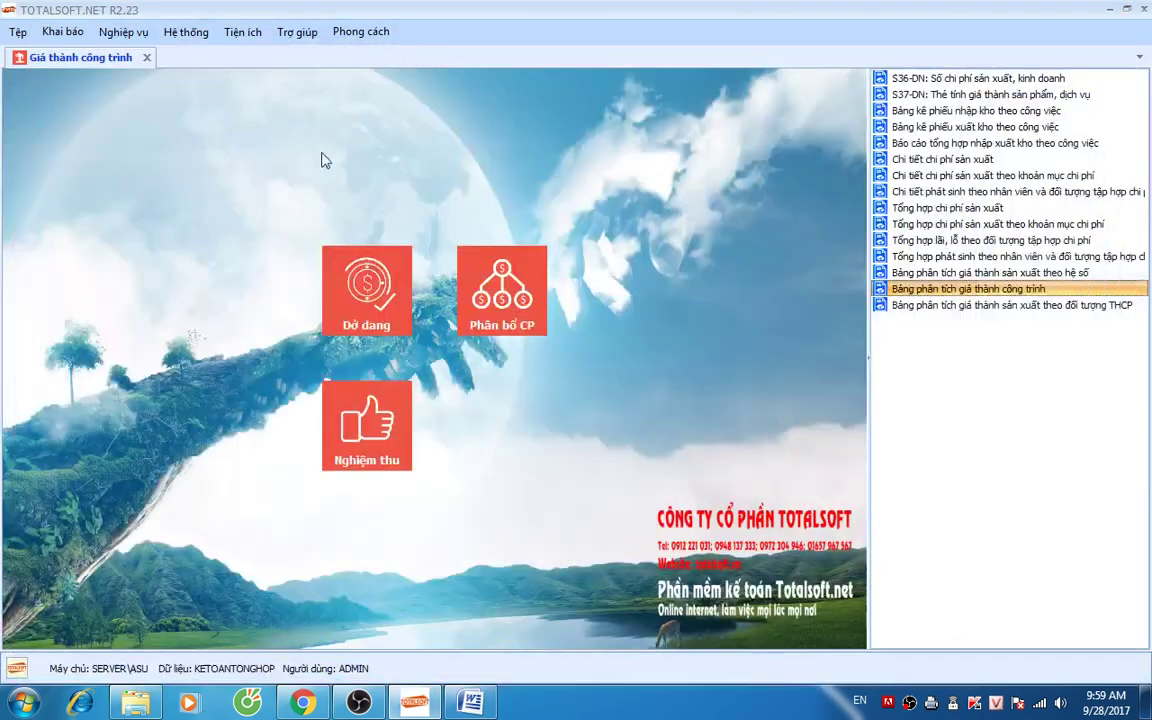
pyautogui.click(146, 57)
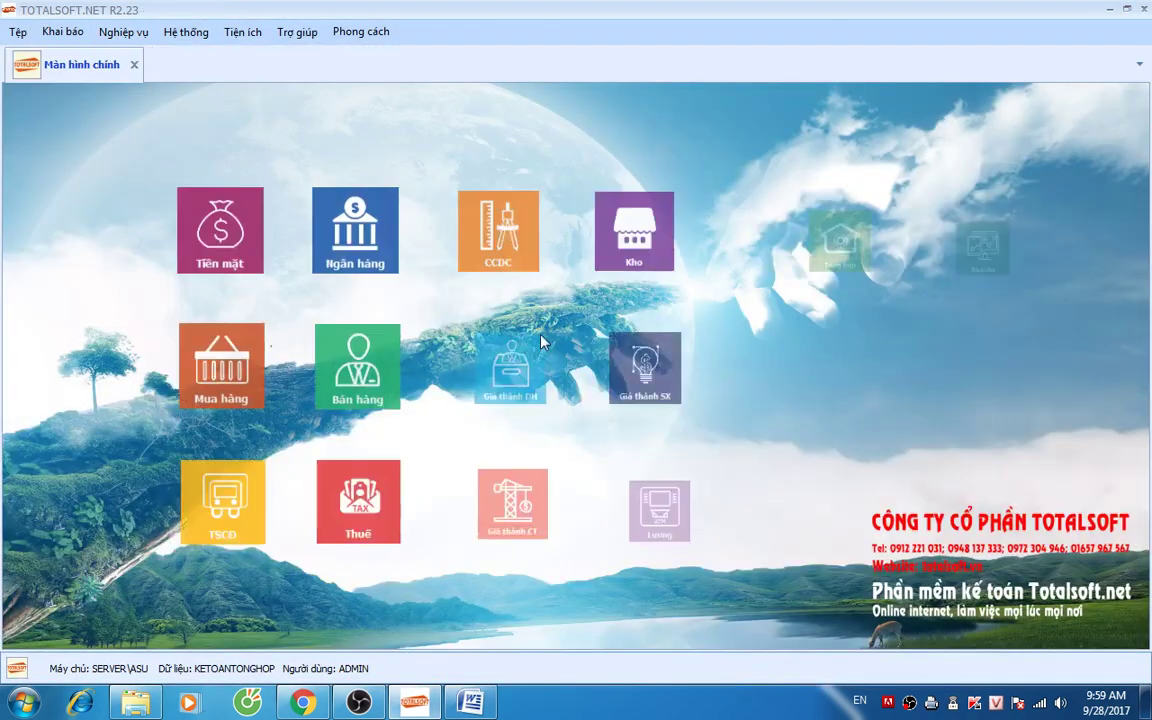
# Step: View the F01-DN-Bảng cân đối tài khoản report for January 2017 to check account 1541, and close the reports
pyautogui.click(908, 256)
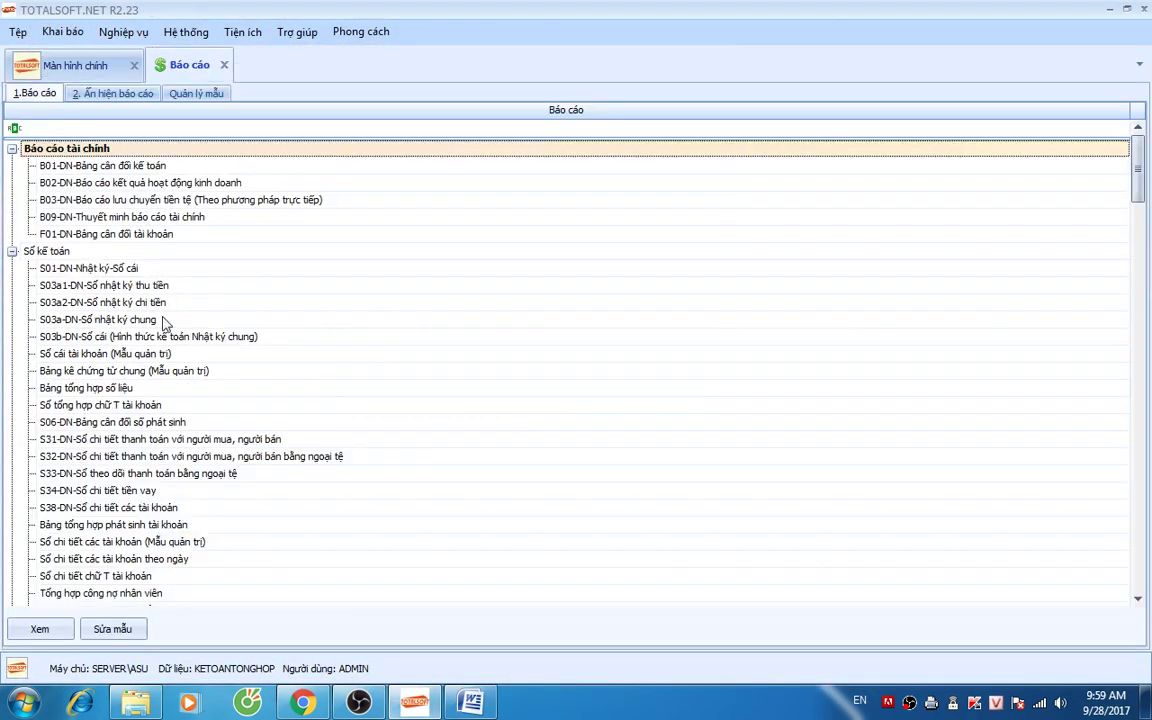
pyautogui.doubleClick(116, 235)
pyautogui.click(635, 403)
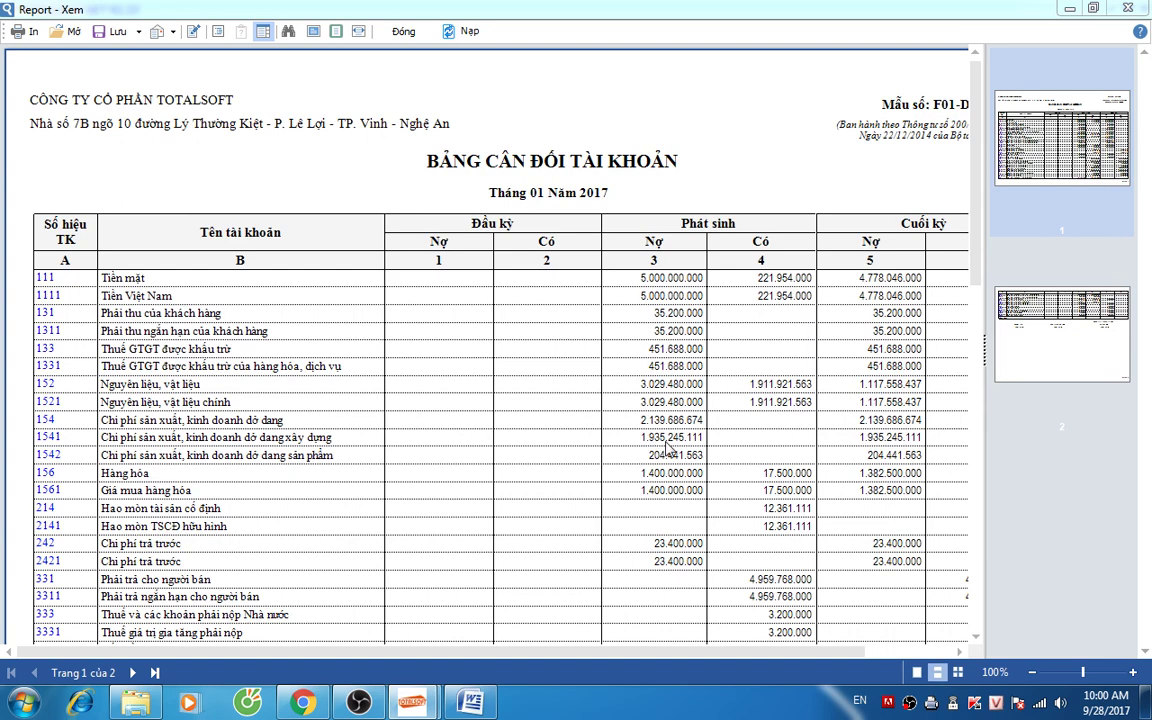
pyautogui.click(401, 31)
pyautogui.click(222, 65)
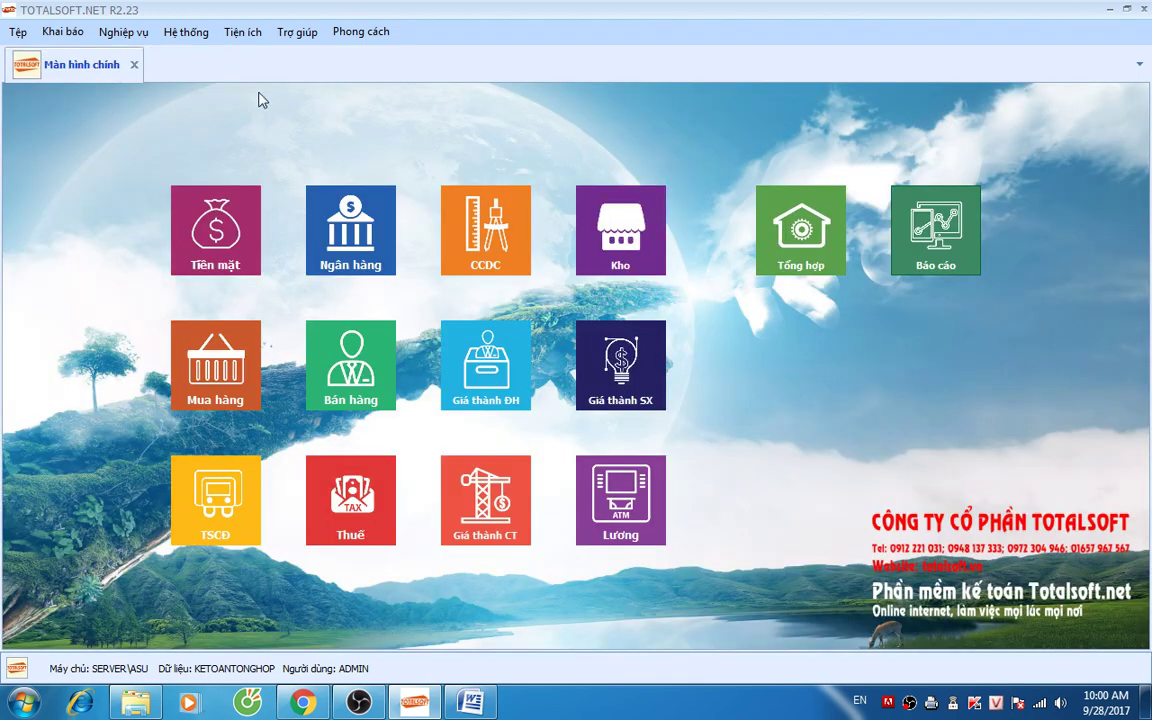
# Step: Run the Bảng phân tích giá thành công trình report again for all cost objects on account 1541, check its total cost, and close it
pyautogui.click(478, 490)
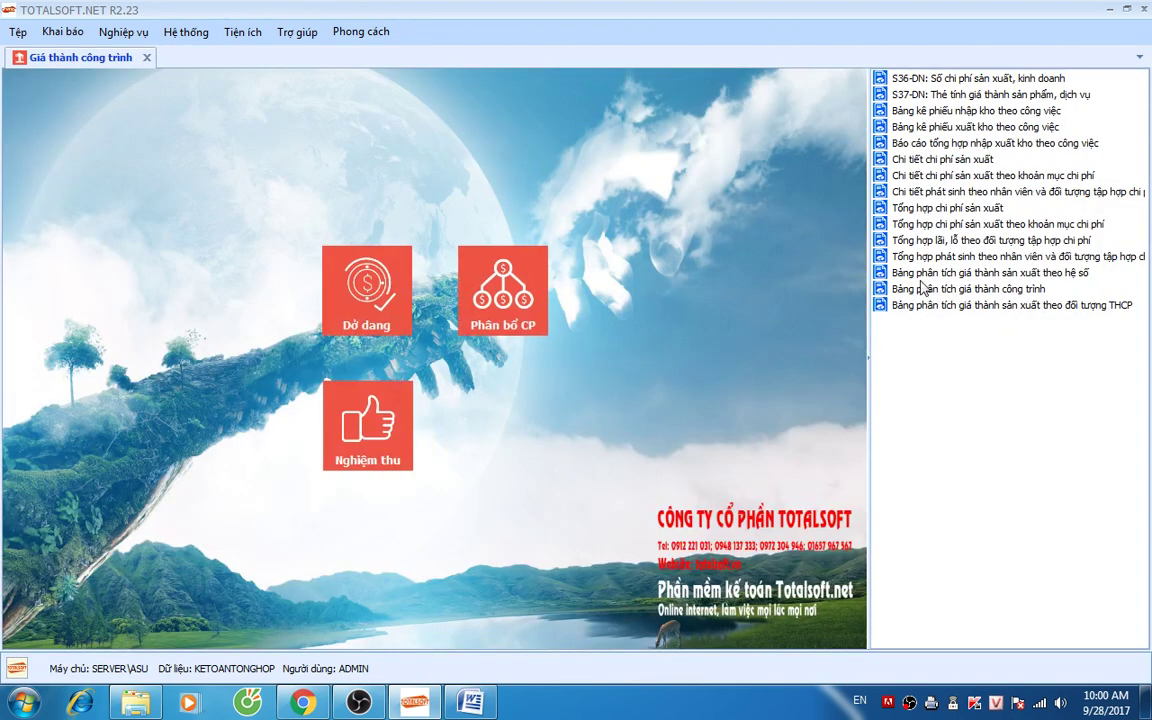
pyautogui.click(965, 288)
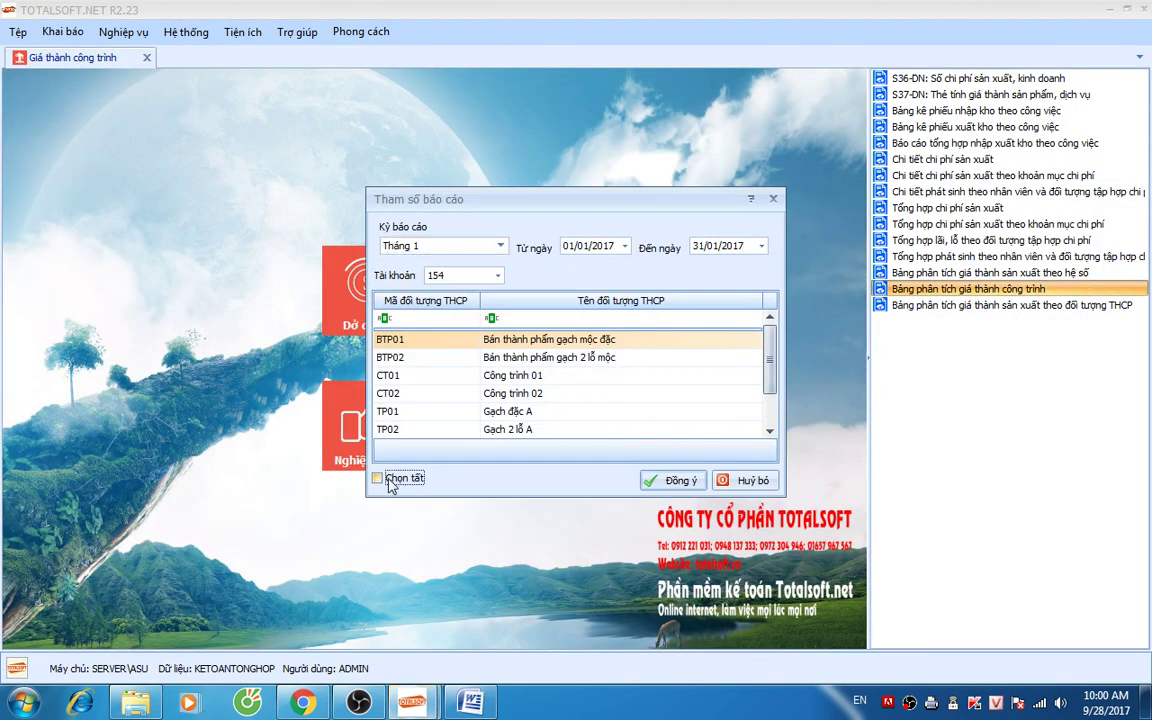
pyautogui.click(378, 478)
pyautogui.click(494, 276)
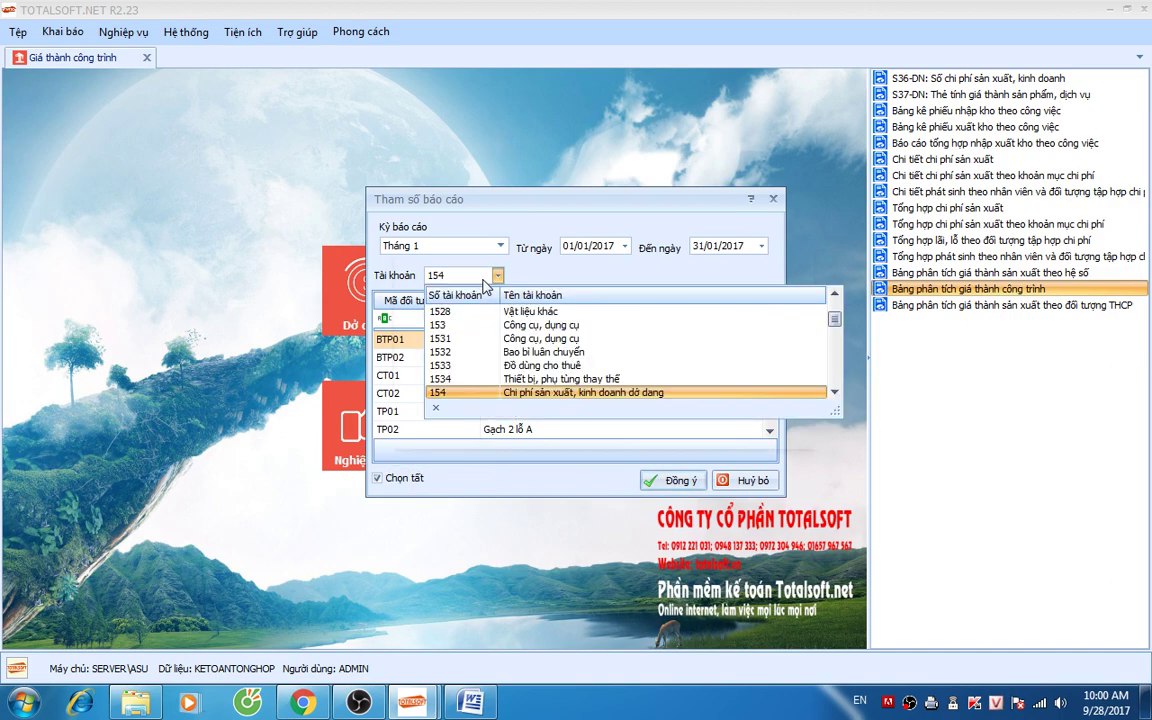
pyautogui.scroll(-1, 460, 340)
pyautogui.click(455, 362)
pyautogui.click(674, 477)
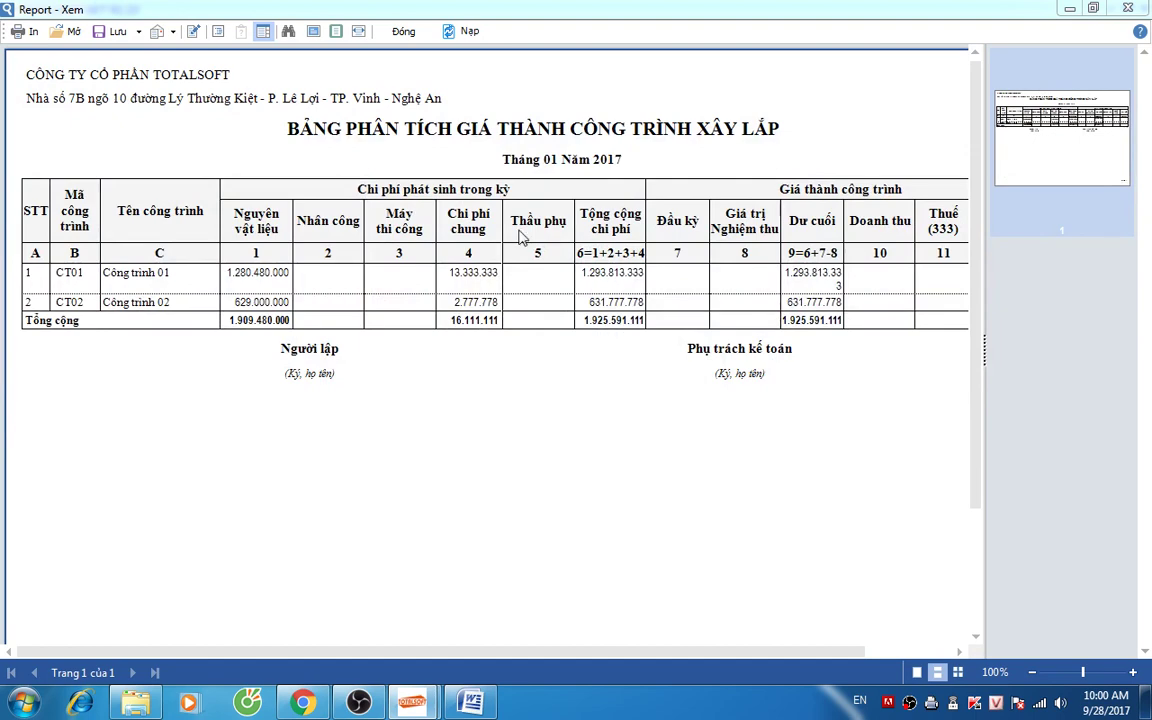
pyautogui.click(402, 31)
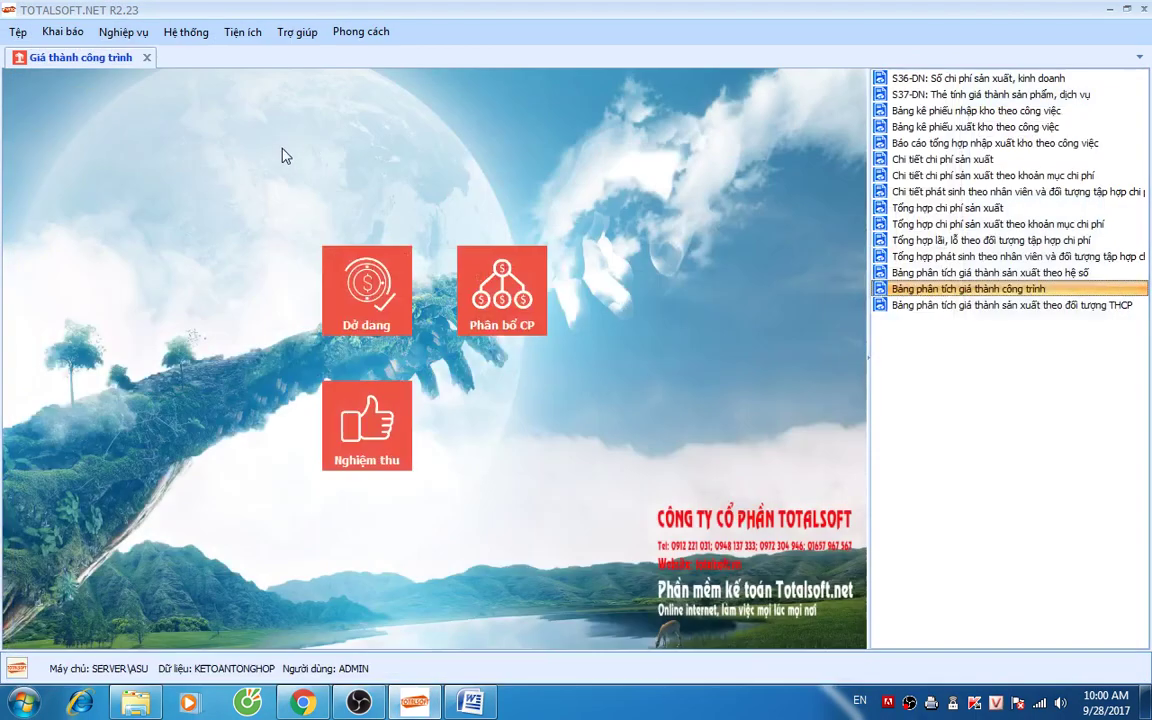
# Step: Add a cost allocation in Giá thành công trình for Tháng 1 on account 1541 and fetch its amount to allocate
pyautogui.click(495, 285)
pyautogui.rightClick(335, 220)
pyautogui.click(372, 230)
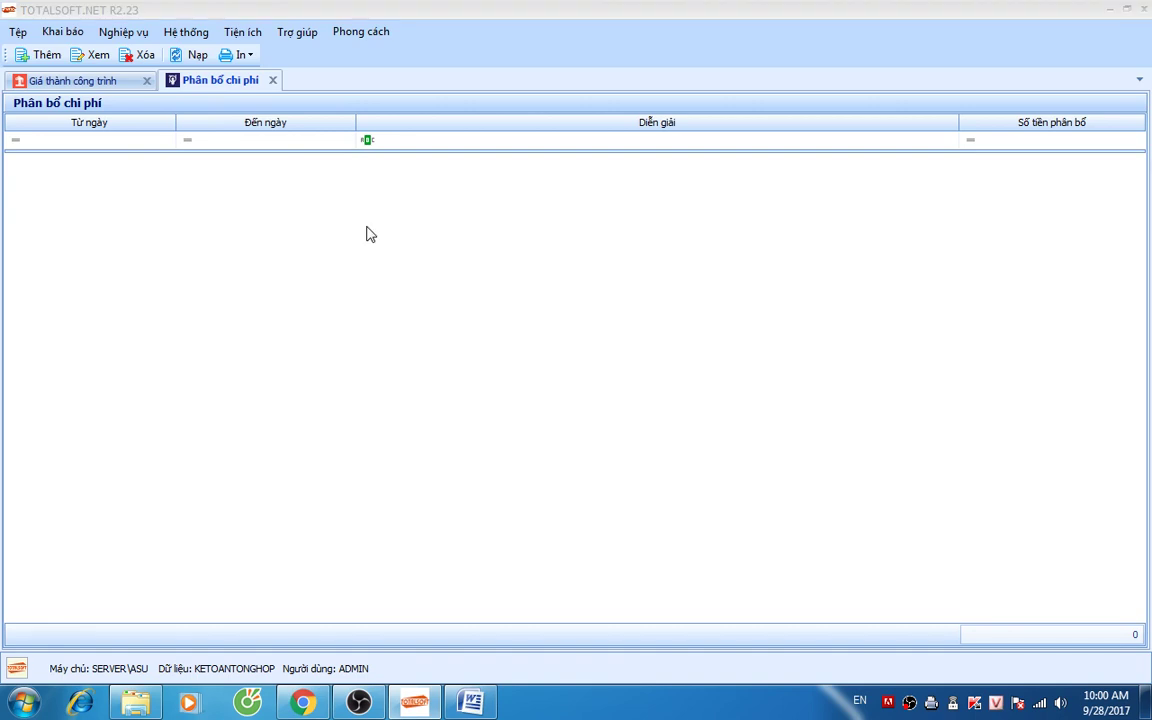
pyautogui.click(339, 204)
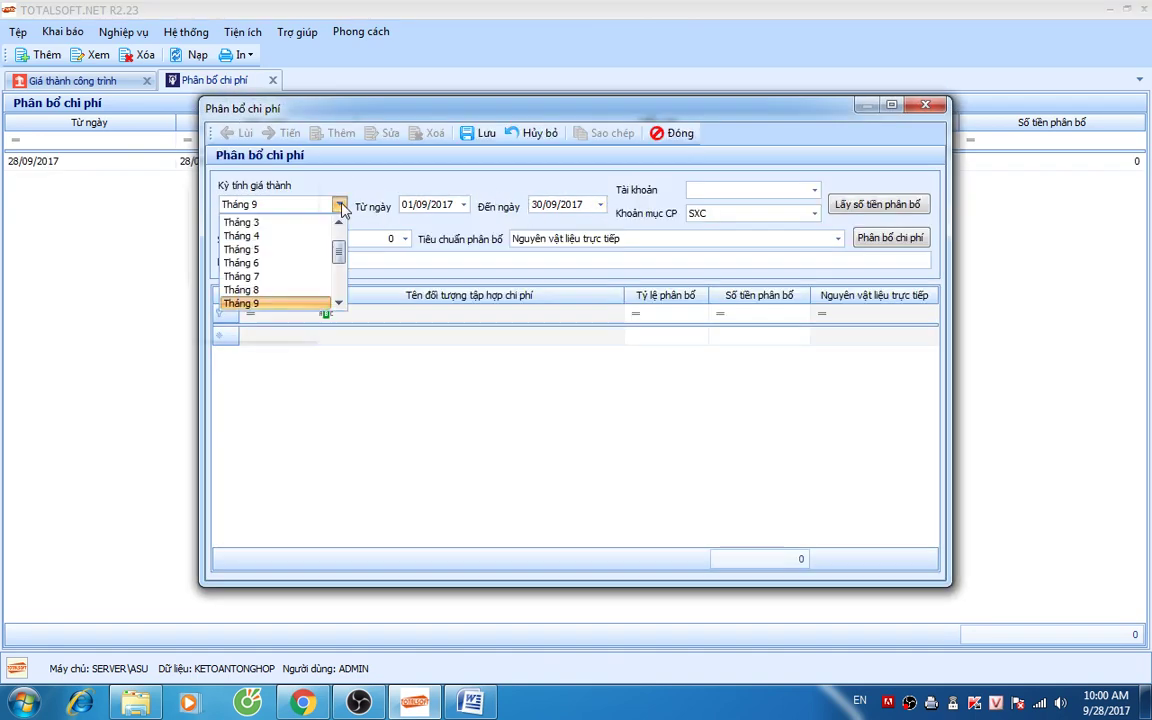
pyautogui.scroll(3, 319, 236)
pyautogui.click(319, 234)
pyautogui.click(724, 190)
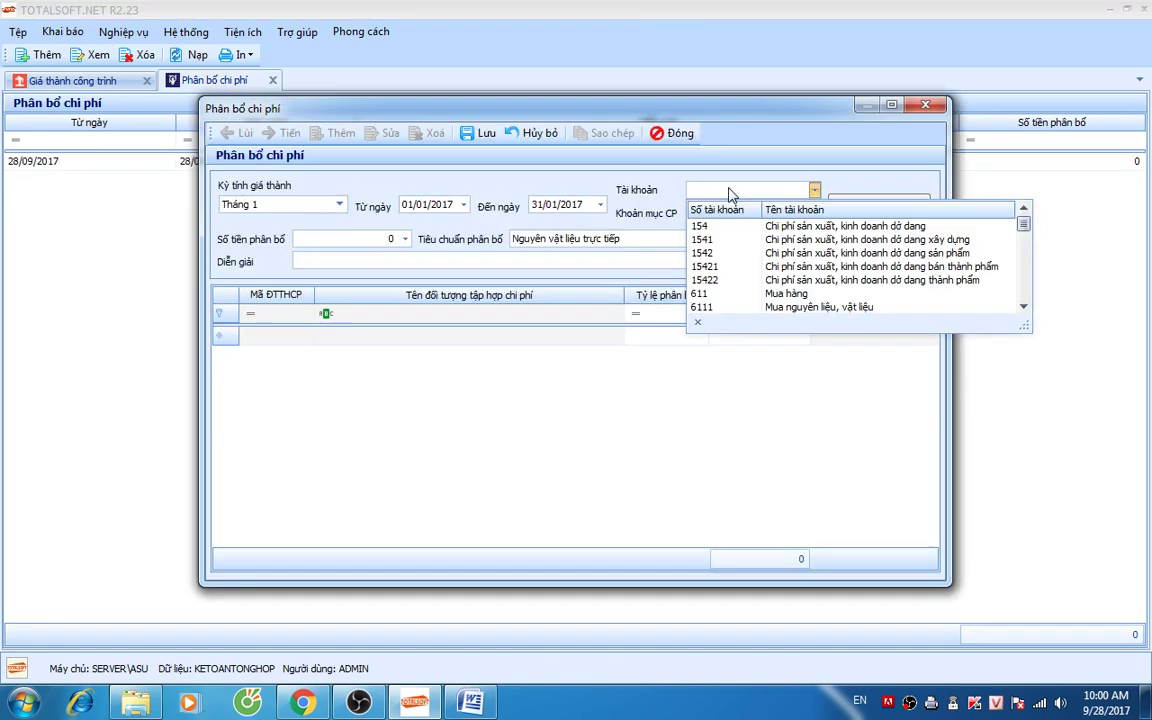
pyautogui.click(720, 240)
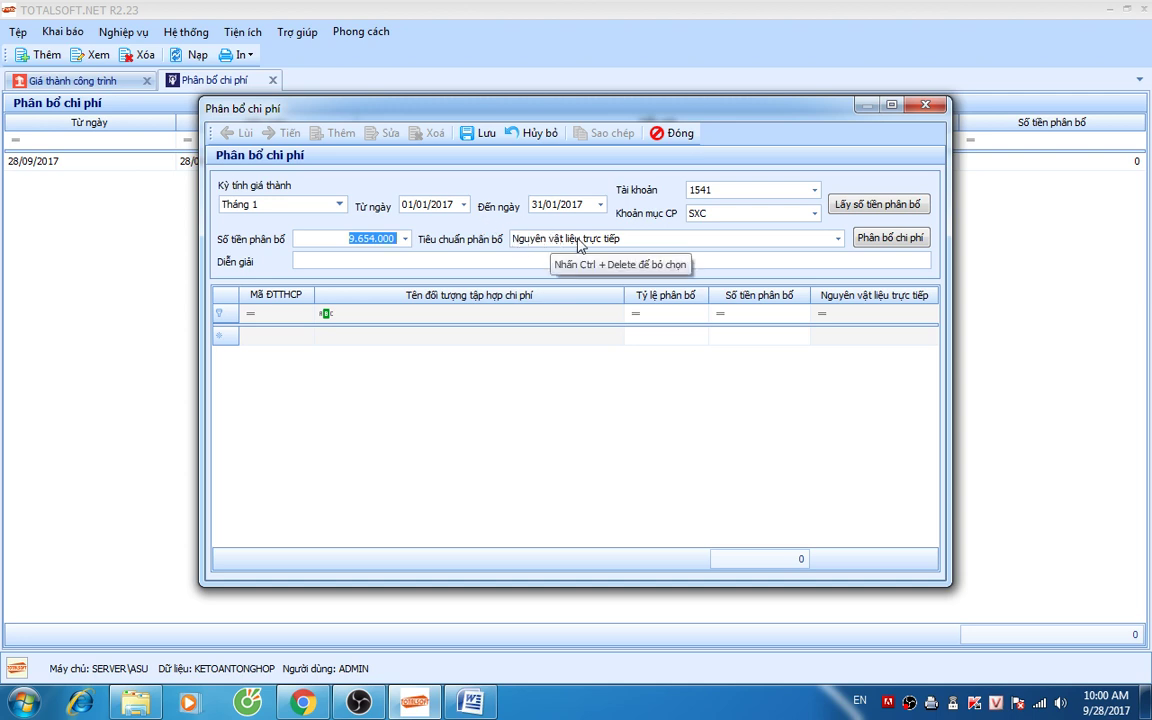
# Step: Allocate the cost to CT01 and CT02 by Nguyên vật liệu trực tiếp, save the allocation, and close the allocation list
pyautogui.click(890, 238)
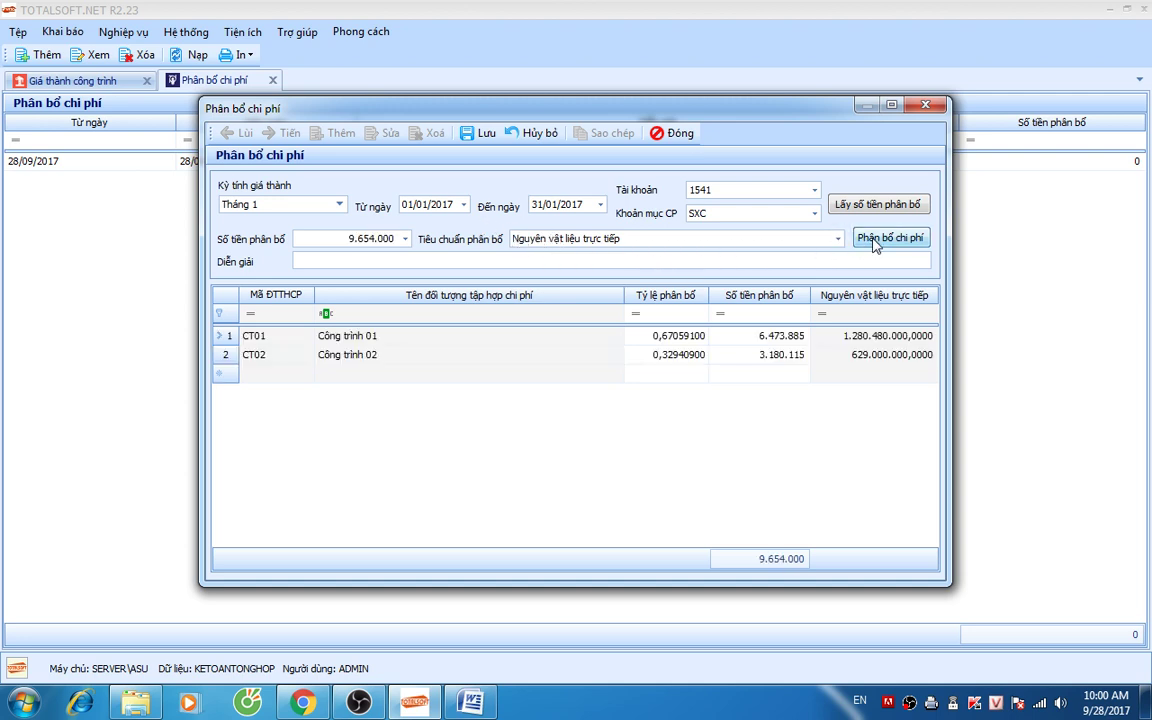
pyautogui.click(455, 336)
pyautogui.click(455, 357)
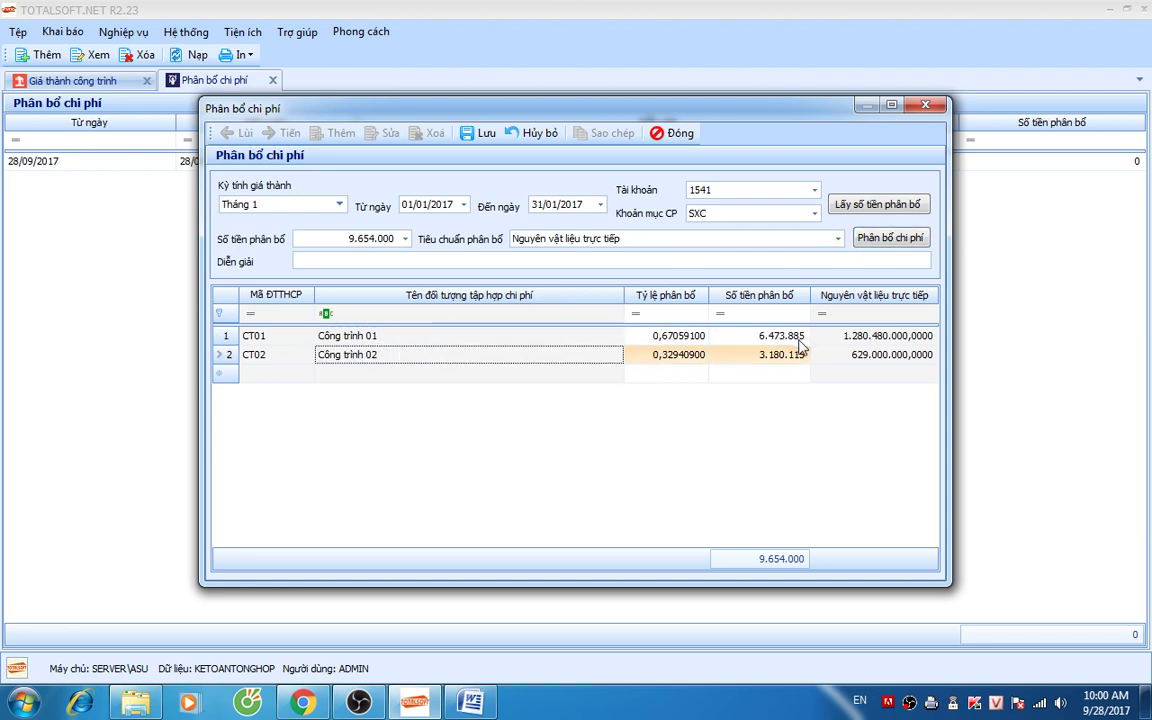
pyautogui.click(472, 133)
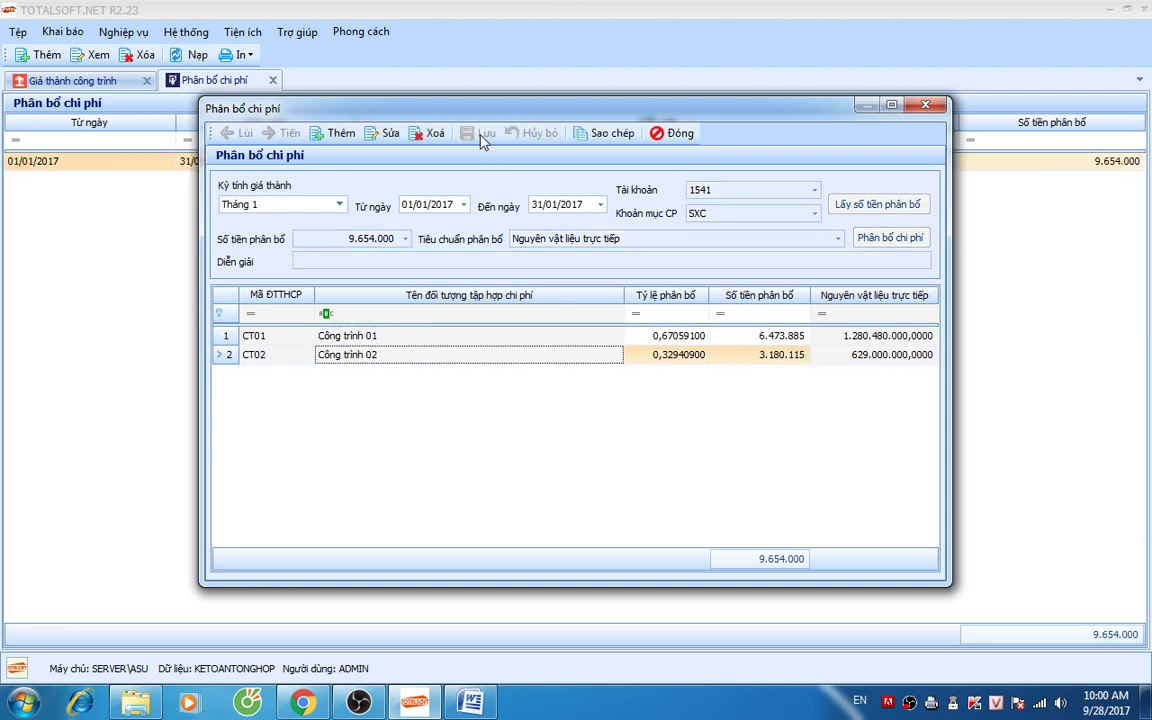
pyautogui.press('Escape')
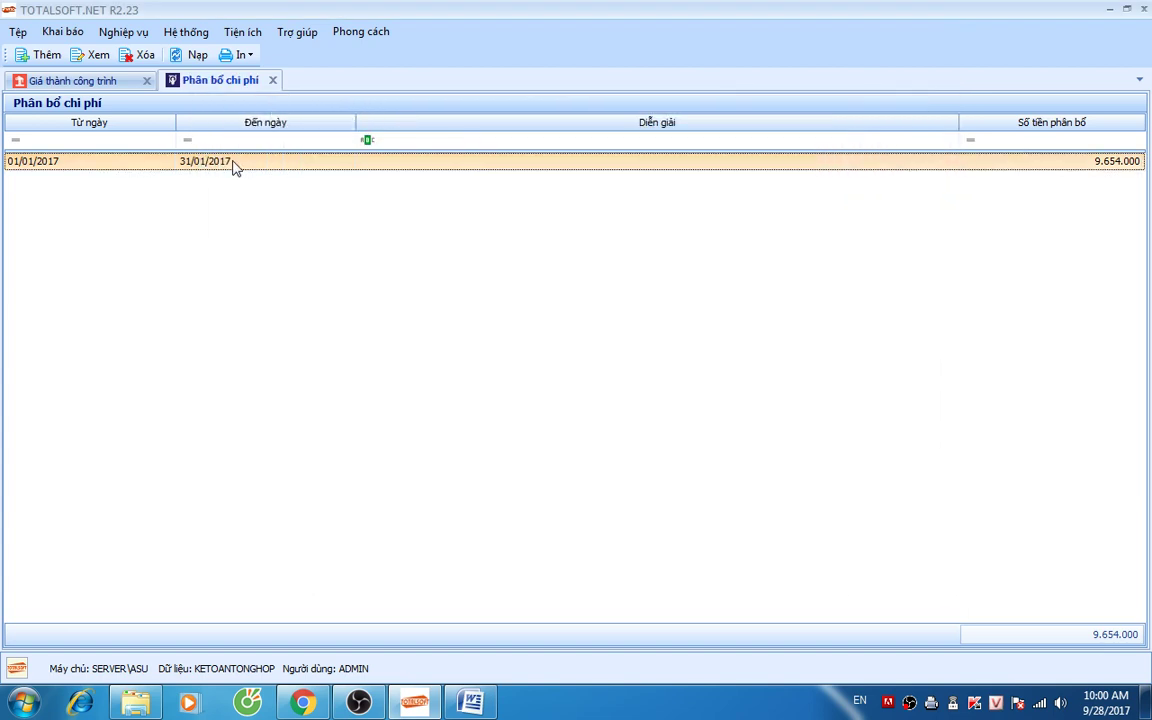
pyautogui.click(272, 80)
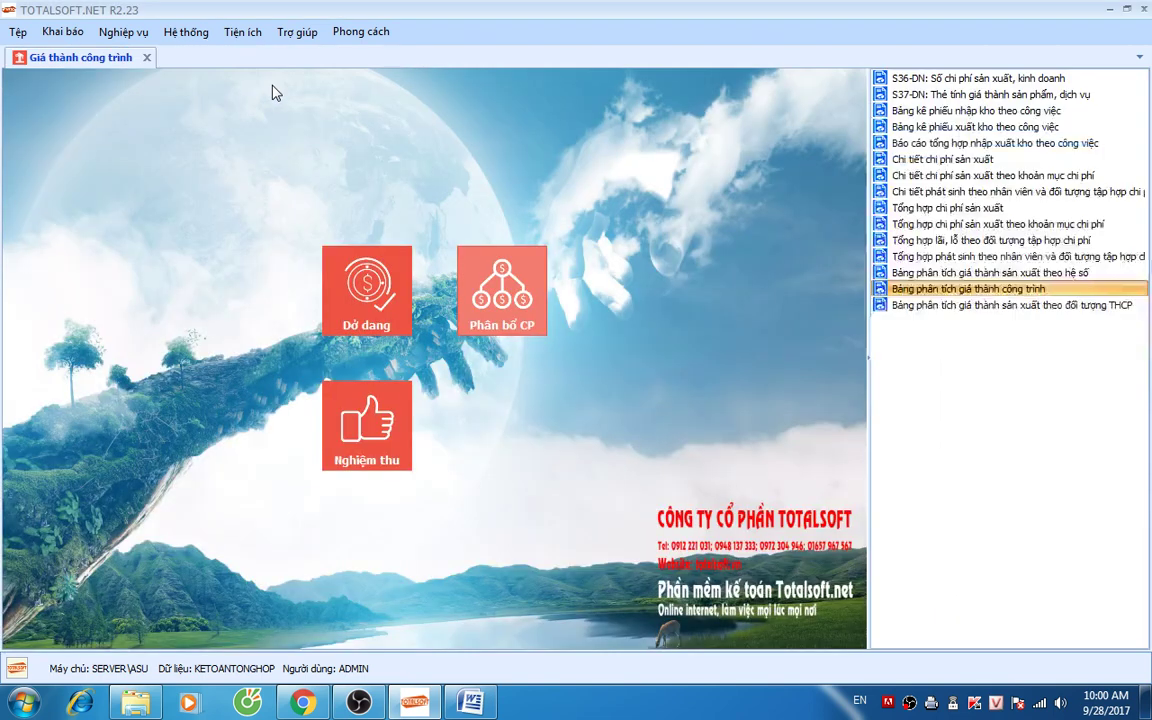
# Step: Review the allocated costs in the Bảng phân tích giá thành công trình report for account 1541 and all objects, and close the costing module
pyautogui.doubleClick(960, 288)
pyautogui.click(378, 478)
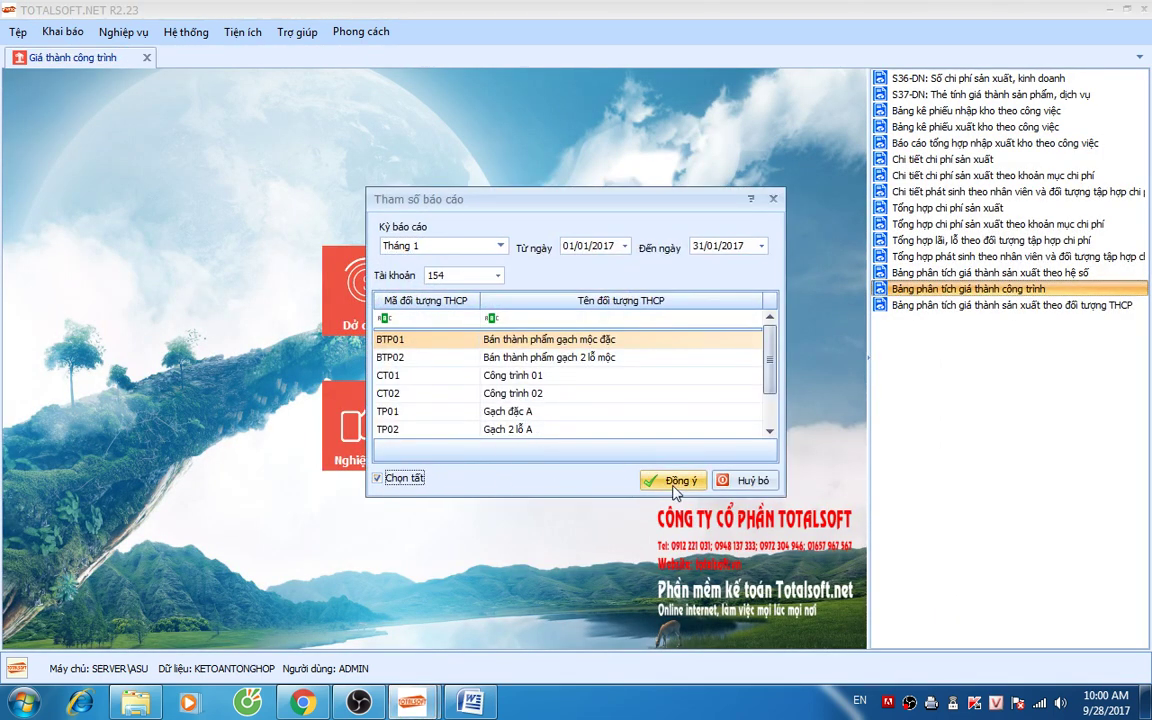
pyautogui.click(491, 279)
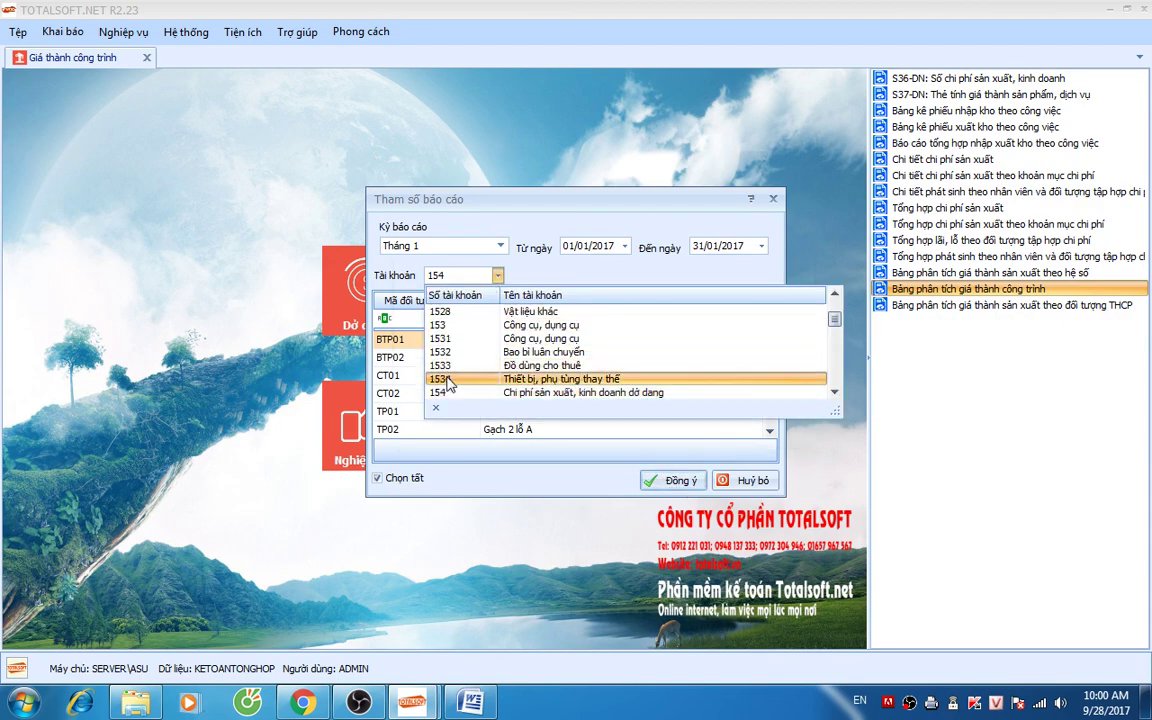
pyautogui.scroll(-1, 600, 350)
pyautogui.click(600, 362)
pyautogui.click(674, 480)
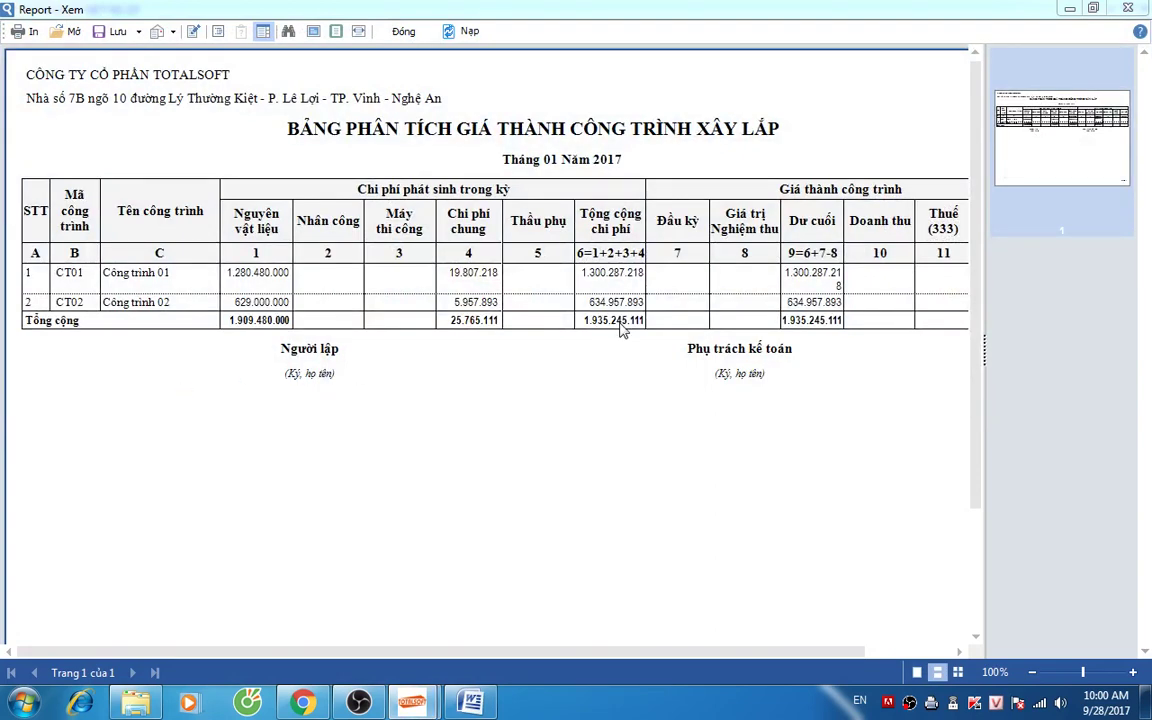
pyautogui.click(401, 31)
pyautogui.click(147, 60)
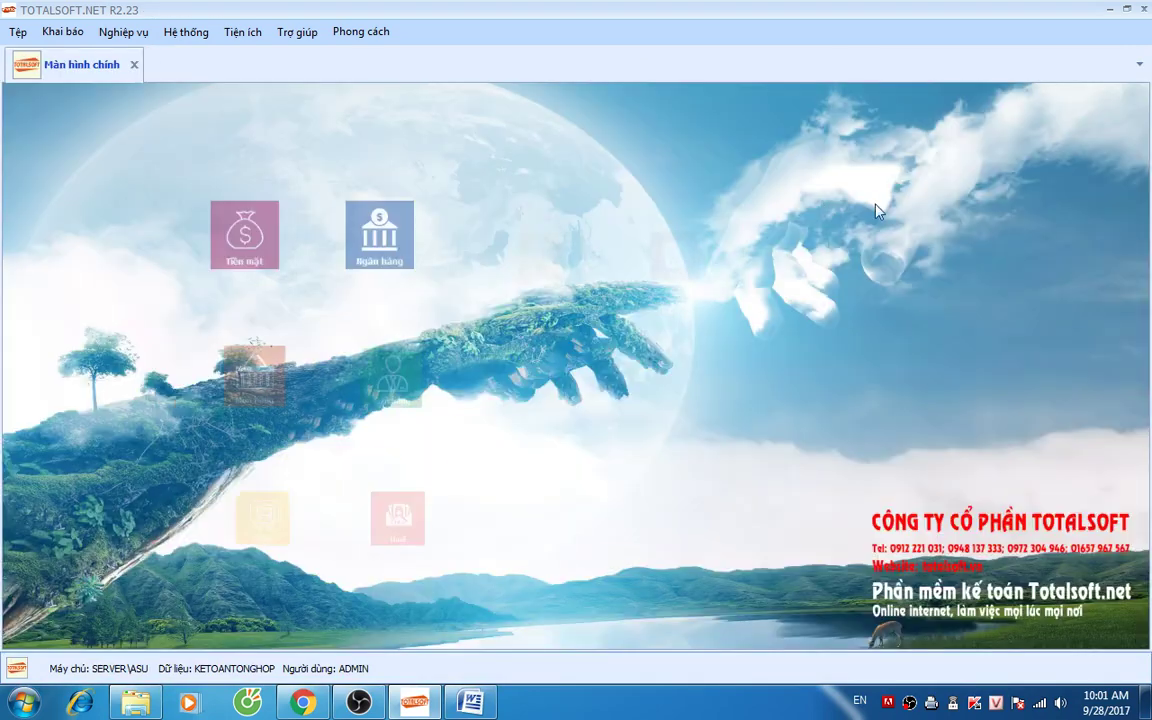
# Step: Compare account 1541 in the January 2017 F01-DN-Bảng cân đối tài khoản report with the construction cost total, and close the reports
pyautogui.click(938, 245)
pyautogui.doubleClick(182, 233)
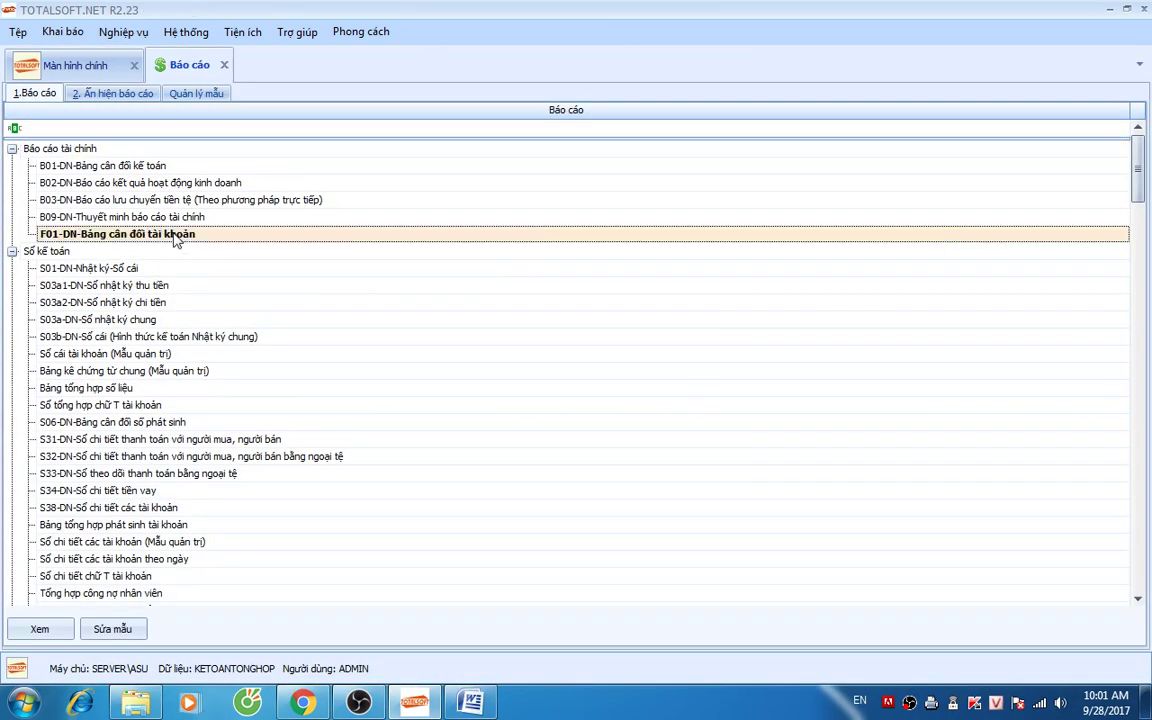
pyautogui.click(639, 403)
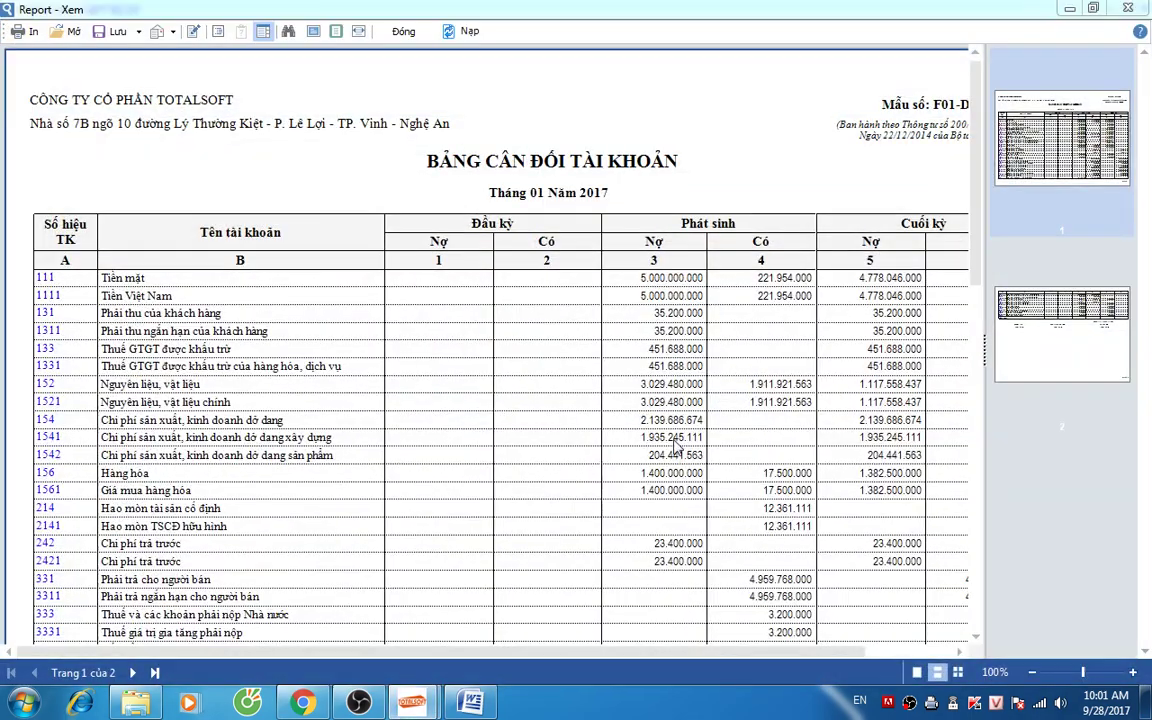
pyautogui.click(403, 32)
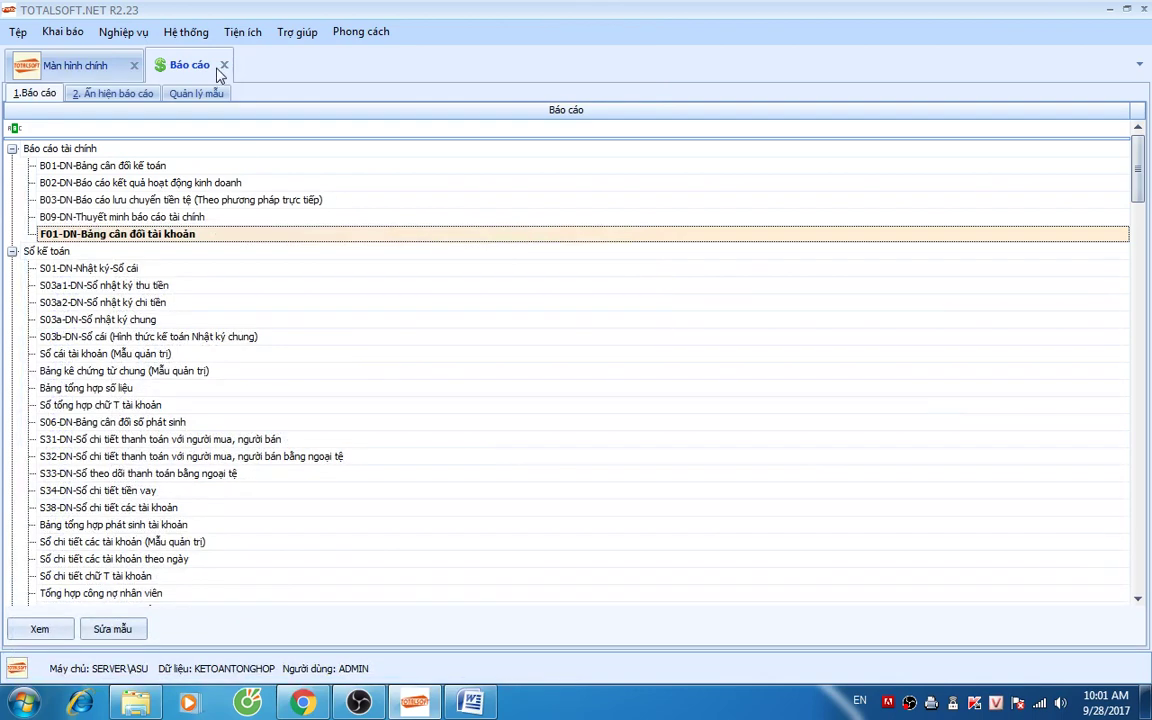
pyautogui.click(223, 66)
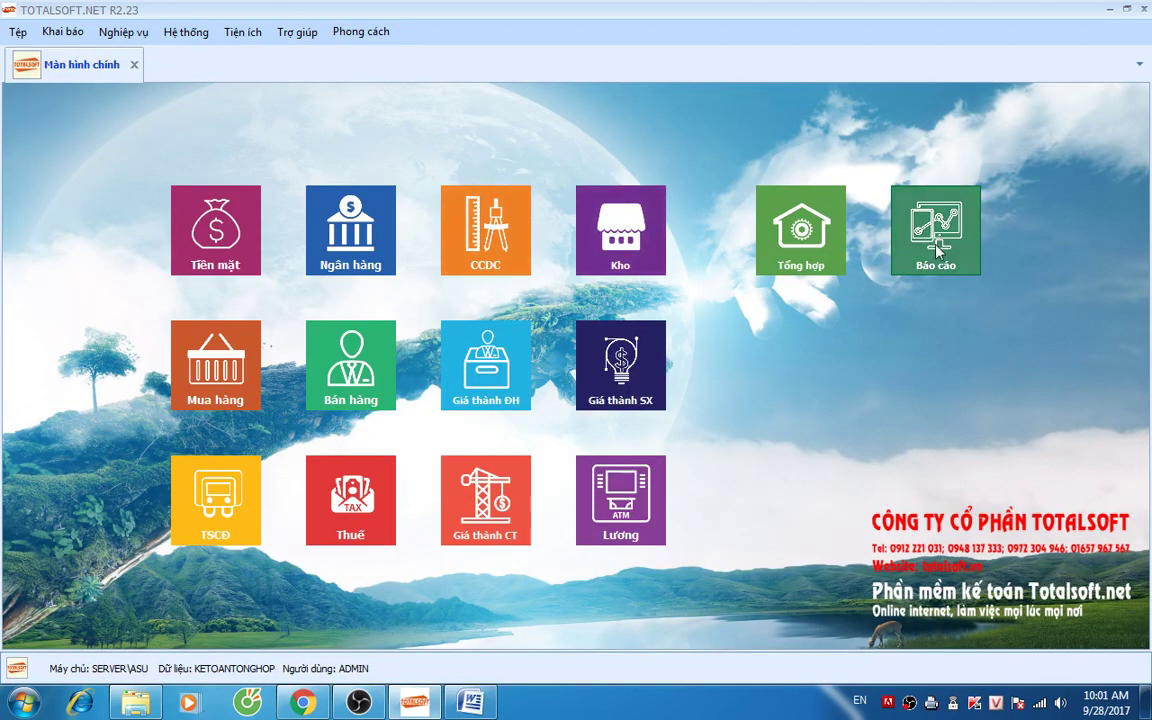
# Step: Review the Bảng phân tích giá thành công trình report for Tháng 1, account 1541 and all objects, and close the construction costing module
pyautogui.click(499, 500)
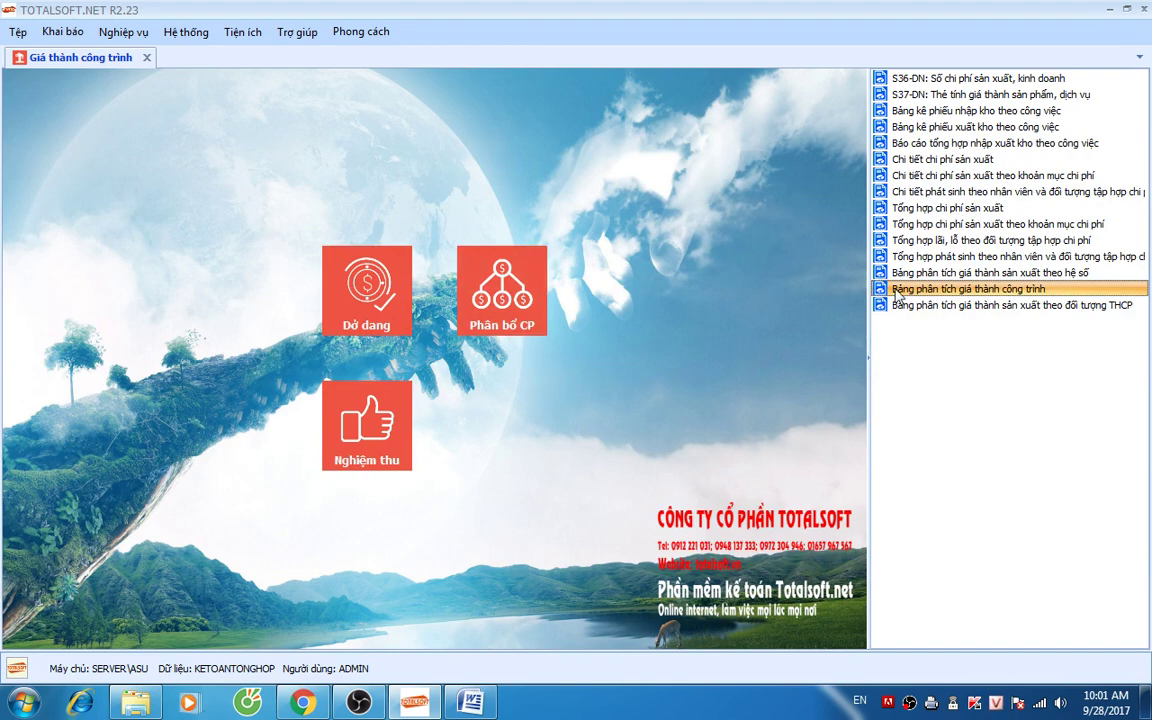
pyautogui.click(897, 290)
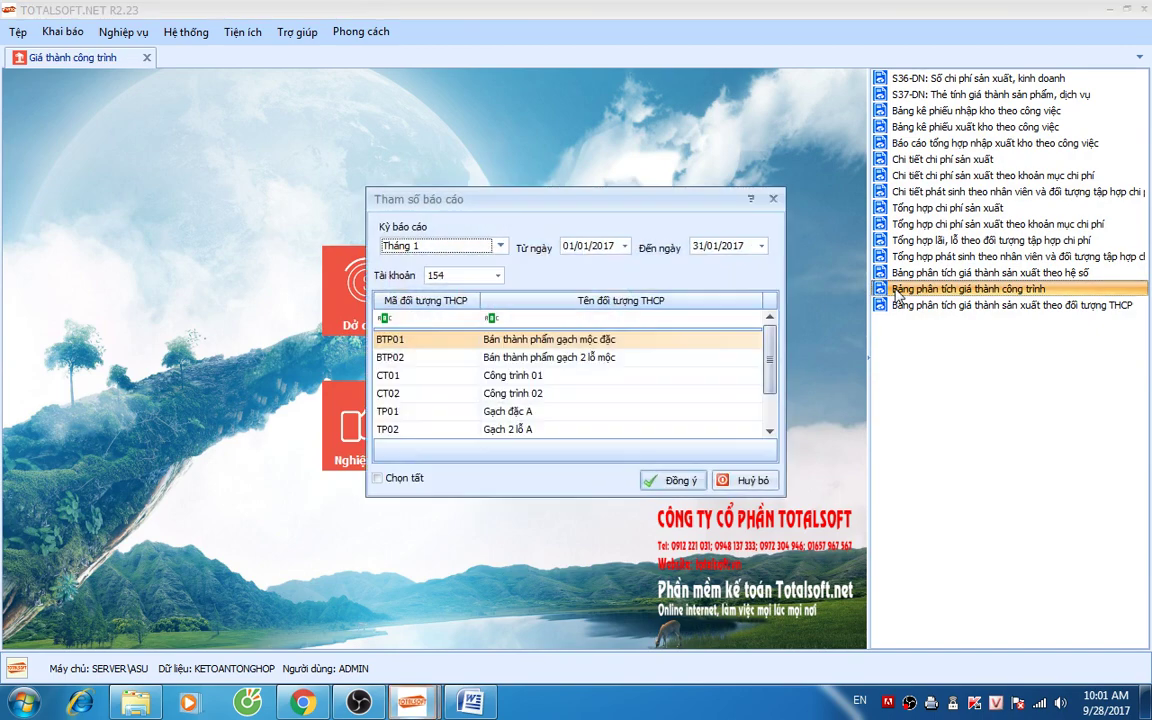
pyautogui.click(377, 478)
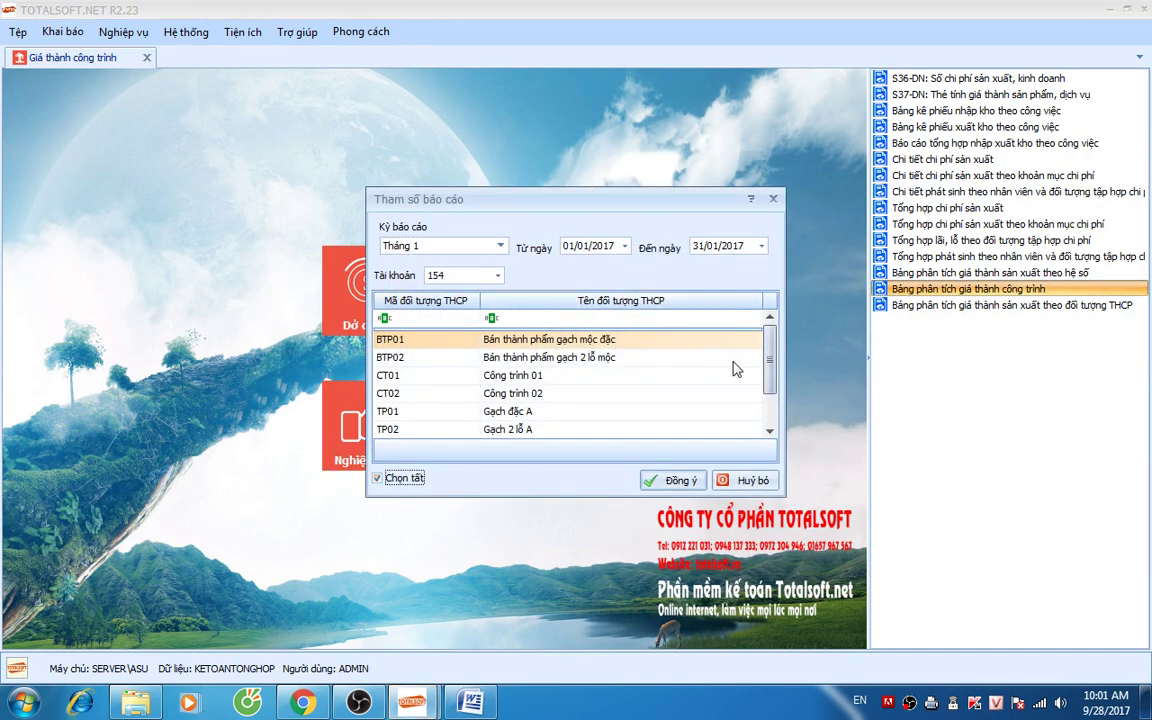
pyautogui.click(497, 275)
pyautogui.scroll(-1, 520, 360)
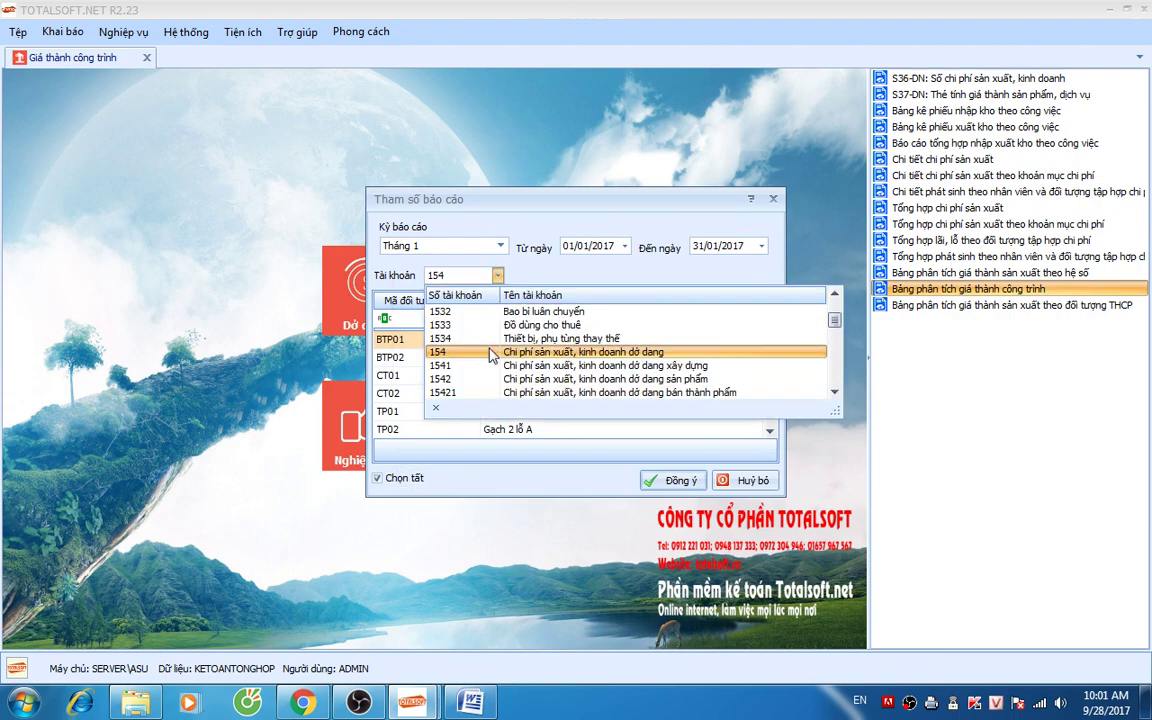
pyautogui.click(470, 366)
pyautogui.click(660, 481)
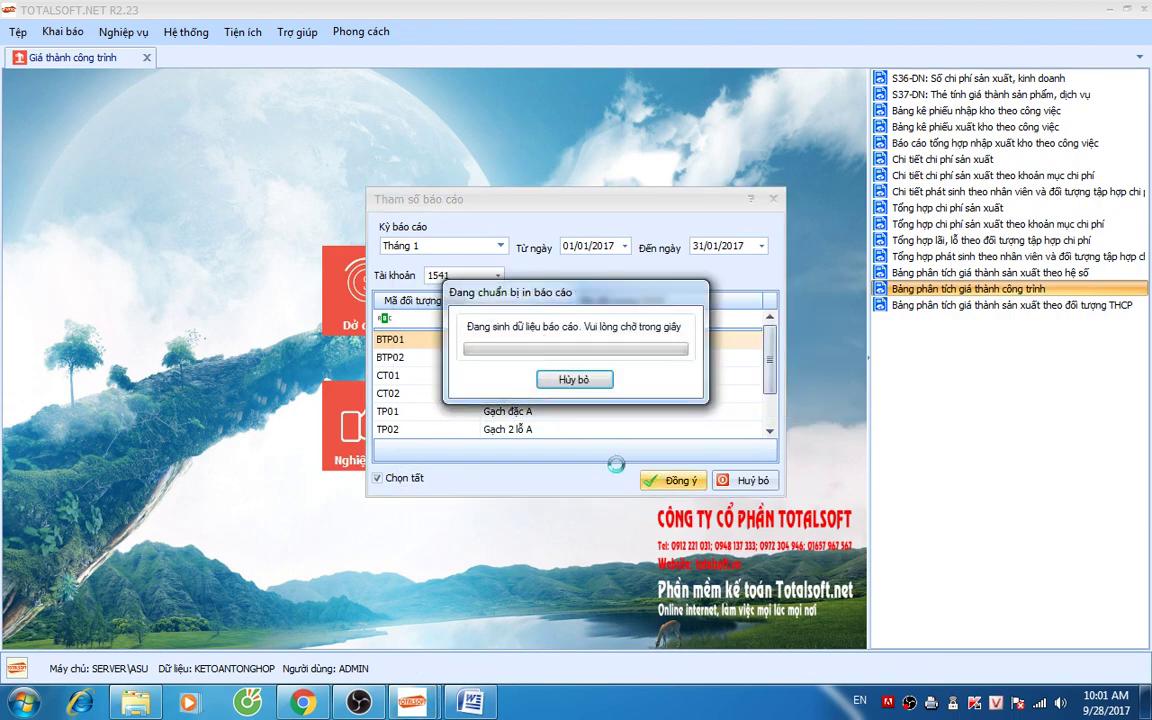
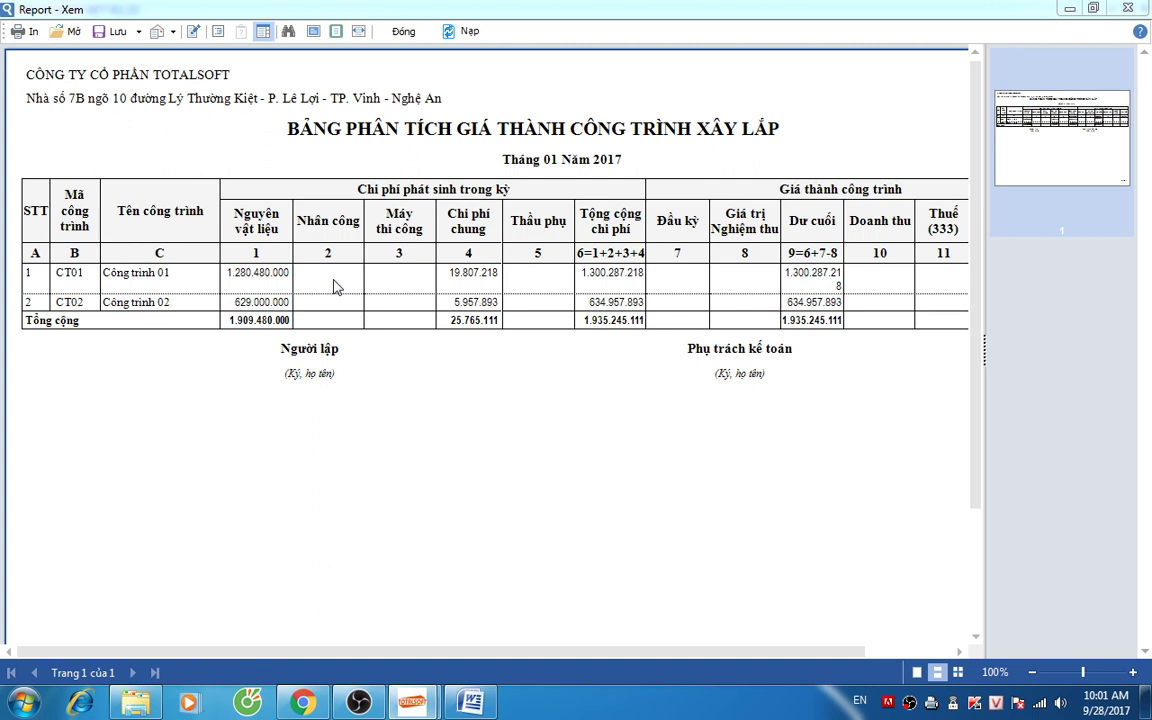
pyautogui.click(401, 31)
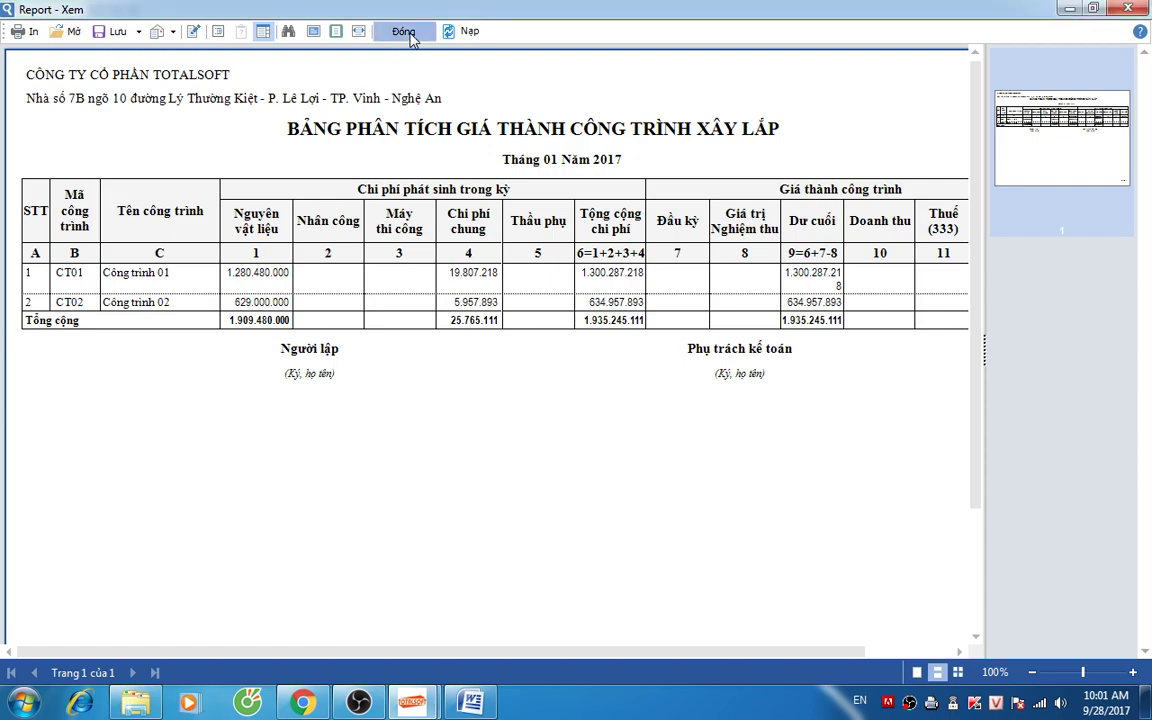
pyautogui.click(146, 58)
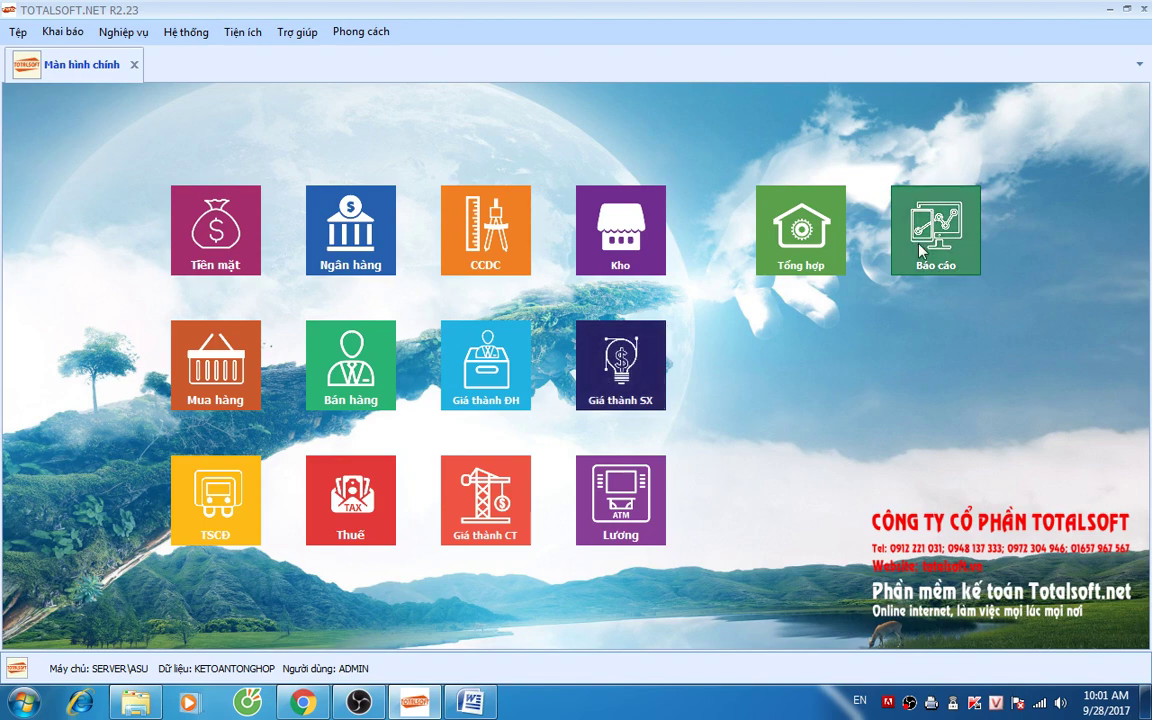
# Step: View the Bảng phân tích giá thành sản xuất theo đối tượng THCP report in Giá thành sản xuất for Tháng 1 and account 1541
pyautogui.click(614, 392)
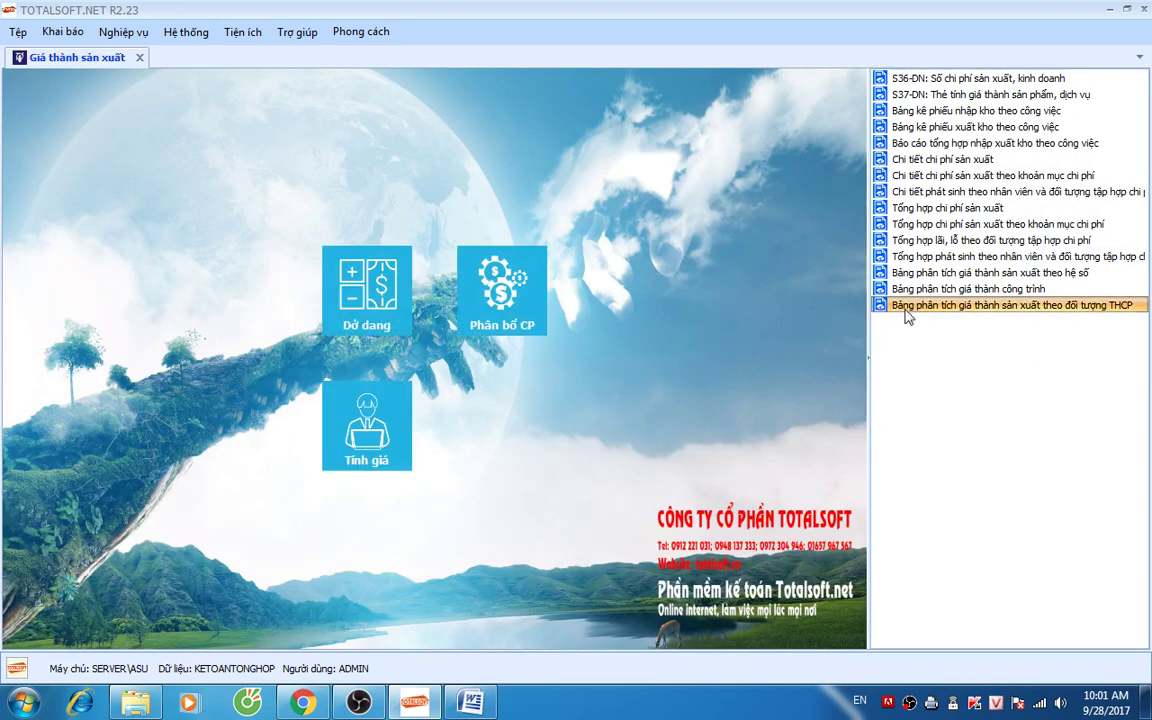
pyautogui.click(900, 305)
pyautogui.click(468, 251)
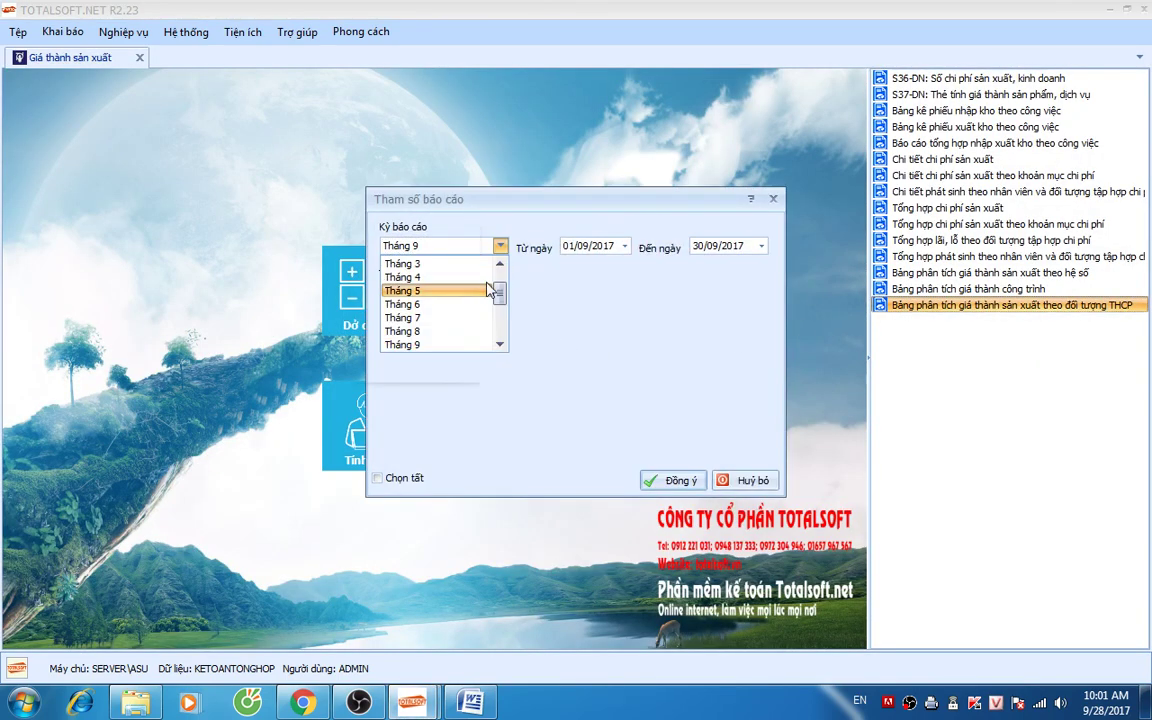
pyautogui.scroll(3, 480, 285)
pyautogui.click(458, 275)
pyautogui.click(502, 274)
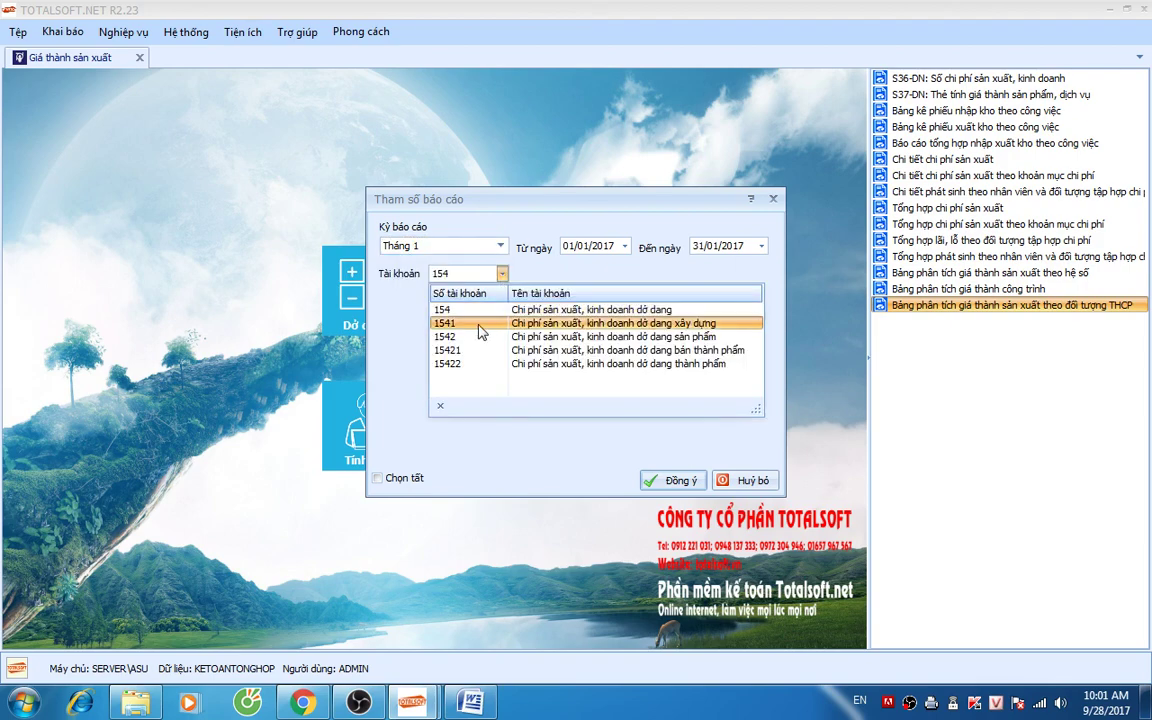
pyautogui.click(502, 323)
pyautogui.click(665, 480)
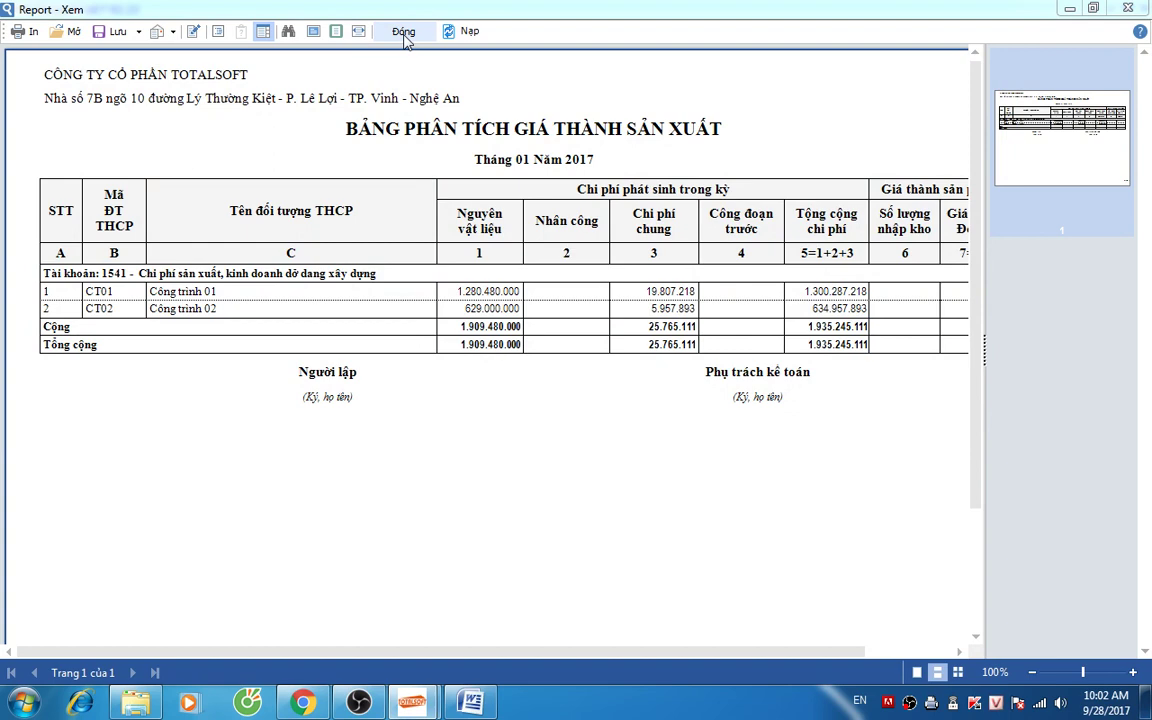
pyautogui.click(403, 33)
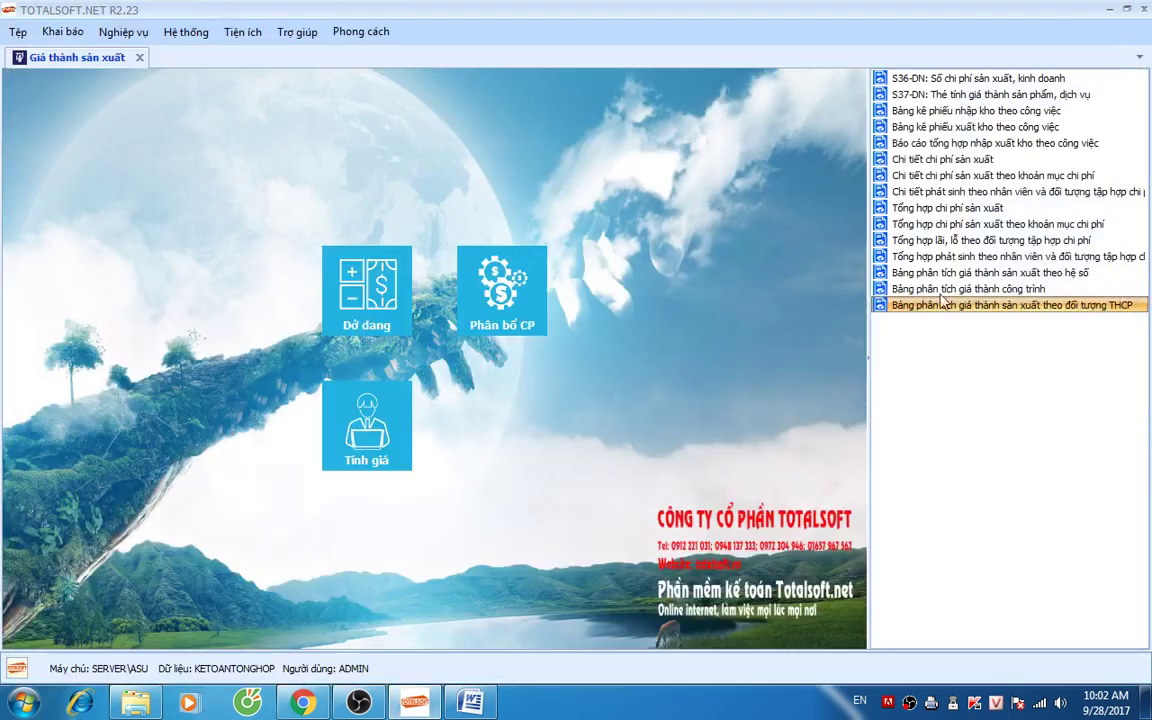
# Step: Review the production cost analysis by THCP object for account 1542, including quantity and unit cost columns, and close the production costing module
pyautogui.doubleClick(968, 305)
pyautogui.click(470, 274)
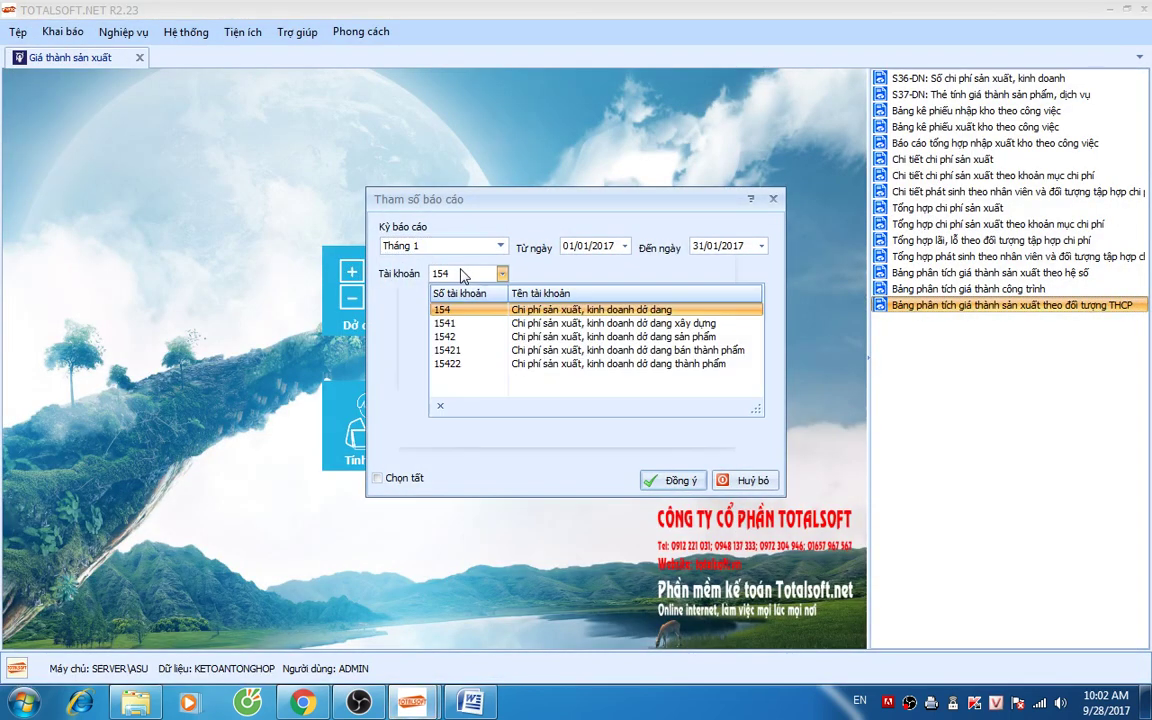
pyautogui.click(462, 339)
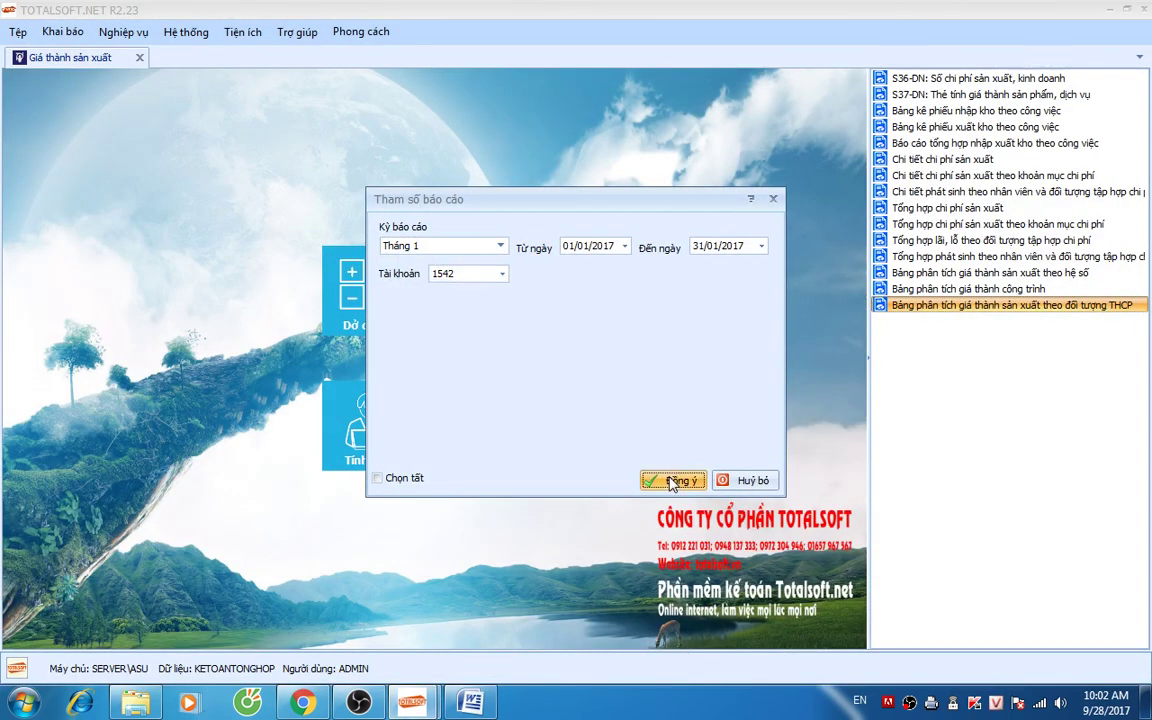
pyautogui.click(674, 480)
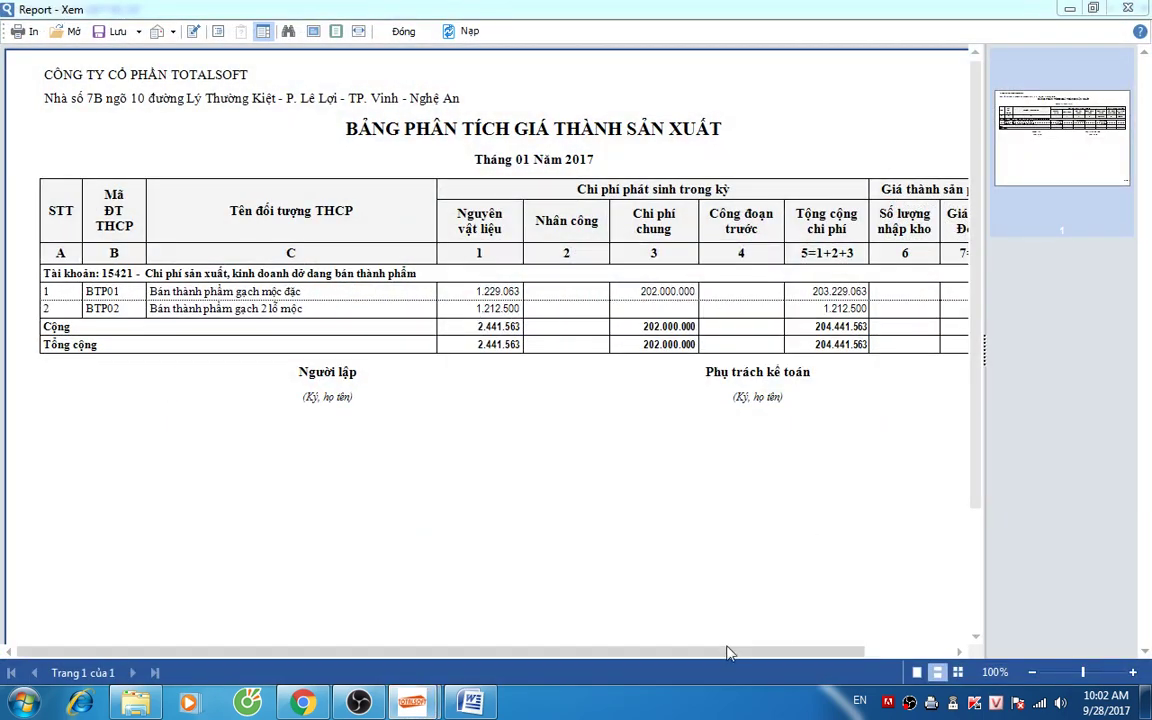
pyautogui.moveTo(673, 660); pyautogui.dragTo(785, 660)
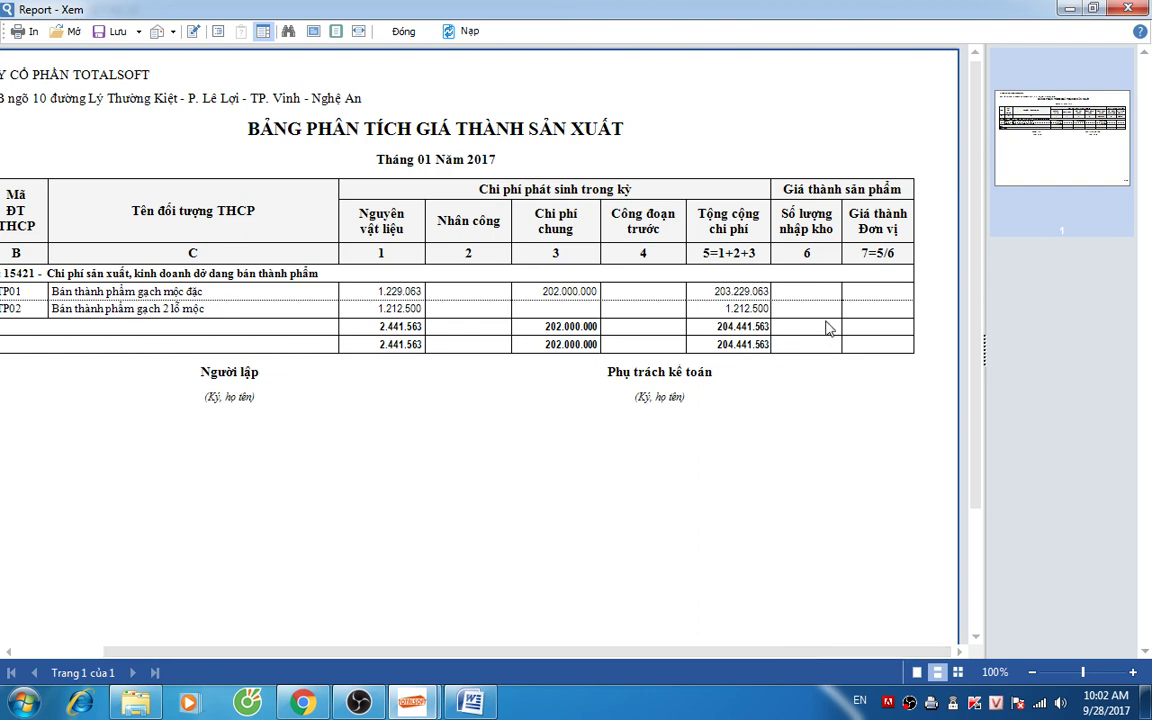
pyautogui.click(403, 31)
pyautogui.click(140, 58)
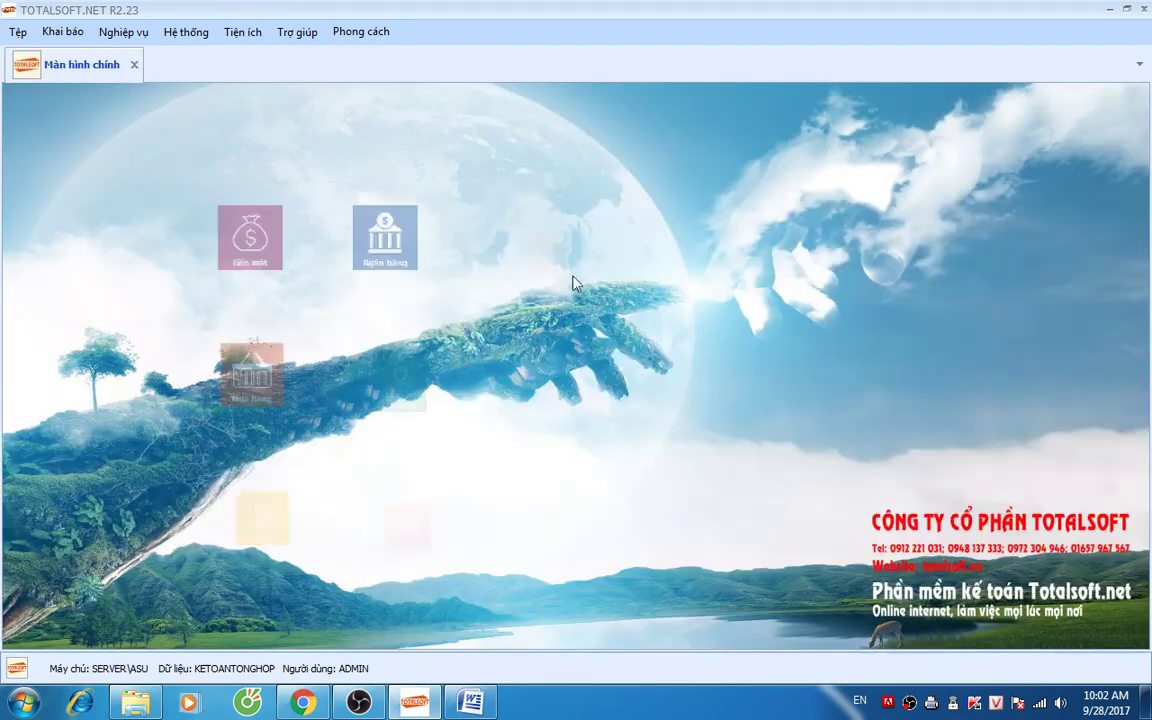
# Step: Add a new warehouse receipt under Nhập kho in the Kho module, with Thủ kho px 1 as the Đối tượng
pyautogui.click(620, 240)
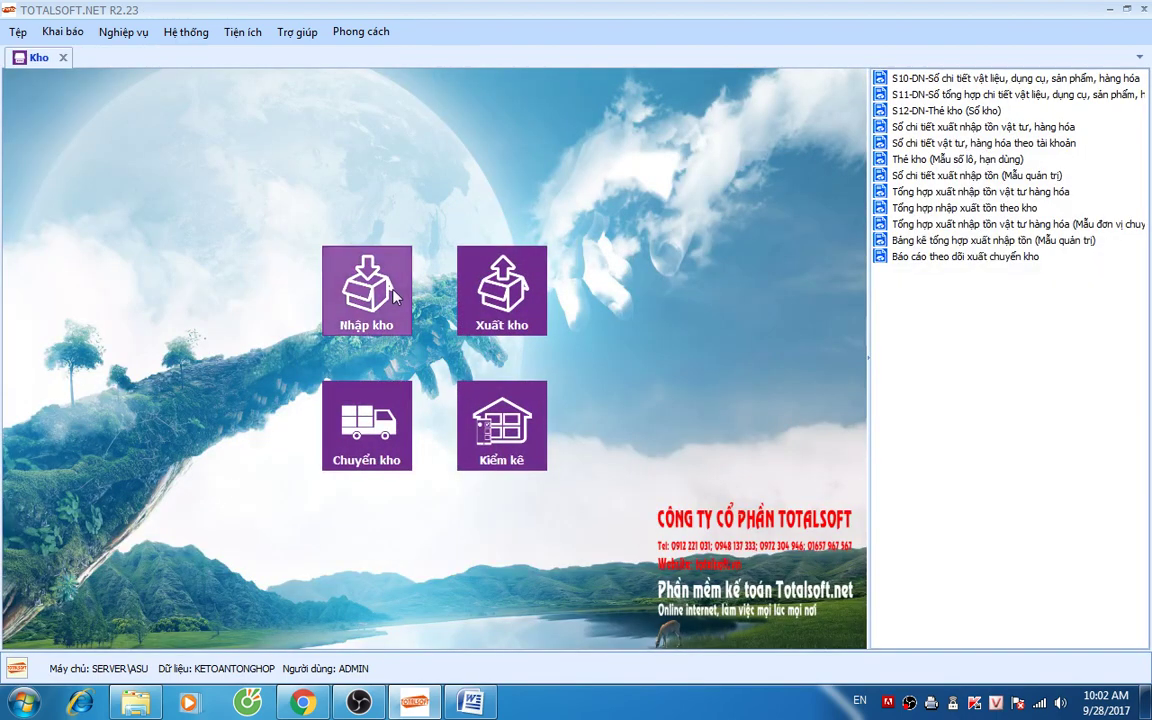
pyautogui.click(340, 258)
pyautogui.rightClick(297, 222)
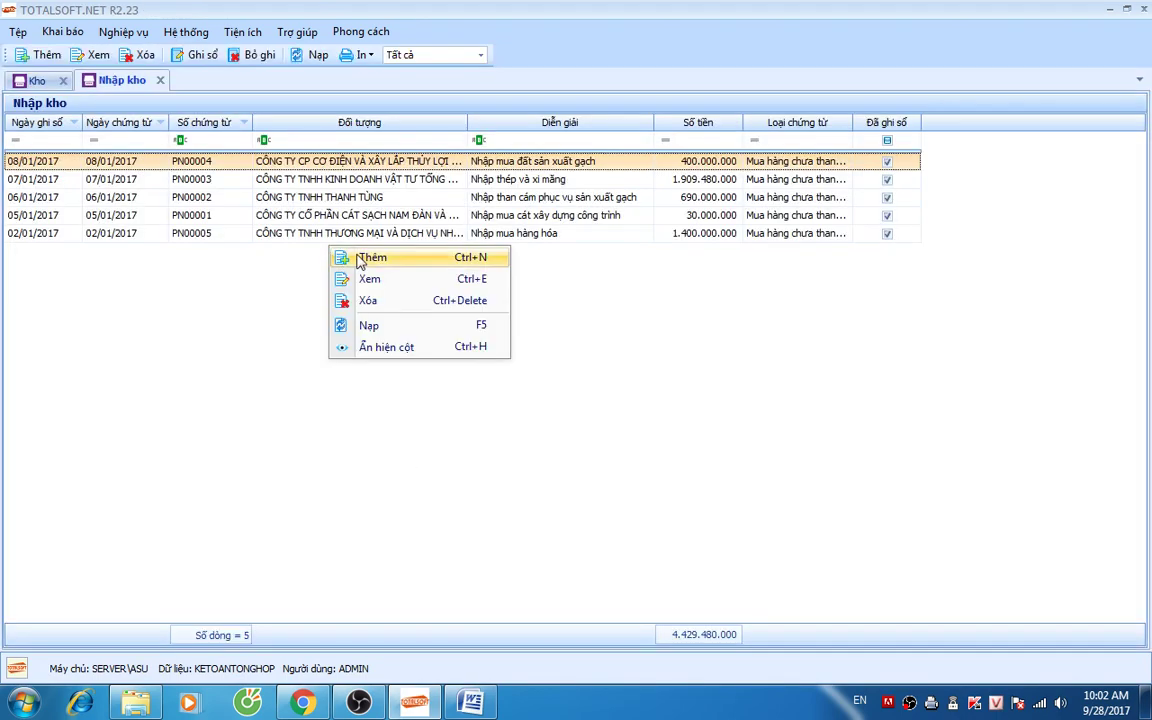
pyautogui.click(325, 232)
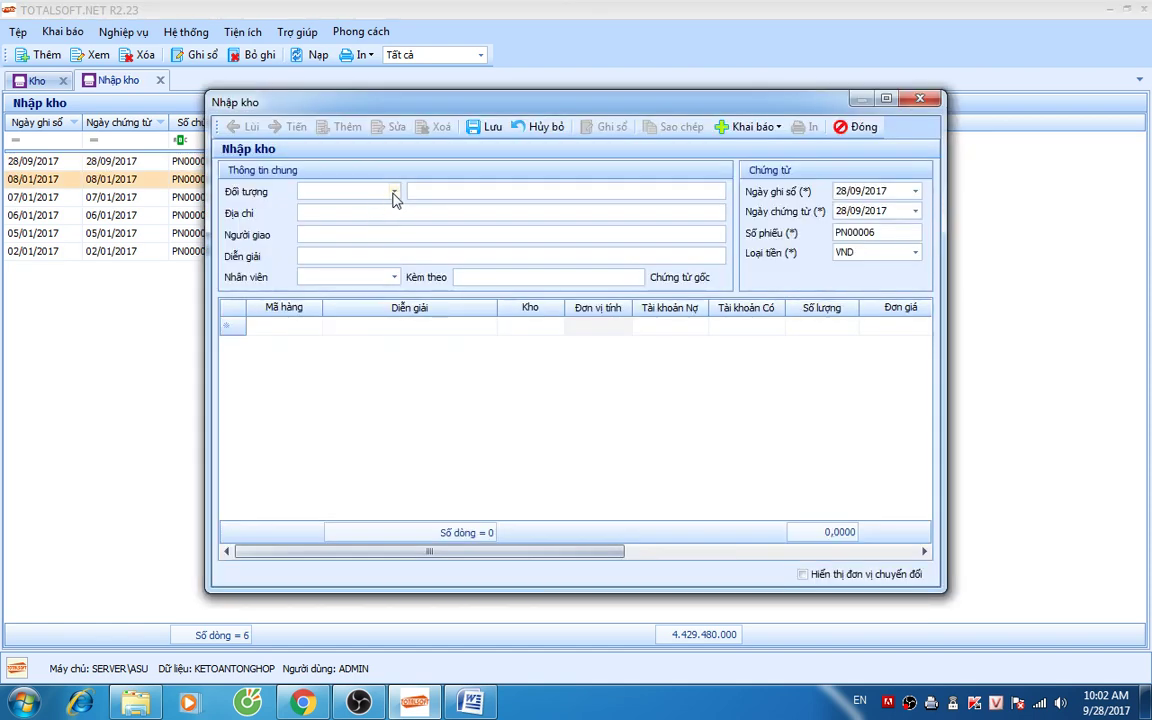
pyautogui.click(395, 192)
pyautogui.click(333, 229)
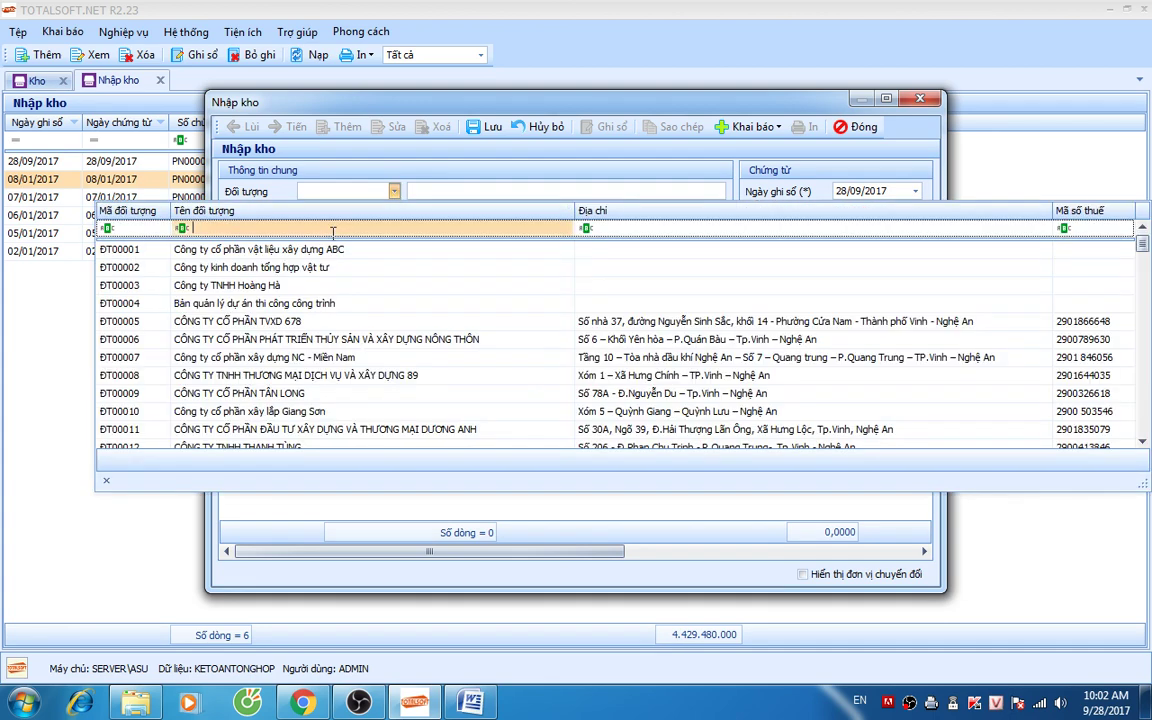
pyautogui.write('thủ')
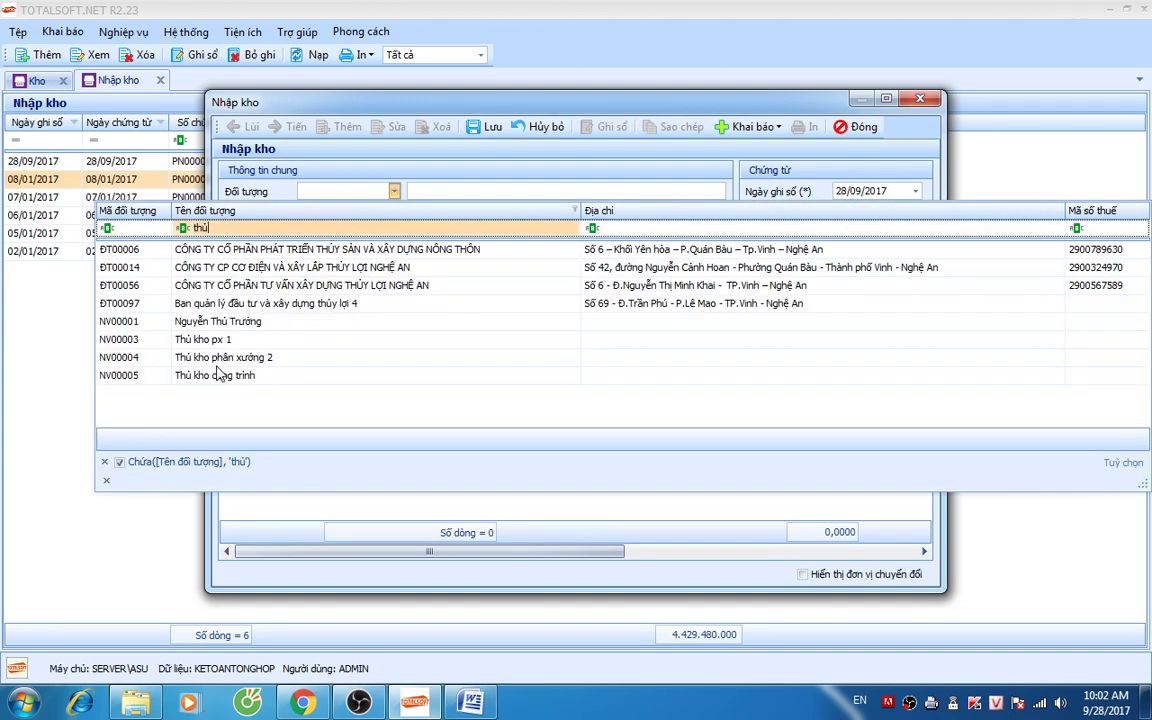
pyautogui.click(217, 341)
# Step: Describe the receipt as "Nhập kho bán thành phẩm sản xuất" and set its posting and document dates to 31/01/2017
pyautogui.click(360, 230)
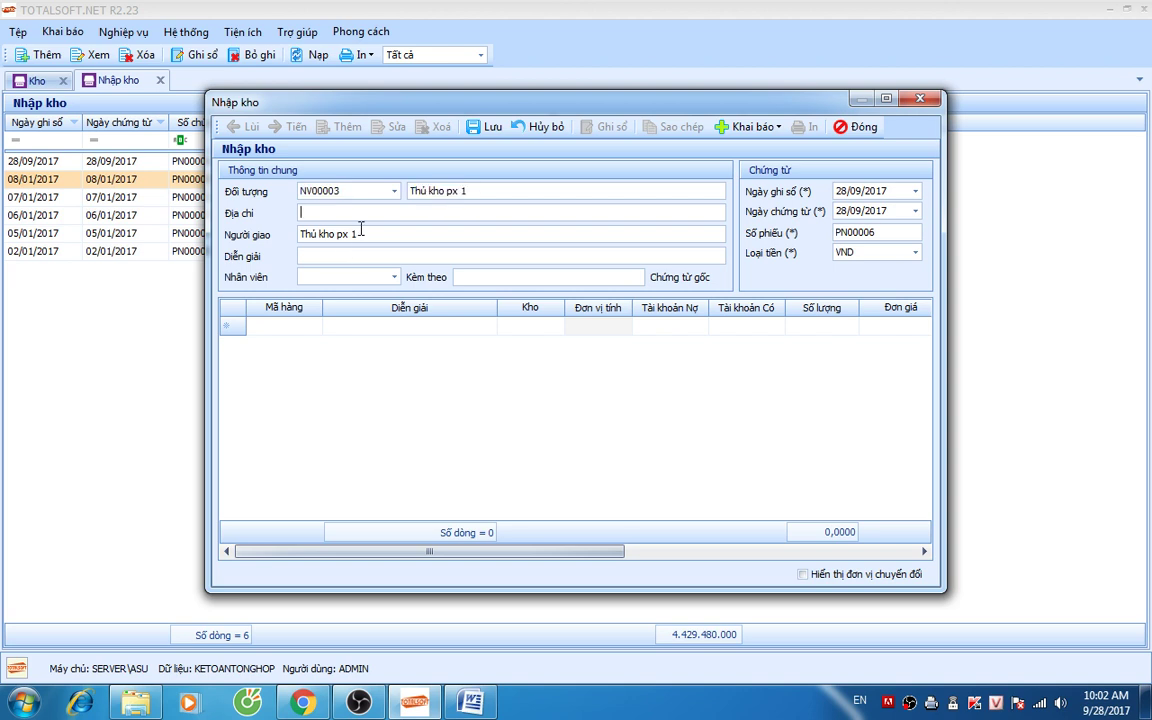
pyautogui.tripleClick(360, 230)
pyautogui.press('Tab')
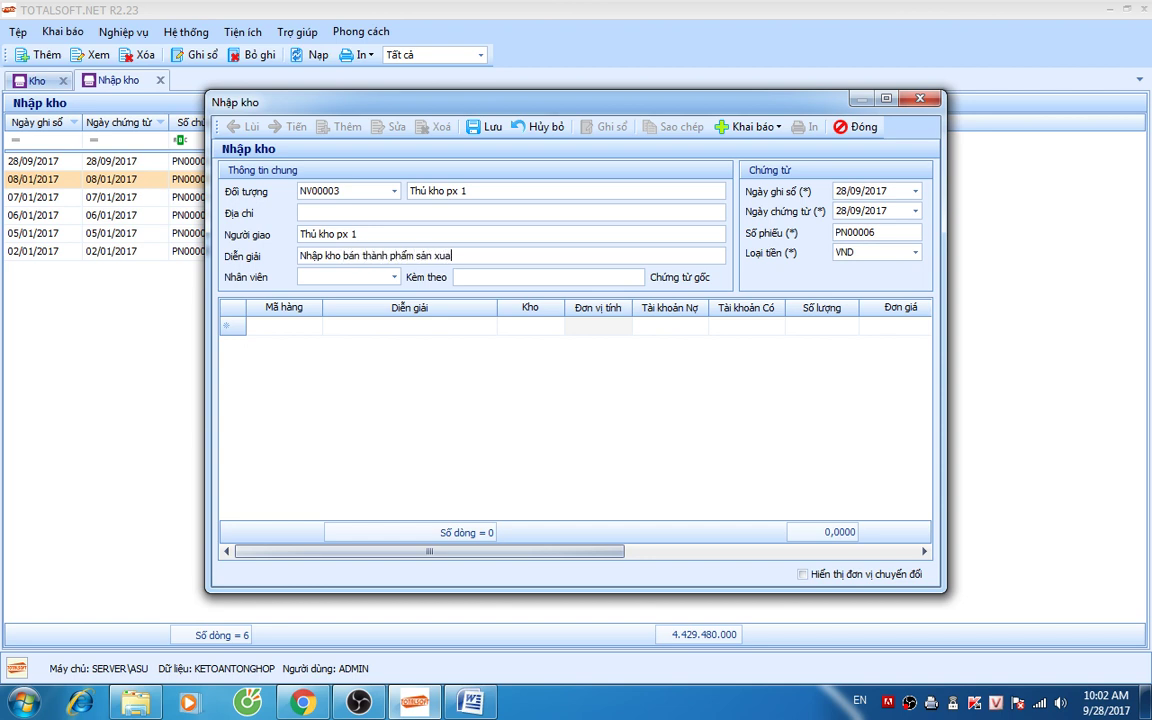
pyautogui.press('Tab')
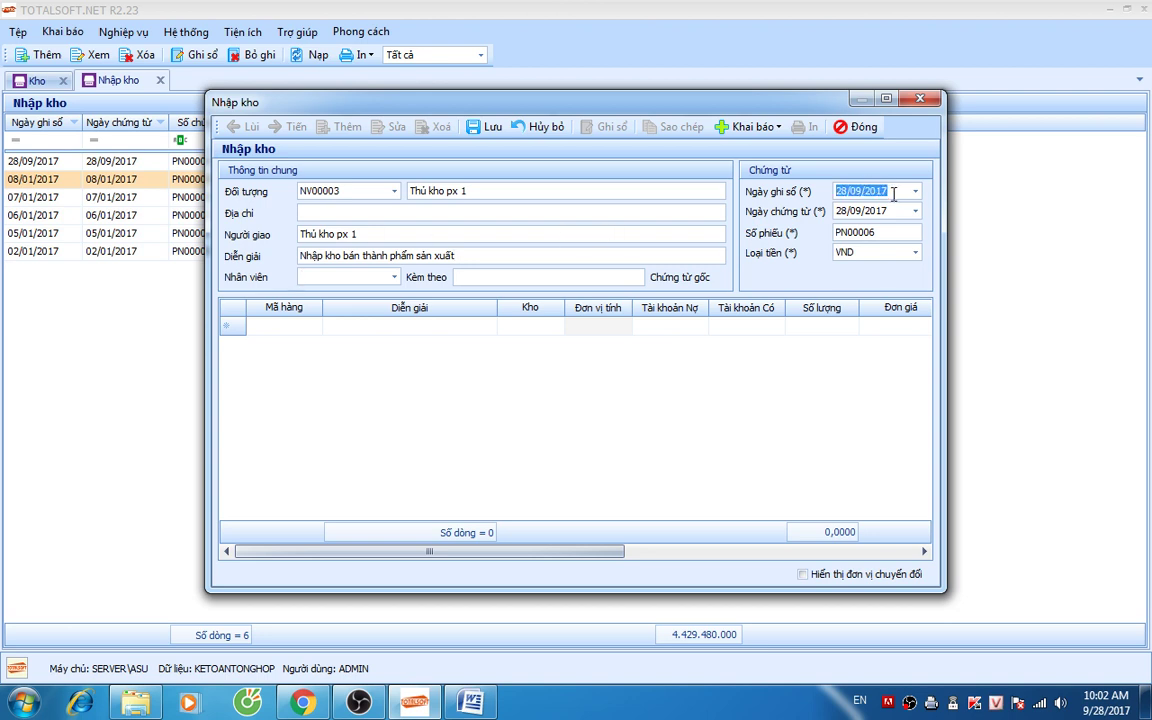
pyautogui.write('3101')
pyautogui.press('Tab')
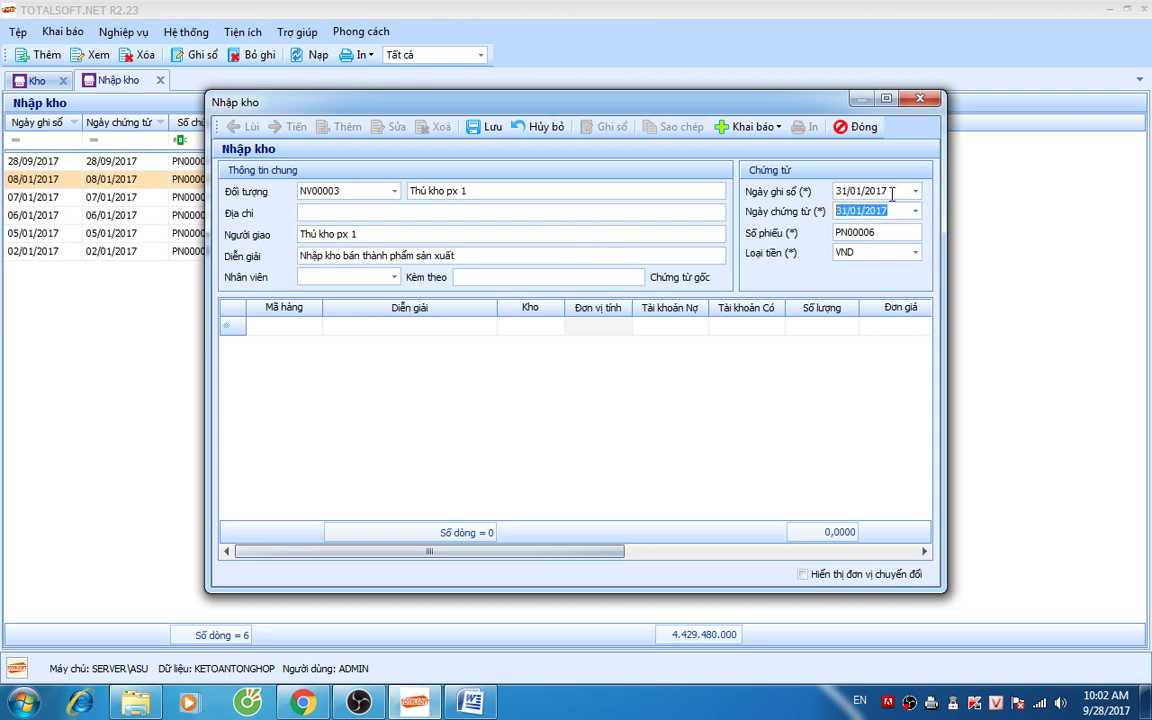
# Step: Add item BTP01 (Bán thành phẩm gạch mộc đặc) as the first receipt line and assign it to warehouse 154
pyautogui.click(318, 326)
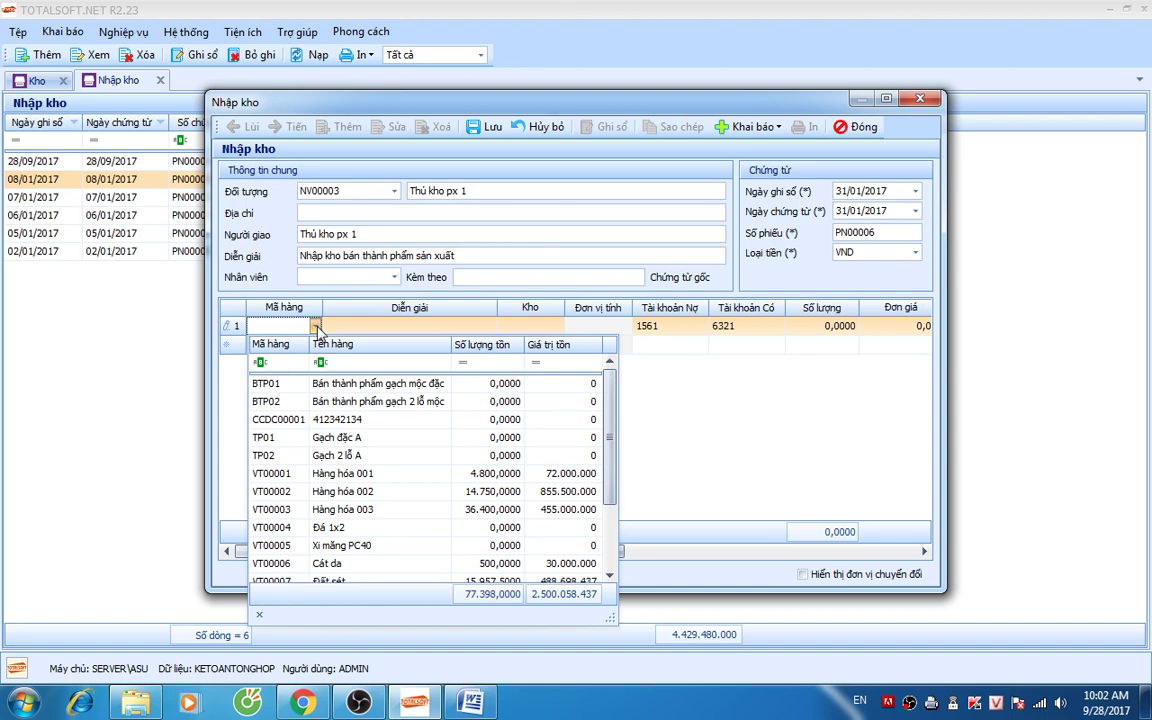
pyautogui.click(326, 383)
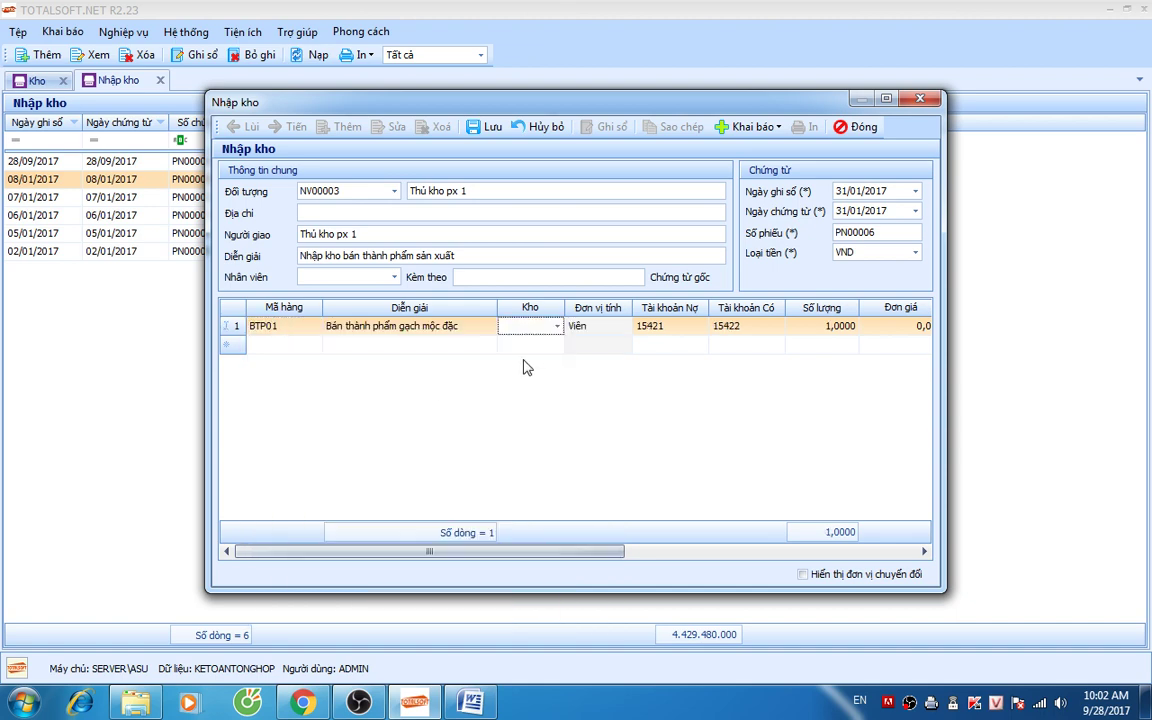
pyautogui.click(550, 330)
pyautogui.click(535, 404)
pyautogui.press('Tab')
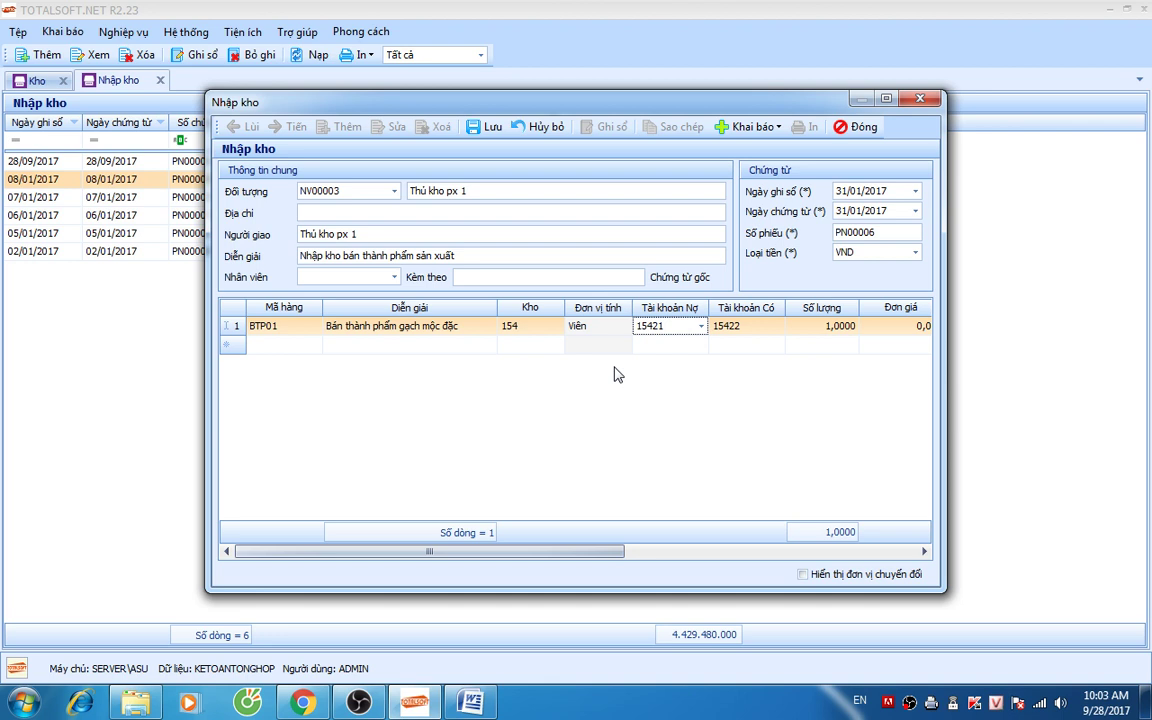
# Step: Set the BTP01 line's credit account to 15421 and its quantity to 2.000
pyautogui.press('Tab')
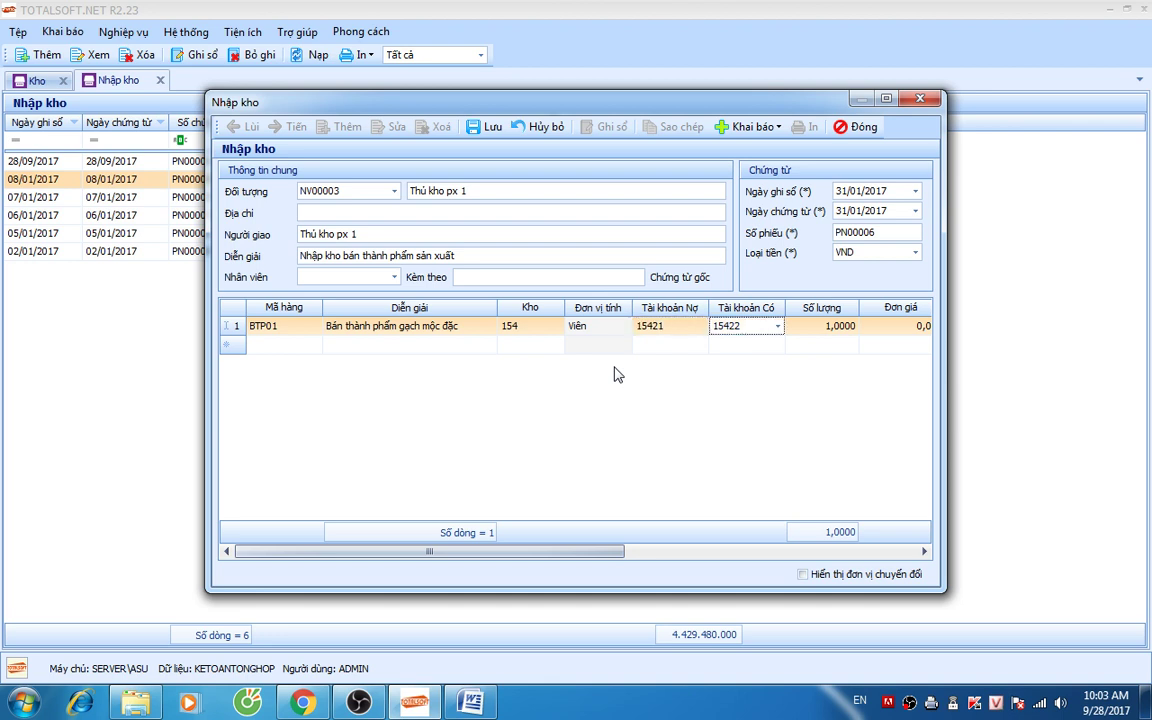
pyautogui.write('1541')
pyautogui.press('BackSpace')
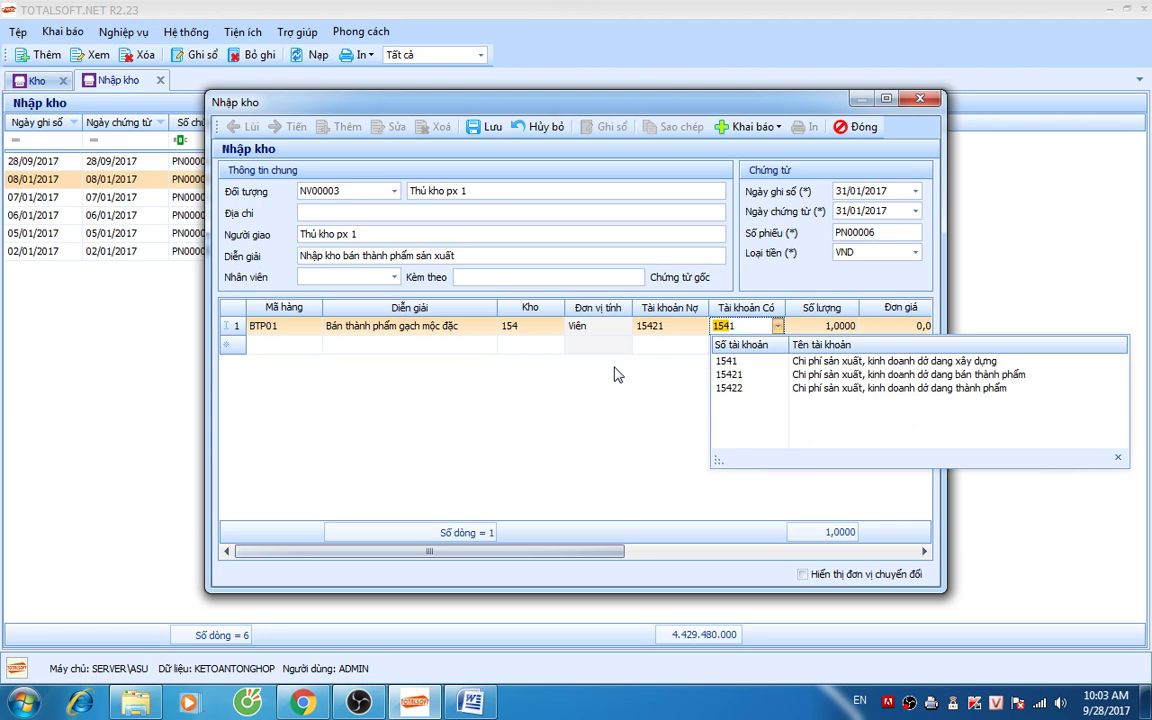
pyautogui.write('21')
pyautogui.press('Return')
pyautogui.press('Tab')
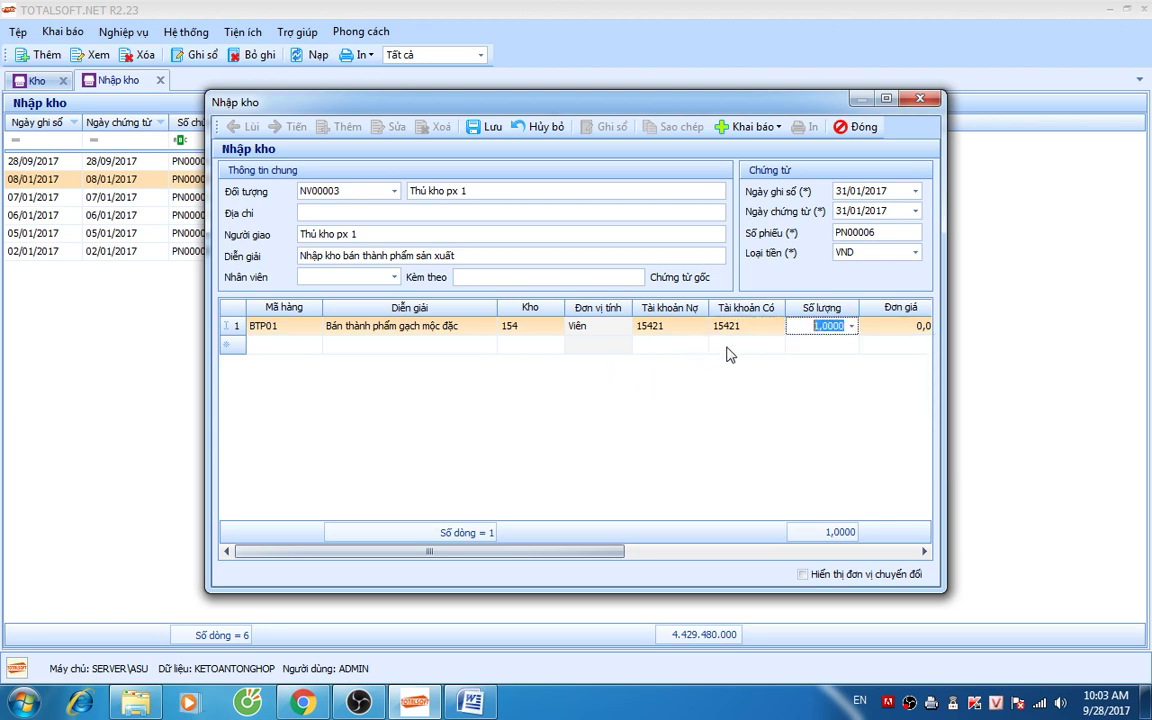
pyautogui.write('2.000')
pyautogui.press('Tab')
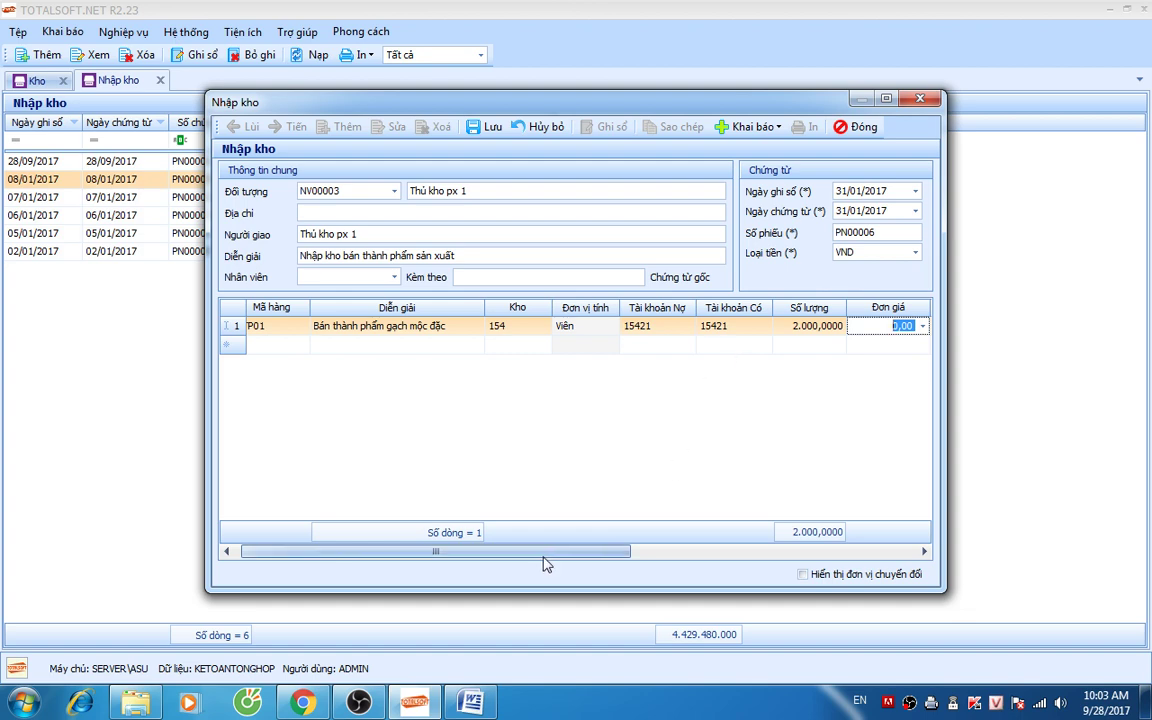
# Step: Add item BTP02 (Bán thành phẩm gạch 2 lỗ mộc) as the second receipt line and set its credit account to 15421
pyautogui.click(313, 350)
pyautogui.click(313, 347)
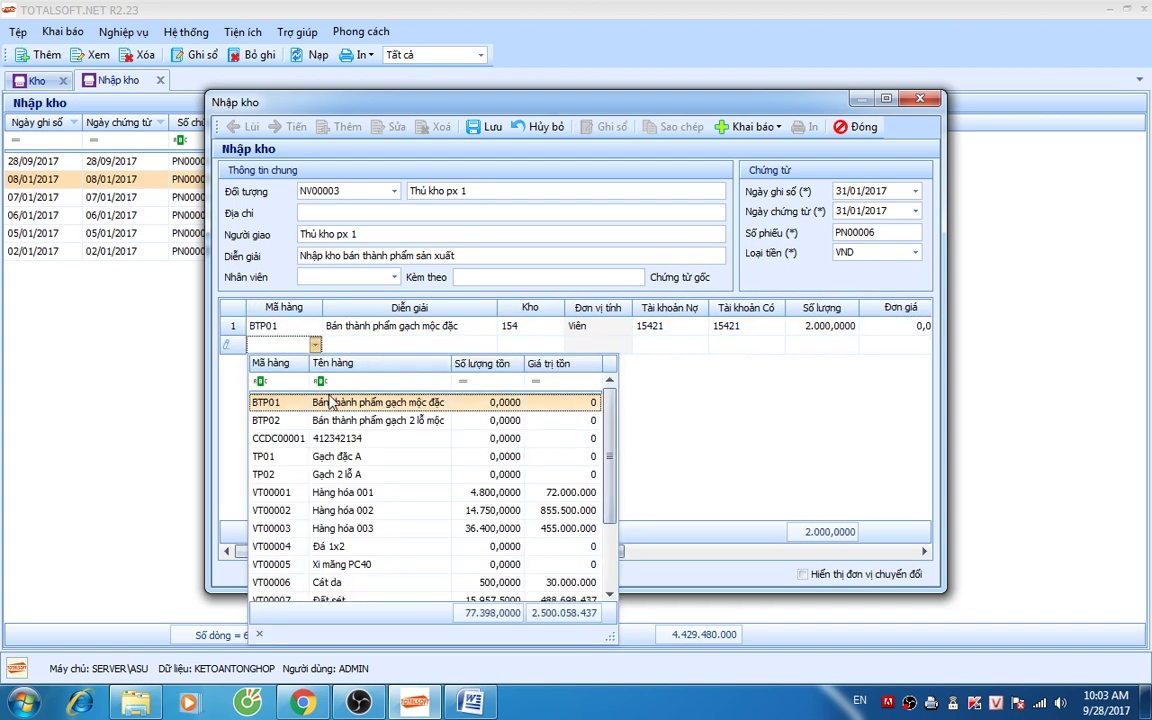
pyautogui.click(303, 380)
pyautogui.press('Tab')
pyautogui.press('Tab')
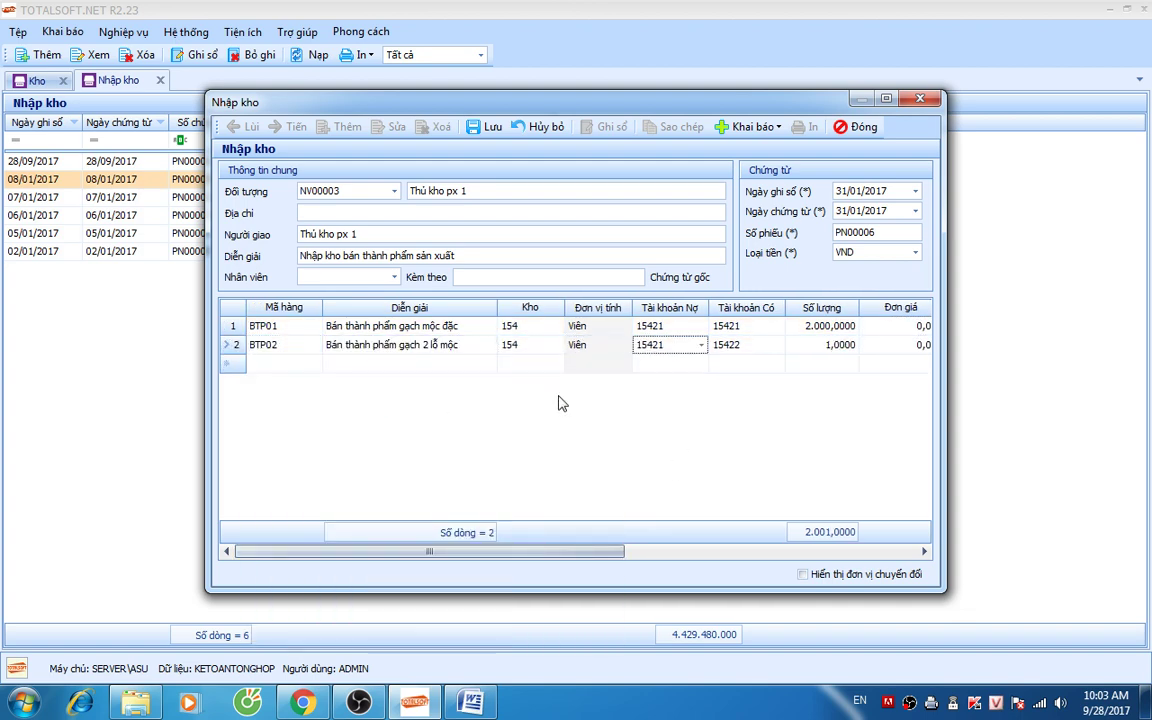
pyautogui.press('BackSpace')
pyautogui.write('1')
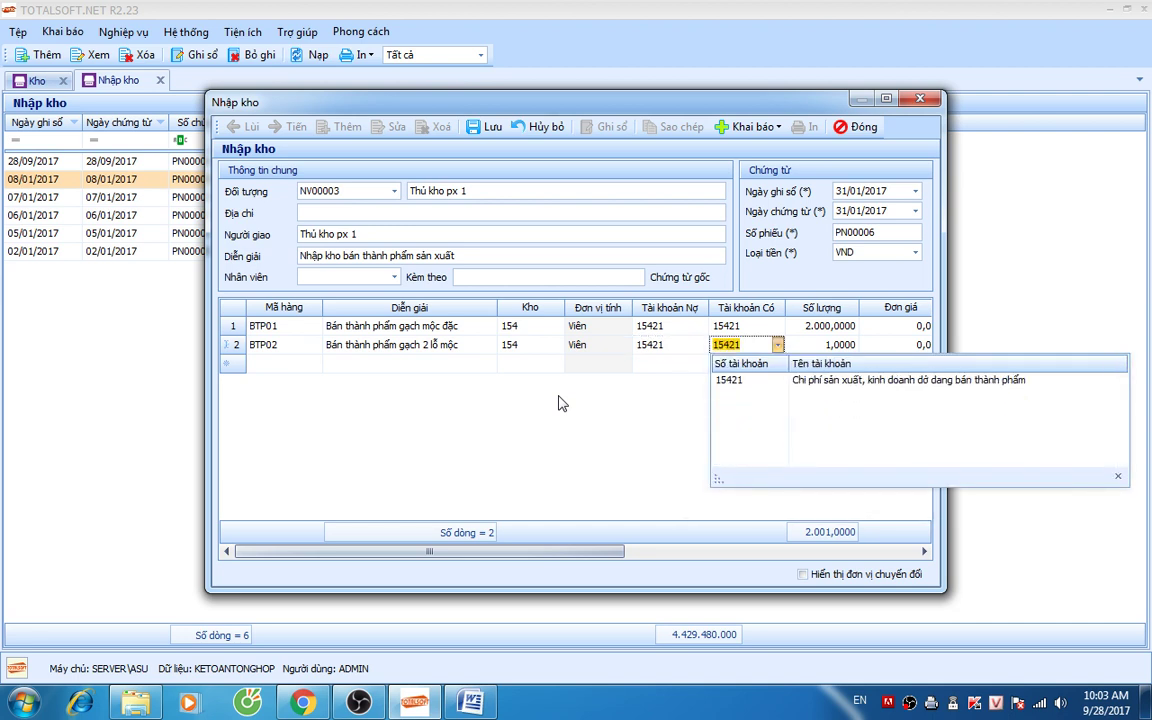
# Step: Set the quantity to 25.000 for the BTP02 line and 20.000 for the BTP01 line
pyautogui.press('Tab')
pyautogui.write('25000')
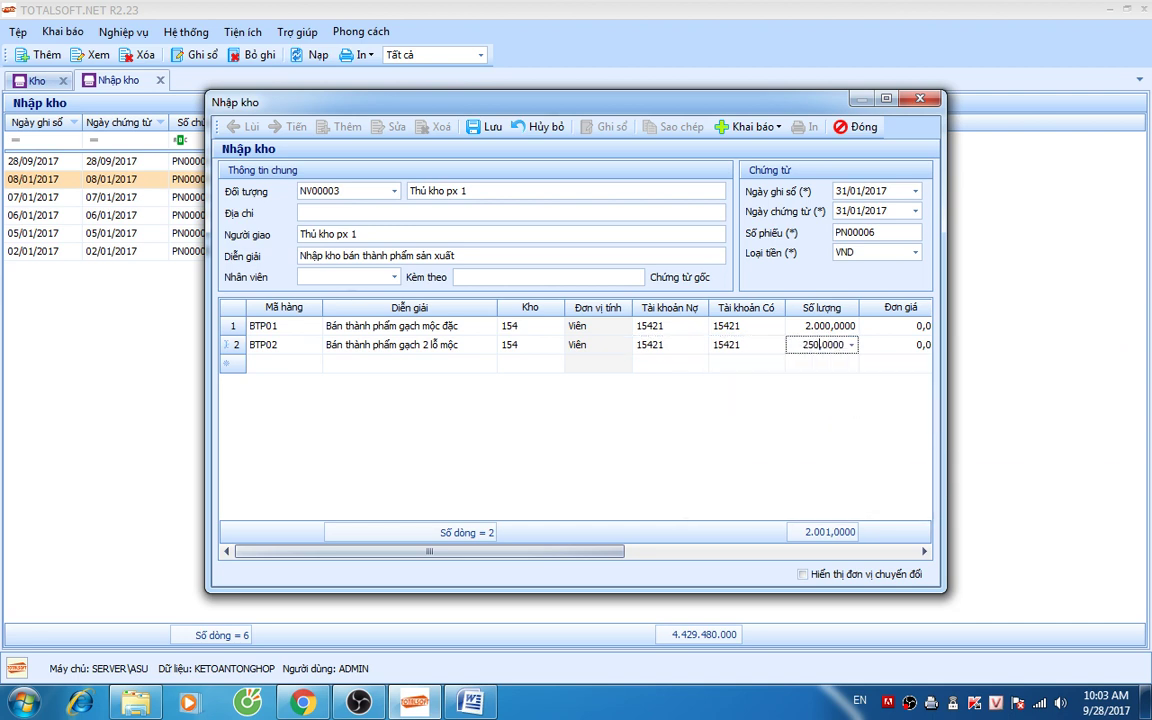
pyautogui.press('BackSpace')
pyautogui.write('0')
pyautogui.press('Up')
pyautogui.write('2')
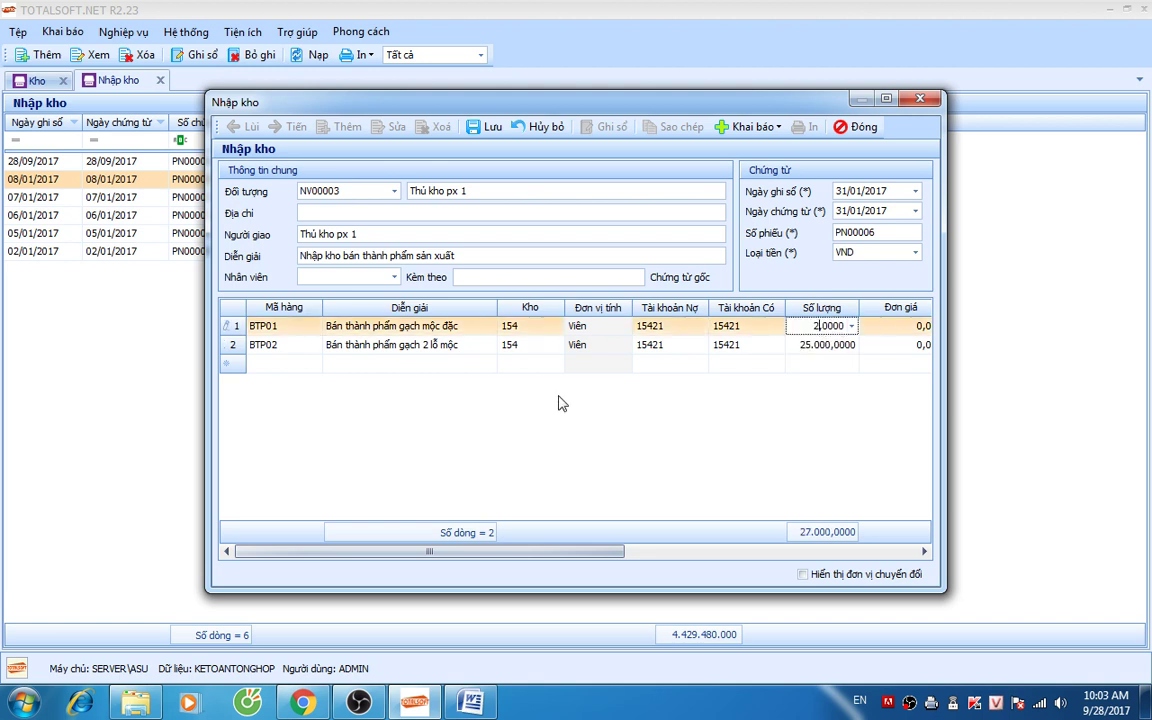
pyautogui.write('0.000')
pyautogui.press('Tab')
pyautogui.press('Tab')
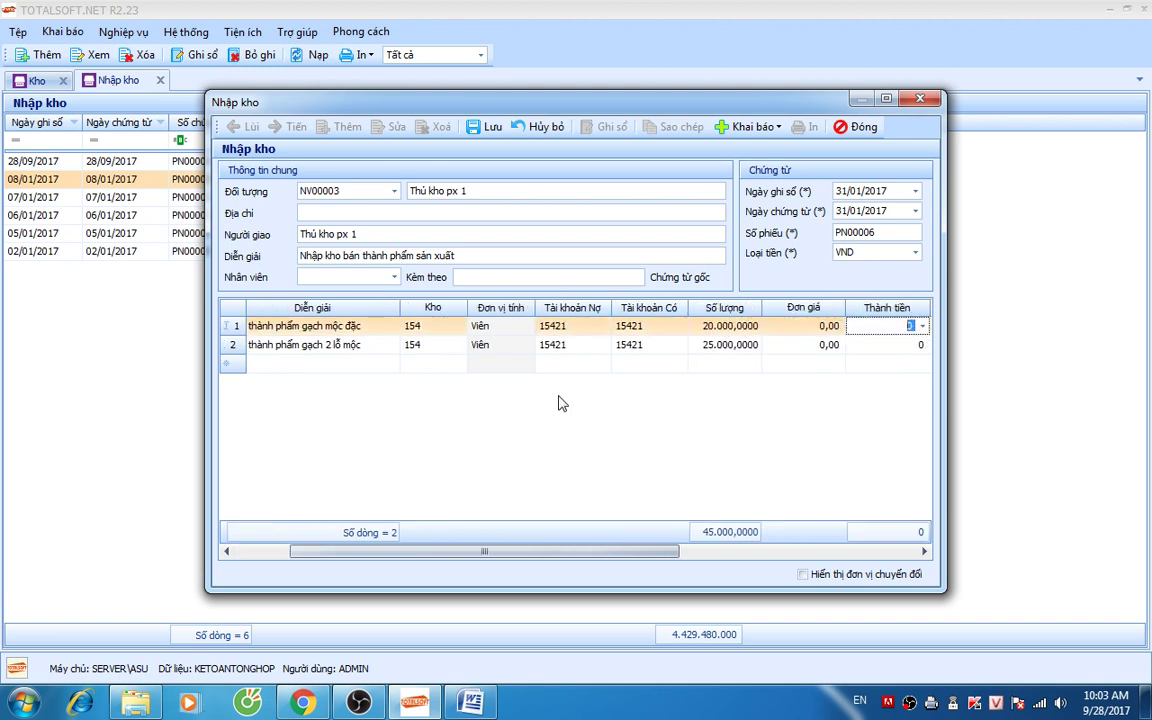
# Step: Check the remaining columns of both receipt lines, including Đối tượng THCP, and save the receipt
pyautogui.moveTo(487, 555); pyautogui.dragTo(537, 557)
pyautogui.moveTo(572, 552); pyautogui.dragTo(745, 552)
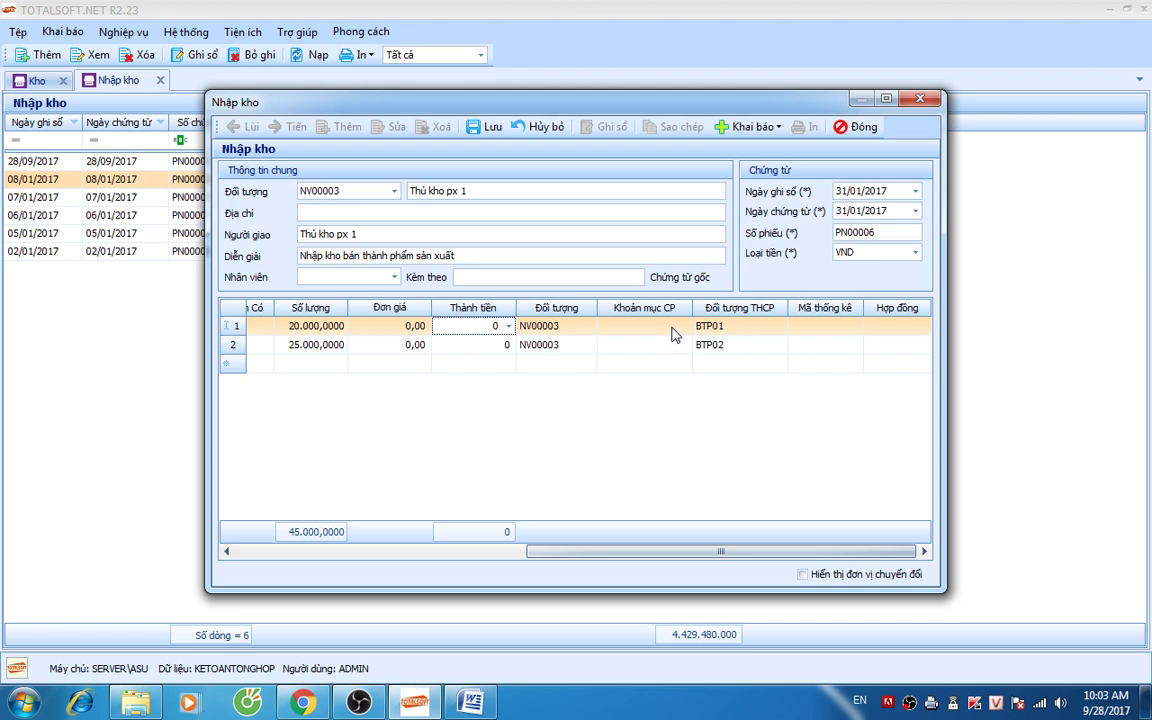
pyautogui.moveTo(690, 551); pyautogui.dragTo(275, 555)
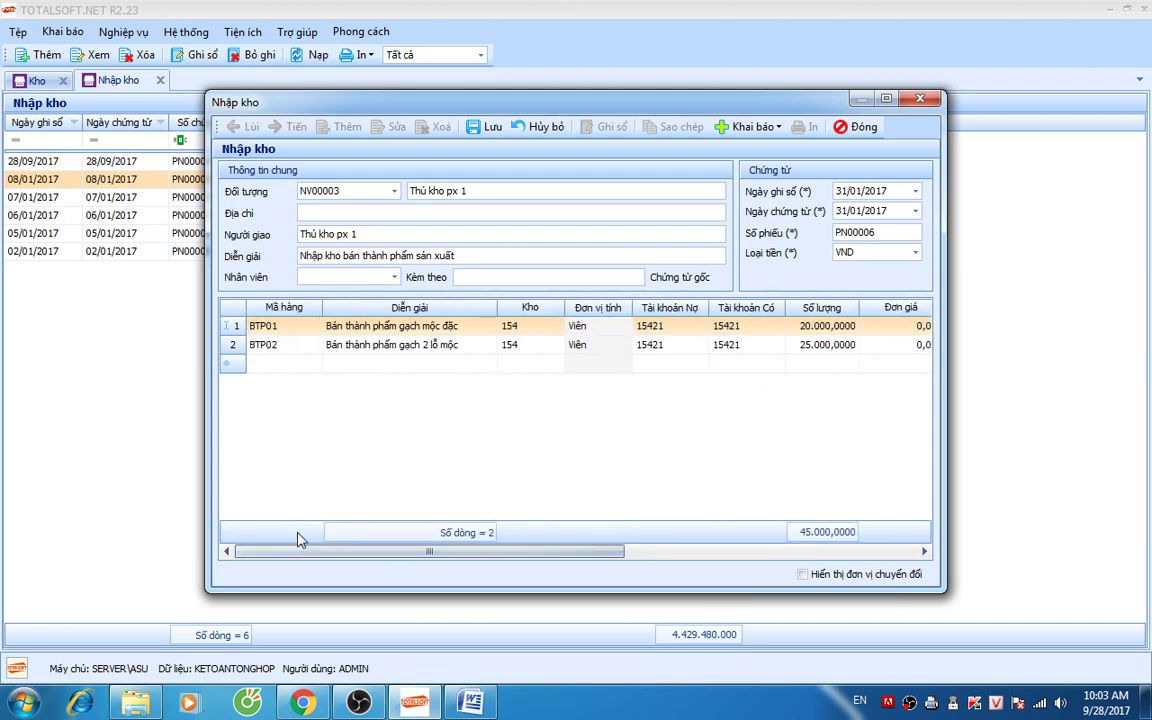
pyautogui.click(490, 126)
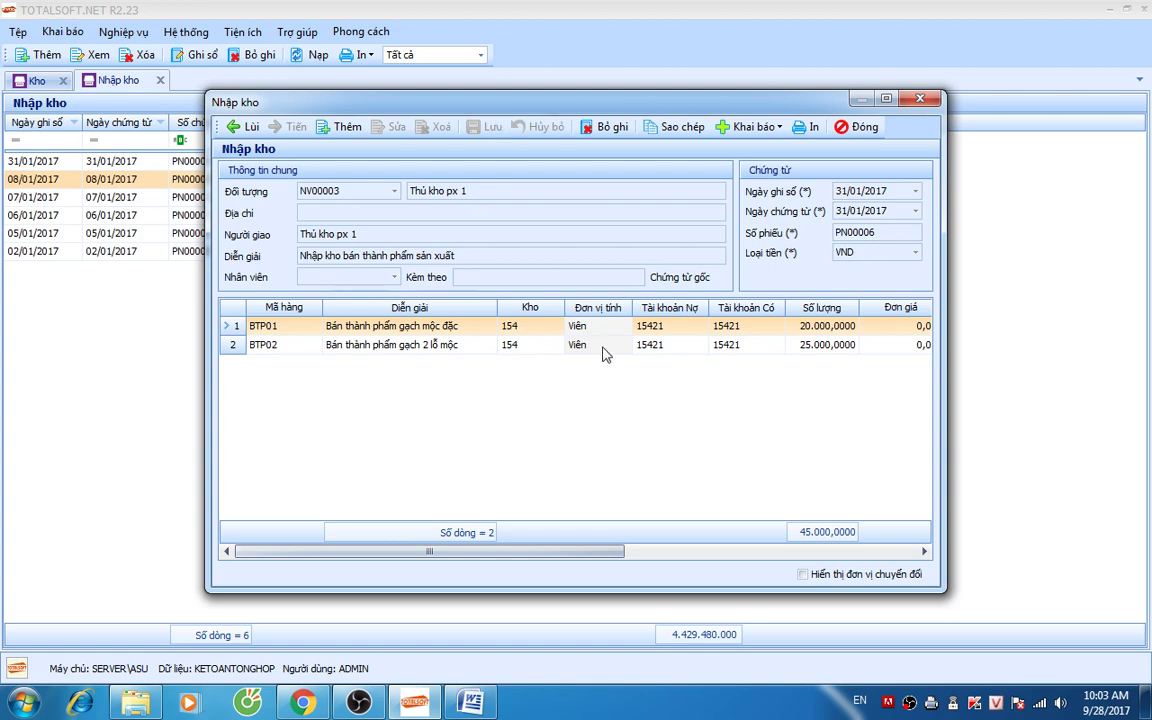
pyautogui.click(663, 347)
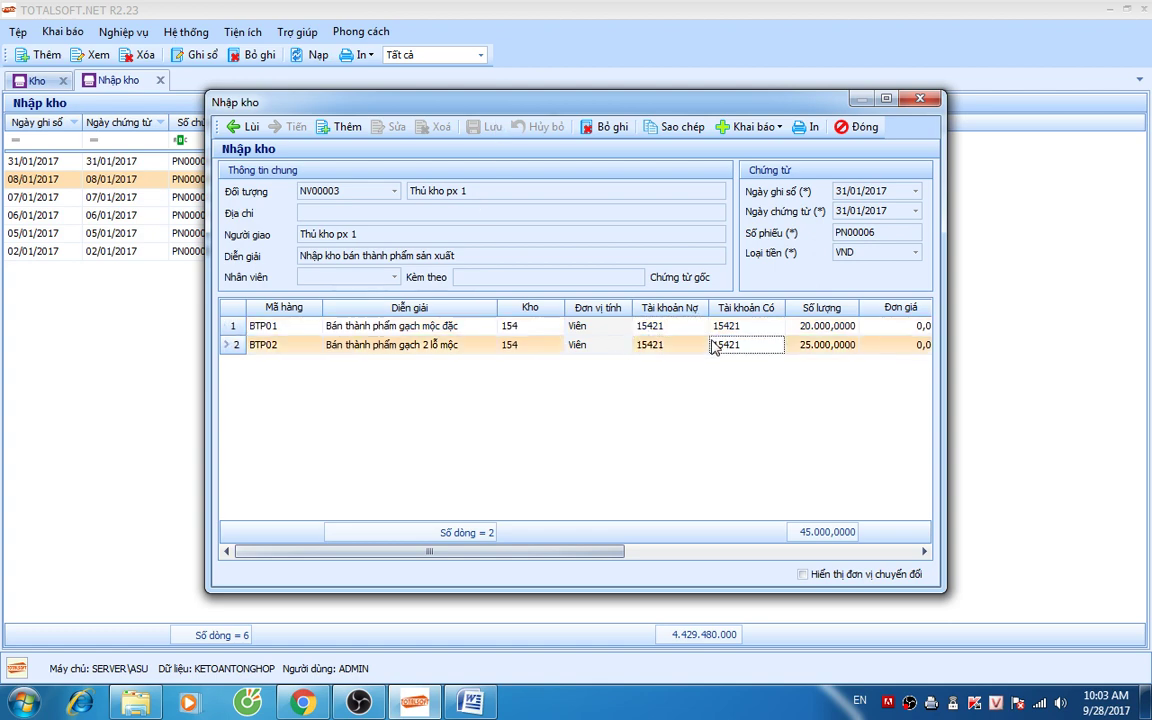
# Step: Switch to Chrome to check the Totalsoft.net Facebook page's live post and notifications, then return to the receipt in Totalsoft.net
pyautogui.click(303, 703)
pyautogui.scroll(-4, 463, 461)
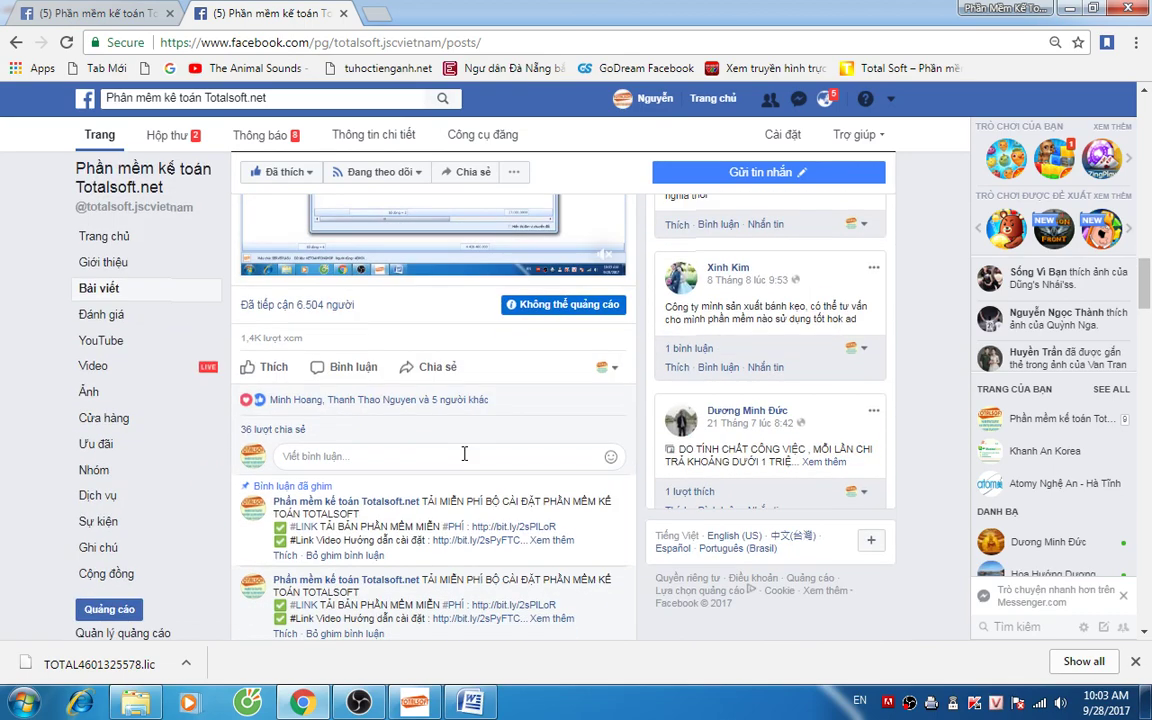
pyautogui.scroll(3, 457, 435)
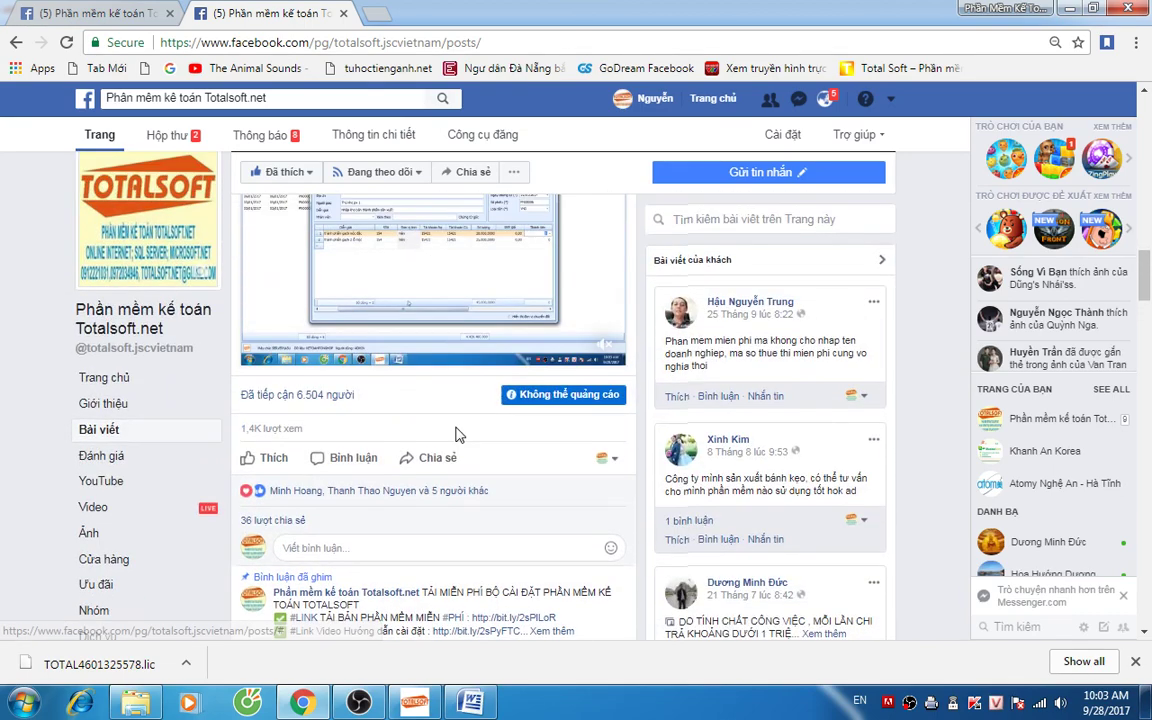
pyautogui.scroll(-4, 457, 435)
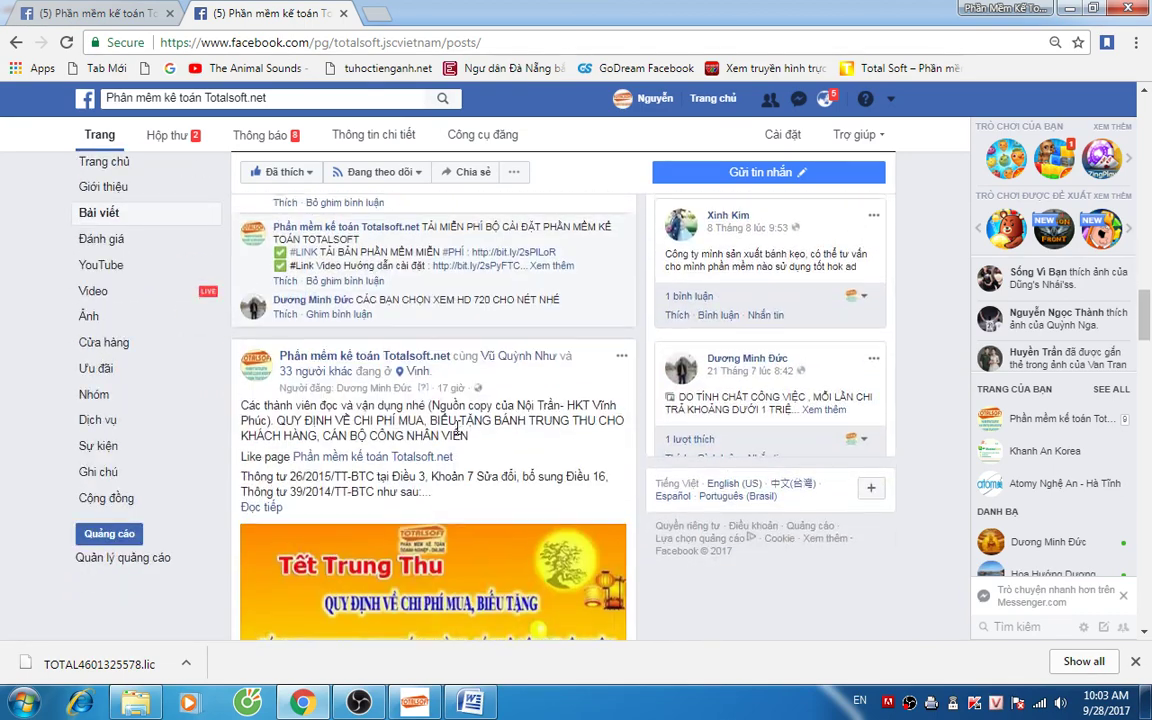
pyautogui.scroll(2, 459, 428)
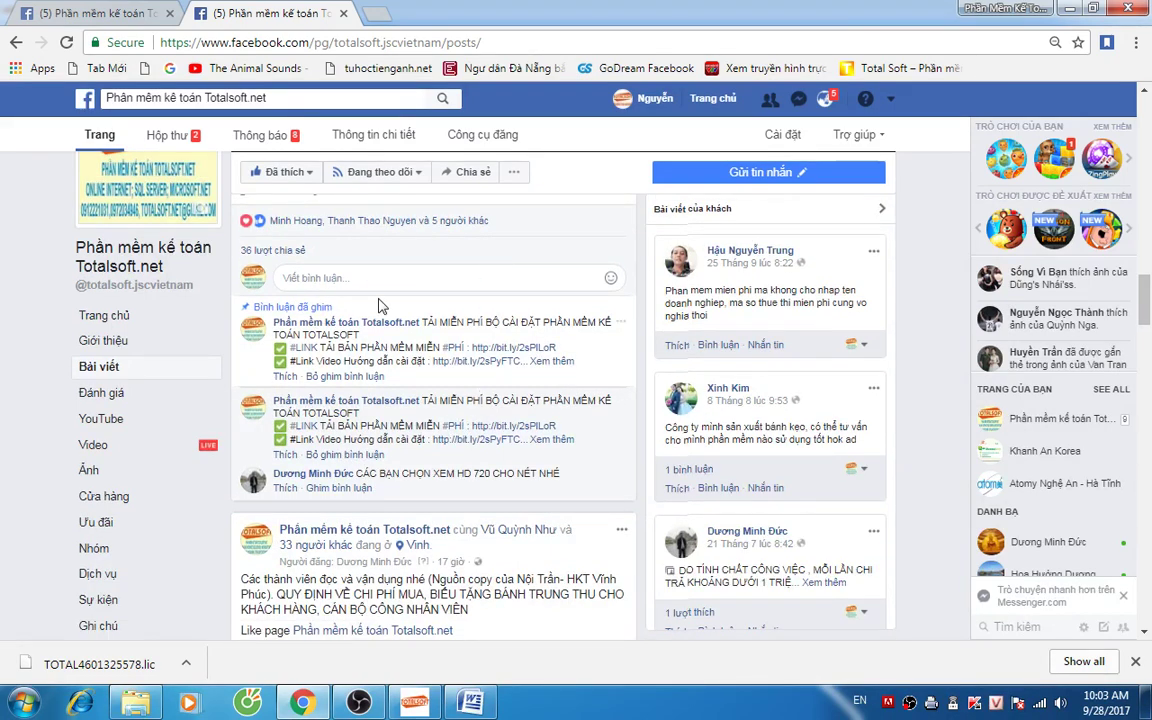
pyautogui.scroll(5, 558, 252)
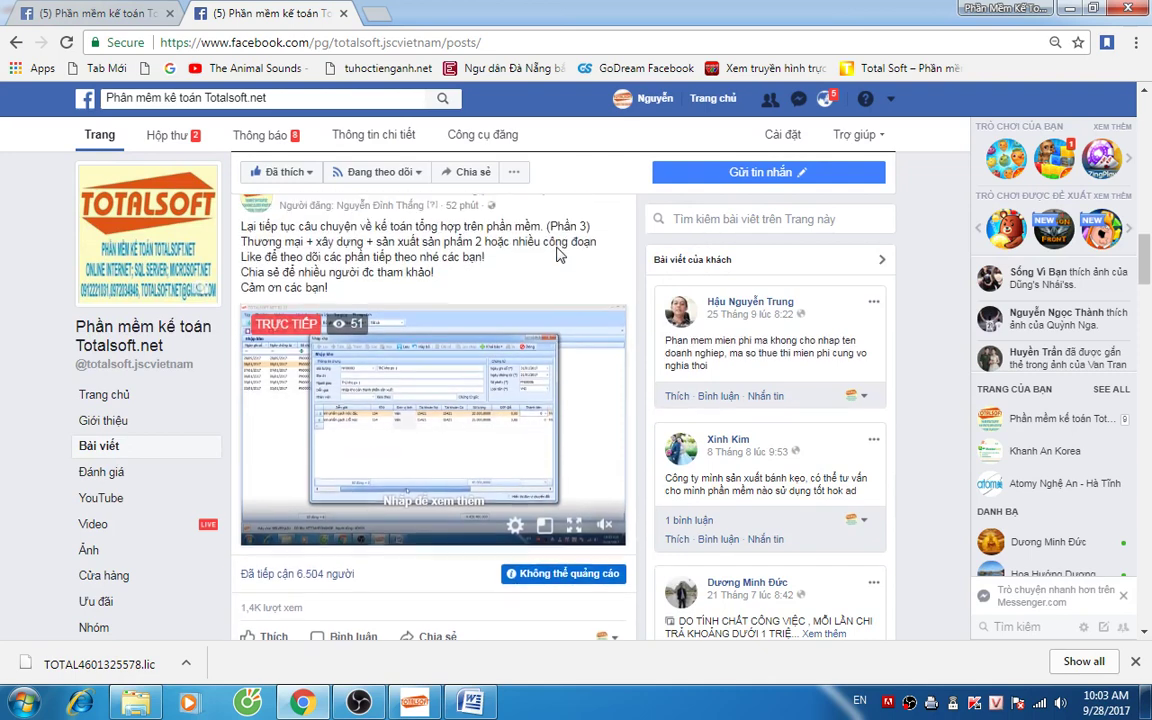
pyautogui.click(824, 100)
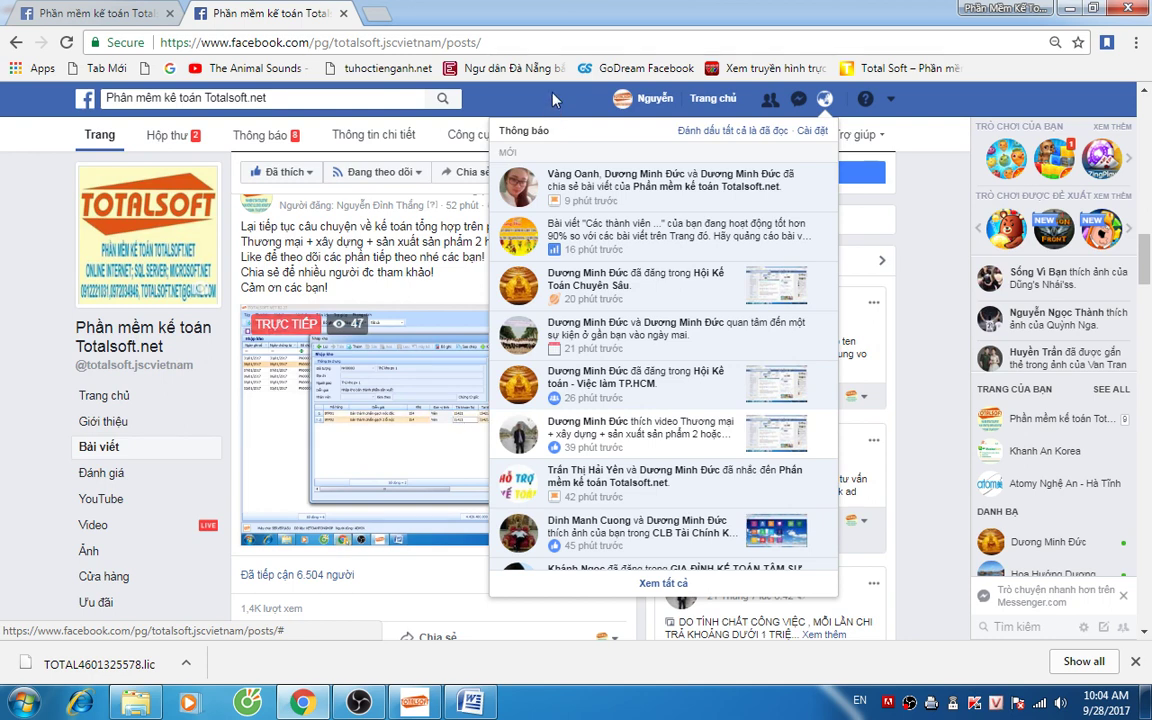
pyautogui.click(555, 100)
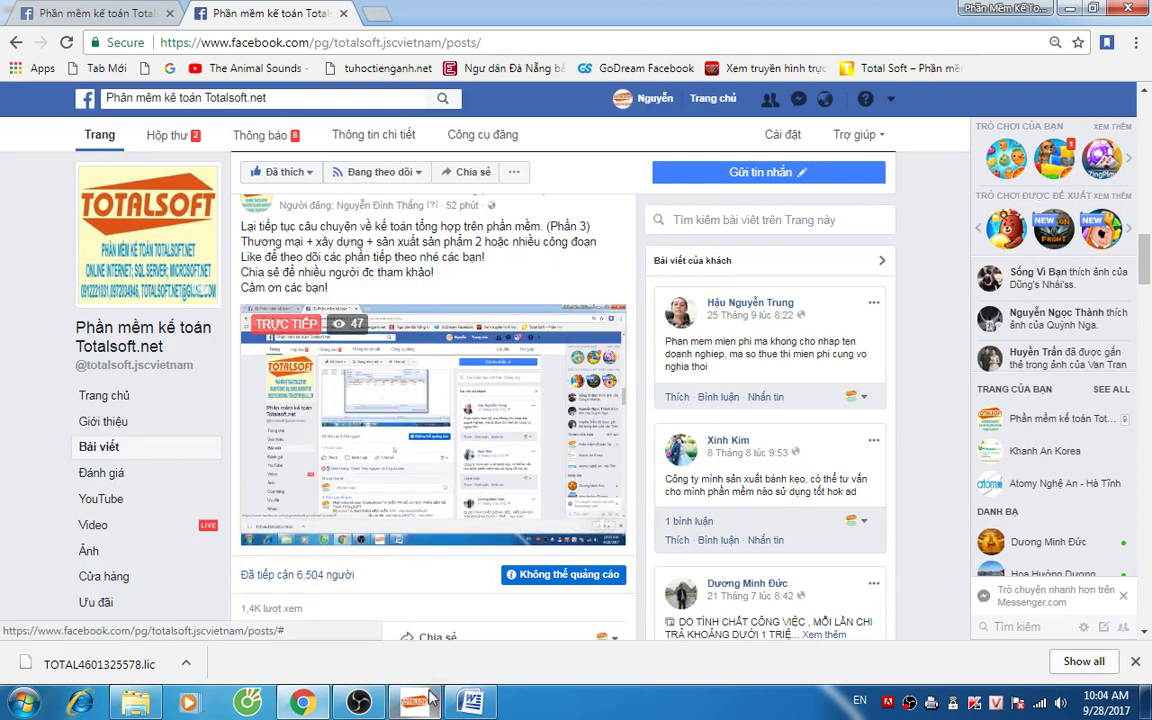
pyautogui.moveTo(478, 703)
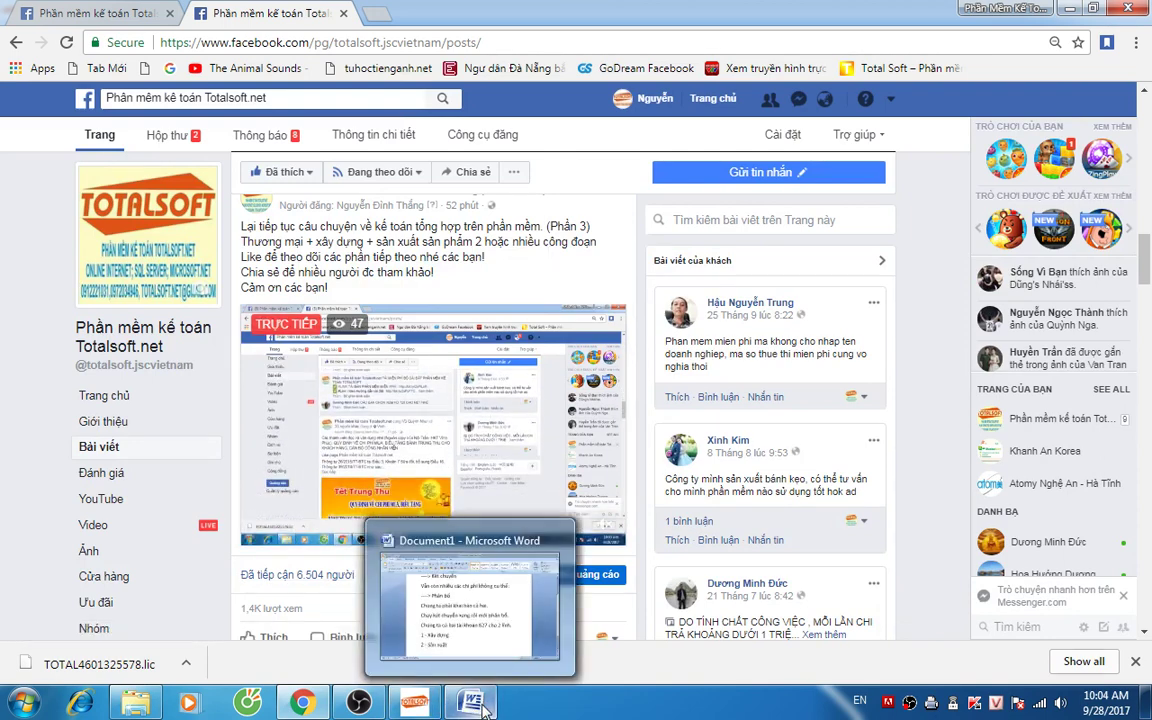
pyautogui.click(415, 703)
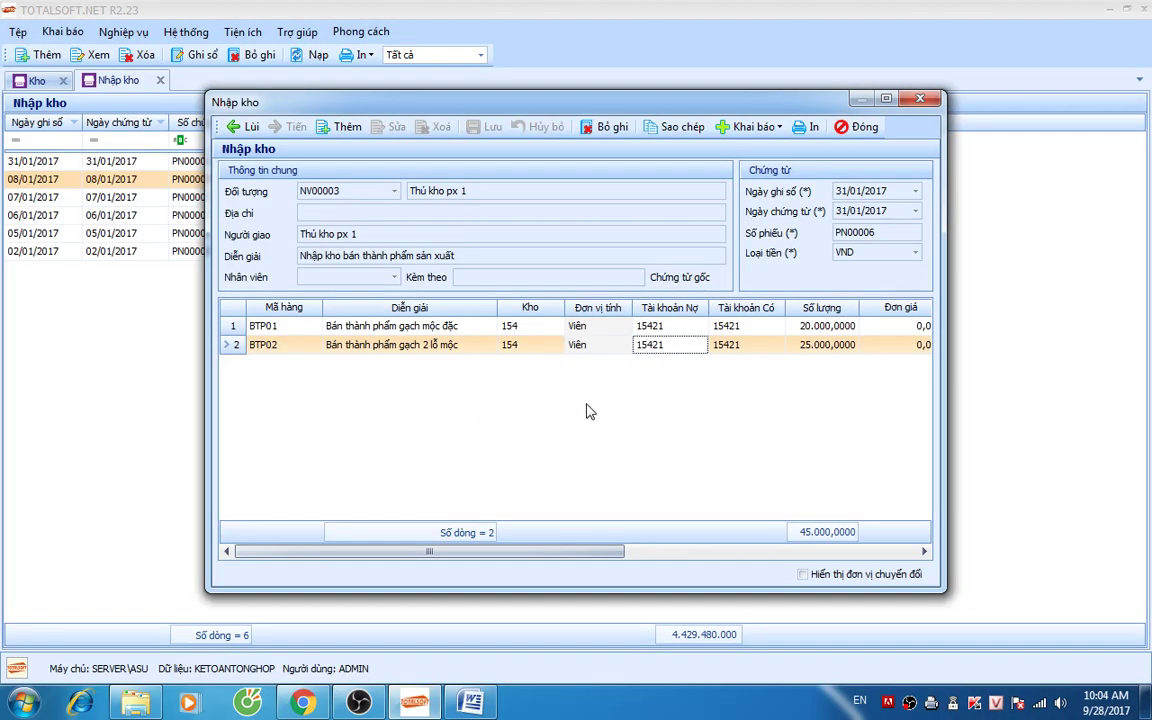
pyautogui.moveTo(530, 551)
pyautogui.mouseDown()
pyautogui.moveTo(617, 553)
pyautogui.moveTo(687, 487)
pyautogui.moveTo(610, 551)
pyautogui.moveTo(548, 551)
pyautogui.mouseUp()
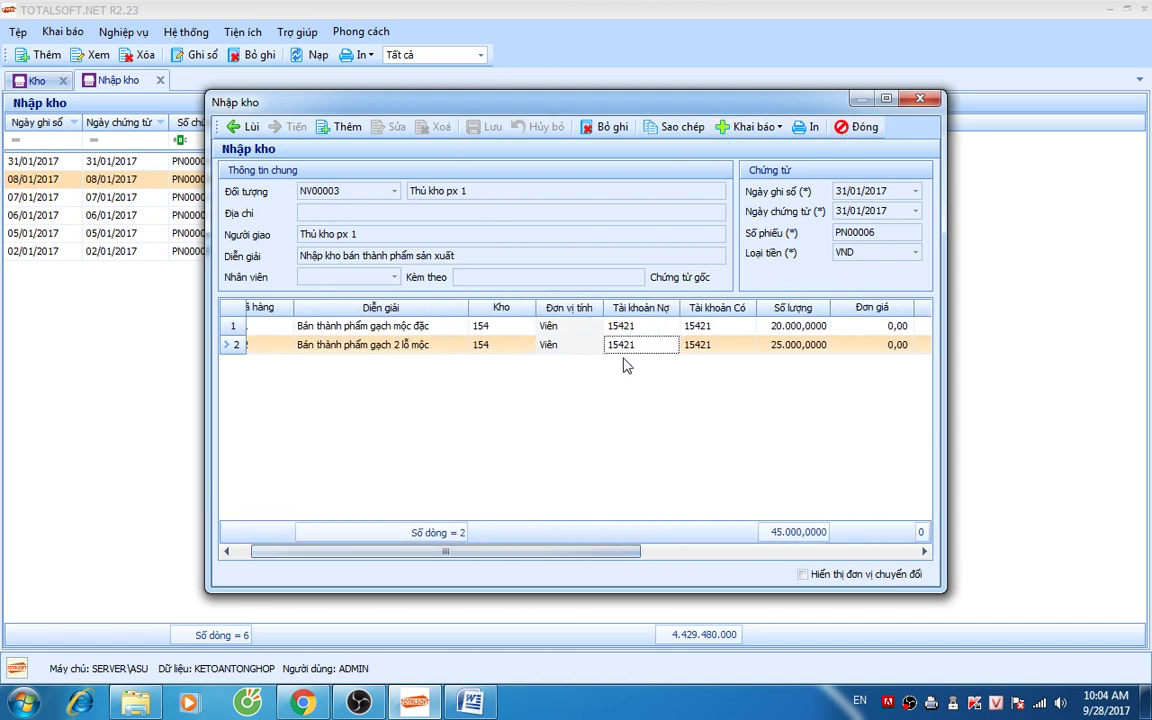
# Step: Switch to Word and, after a blank line below the notes, write "Giải thích việc hạch toán bán thành phẩm khi nhập kho"
pyautogui.click(470, 703)
pyautogui.press('Return')
pyautogui.press('Return')
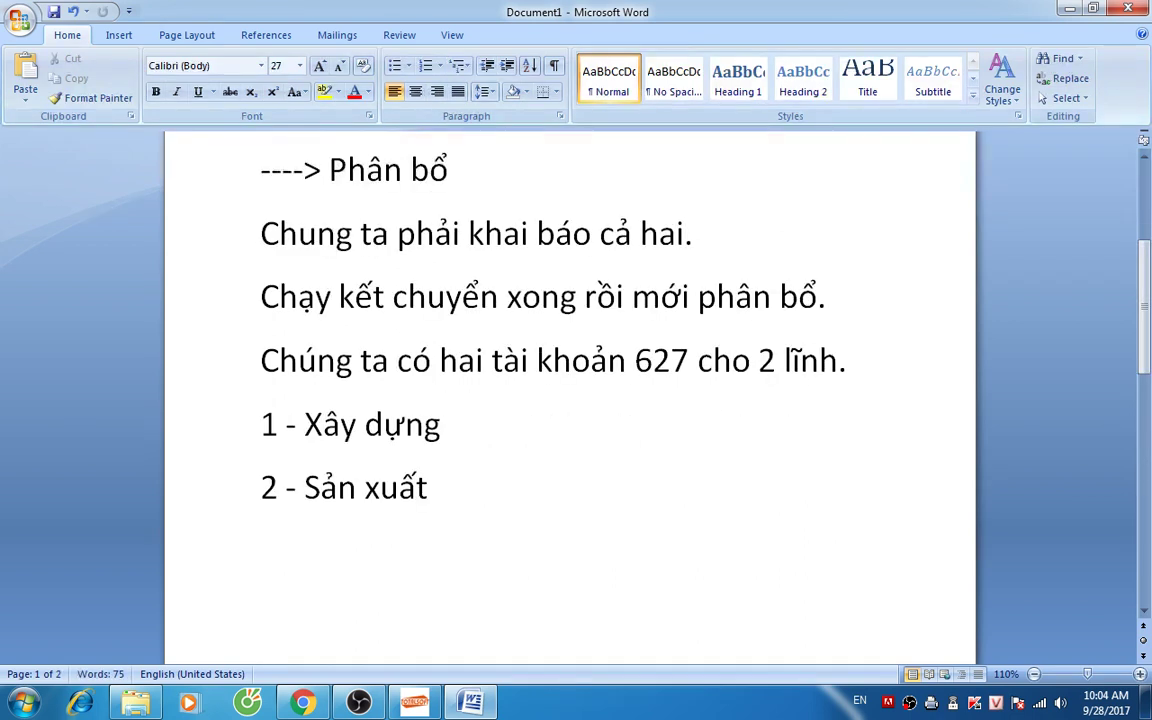
pyautogui.write('Giải thi')
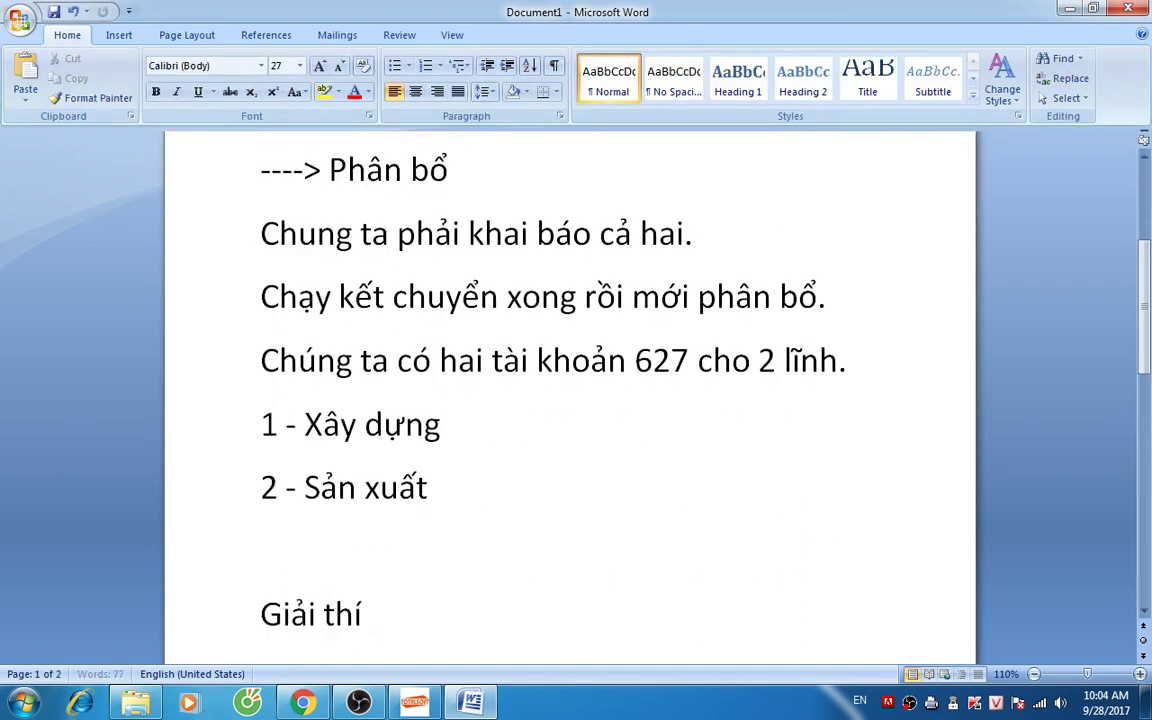
pyautogui.write('ch việc hach')
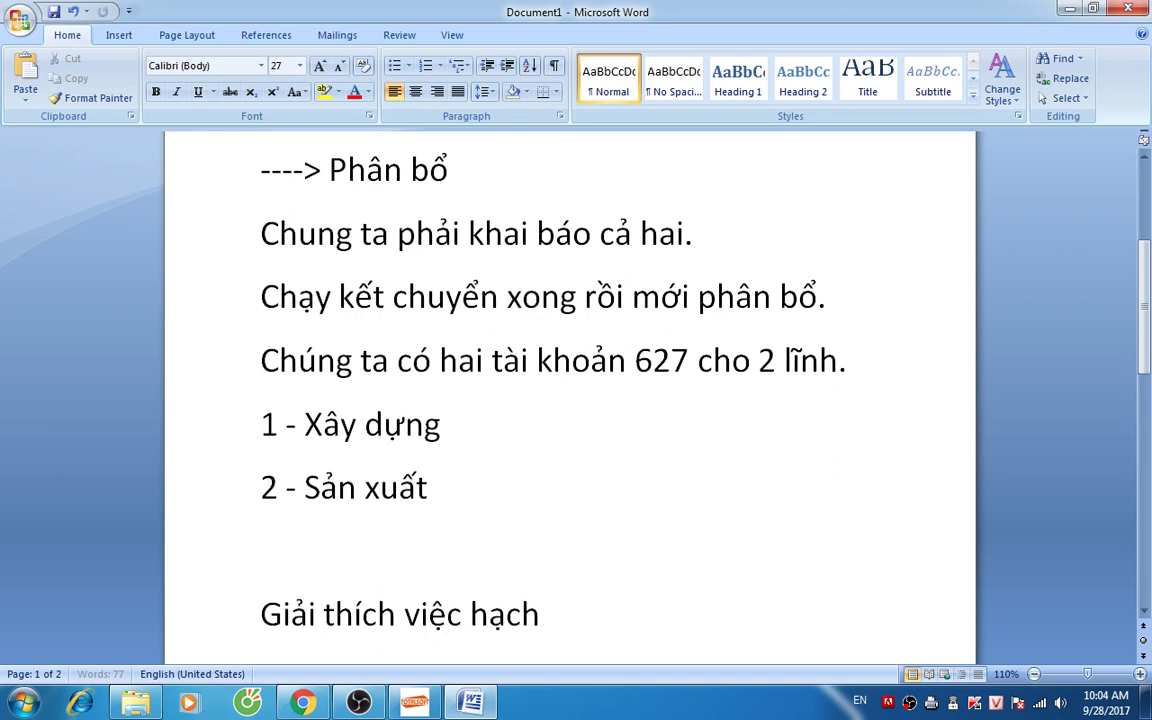
pyautogui.write(' toán ba')
pyautogui.write('n thành phẩm kh')
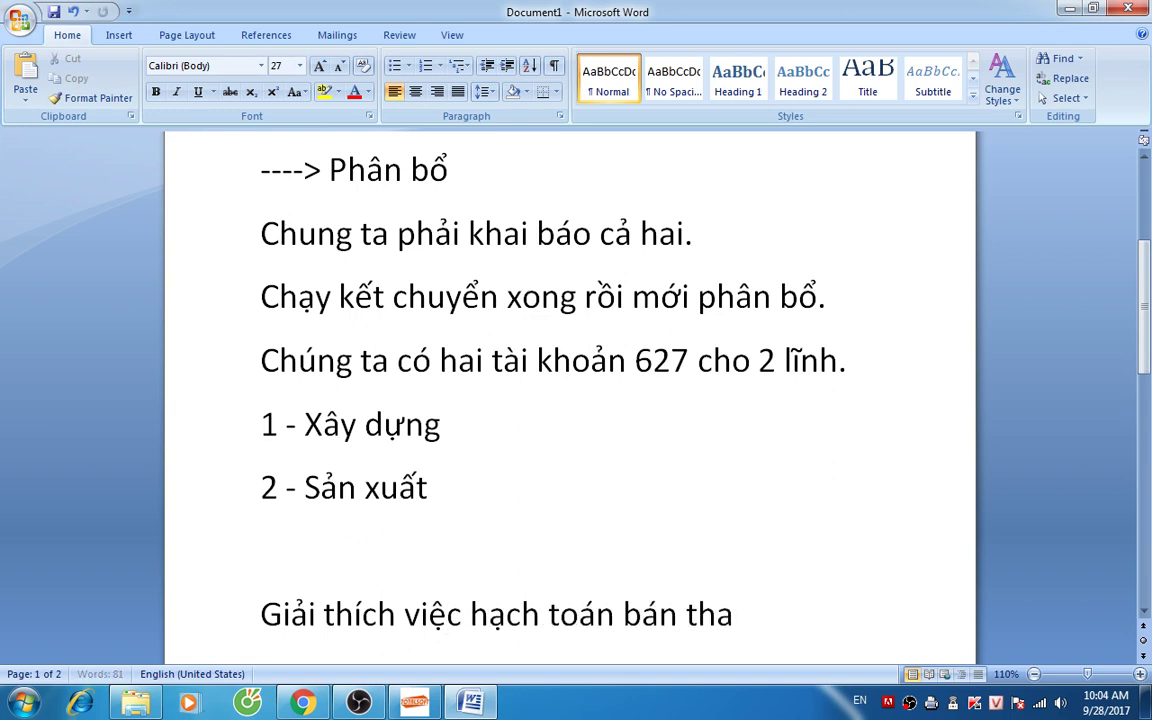
pyautogui.write('i nhập kho')
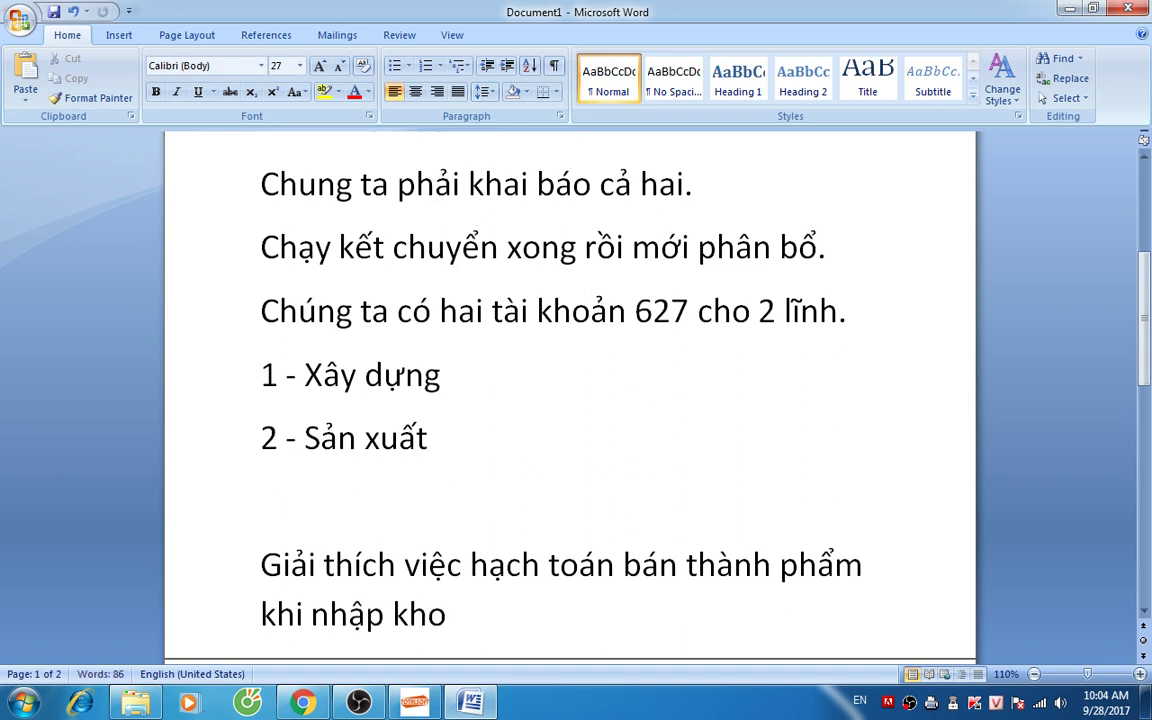
# Step: Continue the explanation heading with an opening parenthesis and the words "khác thành phẩm nhập kho"
pyautogui.write(' (jka')
pyautogui.press('BackSpace')
pyautogui.press('BackSpace')
pyautogui.press('BackSpace')
pyautogui.write('kh')
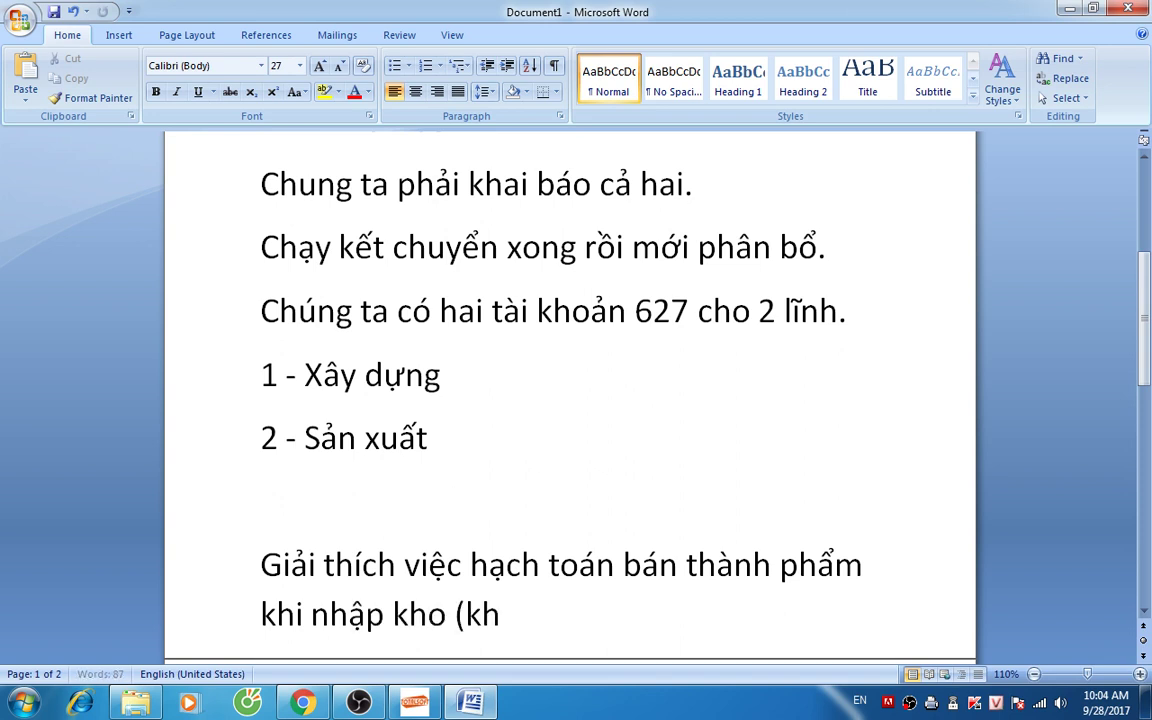
pyautogui.write('ác thành phẩm')
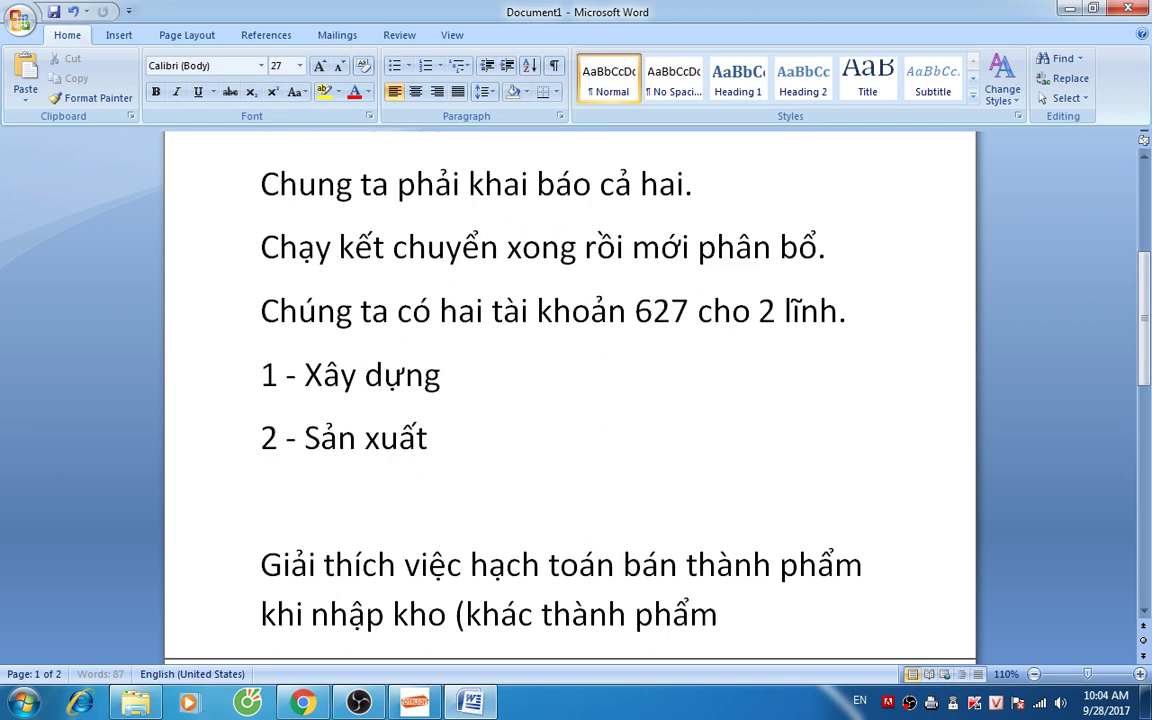
pyautogui.write(' nhaập kho')
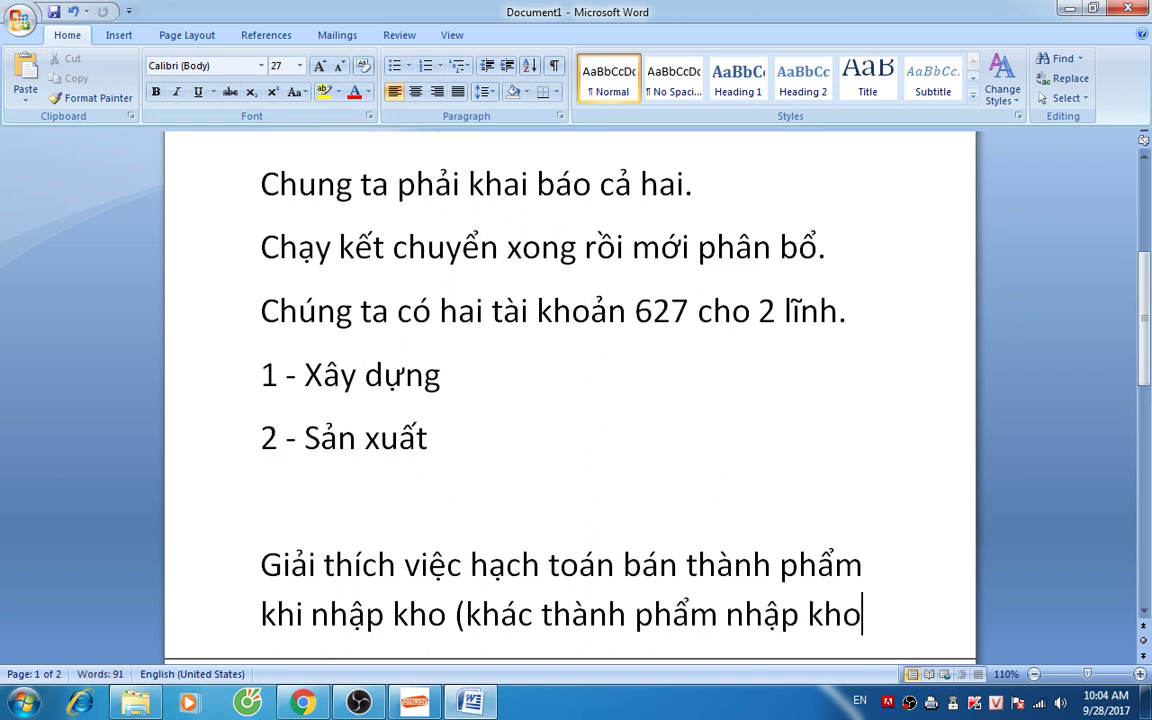
# Step: Complete the parenthetical note with the finished-goods entry "Nợ 155 - có 154" before the closing parenthesis
pyautogui.write(')')
pyautogui.press('Return')
pyautogui.write('Nợ ')
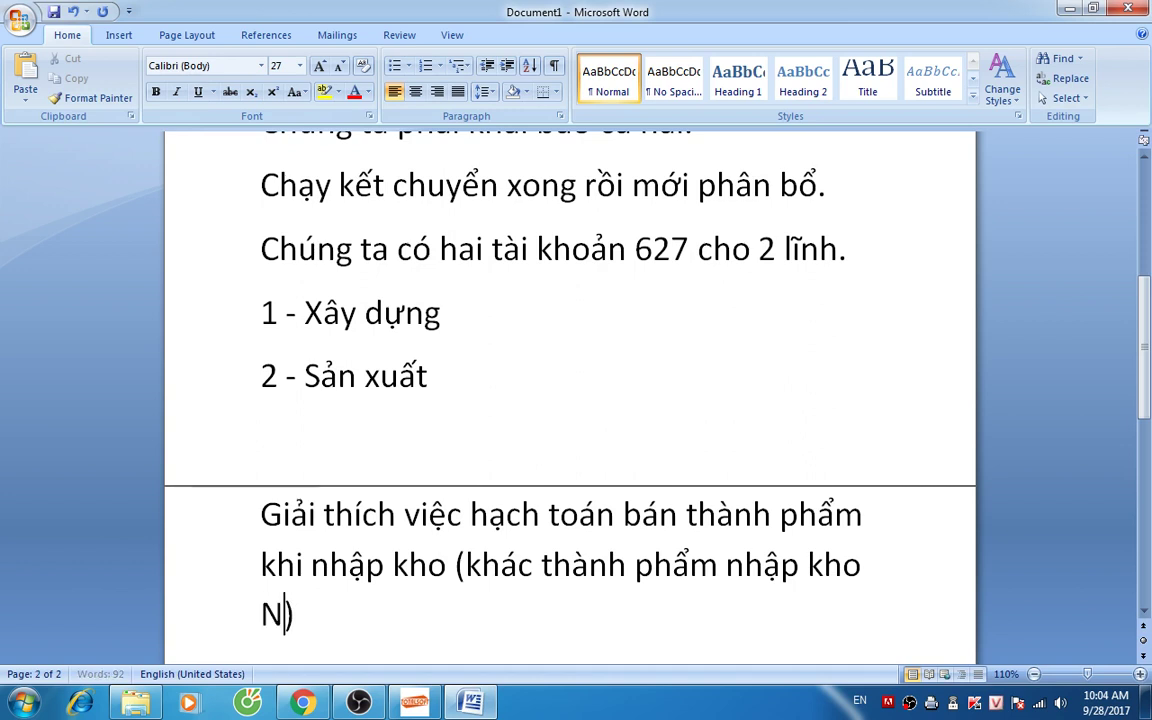
pyautogui.write('155 0-')
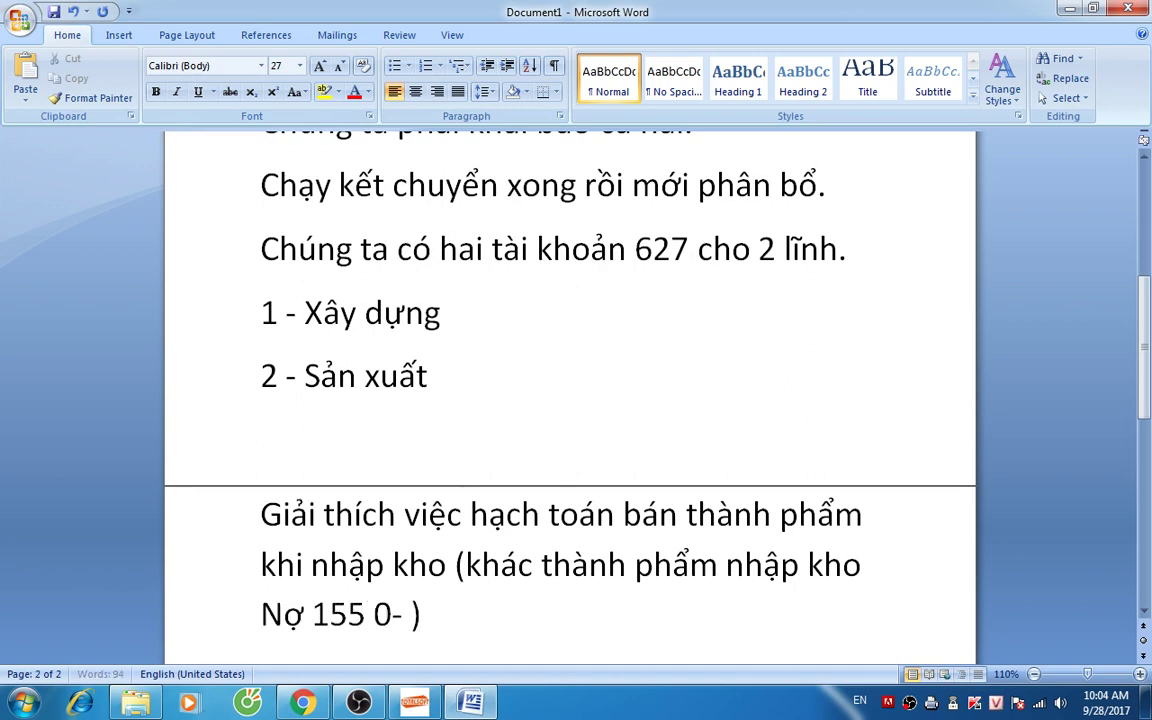
pyautogui.press('BackSpace')
pyautogui.press('BackSpace')
pyautogui.write('- ')
pyautogui.write(' có 154')
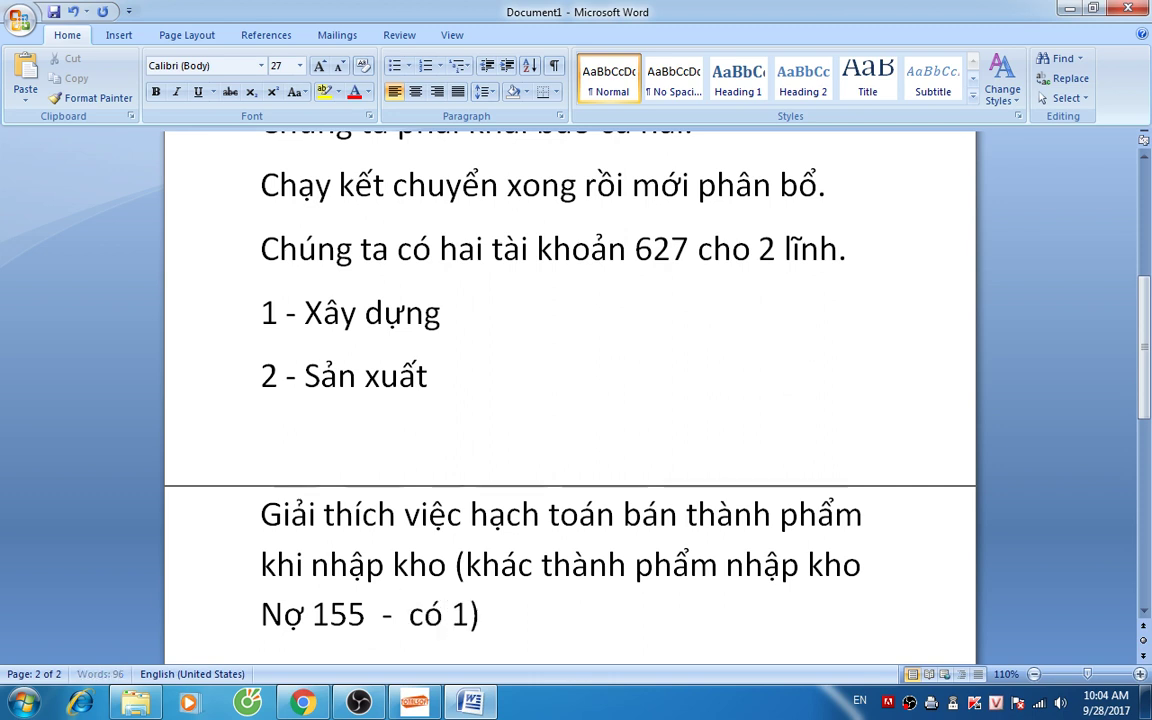
# Step: Below the heading's parenthetical note, start a new paragraph with "Khi chúng ta kết chuyển chi phí từ"
pyautogui.click(545, 616)
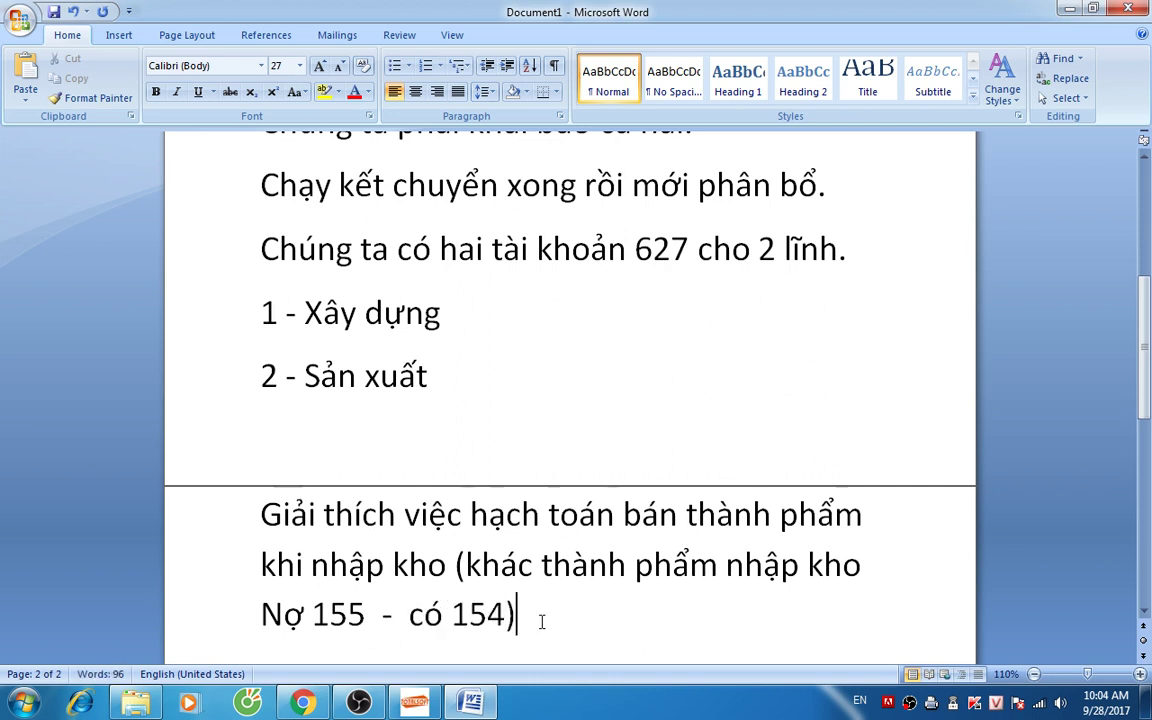
pyautogui.press('Return')
pyautogui.write('Khi chúng t')
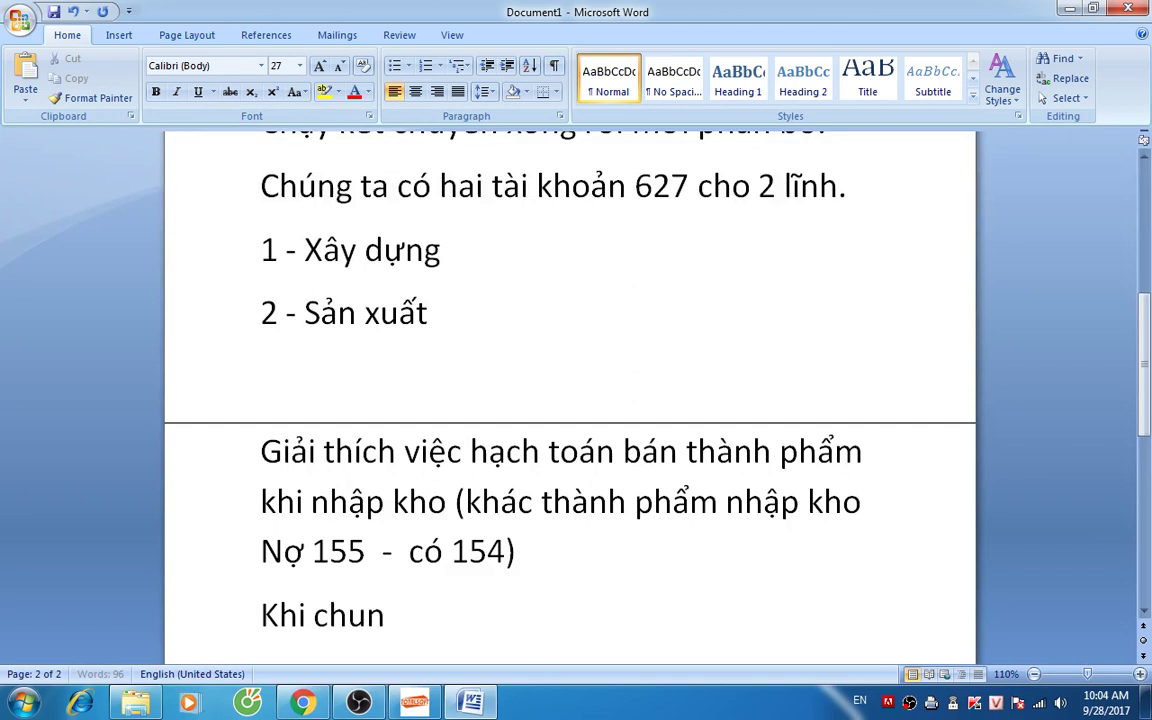
pyautogui.write('a keeyt')
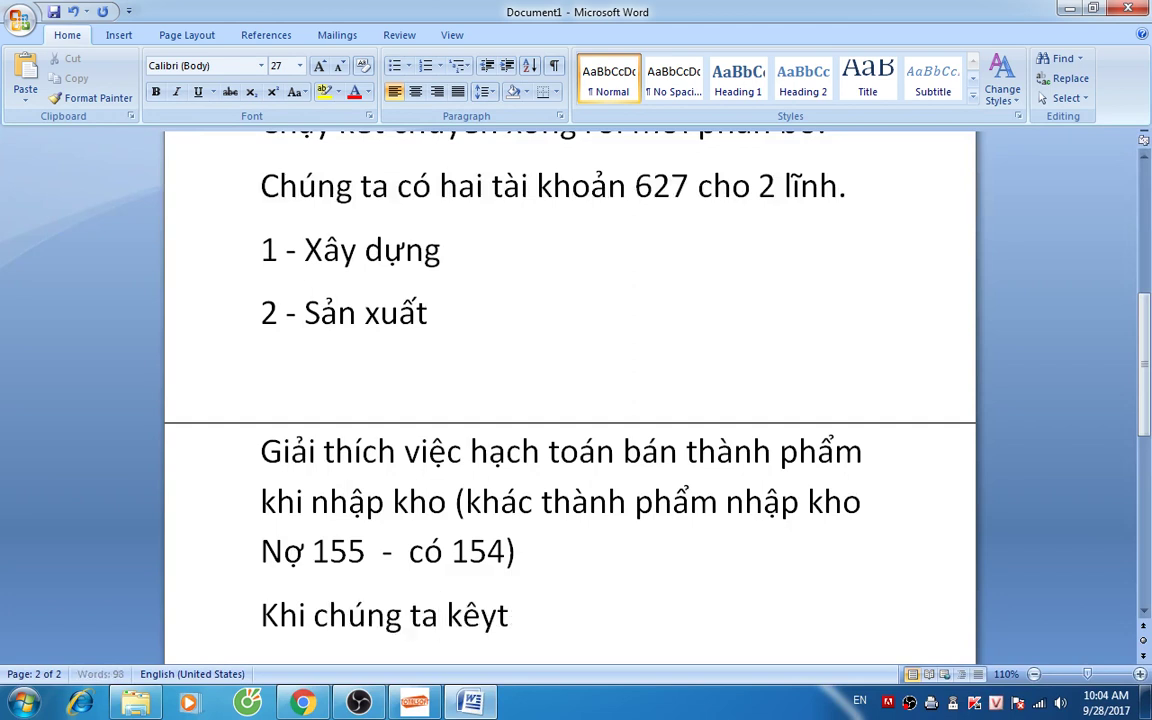
pyautogui.write('e')
pyautogui.press('BackSpace')
pyautogui.press('BackSpace')
pyautogui.press('BackSpace')
pyautogui.write('ets chuyeenr c')
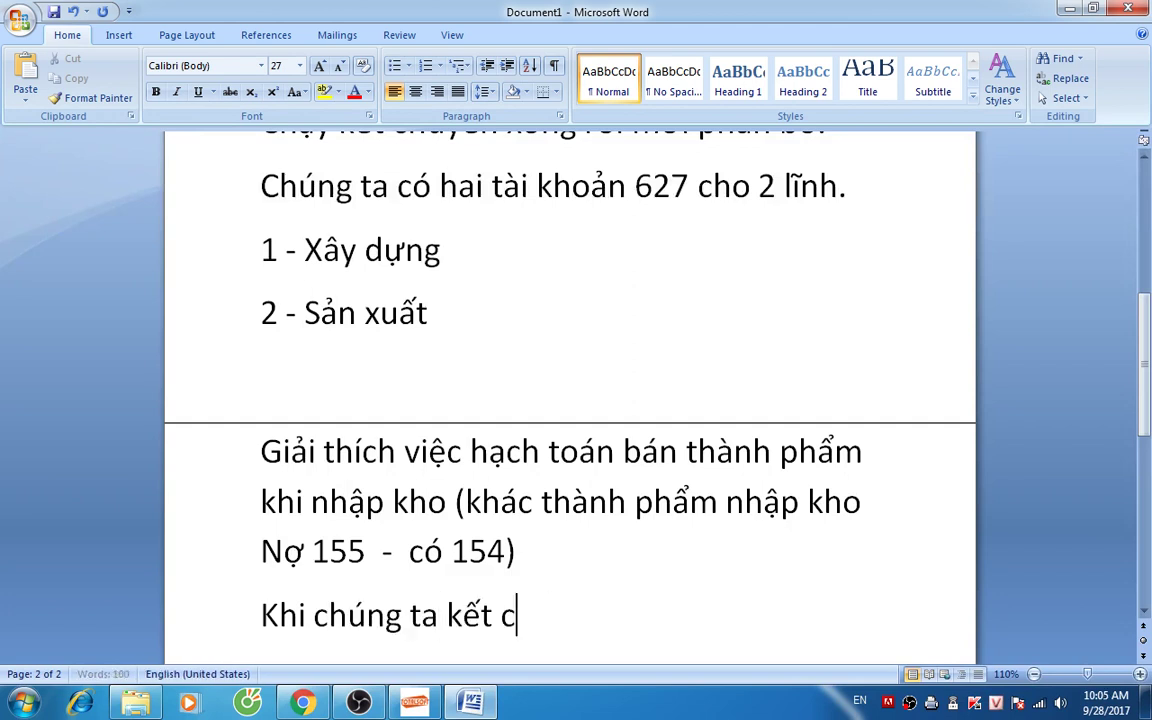
pyautogui.write('hi ph')
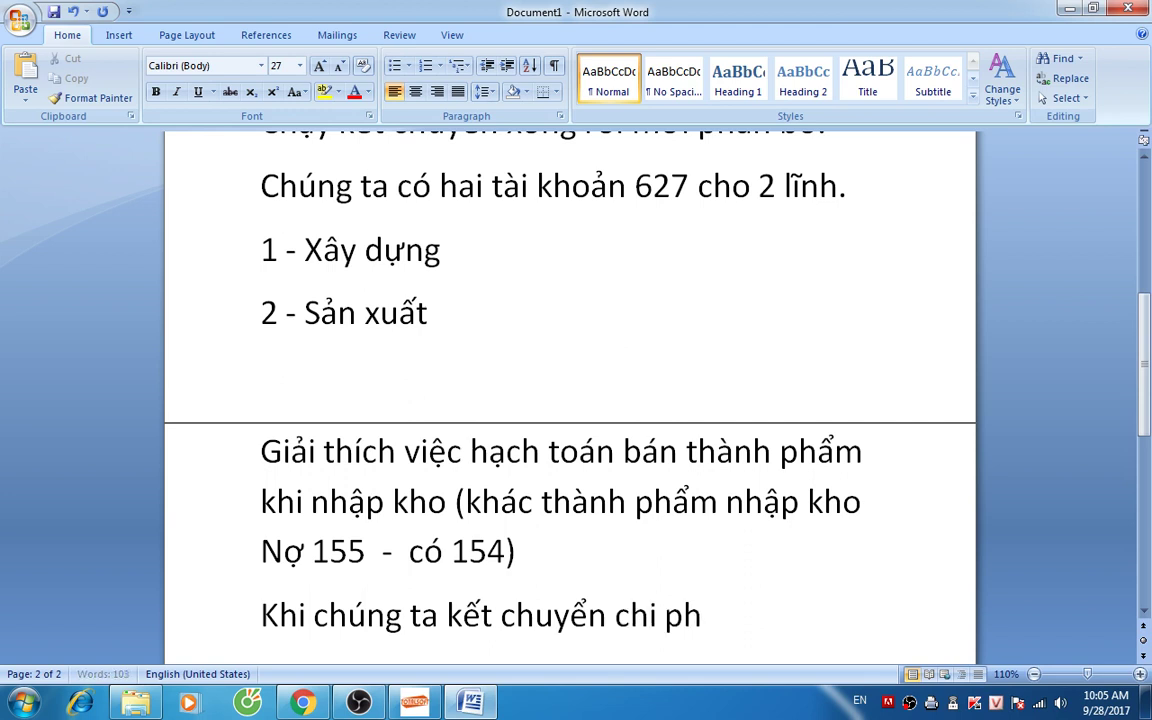
pyautogui.write('is tuwf tia')
pyautogui.press('BackSpace')
pyautogui.press('BackSpace')
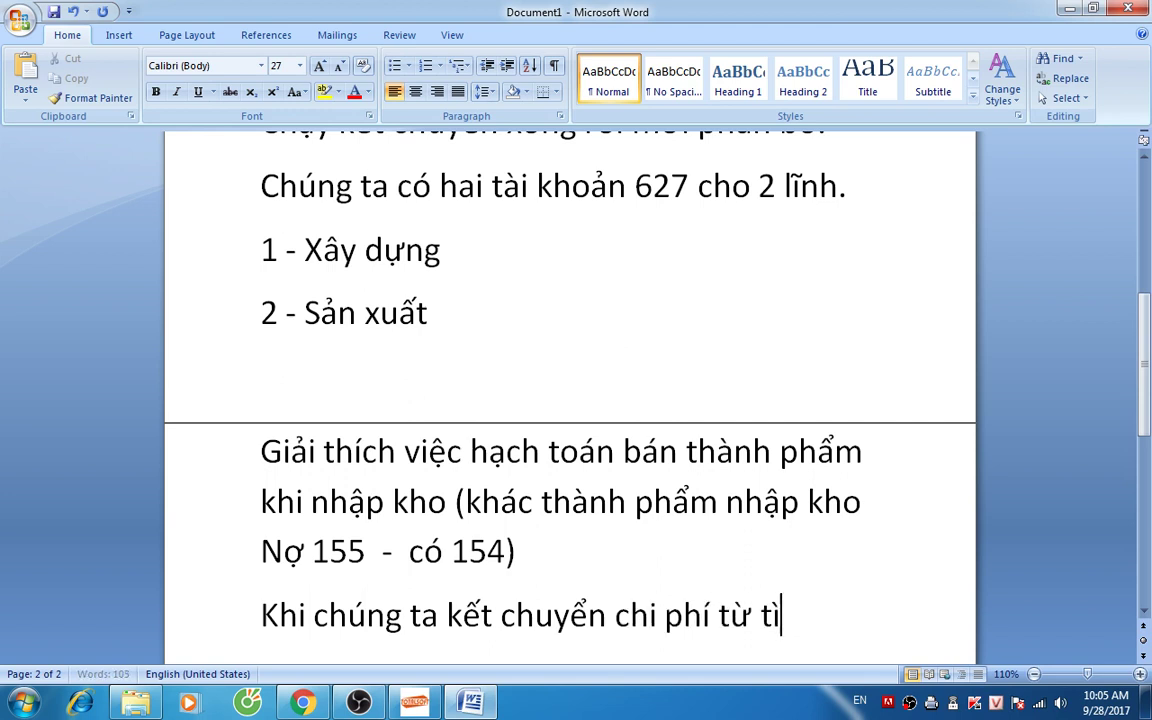
# Step: Continue the cost-transfer sentence with the accounts involved: "tài khoản 621,622,627 về 154"
pyautogui.write('aif kharon ')
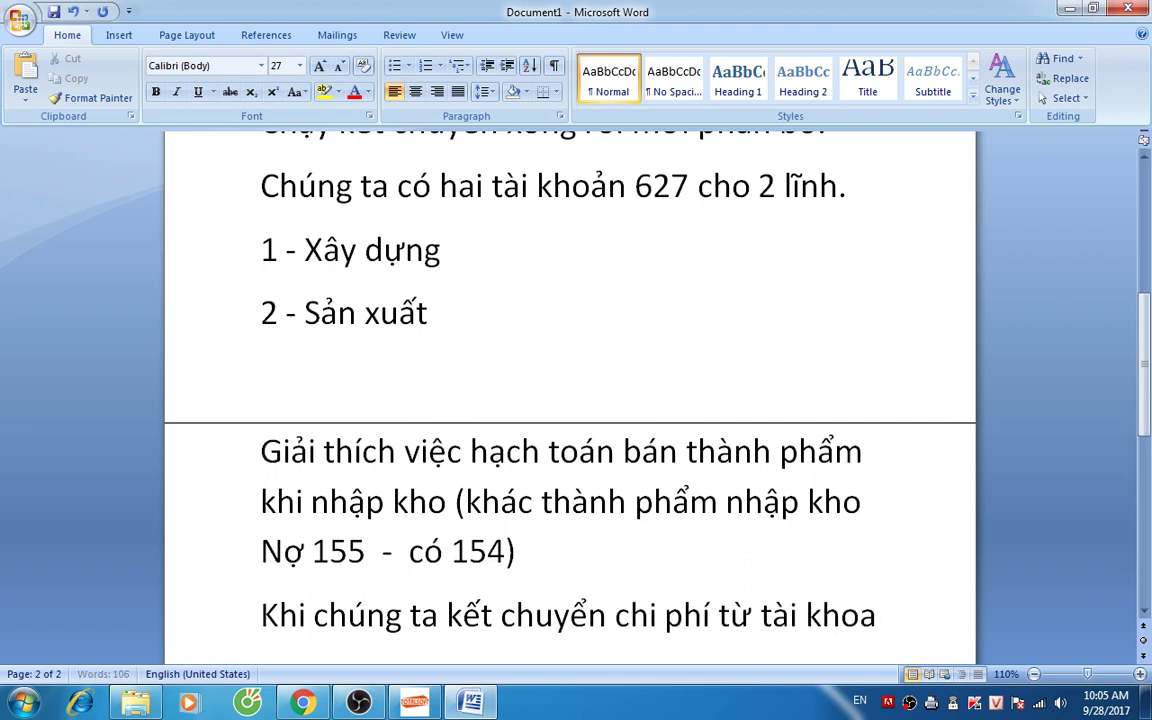
pyautogui.write('6')
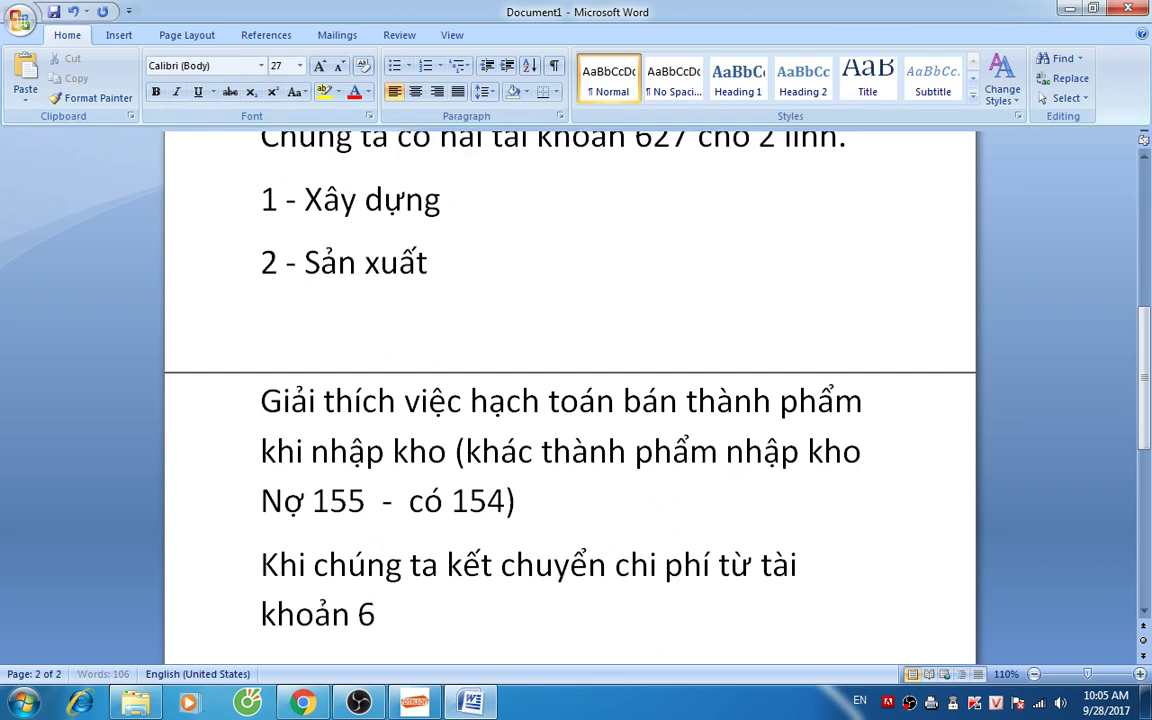
pyautogui.write('21,6')
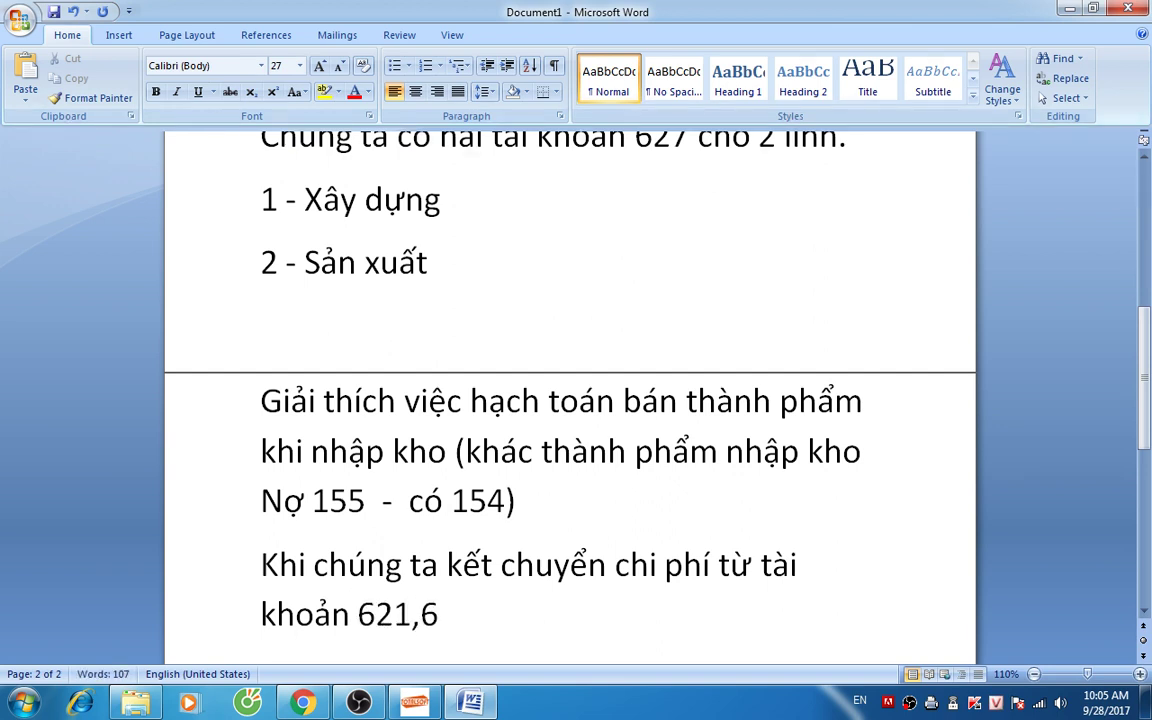
pyautogui.write('22,627 v')
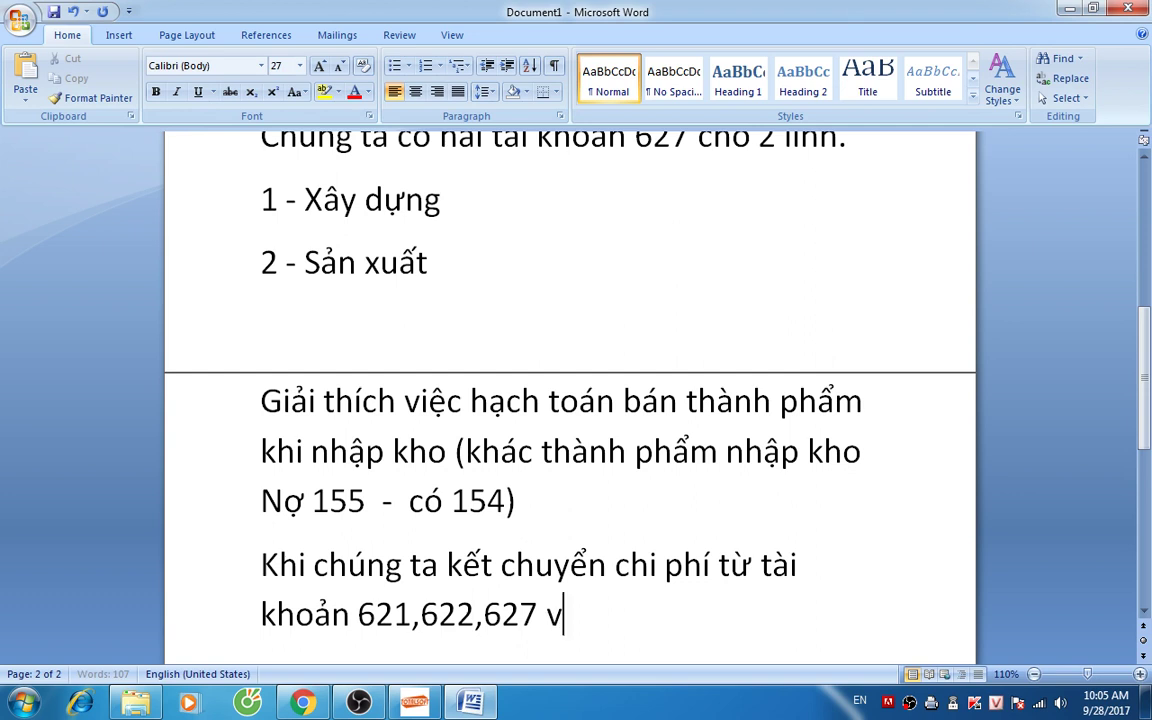
pyautogui.write('ề 154')
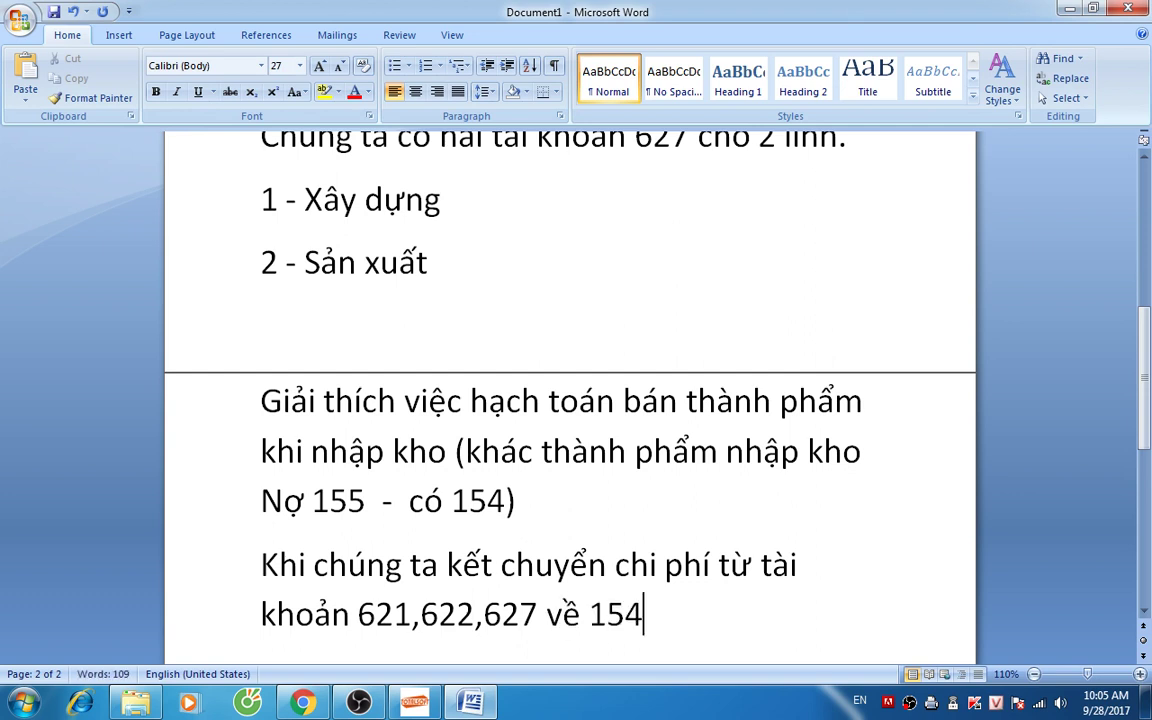
# Step: Finish the cost-transfer sentence with "có nghĩa là phát sinh nợ 154 đã có."
pyautogui.write(' có nghĩa là')
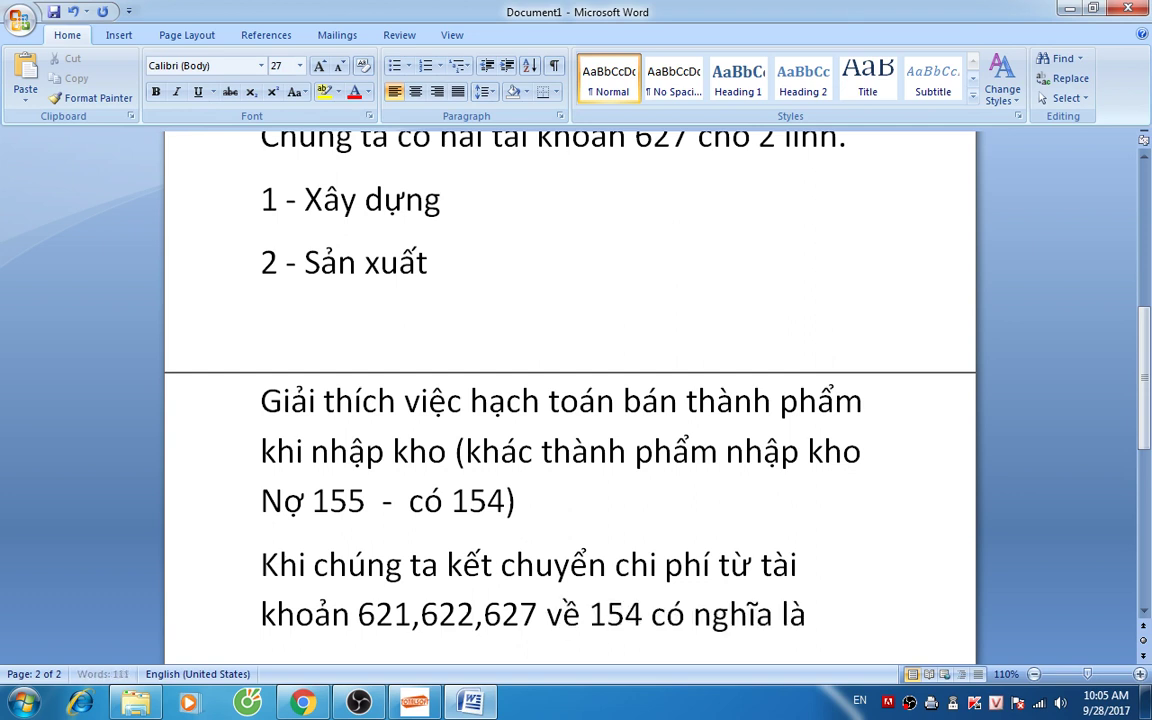
pyautogui.write(' phát sinh n')
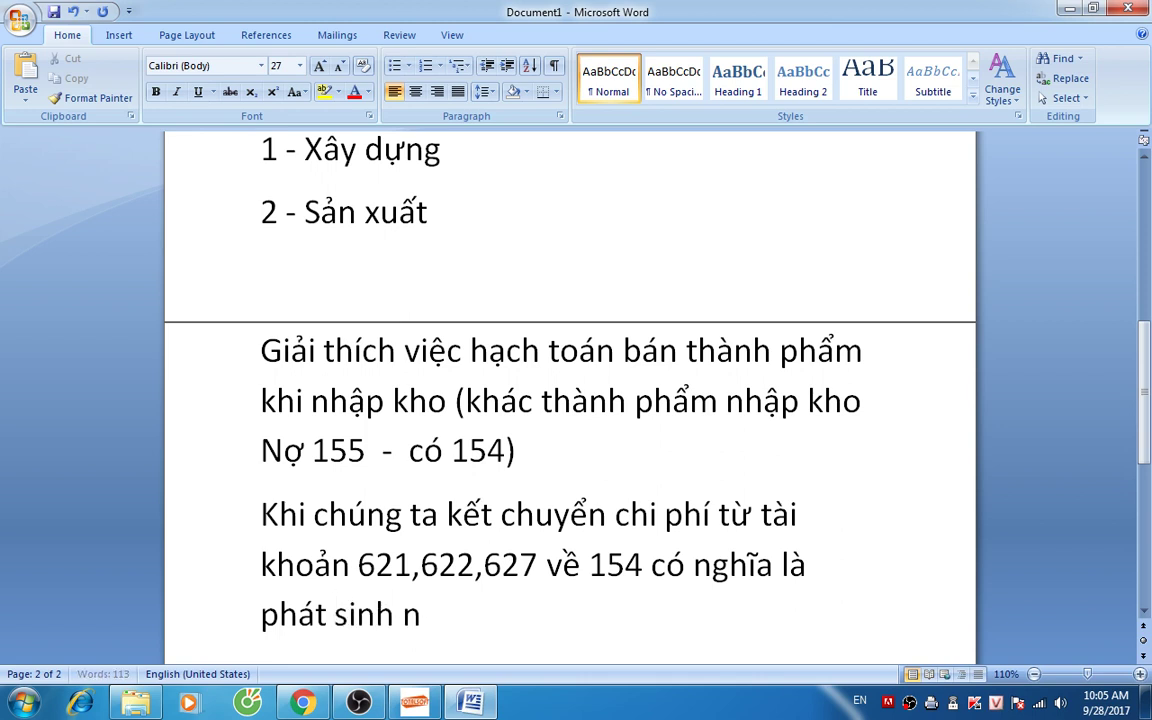
pyautogui.write('ươ')
pyautogui.write(' 154 đa')
pyautogui.write('x cos.')
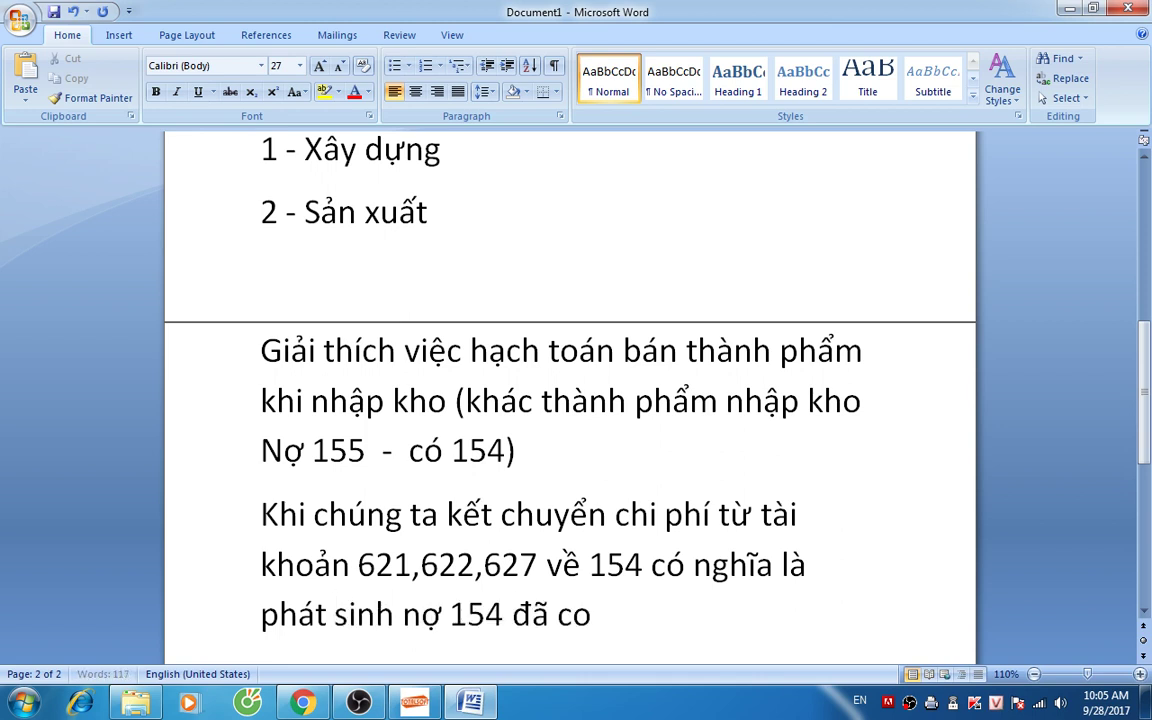
pyautogui.write(' C')
pyautogui.press('BackSpace')
# Step: Add the paragraph "Vấn đề còn thiếu là Số lượng nhập kho và giá trị trong kho:" and start a new line below it
pyautogui.press('Return')
pyautogui.write('Vaans ddee')
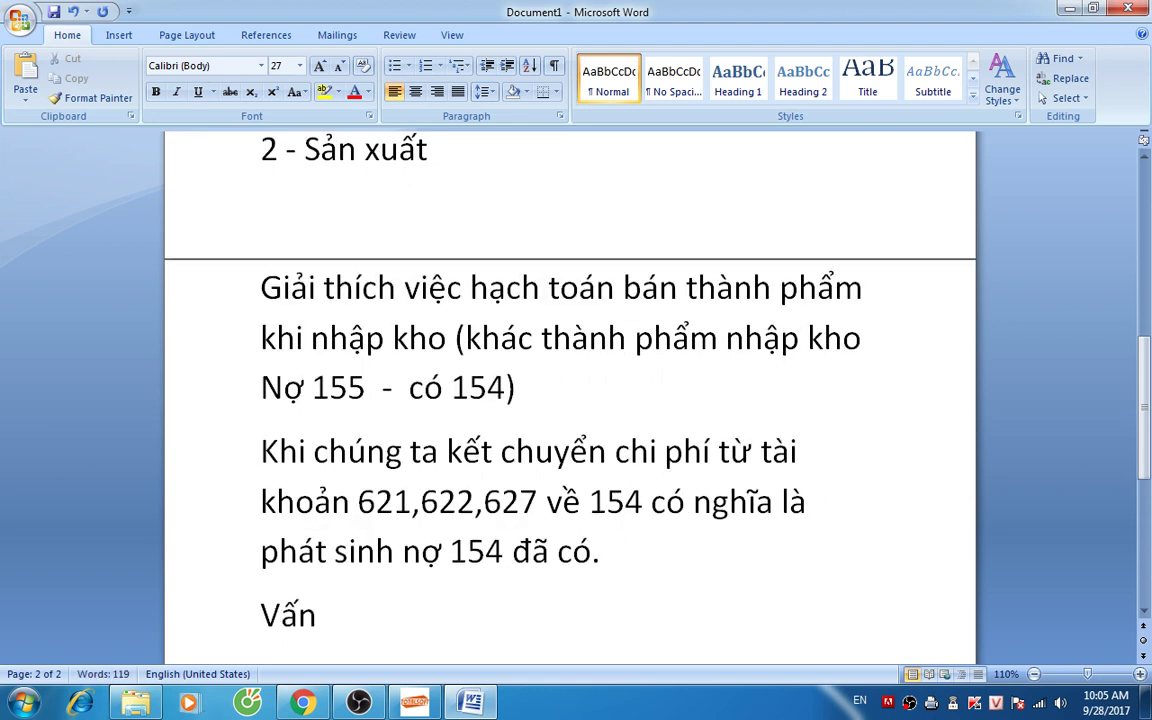
pyautogui.write('f conf thee')
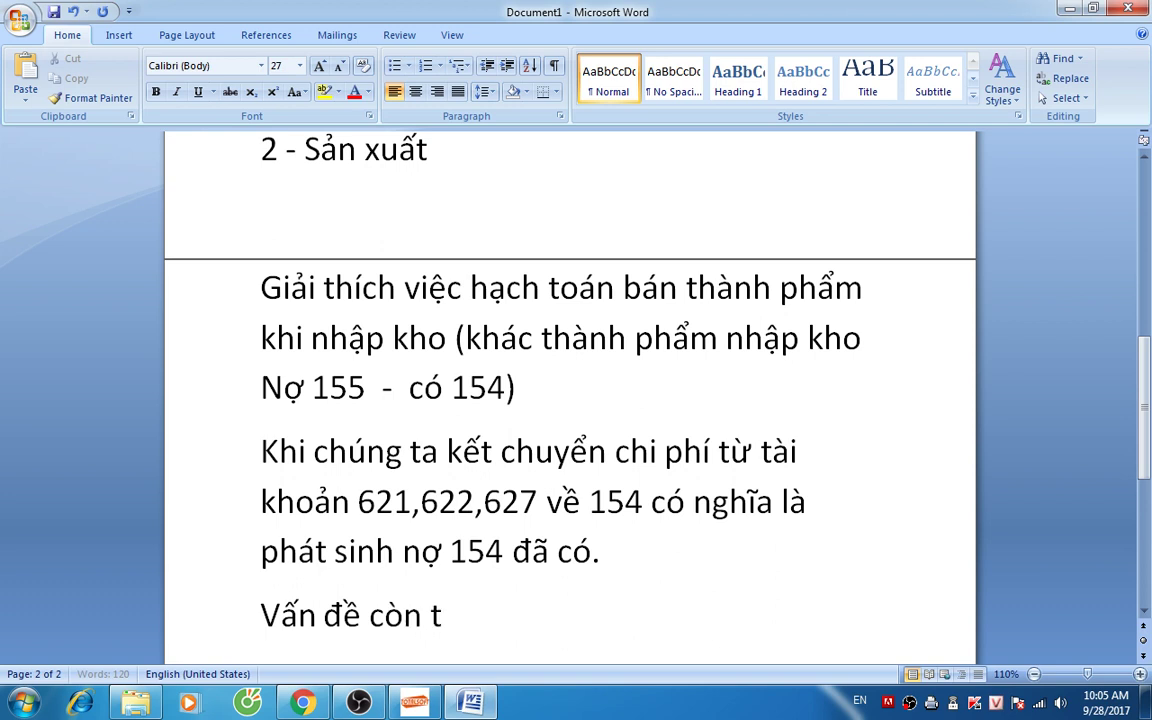
pyautogui.write('us laf')
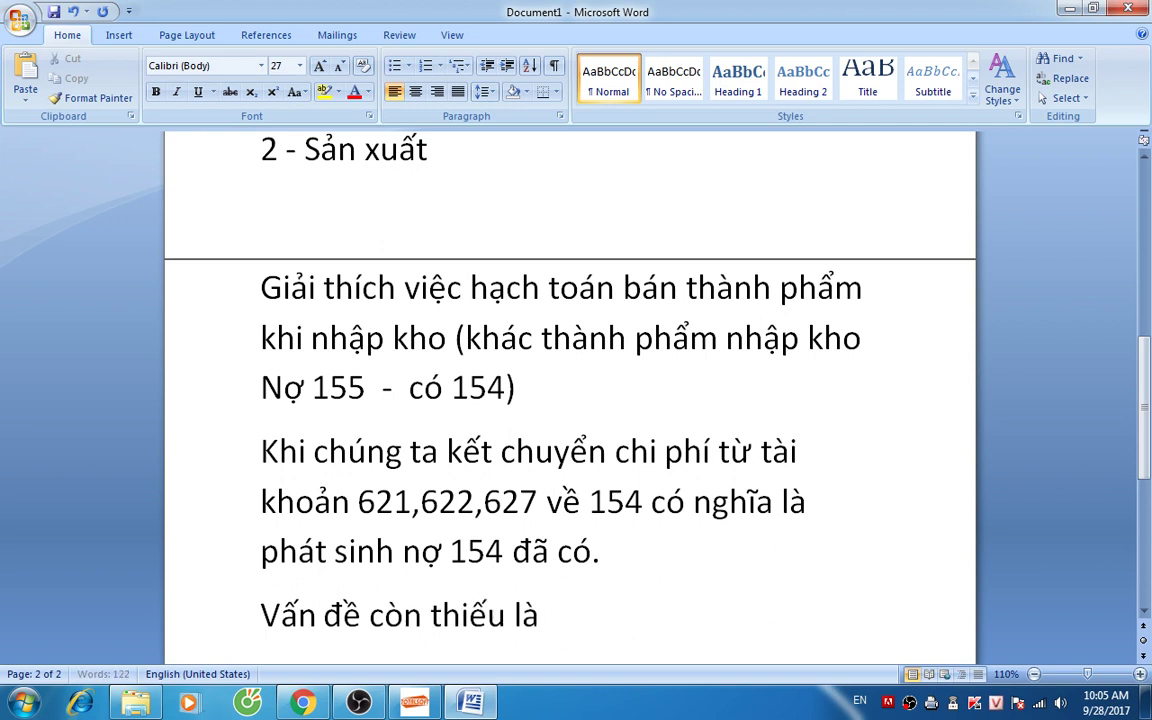
pyautogui.write(' Soos luw')
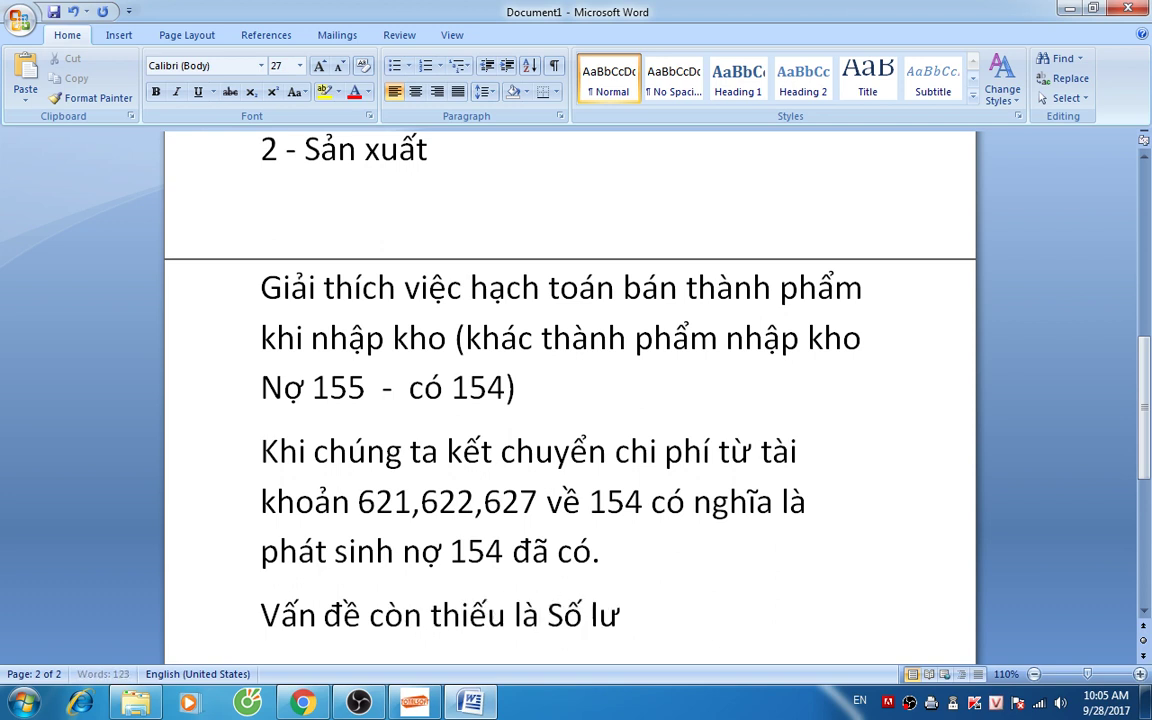
pyautogui.write('ongj nhaapj kh')
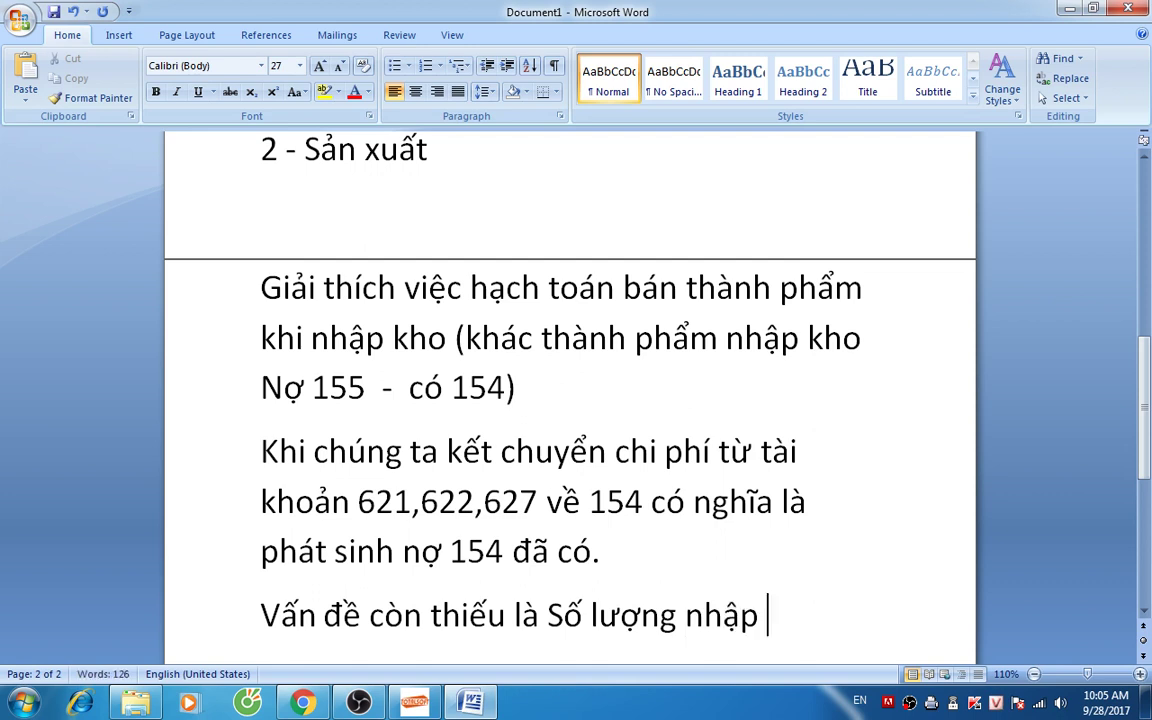
pyautogui.write('o vaf gias trij')
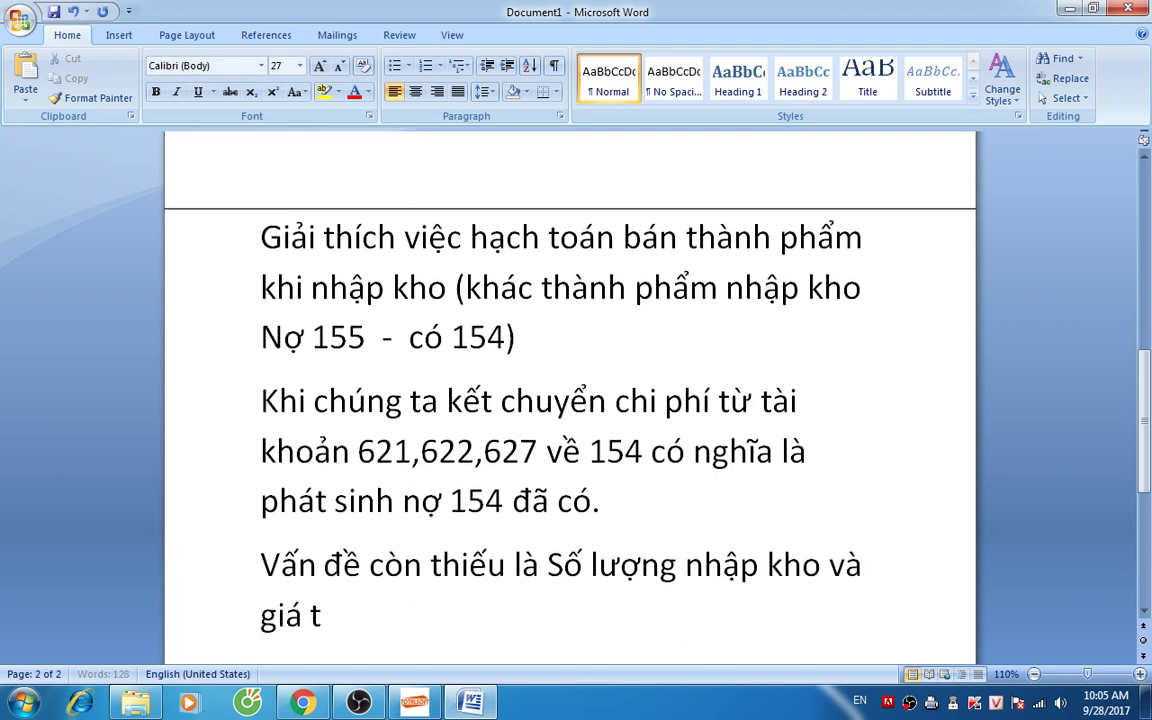
pyautogui.write(' trong k')
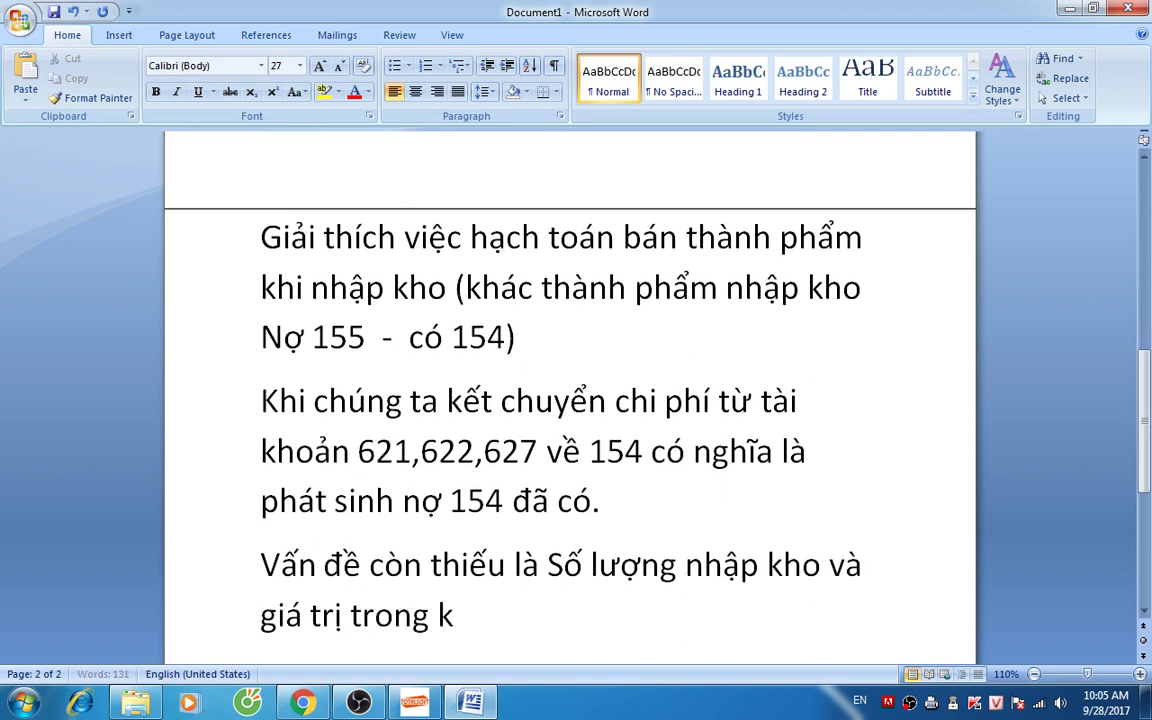
pyautogui.write('ho:')
pyautogui.press('Return')
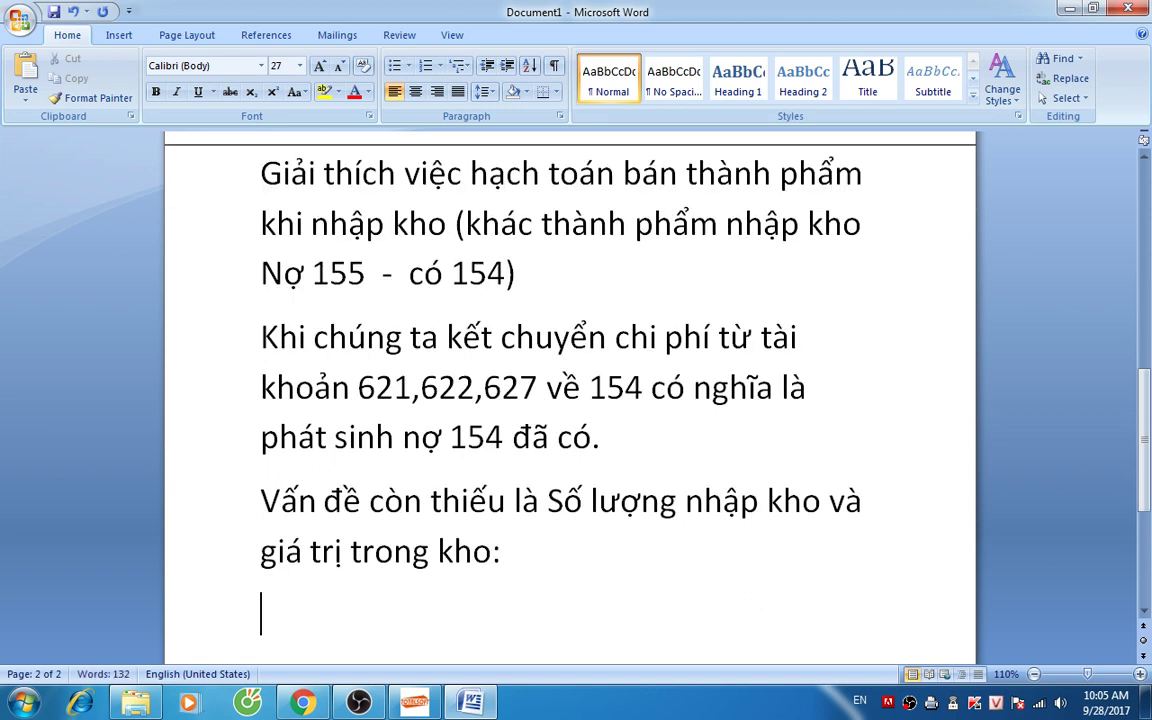
pyautogui.write('Traan')
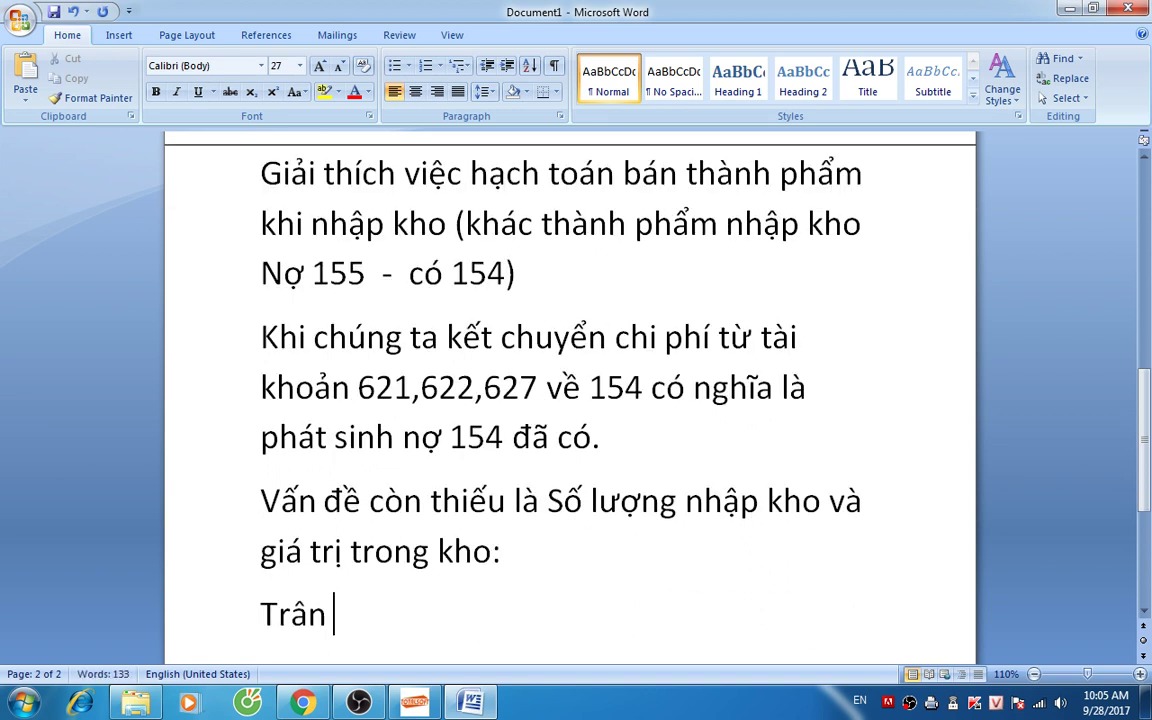
pyautogui.press('BackSpace')
pyautogui.press('BackSpace')
pyautogui.write('een')
pyautogui.press('BackSpace')
pyautogui.press('BackSpace')
pyautogui.press('BackSpace')
pyautogui.press('BackSpace')
# Step: Write "Chỉ mới có trên bảng cân đối phát sinh tài khoản" on the new line below the missing-items paragraph
pyautogui.write('Chir m')
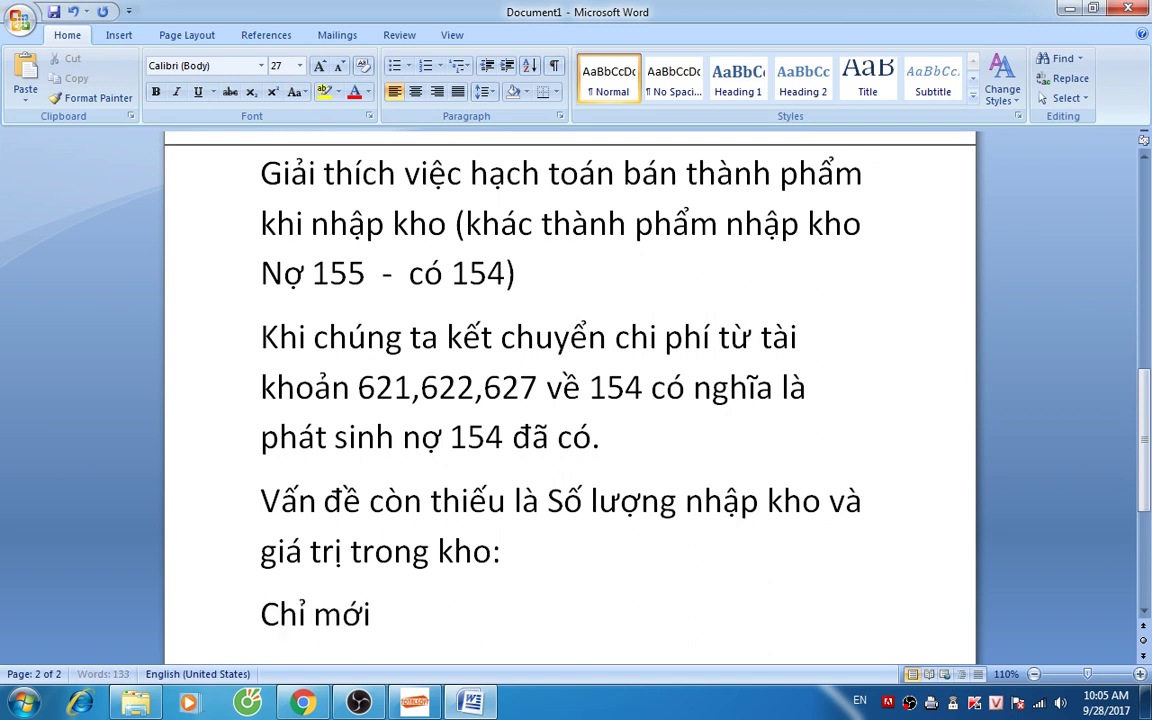
pyautogui.write('owis cos treen bangr caa')
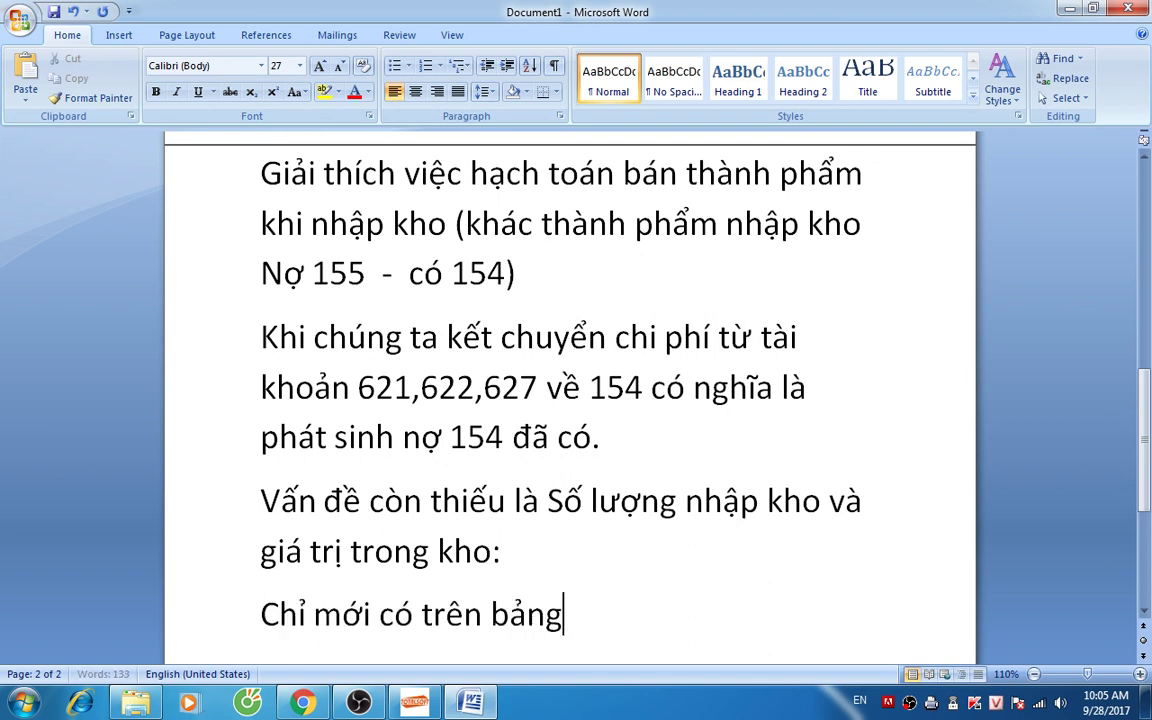
pyautogui.write('n ddoosi phat')
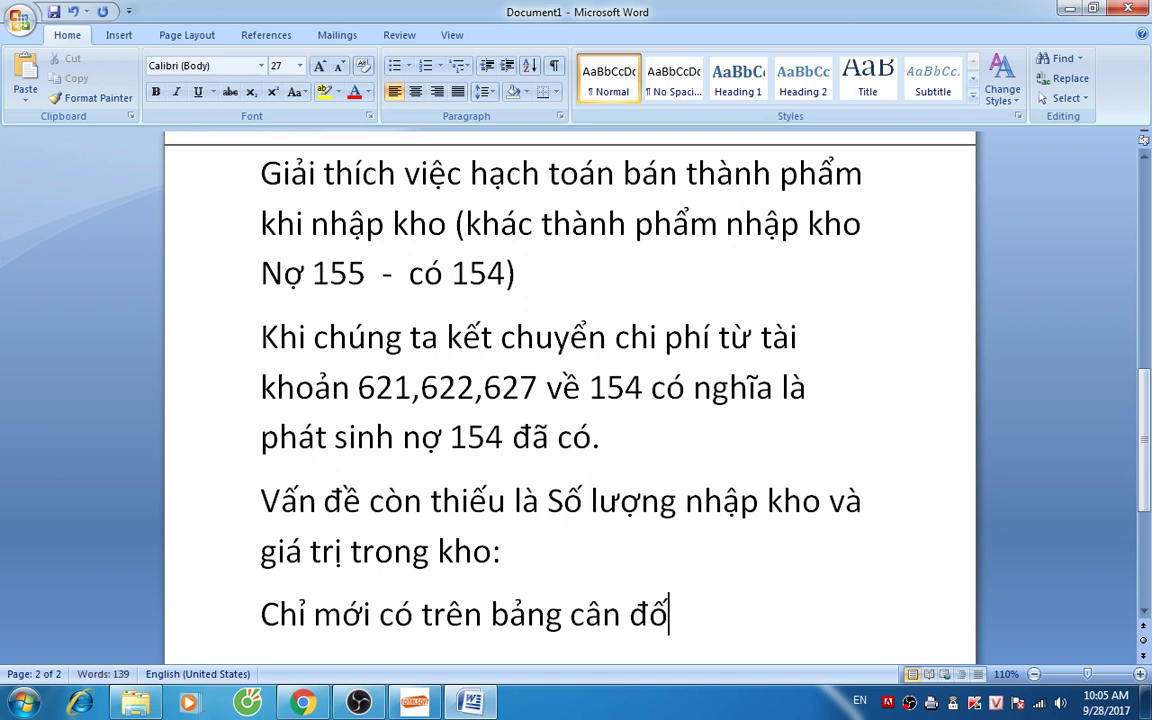
pyautogui.write('s sinh taif khoanr')
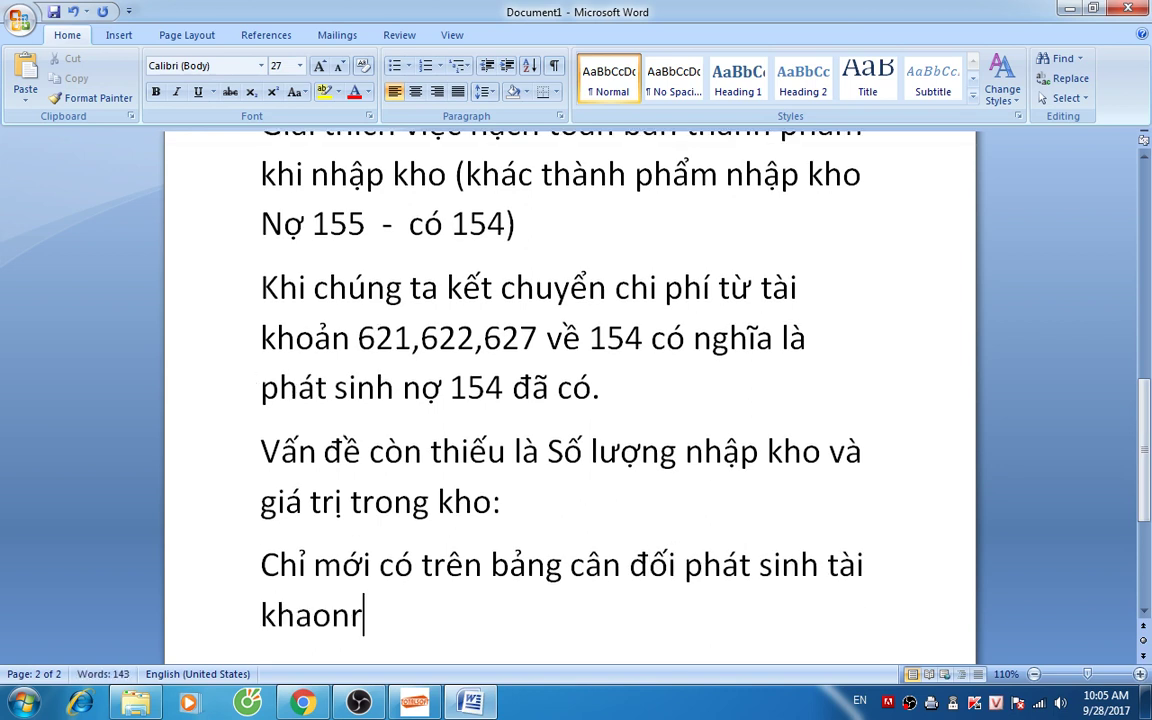
# Step: Correct and finish the last paragraph so it reads "Chỉ mới có trên bảng cân đối phát sinh tài khoản, Còn trong kho chưa có:"
pyautogui.press('BackSpace')
pyautogui.press('BackSpace')
pyautogui.press('BackSpace')
pyautogui.press('BackSpace')
pyautogui.write('oanr, Cong tr')
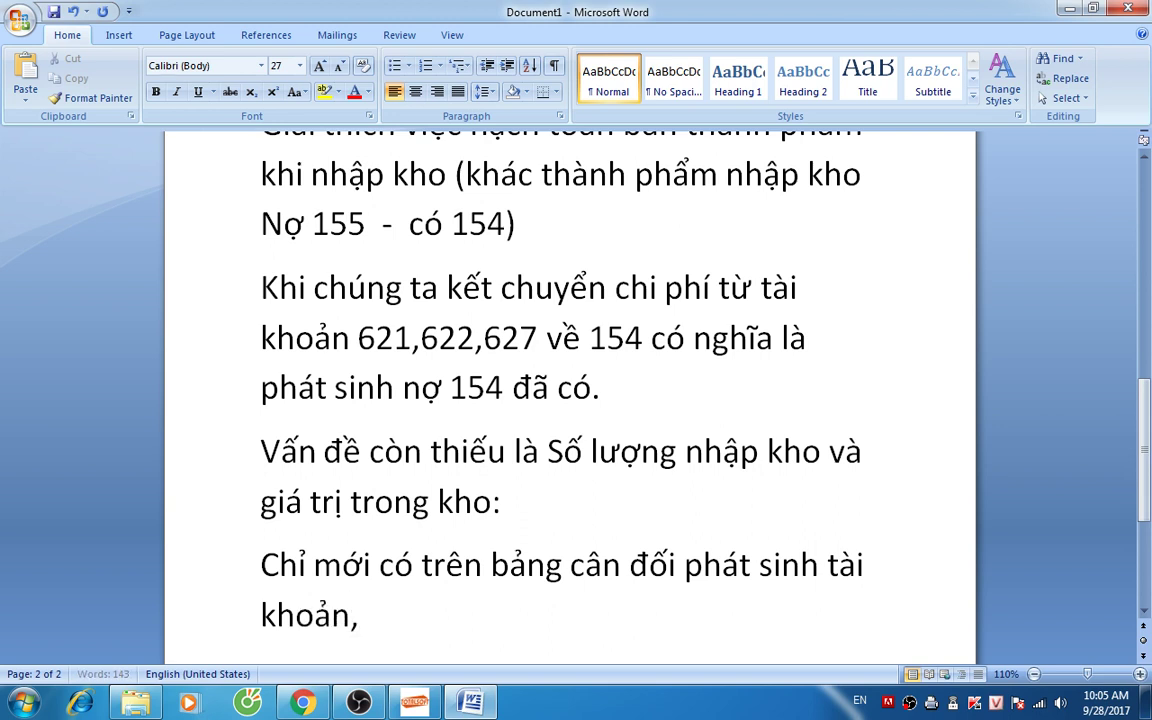
pyautogui.press('BackSpace')
pyautogui.press('BackSpace')
pyautogui.press('BackSpace')
pyautogui.press('BackSpace')
pyautogui.write('f trong kho chuw')
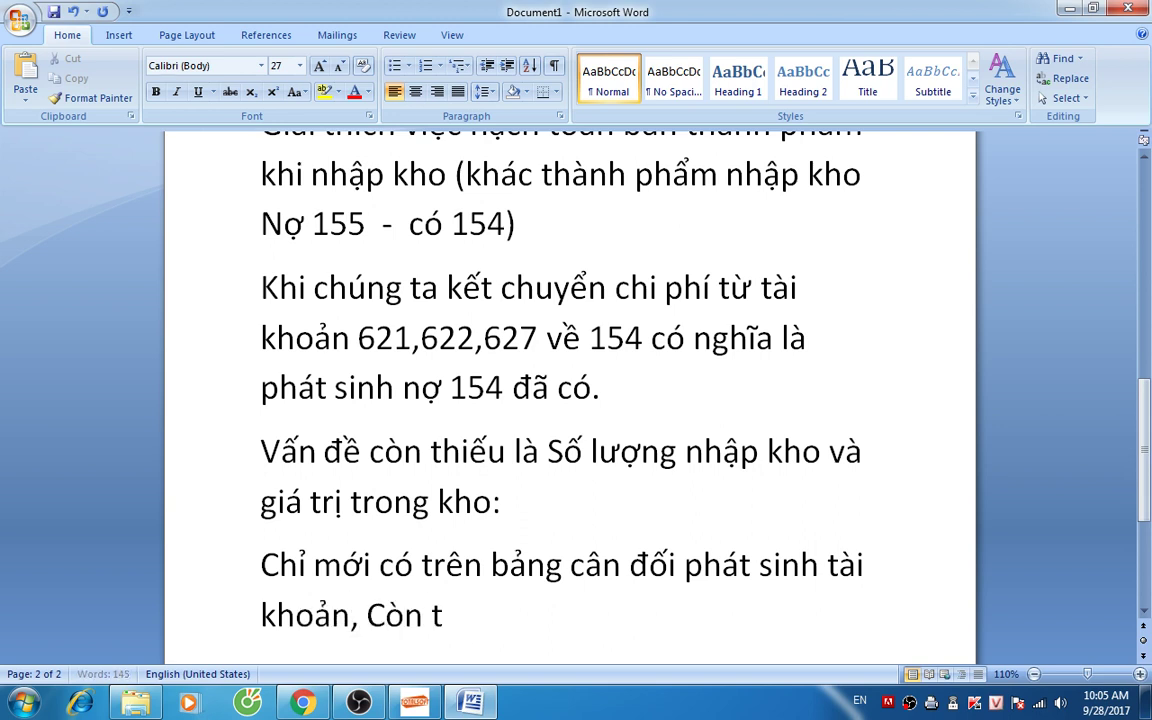
pyautogui.write('a c')
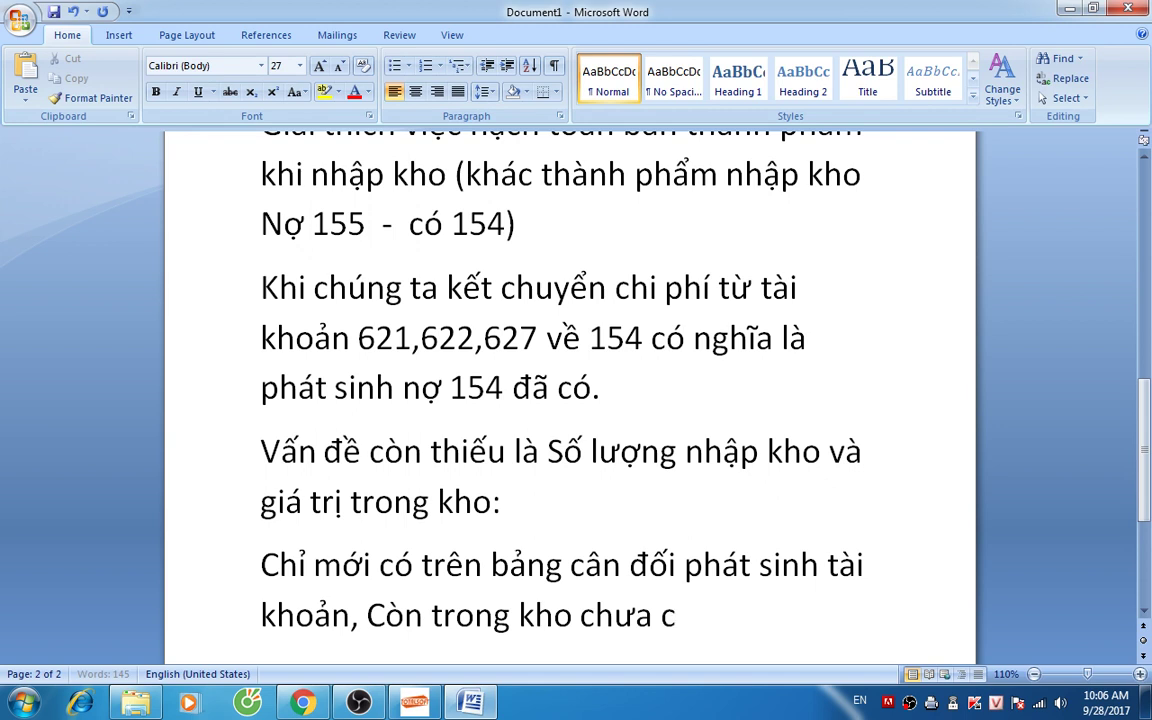
pyautogui.write('os:')
# Step: Start a new paragraph with "Nhập kho chỉ là hình thức để tăng giá trị"
pyautogui.press('Return')
pyautogui.write('Nhaaj')
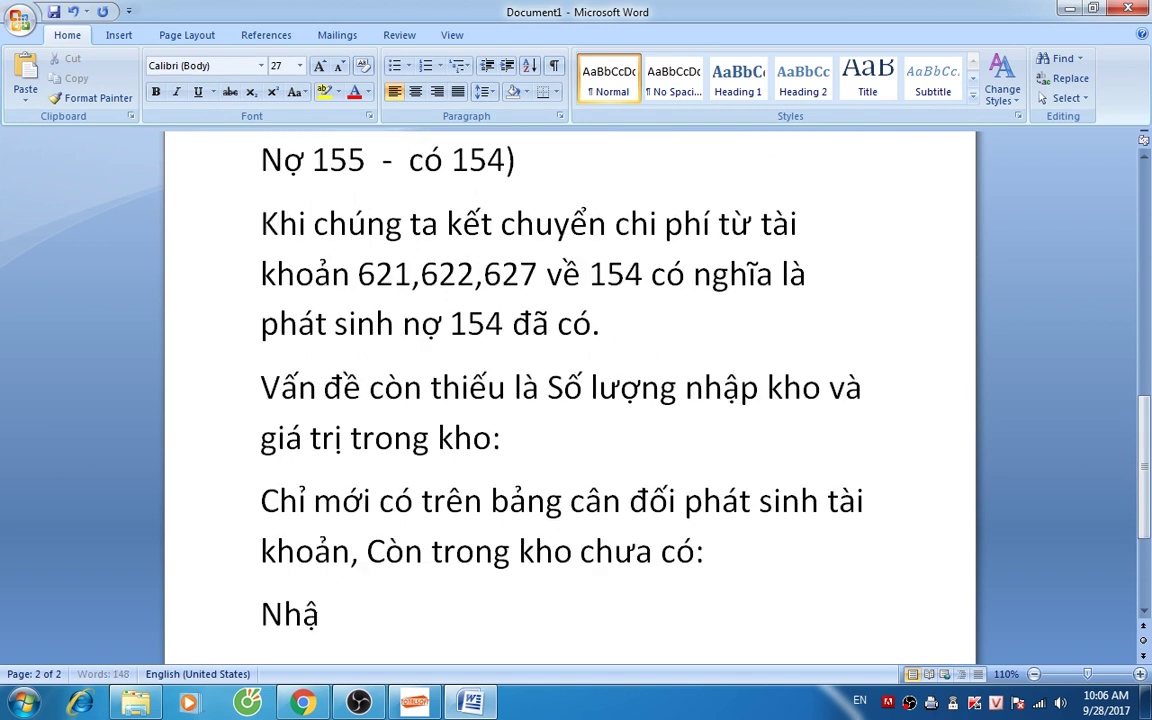
pyautogui.write('p kho chir l')
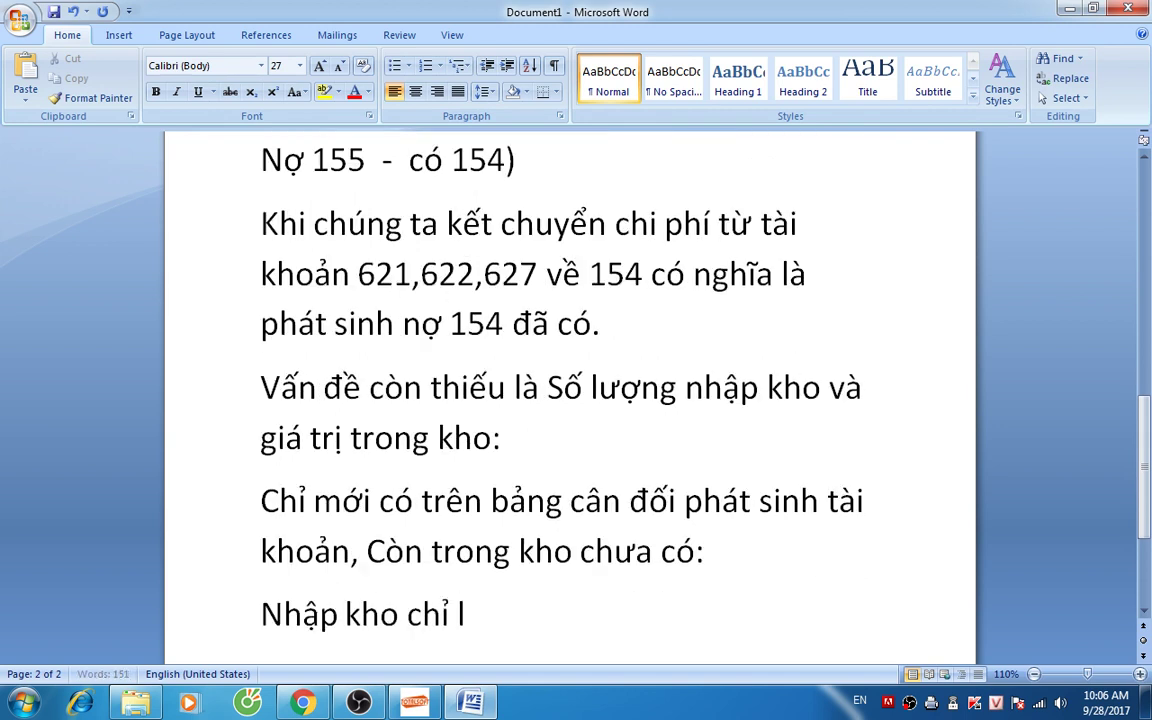
pyautogui.write('af hinhf th')
pyautogui.press('BackSpace')
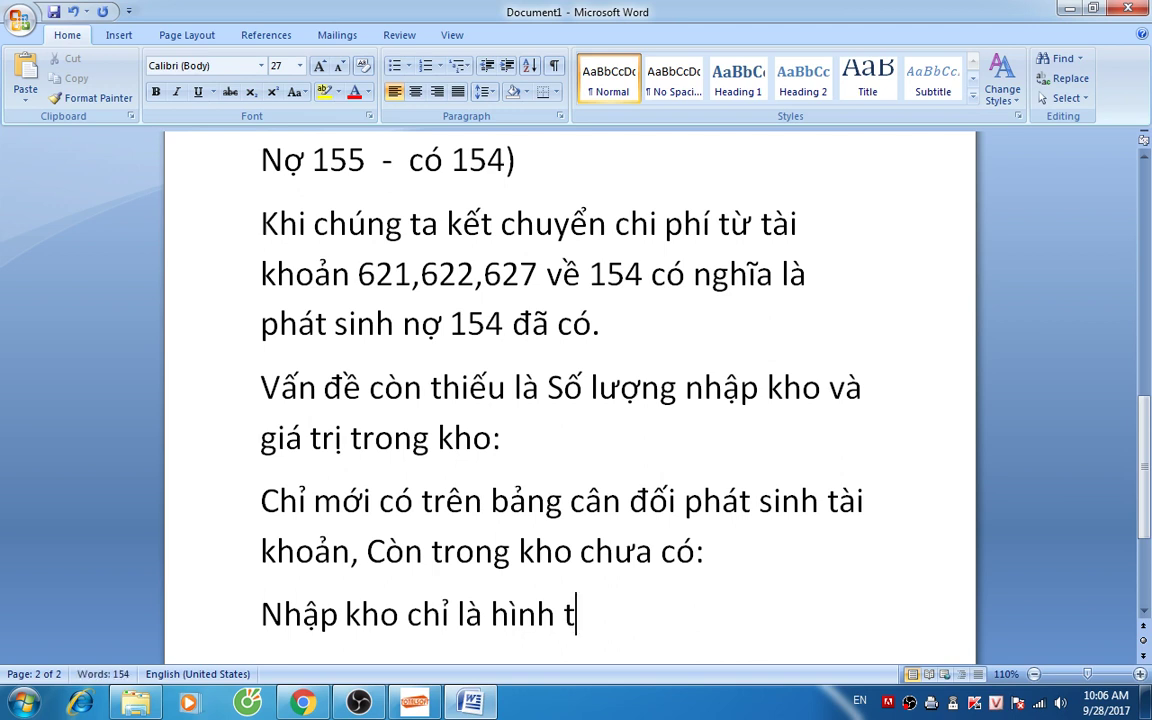
pyautogui.write('huwcs dde')
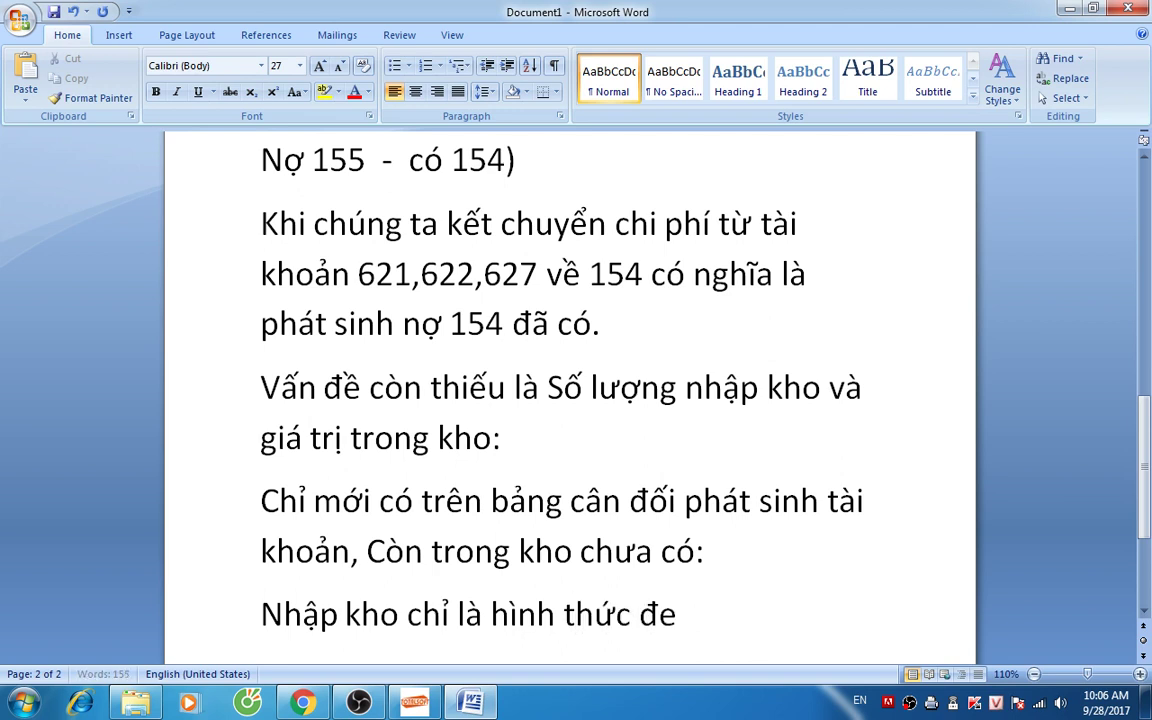
pyautogui.write(' tawng gias')
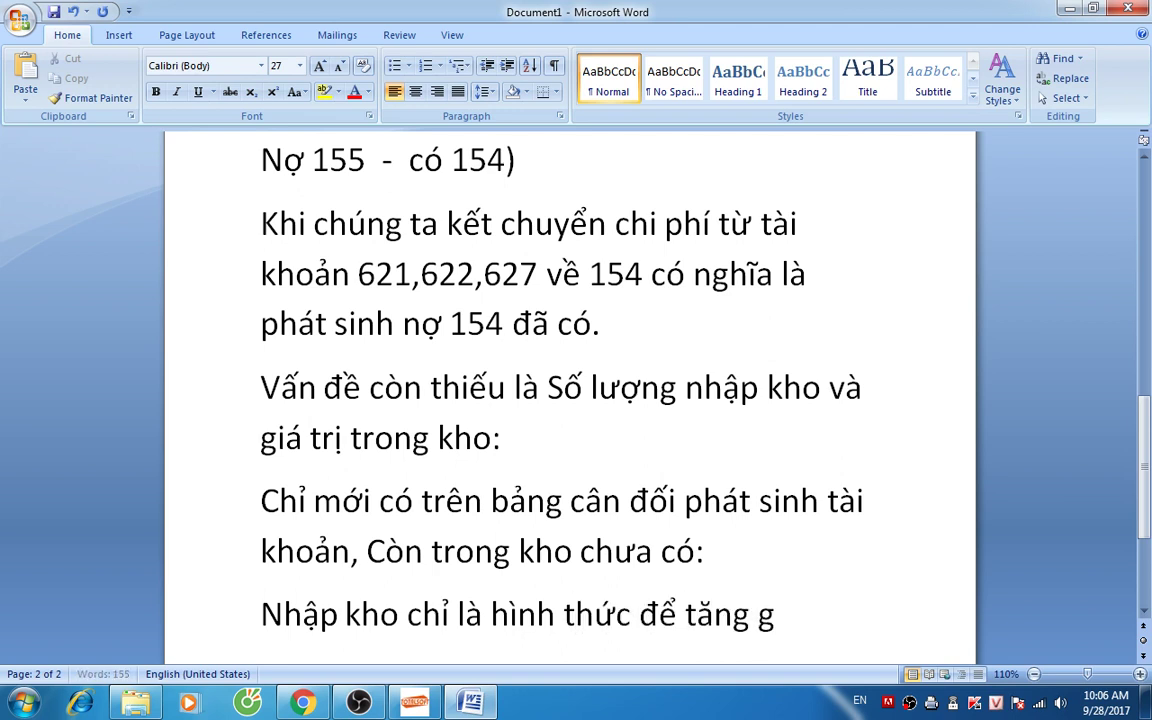
pyautogui.write(' trij va')
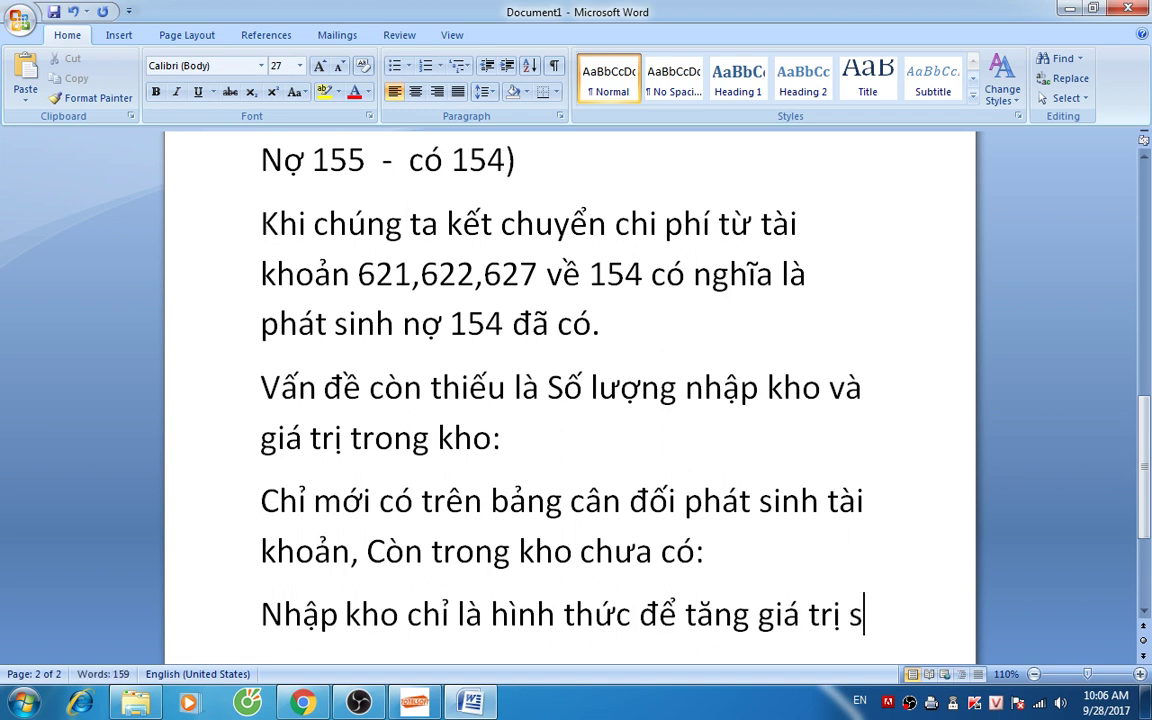
# Step: Complete the sentence with "và số lượng vào kho đồng thời để tính giá thành sản phẩm nhập kho."
pyautogui.write('f so luwowngj vaof k')
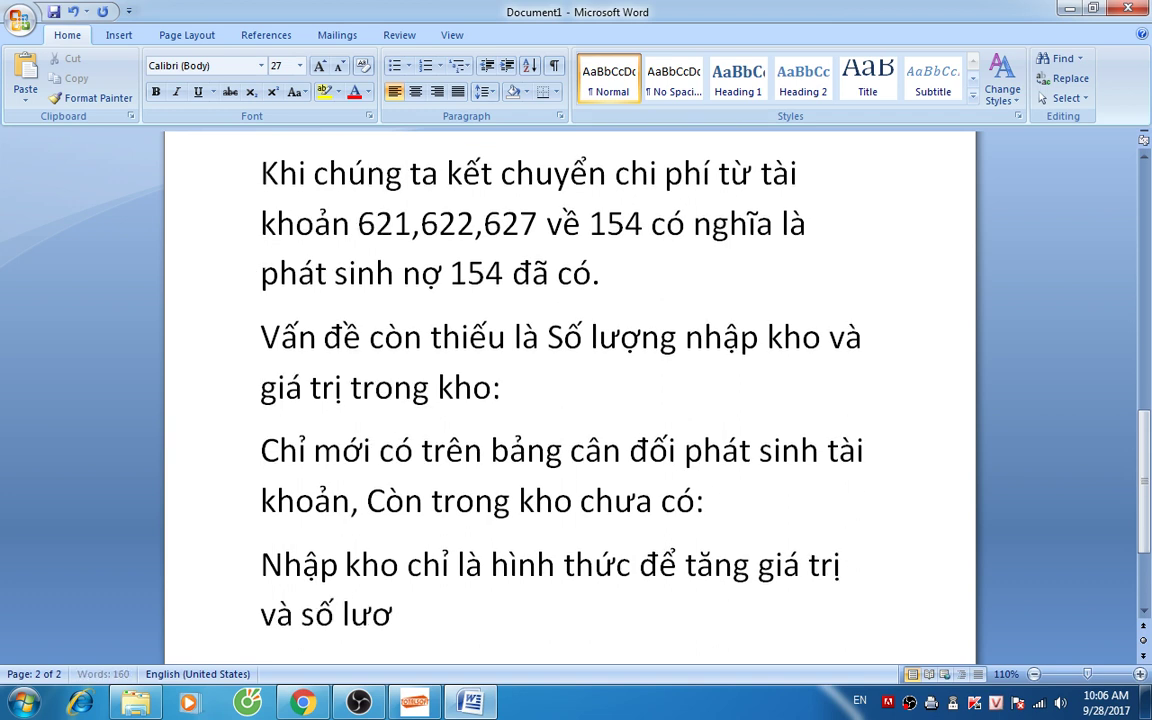
pyautogui.write('ho ')
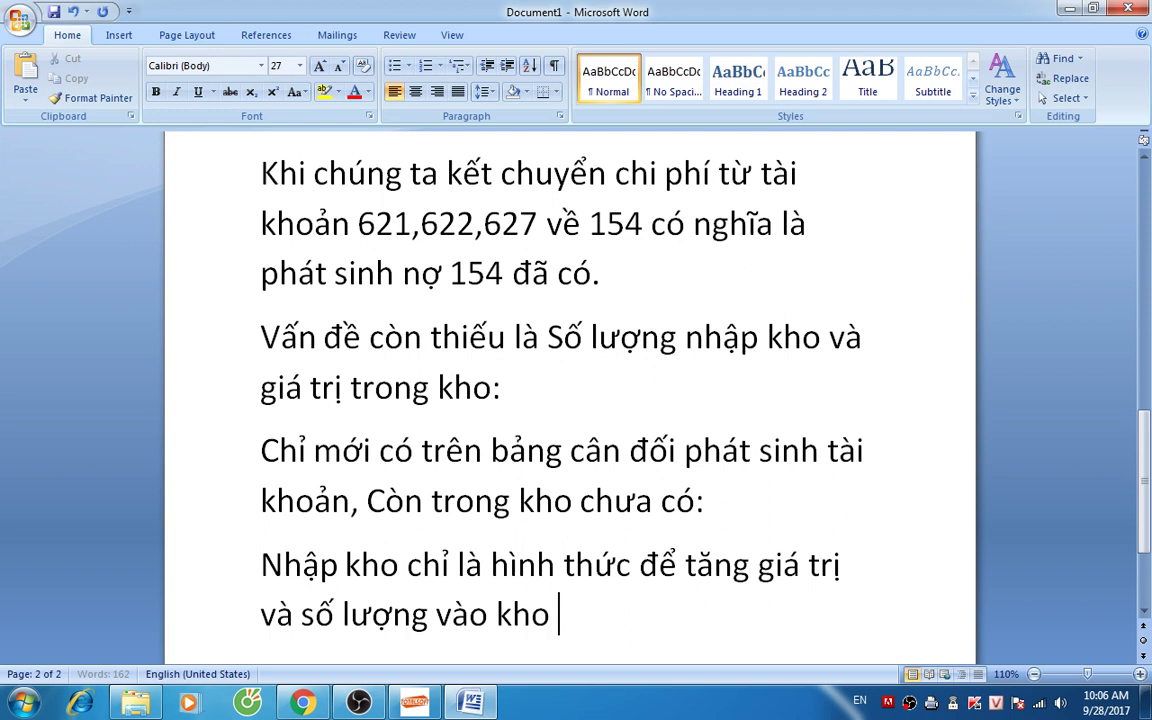
pyautogui.write('ddoongf thoiwf')
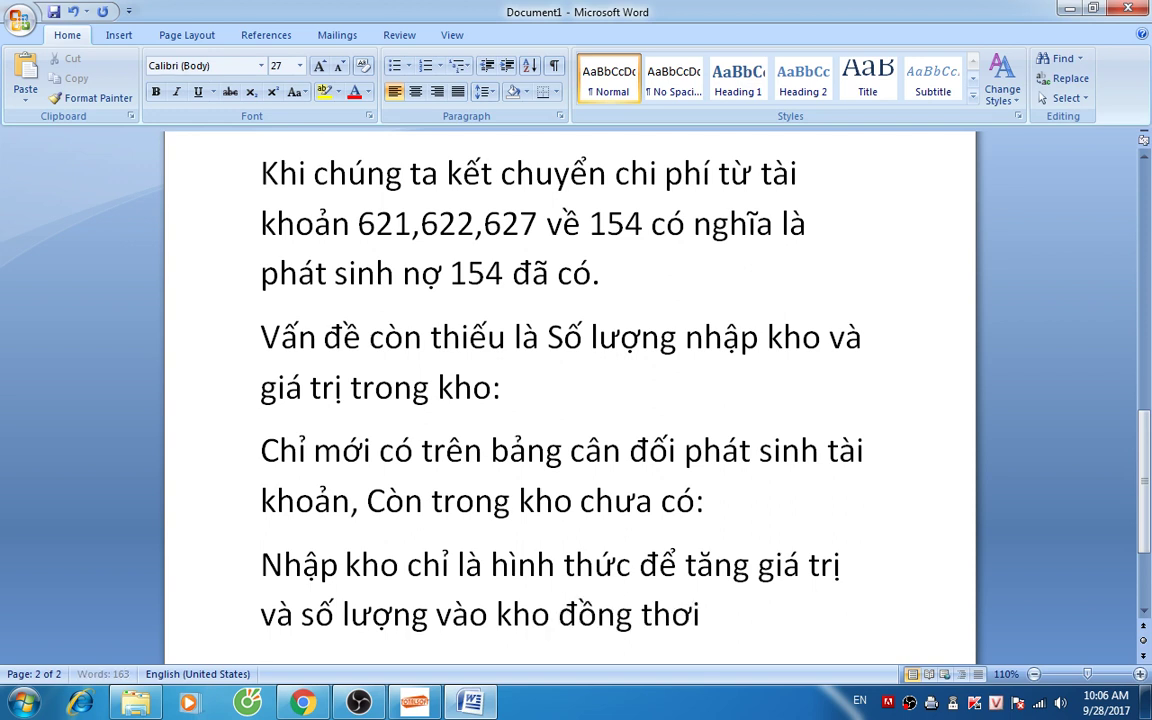
pyautogui.write(' ddeer ')
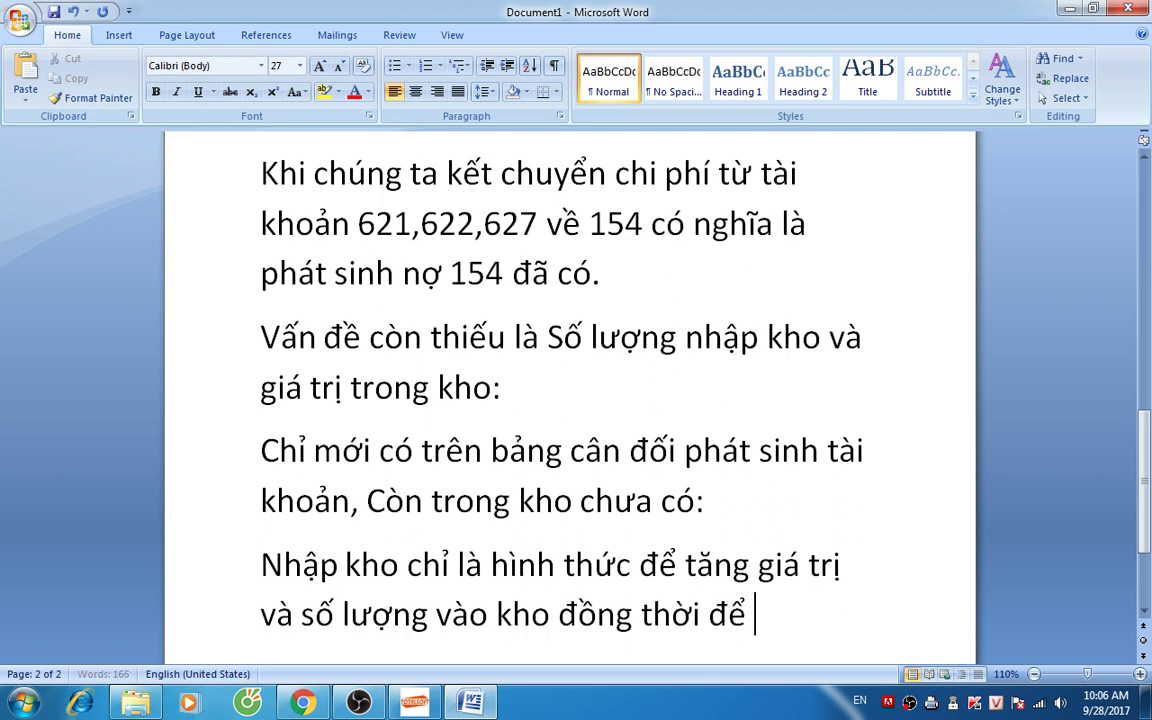
pyautogui.write('tinhs gias than')
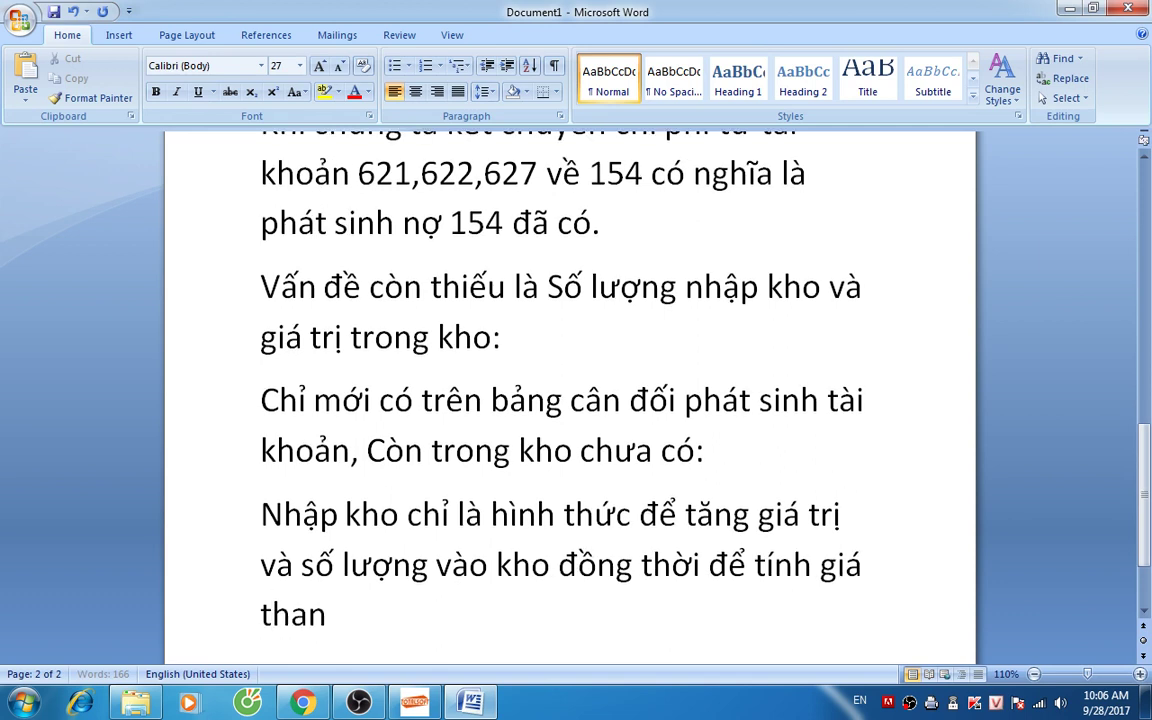
pyautogui.write('hsf sanr')
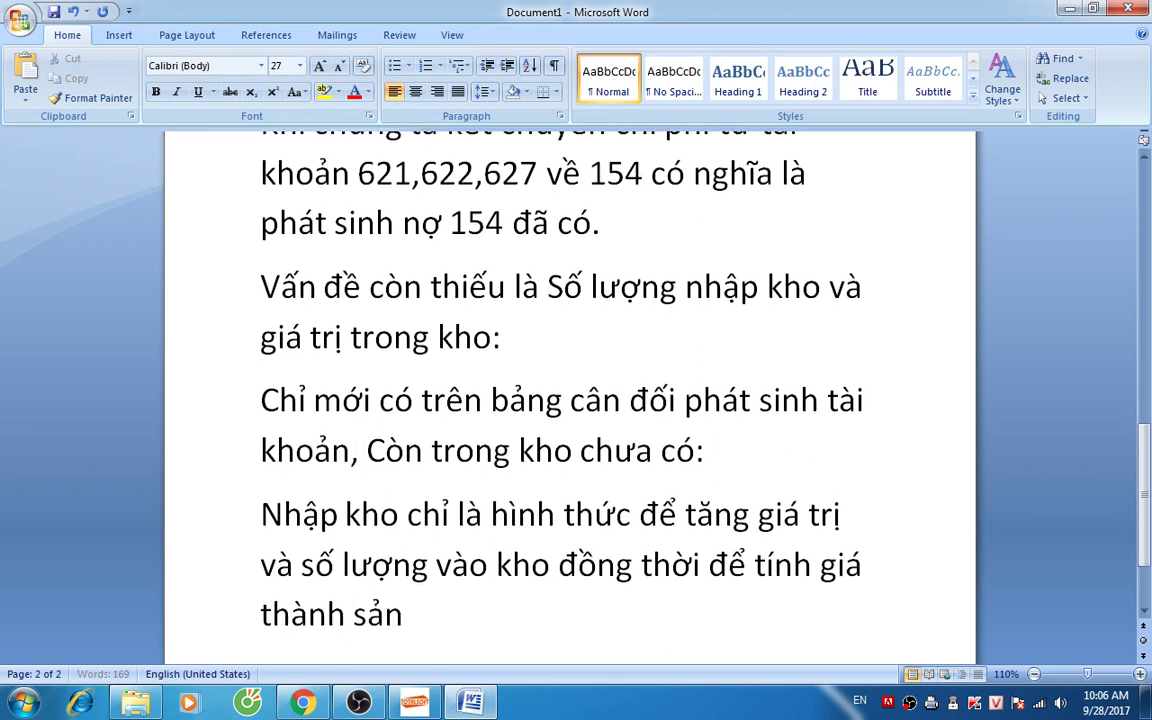
pyautogui.write(' phaamr nhaapj kho')
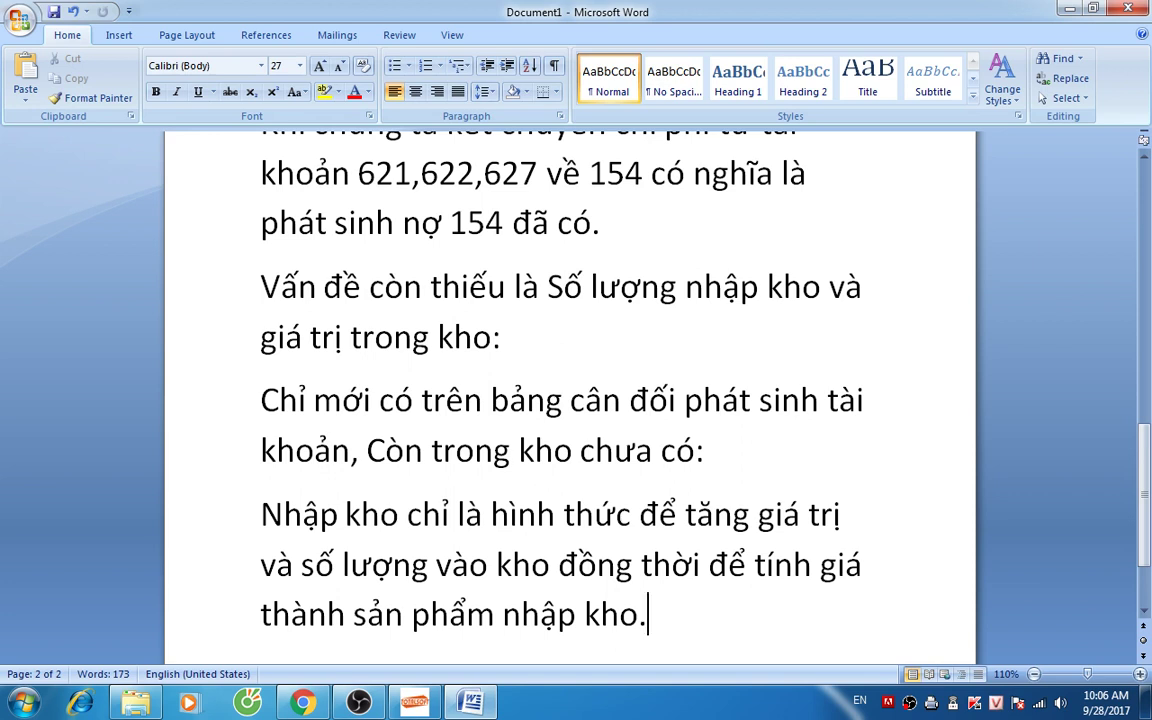
# Step: Switch to TOTALSOFT.NET, check the debit accounts on the semi-finished goods receipt, and close the receipt and the Kho module
pyautogui.hotkey('alt', 'Tab')
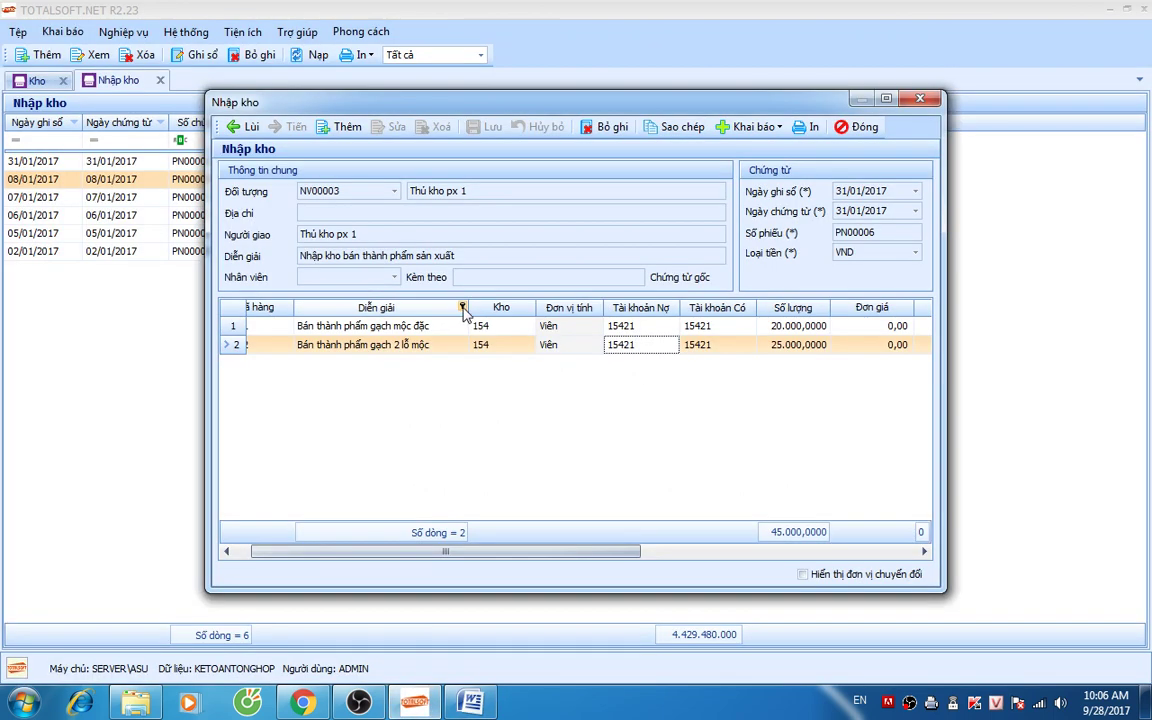
pyautogui.click(662, 331)
pyautogui.click(643, 348)
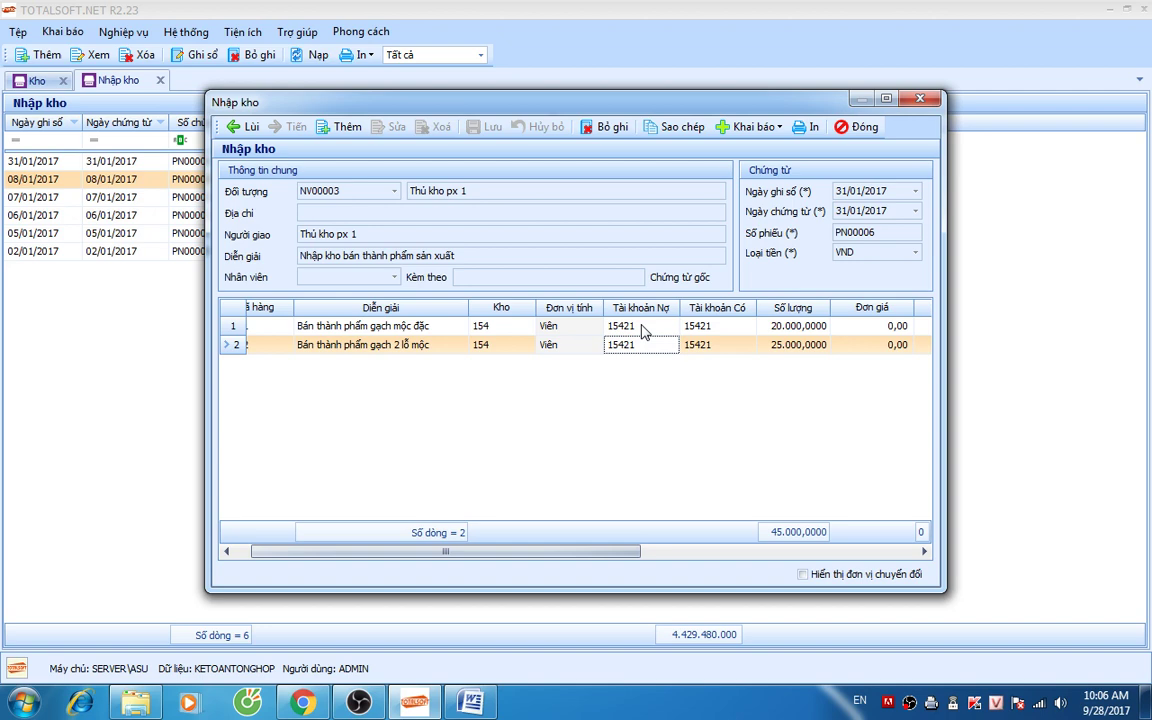
pyautogui.click(866, 127)
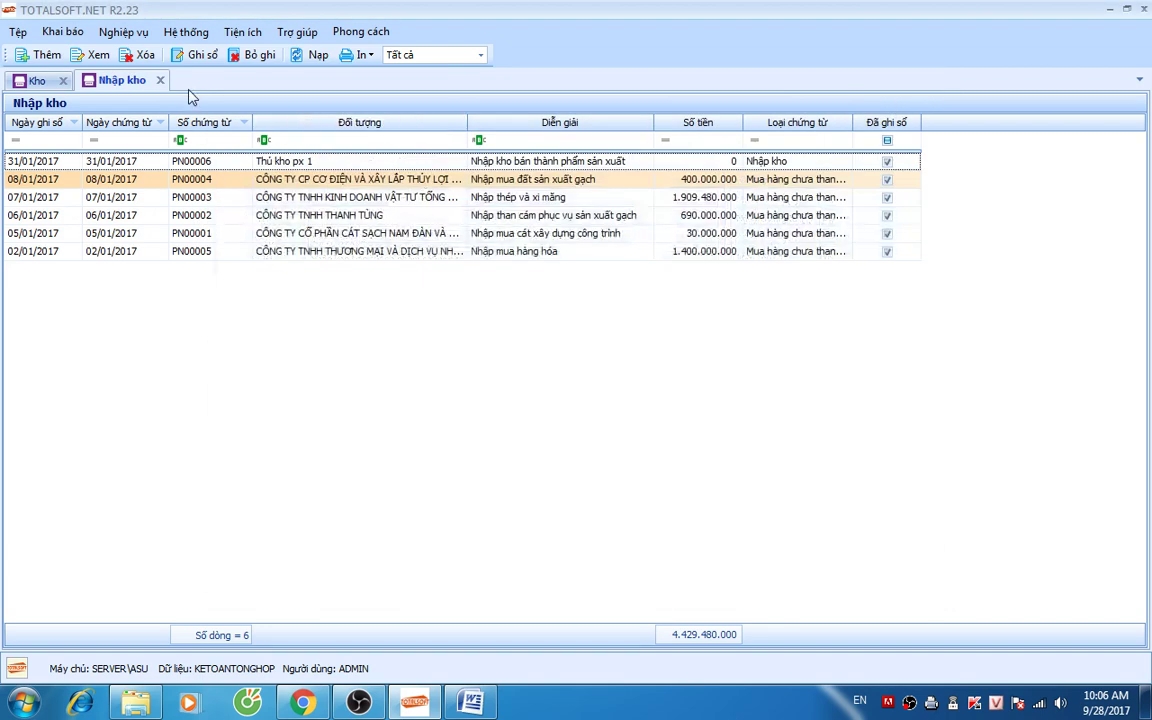
pyautogui.click(161, 81)
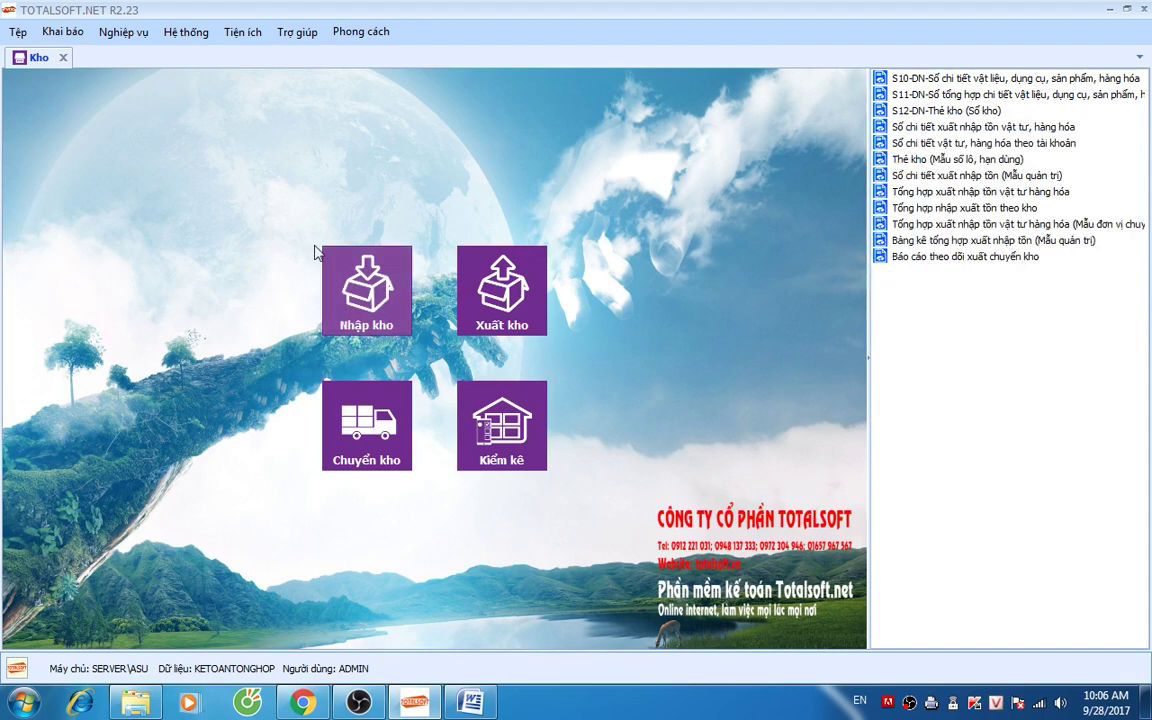
pyautogui.click(62, 58)
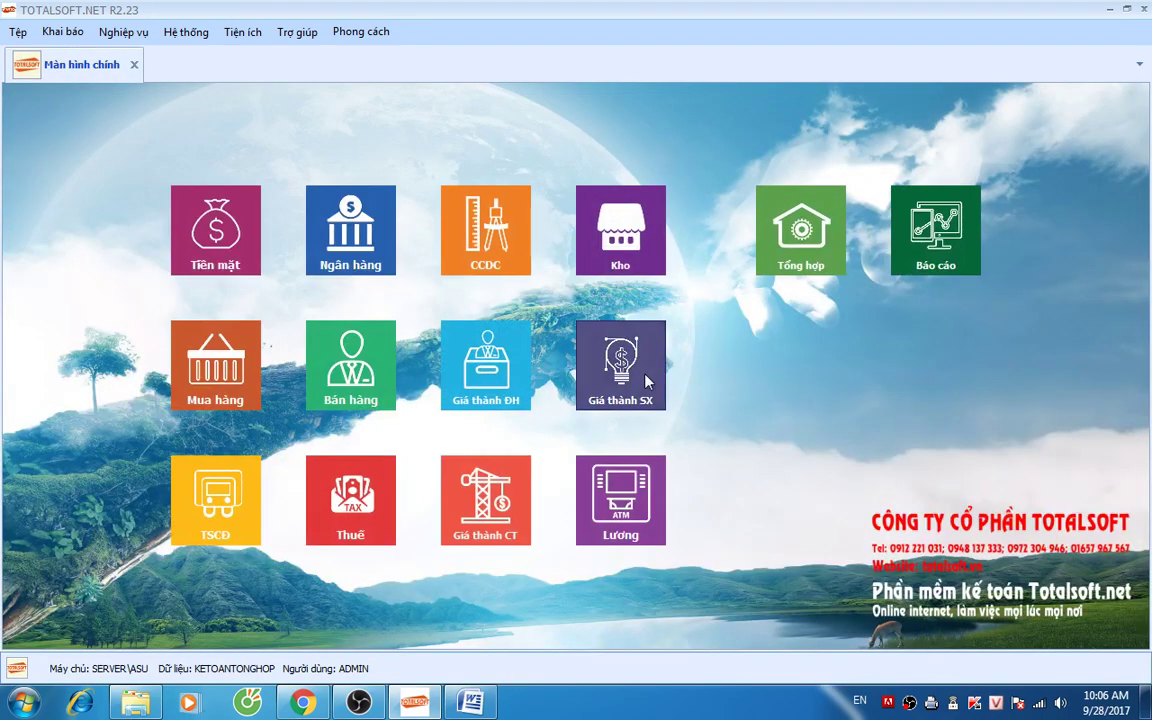
# Step: View the Giá thành SX report "Bảng phân tích giá thành sản xuất theo đối tượng THCP" for account 1542 through its unit cost column
pyautogui.click(585, 340)
pyautogui.doubleClick(930, 305)
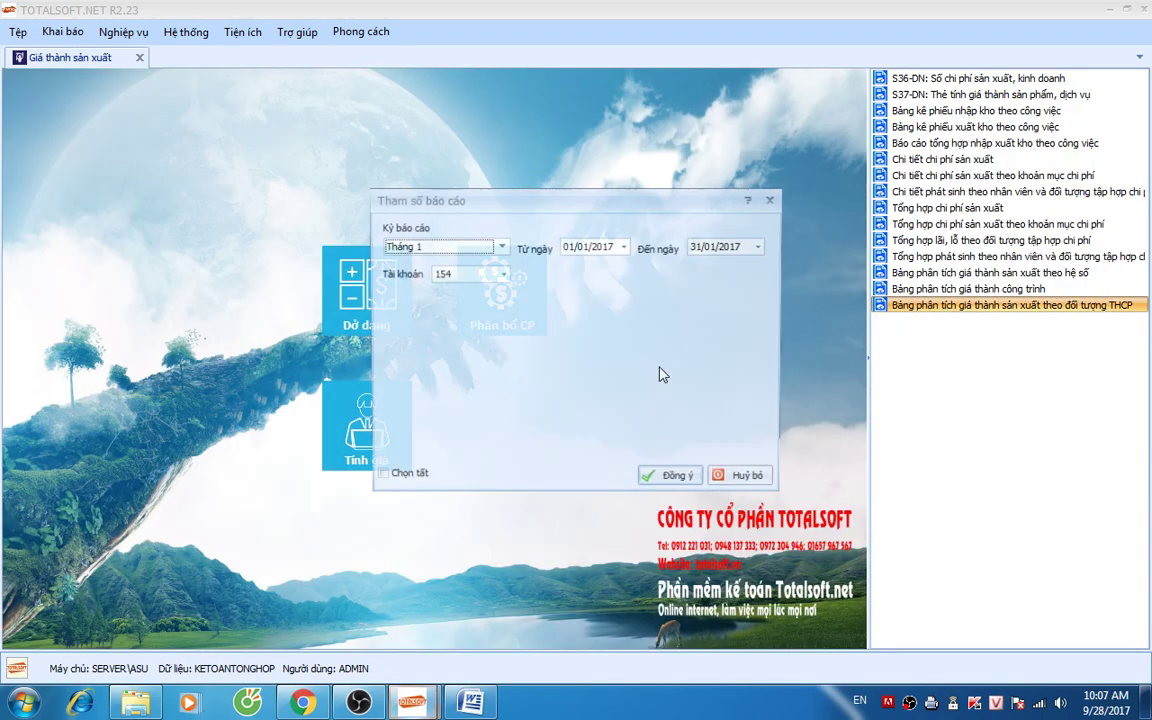
pyautogui.click(500, 274)
pyautogui.click(500, 336)
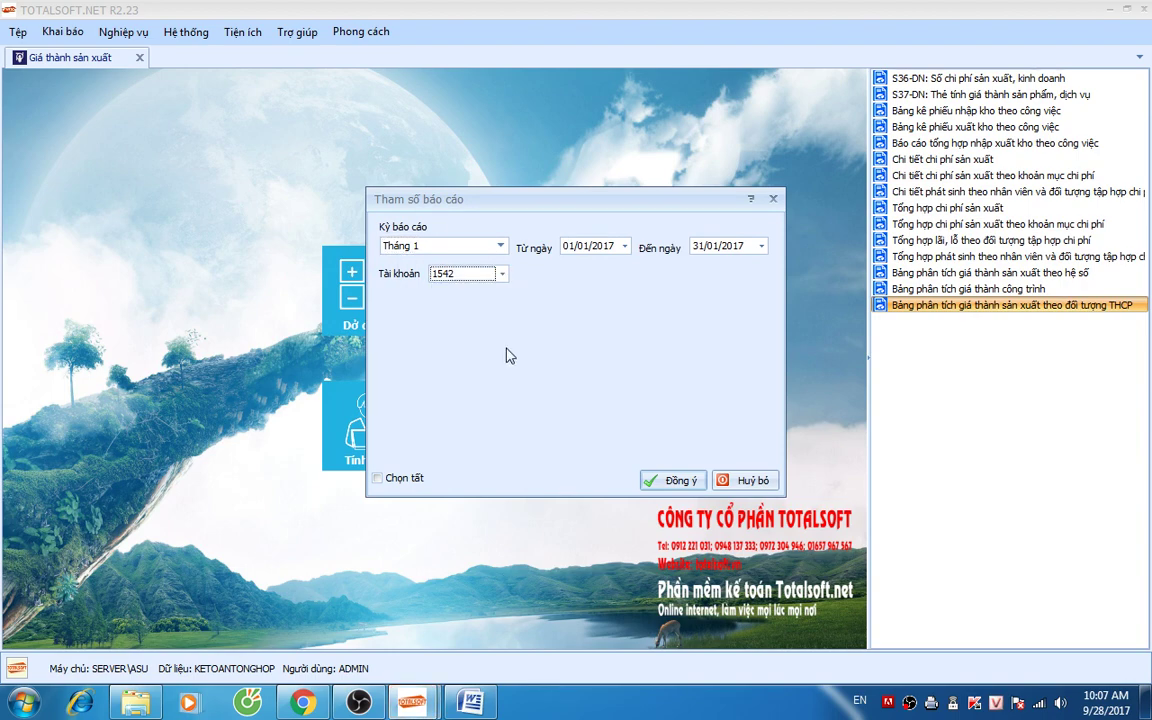
pyautogui.click(670, 480)
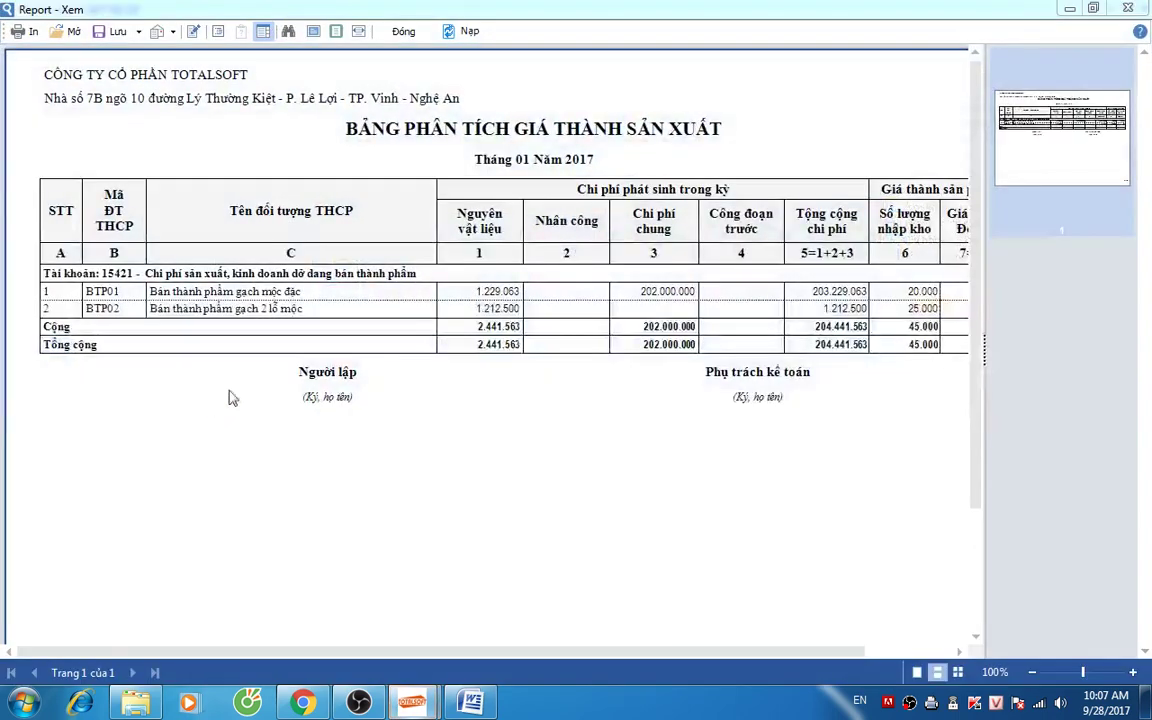
pyautogui.moveTo(571, 651); pyautogui.dragTo(730, 654)
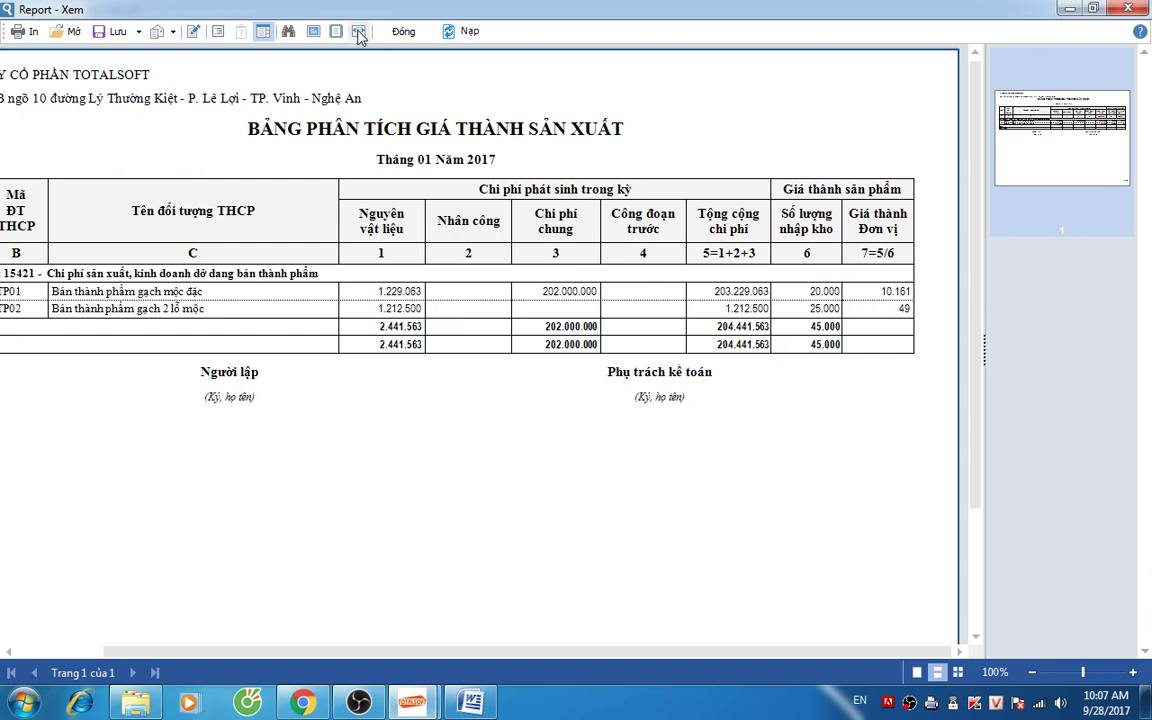
pyautogui.click(400, 31)
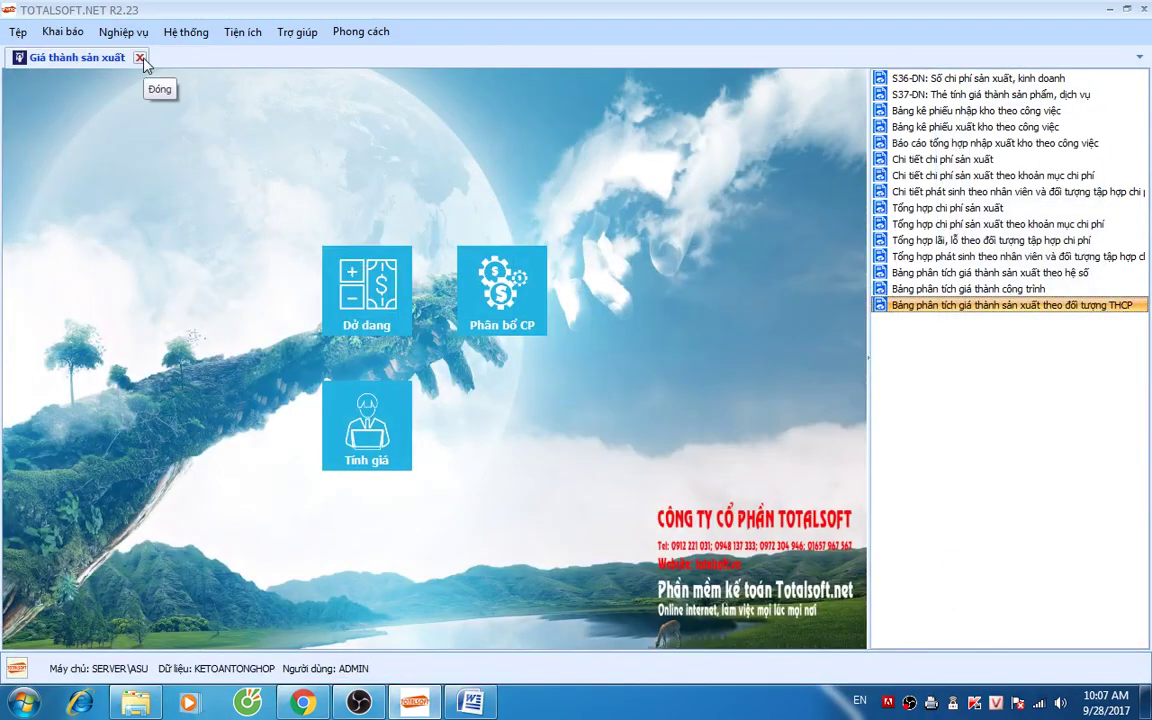
# Step: Calculate production costs (Tính giá) for Tháng 1 on account 1542 from the retrieved data and update the prices on the vouchers
pyautogui.click(366, 425)
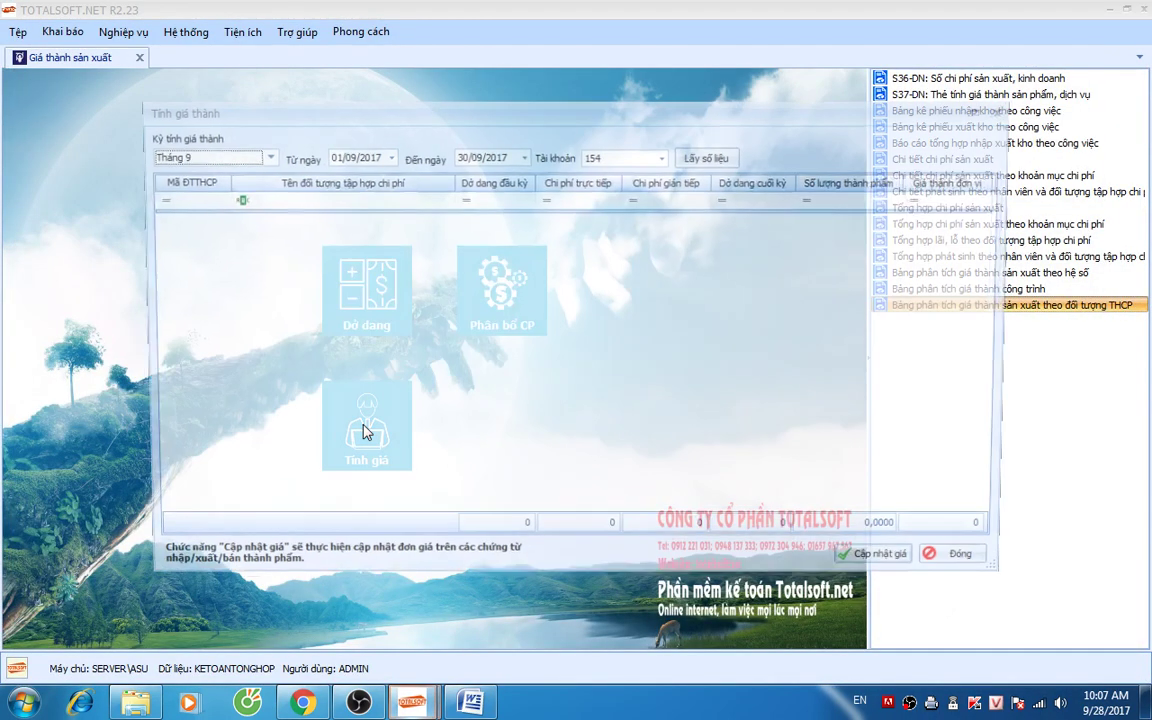
pyautogui.click(260, 155)
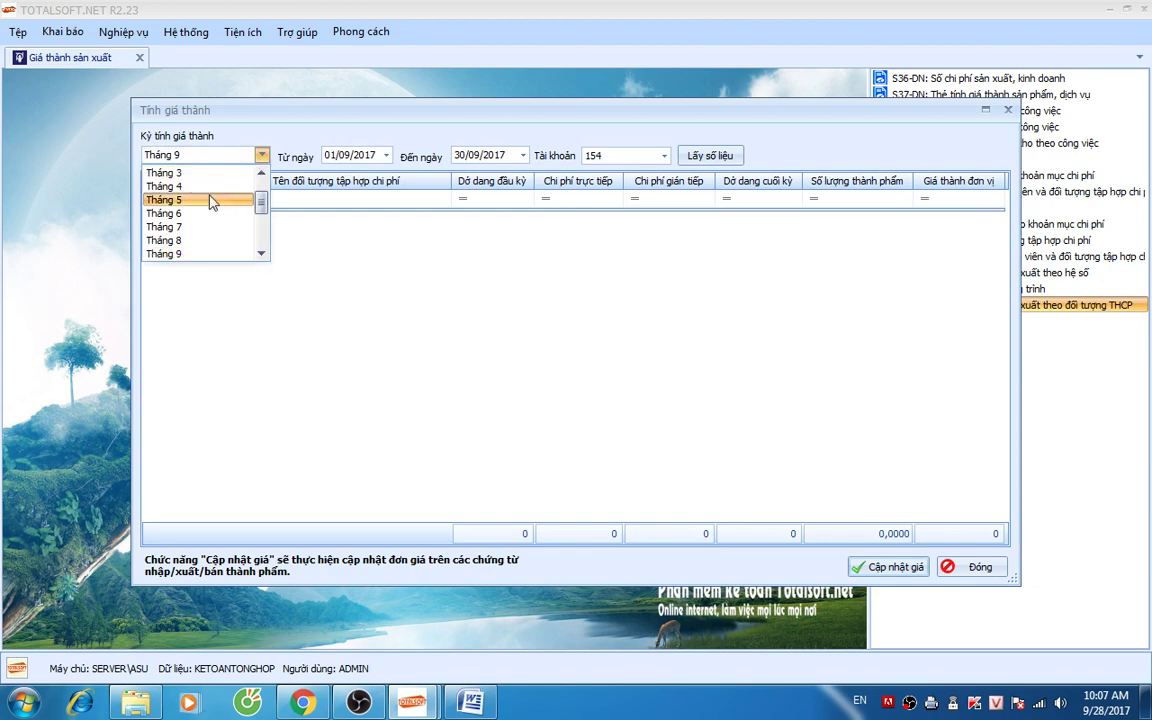
pyautogui.click(195, 186)
pyautogui.click(663, 155)
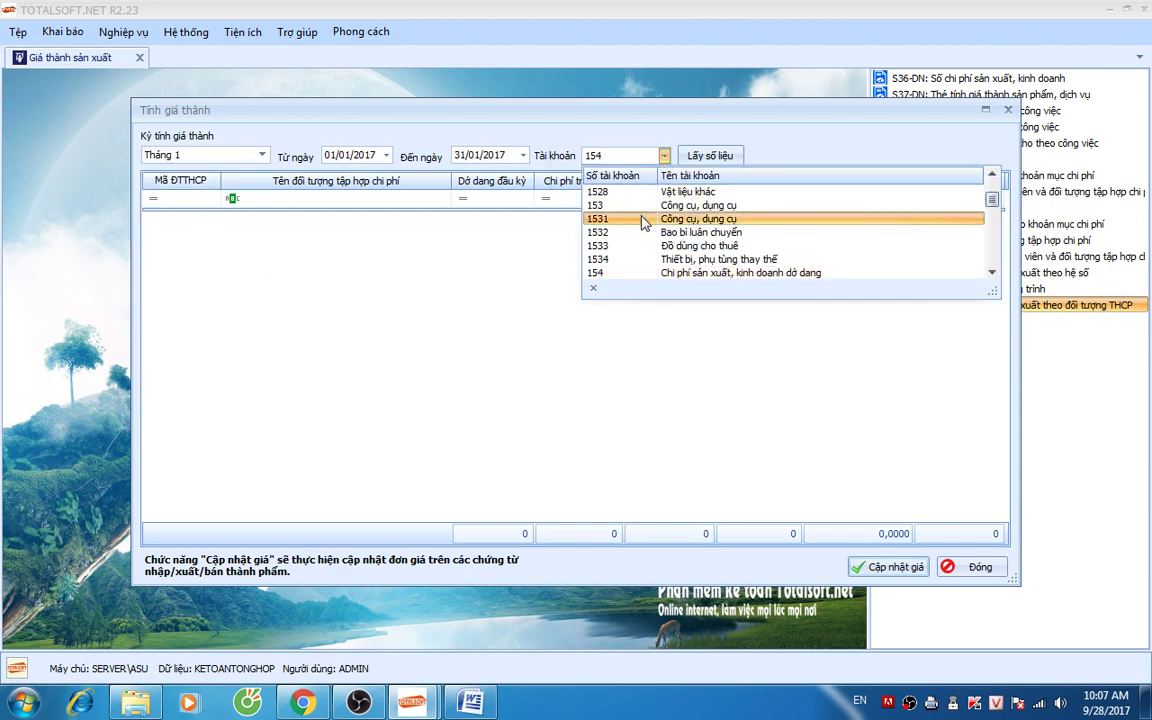
pyautogui.scroll(-1, 625, 270)
pyautogui.click(622, 266)
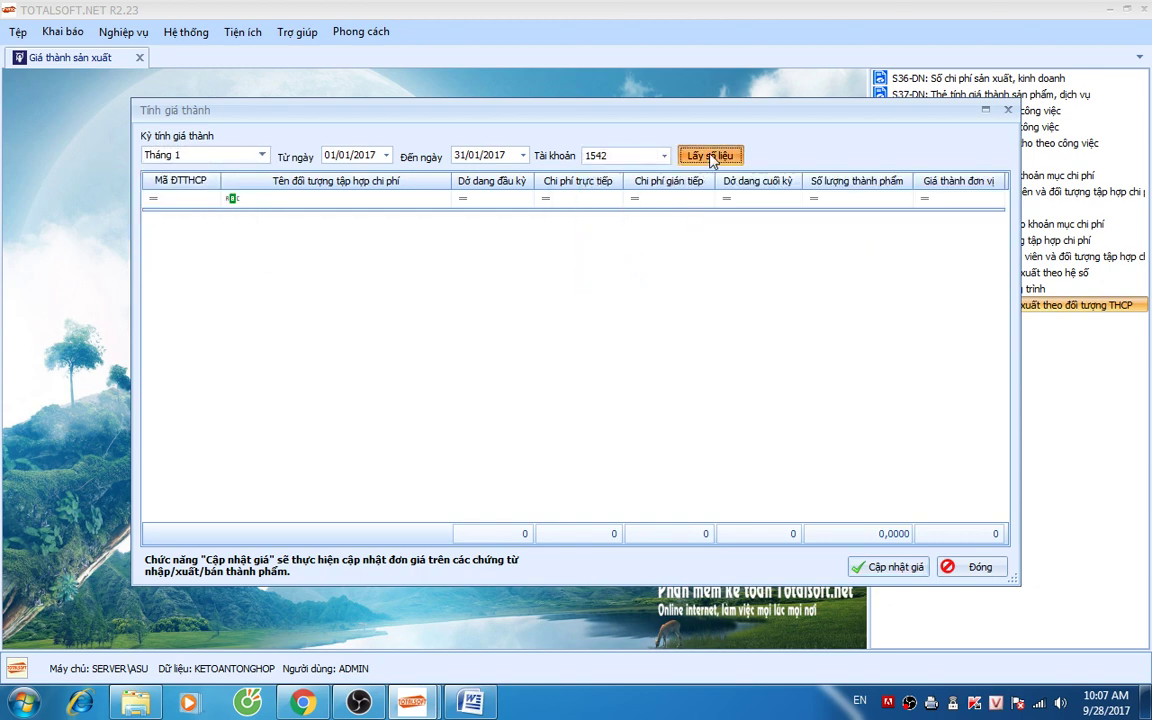
pyautogui.click(710, 157)
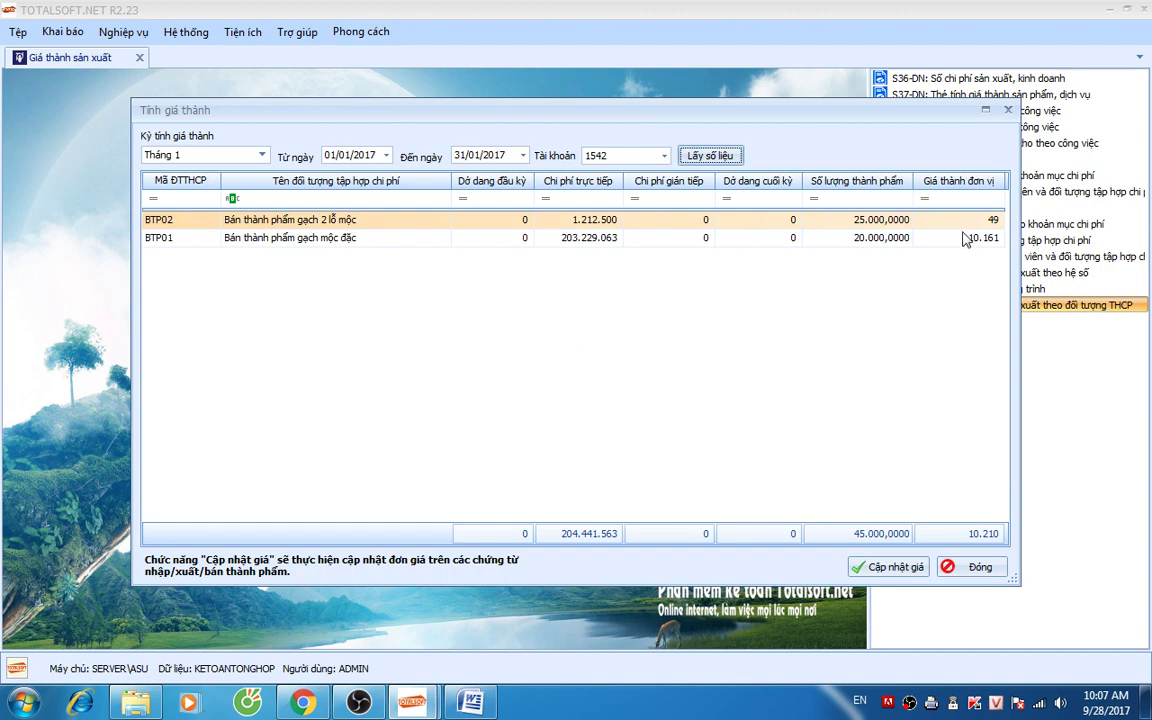
pyautogui.click(889, 567)
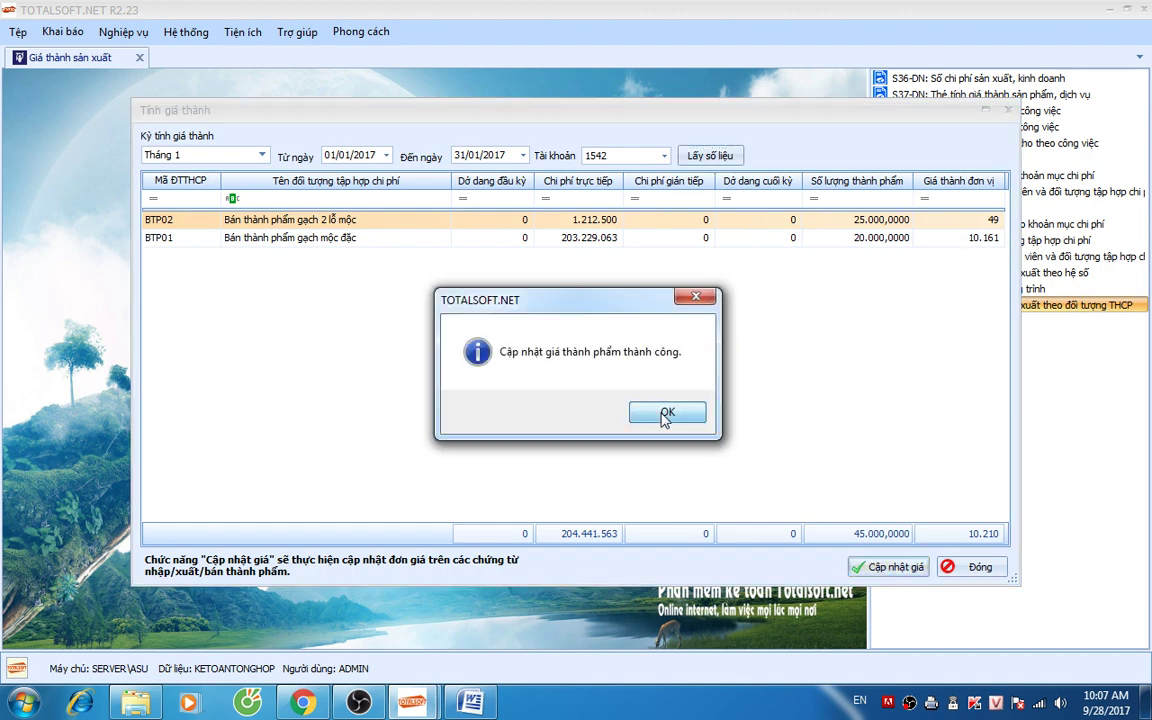
pyautogui.click(666, 412)
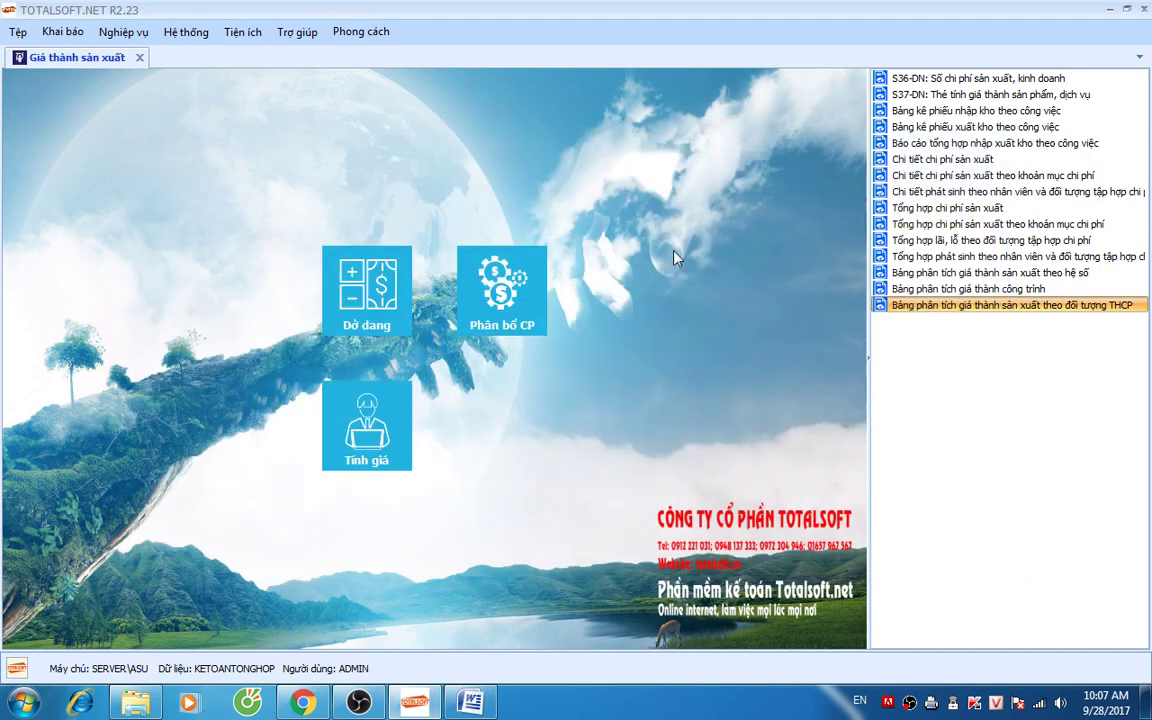
# Step: Leave the Giá thành sản xuất module and open the Nhập kho voucher list in the Kho module
pyautogui.click(141, 58)
pyautogui.click(578, 266)
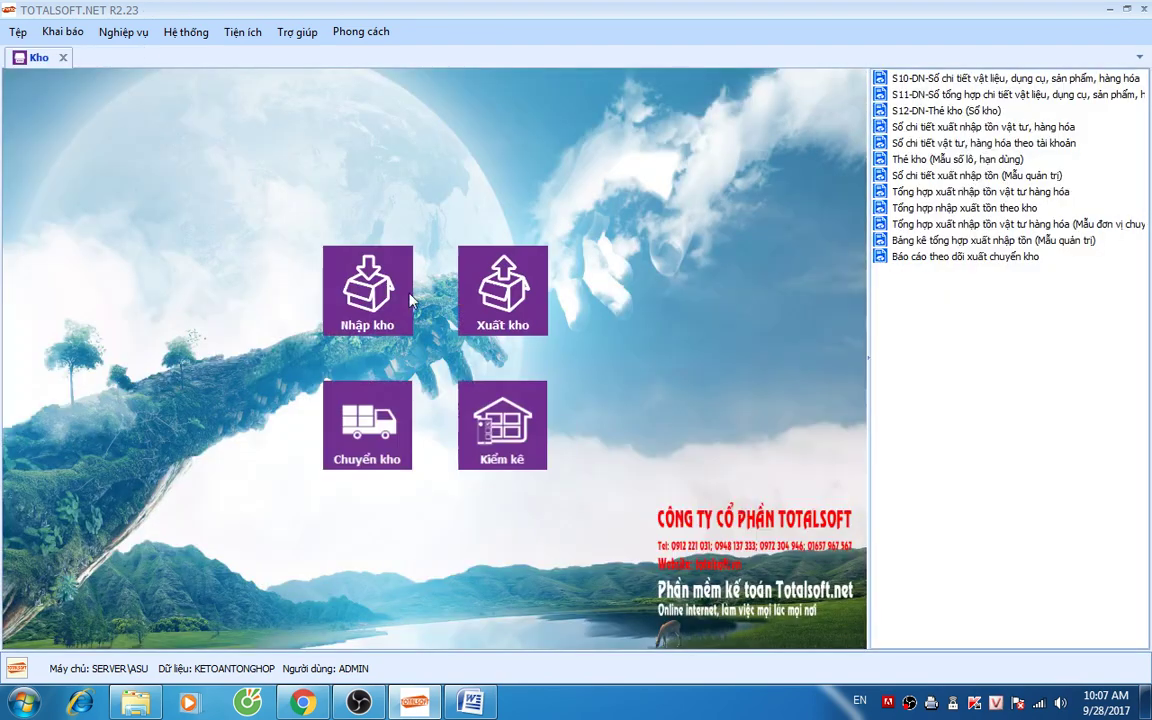
pyautogui.click(409, 297)
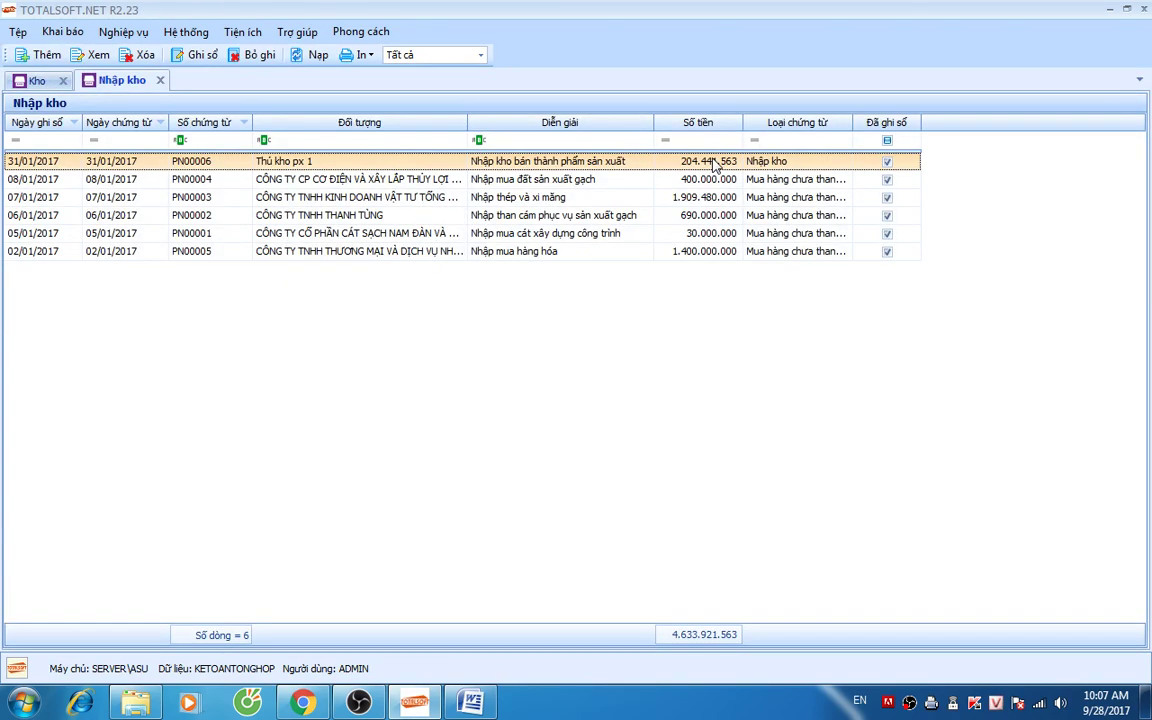
# Step: Open semi-finished goods receipt PN00006, check the quantities, unit prices and amounts of both lines, and close the receipt and the Nhập kho list
pyautogui.doubleClick(714, 163)
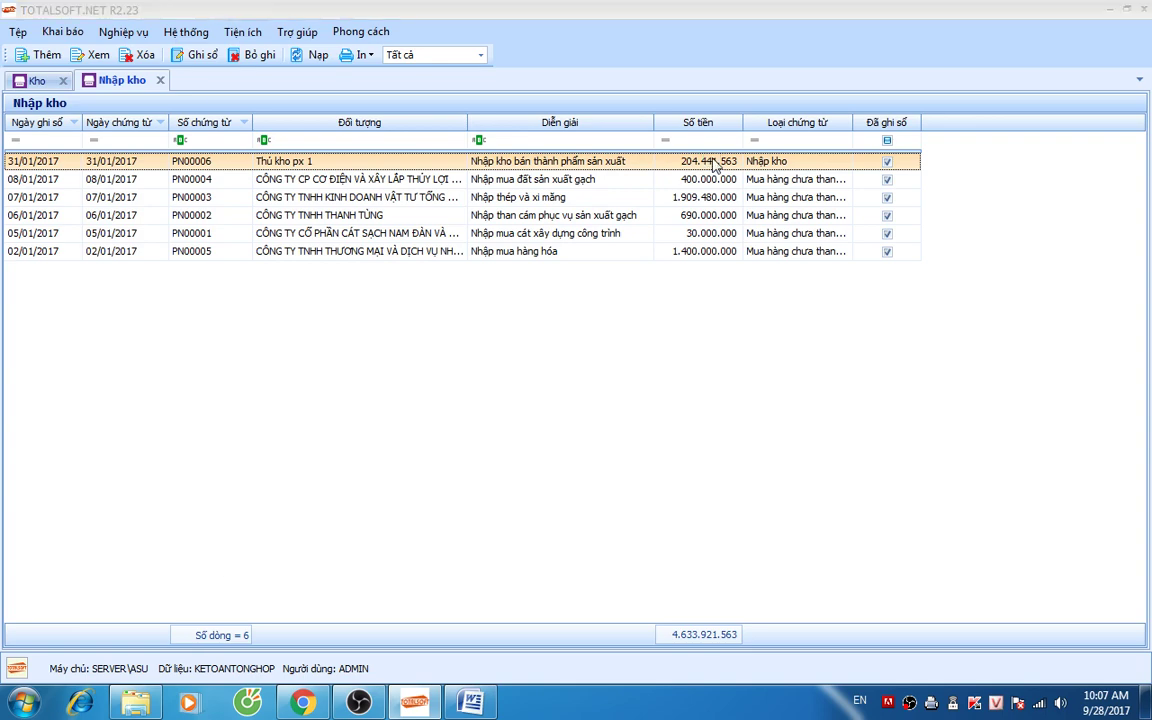
pyautogui.moveTo(589, 552); pyautogui.dragTo(746, 548)
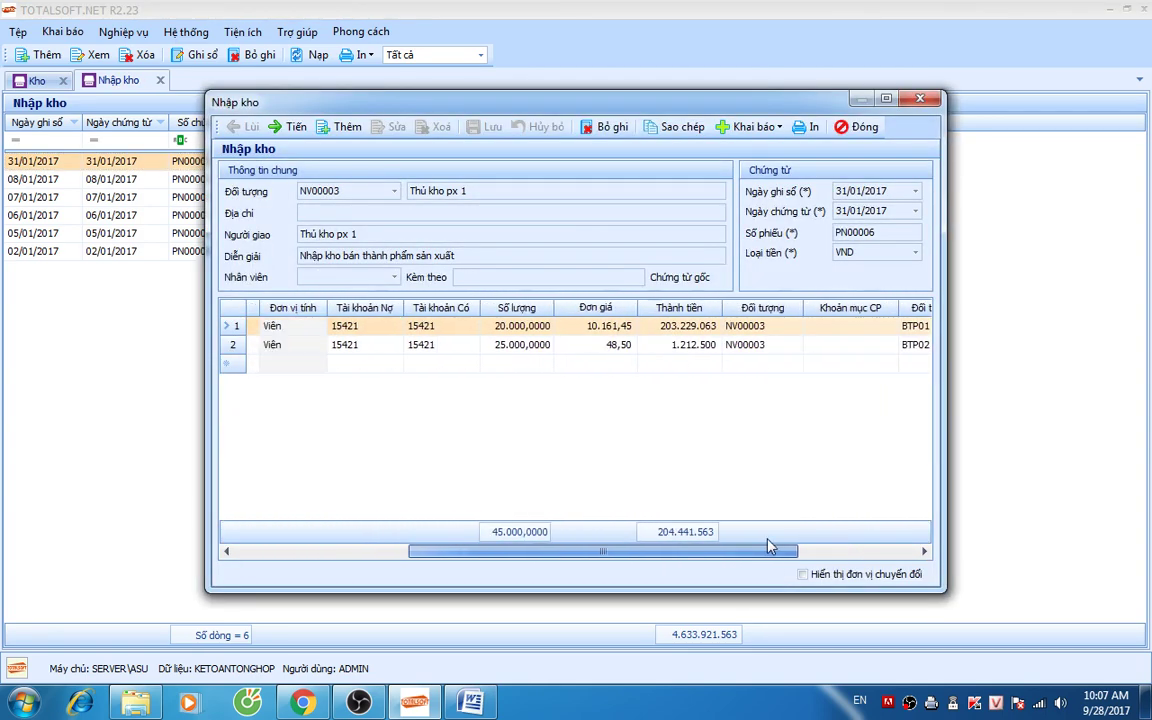
pyautogui.click(634, 344)
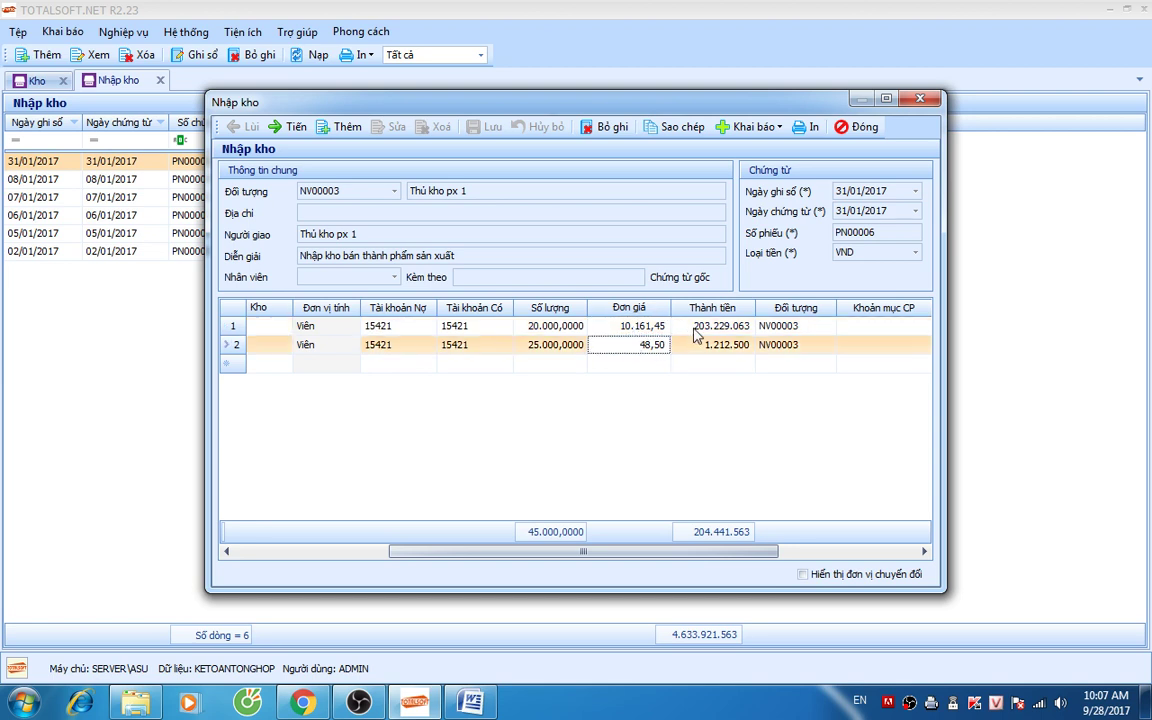
pyautogui.click(702, 347)
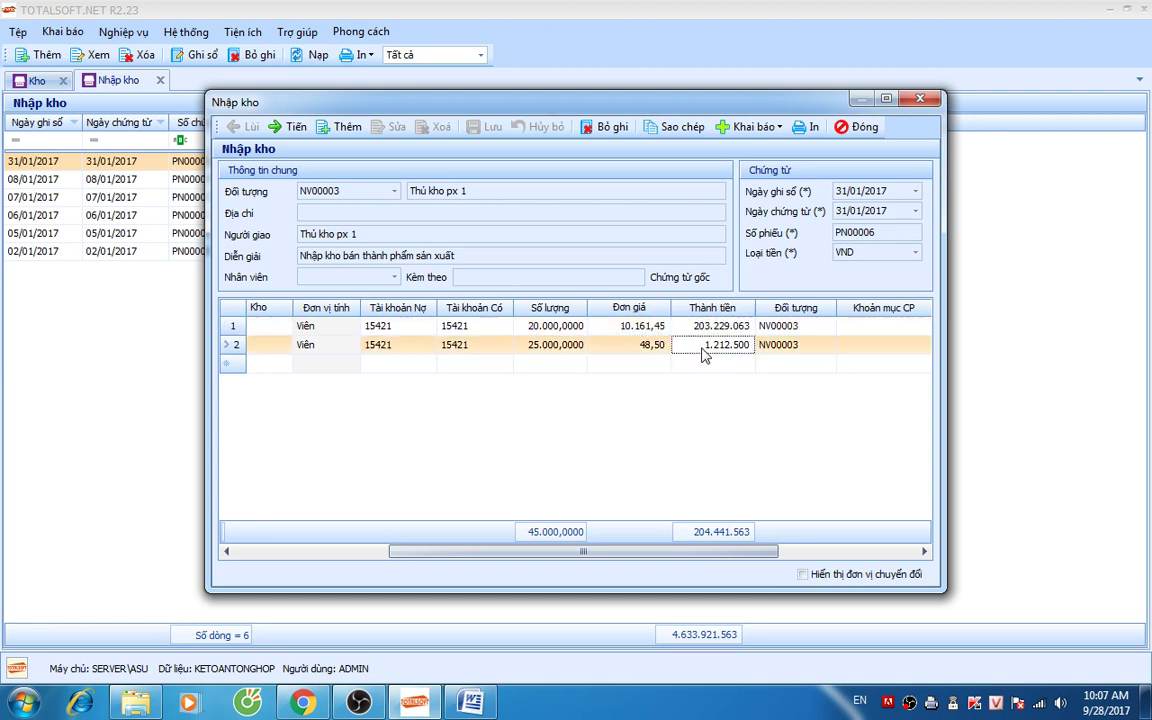
pyautogui.click(566, 344)
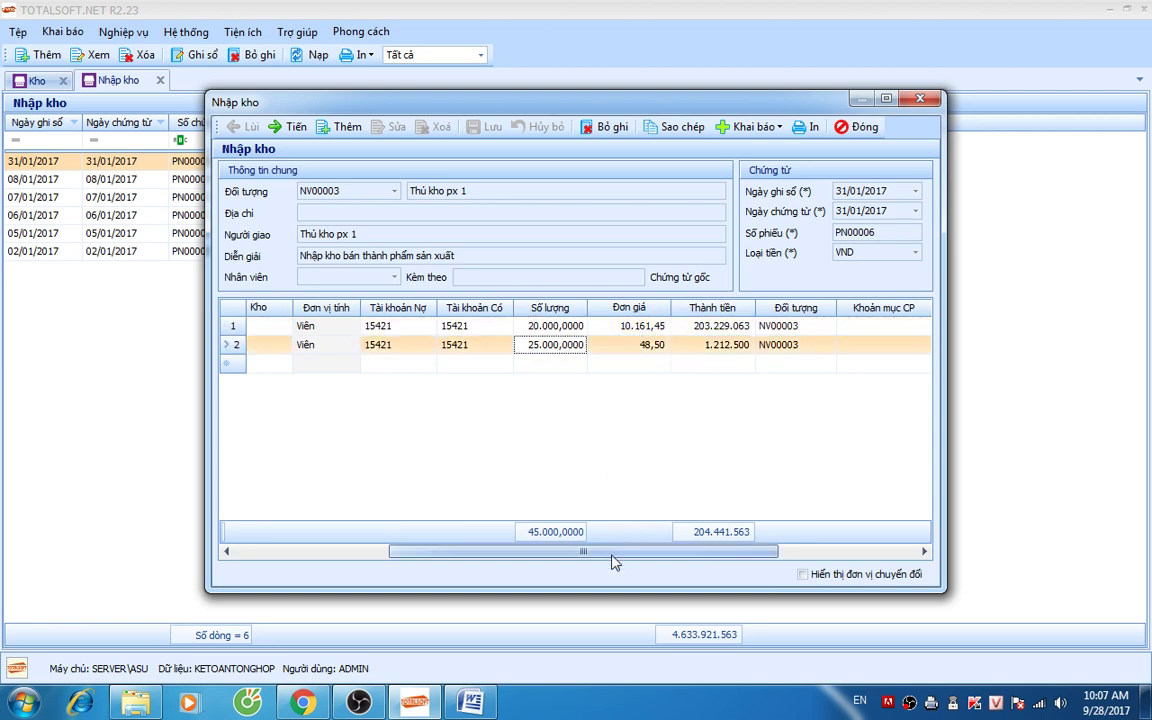
pyautogui.moveTo(612, 551); pyautogui.dragTo(462, 551)
pyautogui.click(855, 128)
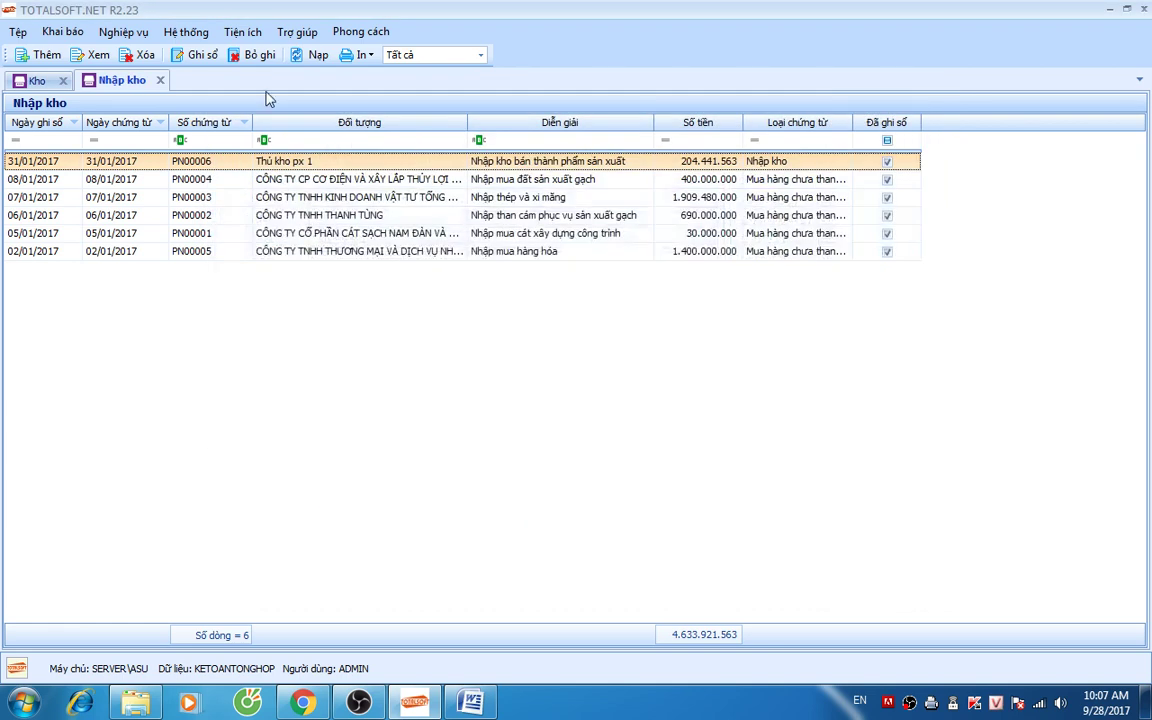
pyautogui.click(163, 80)
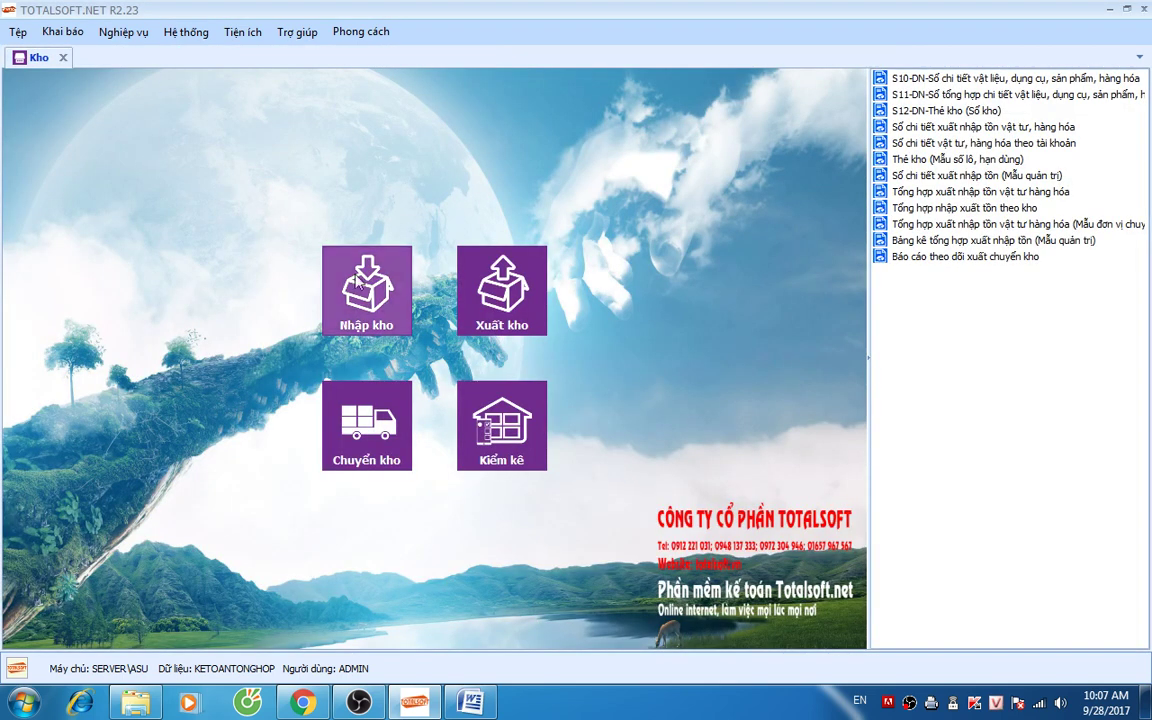
# Step: Create a new Xuất kho voucher in the Kho module for Thủ kho phân xưởng 2 (NV00004), found by filtering object names for "thủ"
pyautogui.click(500, 287)
pyautogui.rightClick(310, 263)
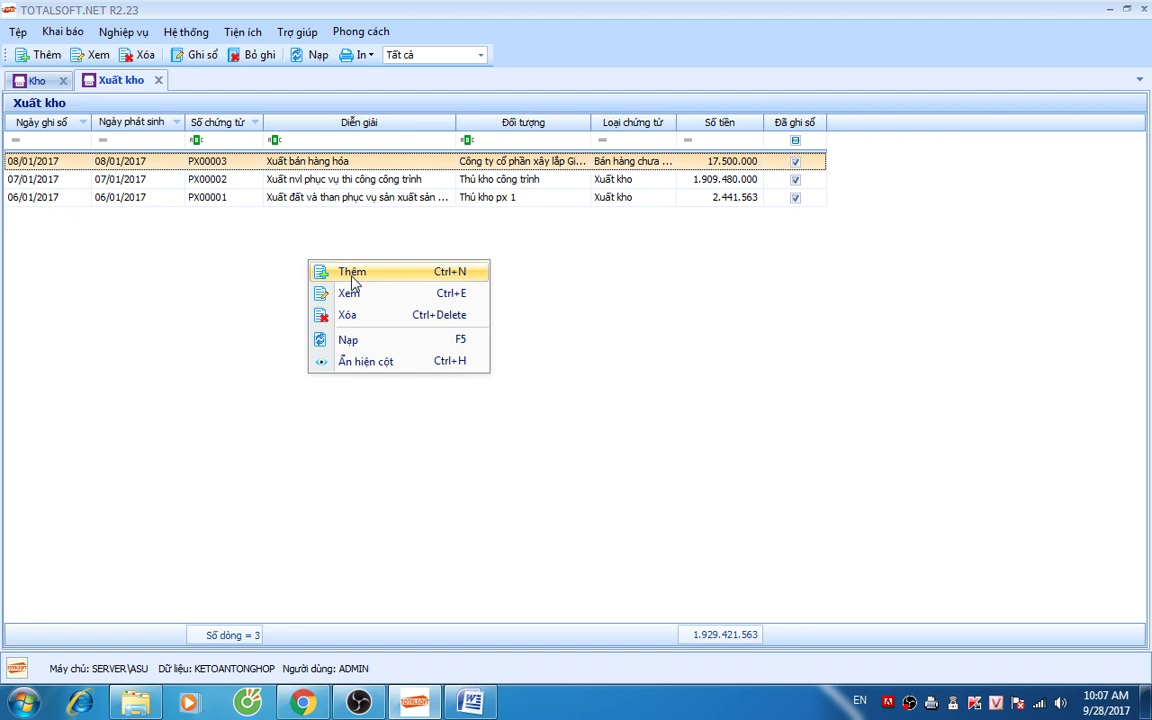
pyautogui.click(352, 279)
pyautogui.click(402, 174)
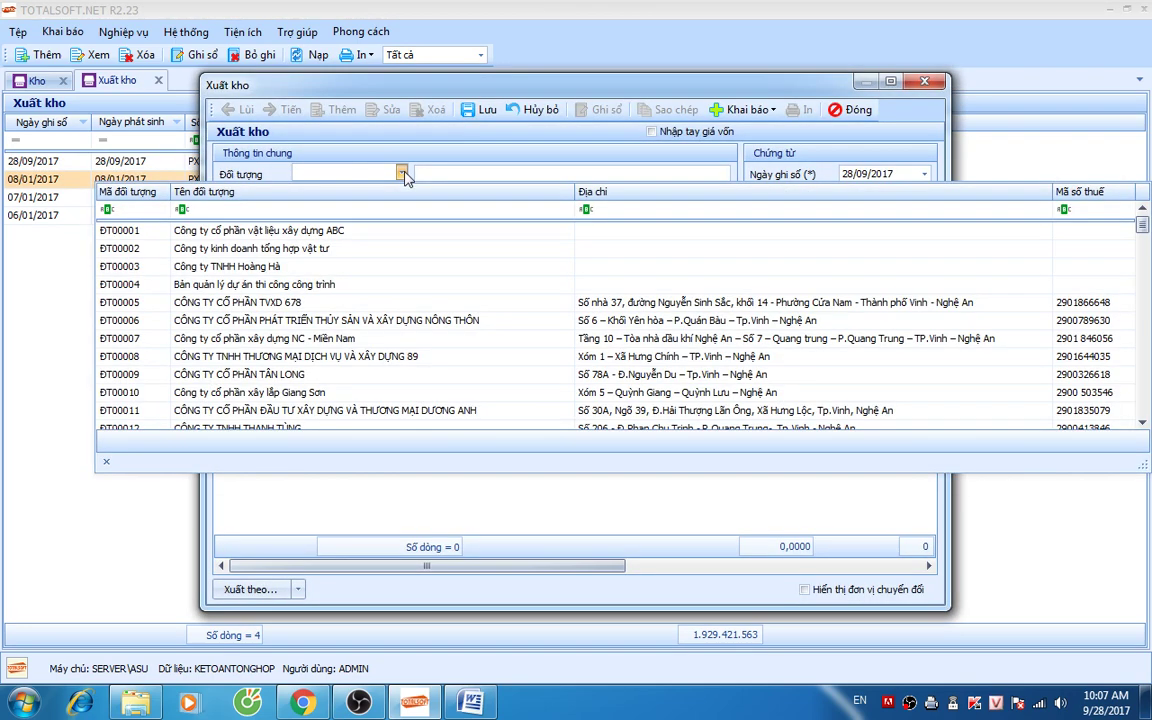
pyautogui.click(325, 209)
pyautogui.write('thủ')
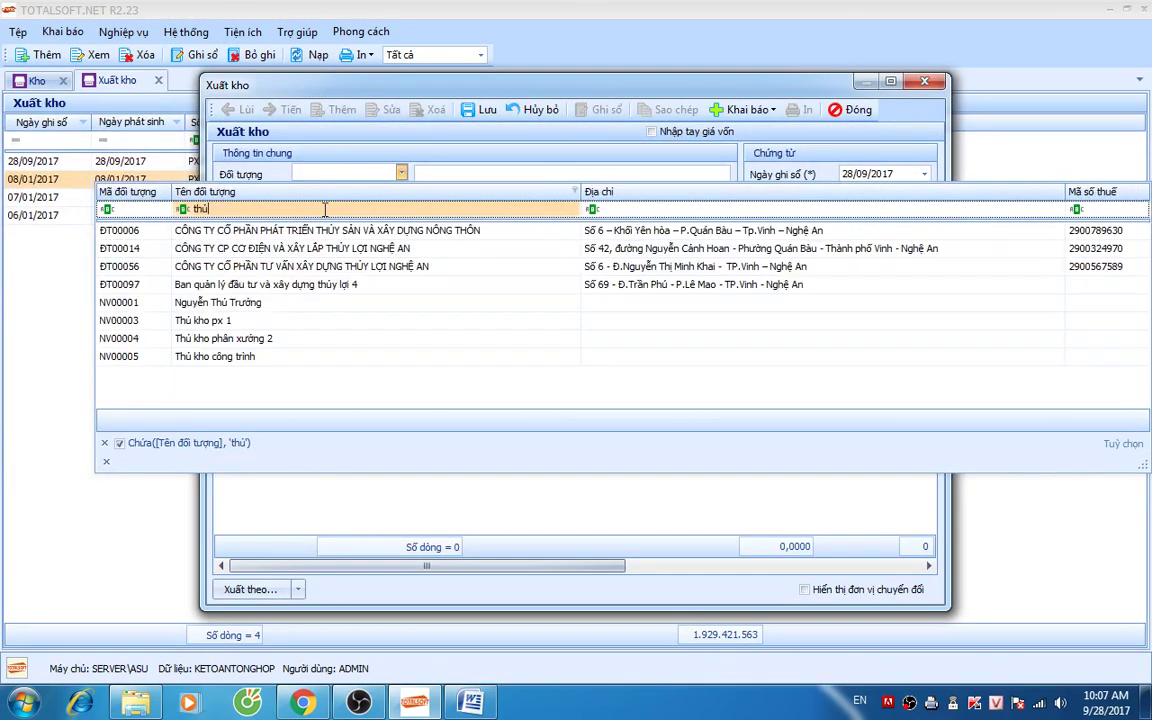
pyautogui.click(237, 340)
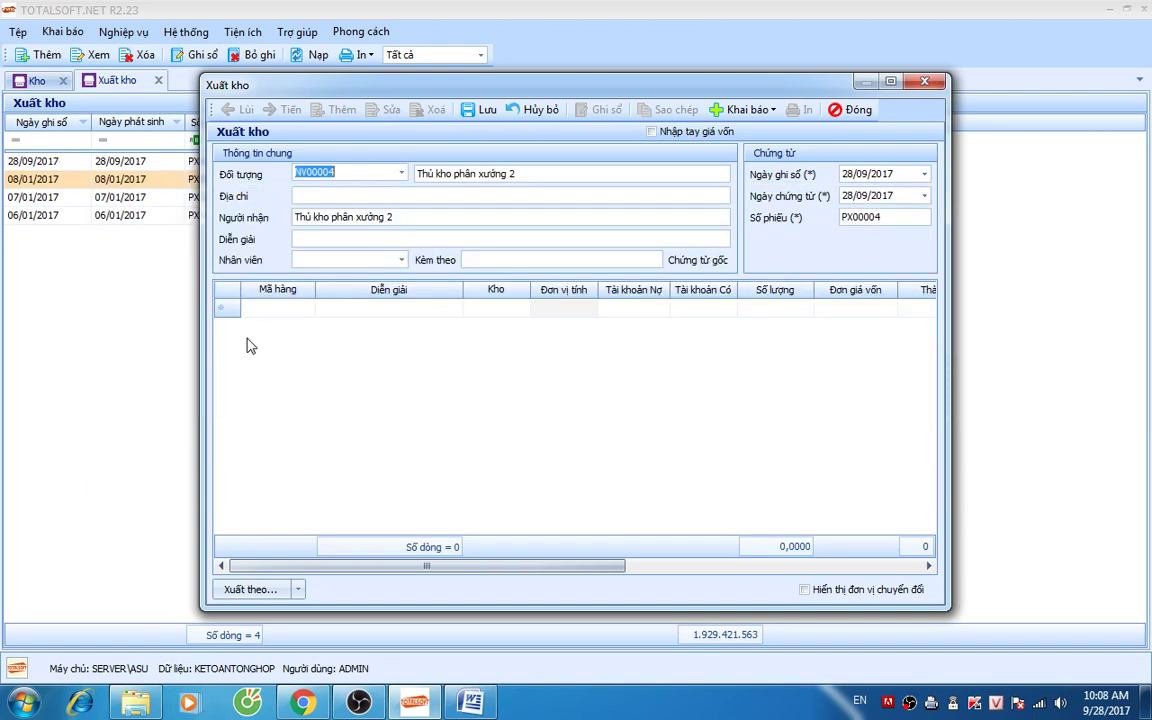
# Step: Enter the description "Xuất kho bán thành phẩm sản xuất sản phẩm" and set the posting and voucher dates to 31/01/2017
pyautogui.press('Tab')
pyautogui.press('Tab')
pyautogui.press('Tab')
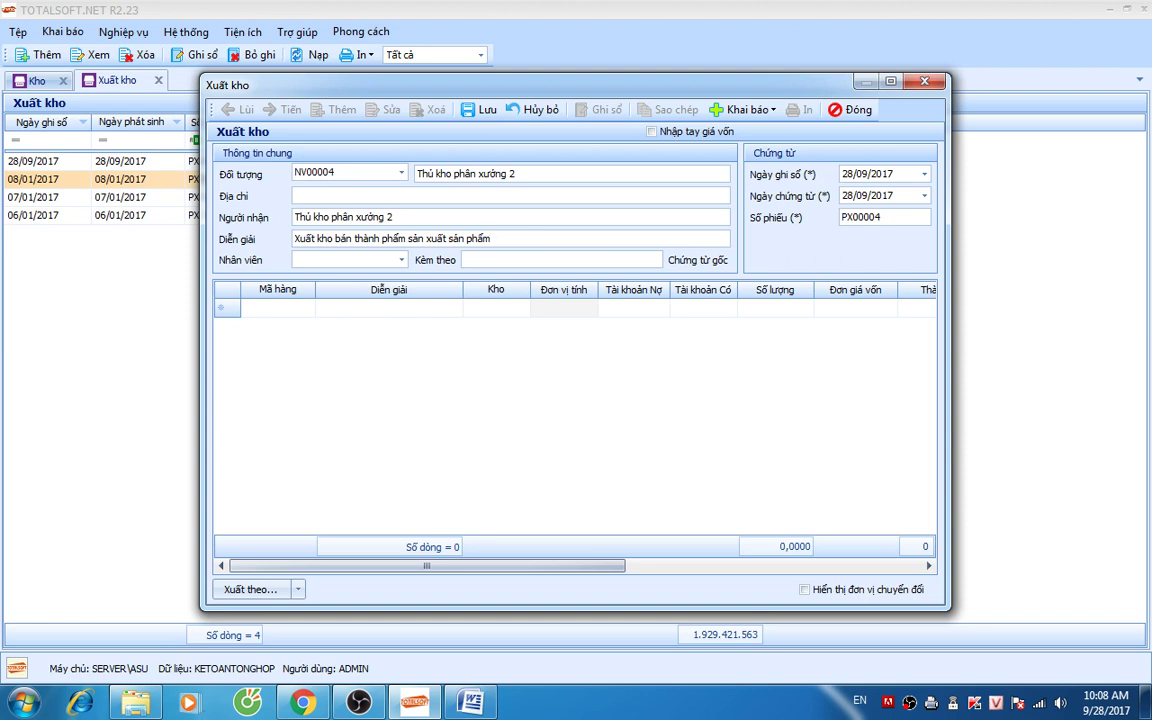
pyautogui.press('Tab')
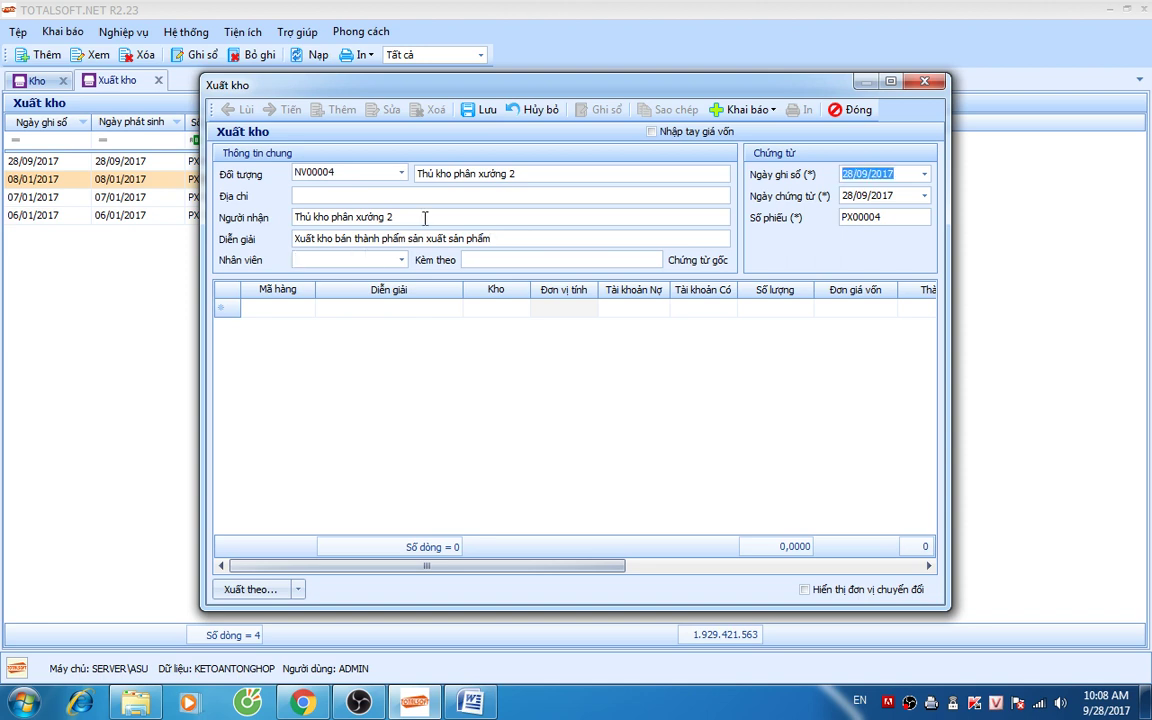
pyautogui.write('311')
pyautogui.press('Tab')
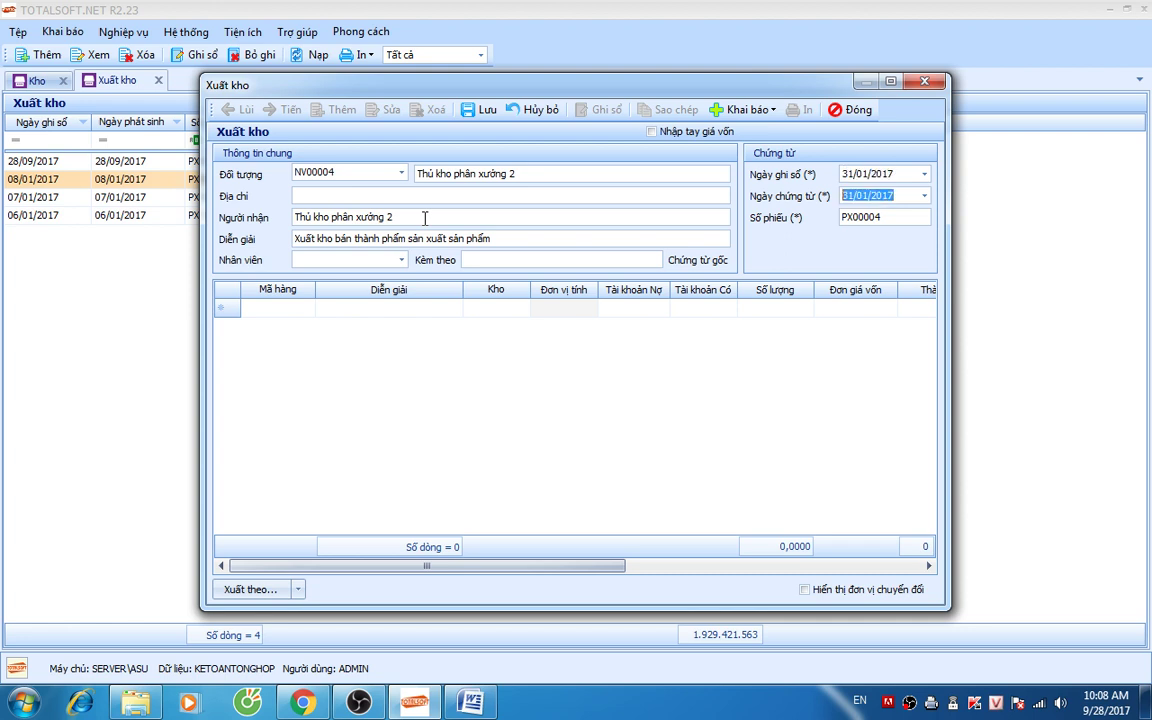
pyautogui.press('Tab')
# Step: Add the semi-finished items BTP01 and BTP02 as the two lines of the issue voucher
pyautogui.click(305, 310)
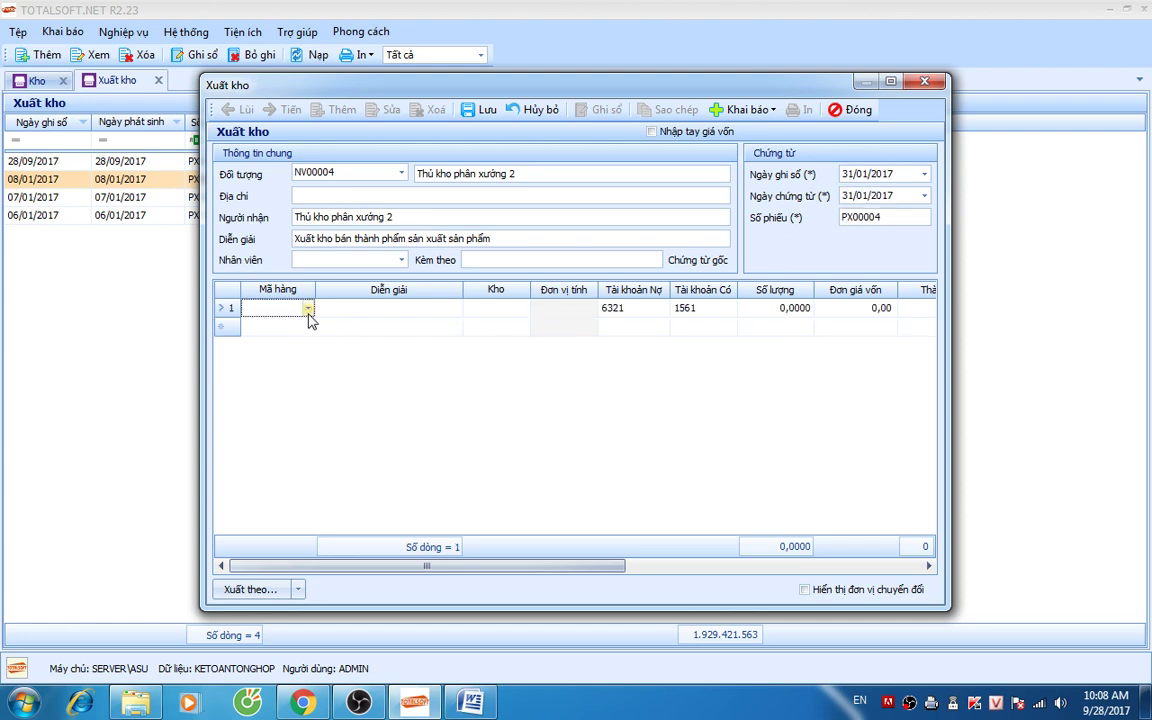
pyautogui.click(308, 310)
pyautogui.click(322, 366)
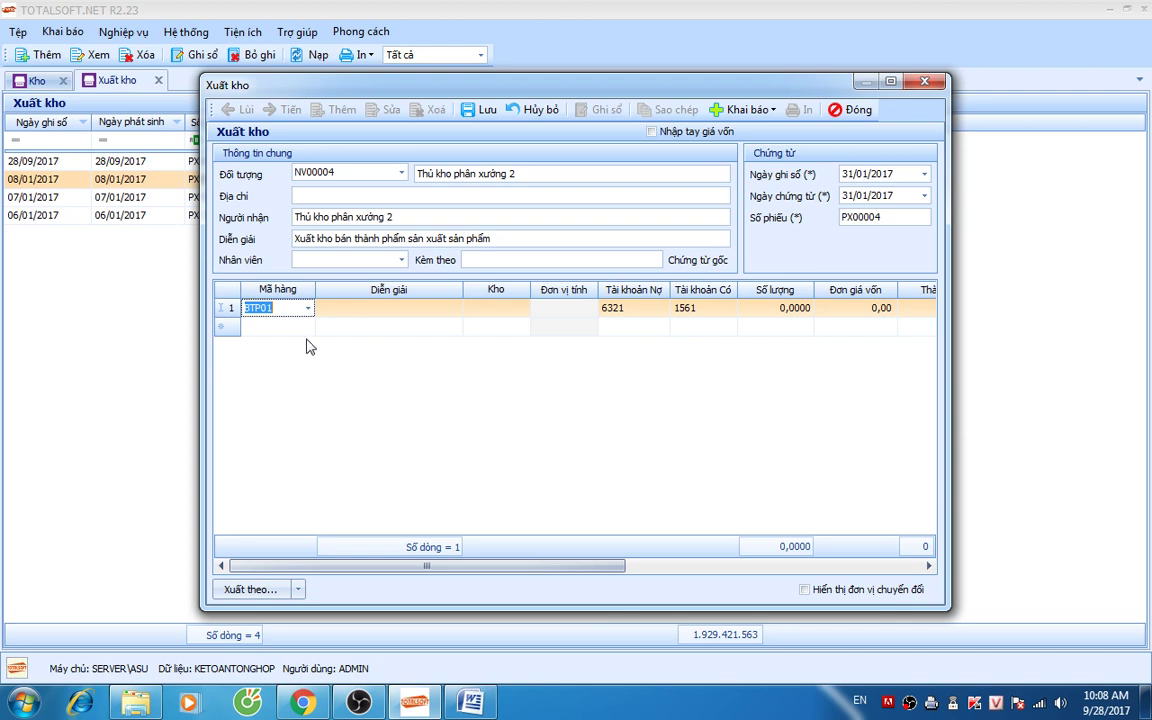
pyautogui.click(290, 327)
pyautogui.click(308, 327)
pyautogui.click(331, 405)
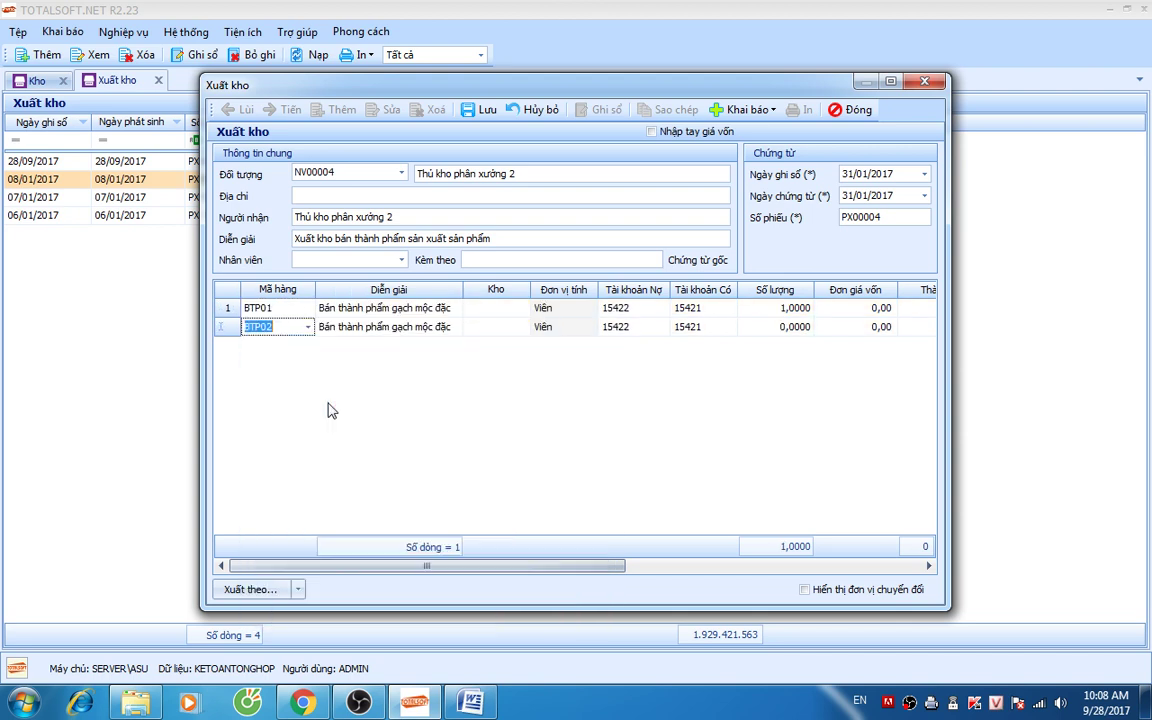
pyautogui.press('Tab')
# Step: Assign both issue lines to warehouse 154, Kho bán thành phẩm
pyautogui.click(495, 310)
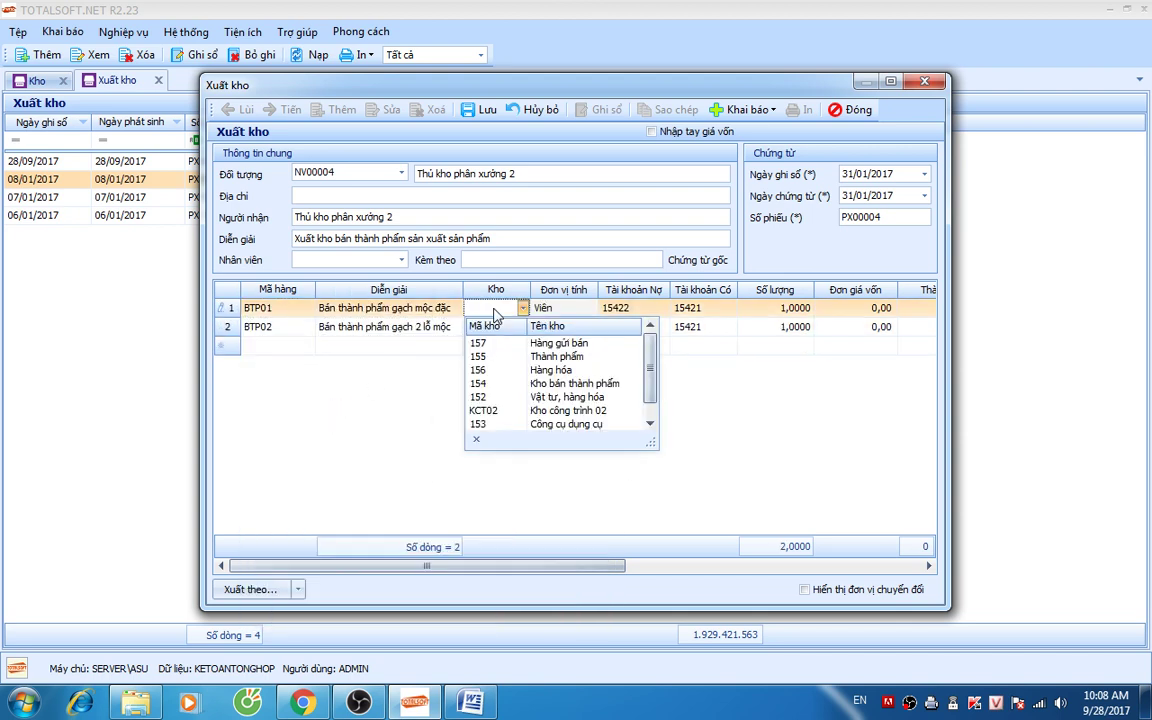
pyautogui.click(489, 383)
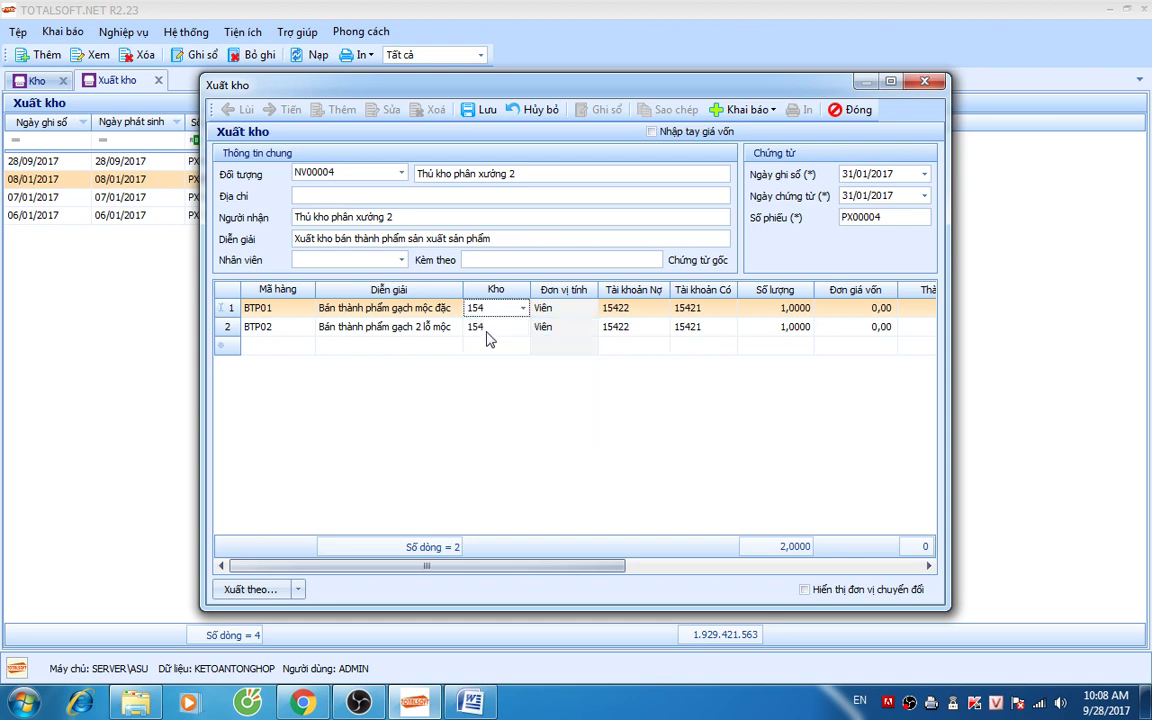
pyautogui.press('Tab')
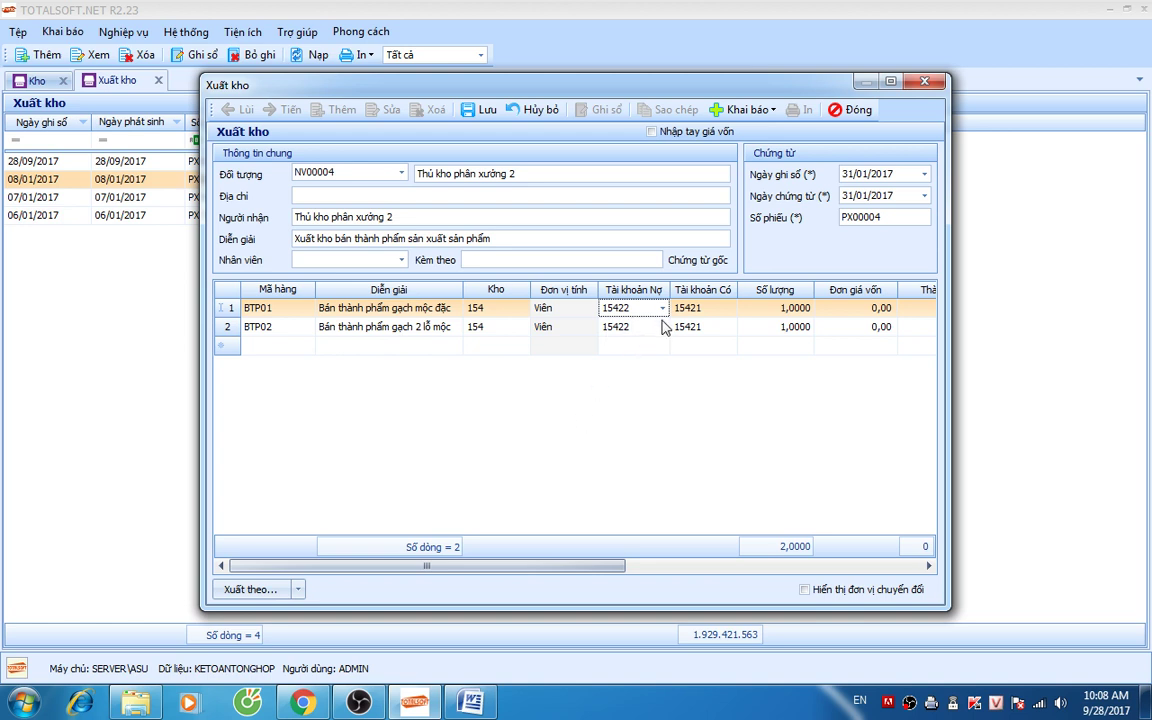
# Step: Check the credit and debit accounts of the BTP01 line against the account list
pyautogui.click(711, 310)
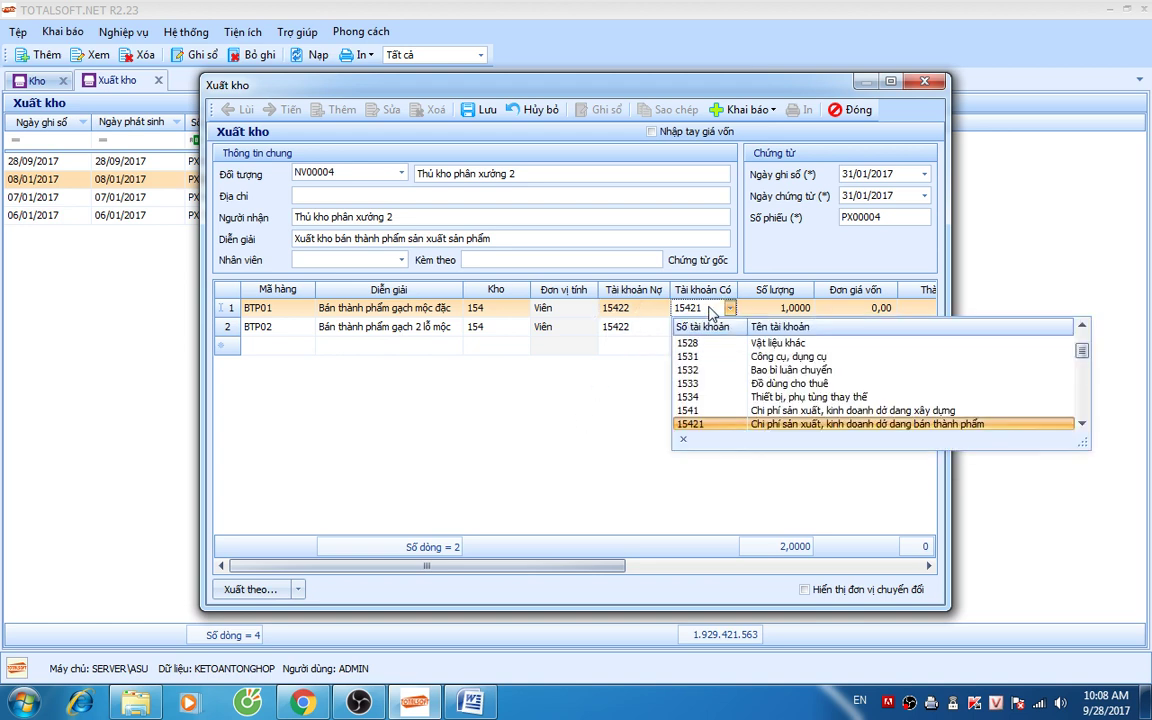
pyautogui.click(711, 310)
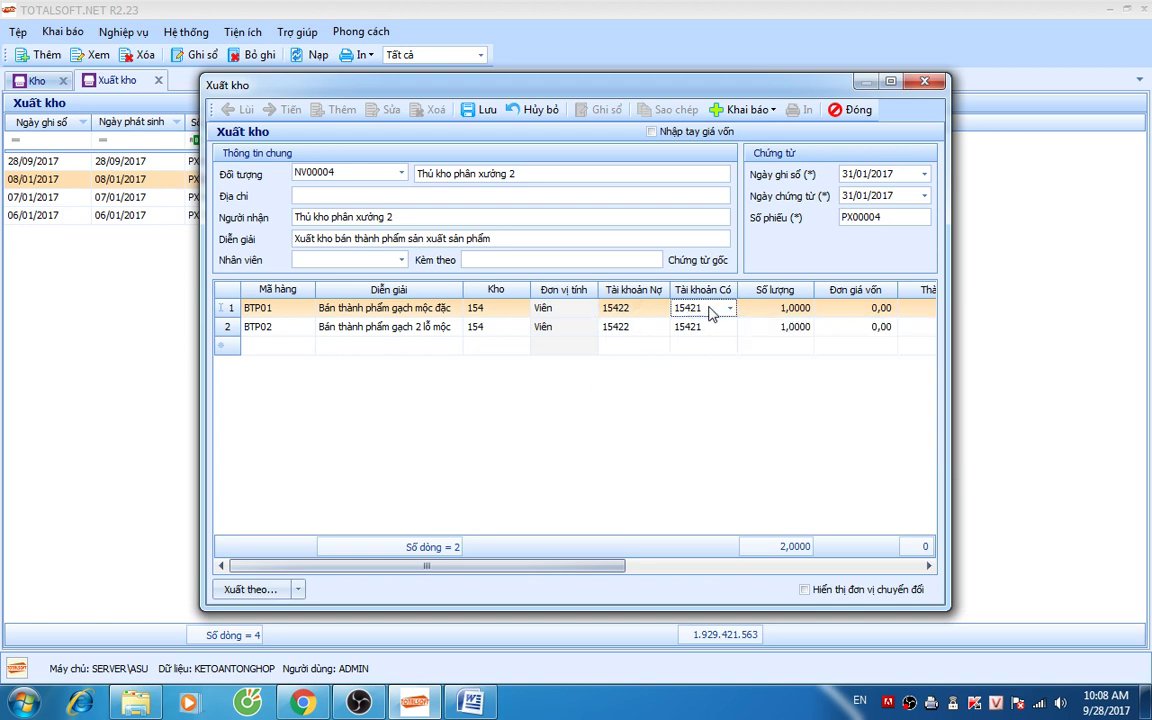
pyautogui.click(643, 310)
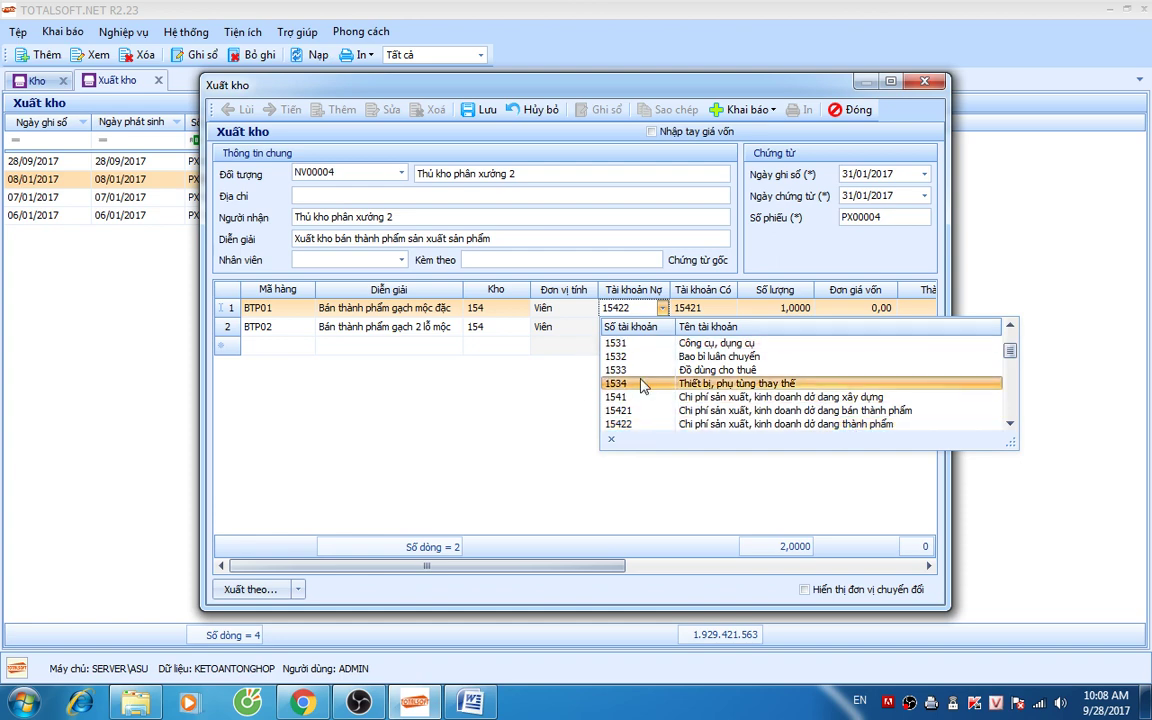
# Step: Switch to the Word document and start a paragraph on the blank last page with "Việc xuất kho bán thành"
pyautogui.click(471, 703)
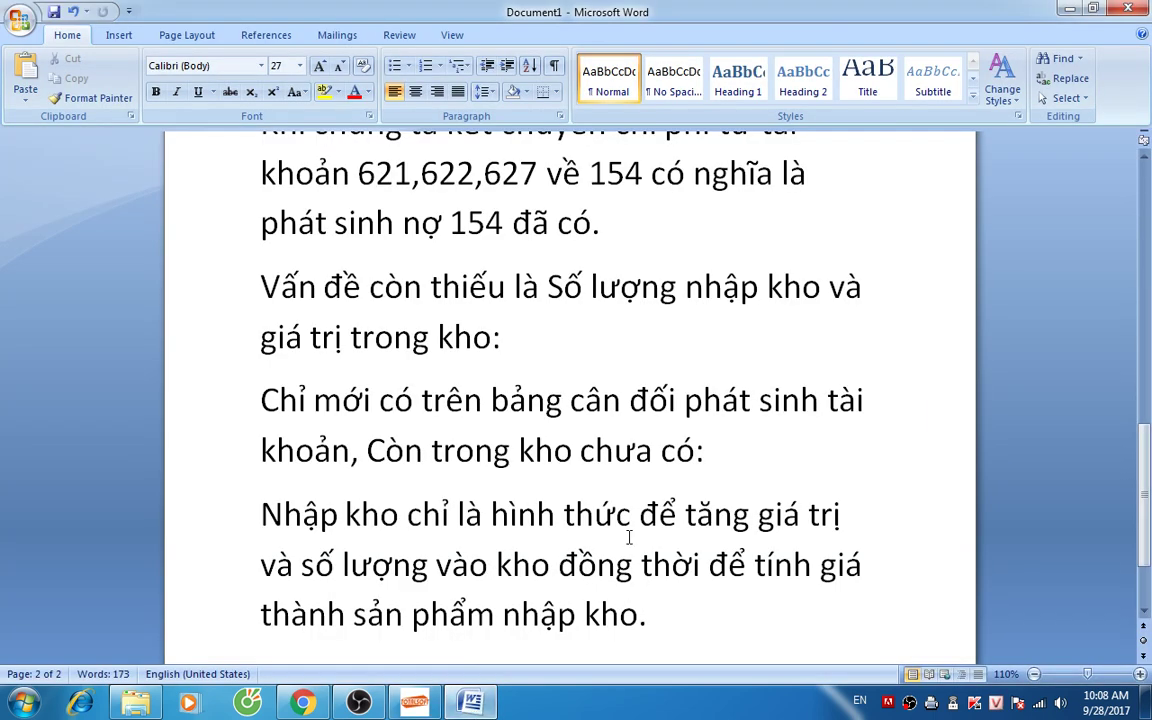
pyautogui.scroll(3, 486, 532)
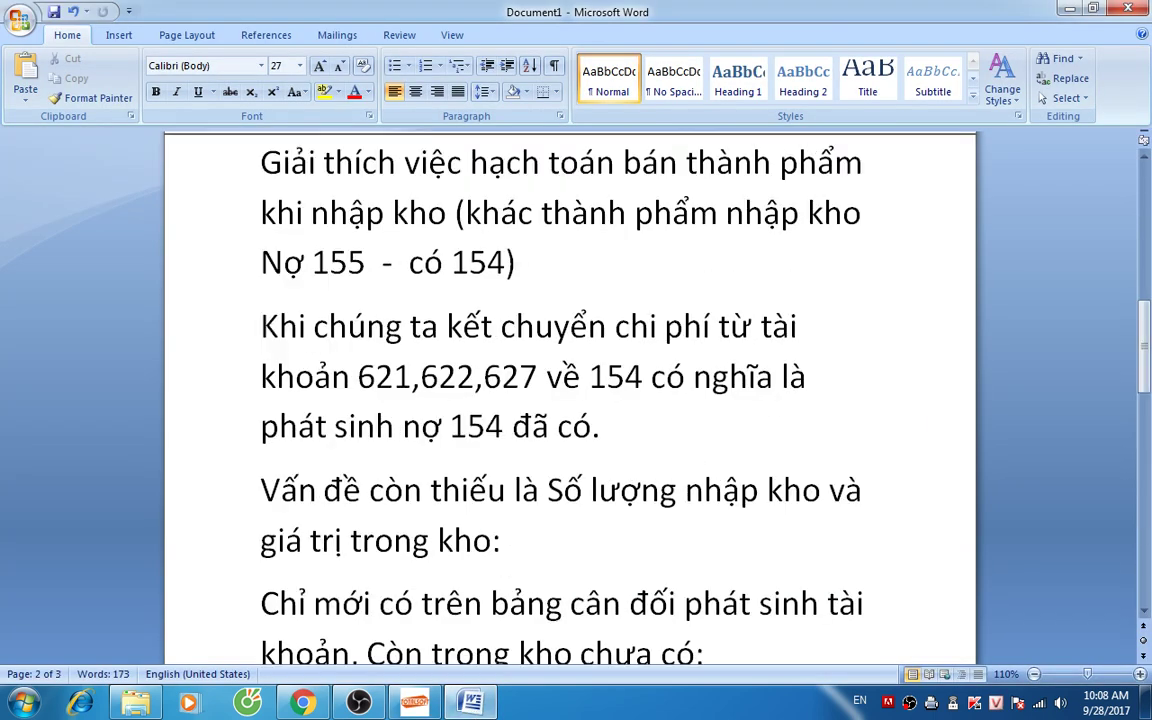
pyautogui.scroll(-8, 617, 658)
pyautogui.scroll(-3, 376, 533)
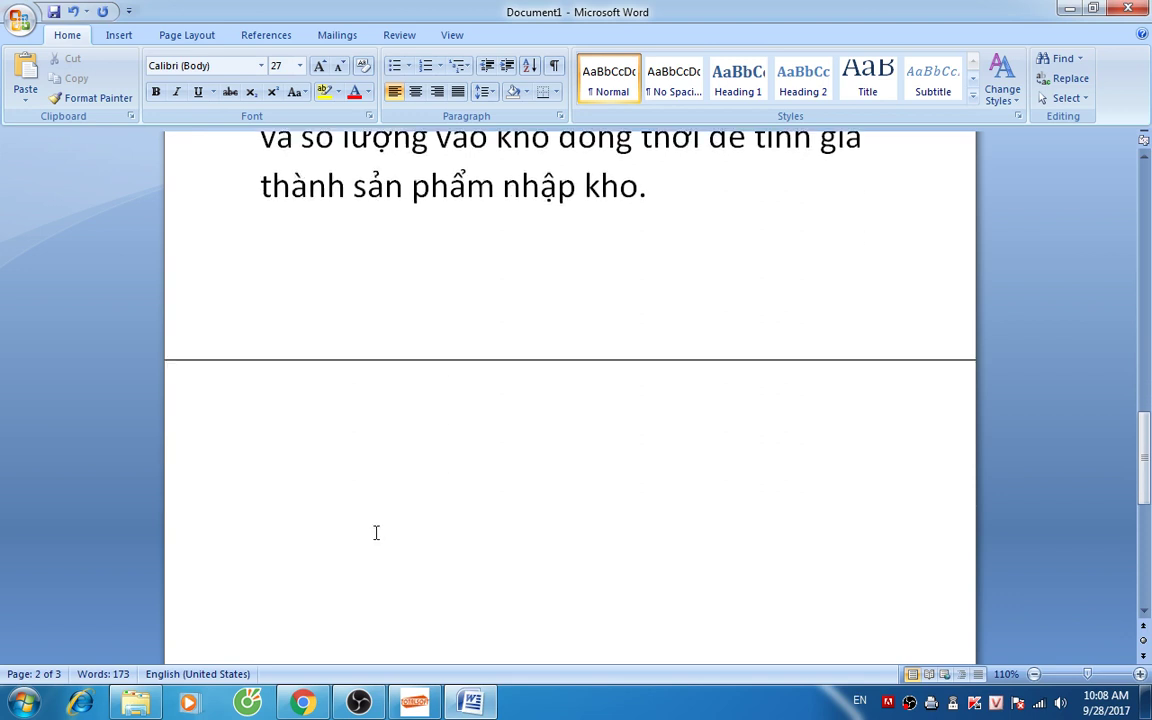
pyautogui.scroll(-2, 360, 480)
pyautogui.click(350, 332)
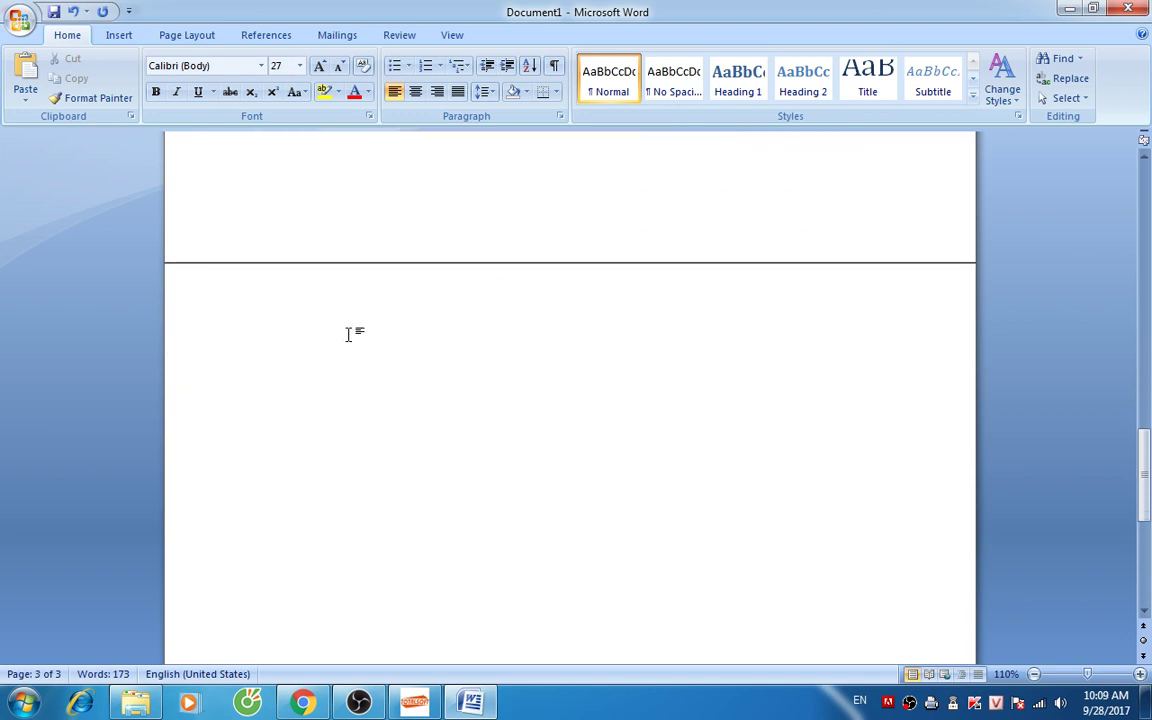
pyautogui.write('Vie')
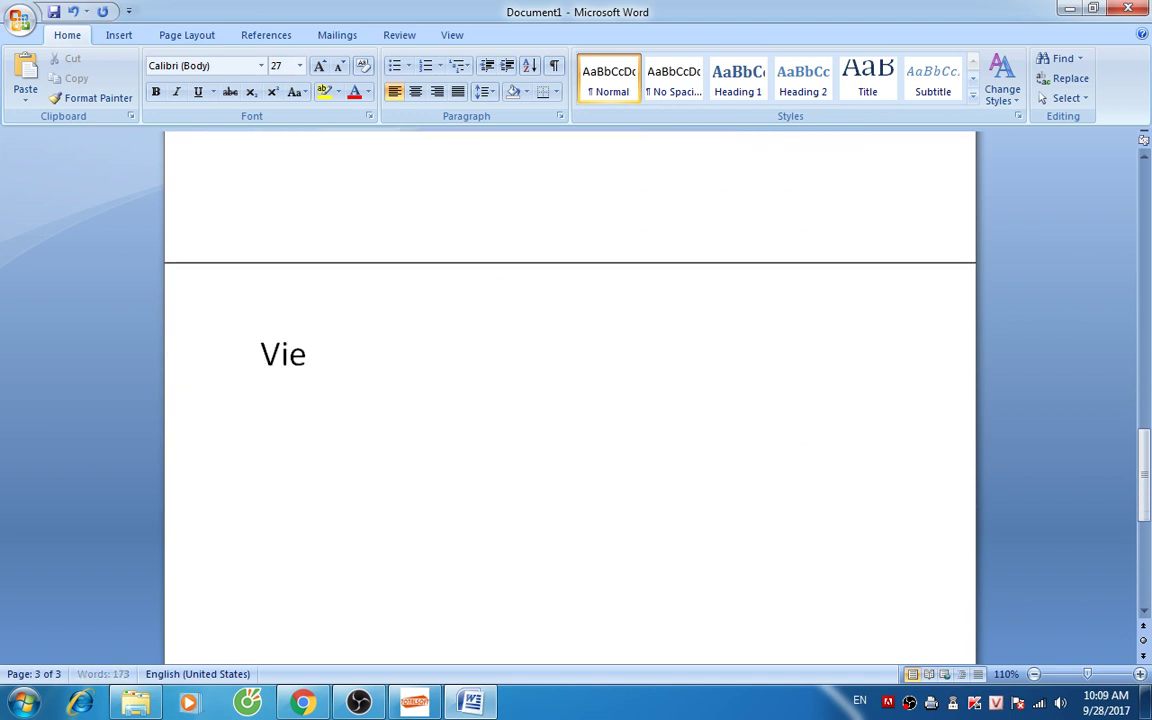
pyautogui.write('c xuất')
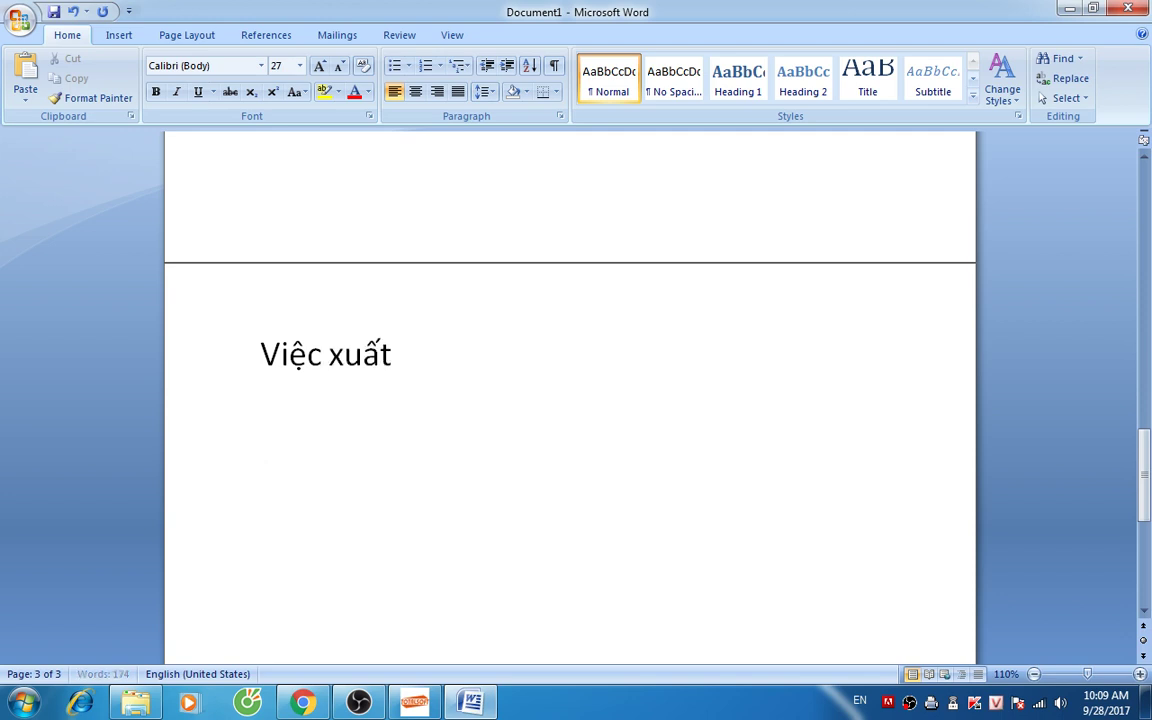
pyautogui.write(' kho phục')
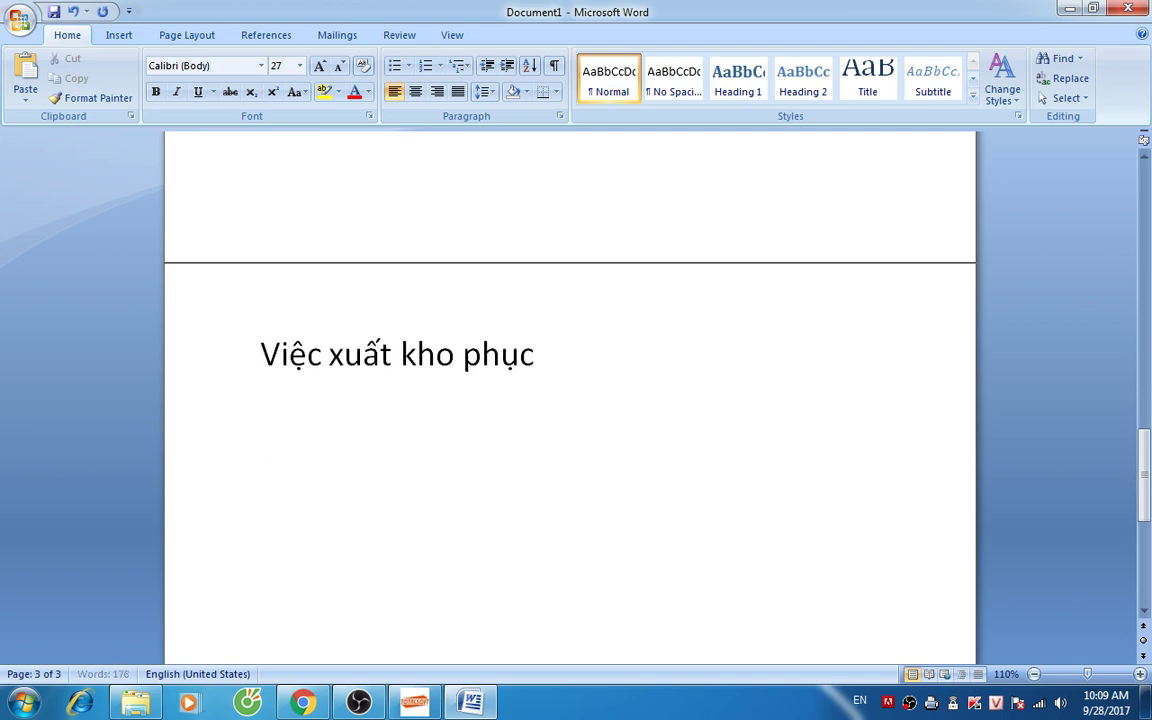
pyautogui.press('BackSpace')
pyautogui.press('BackSpace')
pyautogui.press('BackSpace')
pyautogui.press('BackSpace')
pyautogui.write('ba')
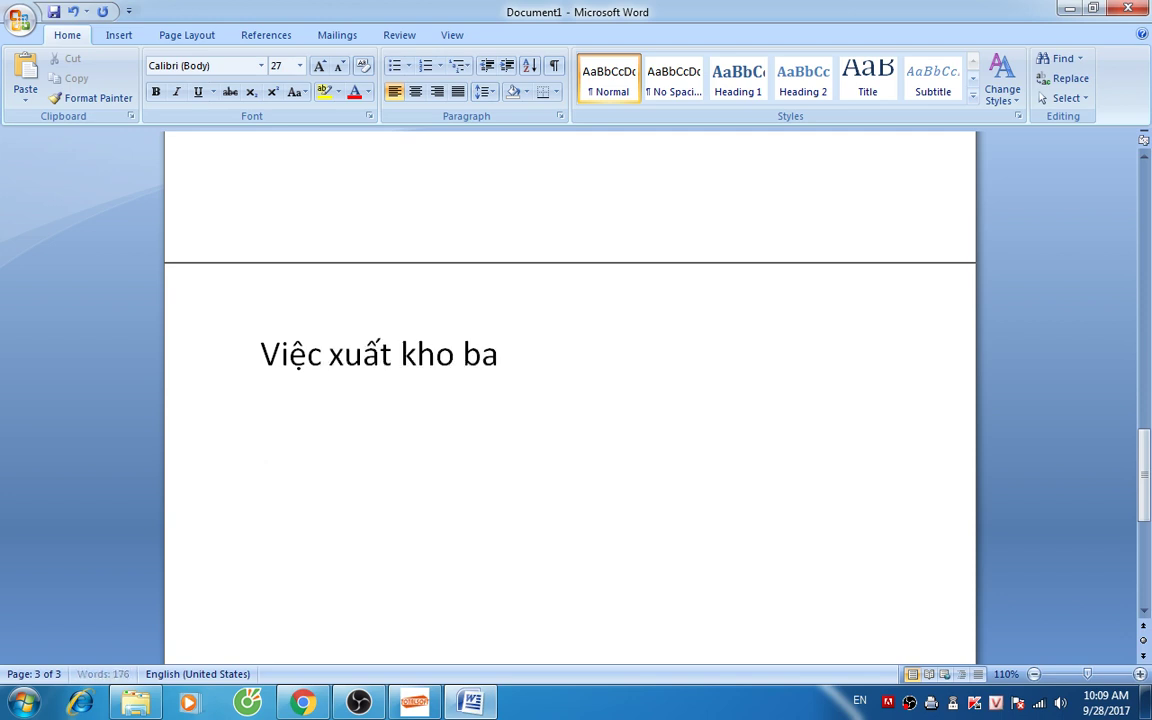
pyautogui.press('BackSpace')
pyautogui.write('án ta')
pyautogui.press('BackSpace')
pyautogui.write('hành')
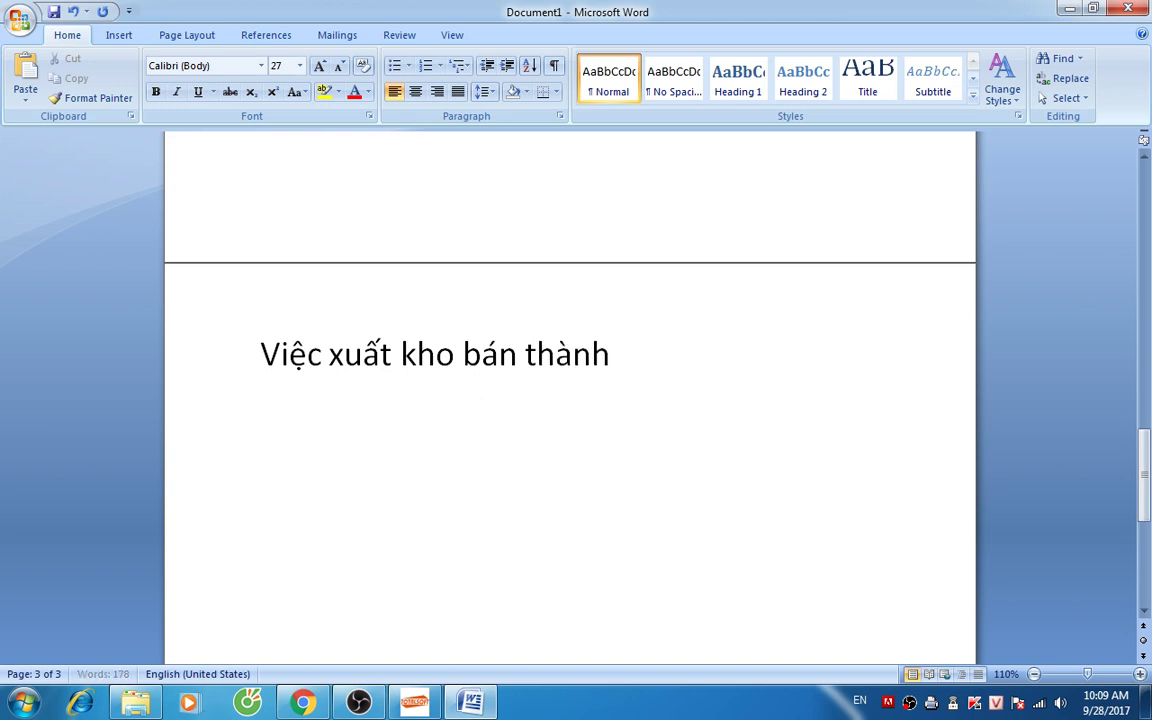
# Step: Continue the paragraph with "phẩm về thực tế là từ công đoạn trước chuyển sang công đoạn"
pyautogui.write(' phẩm về thư')
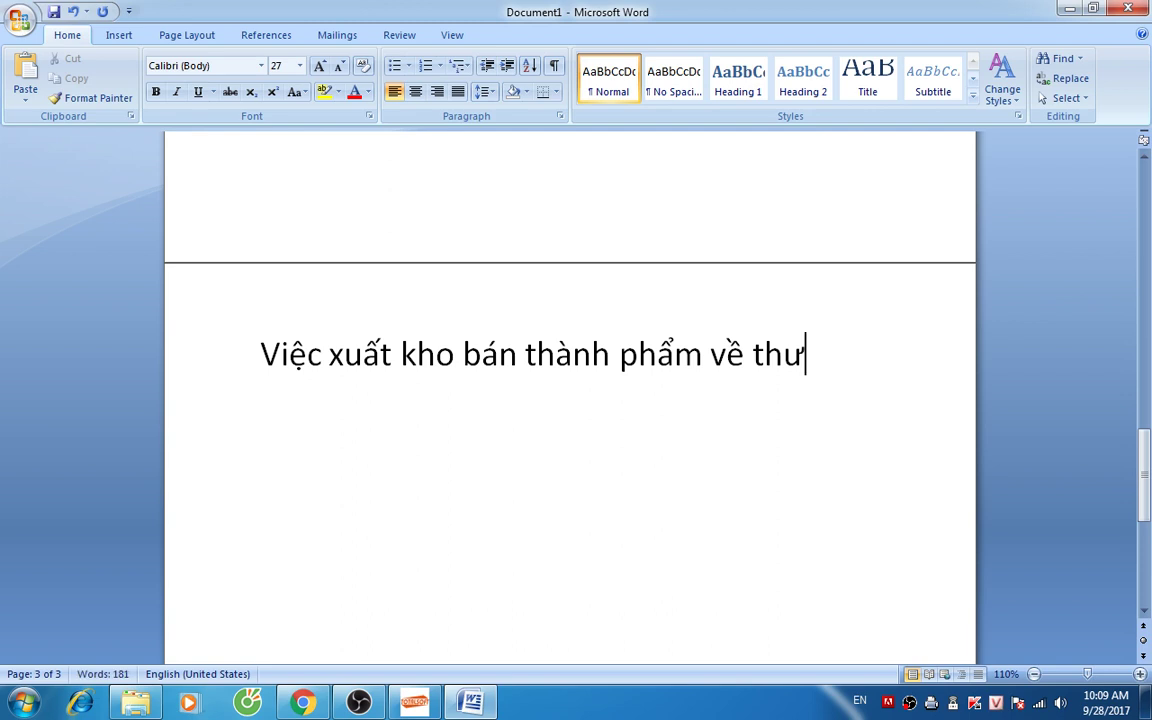
pyautogui.write('t')
pyautogui.press('BackSpace')
pyautogui.press('BackSpace')
pyautogui.write('ực thê')
pyautogui.press('BackSpace')
pyautogui.press('BackSpace')
pyautogui.write('ế')
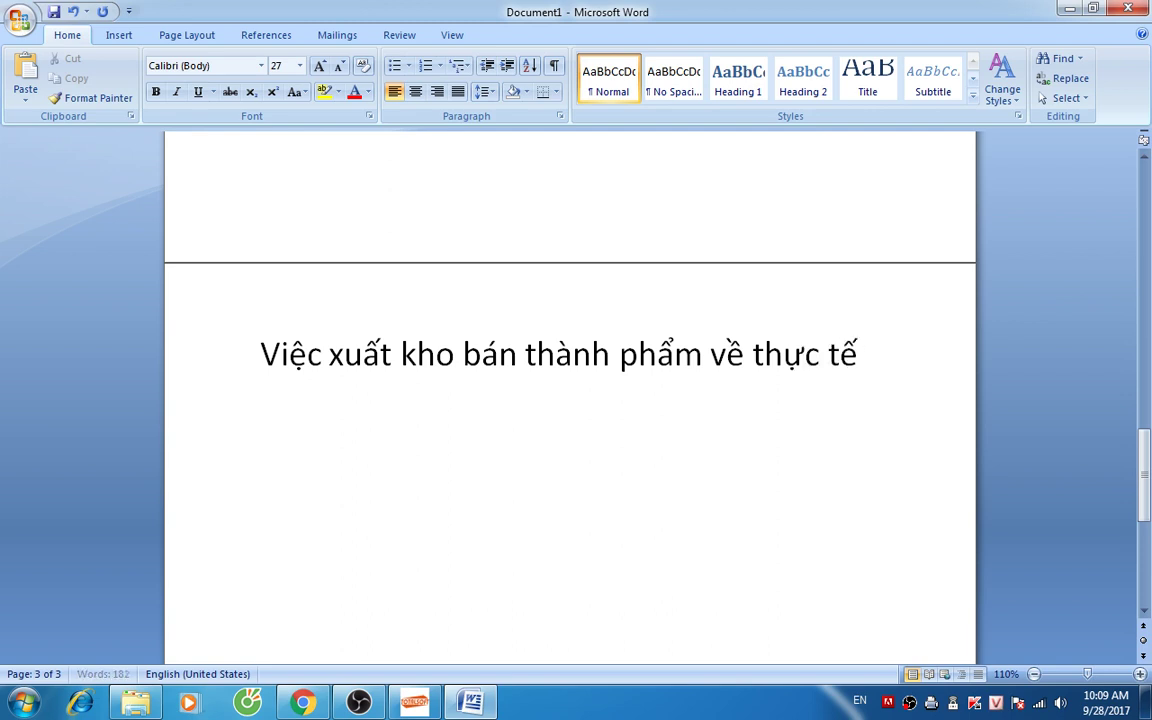
pyautogui.write(' là từ công')
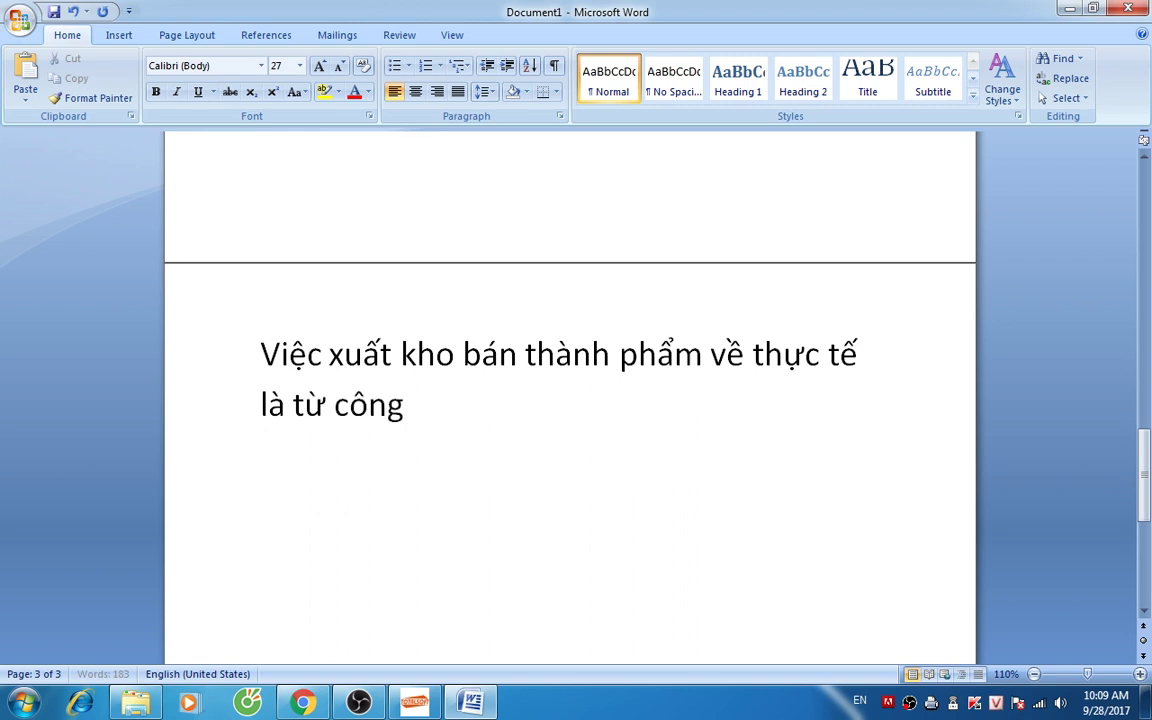
pyautogui.write(' đoạn trư')
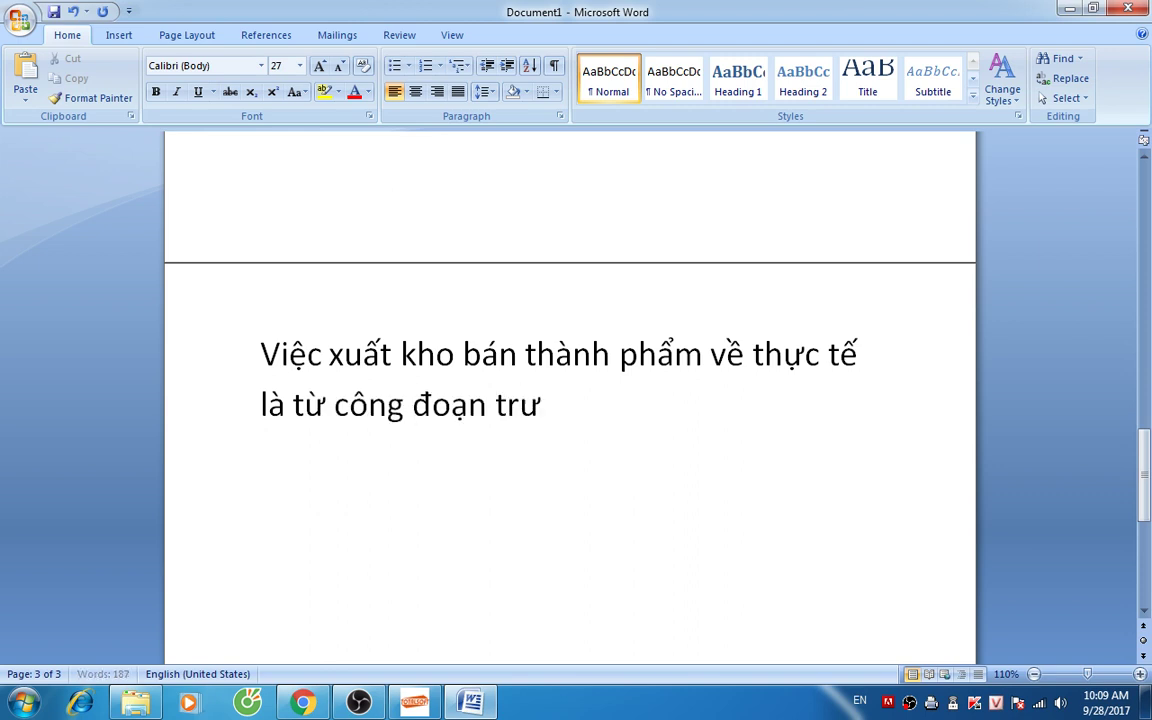
pyautogui.write('ớc chuyển sa')
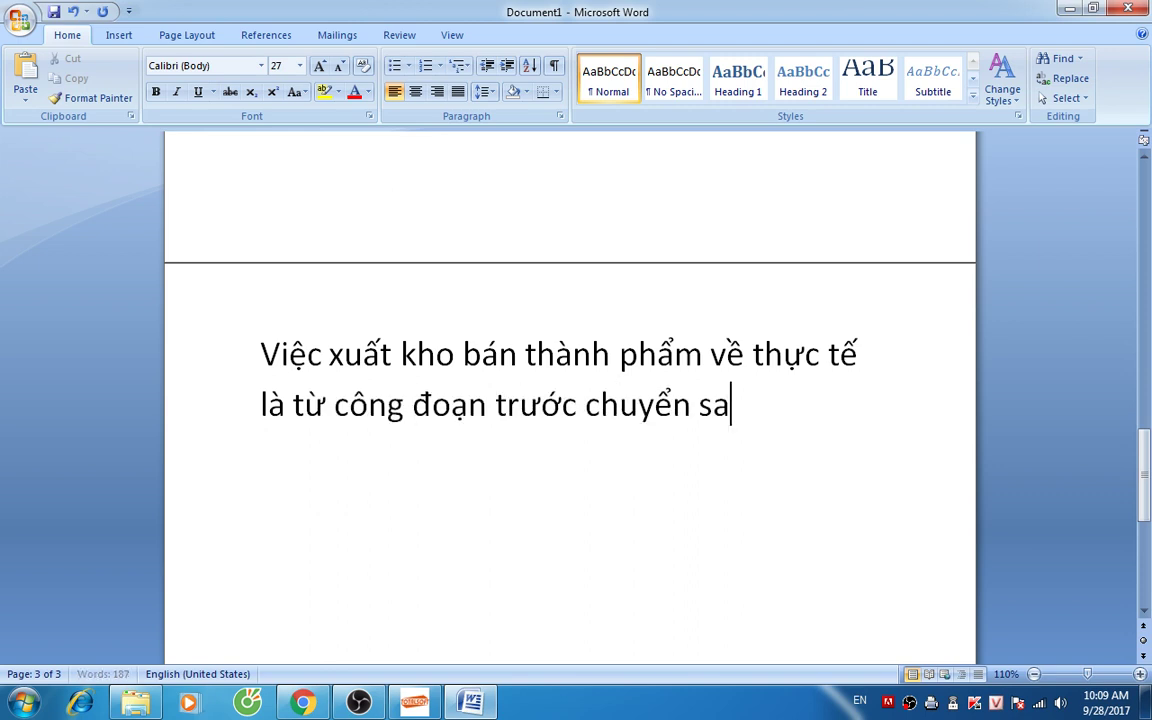
pyautogui.write('ng cong đoạn')
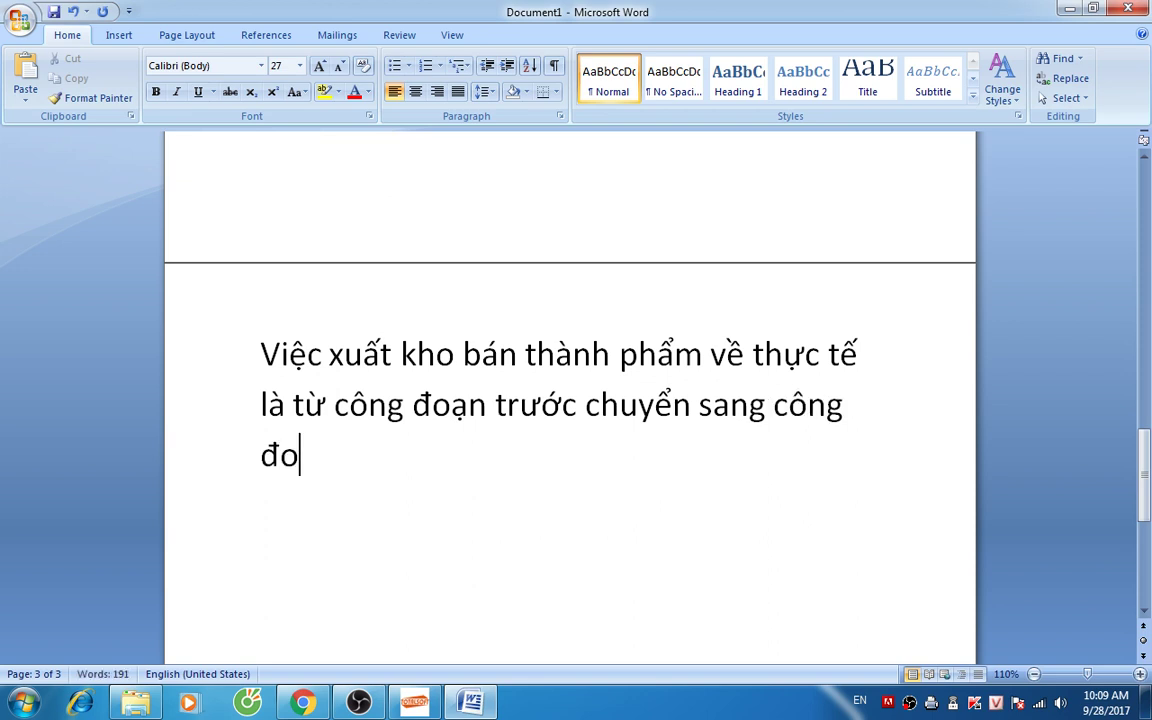
# Step: Complete the sentence with "sau chứ không phải các bạn nhập về 155 sau đó lại xuất vào 621."
pyautogui.write(' sau chứ khoon')
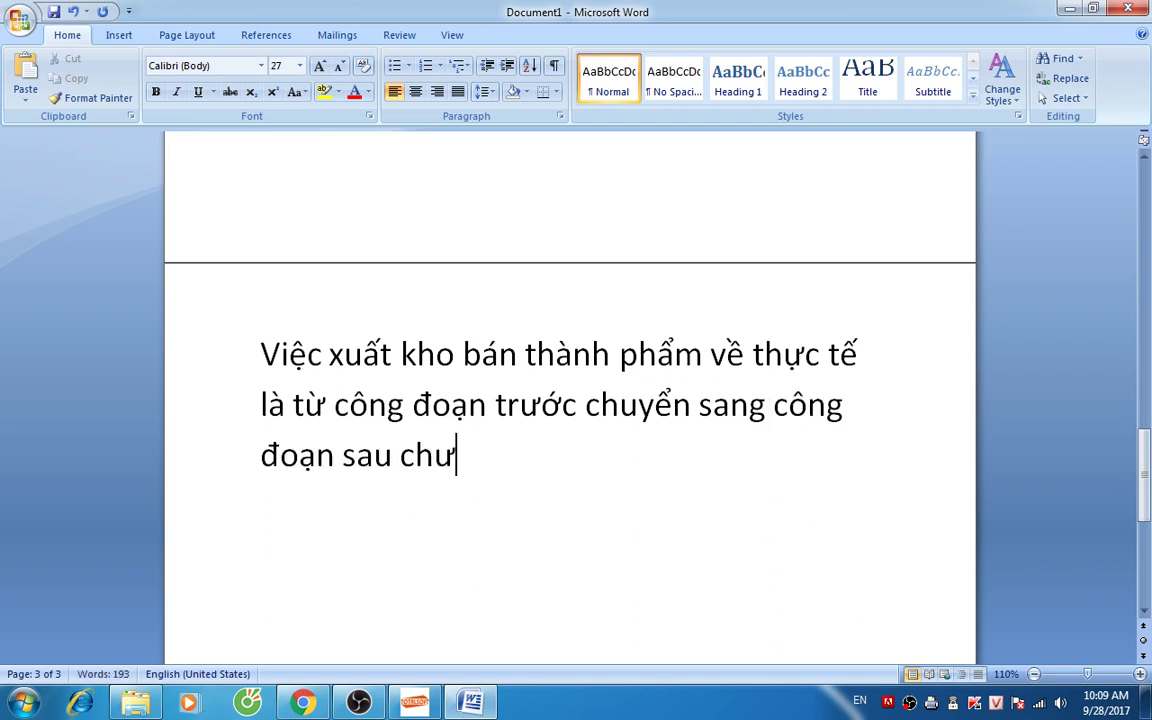
pyautogui.press('BackSpace')
pyautogui.press('BackSpace')
pyautogui.press('BackSpace')
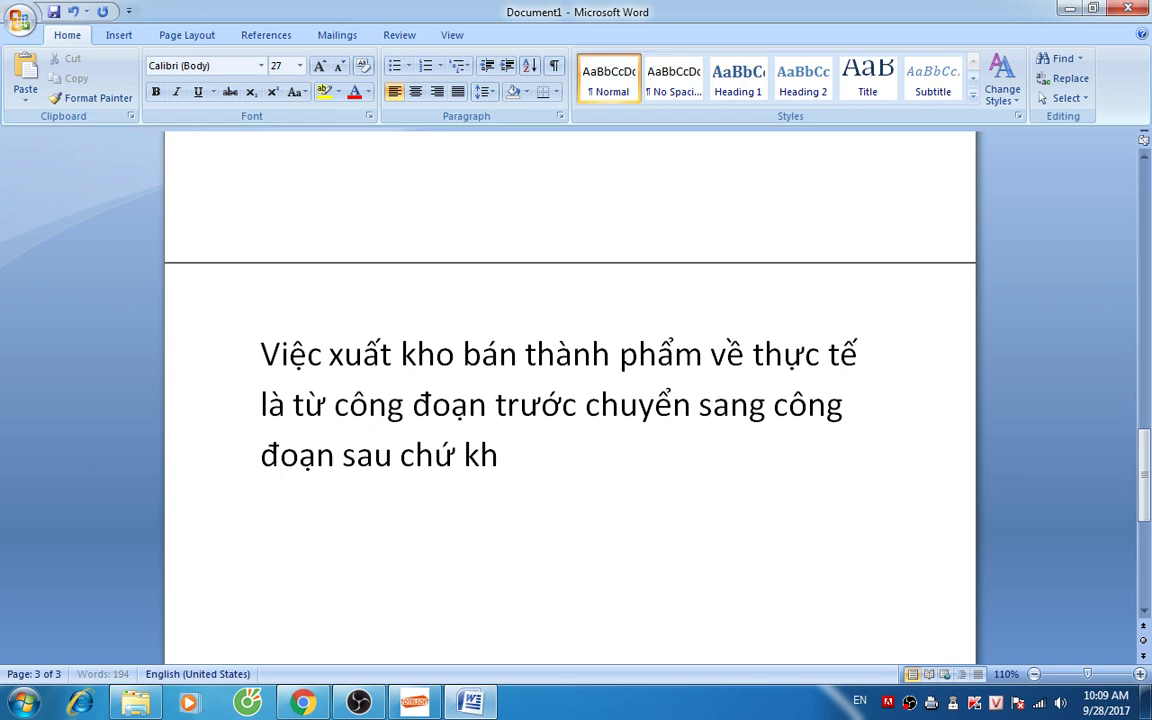
pyautogui.write('ông pha')
pyautogui.write('i các bạn ')
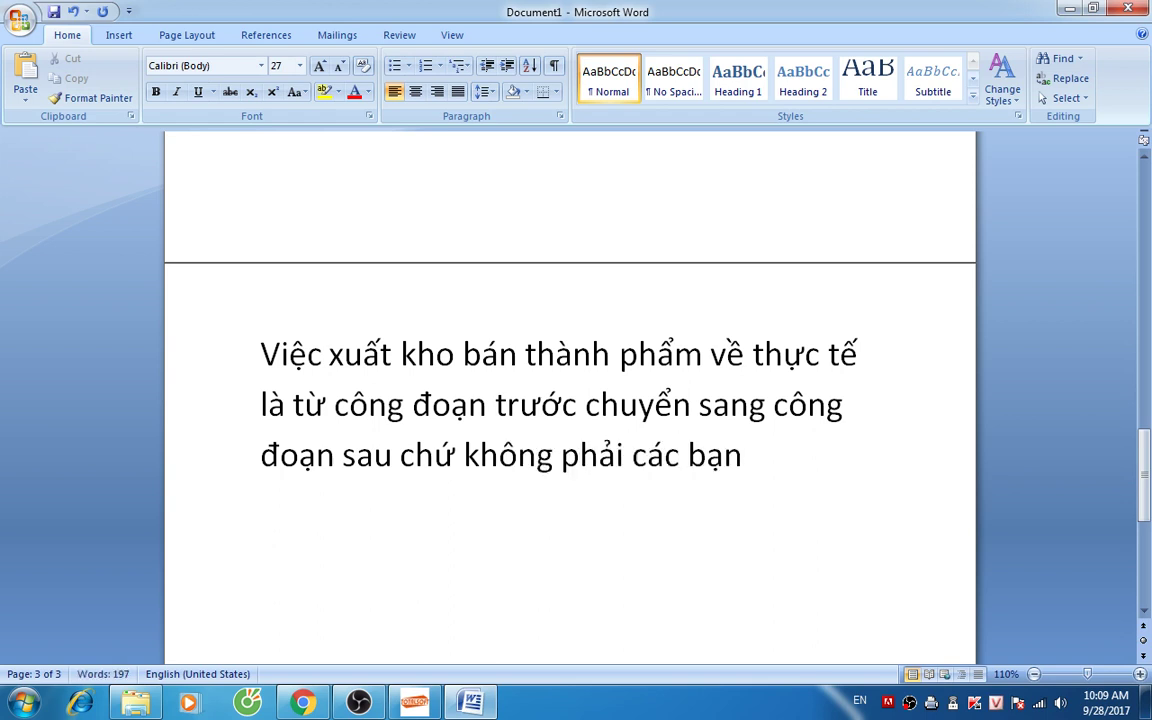
pyautogui.write('nhập về ')
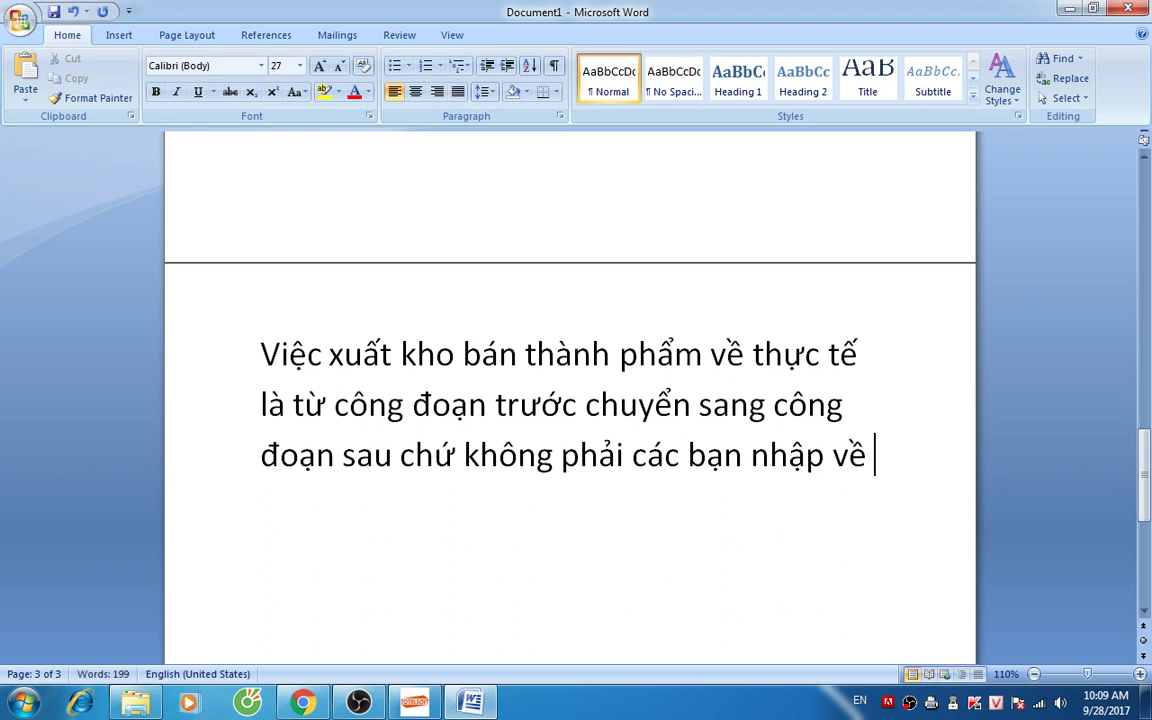
pyautogui.write('155 sau ')
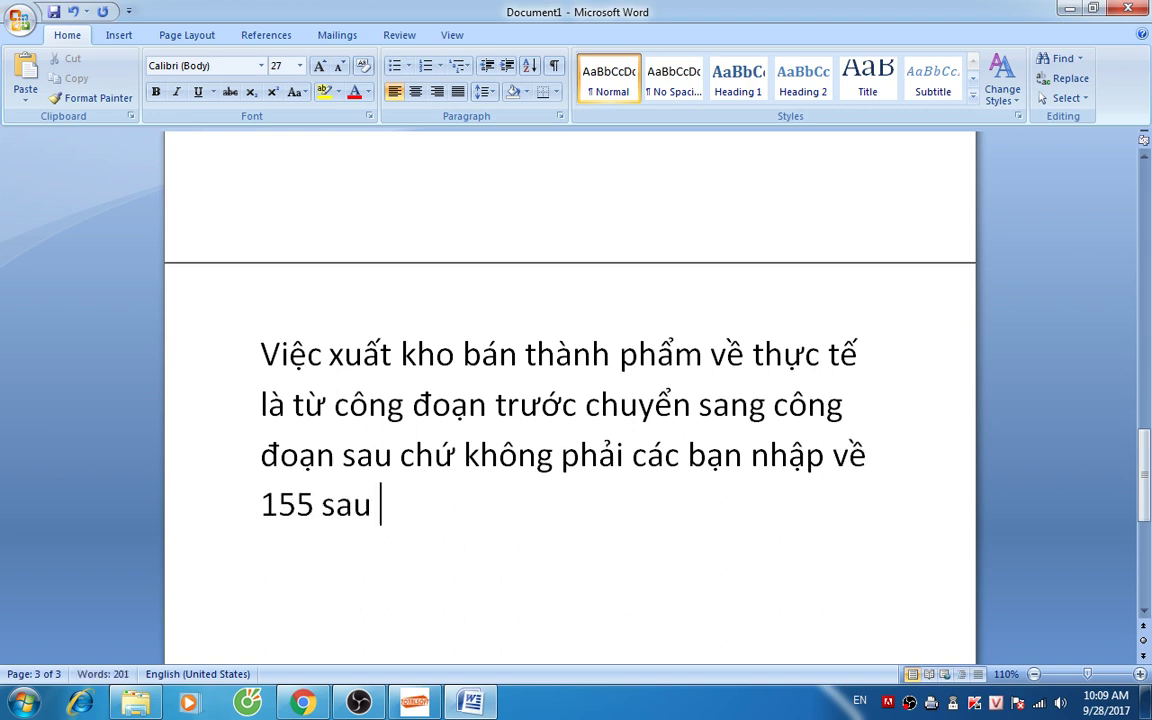
pyautogui.write('đo lại xua')
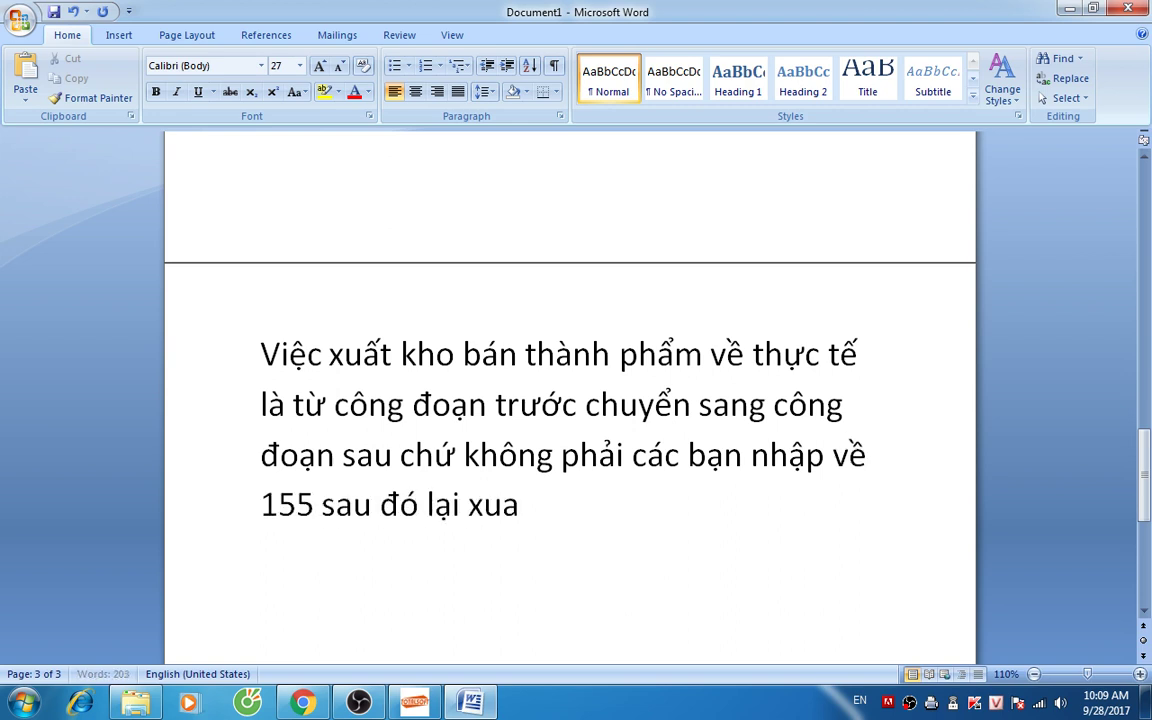
pyautogui.write('tas vaof')
pyautogui.write(' 621')
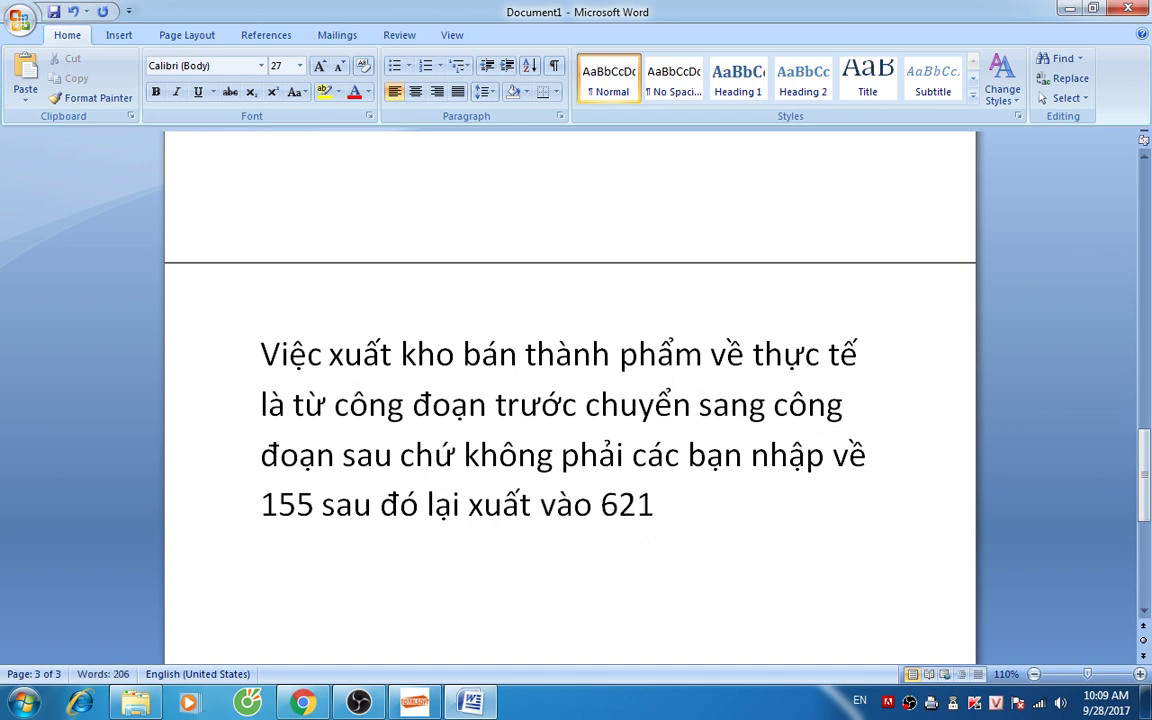
pyautogui.write('.')
# Step: Add a new paragraph below reading "Giá thành 2 công đoạn."
pyautogui.press('Return')
pyautogui.write('Gia thành 2 co')
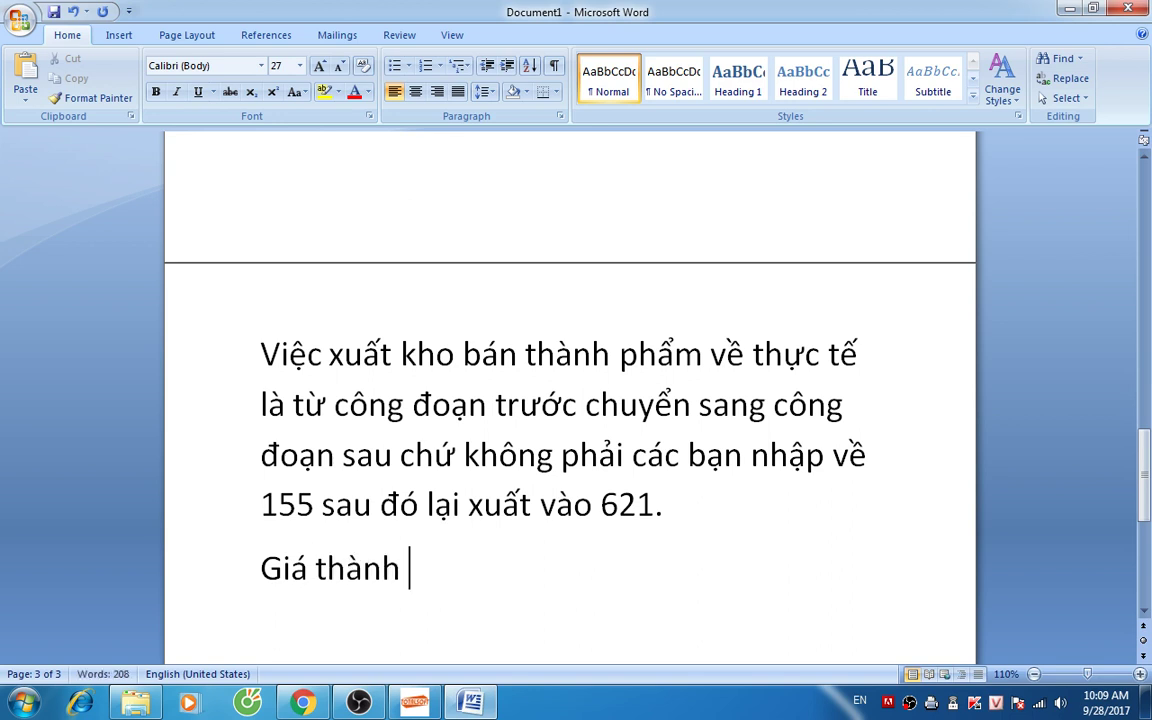
pyautogui.write('ng đoạn')
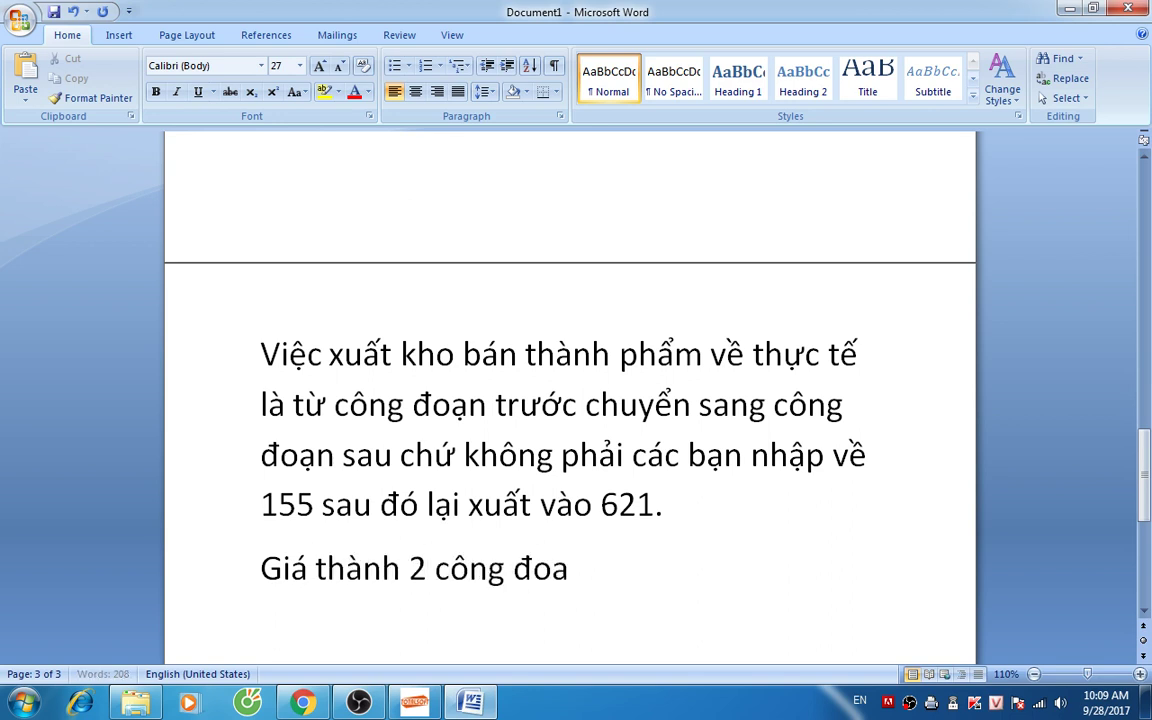
pyautogui.write('.')
# Step: Add another paragraph reading "Chứ 10 công đoạn thì làm sao."
pyautogui.press('Return')
pyautogui.write('Chuứ 10 côn')
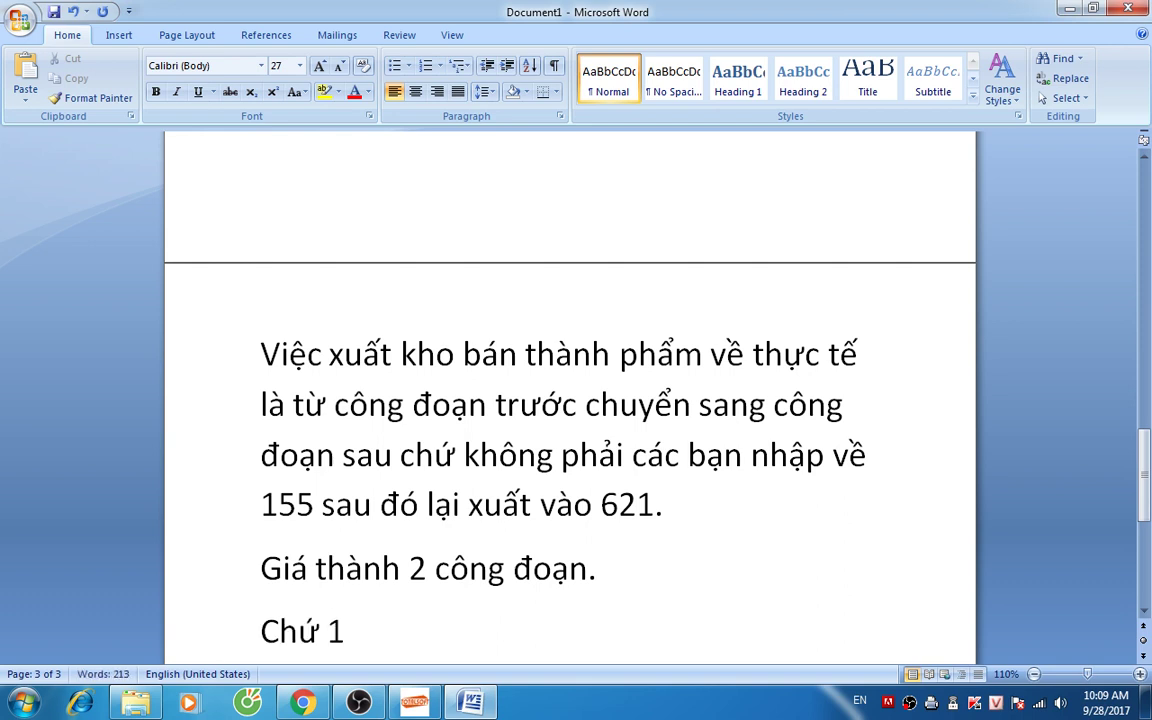
pyautogui.write('g đ')
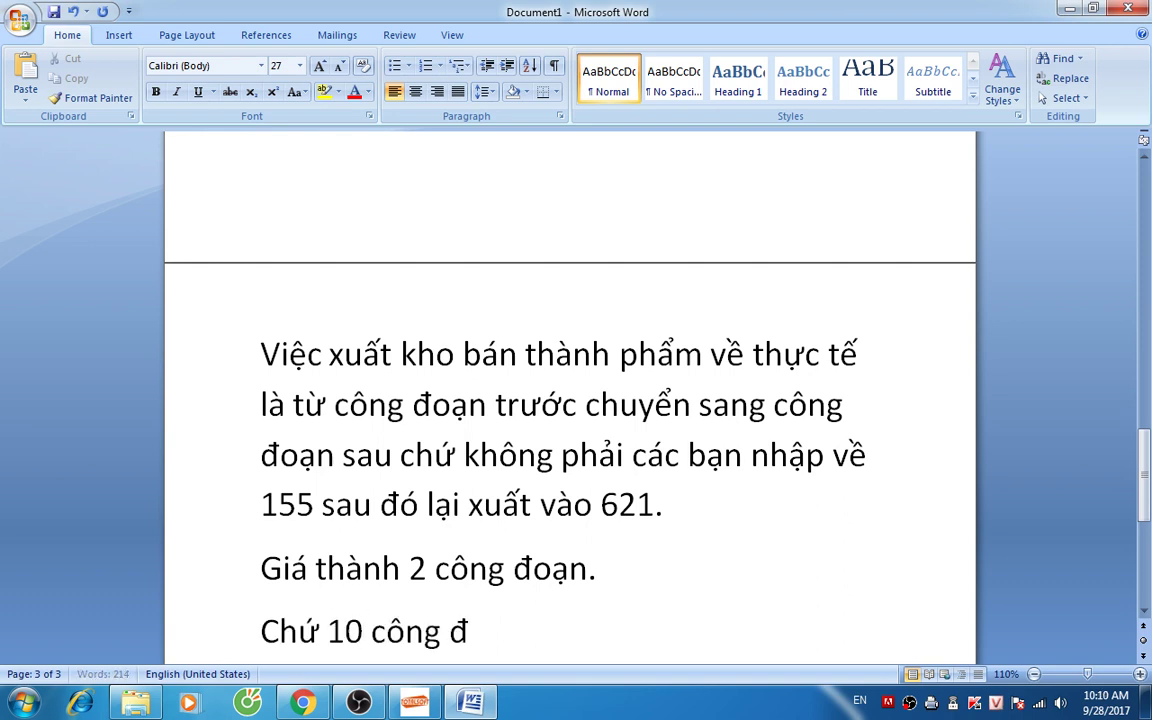
pyautogui.write('oạn thì l')
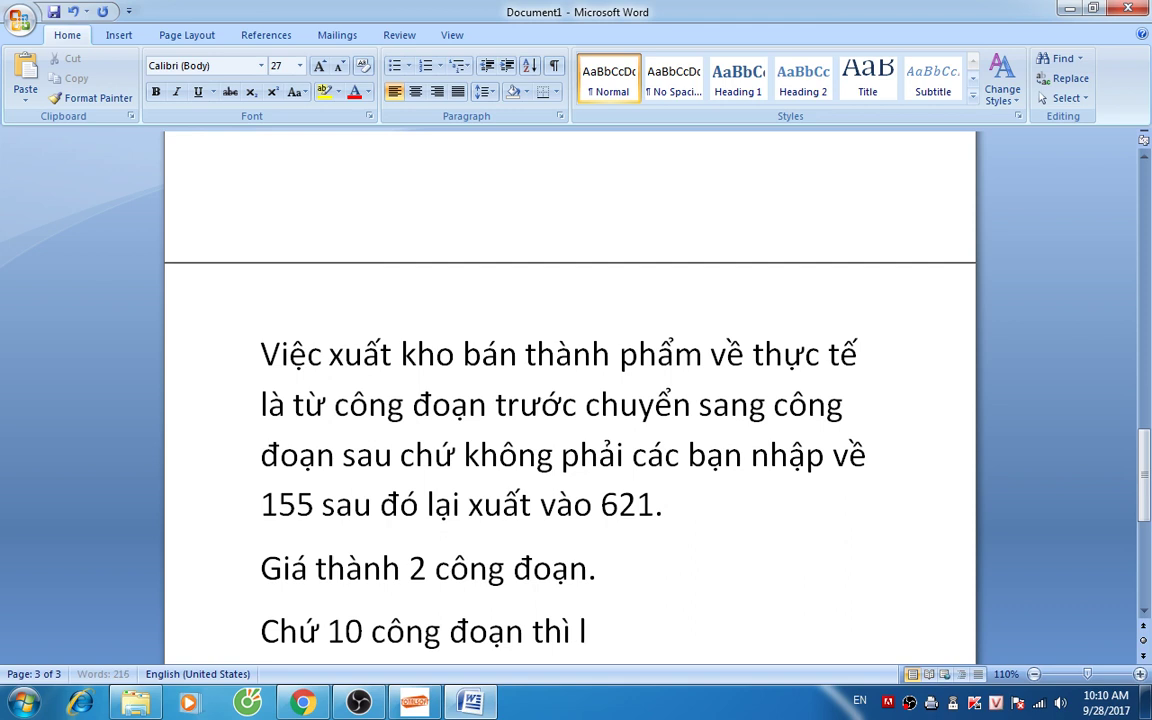
pyautogui.write('àm sao')
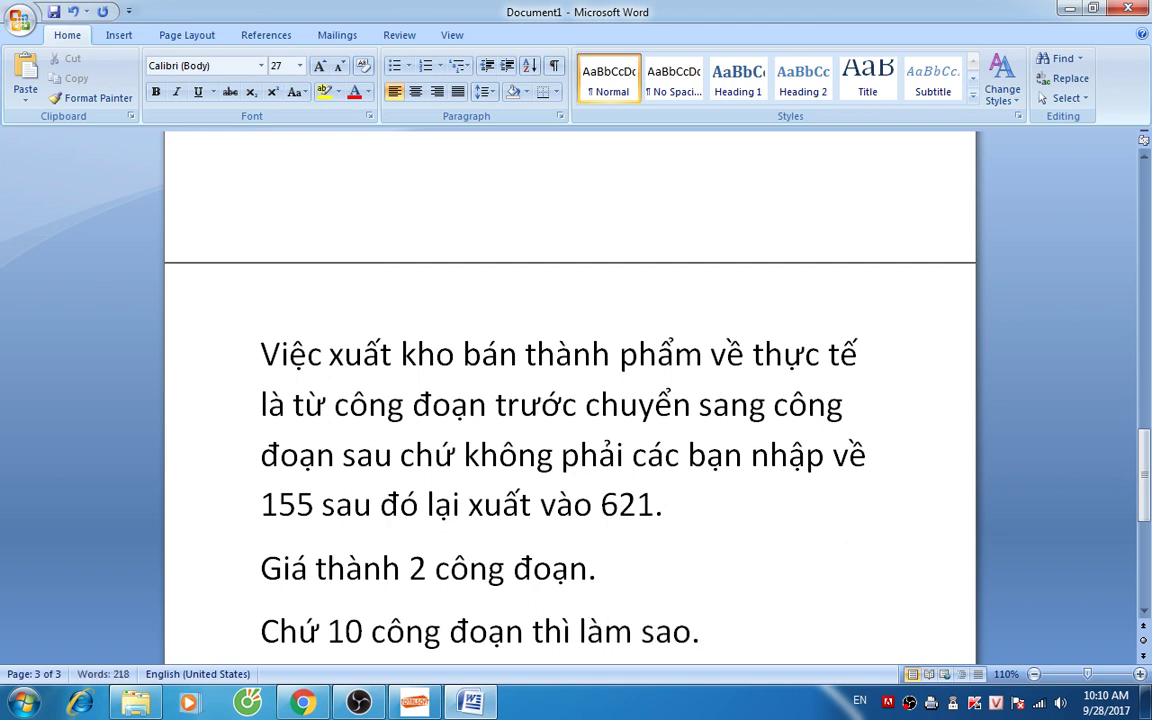
pyautogui.write('.')
# Step: Add the paragraph "Cũng như cuối kỳ dở dang sản phẩm chính là số dư trên tài khoản 154." and start a new line below
pyautogui.press('Return')
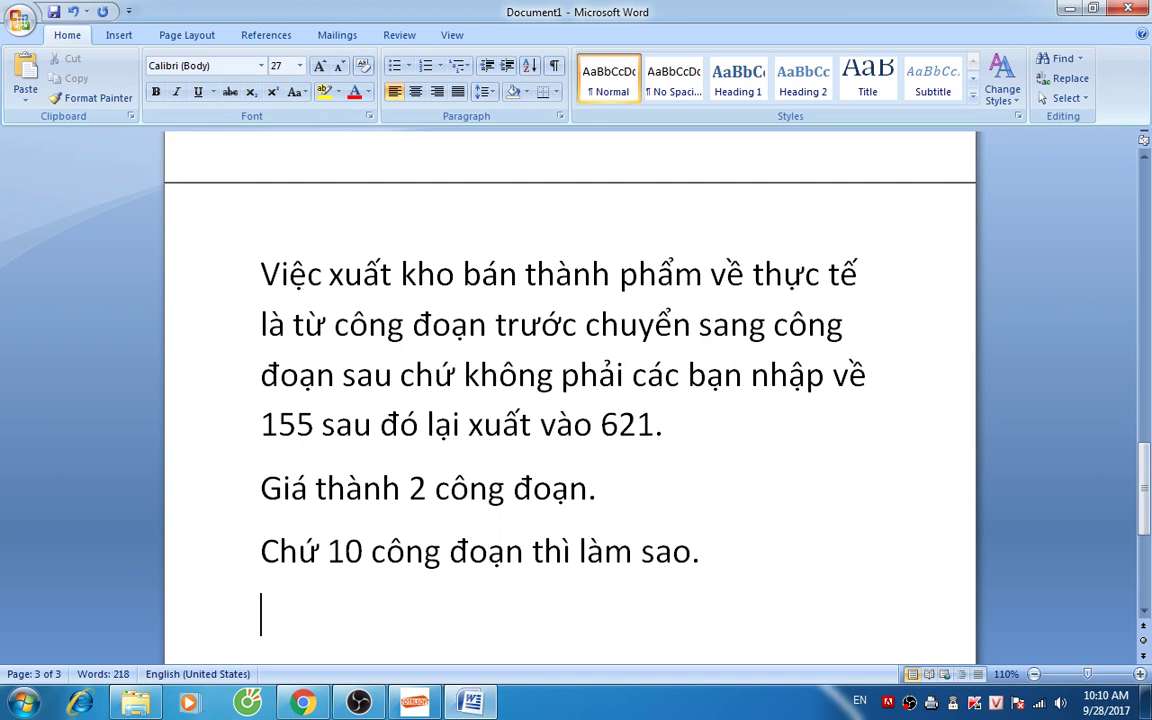
pyautogui.write('Cũng nh')
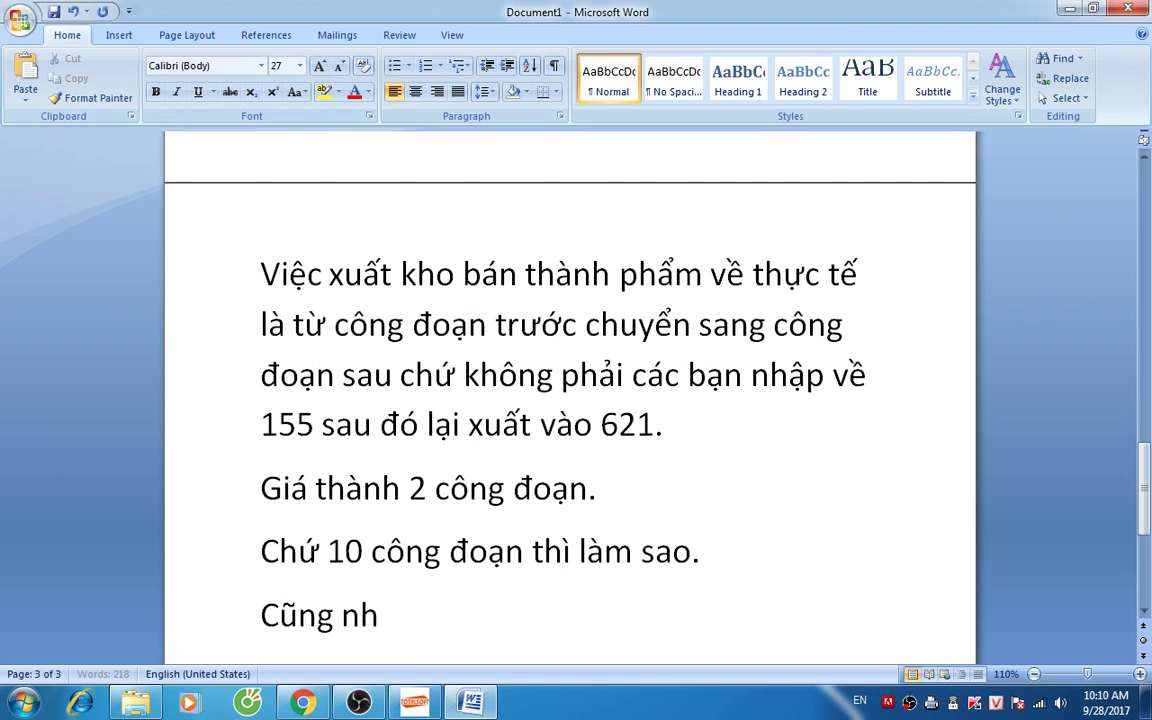
pyautogui.write('ư cuôi kỳ dở')
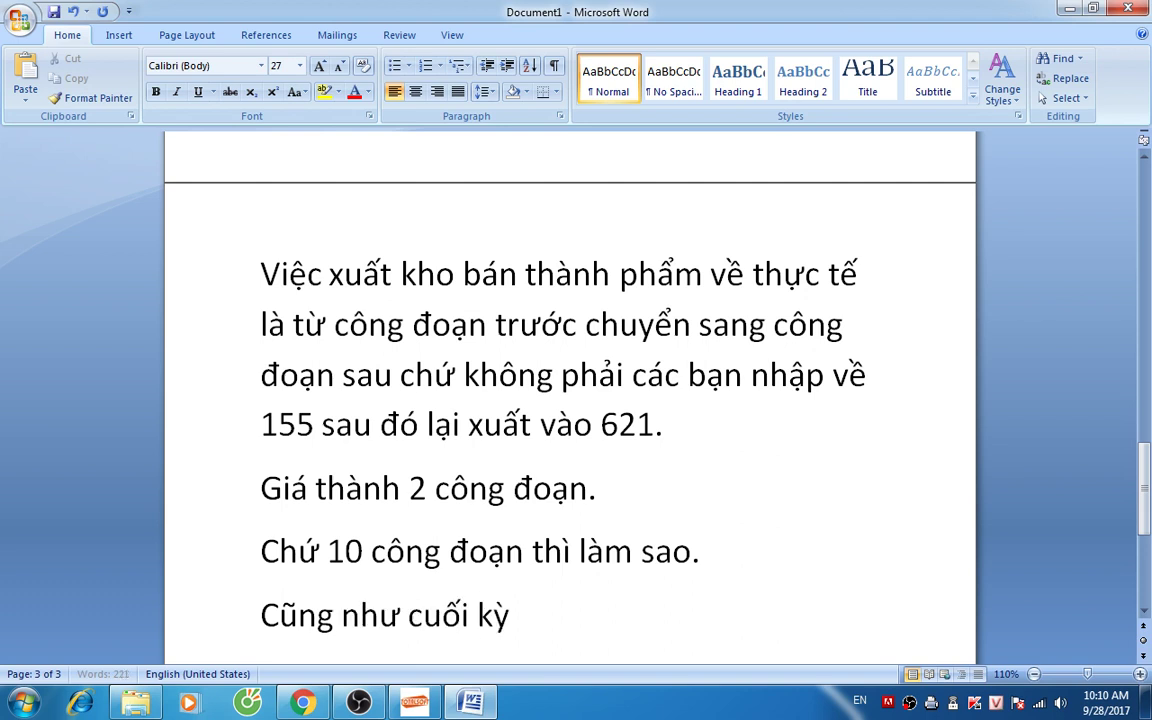
pyautogui.write(' da')
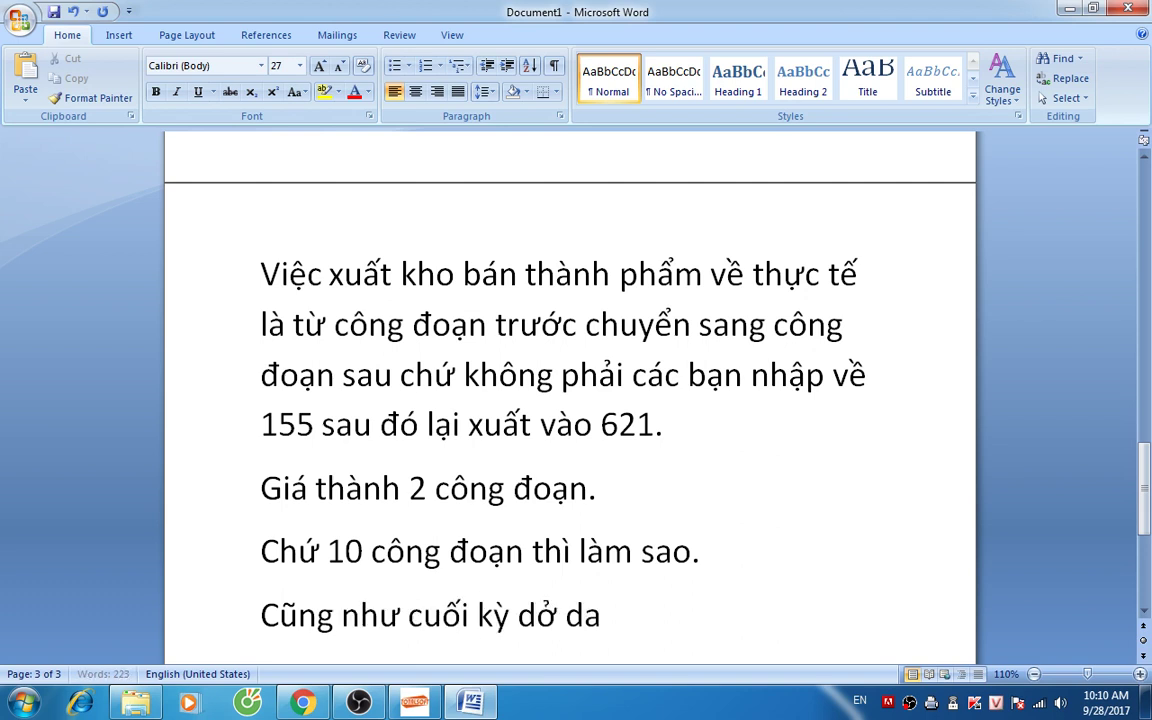
pyautogui.write('ng sản phâm chính t')
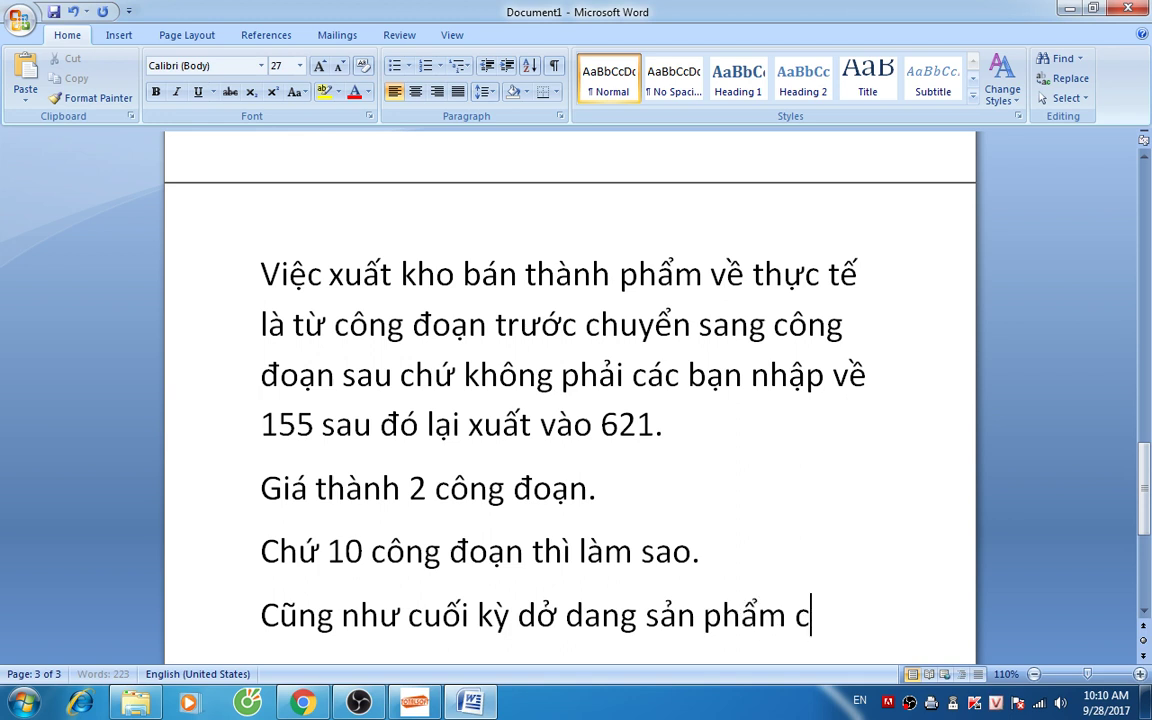
pyautogui.press('BackSpace')
pyautogui.write('là')
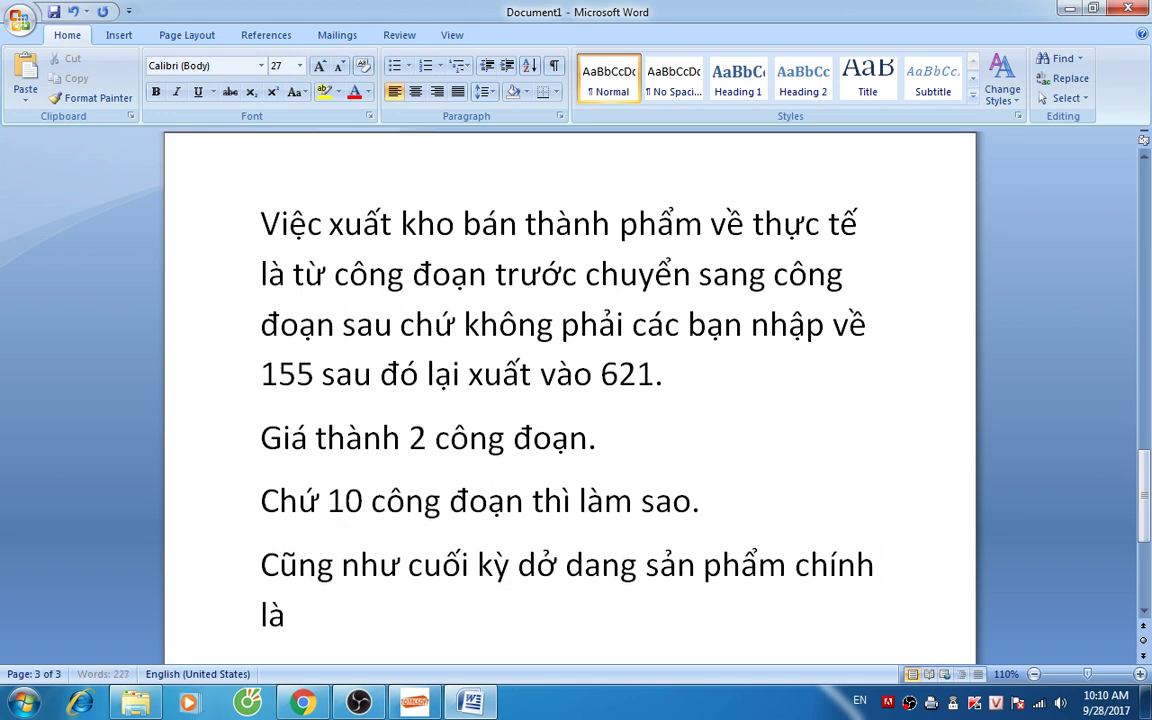
pyautogui.write(' soos duw tree')
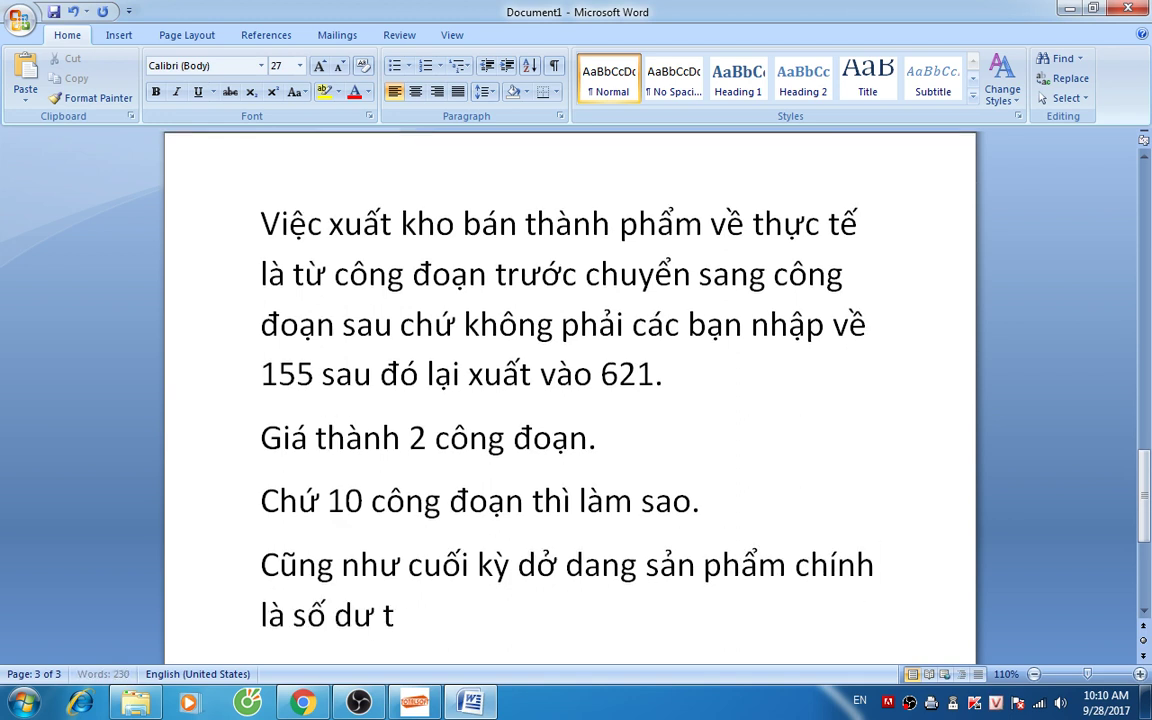
pyautogui.write('n tia')
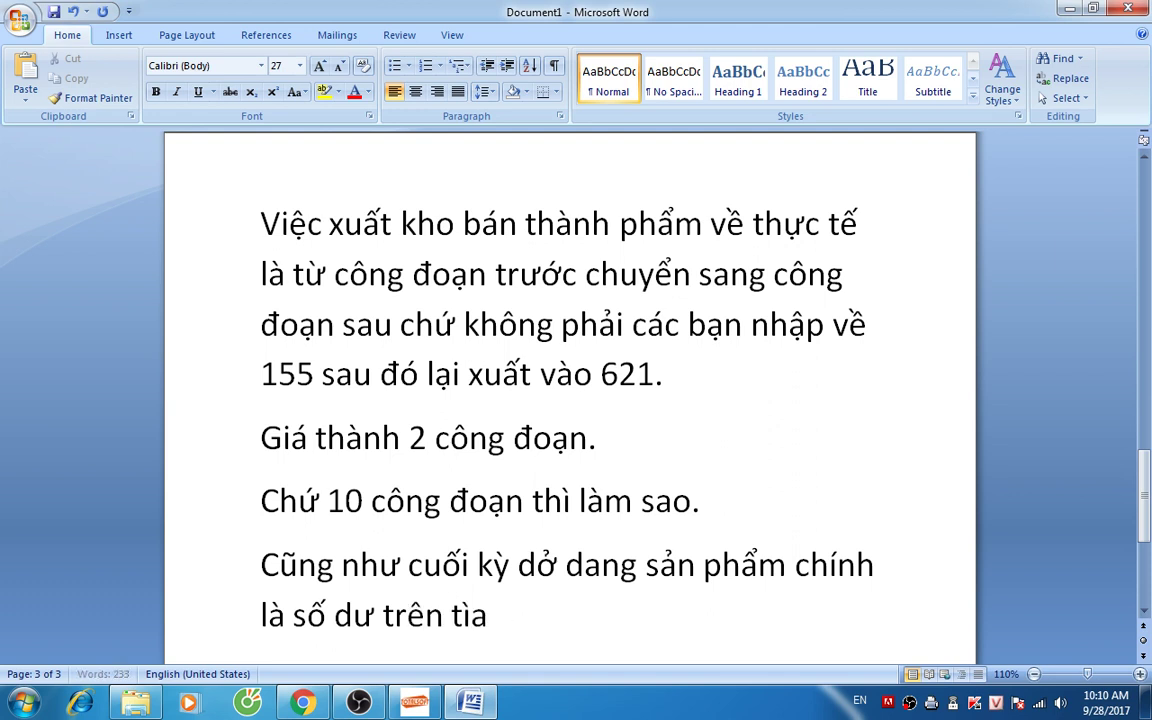
pyautogui.press('BackSpace')
pyautogui.press('BackSpace')
pyautogui.write('aif khoanr 154')
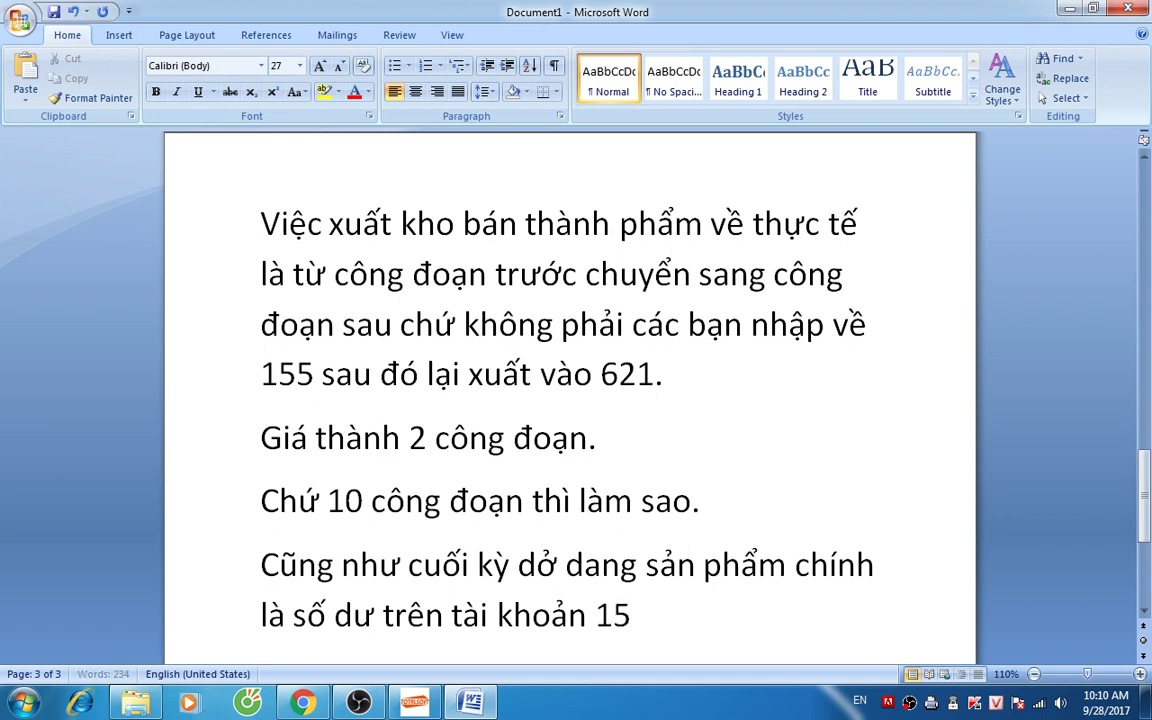
pyautogui.write('.')
pyautogui.press('Return')
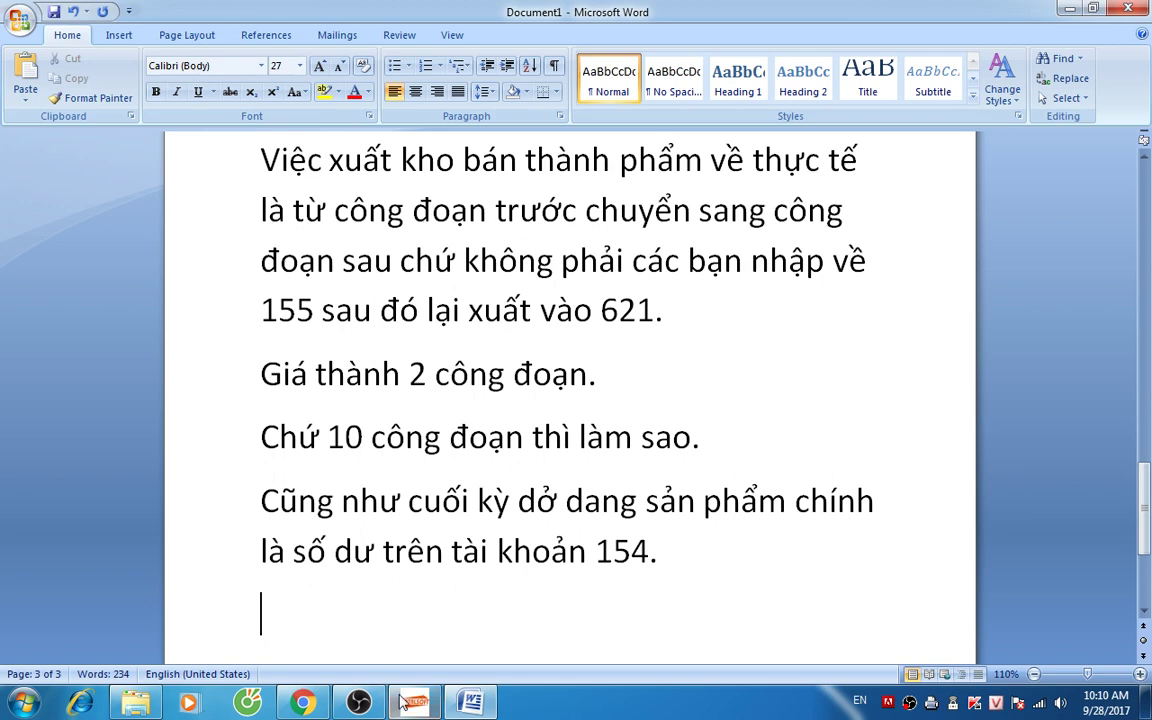
# Step: Switch back to the TOTALSOFT.NET issue voucher and set the quantities to 10.000 for BTP01 and 12.000 for BTP02
pyautogui.hotkey('alt', 'Tab')
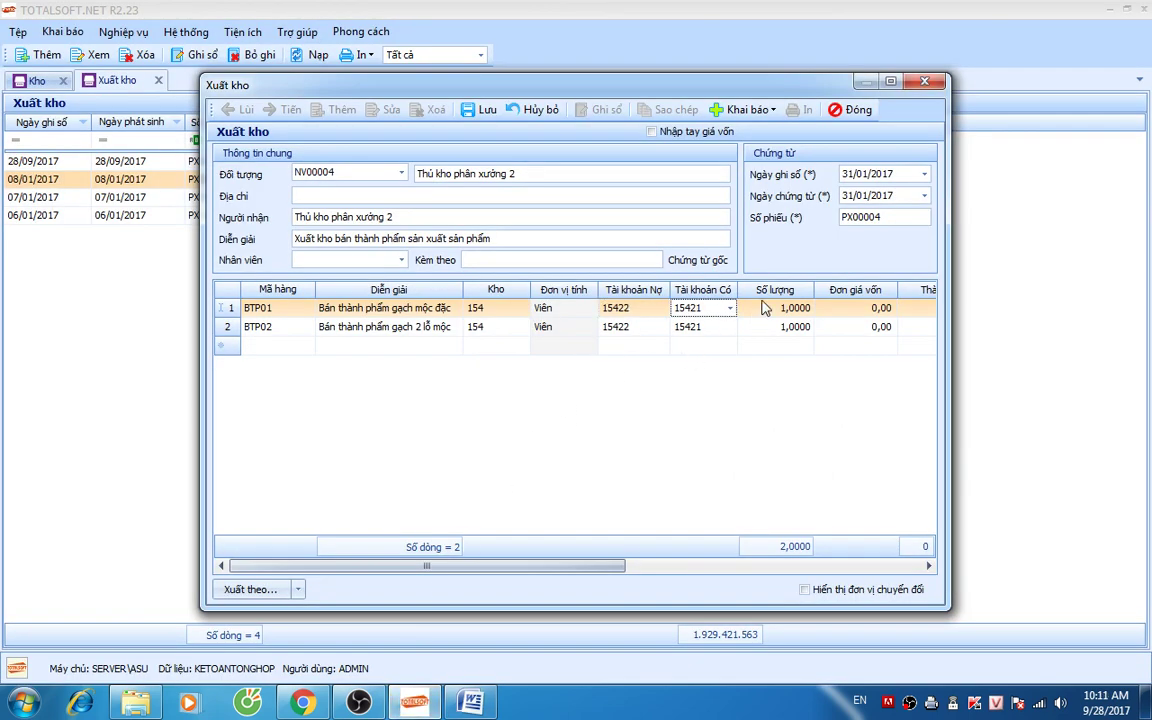
pyautogui.click(776, 304)
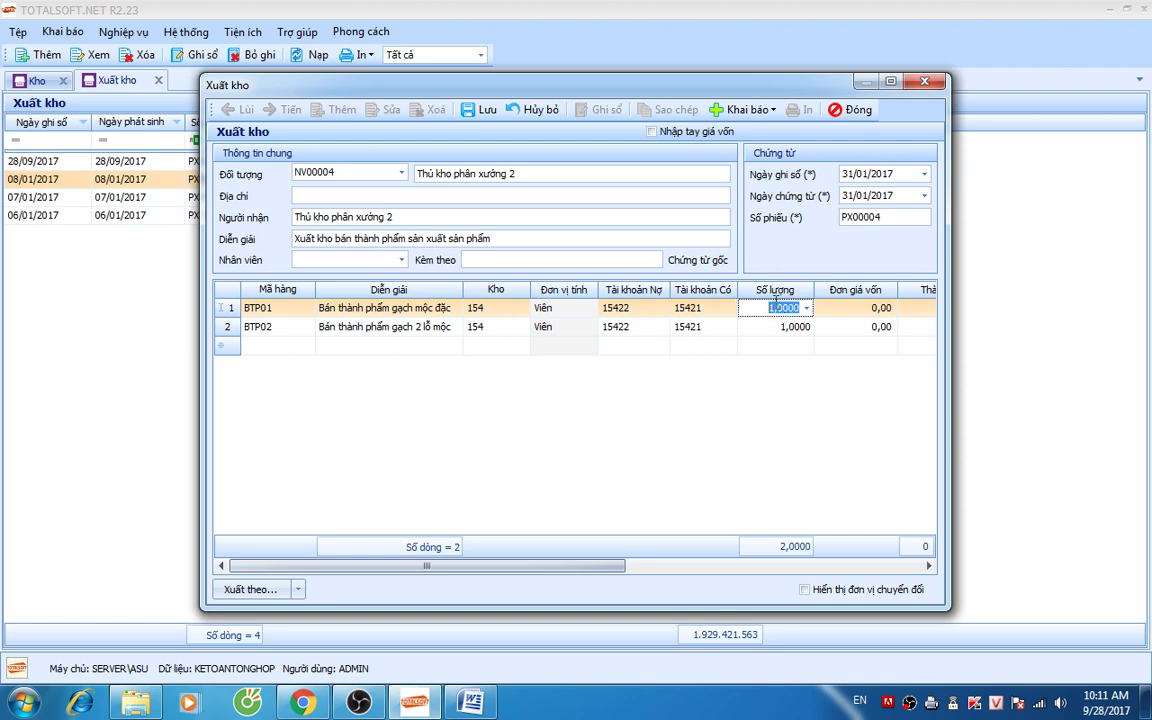
pyautogui.click(775, 304)
pyautogui.press('Down')
pyautogui.write('12')
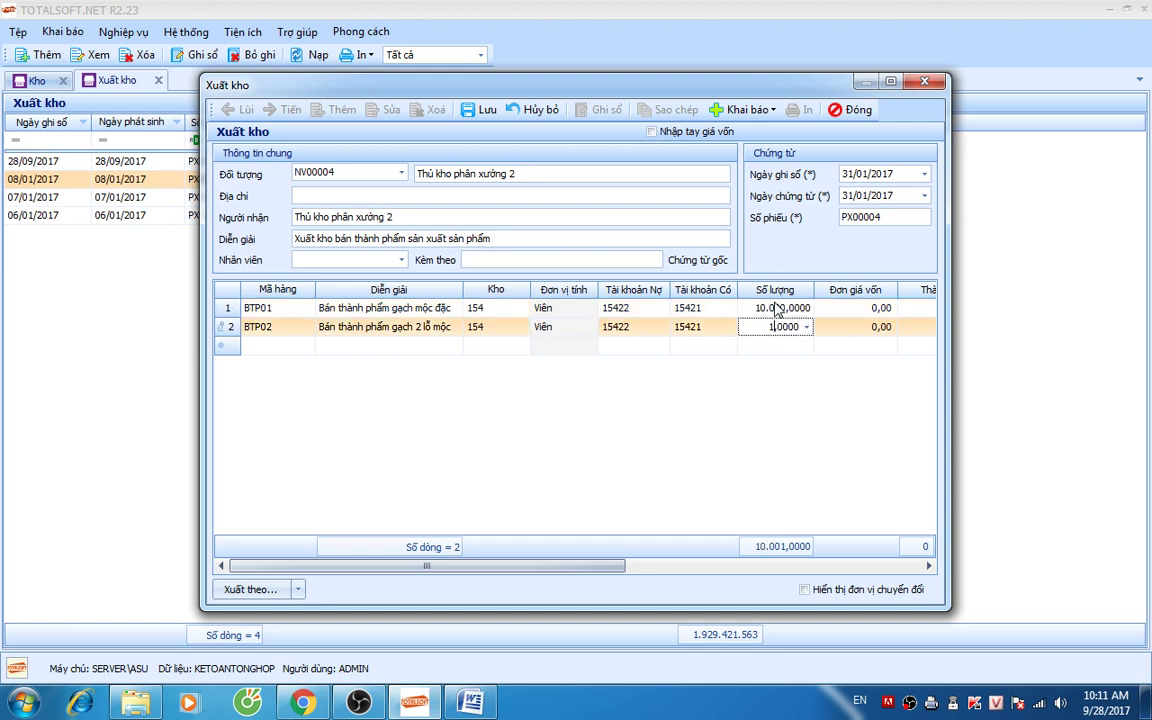
pyautogui.press('Tab')
pyautogui.press('Tab')
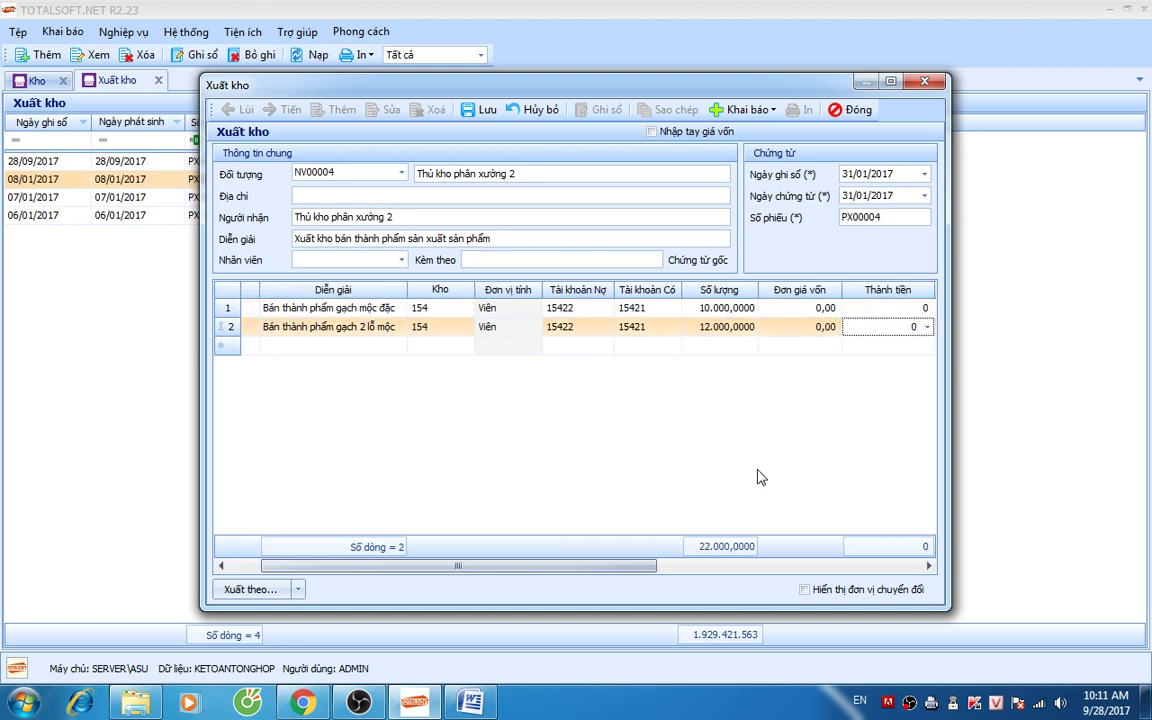
# Step: Set the cost item (Khoản mục CP) to CDT, Công đoạn trước chuyển sang, on both voucher lines
pyautogui.moveTo(610, 568); pyautogui.dragTo(777, 570)
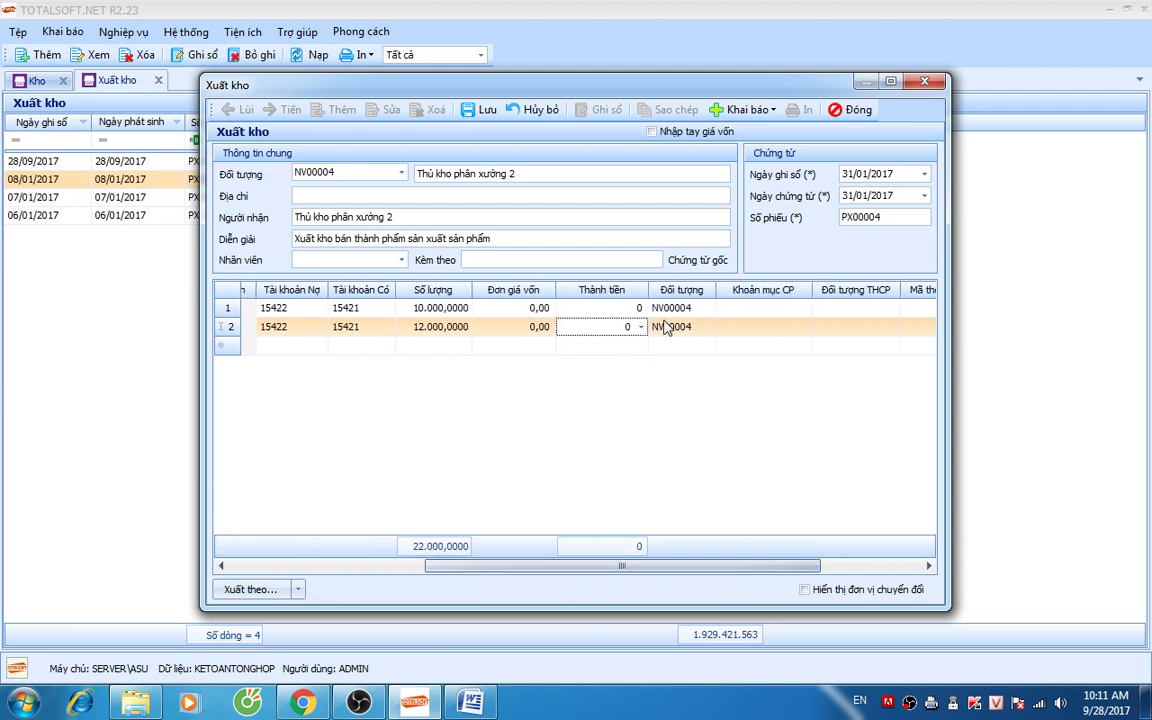
pyautogui.click(805, 311)
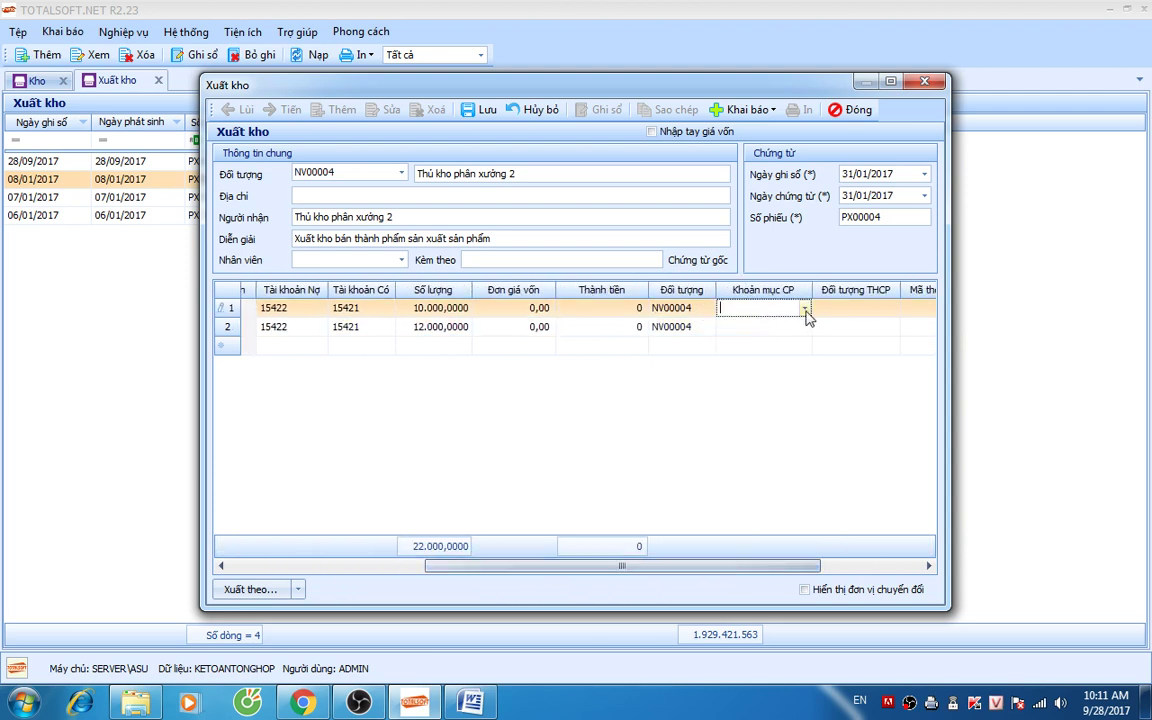
pyautogui.click(805, 311)
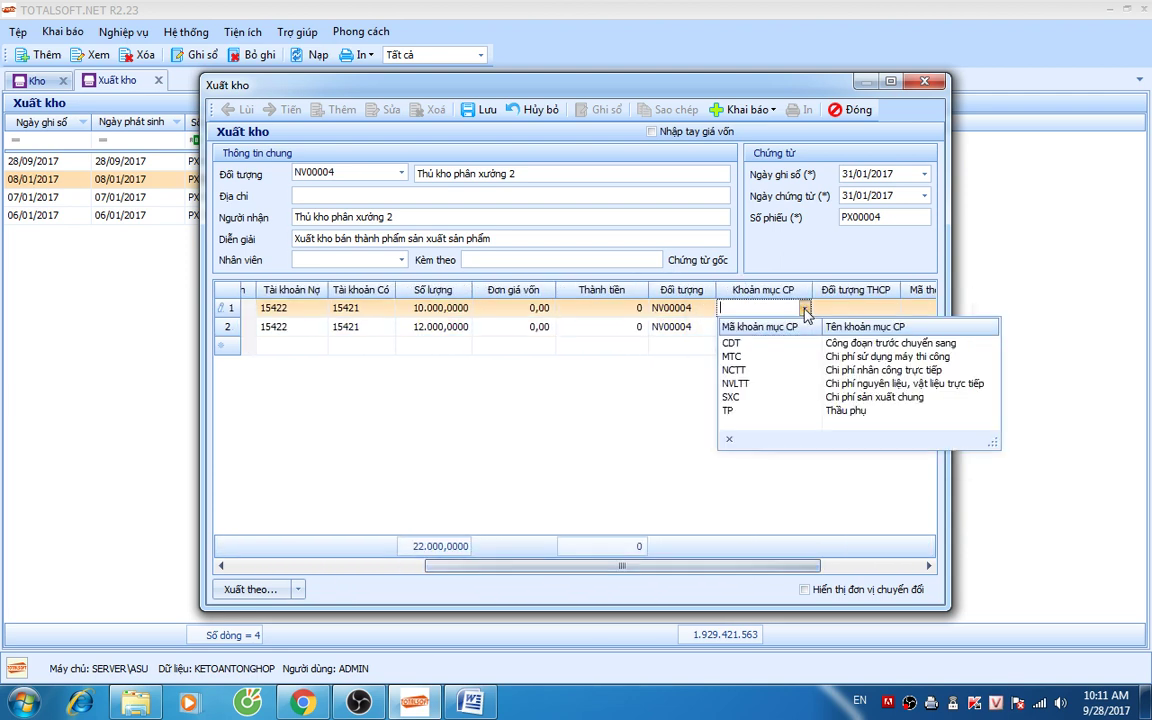
pyautogui.click(767, 345)
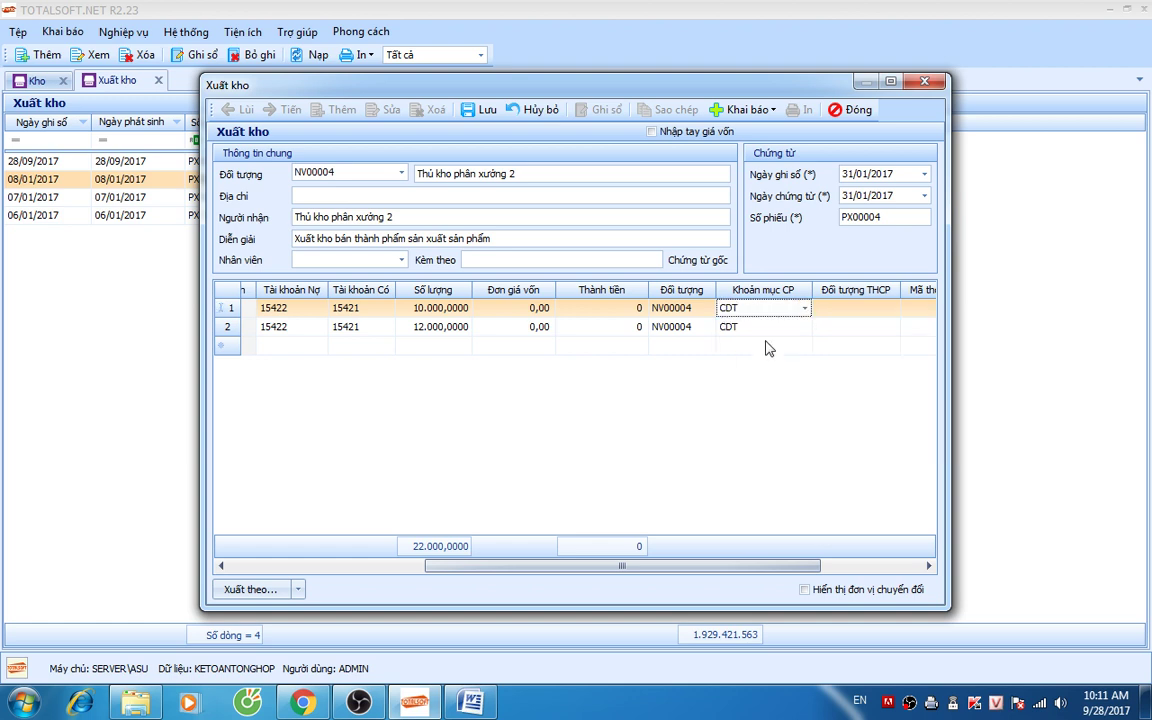
pyautogui.click(805, 326)
pyautogui.click(805, 327)
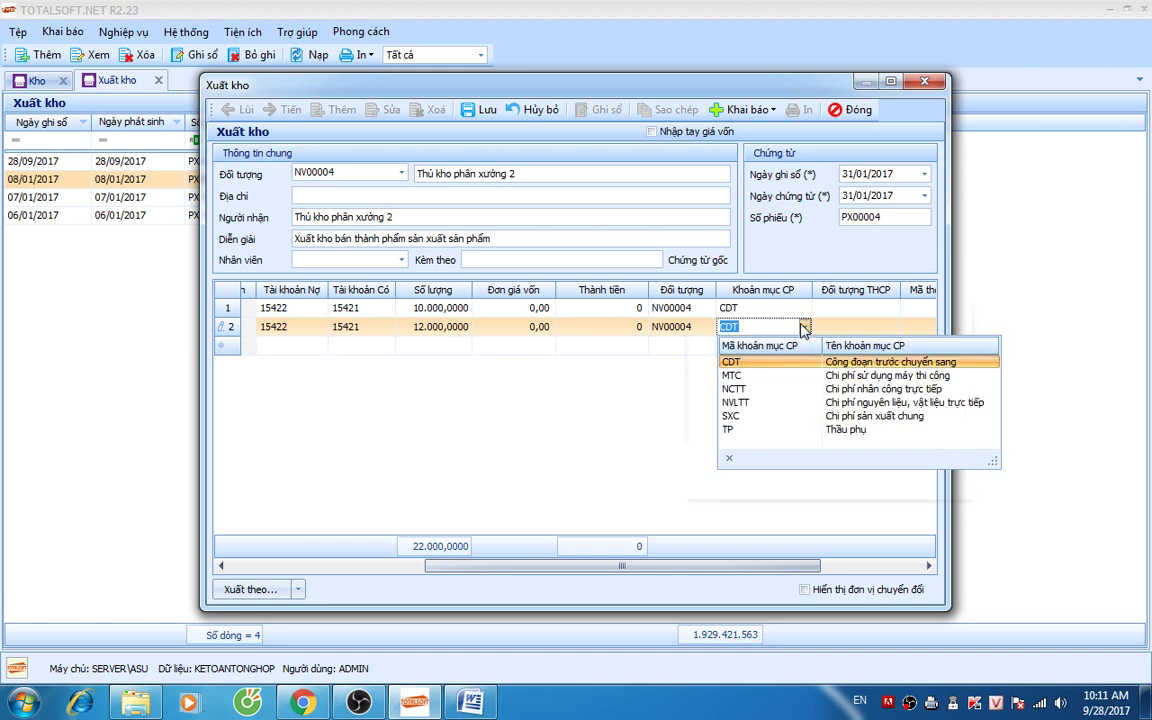
pyautogui.click(808, 366)
# Step: Set the costing object (Đối tượng THCP) to TP01 on the first line and TP02 on the second
pyautogui.click(823, 307)
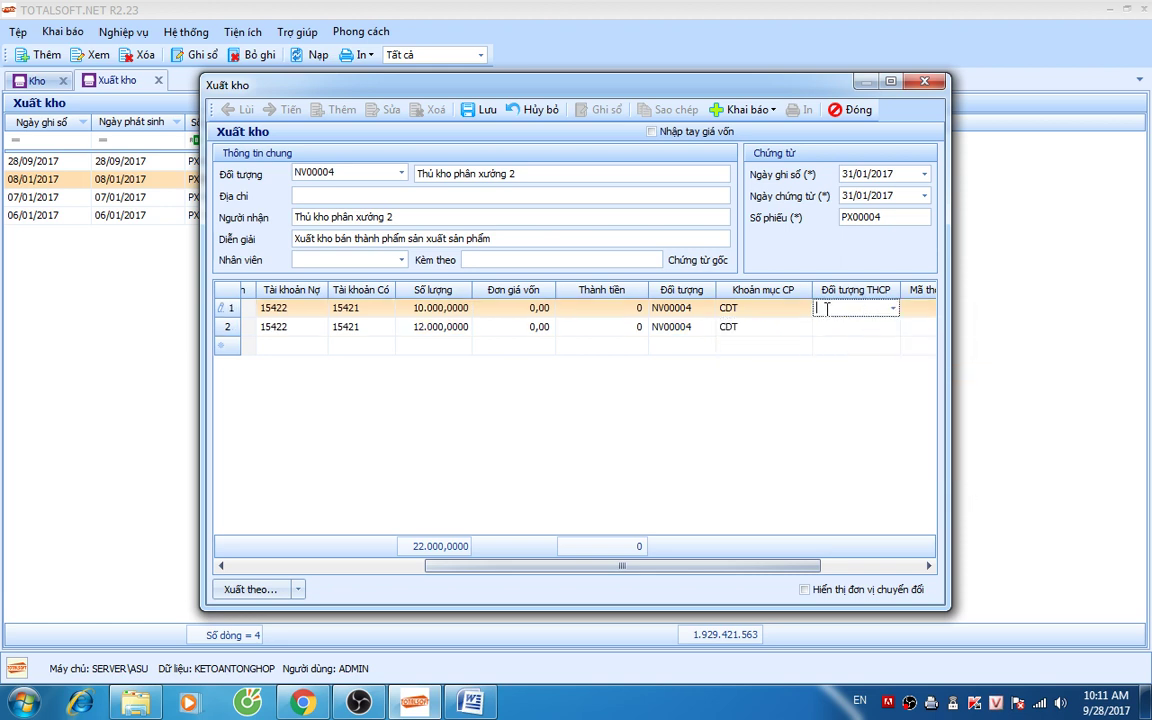
pyautogui.click(893, 310)
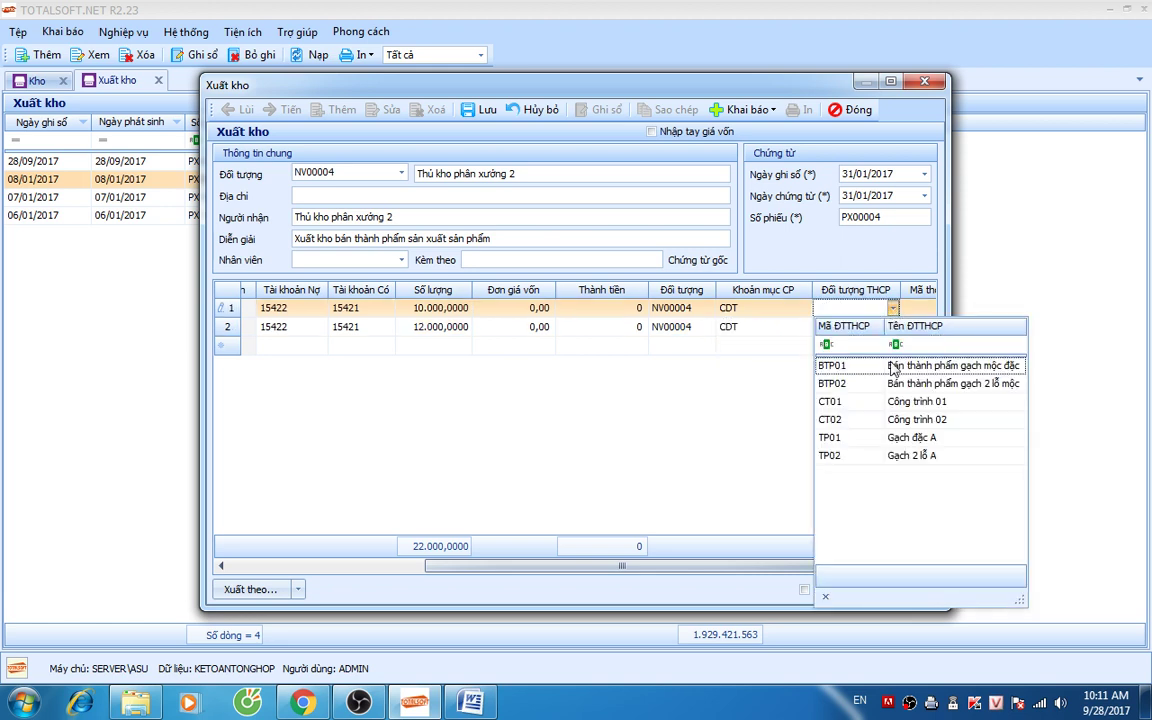
pyautogui.click(896, 440)
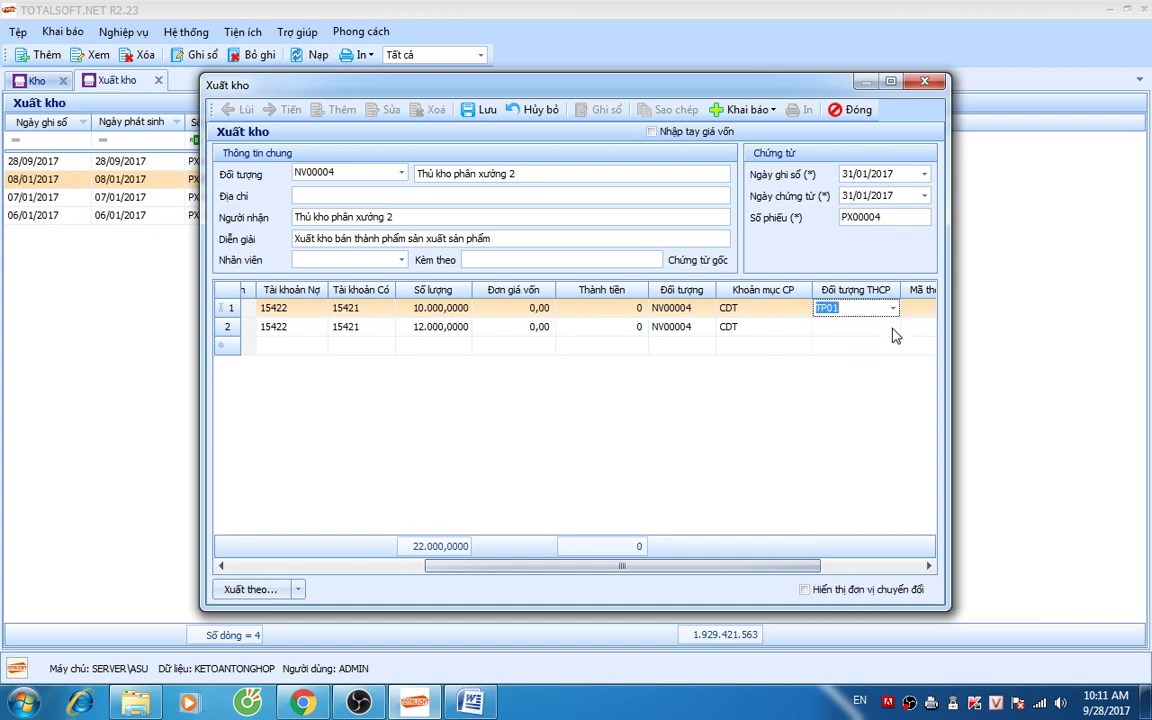
pyautogui.click(893, 327)
pyautogui.click(880, 470)
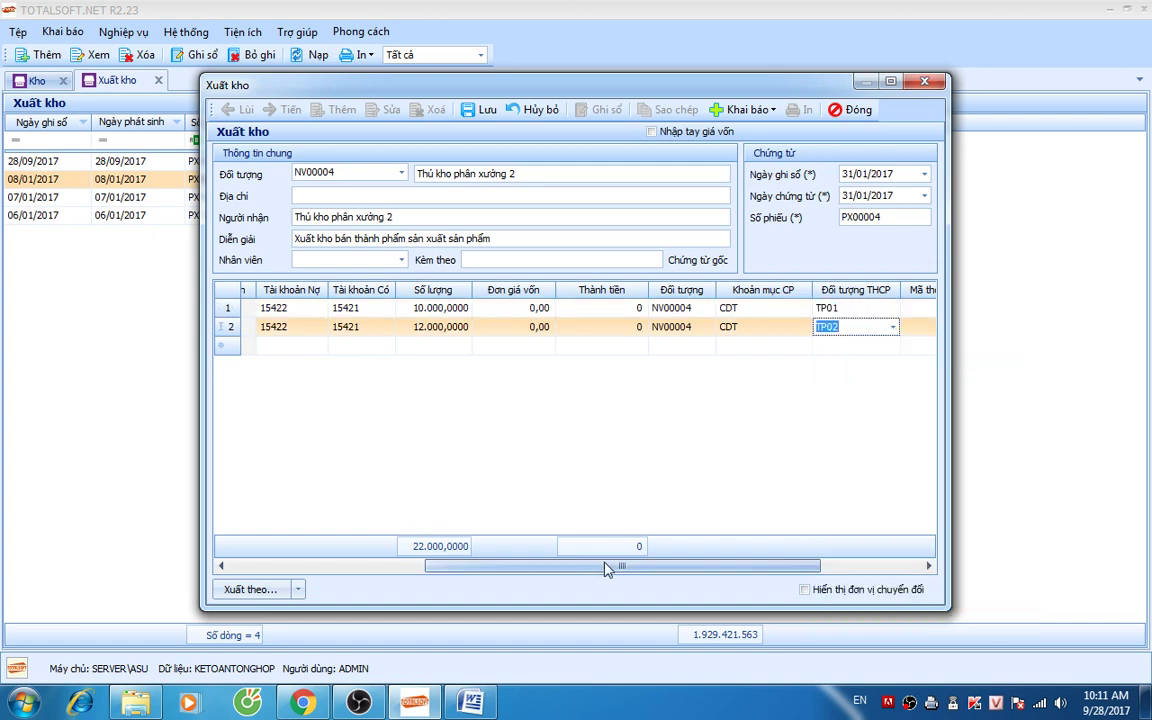
pyautogui.moveTo(604, 569); pyautogui.dragTo(709, 567)
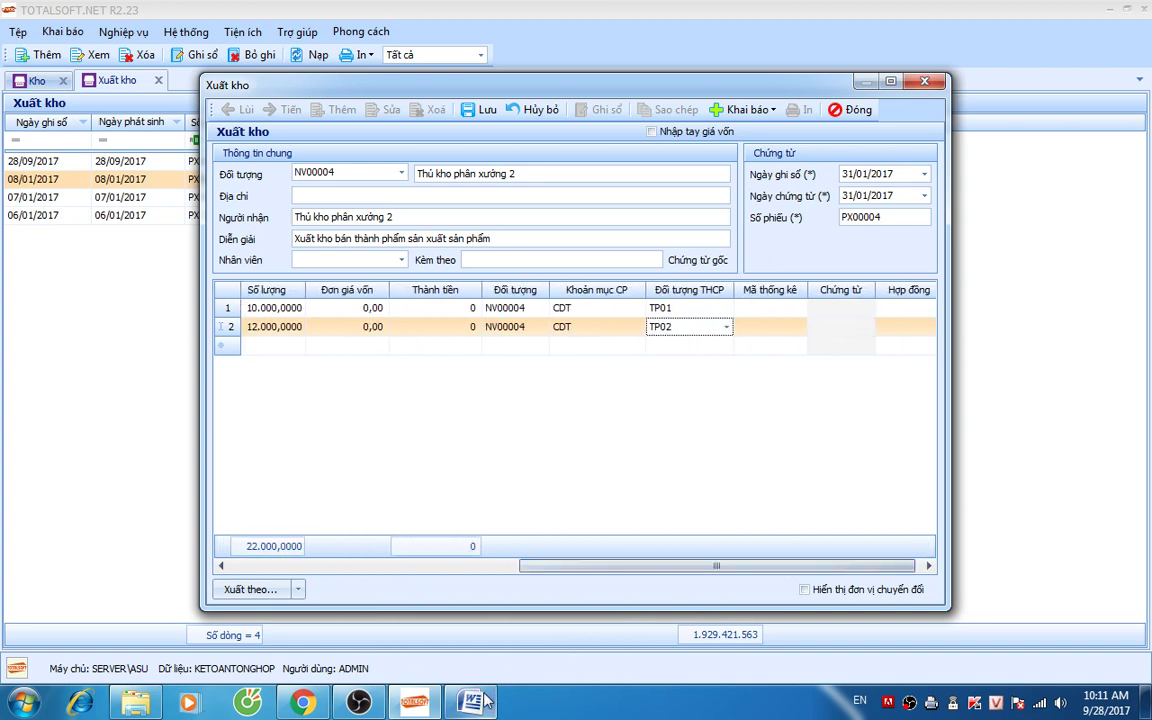
# Step: Switch to the Word document and, after several blank lines, begin a paragraph reading "Việc tính sản phẩm như đơn vị này"
pyautogui.click(484, 702)
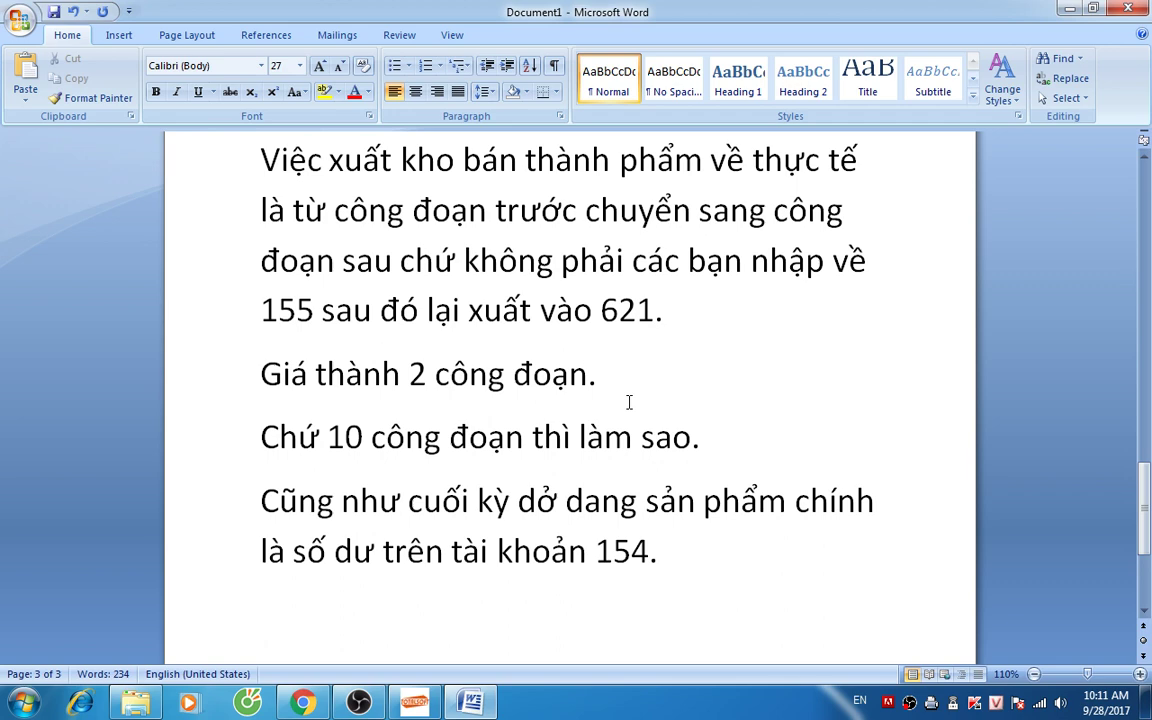
pyautogui.press('Return')
pyautogui.press('Return')
pyautogui.press('Return')
pyautogui.press('Return')
pyautogui.press('Return')
pyautogui.write('Việ')
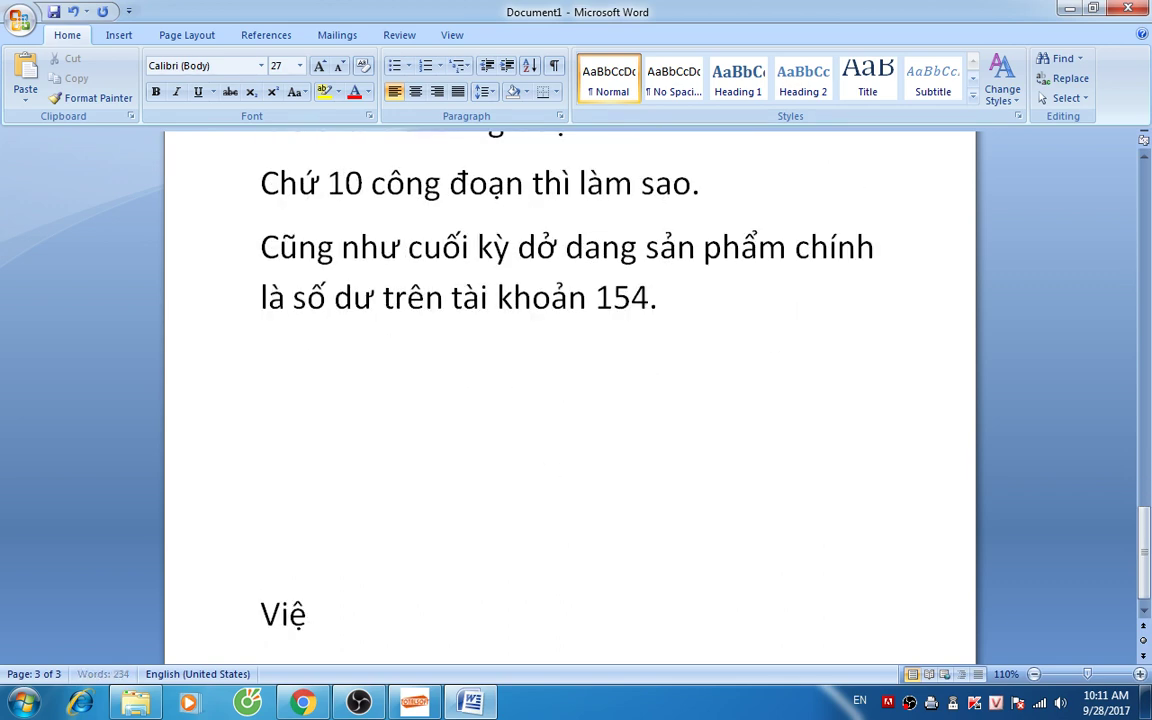
pyautogui.write('c tính sản phâm')
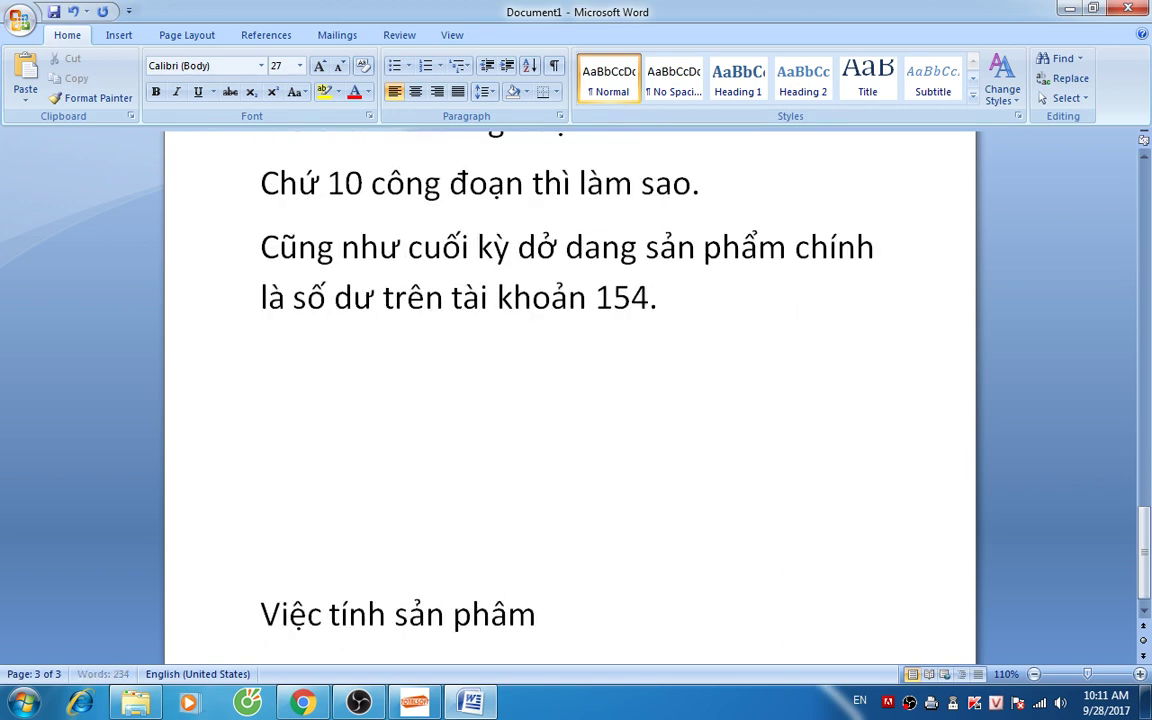
pyautogui.write('r như đơn v')
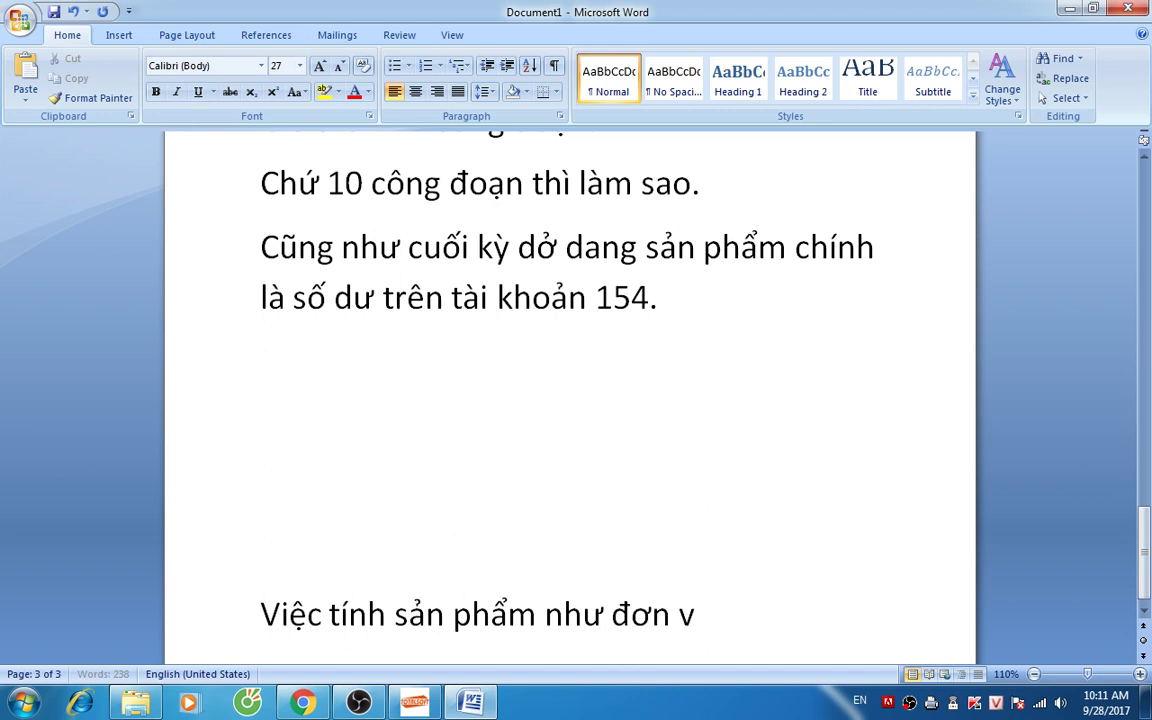
pyautogui.write('ị này')
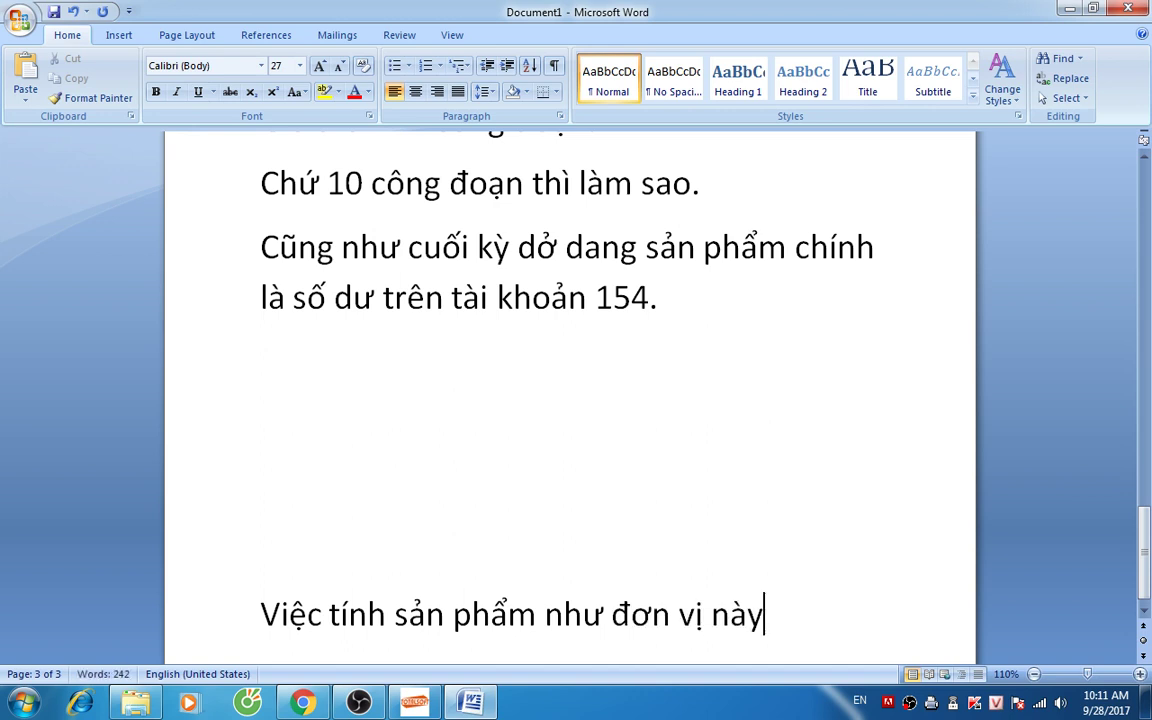
# Step: Continue the paragraph with ". Nó đơn thuần là thành phẩm 1 loại ."
pyautogui.write('. Nó')
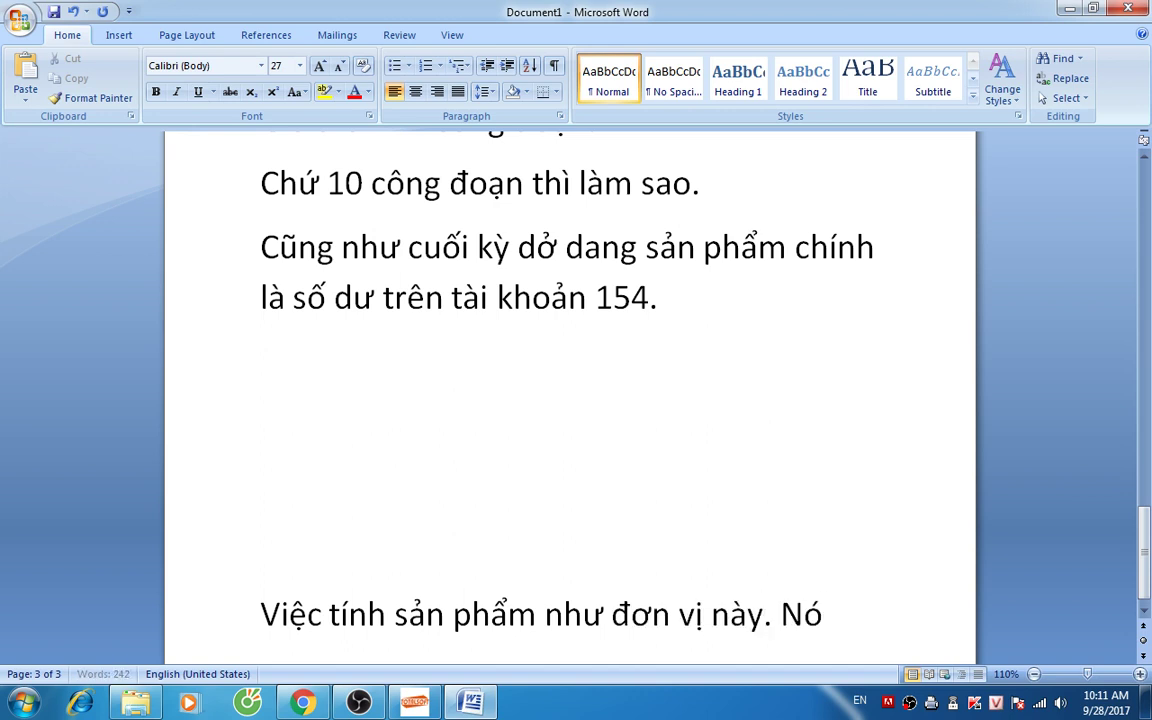
pyautogui.write(' đown thuần là')
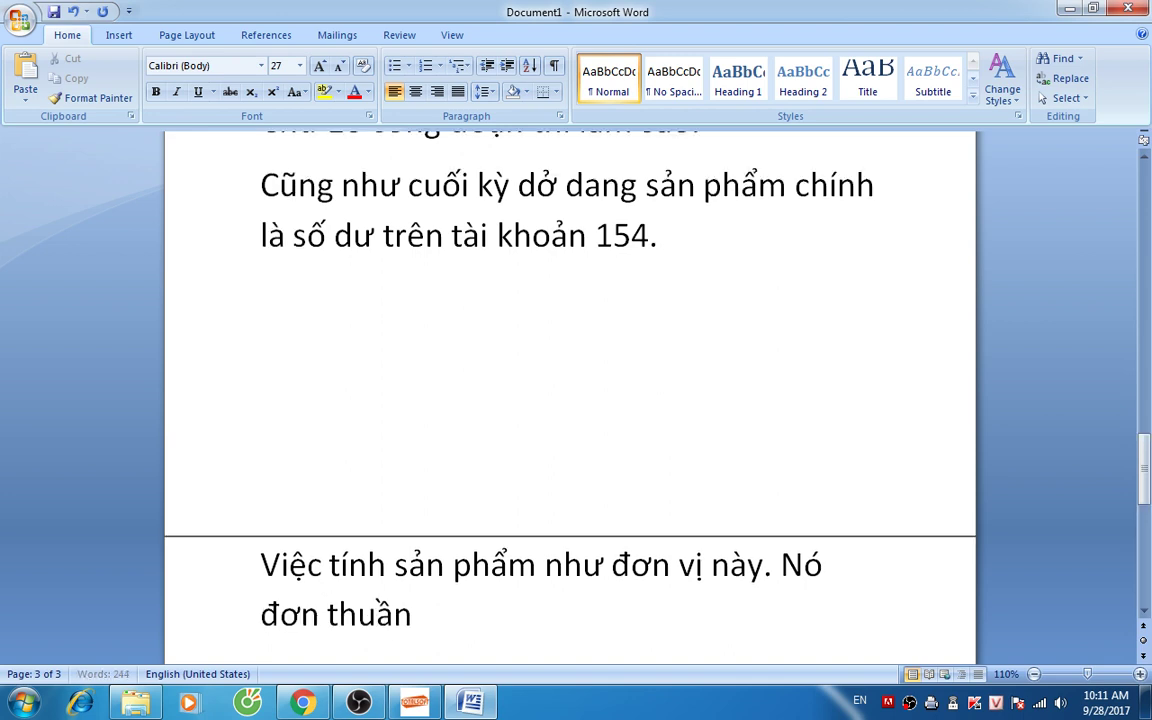
pyautogui.write(' thành')
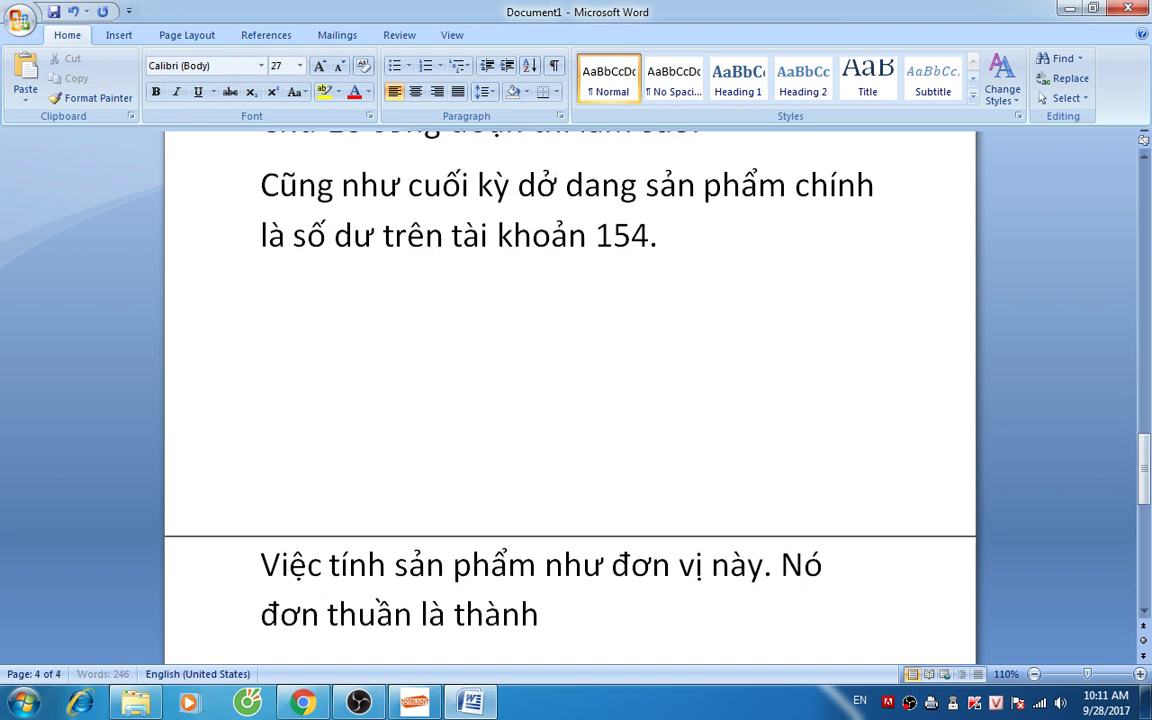
pyautogui.write(' phân')
pyautogui.write('m')
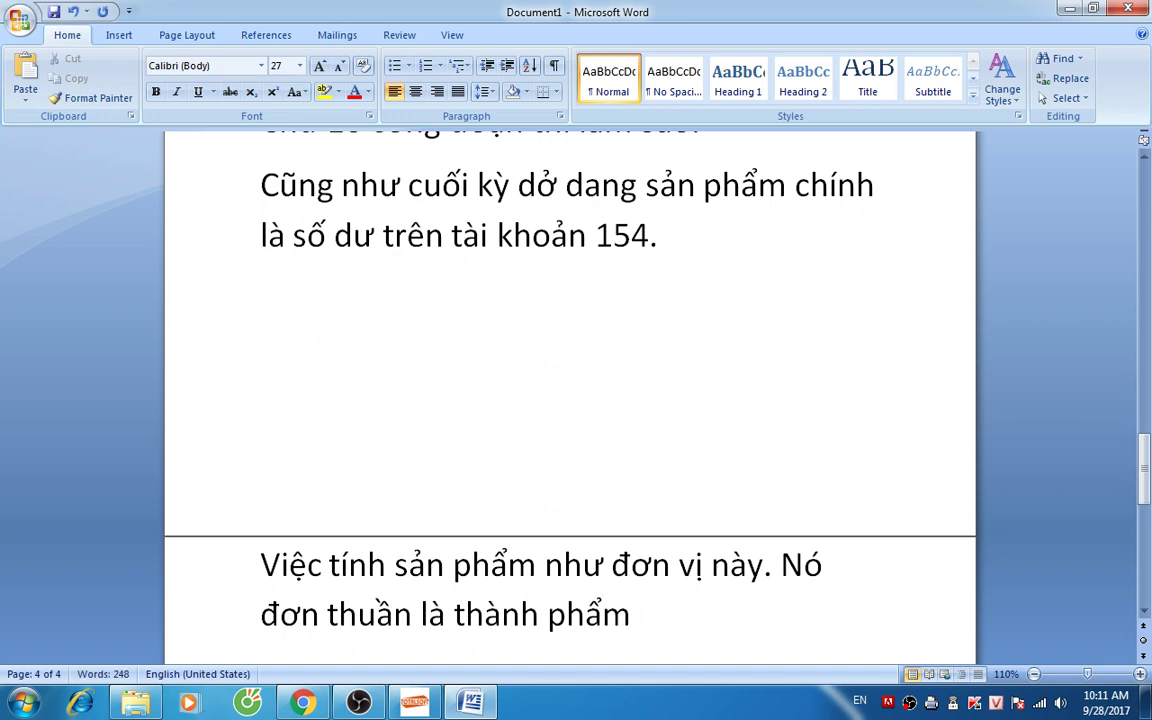
pyautogui.write(' 1 loại .')
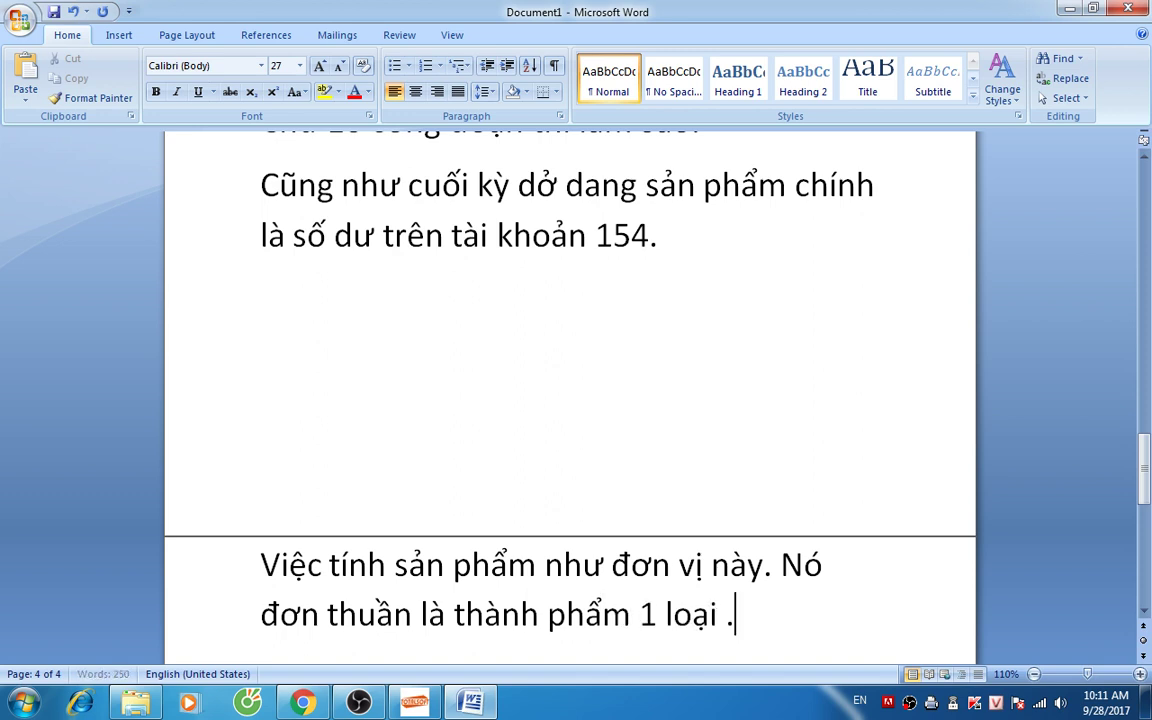
# Step: Add a new paragraph reading "Gạch đặc A thì chỉ có loại"
pyautogui.press('Return')
pyautogui.write('G')
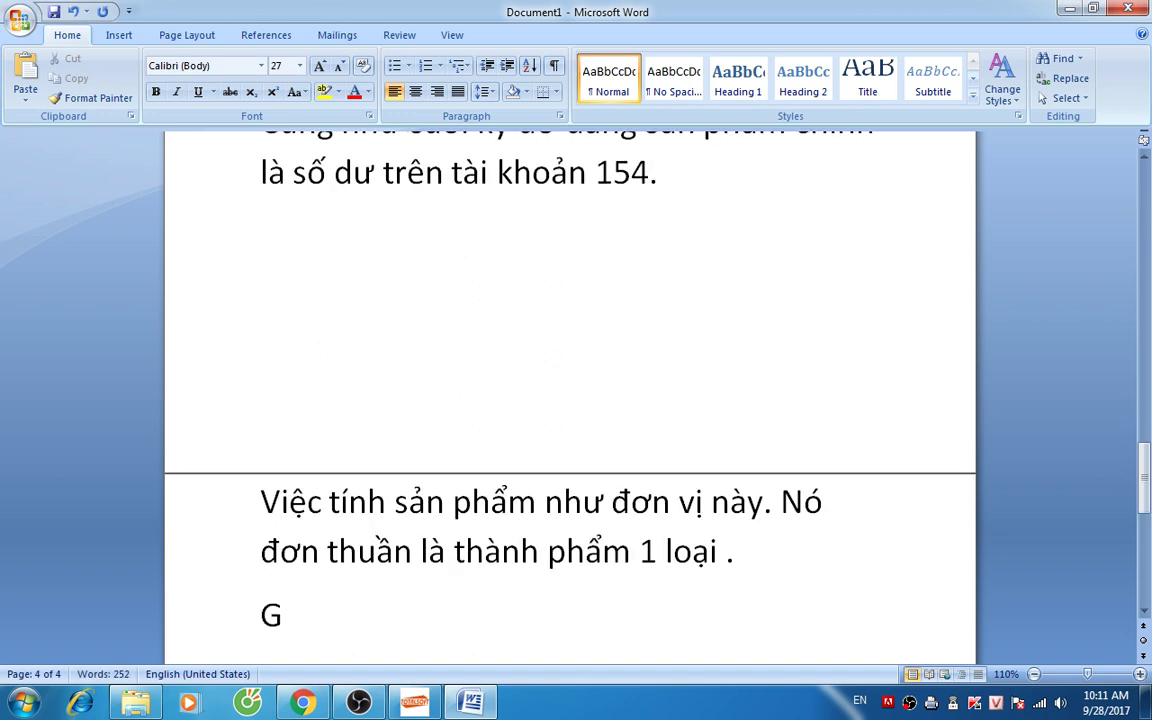
pyautogui.write('ạch đặ')
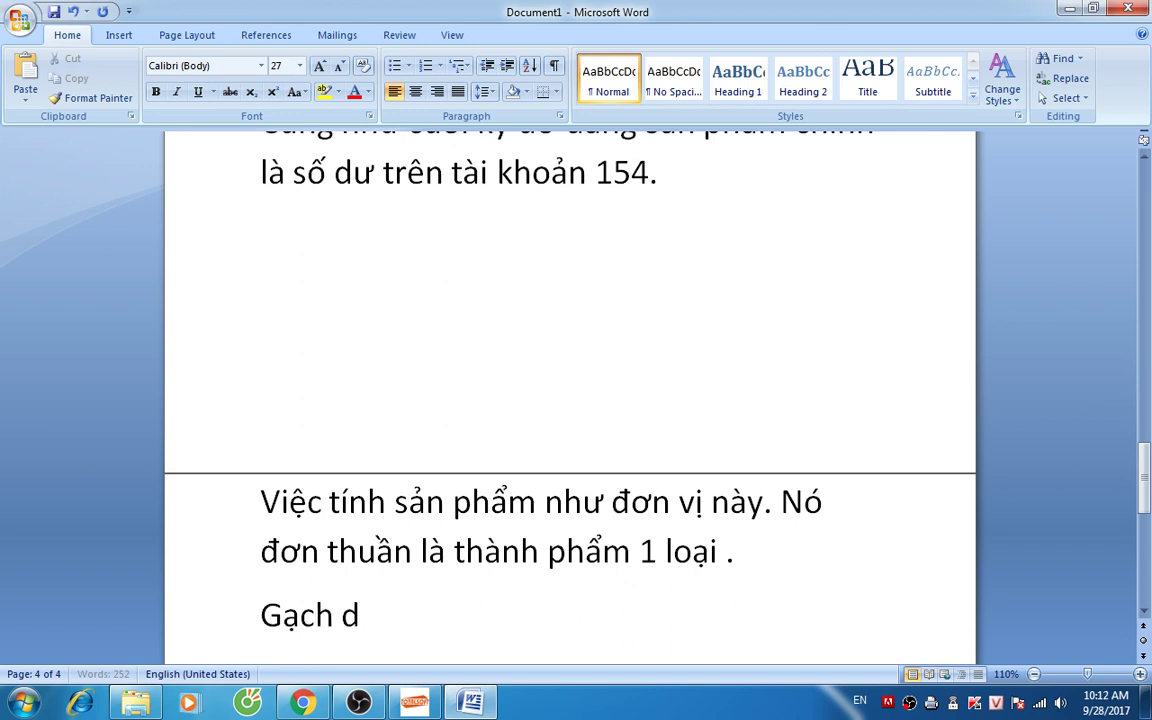
pyautogui.write('c A thì')
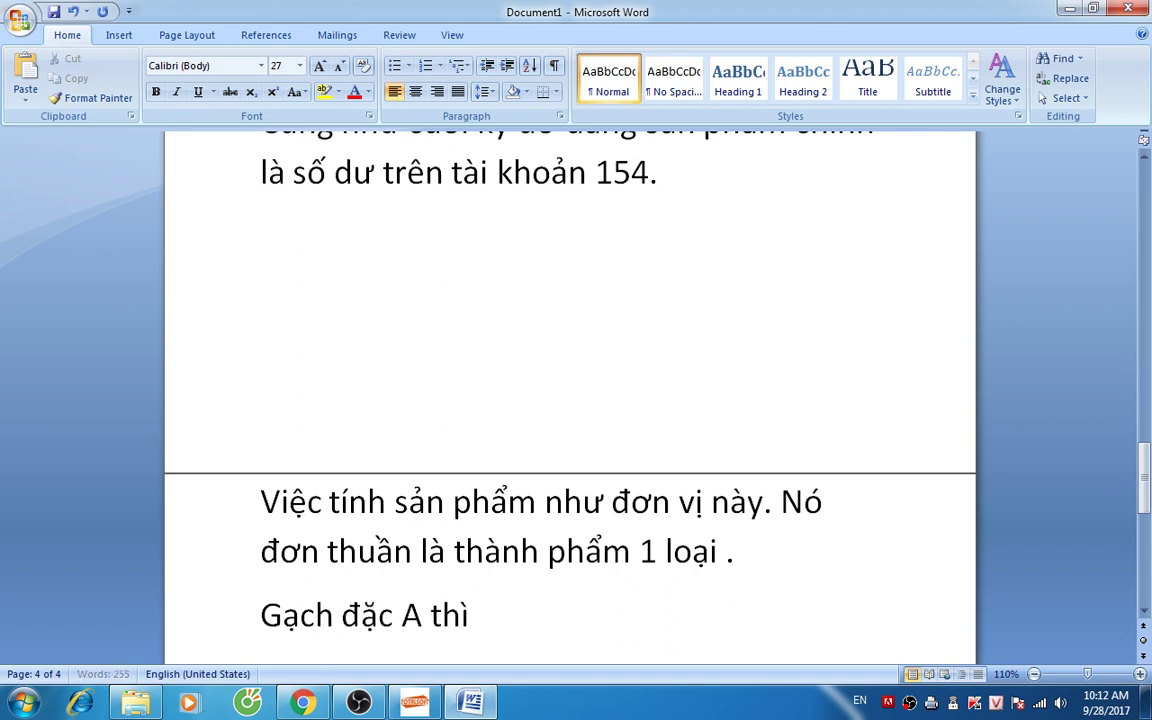
pyautogui.press('BackSpace')
pyautogui.write('ì chỉ có loa')
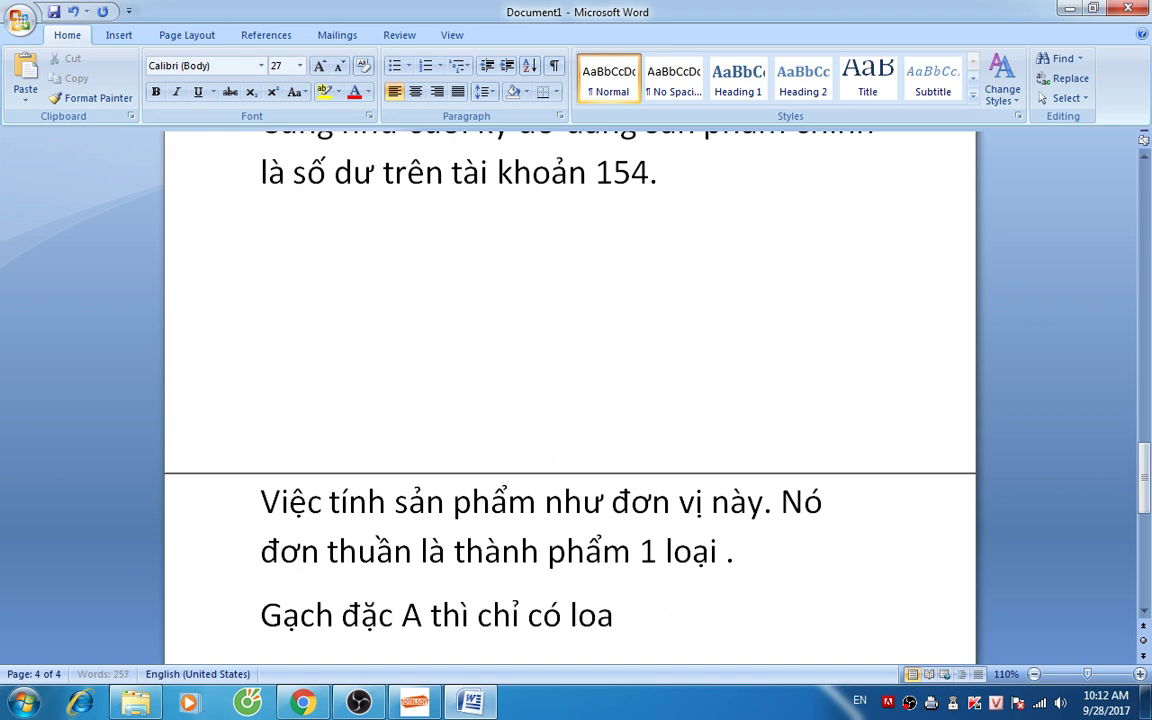
pyautogui.press('BackSpace')
pyautogui.write('ại')
# Step: Begin another paragraph below with the text "Nhưng gặp phải doanh nghiệp. cái"
pyautogui.press('Return')
pyautogui.write('Nhưng g')
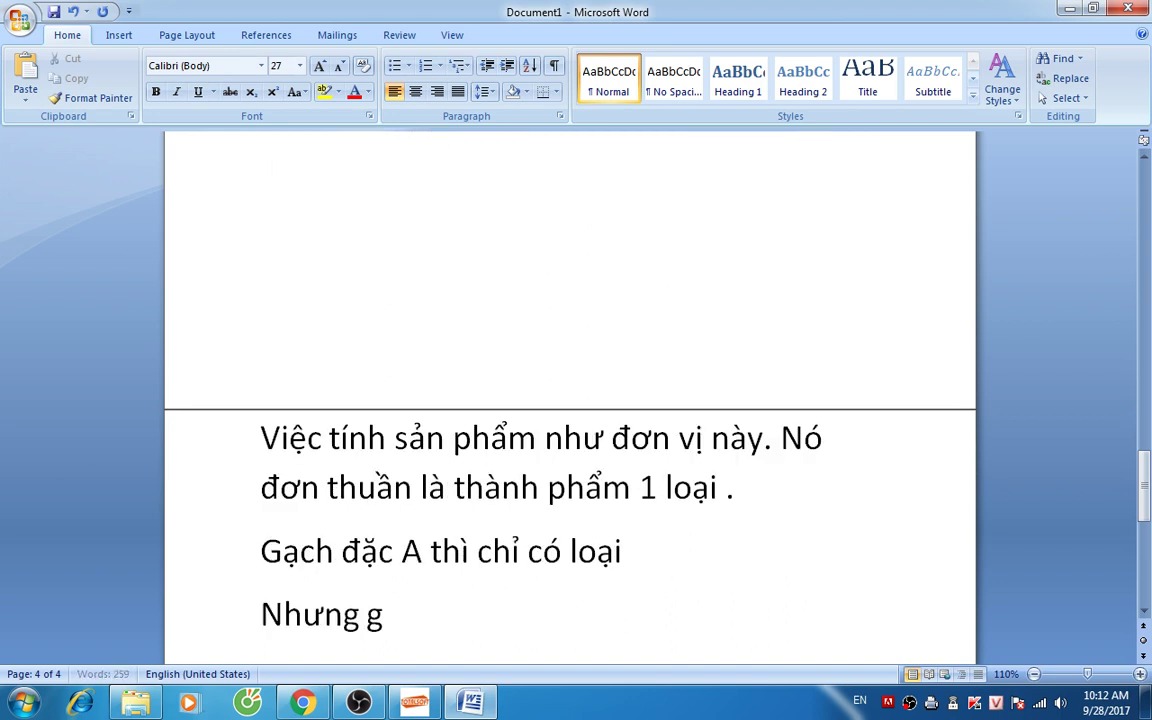
pyautogui.write('ặp phai')
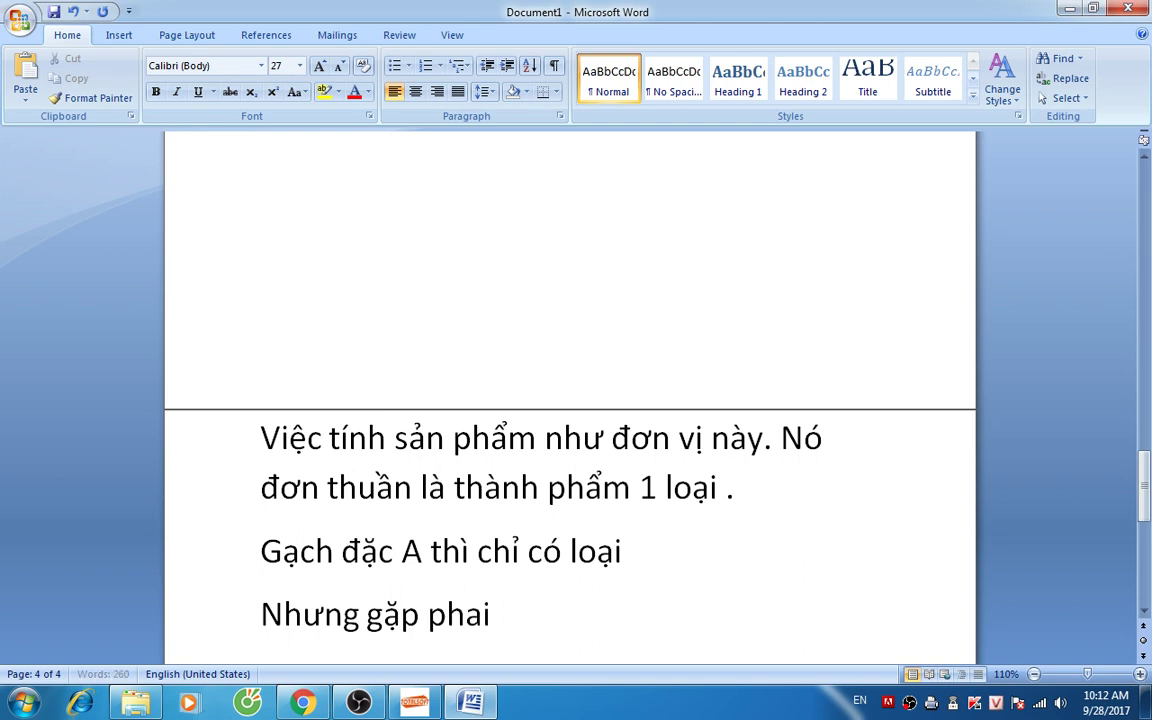
pyautogui.press('BackSpace')
pyautogui.press('BackSpace')
pyautogui.write('ải doanh nghiê')
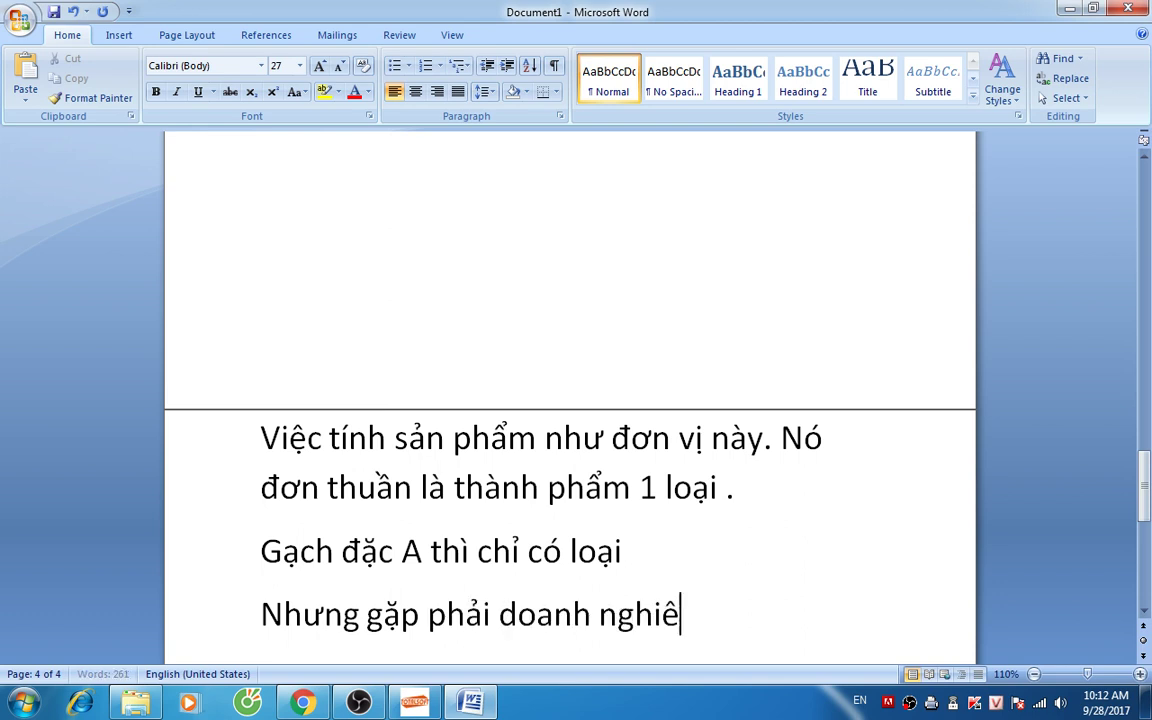
pyautogui.press('BackSpace')
pyautogui.write('ệp. cái d')
pyautogui.press('BackSpace')
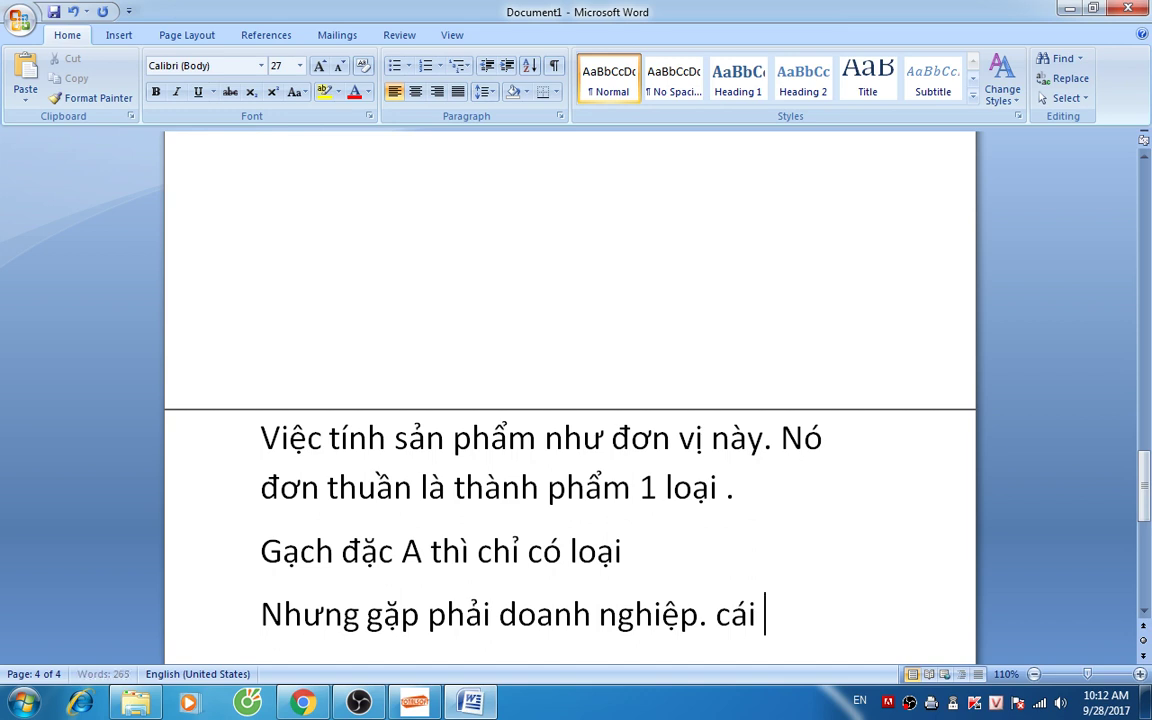
# Step: Complete the paragraph with the words "gạch đặc phân ra thành A,B,C"
pyautogui.write('gạch đặc')
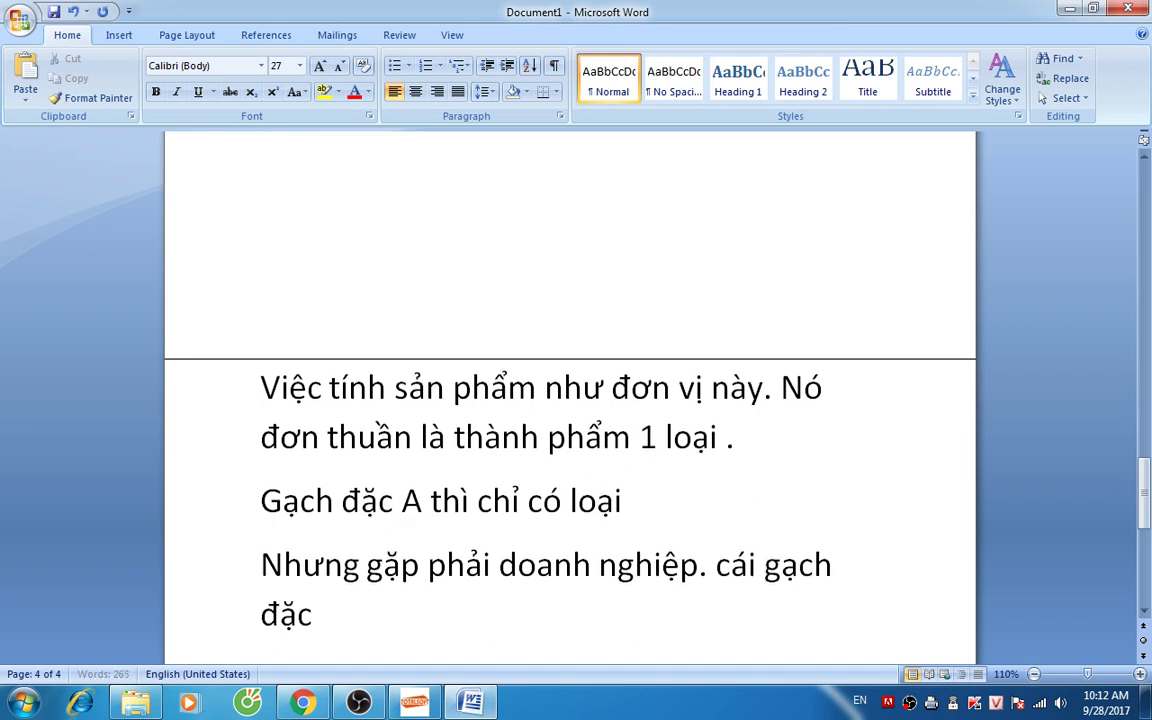
pyautogui.write(' phân r')
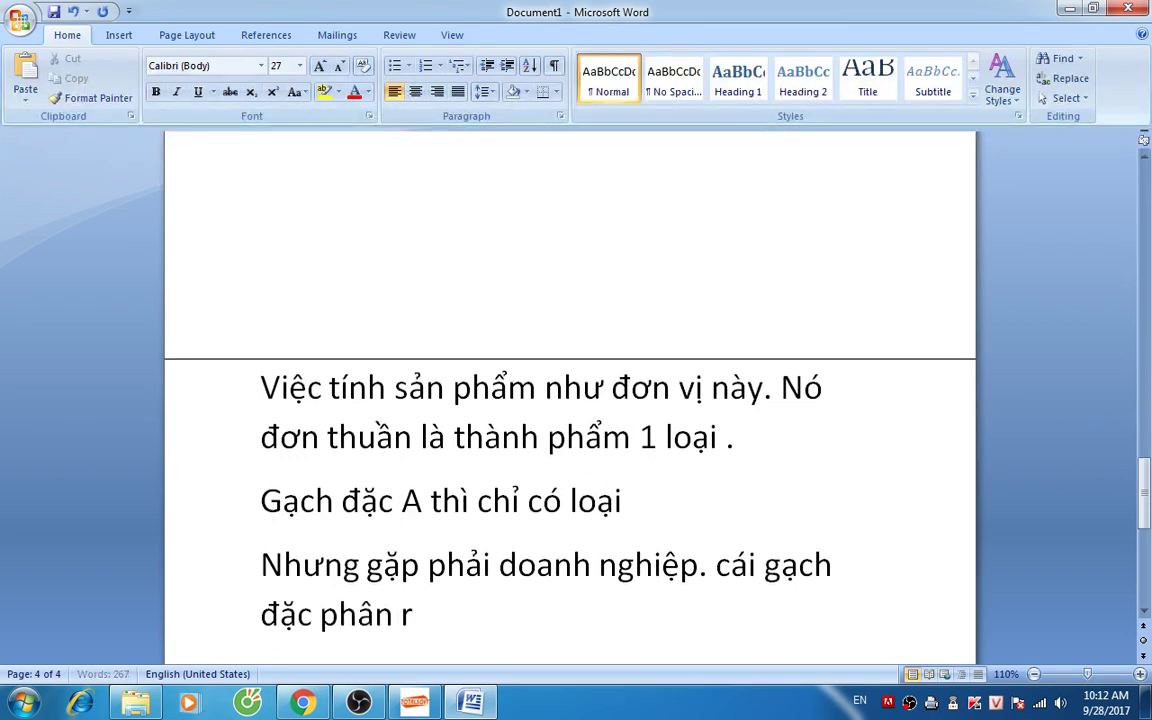
pyautogui.write('a thfnh')
pyautogui.press('BackSpace')
pyautogui.press('BackSpace')
pyautogui.press('BackSpace')
pyautogui.write('anh')
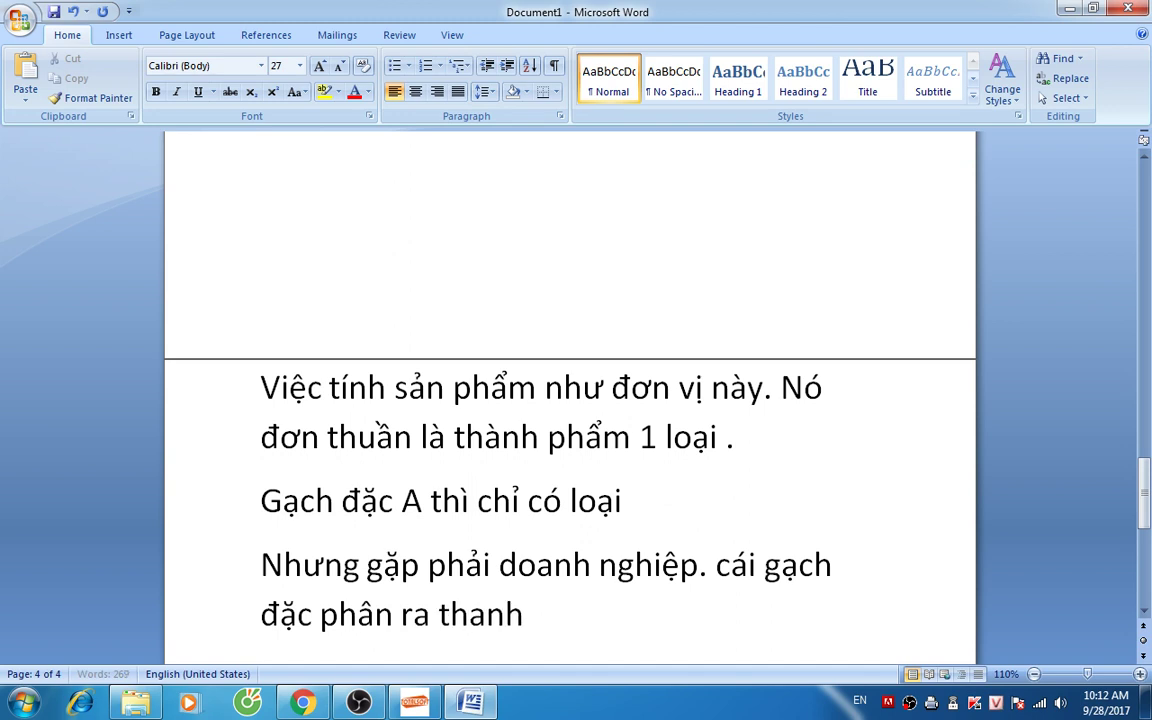
pyautogui.write('f A,B,C')
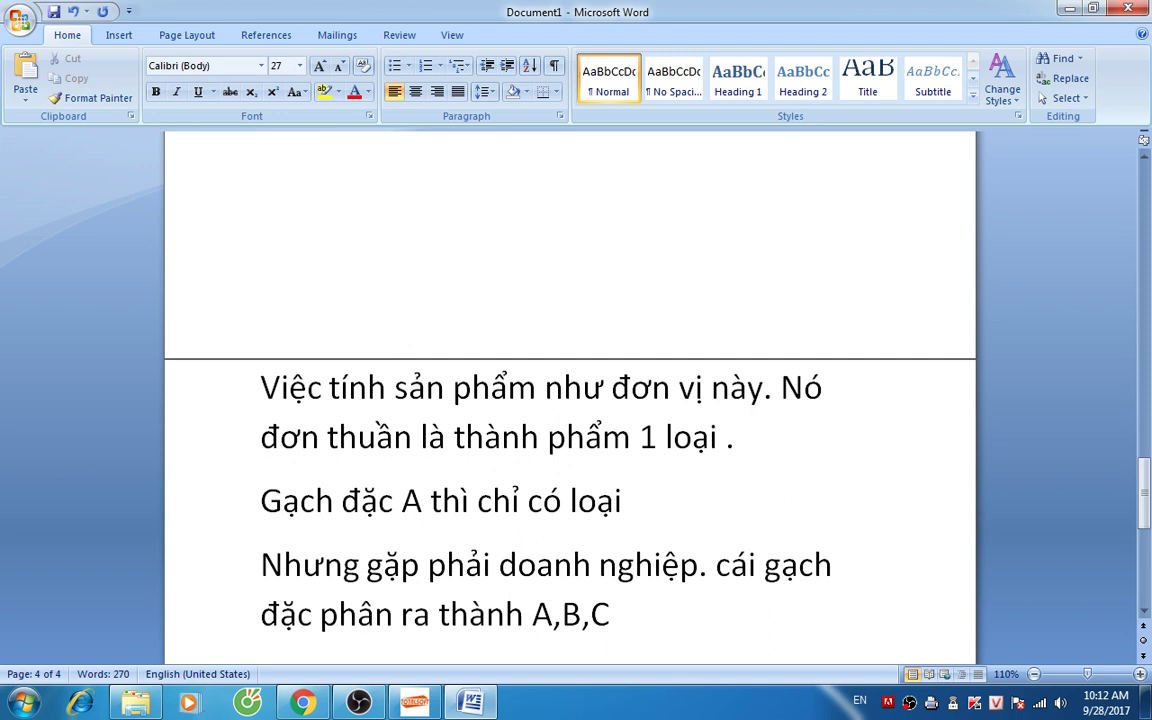
# Step: Add a new paragraph reading "Thì các bạn làm thế nào để tính giá thành."
pyautogui.press('Return')
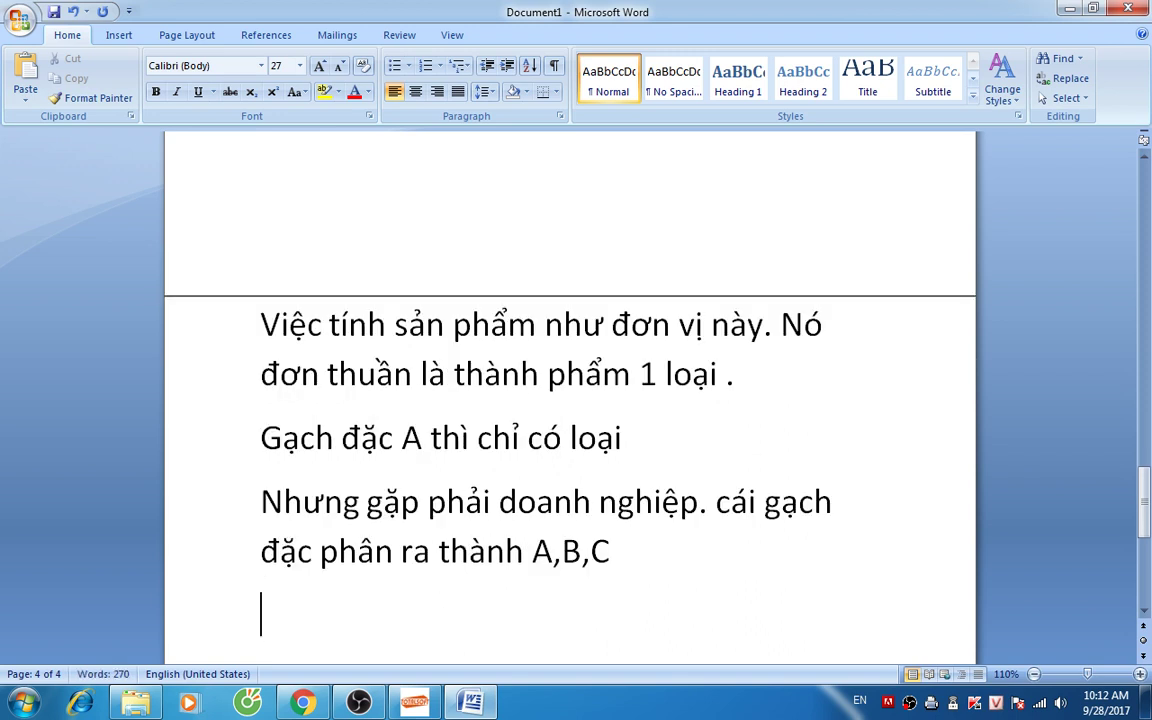
pyautogui.write('Thif cacs banj lamf th')
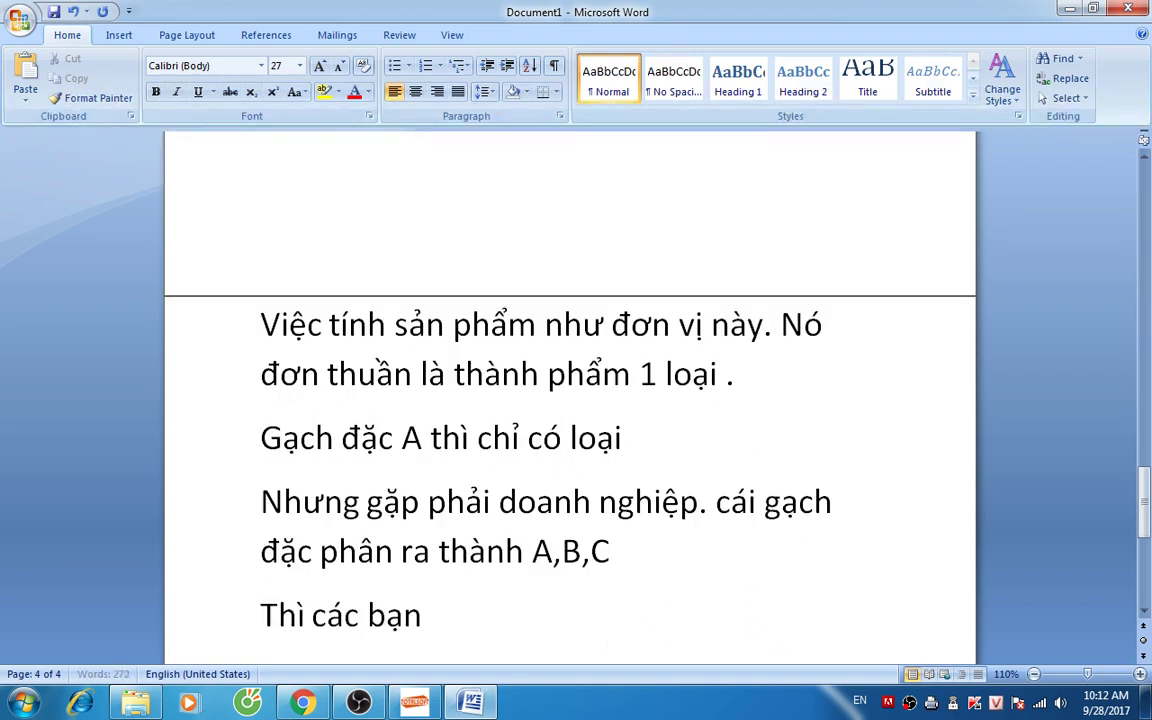
pyautogui.write('ees naof dder')
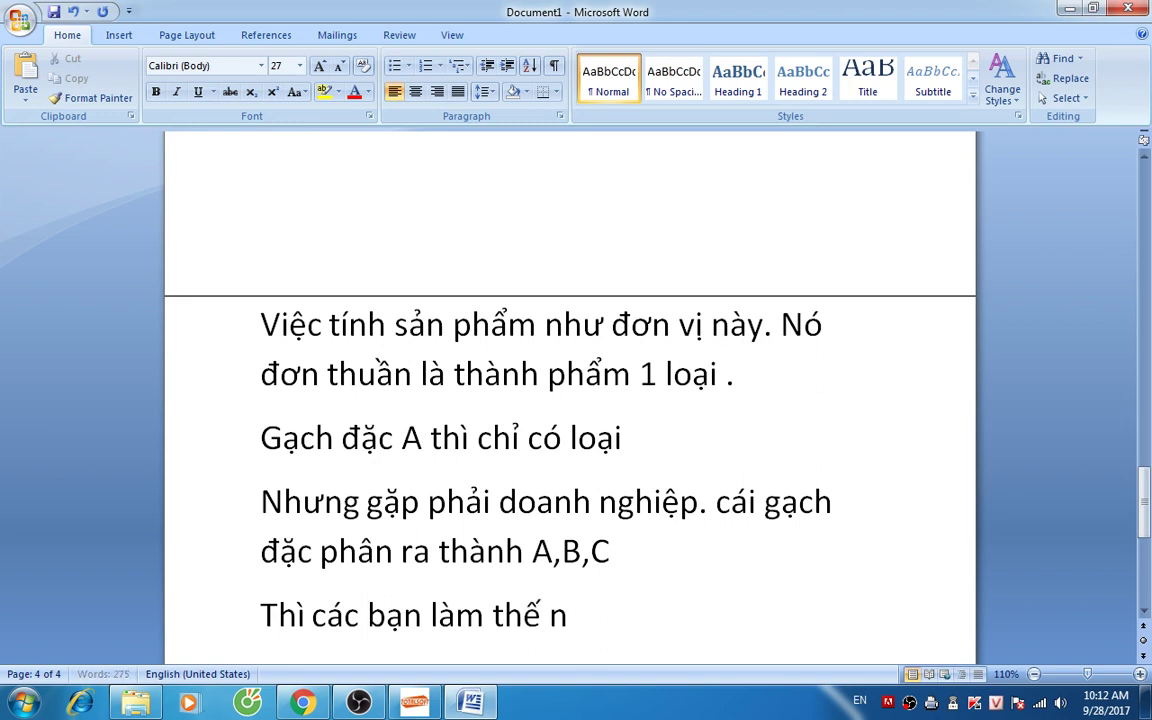
pyautogui.write('e tinhs gi')
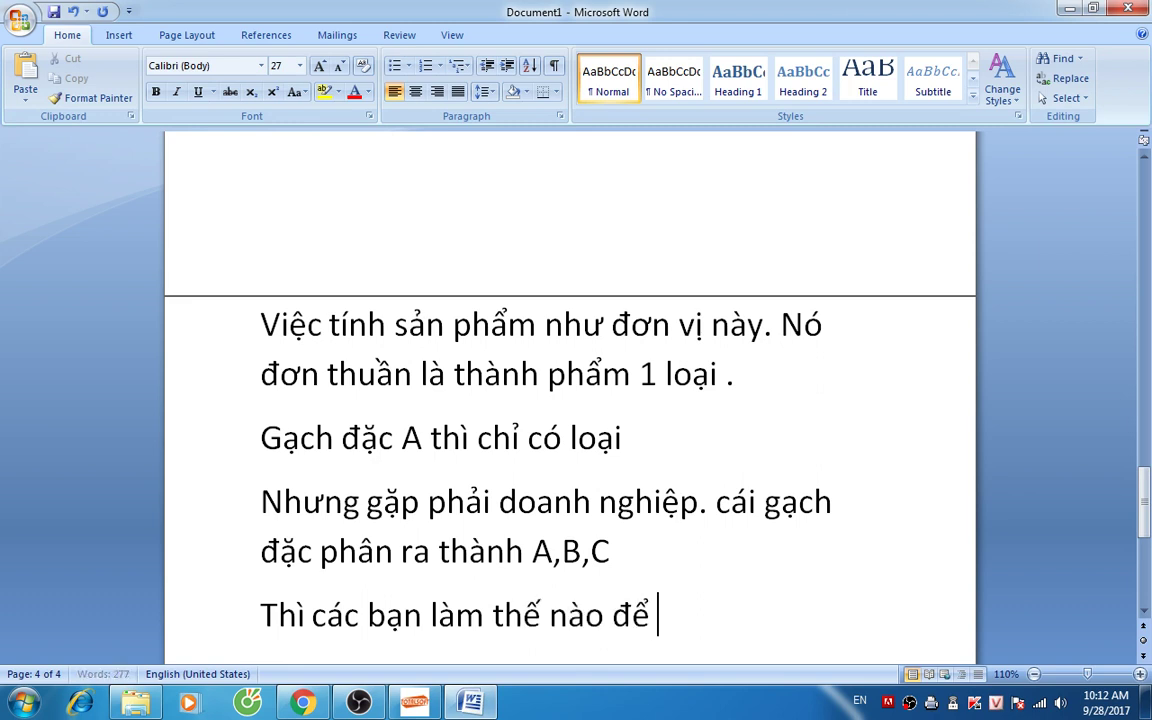
pyautogui.write('as thanhf')
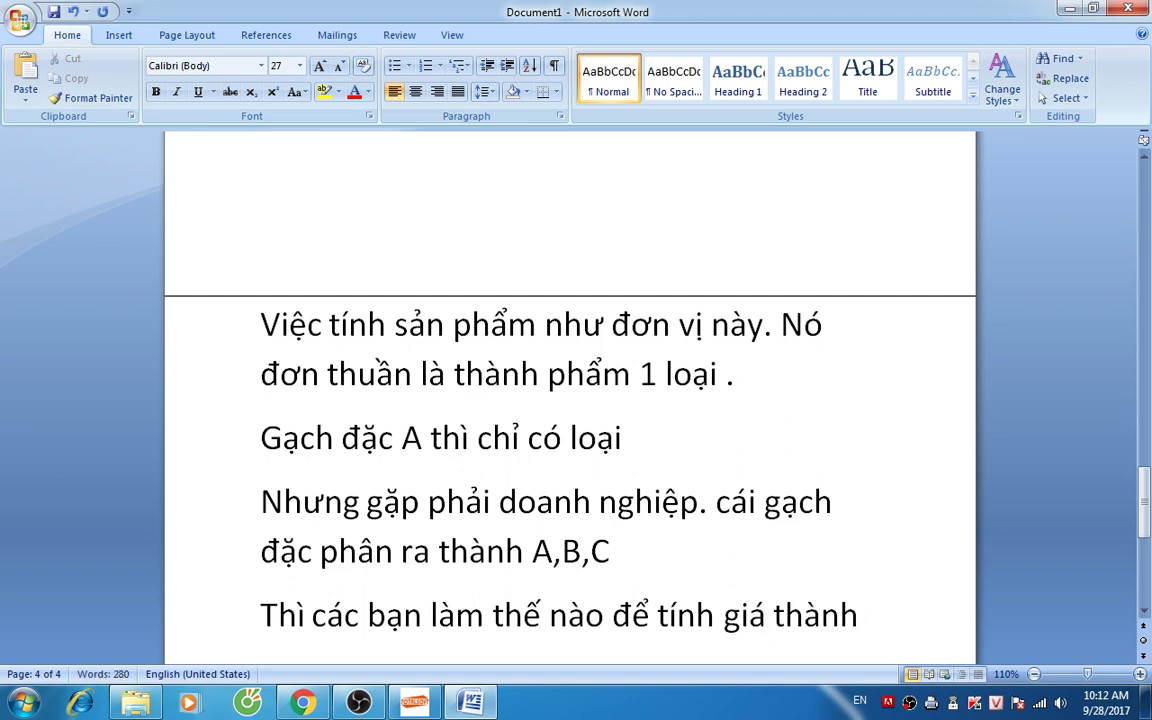
pyautogui.write('.')
pyautogui.scroll(-1, 258, 380)
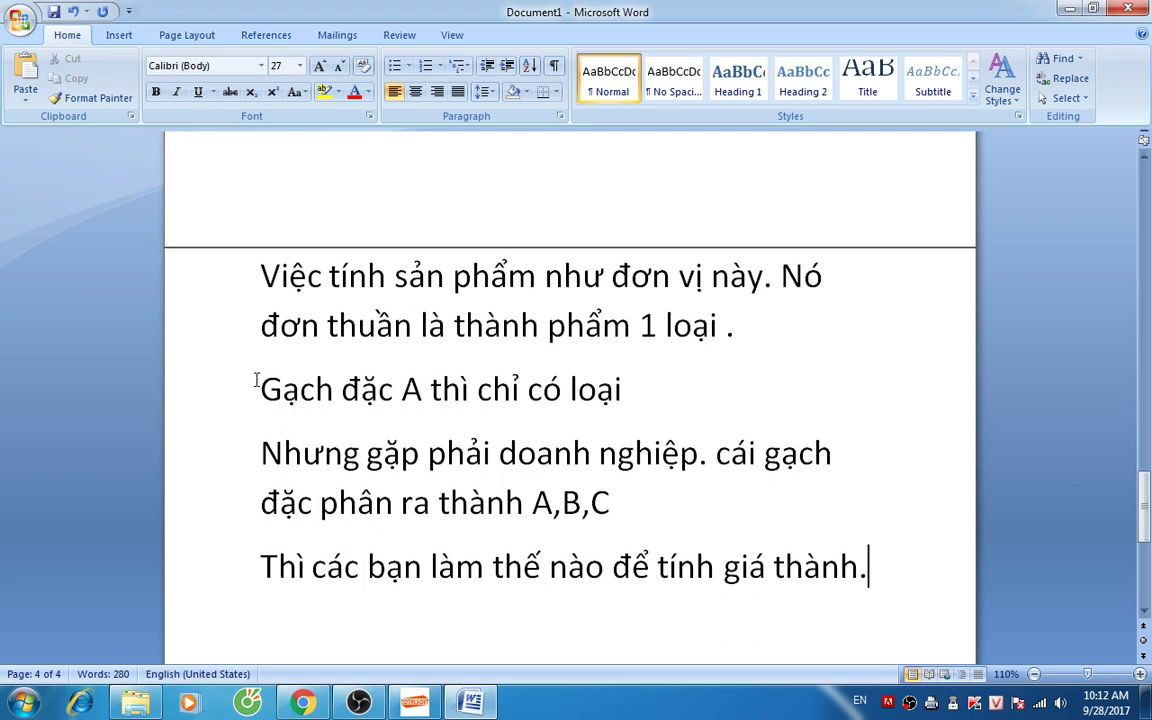
# Step: Switch to TOTALSOFT.NET and save the stock issue voucher for BTP01 and BTP02
pyautogui.hotkey('alt', 'Tab')
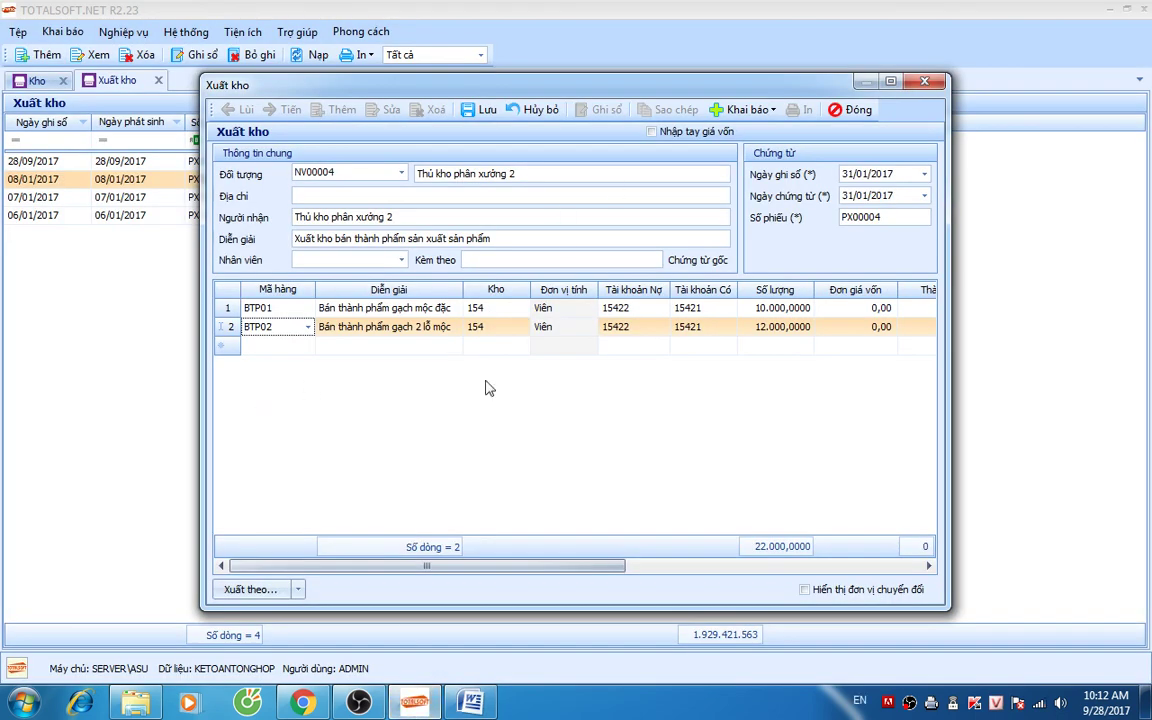
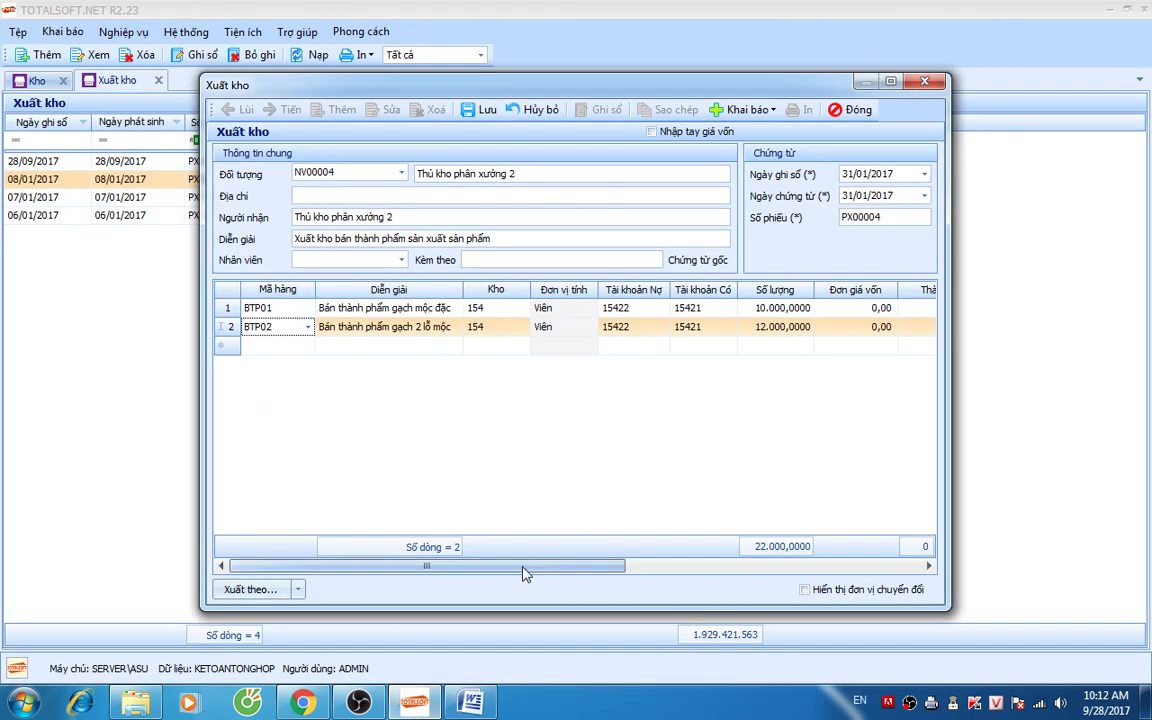
pyautogui.click(486, 110)
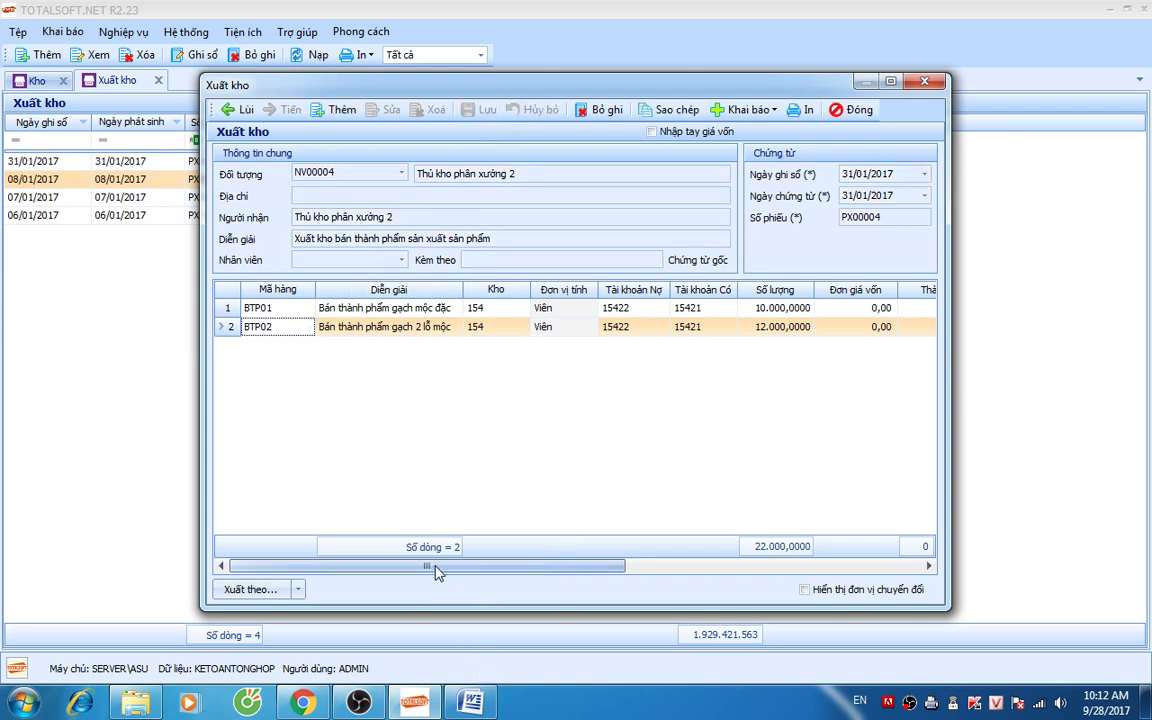
pyautogui.moveTo(435, 571)
pyautogui.mouseDown()
pyautogui.moveTo(800, 566)
pyautogui.moveTo(447, 558)
pyautogui.mouseUp()
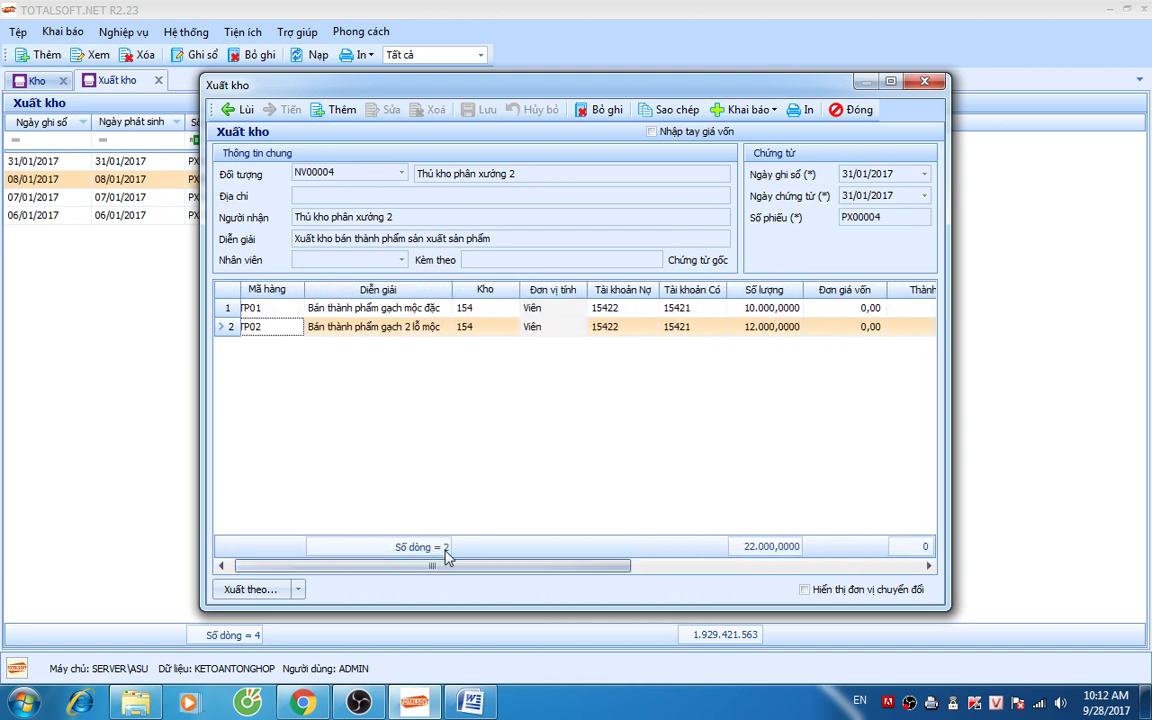
# Step: Switch back to Word and begin a new paragraph with "Khi bán thành phẩm cho khách hàng Thì"
pyautogui.hotkey('alt', 'Tab')
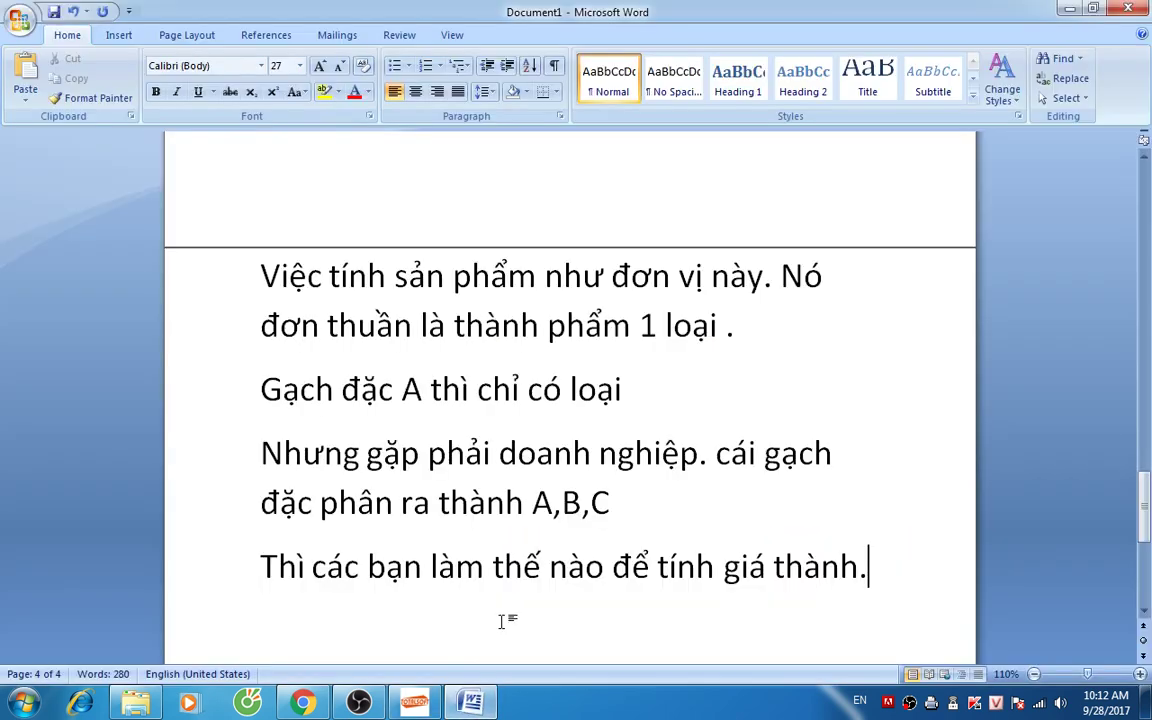
pyautogui.press('Return')
pyautogui.write('Khi bán tha')
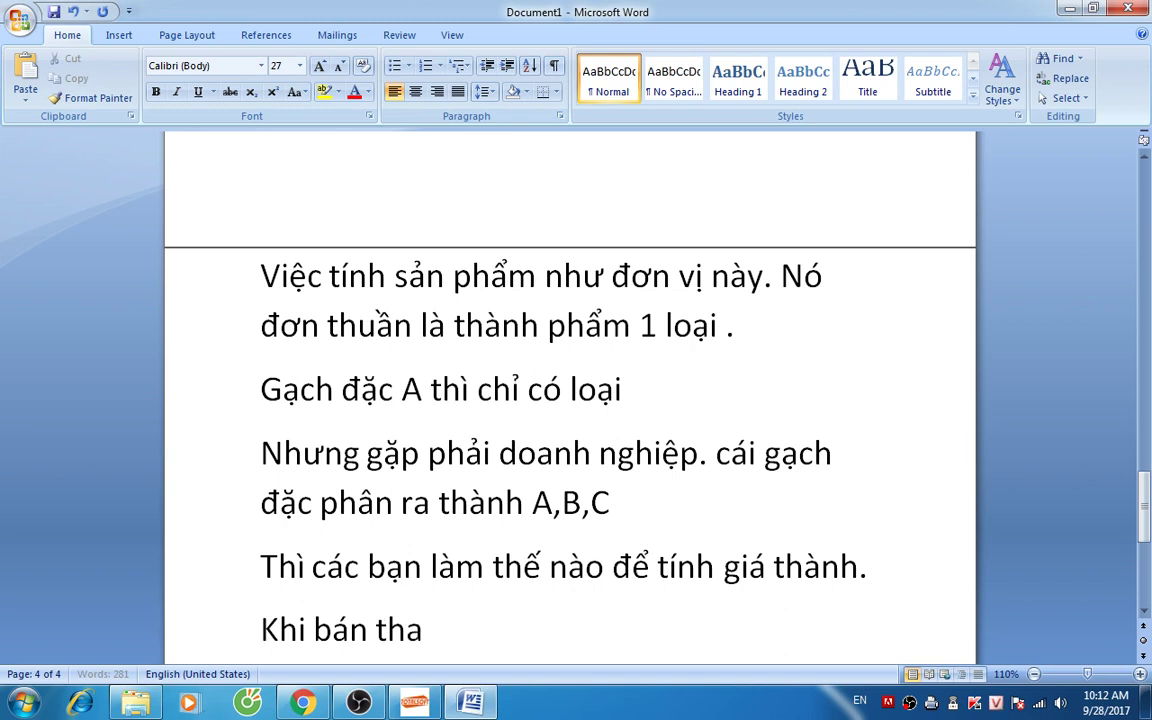
pyautogui.press('BackSpace')
pyautogui.write('ành phẩm ch')
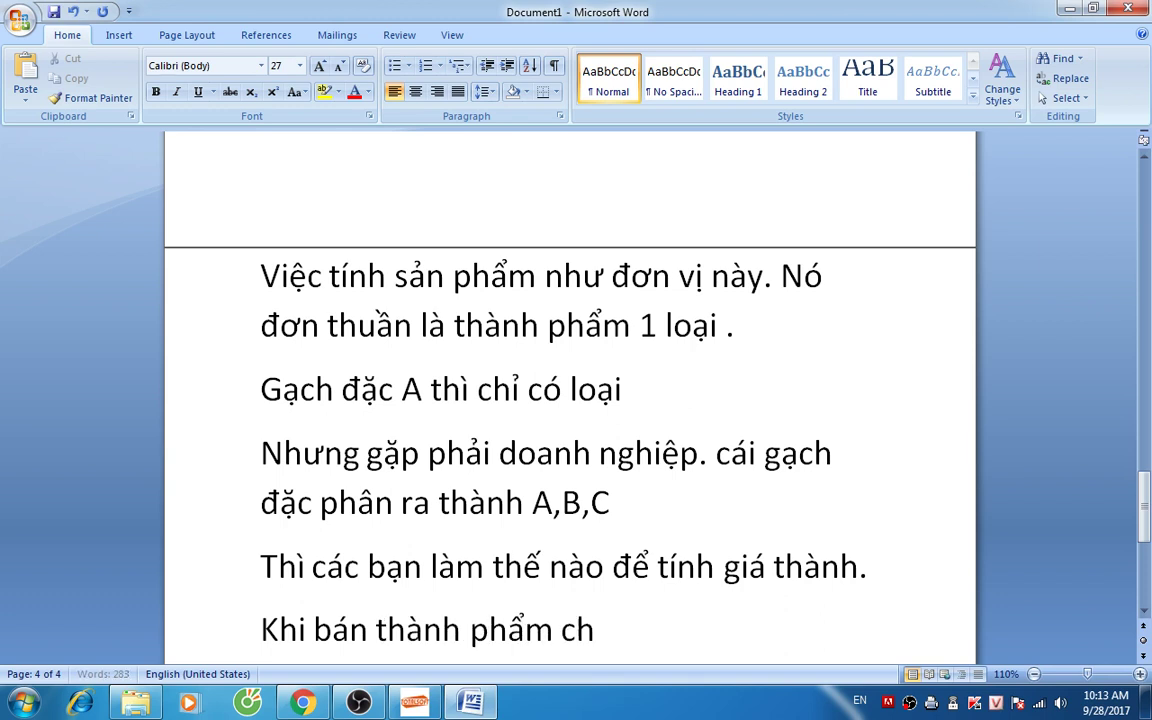
pyautogui.write('o khách')
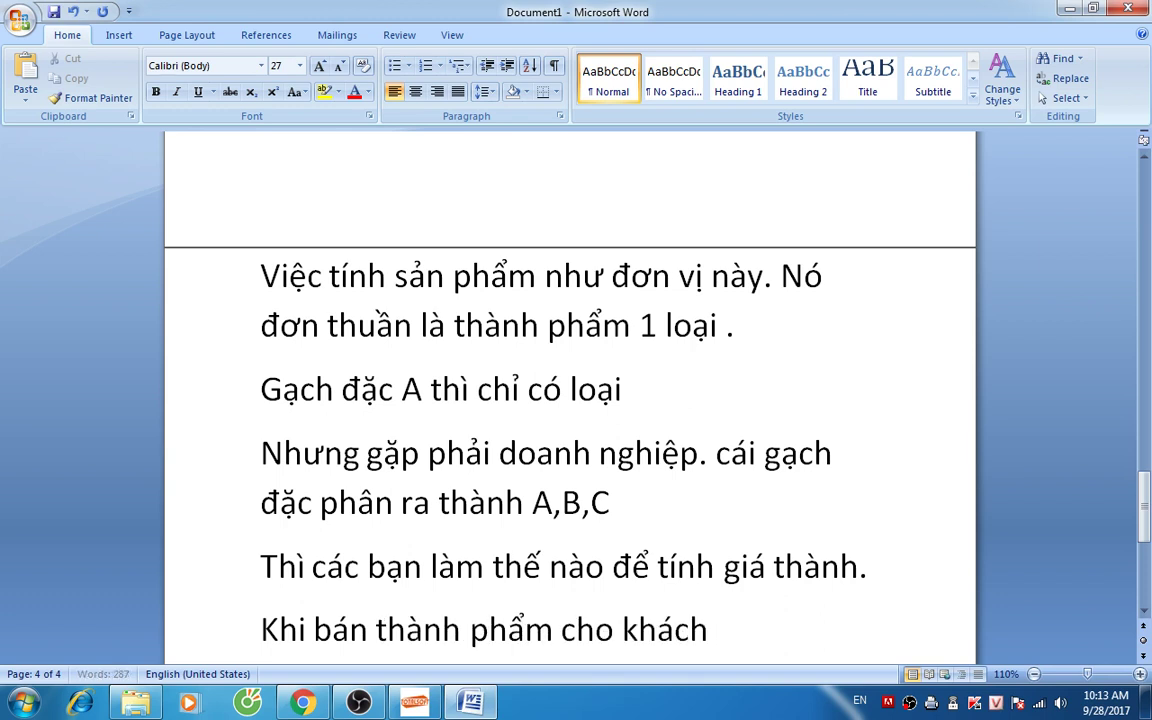
pyautogui.write(' hangf Thif')
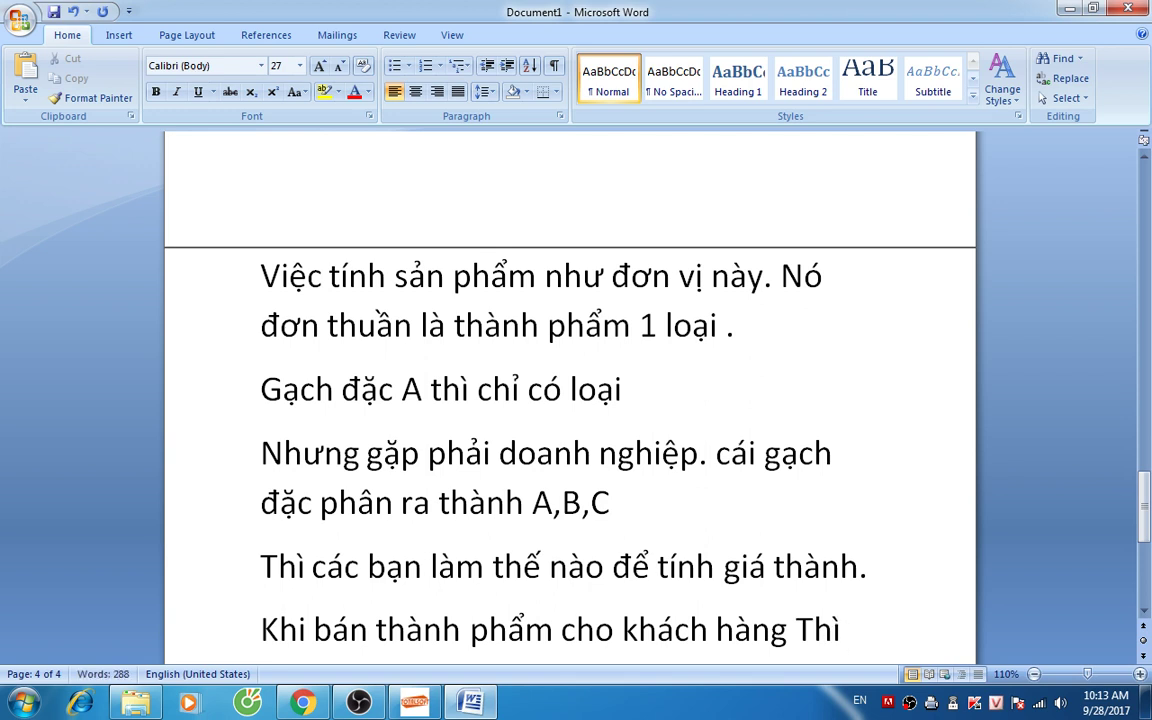
# Step: Complete the sentence with "A,B,C có giá bán khác nhau."
pyautogui.write(' A,B')
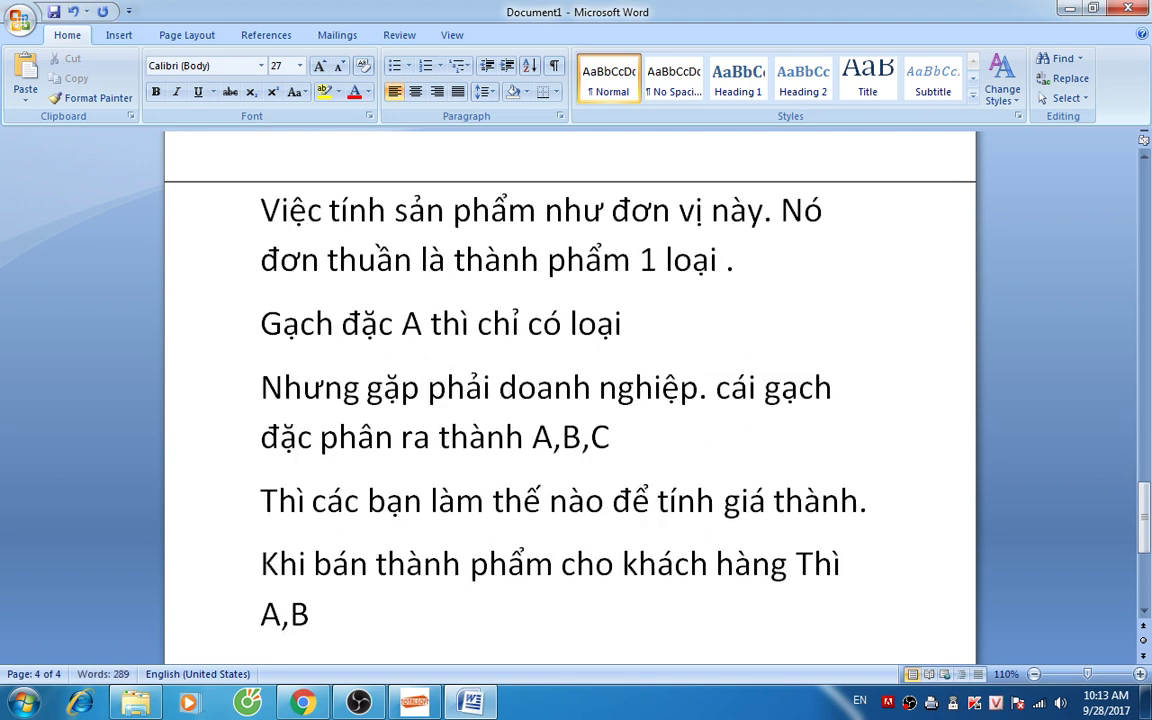
pyautogui.write(',C cos gias ba')
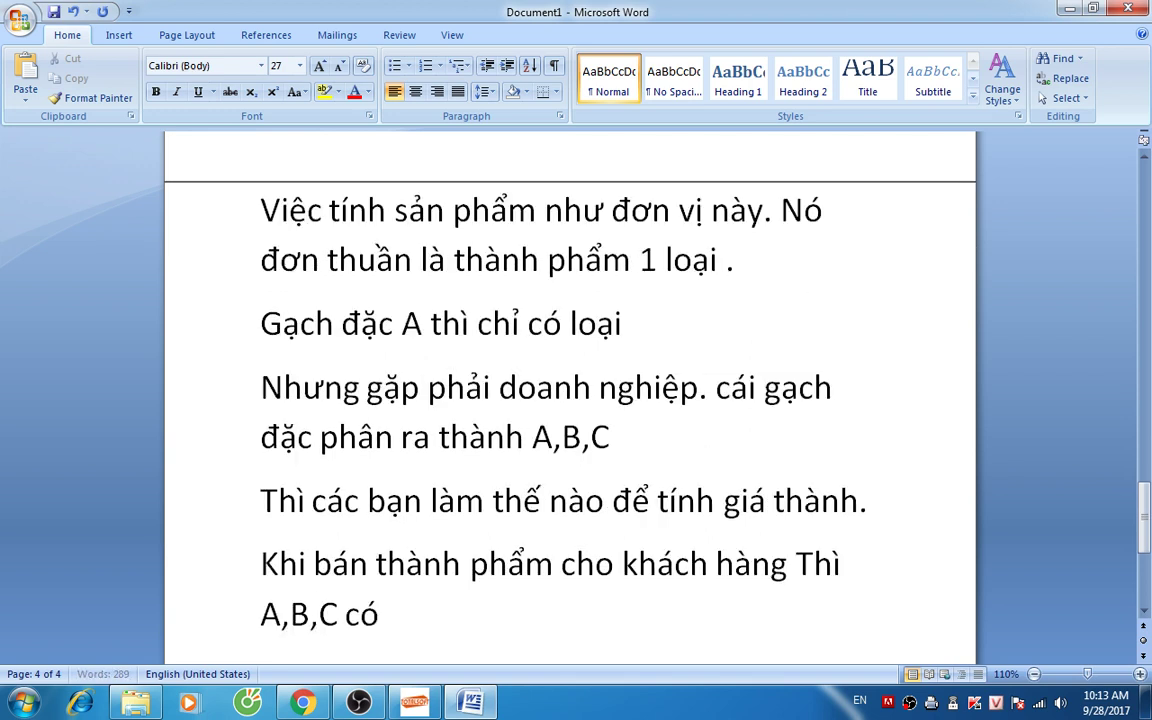
pyautogui.write('ns kha')
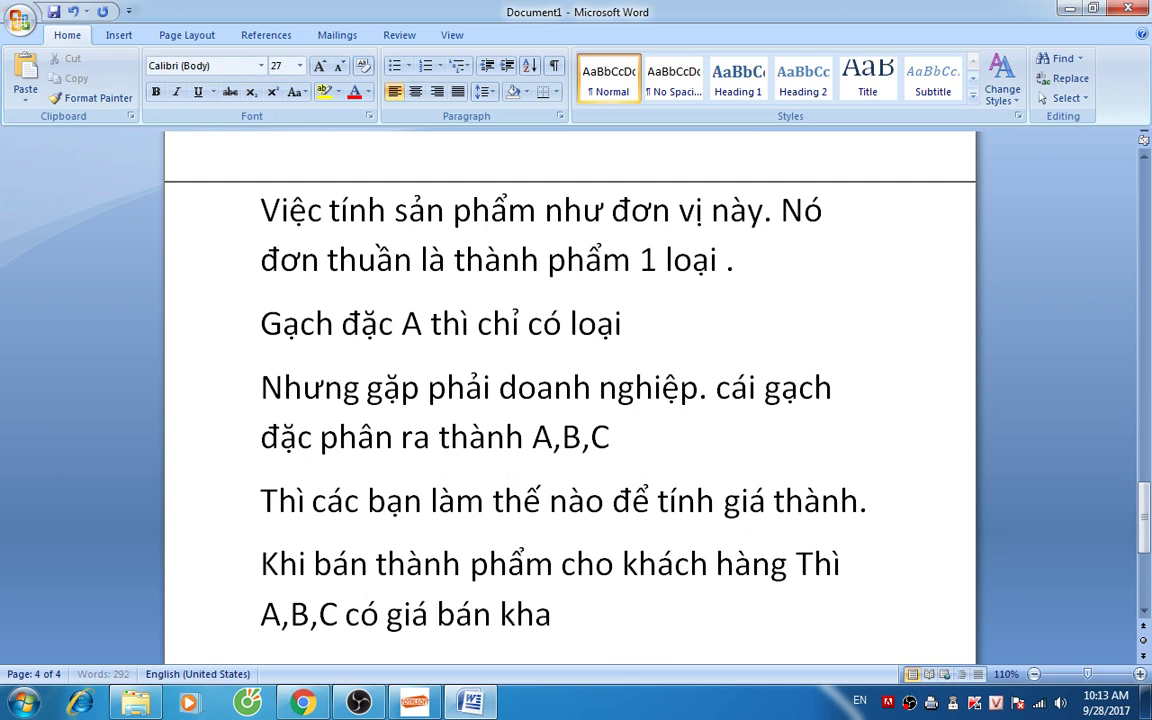
pyautogui.write('cs nhau')
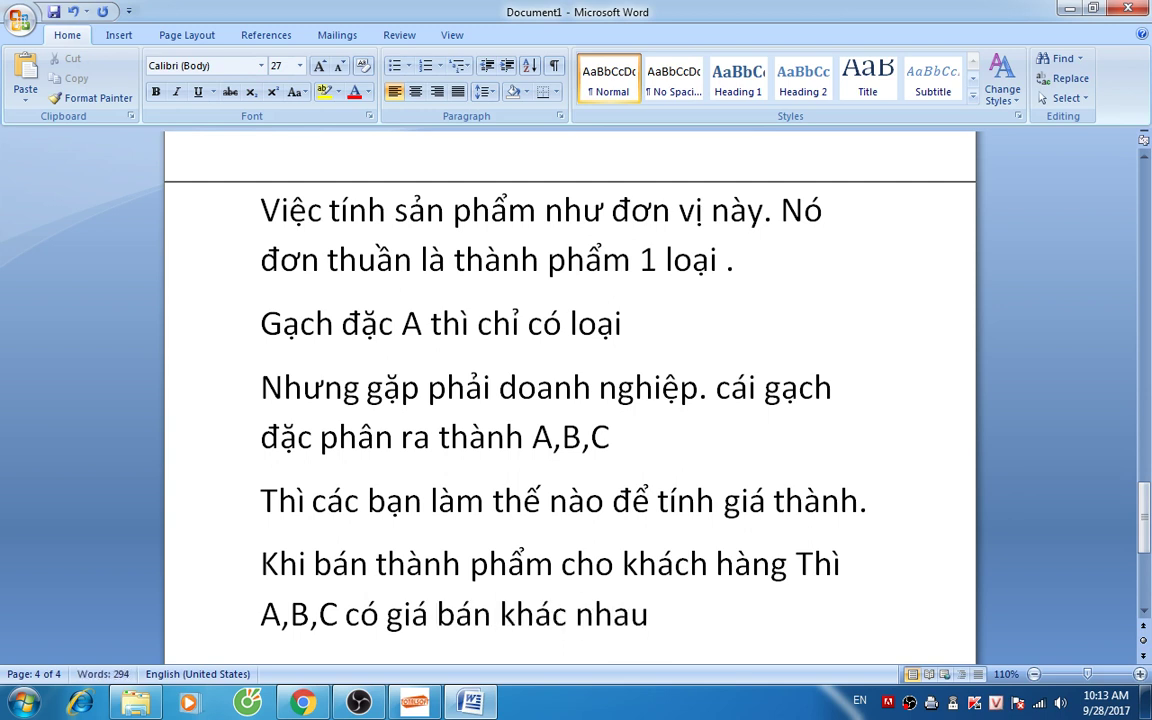
pyautogui.write('.')
# Step: Begin another paragraph with the text "Lúc đó chúng ta áp dụng thêm phương pháp tính hệ số"
pyautogui.press('Return')
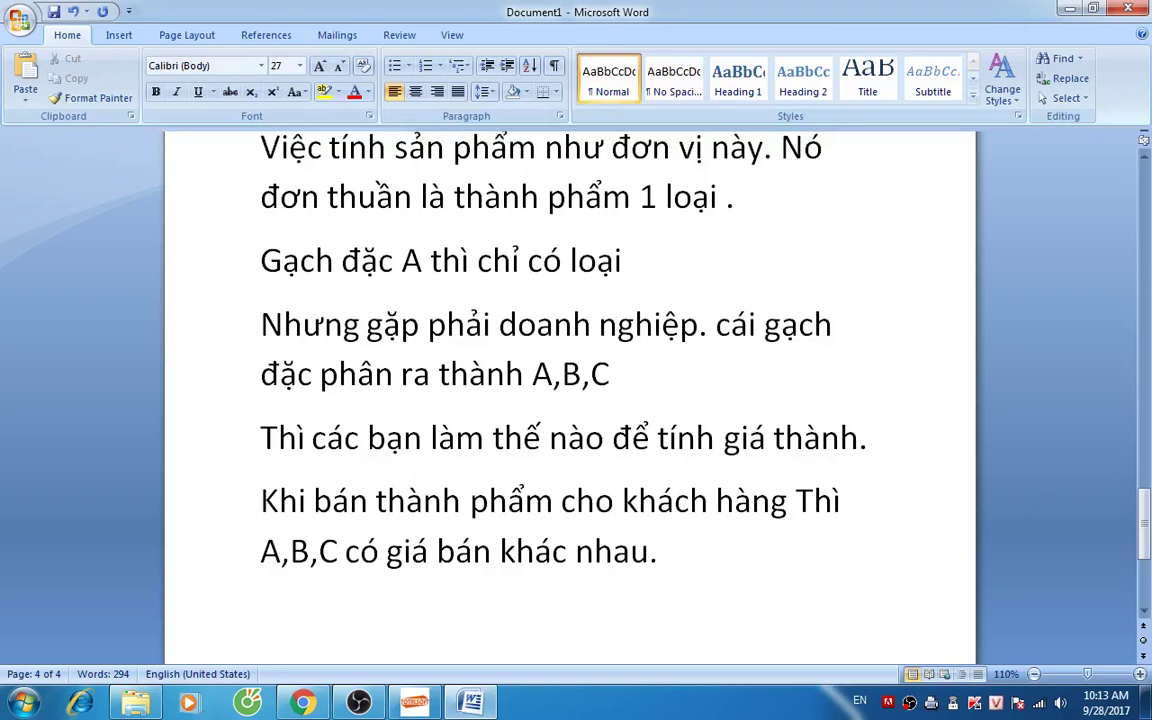
pyautogui.click(415, 703)
pyautogui.click(485, 705)
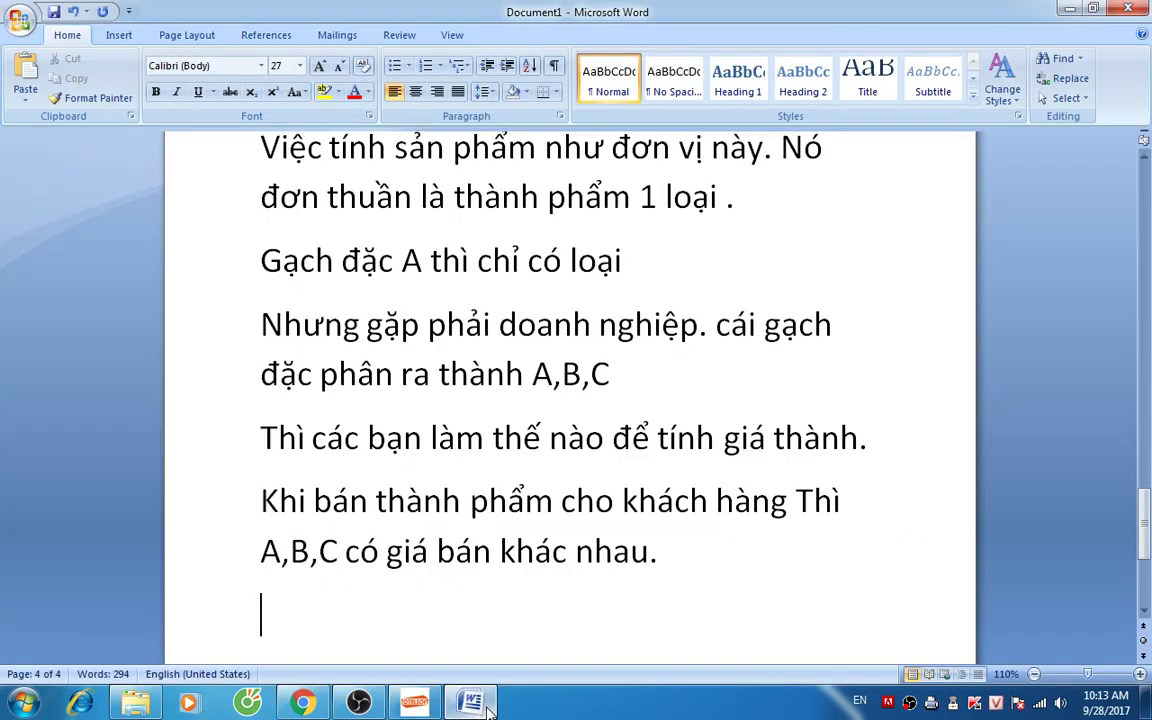
pyautogui.write('Lúc đó chúng tra')
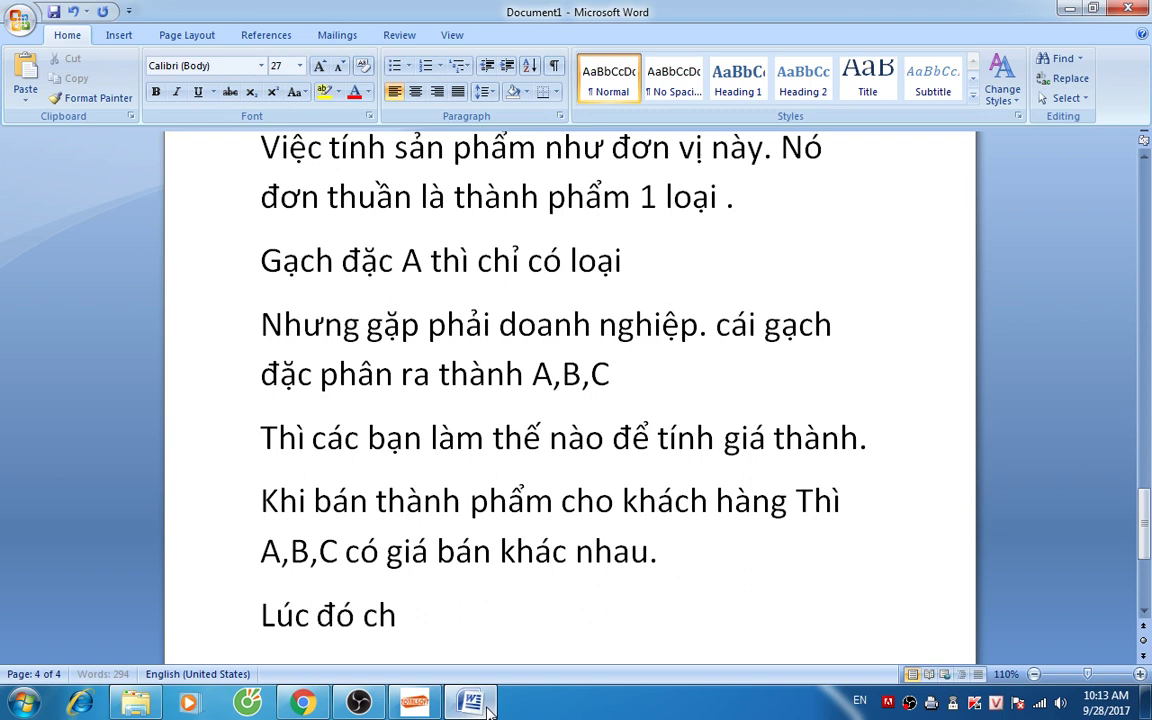
pyautogui.press('BackSpace')
pyautogui.press('BackSpace')
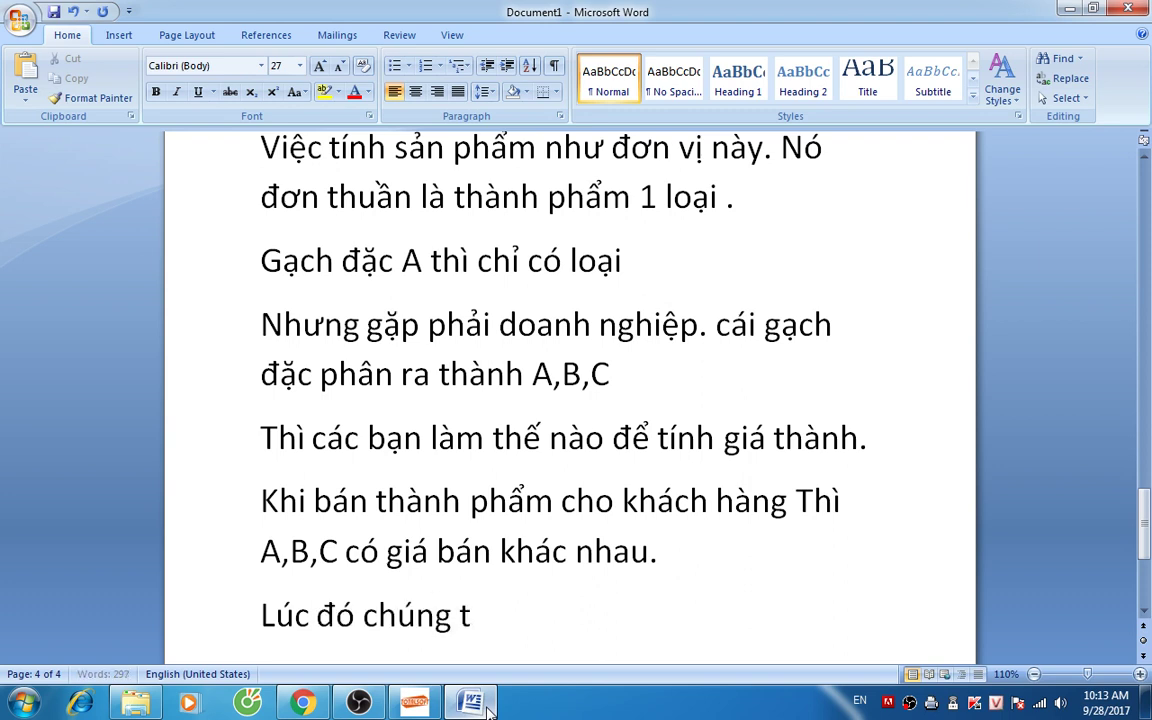
pyautogui.write('a áp dụng')
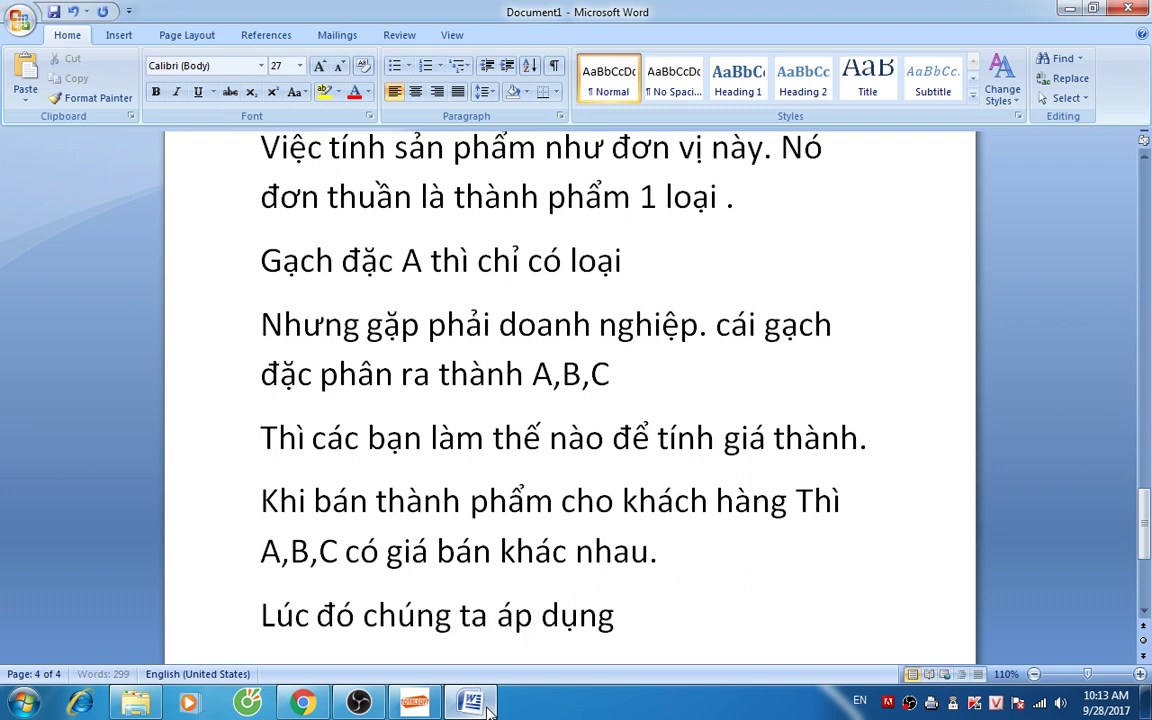
pyautogui.write(' thêm phươ')
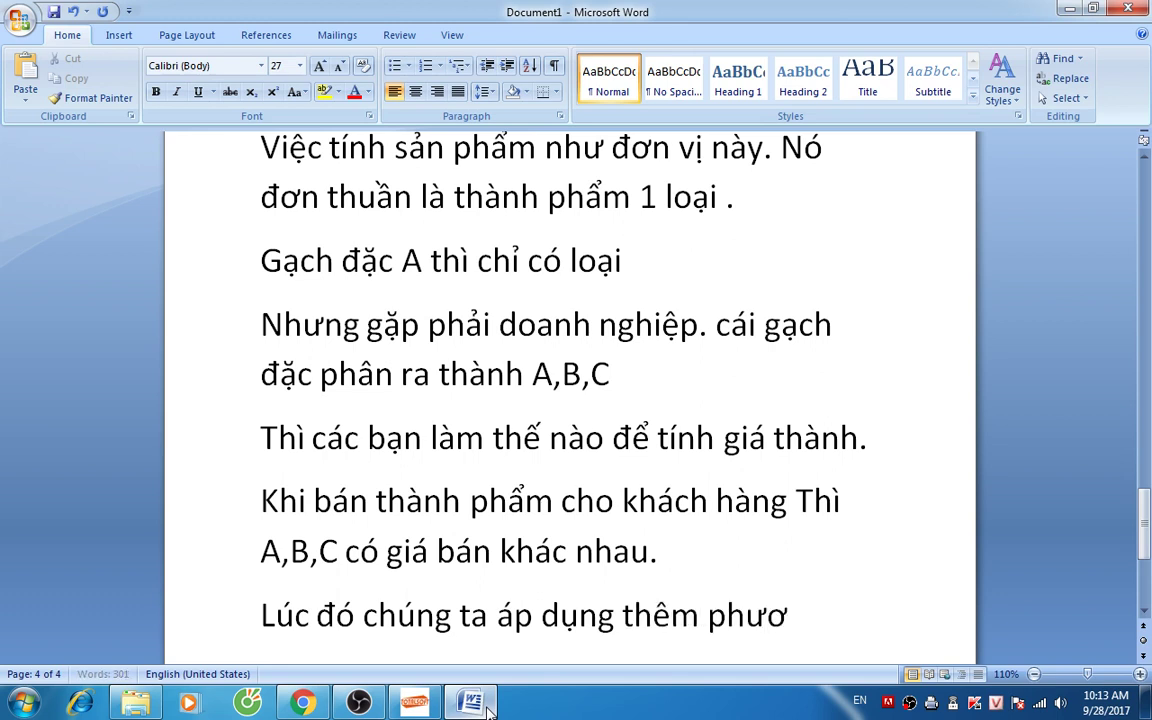
pyautogui.write('ng pháp tính he')
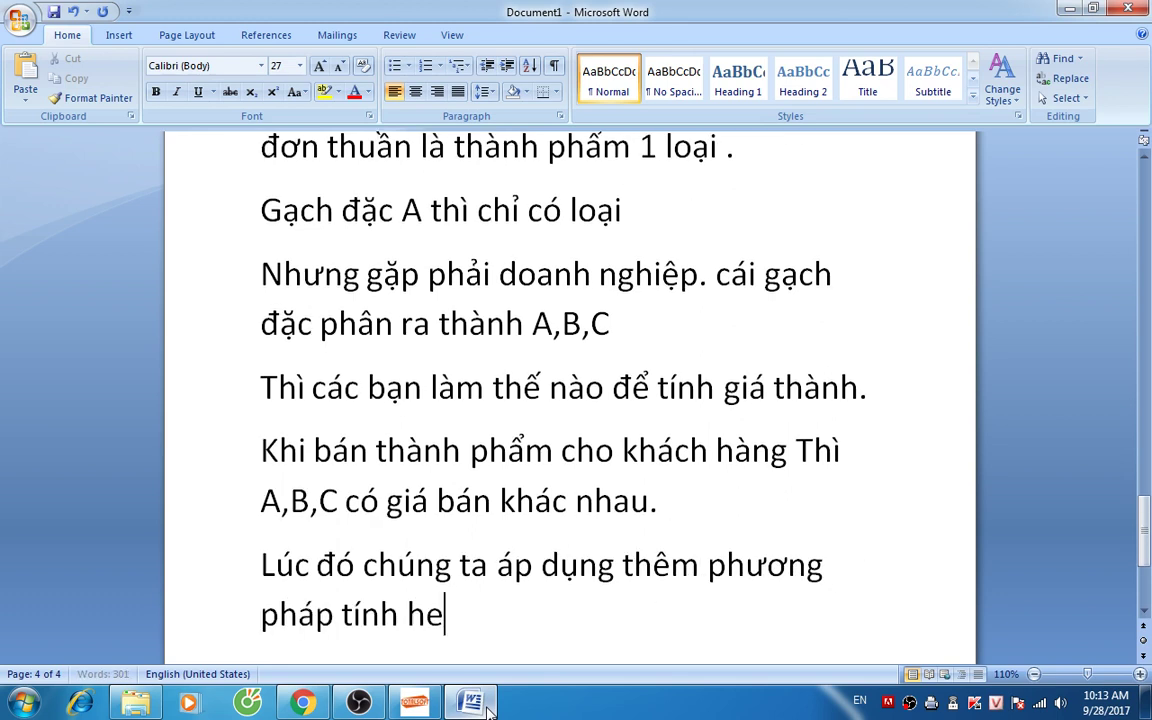
pyautogui.write('ej sos')
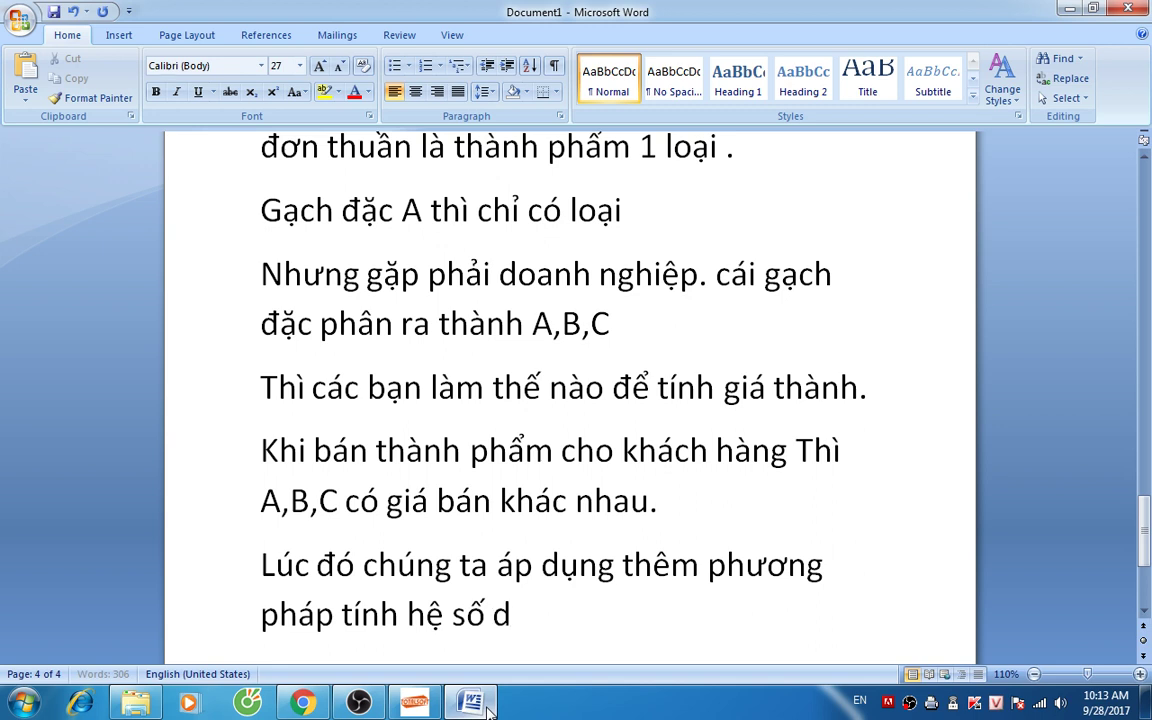
# Step: Complete the paragraph with the words "để phân ra các sản phẩm A,B,C"
pyautogui.write('deer phaan r')
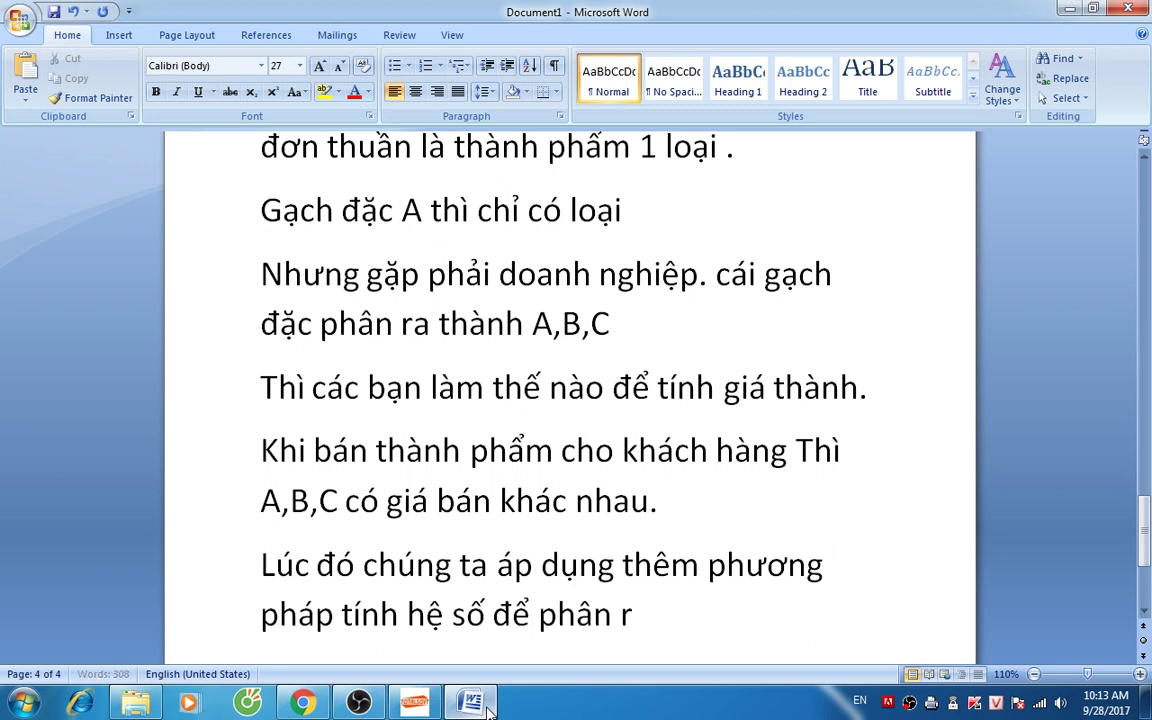
pyautogui.write('a cacs sanr phaamr')
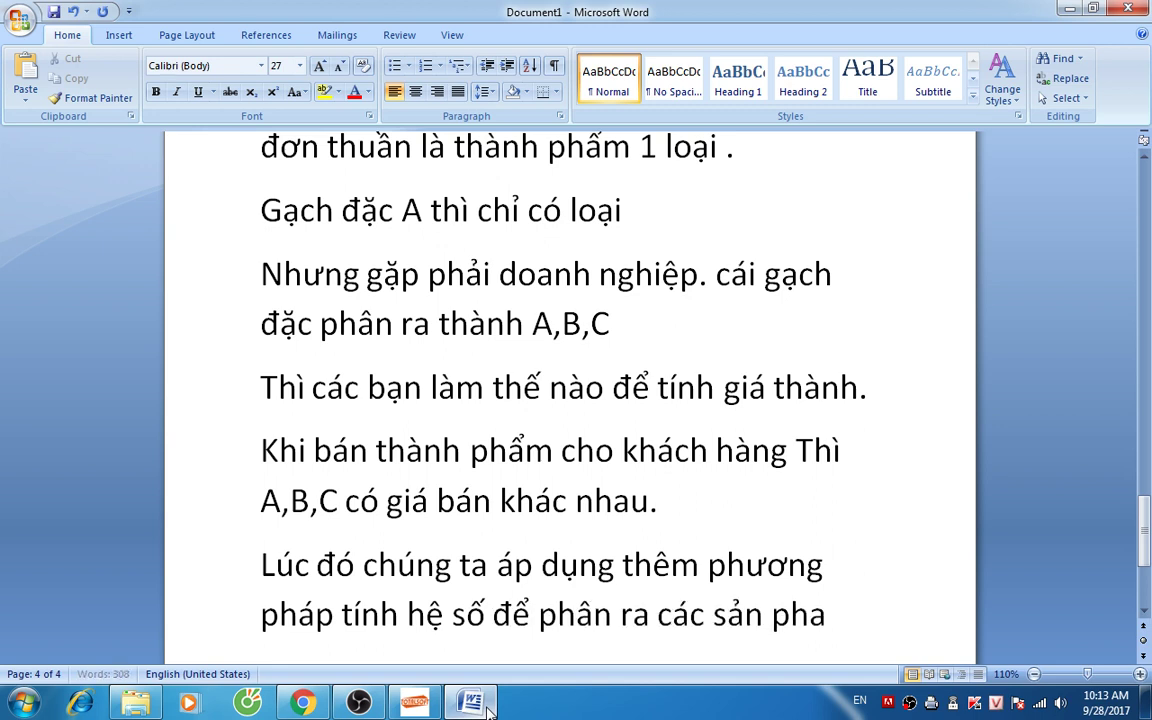
pyautogui.press('Return')
pyautogui.write('A,C,')
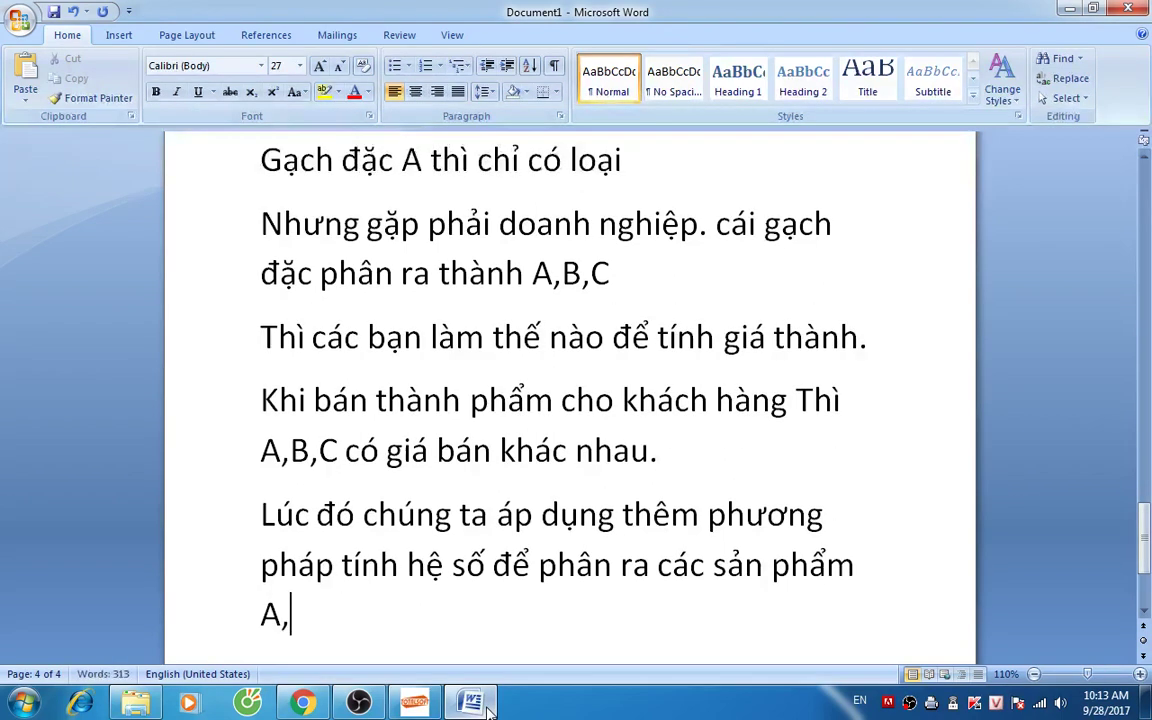
pyautogui.press('BackSpace')
pyautogui.press('BackSpace')
pyautogui.write('v')
pyautogui.press('BackSpace')
pyautogui.write('B,C')
# Step: Switch to TOTALSOFT.NET, close the stock issue voucher and create a new Bảng hệ số, tỷ lệ record for continuous production costing
pyautogui.hotkey('alt', 'Tab')
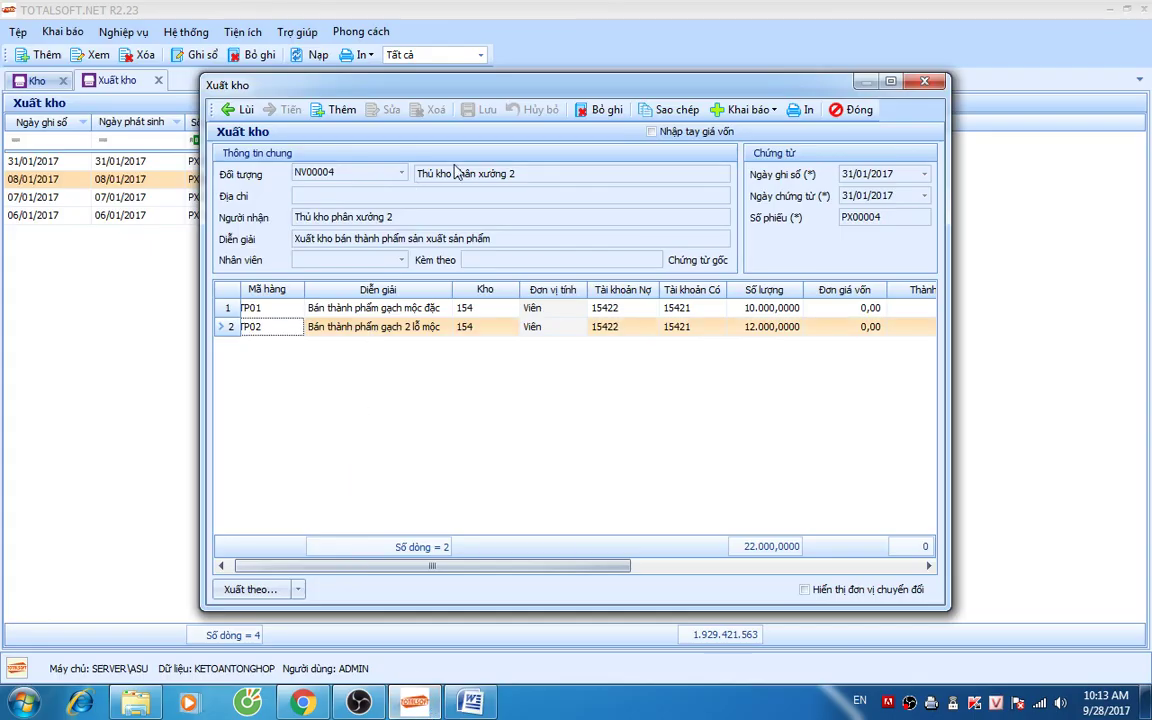
pyautogui.click(855, 109)
pyautogui.click(146, 34)
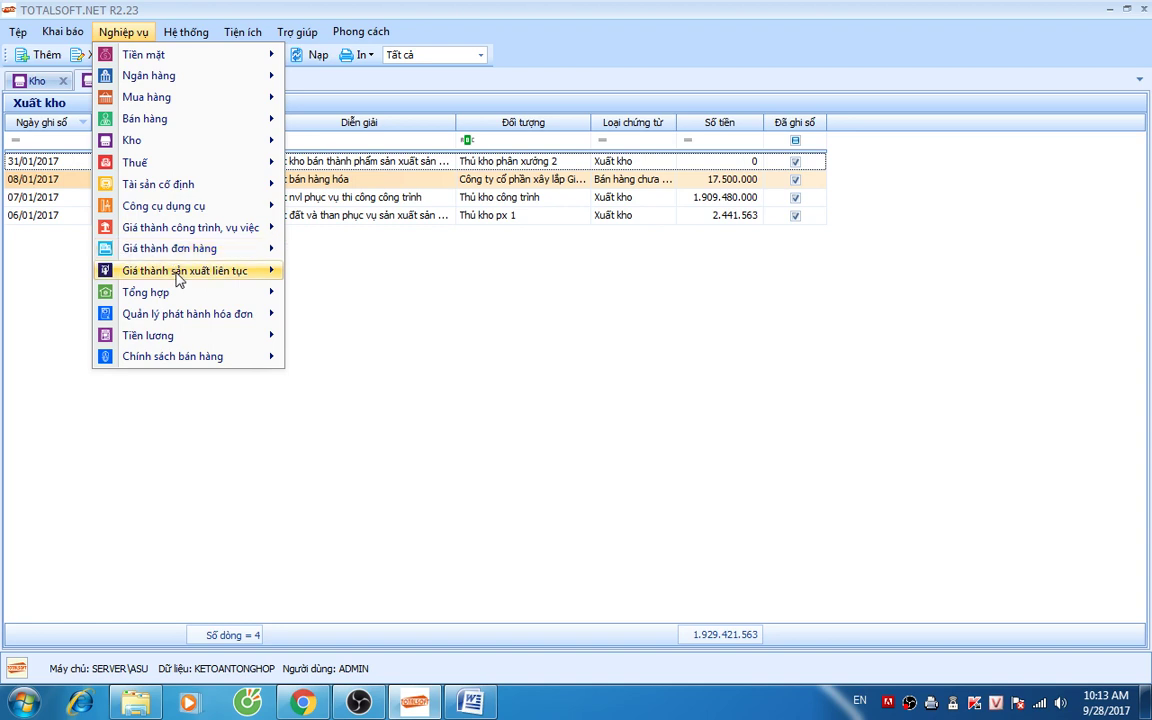
pyautogui.moveTo(178, 276)
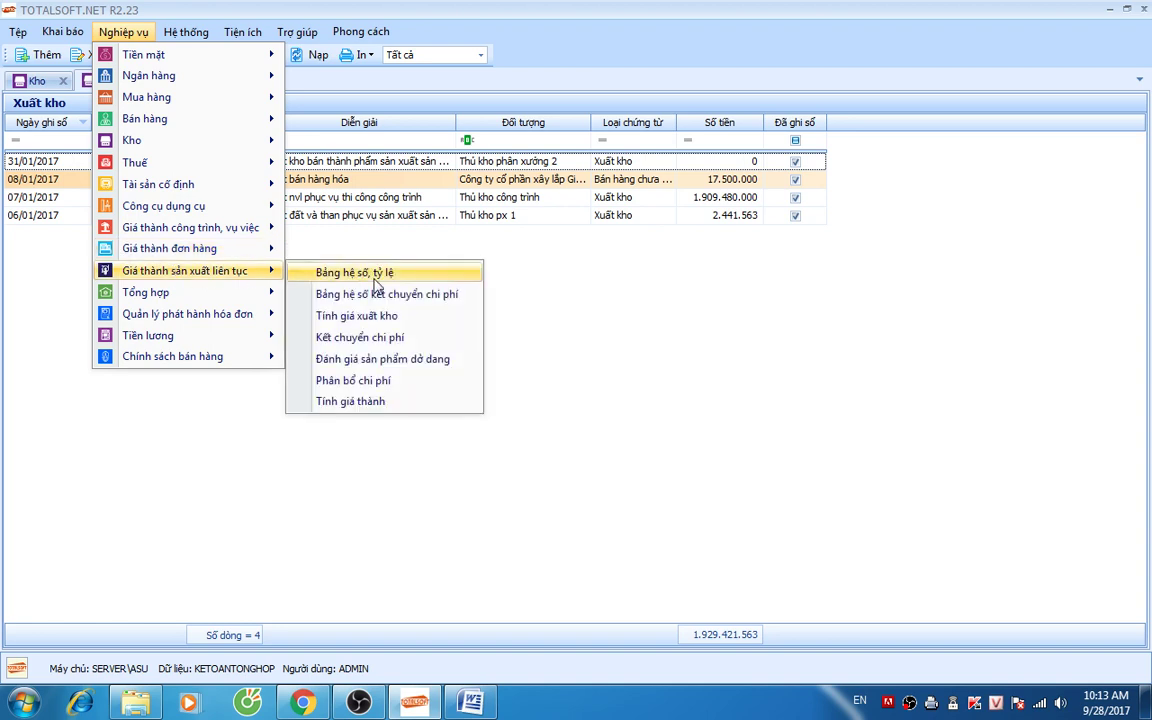
pyautogui.click(376, 283)
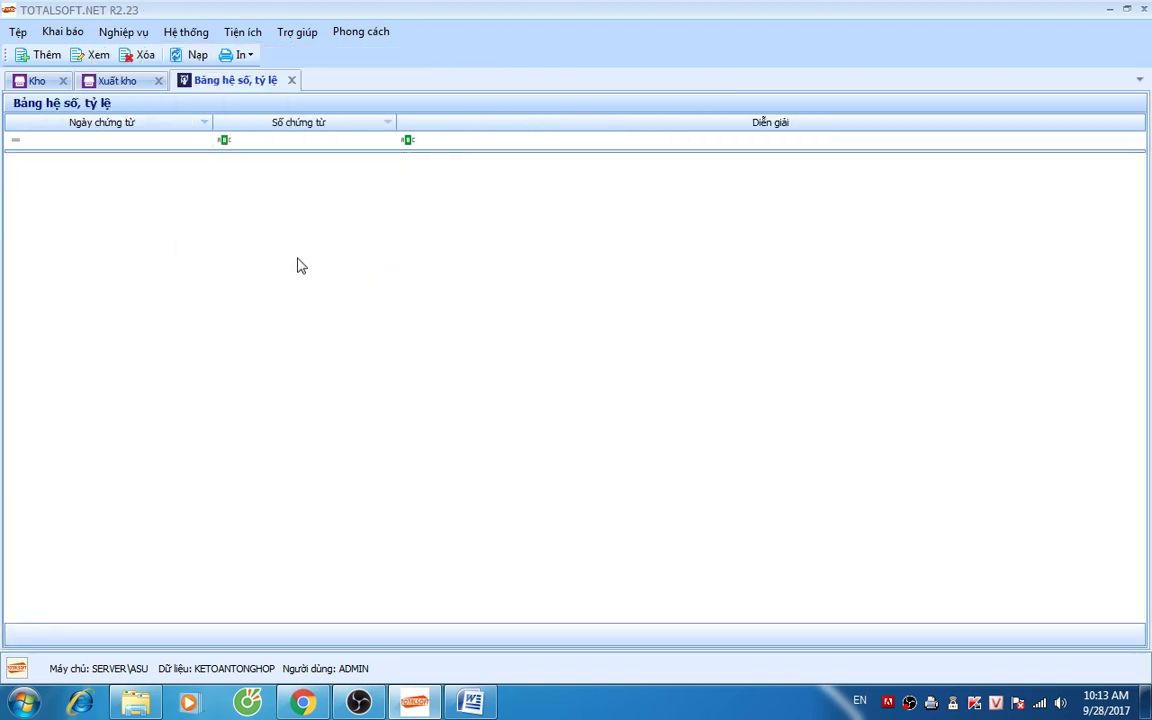
pyautogui.rightClick(285, 233)
pyautogui.click(310, 245)
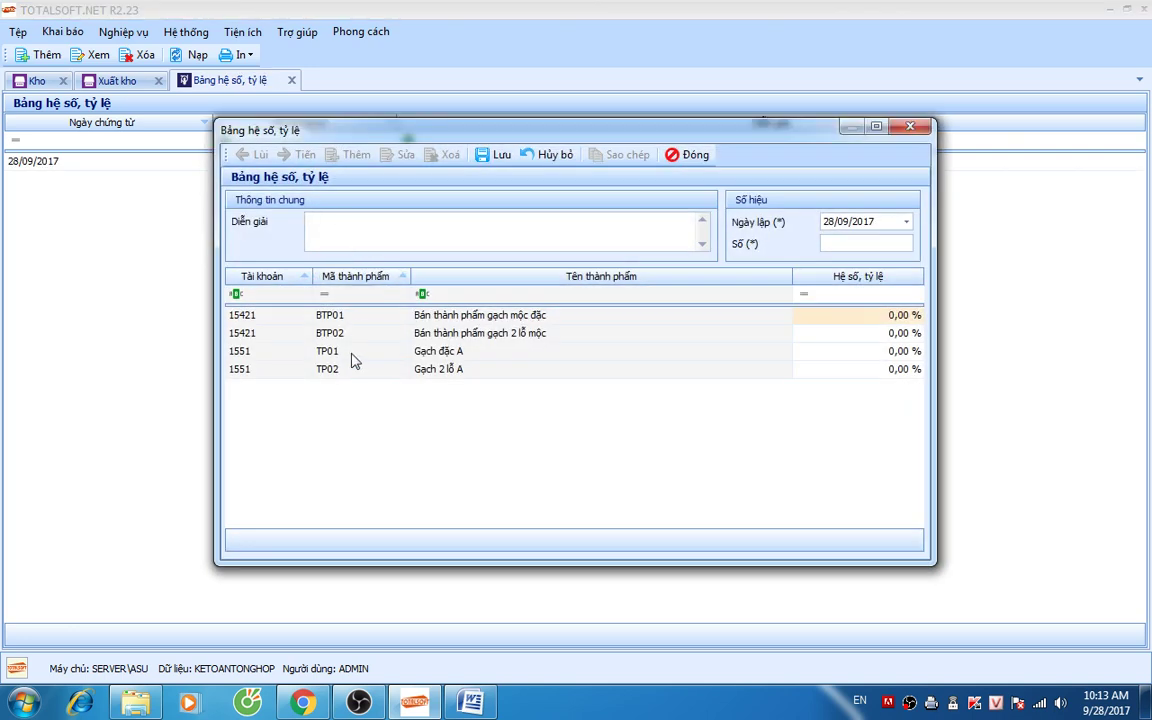
# Step: Select the Hệ số, tỷ lệ value of finished product TP01, Gạch đặc A, in the coefficient table
pyautogui.click(600, 358)
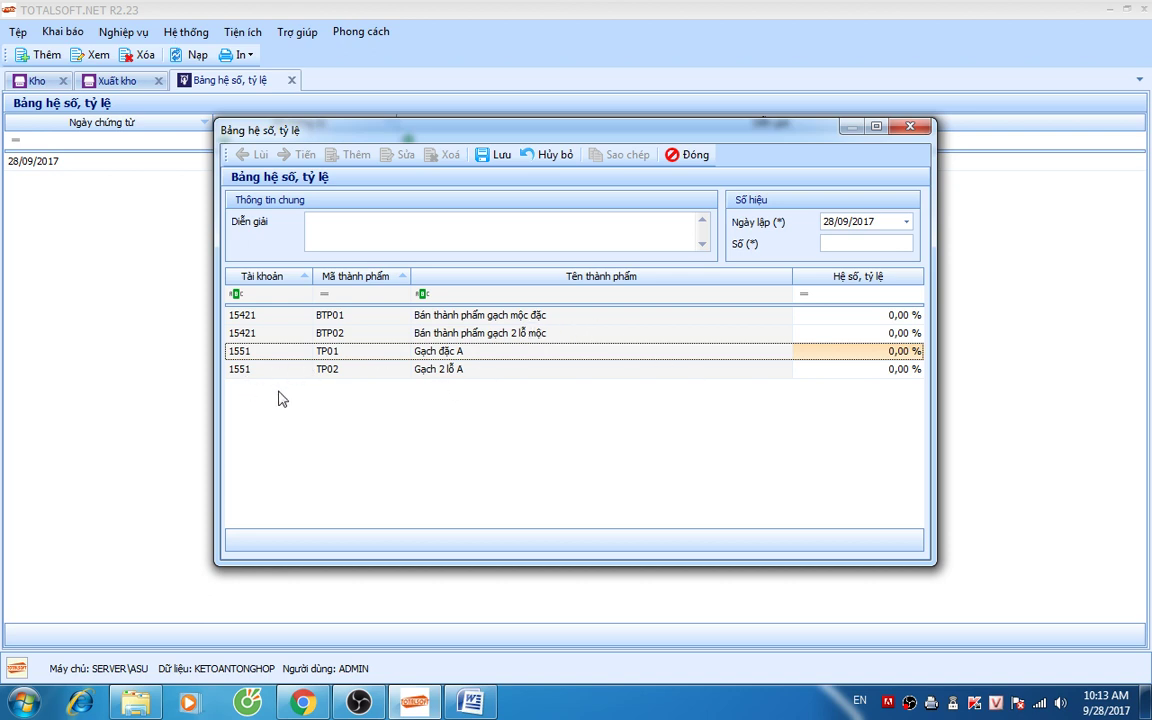
pyautogui.click(866, 358)
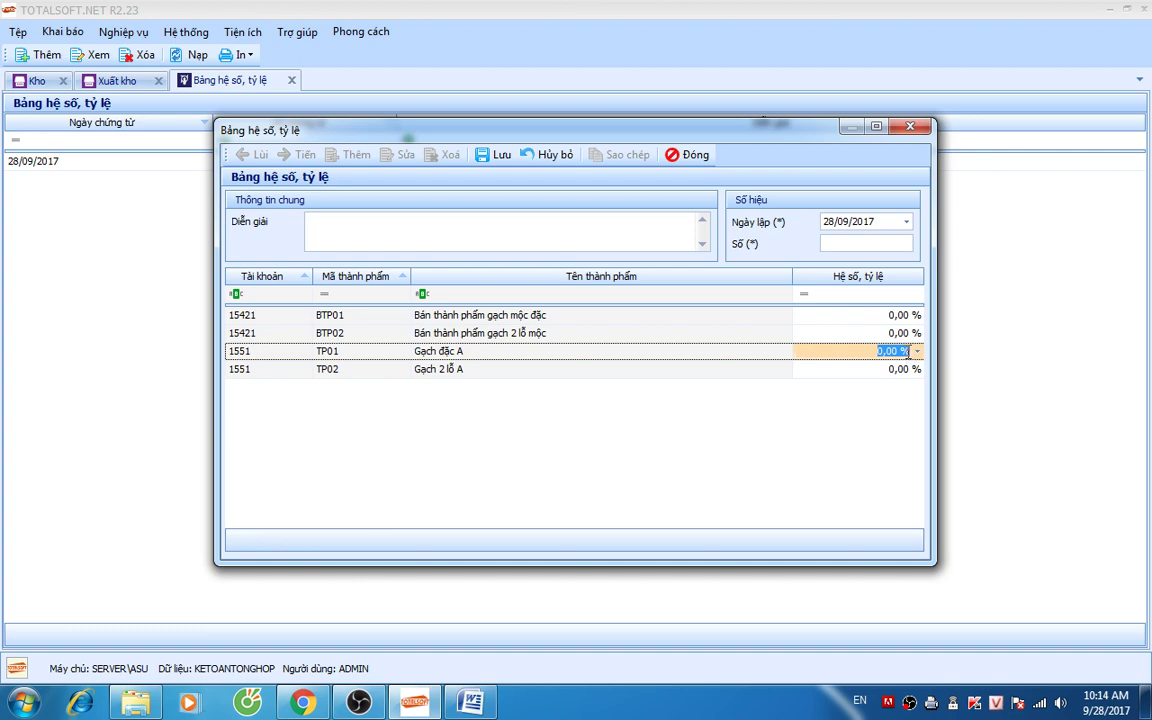
# Step: Switch to Word and begin a new paragraph with the text "Tỷ lệ ở đây là trong tổng giá thành"
pyautogui.click(471, 703)
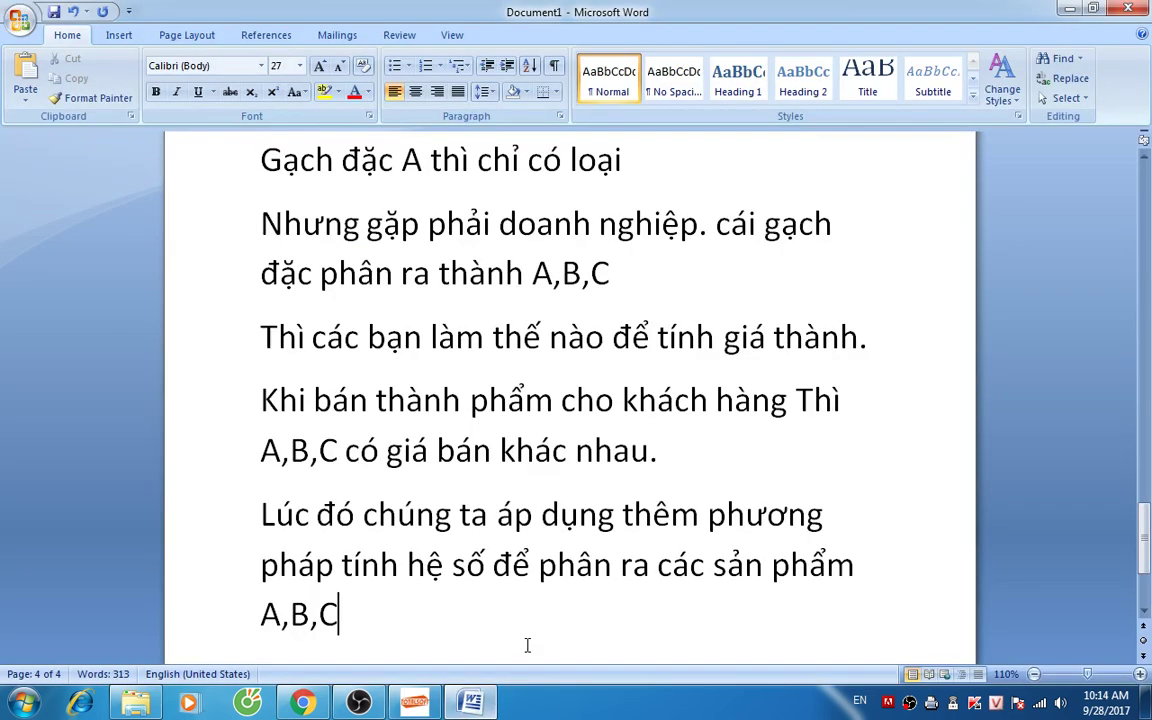
pyautogui.press('Return')
pyautogui.write('Tyr le')
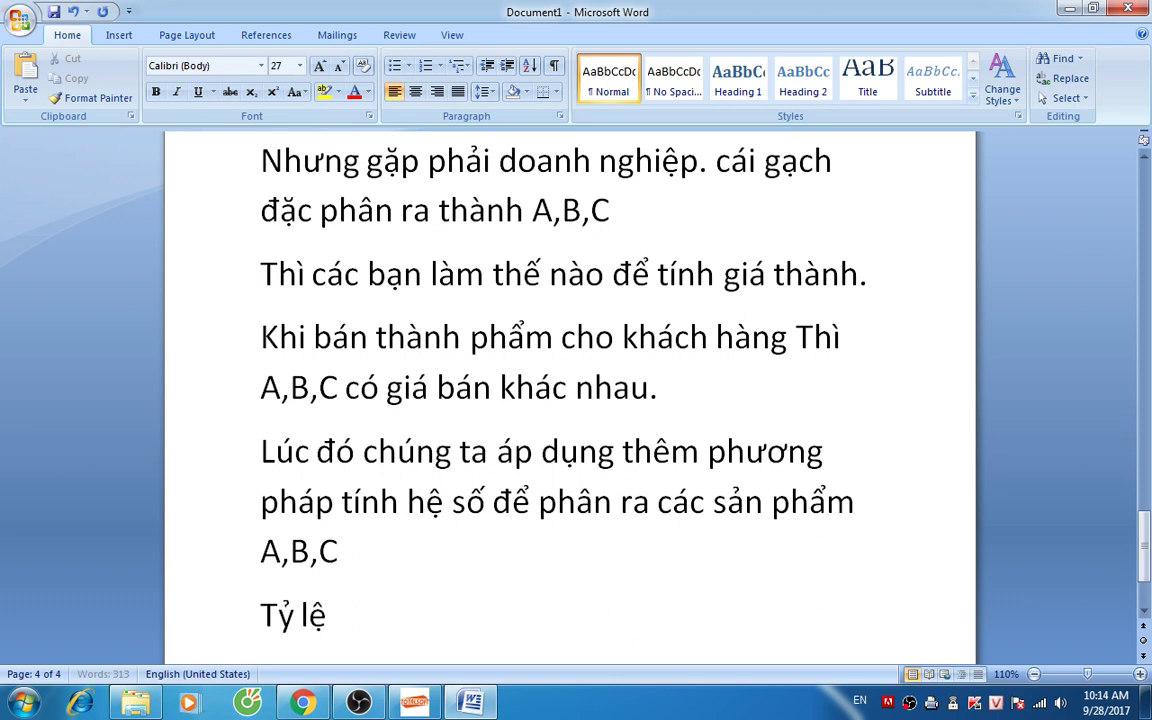
pyautogui.write(' ở đa')
pyautogui.write('y')
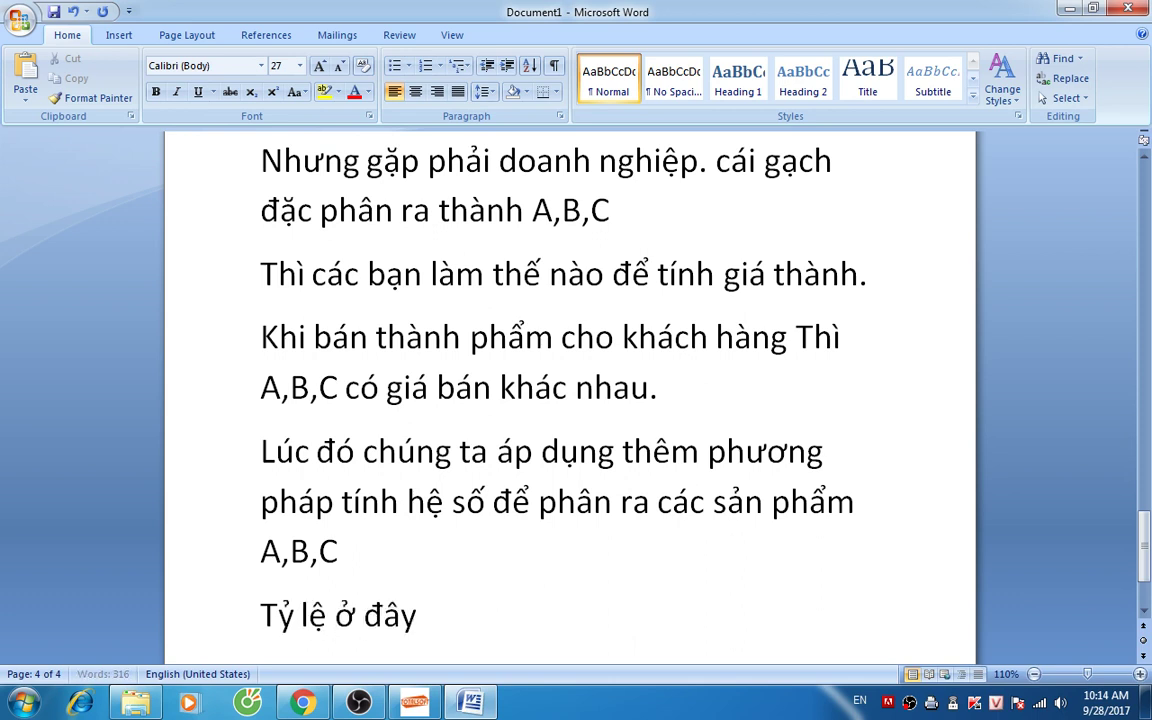
pyautogui.write(' là trong tông')
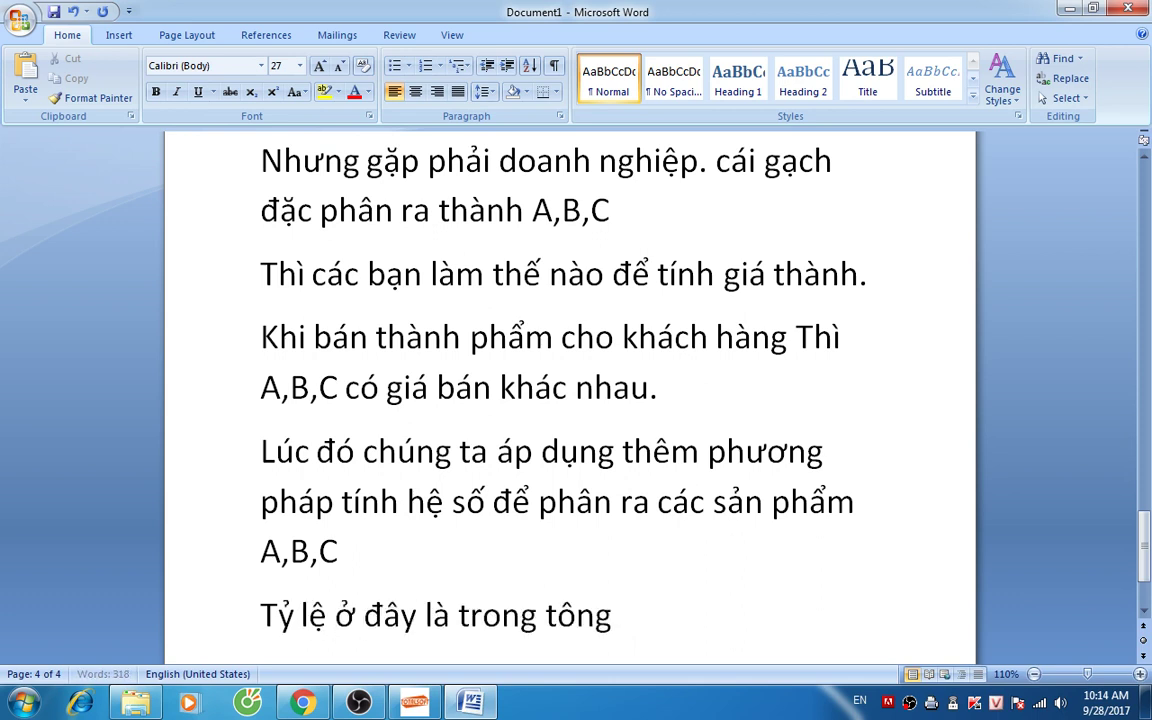
pyautogui.write('r gias thanhf')
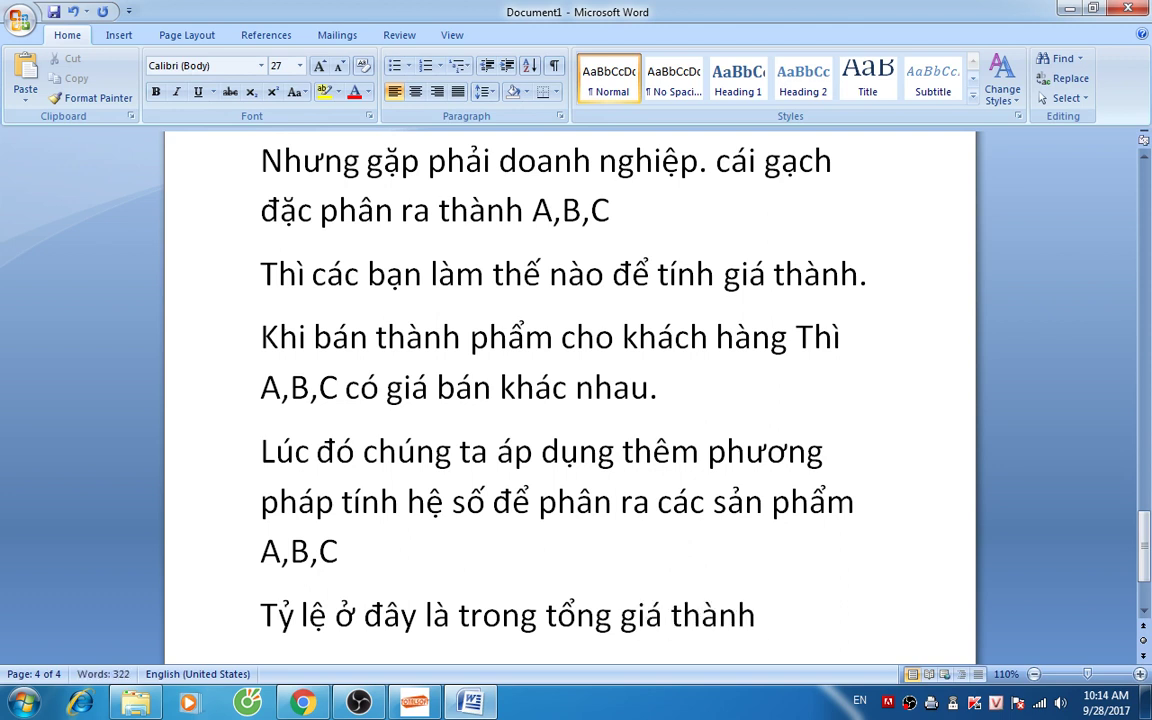
# Step: Complete the paragraph with the words "Thì A,B,C chiếm bao nhiêu %."
pyautogui.write(' Thif A')
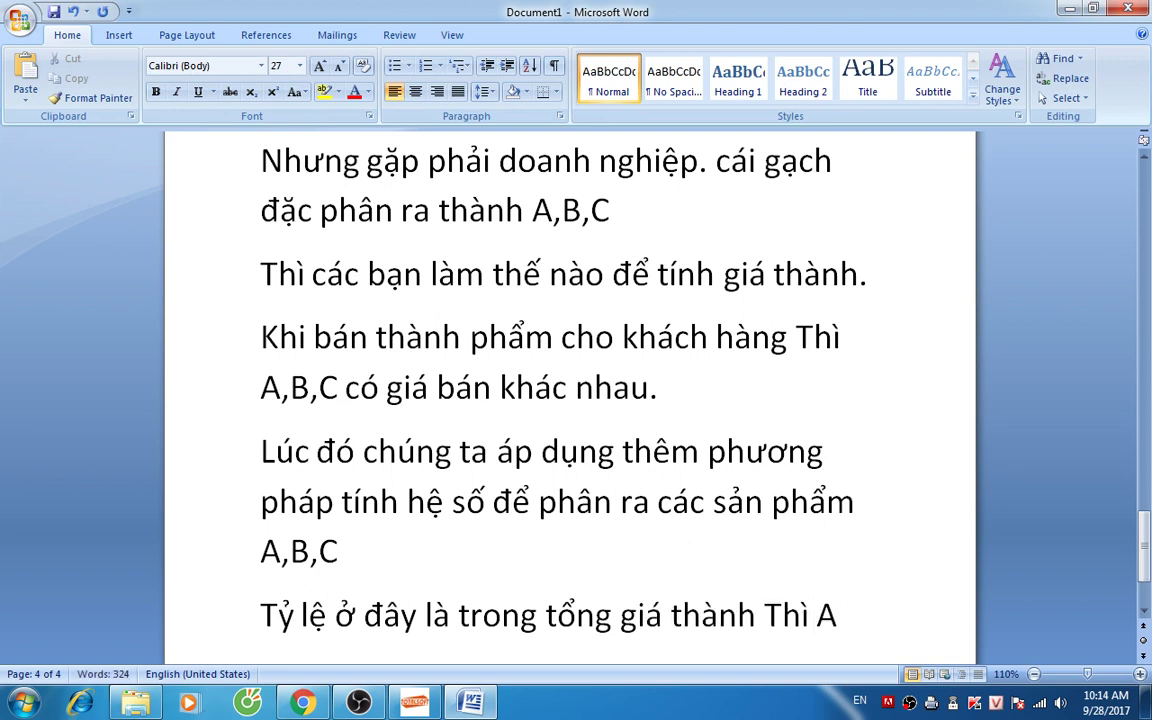
pyautogui.write(',B,C')
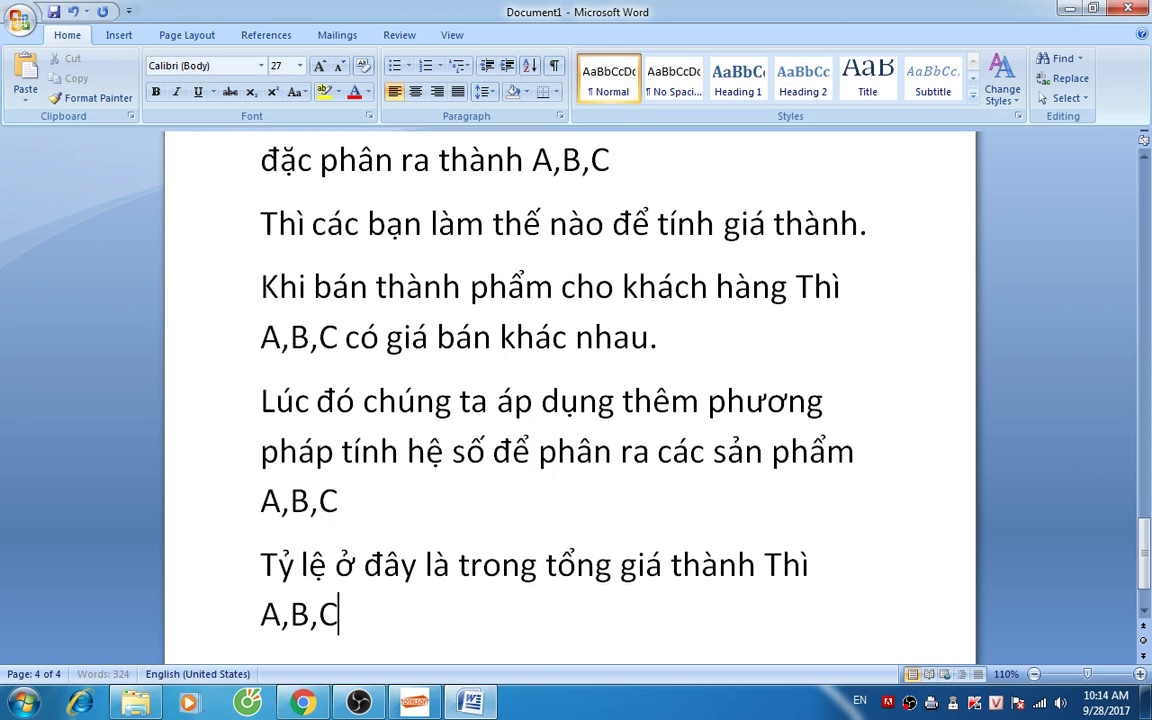
pyautogui.write(' chieems bao')
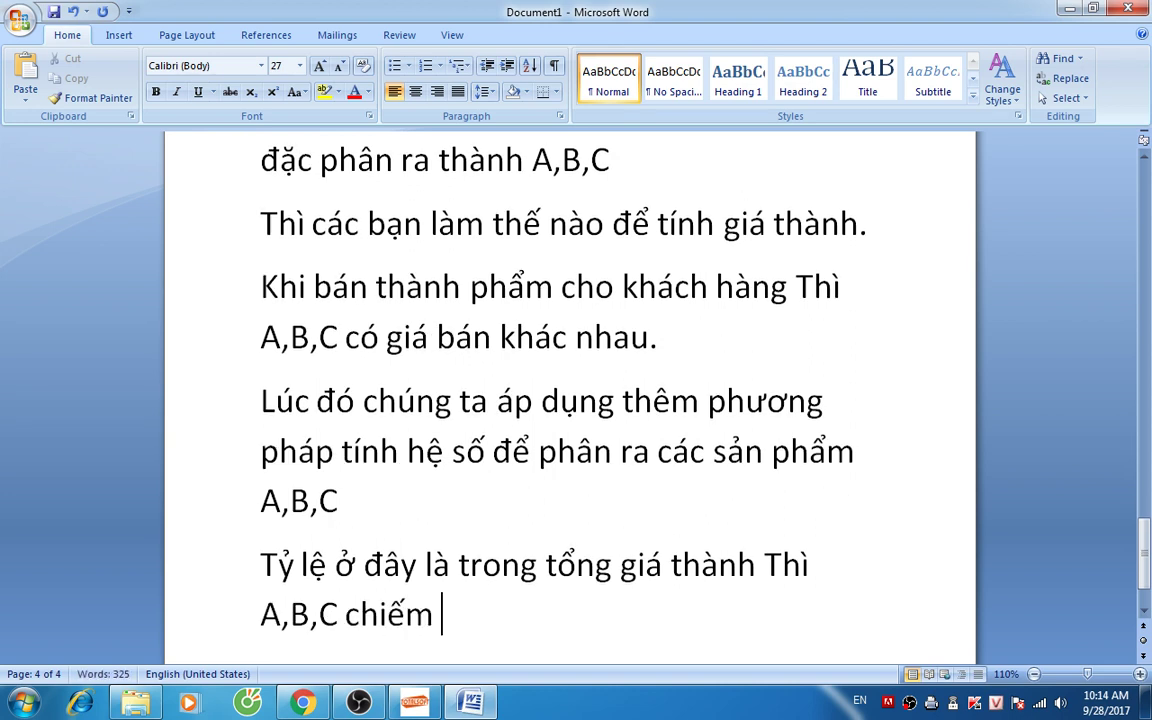
pyautogui.write(' nhieeu phaanf')
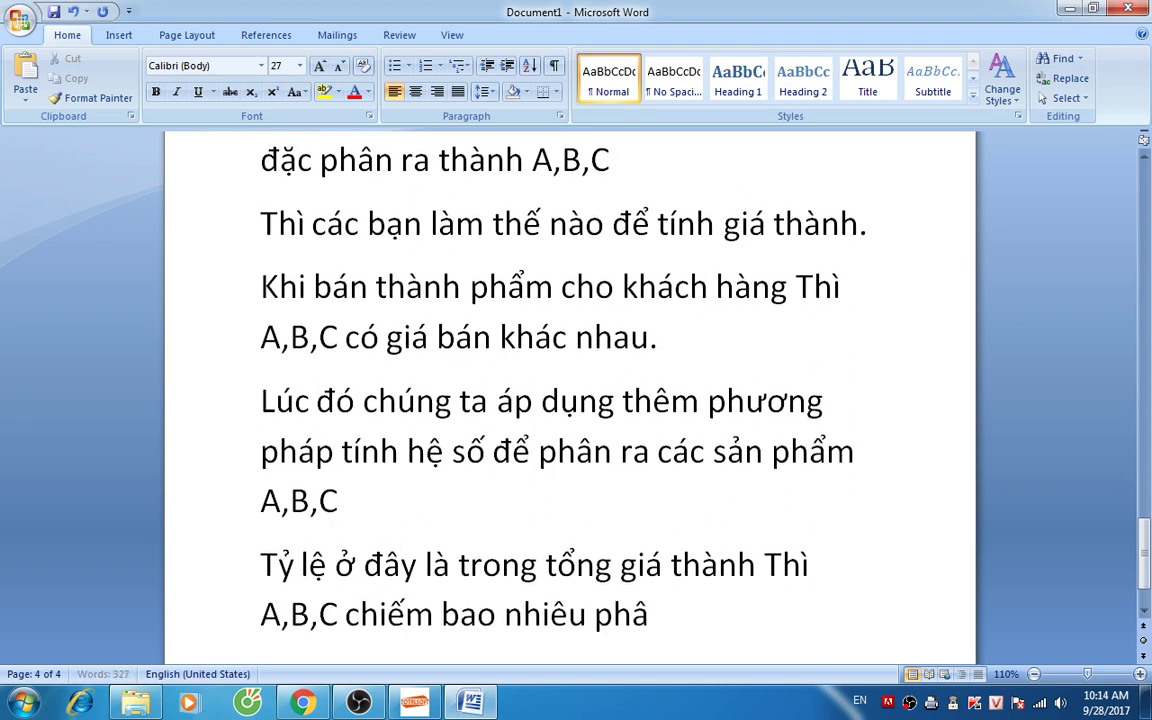
pyautogui.press('BackSpace')
pyautogui.press('BackSpace')
pyautogui.press('BackSpace')
pyautogui.press('BackSpace')
pyautogui.press('BackSpace')
pyautogui.write('%.')
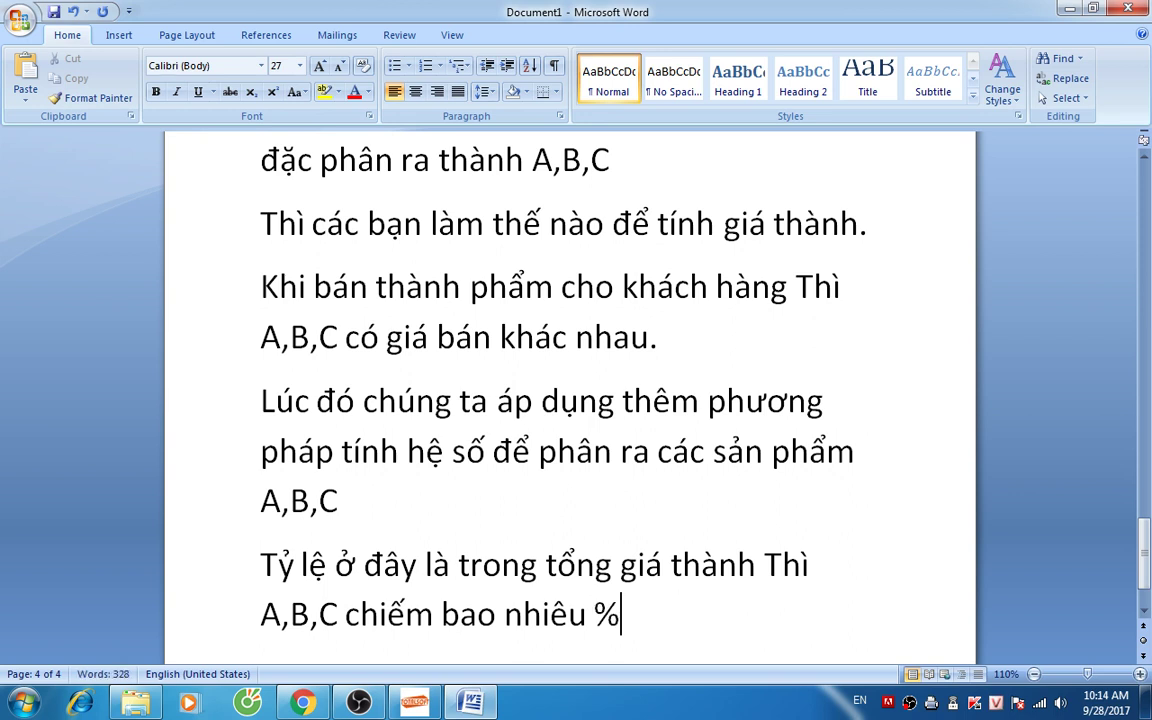
# Step: Begin another paragraph with the text "như còn phải căn cứ vào hệ số"
pyautogui.press('Return')
pyautogui.write('nhuwn')
pyautogui.press('BackSpace')
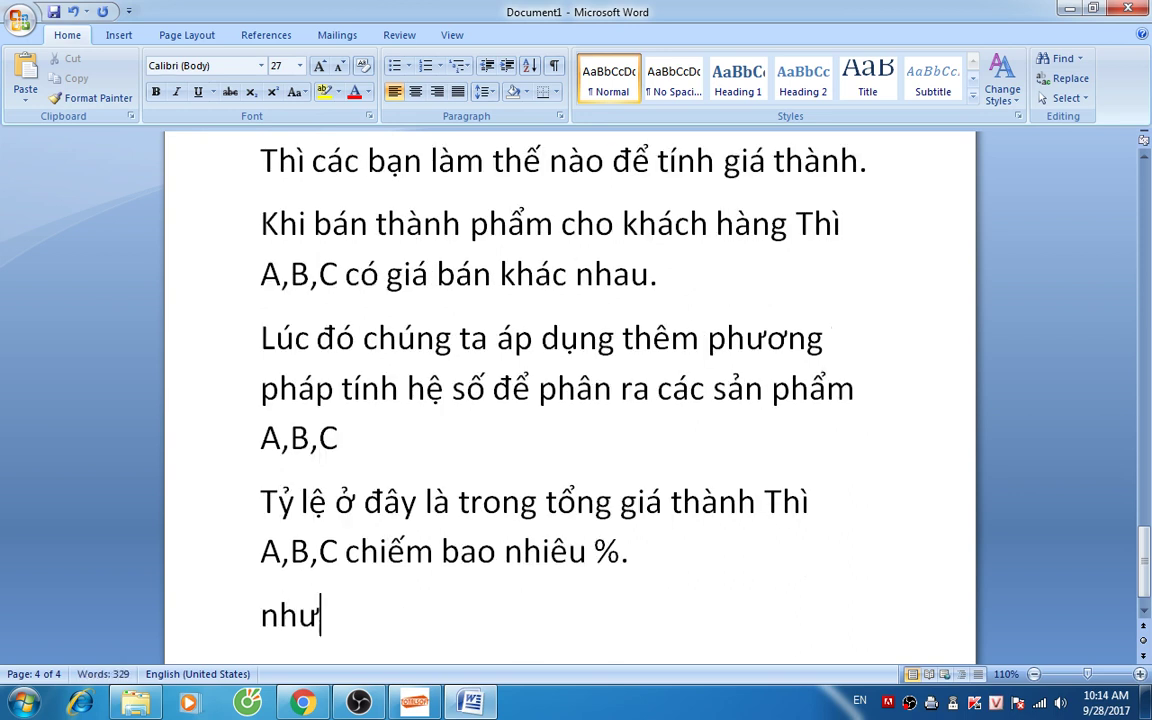
pyautogui.write('congf')
pyautogui.press('BackSpace')
pyautogui.write('pha')
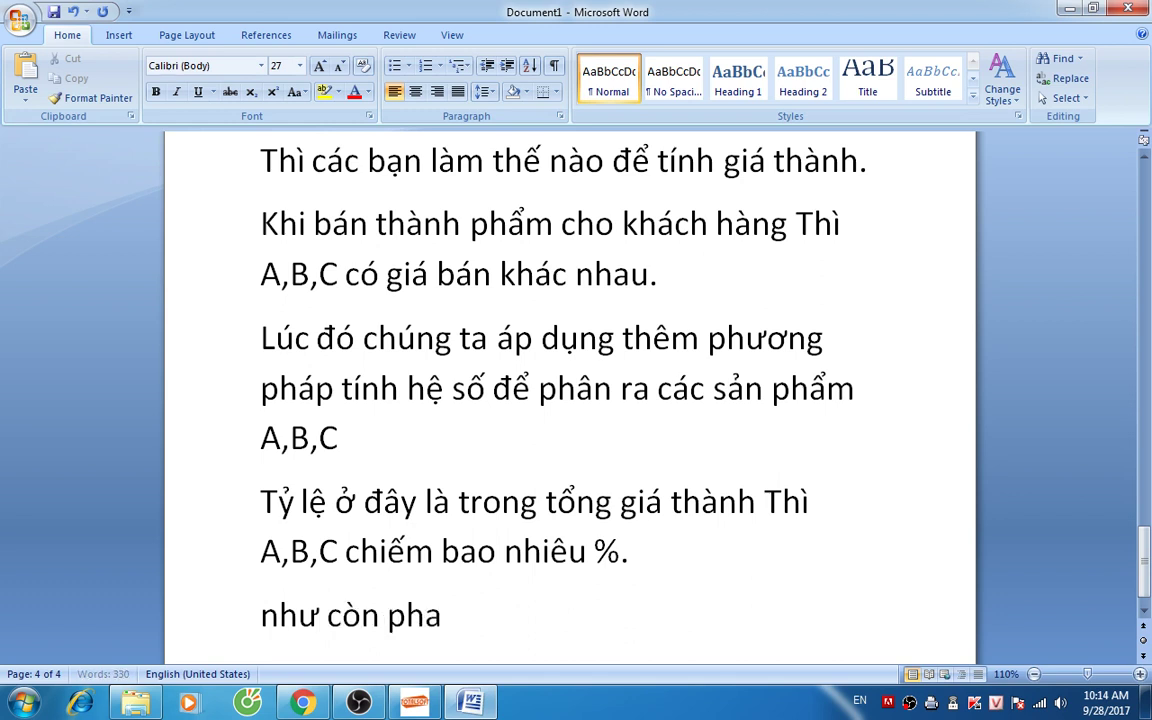
pyautogui.write('ir')
pyautogui.write(' v')
pyautogui.press('BackSpace')
pyautogui.write('cawn cuws vaof heej')
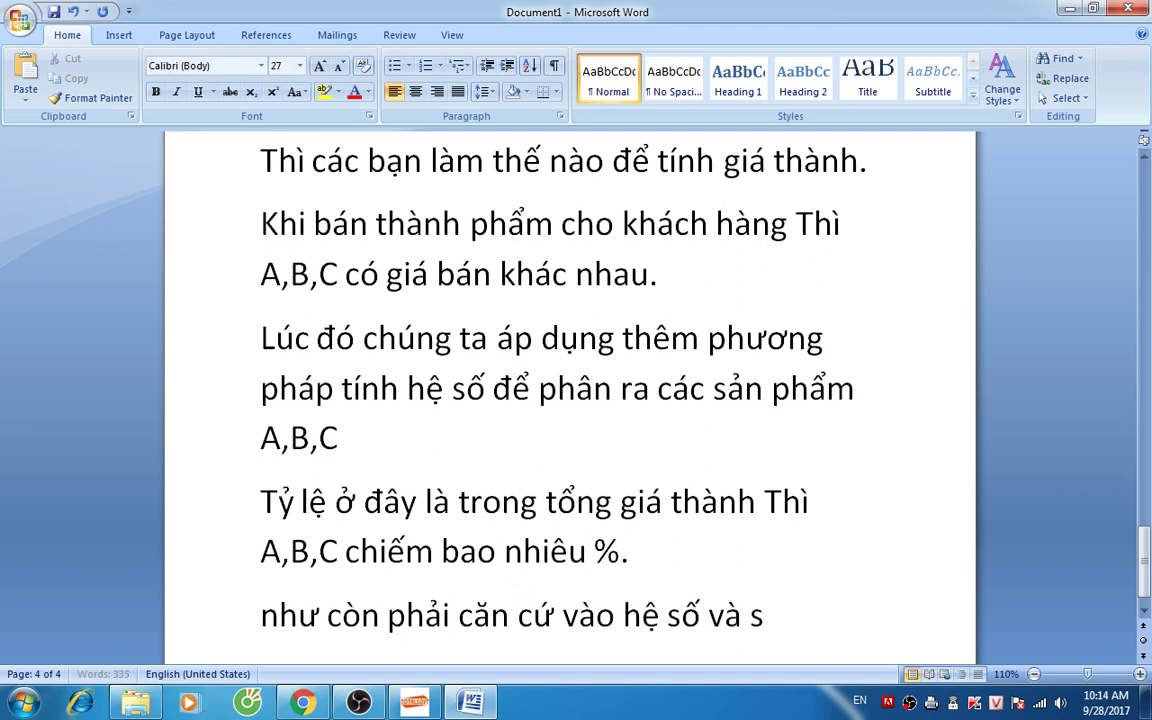
# Step: Continue the sentence with "và số lượng nhập kho bạn mới tính được giá"
pyautogui.write('uwowngj p')
pyautogui.press('BackSpace')
pyautogui.write('n')
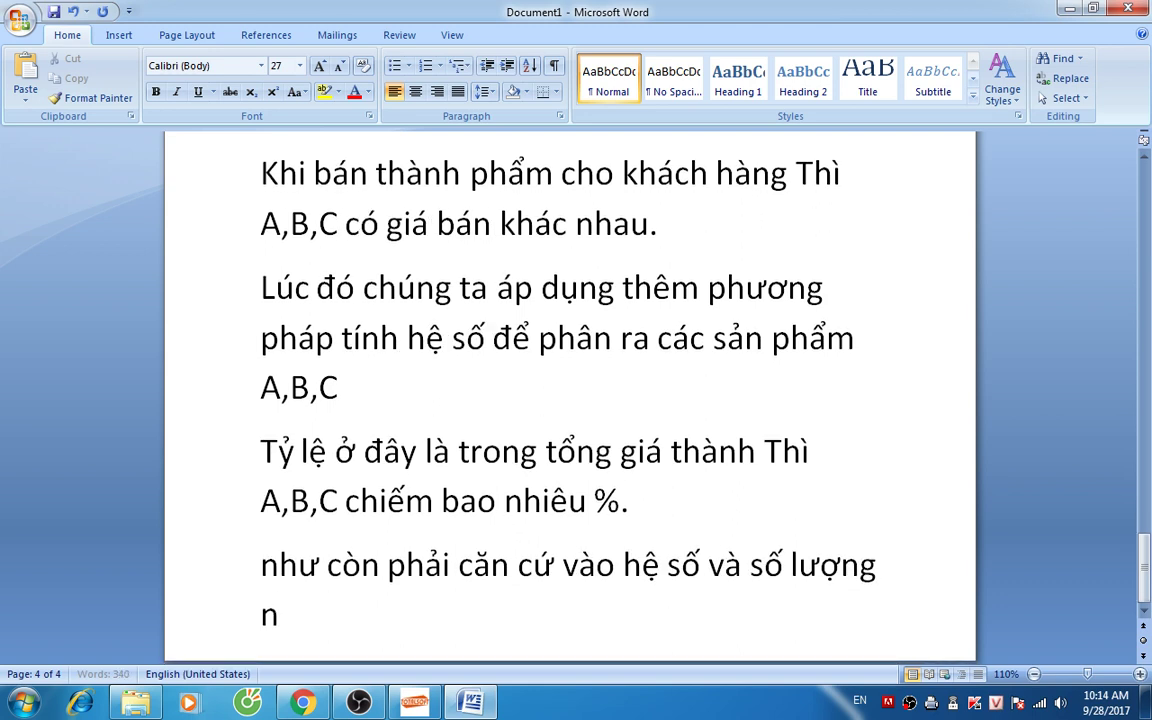
pyautogui.write('a')
pyautogui.press('BackSpace')
pyautogui.write('haapj k')
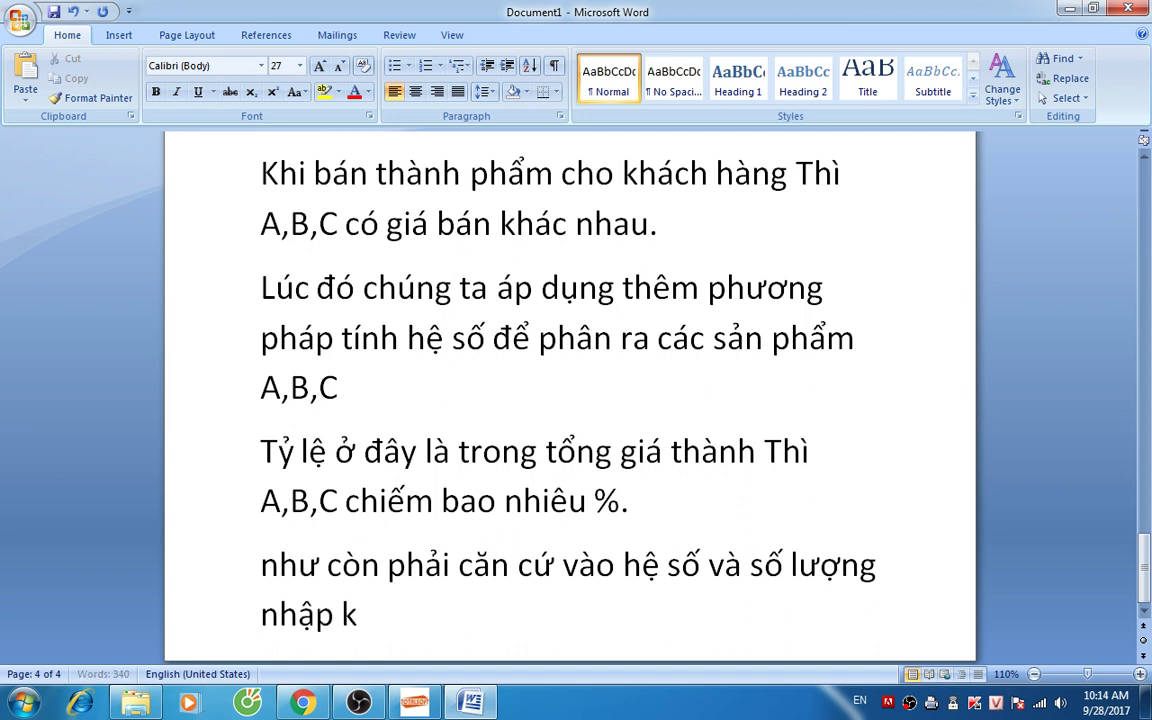
pyautogui.write('ho ')
pyautogui.write('banj mo')
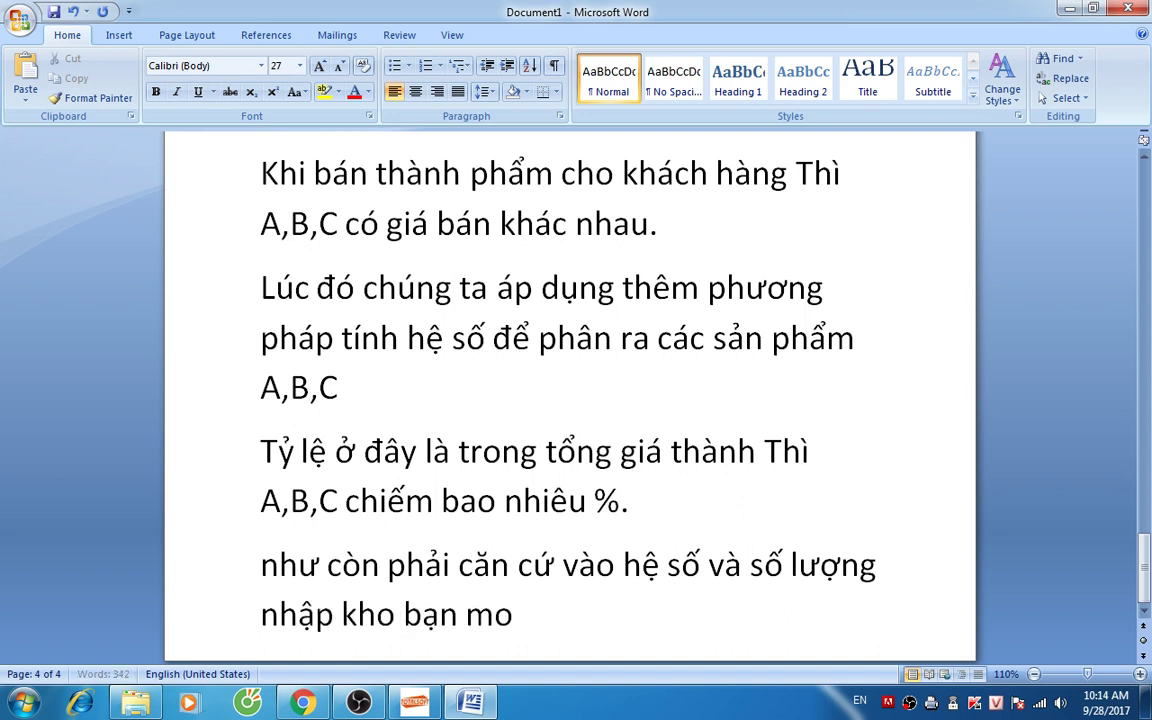
pyautogui.write('wis tinhs dduwojc')
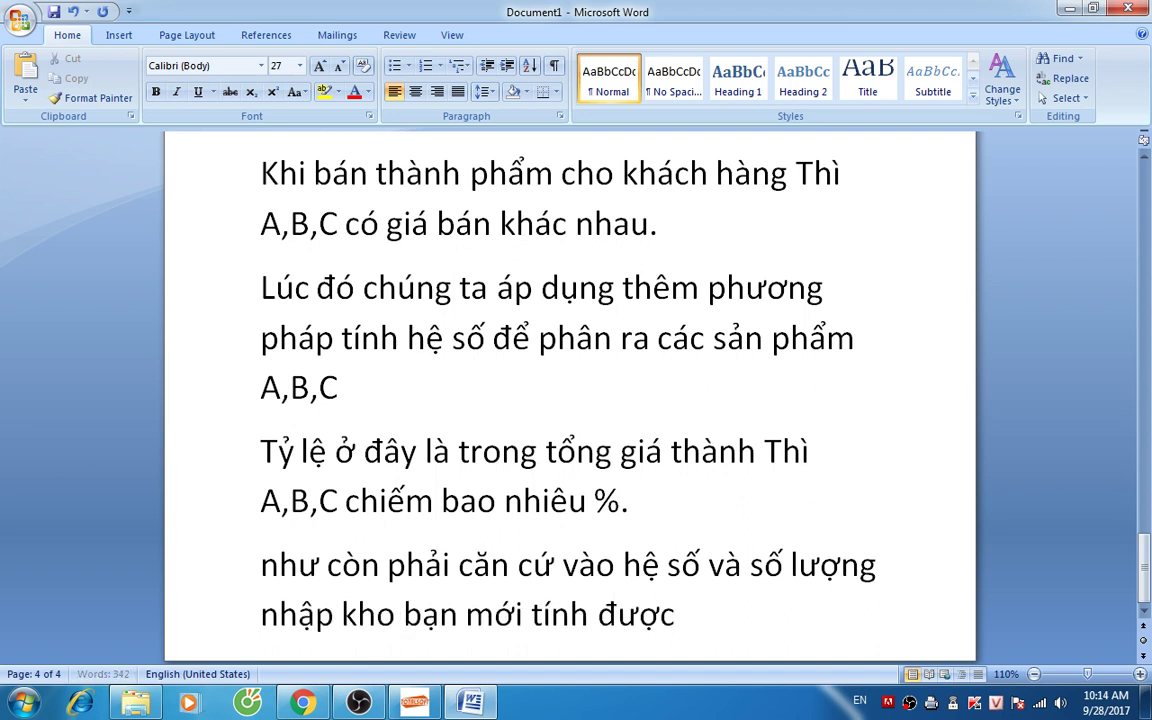
pyautogui.write(' g')
pyautogui.write('ias')
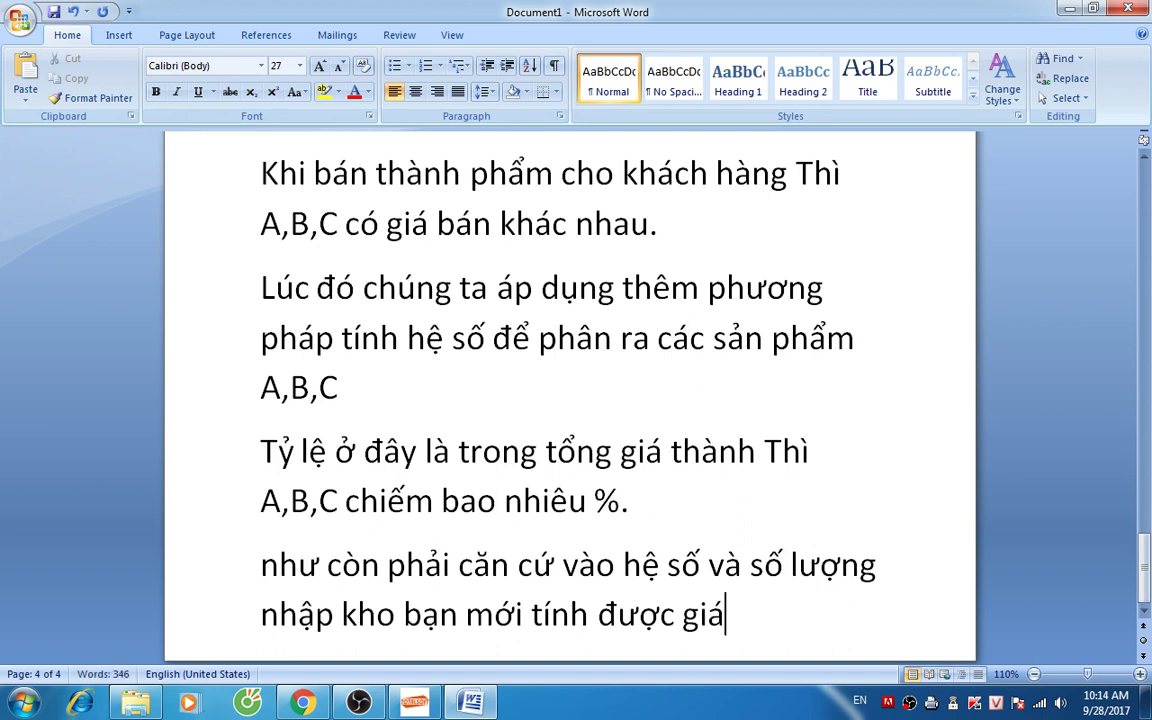
# Step: Finish the sentence with "thành mấy thằng này (quả là khó)" and end the paragraph
pyautogui.write(' thanhf maays thawngf na')
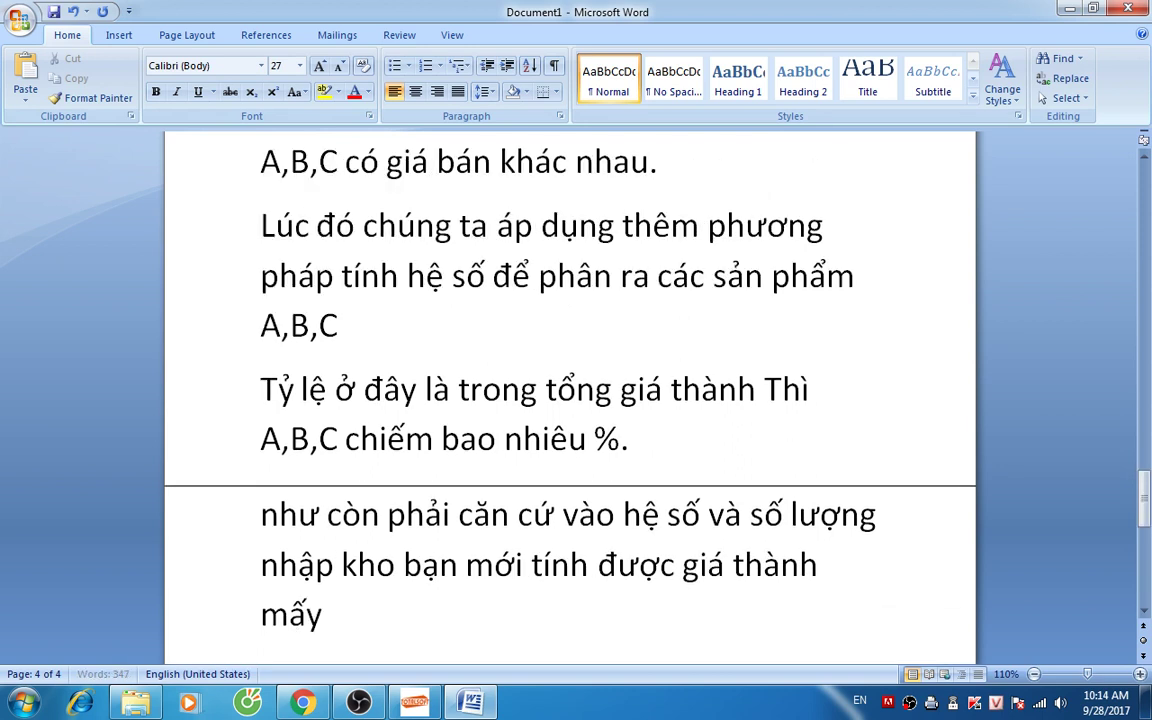
pyautogui.write('yf (qua')
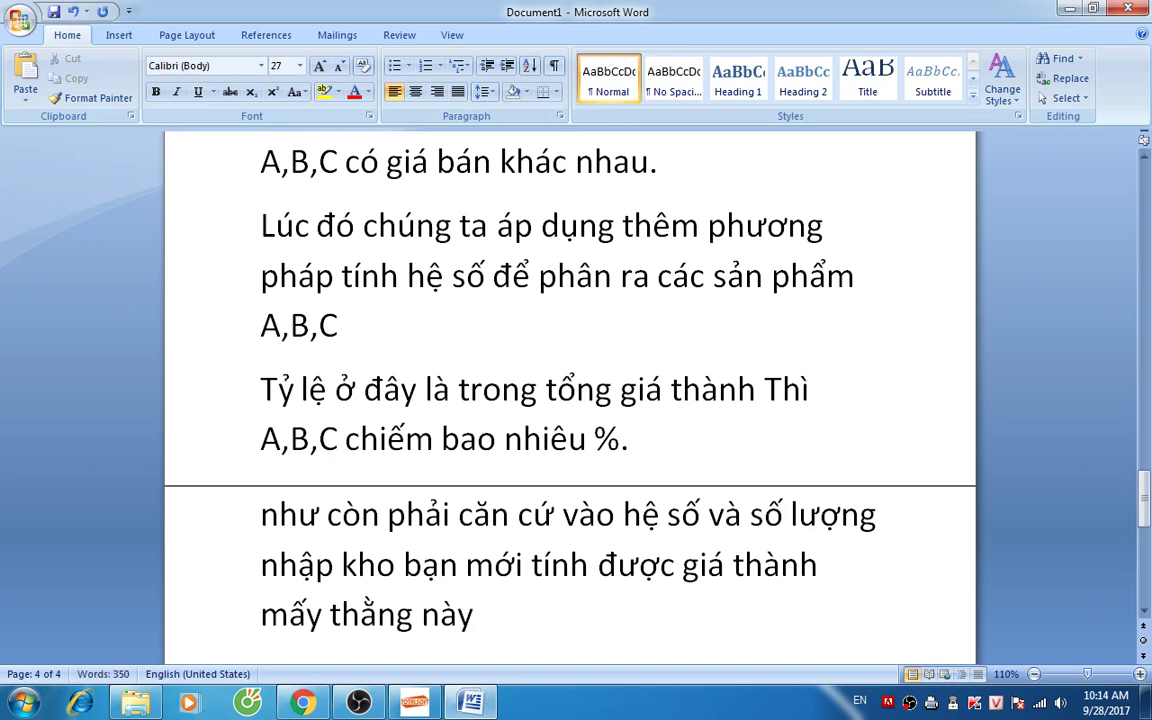
pyautogui.write('r la')
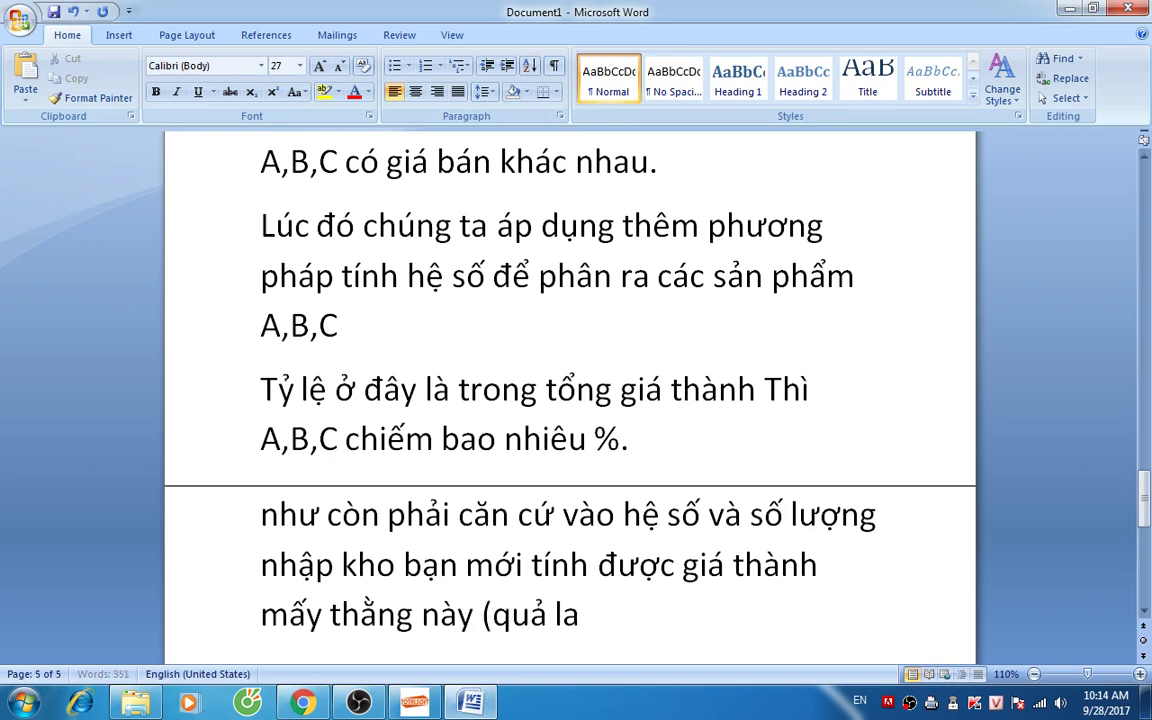
pyautogui.write('f kho')
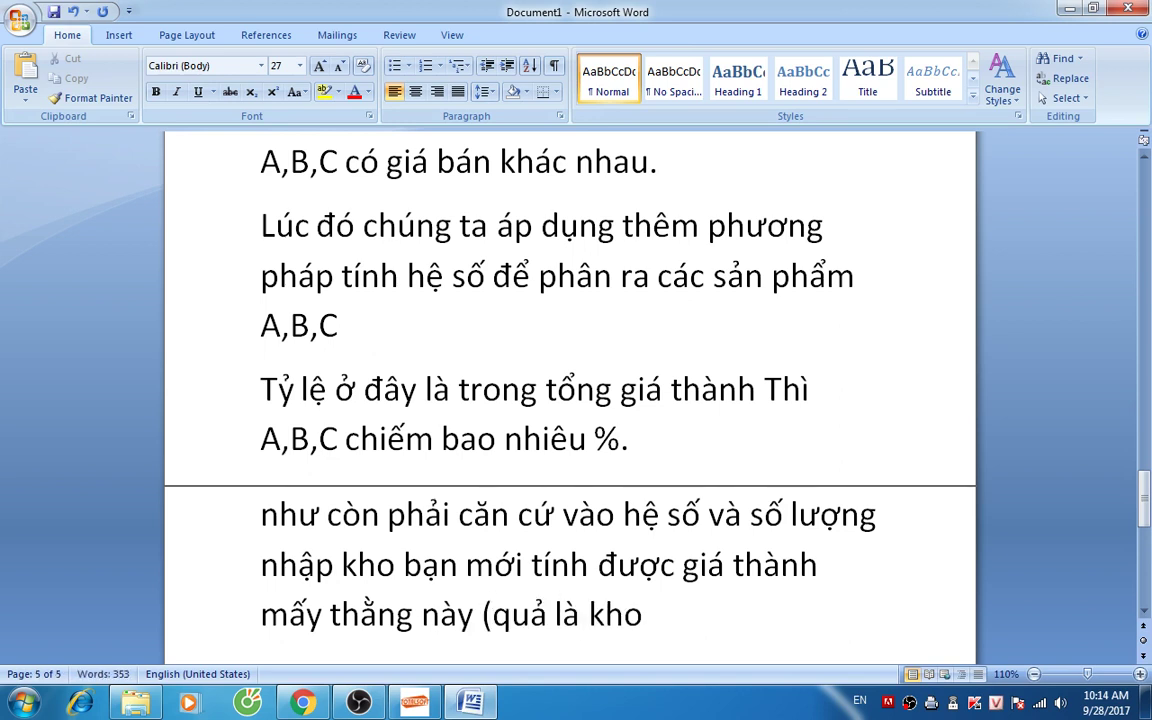
pyautogui.write('d')
pyautogui.press('BackSpace')
pyautogui.write('s)')
pyautogui.press('Return')
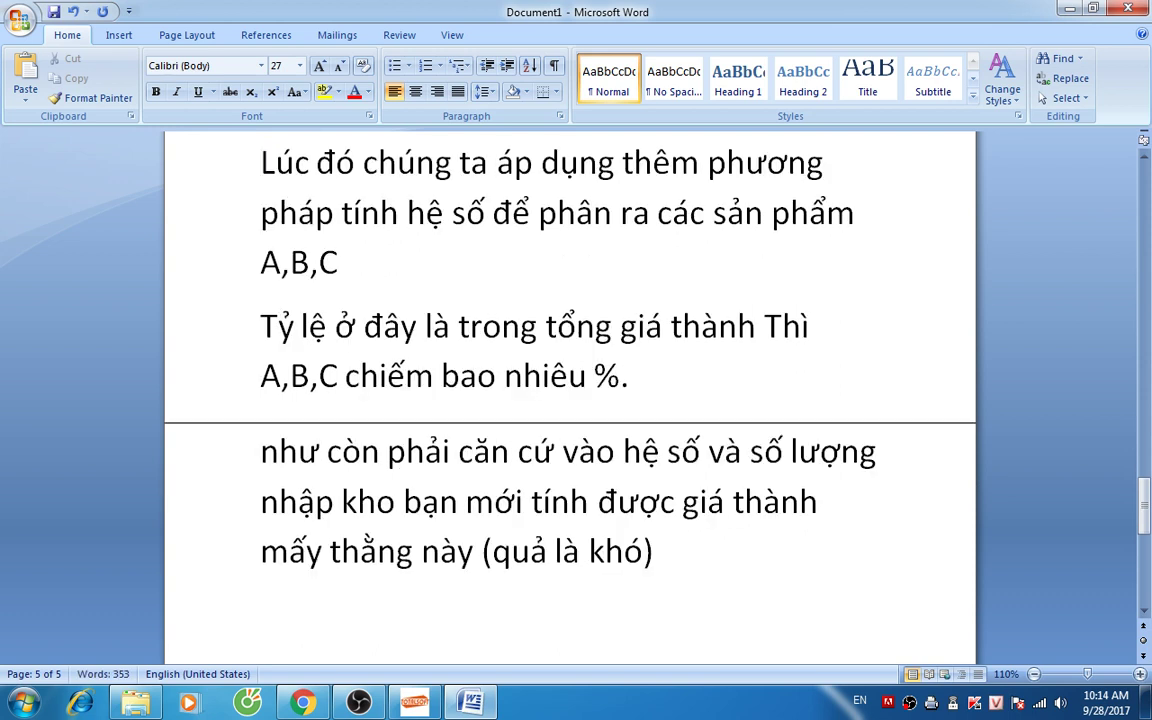
# Step: Add a paragraph reading "Nhưng đối với phần mềm này. Nó làm được hết"
pyautogui.write('Nhuwng ddo')
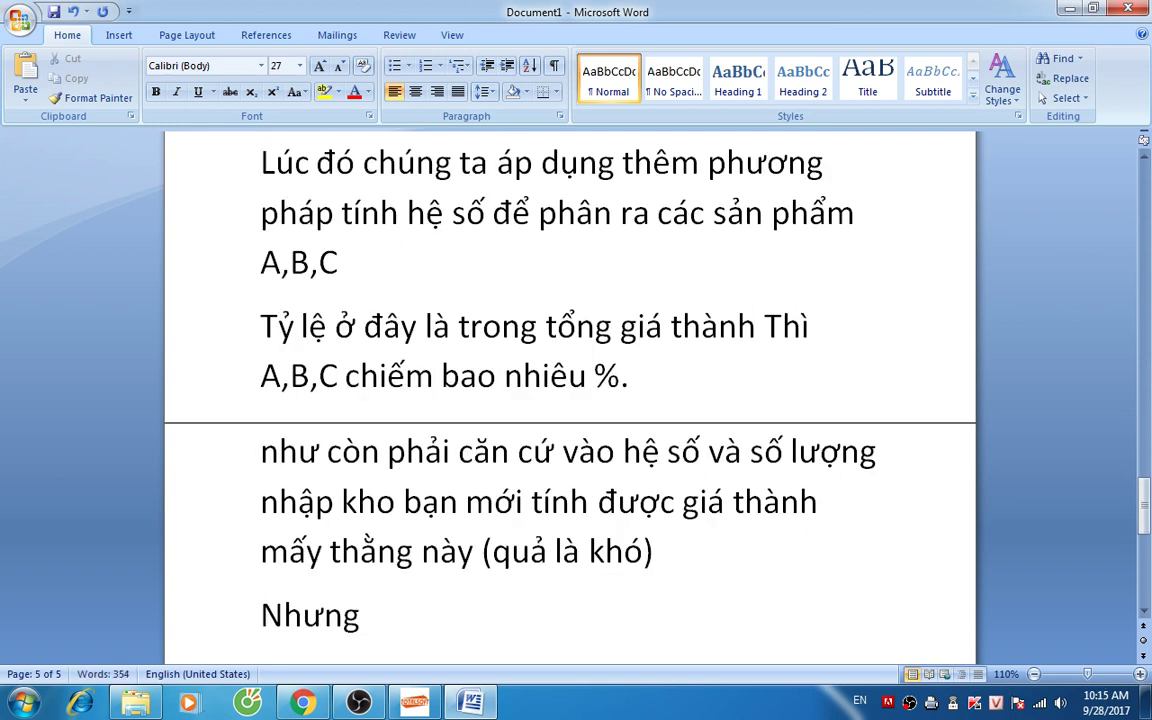
pyautogui.write('os vowis phaanf meemf')
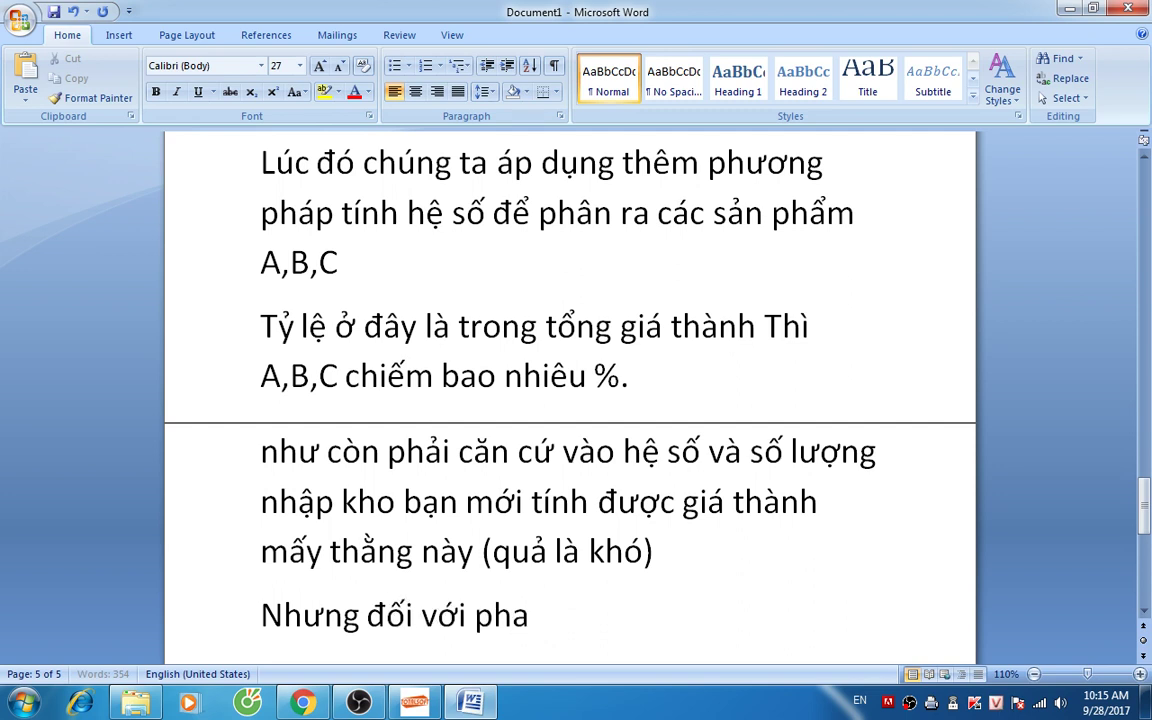
pyautogui.write(' nayf.')
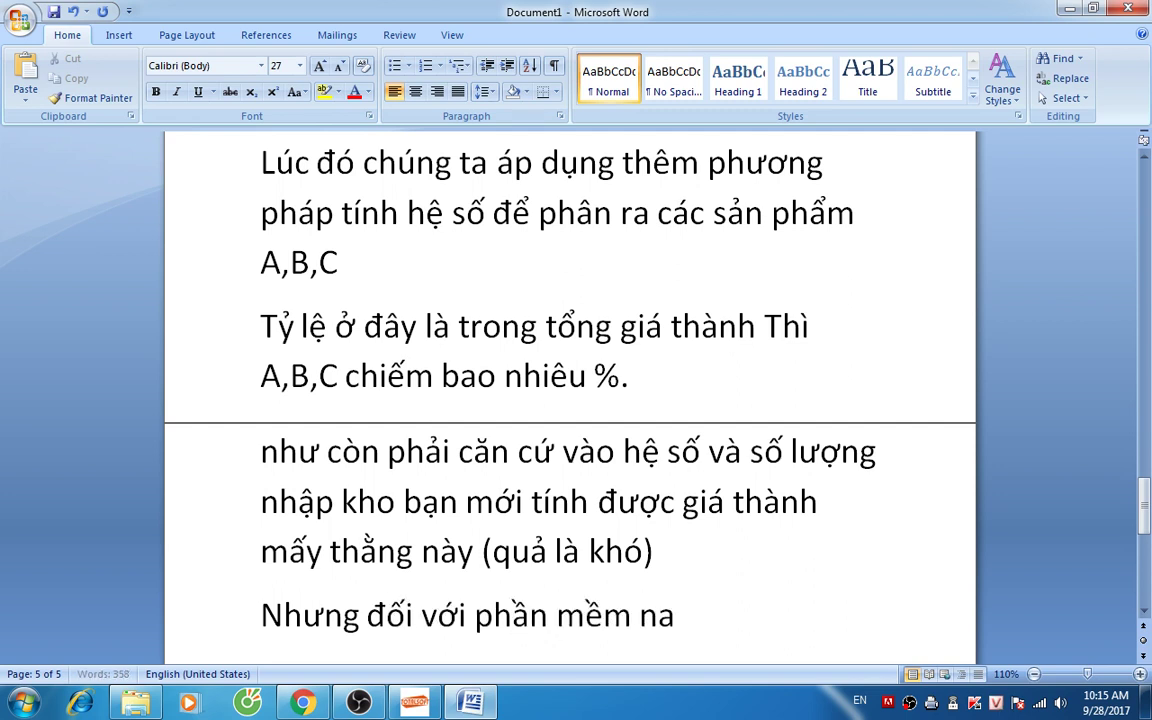
pyautogui.write(' Nos la')
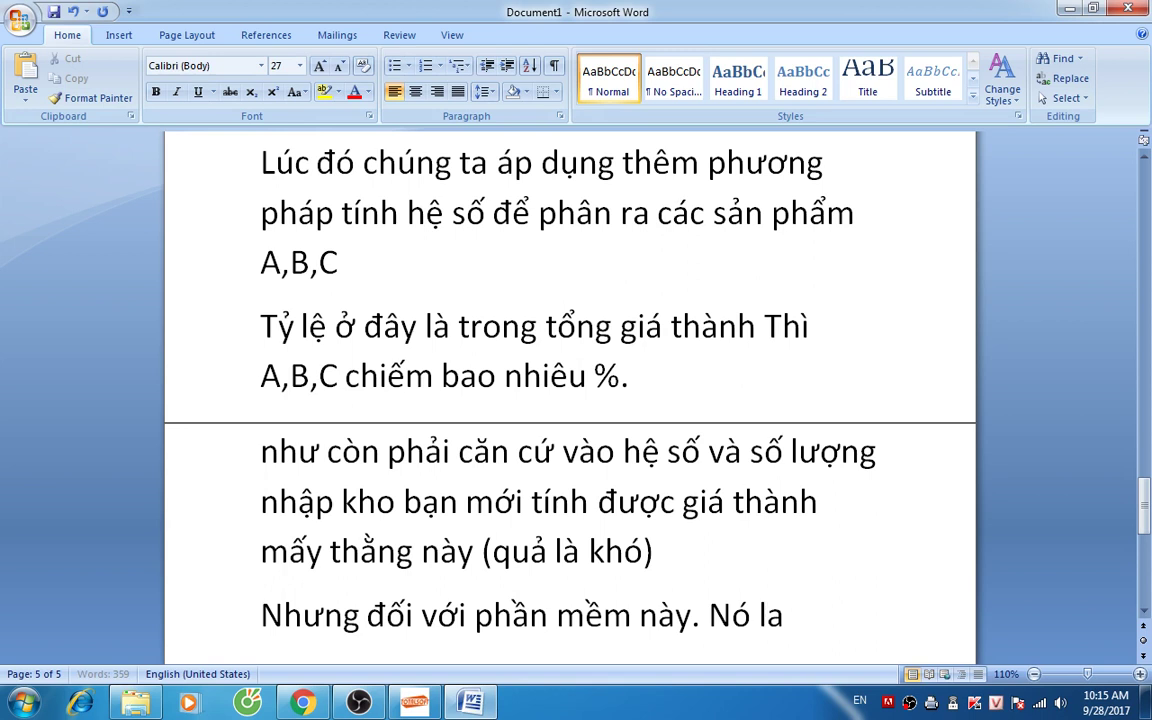
pyautogui.write('mf dduowcj')
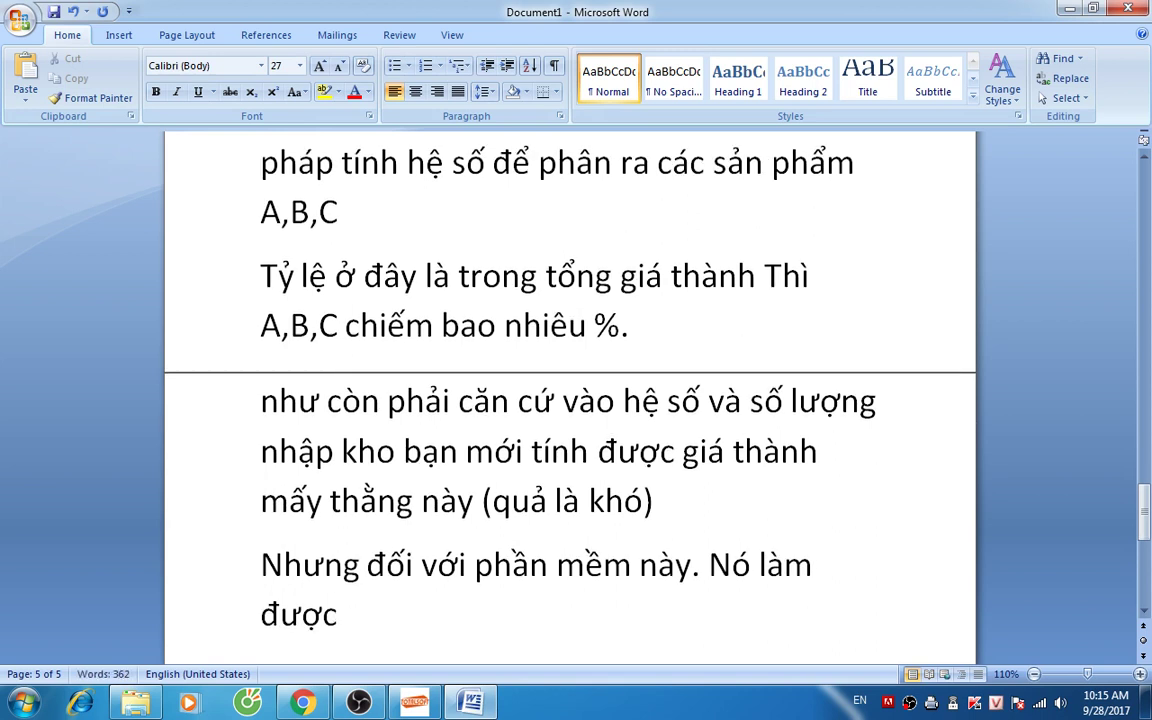
pyautogui.write(' heets')
pyautogui.press('Return')
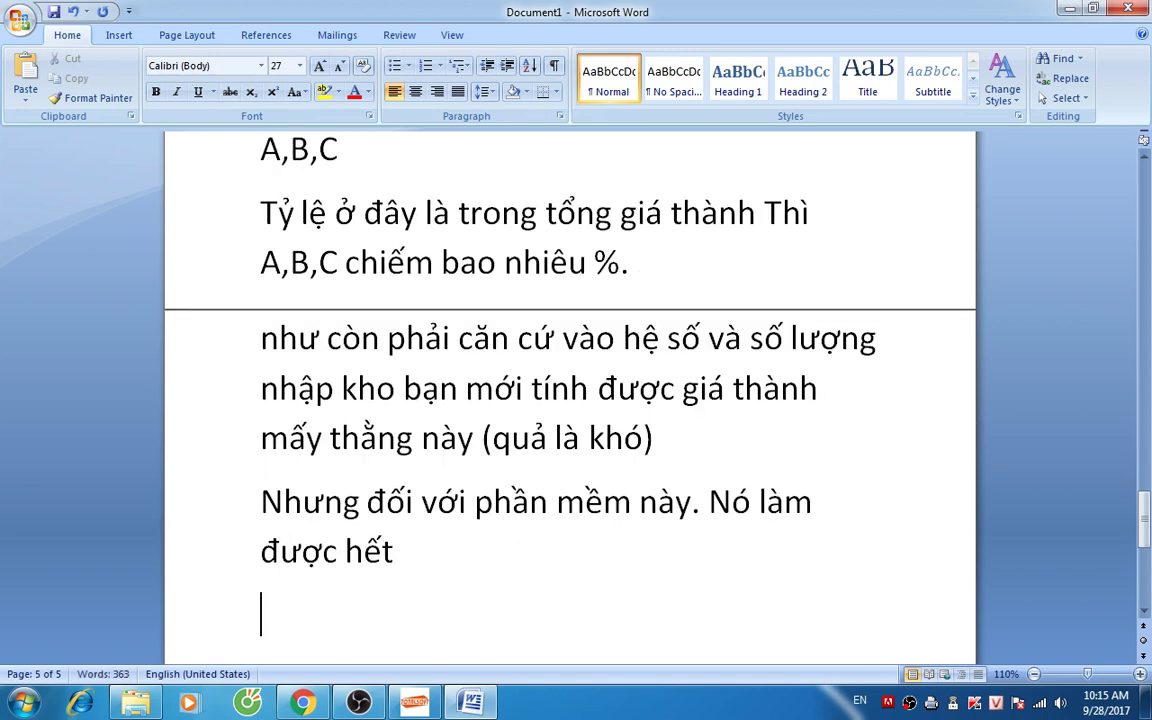
# Step: Add a paragraph reading "Kể cả có hàng ngàn sản phẩm cũng OK."
pyautogui.write('Keer car cos ')
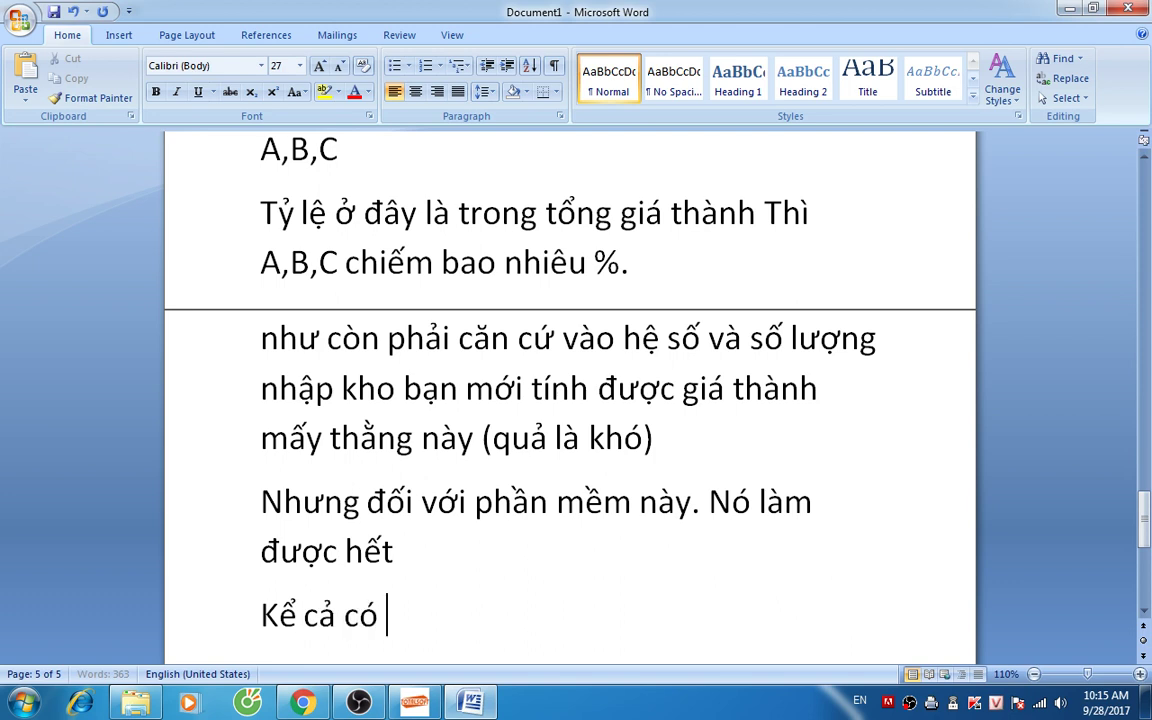
pyautogui.write('hangf nganf')
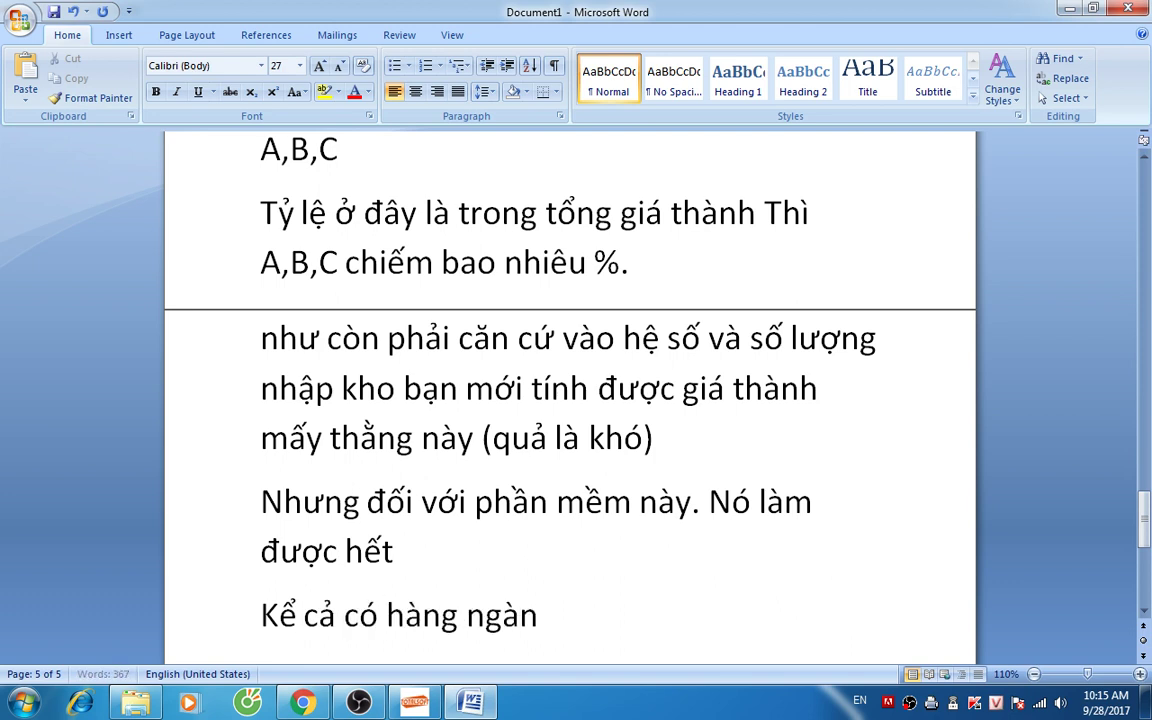
pyautogui.write(' sanr phaamr cung')
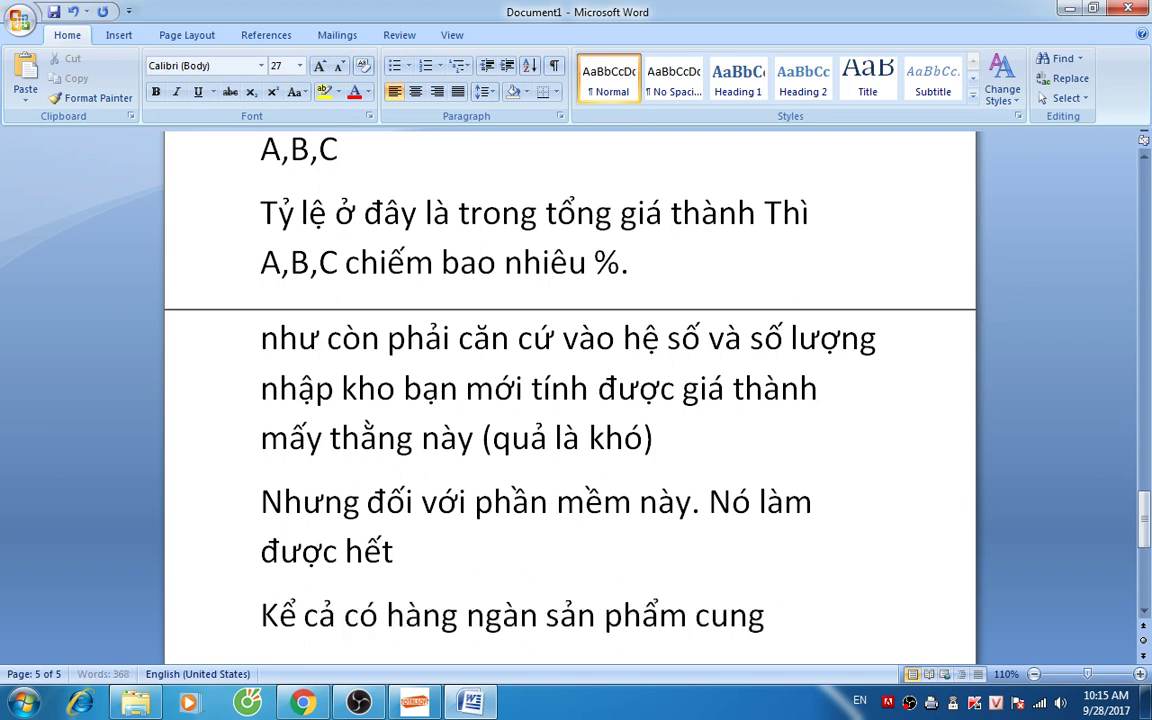
pyautogui.write('x ')
pyautogui.write('OK')
pyautogui.write('.')
pyautogui.press('Return')
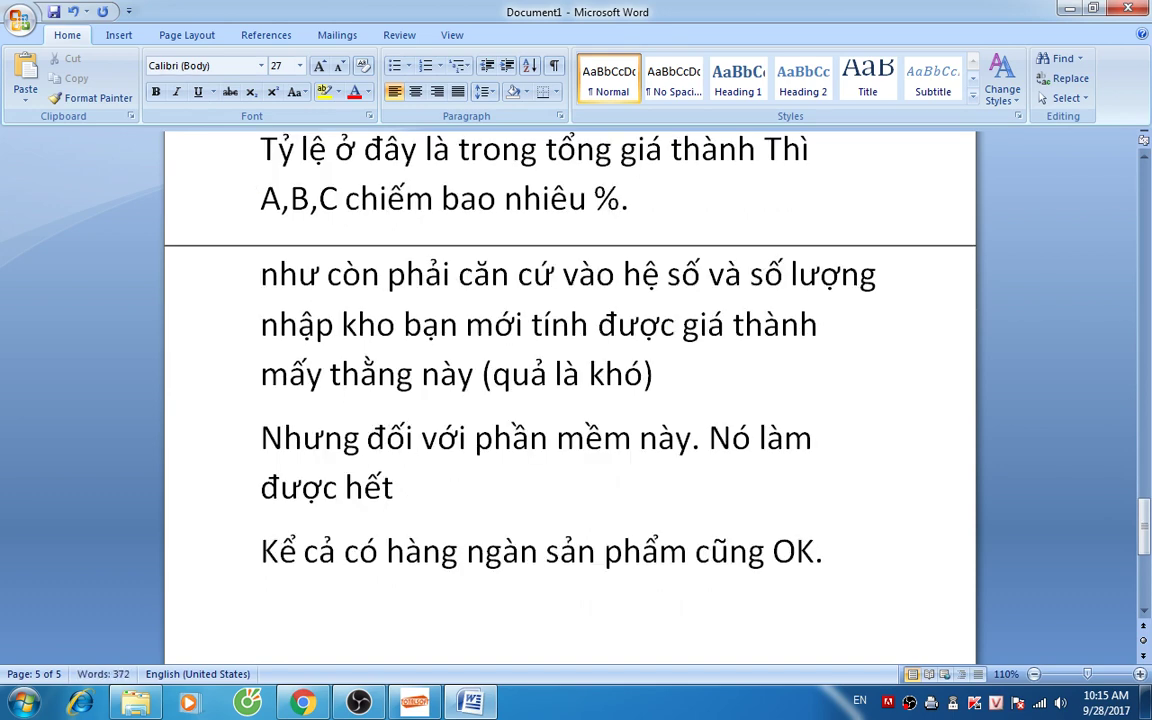
# Step: Switch to TOTALSOFT.NET and try a coefficient of 2% for TP01 and 1% for TP02 in the coefficient and ratio table
pyautogui.hotkey('alt', 'Tab')
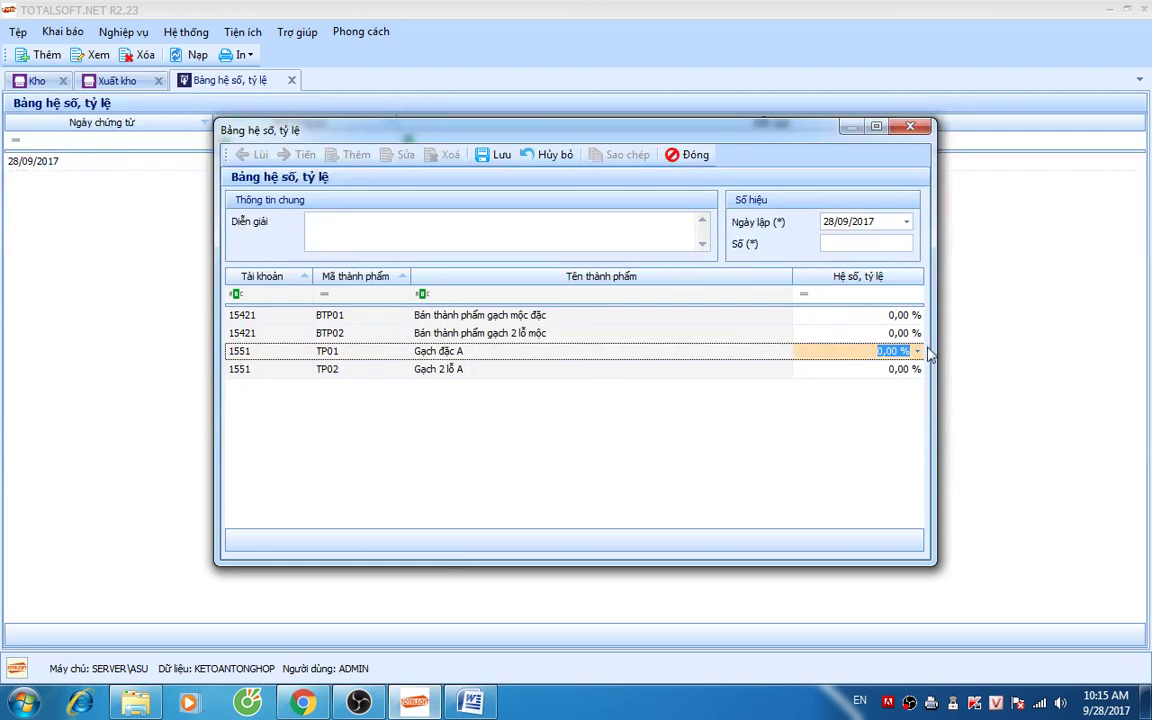
pyautogui.write('2')
pyautogui.click(879, 370)
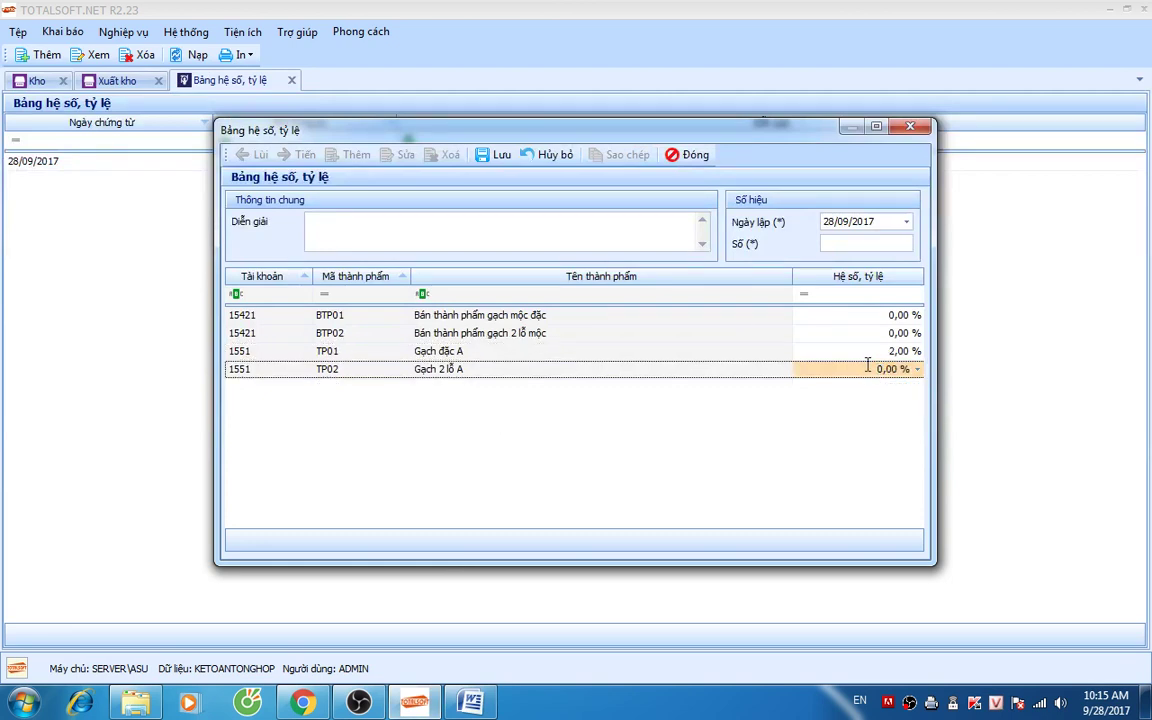
pyautogui.write('100')
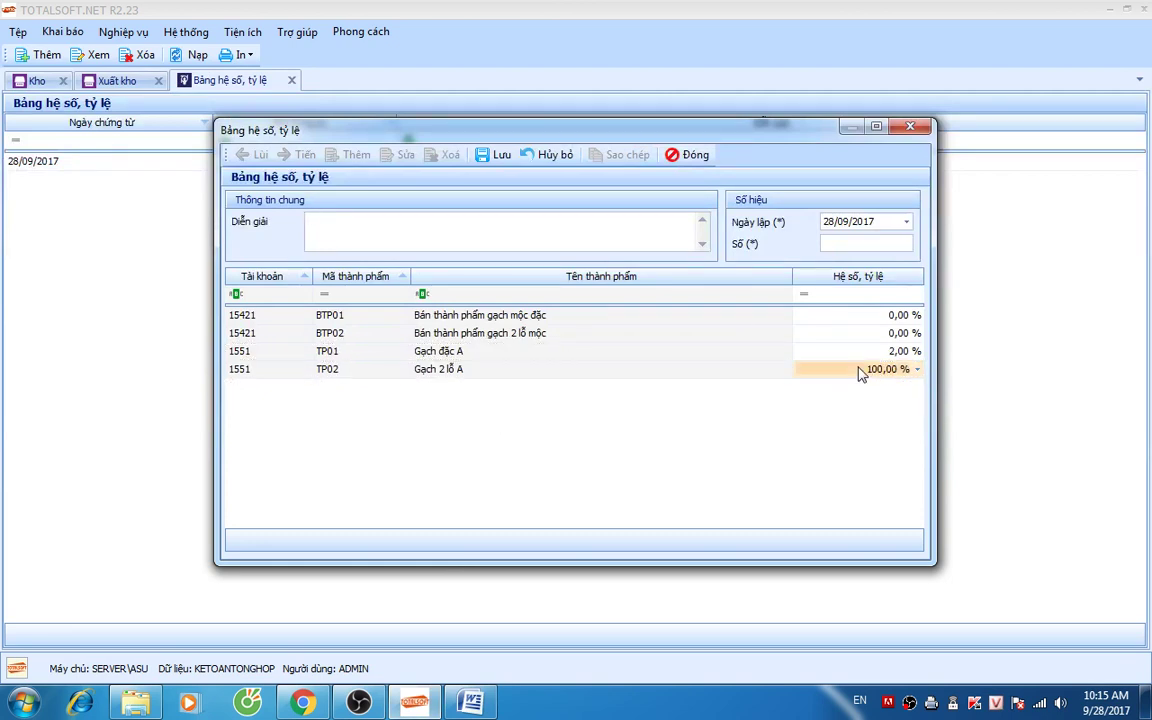
pyautogui.click(910, 374)
pyautogui.write('1')
pyautogui.click(864, 354)
pyautogui.click(863, 369)
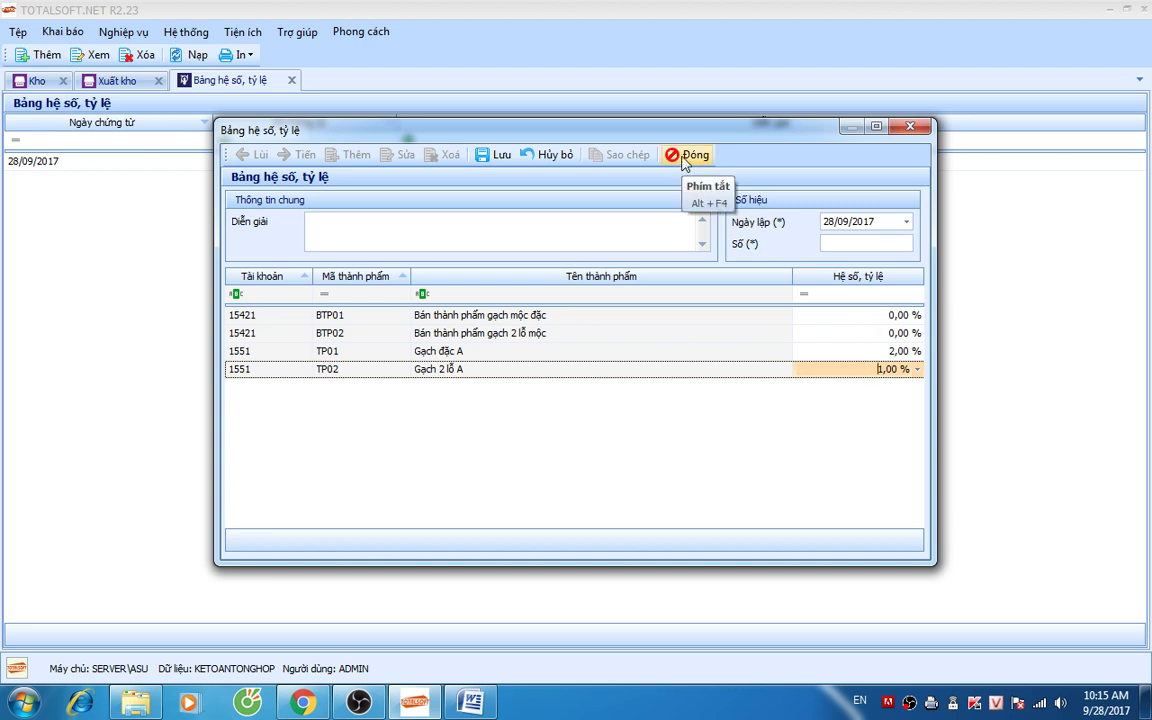
pyautogui.press('Up')
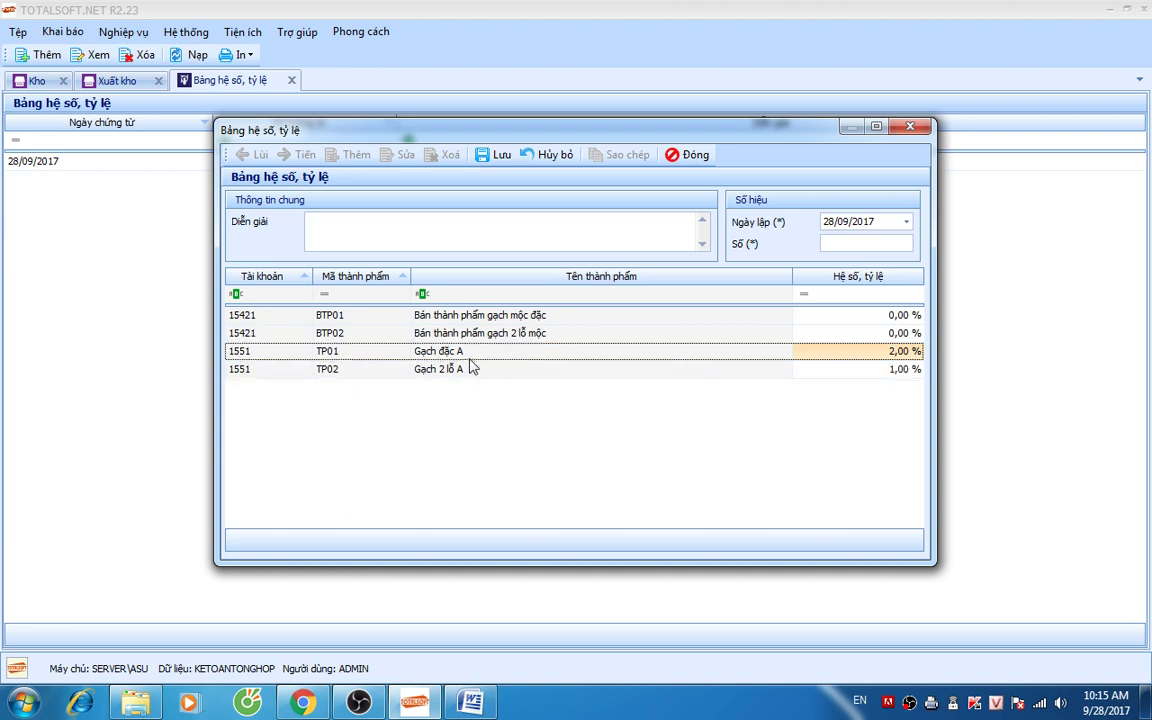
# Step: Close the coefficient and ratio entry without saving its changes, and close the list of coefficient tables
pyautogui.click(688, 155)
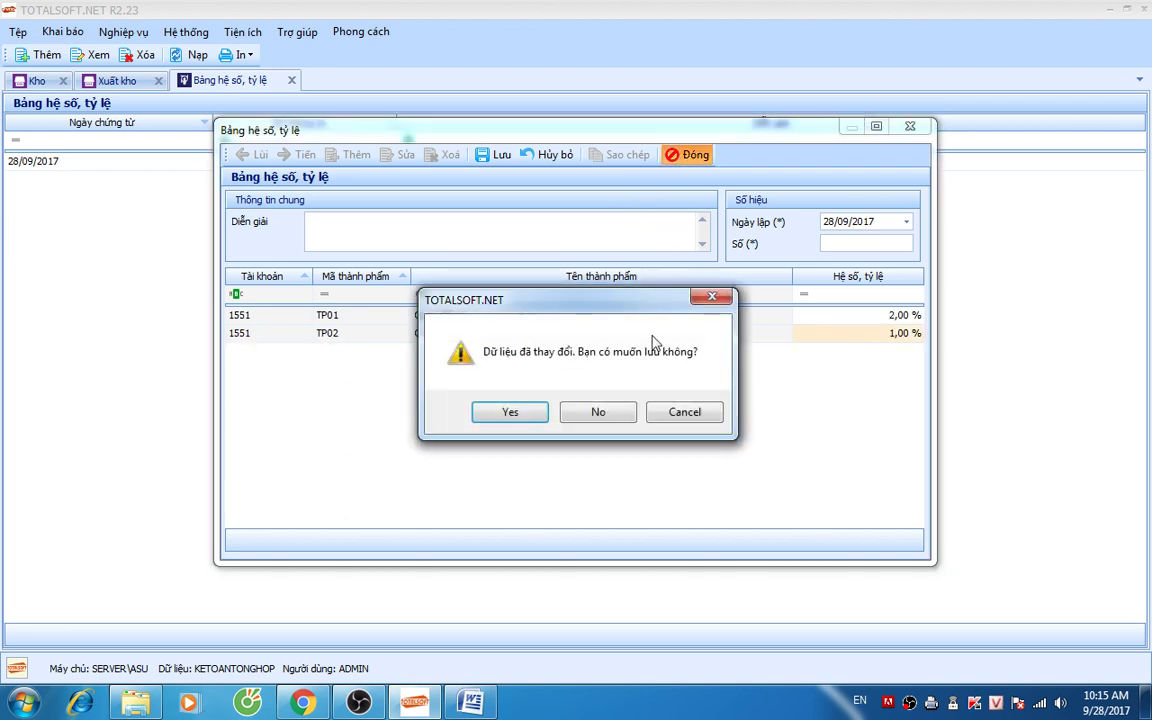
pyautogui.click(598, 412)
pyautogui.click(291, 81)
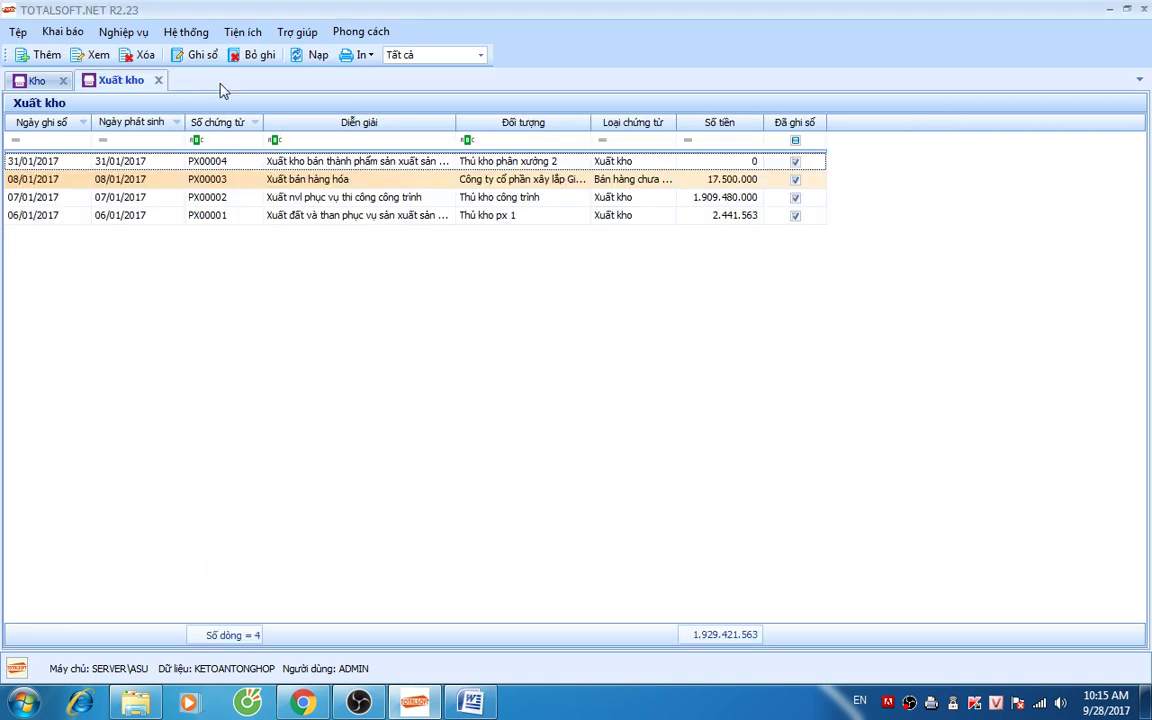
# Step: Review the line quantities and unit costs of semi-finished goods issue voucher PX00004, and close the voucher
pyautogui.doubleClick(229, 165)
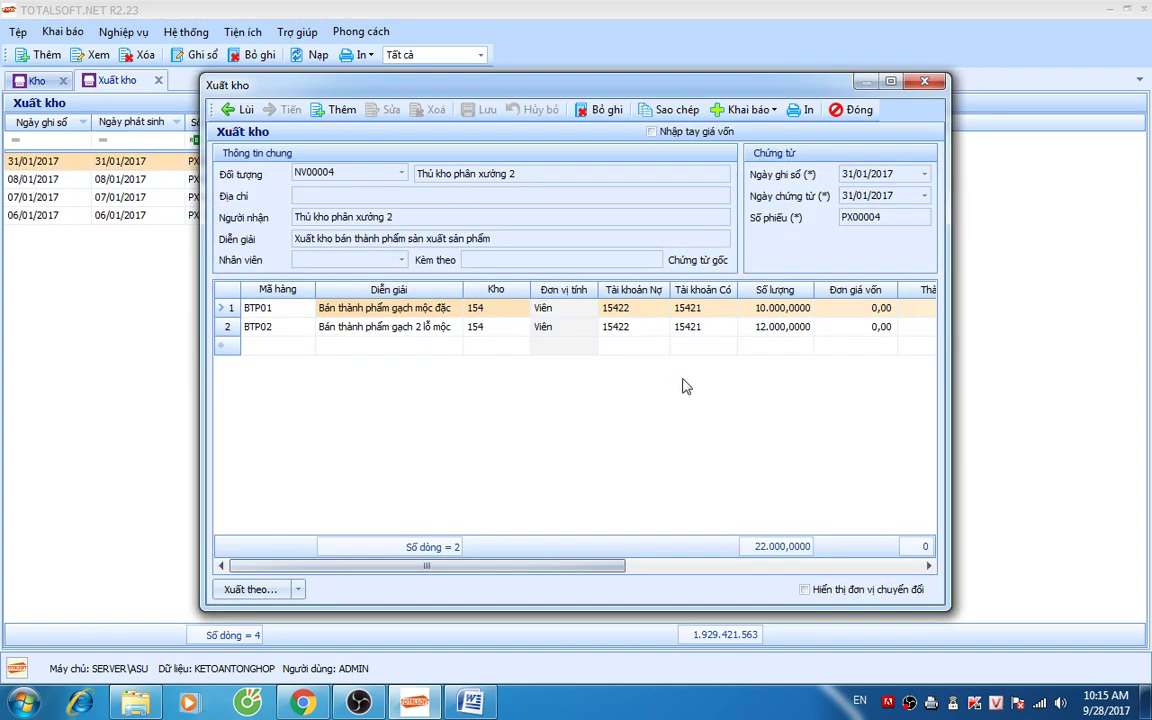
pyautogui.moveTo(596, 566); pyautogui.dragTo(485, 499)
pyautogui.click(857, 109)
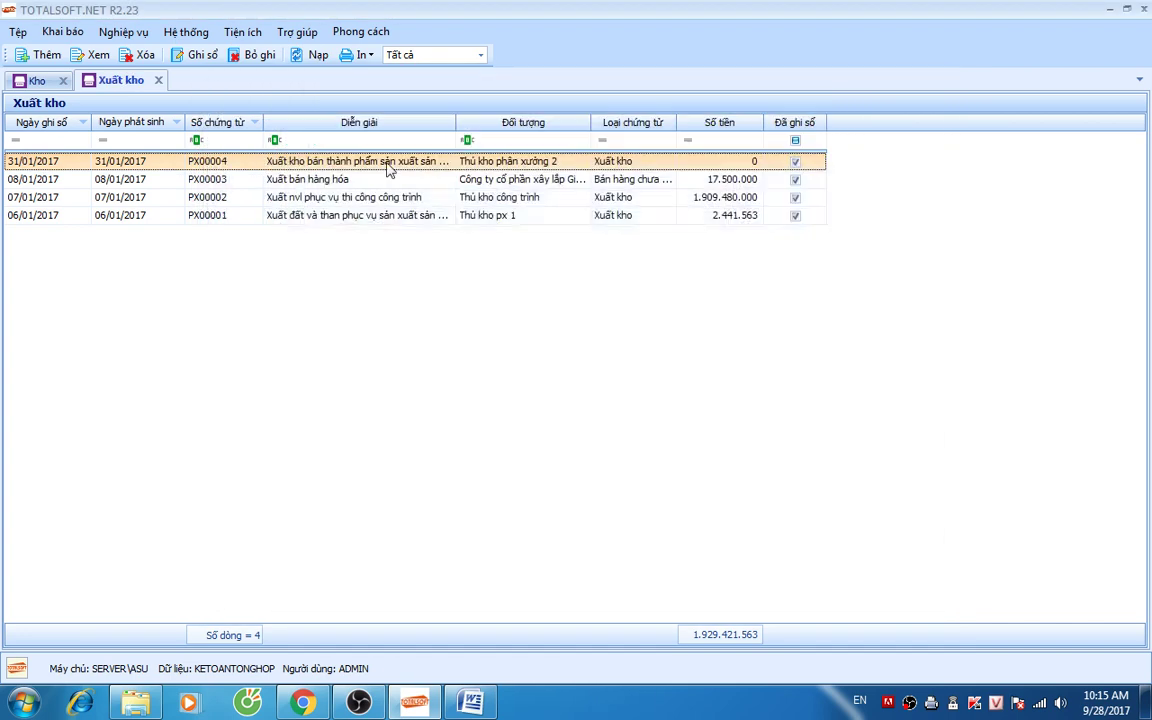
# Step: Calculate warehouse issue prices for all materials and goods for Tháng 1, and reload the issue voucher list
pyautogui.click(104, 38)
pyautogui.moveTo(181, 231)
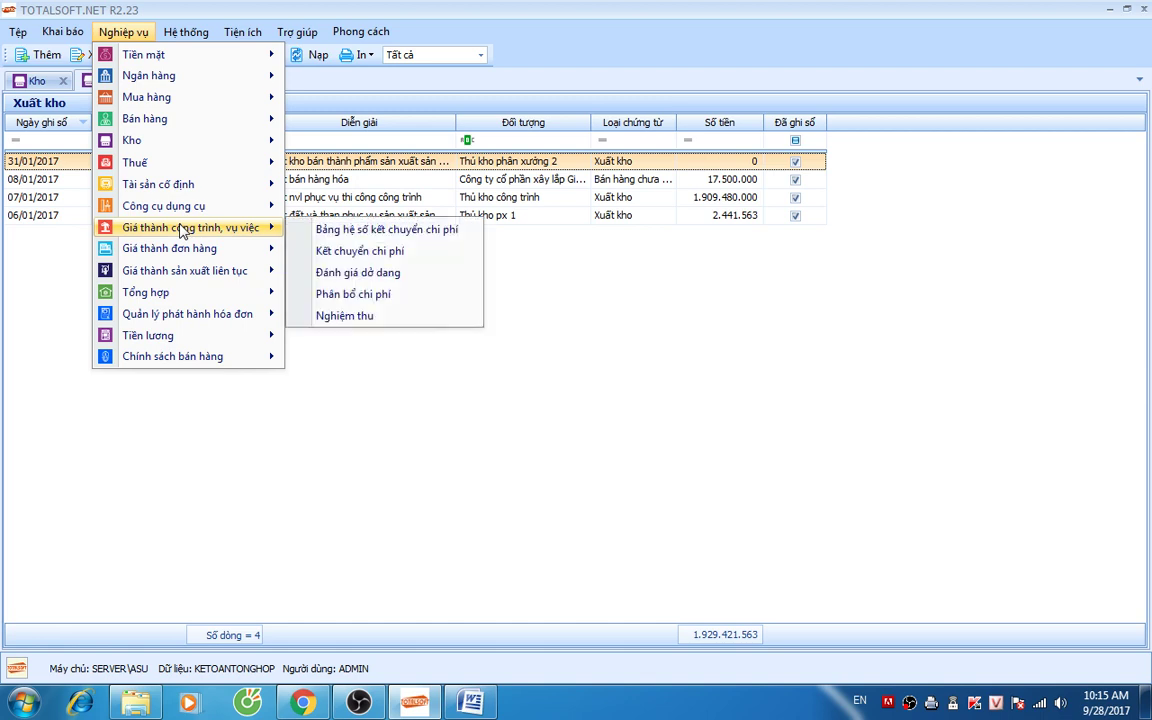
pyautogui.moveTo(170, 146)
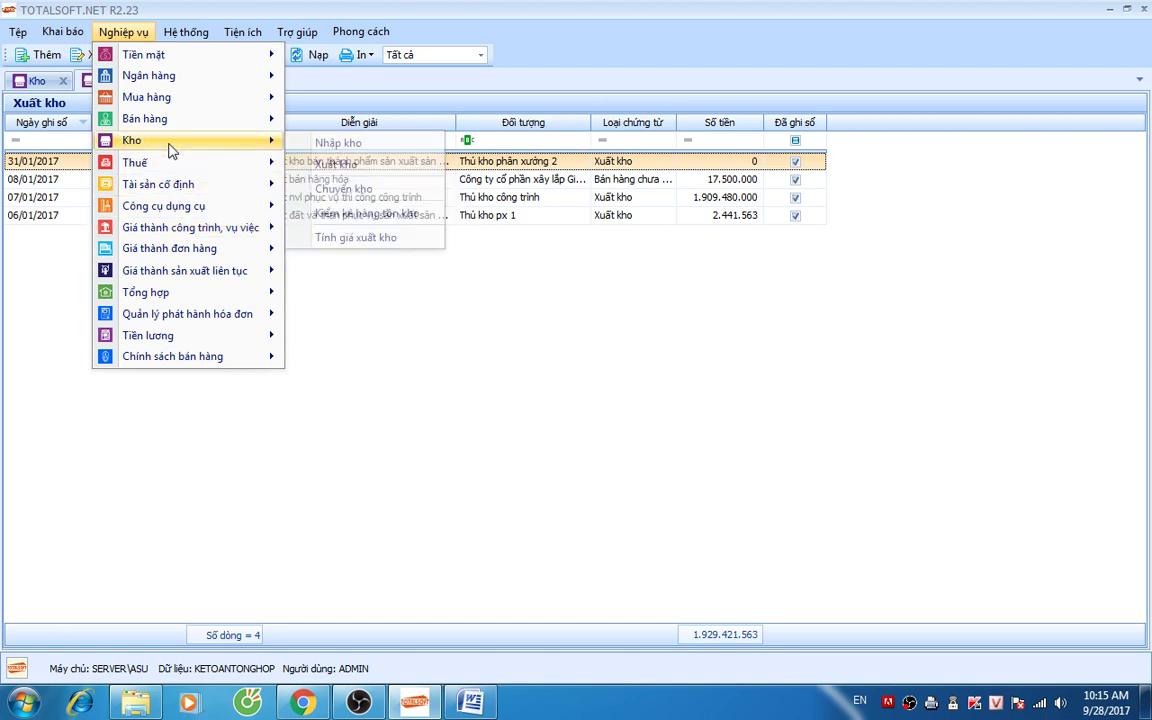
pyautogui.click(378, 239)
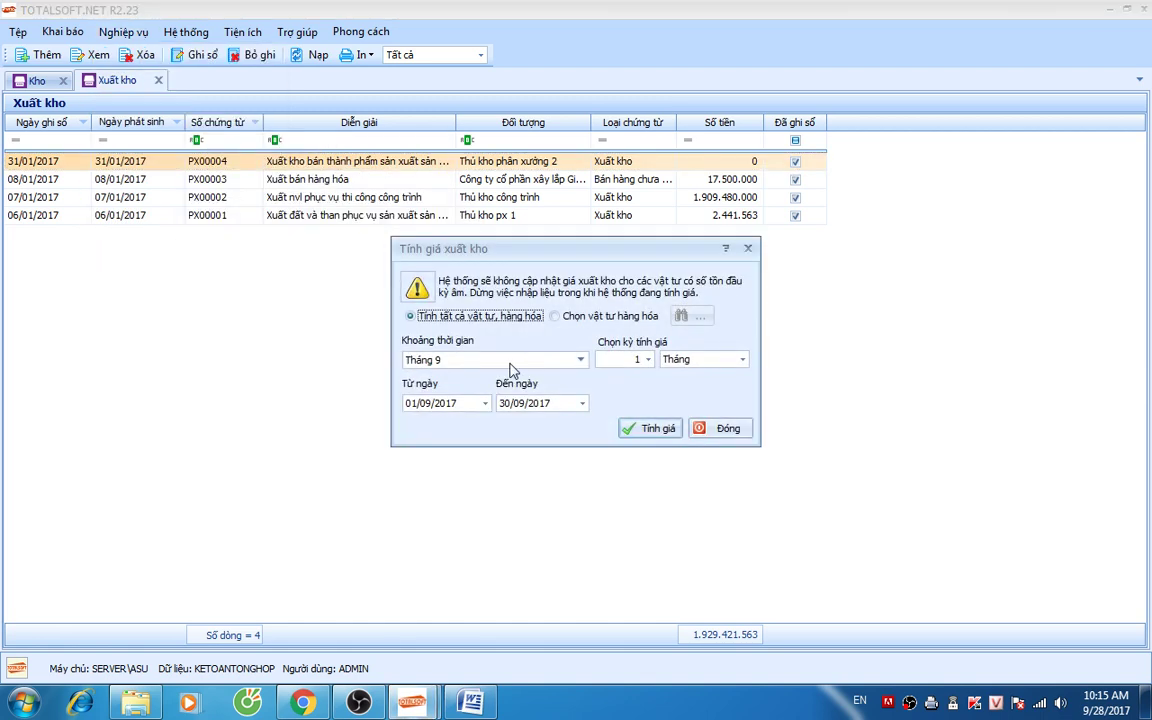
pyautogui.click(509, 362)
pyautogui.scroll(2, 509, 372)
pyautogui.click(506, 391)
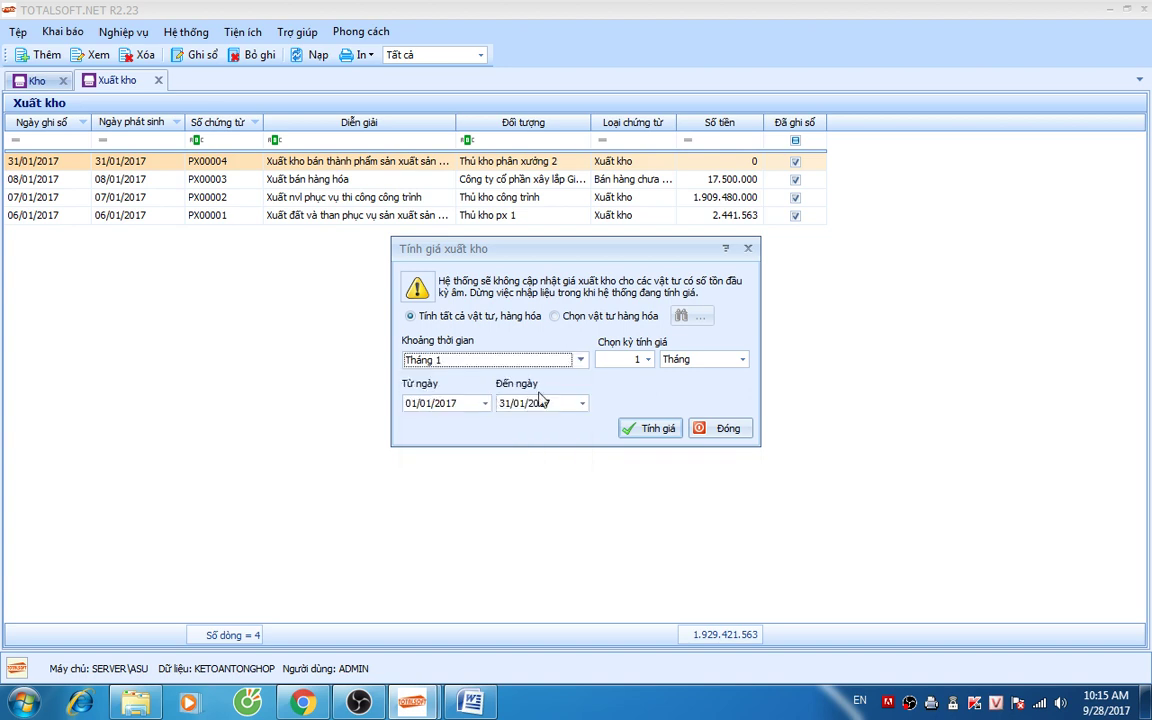
pyautogui.click(648, 428)
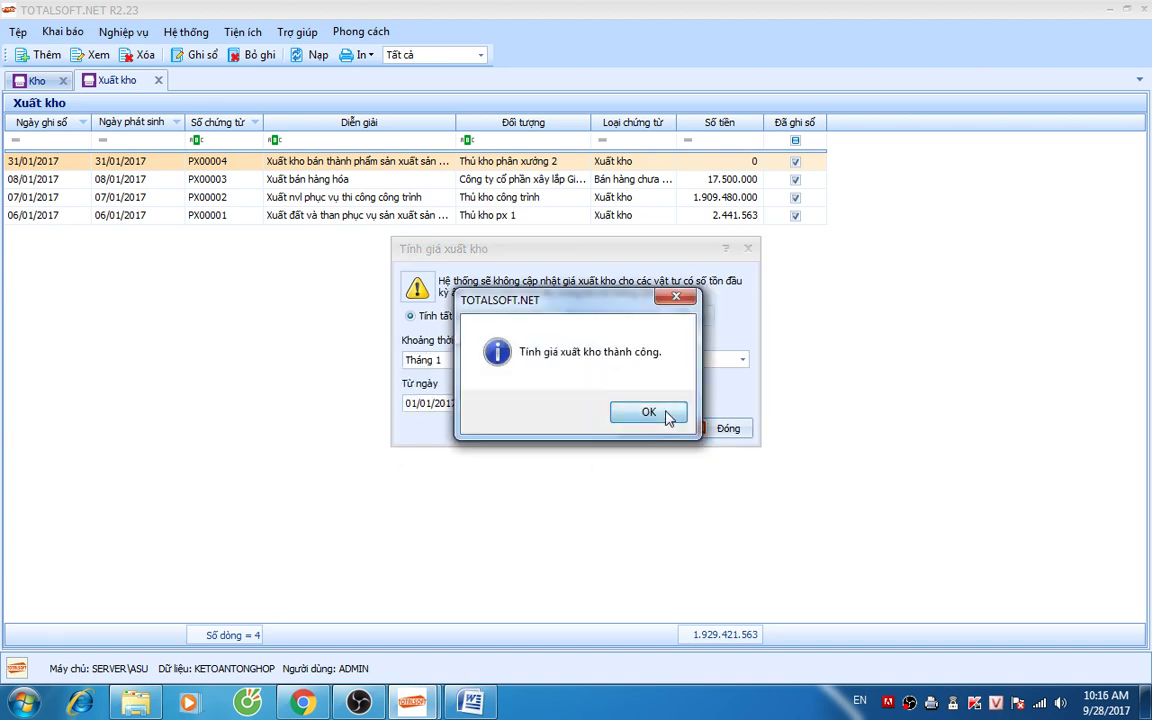
pyautogui.click(664, 412)
pyautogui.click(717, 430)
pyautogui.click(318, 56)
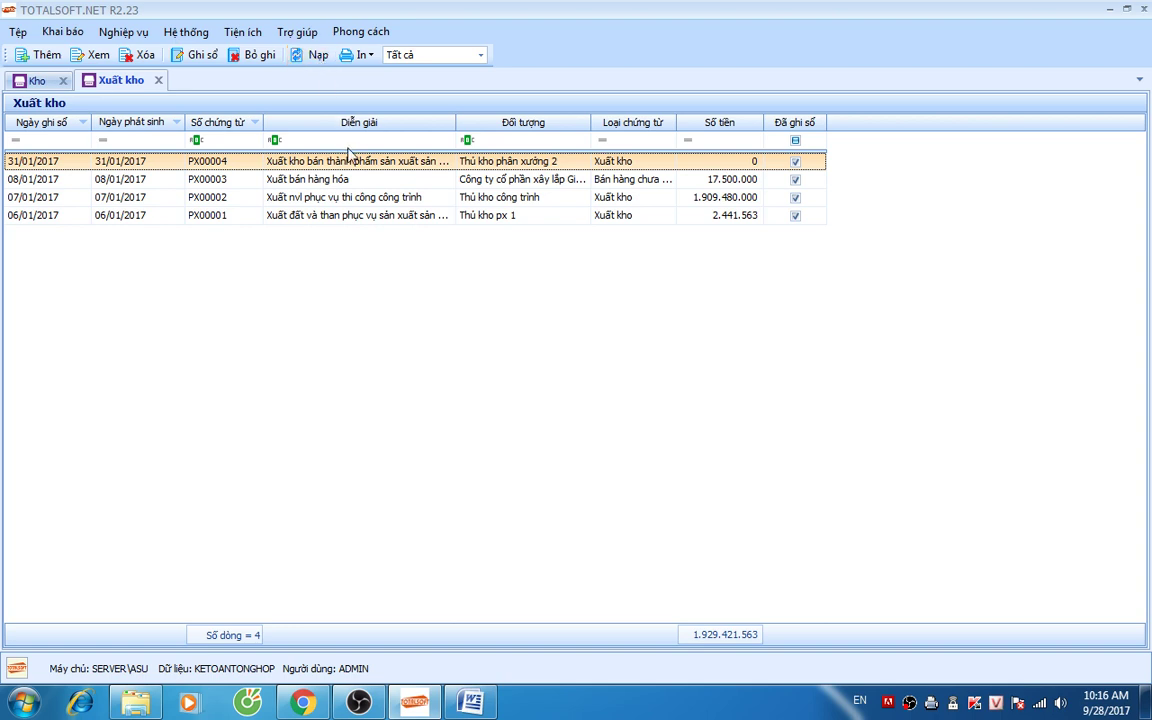
# Step: Leave the issue list and review the quantities, unit prices and amounts on semi-finished goods receipt voucher PN00006
pyautogui.click(318, 185)
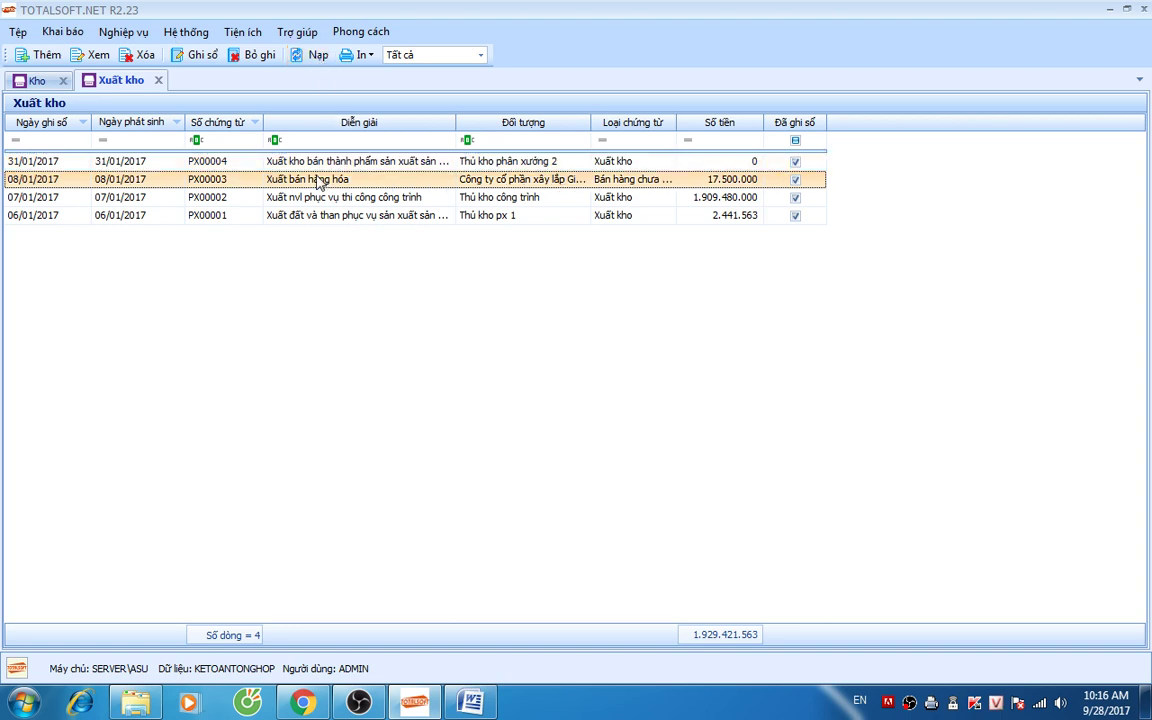
pyautogui.click(158, 80)
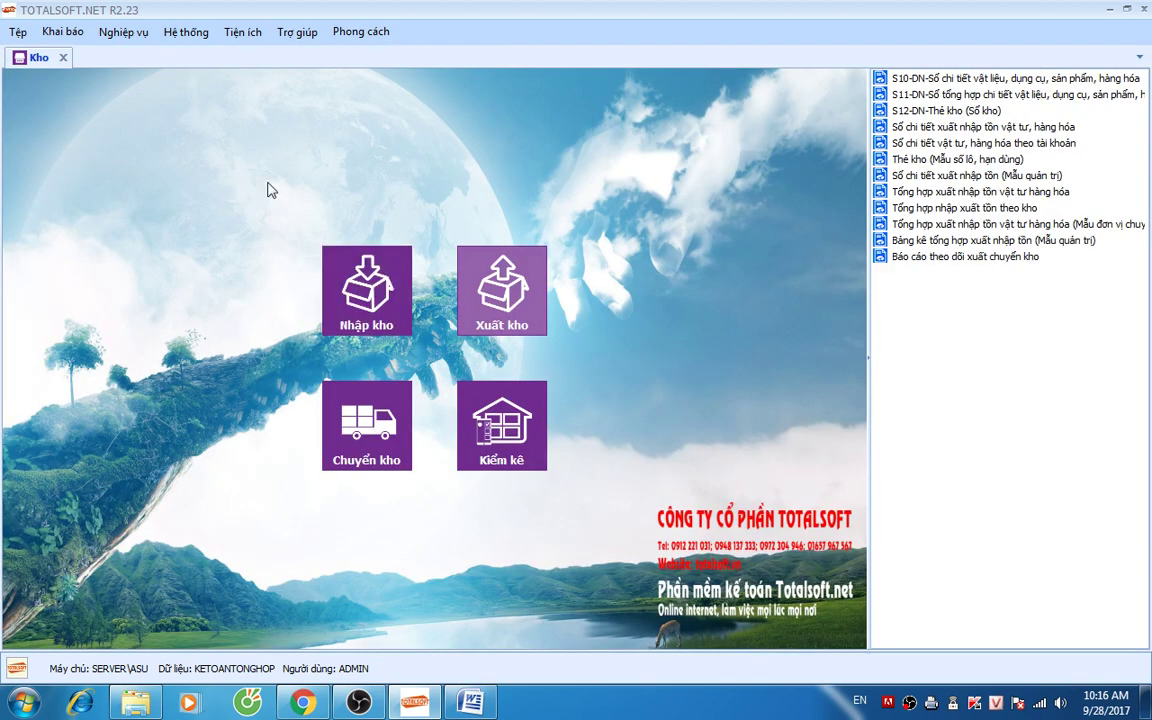
pyautogui.click(383, 296)
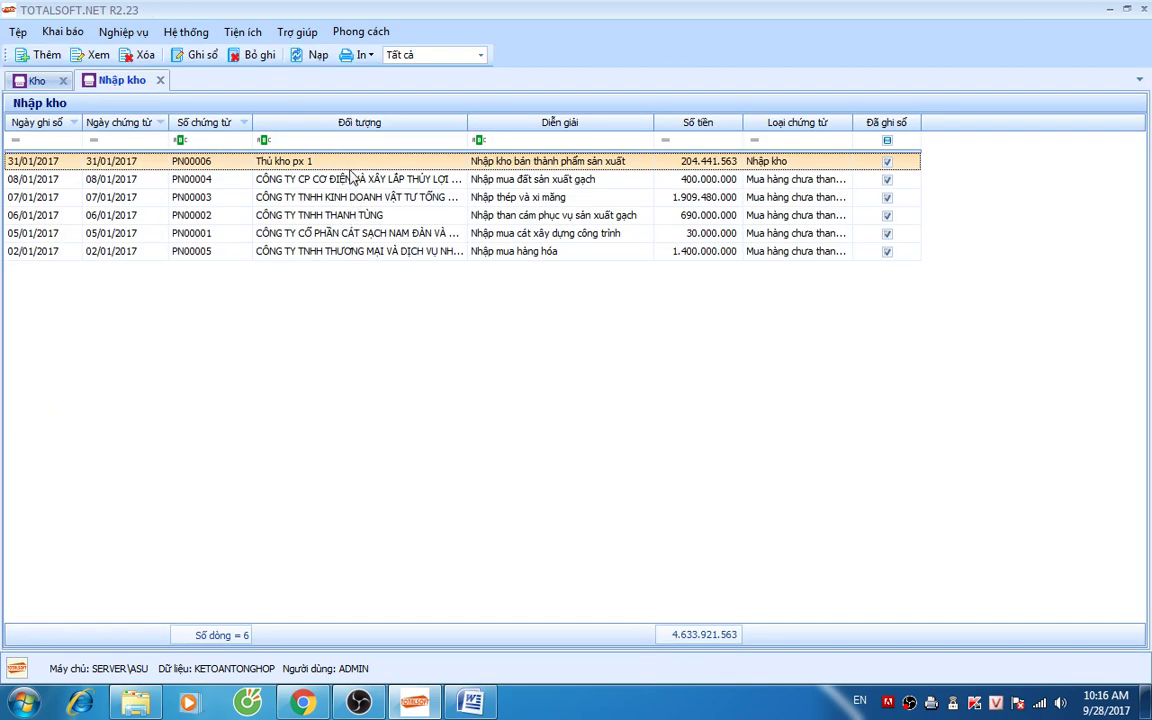
pyautogui.doubleClick(352, 163)
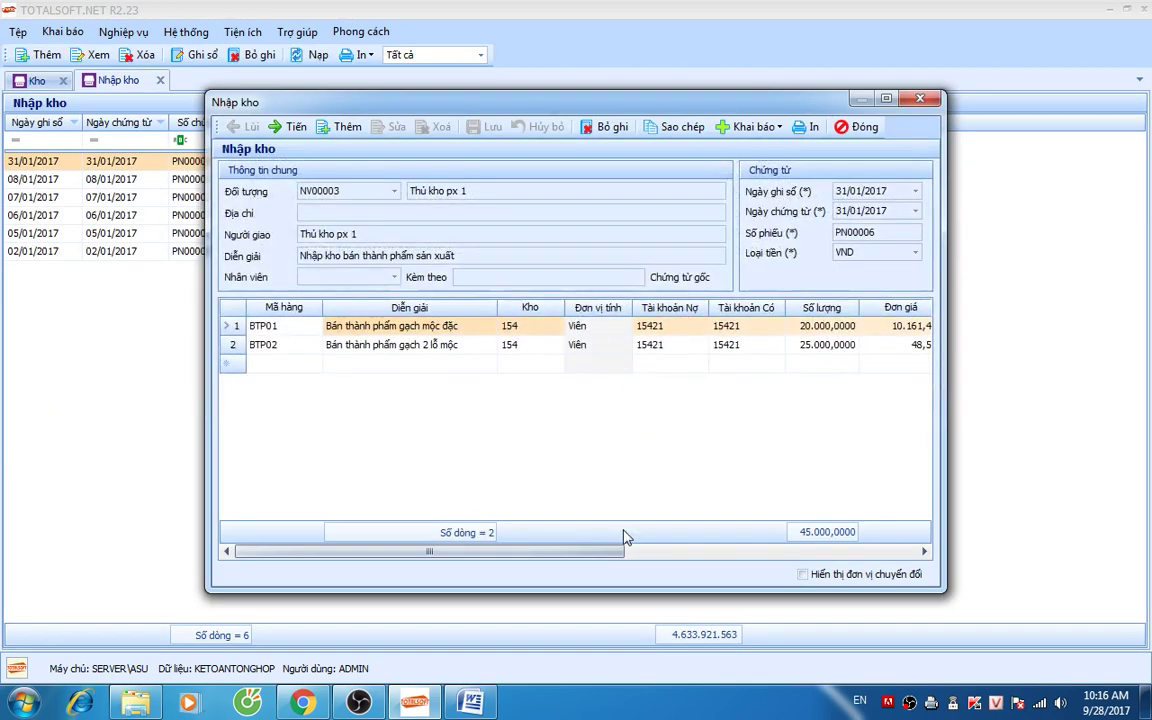
pyautogui.moveTo(607, 553); pyautogui.dragTo(645, 560)
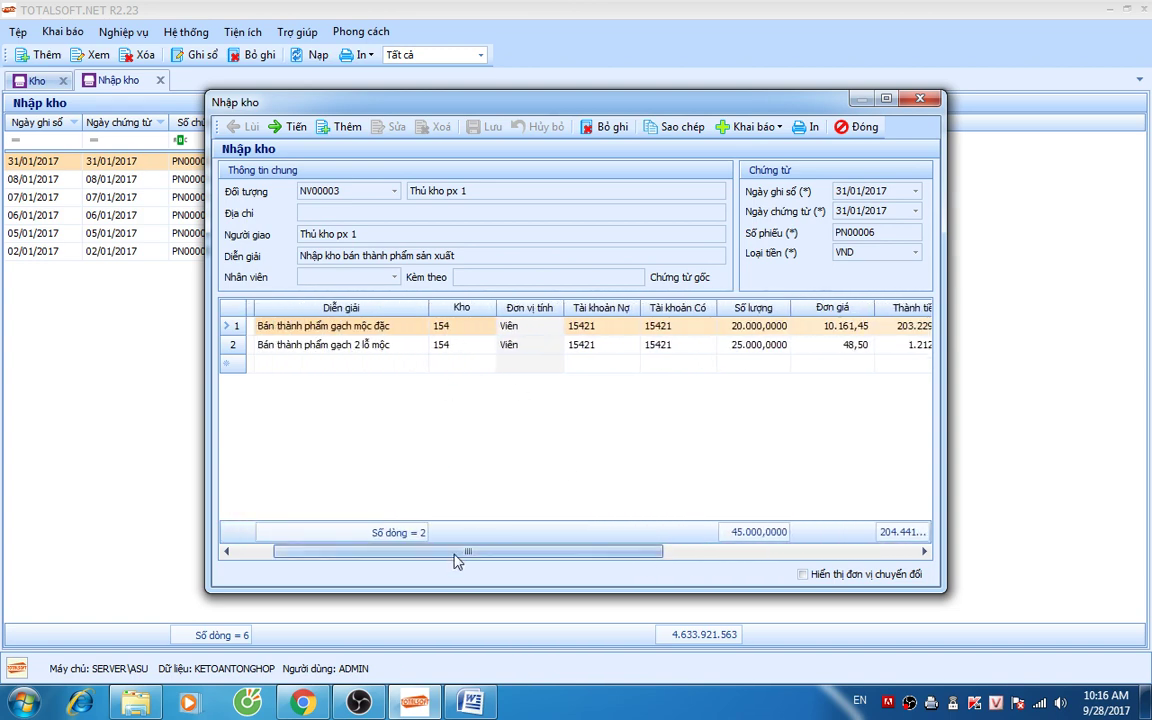
pyautogui.moveTo(463, 551); pyautogui.dragTo(425, 551)
pyautogui.click(858, 127)
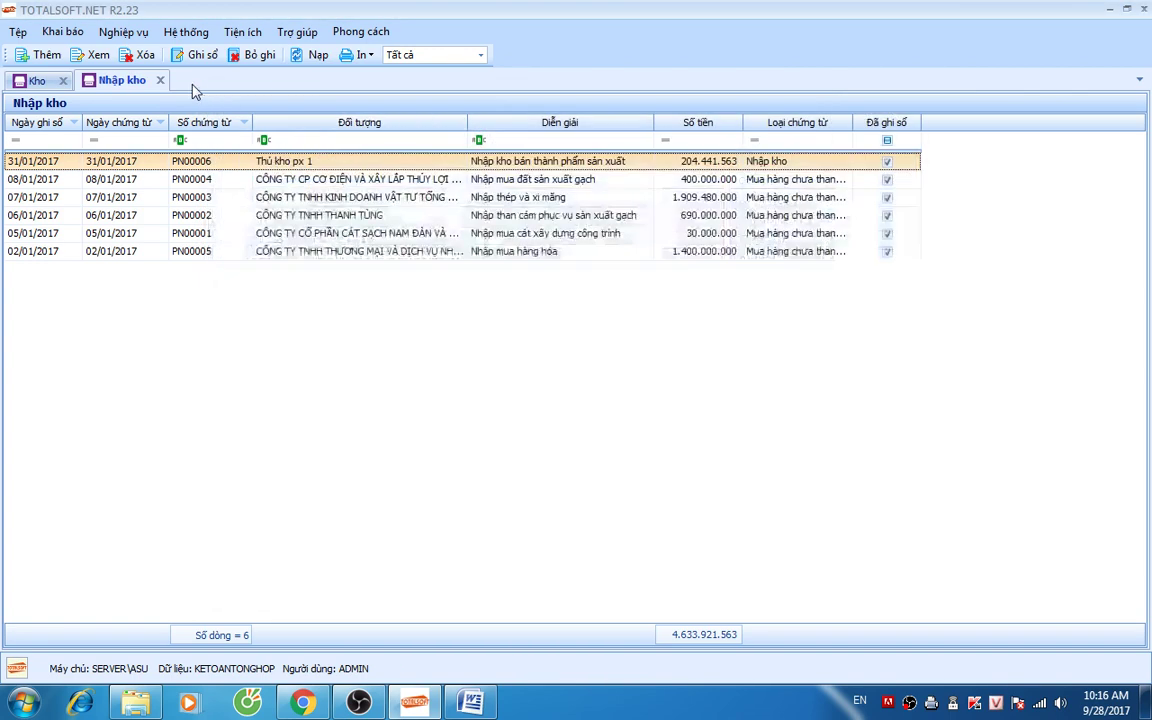
# Step: Review the finished-product record of BTP01, including its inventory accounts and material norms, and close the product and receipt lists
pyautogui.click(62, 31)
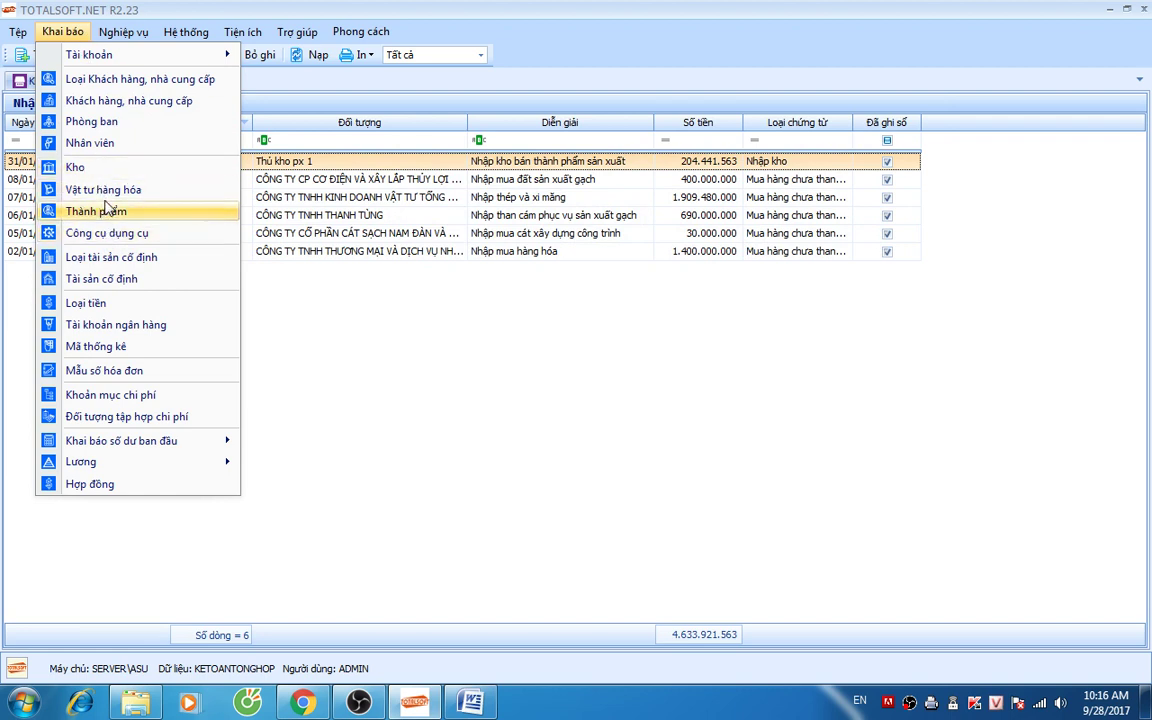
pyautogui.click(107, 208)
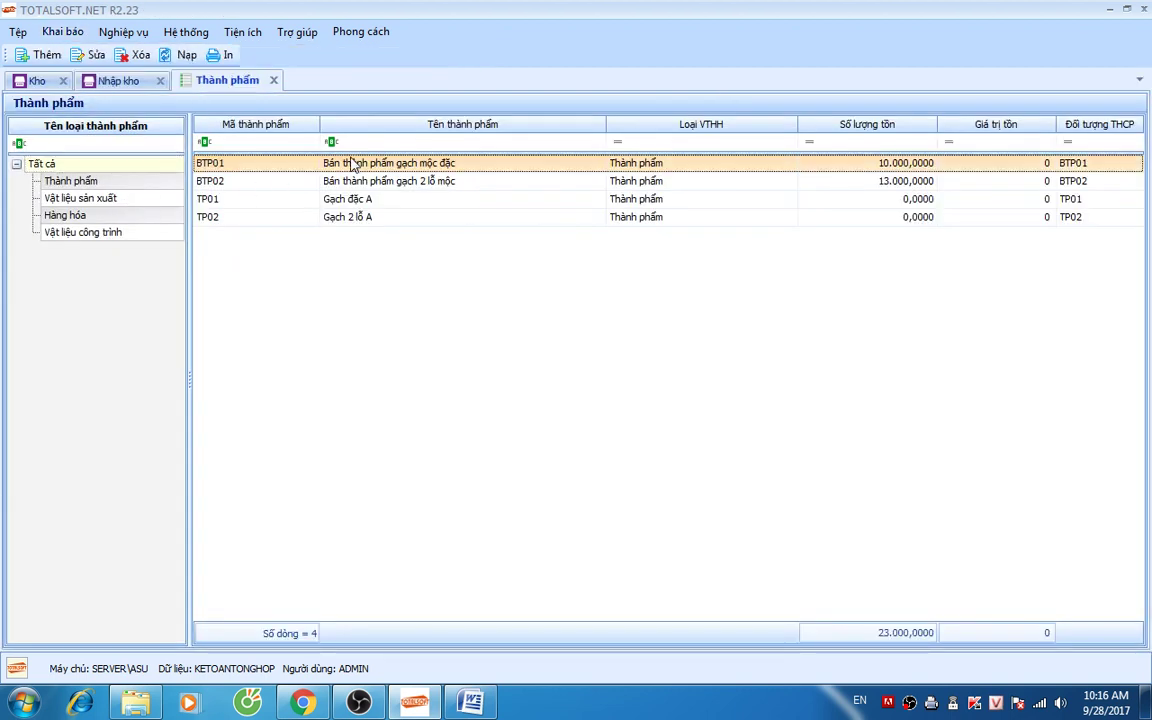
pyautogui.doubleClick(527, 170)
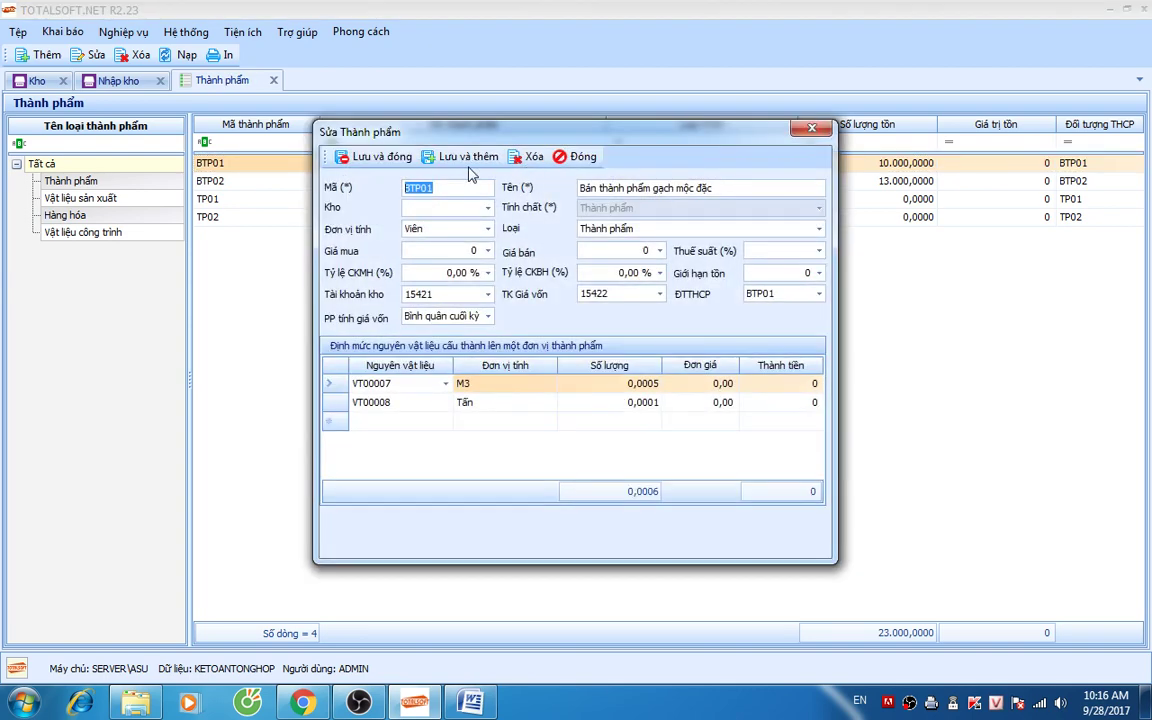
pyautogui.click(580, 157)
pyautogui.click(273, 80)
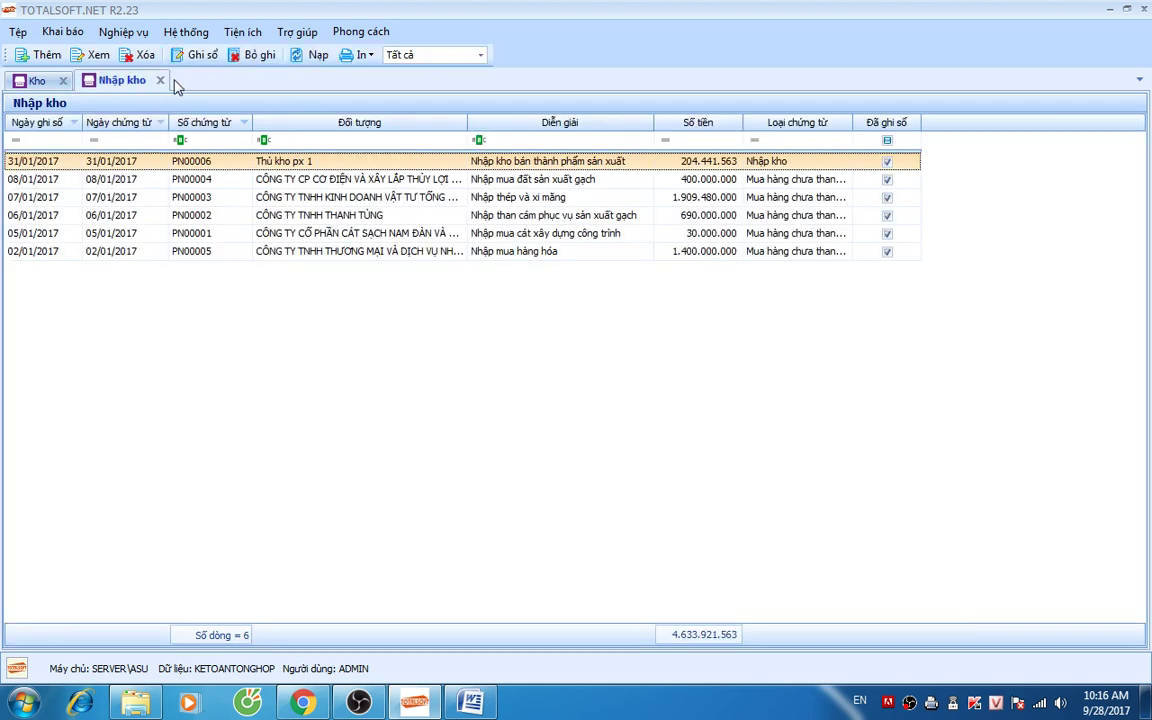
pyautogui.click(160, 80)
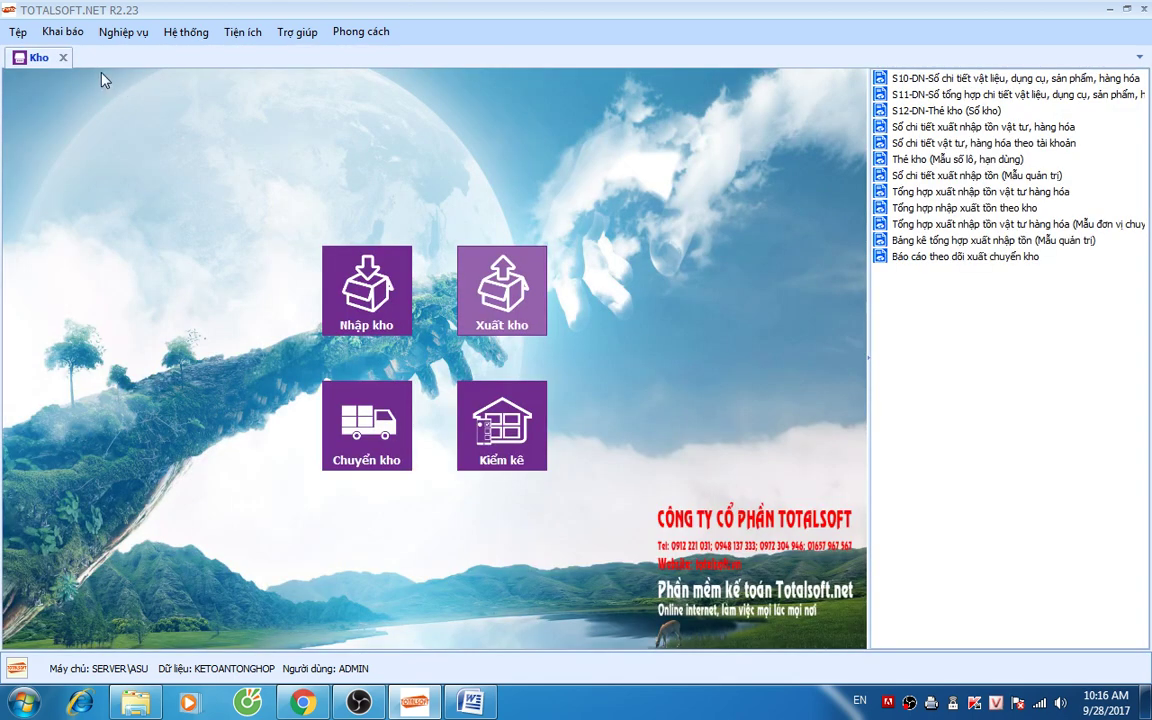
pyautogui.click(928, 192)
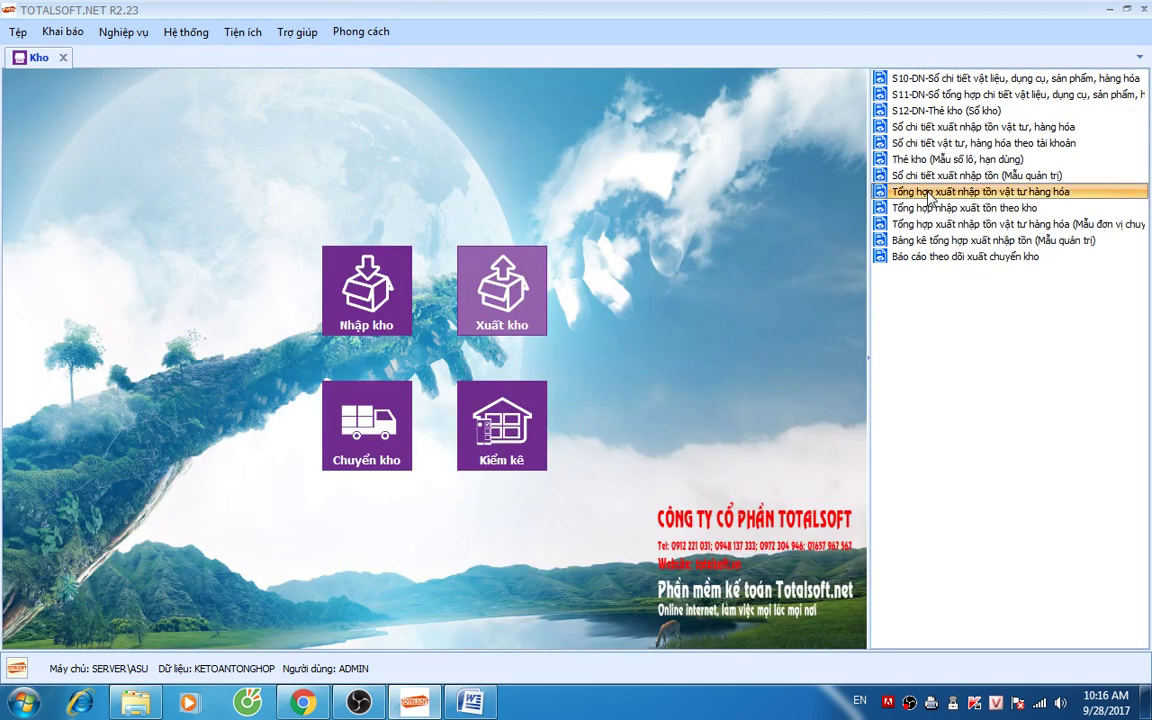
pyautogui.doubleClick(928, 192)
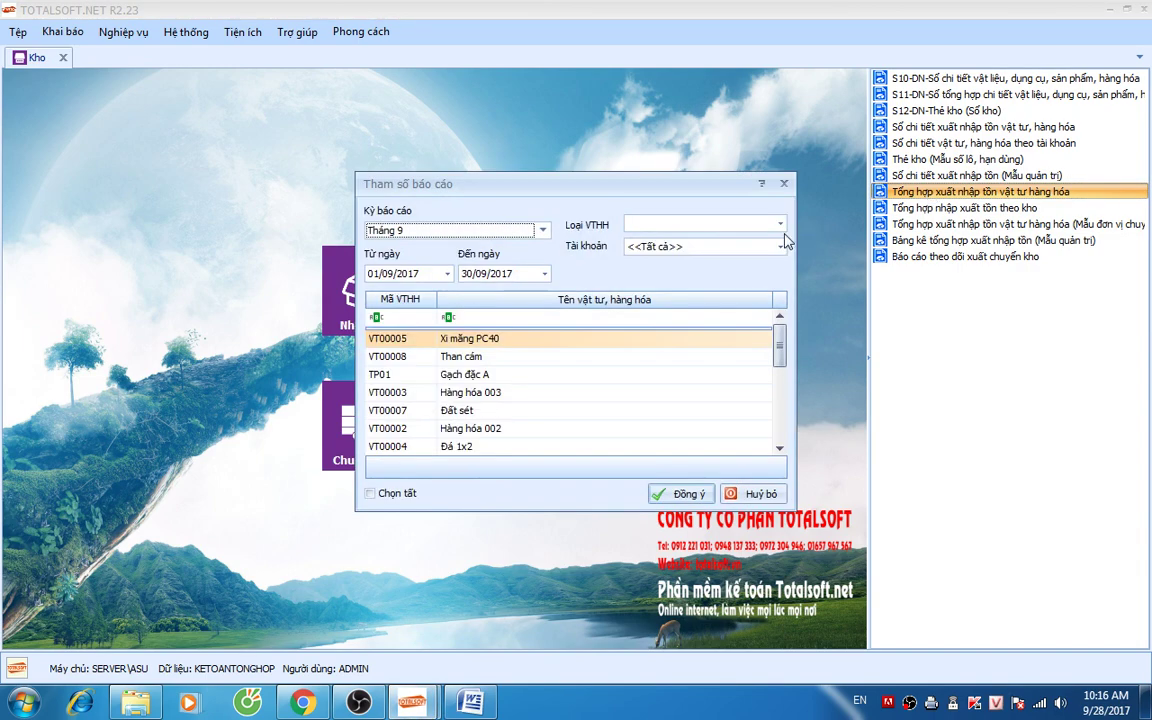
pyautogui.click(690, 246)
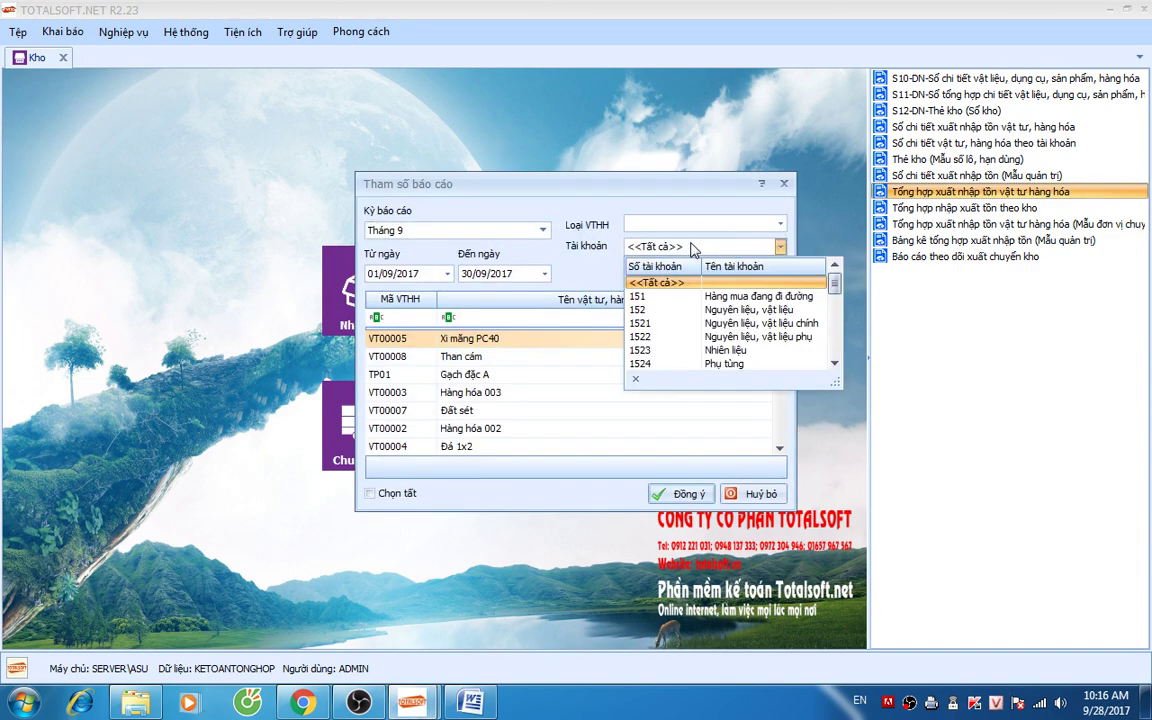
pyautogui.write('151')
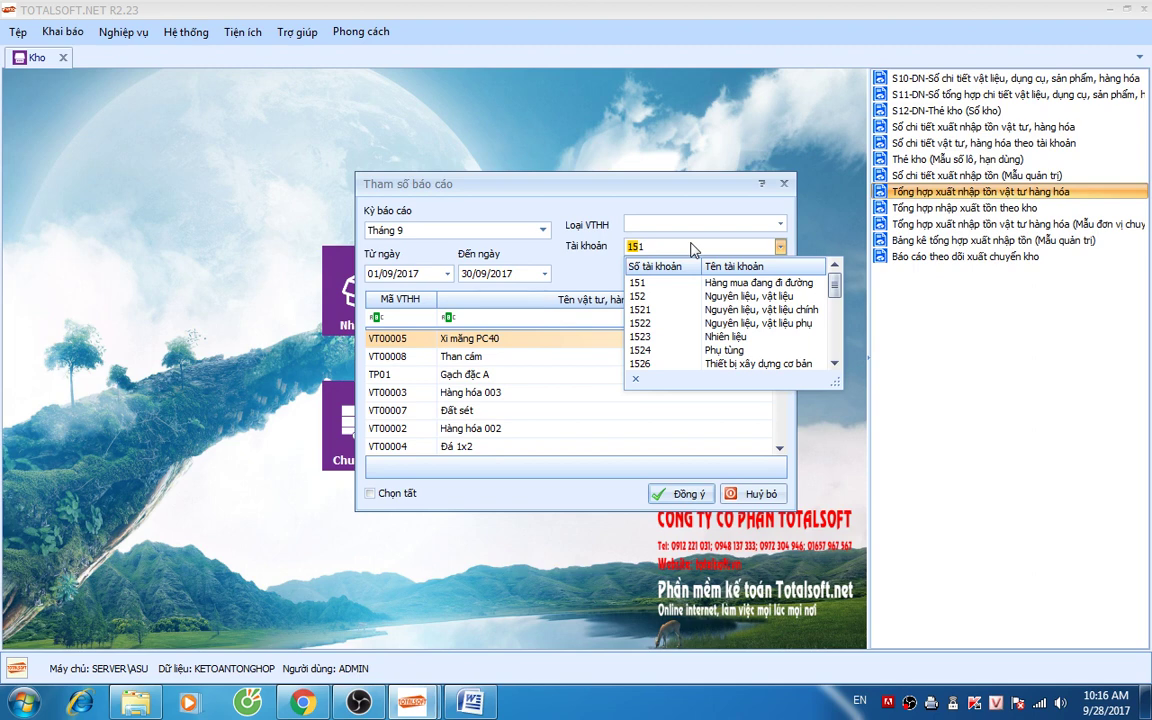
pyautogui.scroll(-5, 680, 335)
pyautogui.scroll(2, 647, 327)
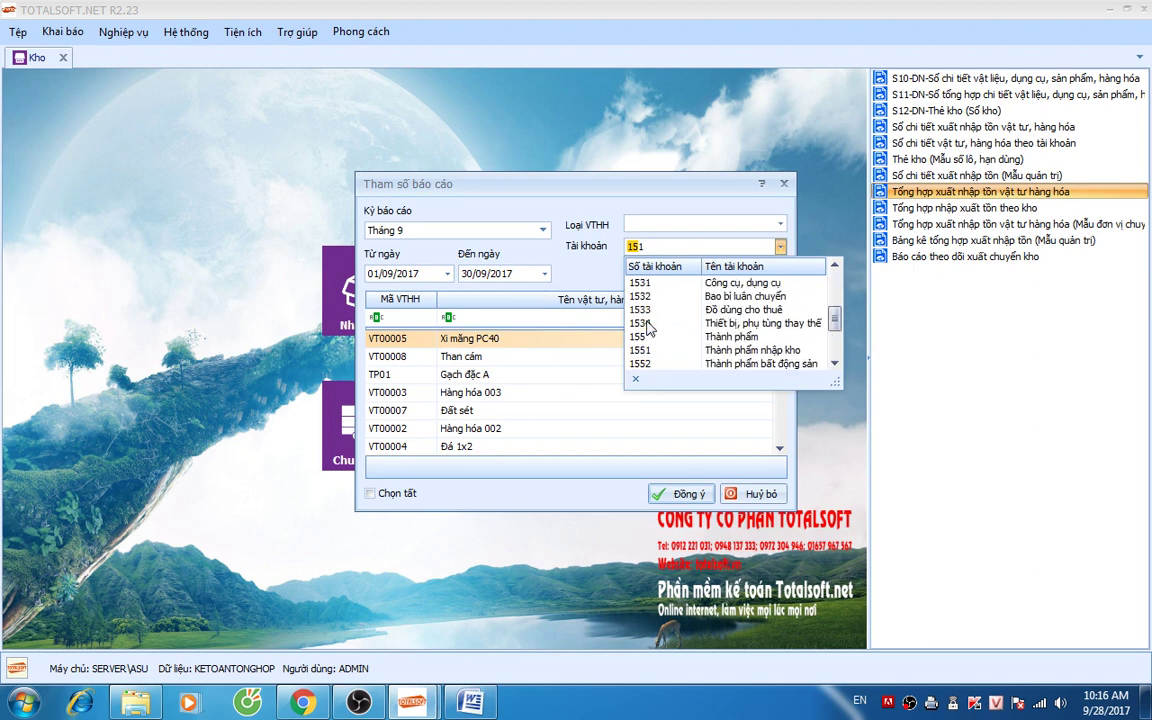
pyautogui.click(530, 220)
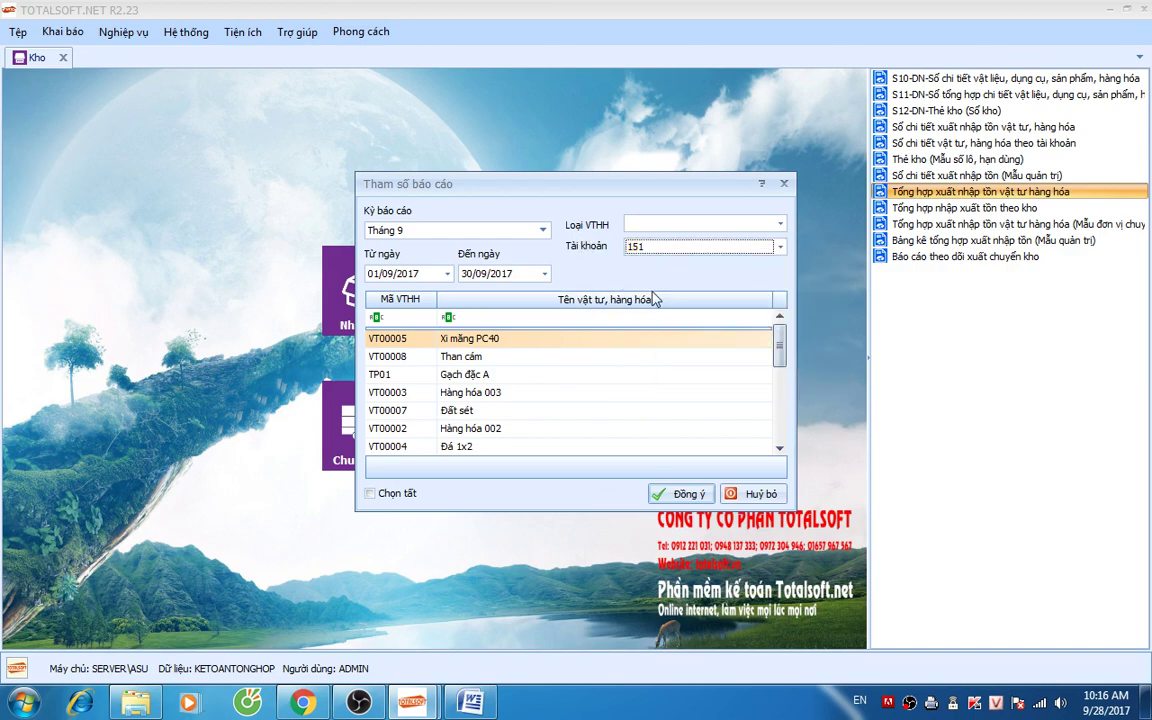
pyautogui.click(762, 496)
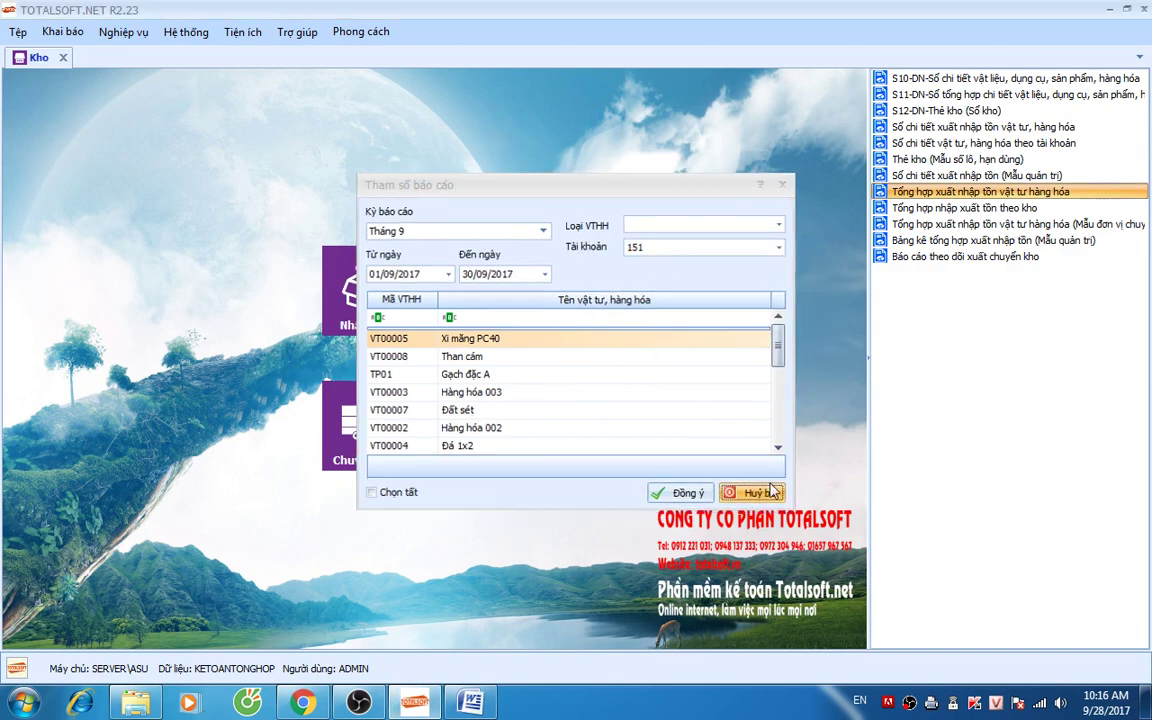
# Step: View the Tổng hợp xuất nhập tồn vật tư hàng hóa report for Tháng 1 with all items selected, and close it
pyautogui.doubleClick(958, 196)
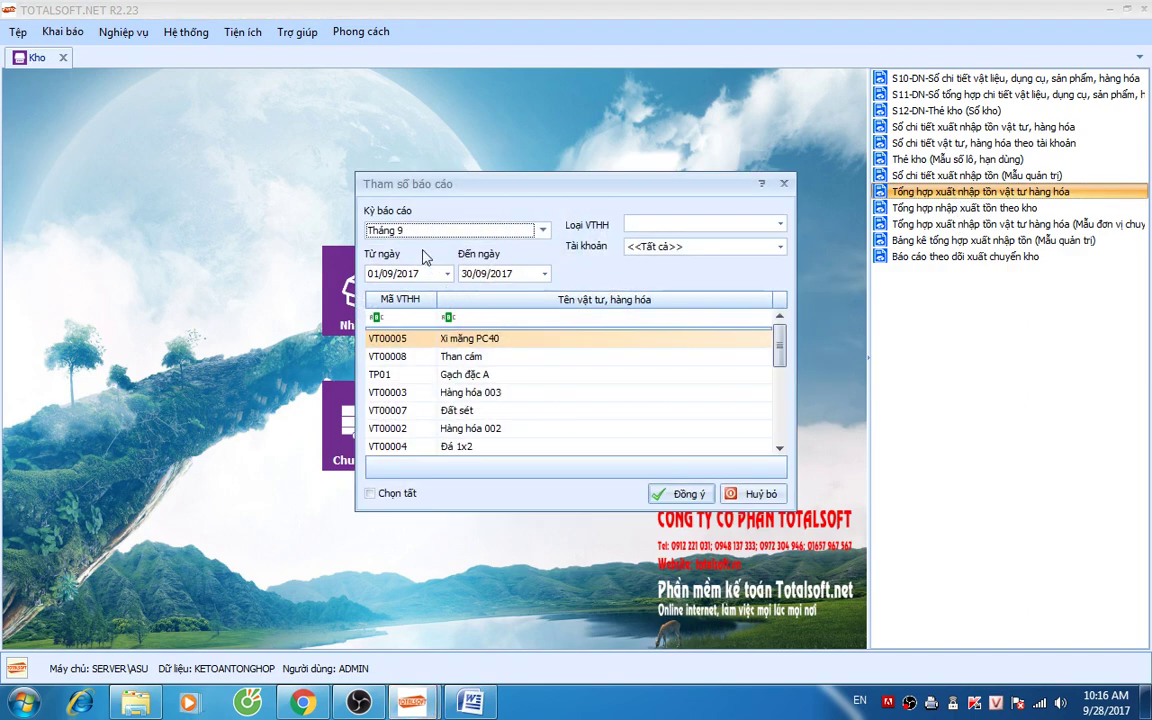
pyautogui.click(385, 230)
pyautogui.scroll(2, 440, 266)
pyautogui.click(440, 265)
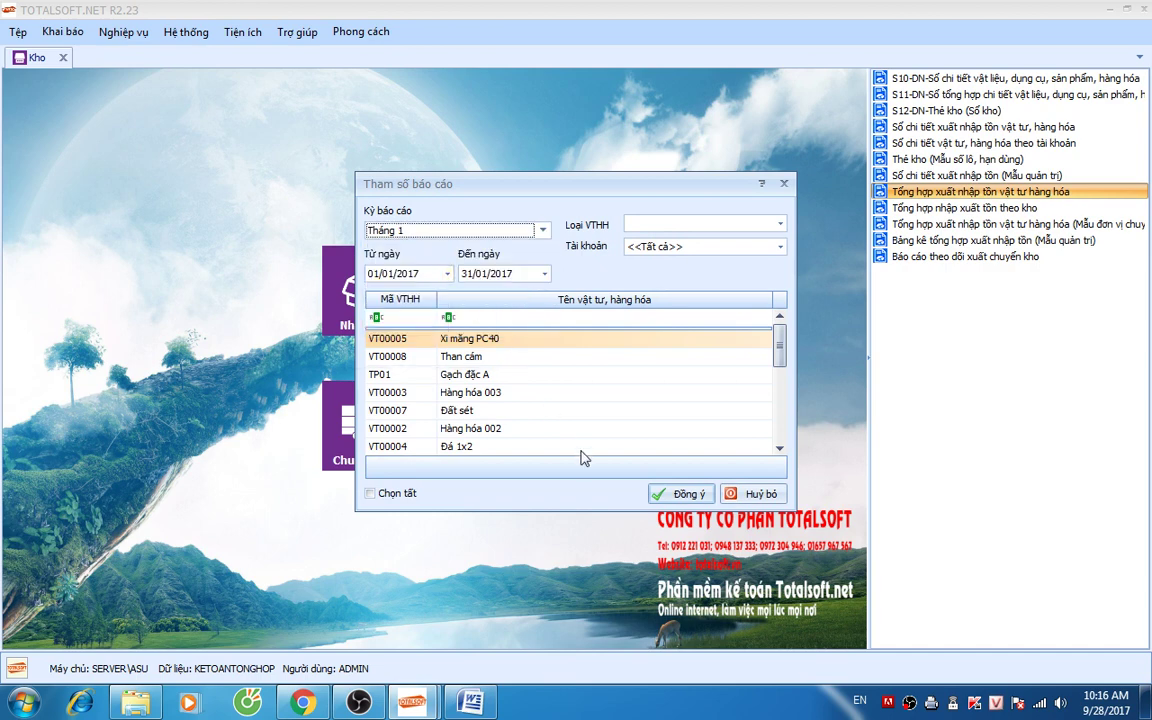
pyautogui.click(376, 493)
pyautogui.scroll(-5, 561, 410)
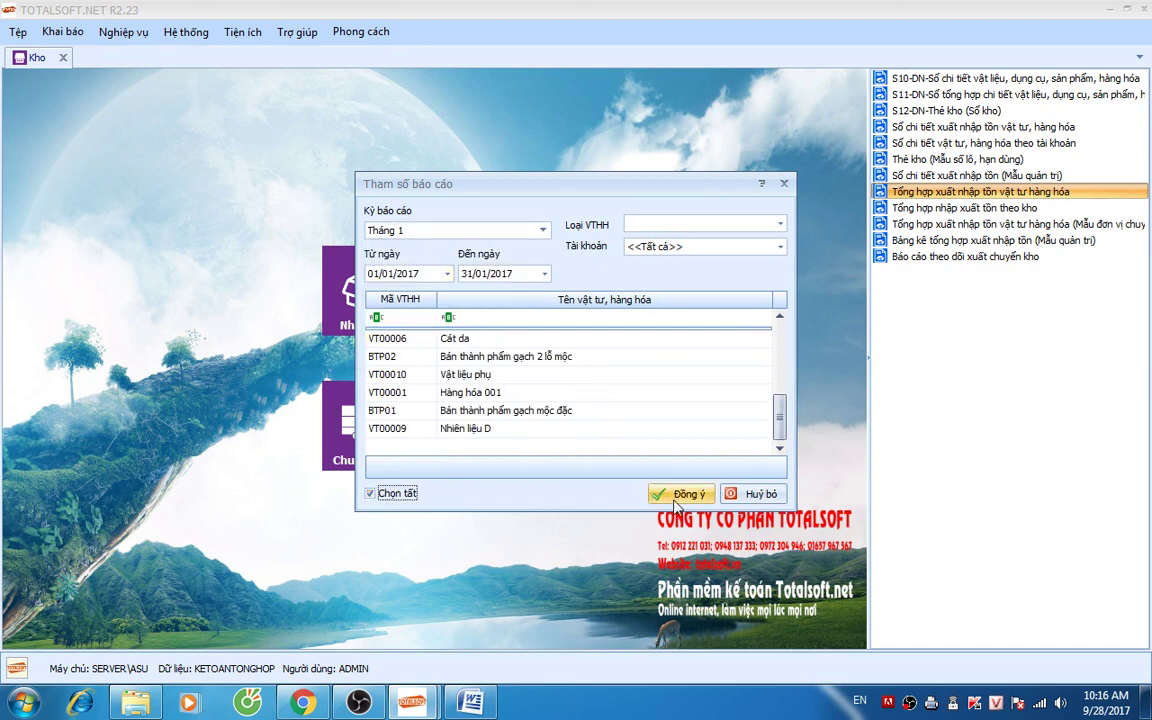
pyautogui.press('Return')
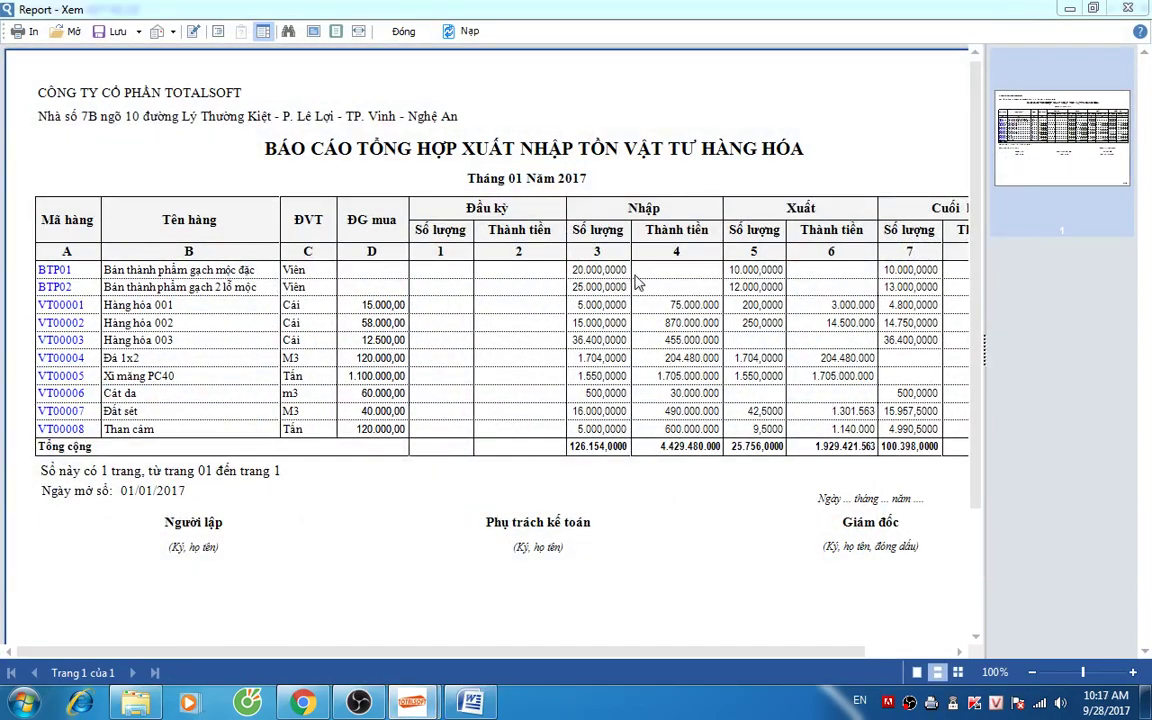
pyautogui.click(400, 30)
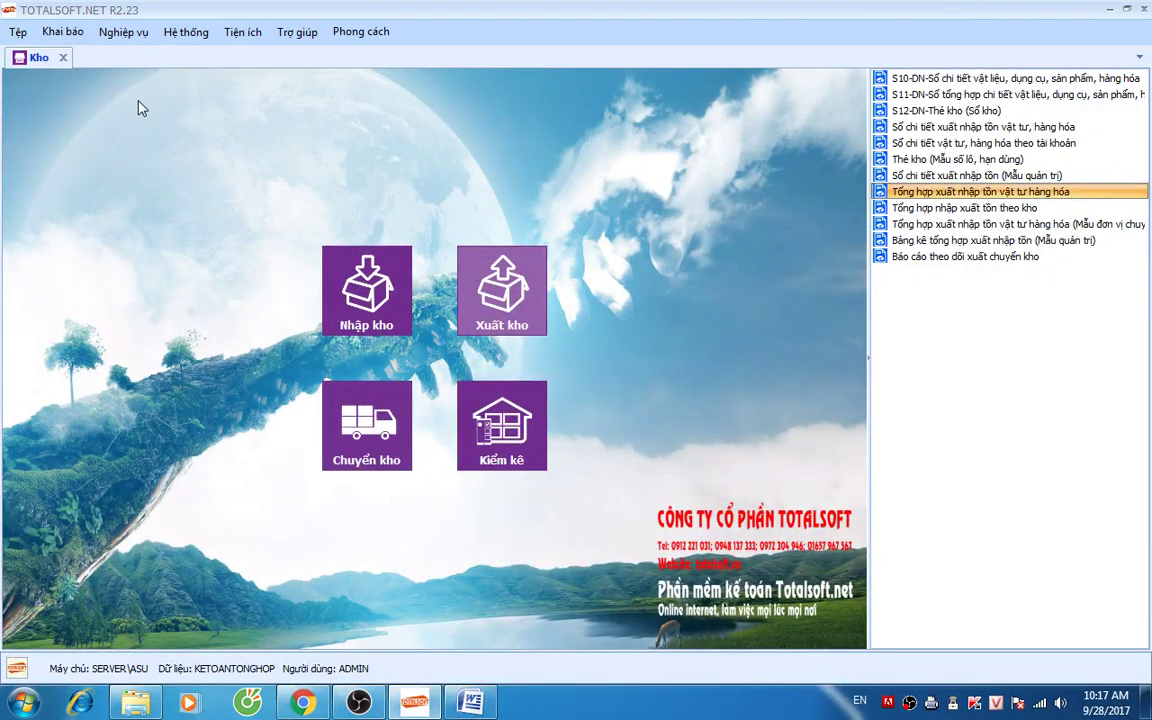
# Step: Reopen semi-finished goods receipt voucher PN00006 for editing, save it again, and close the voucher and receipt list
pyautogui.click(63, 57)
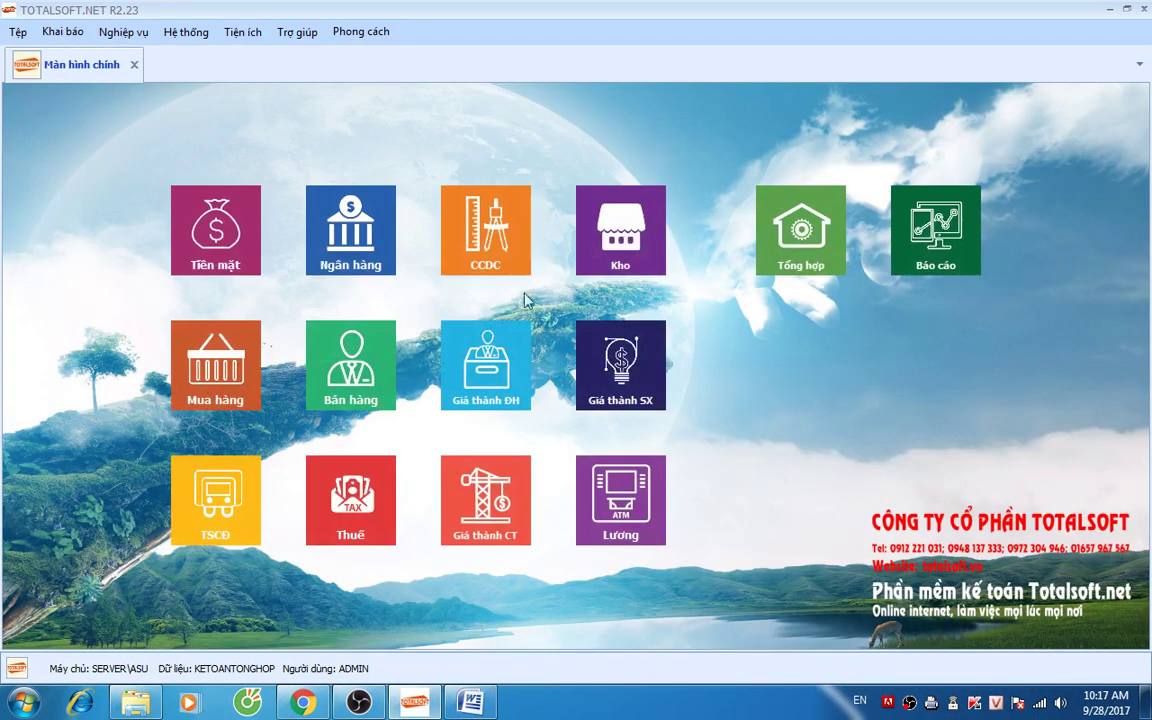
pyautogui.click(581, 242)
pyautogui.click(356, 259)
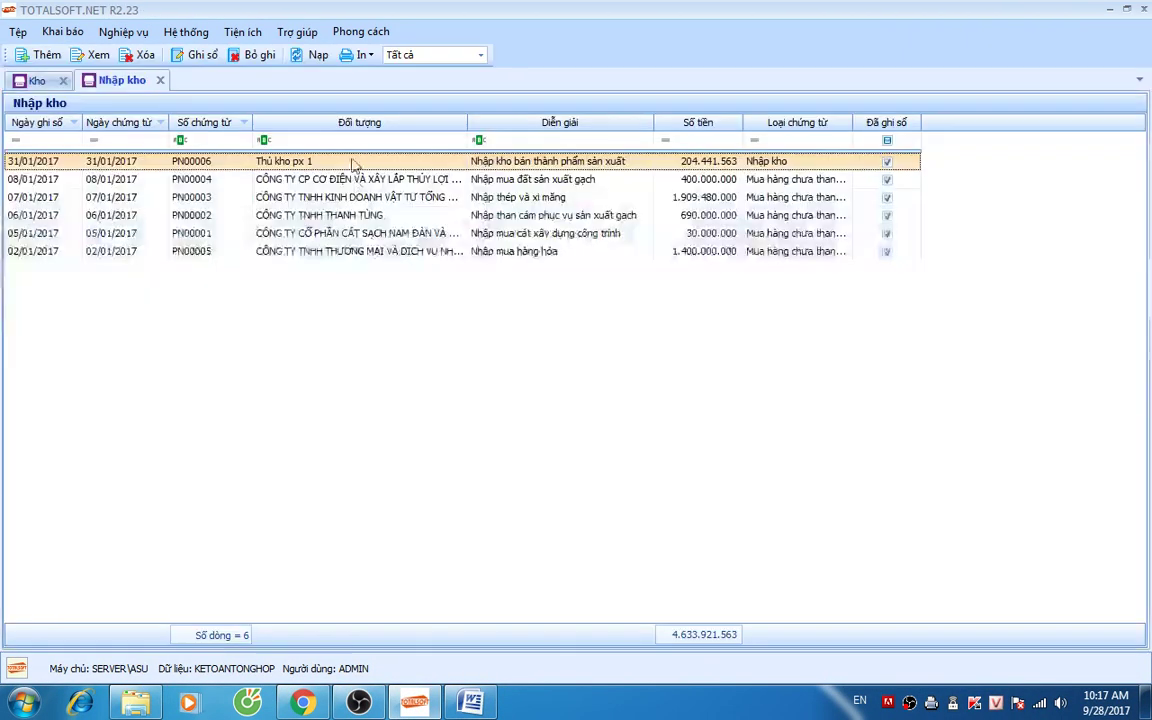
pyautogui.doubleClick(300, 161)
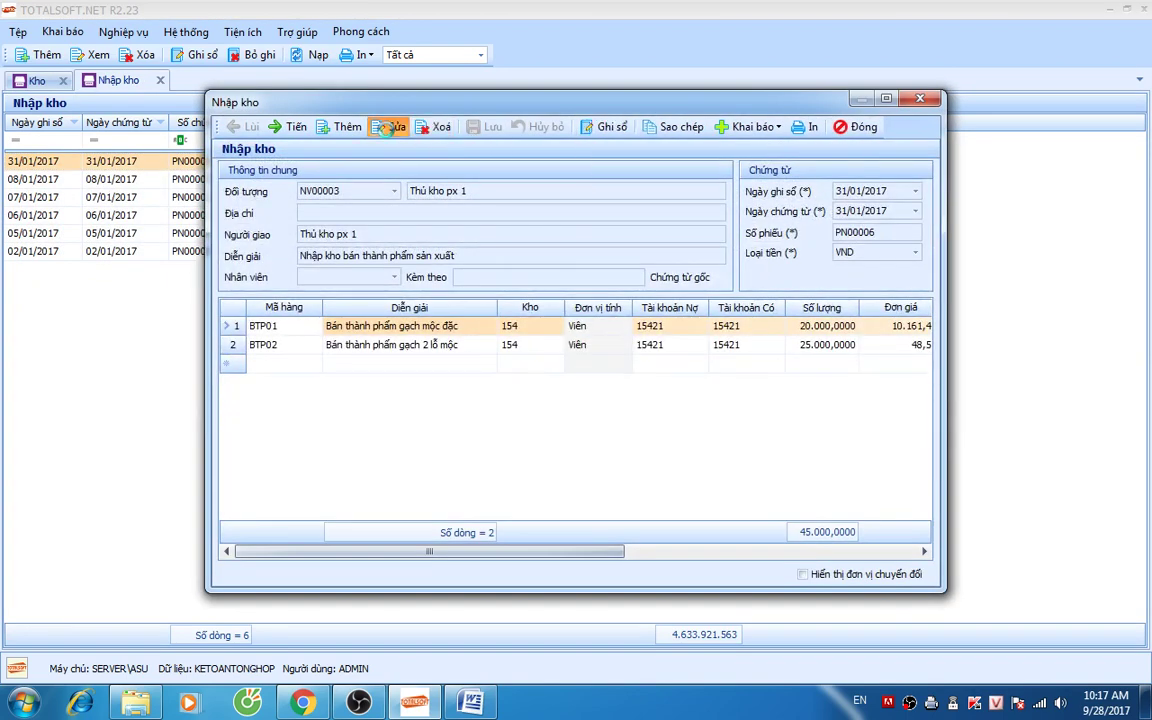
pyautogui.click(388, 126)
pyautogui.click(492, 127)
pyautogui.click(858, 127)
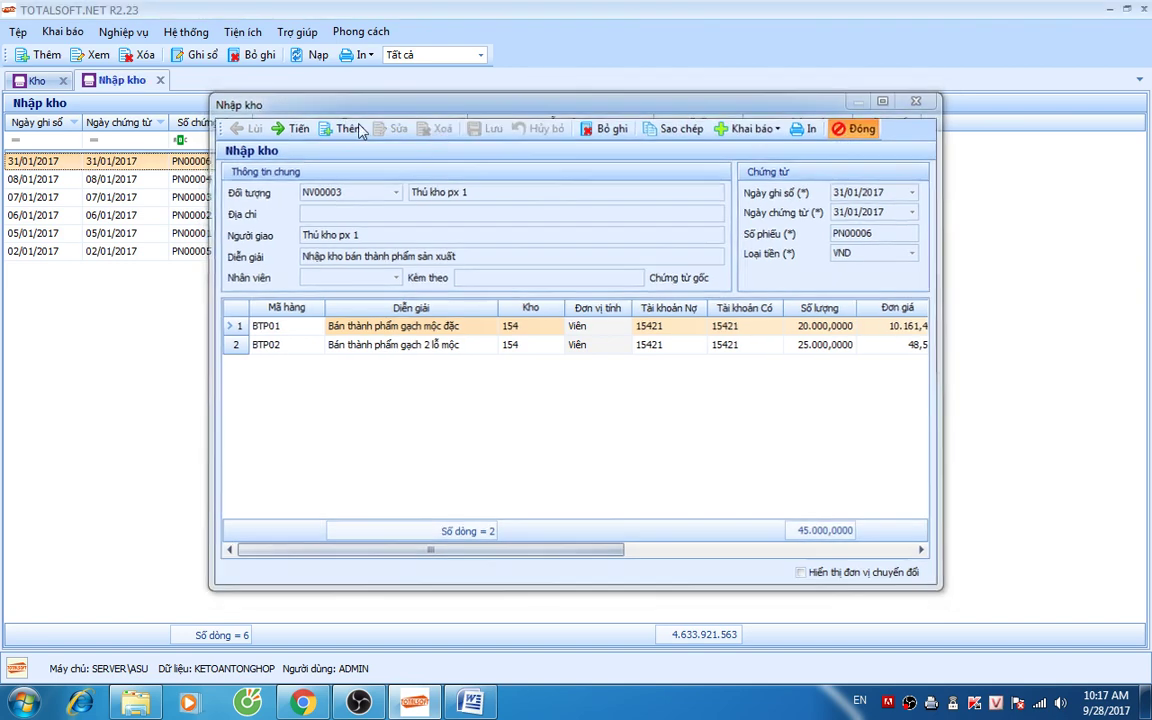
pyautogui.click(160, 80)
# Step: View the Tổng hợp nhập xuất tồn theo kho report for Tháng 1 on warehouse 154, and close it
pyautogui.click(910, 207)
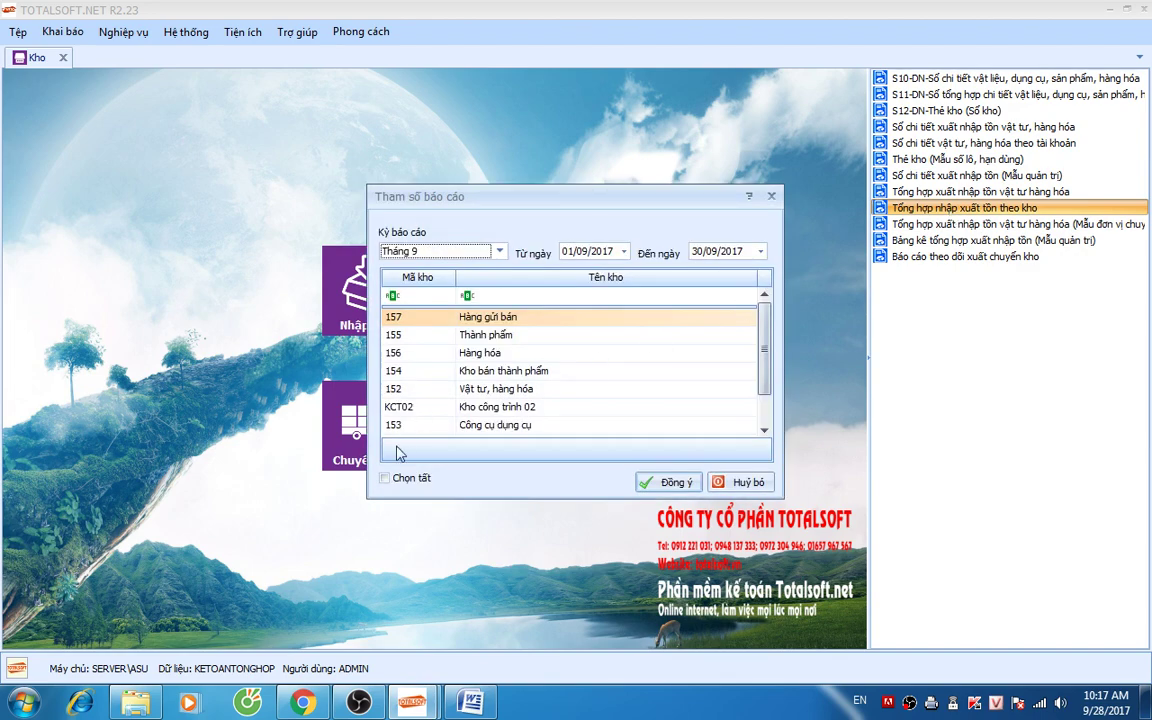
pyautogui.click(455, 251)
pyautogui.scroll(1, 450, 265)
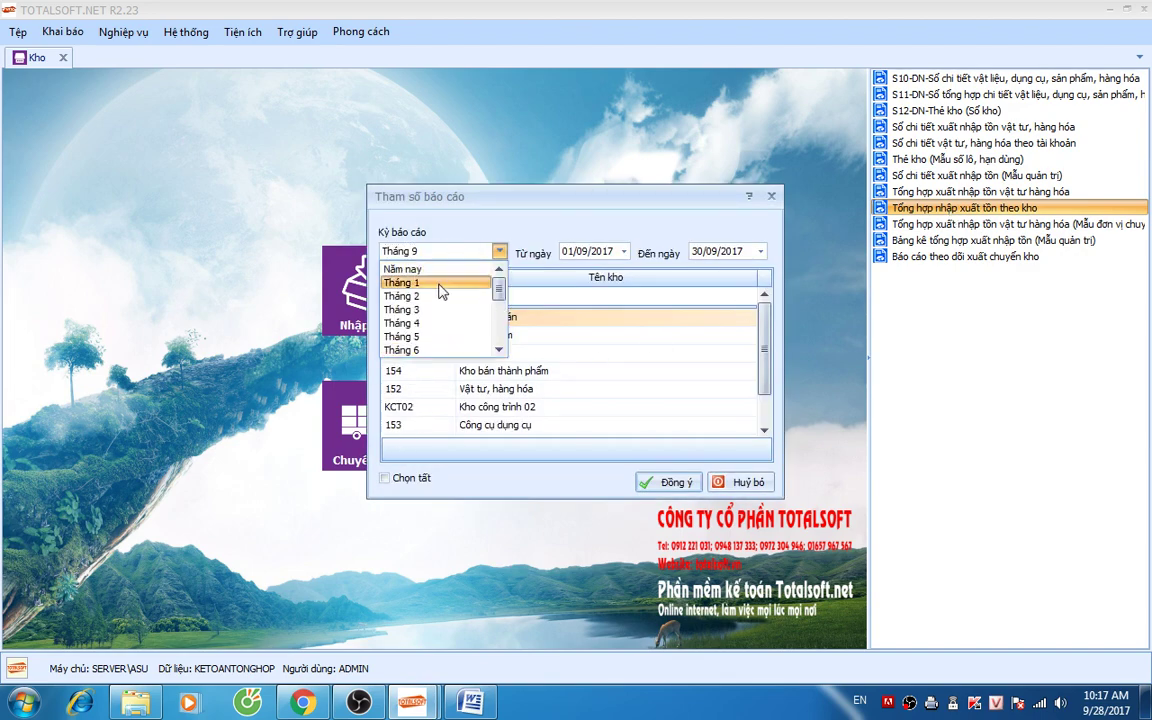
pyautogui.click(440, 285)
pyautogui.click(400, 370)
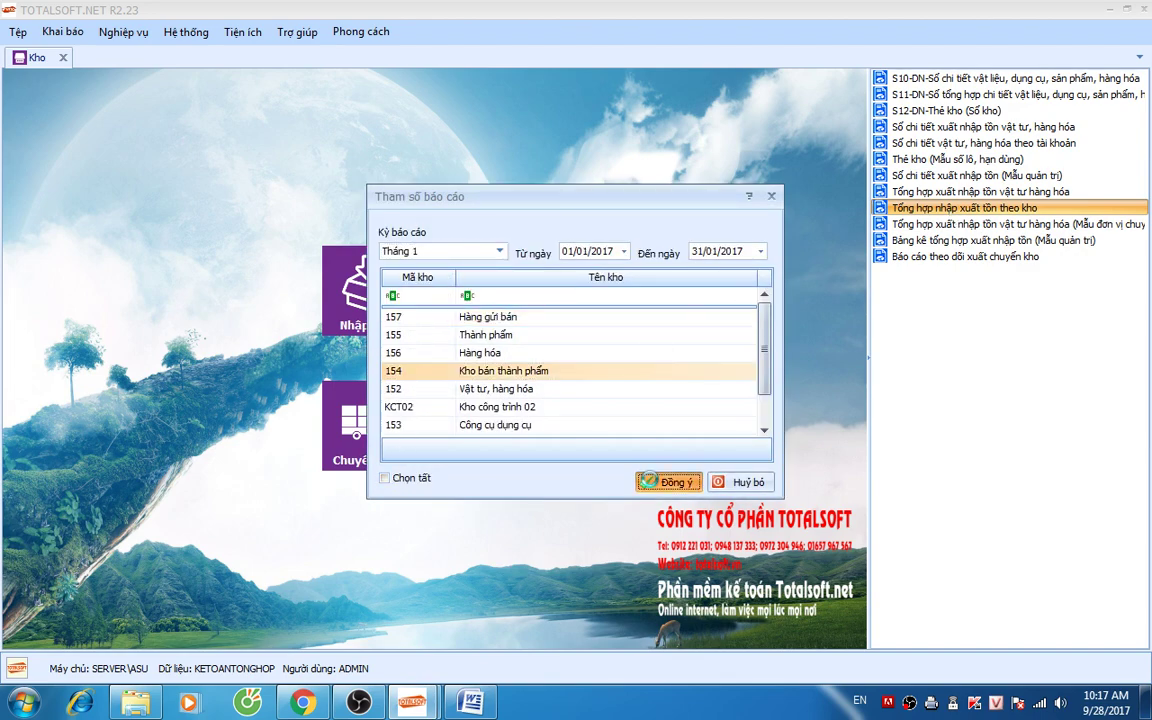
pyautogui.click(670, 482)
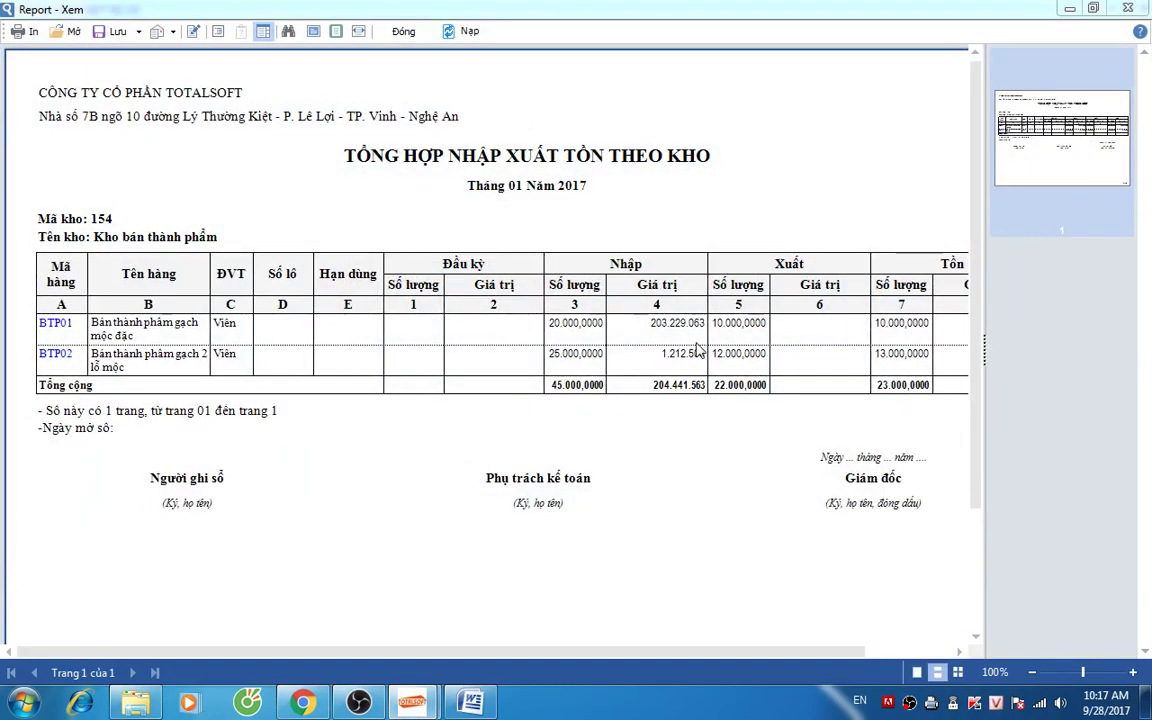
pyautogui.click(403, 31)
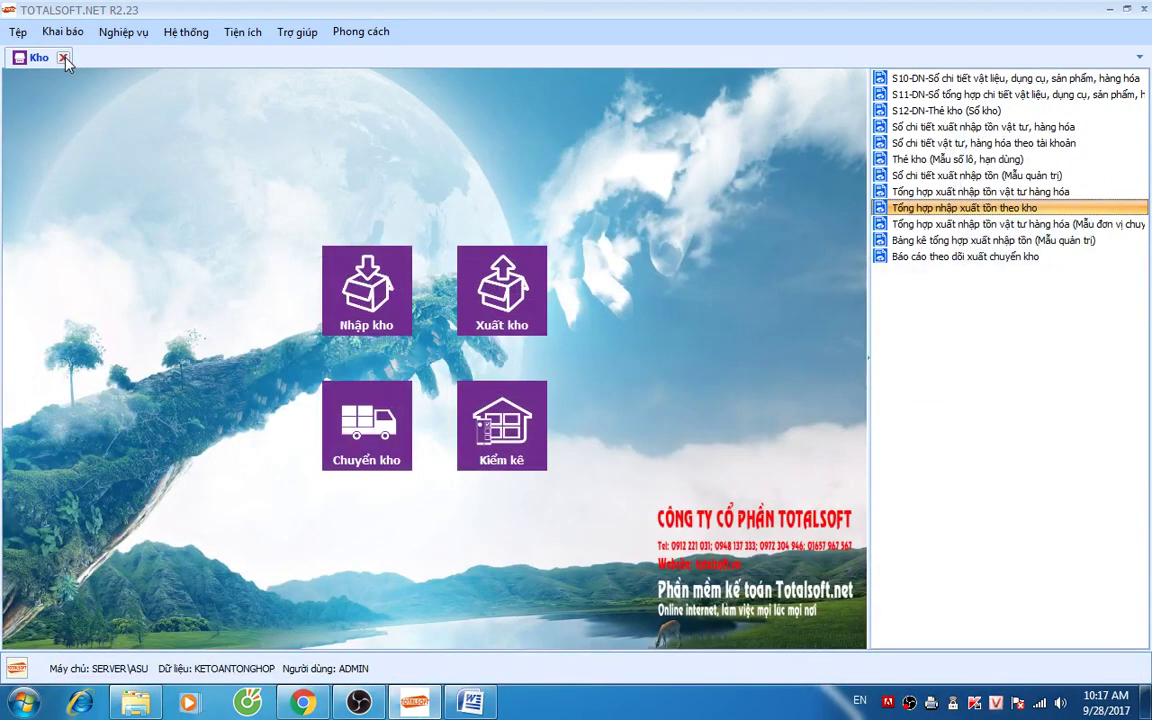
# Step: Leave the warehouse module and recalculate warehouse issue prices for all materials and goods for Tháng 1
pyautogui.click(63, 58)
pyautogui.click(62, 31)
pyautogui.moveTo(112, 34)
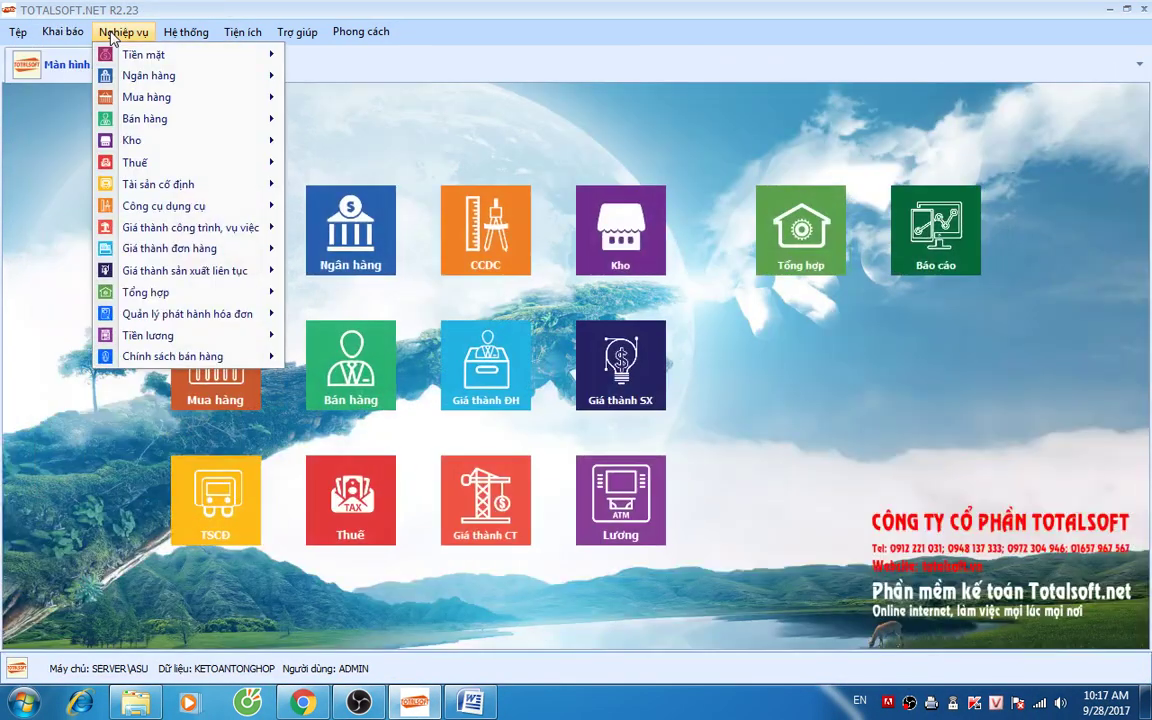
pyautogui.moveTo(136, 140)
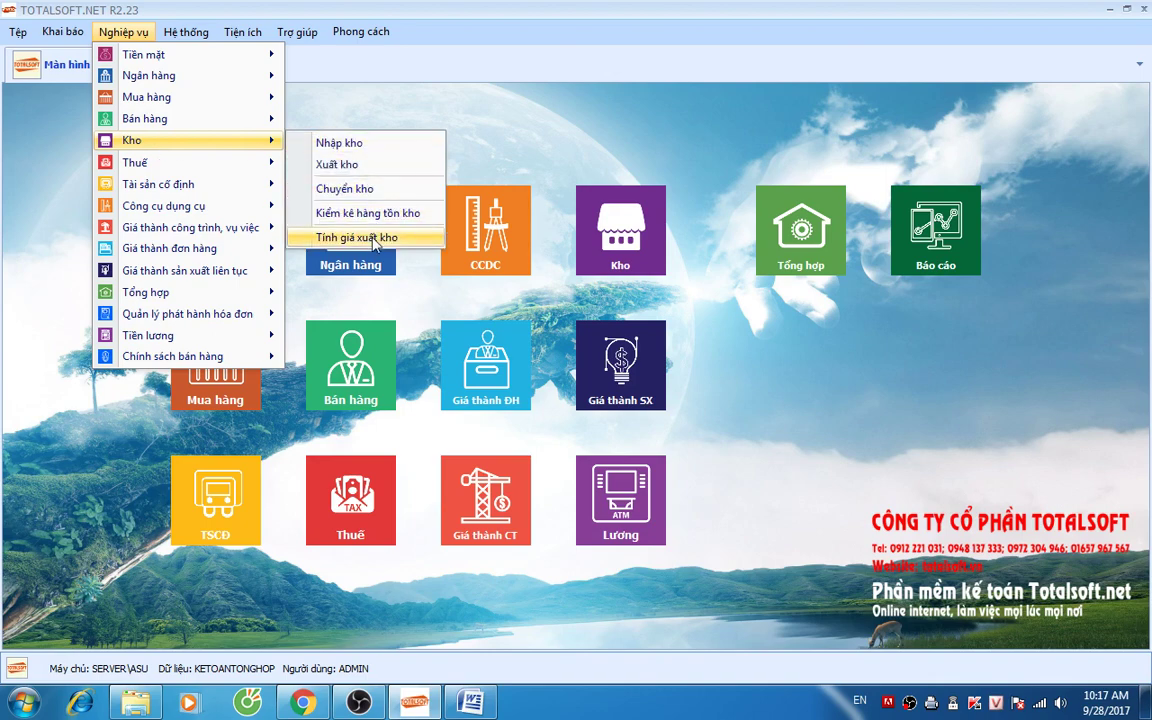
pyautogui.click(376, 238)
pyautogui.click(550, 360)
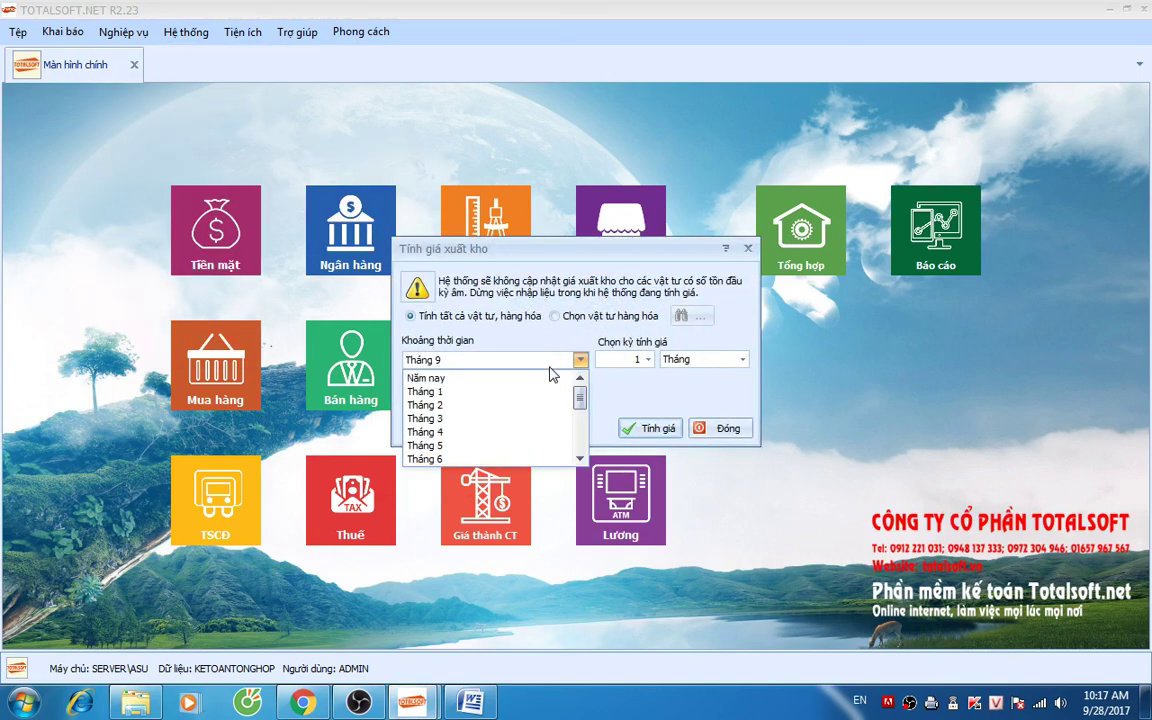
pyautogui.click(540, 391)
pyautogui.click(648, 428)
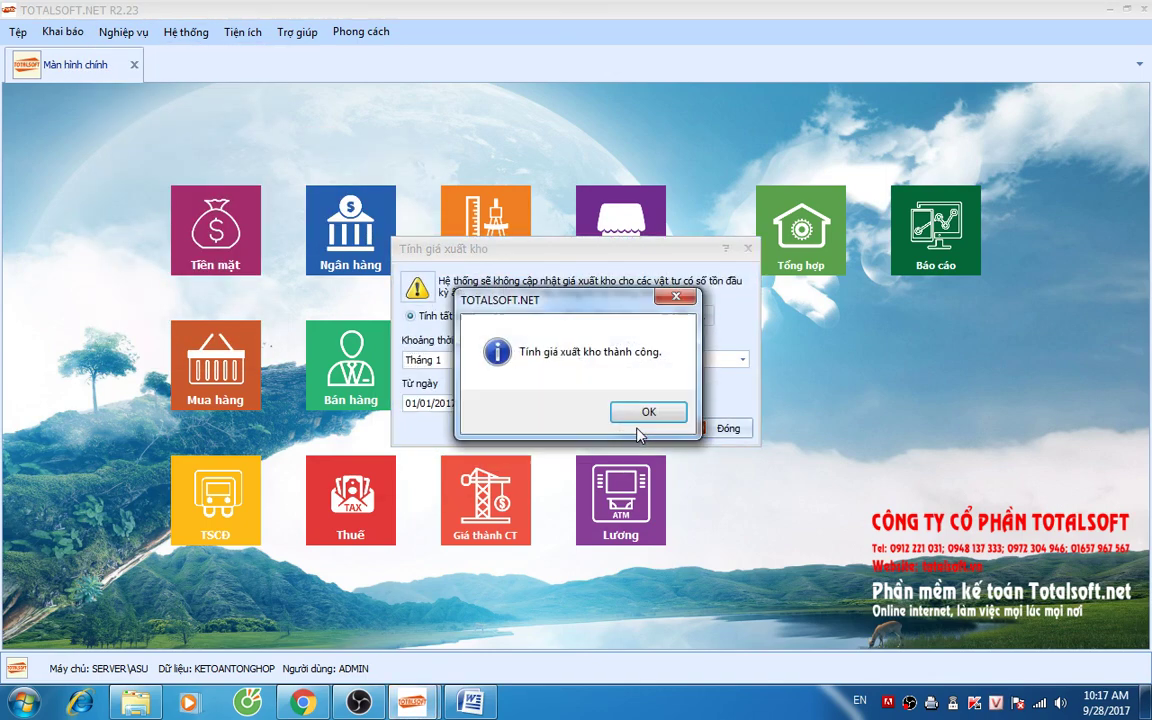
pyautogui.click(645, 412)
# Step: Check the unit costs on semi-finished goods issue voucher PX00004, and close the voucher and issue list
pyautogui.click(580, 328)
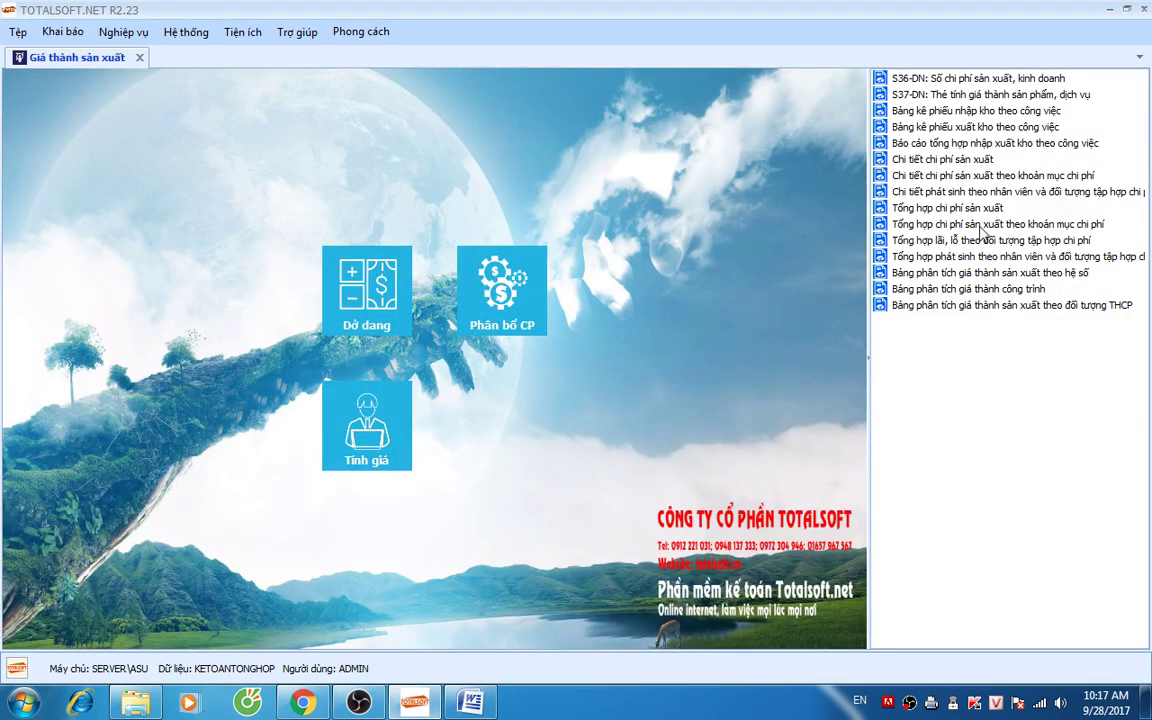
pyautogui.click(141, 59)
pyautogui.click(555, 212)
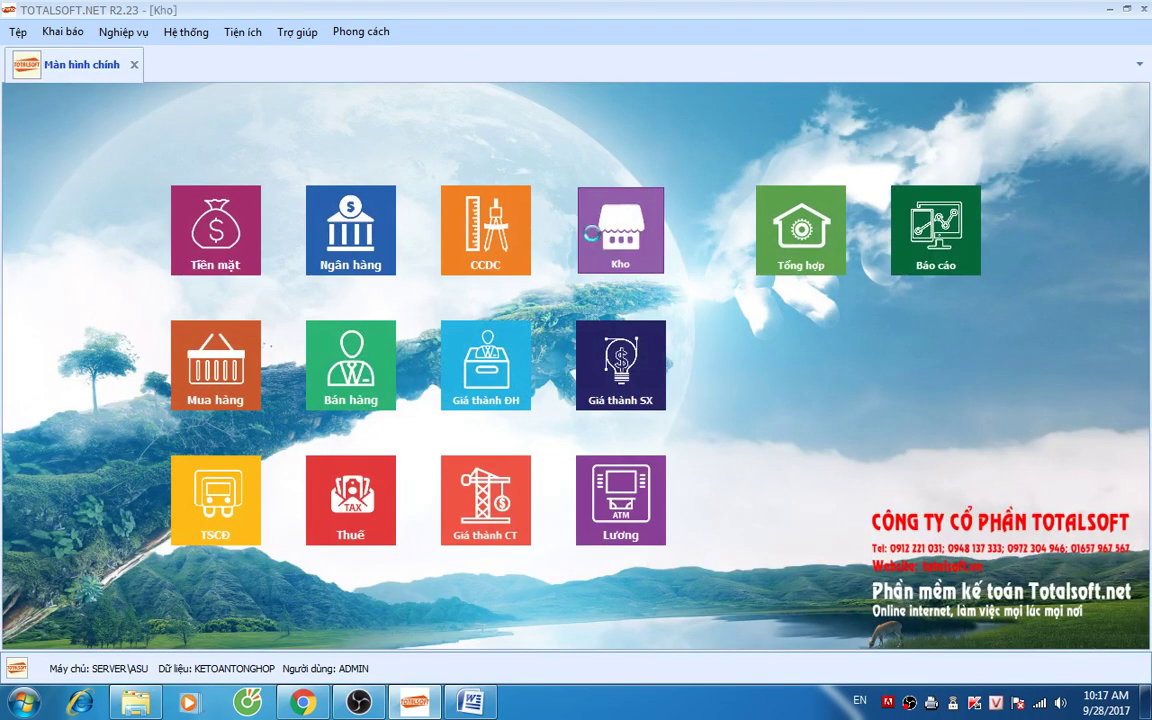
pyautogui.click(488, 292)
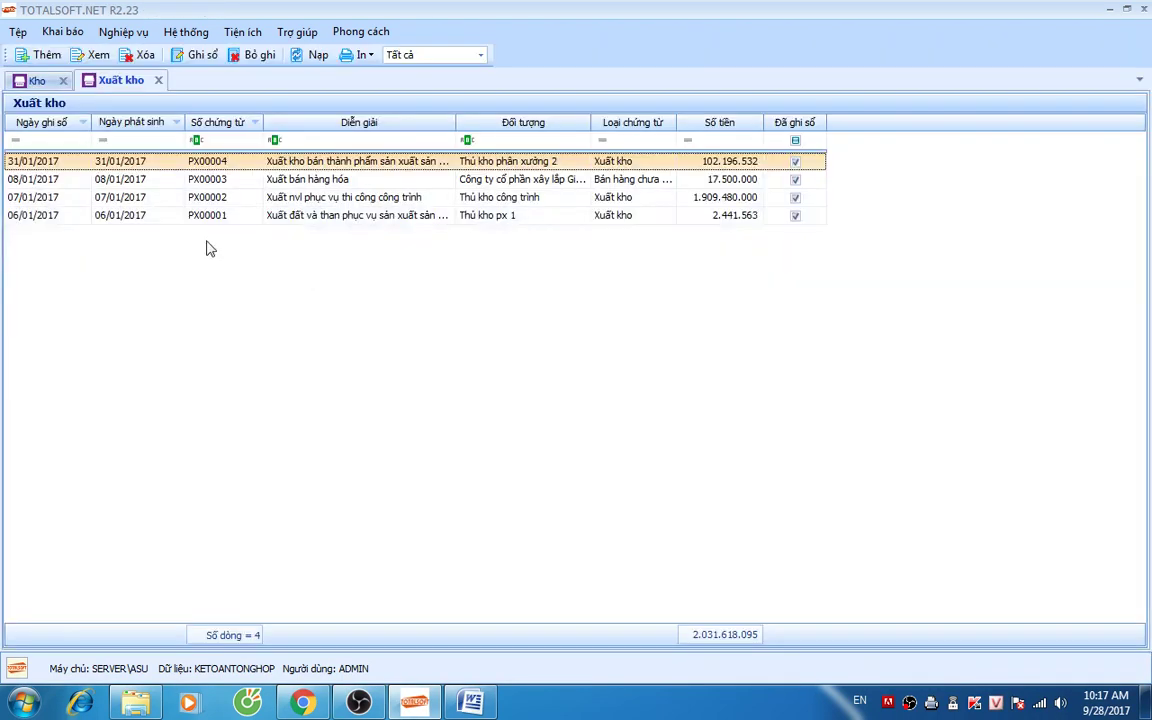
pyautogui.doubleClick(689, 162)
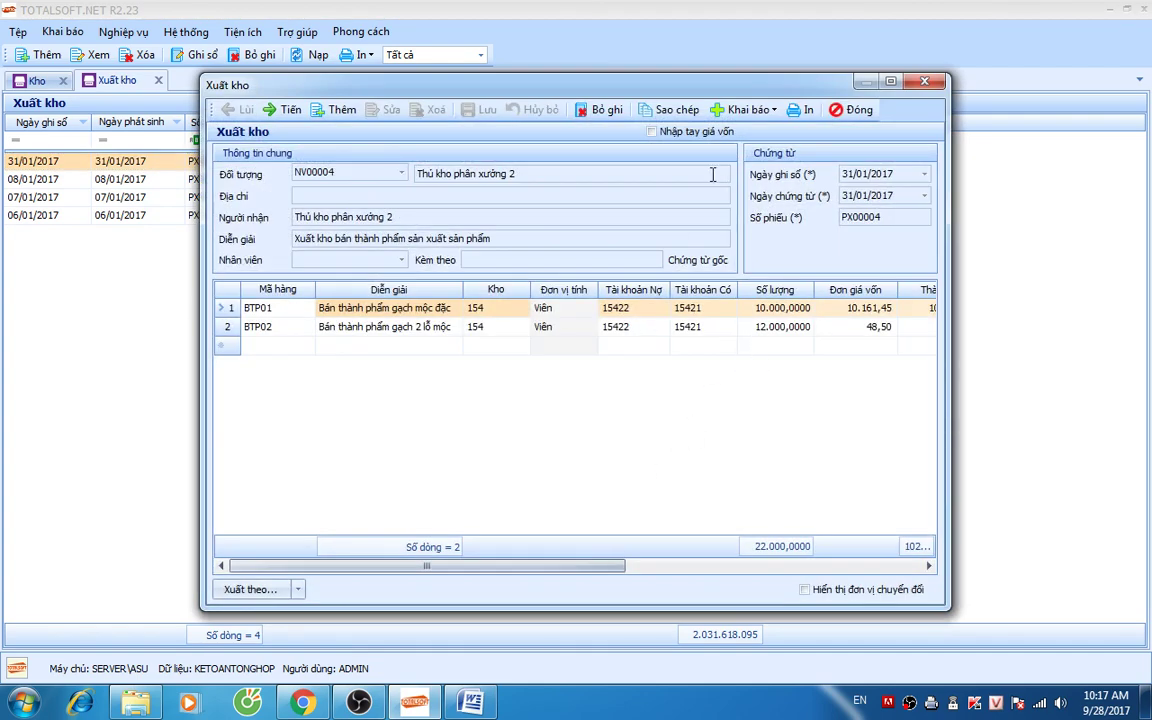
pyautogui.click(855, 109)
pyautogui.click(158, 80)
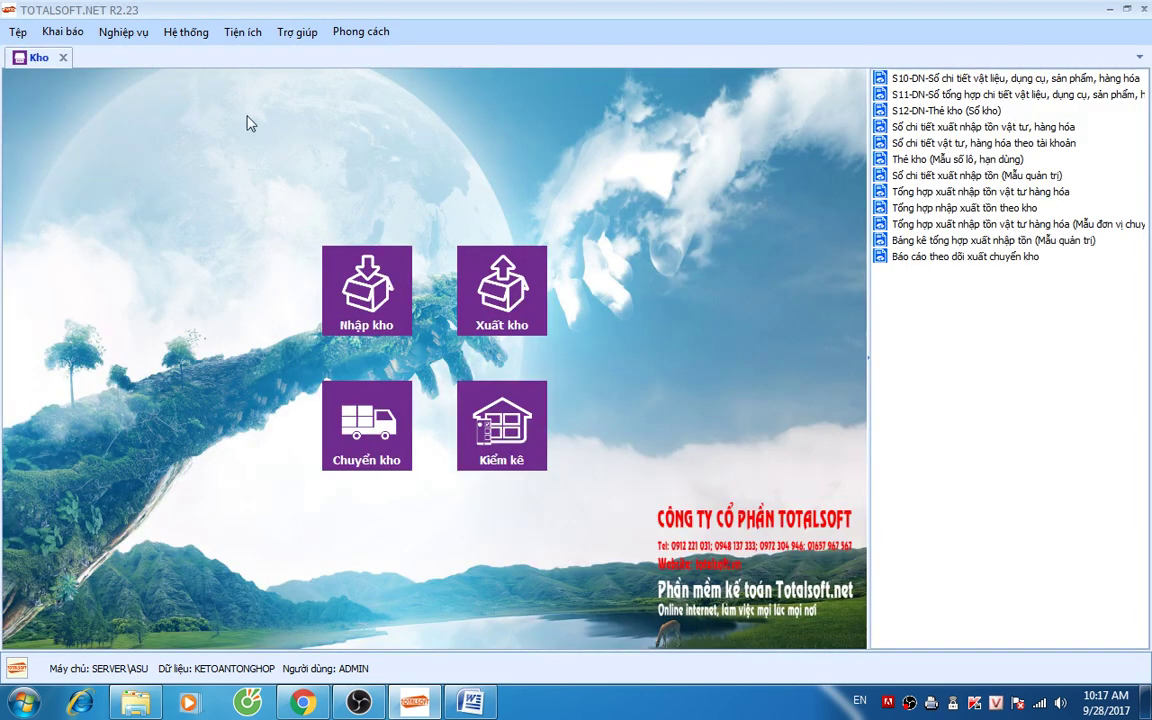
# Step: View the F01-DN-Bảng cân đối tài khoản report for Tháng 1 at account level 2, and close it
pyautogui.click(63, 58)
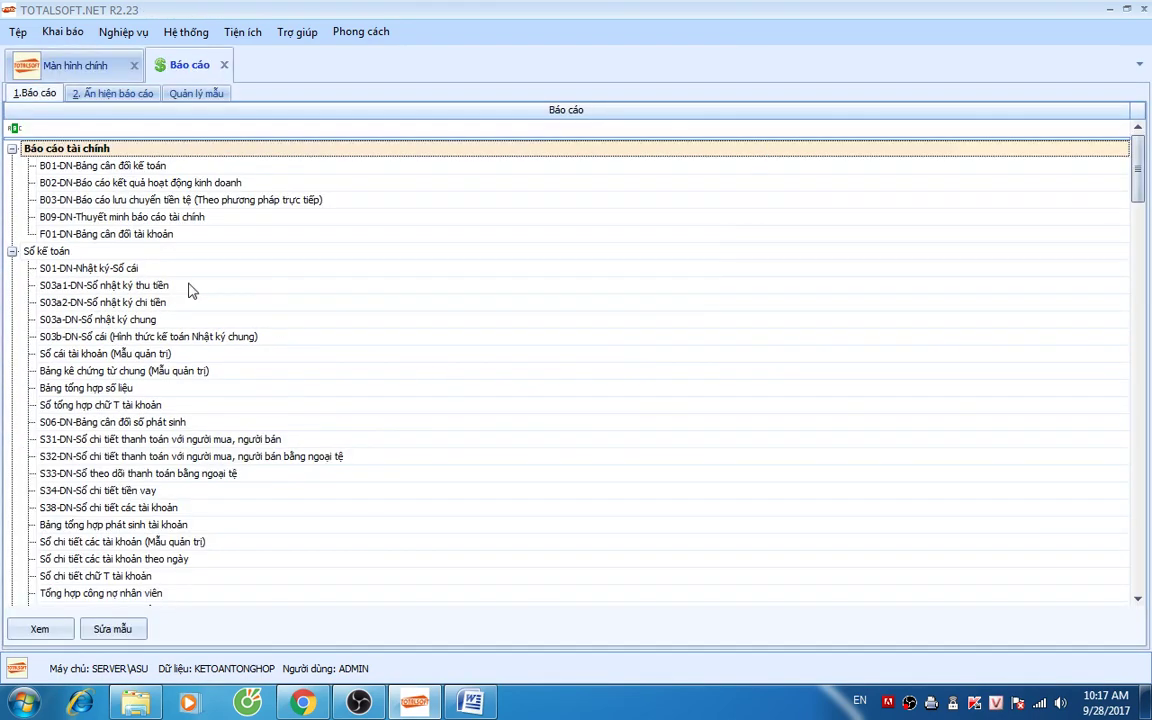
pyautogui.doubleClick(226, 234)
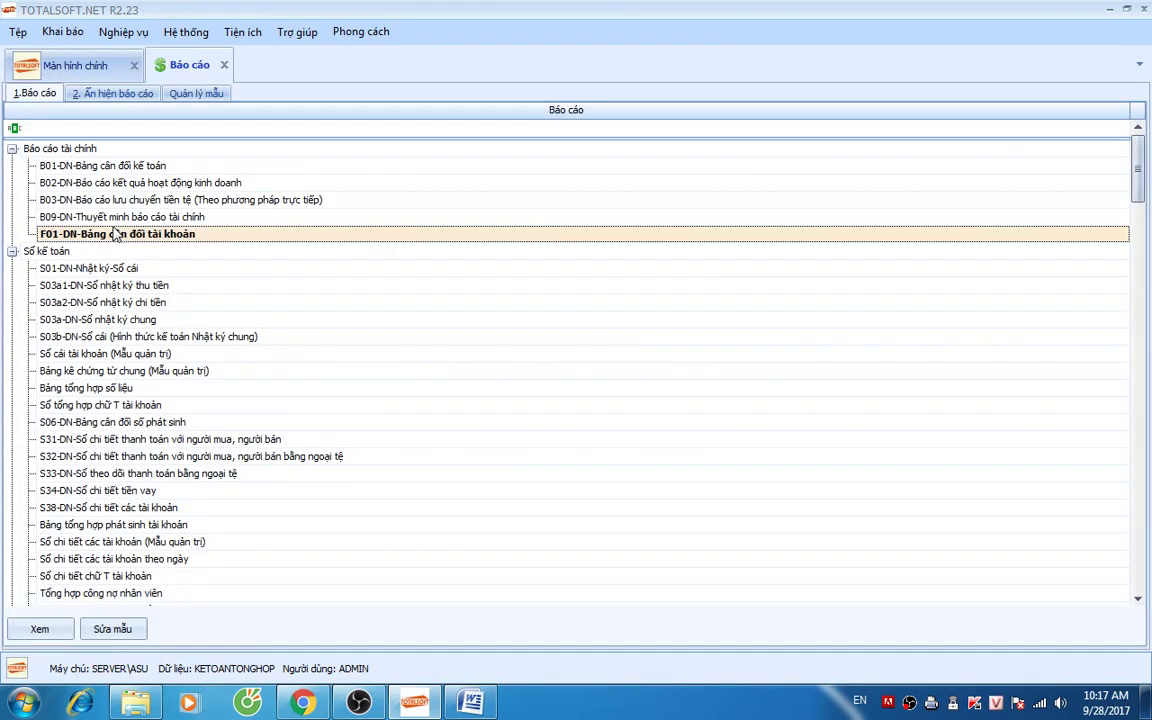
pyautogui.click(613, 365)
pyautogui.click(636, 401)
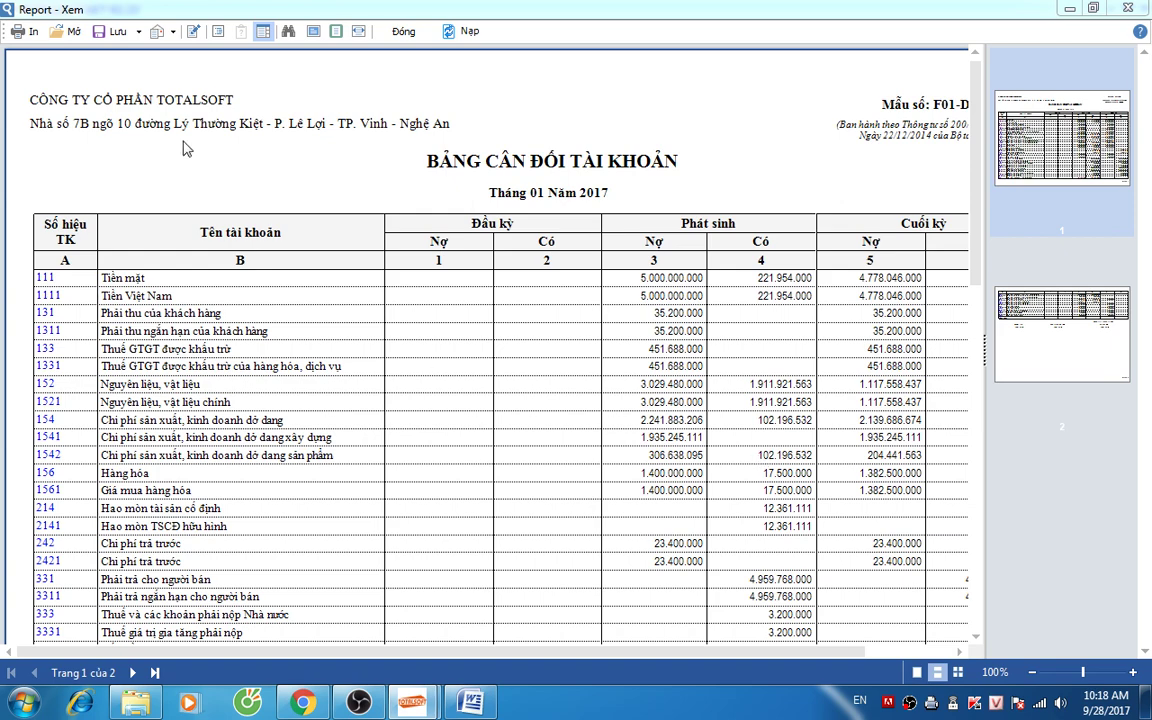
pyautogui.click(400, 31)
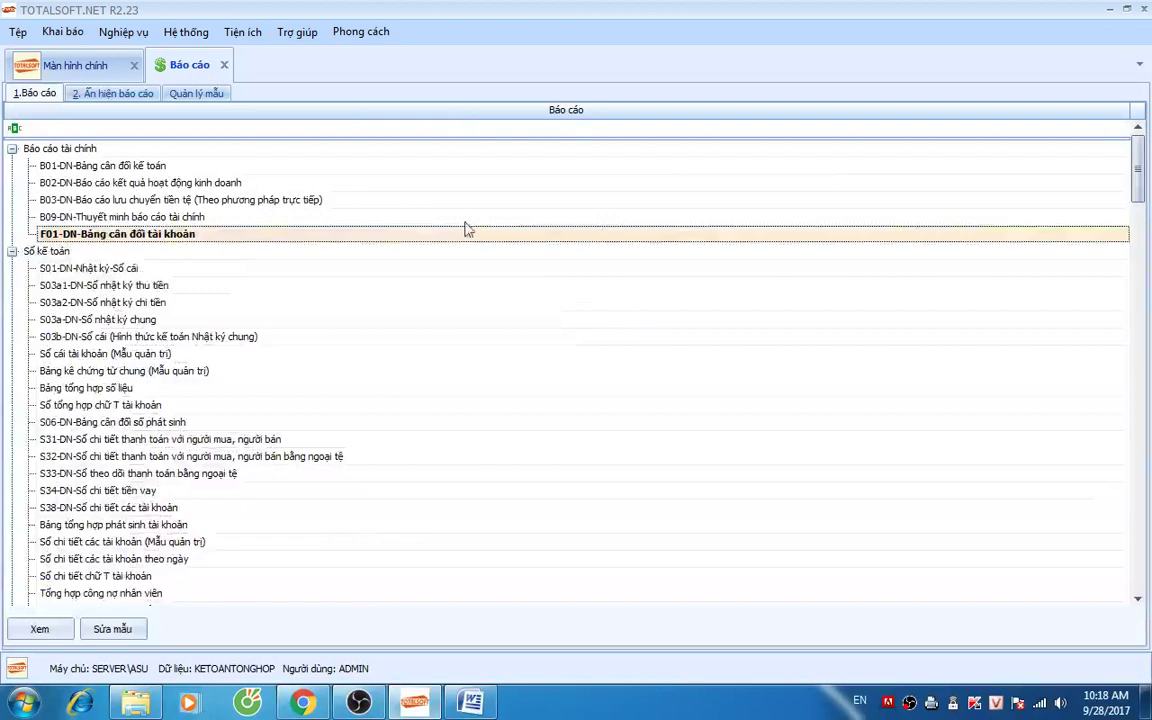
# Step: View the F01-DN-Bảng cân đối tài khoản report for Tháng 1 at account level 4, and close it
pyautogui.doubleClick(206, 238)
pyautogui.click(736, 327)
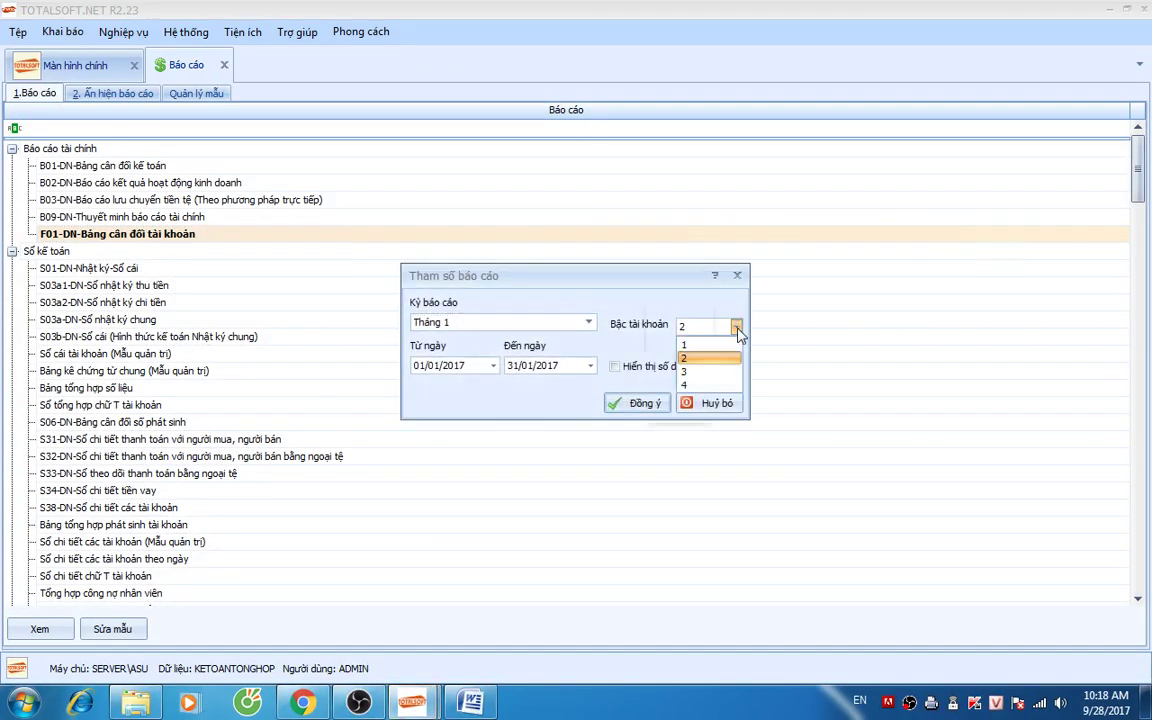
pyautogui.click(700, 386)
pyautogui.click(640, 403)
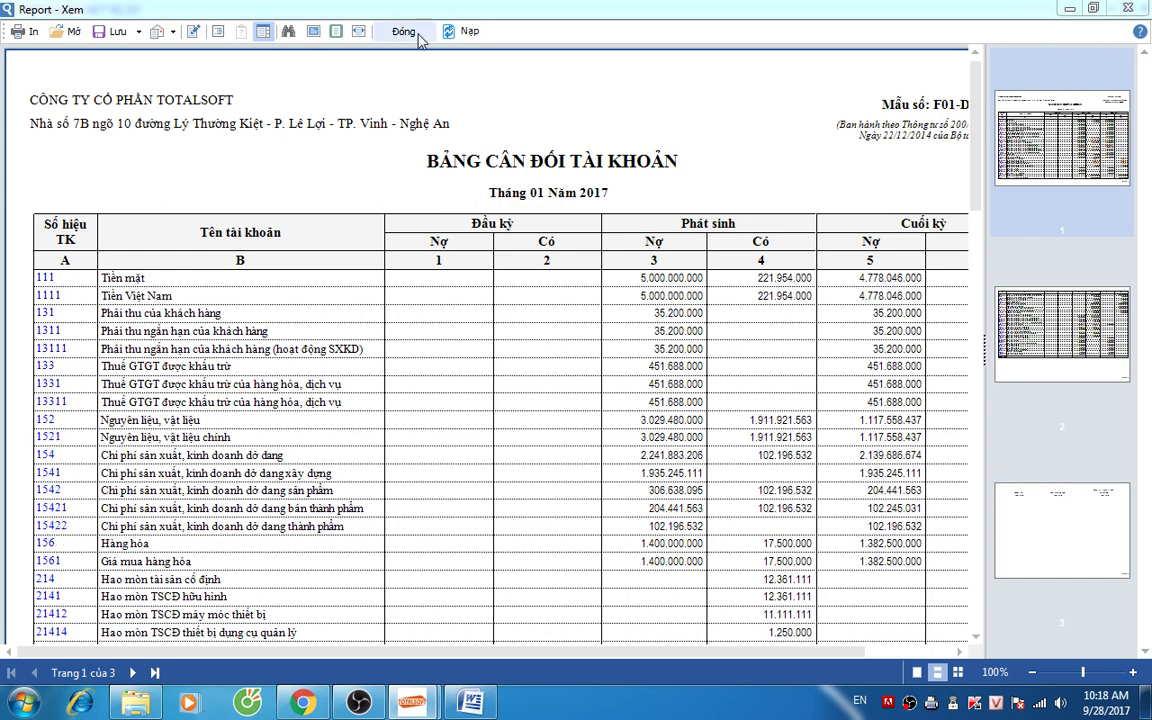
pyautogui.click(400, 31)
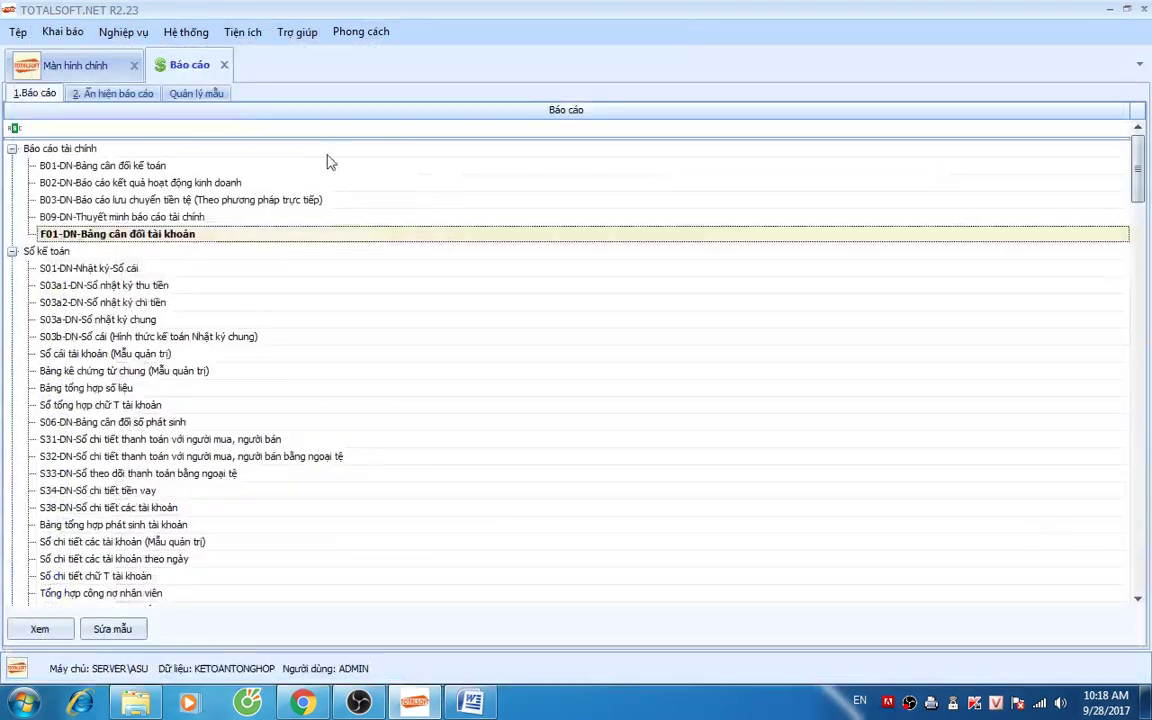
# Step: Leave the reports and start a new Nhập kho voucher in the warehouse module
pyautogui.click(224, 64)
pyautogui.click(622, 268)
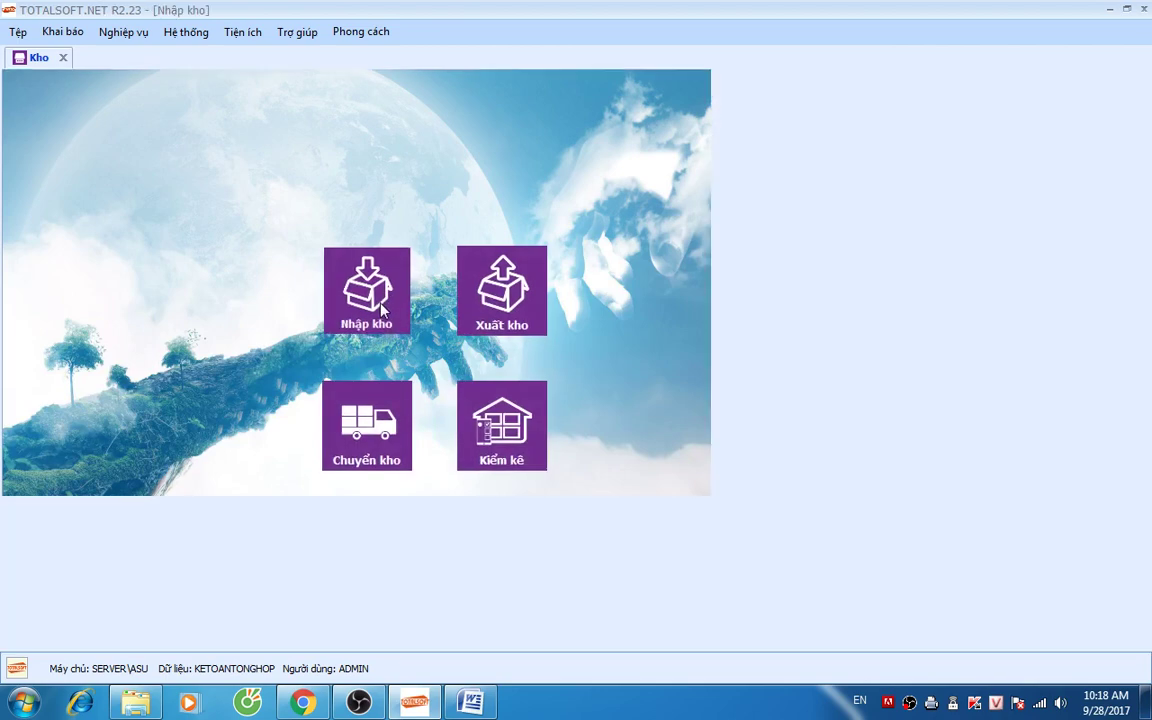
pyautogui.click(381, 311)
pyautogui.rightClick(462, 290)
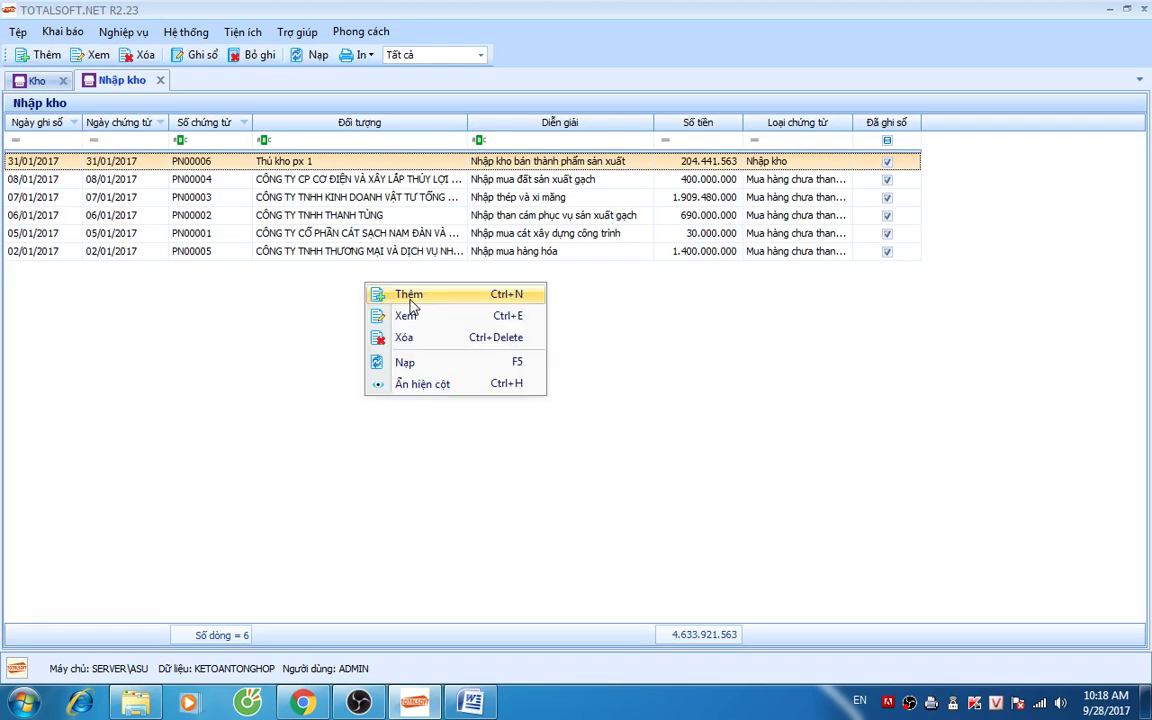
pyautogui.click(478, 298)
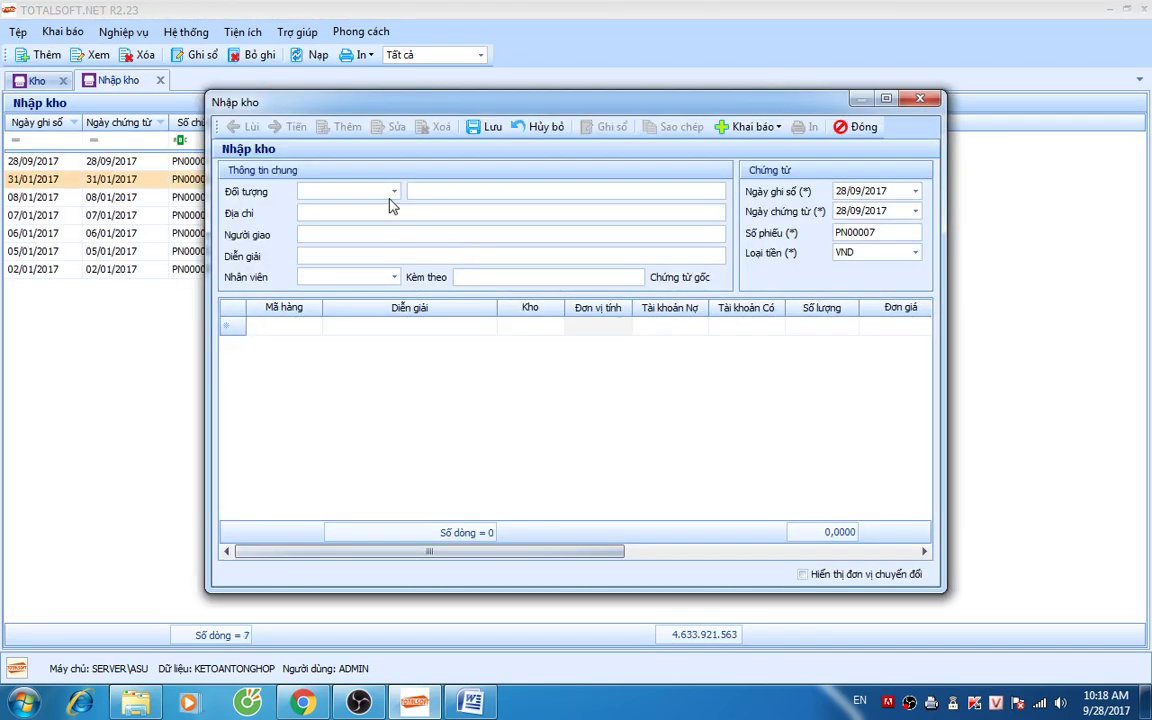
# Step: Select Thủ kho phân xưởng 2 as the receipt's Đối tượng and enter the description "Nhập kho thành phẩm sản xuất"
pyautogui.click(393, 191)
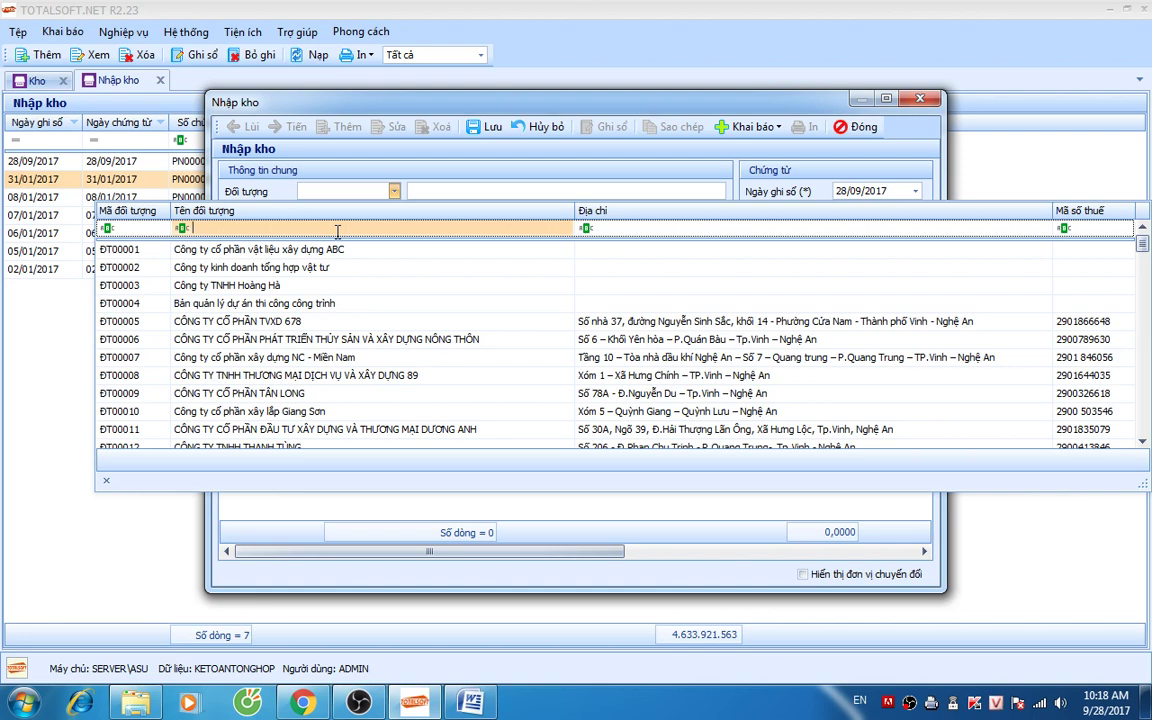
pyautogui.write('Thủ')
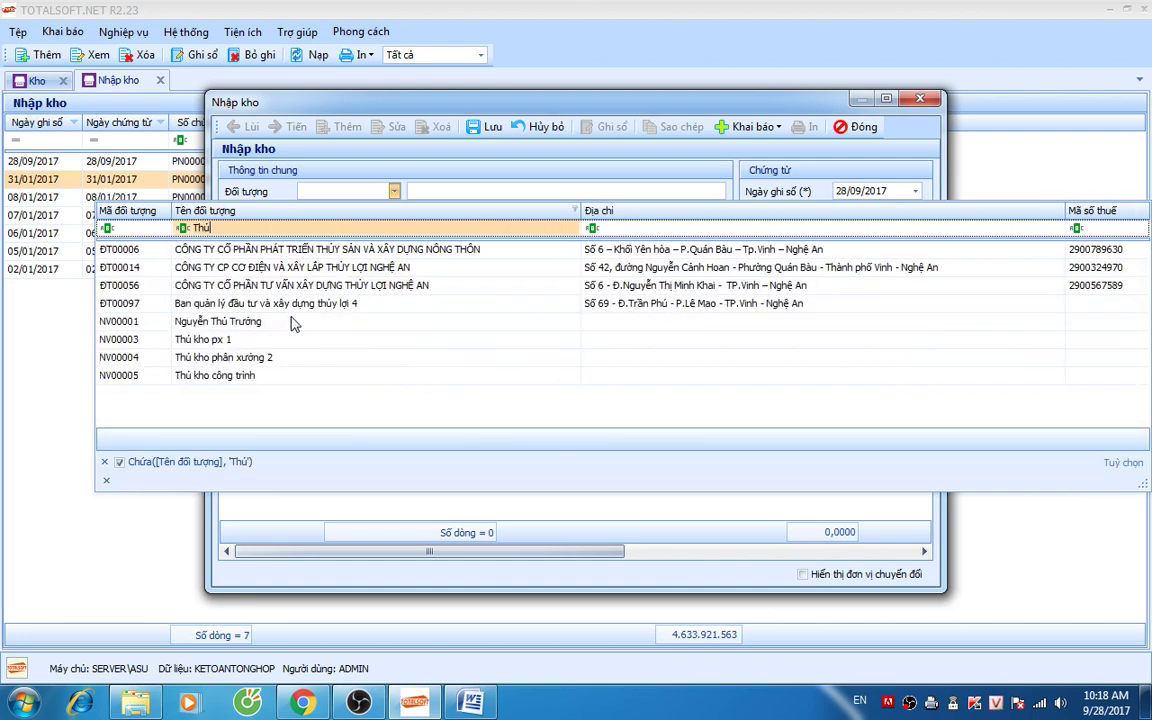
pyautogui.click(346, 358)
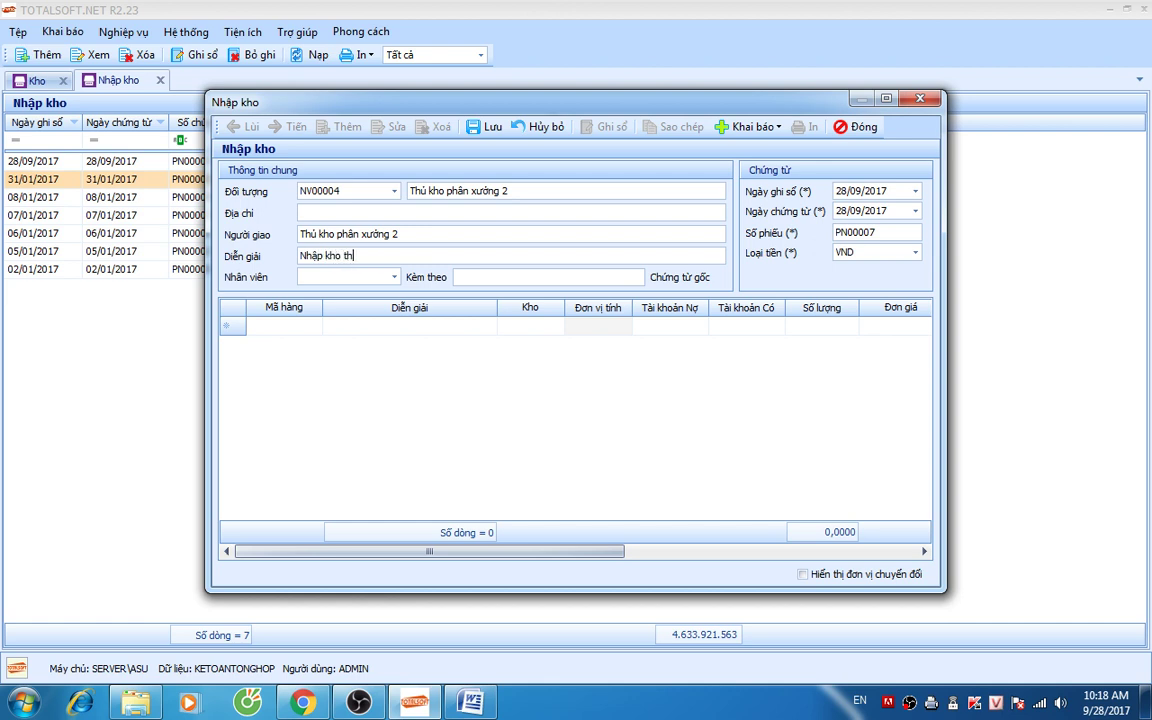
pyautogui.write('m sản xuất')
# Step: Set the receipt's posting date and voucher date to 31/01/2017
pyautogui.click(860, 190)
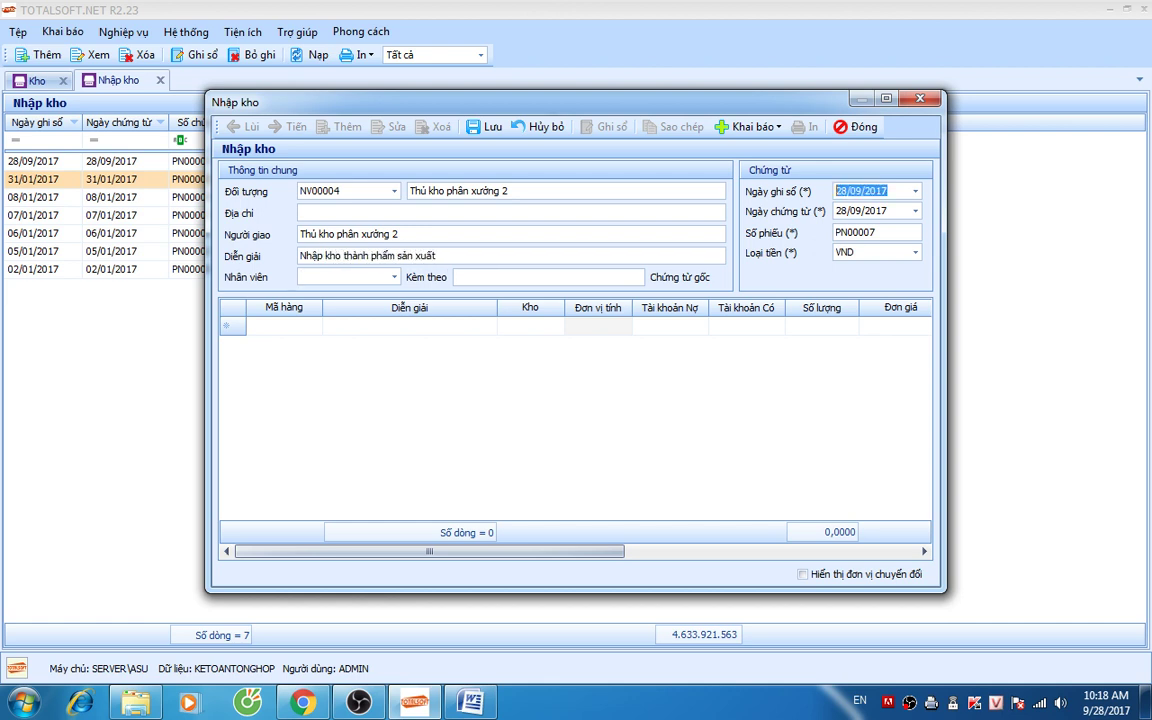
pyautogui.write('31012017')
pyautogui.press('Tab')
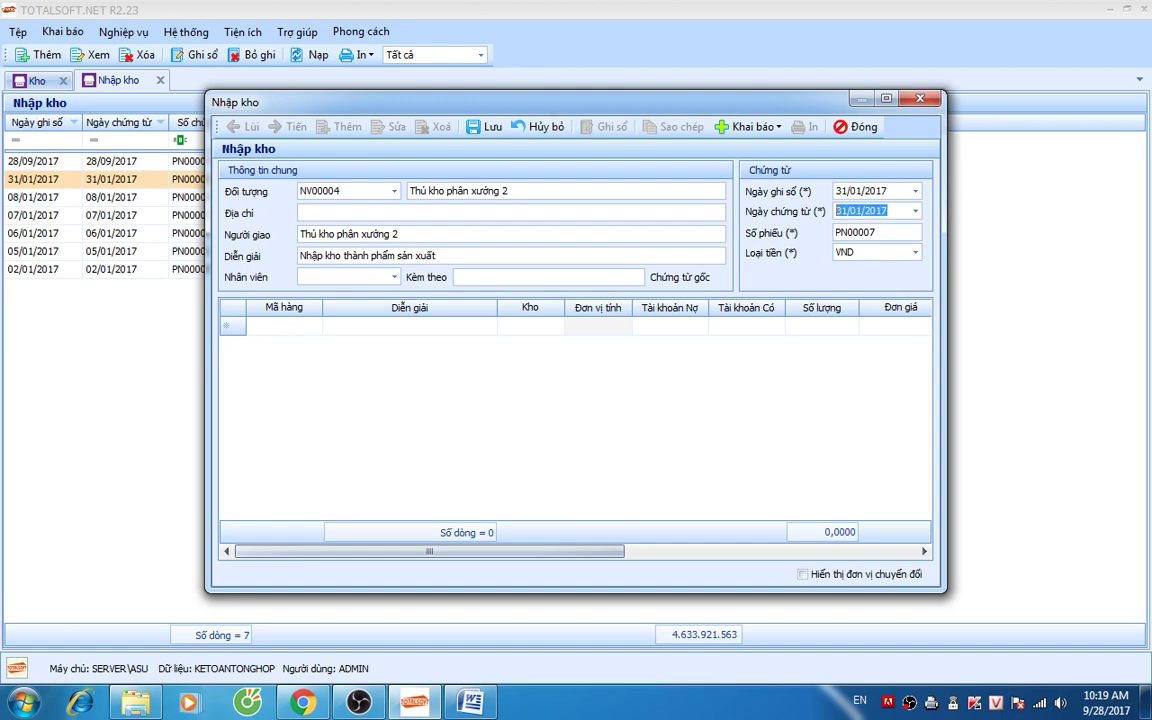
pyautogui.press('Tab')
pyautogui.press('Tab')
# Step: Add item lines for finished goods TP01 (Gạch đặc A) and TP02 (Gạch 2 lỗ A) to the receipt
pyautogui.click(315, 326)
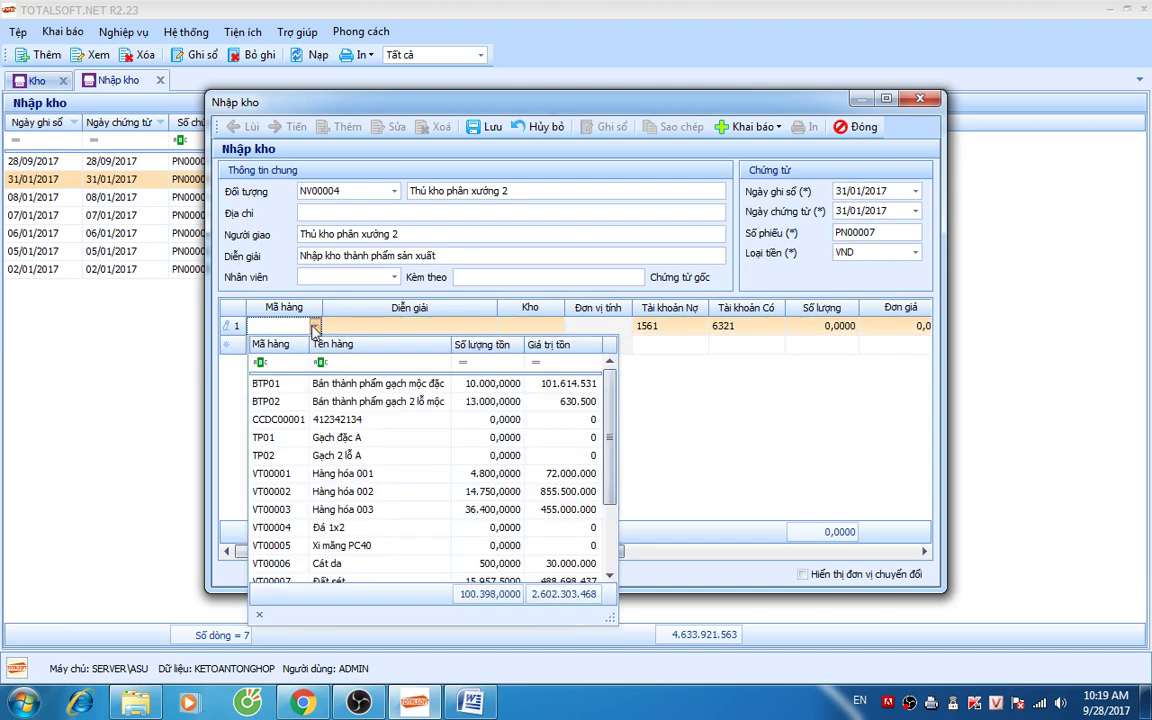
pyautogui.click(335, 437)
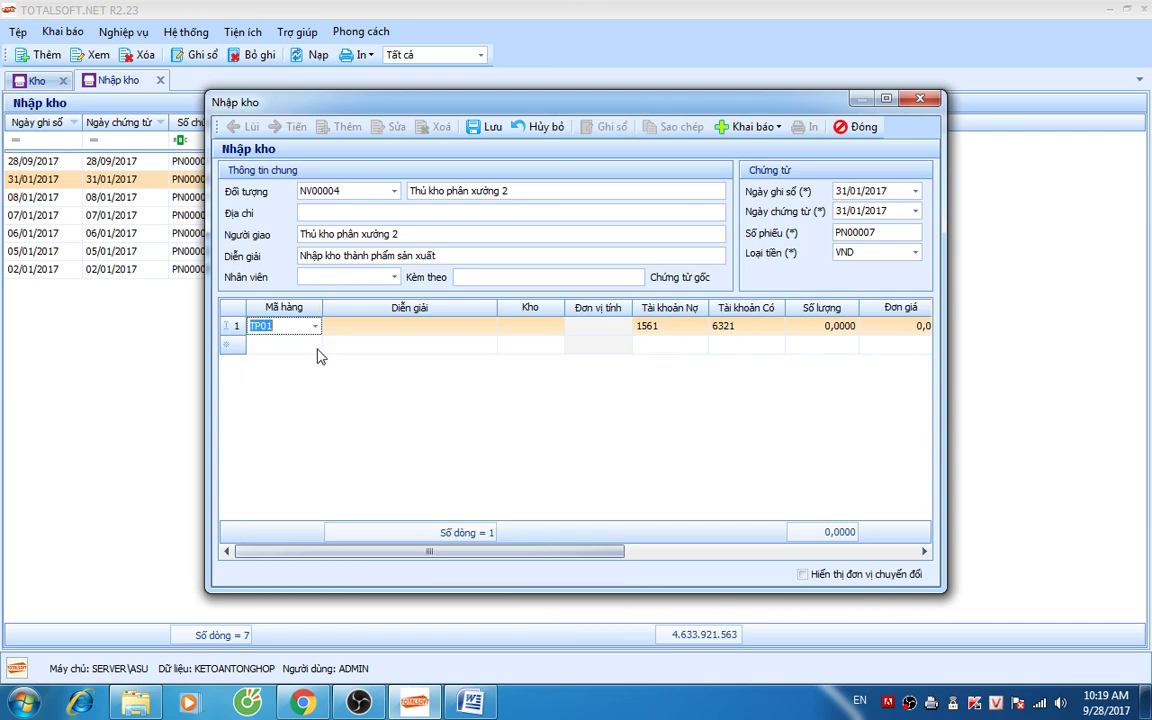
pyautogui.click(315, 345)
pyautogui.click(321, 470)
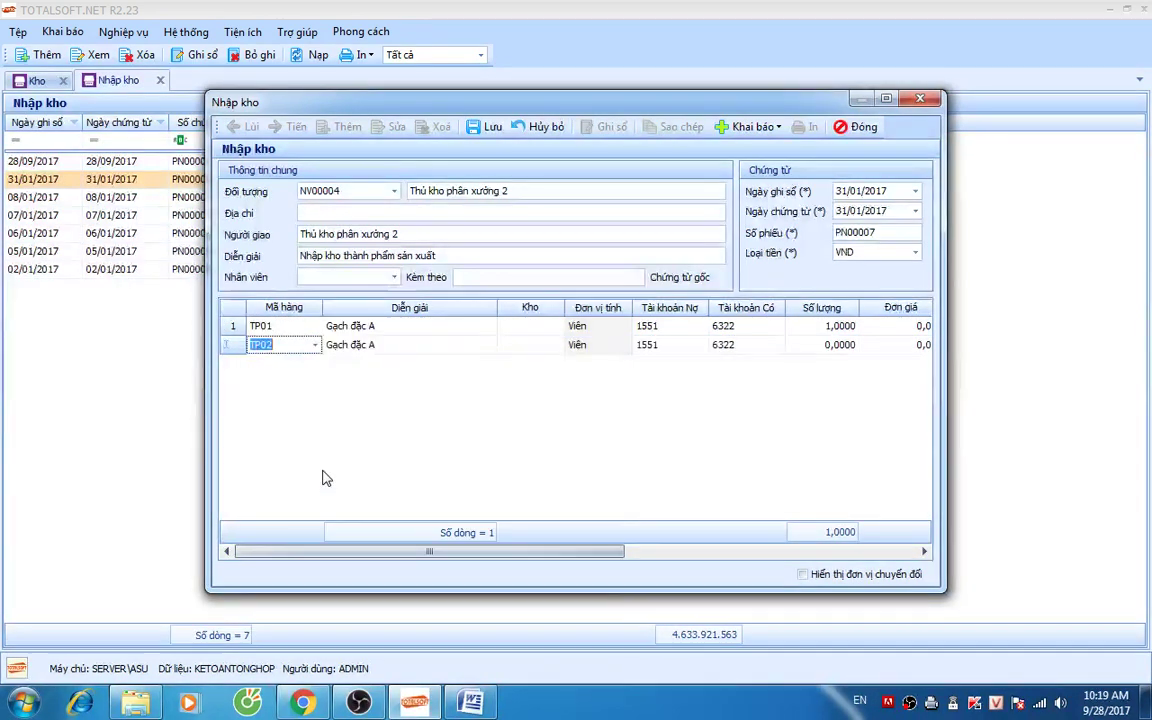
# Step: Assign warehouse 155 (Thành phẩm) to both the TP01 and TP02 lines
pyautogui.click(527, 347)
pyautogui.click(530, 326)
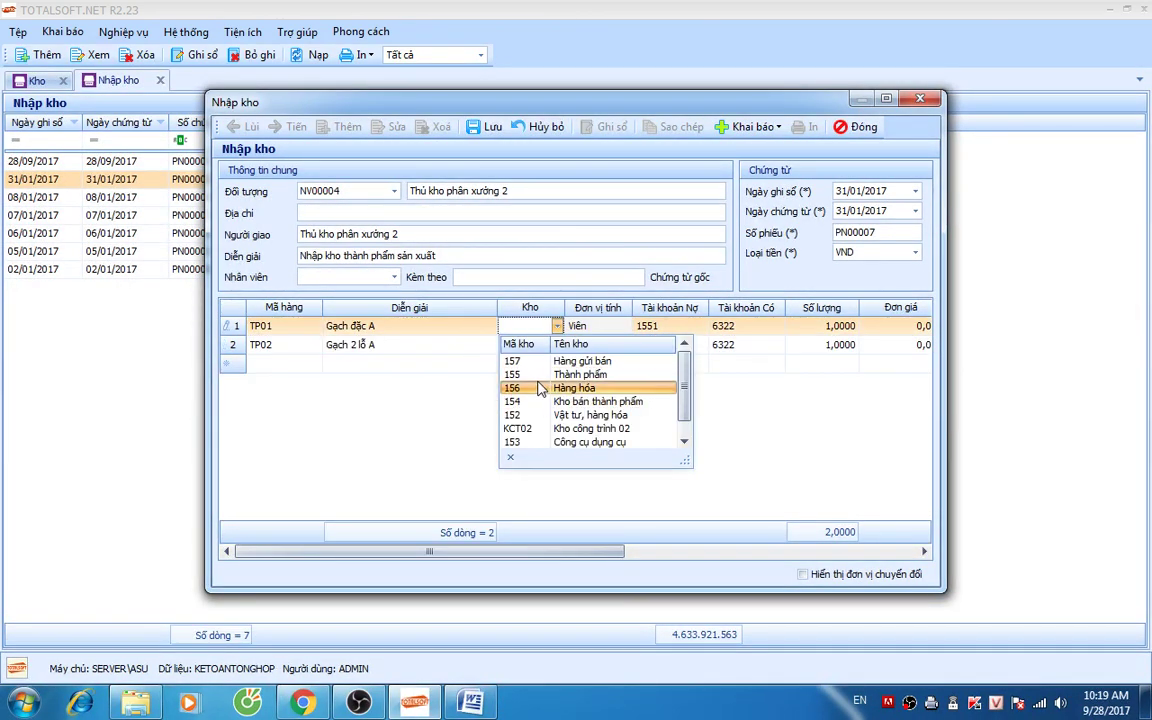
pyautogui.click(538, 376)
pyautogui.click(530, 345)
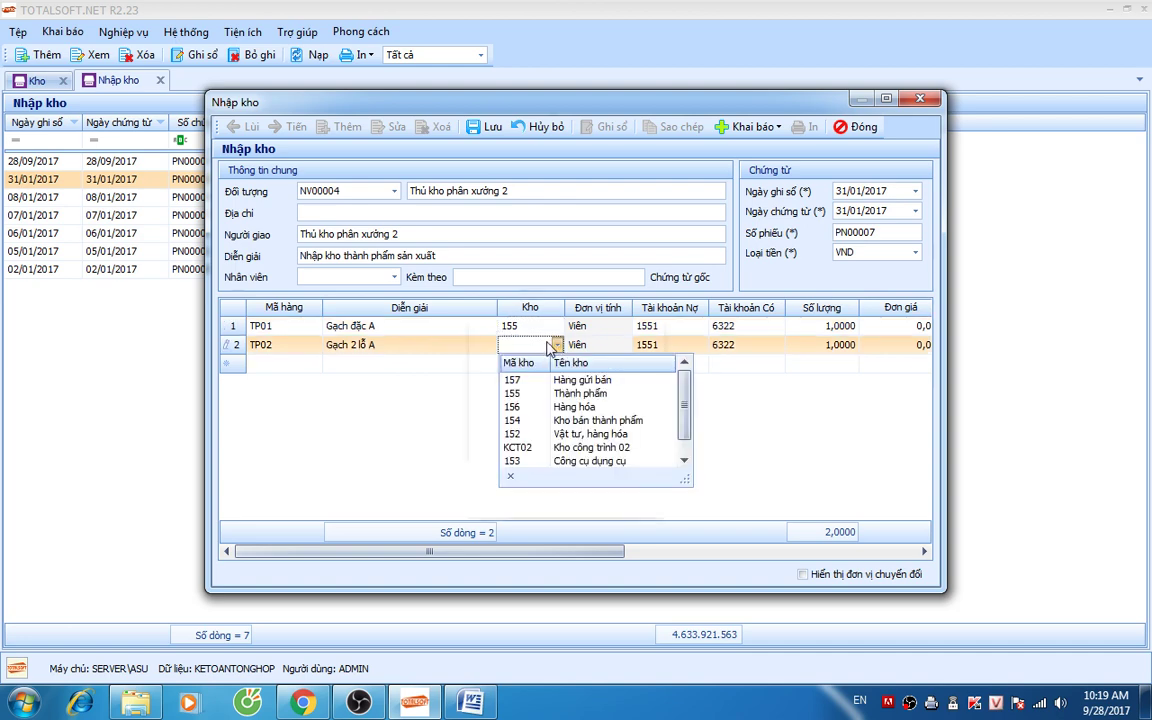
pyautogui.click(528, 394)
# Step: Check the debit account on the TP01 line and set the credit account to 15422 for both item lines
pyautogui.click(684, 345)
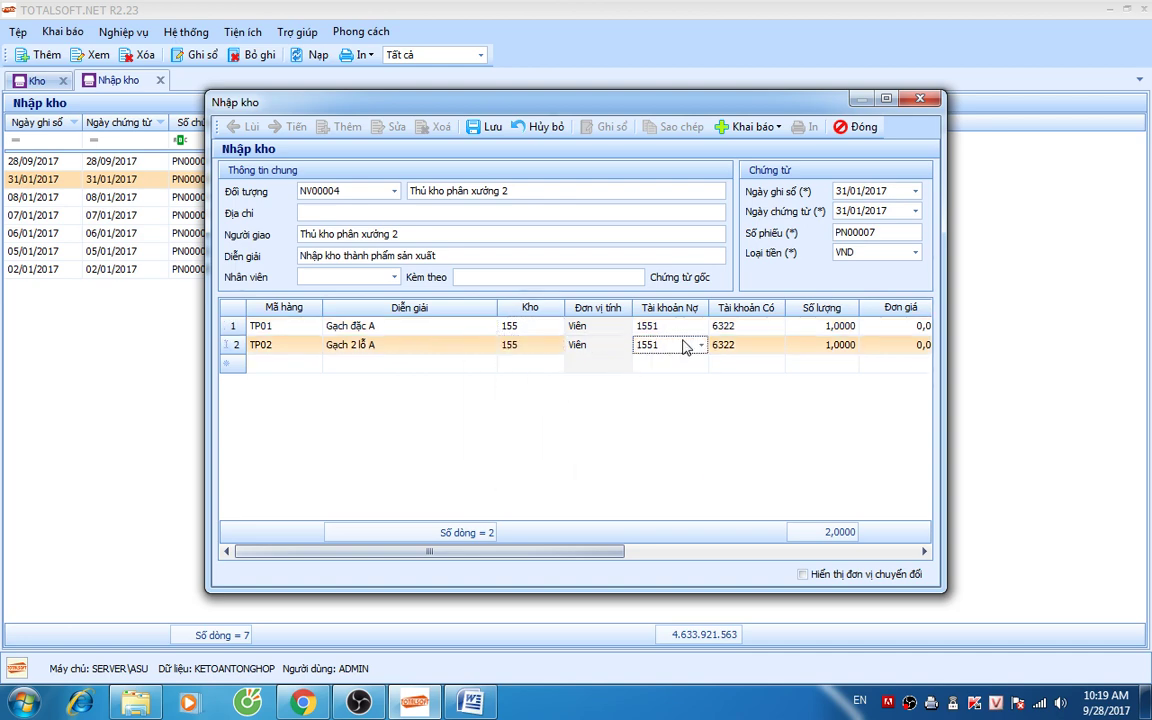
pyautogui.click(680, 327)
pyautogui.click(680, 327)
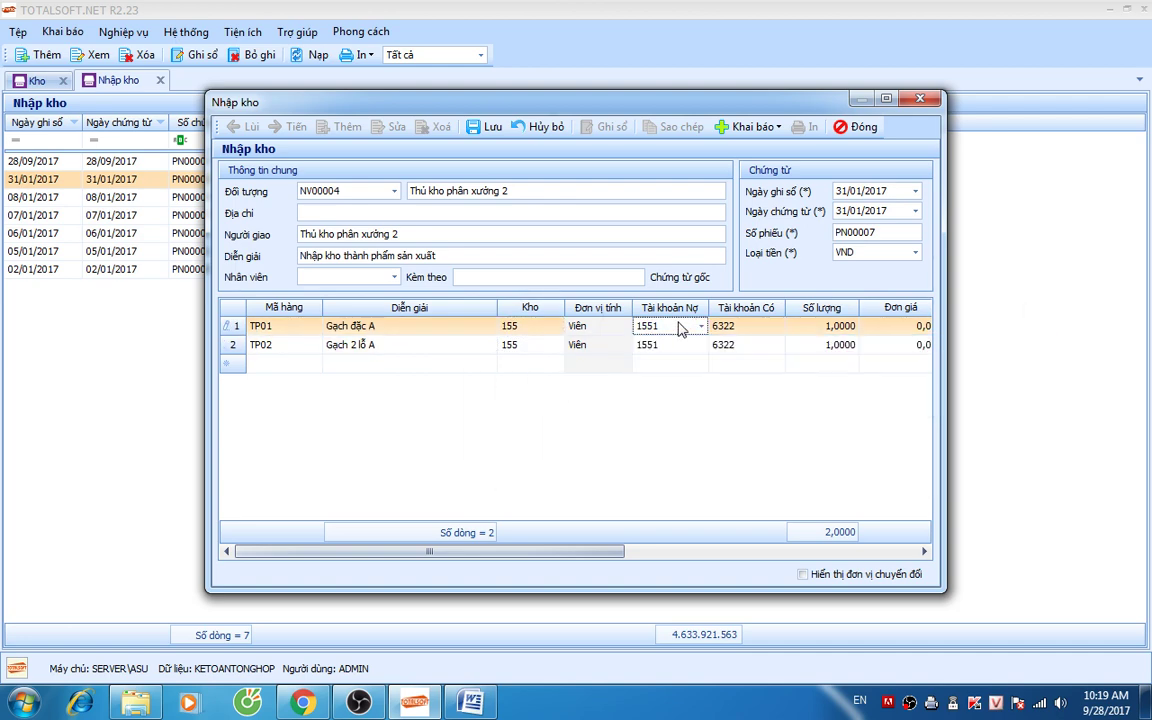
pyautogui.click(680, 328)
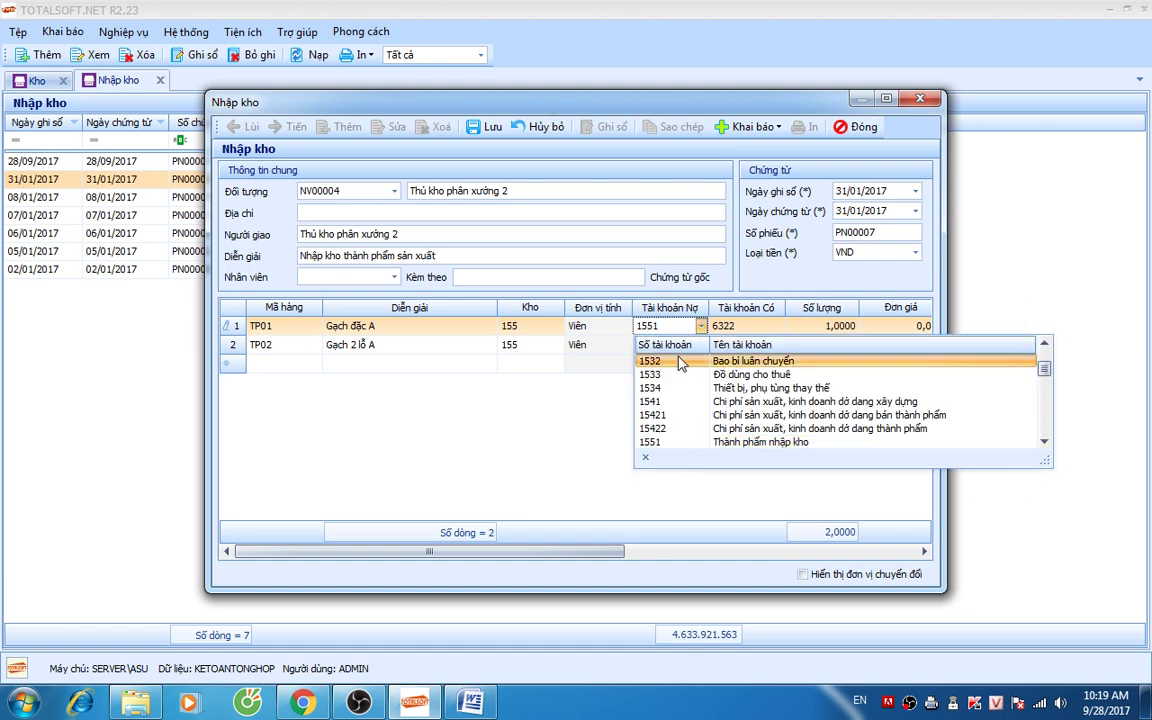
pyautogui.click(670, 328)
pyautogui.click(672, 327)
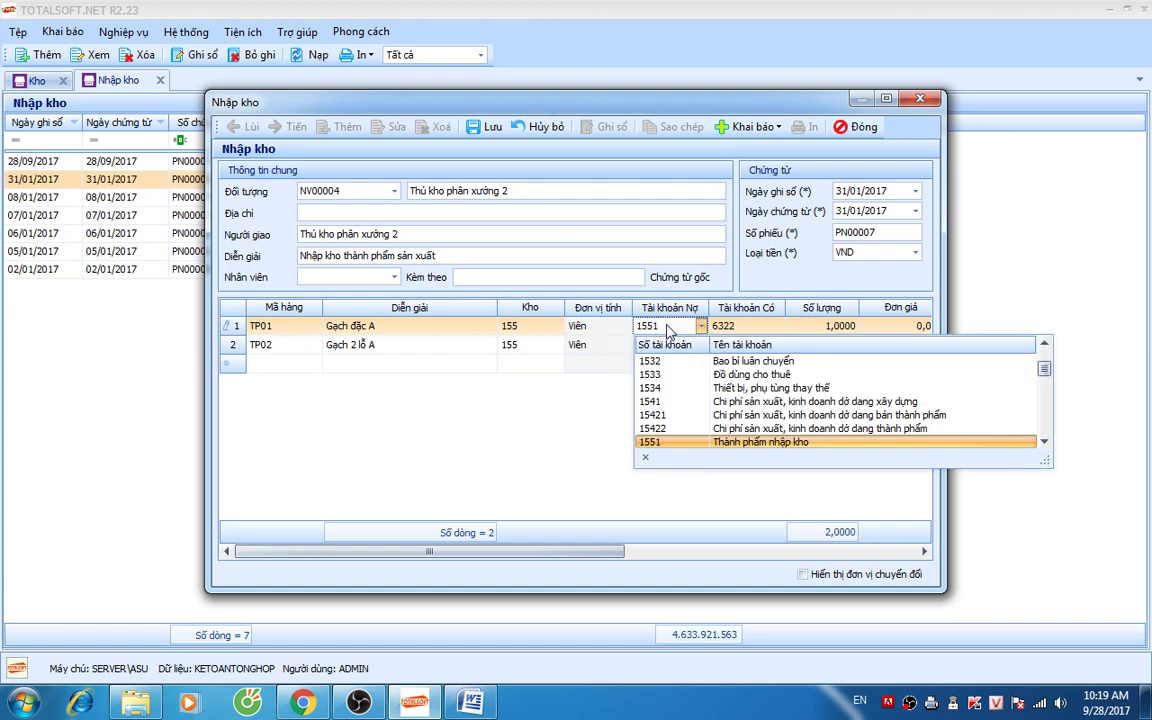
pyautogui.click(770, 327)
pyautogui.write('154')
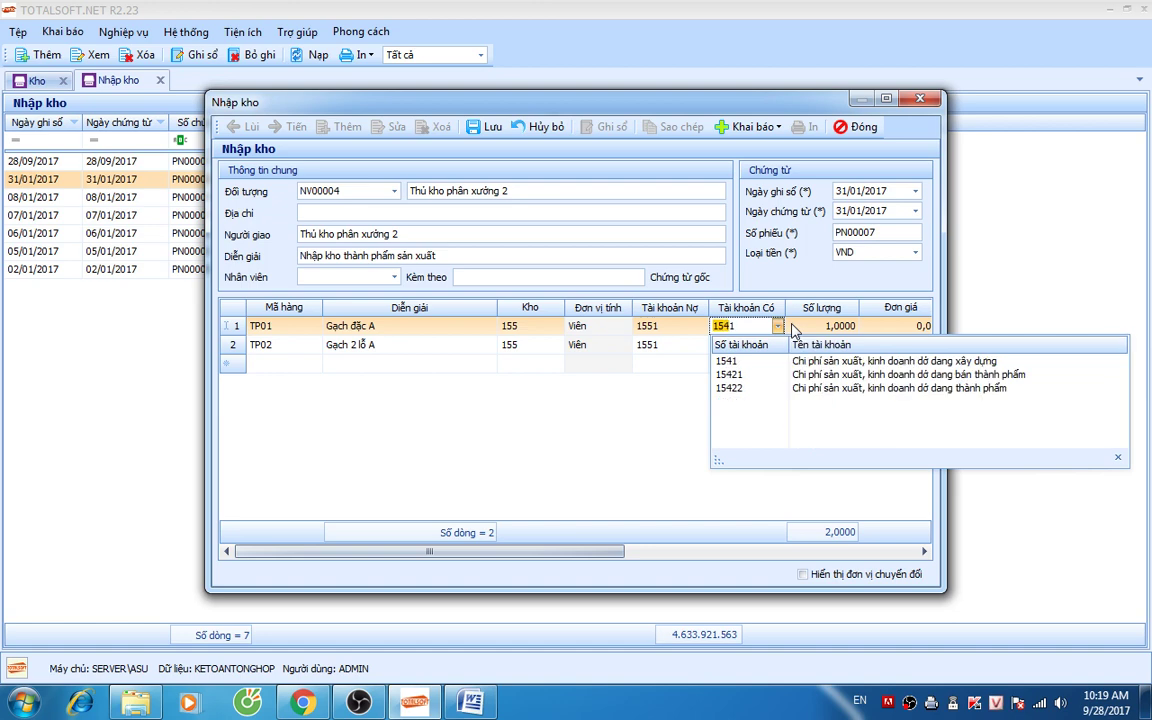
pyautogui.write('22')
pyautogui.press('Return')
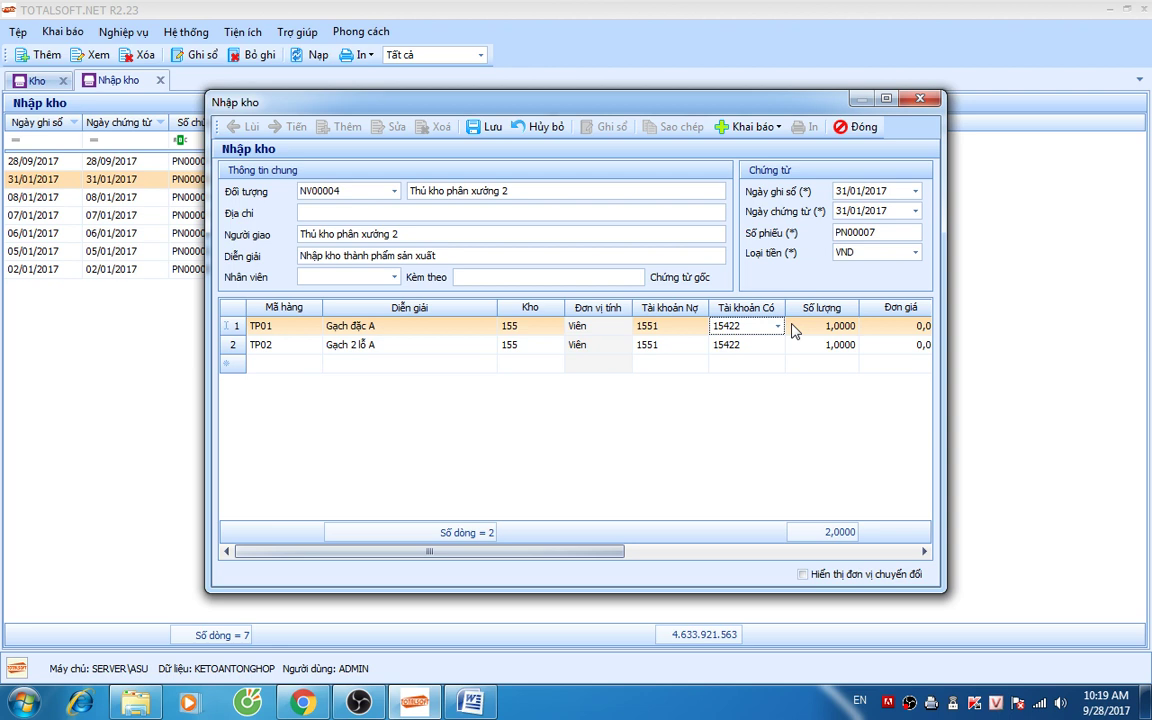
# Step: Enter quantities of 9.000 for TP01 and 11.200 for TP02
pyautogui.click(793, 325)
pyautogui.write('9')
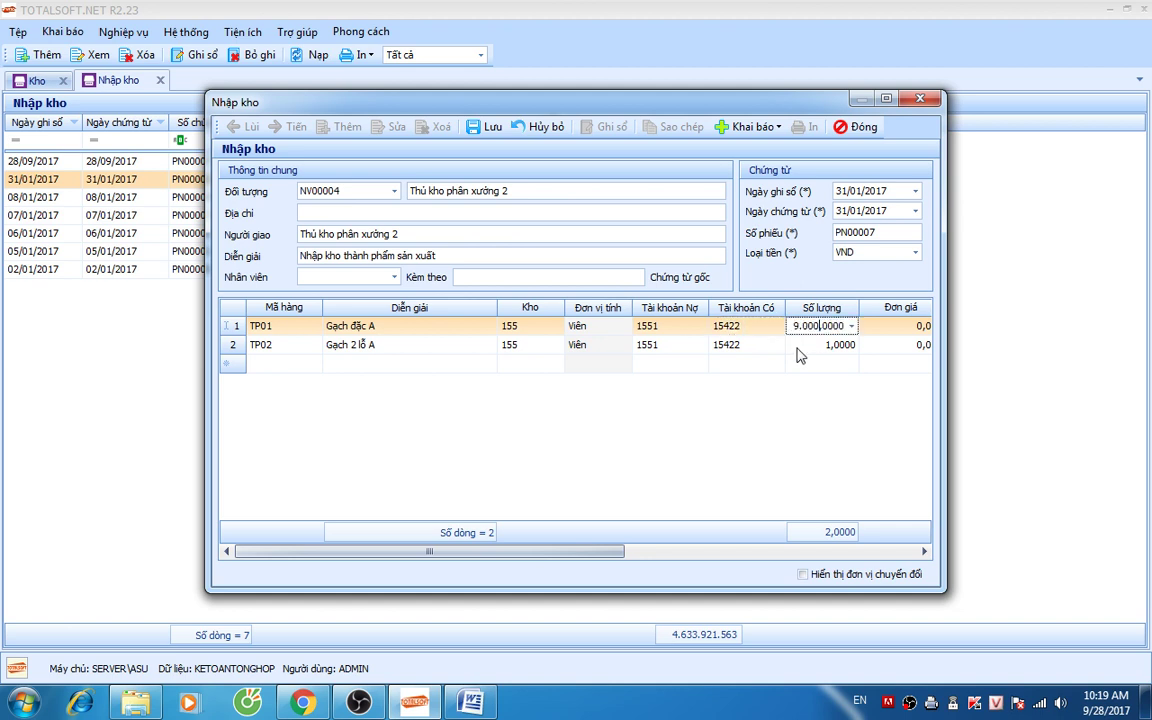
pyautogui.click(812, 346)
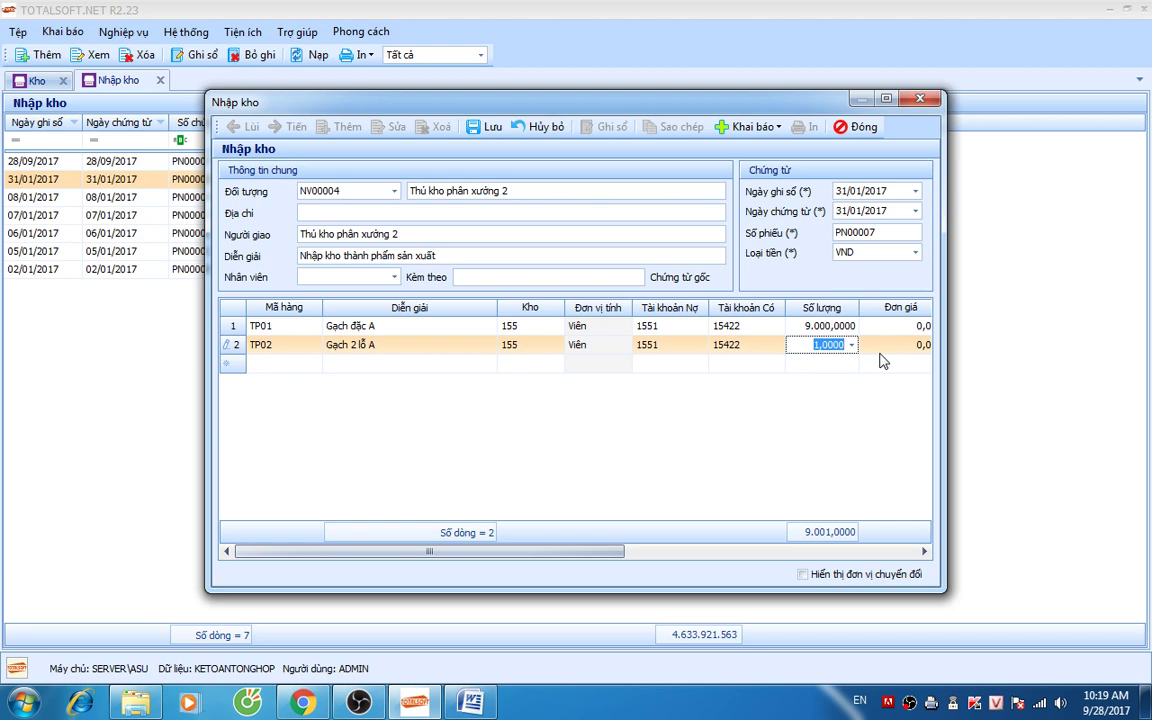
pyautogui.write('11.200')
pyautogui.press('Tab')
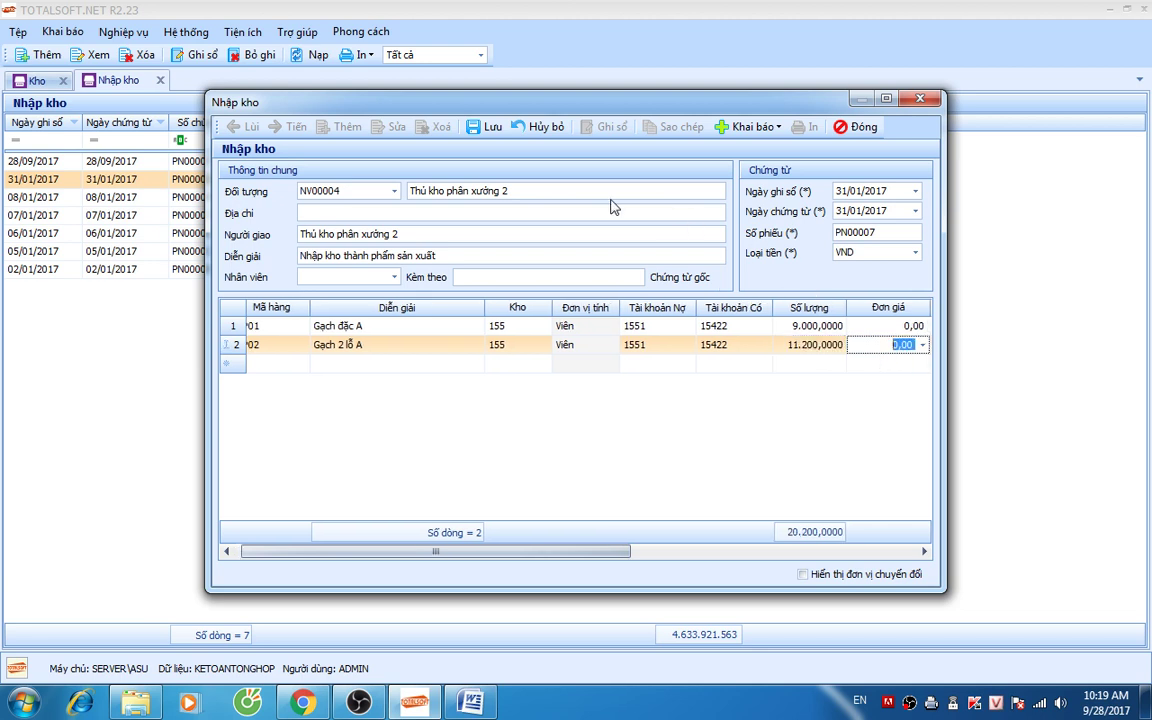
# Step: Save the finished goods receipt and close the voucher, the receipt list and the warehouse module
pyautogui.click(482, 126)
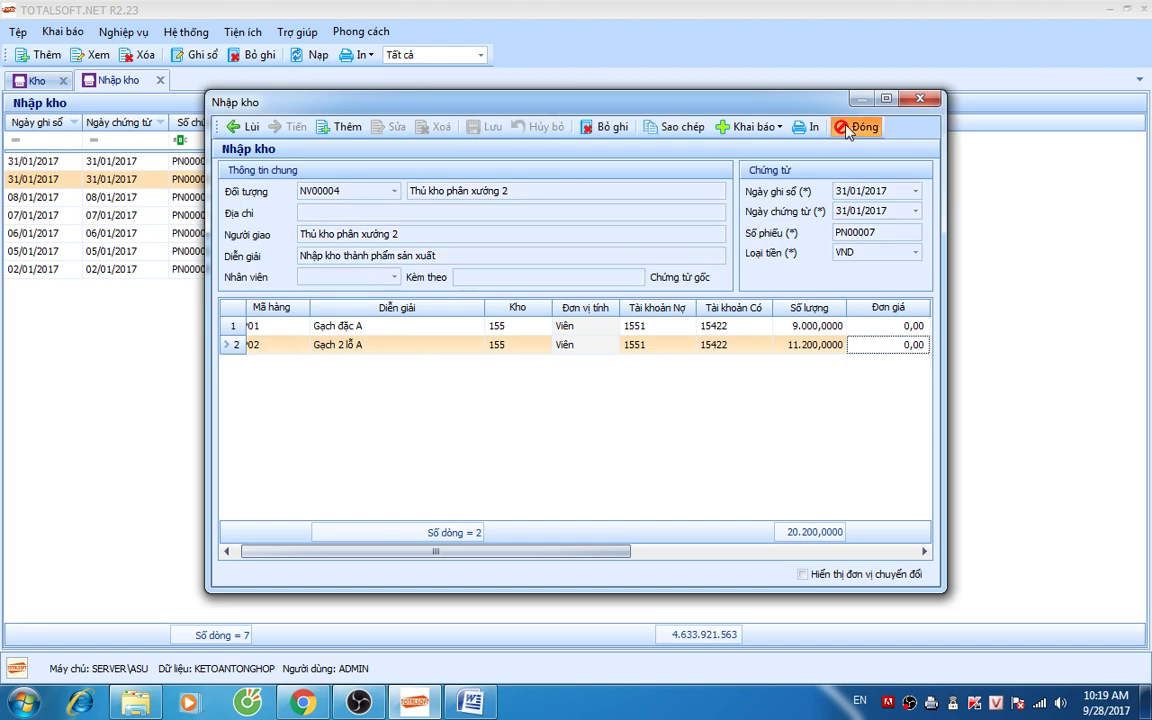
pyautogui.click(848, 127)
pyautogui.click(160, 80)
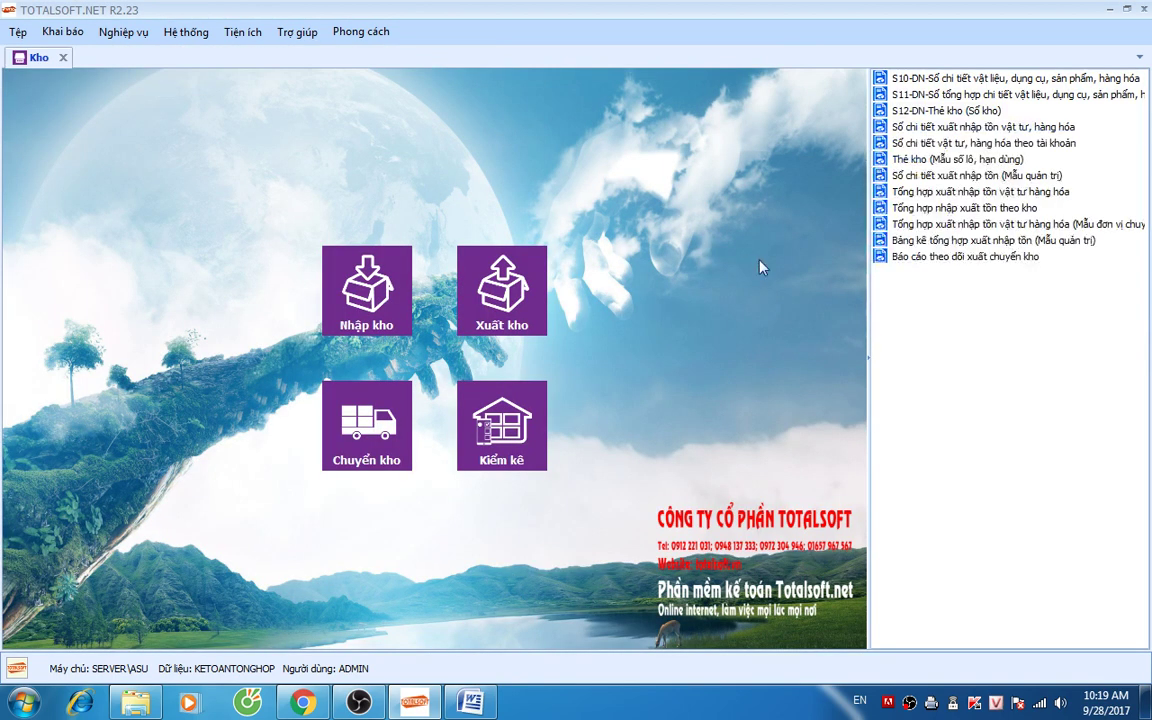
pyautogui.click(59, 58)
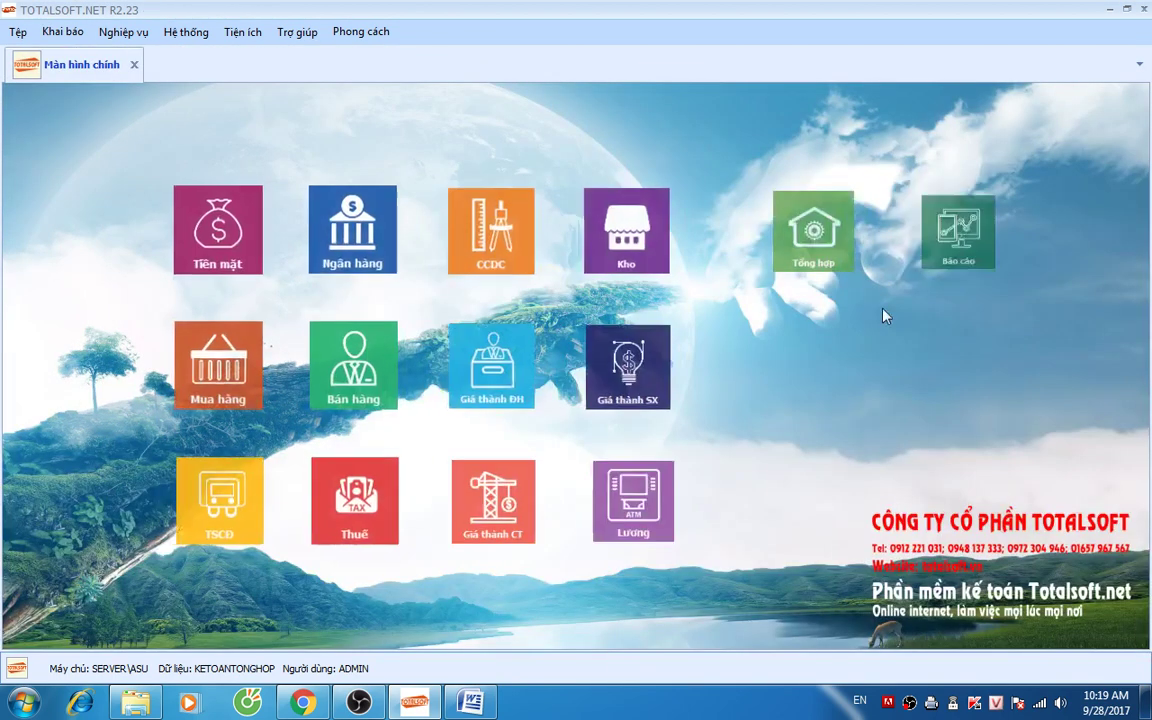
# Step: View the production costing report Bảng phân tích giá thành sản xuất theo đối tượng THCP for Tháng 1, account 1542
pyautogui.click(620, 362)
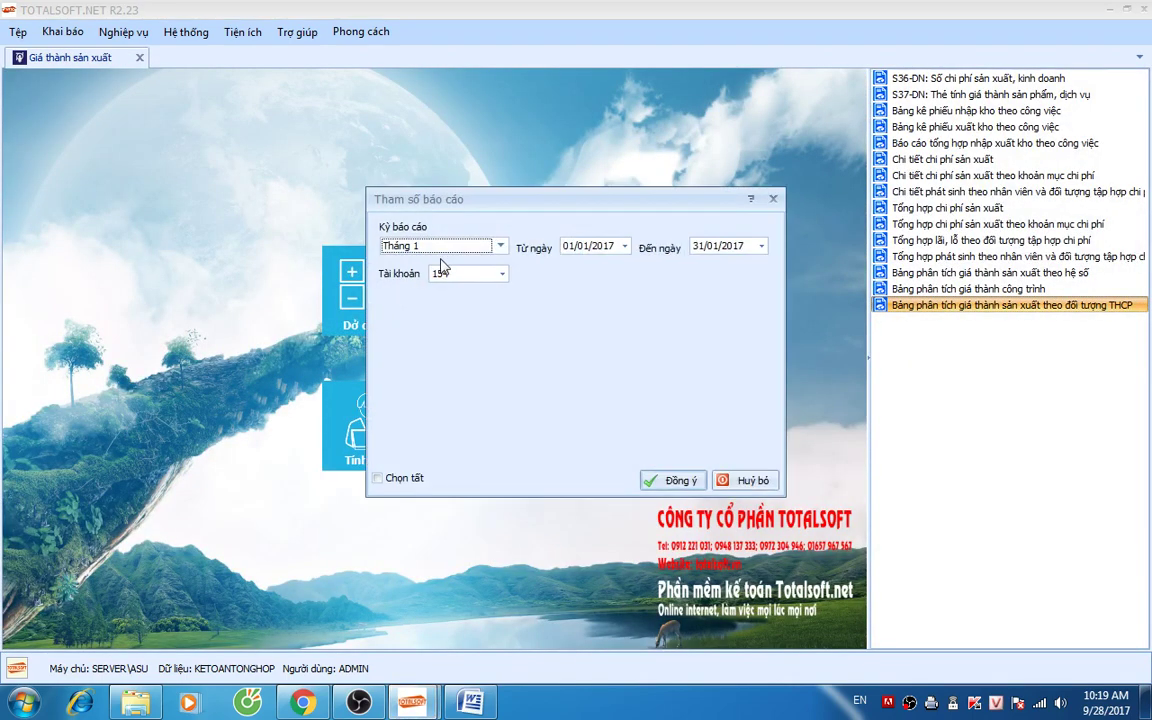
pyautogui.click(502, 273)
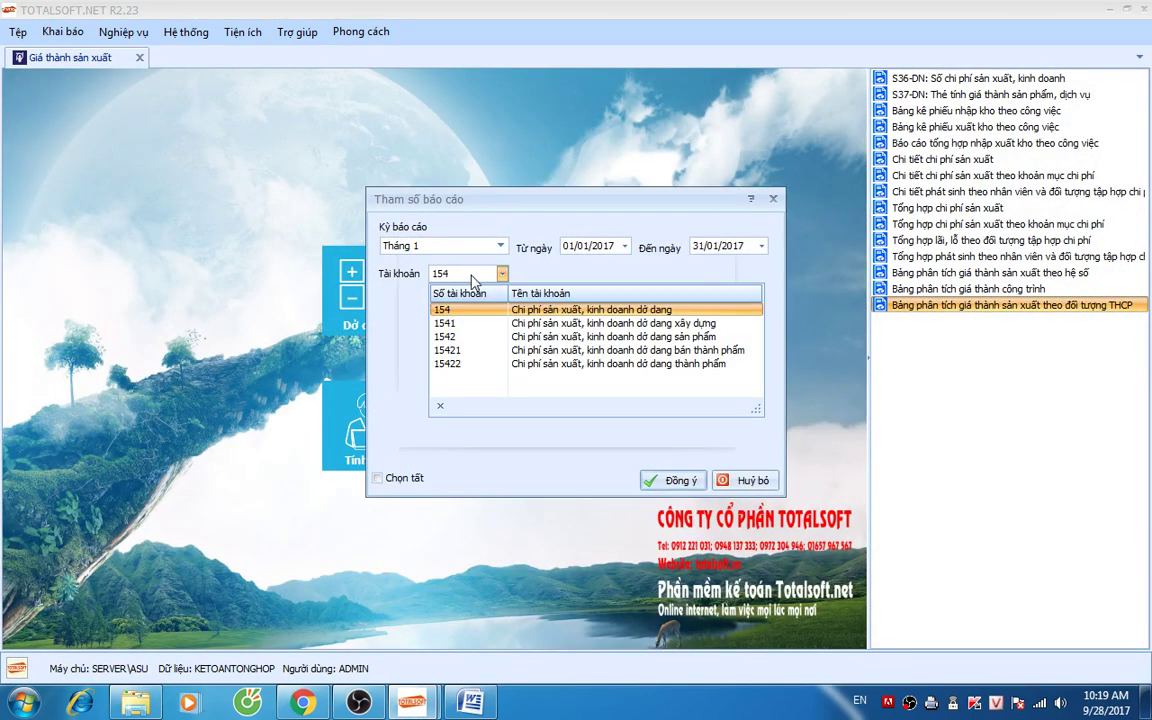
pyautogui.click(470, 337)
pyautogui.click(675, 481)
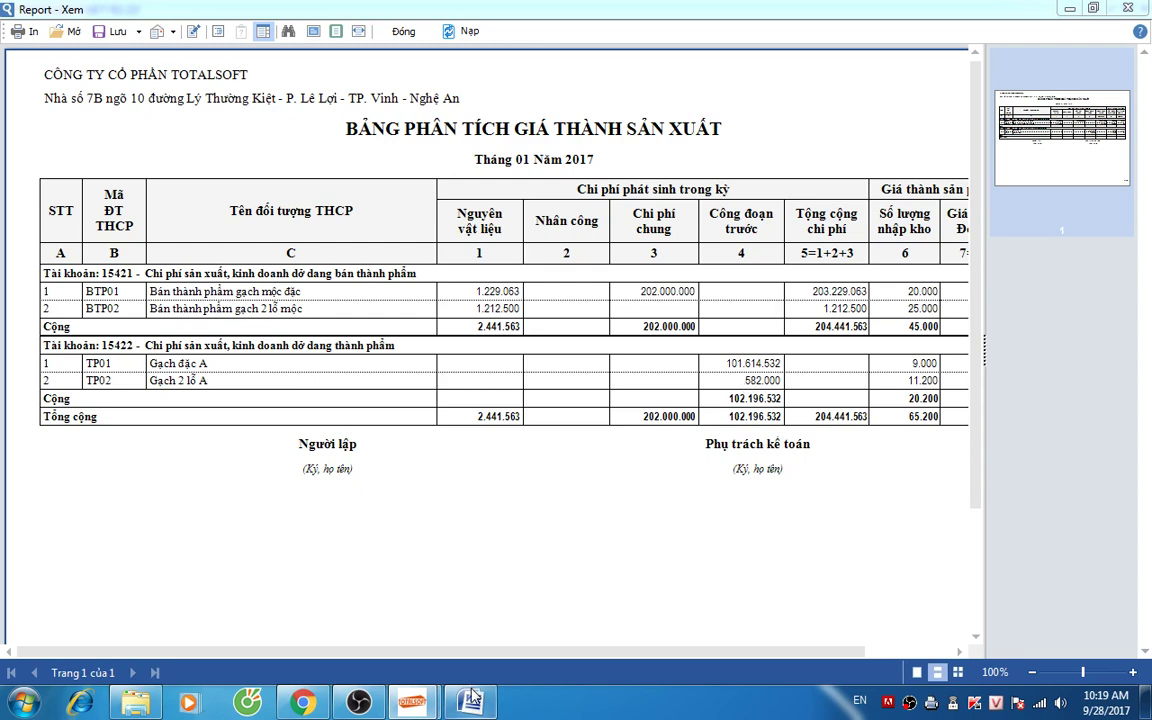
# Step: Switch to the Word document and add the line "Nhìn kỹ cột công đoạn trước chuyển sang." at the end
pyautogui.hotkey('alt', 'Tab')
pyautogui.write('Nhi')
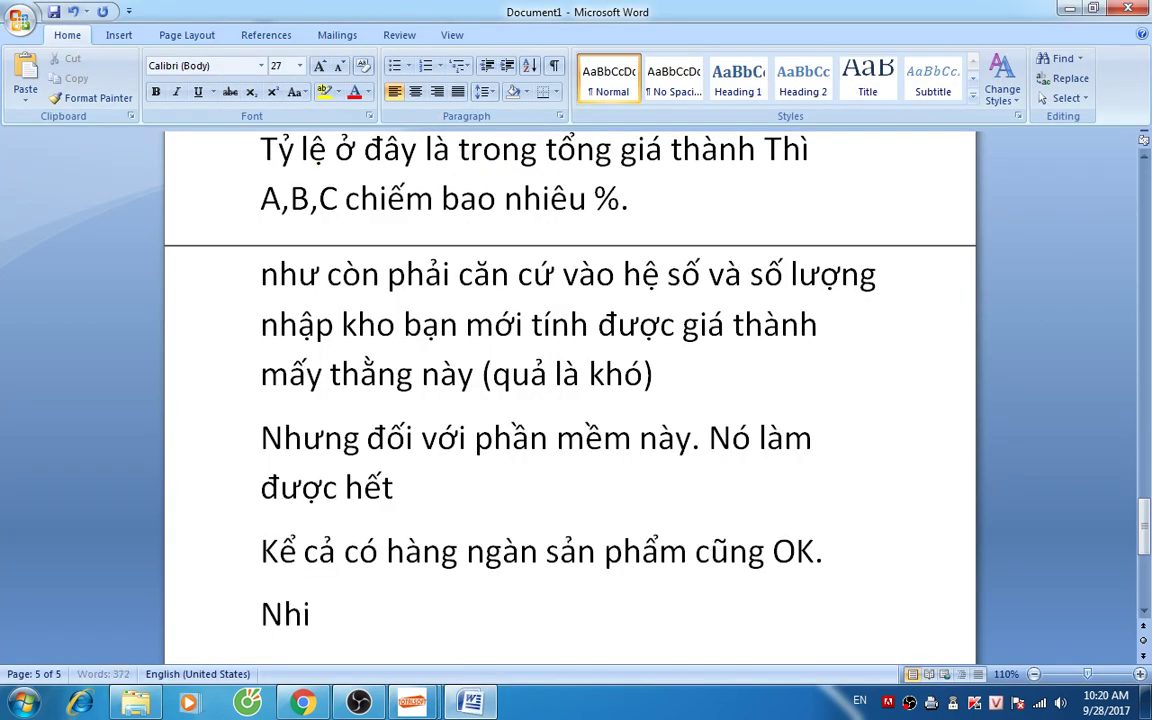
pyautogui.write('n kỹ cột g')
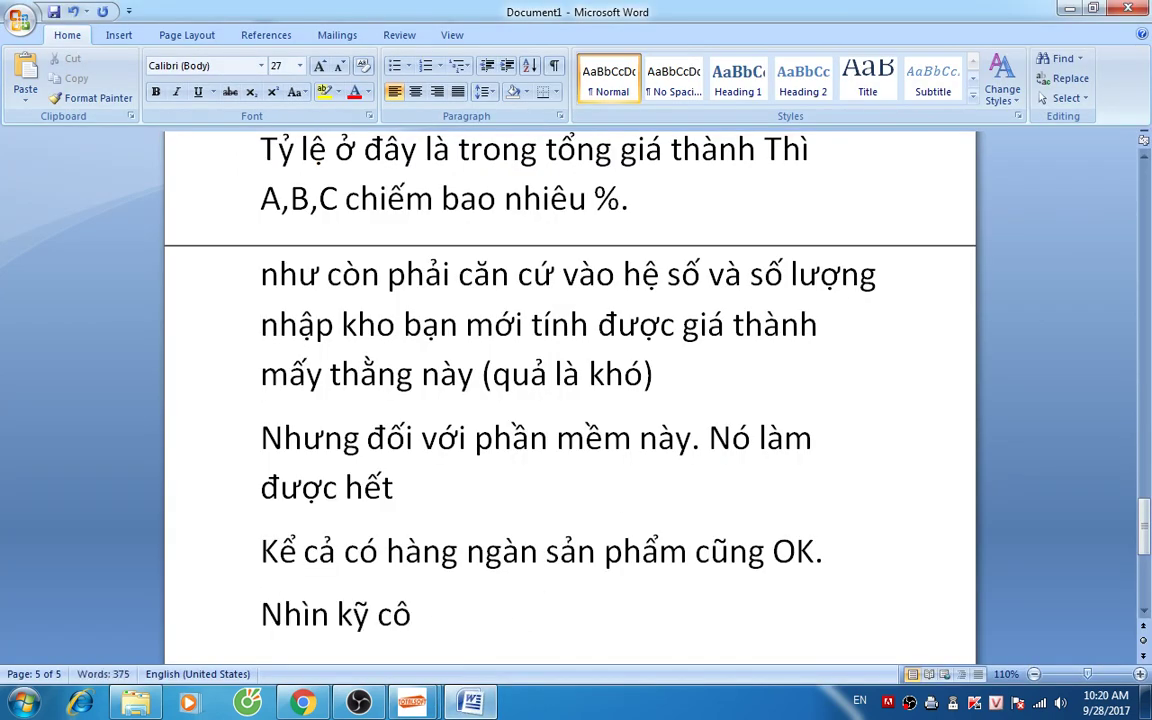
pyautogui.press('BackSpace')
pyautogui.write('công đ')
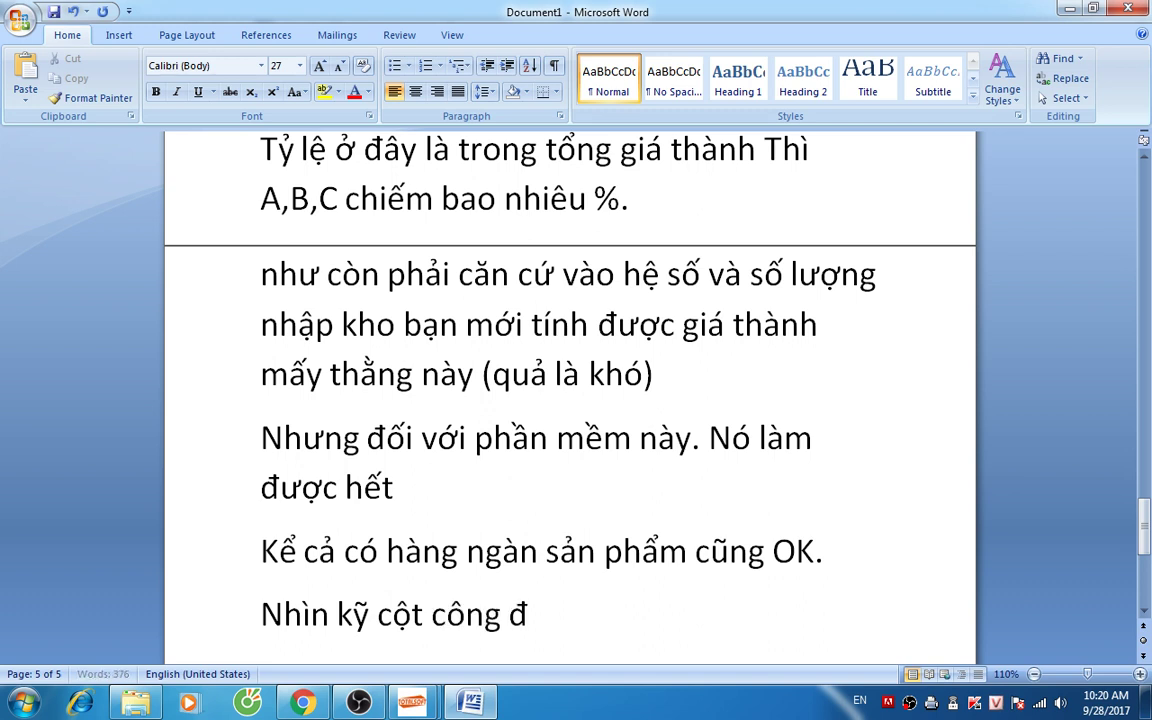
pyautogui.write('oạn trước chuyê')
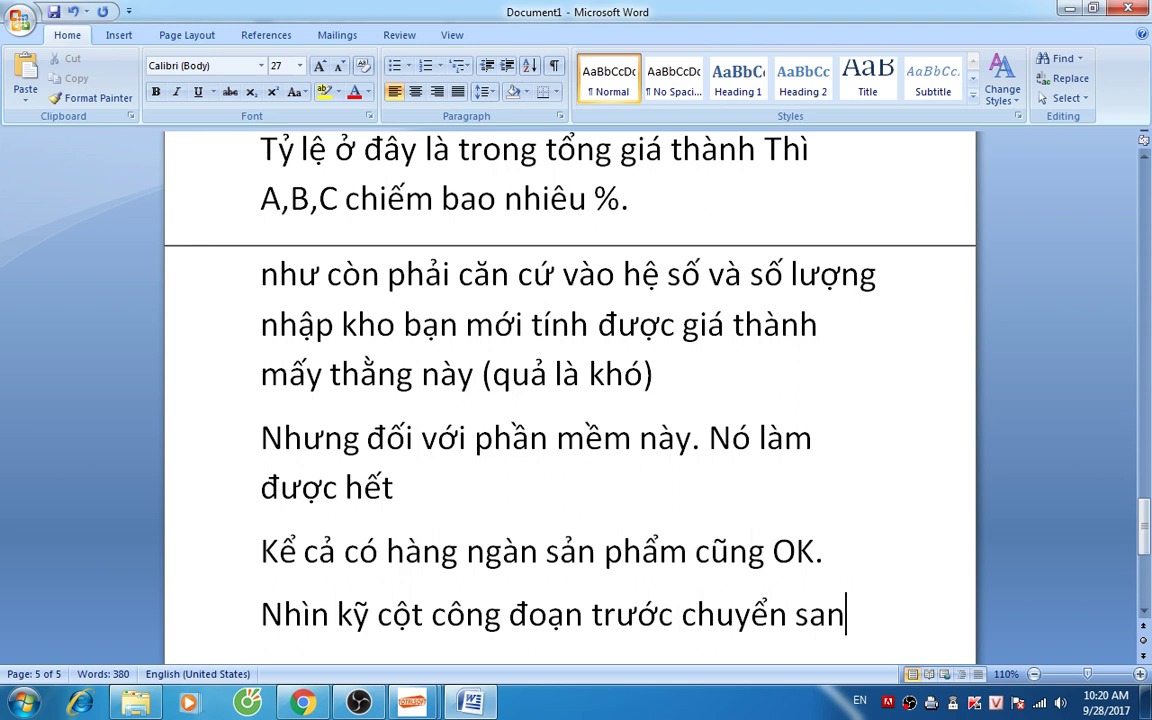
pyautogui.write('g.')
# Step: Highlight the sentence "Nhìn kỹ cột công đoạn trước chuyển sang." in yellow
pyautogui.moveTo(266, 614); pyautogui.dragTo(885, 616)
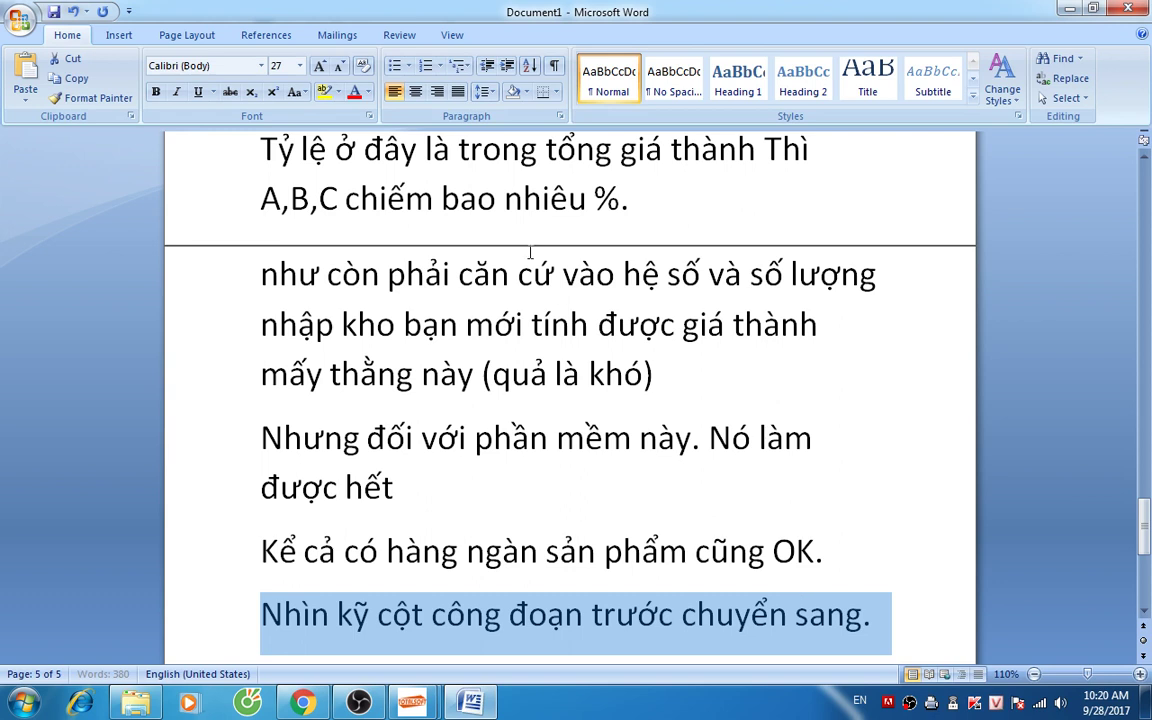
pyautogui.click(323, 91)
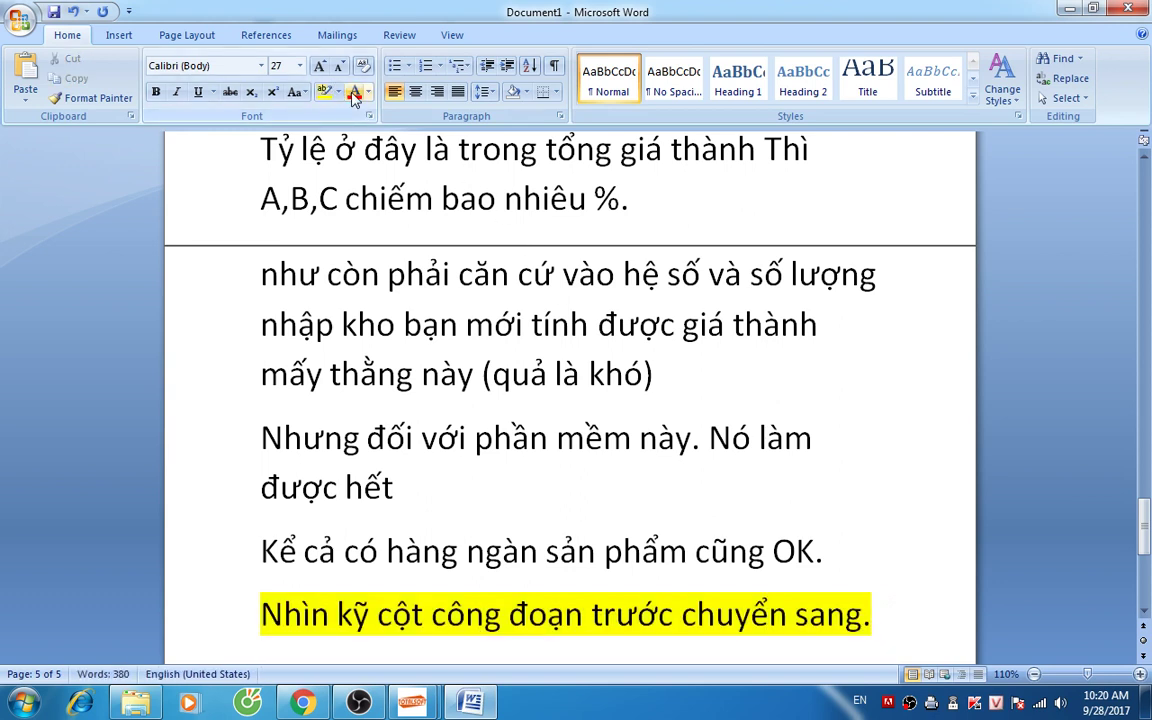
pyautogui.click(430, 482)
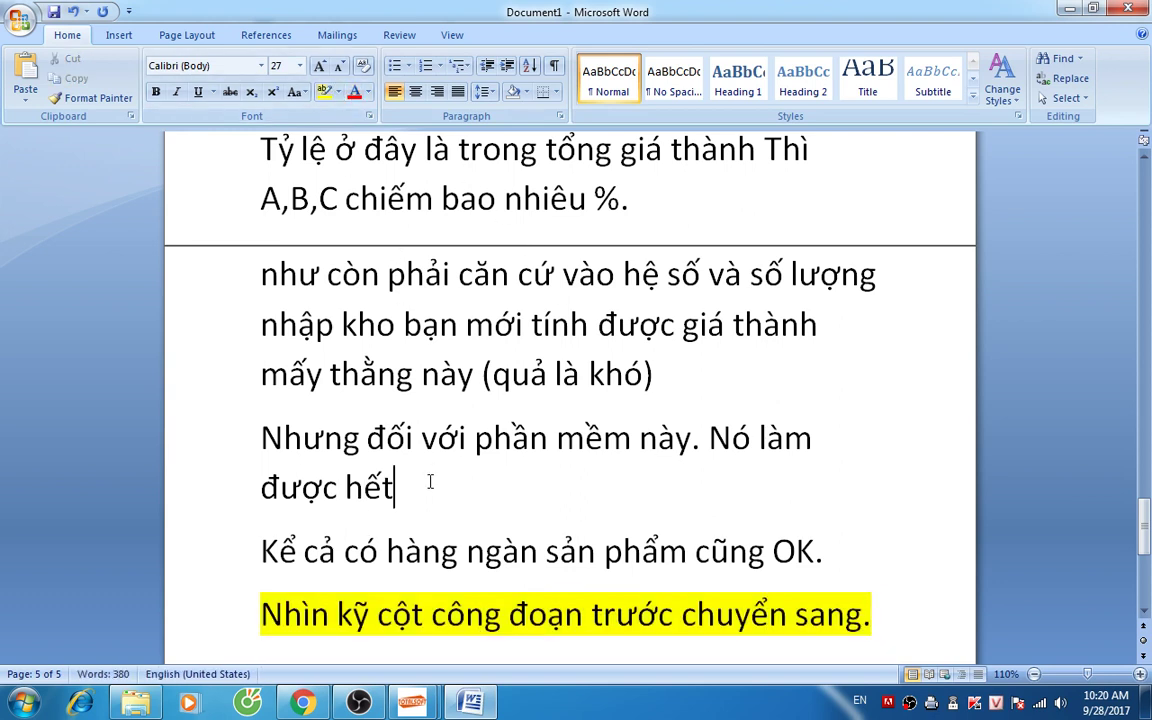
# Step: Switch back to TOTALSOFT.NET and close the production costing report and the Giá thành sản xuất module
pyautogui.moveTo(412, 703)
pyautogui.click(505, 619)
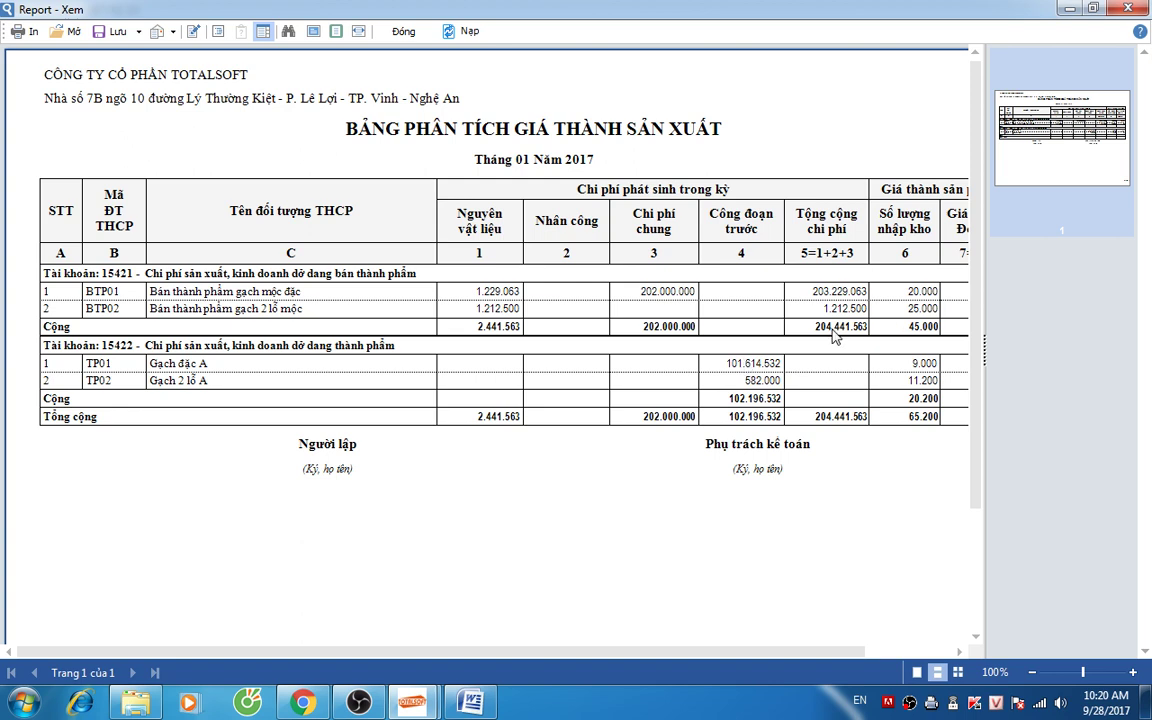
pyautogui.click(403, 31)
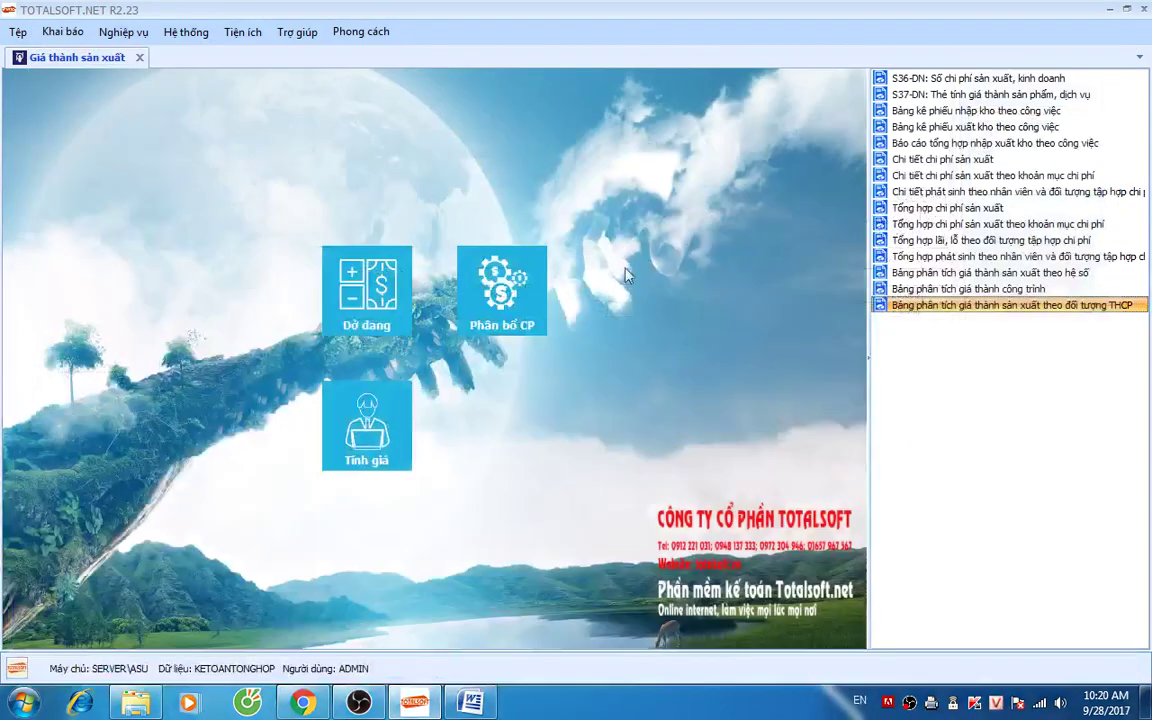
pyautogui.click(139, 58)
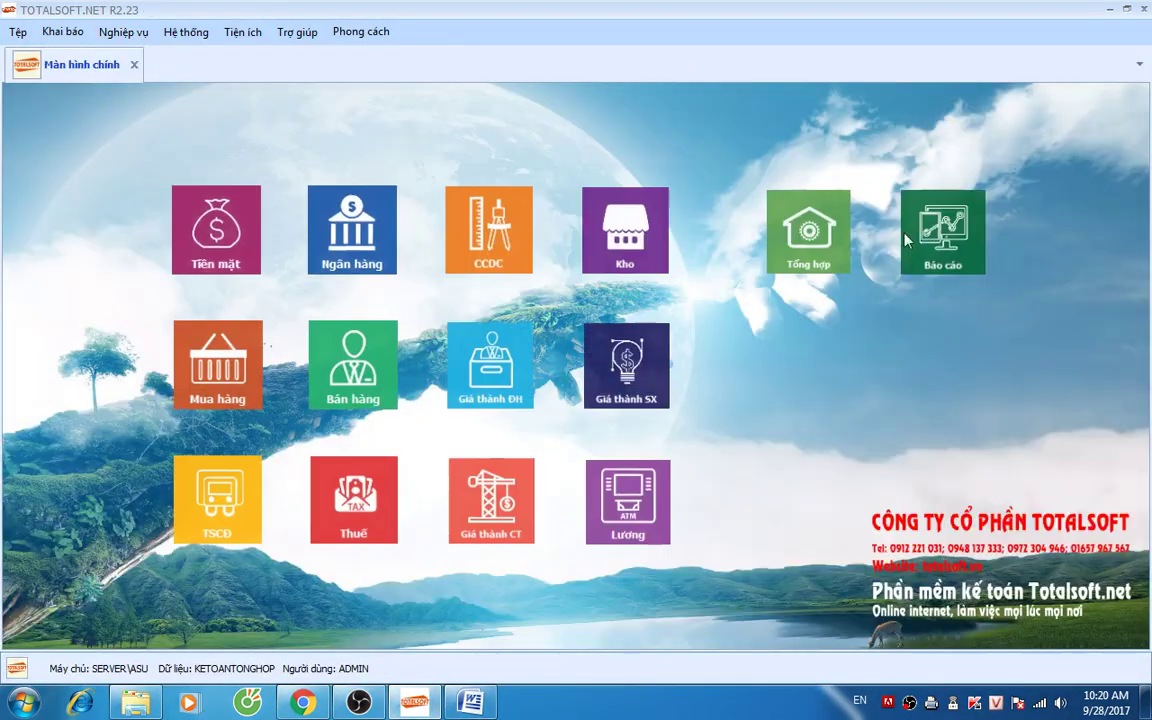
# Step: View the F01-DN-Bảng cân đối tài khoản report for Tháng 1 at account level 2, toggling Hiển thị số dư 2 bên, and close it
pyautogui.click(935, 230)
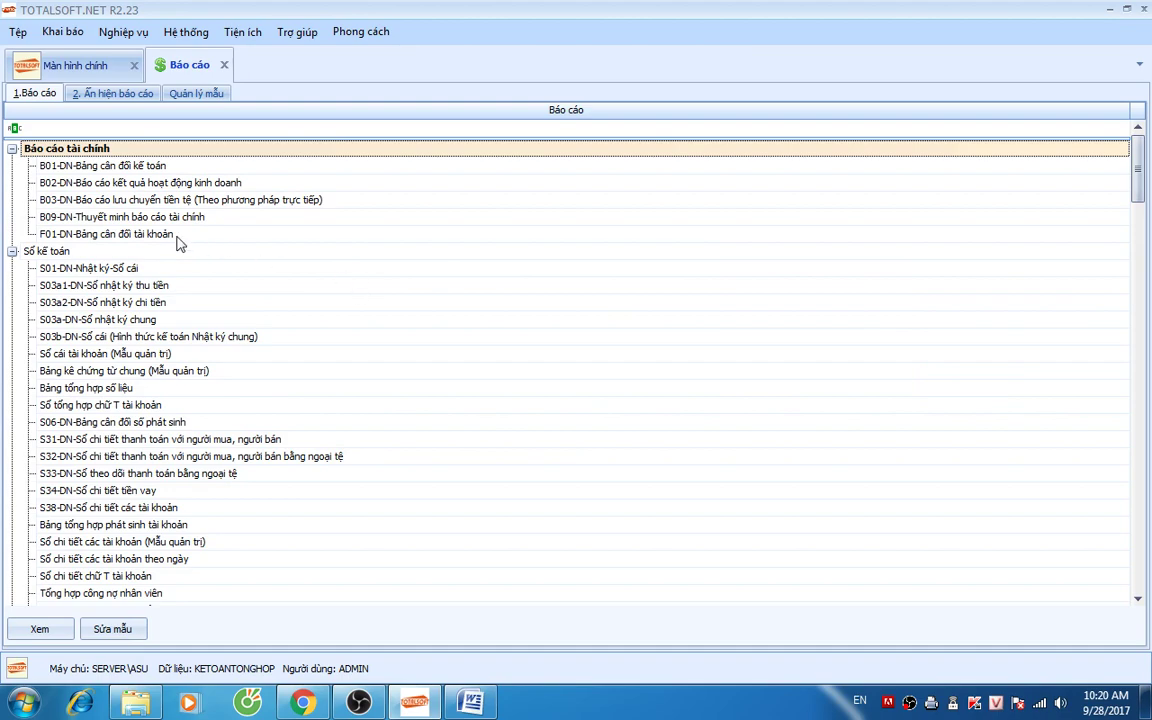
pyautogui.doubleClick(322, 236)
pyautogui.click(615, 366)
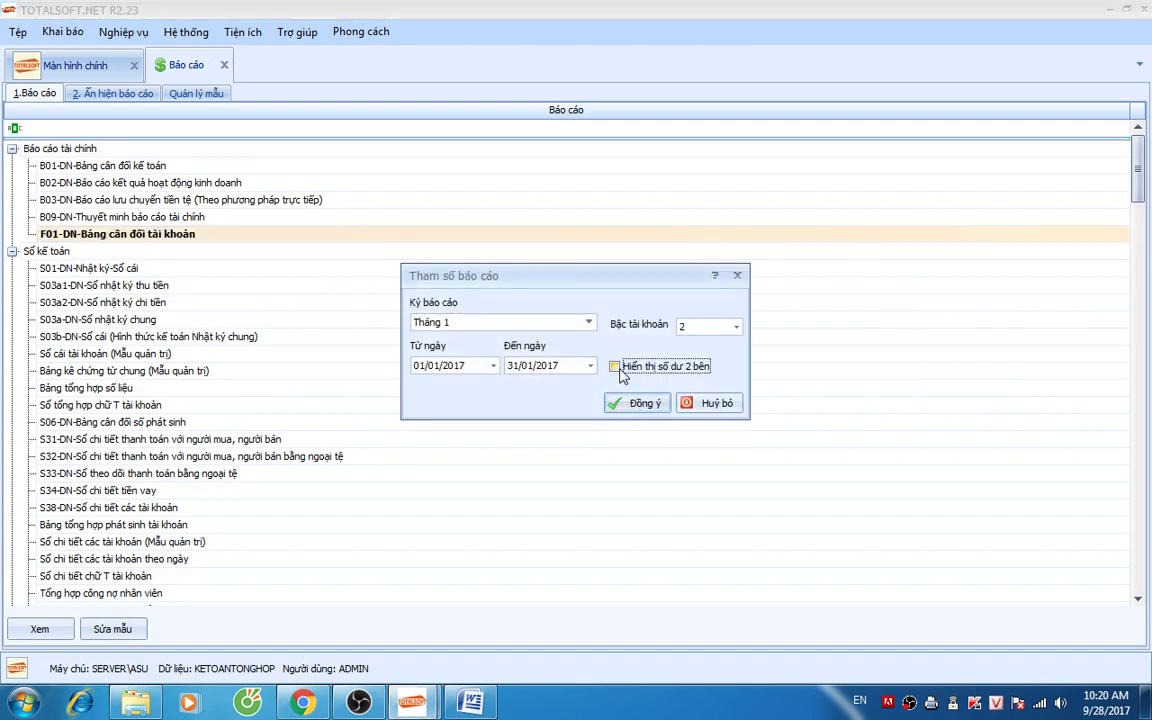
pyautogui.click(618, 404)
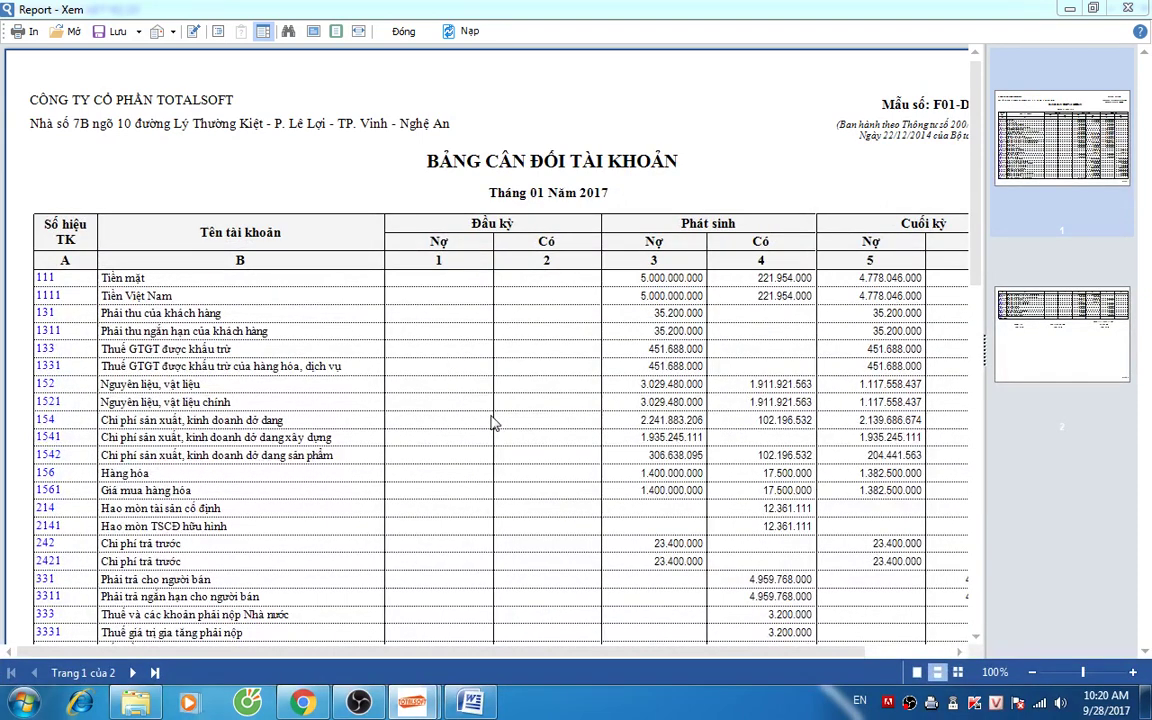
pyautogui.scroll(-15, 455, 400)
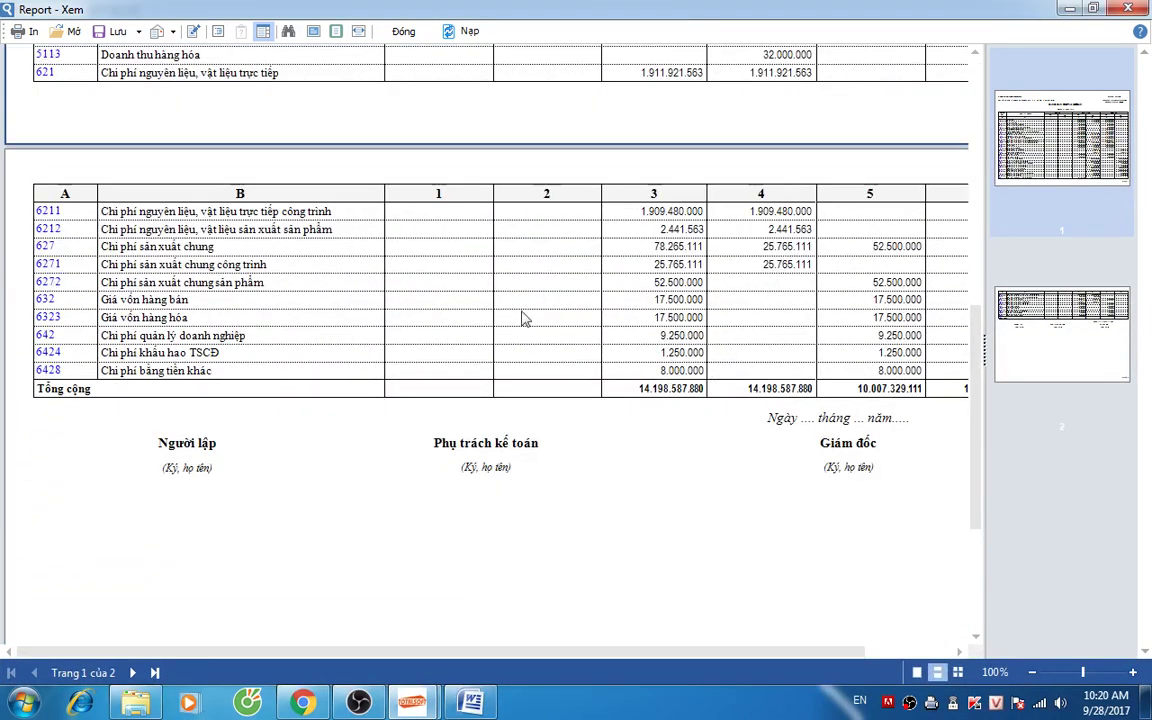
pyautogui.click(392, 31)
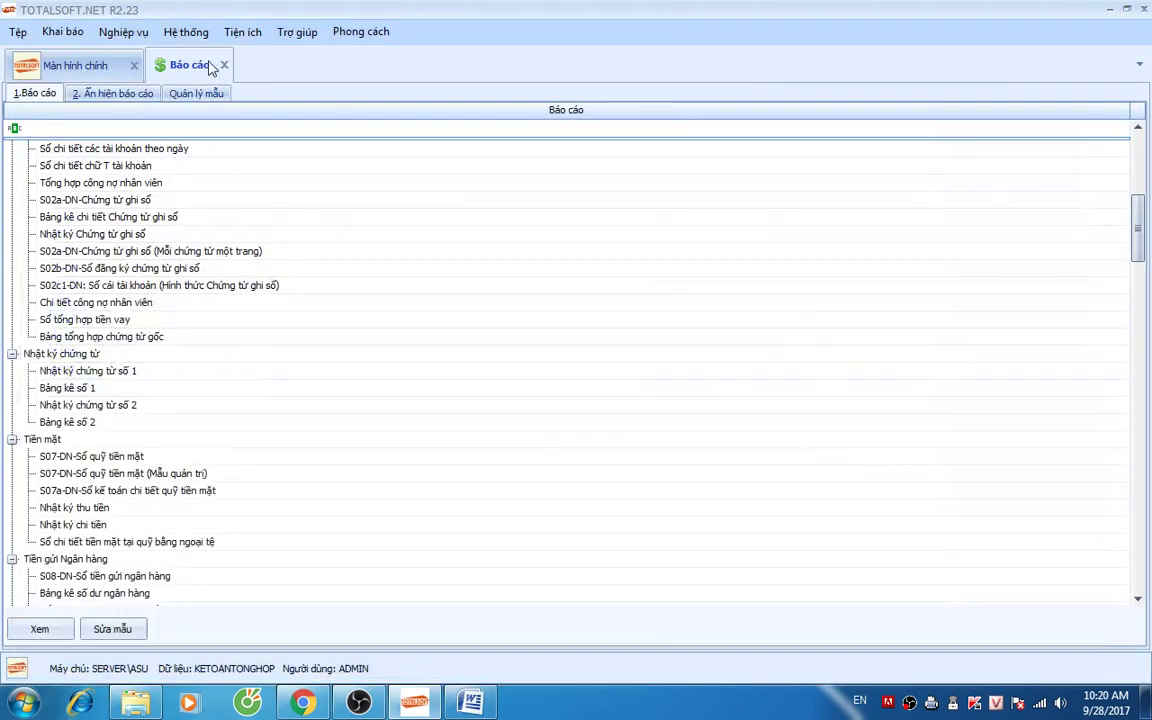
# Step: Open allocation table 01, Phân bổ chi phí chung cho sản xuất sản phẩm, from Bảng hệ số kết chuyển chi phí
pyautogui.click(185, 33)
pyautogui.moveTo(123, 31)
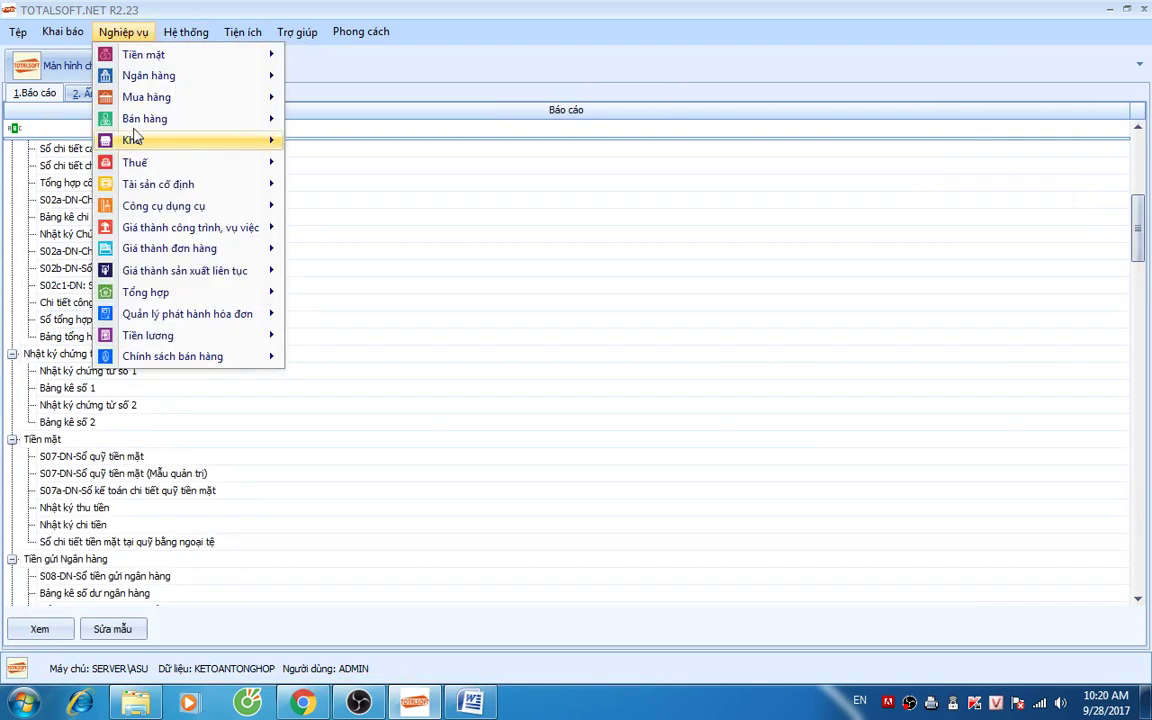
pyautogui.moveTo(153, 227)
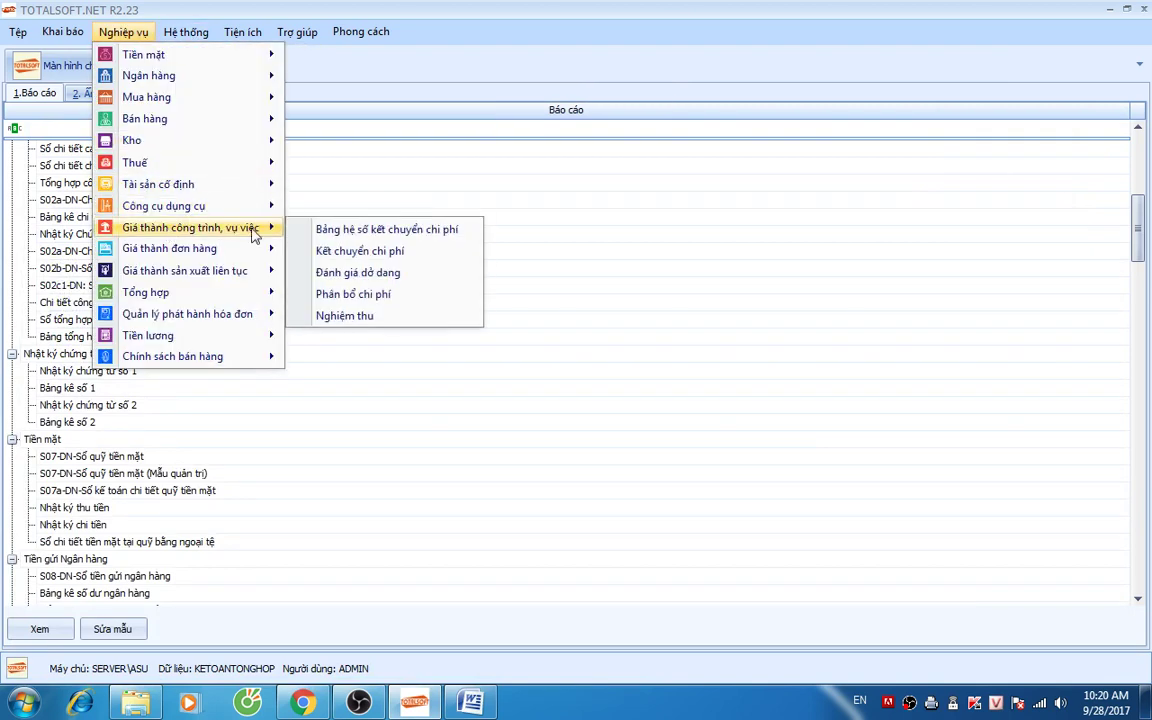
pyautogui.click(352, 229)
pyautogui.doubleClick(350, 176)
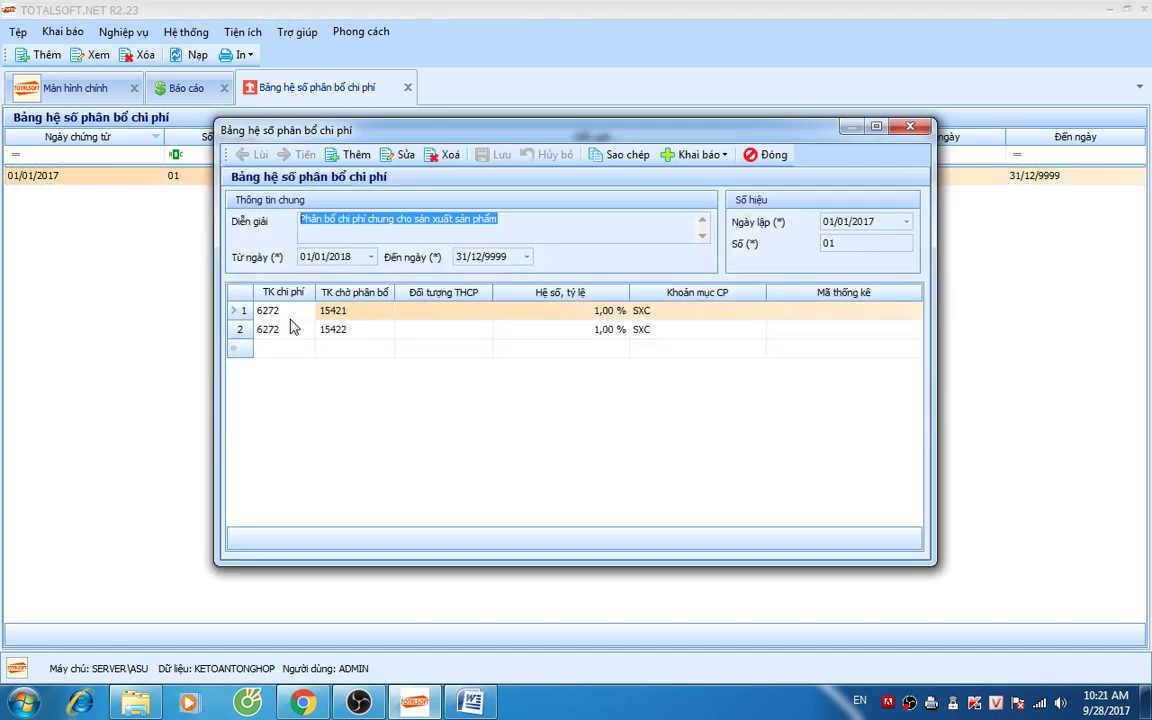
# Step: Set the 6272 allocation coefficients to 7.000,00 % for account 15421 and 3,00 % for account 15422, and save the table
pyautogui.click(517, 314)
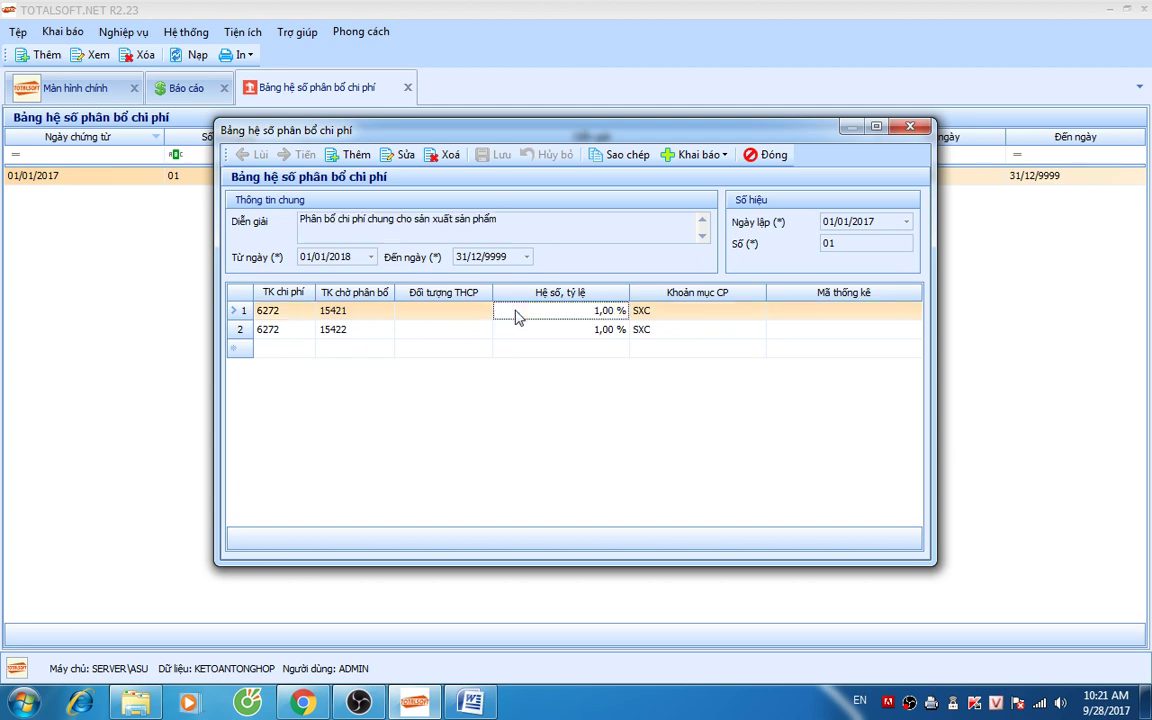
pyautogui.click(489, 313)
pyautogui.click(400, 154)
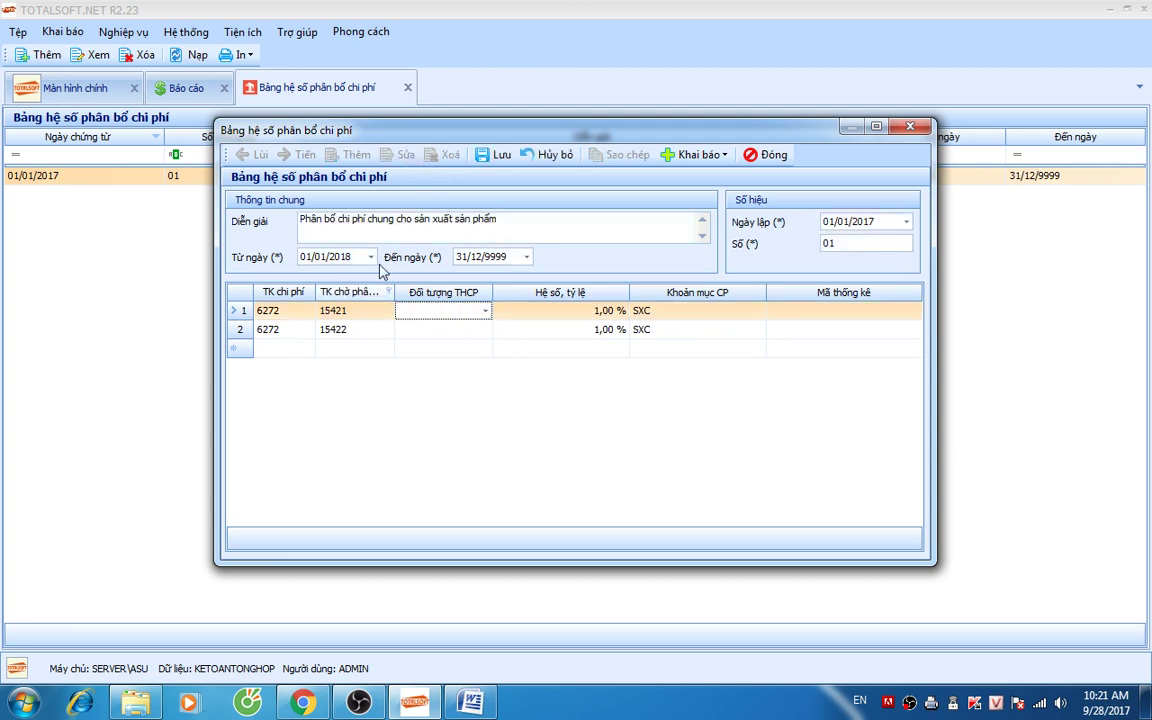
pyautogui.click(535, 311)
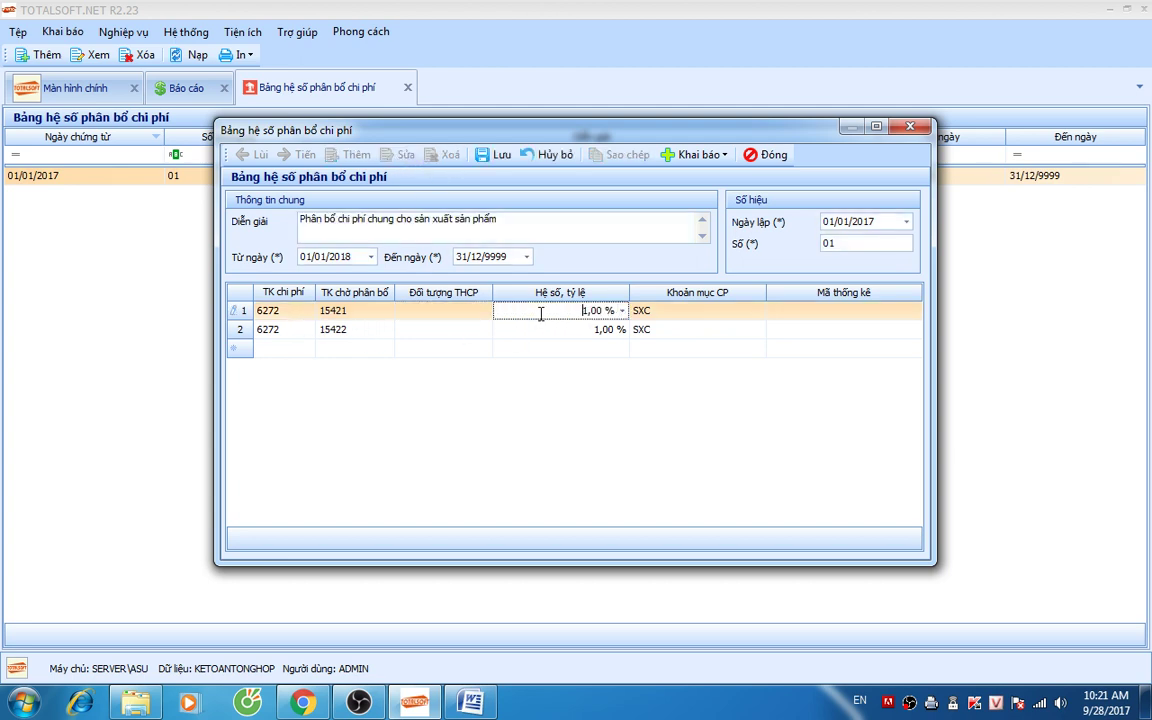
pyautogui.moveTo(582, 311); pyautogui.dragTo(593, 311)
pyautogui.write('7000')
pyautogui.press('Down')
pyautogui.press('Up')
pyautogui.press('Down')
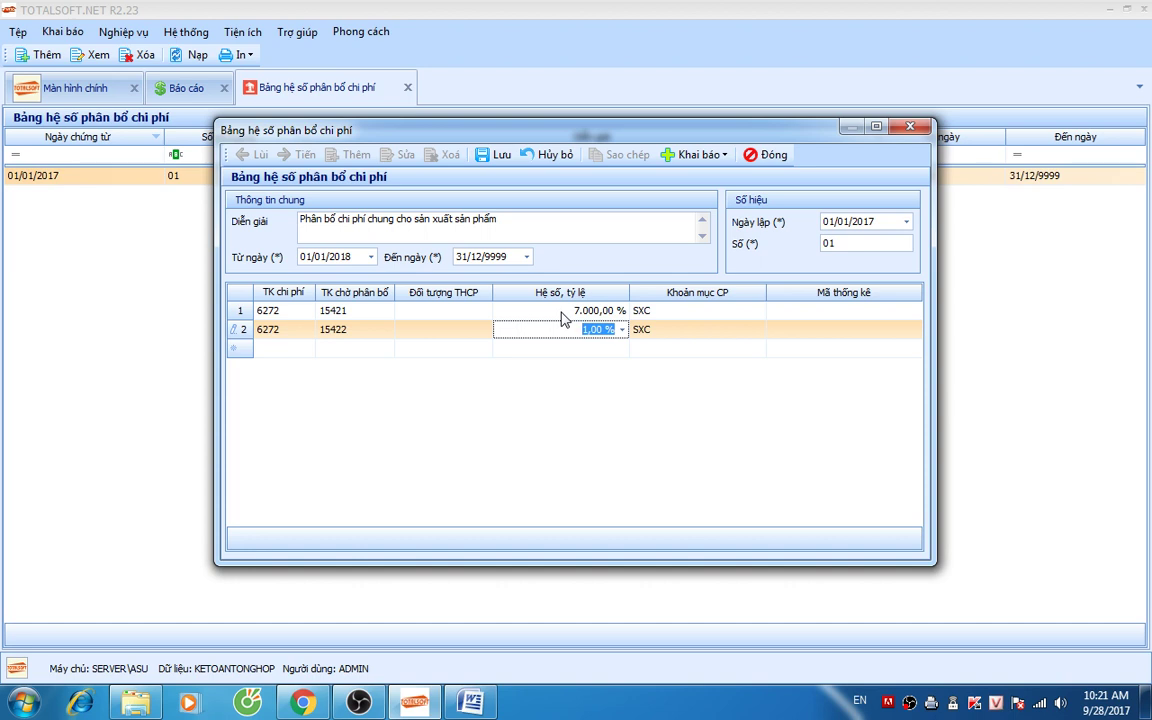
pyautogui.write('3')
pyautogui.press('Tab')
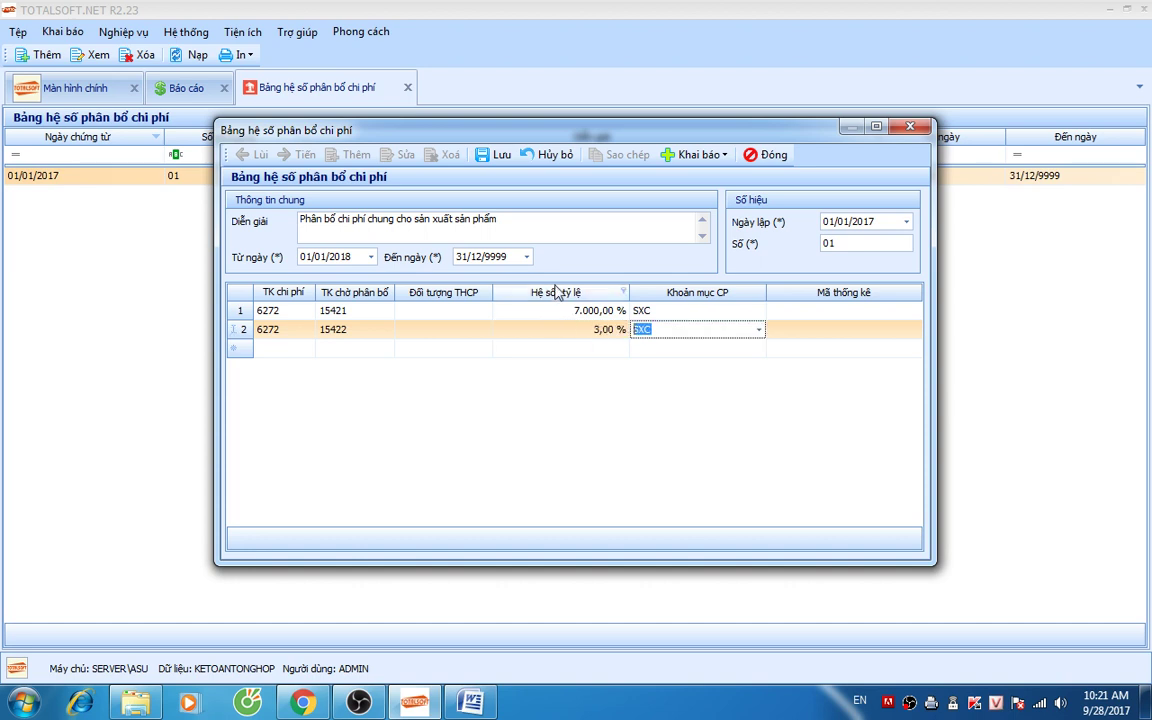
pyautogui.click(497, 157)
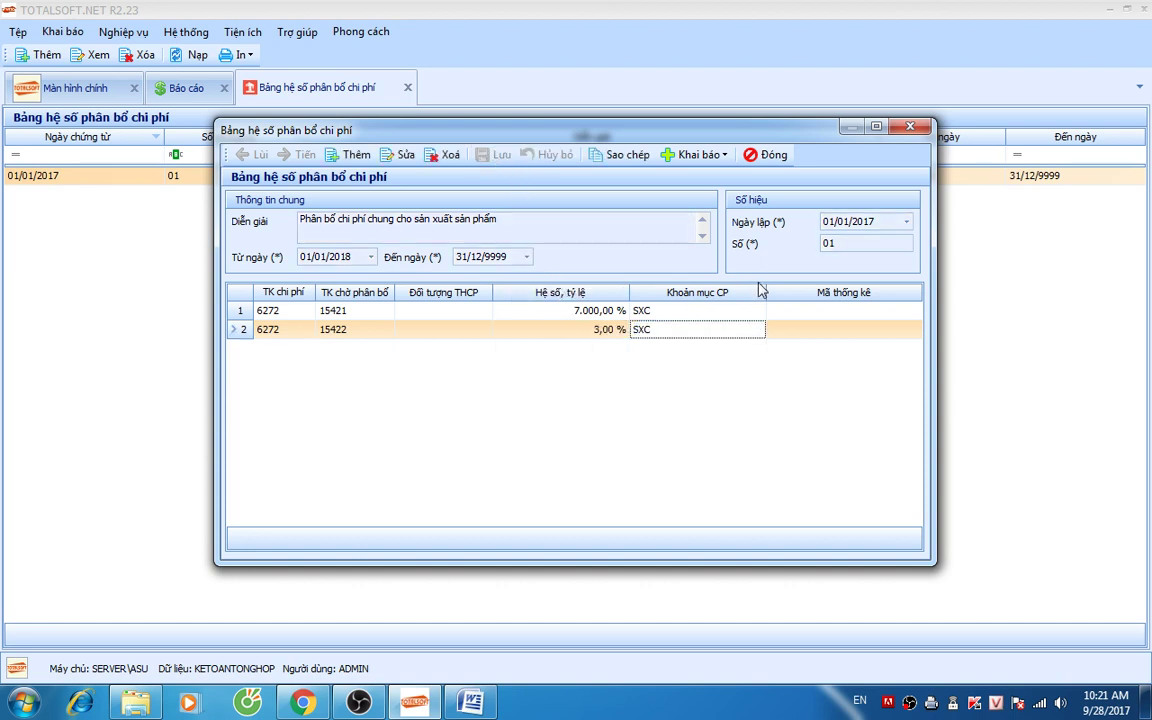
# Step: Try to create a new Kết chuyển chi phí voucher for continuous production costing, and discard it without saving
pyautogui.click(123, 31)
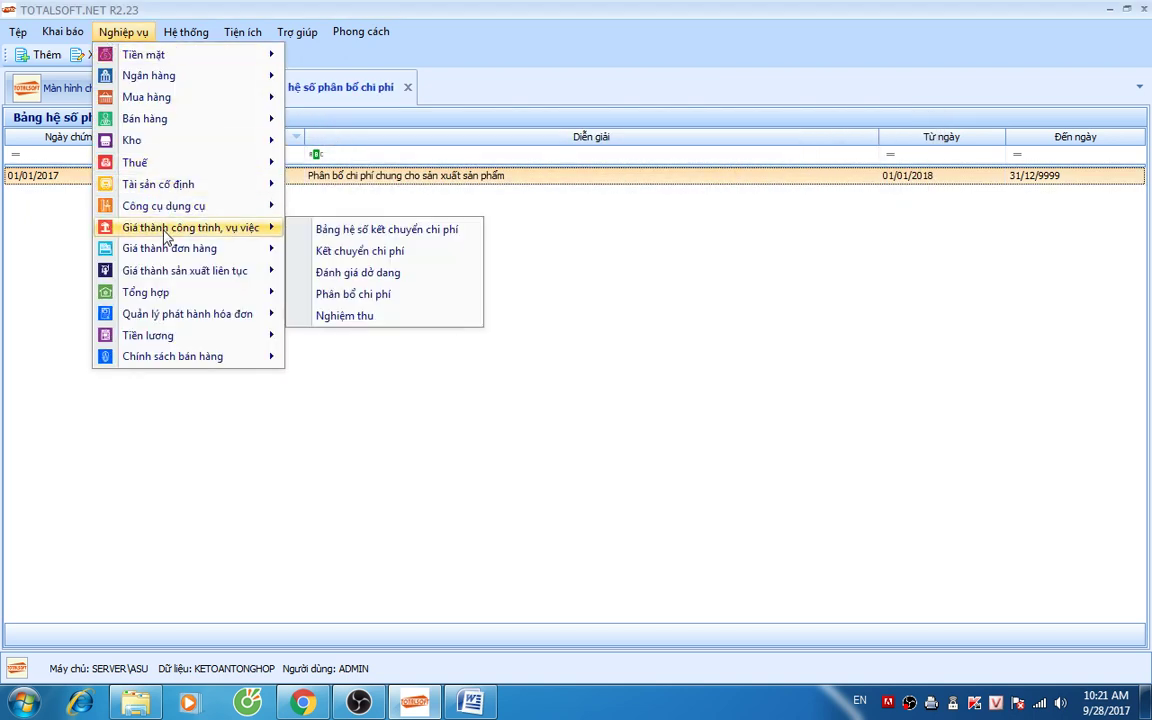
pyautogui.moveTo(200, 272)
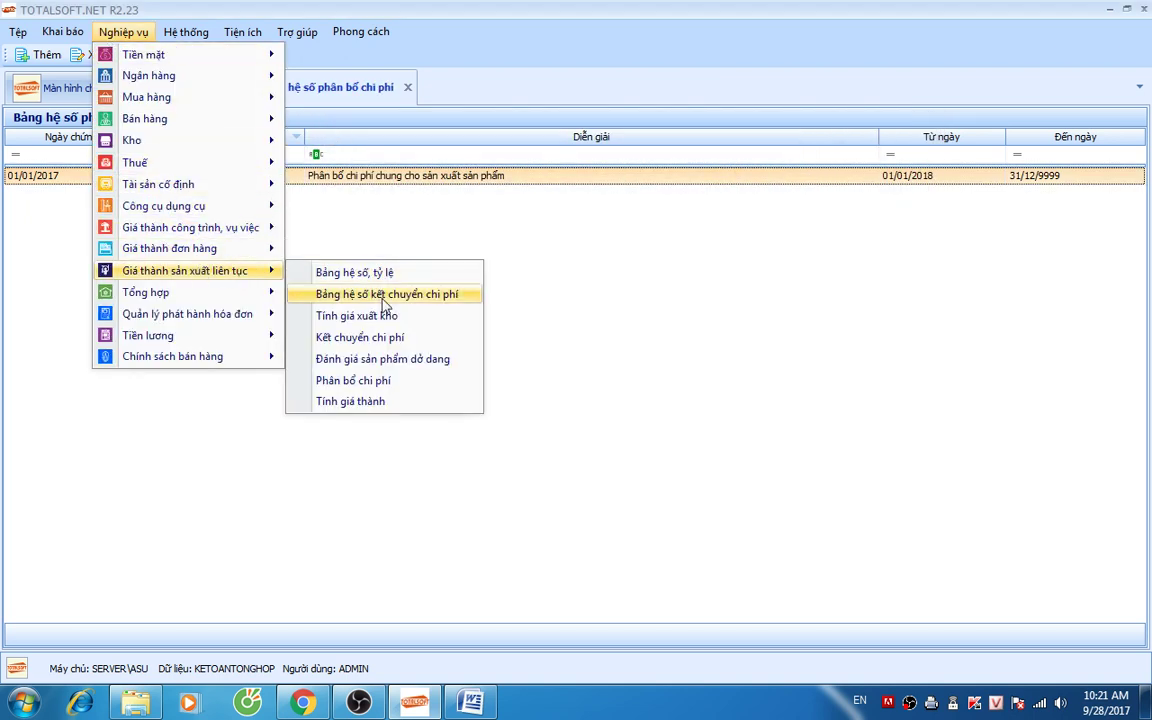
pyautogui.click(380, 339)
pyautogui.rightClick(381, 265)
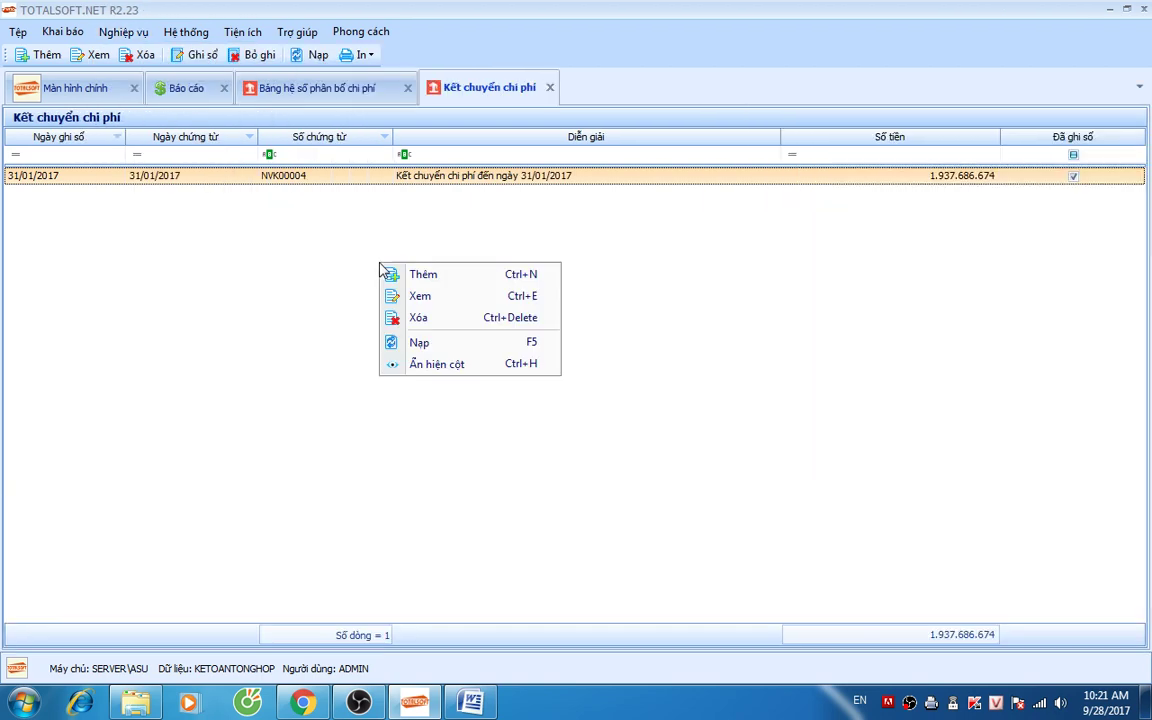
pyautogui.click(445, 273)
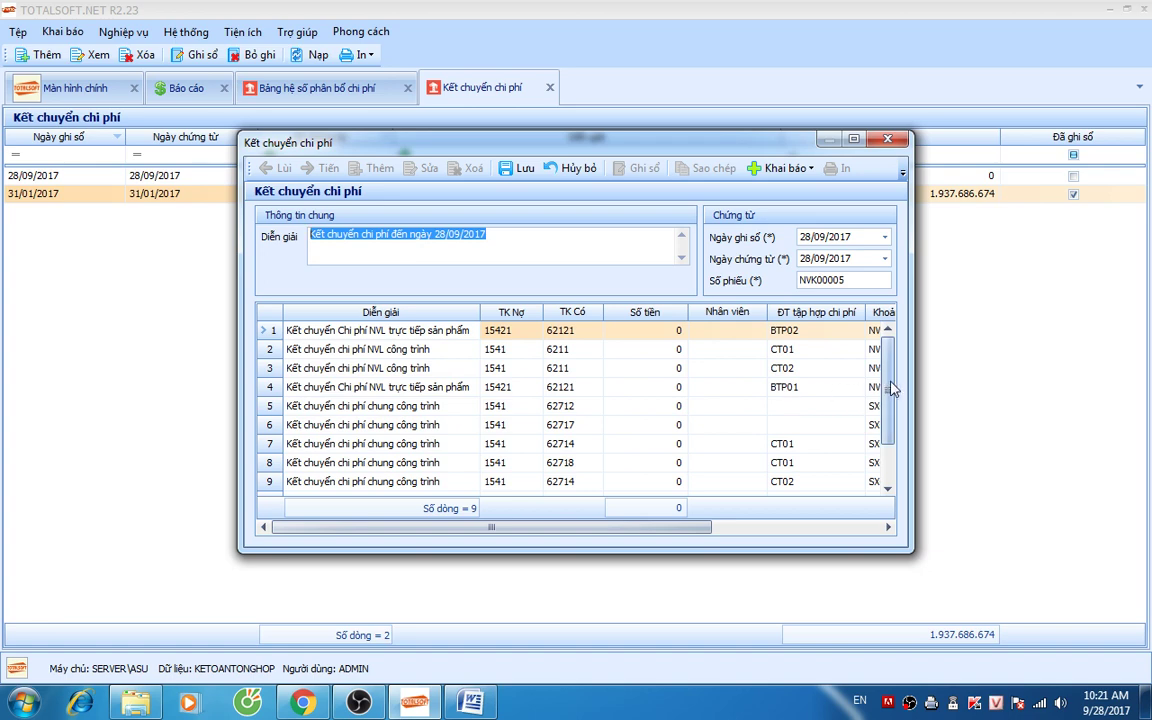
pyautogui.scroll(-1, 892, 389)
pyautogui.scroll(1, 888, 360)
pyautogui.click(886, 139)
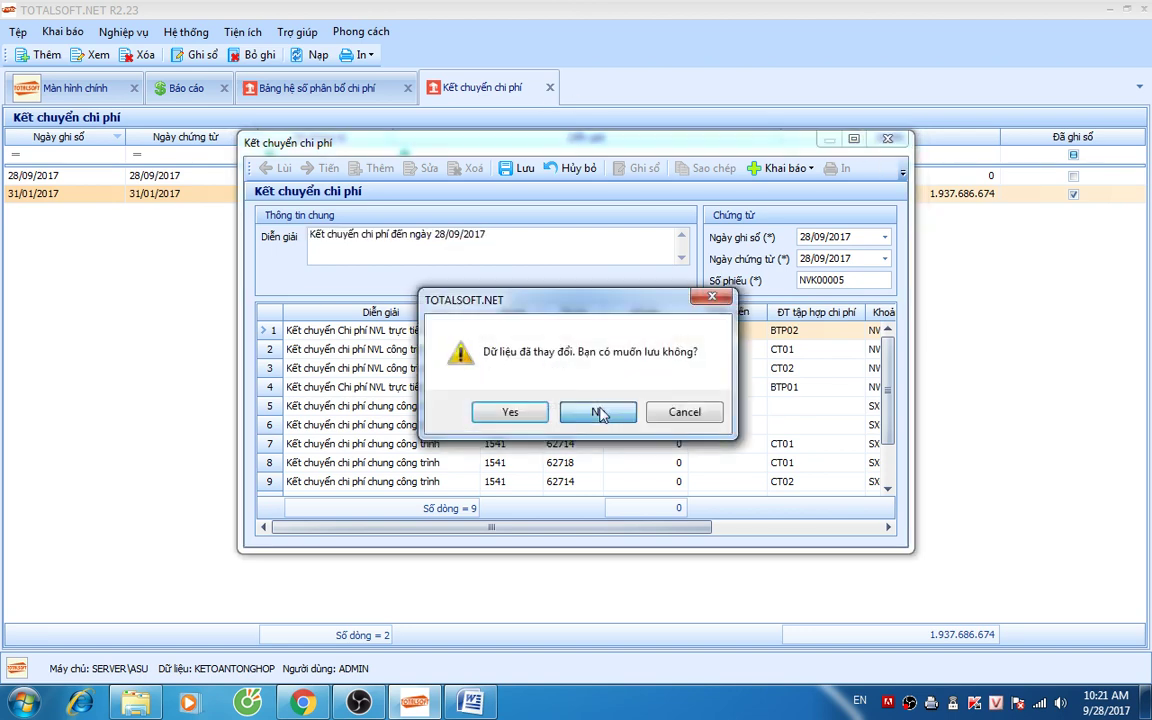
pyautogui.click(596, 408)
pyautogui.click(550, 88)
# Step: Open the Tài khoản kết chuyển declaration list, passing through the Hệ thống tài khoản list
pyautogui.click(128, 33)
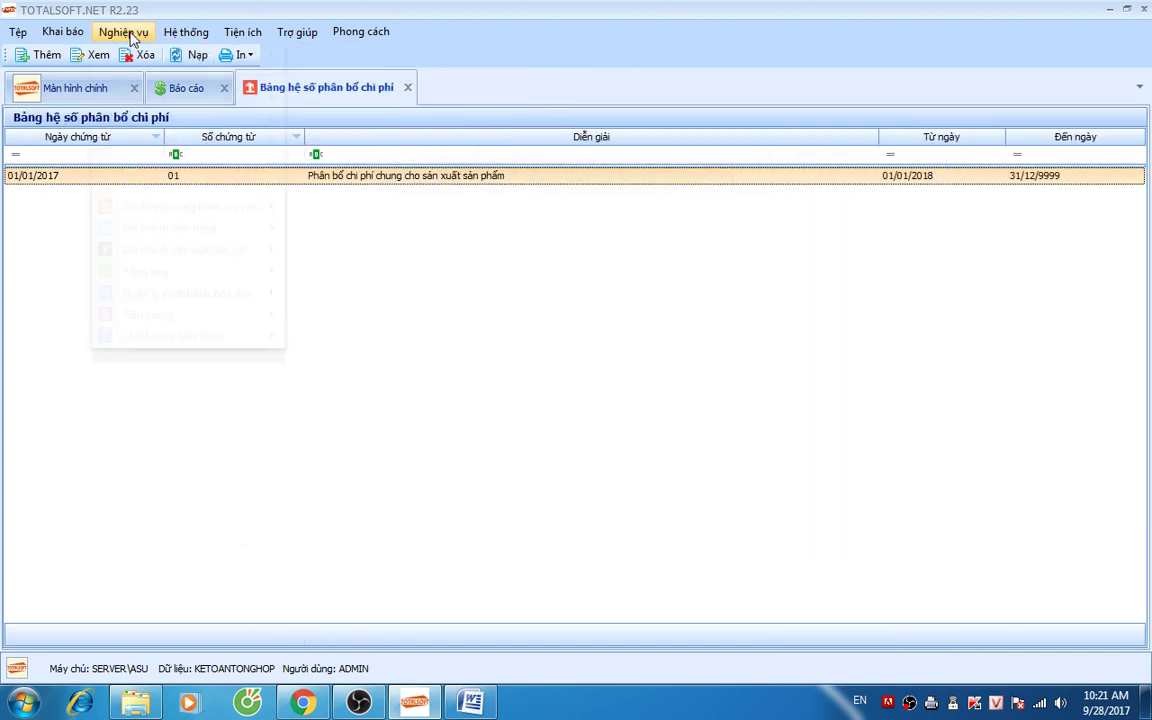
pyautogui.click(62, 32)
pyautogui.moveTo(86, 58)
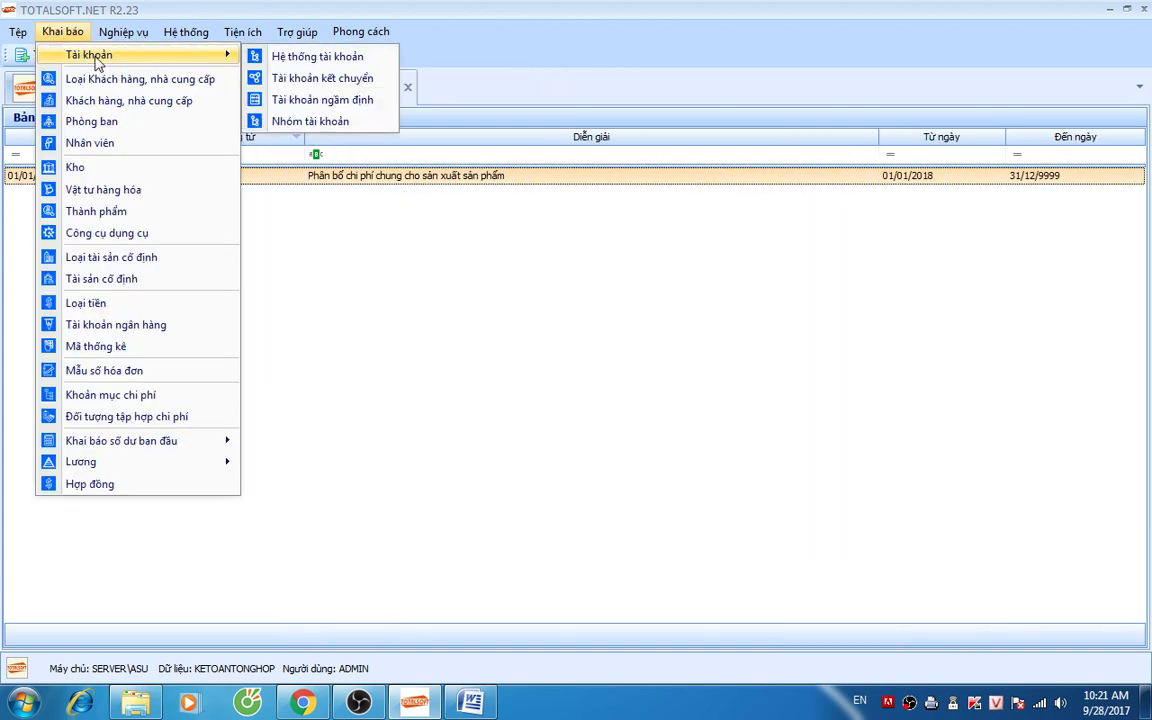
pyautogui.click(293, 57)
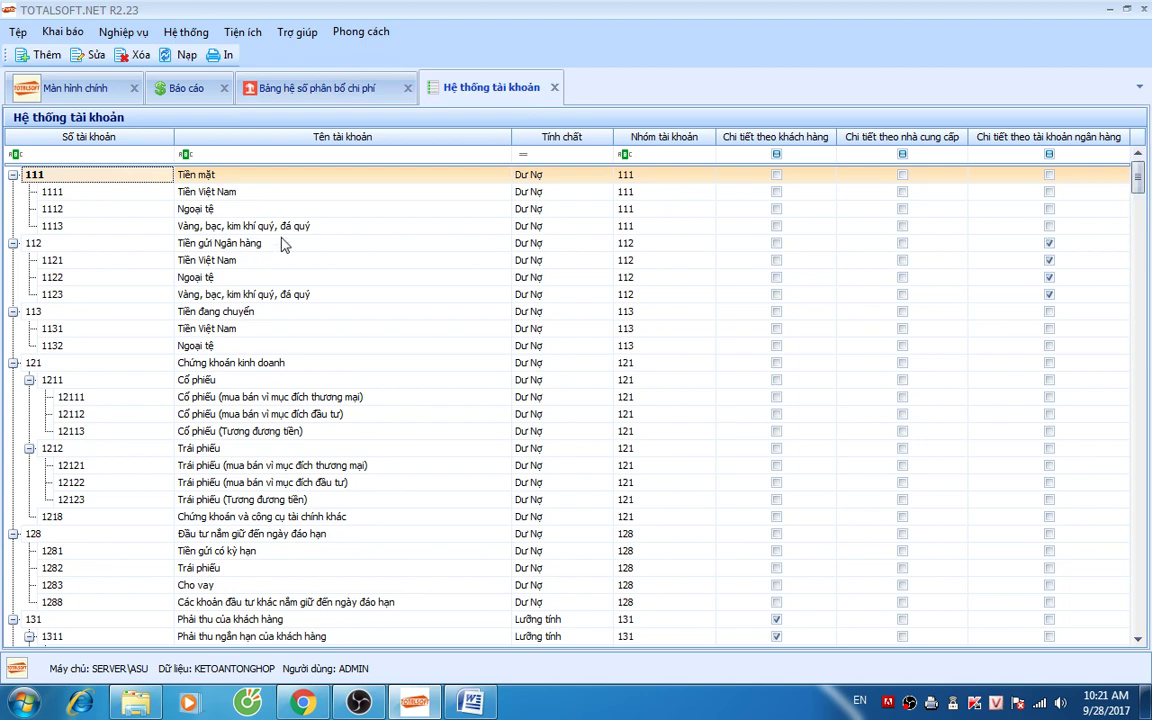
pyautogui.click(62, 32)
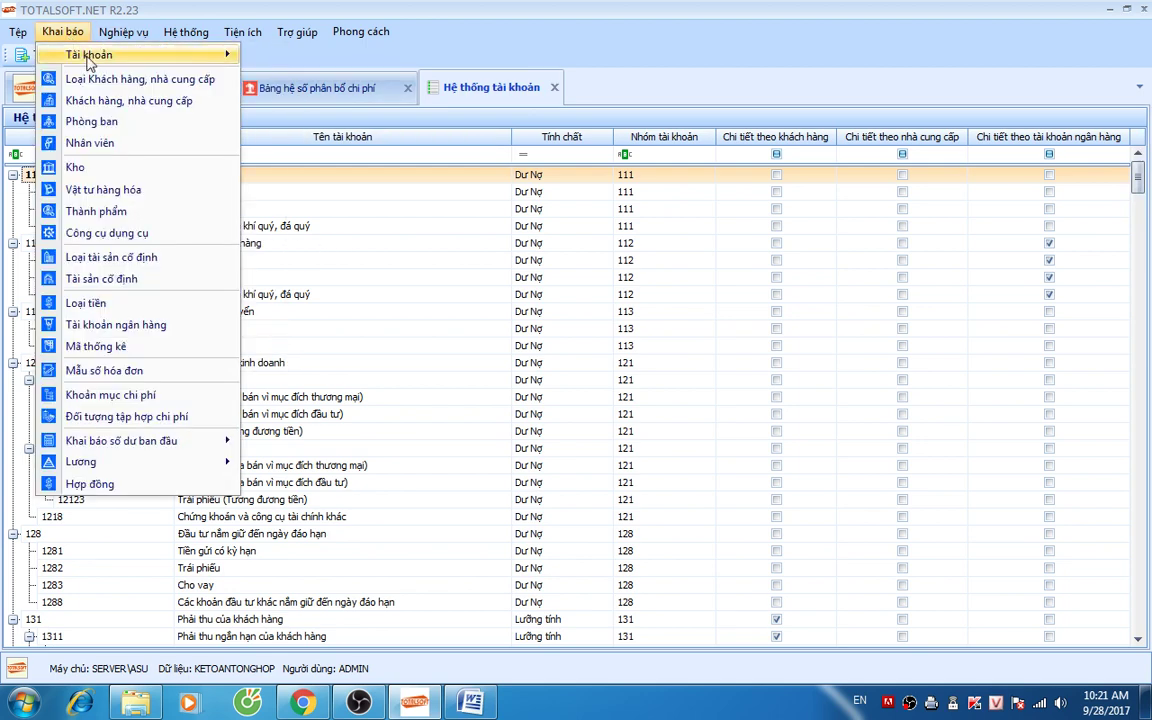
pyautogui.moveTo(148, 62)
pyautogui.click(284, 80)
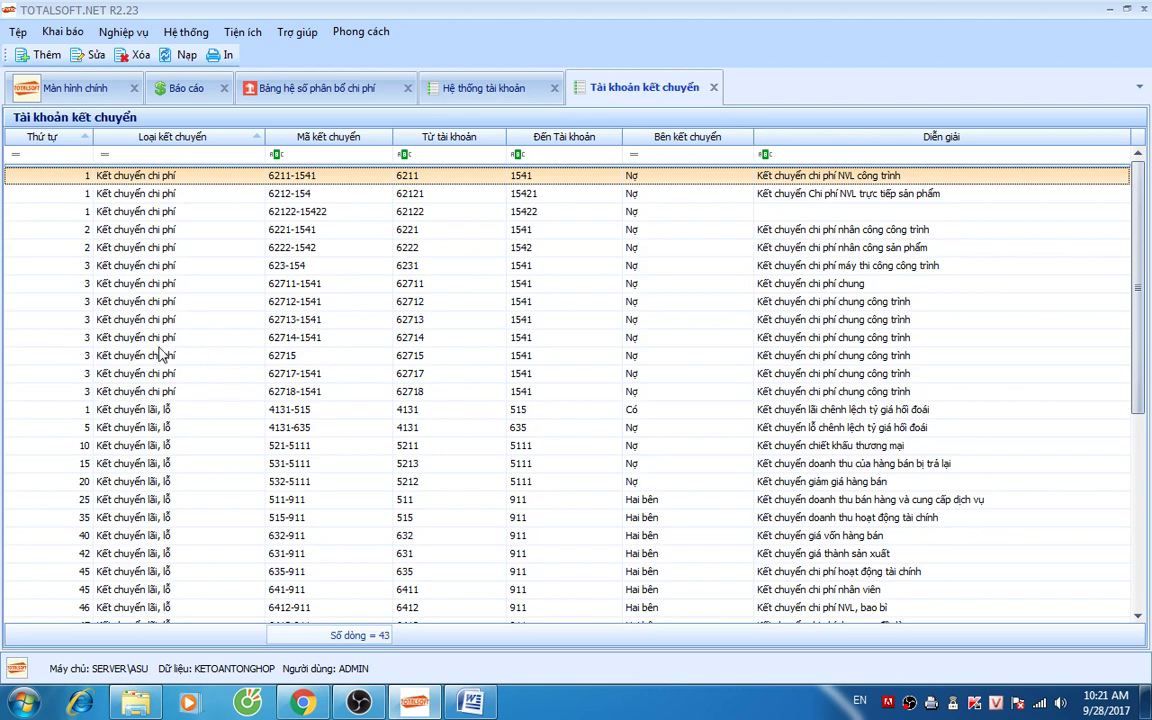
pyautogui.rightClick(121, 391)
pyautogui.click(225, 404)
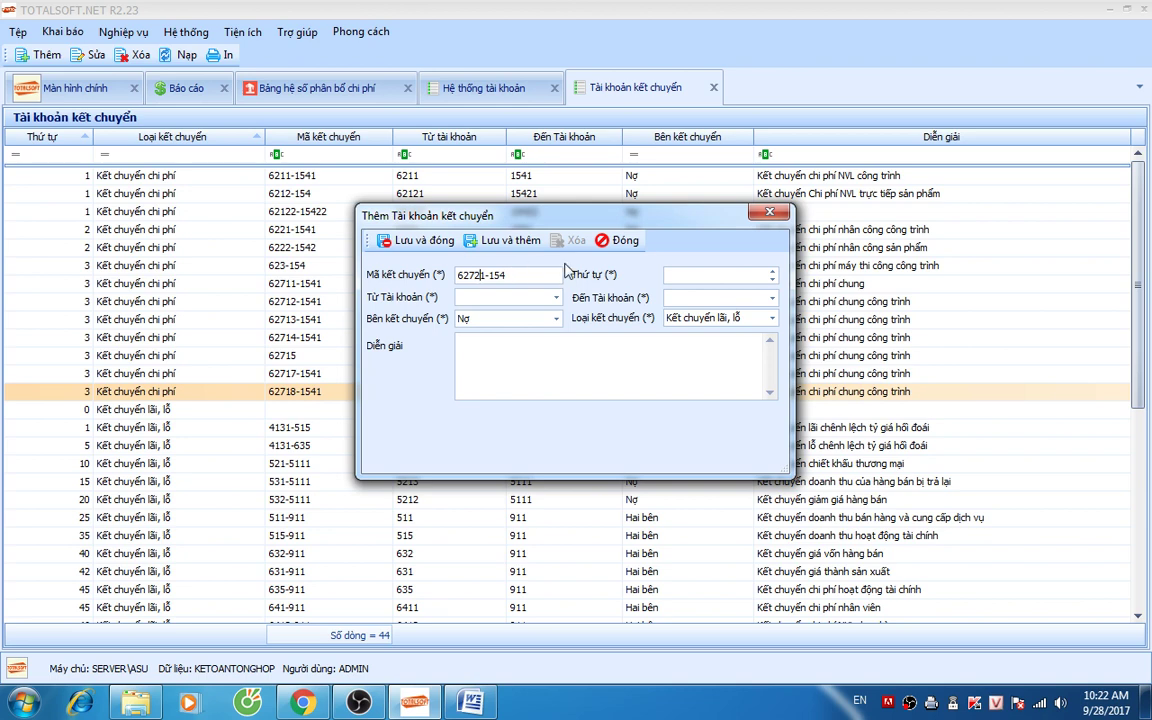
pyautogui.click(617, 242)
pyautogui.click(603, 416)
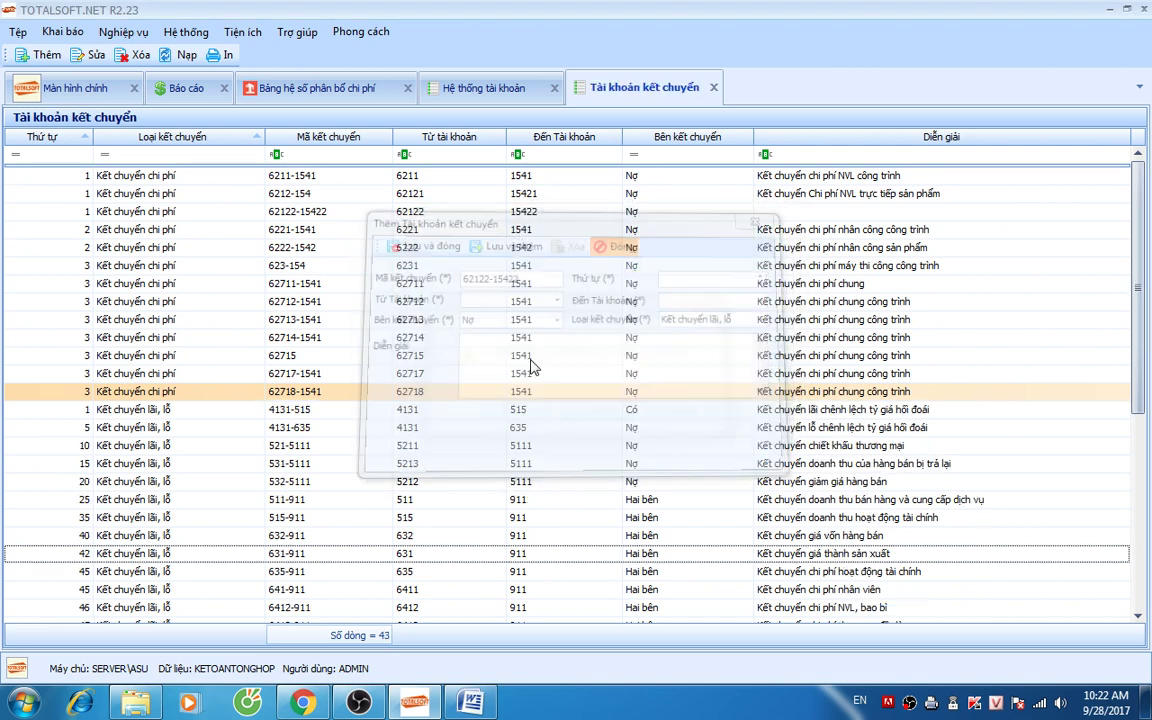
pyautogui.click(330, 88)
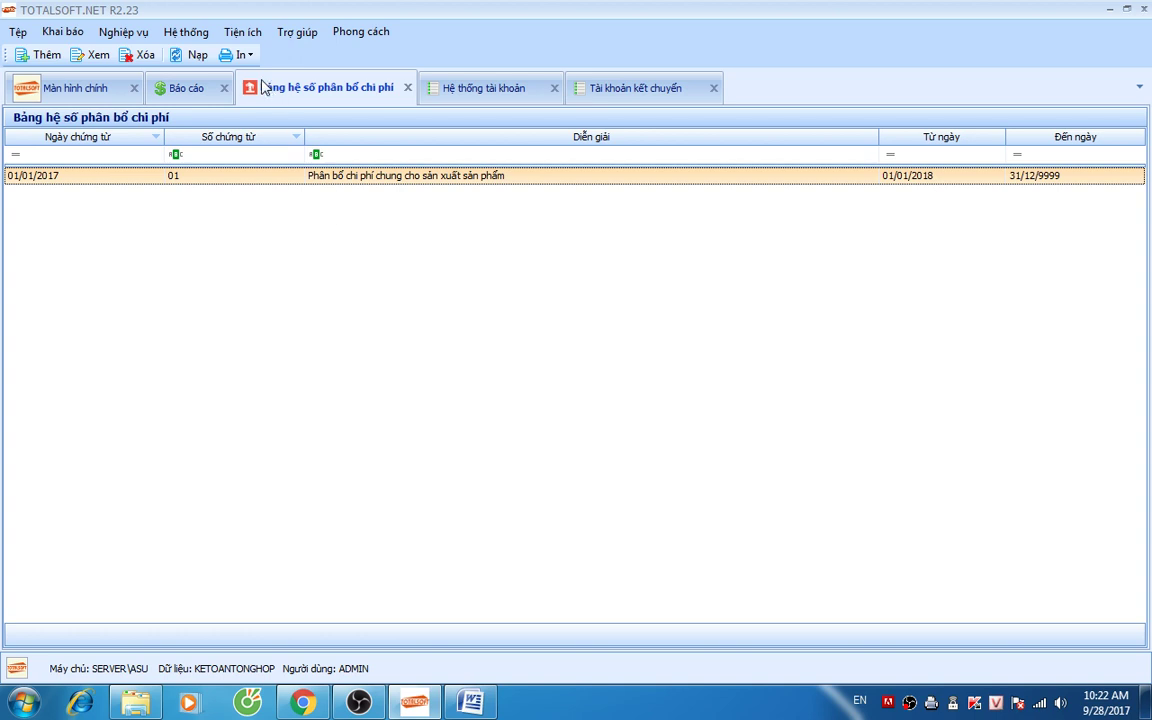
pyautogui.click(128, 44)
pyautogui.moveTo(275, 271)
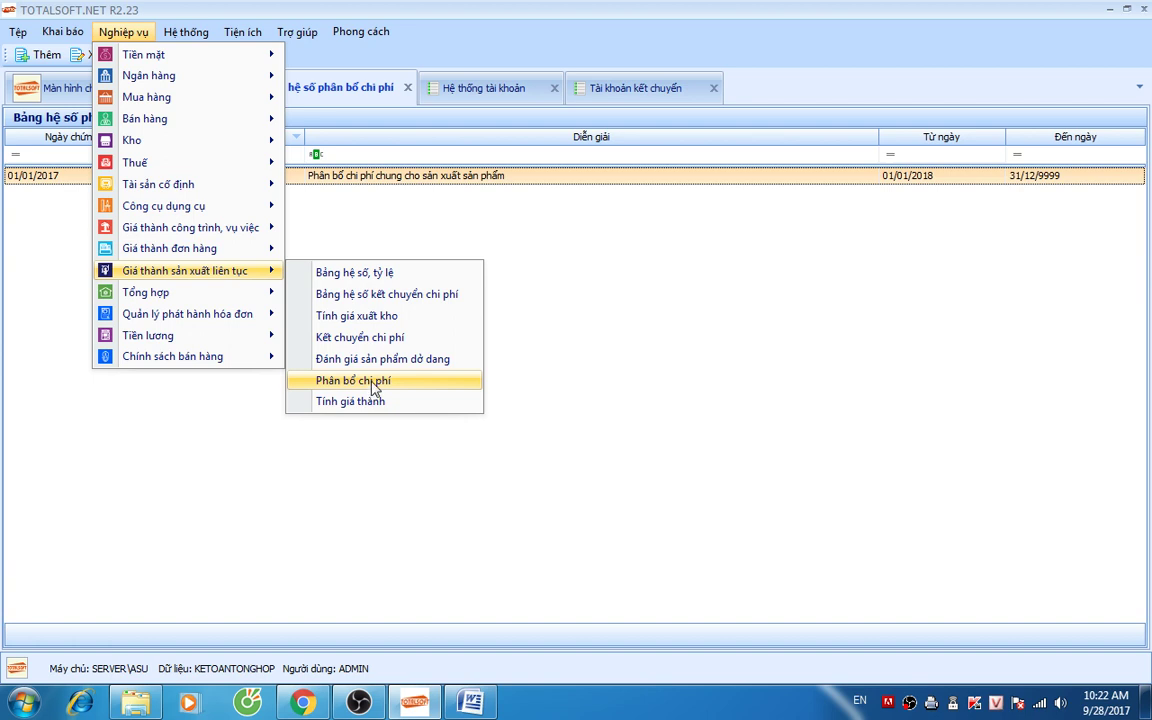
pyautogui.click(597, 88)
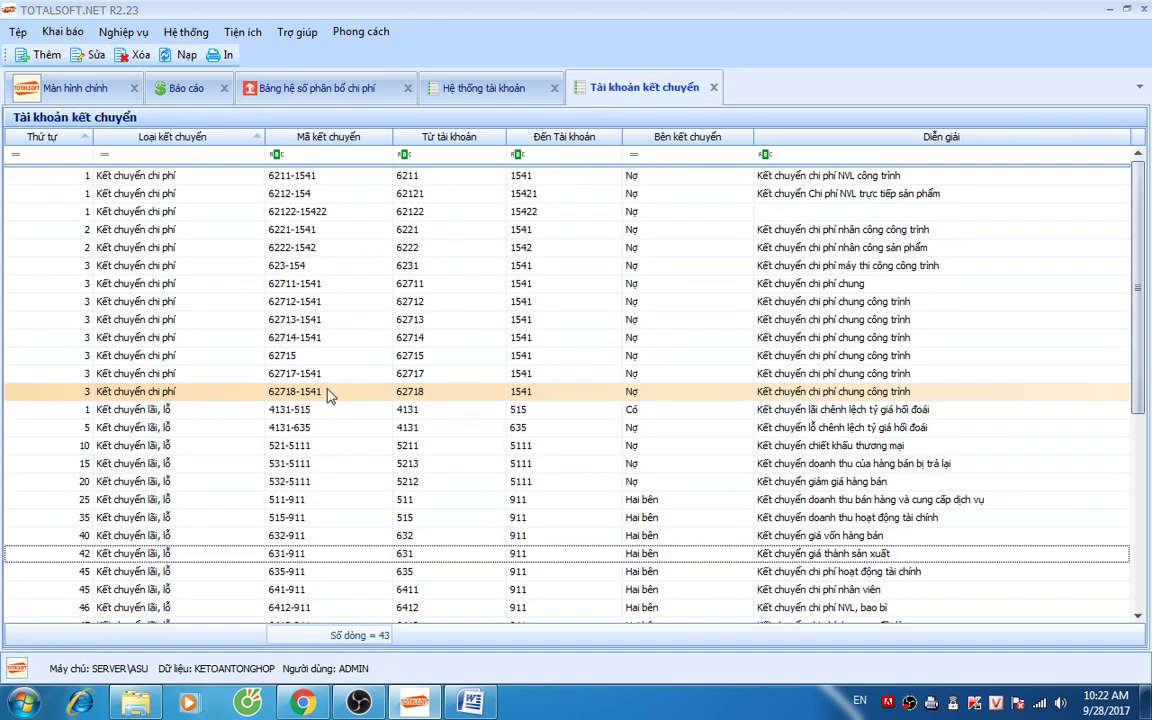
# Step: Add transfer account 6272-1542 with order 3, from account 6272 to 1542, side Nợ, type Kết chuyển chi phí, and save it
pyautogui.rightClick(247, 393)
pyautogui.click(288, 402)
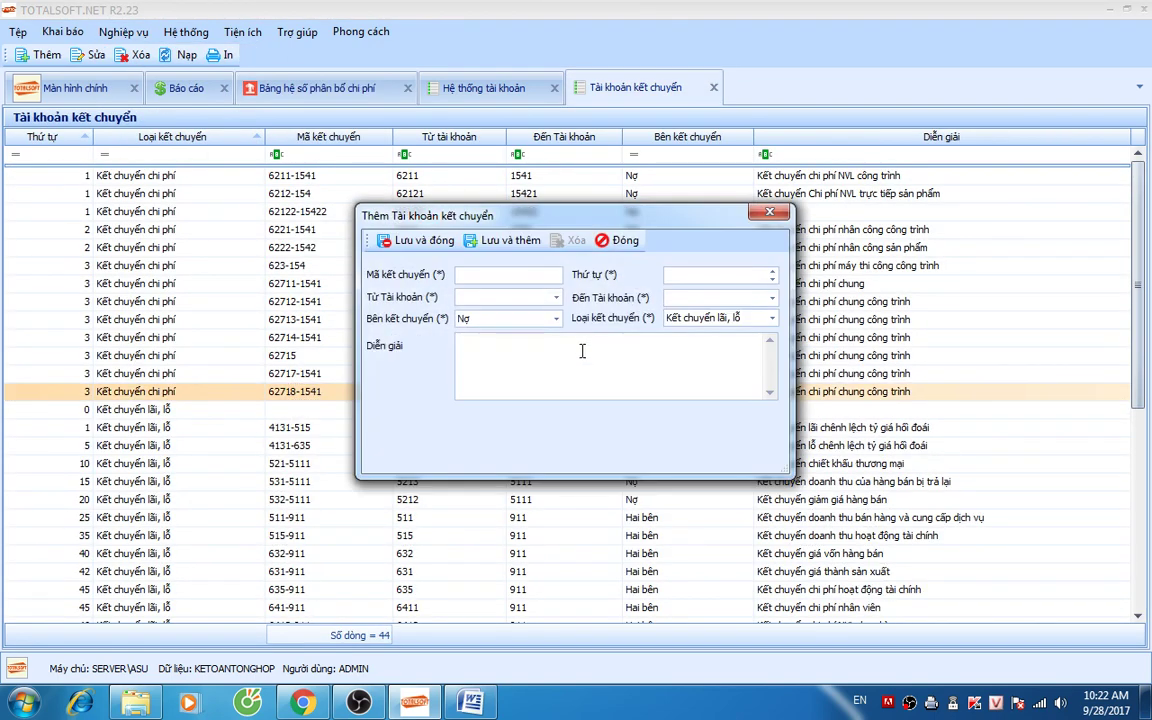
pyautogui.write('6')
pyautogui.write('6272')
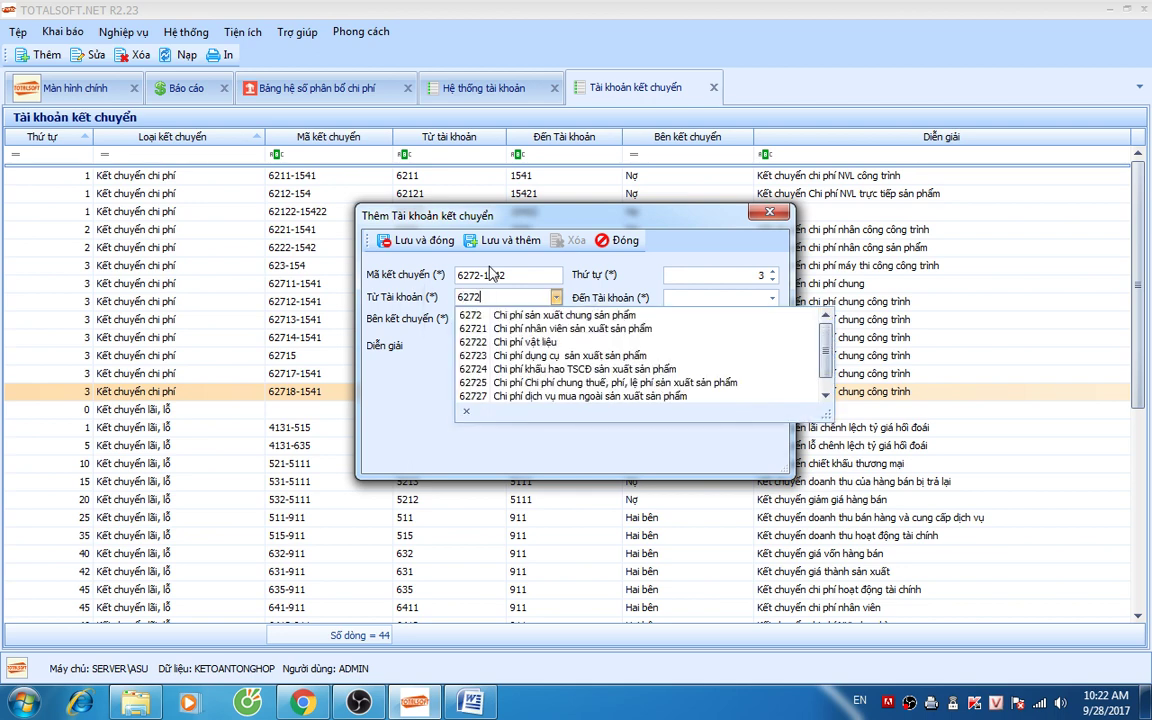
pyautogui.press('Tab')
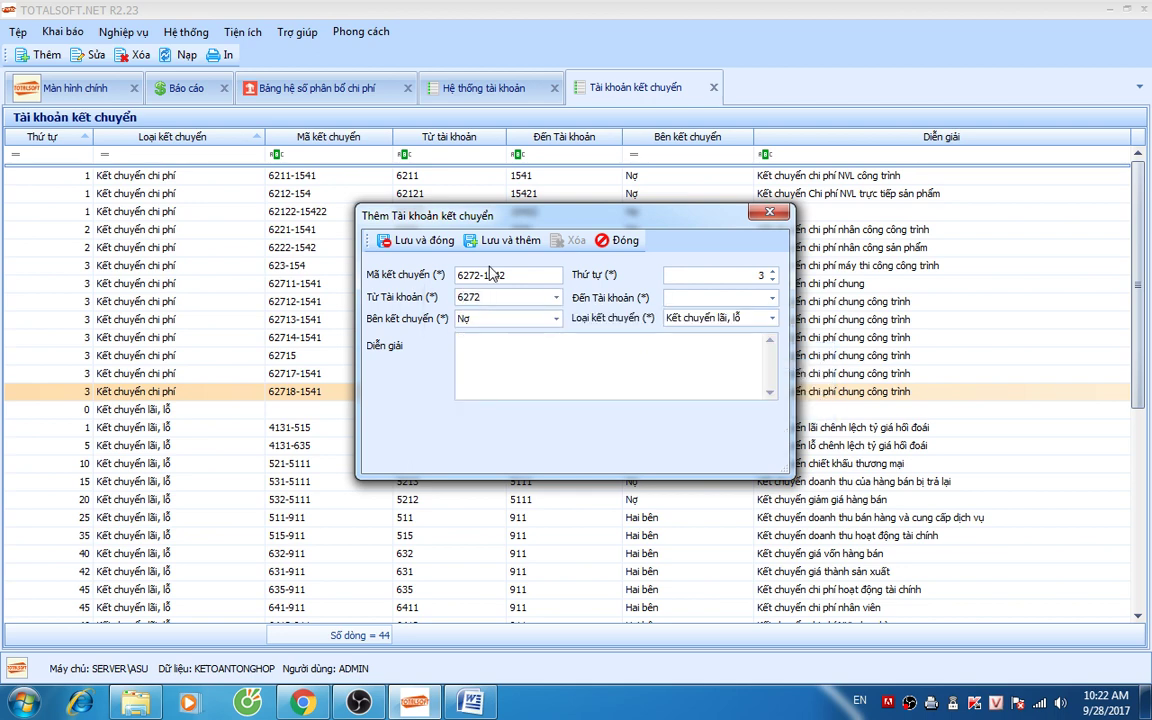
pyautogui.write('1542')
pyautogui.press('Tab')
pyautogui.click(700, 318)
pyautogui.click(706, 336)
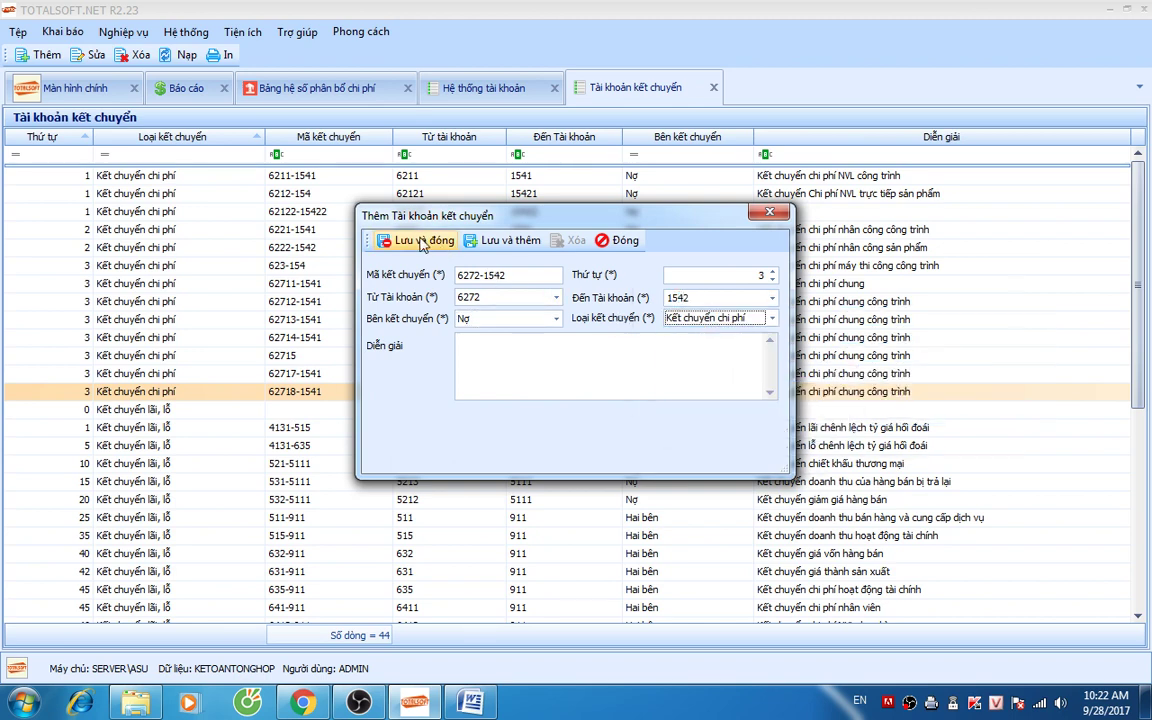
pyautogui.click(414, 240)
# Step: Create a trial Kết chuyển chi phí voucher under Giá thành sản xuất liên tục, check its 6272 line, and discard the voucher unsaved
pyautogui.click(316, 88)
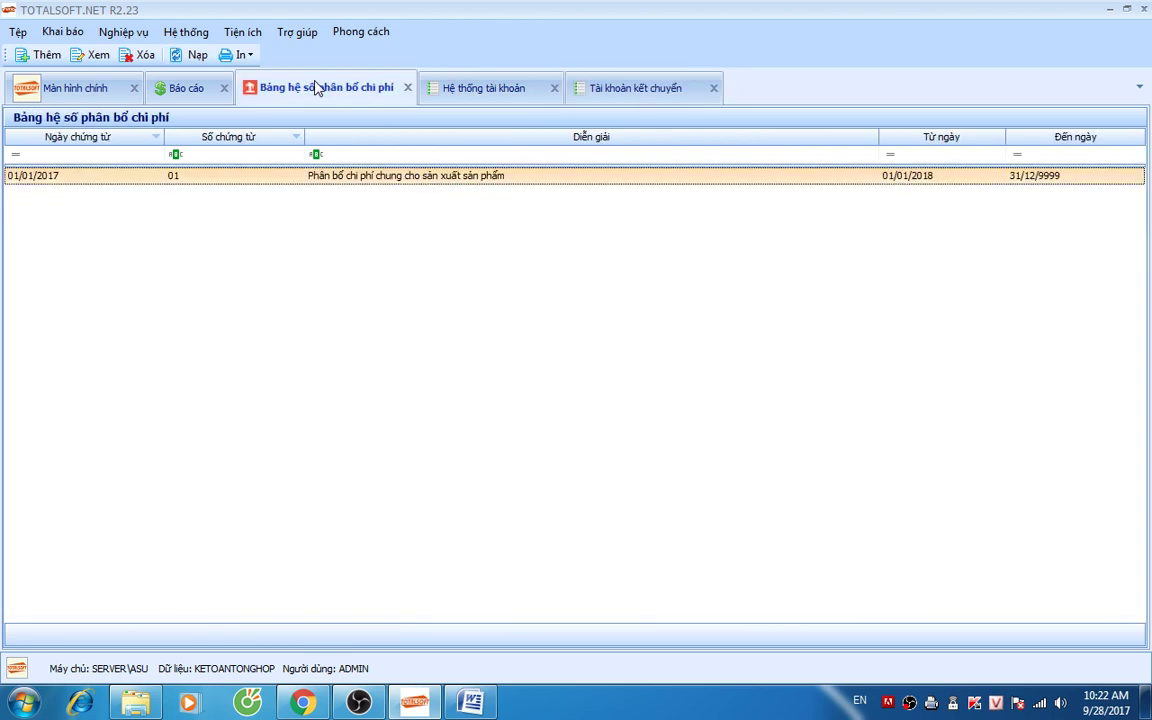
pyautogui.click(110, 42)
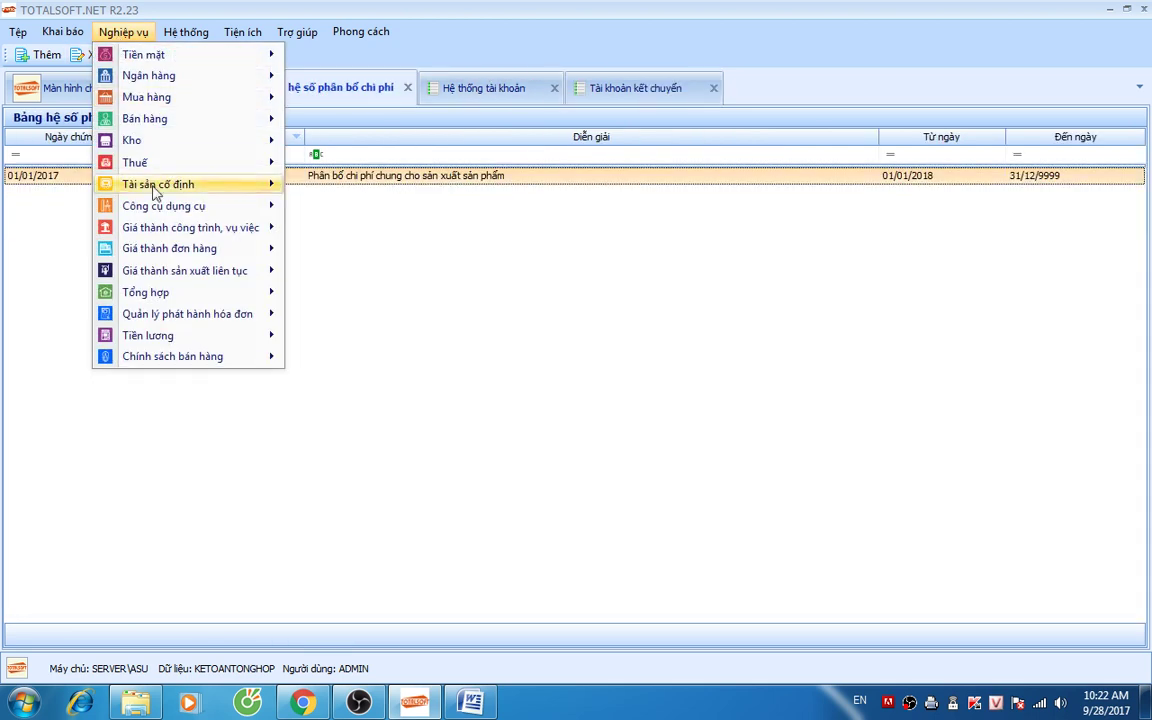
pyautogui.moveTo(190, 270)
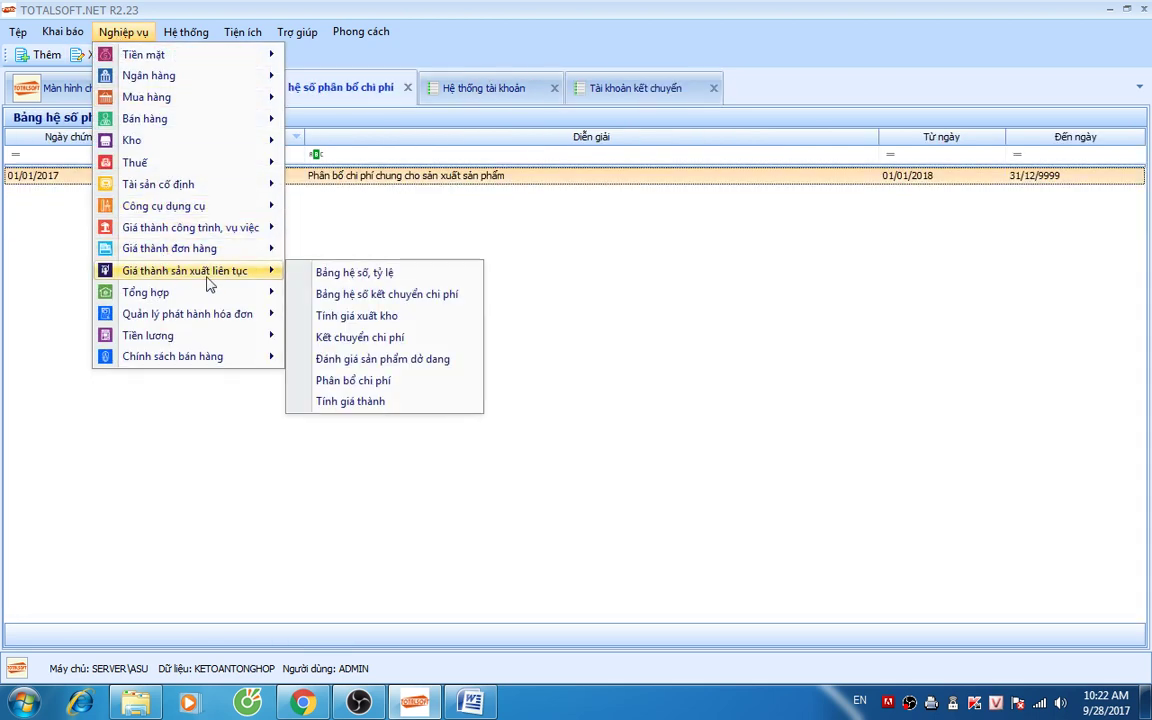
pyautogui.click(350, 338)
pyautogui.rightClick(284, 216)
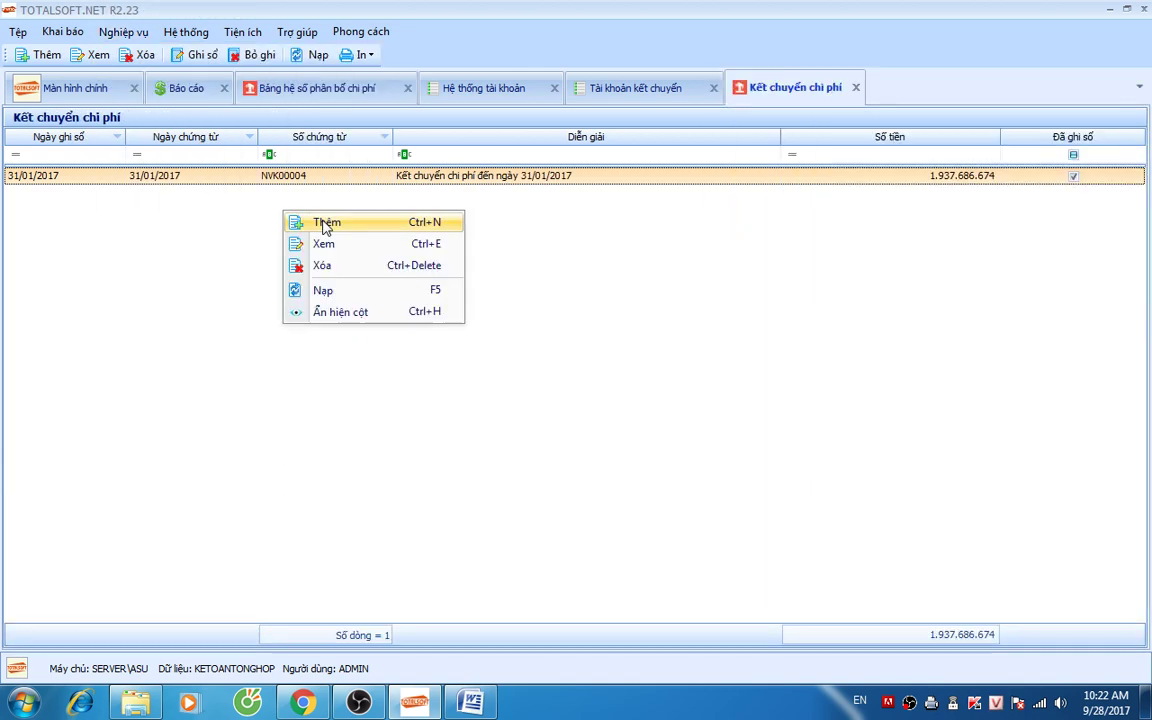
pyautogui.click(292, 226)
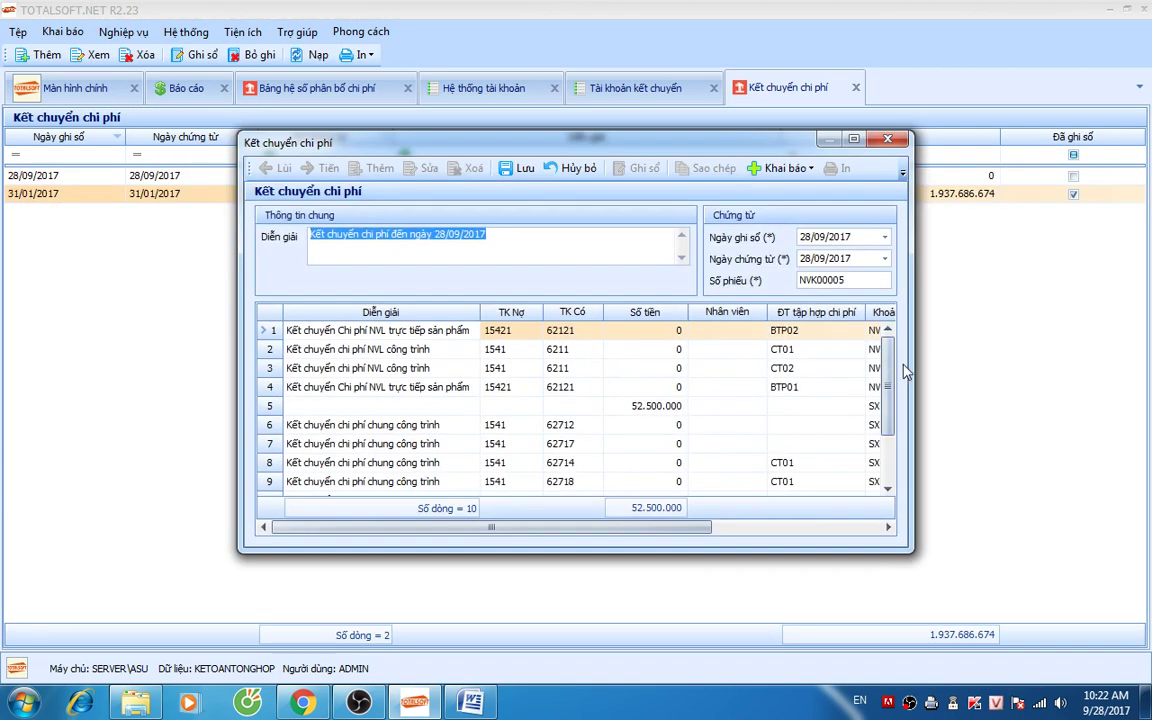
pyautogui.moveTo(891, 368); pyautogui.dragTo(571, 399)
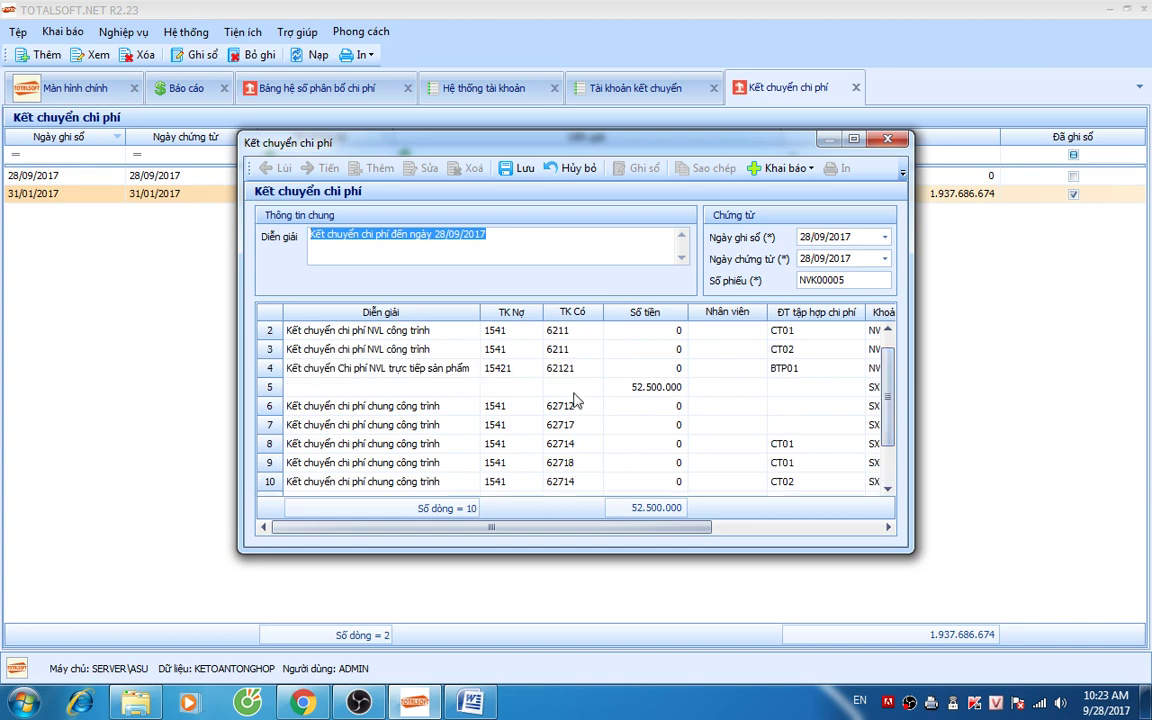
pyautogui.click(520, 388)
pyautogui.click(401, 428)
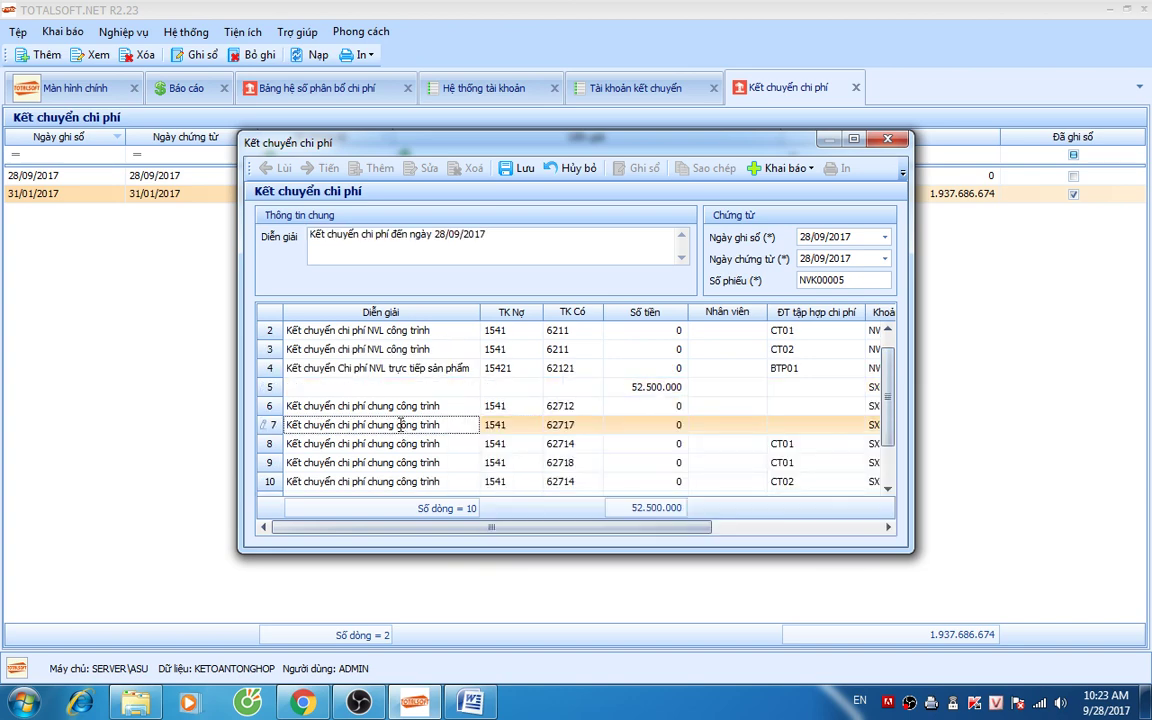
pyautogui.click(885, 142)
pyautogui.click(546, 376)
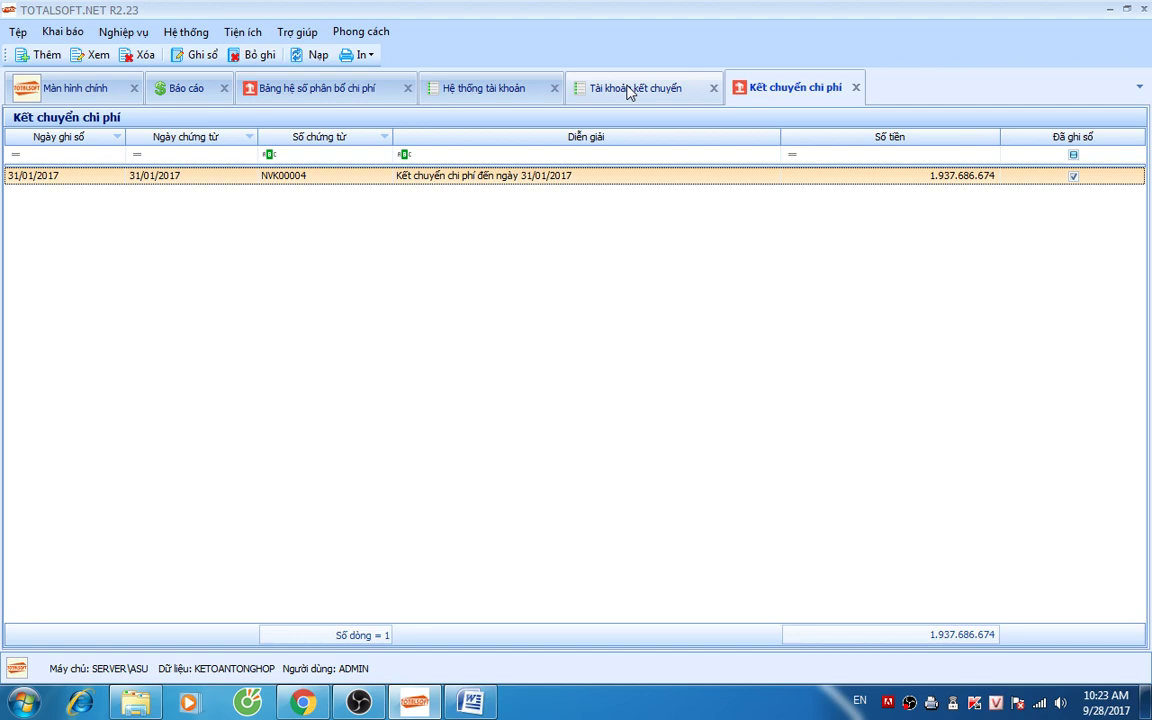
# Step: Review the 6272-1542 entry in the Tài khoản kết chuyển list
pyautogui.click(629, 90)
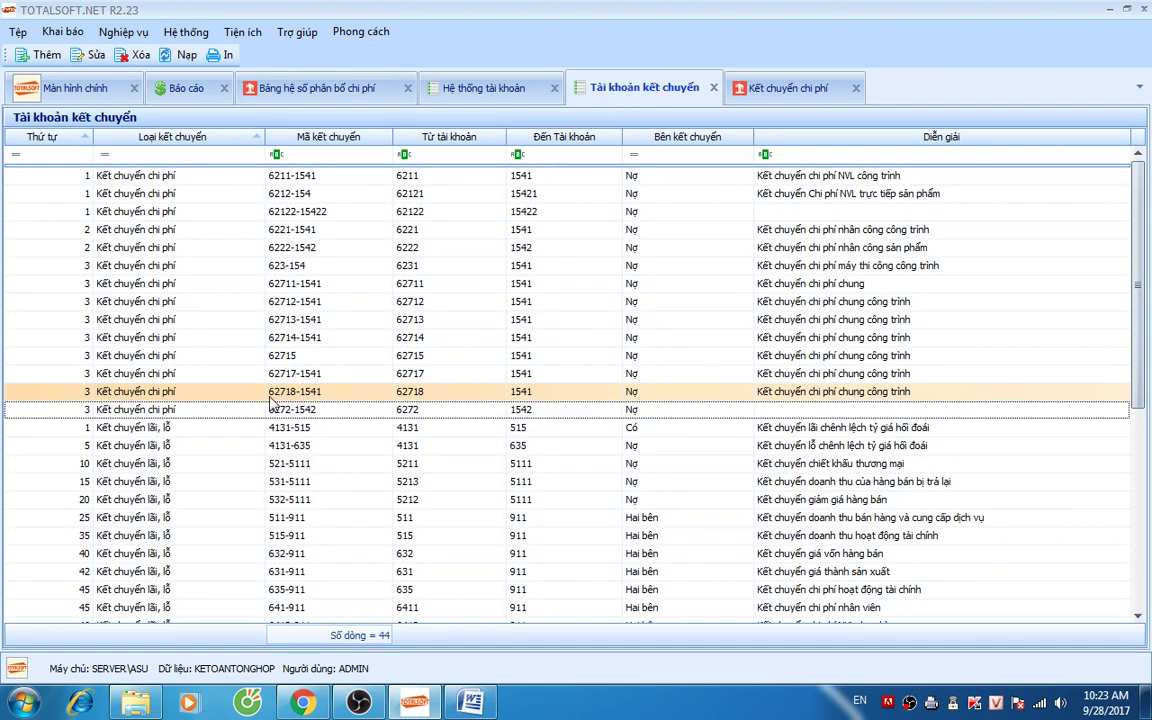
pyautogui.click(207, 411)
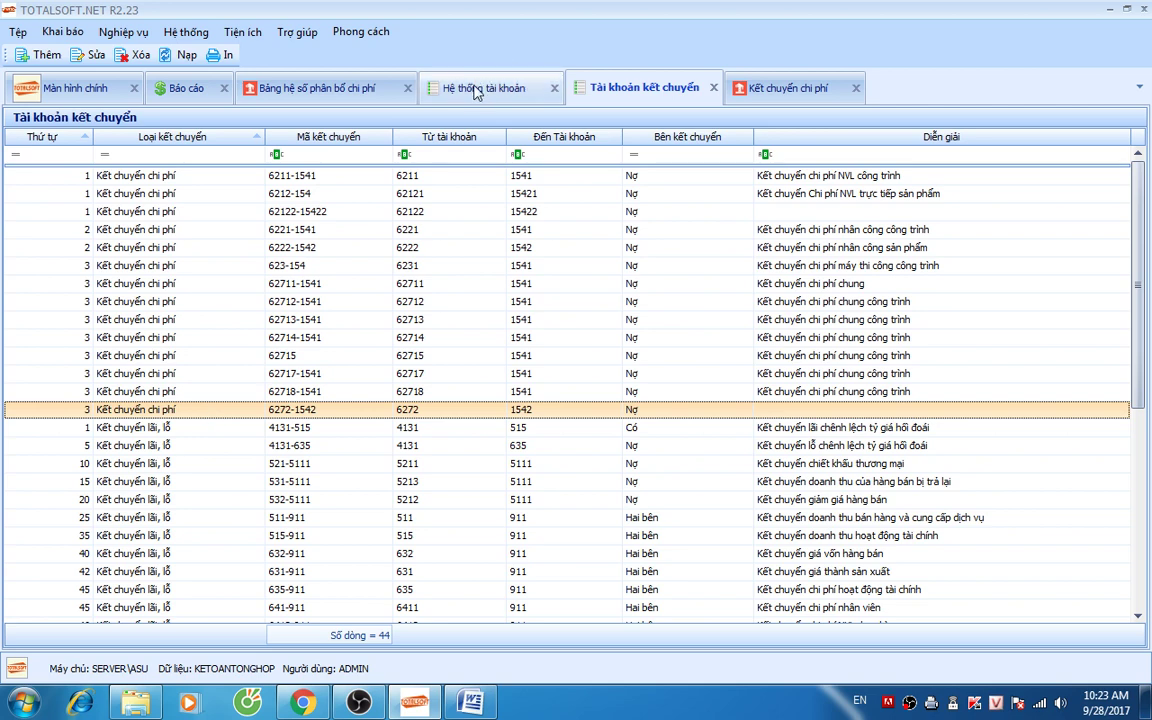
pyautogui.click(130, 31)
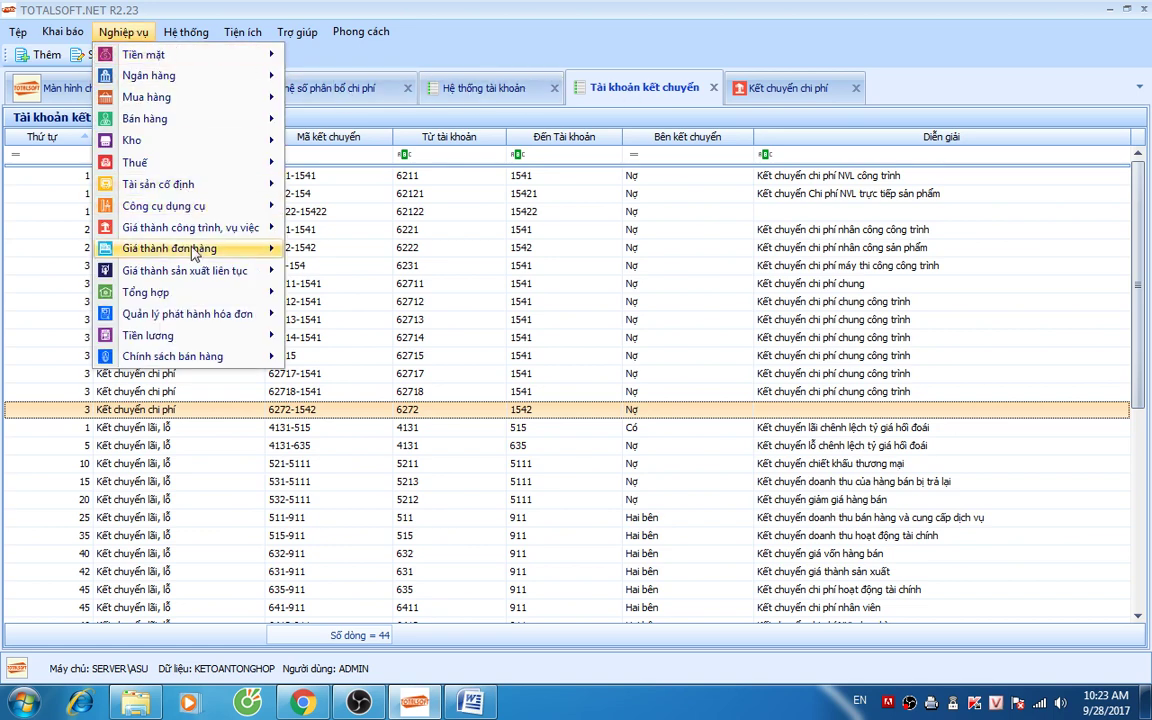
pyautogui.moveTo(193, 232)
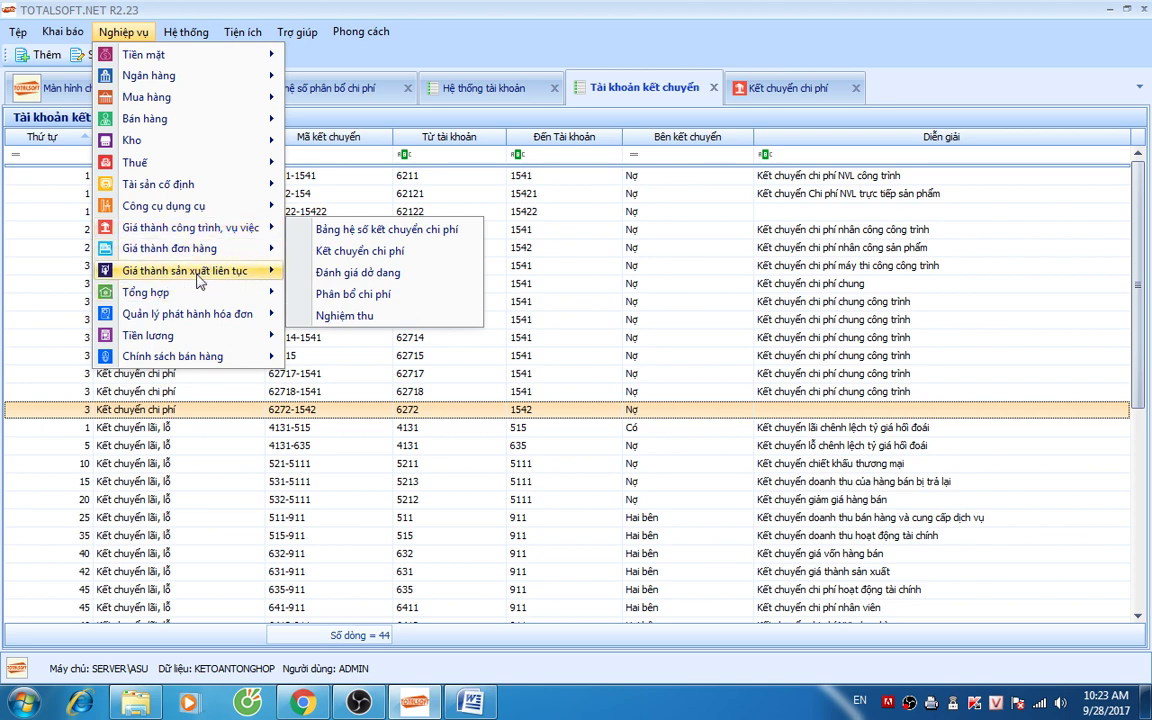
pyautogui.moveTo(195, 268)
pyautogui.click(360, 386)
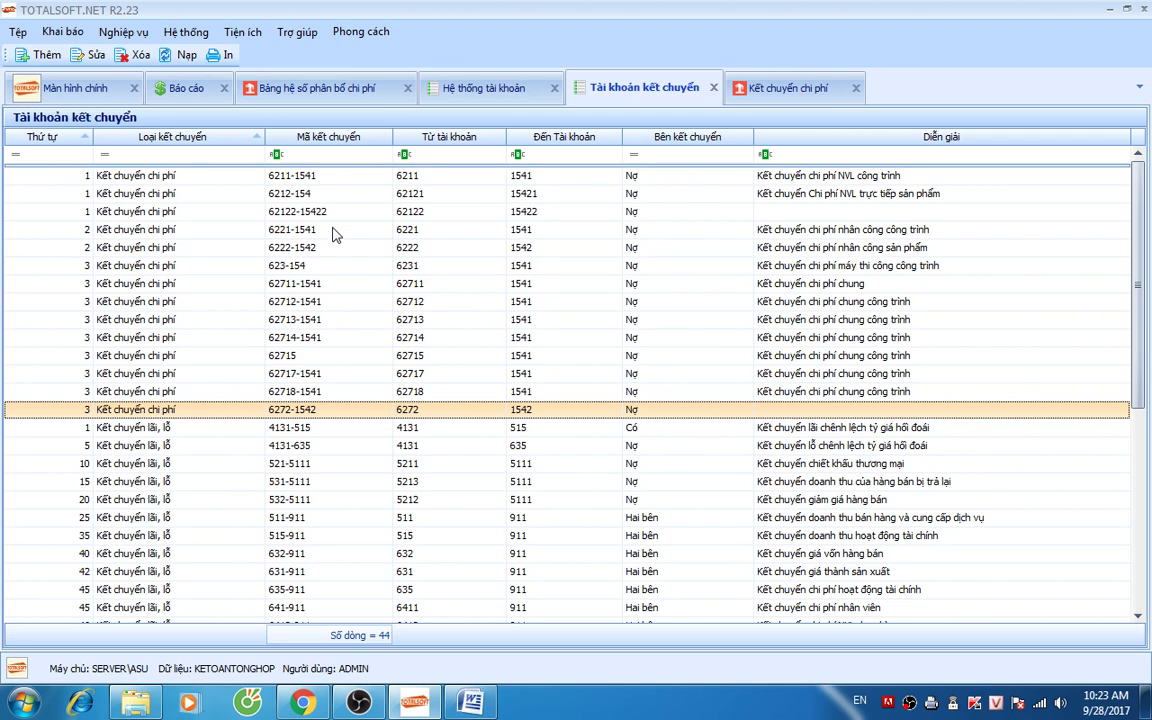
# Step: Close the open lists and reports to return to the Màn hình chính home screen
pyautogui.click(745, 88)
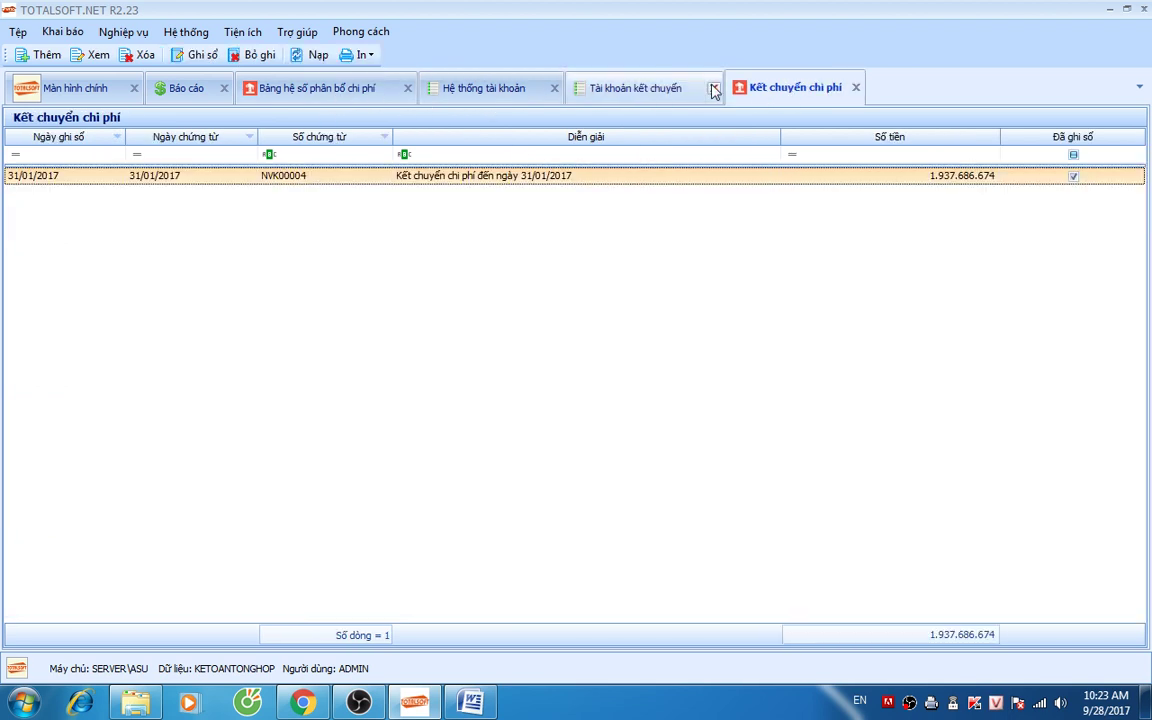
pyautogui.click(714, 90)
pyautogui.click(546, 88)
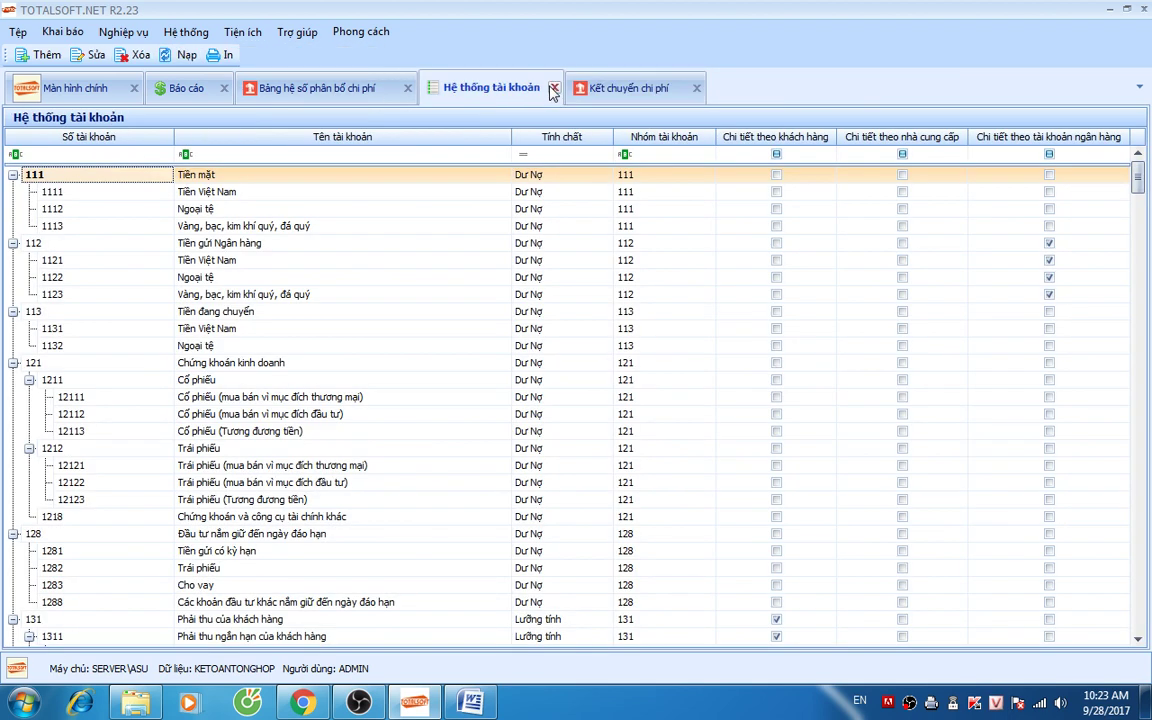
pyautogui.click(408, 88)
pyautogui.click(370, 88)
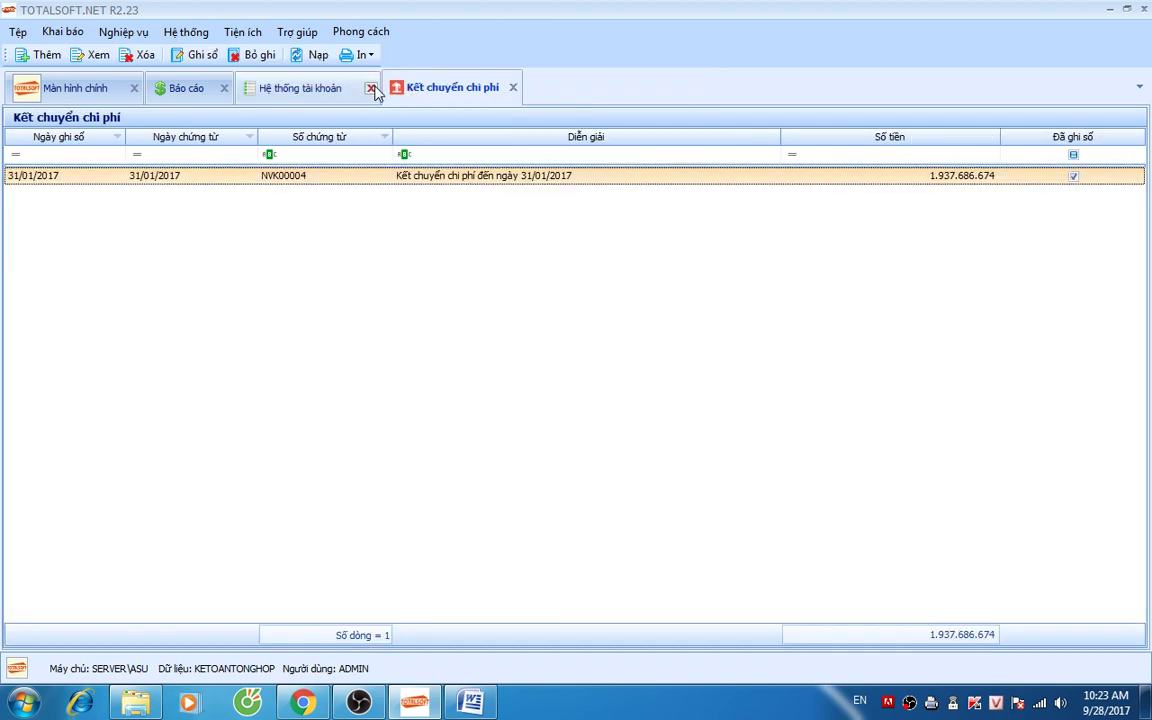
pyautogui.click(367, 88)
pyautogui.click(224, 65)
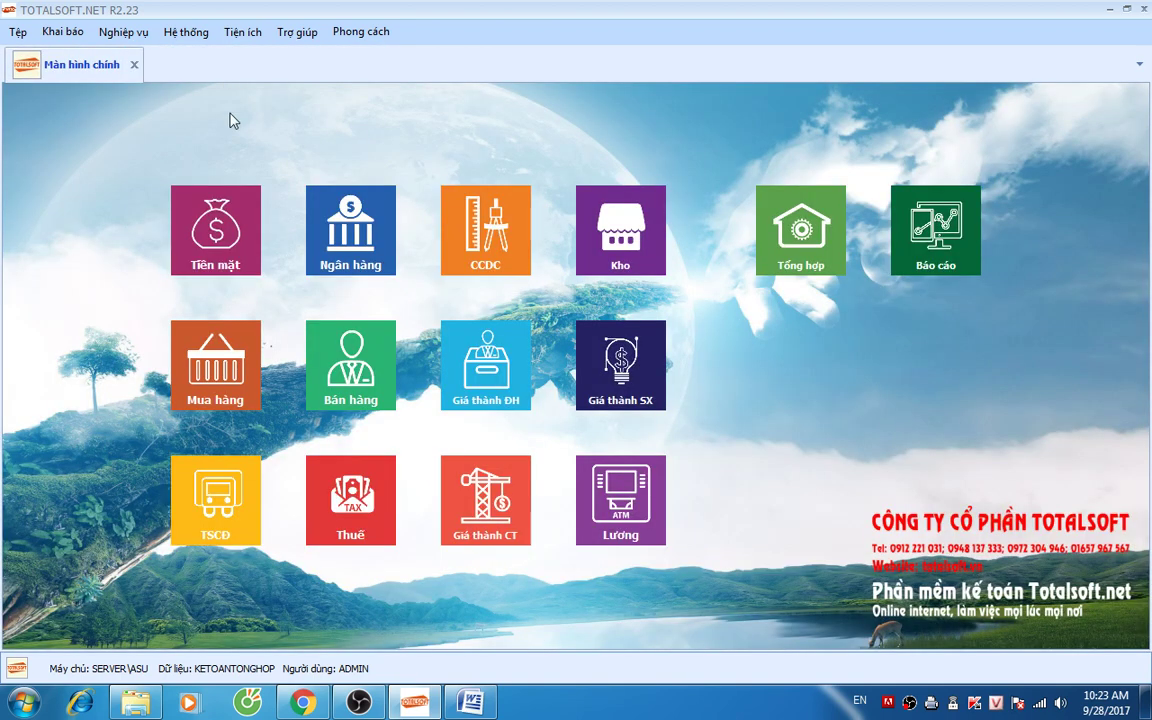
# Step: Start a new Phân bổ chi phí record from Giá thành sản xuất with the costing period Tháng 1
pyautogui.click(620, 365)
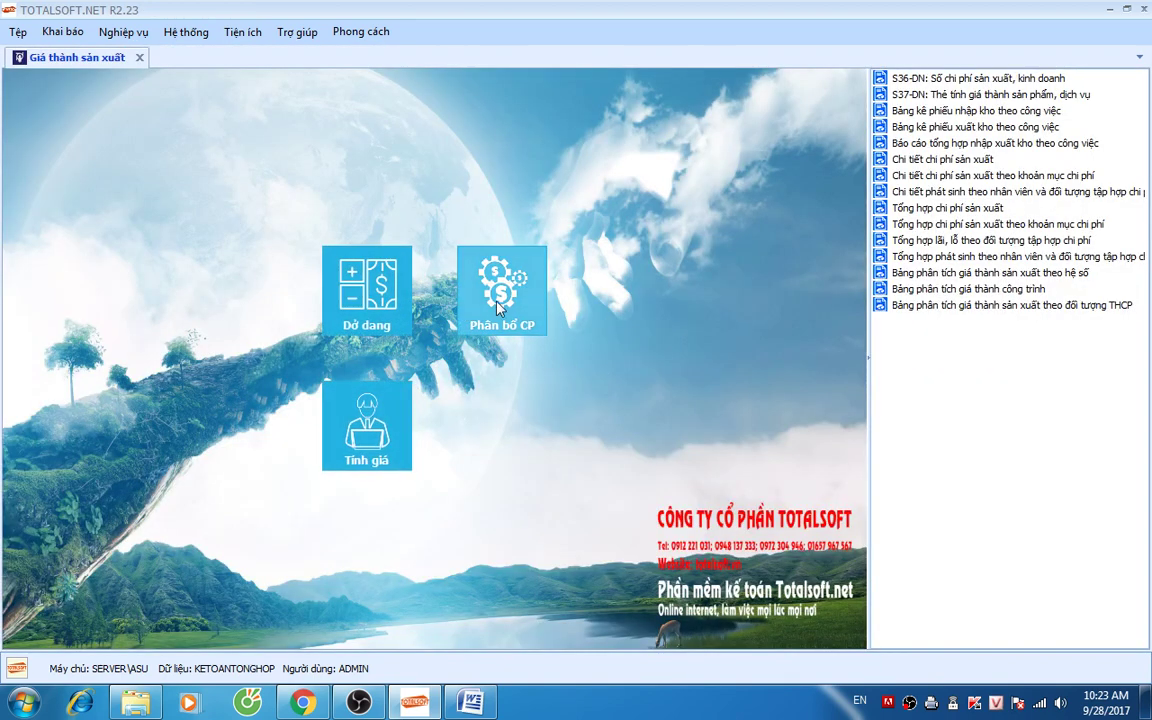
pyautogui.click(450, 262)
pyautogui.rightClick(397, 228)
pyautogui.click(420, 235)
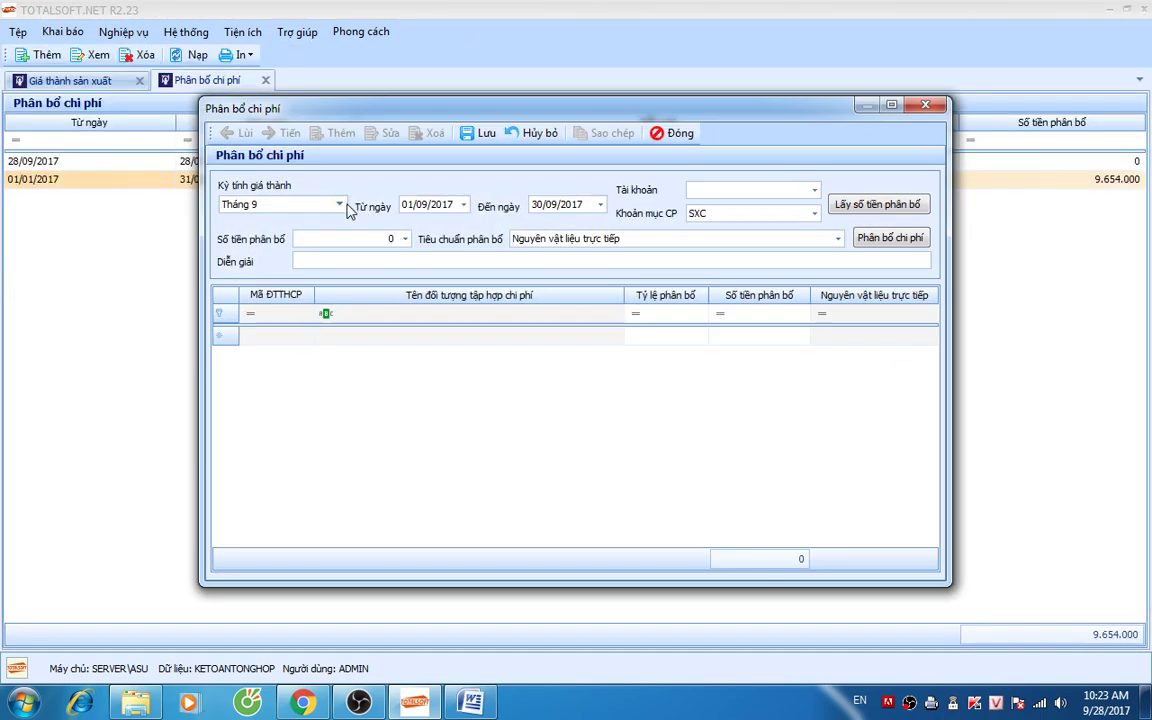
pyautogui.click(338, 204)
pyautogui.click(262, 236)
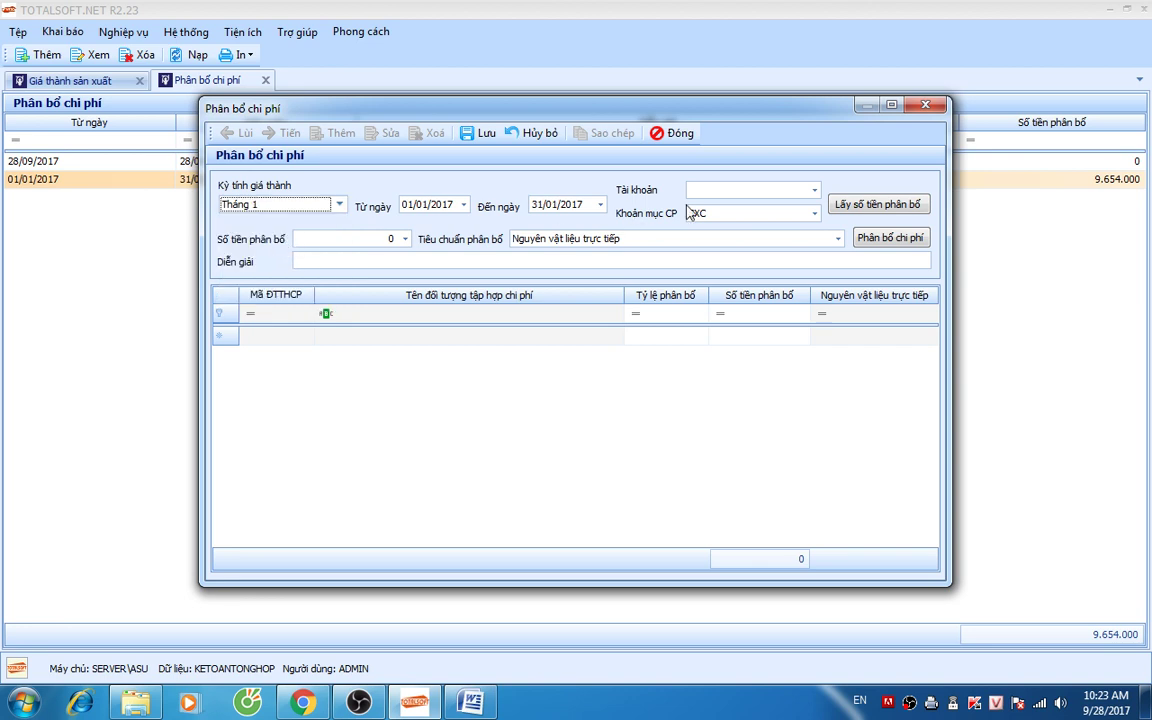
# Step: Choose account 6272 for the allocation and retrieve the amount to allocate
pyautogui.click(753, 190)
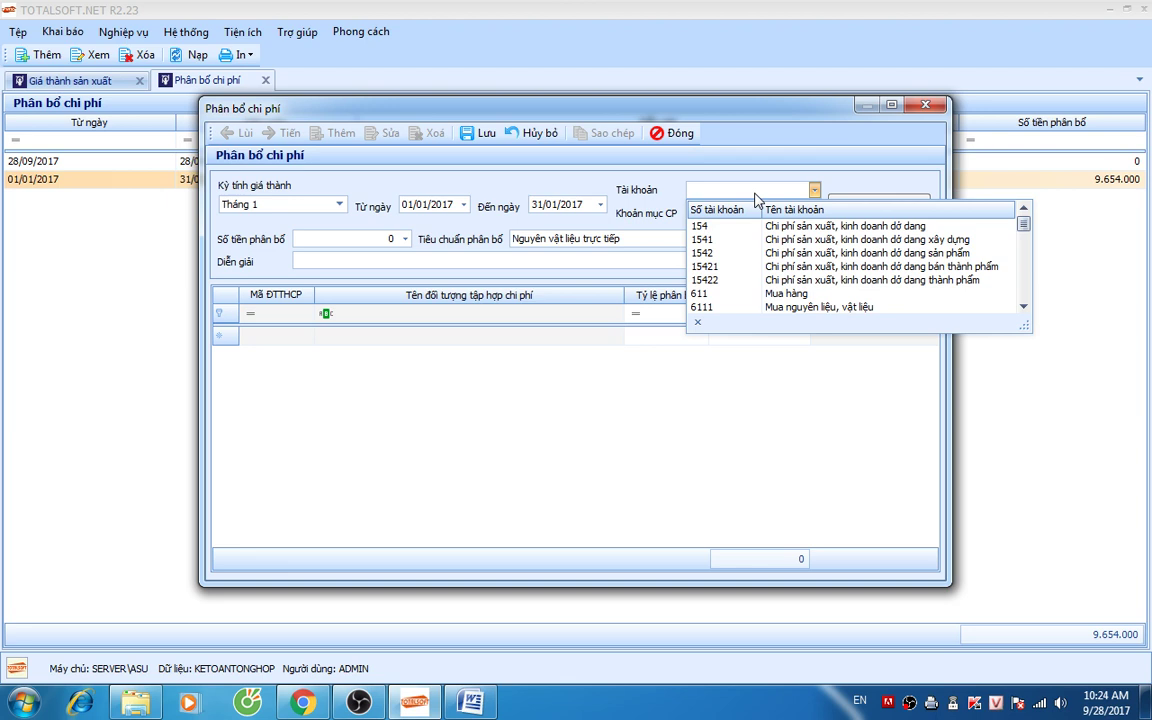
pyautogui.write('627')
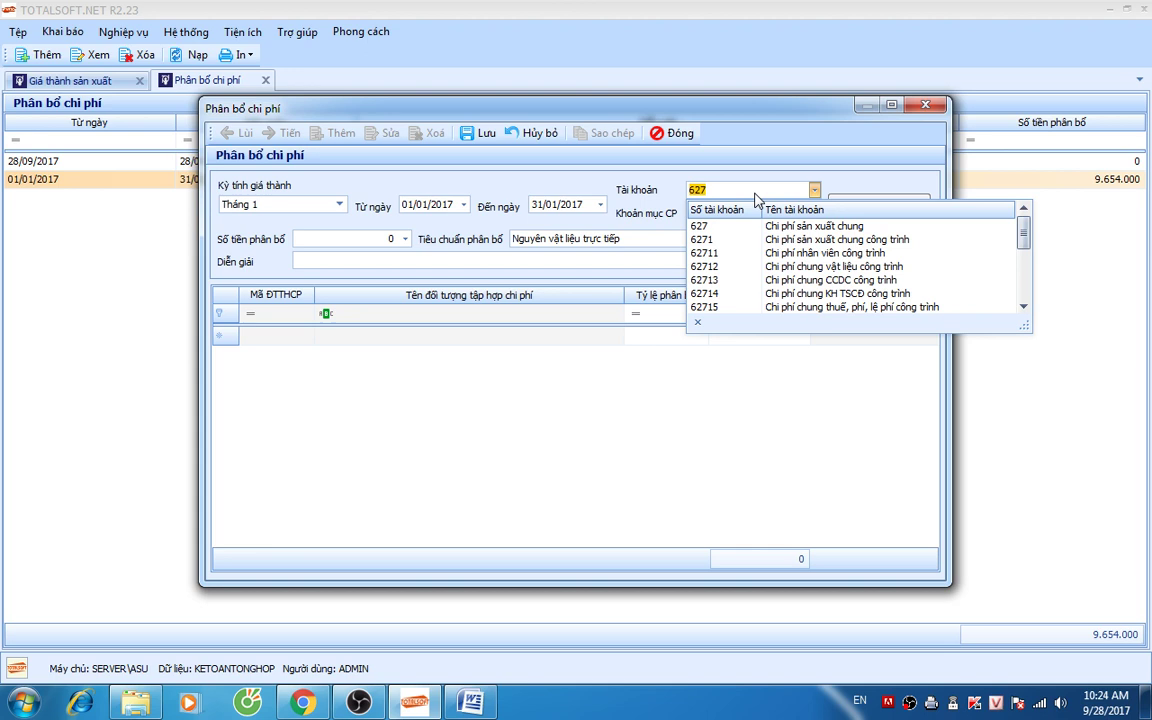
pyautogui.write('2')
pyautogui.press('Tab')
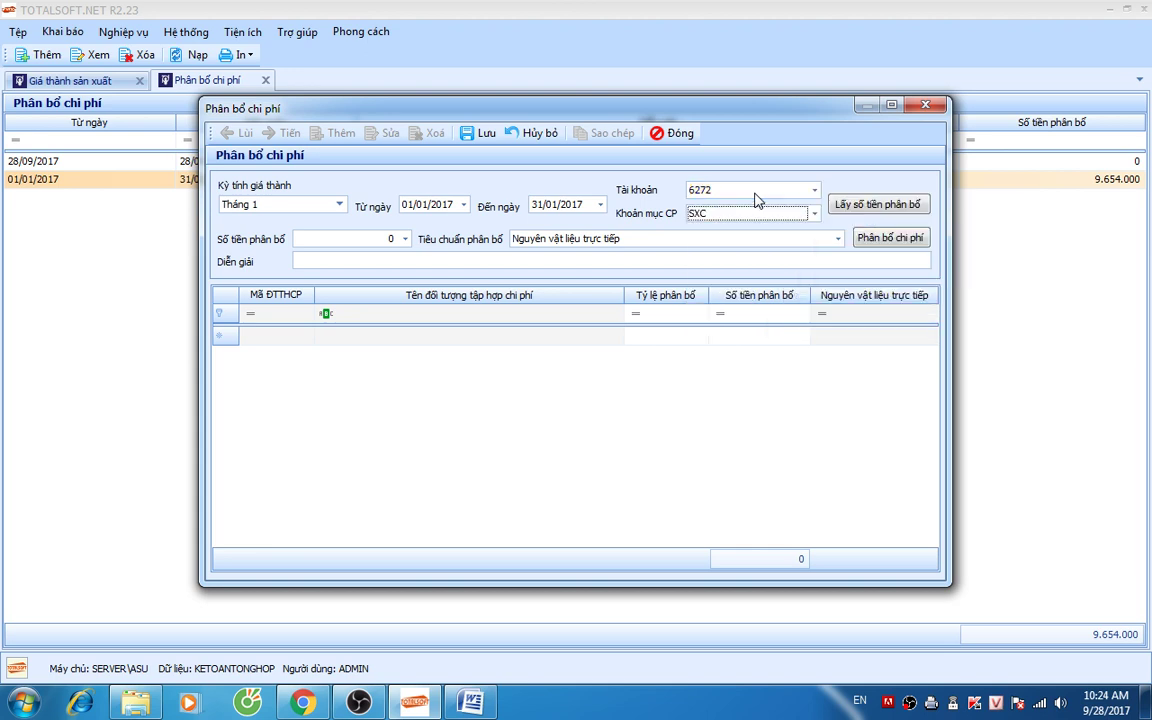
pyautogui.click(846, 207)
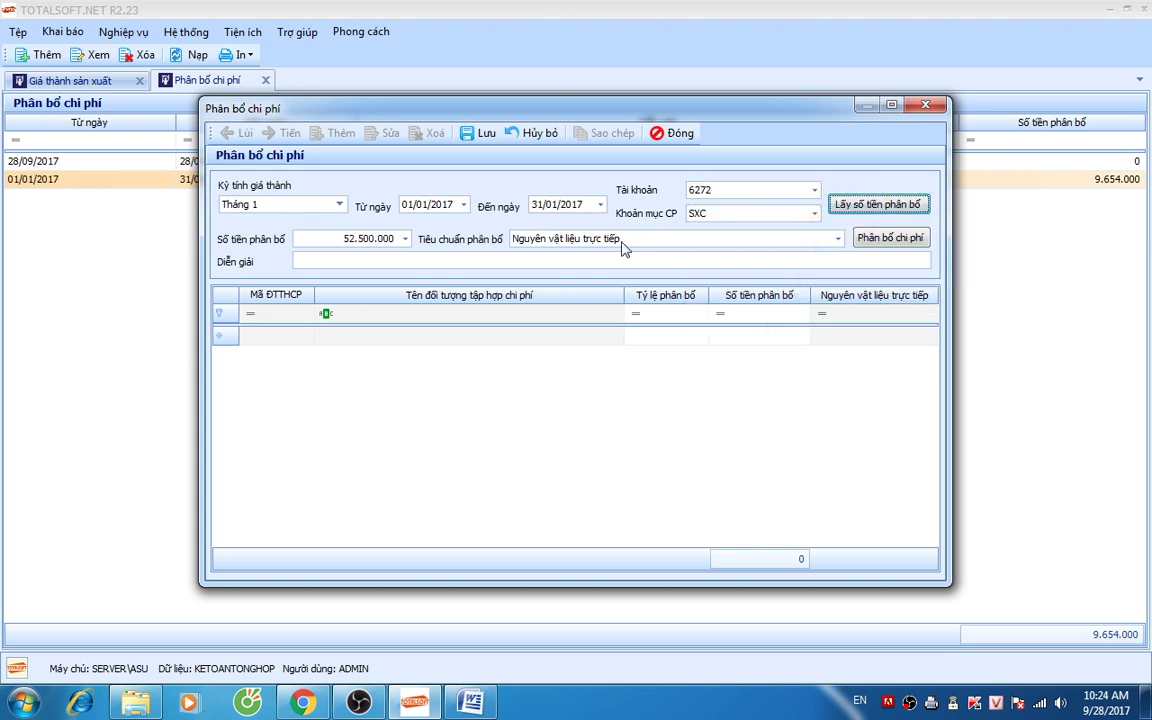
# Step: Try to allocate the cost by the Hệ số, tỷ lệ standard, discard the record without saving, and close the Phân bổ chi phí list
pyautogui.click(837, 238)
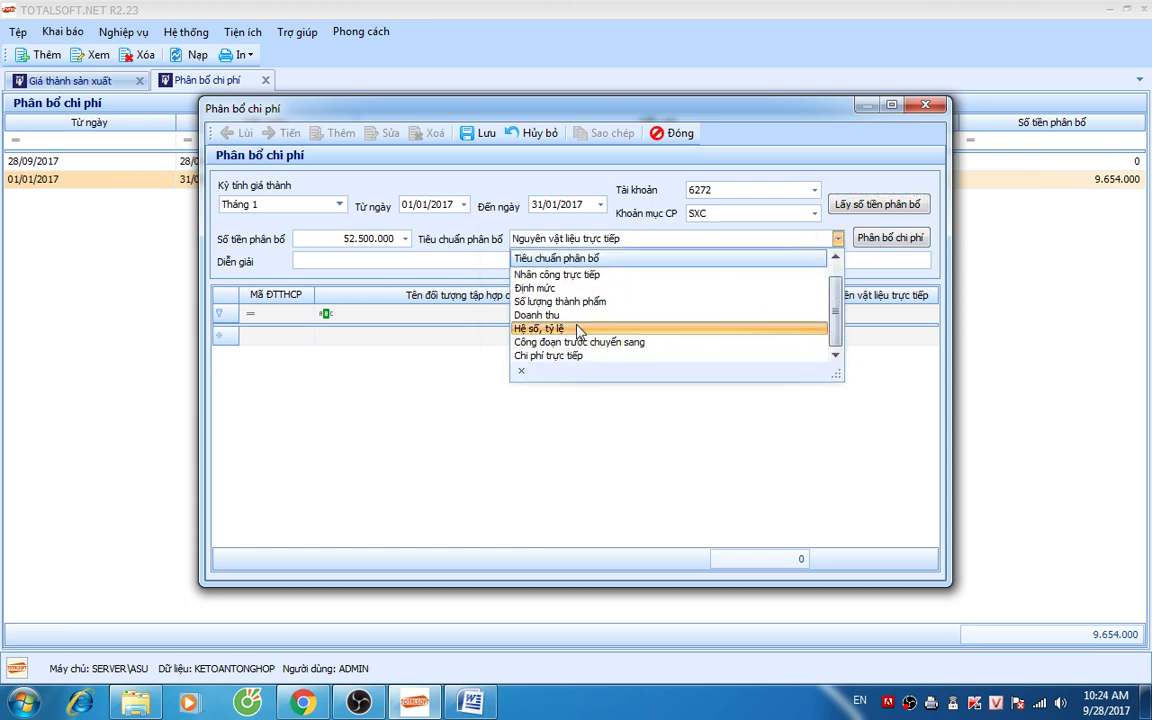
pyautogui.click(578, 330)
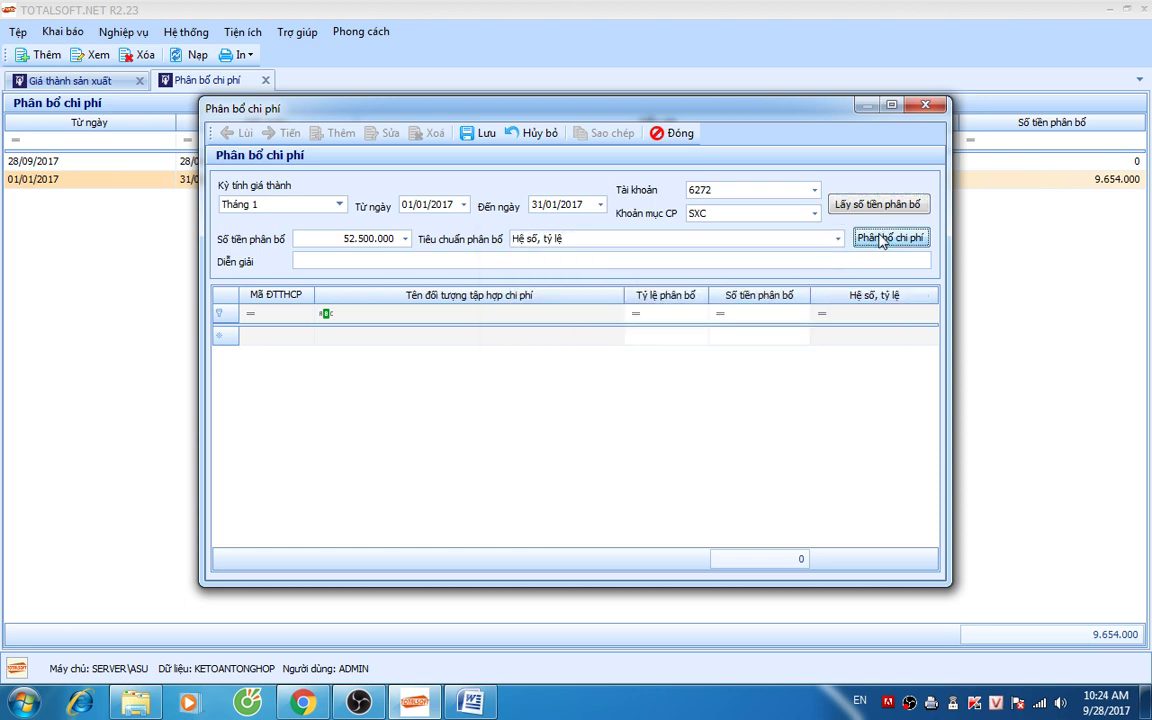
pyautogui.click(686, 138)
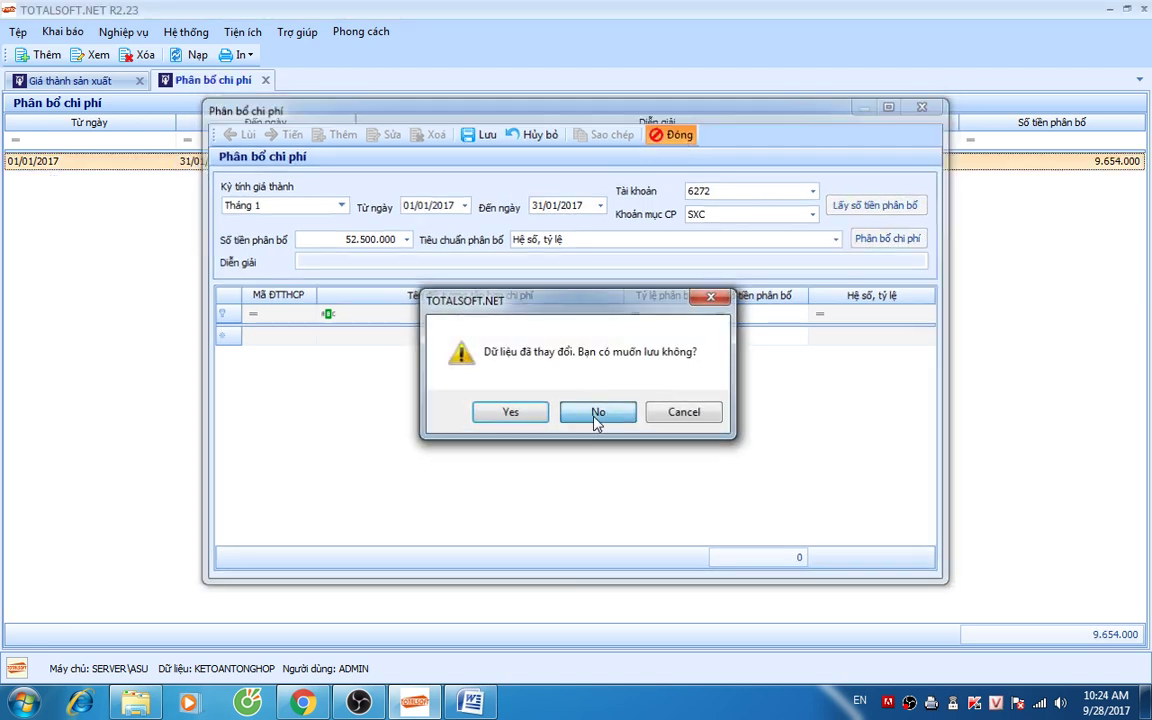
pyautogui.click(597, 418)
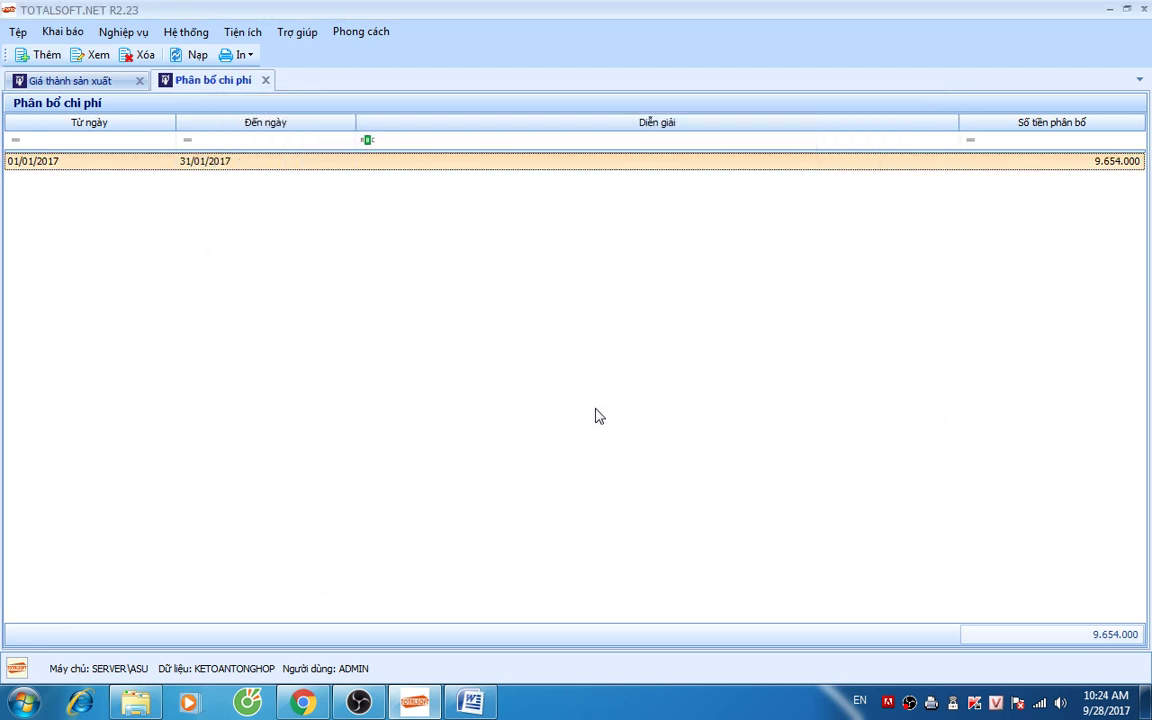
pyautogui.click(265, 80)
# Step: Switch to the Word document and add the closing line "Hôm nay chúng tôi tạm dừng tại đây?" below the highlighted sentence
pyautogui.hotkey('alt', 'Tab')
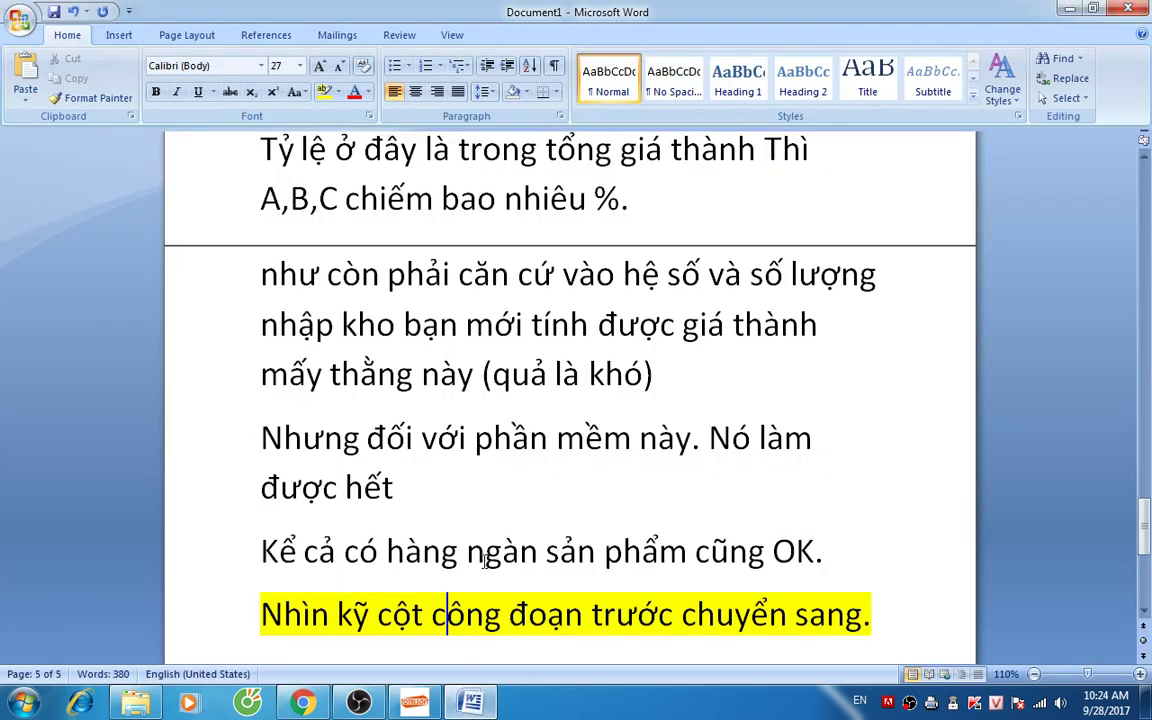
pyautogui.press('Return')
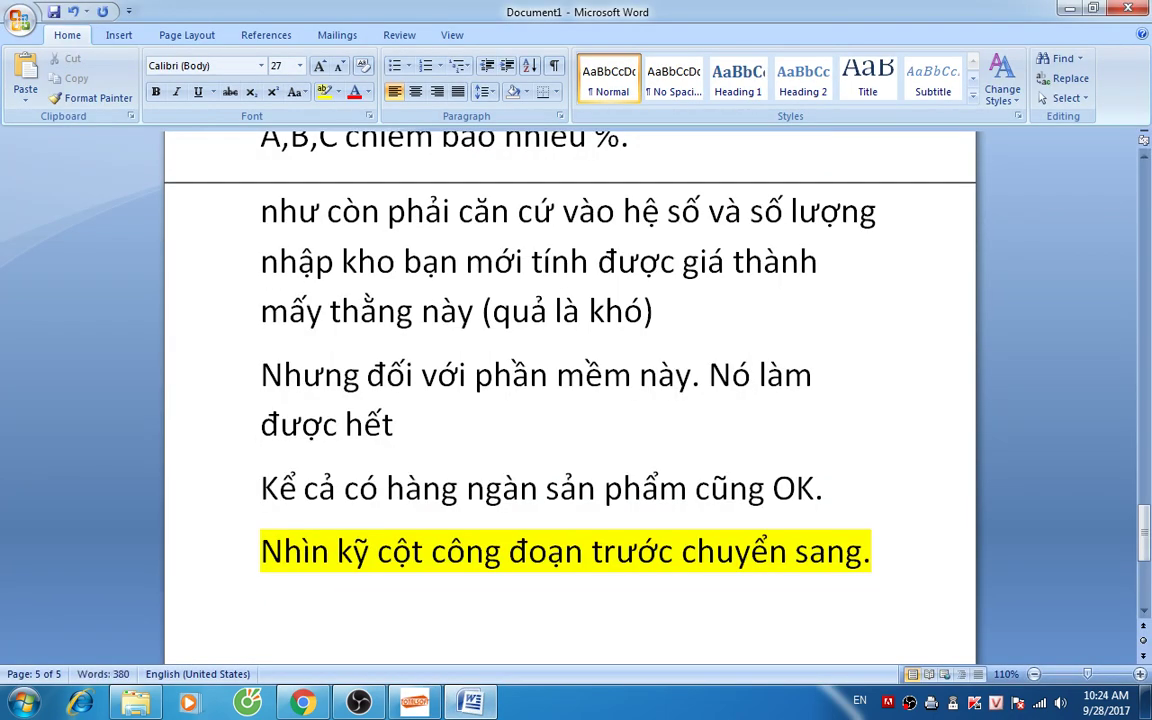
pyautogui.write('Hôm')
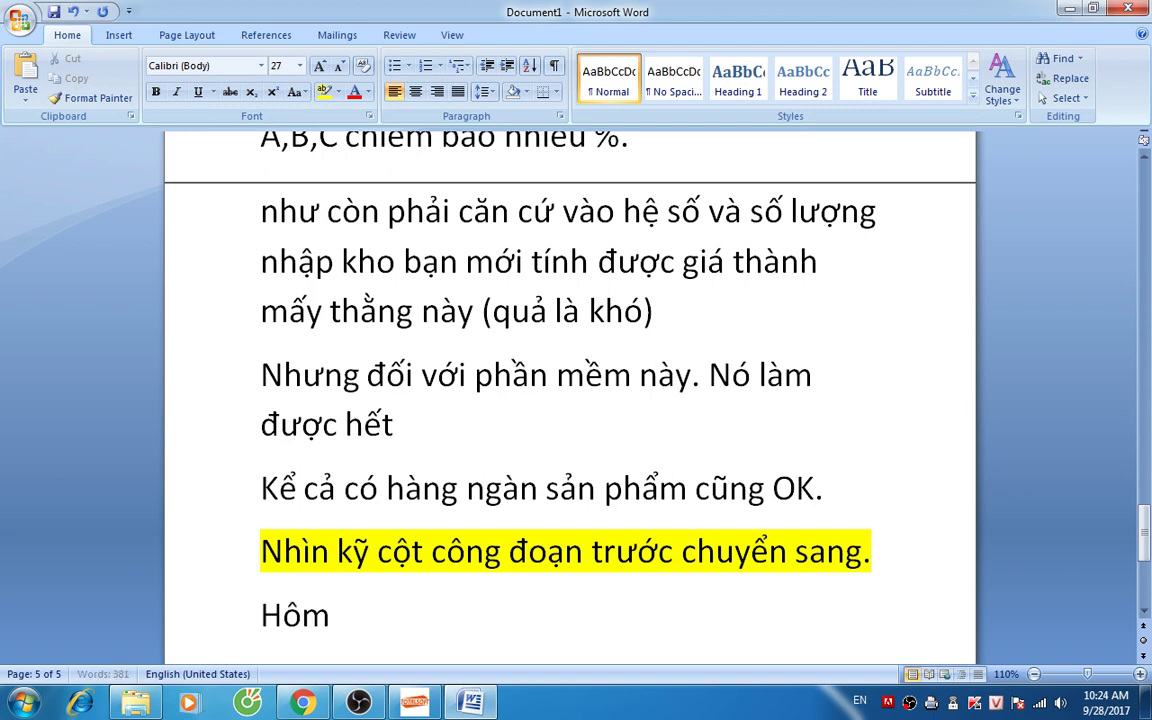
pyautogui.write(' nay chúng')
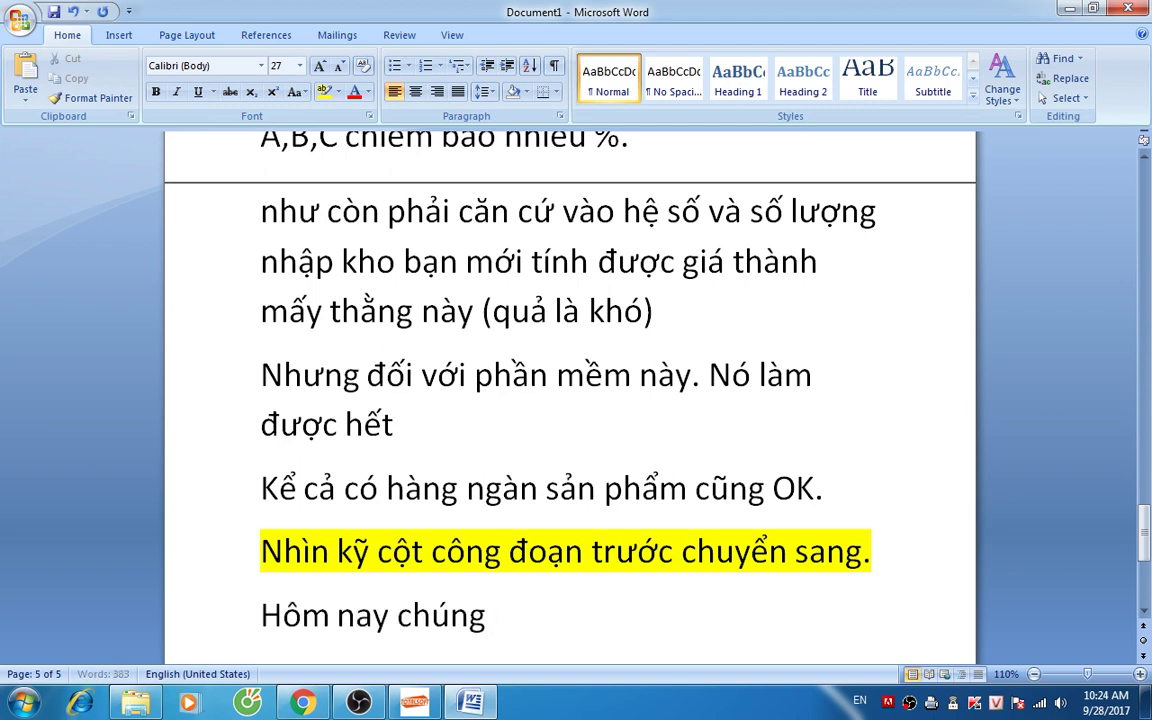
pyautogui.write(' tôi')
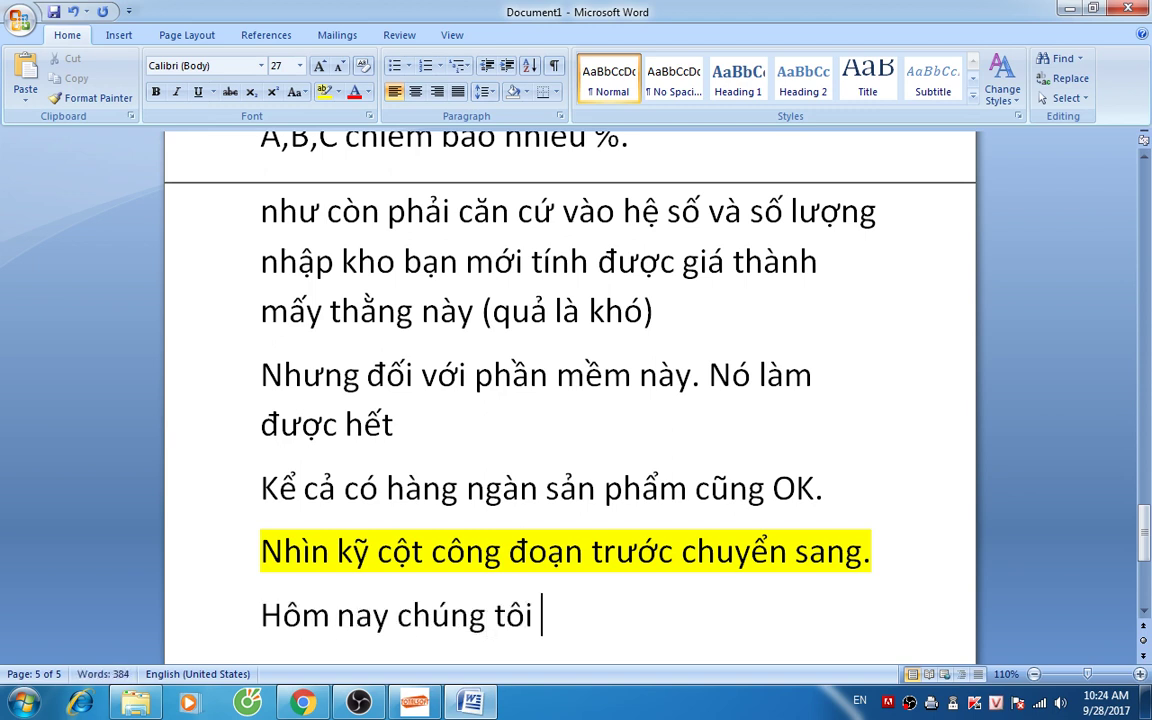
pyautogui.write(' tam dừng')
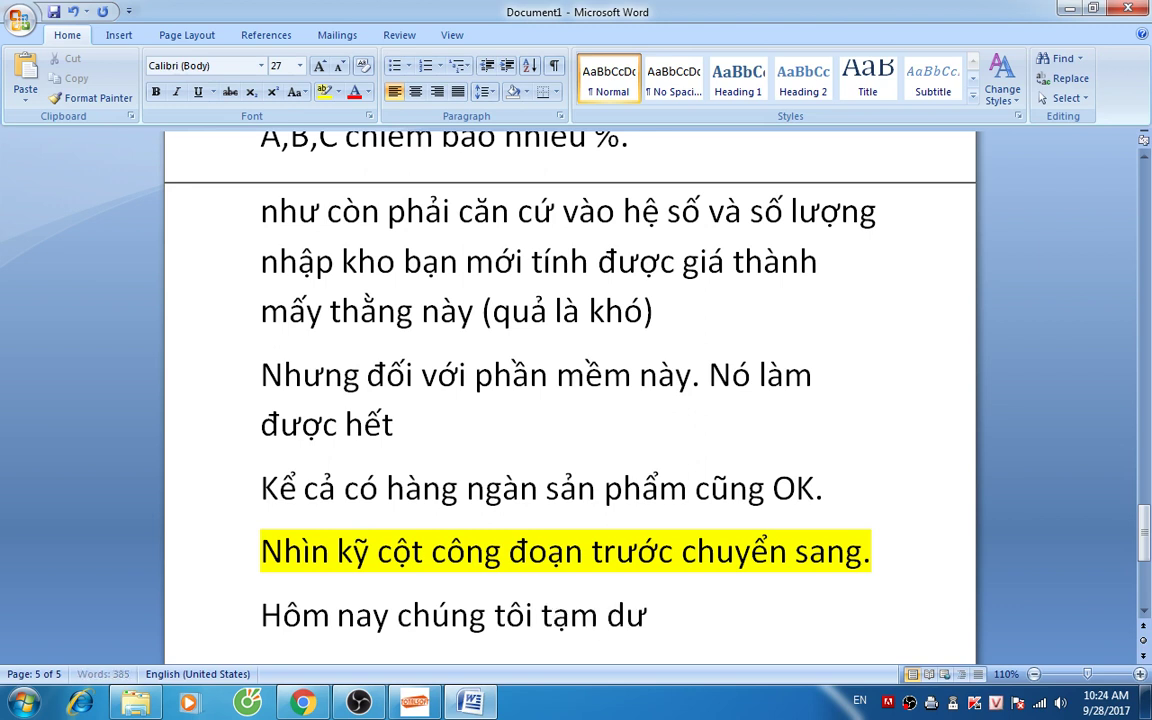
pyautogui.write(' tại đây')
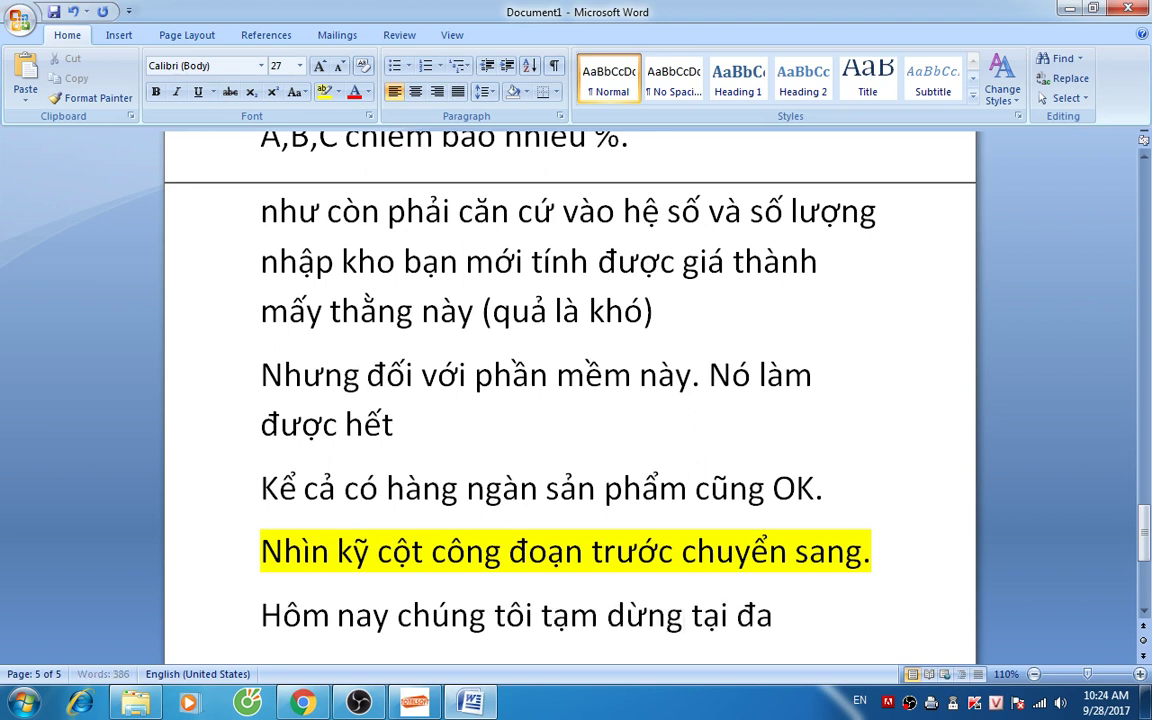
pyautogui.write('?')
pyautogui.press('Return')
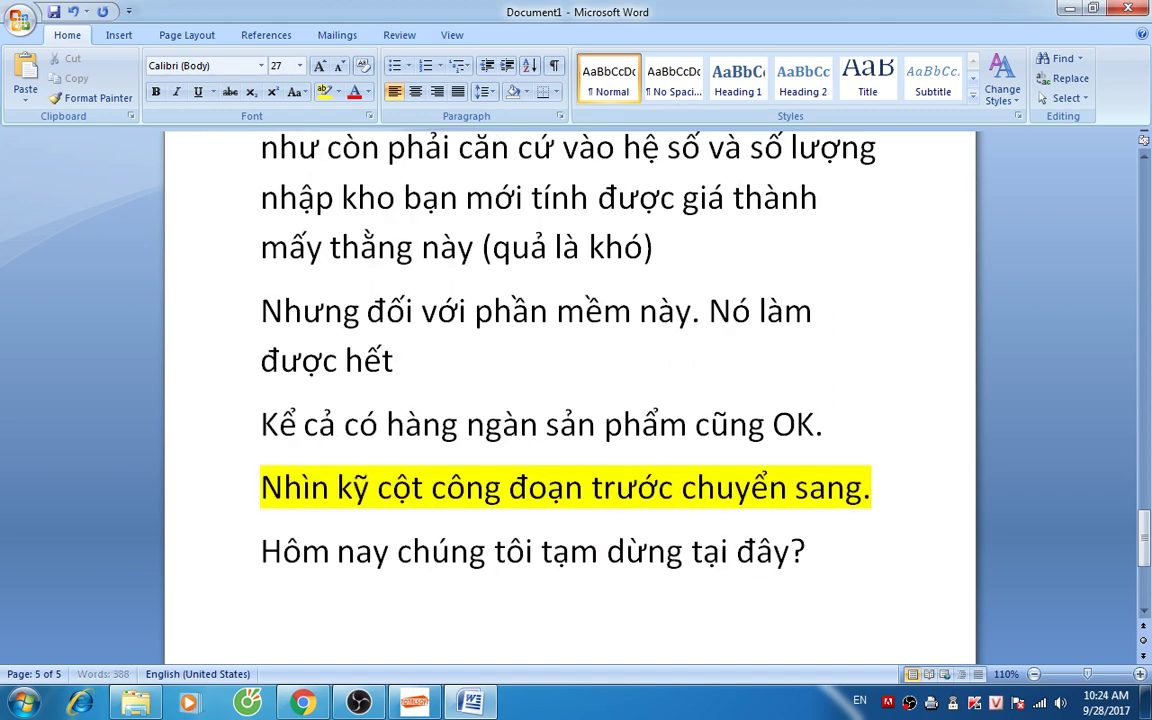
# Step: Begin a new paragraph reading "Chúng tôi sẽ kiểm tra lại phần phân bổ theo"
pyautogui.write('Kiểm t')
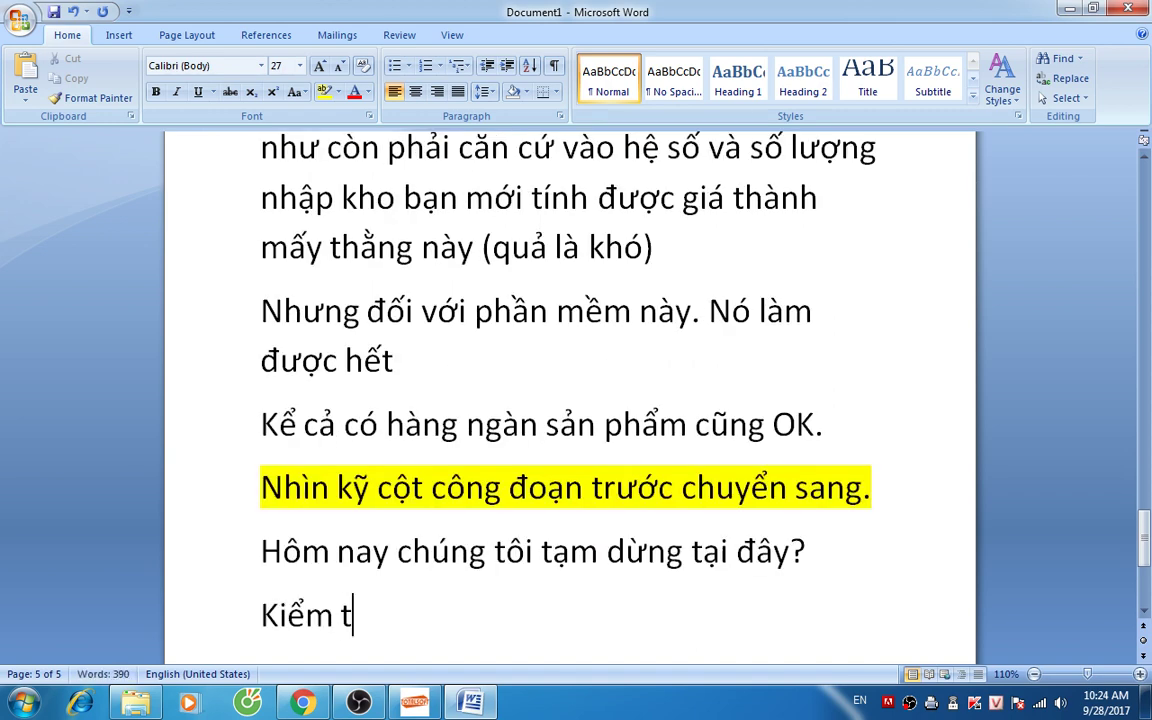
pyautogui.write('r')
pyautogui.hotkey('shift', 'Home')
pyautogui.write('Ch')
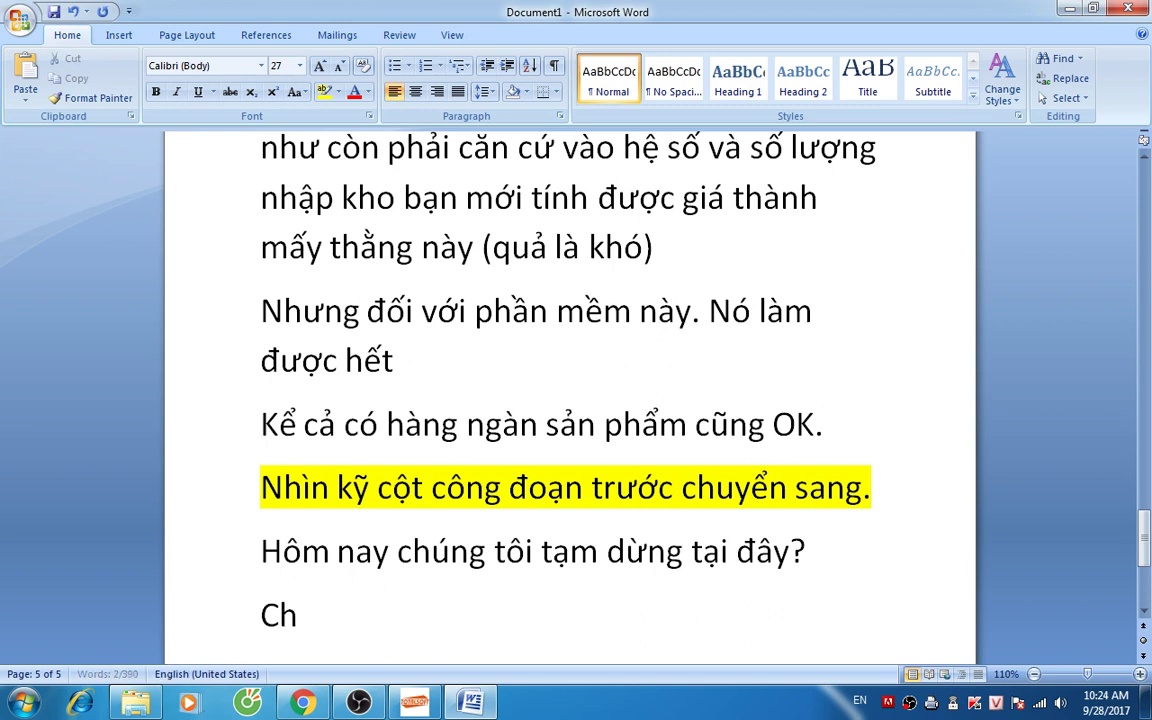
pyautogui.write('úng tôi se')
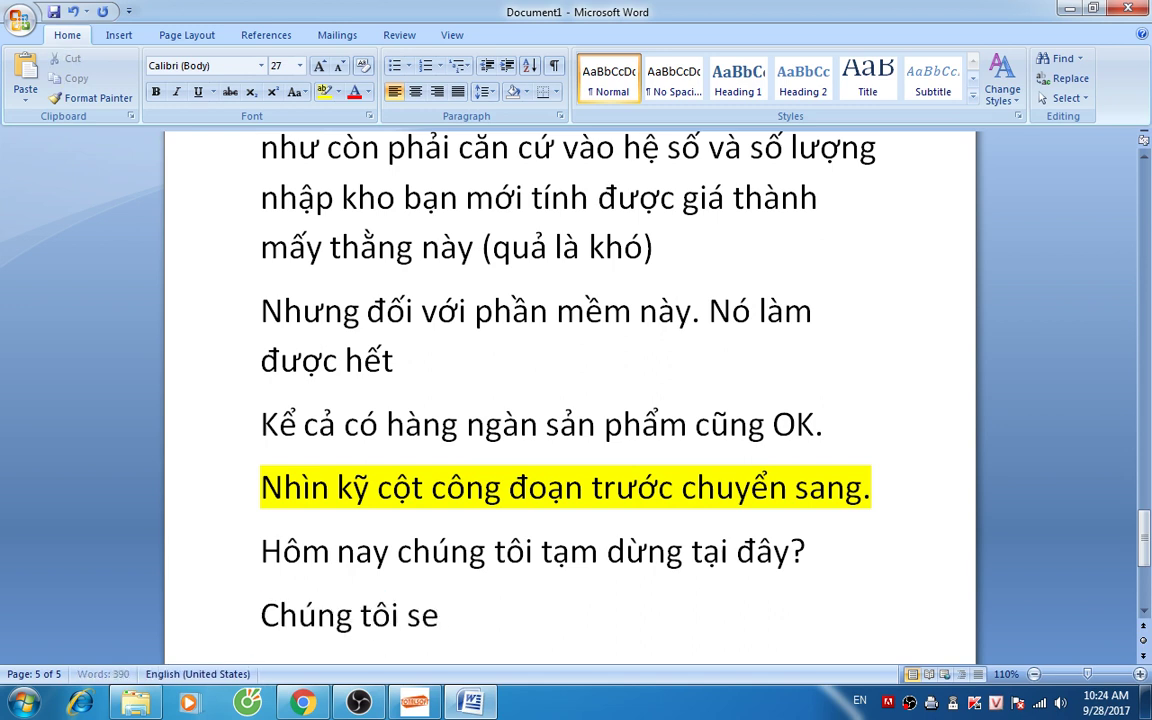
pyautogui.write(' kiêm tra lại phan')
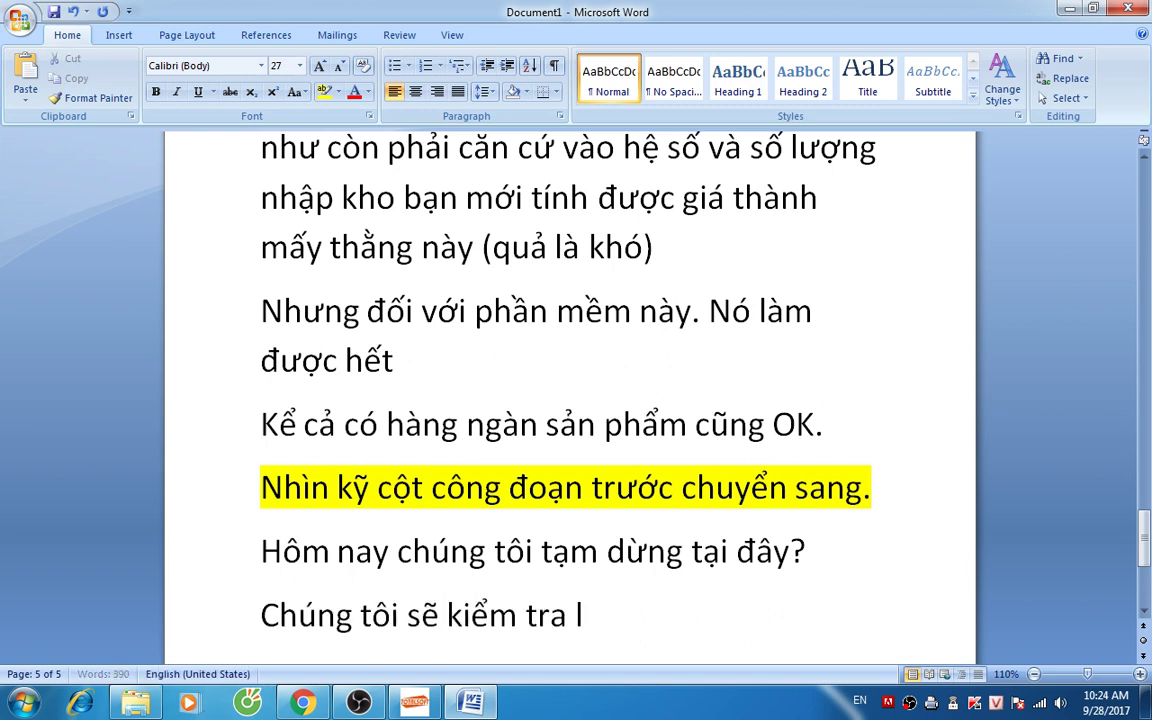
pyautogui.write('ần ')
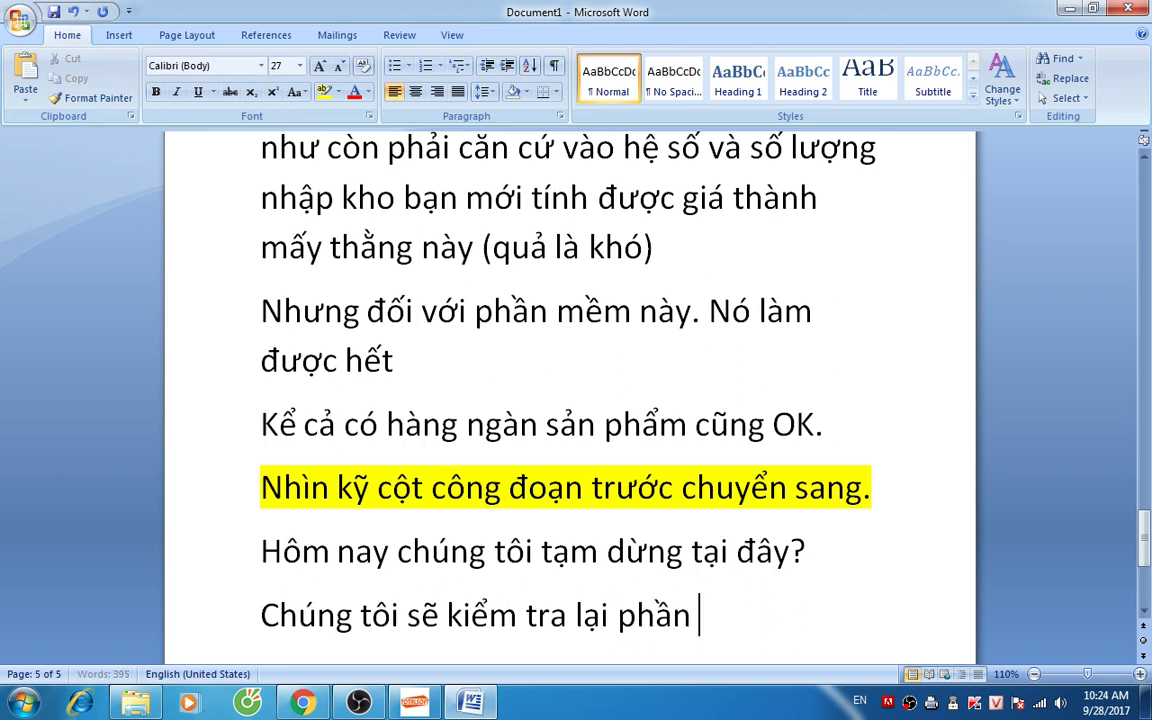
pyautogui.write('phân bo')
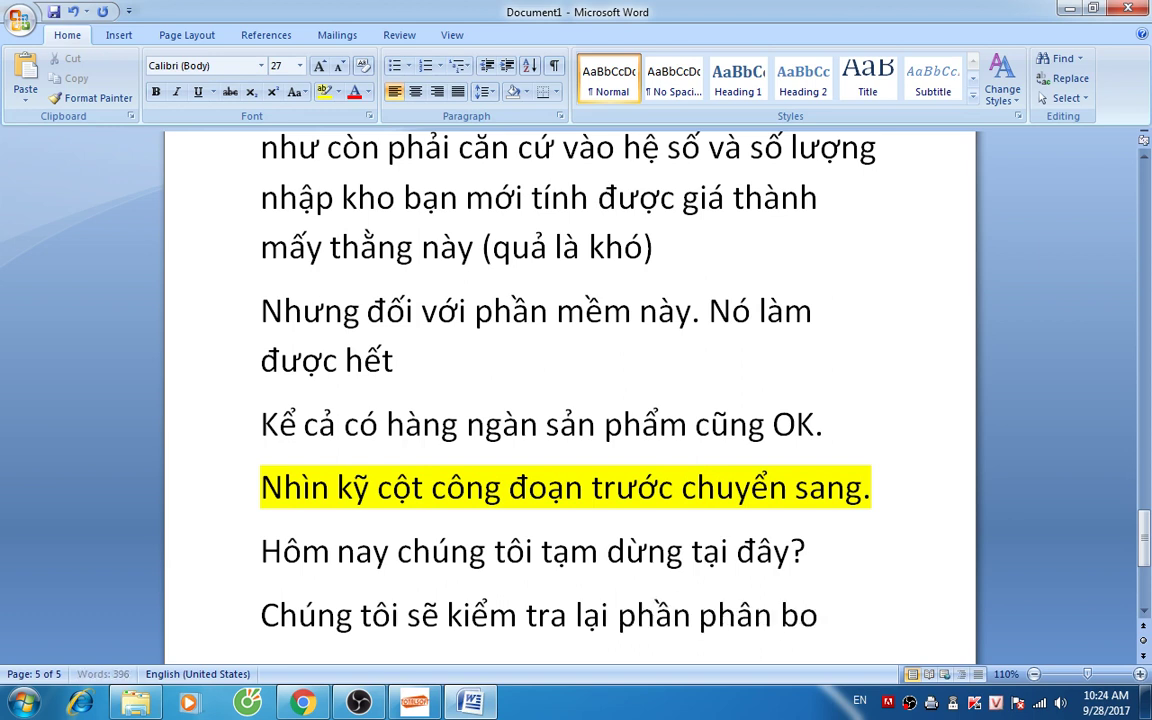
pyautogui.press('BackSpace')
pyautogui.write('ổ theo')
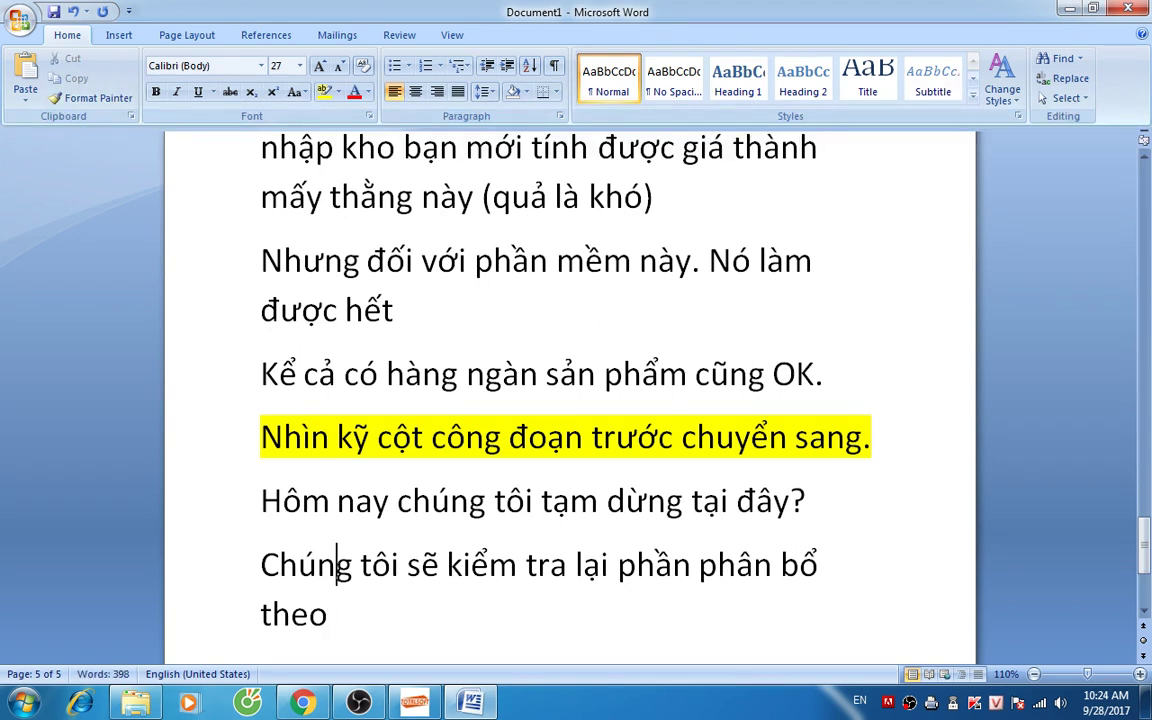
# Step: Replace "phân bổ" with "kết chuyển" in the last paragraph and complete the sentence with "hệ số."
pyautogui.moveTo(826, 566); pyautogui.dragTo(699, 566)
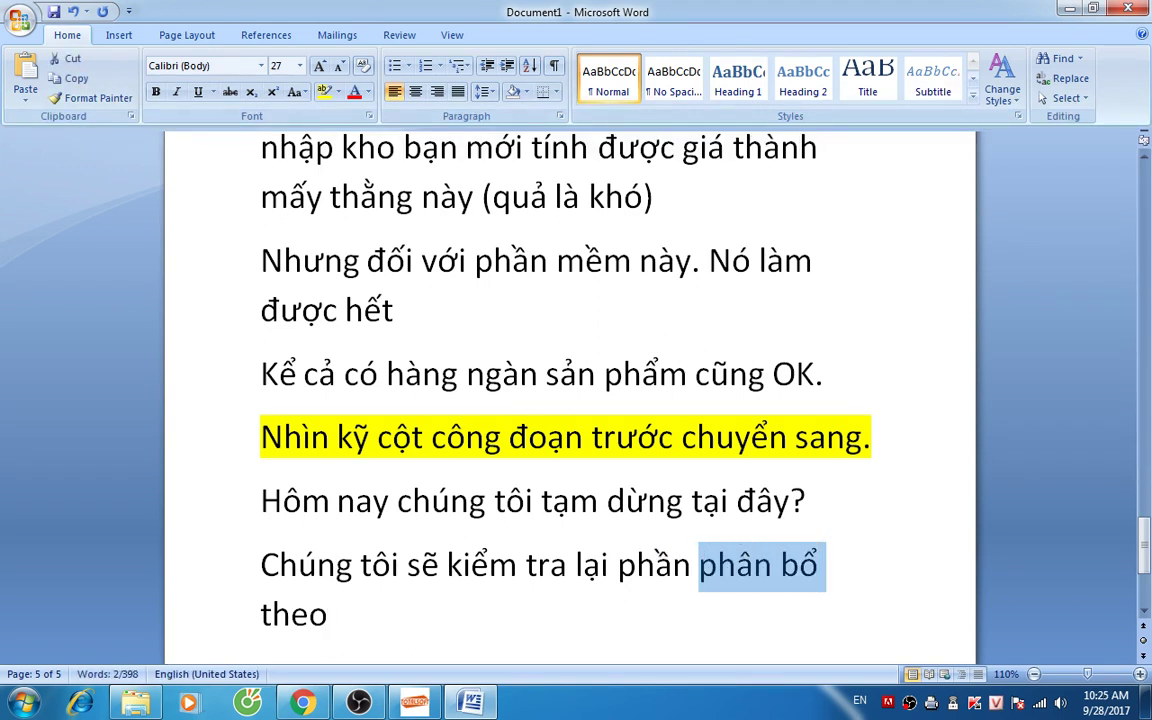
pyautogui.write('kết chuyển')
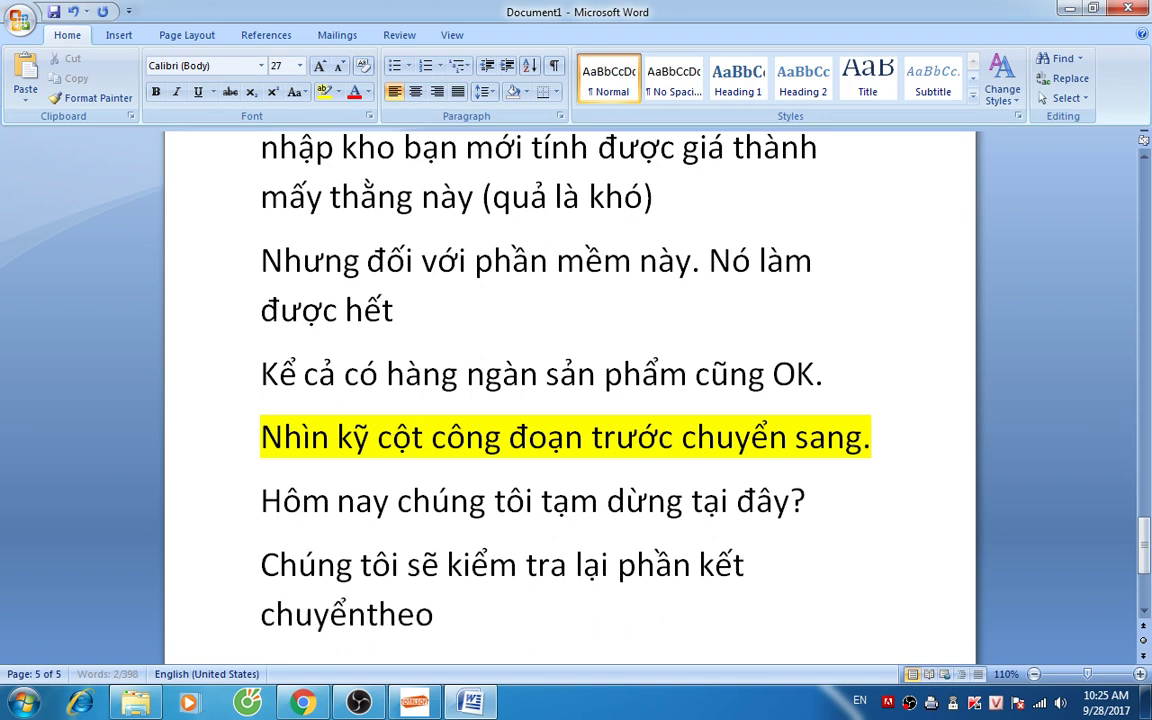
pyautogui.click(329, 613)
pyautogui.write('hệ số')
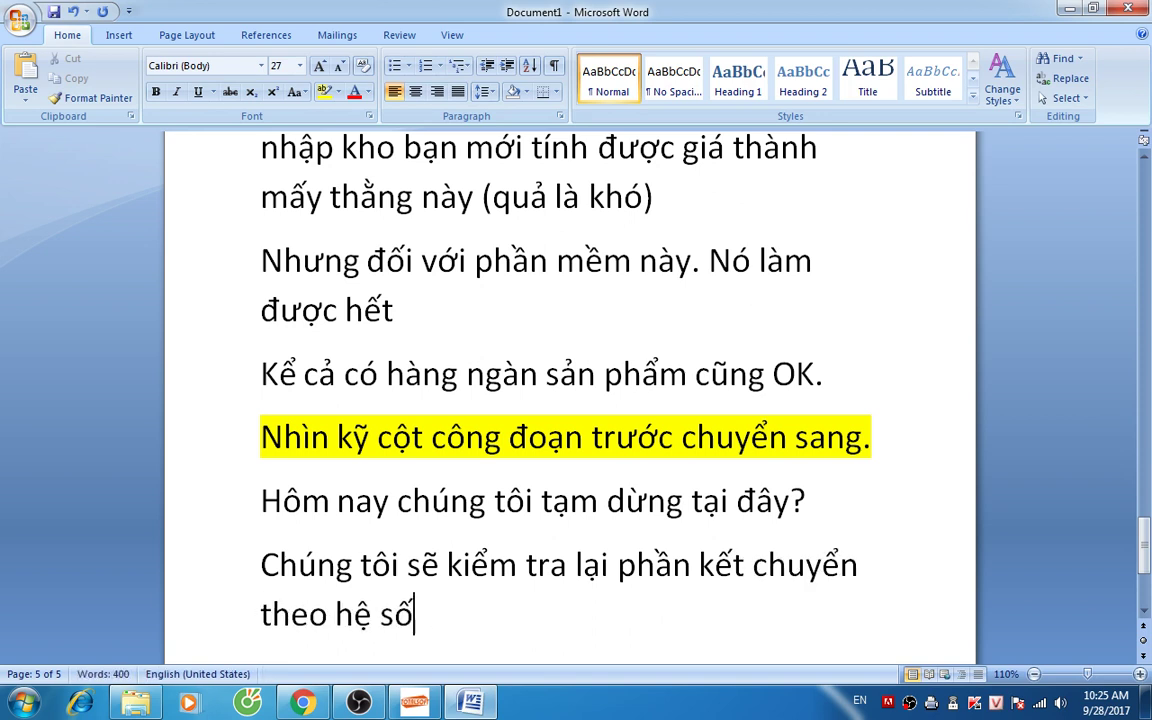
pyautogui.write('.')
pyautogui.press('Return')
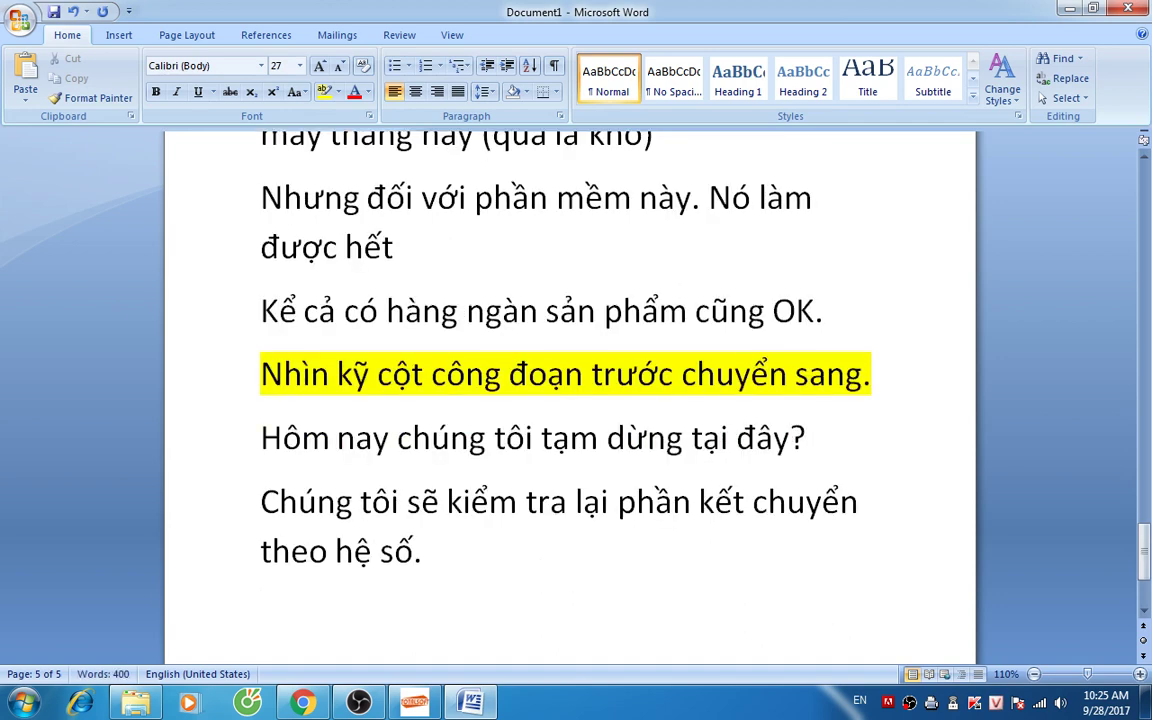
# Step: Add the paragraph "Like và theo dõi trang fanpage để tiếp sáng mai." at the end of the document
pyautogui.write('Like và th')
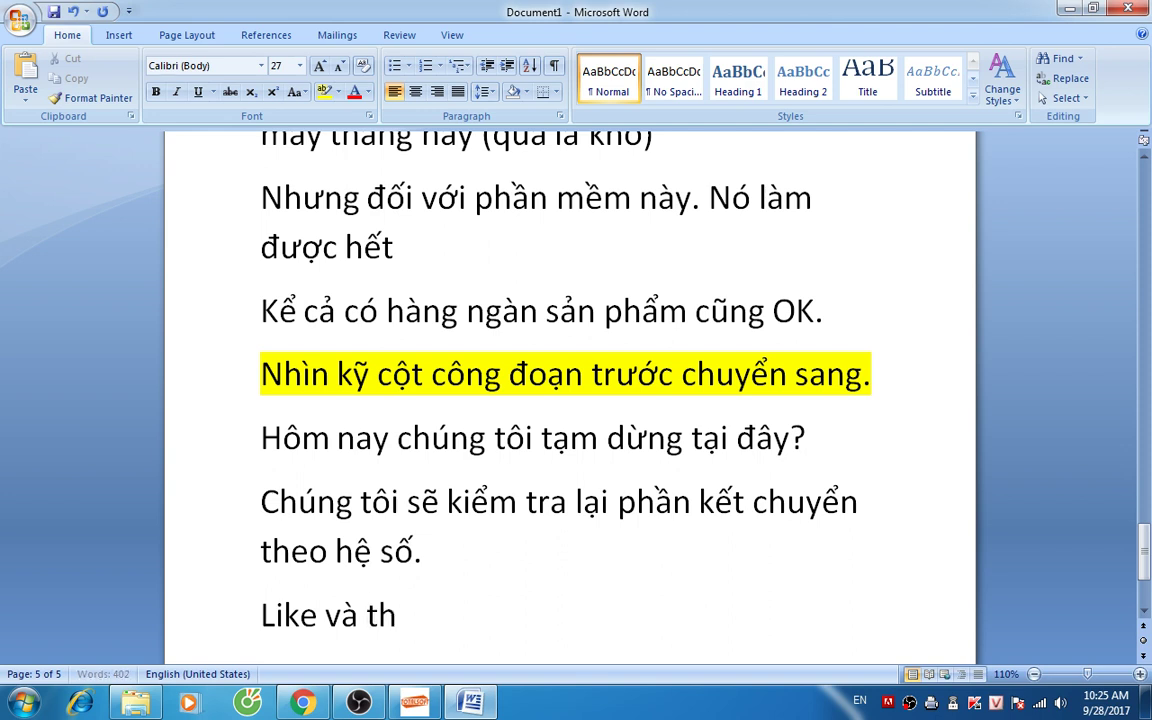
pyautogui.write('eo dõi để')
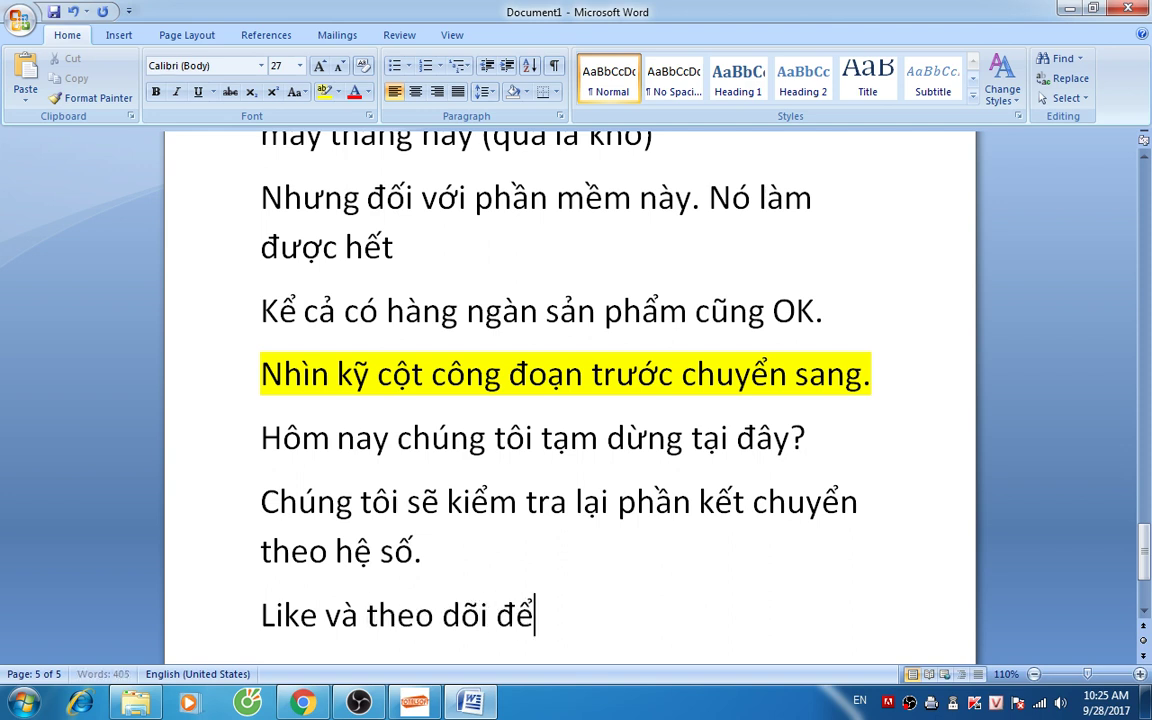
pyautogui.press('BackSpace')
pyautogui.press('BackSpace')
pyautogui.write('trang')
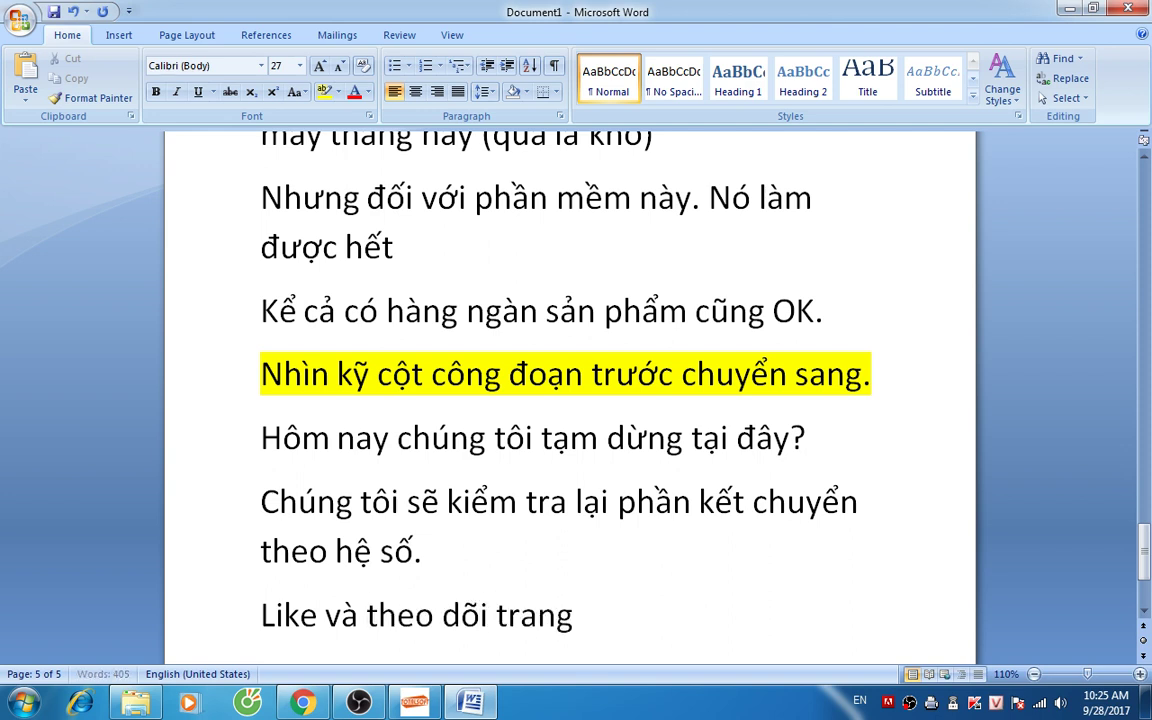
pyautogui.write(' fan')
pyautogui.write('p')
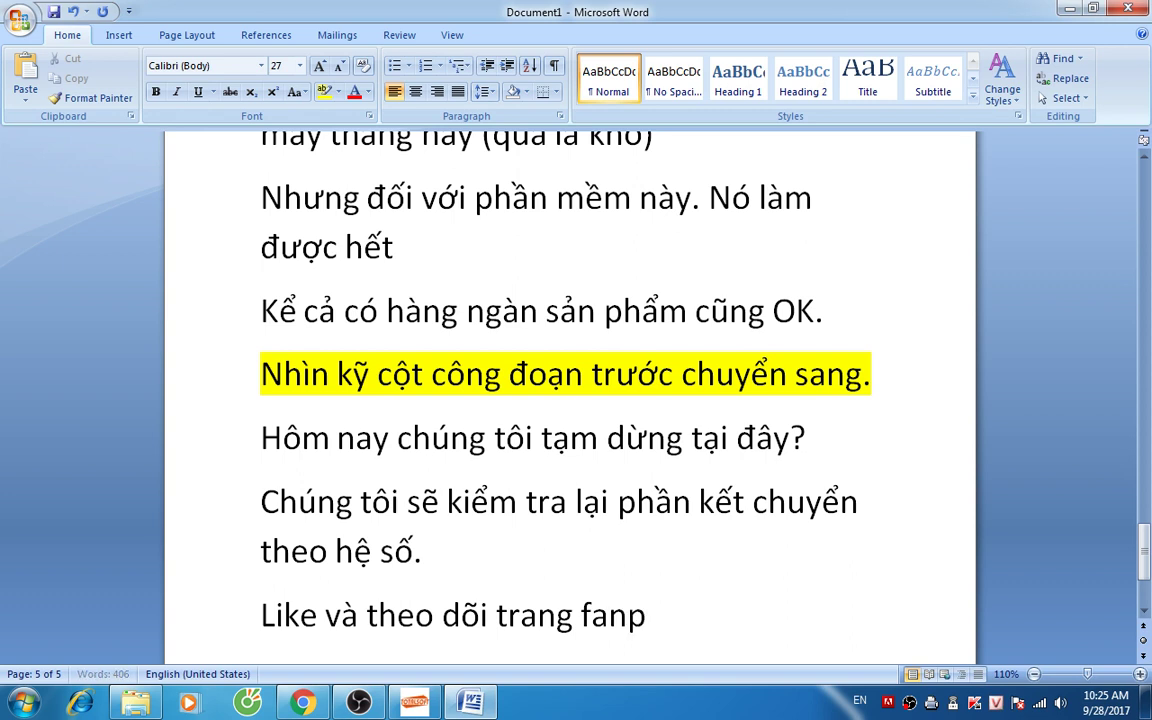
pyautogui.write('age để')
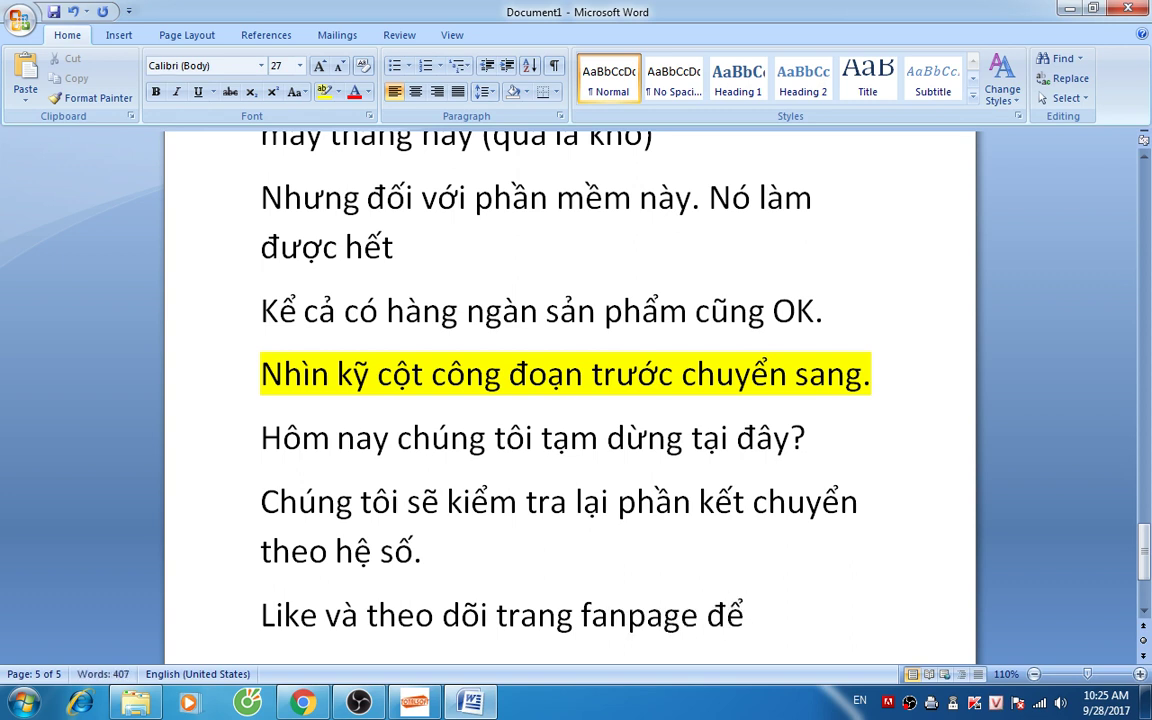
pyautogui.write(' tiếp sáng')
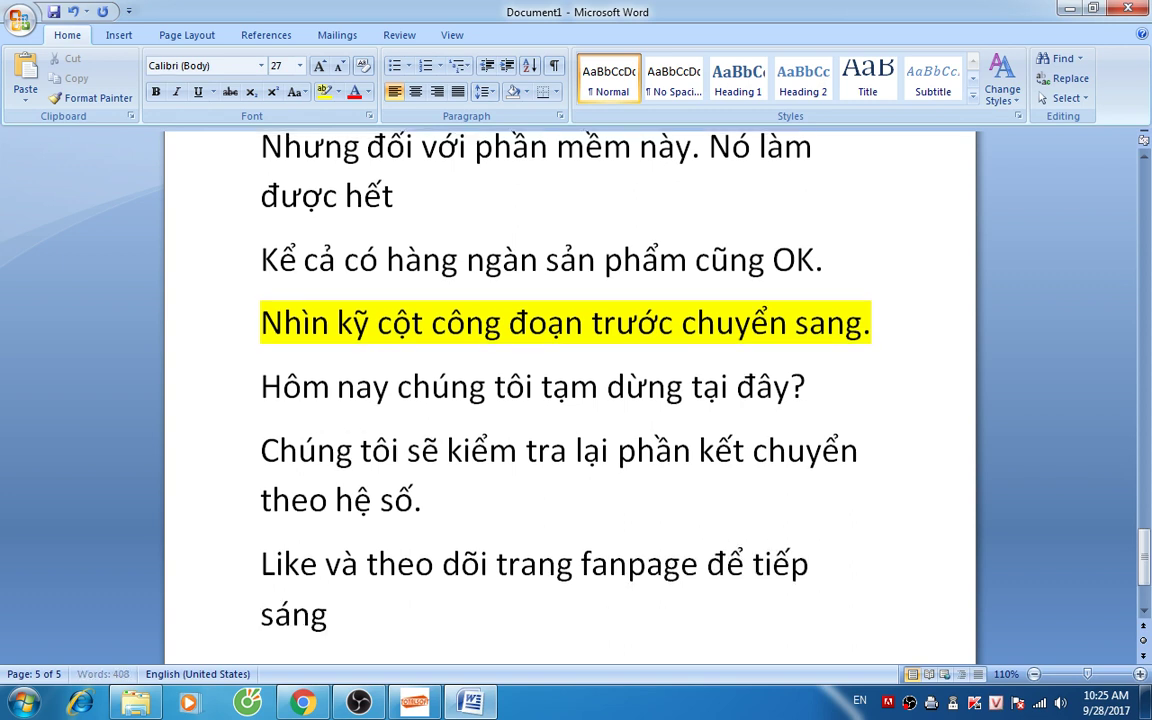
pyautogui.write(' mai.')
pyautogui.press('Return')
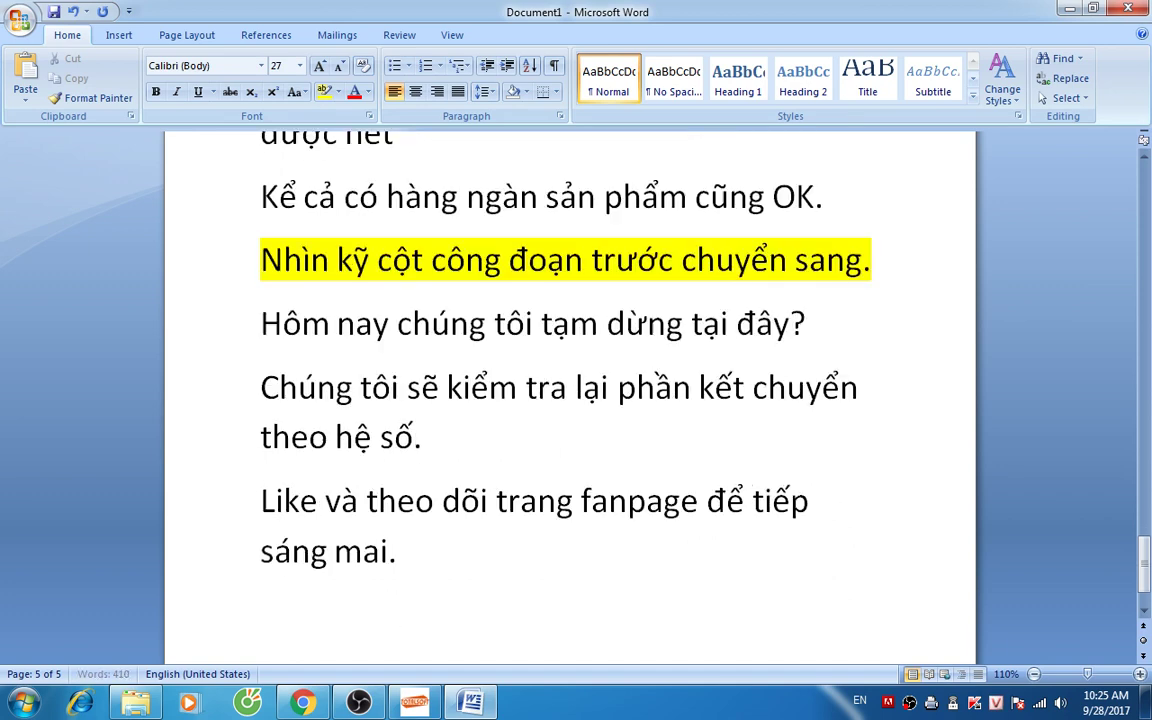
# Step: Switch to the Totalsoft.net Facebook page in Chrome, check the notifications list, and close it
pyautogui.hotkey('alt', 'Tab')
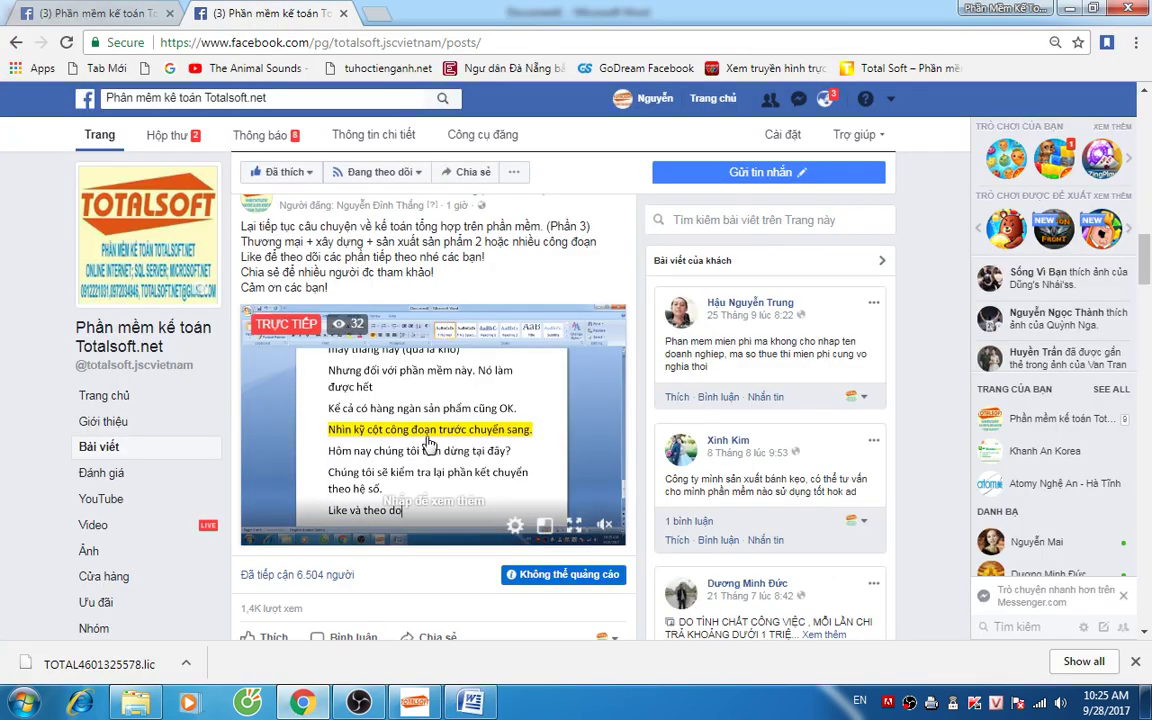
pyautogui.click(824, 98)
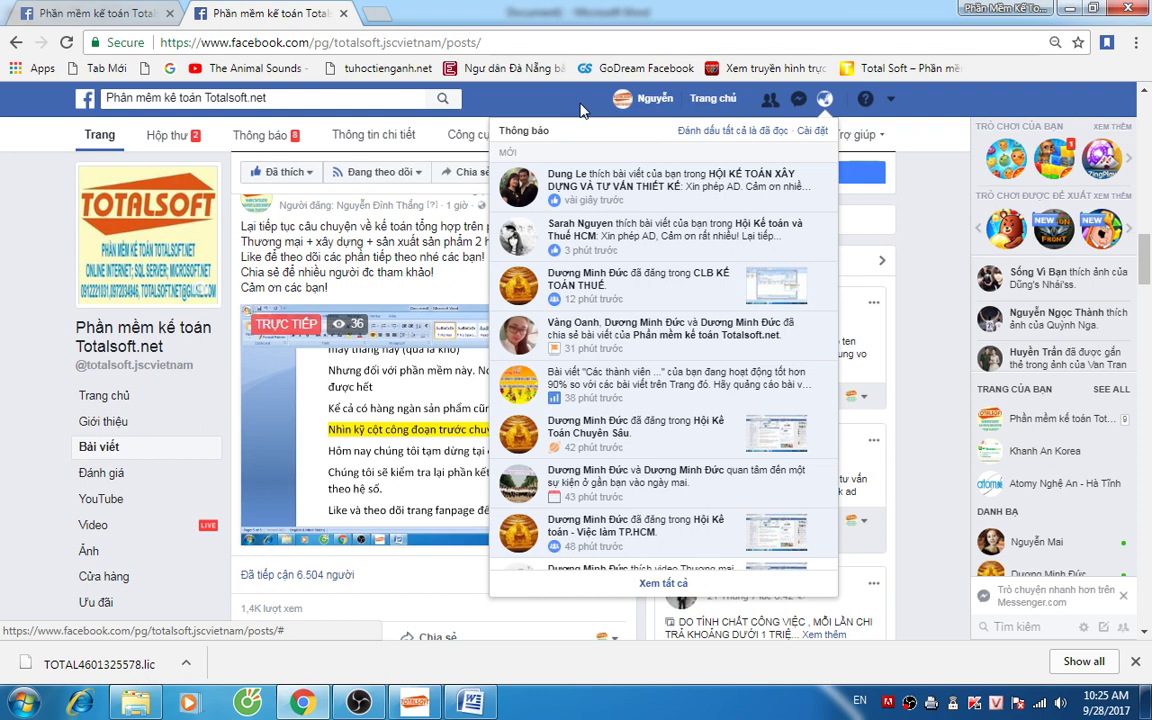
pyautogui.click(580, 115)
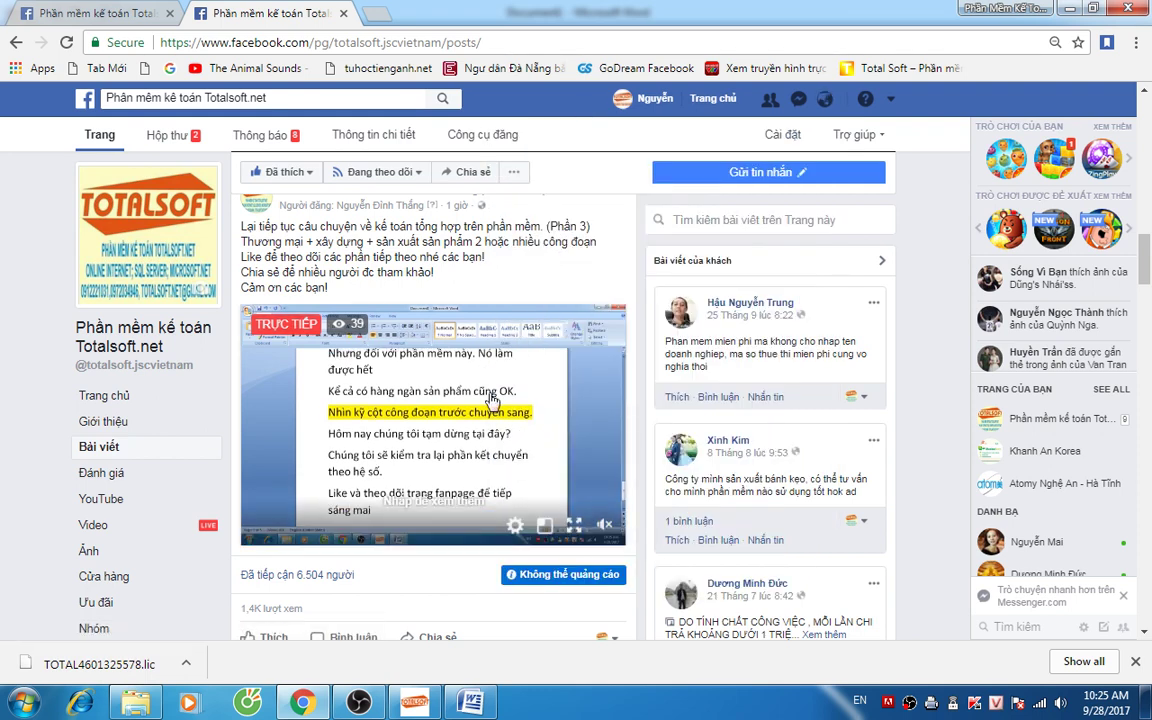